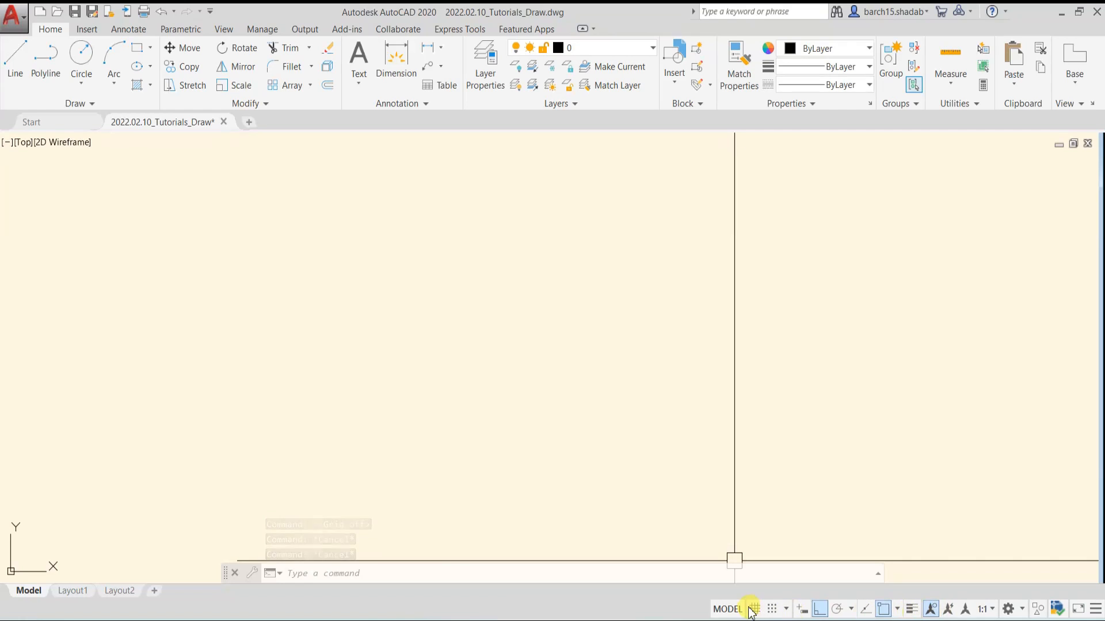
Turn on the drawing grid and sketch a chain of connected horizontal and vertical lines over it
click(803, 611)
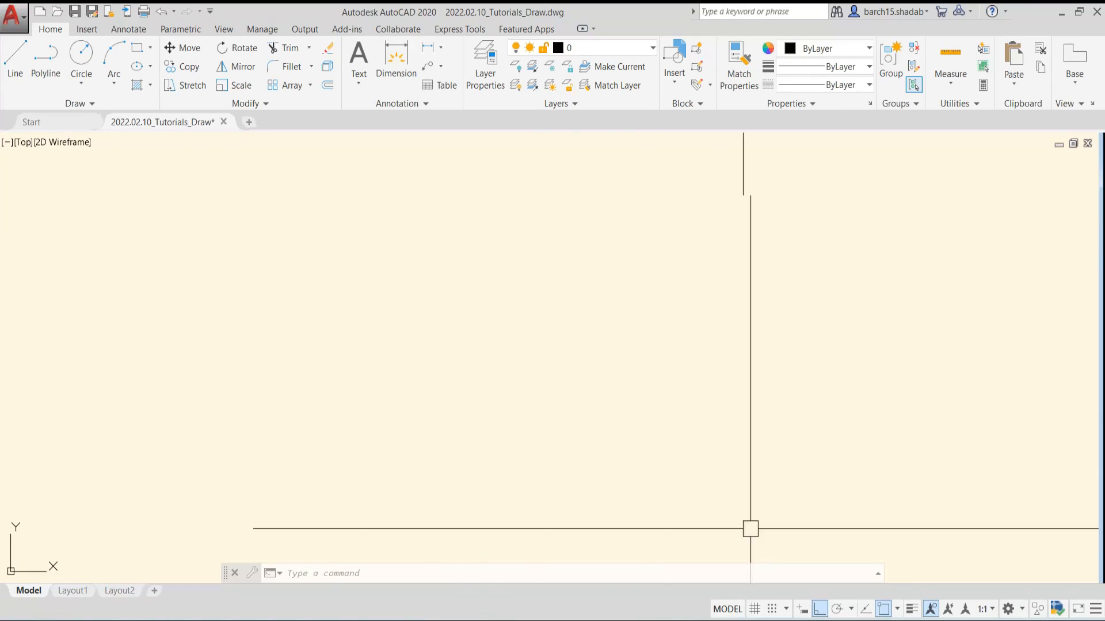
click(754, 609)
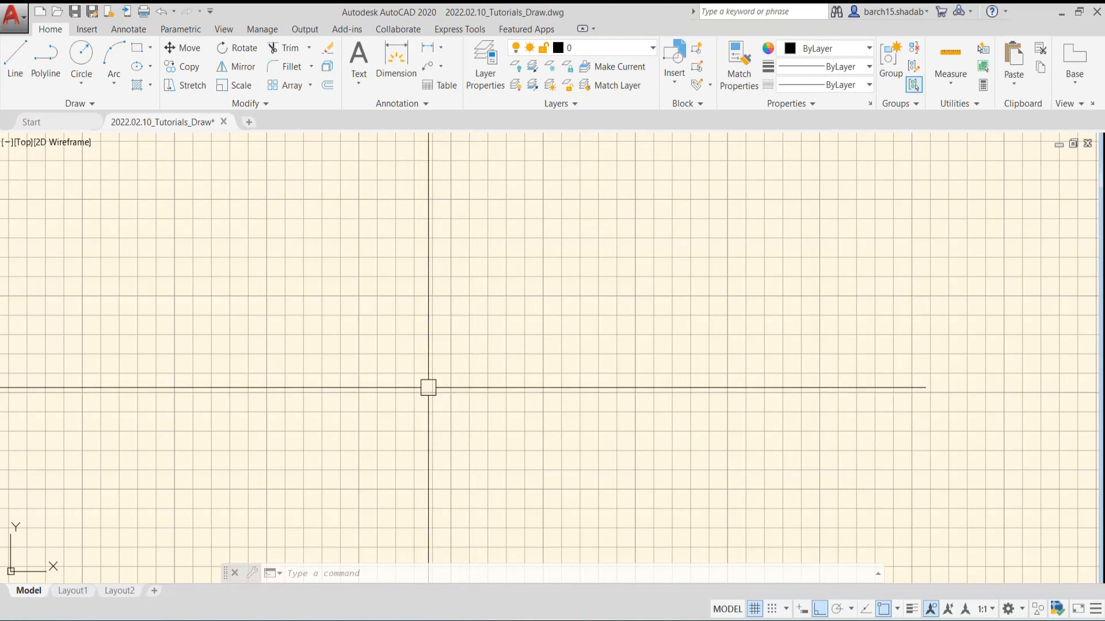
text(l)
key(Return)
click(328, 288)
click(528, 387)
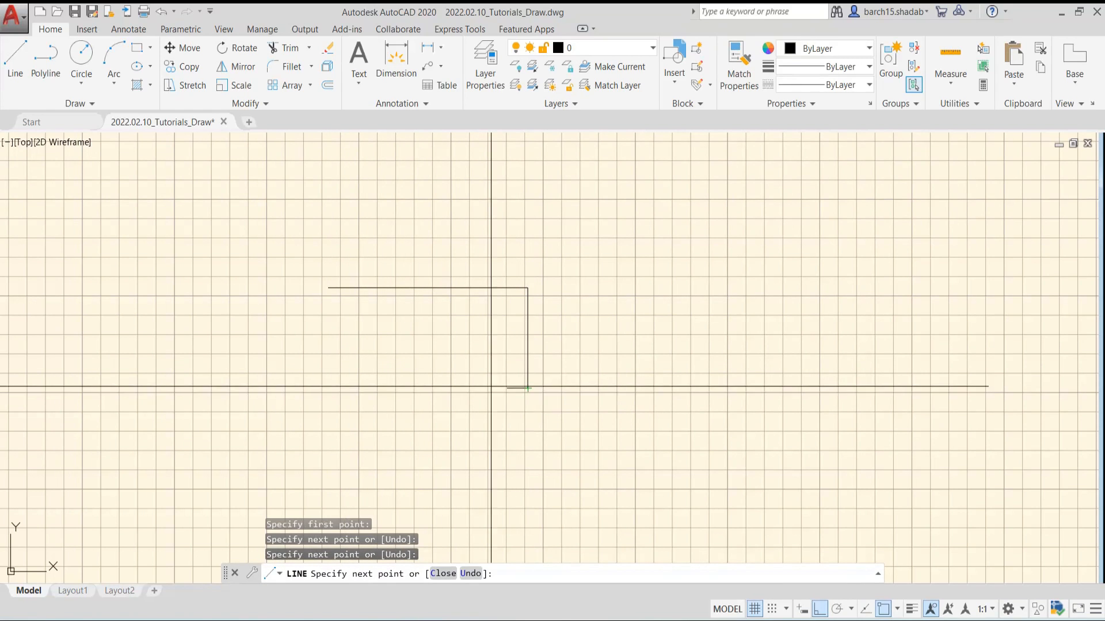
click(368, 378)
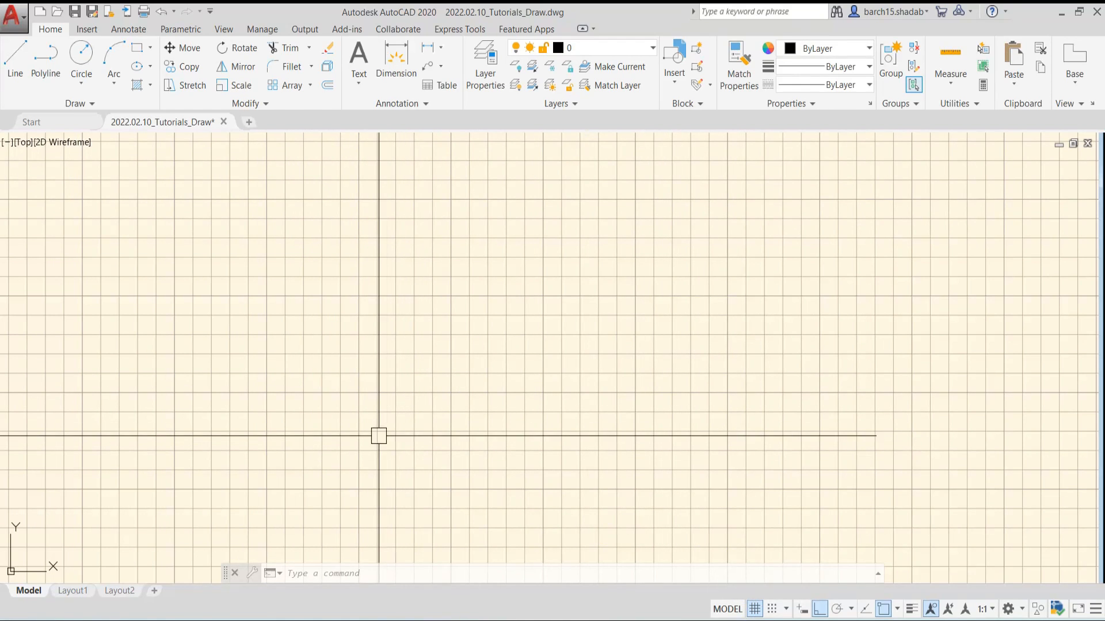
Set the grid X and Y spacing to 5 with a major line every 10
right_click(755, 614)
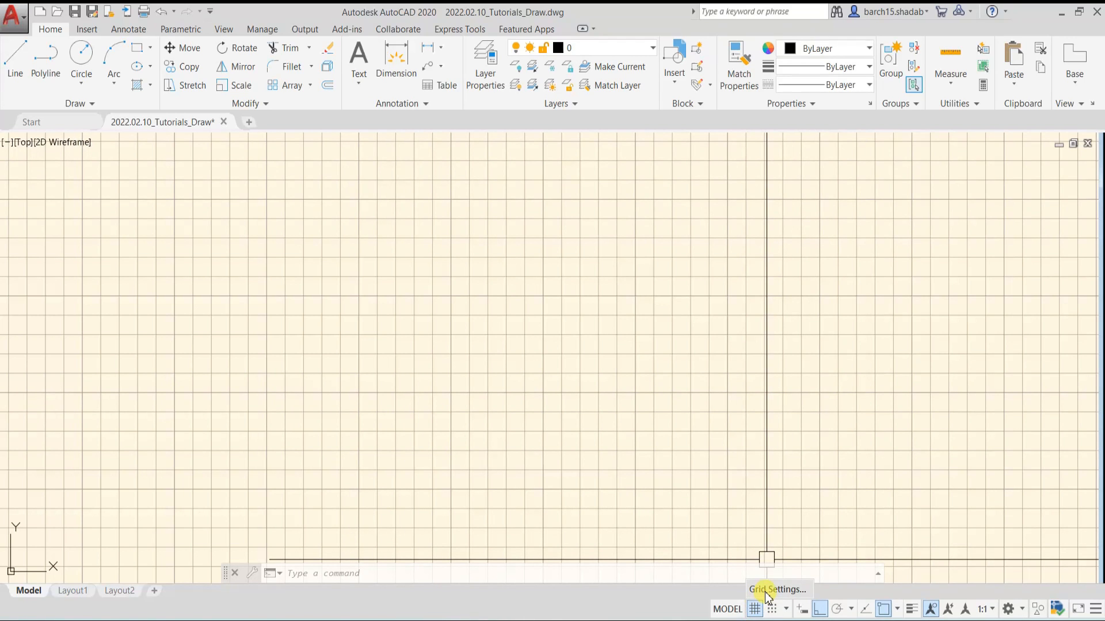
click(765, 591)
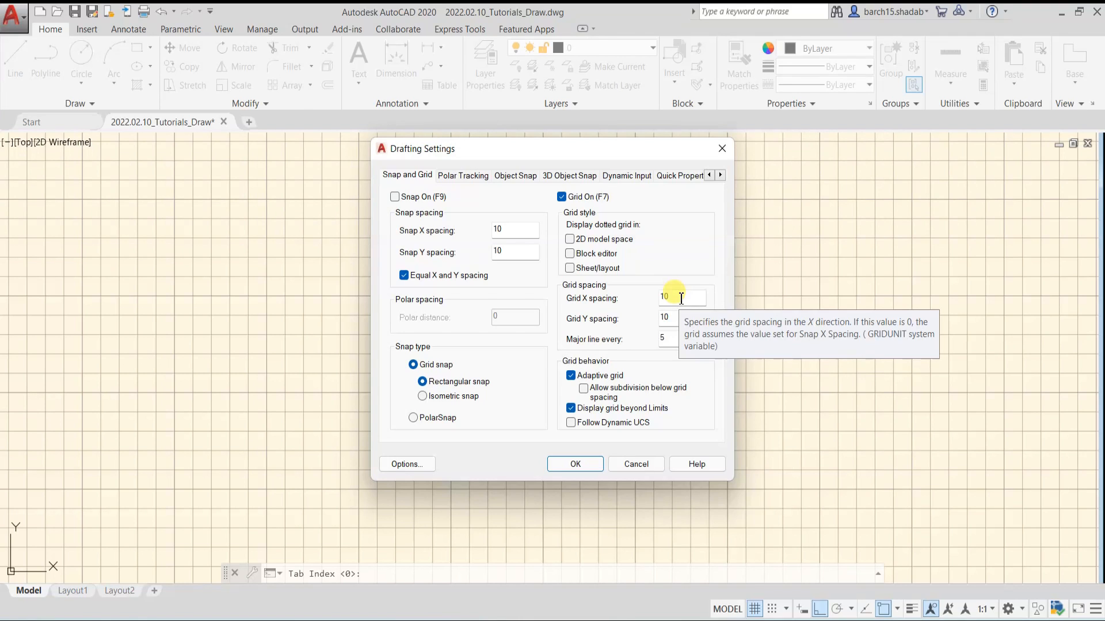
drag(681, 298, 662, 297)
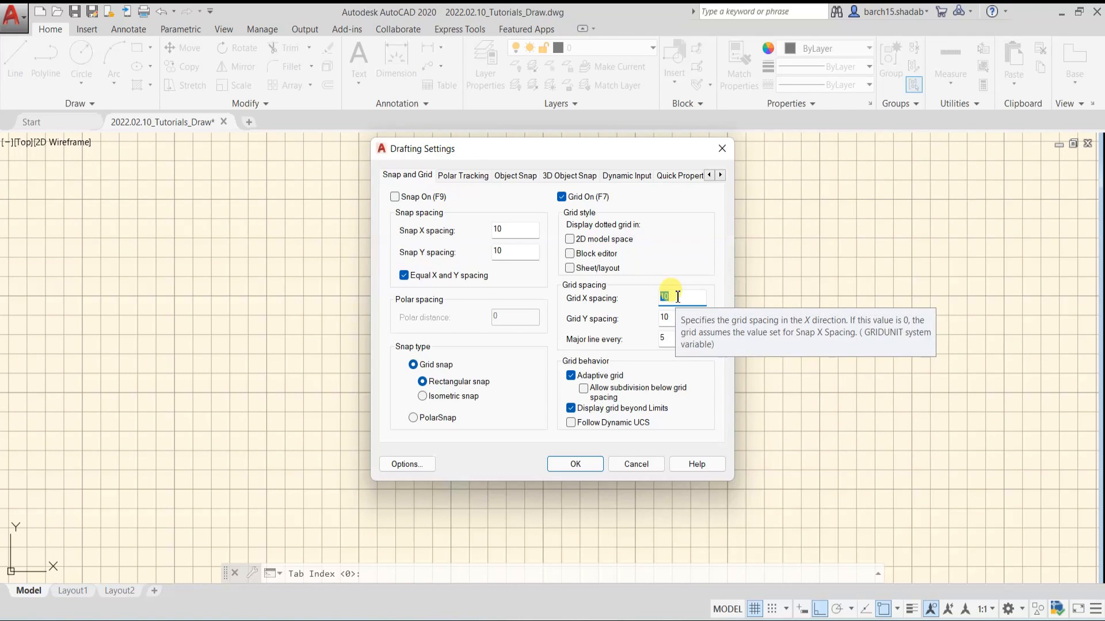
text(5)
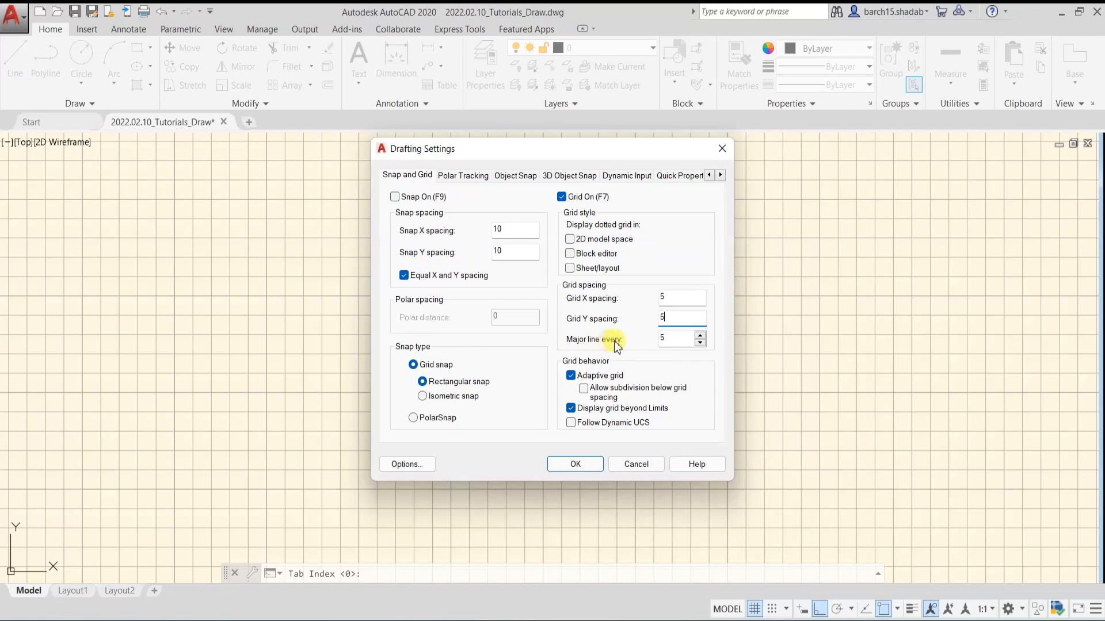
click(672, 339)
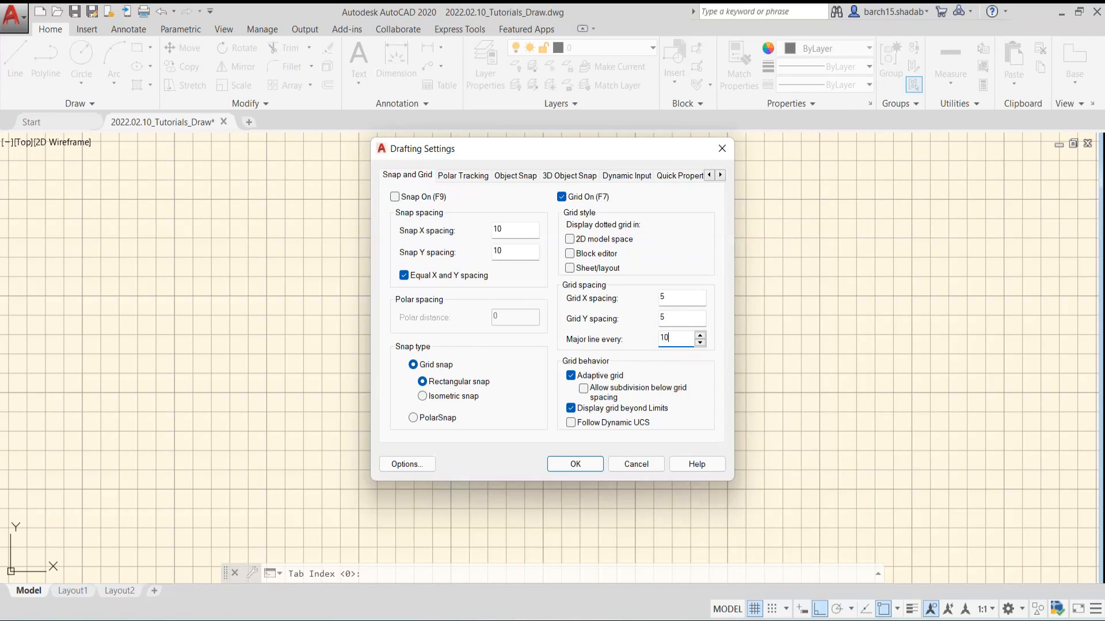
click(576, 464)
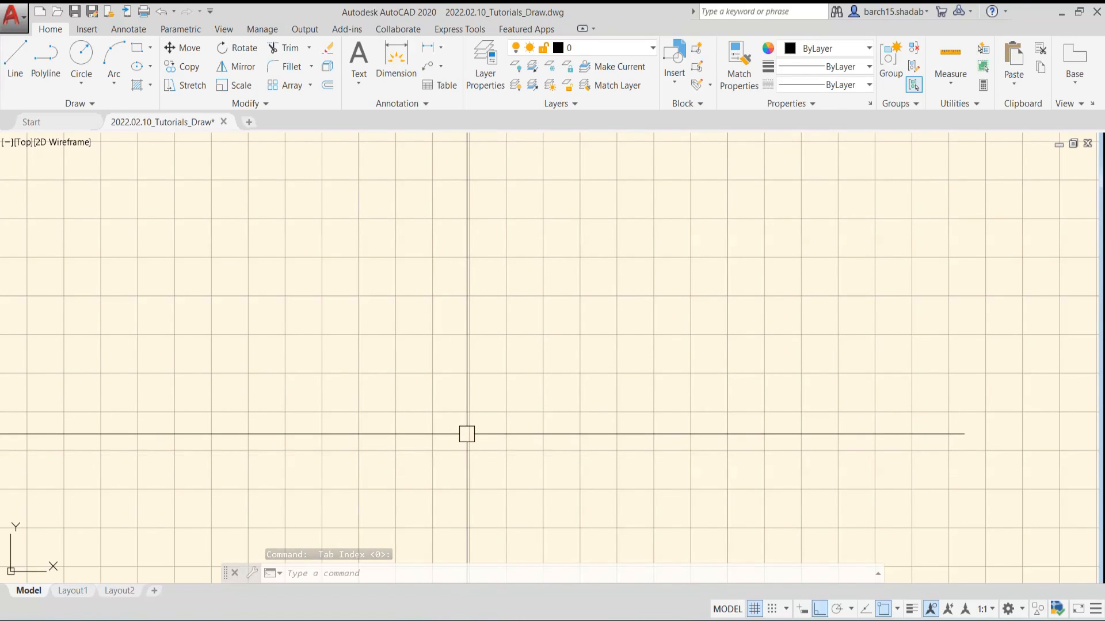
Turn on Snap mode so the cursor snaps to the drawing grid
scroll(511, 417, down, 5)
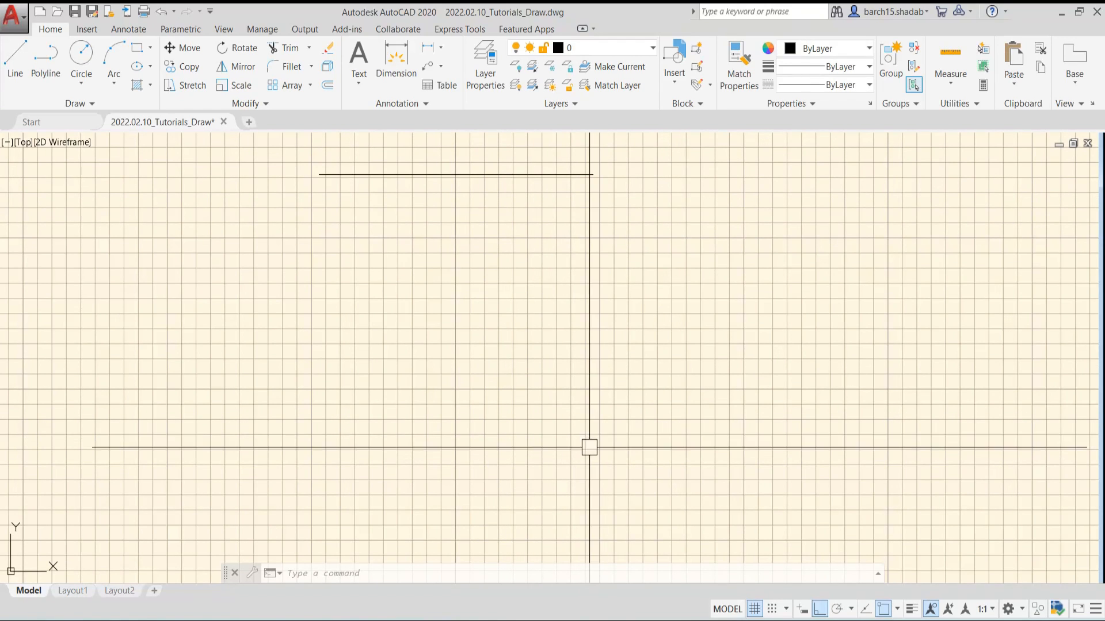
key(Escape)
key(Escape)
key(F9)
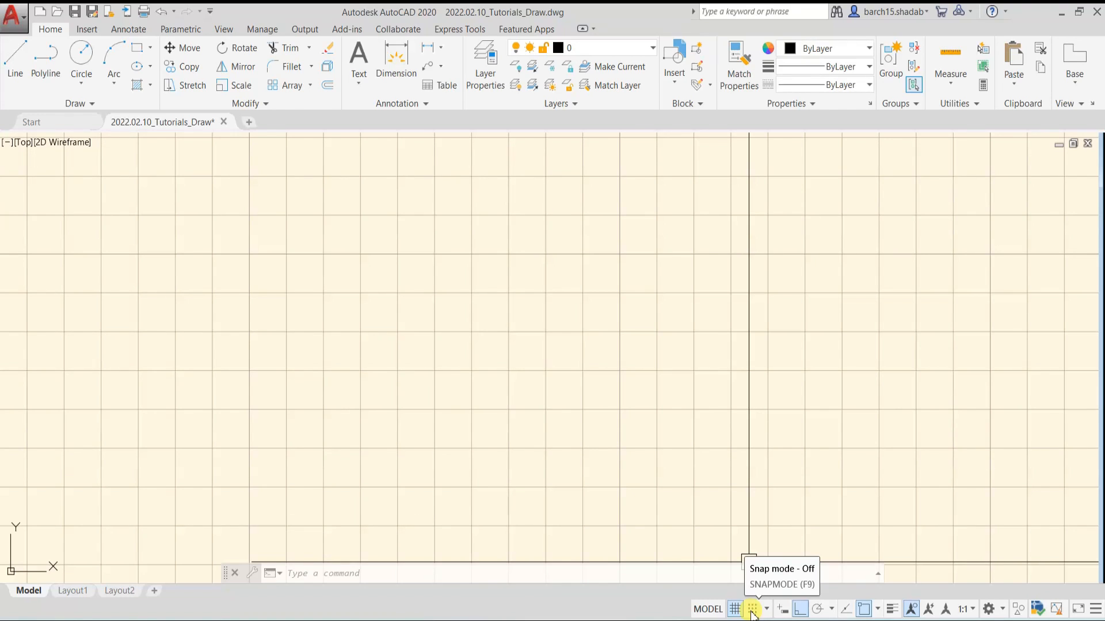
click(753, 610)
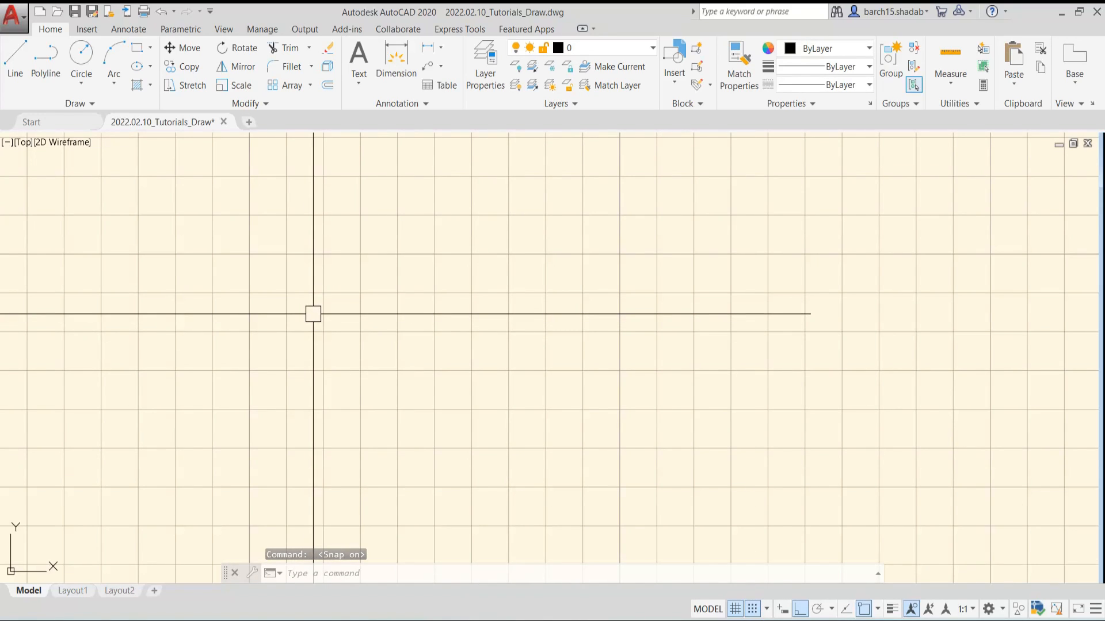
Draw an open U-shaped chain of lines on the grid, about 20 units down, 20 across and 10 up
text(L)
key(Return)
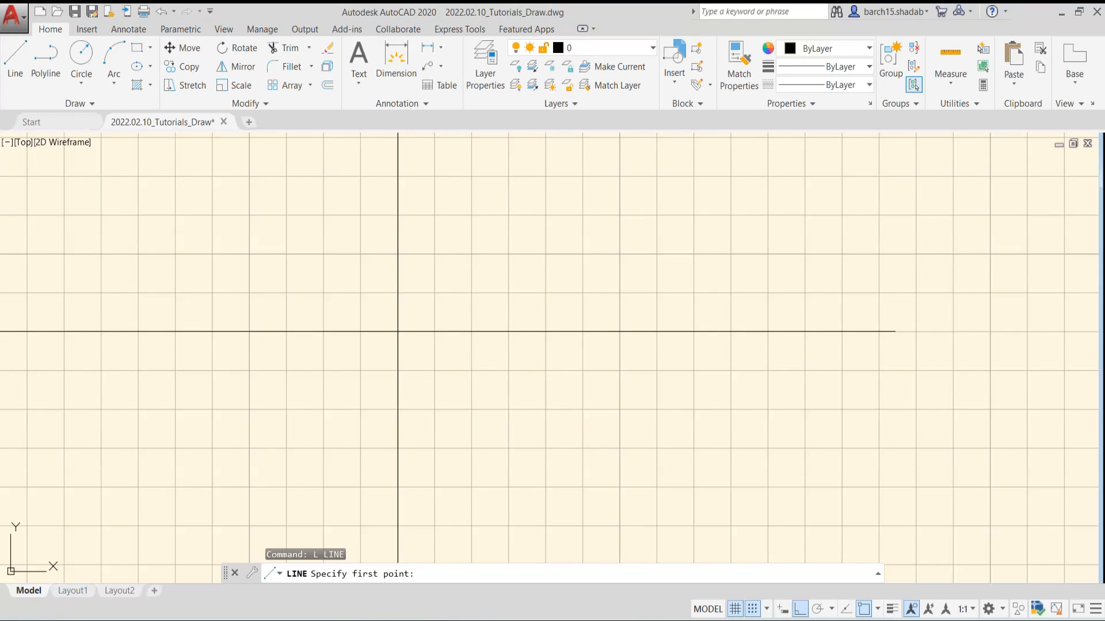
click(471, 331)
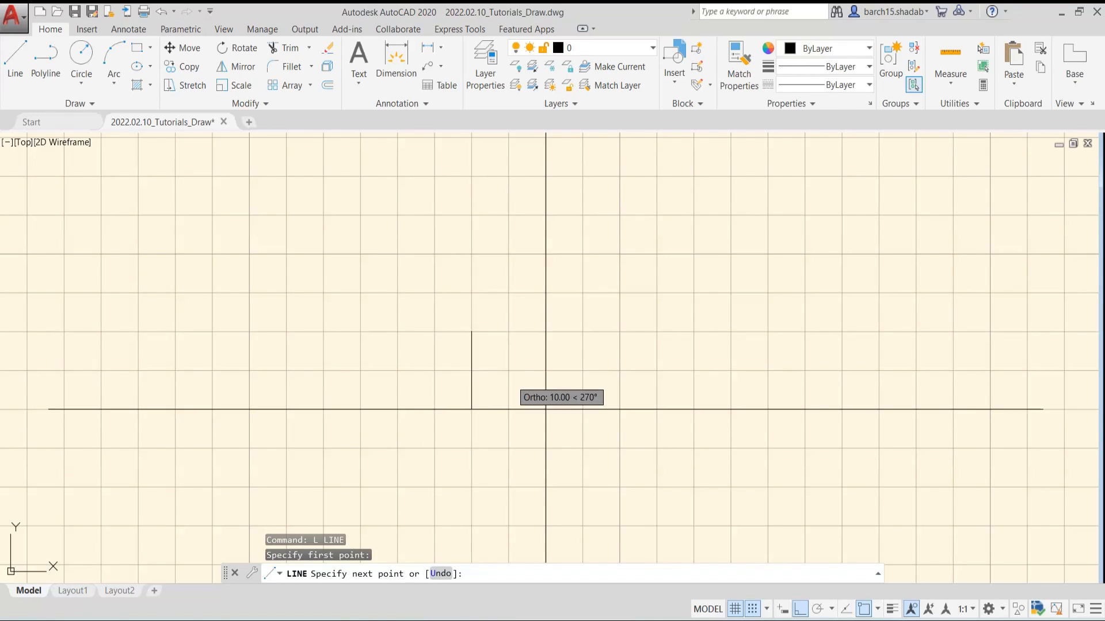
click(471, 487)
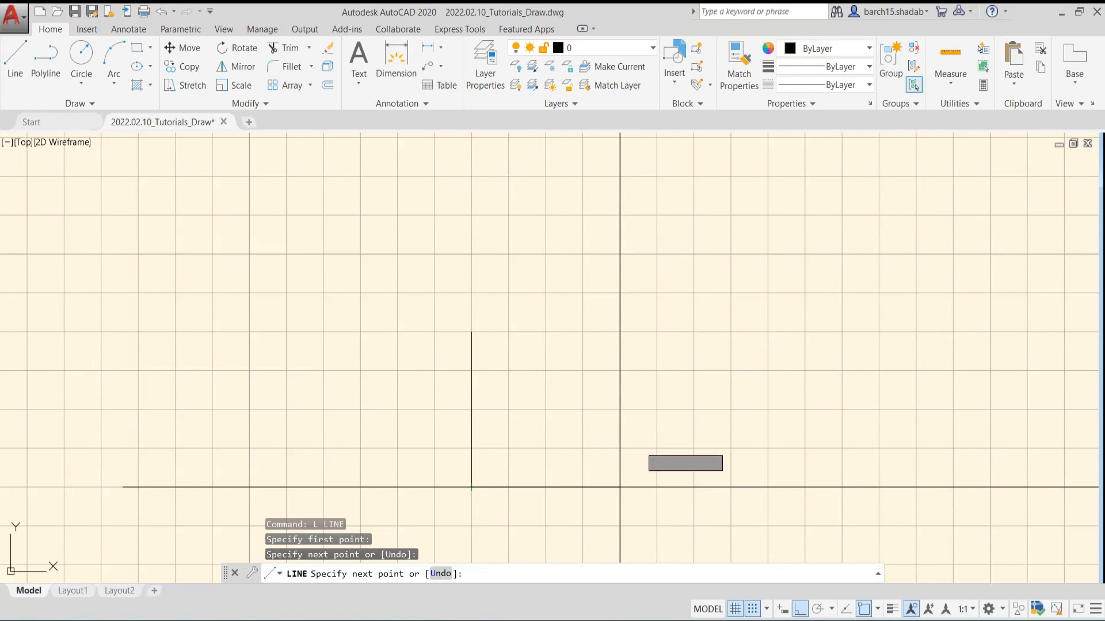
click(619, 487)
click(619, 409)
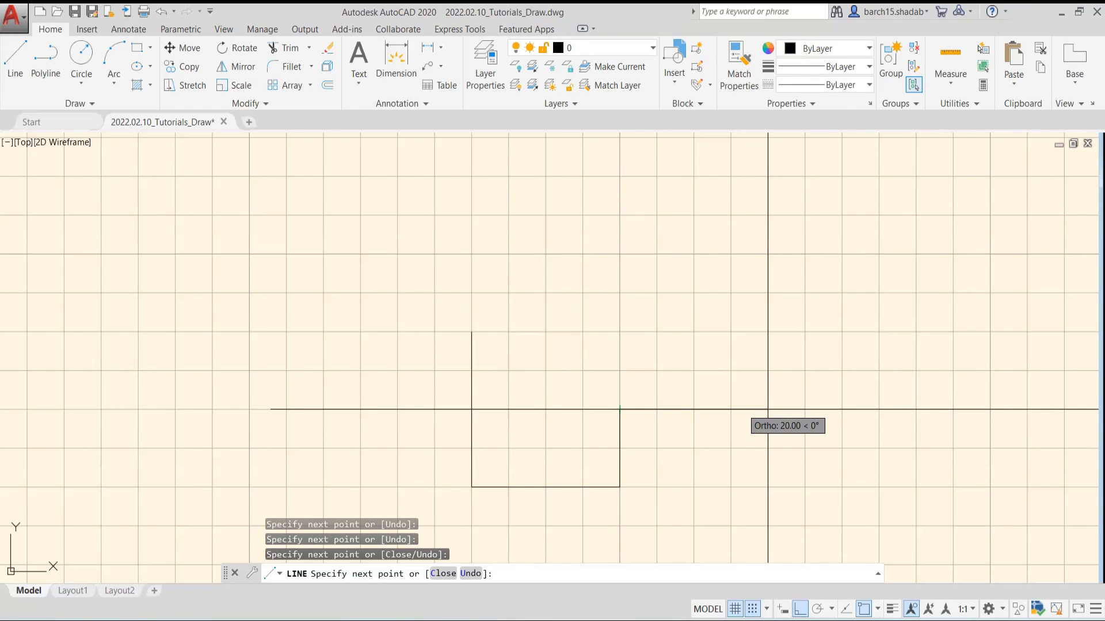
key(Escape)
Set the snap X and Y spacing to 5
right_click(771, 608)
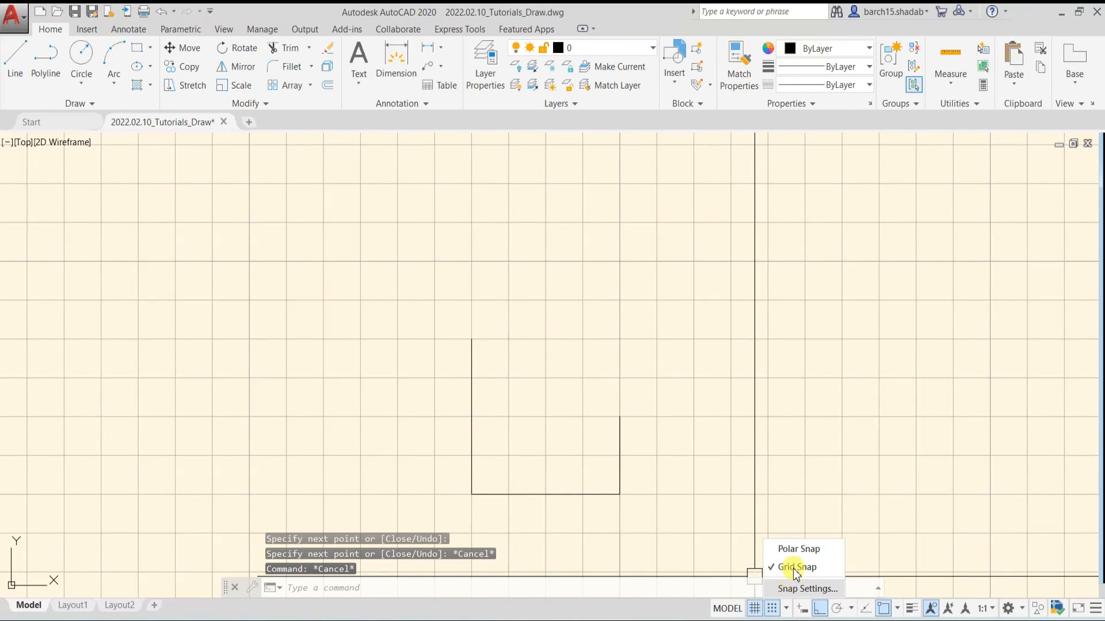
click(798, 588)
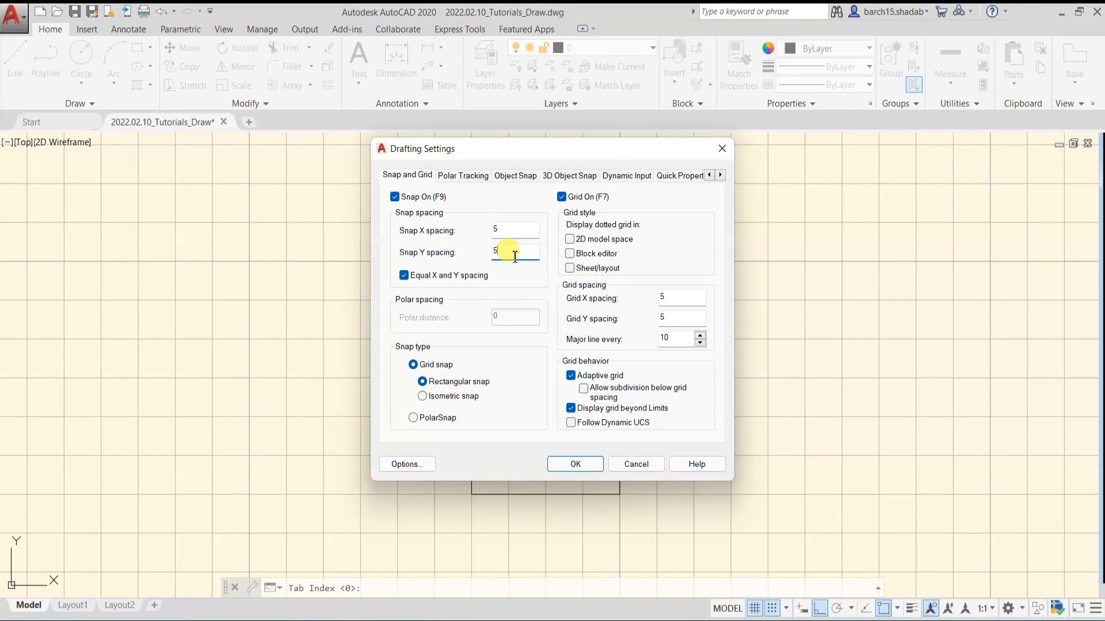
click(576, 464)
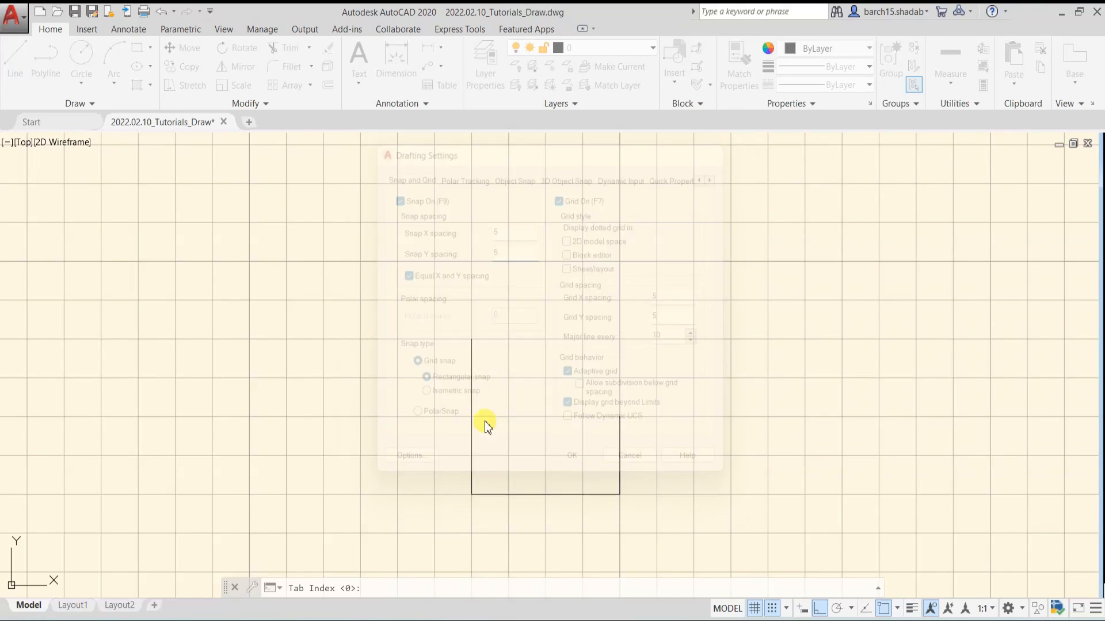
Turn off both Snap mode and the drawing grid display, leaving no Line command active
text(l)
key(Return)
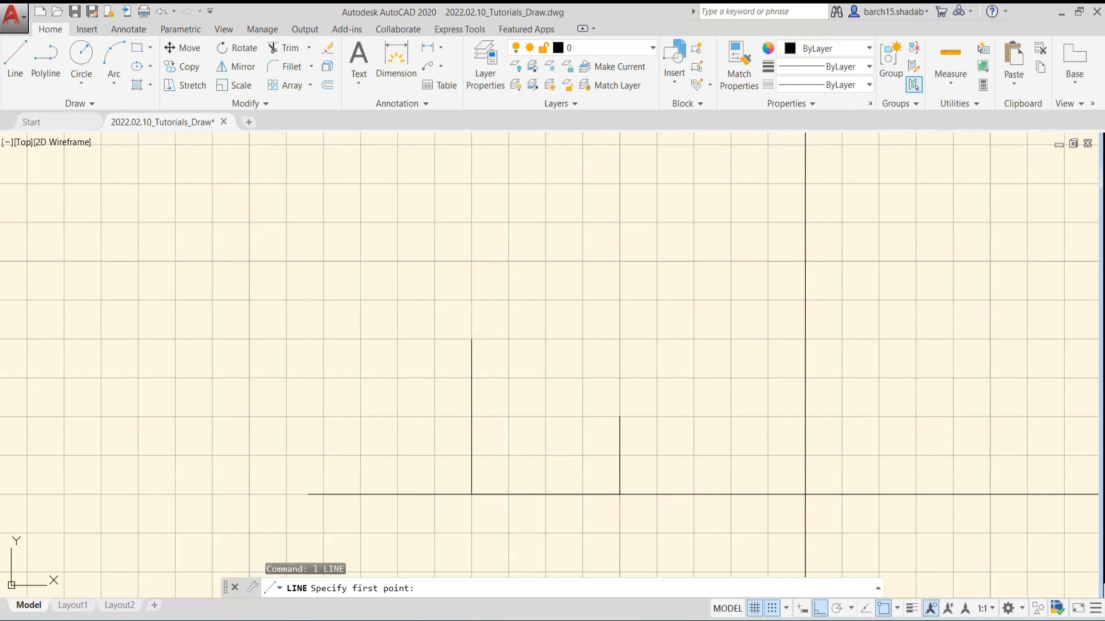
click(774, 610)
click(754, 609)
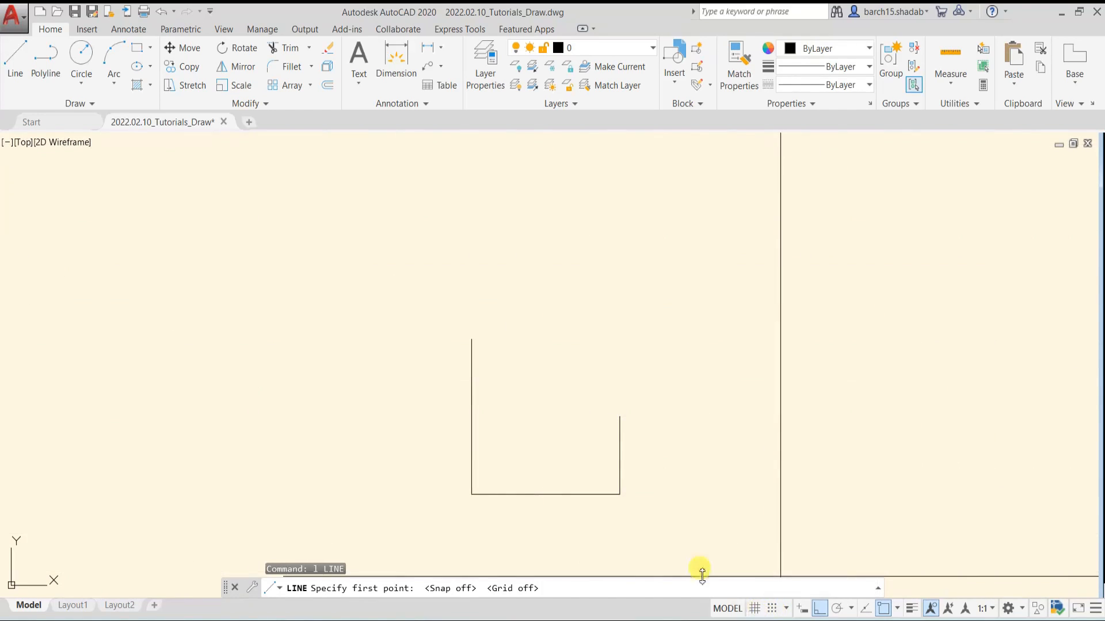
key(Escape)
Erase the three lines of the U-shaped chain
click(694, 302)
click(472, 461)
key(Delete)
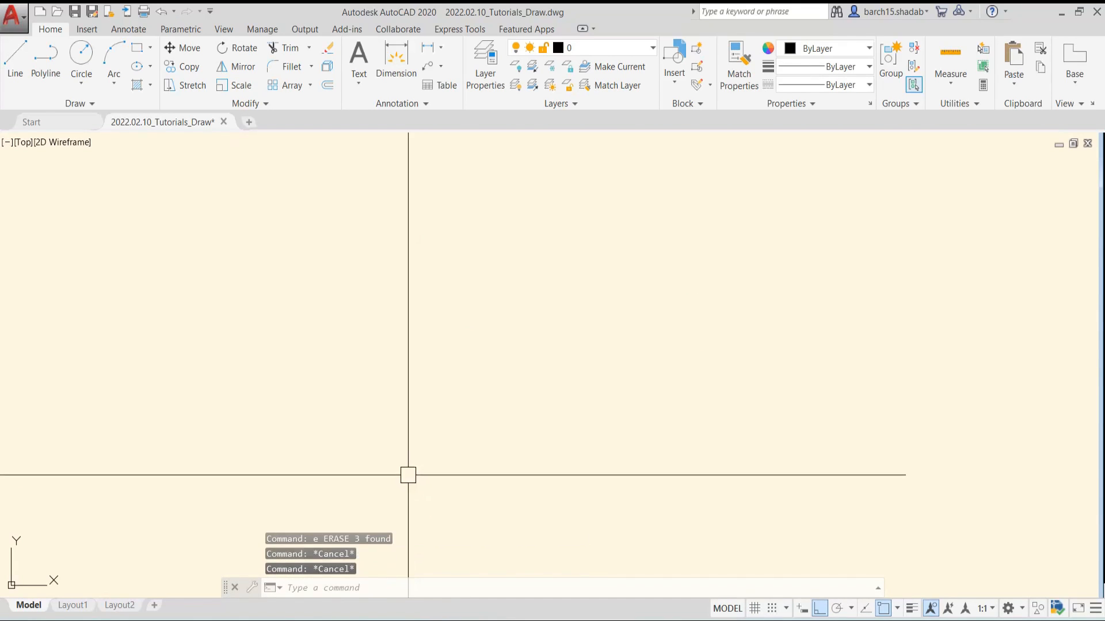
Draw an inclined line rising to the right with Ortho mode switched off
text(l)
key(Return)
click(275, 314)
key(F8)
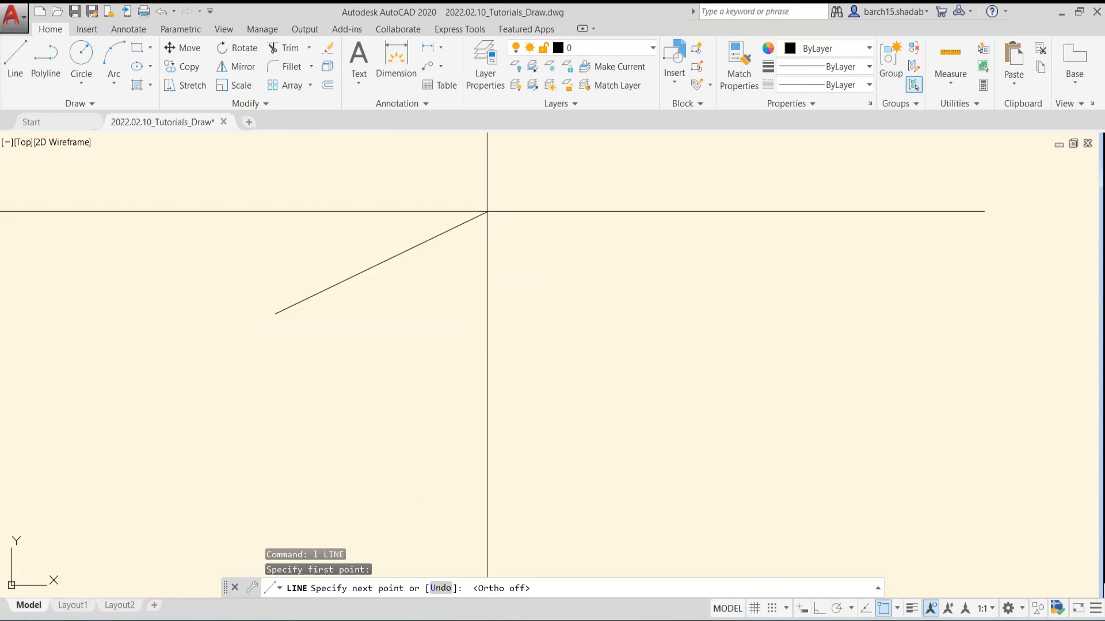
click(480, 210)
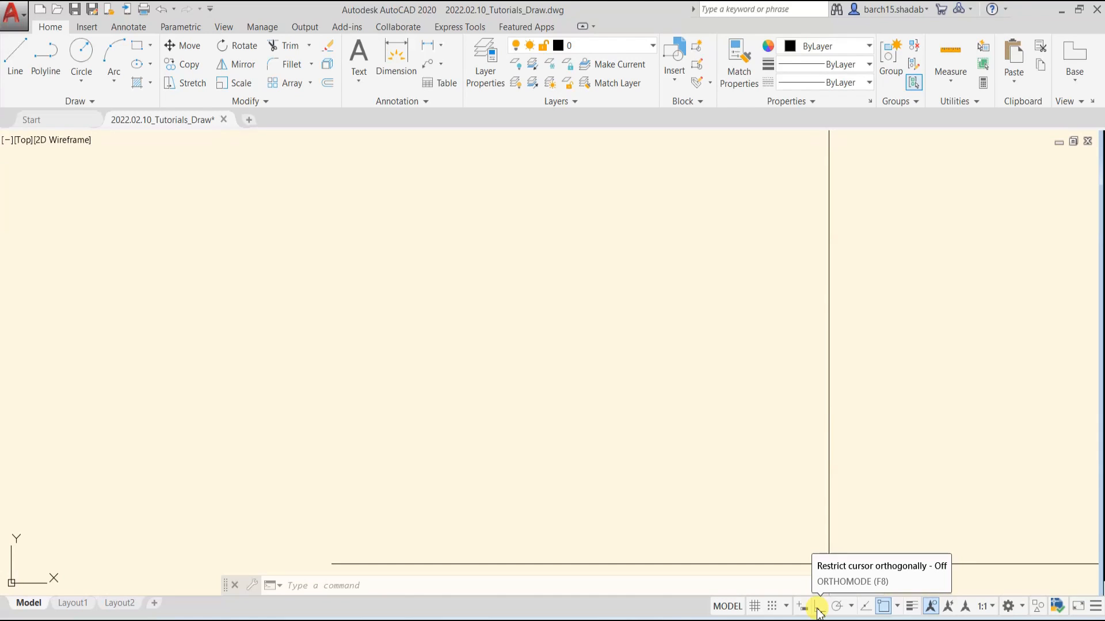
With Ortho mode on, draw a horizontal line continuing into a closed four-sided shape with a sloped upper edge
click(818, 608)
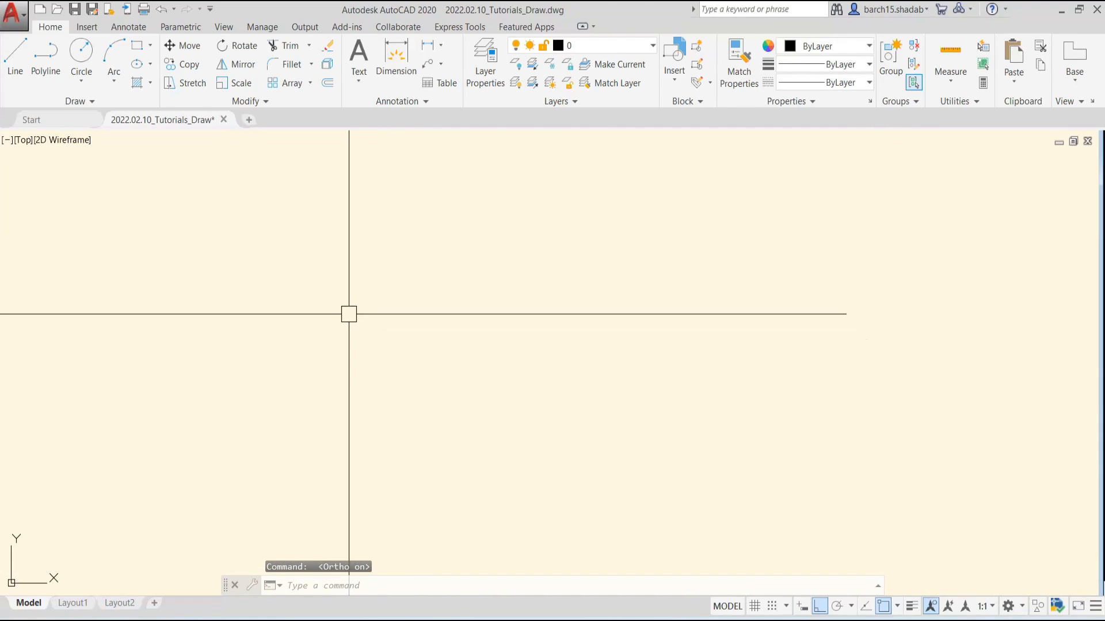
text(l)
key(Return)
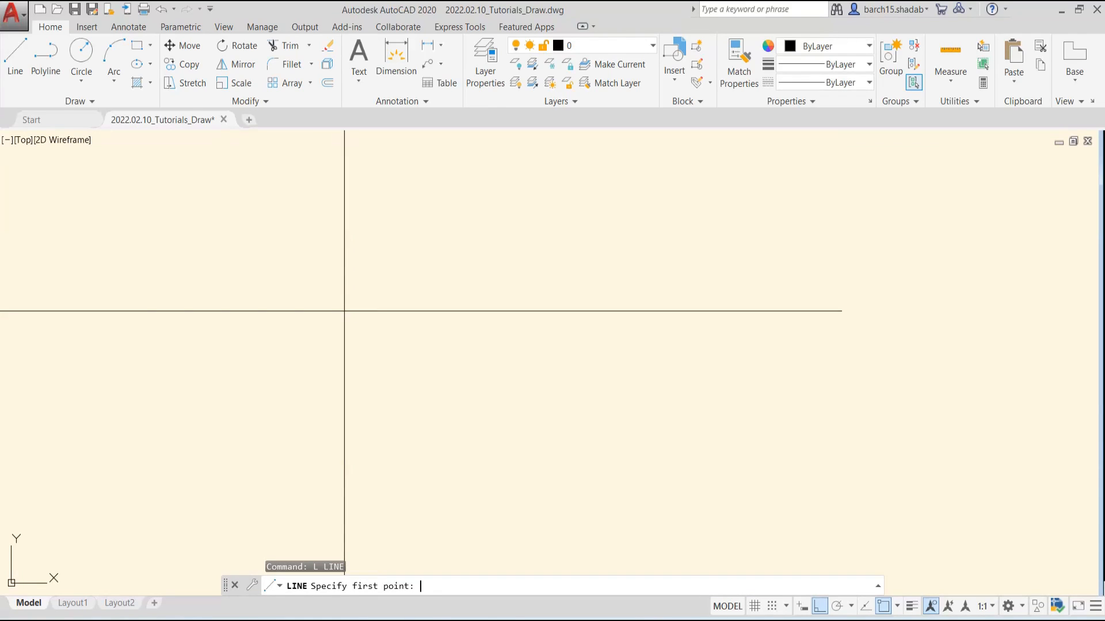
click(313, 331)
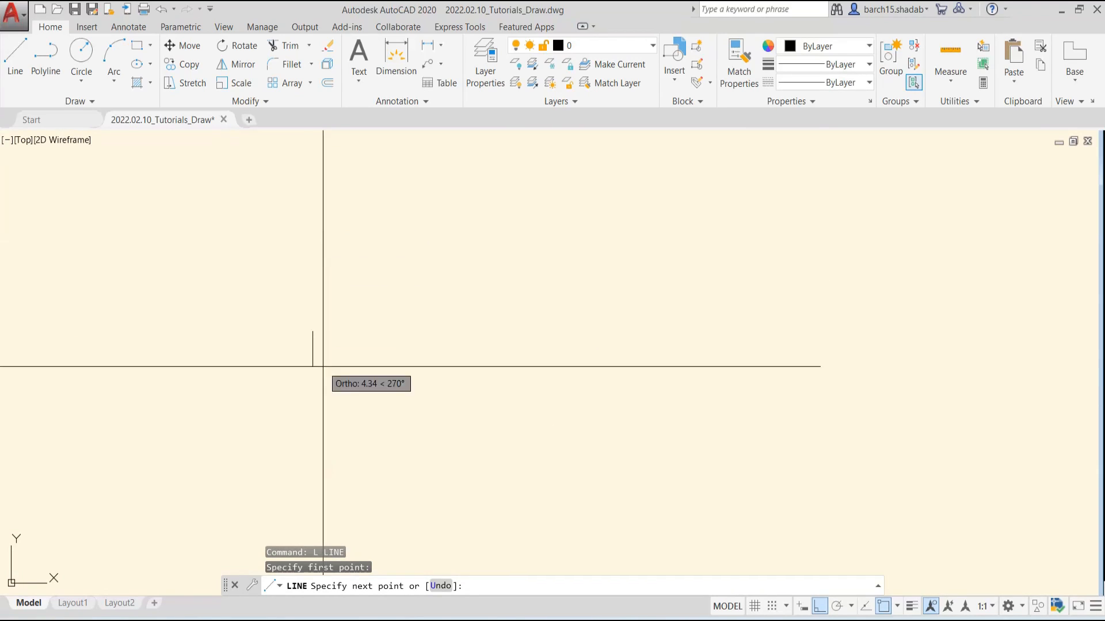
click(584, 332)
click(584, 446)
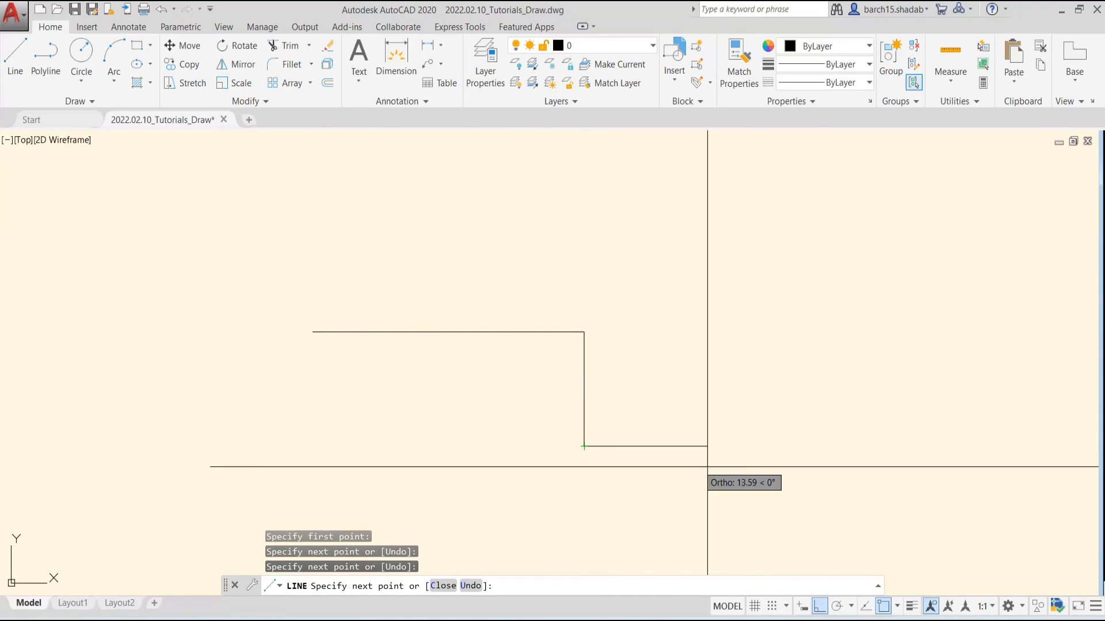
click(805, 448)
click(791, 232)
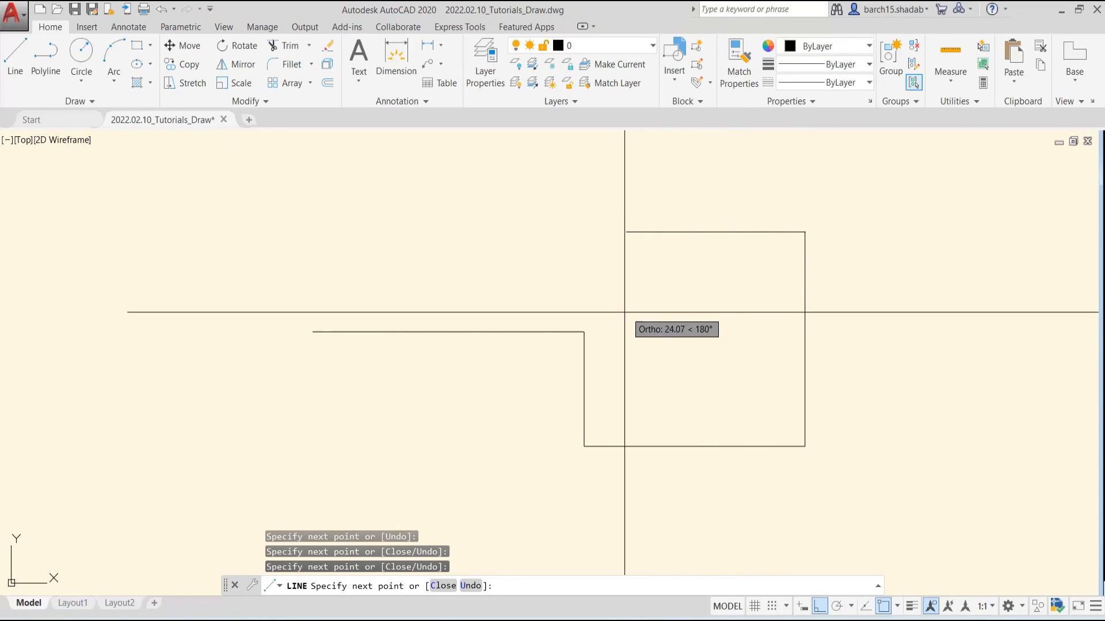
click(584, 332)
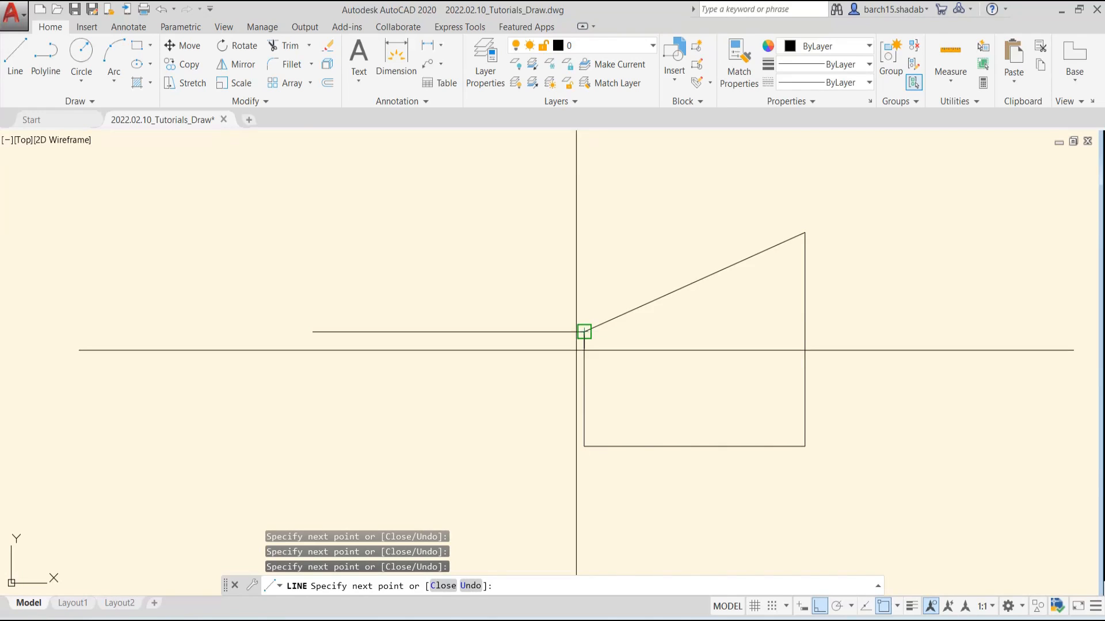
key(Escape)
With Ortho mode on, draw a stepped chain of nine horizontal and vertical lines above the four-sided shape
scroll(566, 295, down, 1)
middle_drag(566, 295, 553, 401)
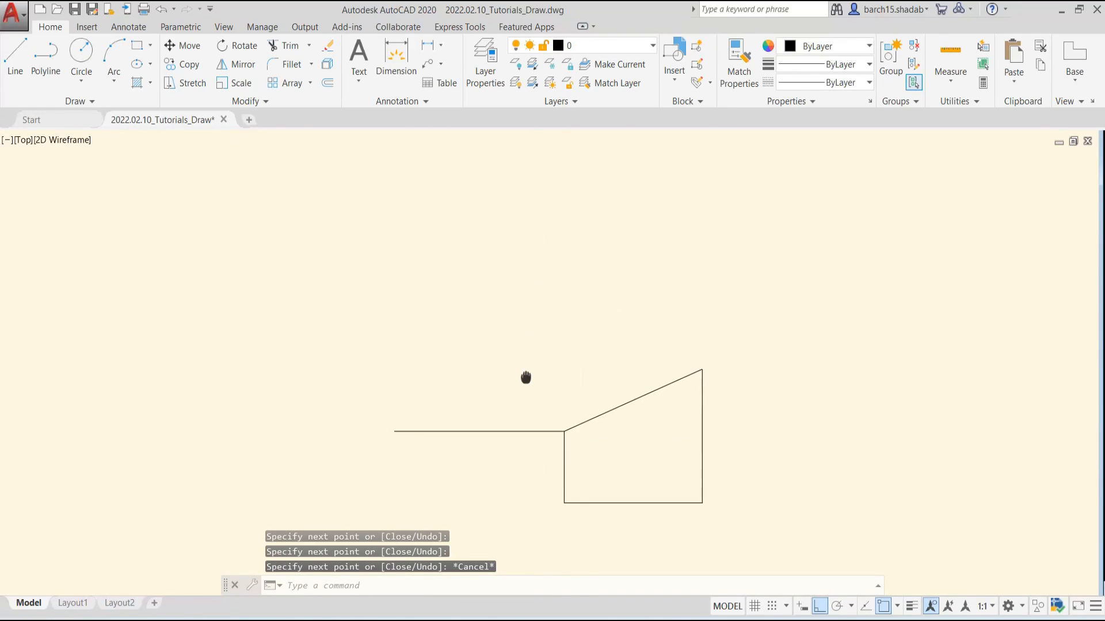
text(l)
key(Return)
click(405, 275)
click(560, 284)
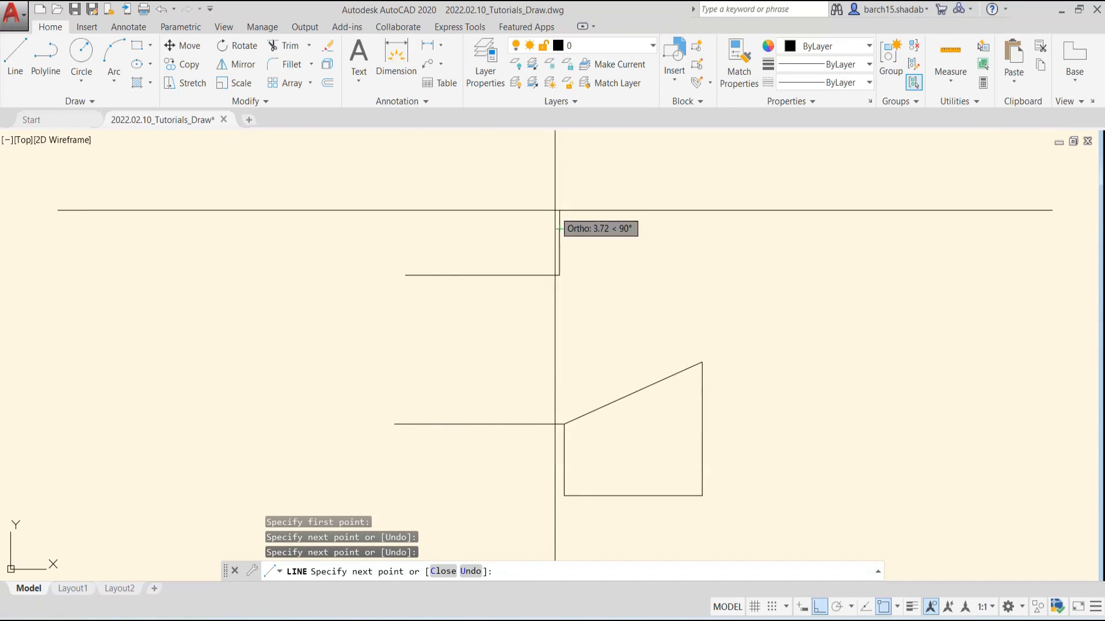
click(558, 230)
click(679, 219)
click(674, 166)
click(465, 166)
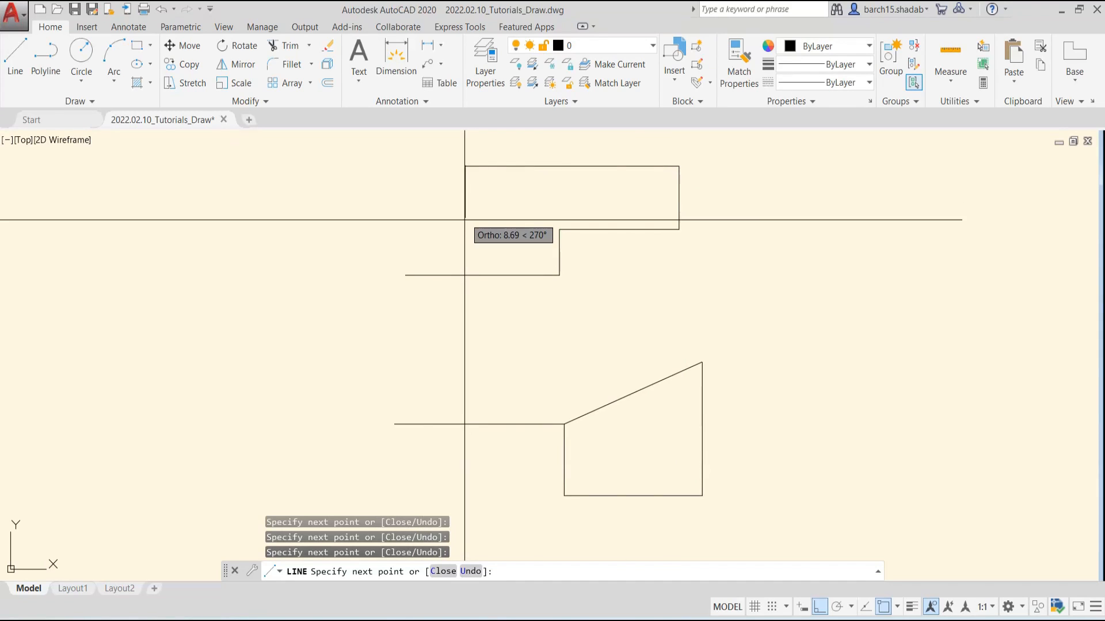
click(465, 230)
click(365, 230)
click(366, 327)
click(443, 326)
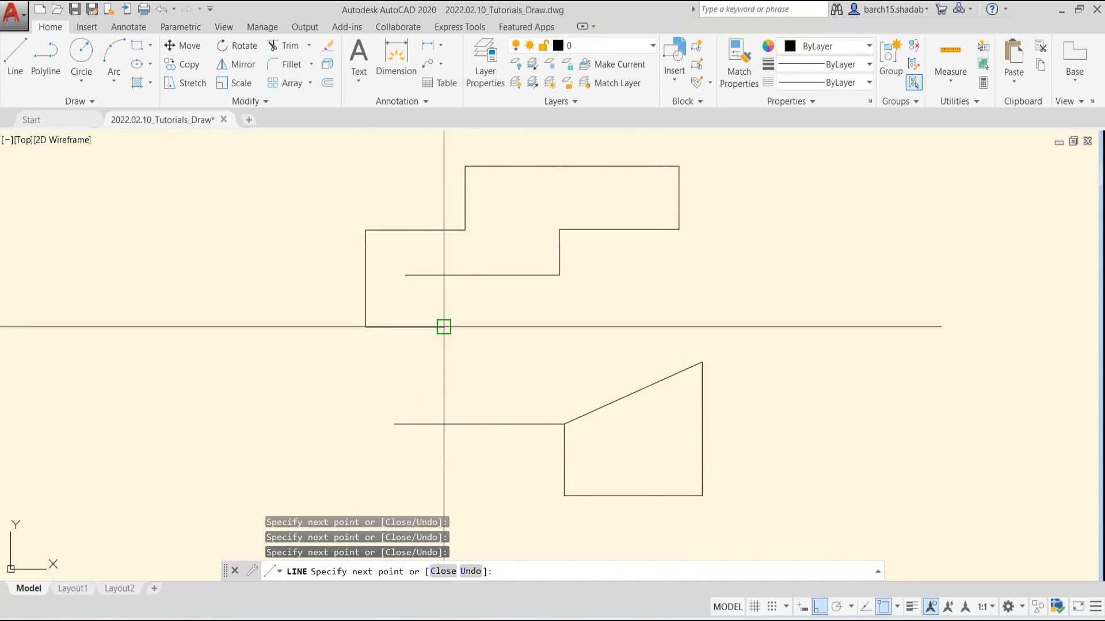
key(Escape)
key(Escape)
Erase the entire stepped chain of lines above the four-sided shape
click(750, 136)
click(352, 344)
text(e)
key(Return)
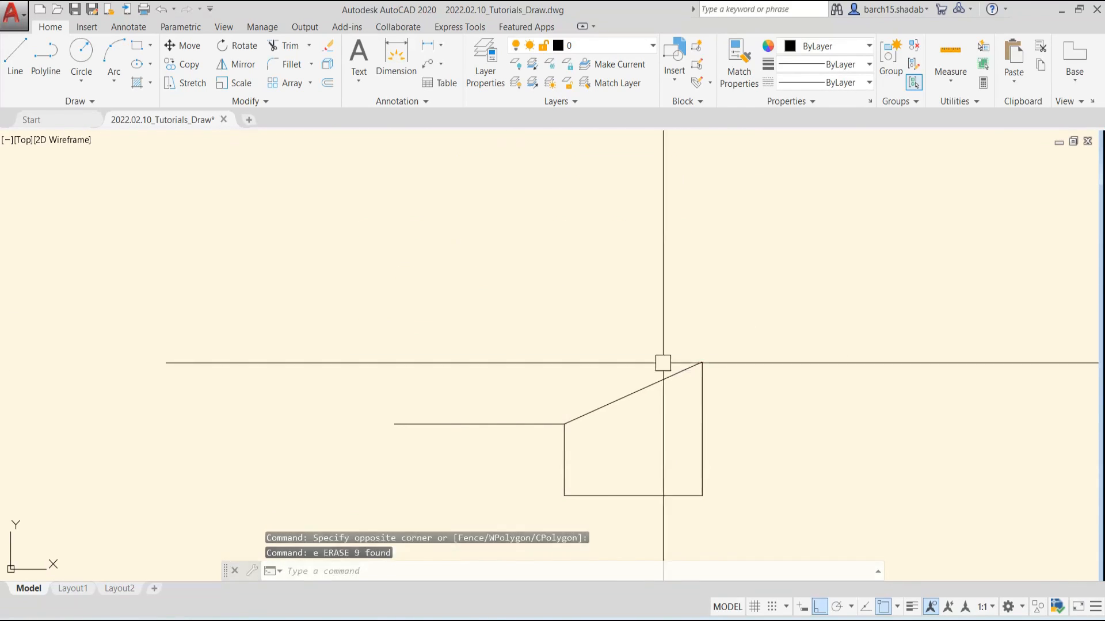
Erase the four-sided shape and the horizontal line attached to it, leaving no command active
click(735, 316)
click(431, 508)
text(e)
key(Return)
key(Escape)
key(Escape)
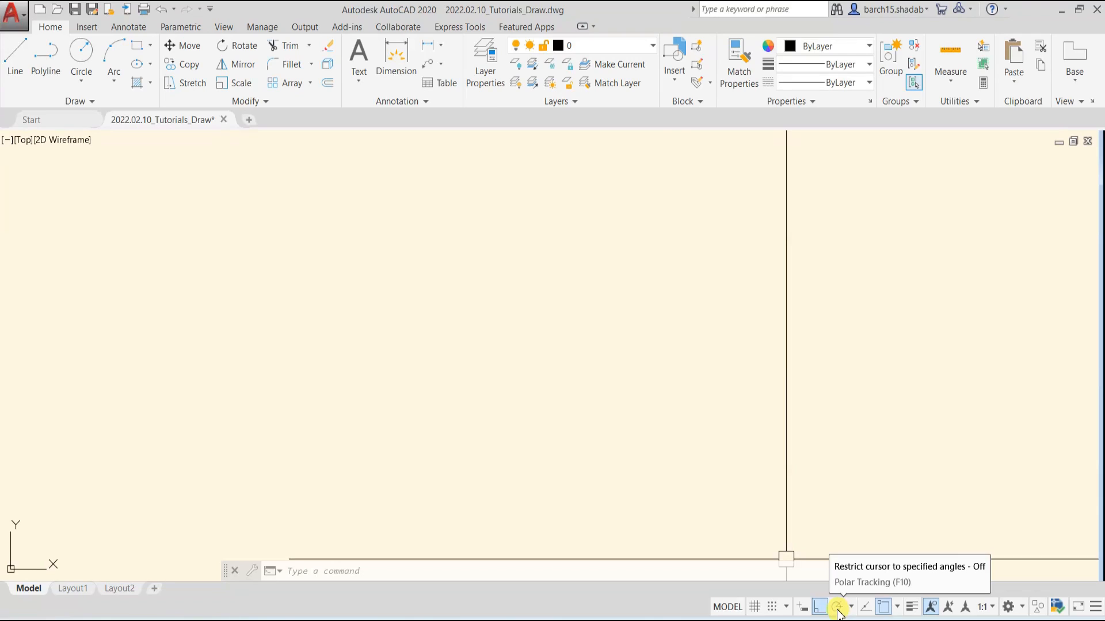
Switch from Ortho mode to Polar Tracking, leaving no command active
click(838, 609)
click(837, 608)
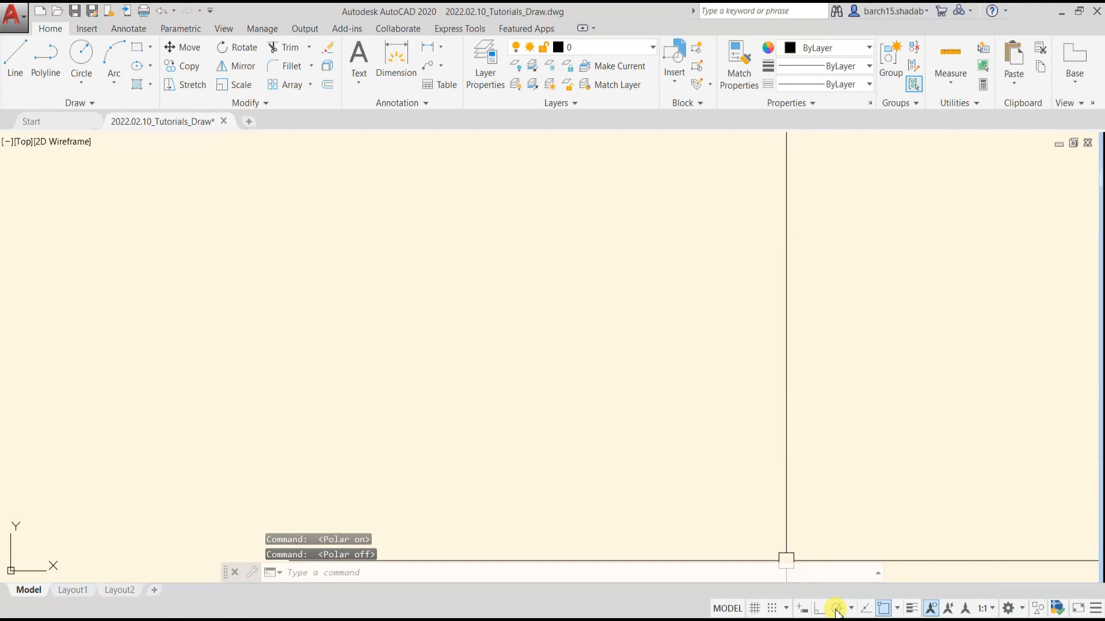
click(837, 609)
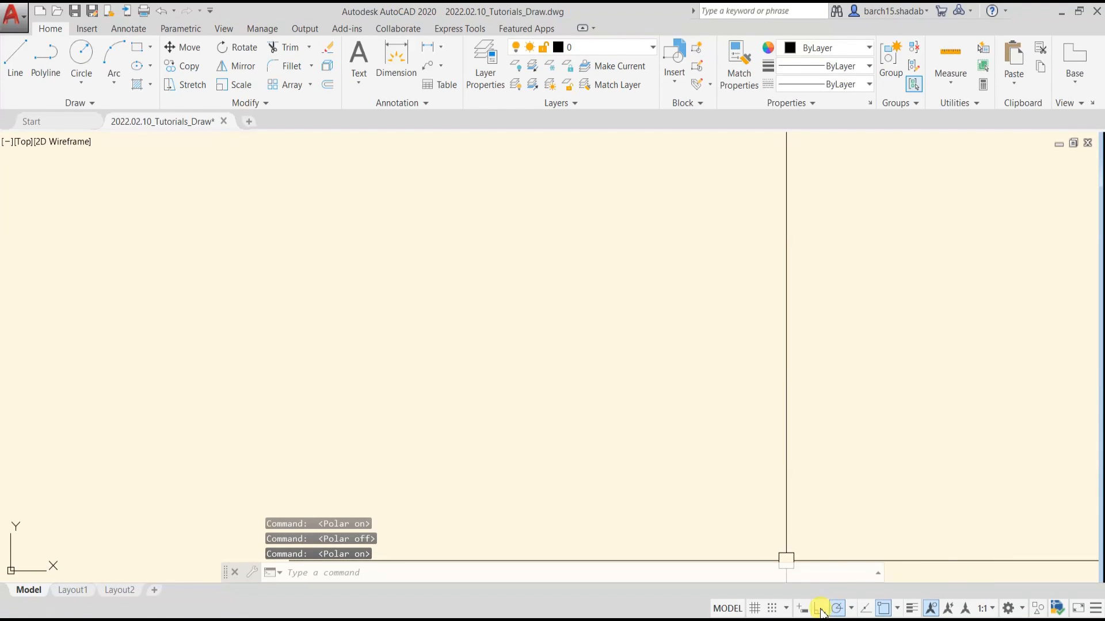
key(Escape)
key(Escape)
key(Escape)
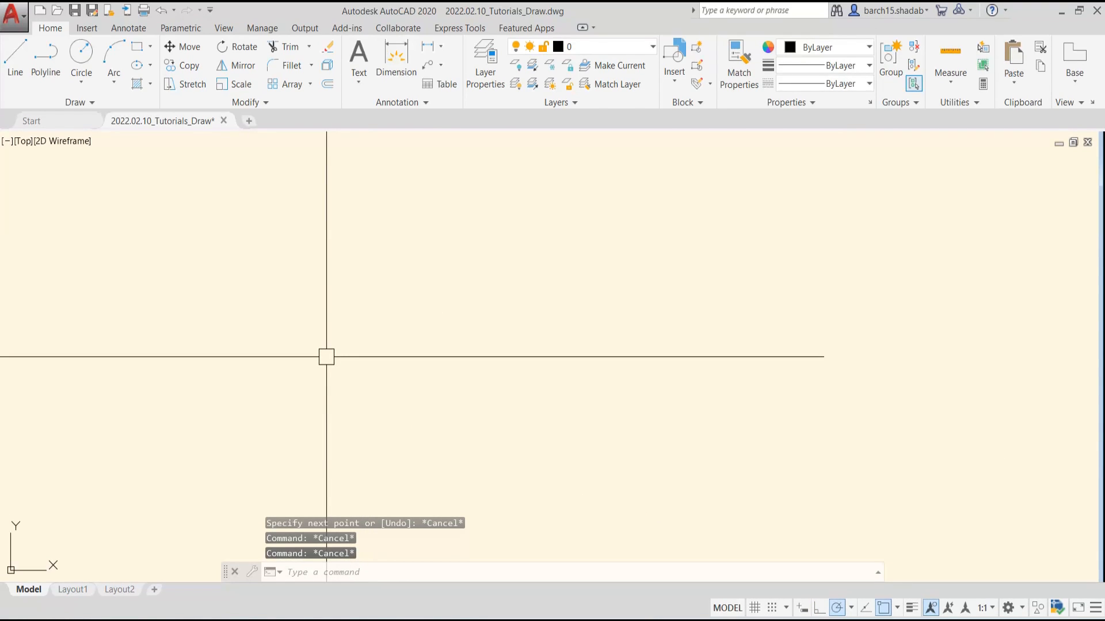
With Polar Tracking on, draw a horizontal line continuing into an inclined line rising to the right
text(l)
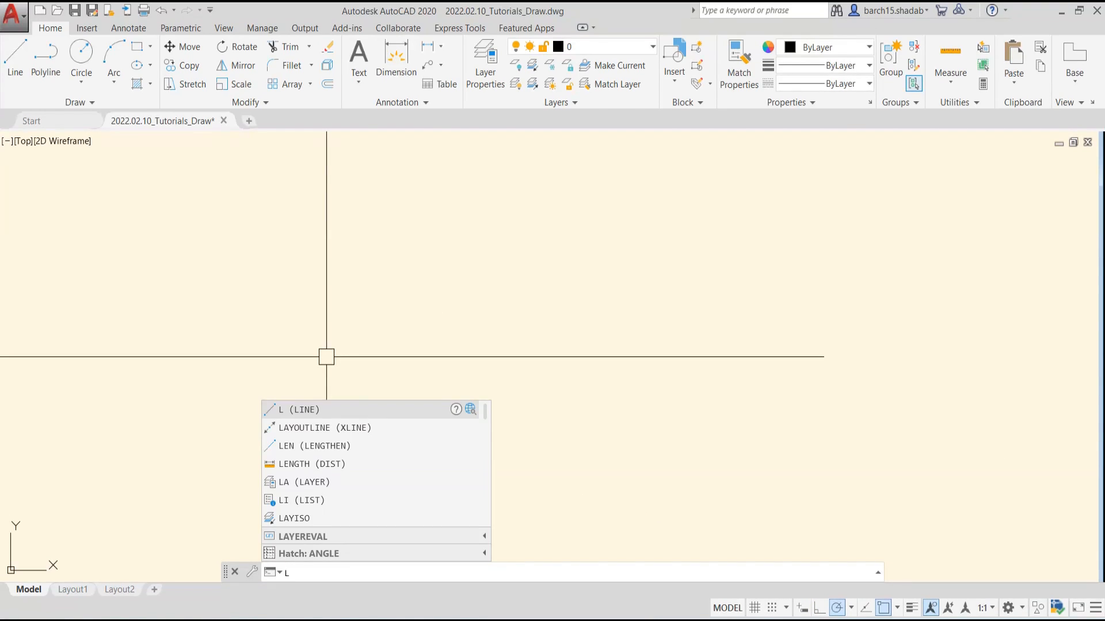
key(Return)
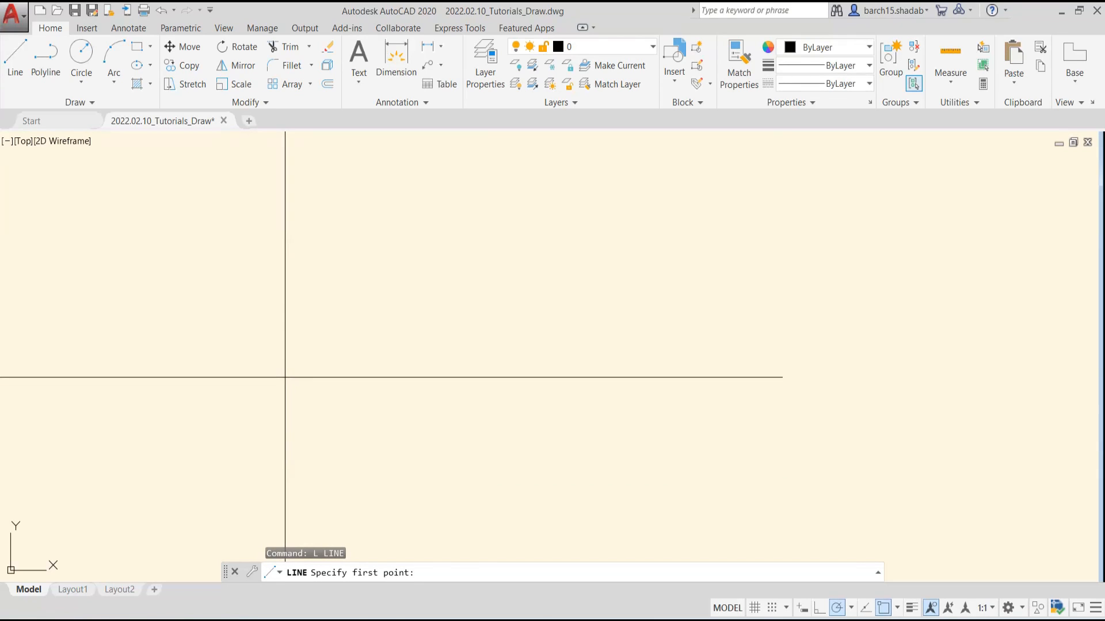
click(285, 378)
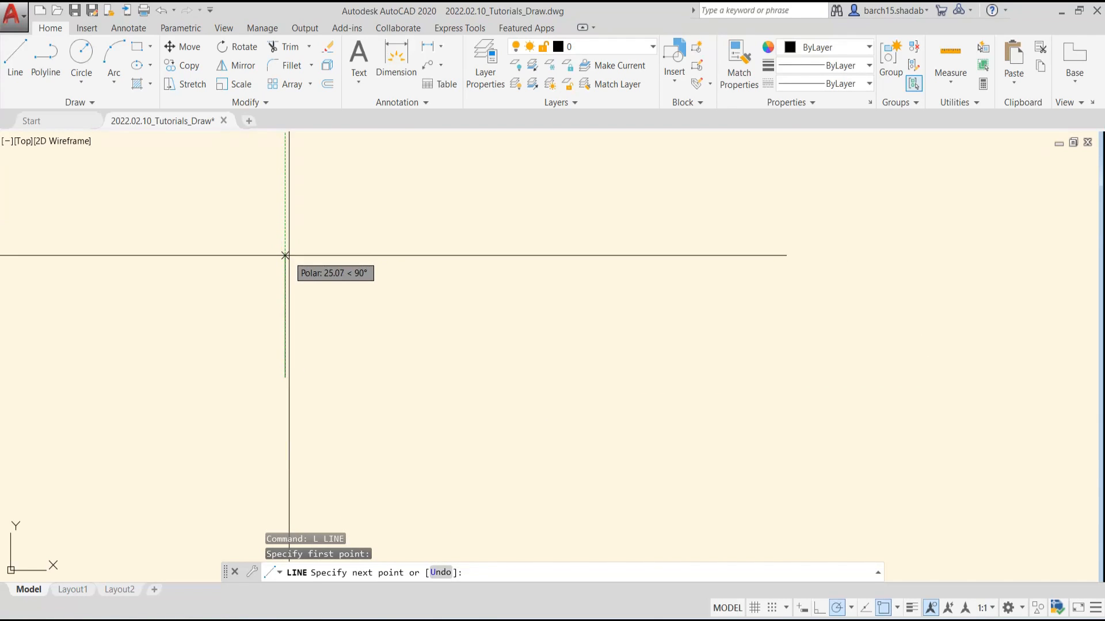
middle_drag(287, 252, 452, 376)
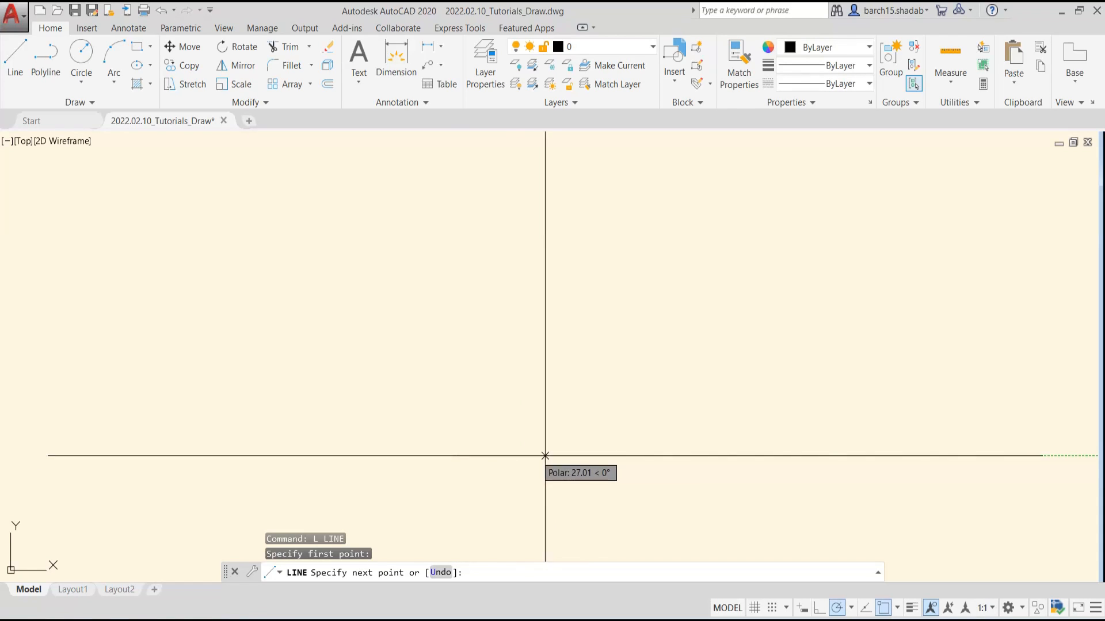
click(619, 455)
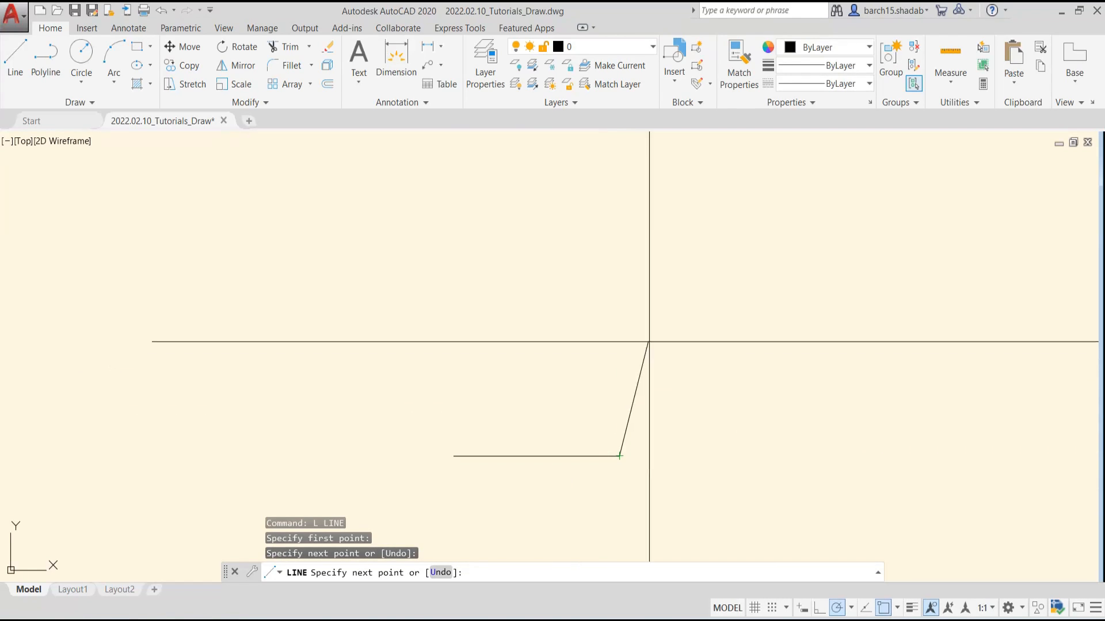
click(719, 363)
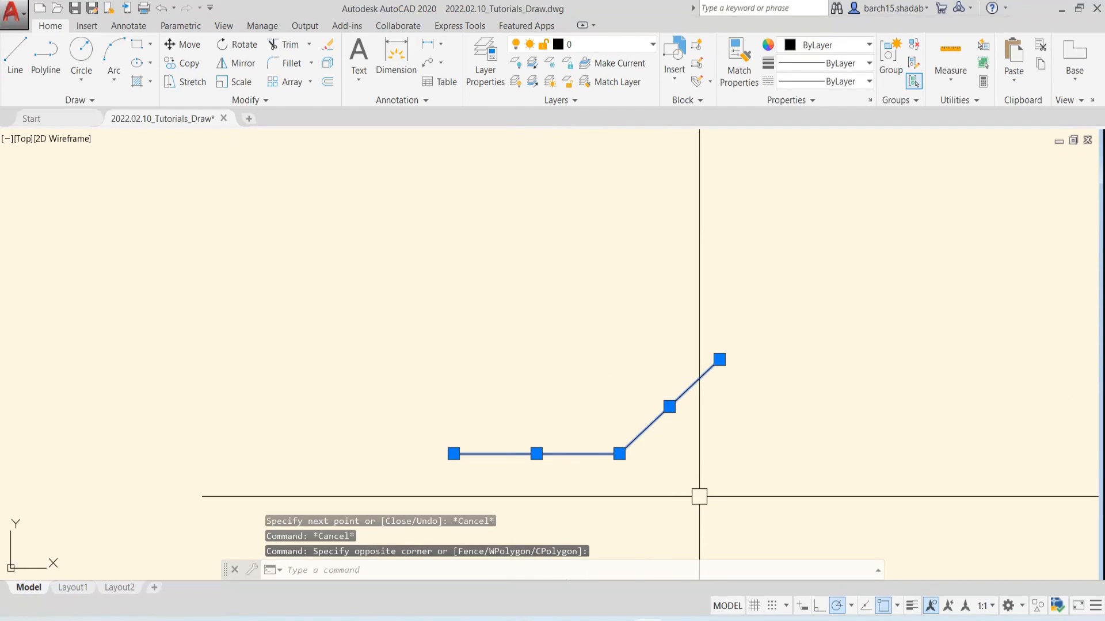
key(Escape)
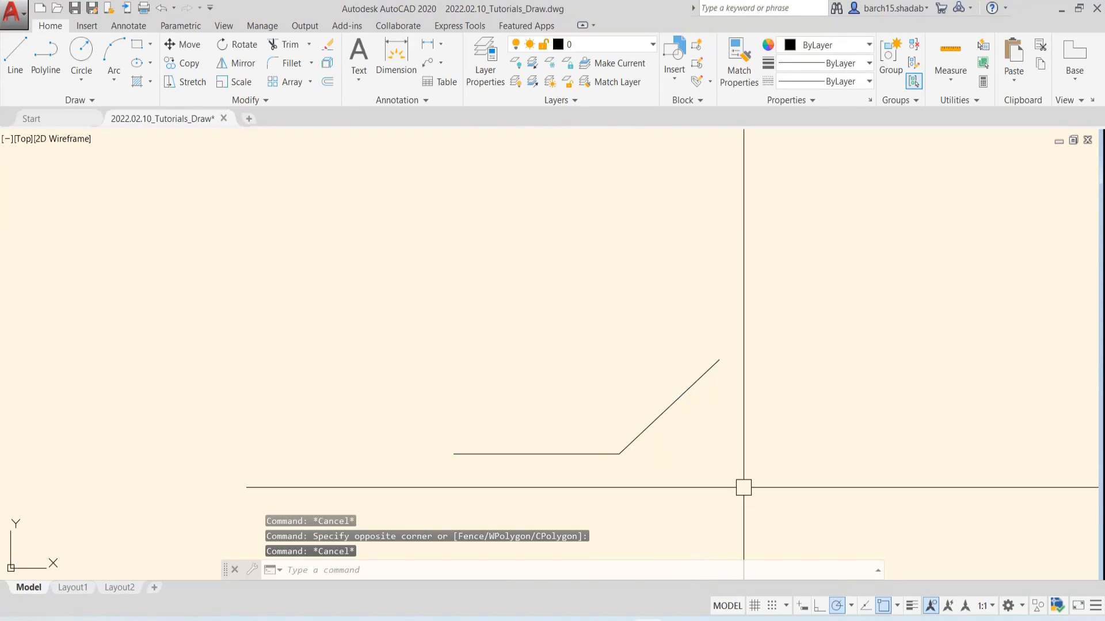
Set the polar tracking angles to the 45, 90, 135, 180 series
scroll(725, 461, up, 3)
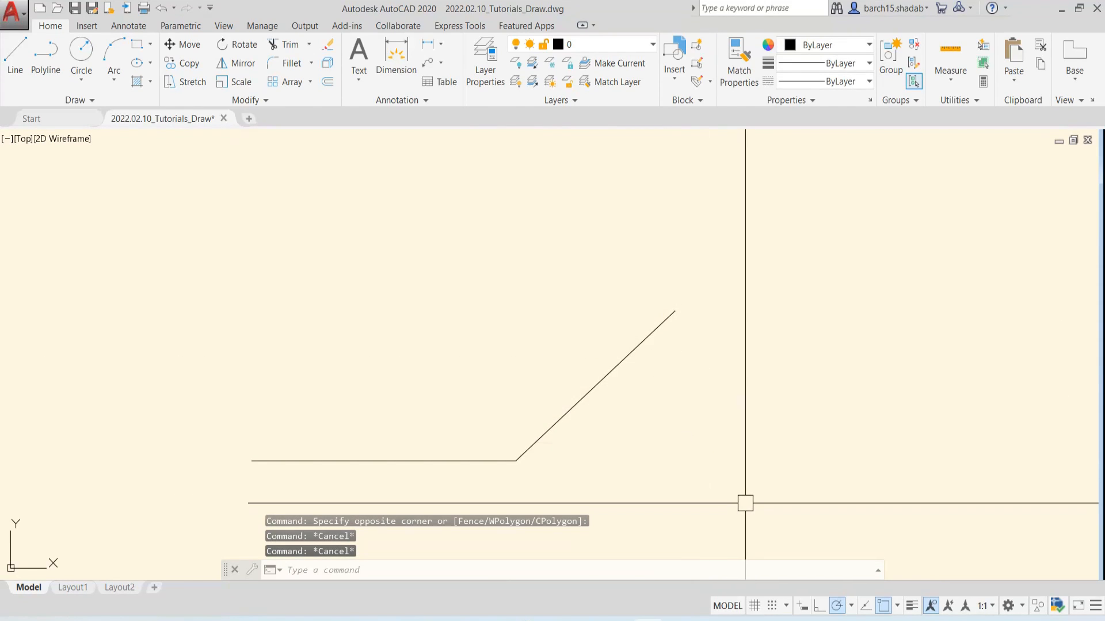
click(852, 605)
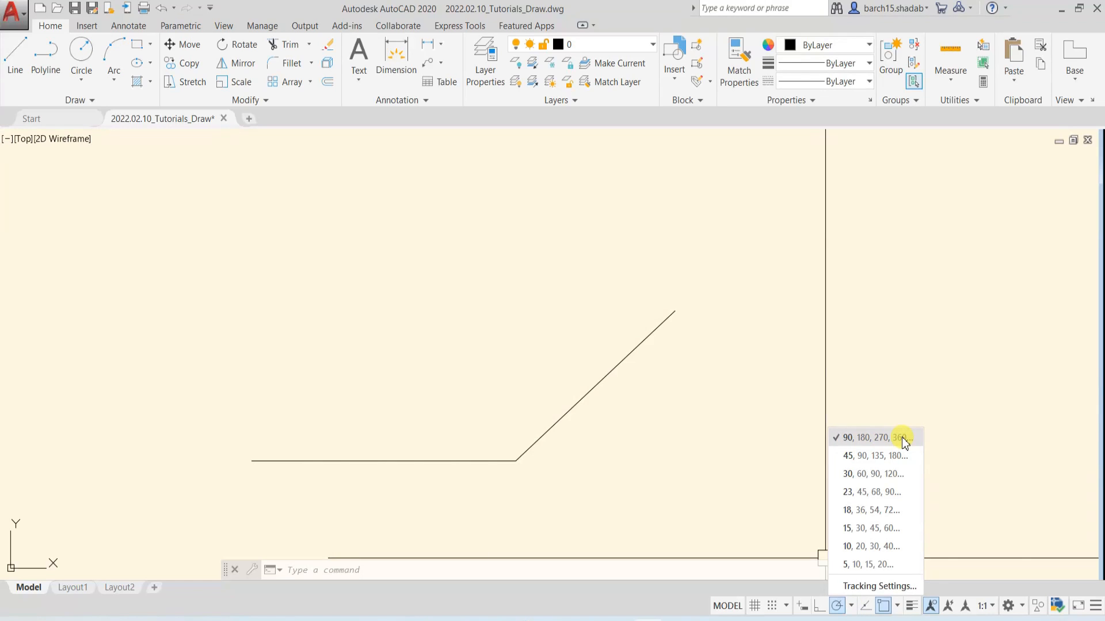
click(857, 455)
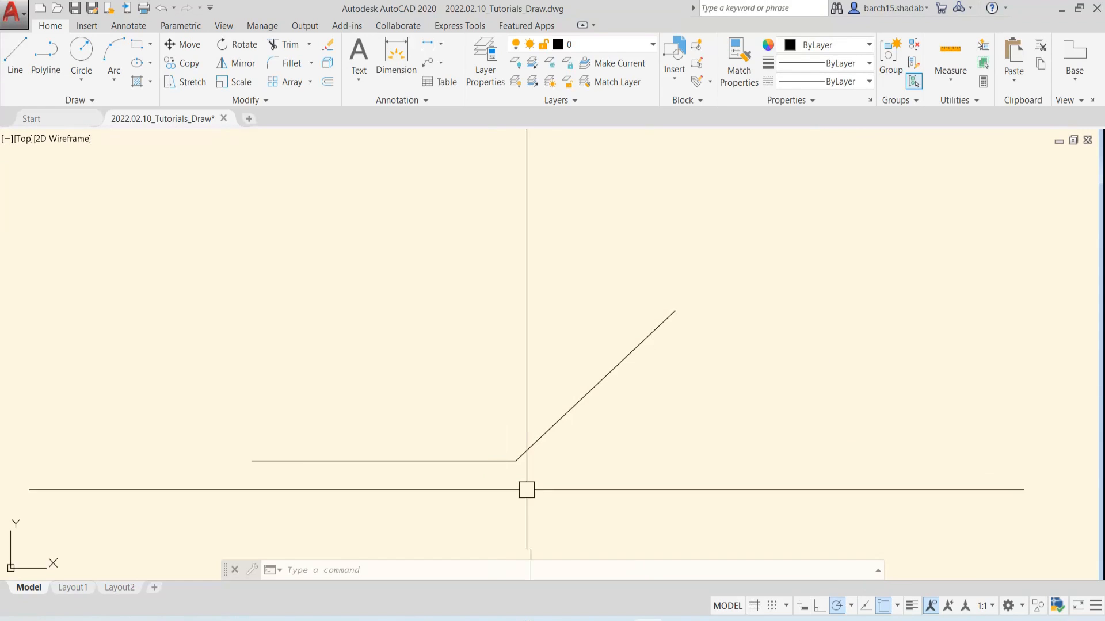
Try to draw a line along the 45° polar direction from the upper end of the inclined line
text(l)
key(Return)
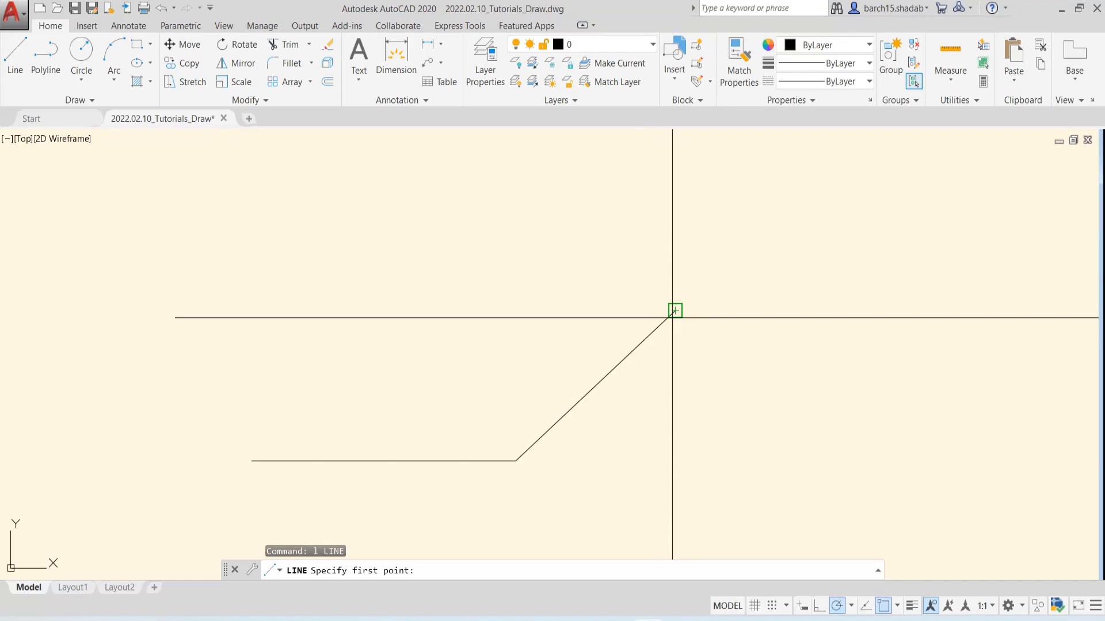
middle_drag(673, 318, 619, 338)
click(621, 338)
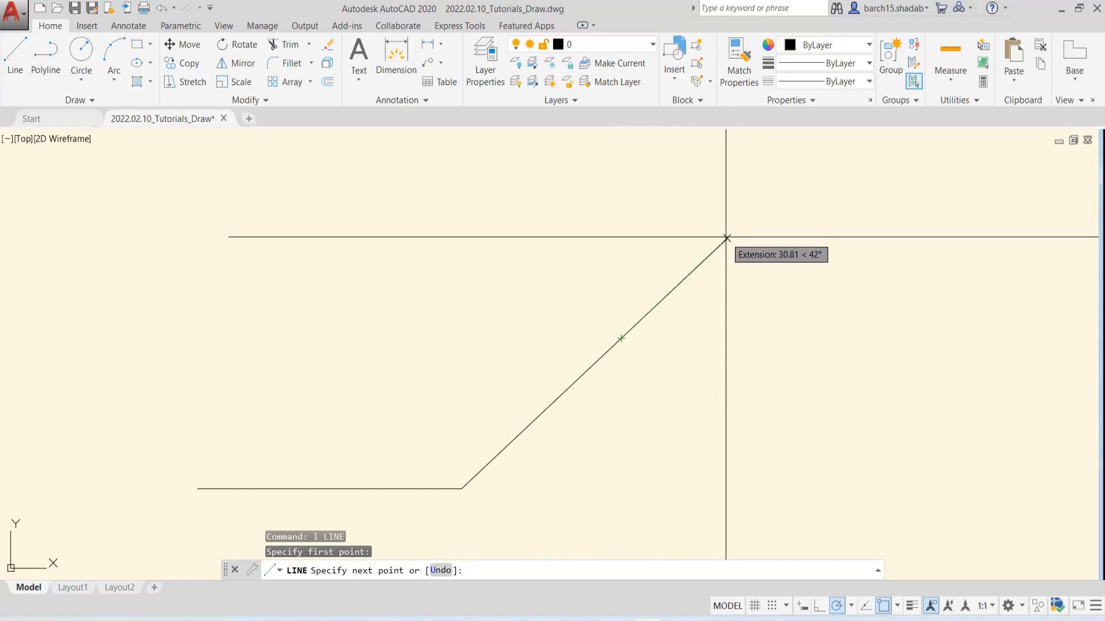
scroll(727, 237, down, 2)
middle_drag(725, 237, 630, 400)
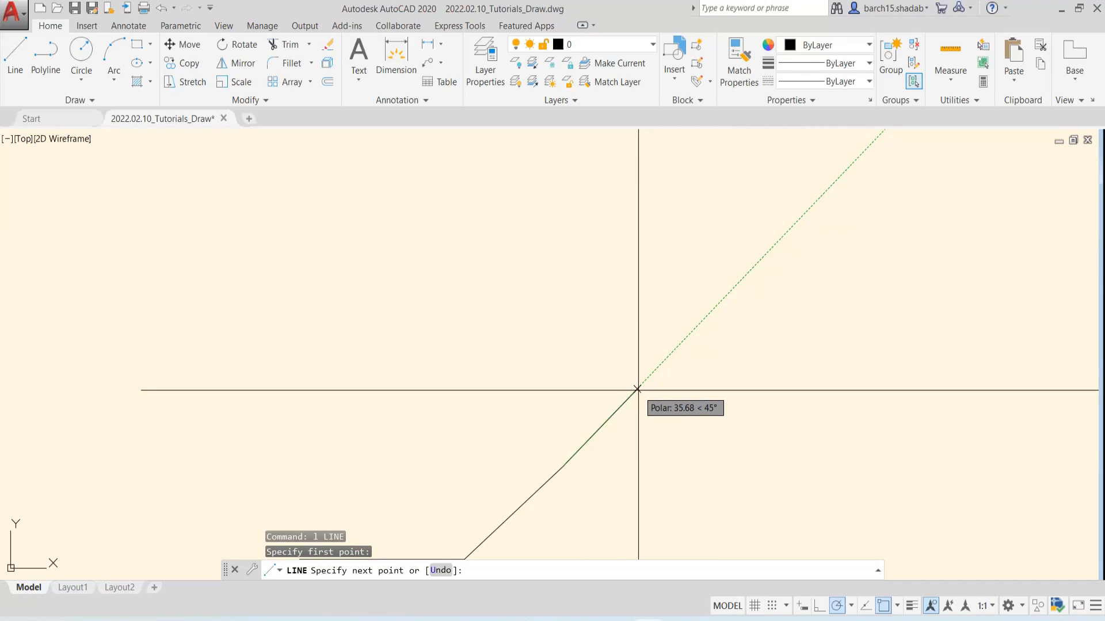
key(Escape)
Set the polar tracking angles to the 90, 180, 270, 360 series
scroll(471, 352, down, 3)
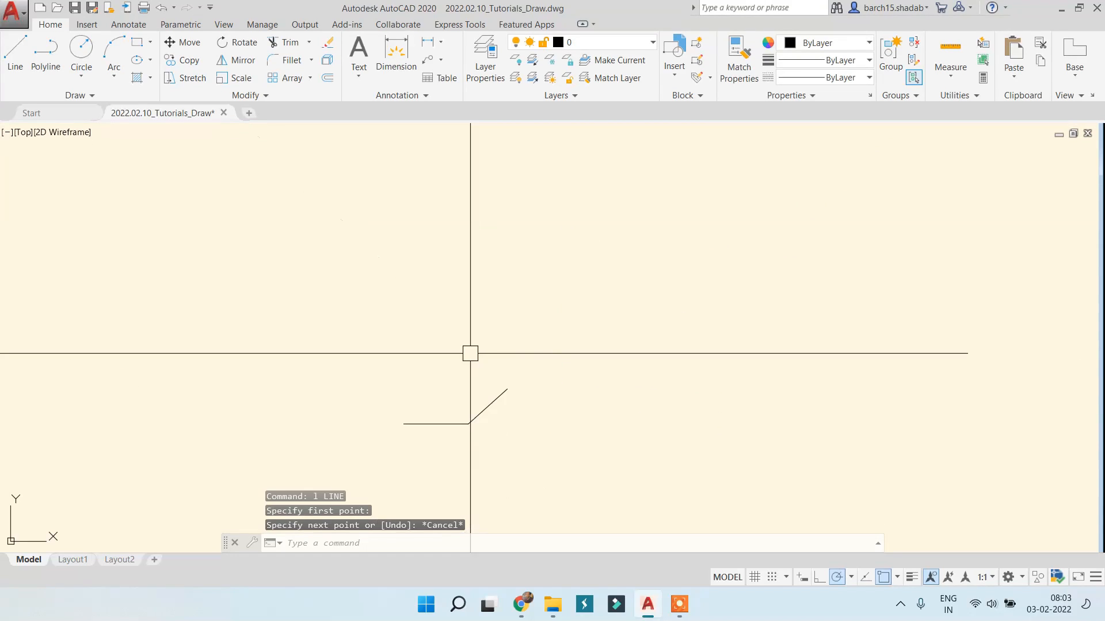
click(851, 578)
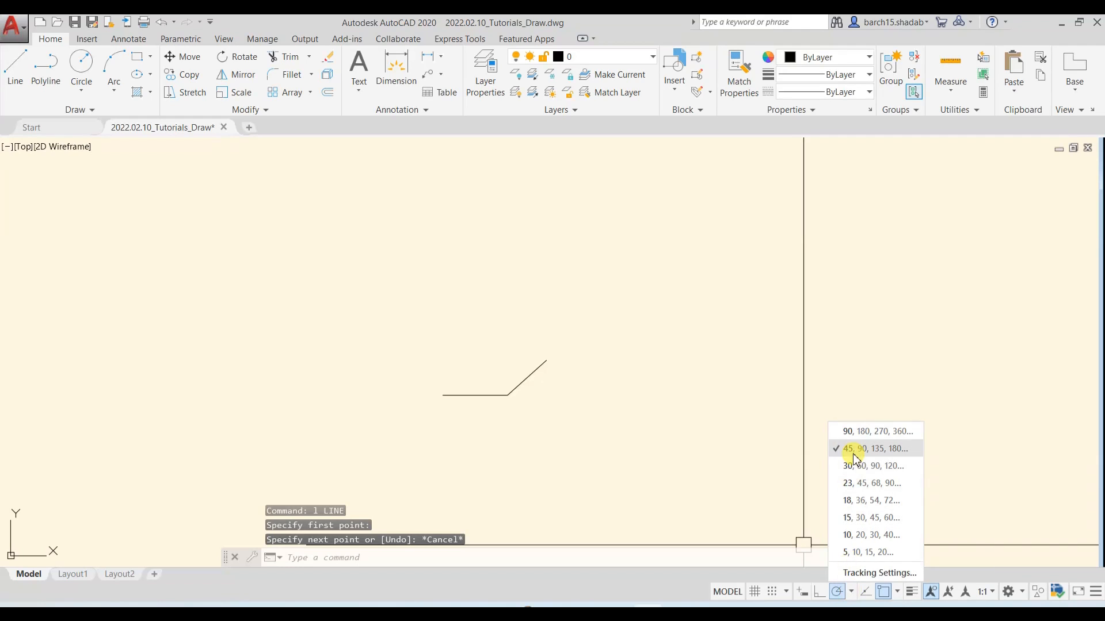
click(860, 433)
Erase the horizontal line and the inclined line connected to it, leaving no command active
scroll(530, 406, up, 5)
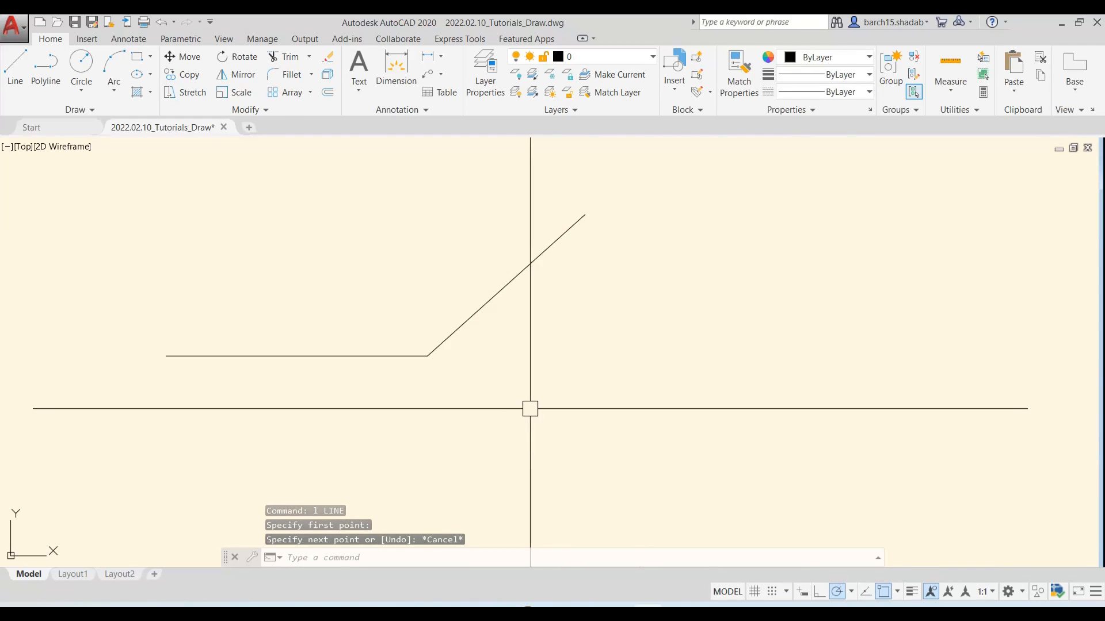
click(579, 377)
click(316, 303)
text(e)
key(Return)
key(Escape)
key(Escape)
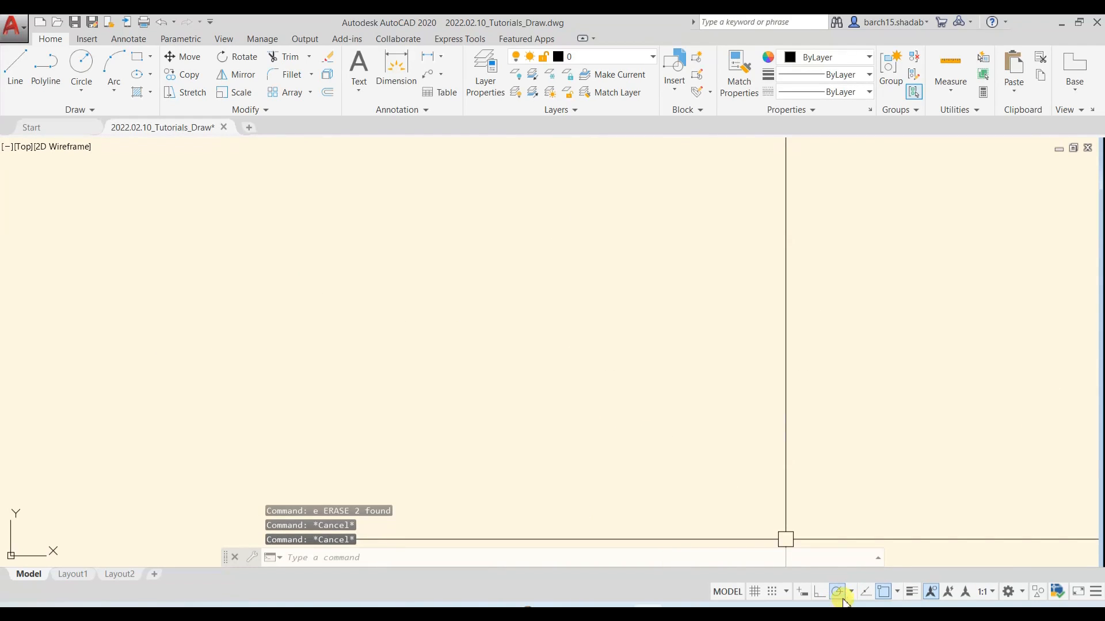
Add 20 as an additional polar angle in the tracking settings and switch polar tracking to the 20, 40, 60, 80 series
click(850, 593)
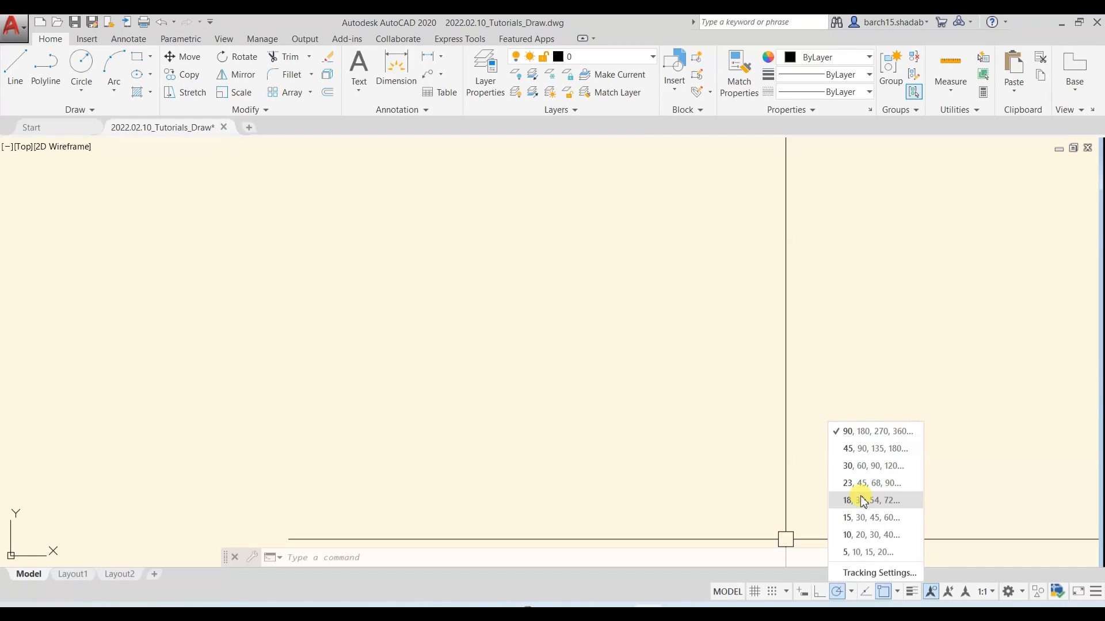
click(873, 573)
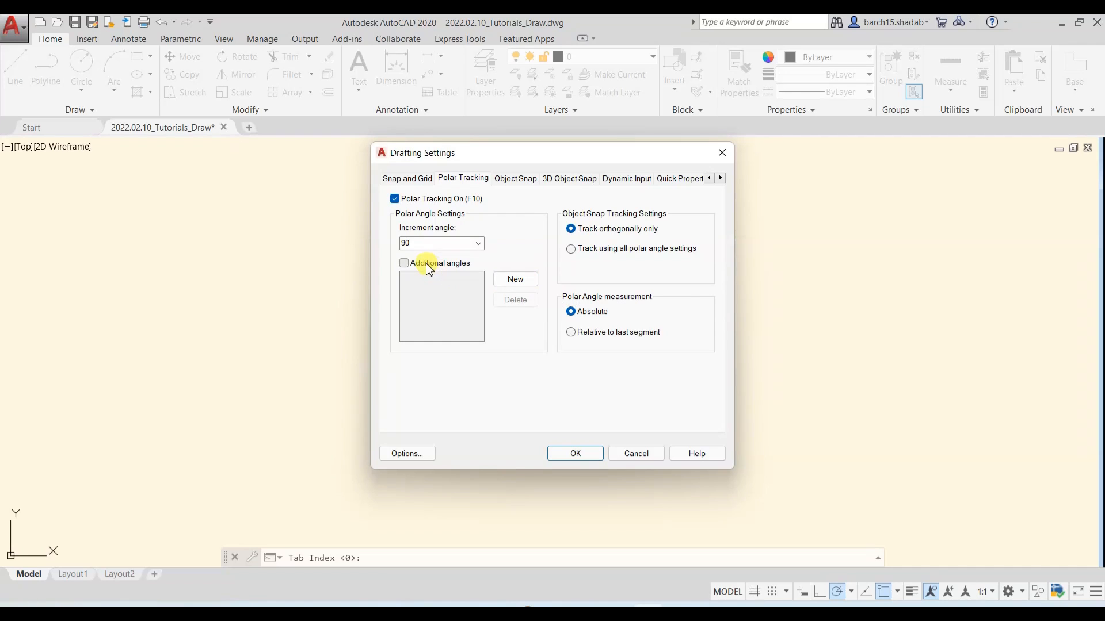
click(403, 264)
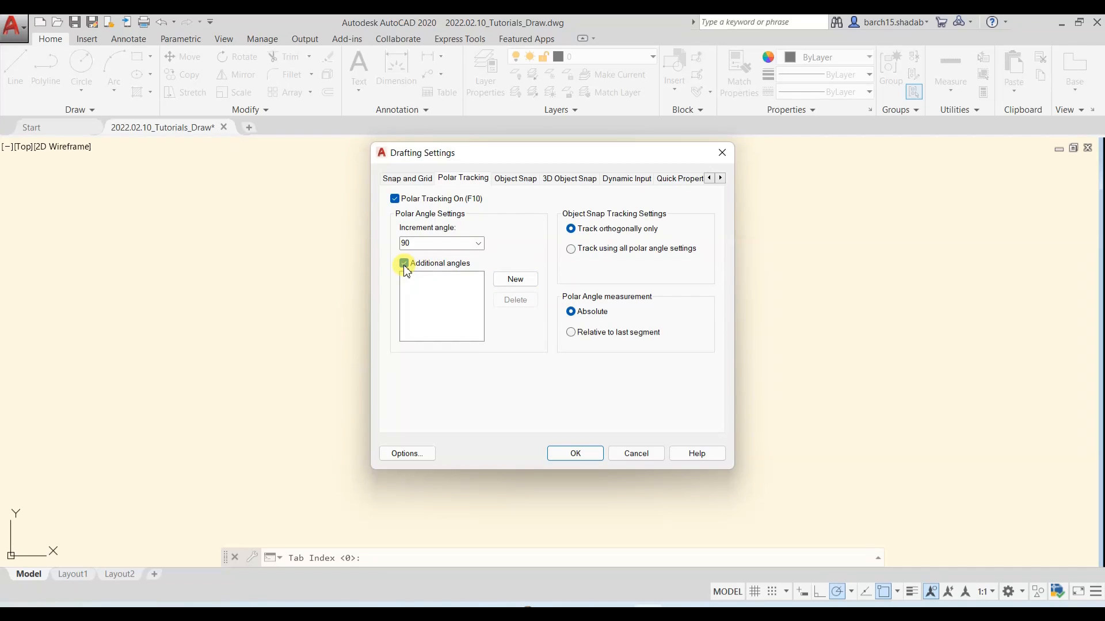
click(515, 285)
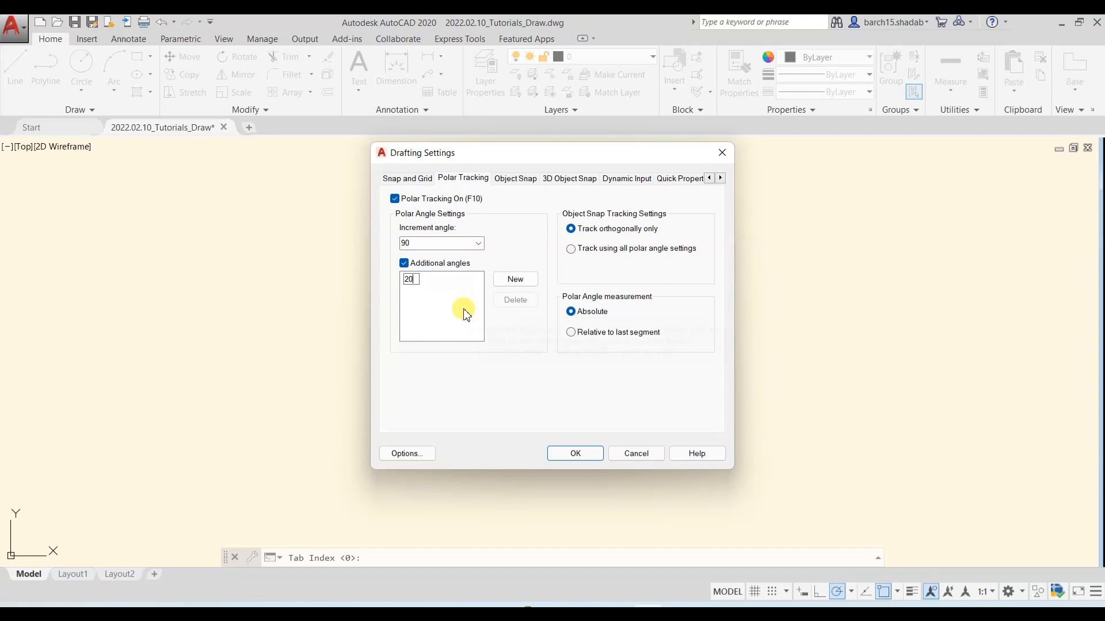
click(576, 454)
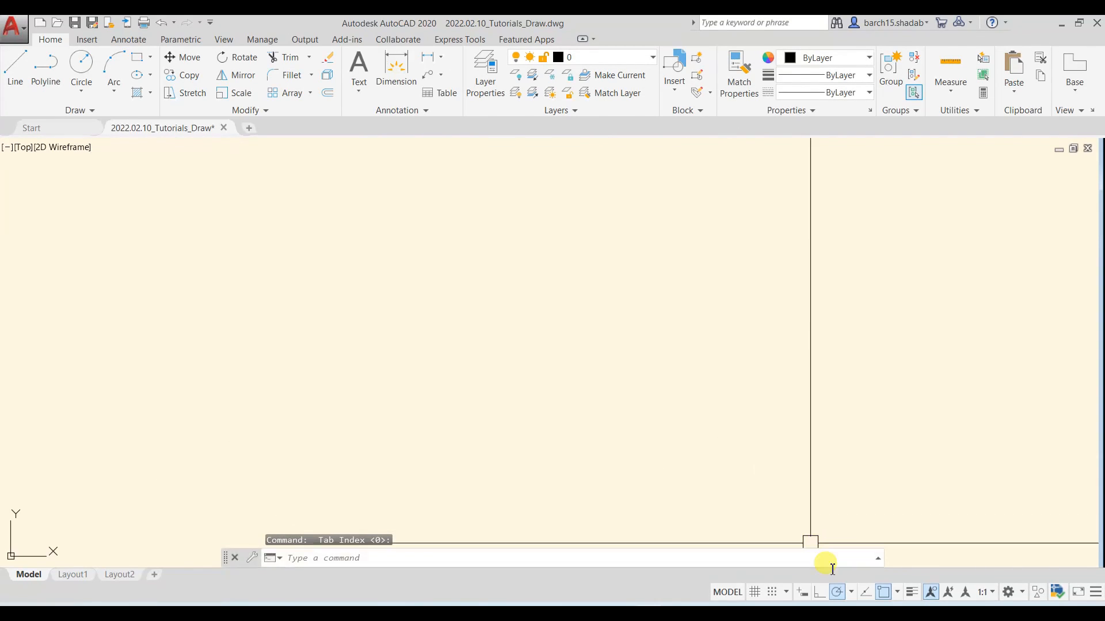
click(851, 593)
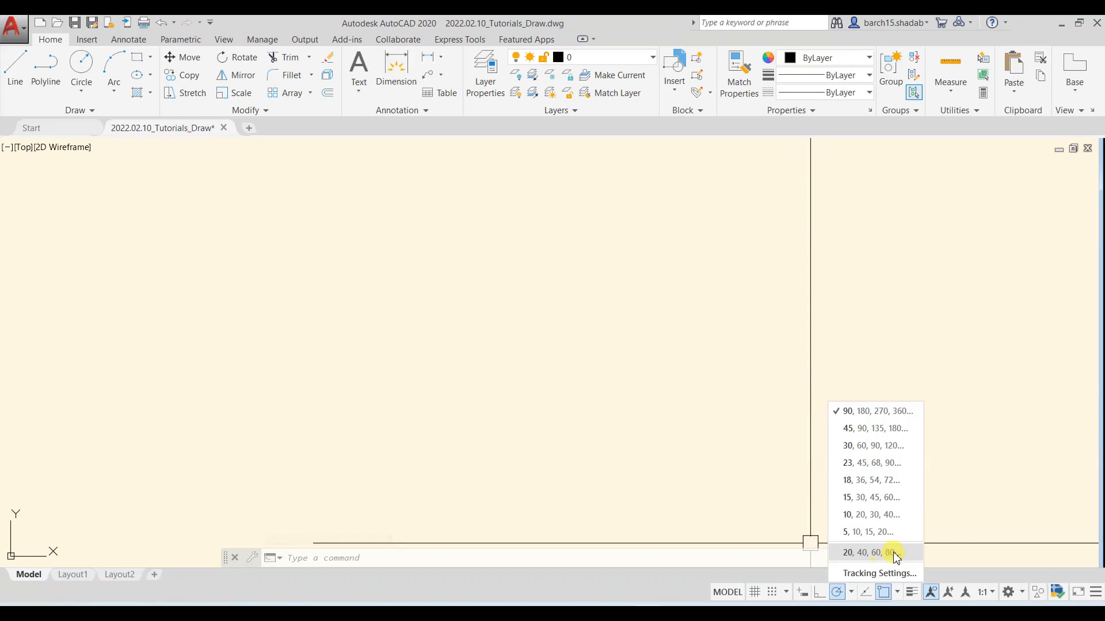
click(875, 553)
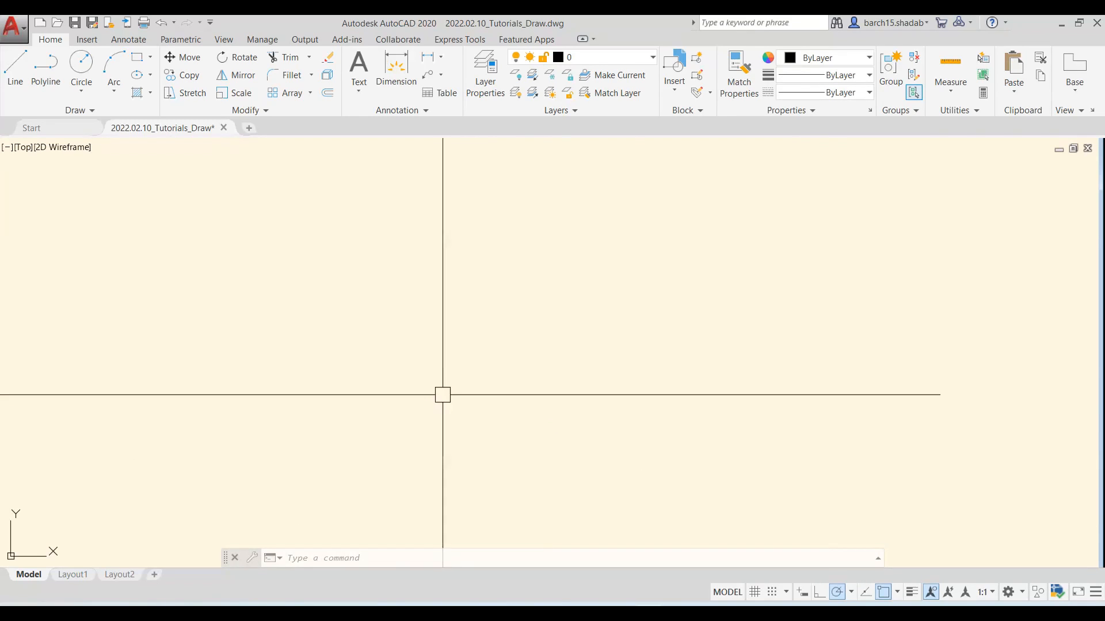
Try to draw an inclined line rising to the right with the 20° series of polar tracking angles
text(l)
key(Return)
click(318, 377)
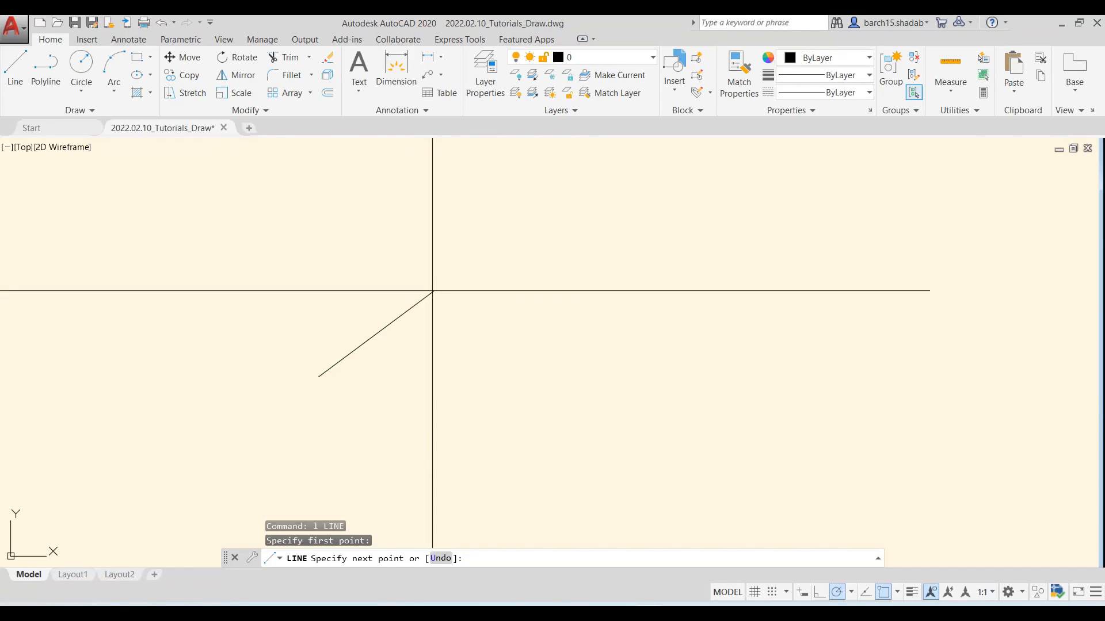
key(Escape)
key(Escape)
key(Escape)
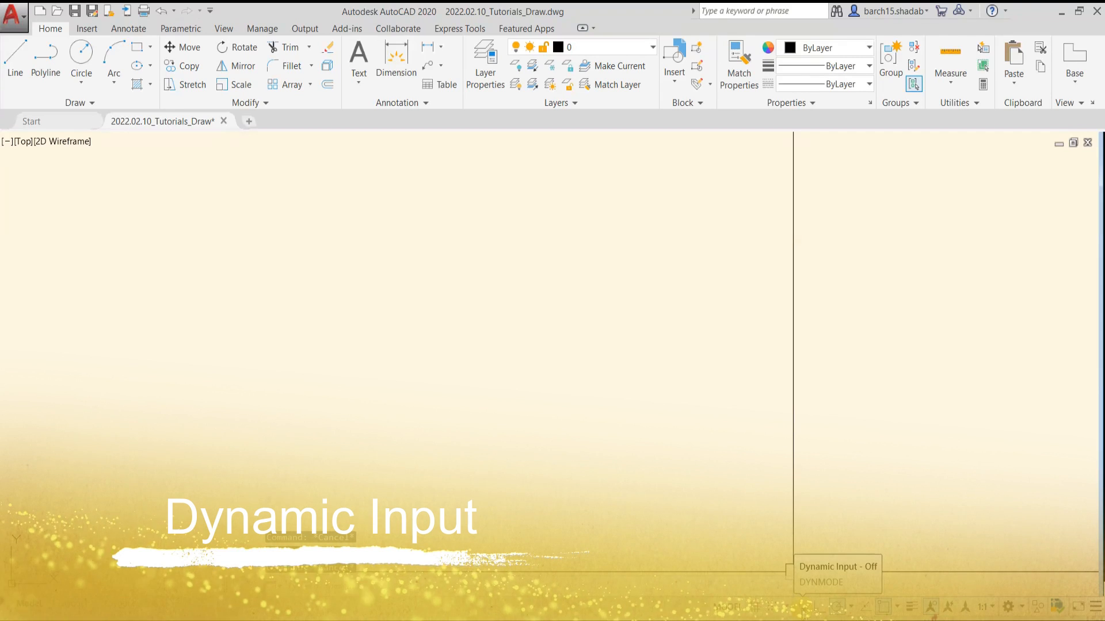
Review which drafting aids are enabled for the status bar and turn on dynamic input
click(1095, 609)
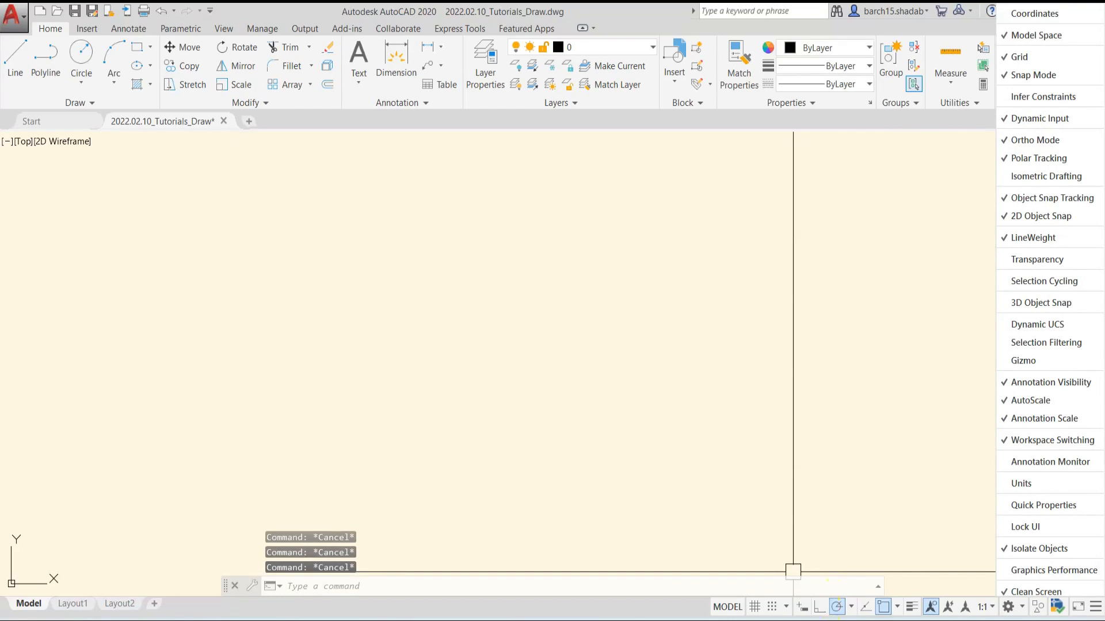
click(804, 609)
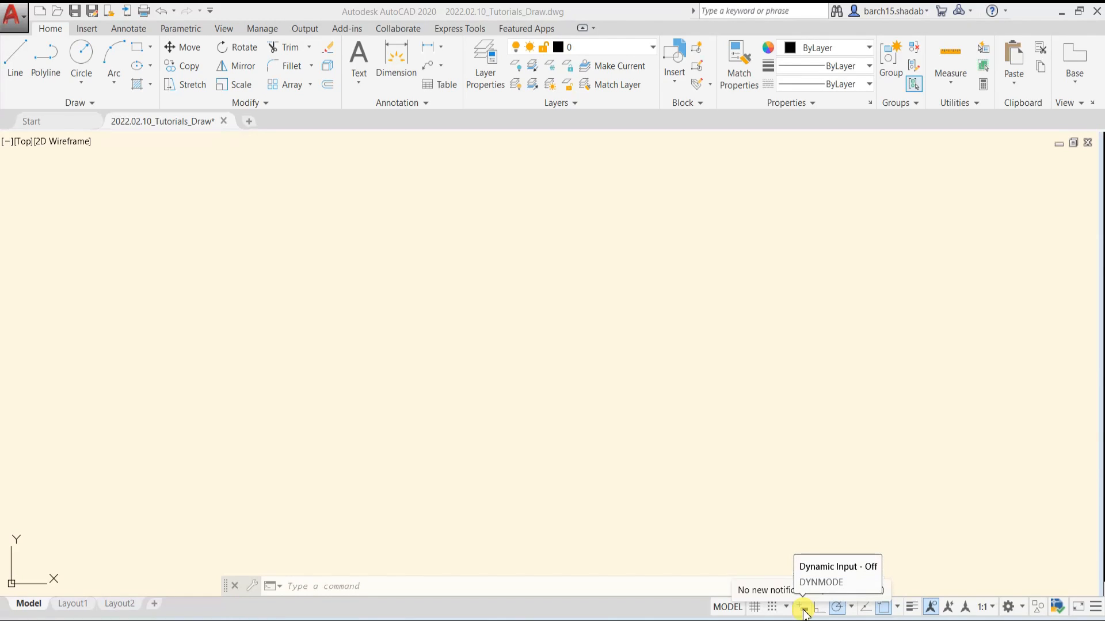
click(804, 608)
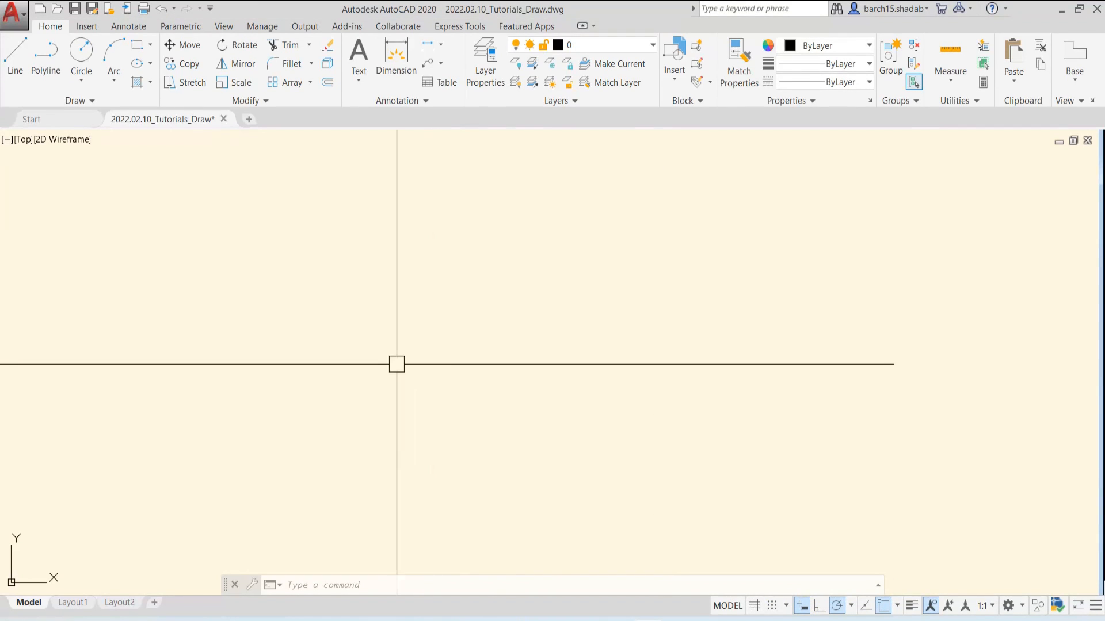
Draw an inclined line rising to the right, 100 units long at a 40° angle, entering both values through dynamic input
text(L)
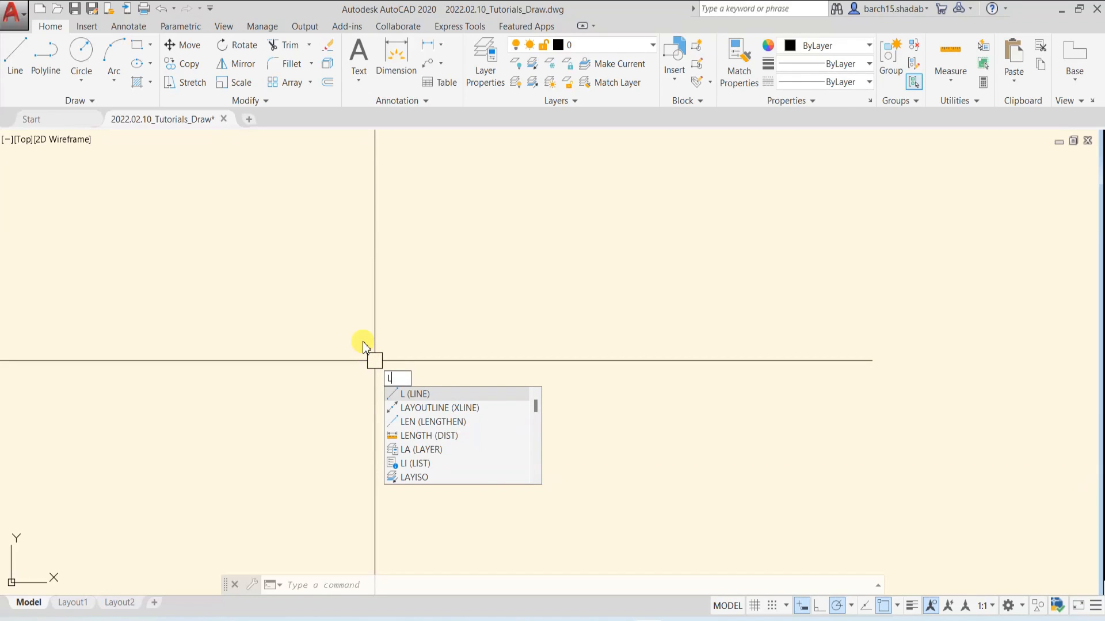
key(Return)
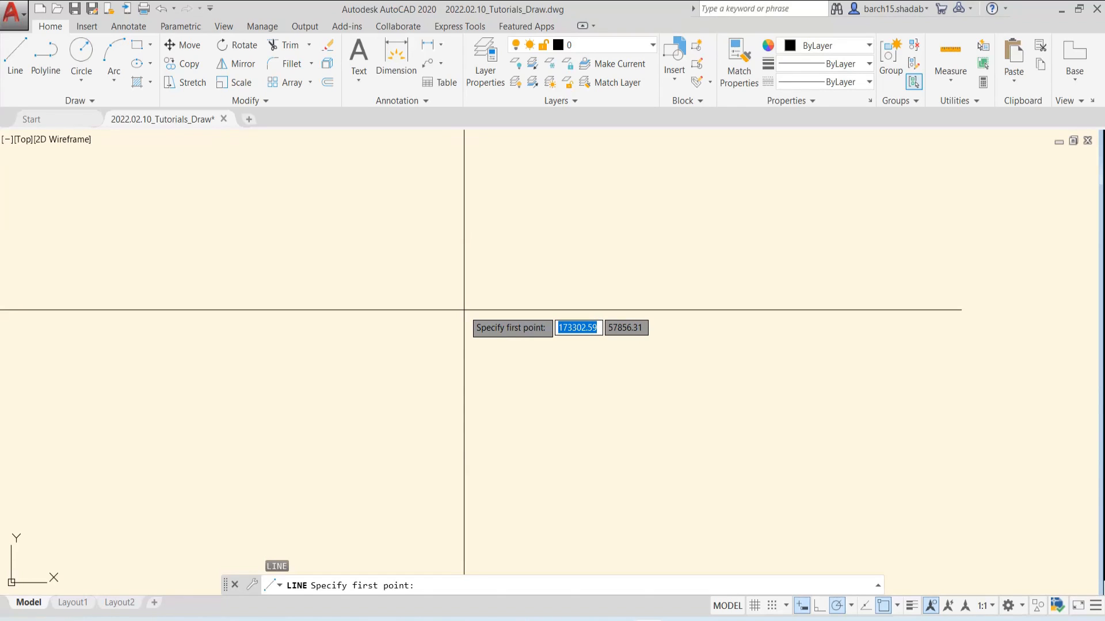
click(439, 315)
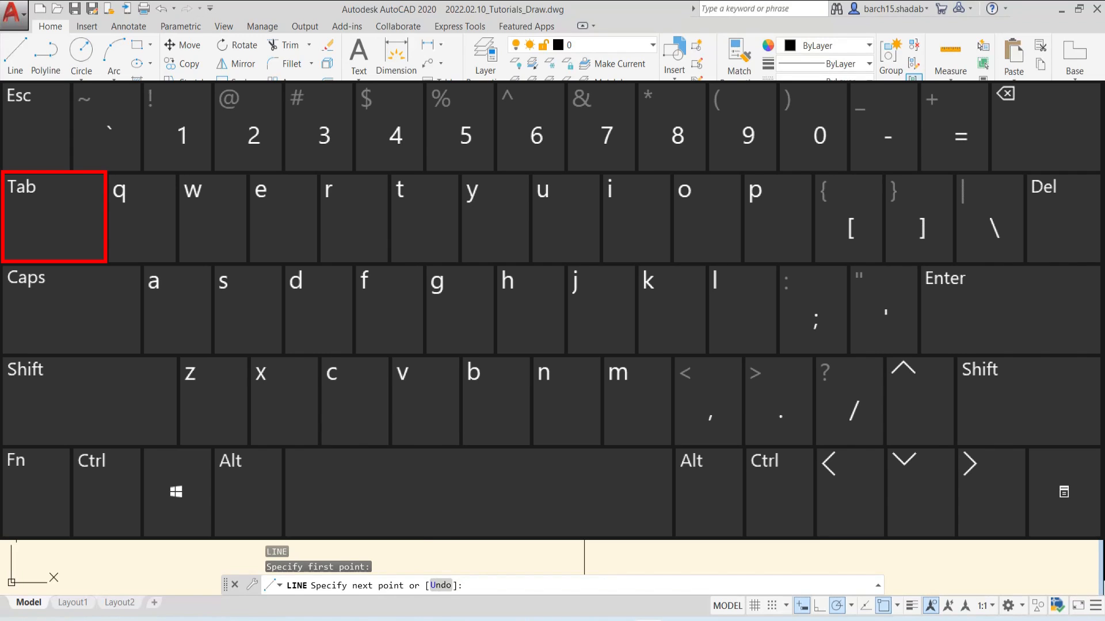
key(Tab)
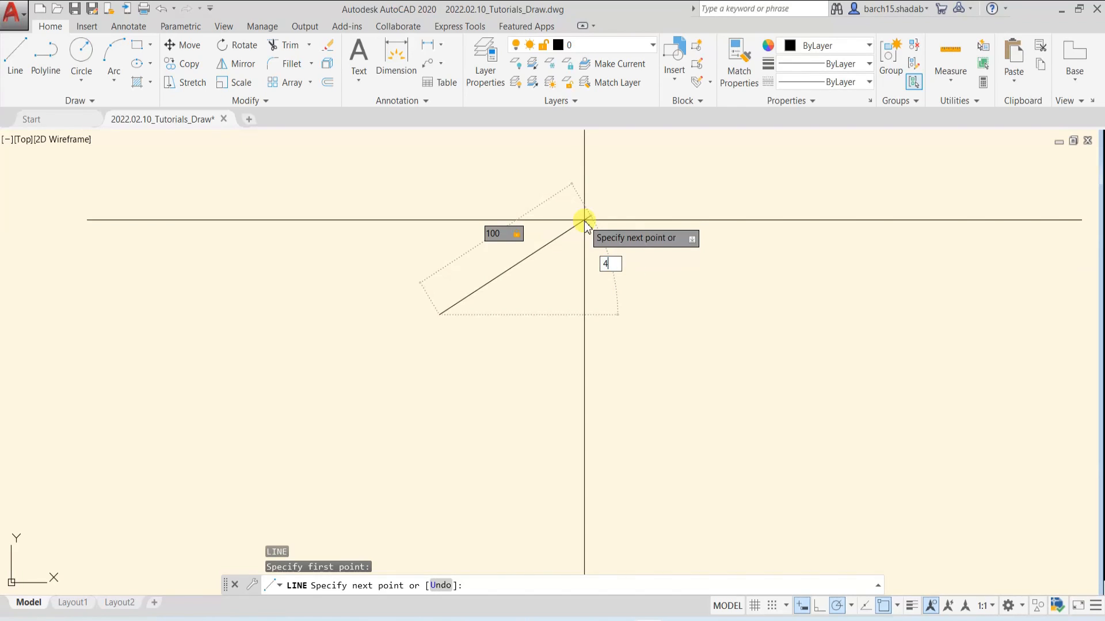
text(40)
key(Return)
key(Escape)
key(Escape)
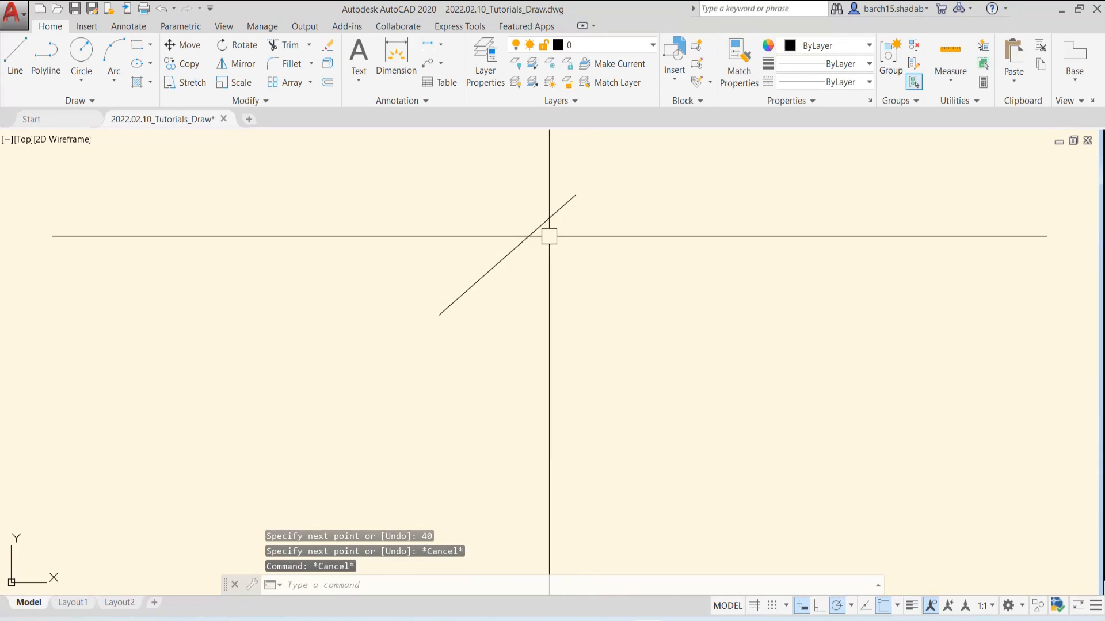
Erase the 40° inclined line and leave no command active
click(568, 202)
key(Delete)
key(Escape)
key(Escape)
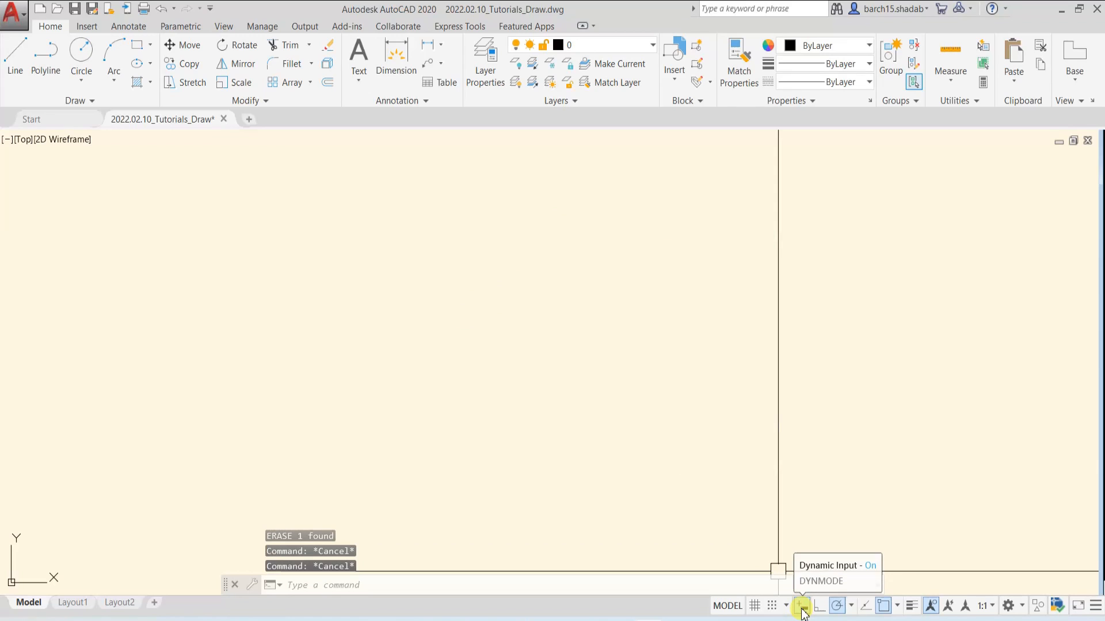
With dynamic input off, draw a shallow inclined line 100 units long rising to the right
text(l)
key(Return)
click(295, 345)
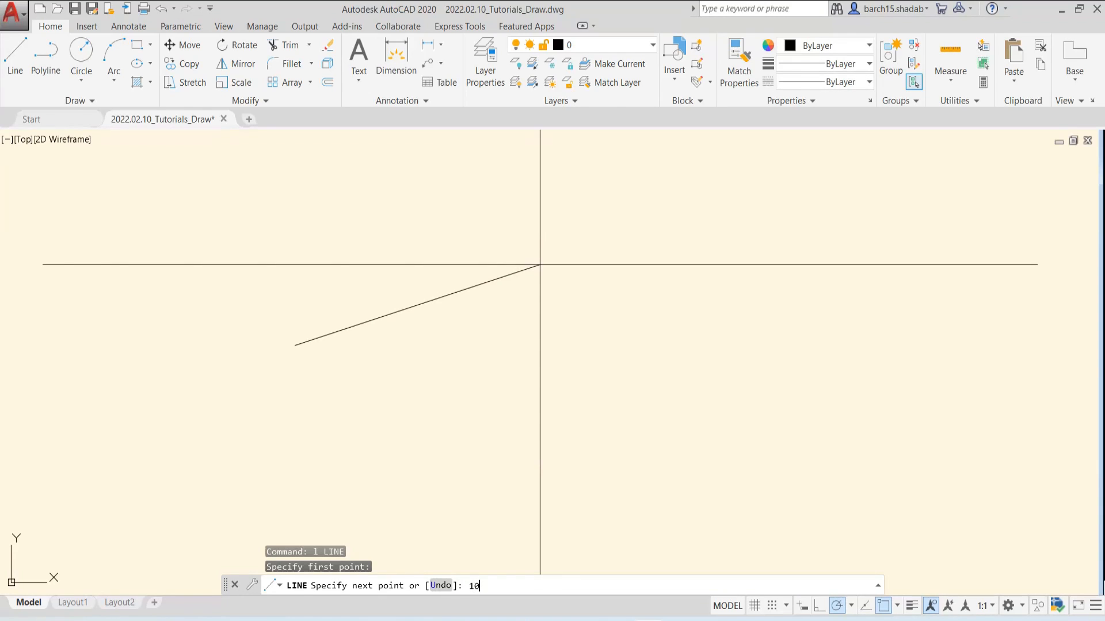
text(100)
key(Return)
key(Escape)
key(Escape)
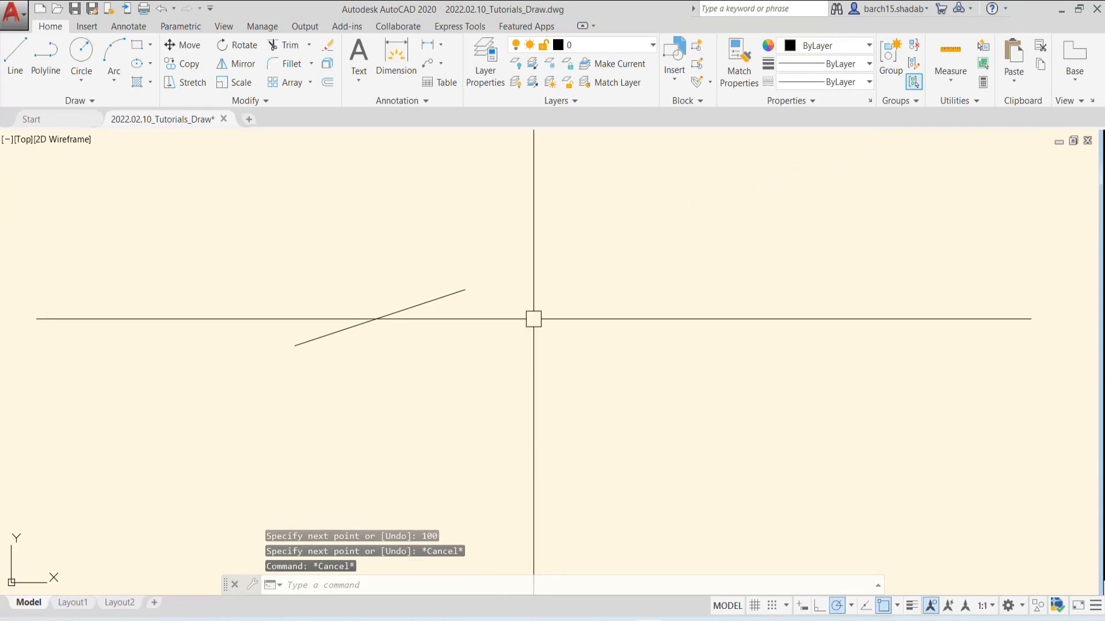
Erase the shallow 100-unit inclined line, leaving the drawing area empty
click(418, 307)
key(Delete)
key(Escape)
key(Escape)
key(Escape)
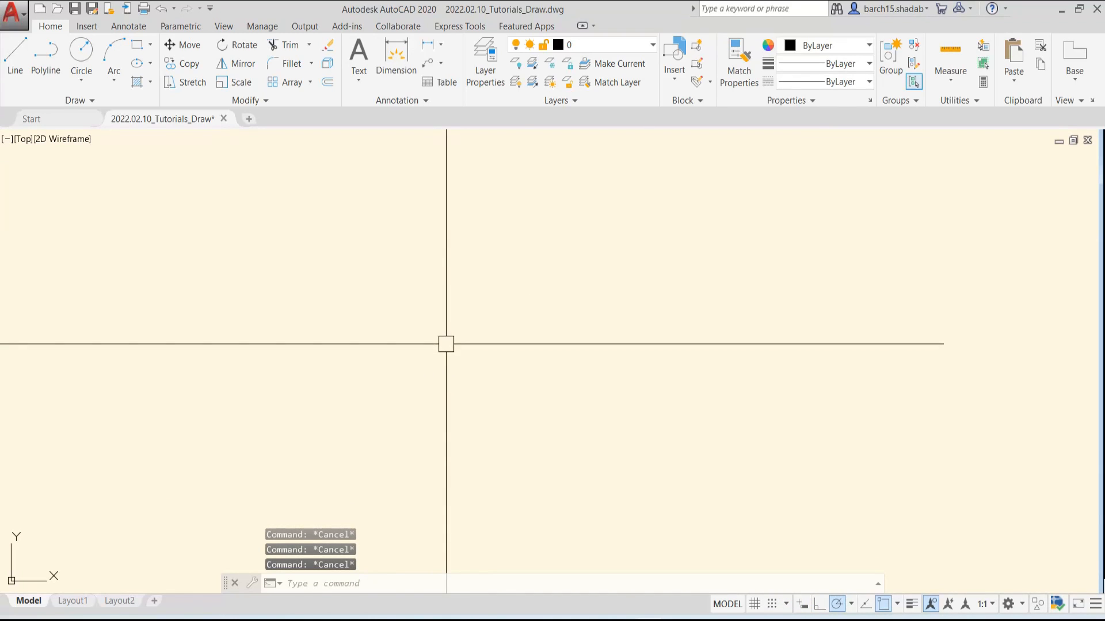
Draw a nearly square rectangle near the middle of the drawing area by picking two opposite corners
text(ec)
key(Return)
click(394, 251)
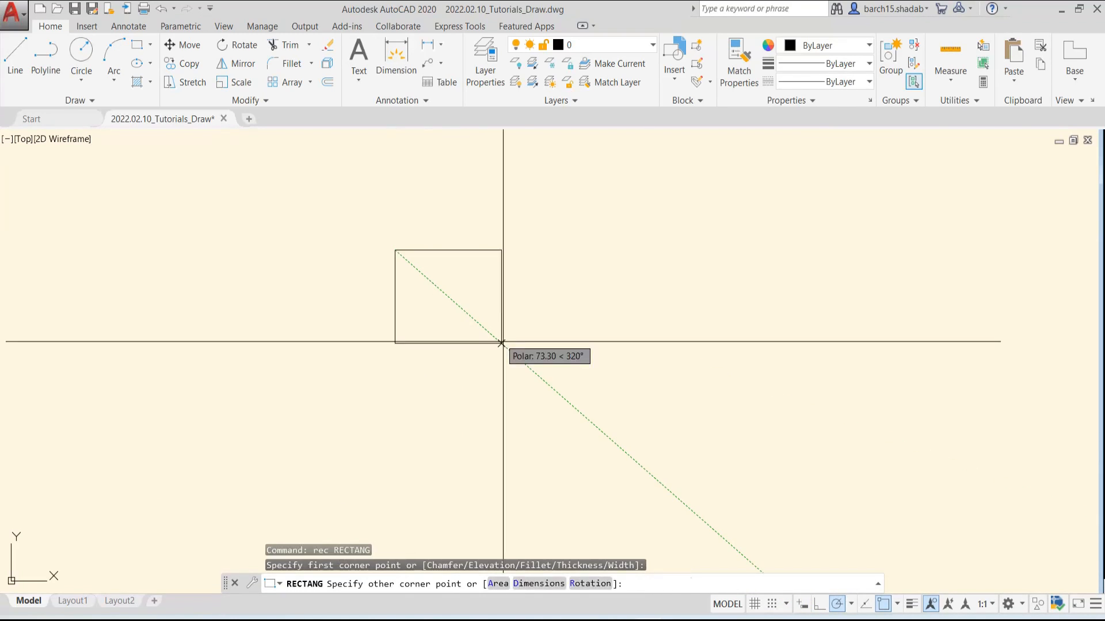
click(530, 369)
View the Array type options for the rectangle on the command line with dynamic input off, without creating an array
click(533, 326)
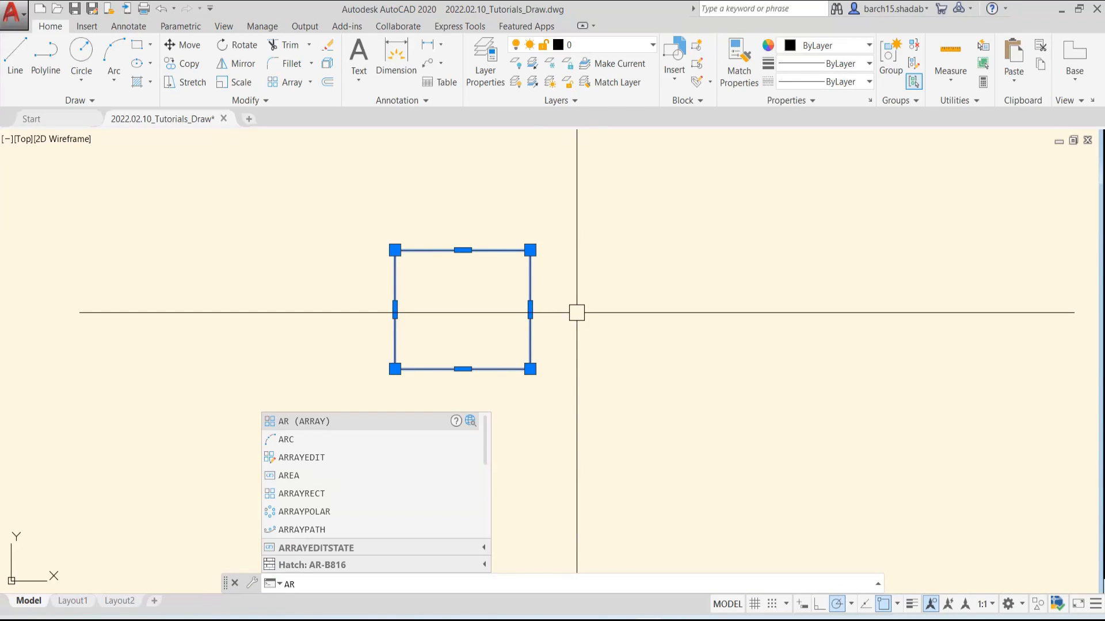
key(Return)
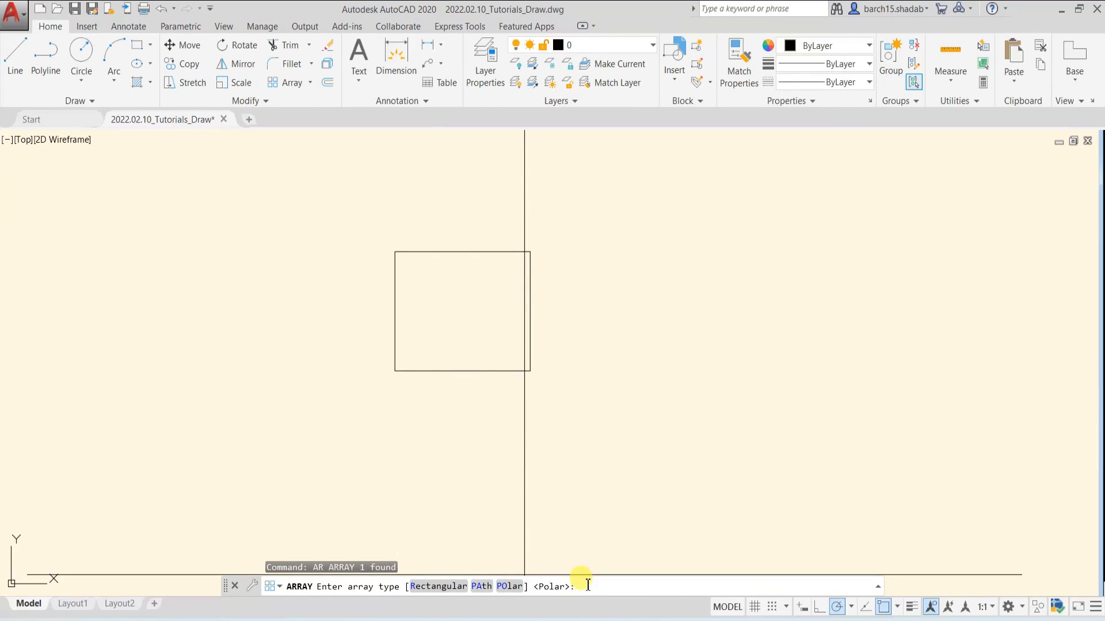
key(Escape)
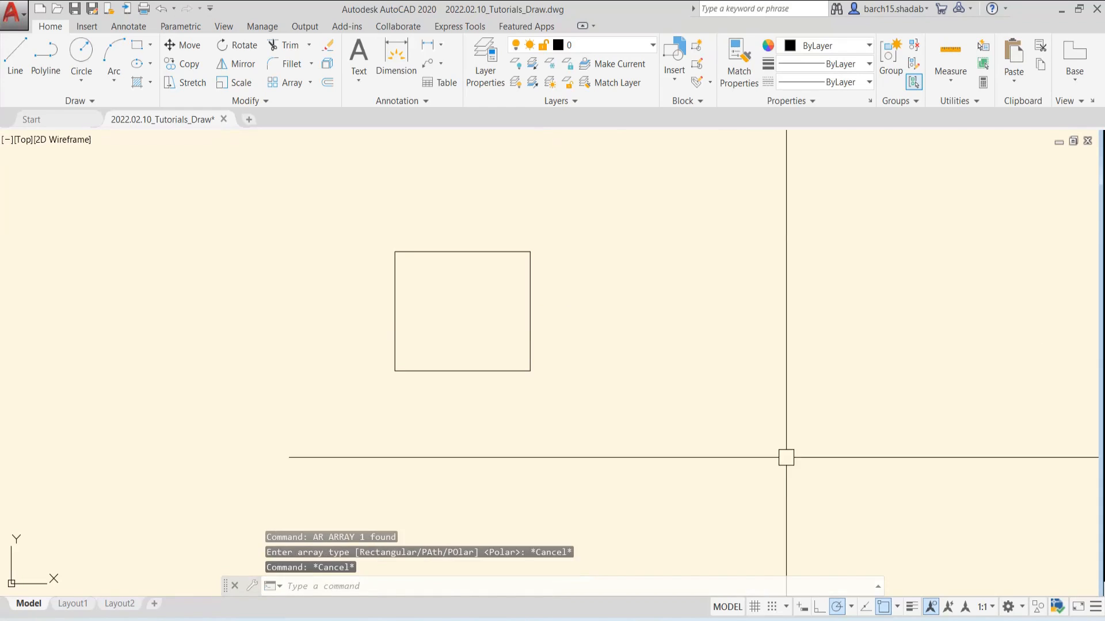
key(Escape)
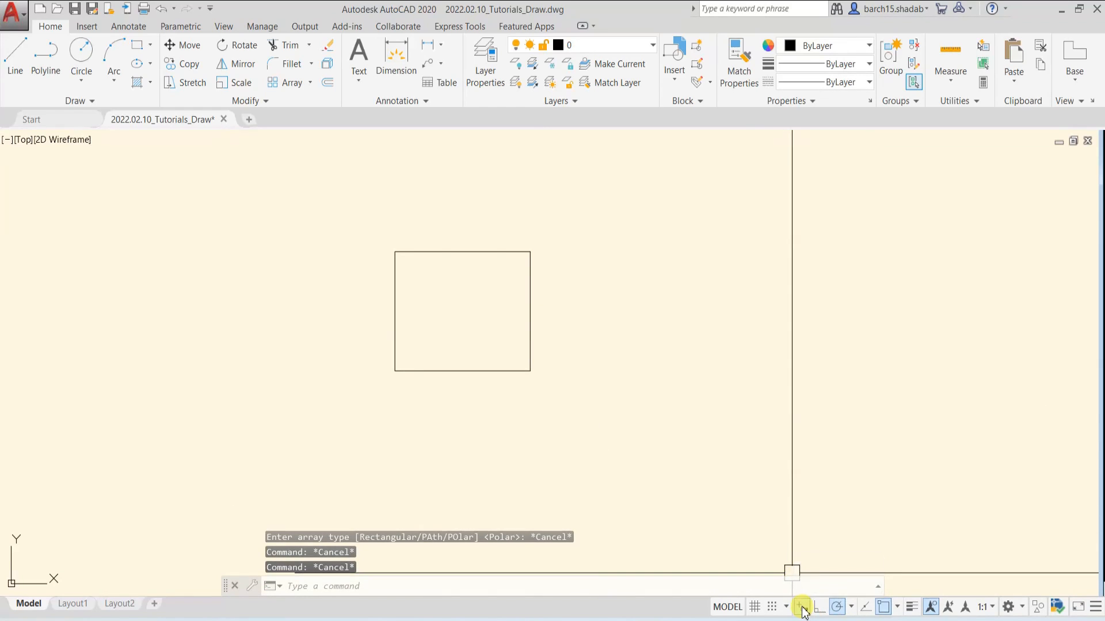
Turn on dynamic input and view the Array type options for the rectangle beside the cursor, without creating an array
click(802, 608)
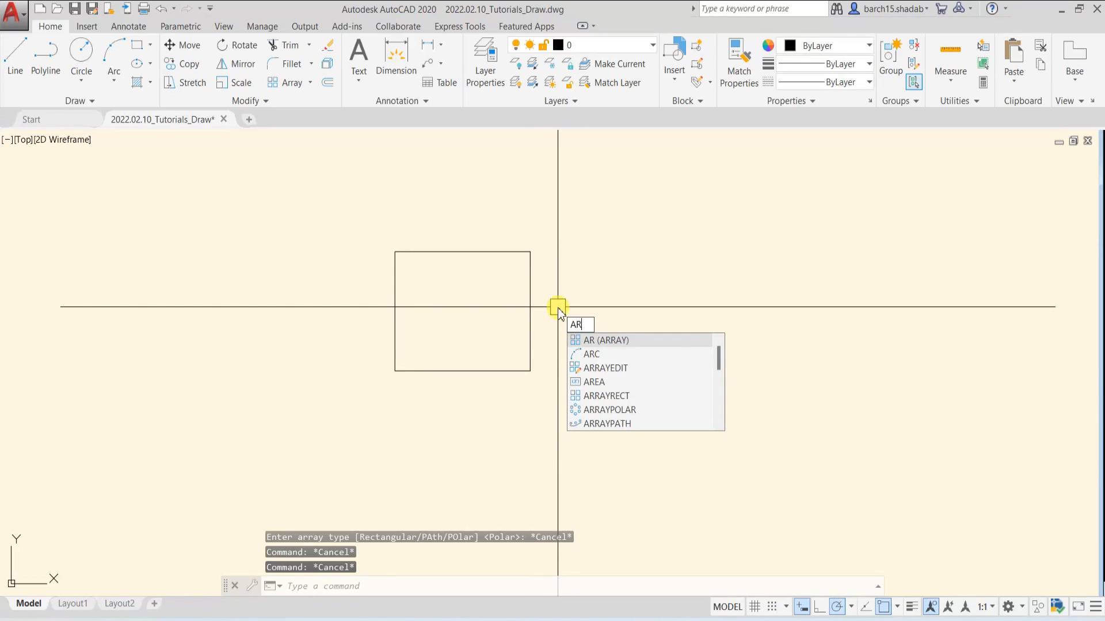
key(Return)
click(531, 299)
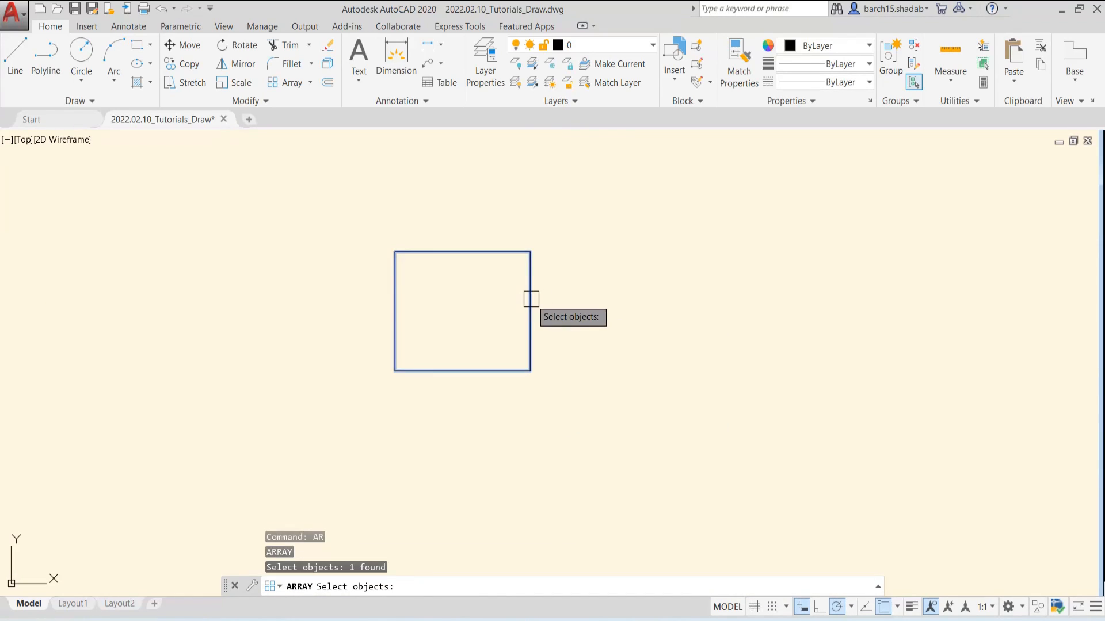
key(Return)
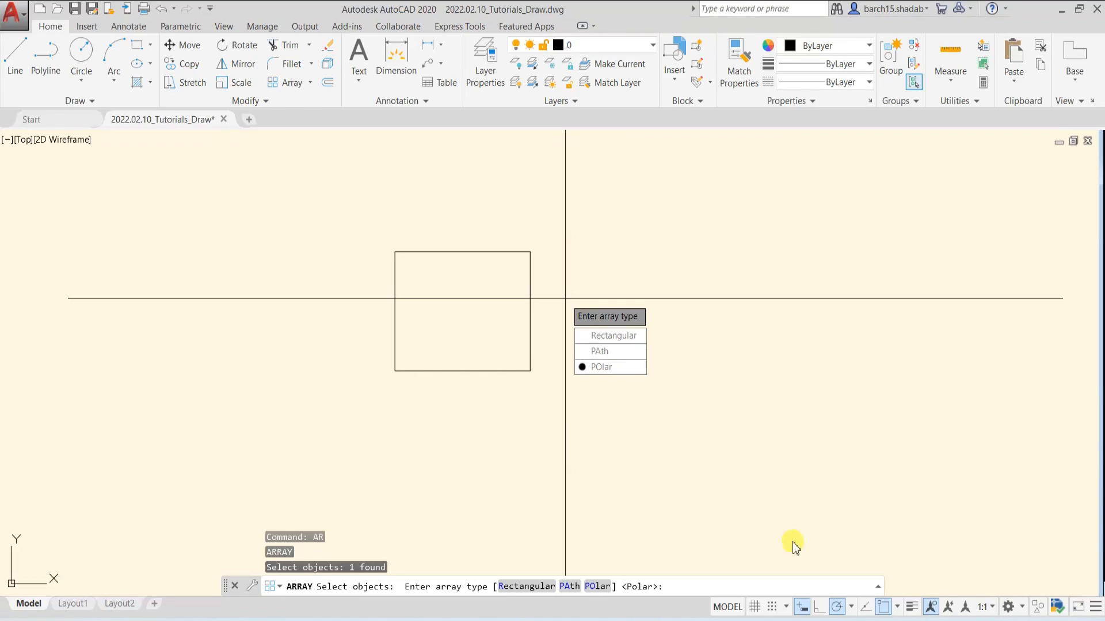
key(Escape)
key(Escape)
key(Escape)
key(Escape)
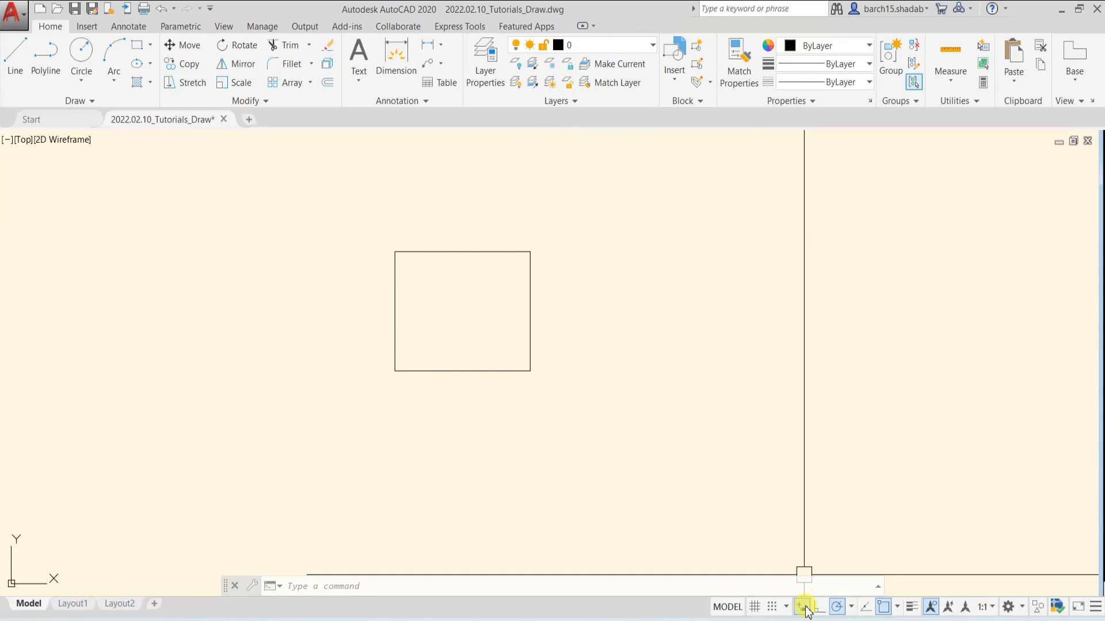
key(Escape)
key(Escape)
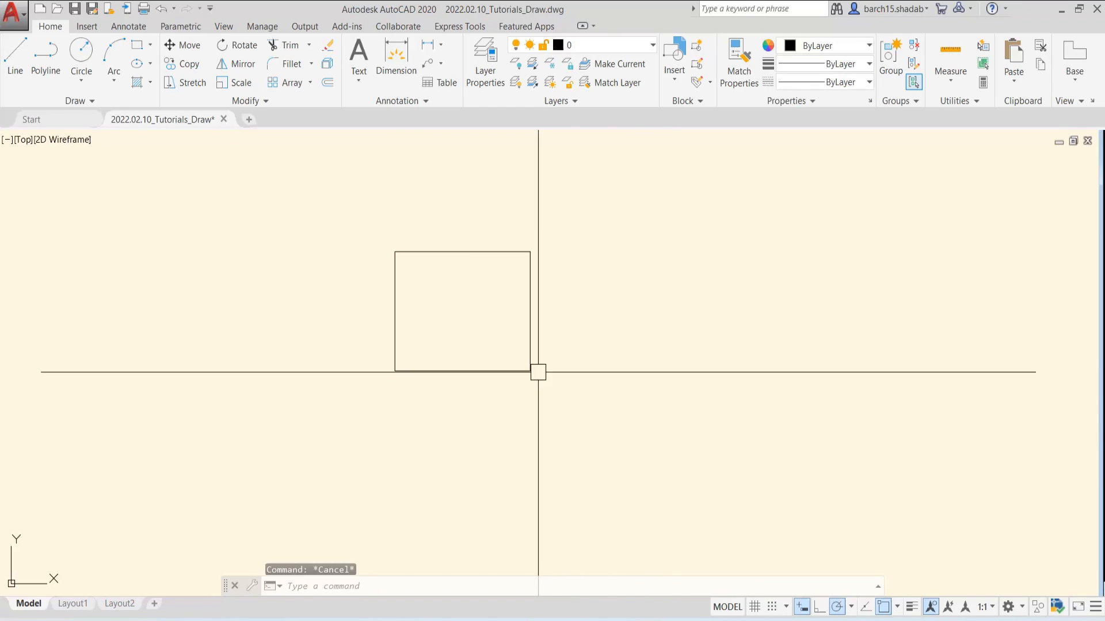
Turn off object snap and try to locate a line's start point at the rectangle's upper corners
middle_drag(523, 315, 538, 348)
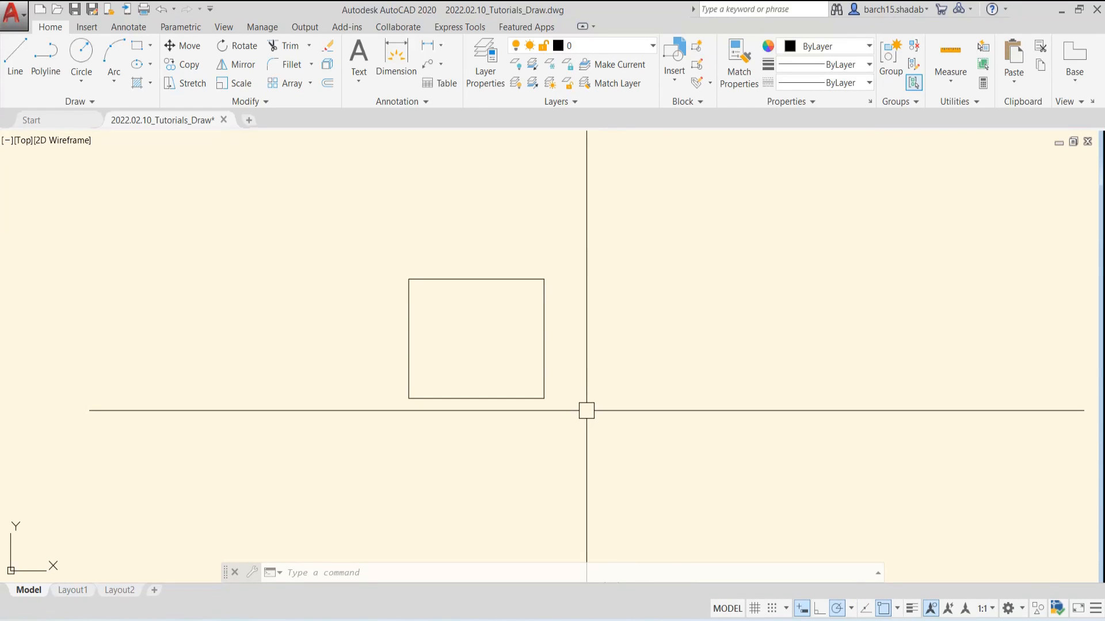
click(884, 609)
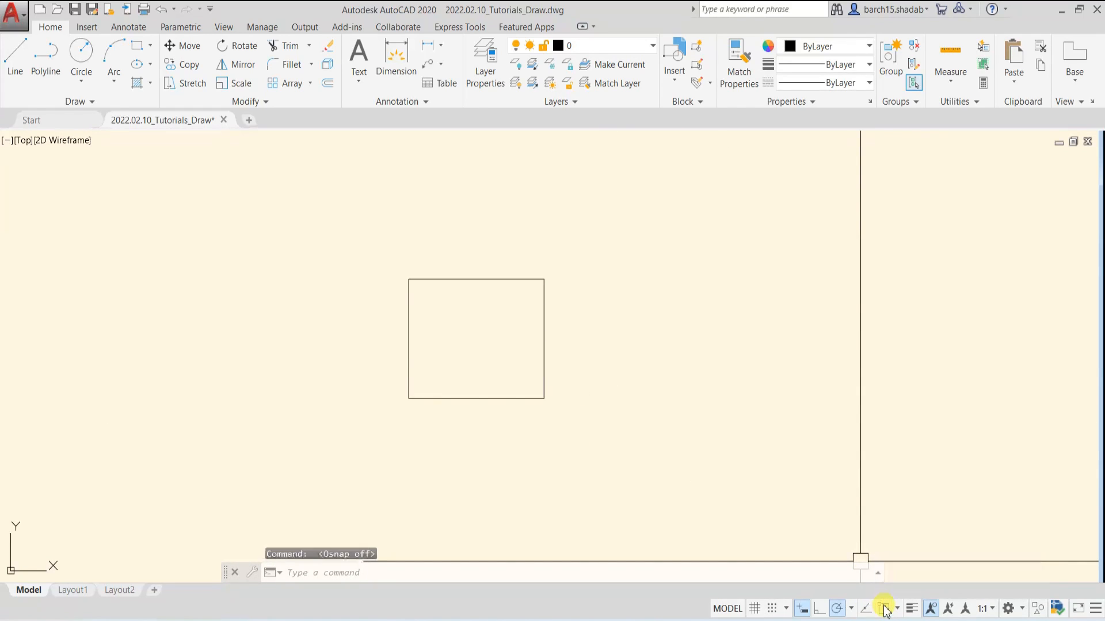
middle_drag(617, 374, 636, 401)
text(l)
key(Return)
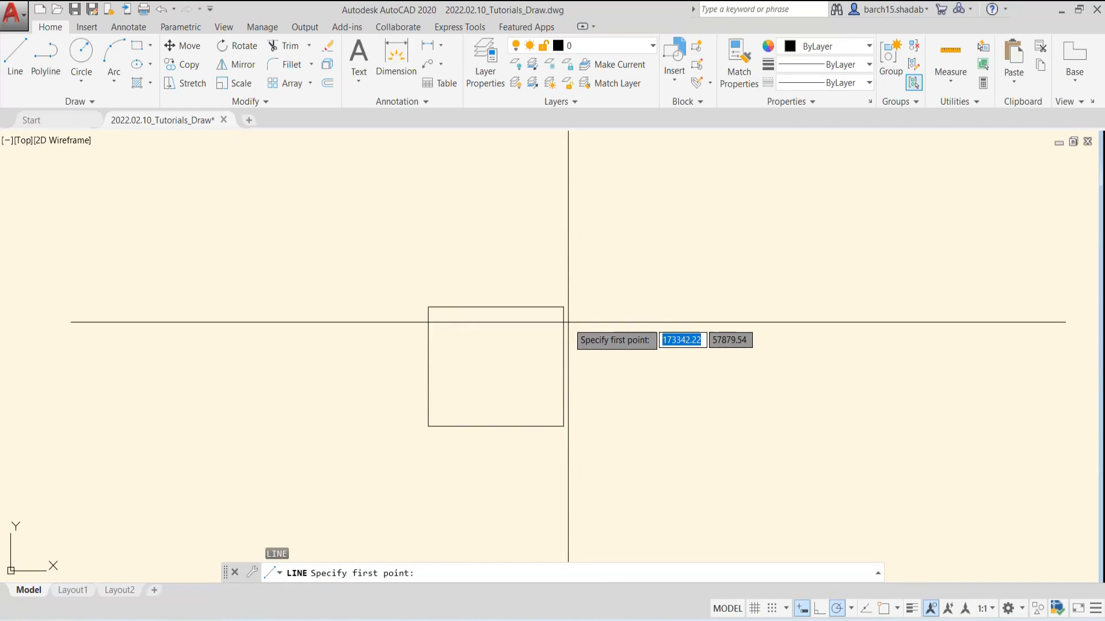
scroll(567, 320, up, 4)
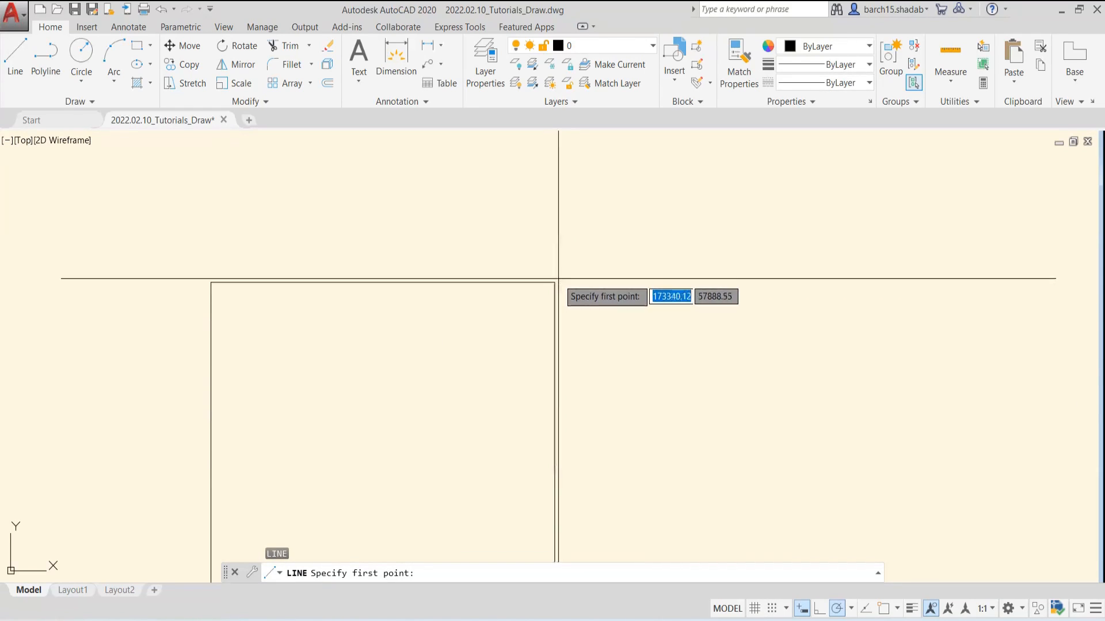
scroll(553, 282, down, 2)
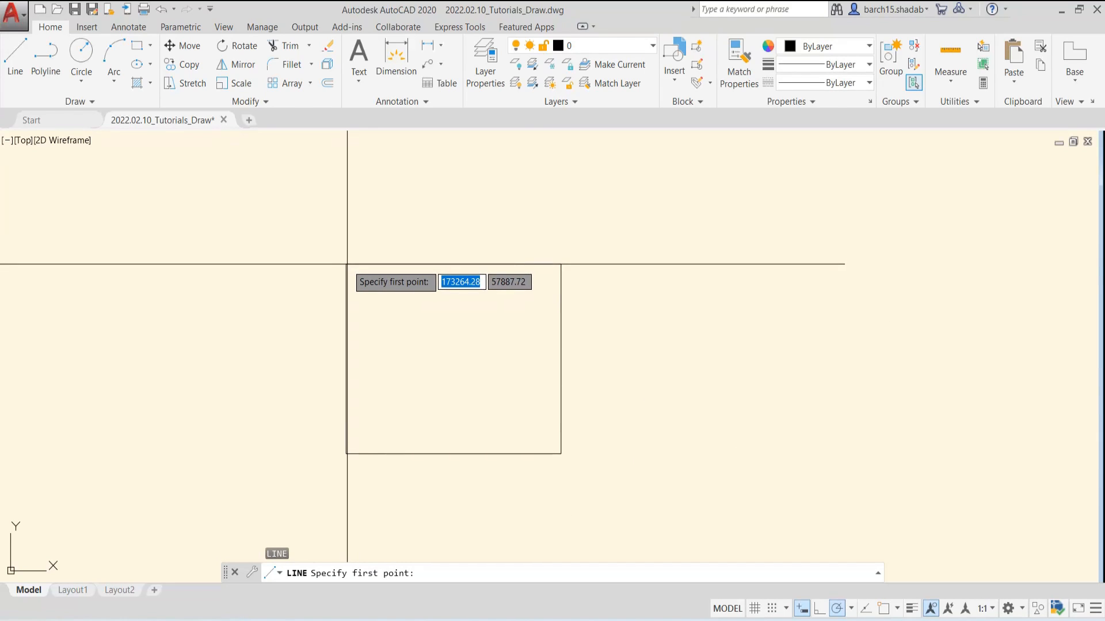
key(Escape)
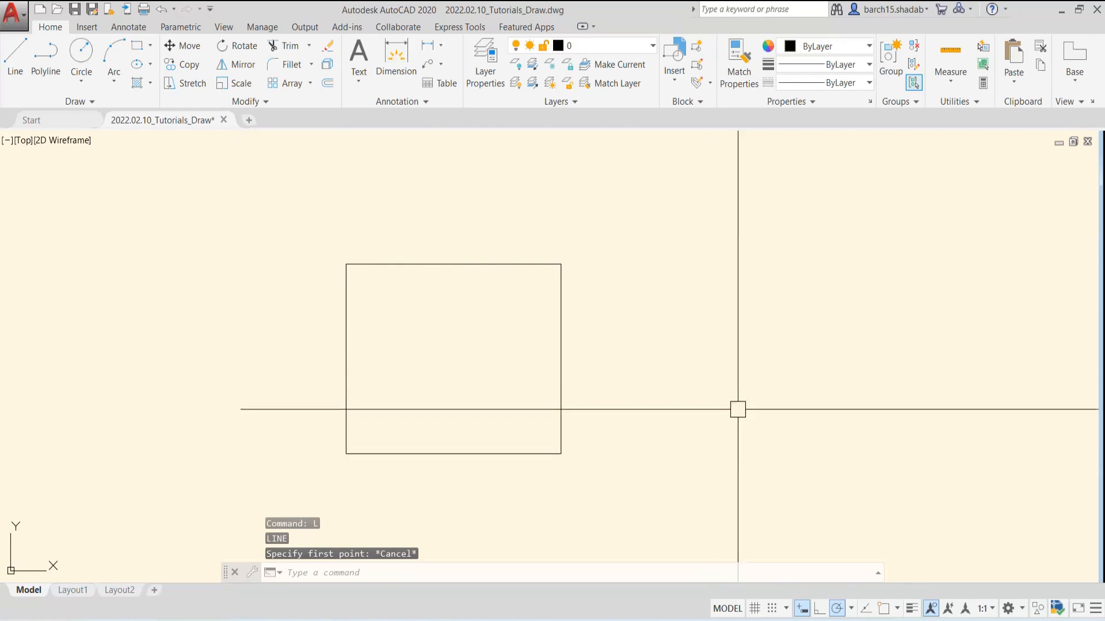
key(Escape)
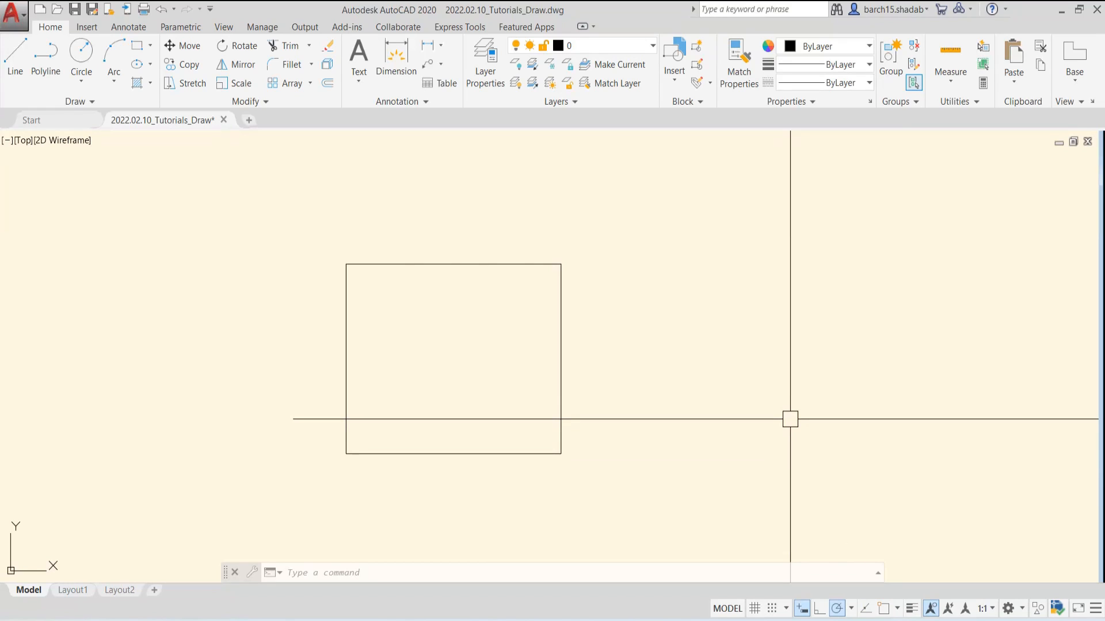
Turn object snap back on in the Drafting Settings, keeping the selected snap modes
text(OS)
key(Return)
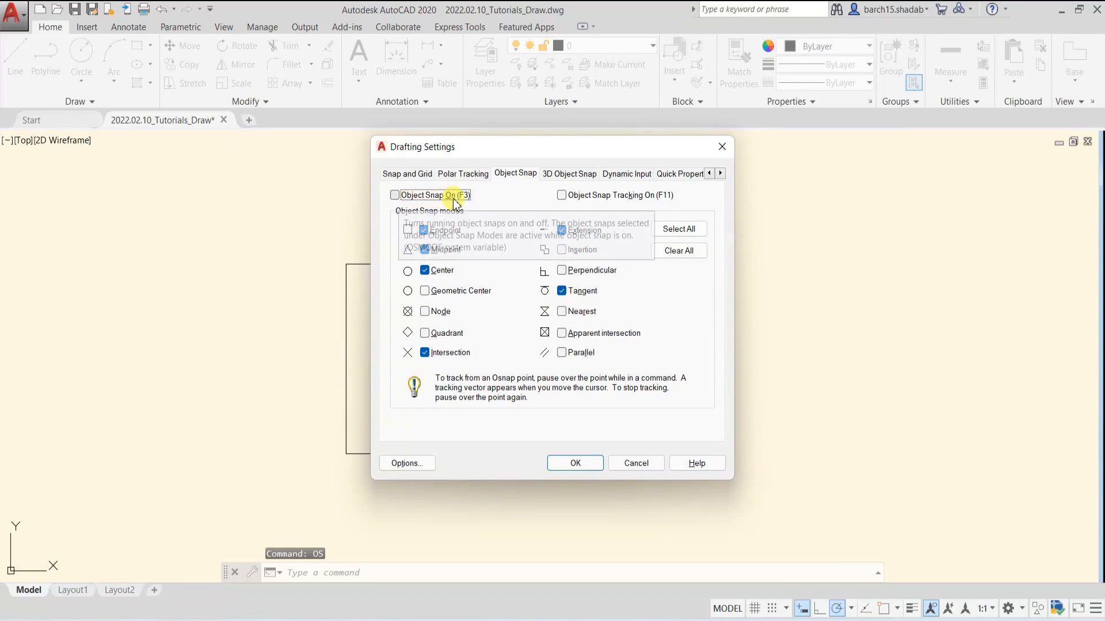
click(429, 196)
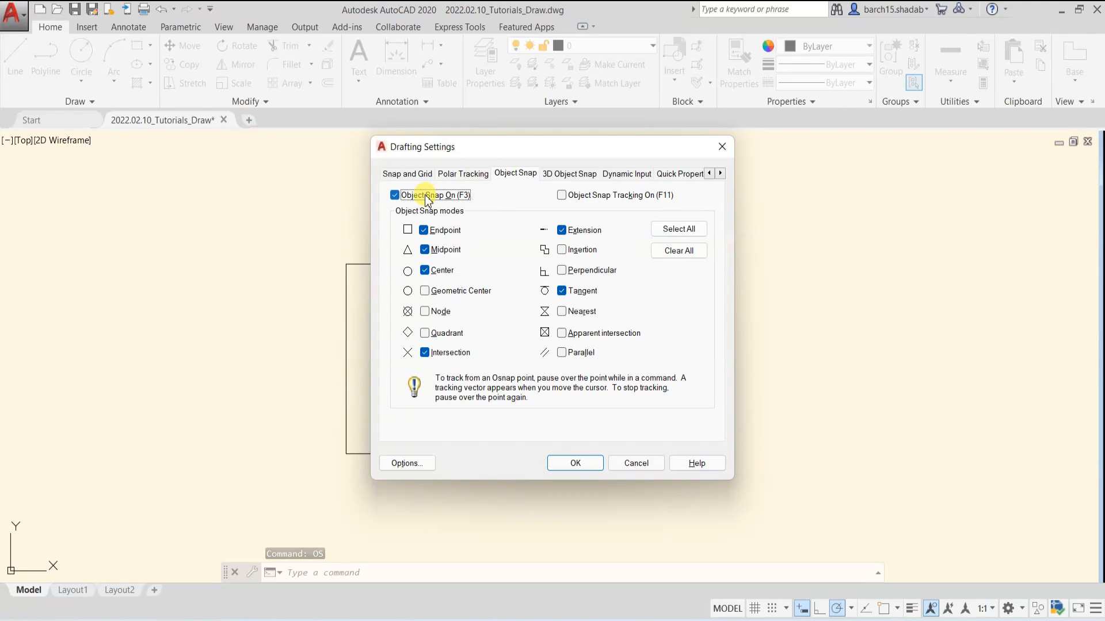
click(575, 463)
key(Escape)
key(Escape)
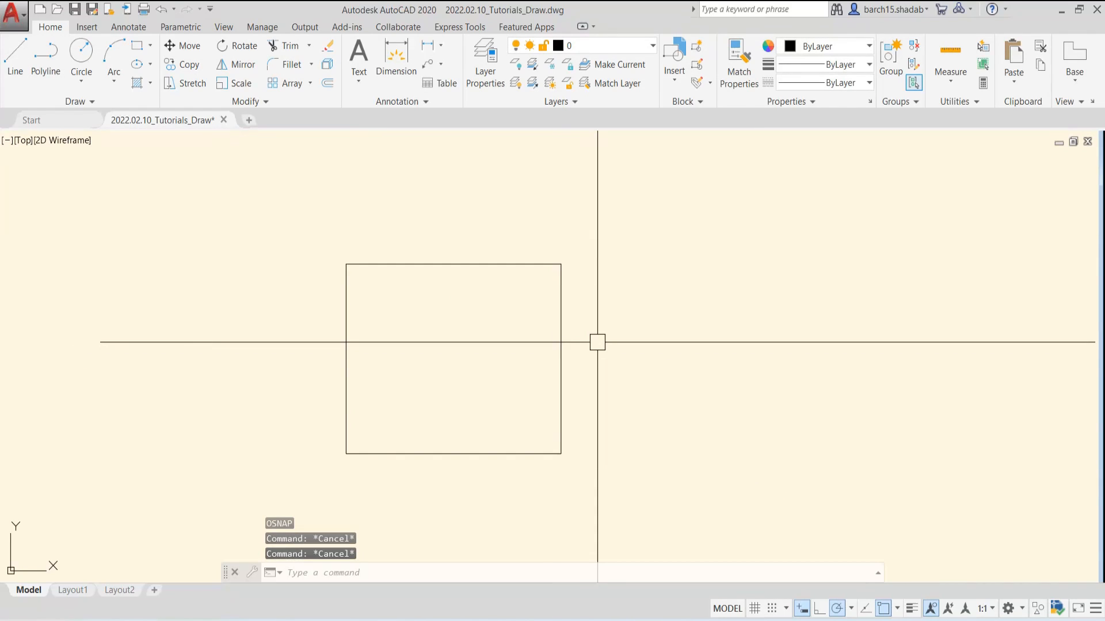
Try starting lines at the rectangle's upper-right corner and right-edge midpoint with object snap on, without drawing any
text(l)
key(Return)
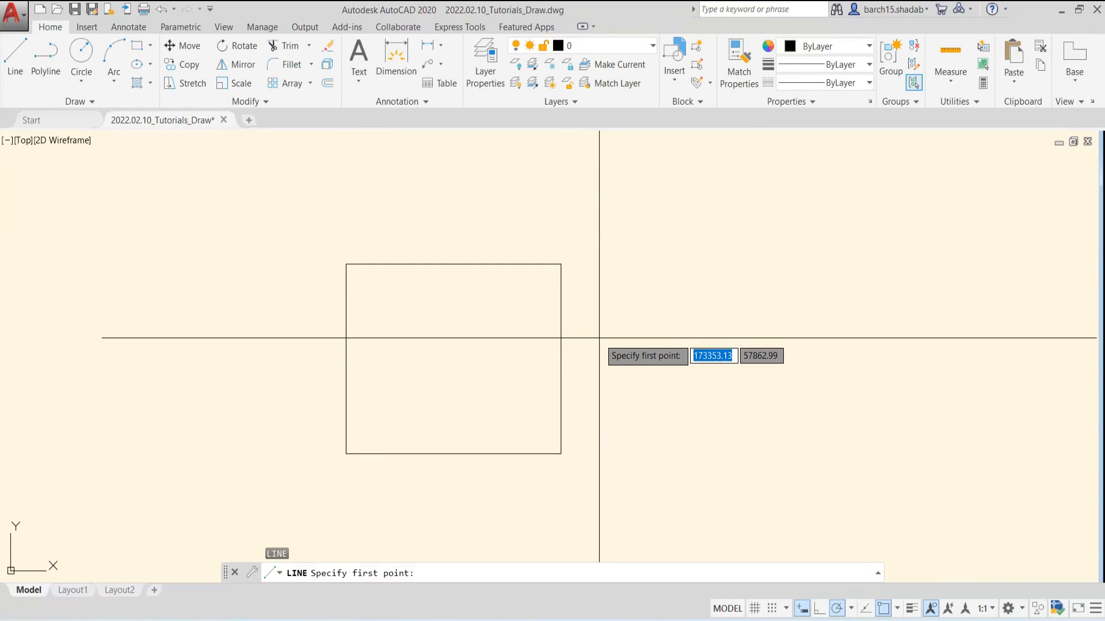
click(561, 264)
key(Escape)
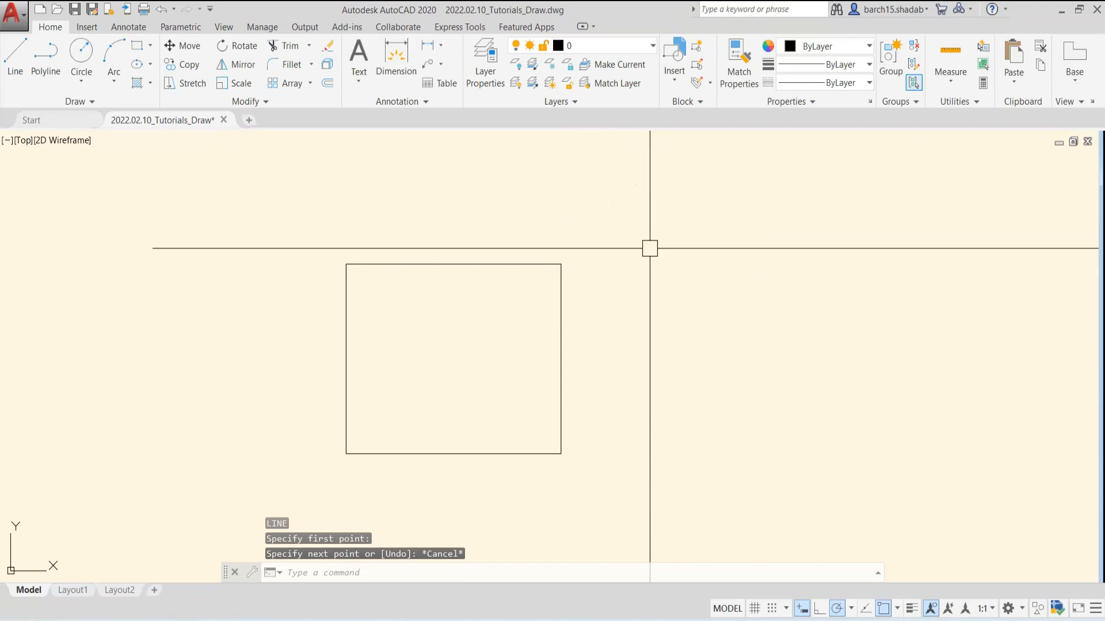
key(Return)
click(561, 359)
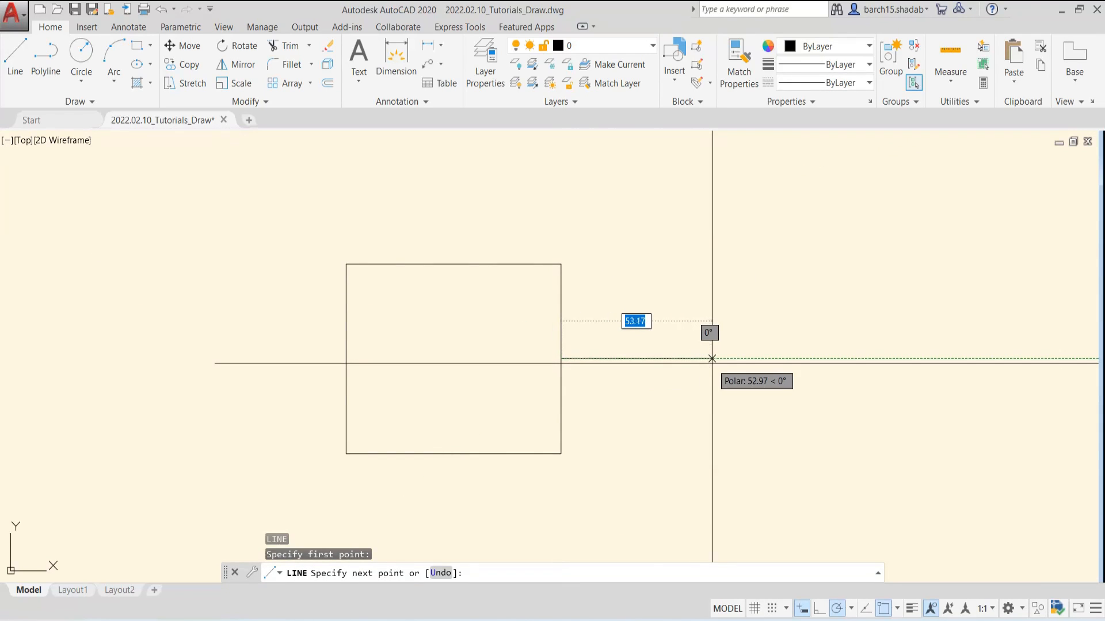
key(Escape)
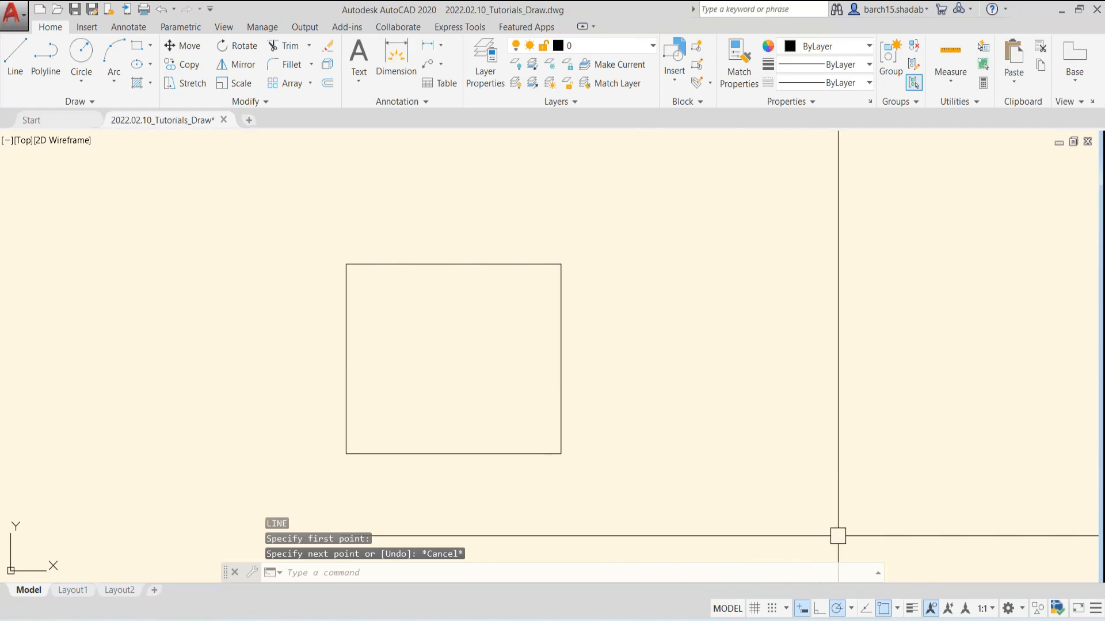
Review the list of object snap modes, including Endpoint, Midpoint, Center and Geometric Center
click(897, 610)
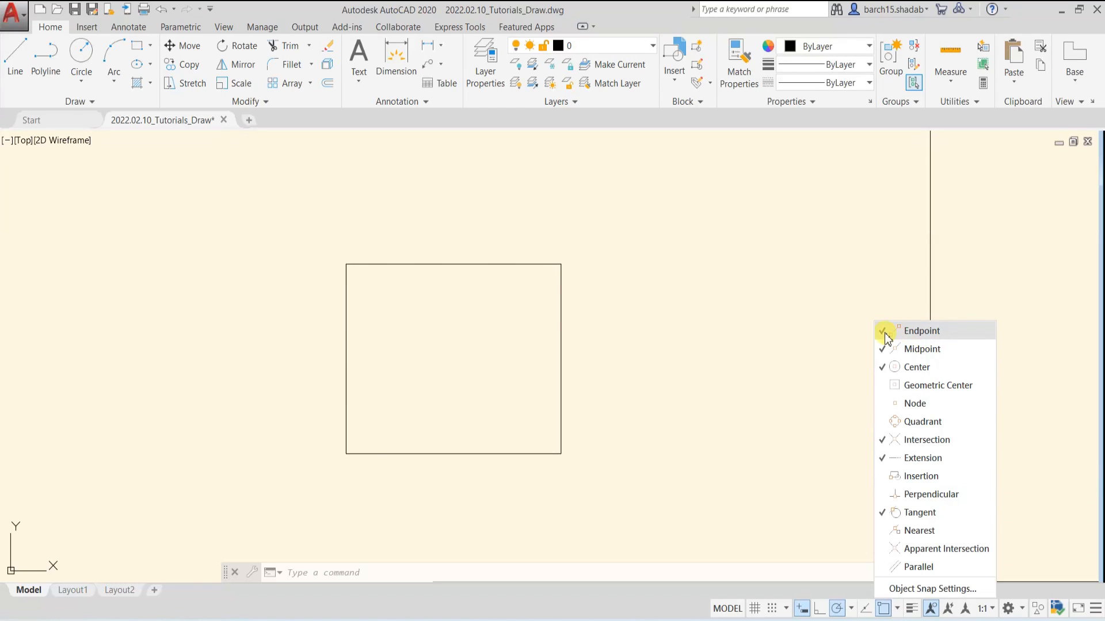
click(882, 366)
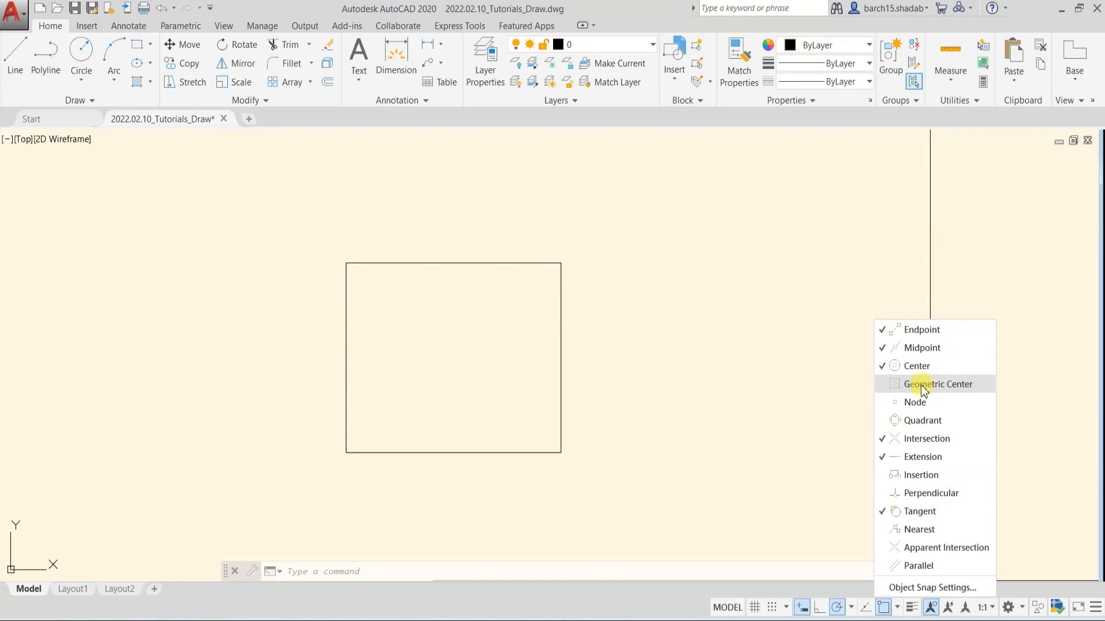
key(Escape)
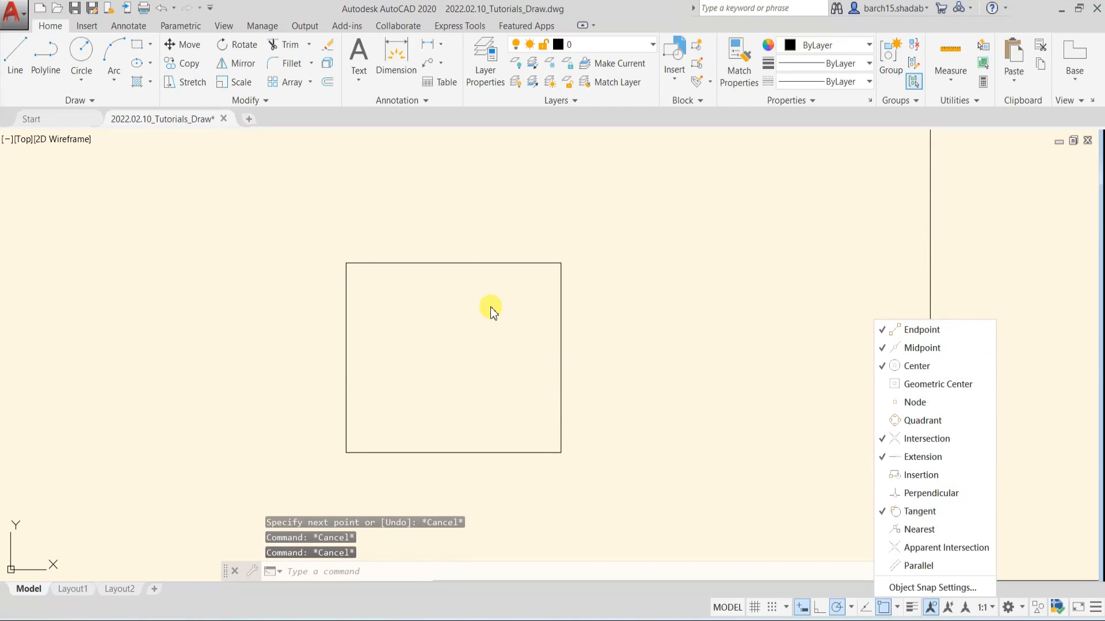
key(Escape)
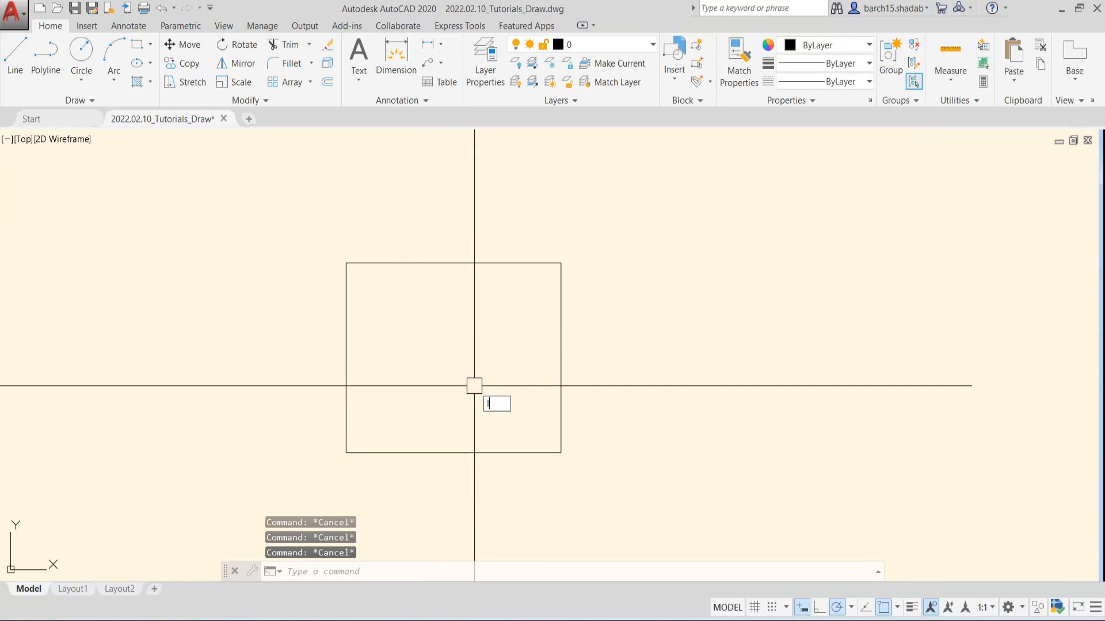
Try to locate a line's start point at the middle of the rectangle with the Geometric Center snap off
text(l)
key(Return)
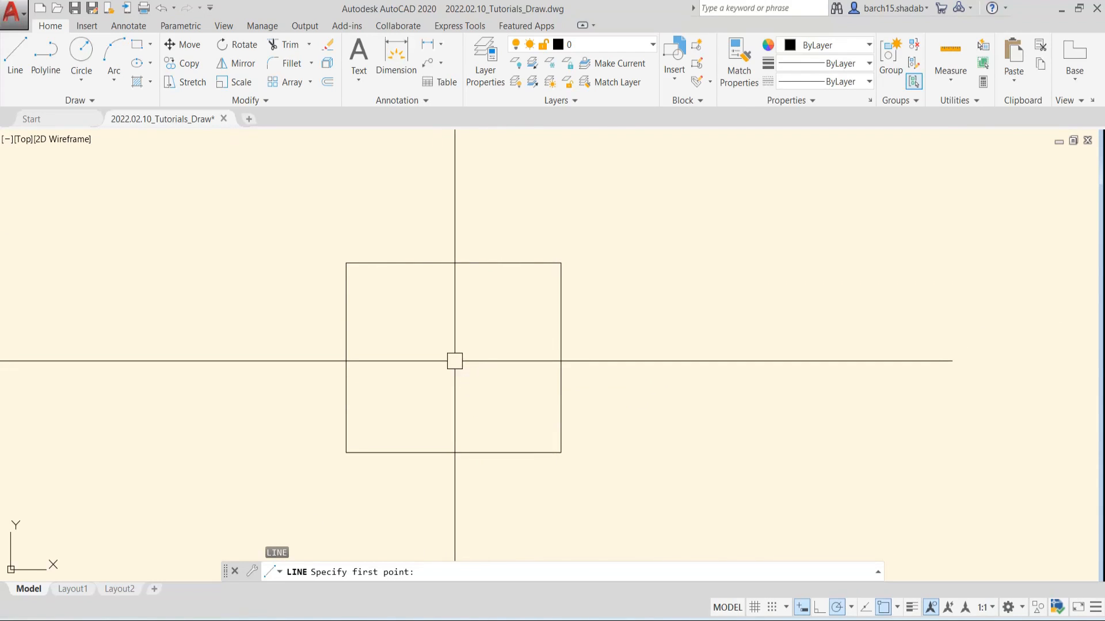
key(Escape)
key(Escape)
key(Escape)
Enable the Geometric Center snap and try locating a line's start point at the rectangle's centre, without drawing the line
click(897, 608)
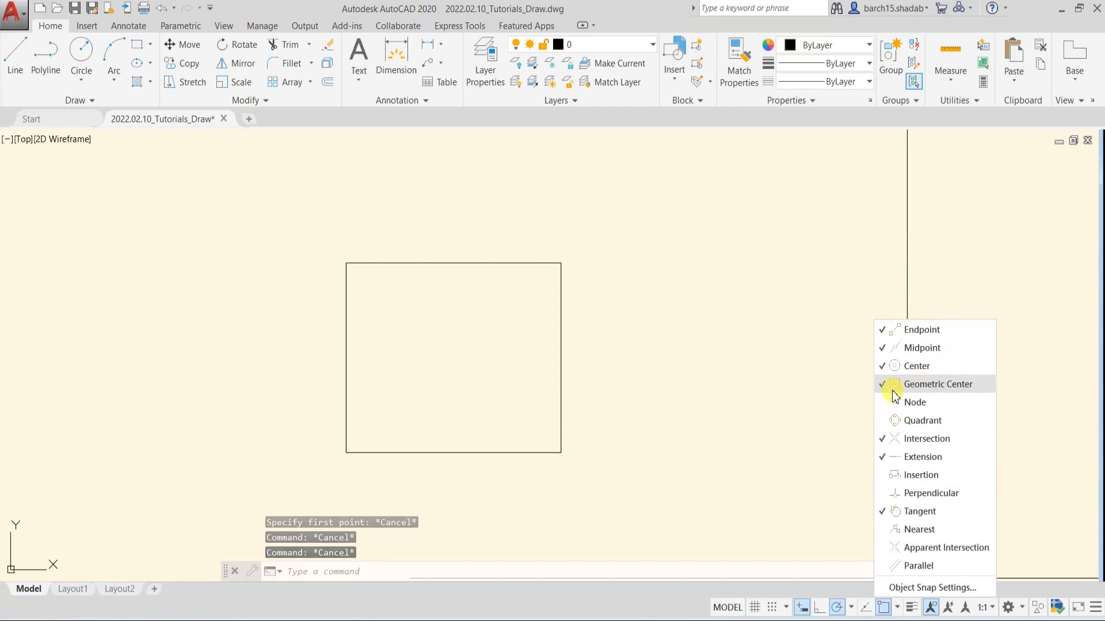
key(Escape)
click(665, 379)
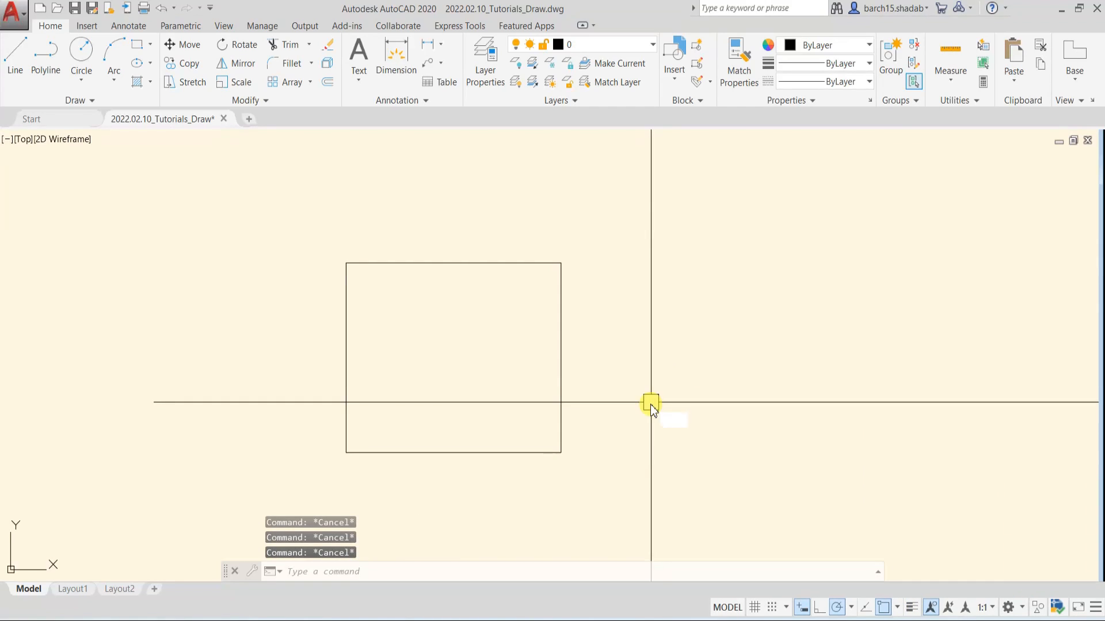
text(l)
key(Return)
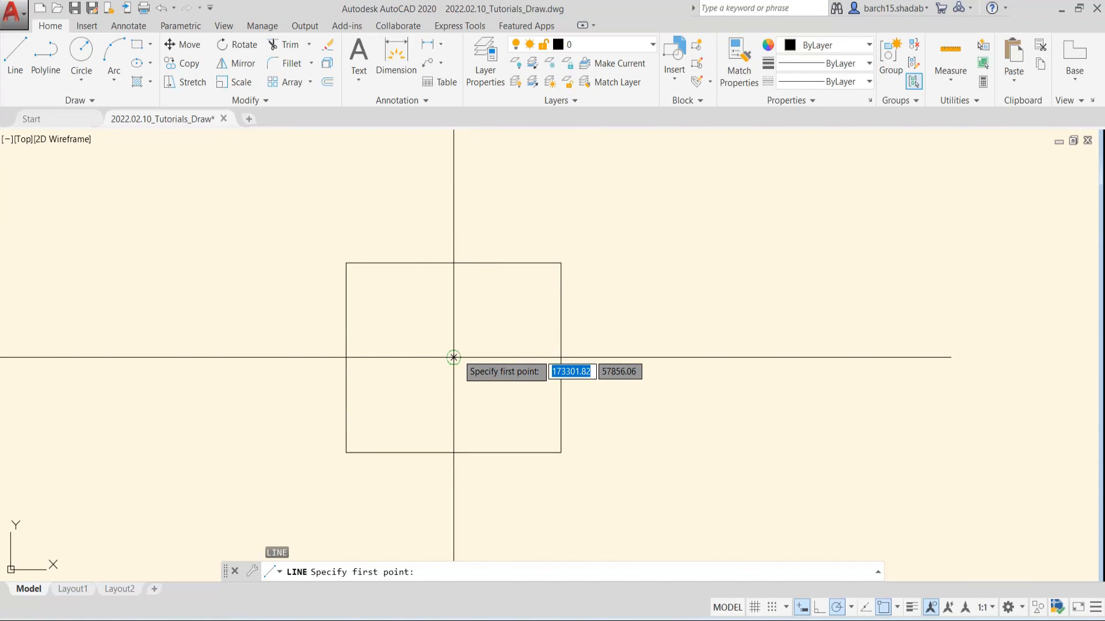
key(Escape)
key(Escape)
key(Escape)
key(Escape)
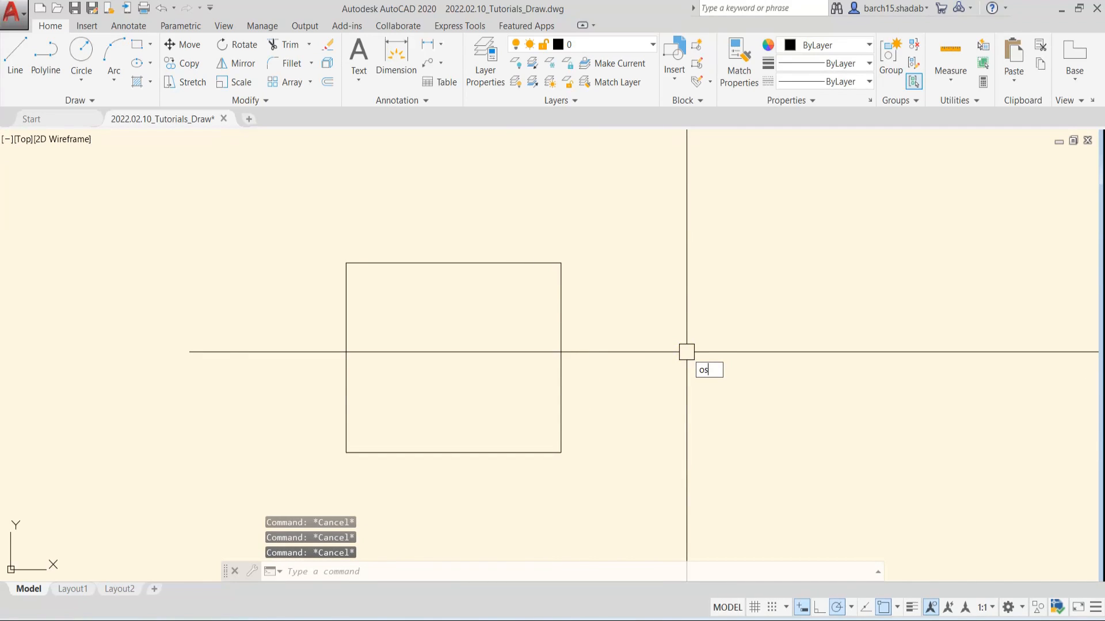
Select the Center object snap mode and clear the Tangent mode in the Drafting Settings
key(Return)
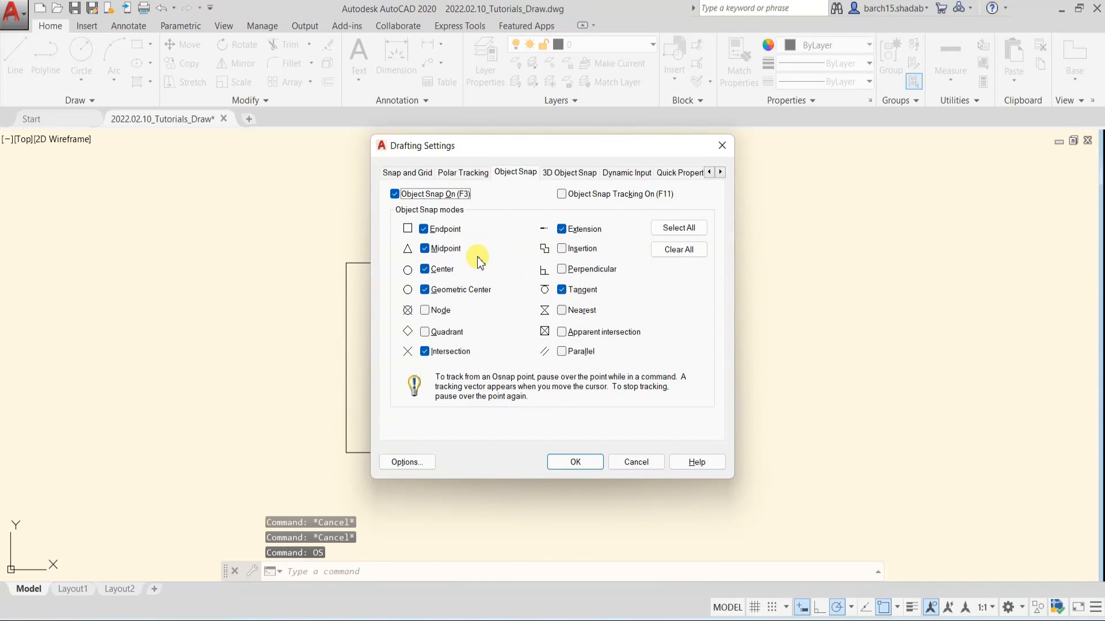
click(425, 270)
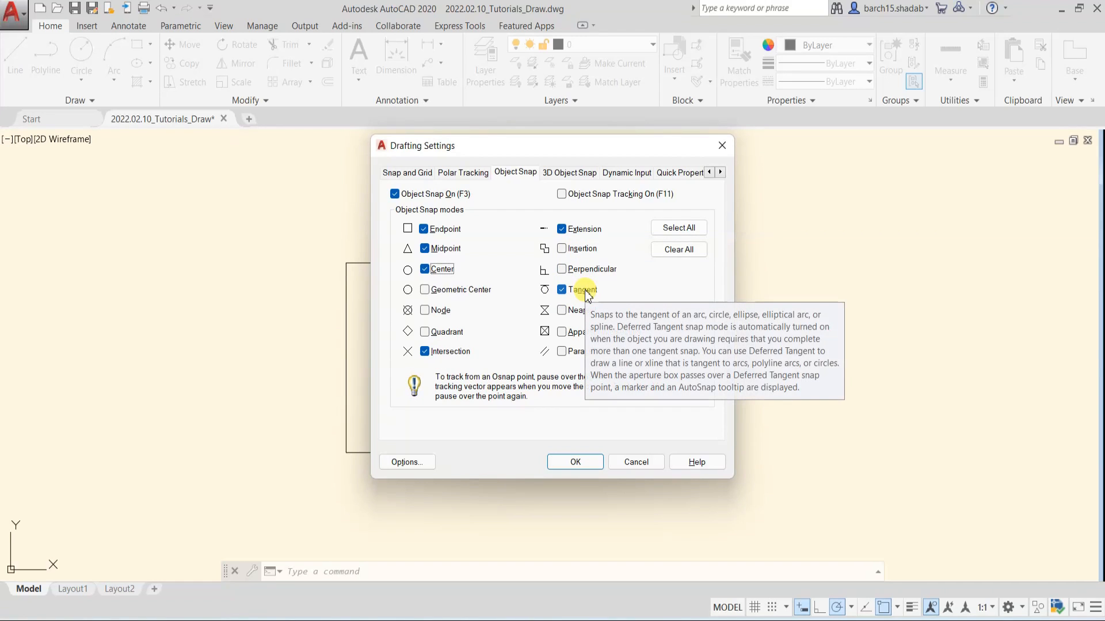
click(562, 290)
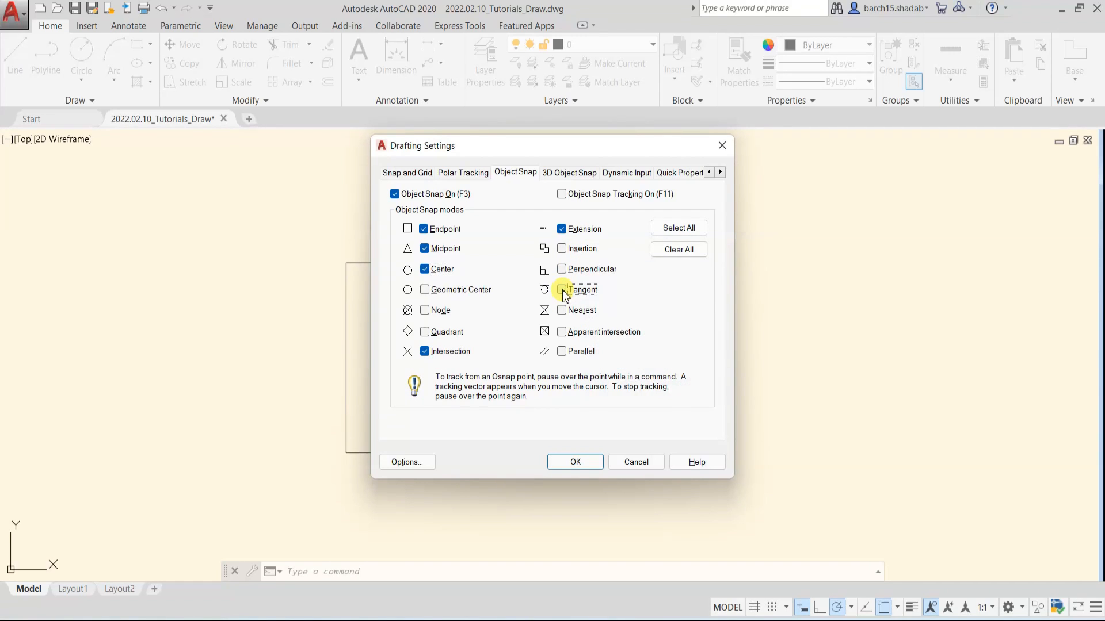
click(573, 463)
key(Escape)
key(Escape)
key(Escape)
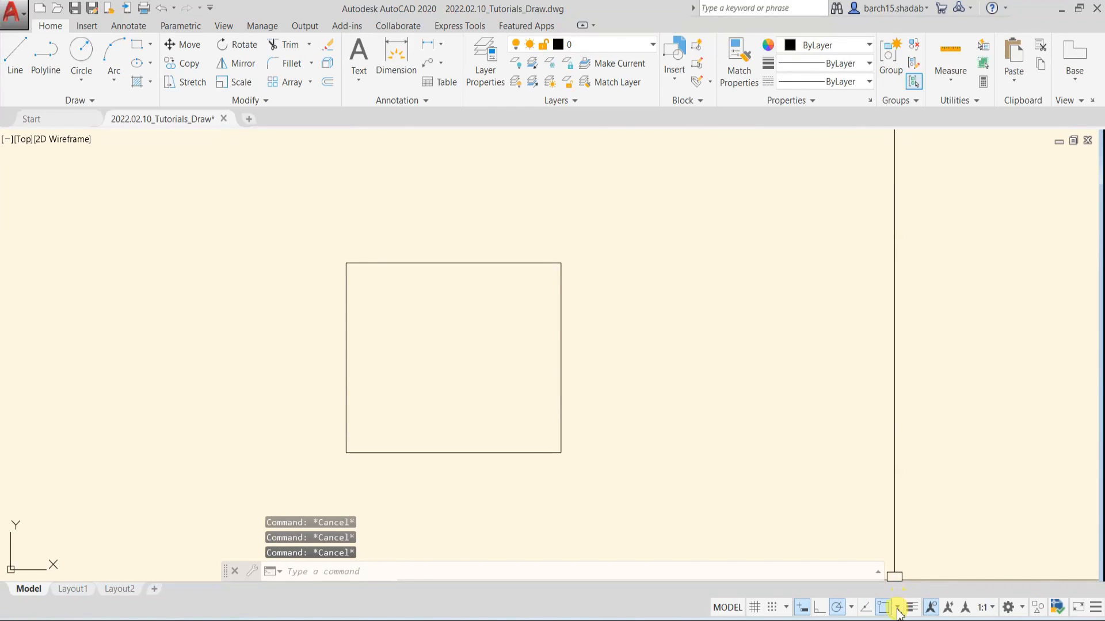
Try starting a line at the rectangle's upper-right corner with the updated object snap modes, without drawing it
text(l)
key(Return)
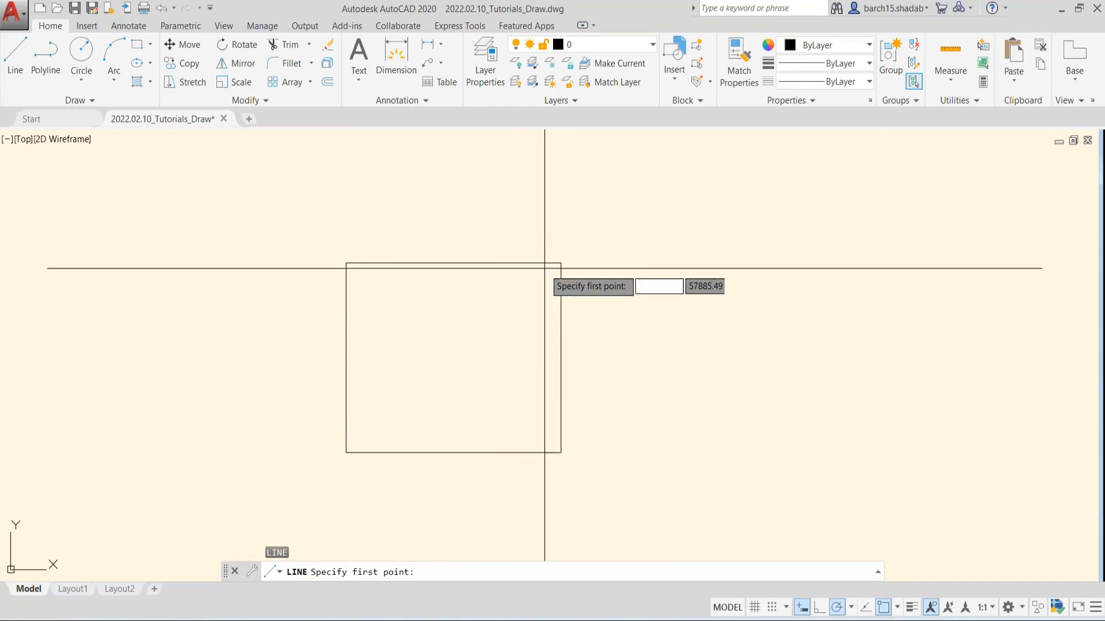
click(561, 263)
key(Escape)
key(Escape)
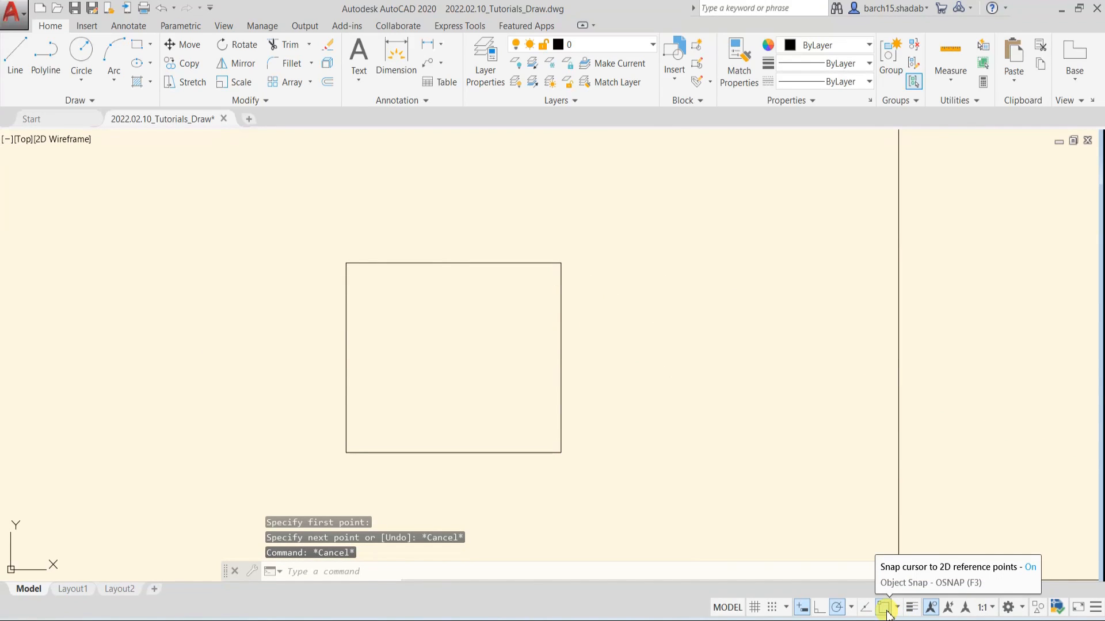
Open the status bar's customization options
click(1095, 608)
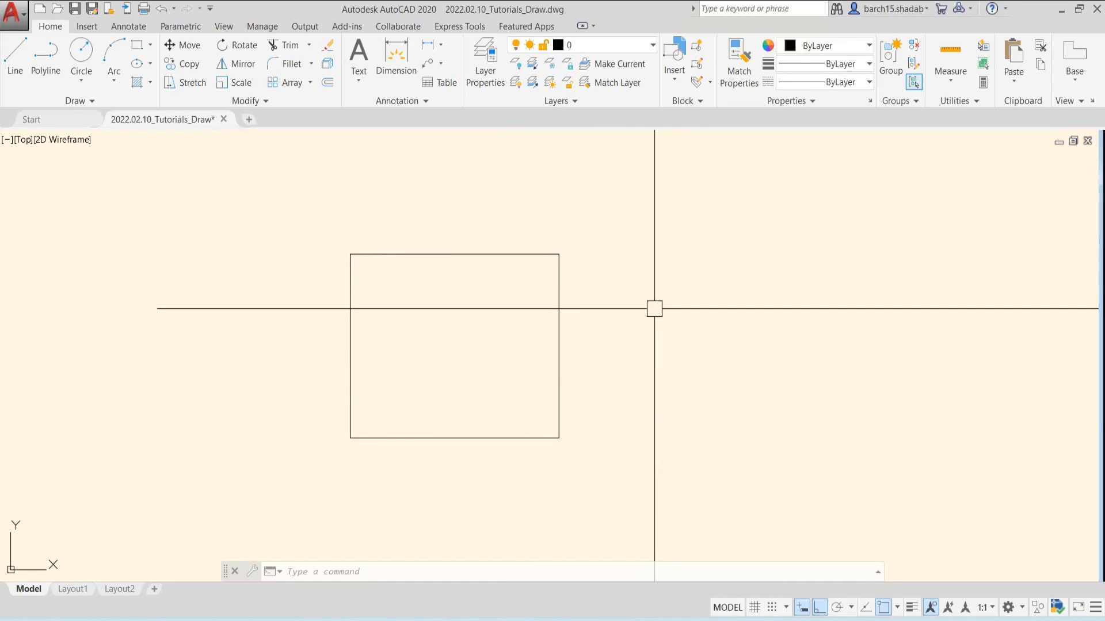
scroll(654, 309, down, 2)
middle_drag(633, 310, 614, 311)
middle_drag(257, 350, 468, 376)
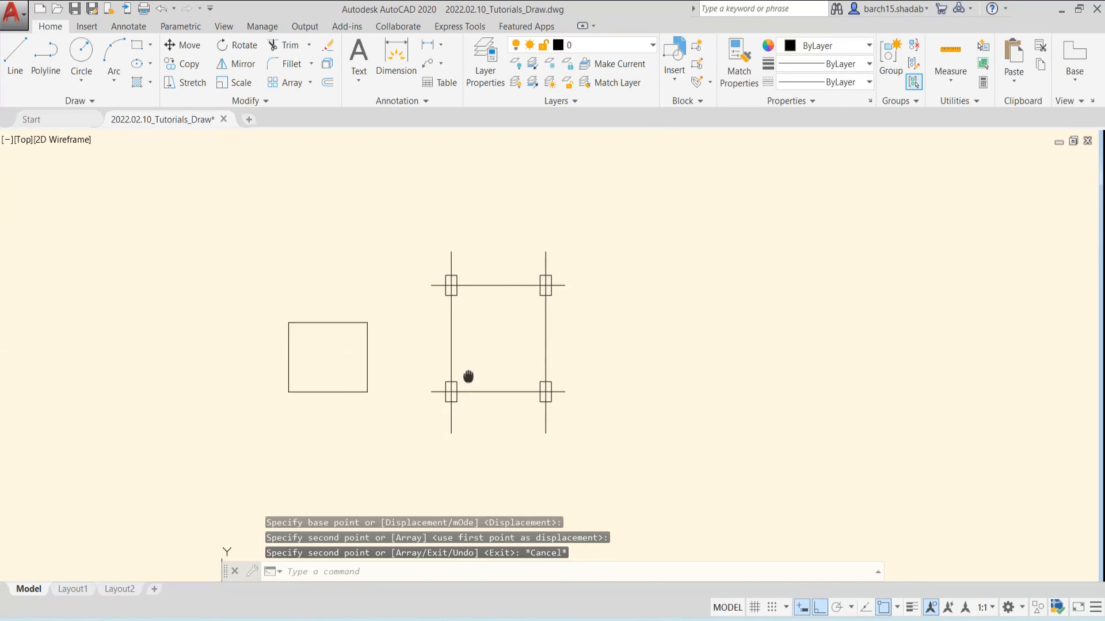
scroll(468, 377, up, 2)
key(Escape)
middle_drag(436, 333, 503, 325)
click(504, 325)
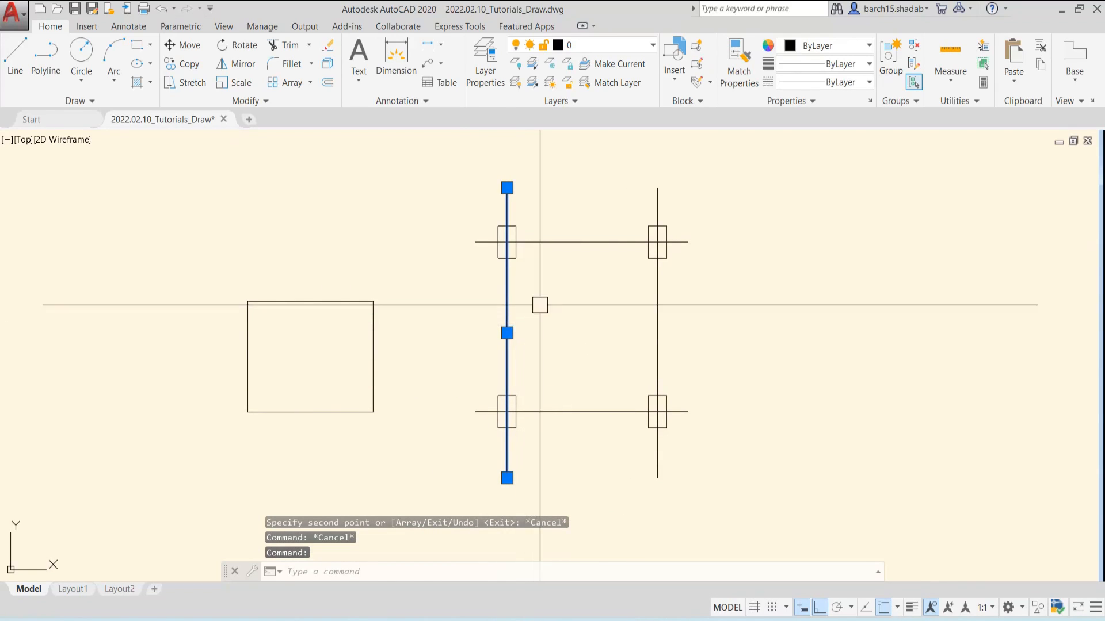
key(Escape)
mouse_move(578, 295)
middle_down()
mouse_move(624, 294)
mouse_move(612, 319)
middle_up()
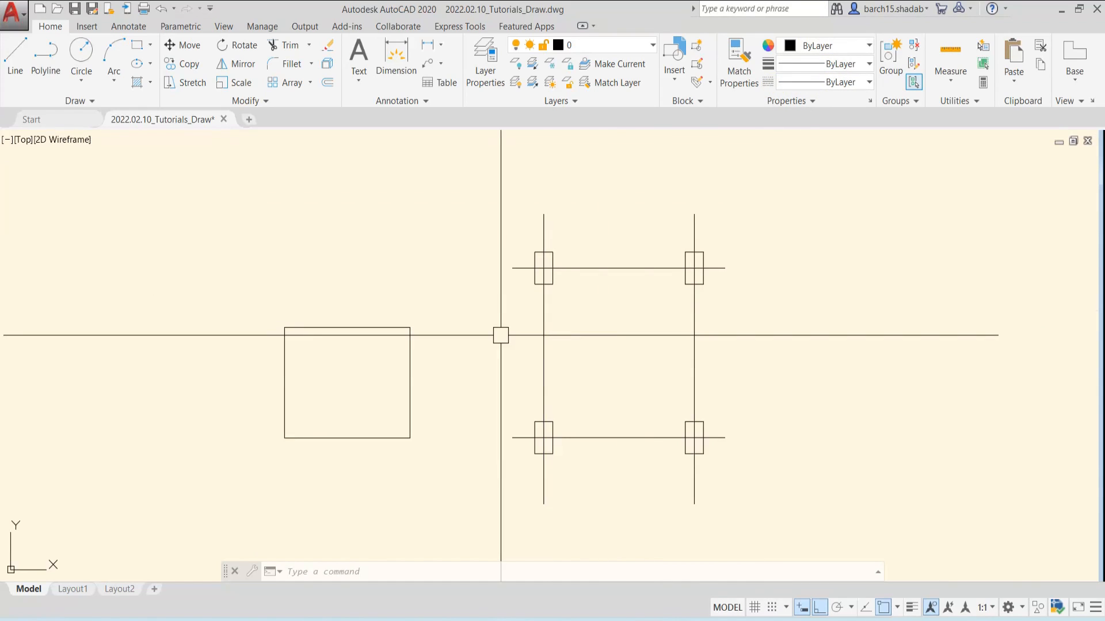
middle_drag(473, 355, 495, 350)
click(450, 233)
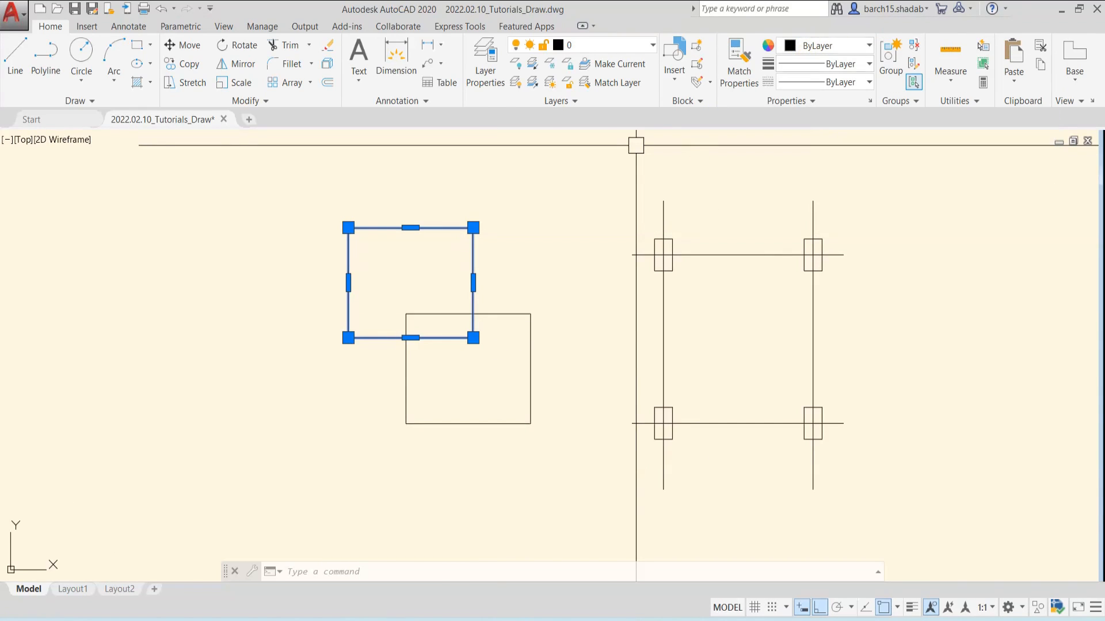
key(Escape)
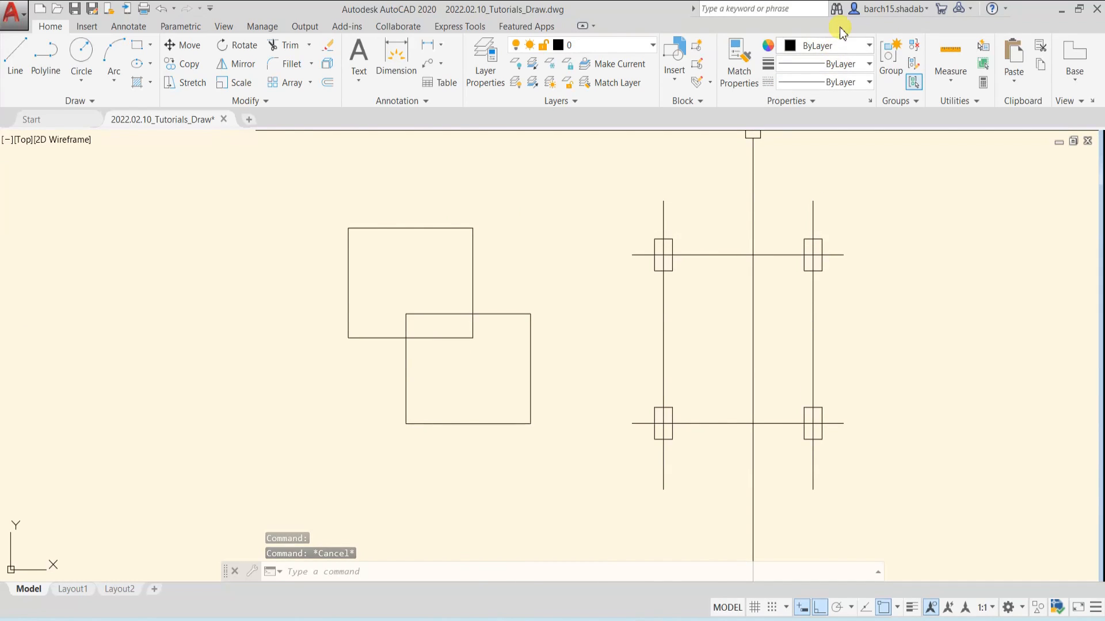
middle_drag(558, 220, 559, 224)
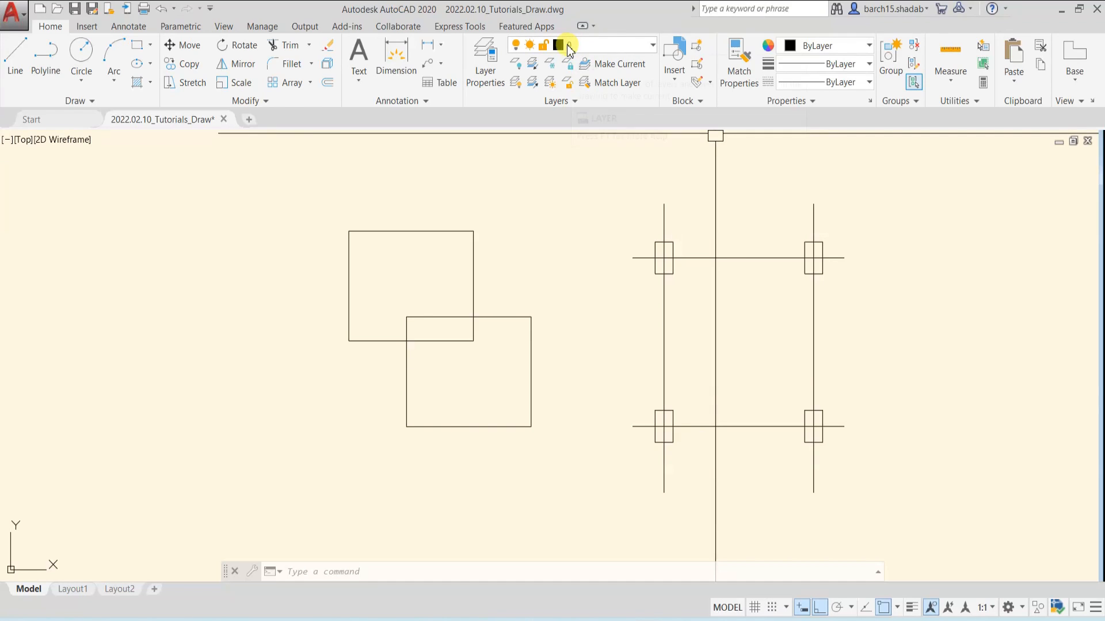
Check the list of layers available in the drawing without changing the current layer
click(603, 48)
click(610, 49)
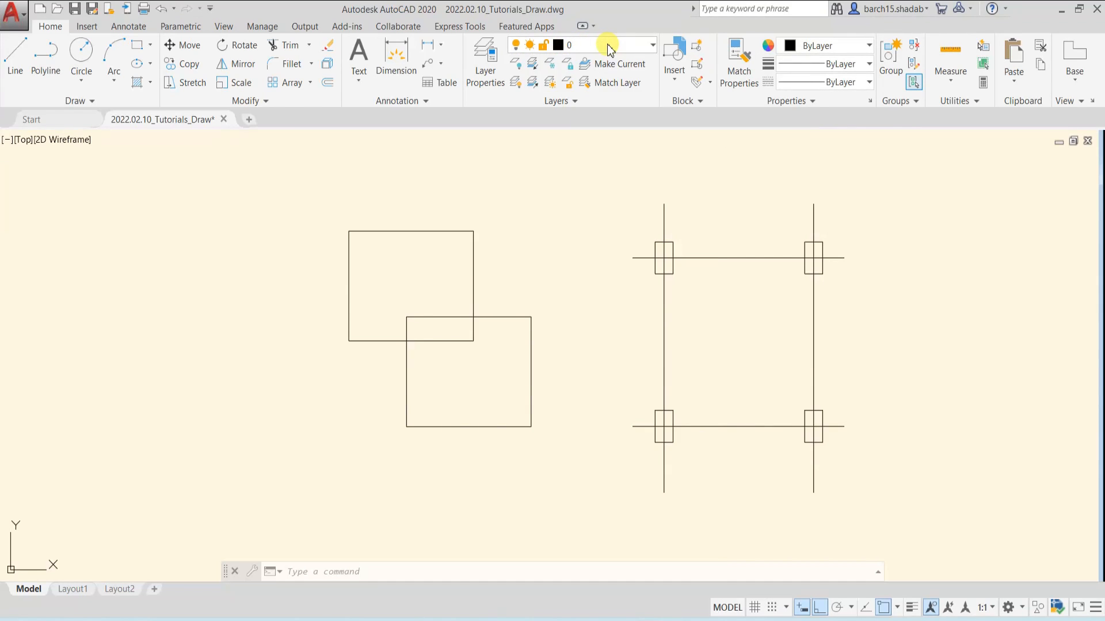
key(Escape)
key(Escape)
Change the object color of the upper of the two overlapping rectangles to Red
click(432, 231)
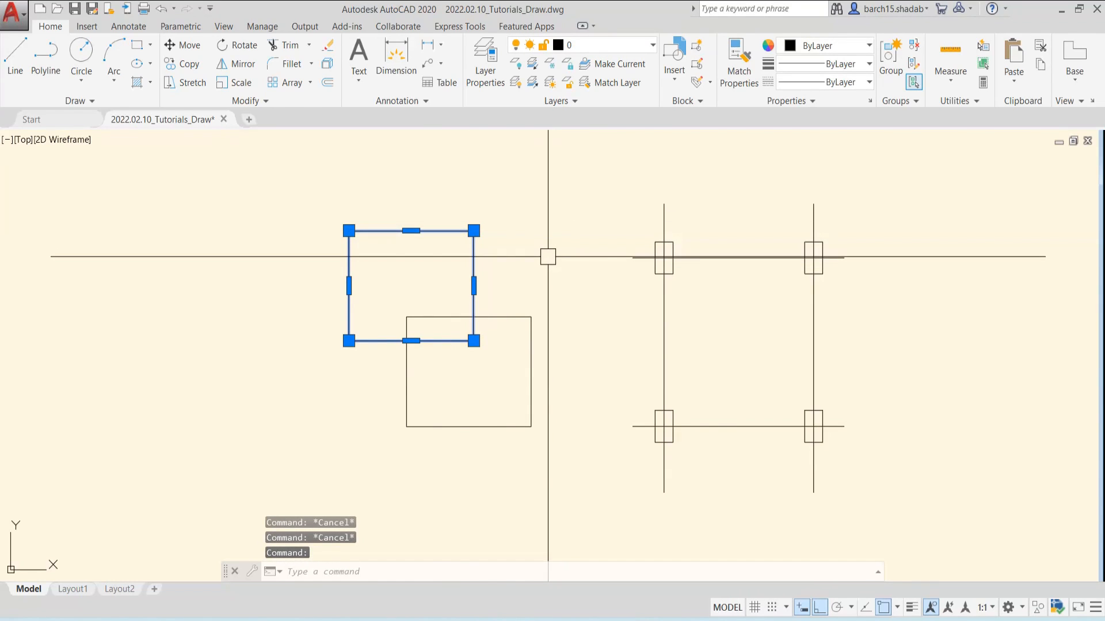
click(822, 50)
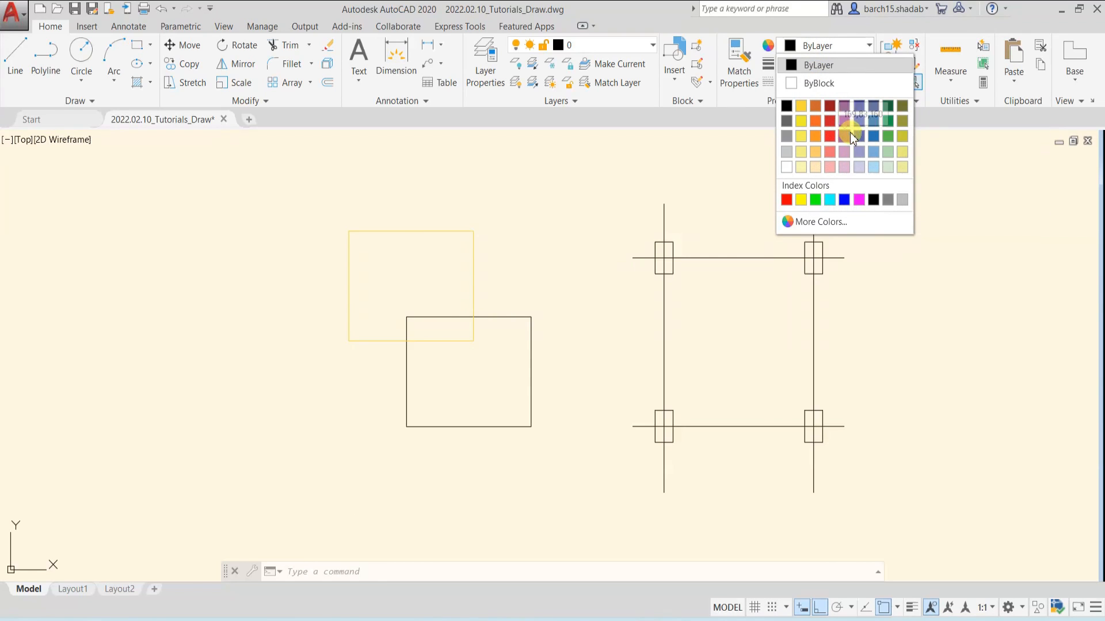
click(829, 48)
click(829, 49)
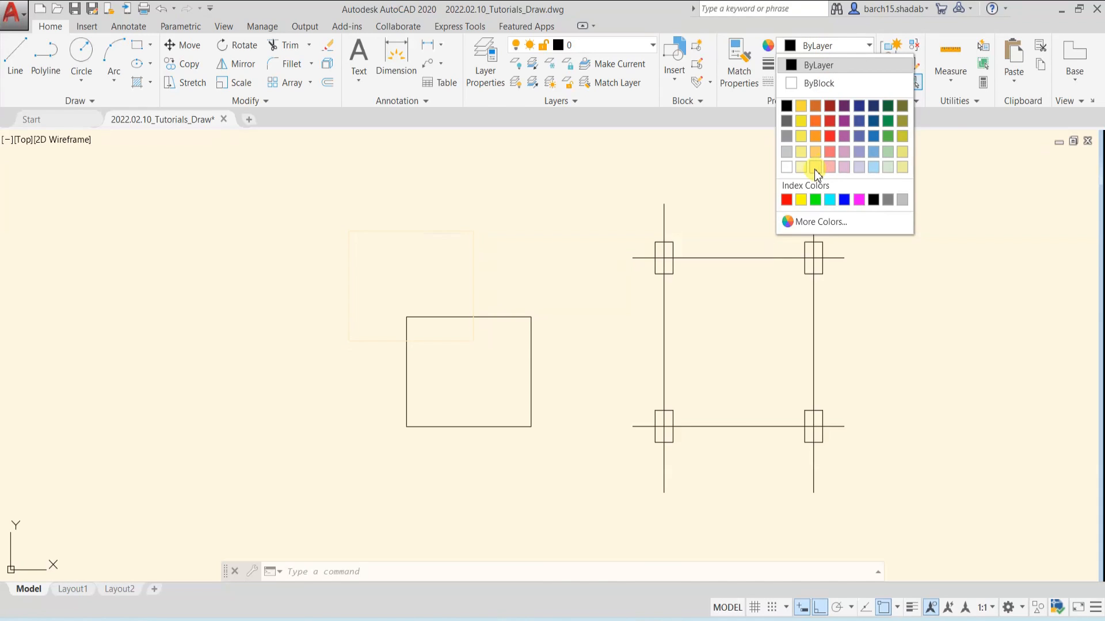
click(786, 200)
key(Escape)
scroll(385, 253, up, 2)
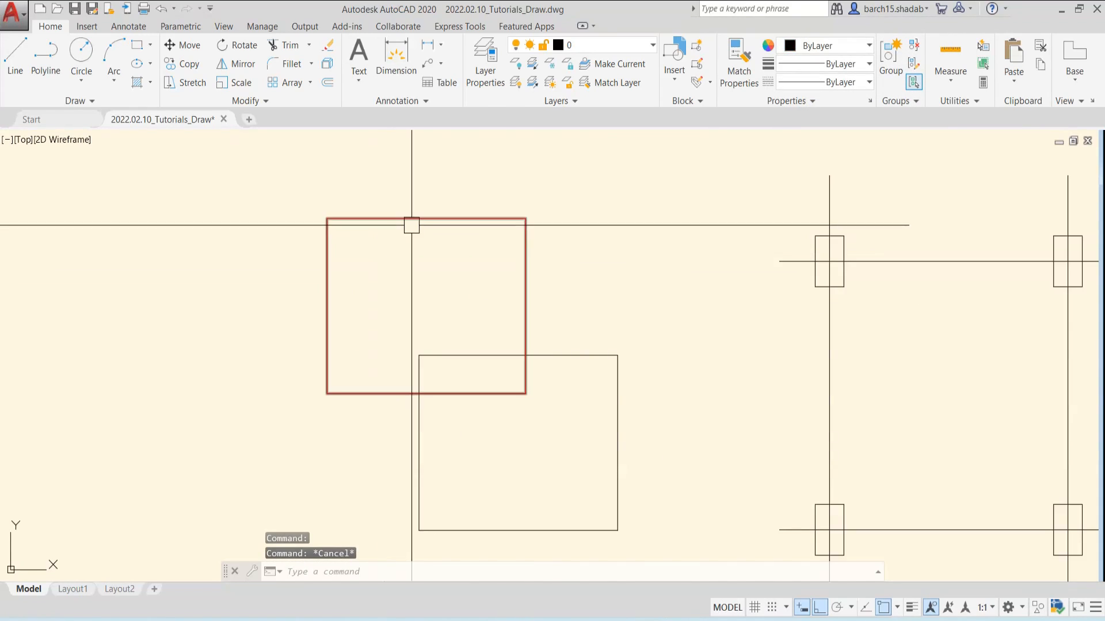
click(412, 225)
key(Escape)
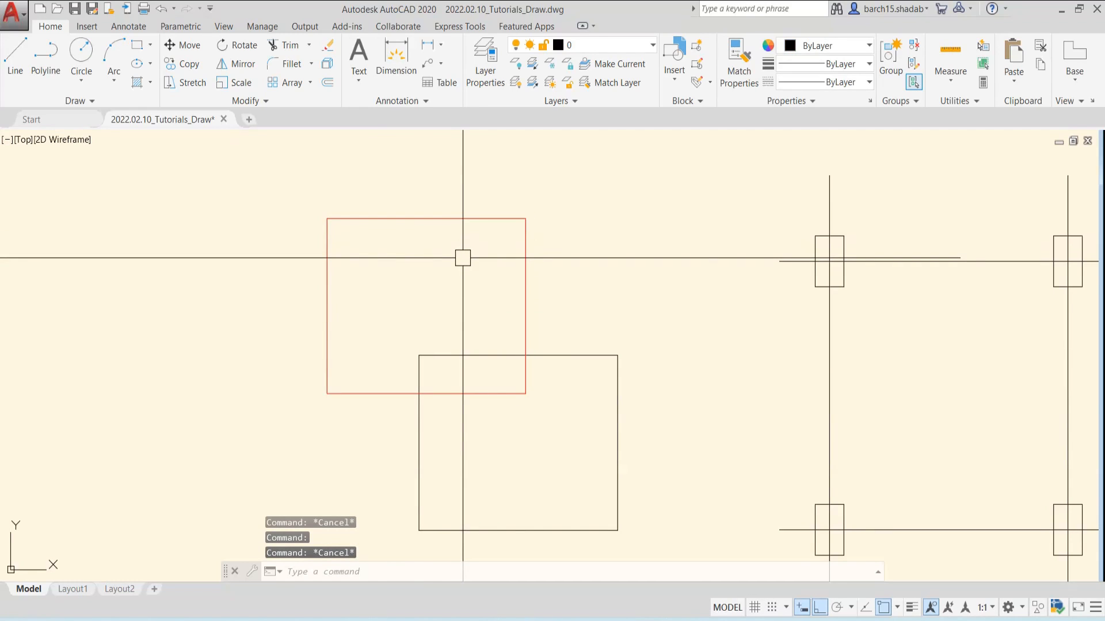
Set the red rectangle's lineweight to 0.50 mm
click(412, 218)
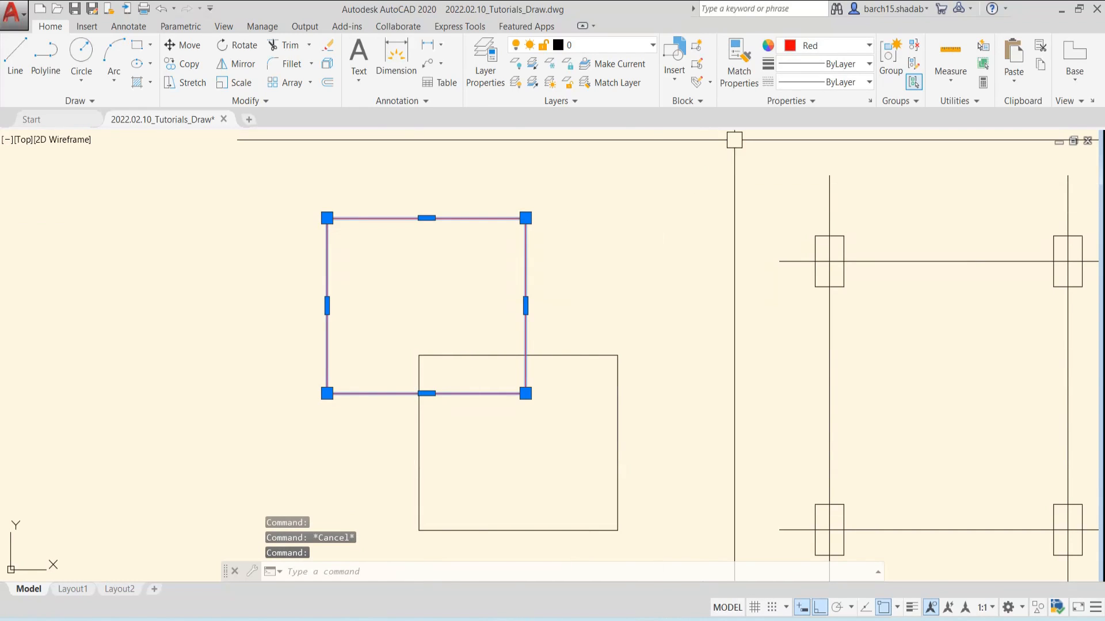
click(819, 64)
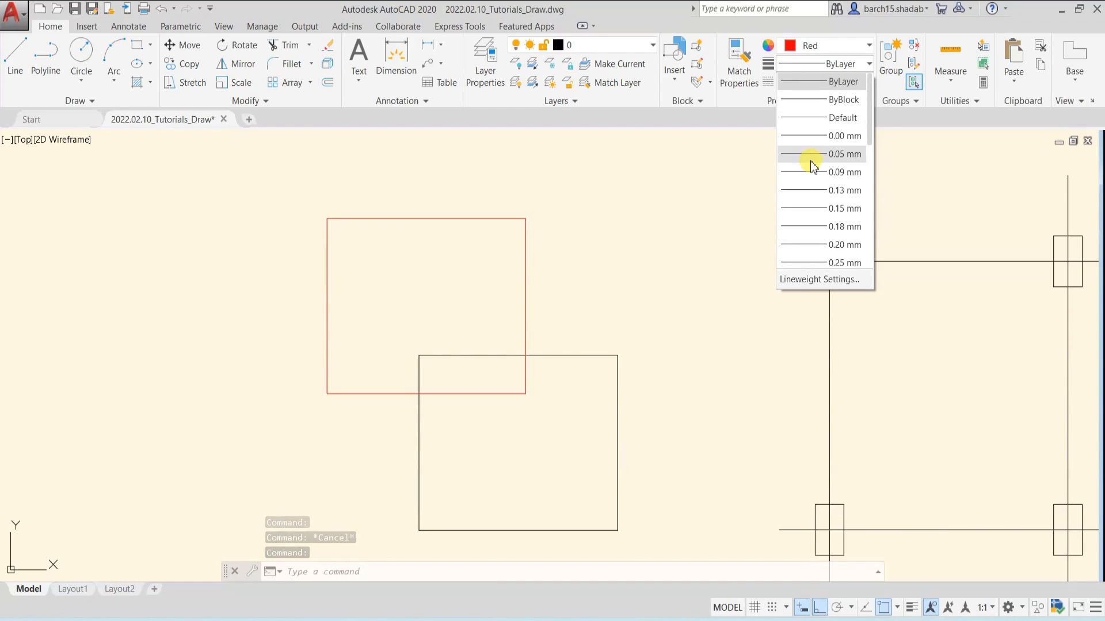
scroll(819, 213, down, 2)
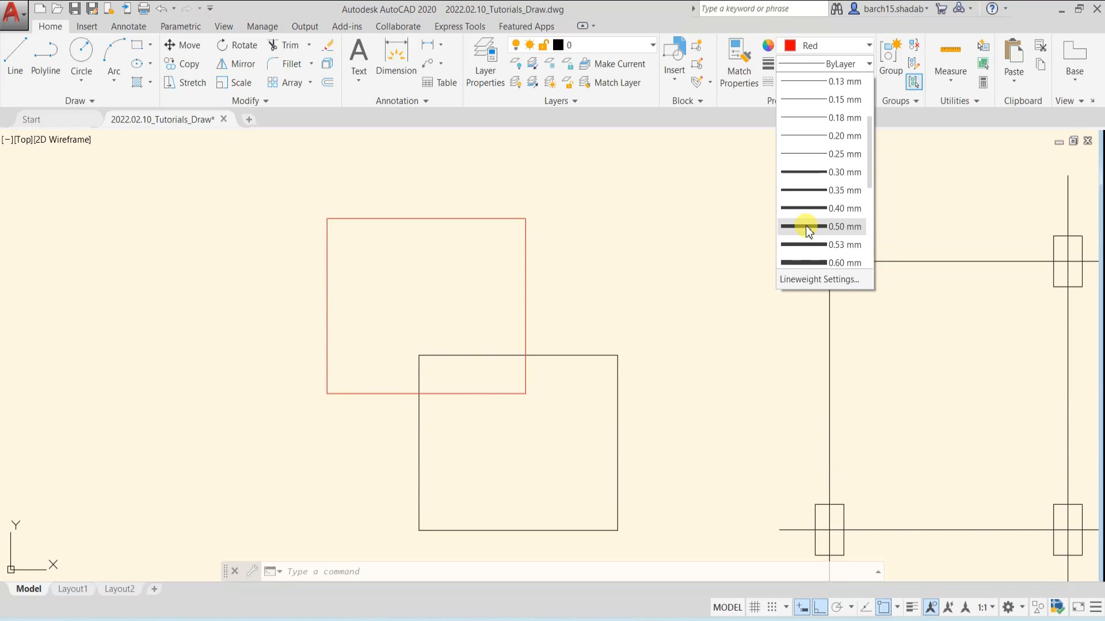
click(809, 228)
click(839, 62)
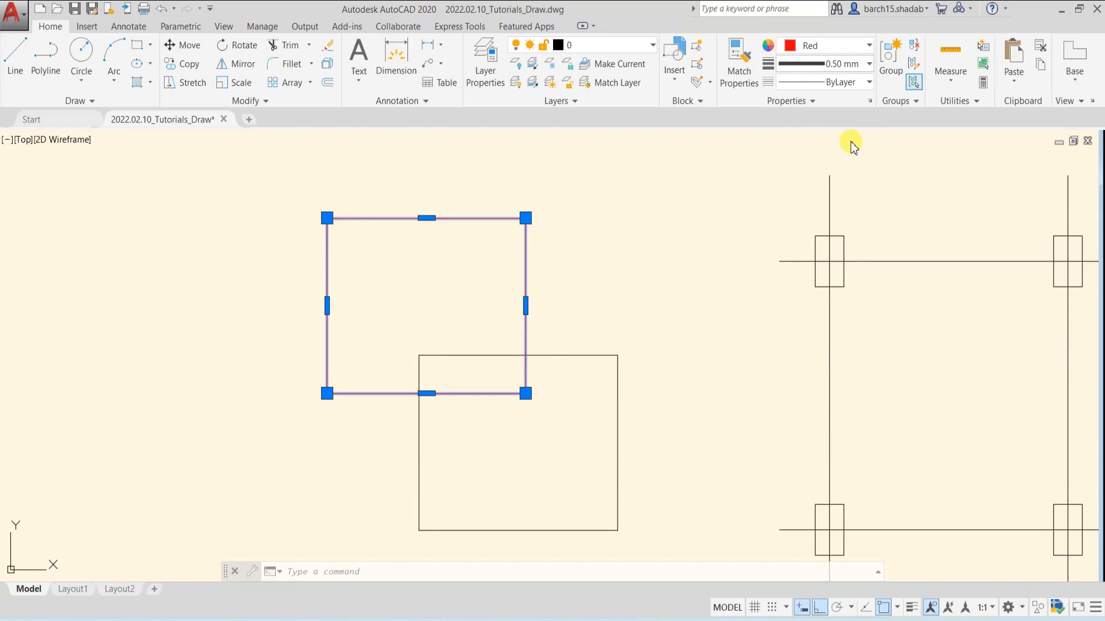
Look through the lineweights available for the selected red rectangle without changing its current one
scroll(836, 118, down, 1)
scroll(835, 160, up, 4)
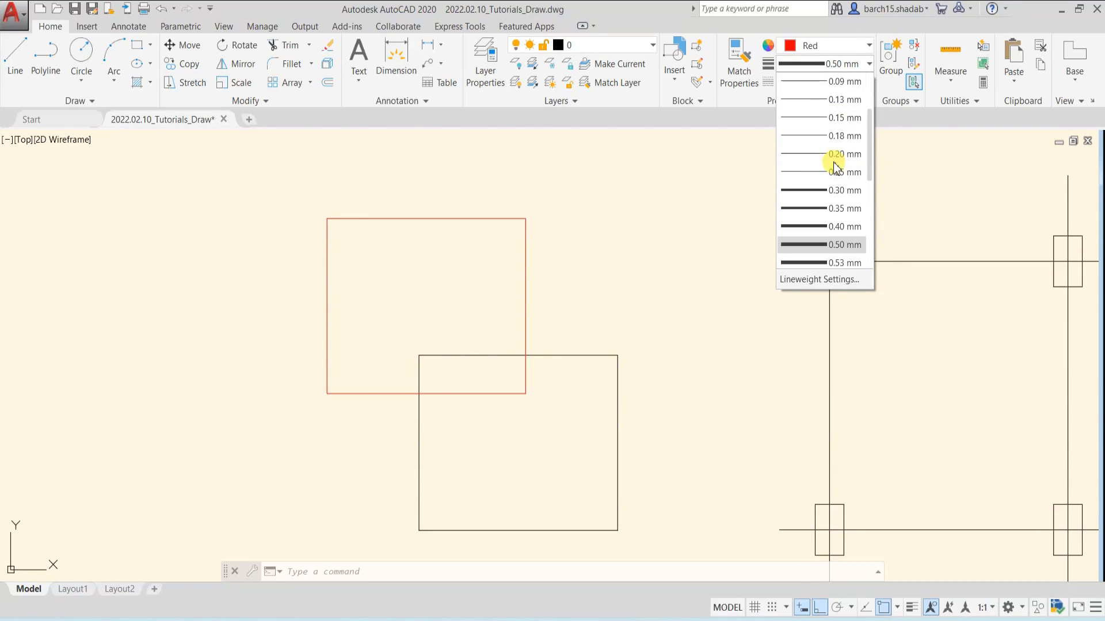
click(842, 65)
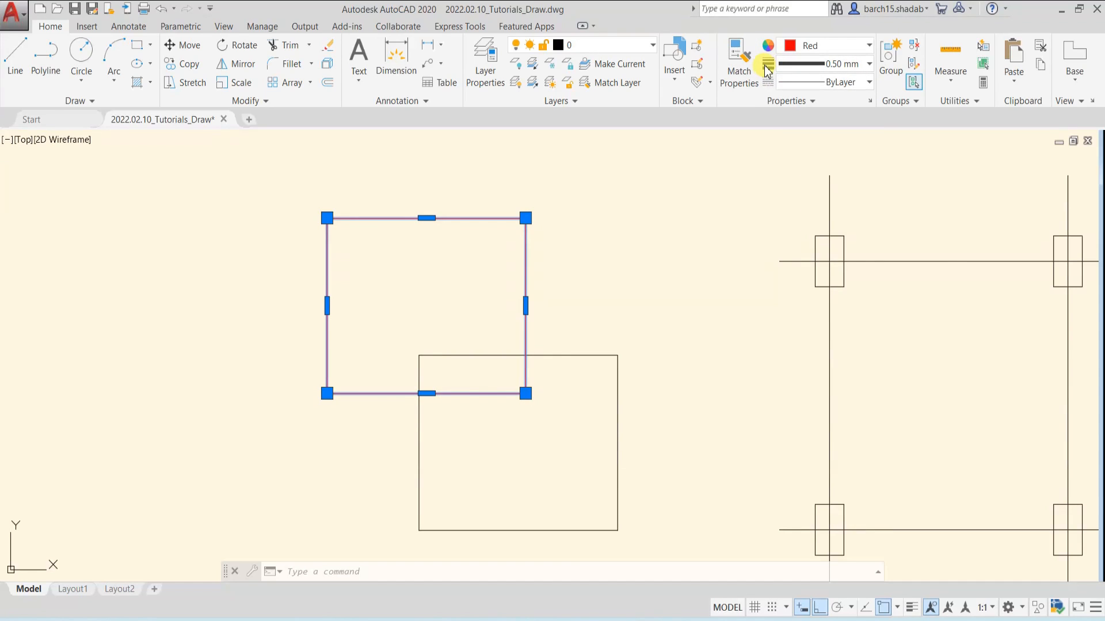
click(809, 65)
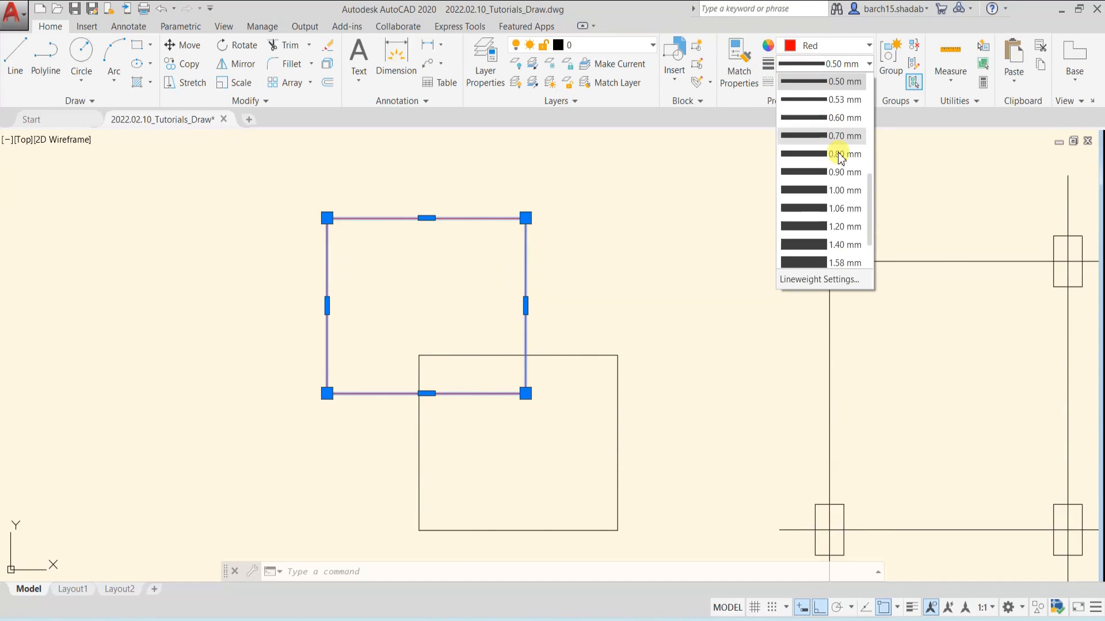
click(836, 162)
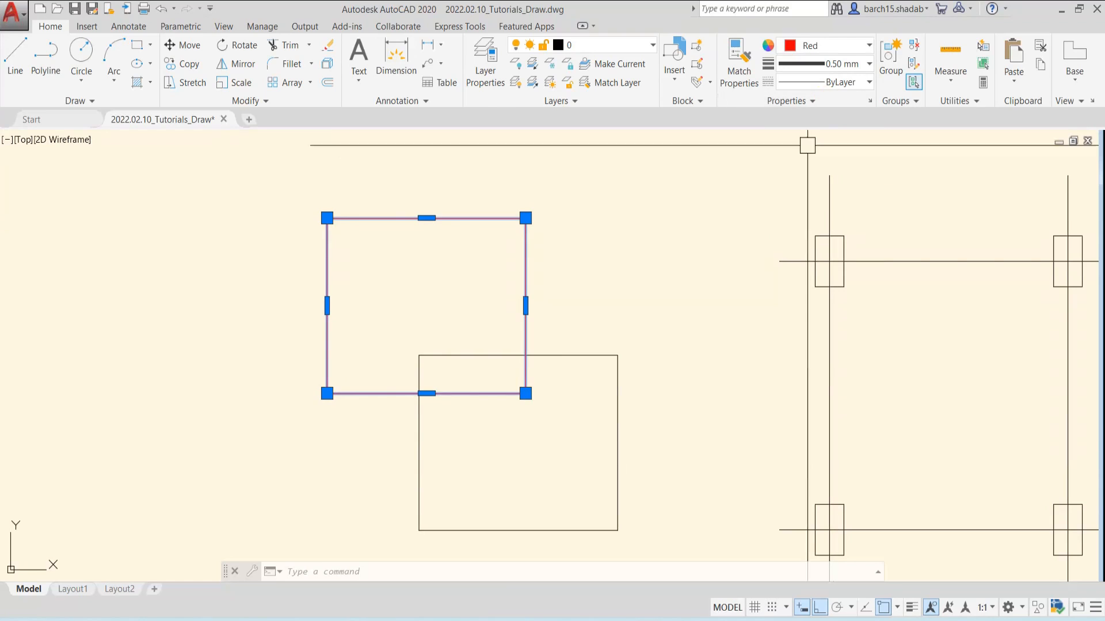
key(Escape)
Set the lineweight of the lower black rectangle to 0.00 mm
scroll(512, 301, down, 2)
middle_drag(495, 305, 541, 320)
scroll(580, 294, up, 4)
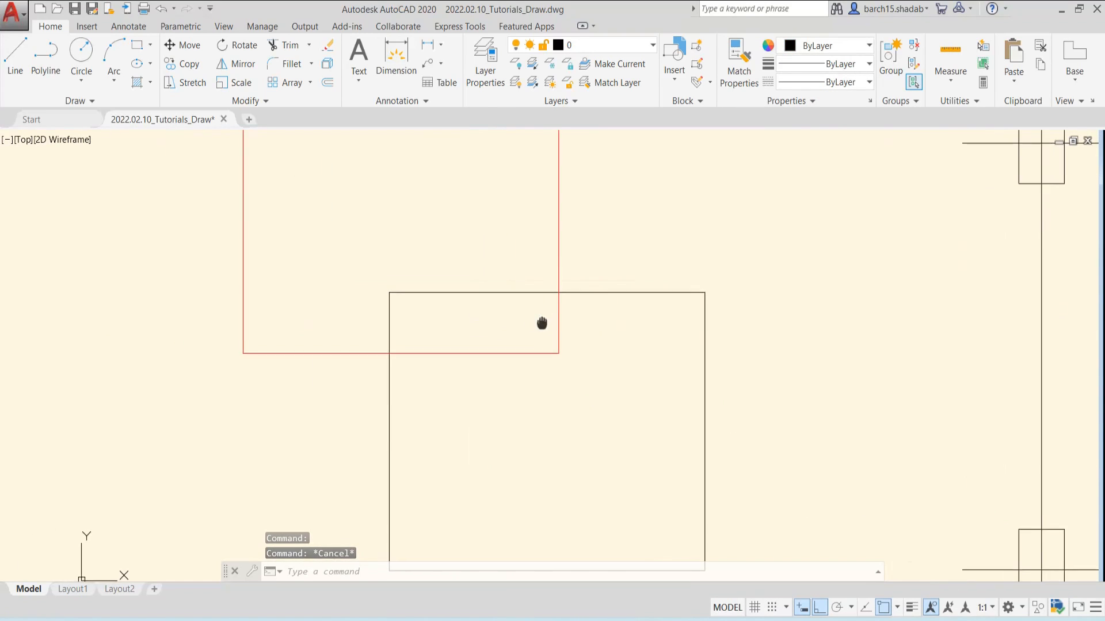
scroll(595, 313, down, 2)
click(599, 305)
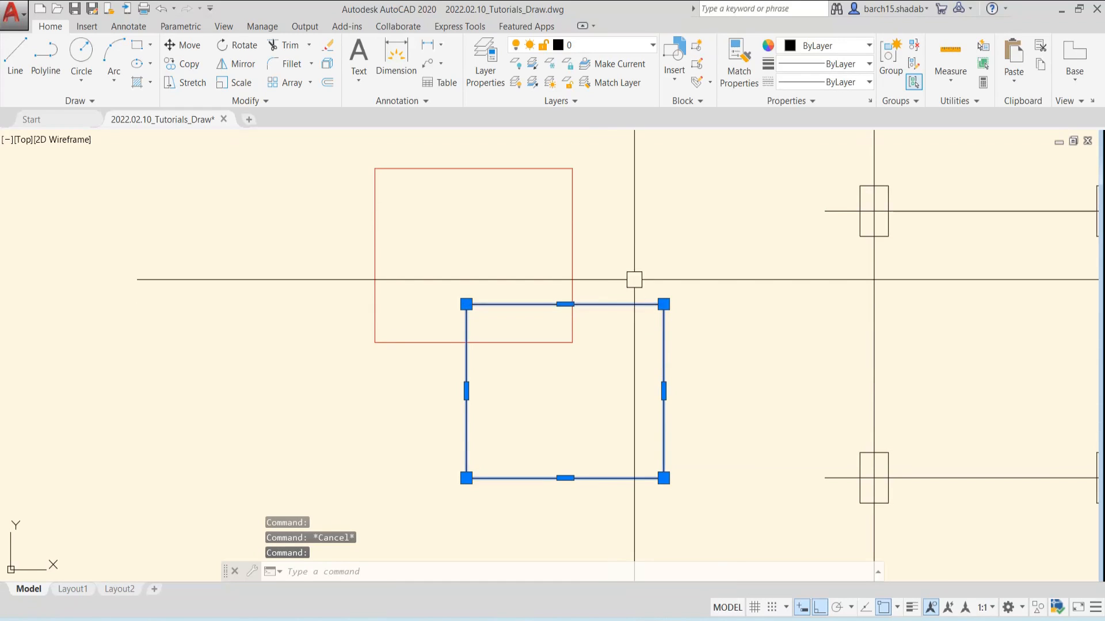
click(823, 64)
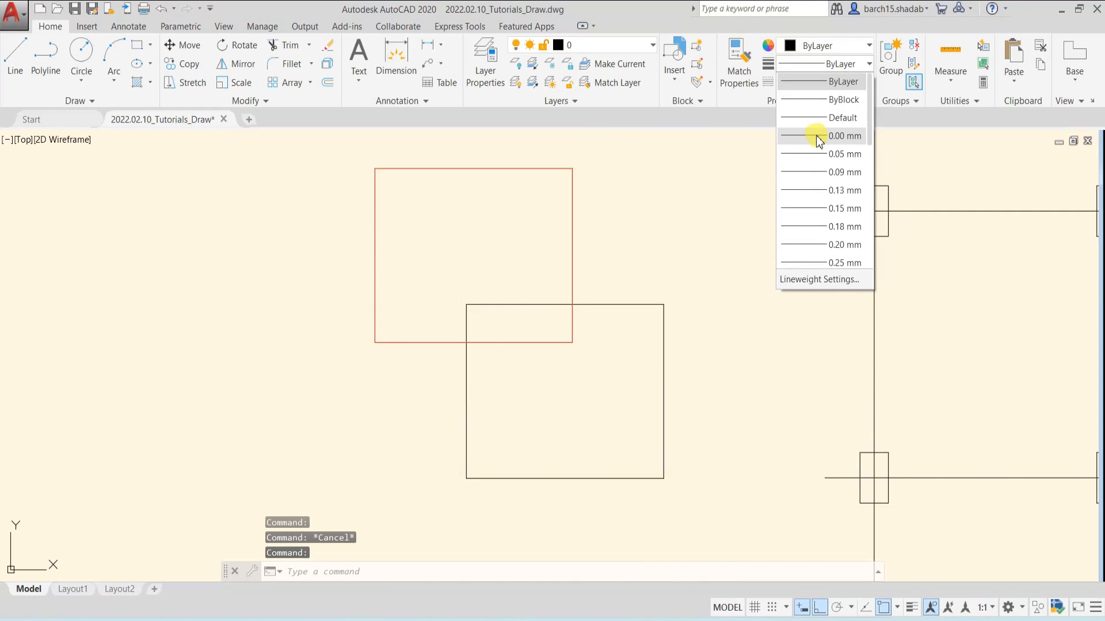
click(817, 136)
key(Escape)
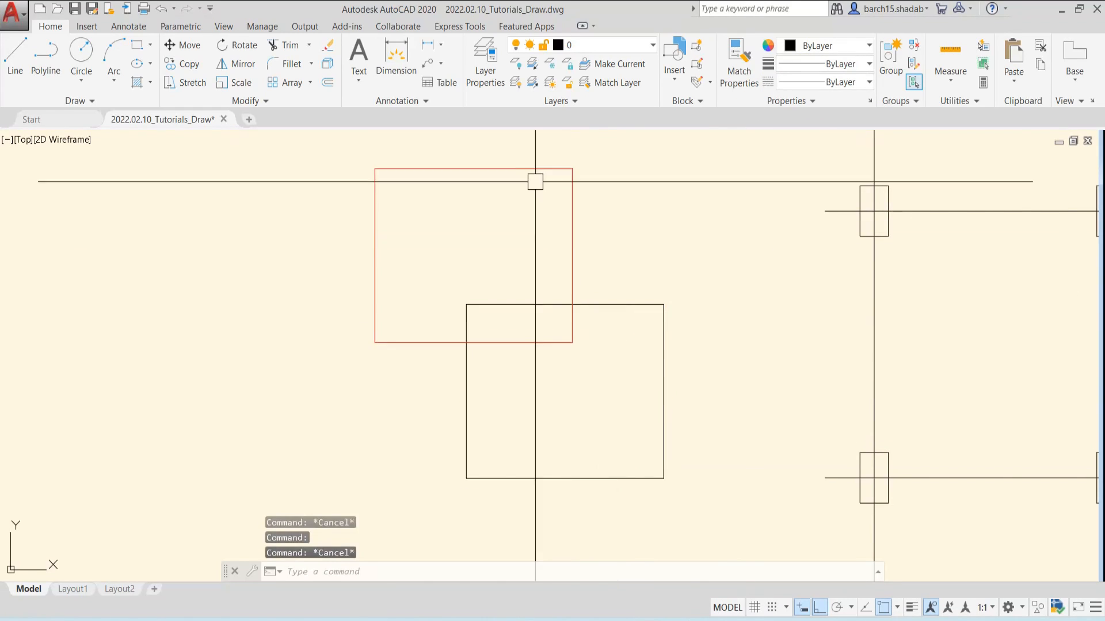
Check that LineWeight is enabled in the status bar customization, and turn on lineweight display in the drawing
click(525, 169)
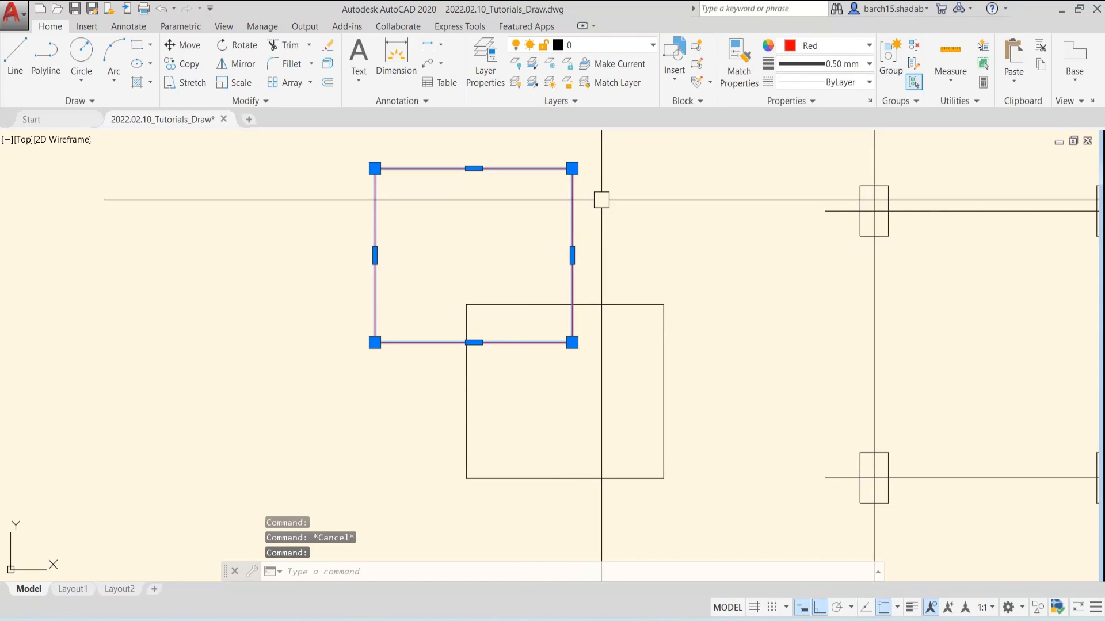
key(Escape)
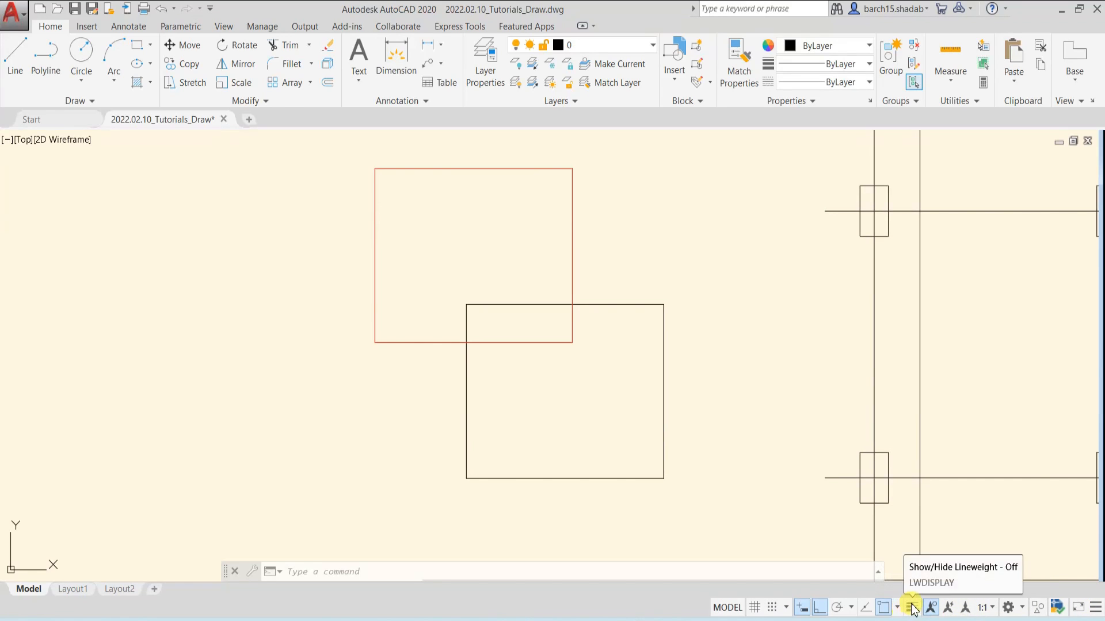
click(1095, 607)
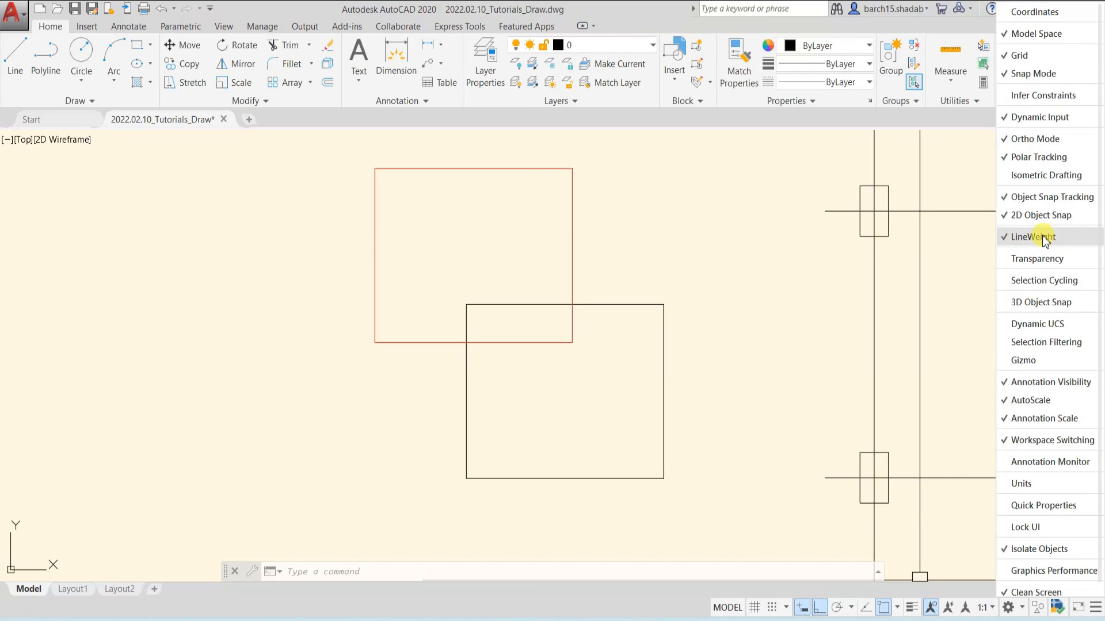
key(Escape)
key(Escape)
click(912, 608)
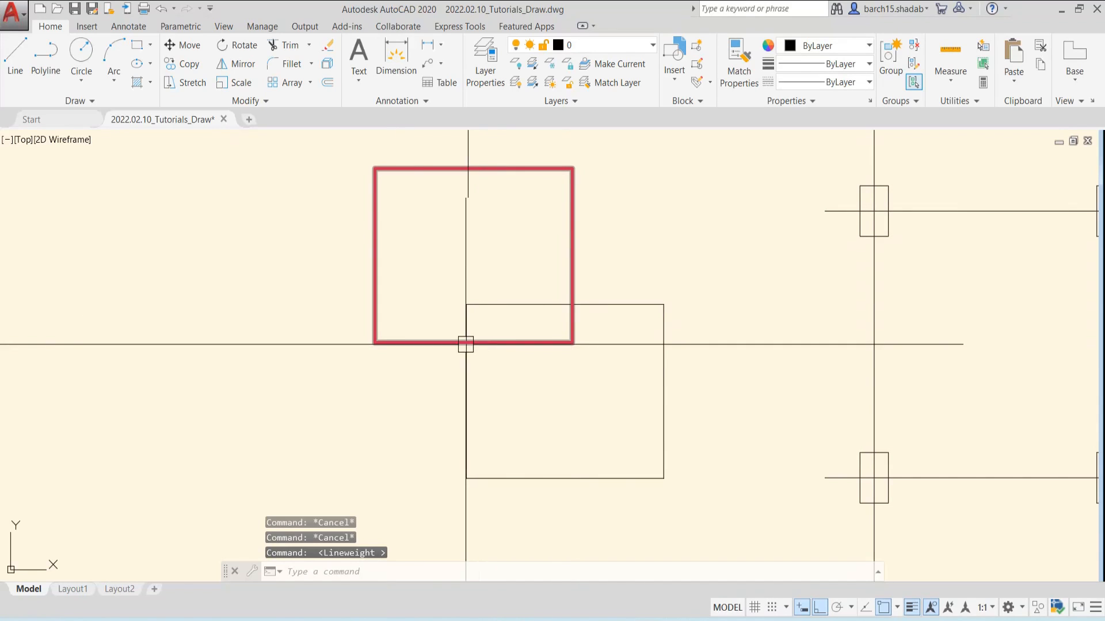
Check the red rectangle's lineweight property and compare its displayed thickness with the black rectangle at different zoom levels
click(431, 165)
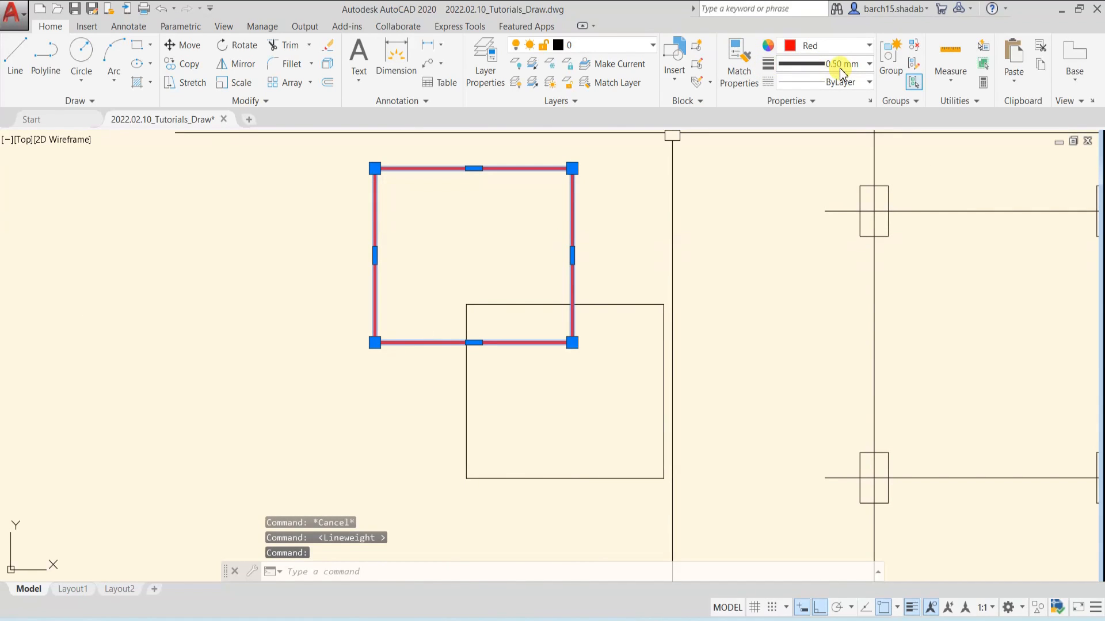
key(Escape)
key(Escape)
scroll(559, 302, down, 2)
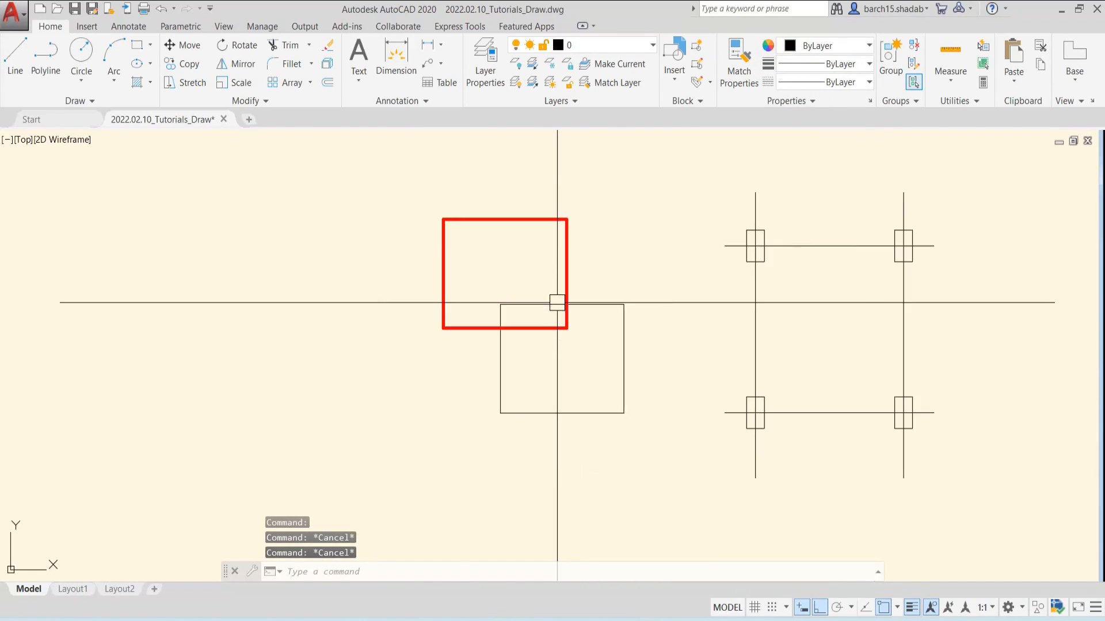
mouse_move(555, 311)
middle_down()
mouse_move(517, 322)
mouse_move(564, 293)
middle_up()
scroll(517, 322, up, 2)
click(489, 240)
key(Escape)
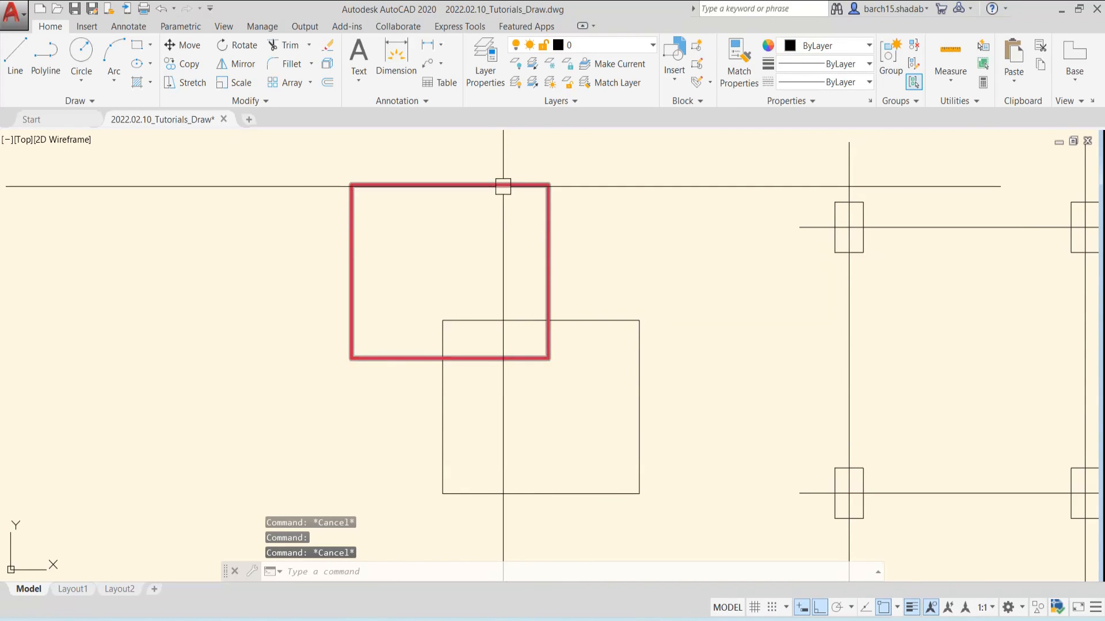
Load the ACAD_ISO03W100 (ISO dash space) linetype from acadiso.lin into the drawing
click(503, 184)
click(826, 84)
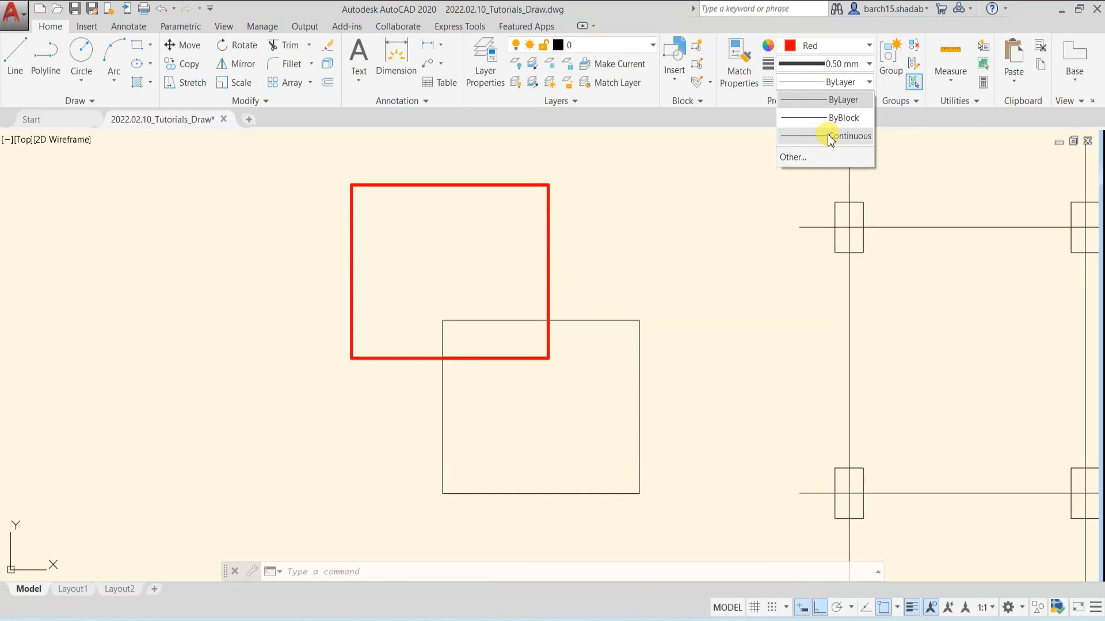
click(802, 155)
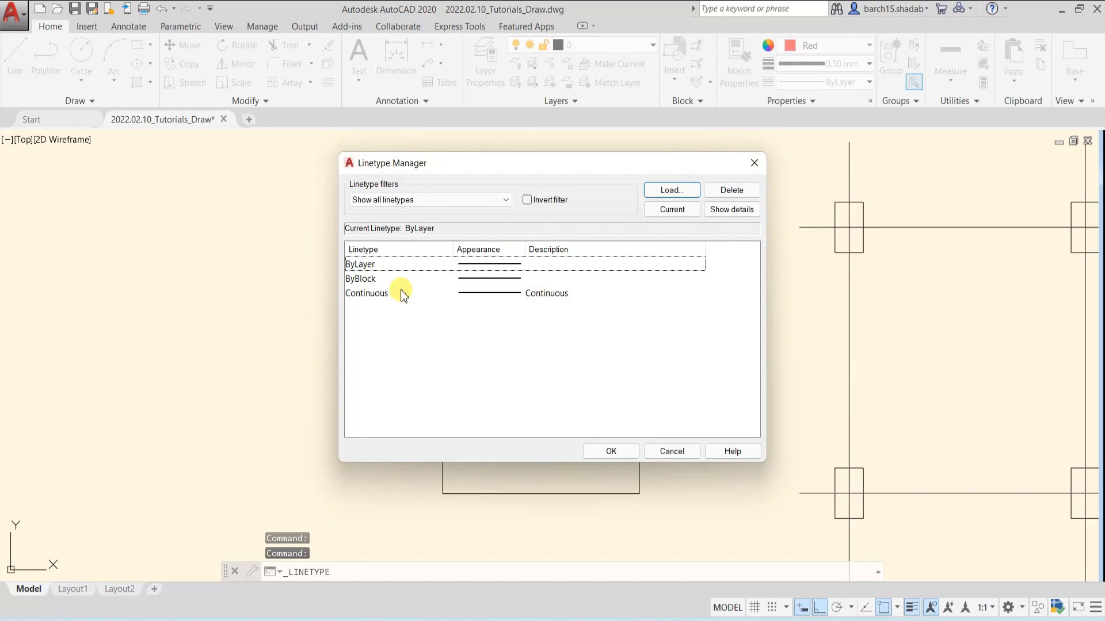
drag(499, 164, 405, 165)
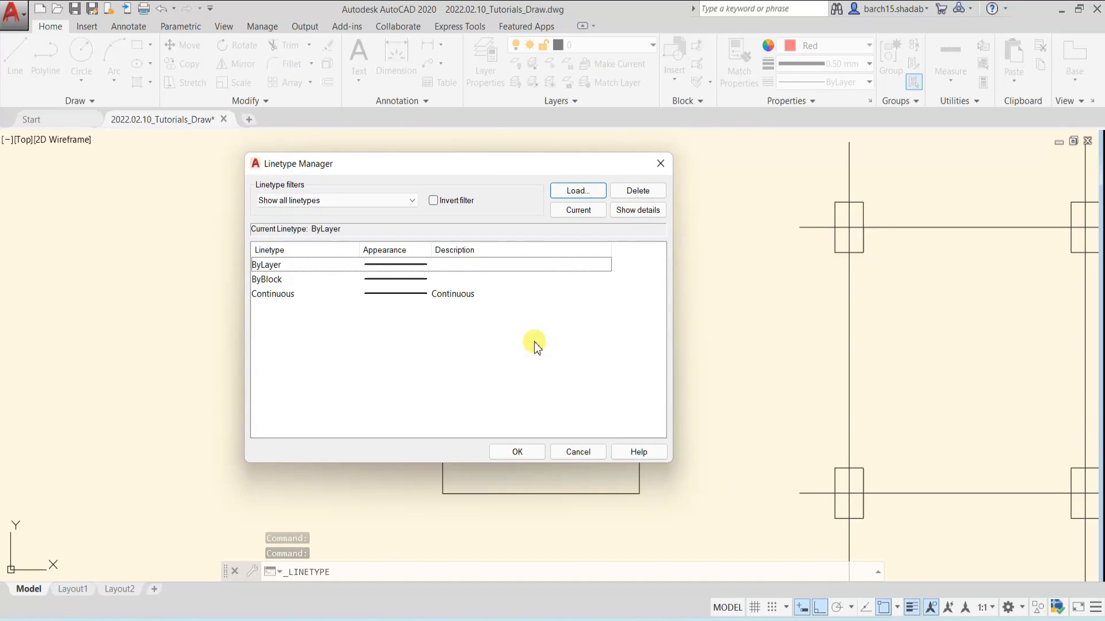
click(570, 192)
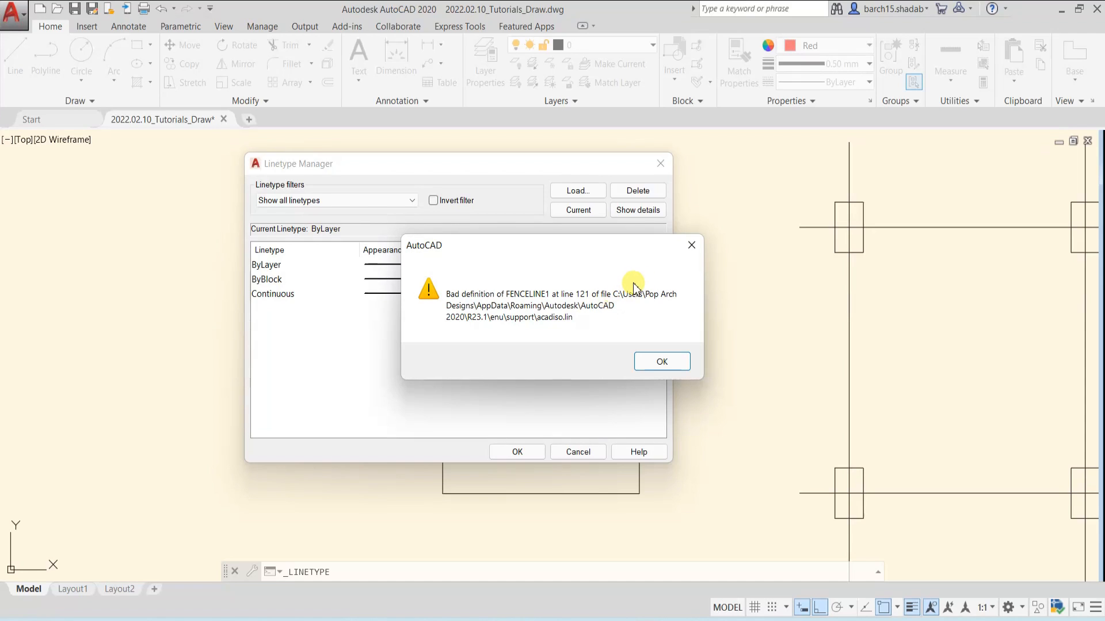
click(690, 244)
click(691, 244)
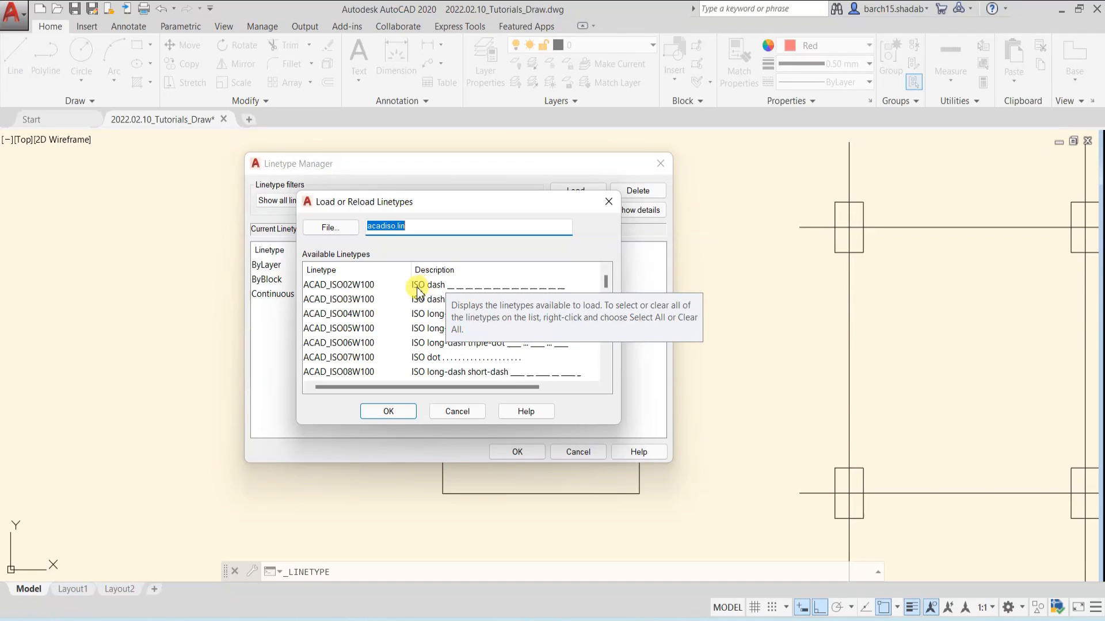
click(492, 288)
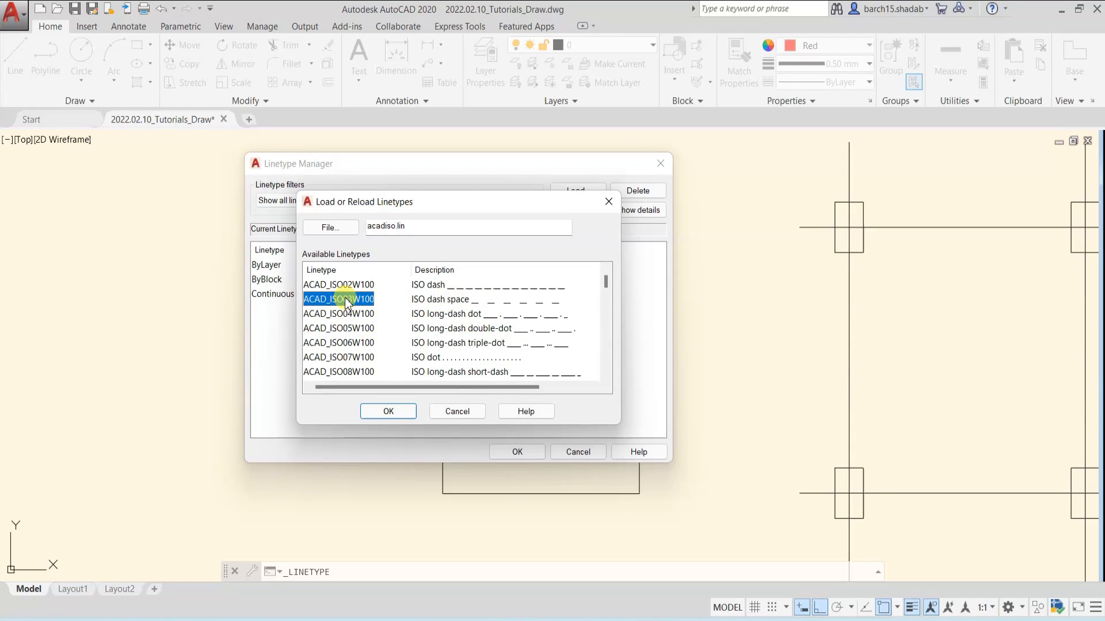
click(391, 412)
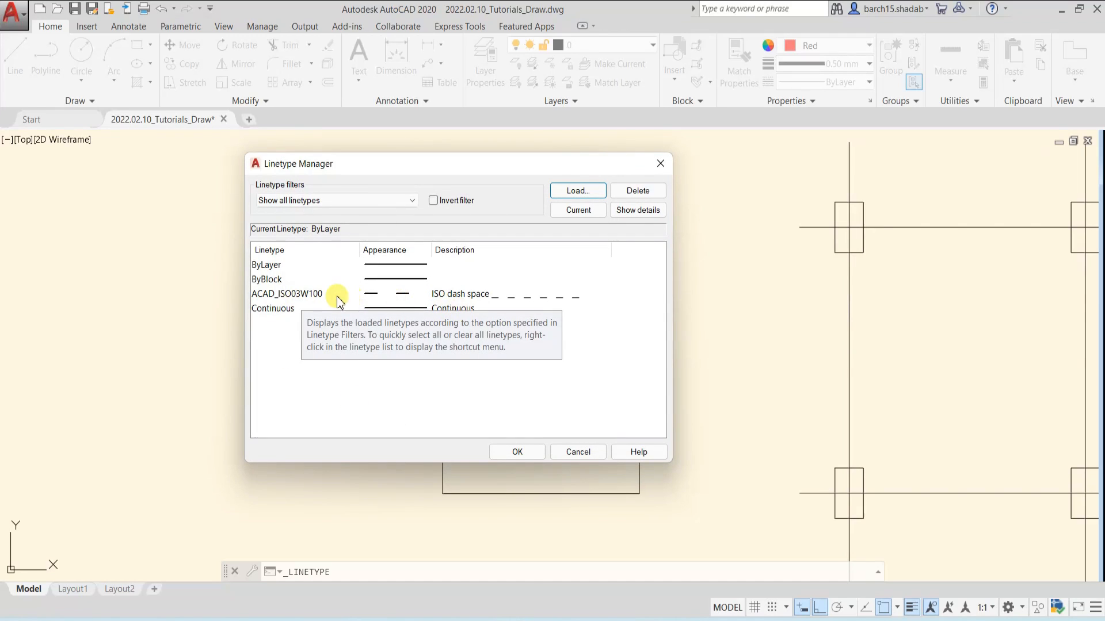
click(293, 294)
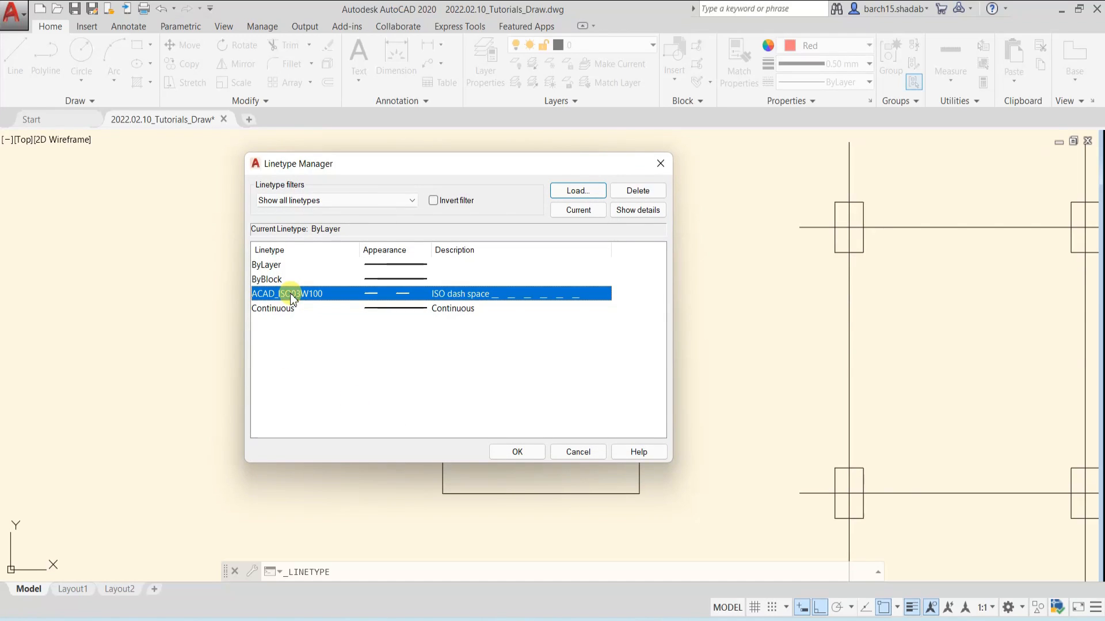
click(517, 452)
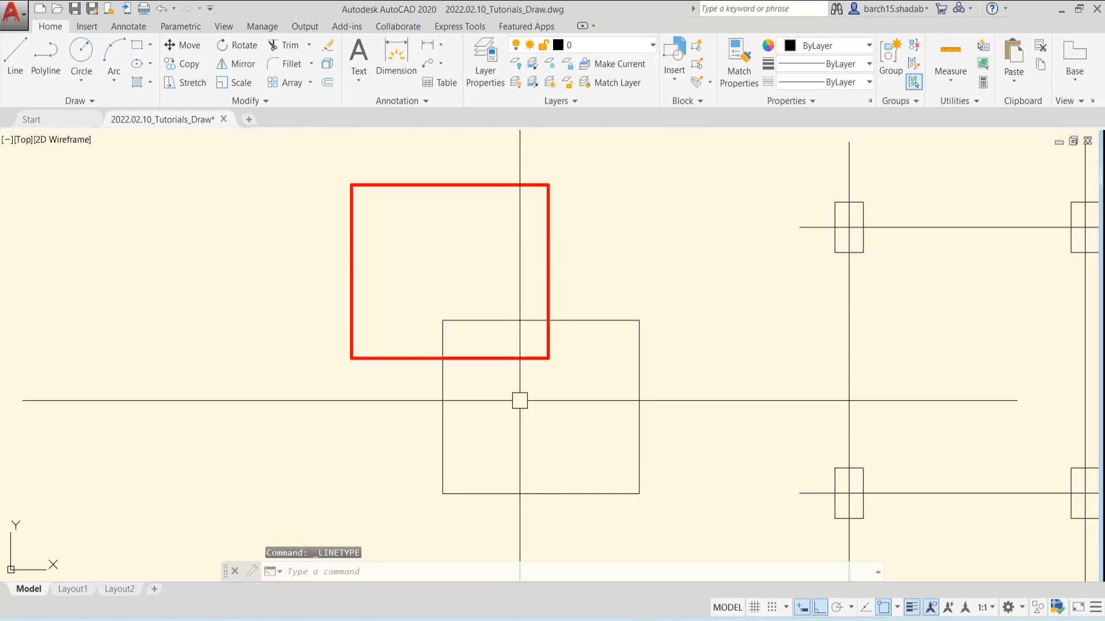
Apply the ACAD_ISO03W100 linetype to the red rectangle
key(Escape)
click(548, 214)
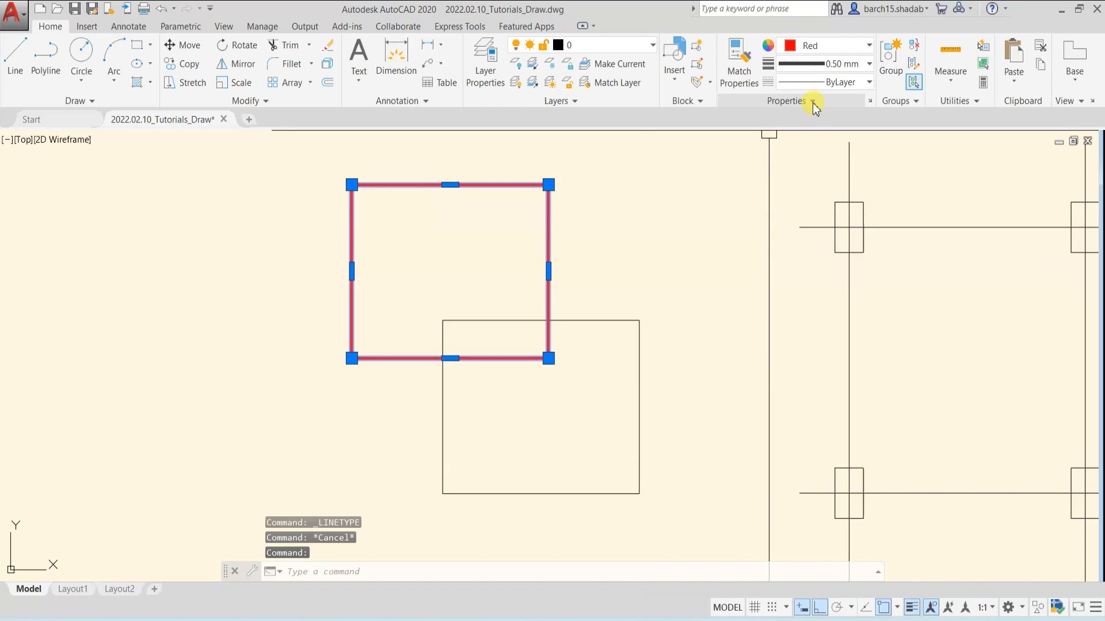
key(Escape)
click(588, 321)
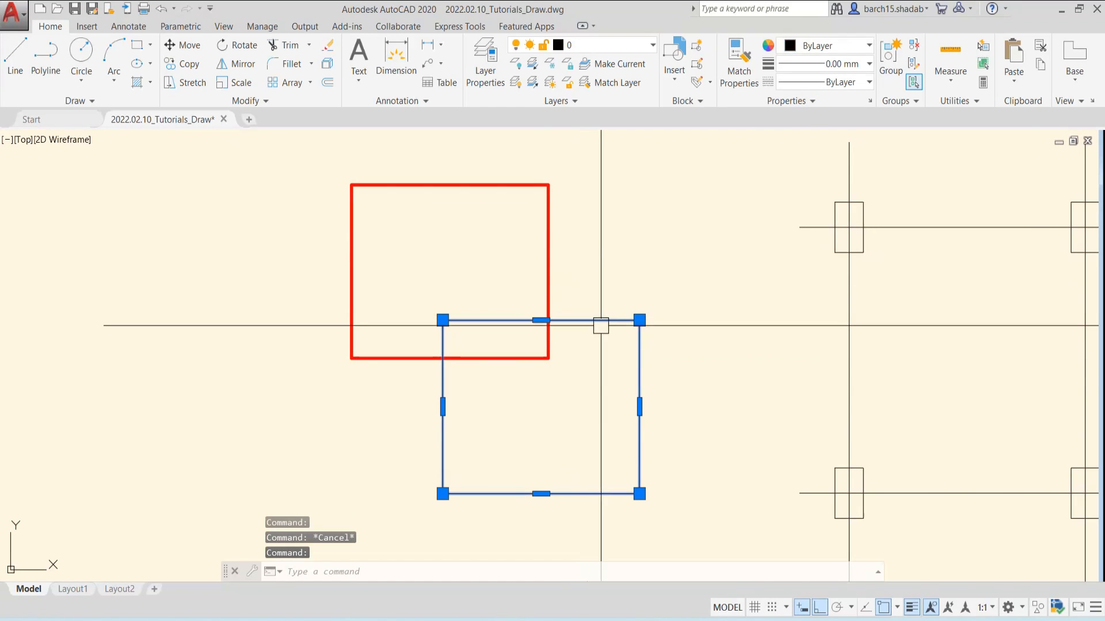
key(Escape)
click(548, 271)
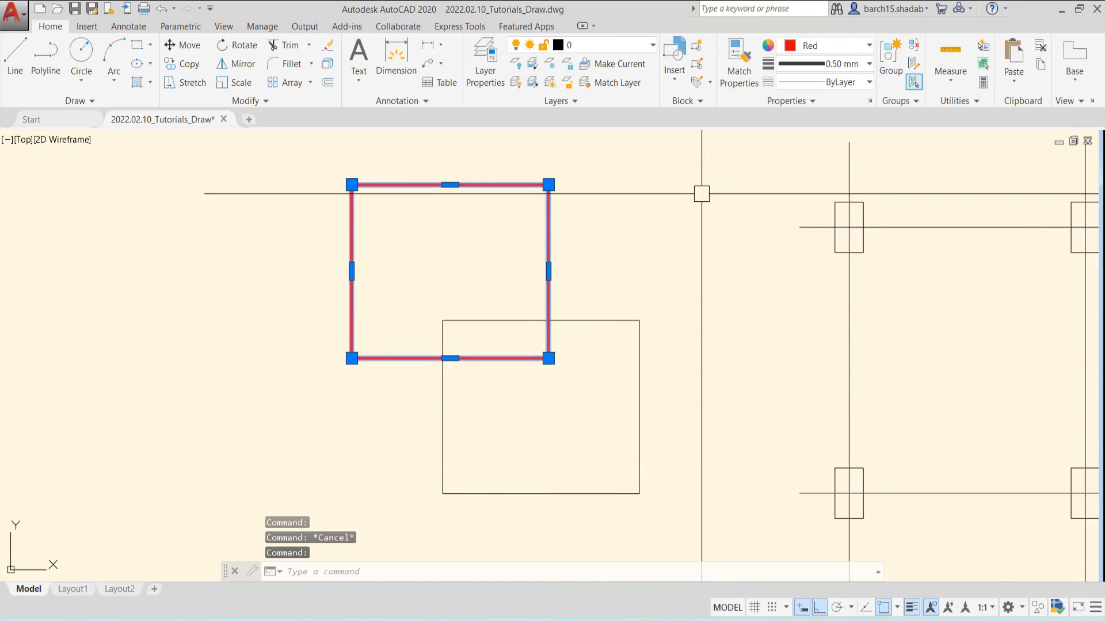
click(831, 82)
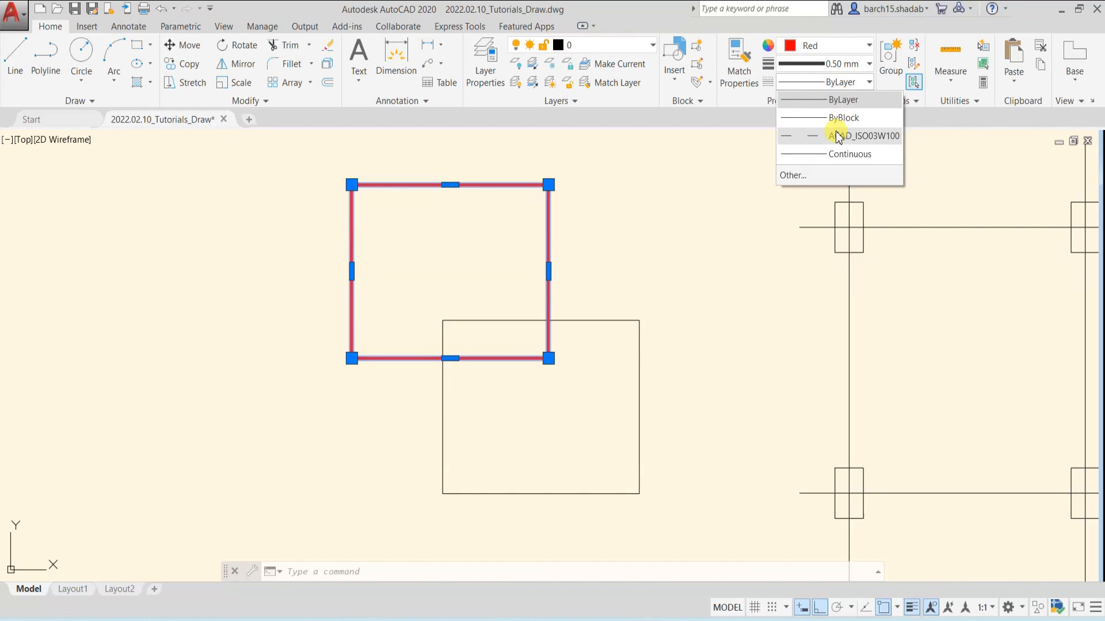
click(834, 137)
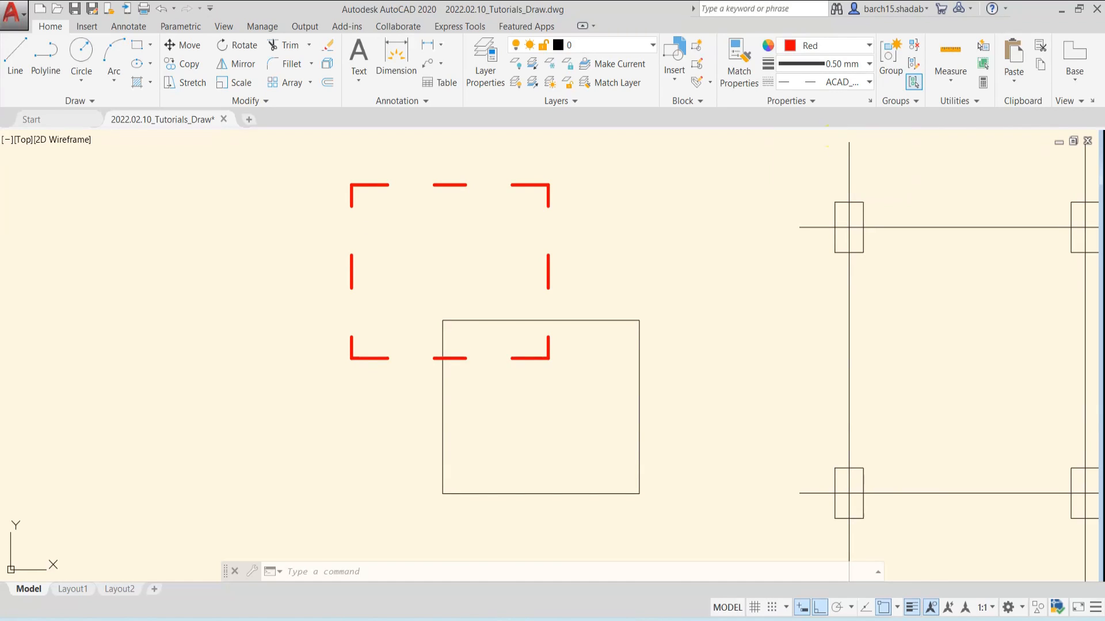
key(Escape)
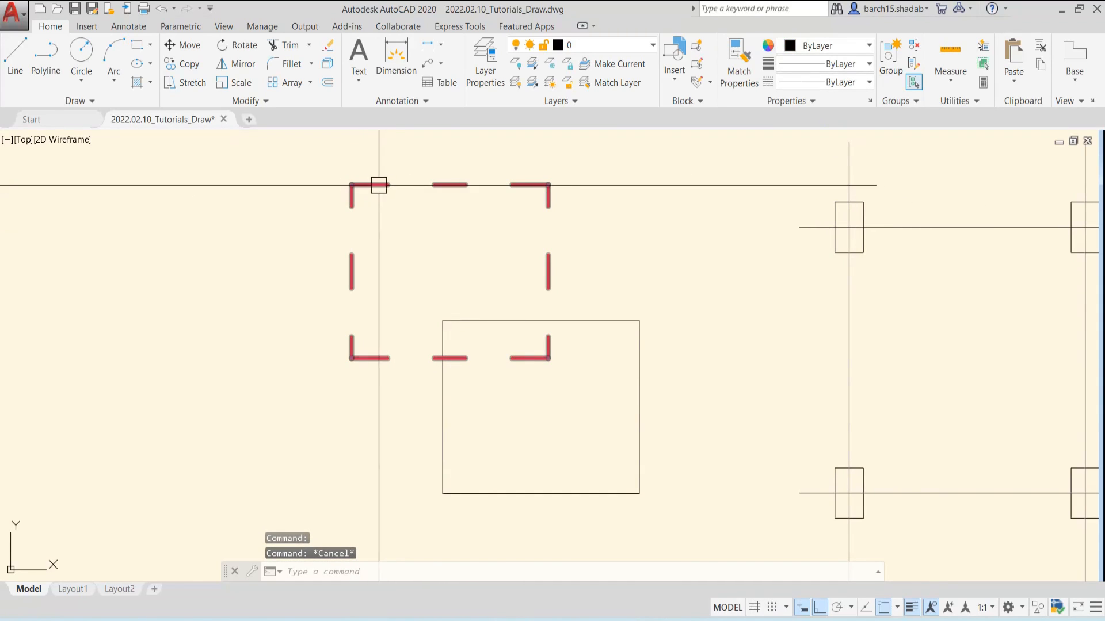
Review the loaded linetypes without changing the current one, and inspect the red rectangle's dash pattern at different zoom levels
click(851, 84)
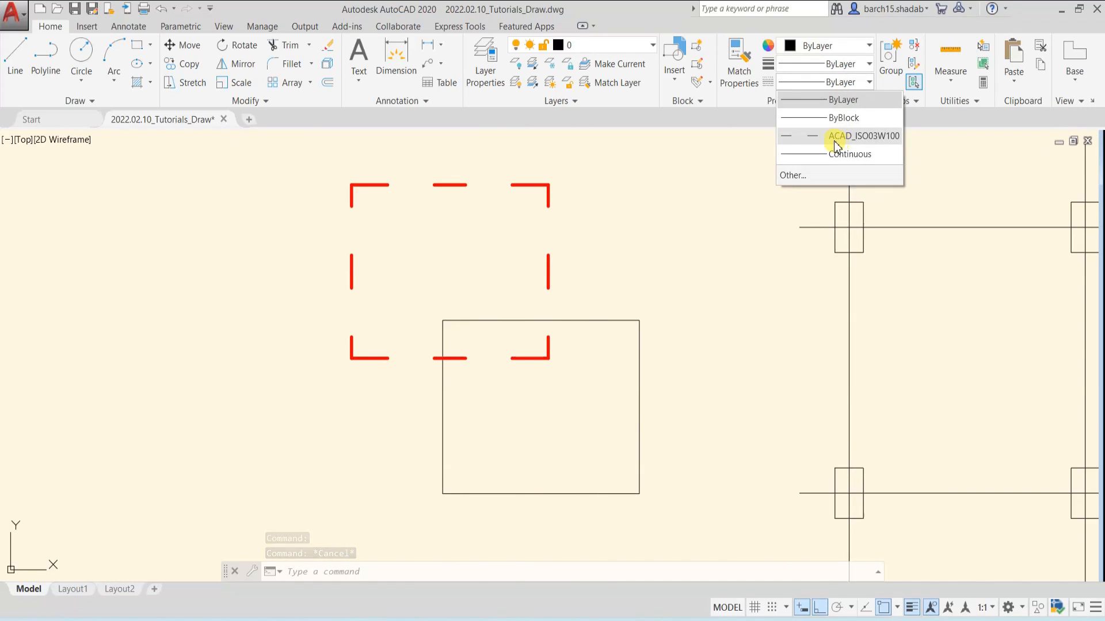
key(Escape)
key(Escape)
key(Escape)
scroll(614, 247, down, 2)
middle_drag(614, 247, 530, 280)
scroll(489, 275, up, 4)
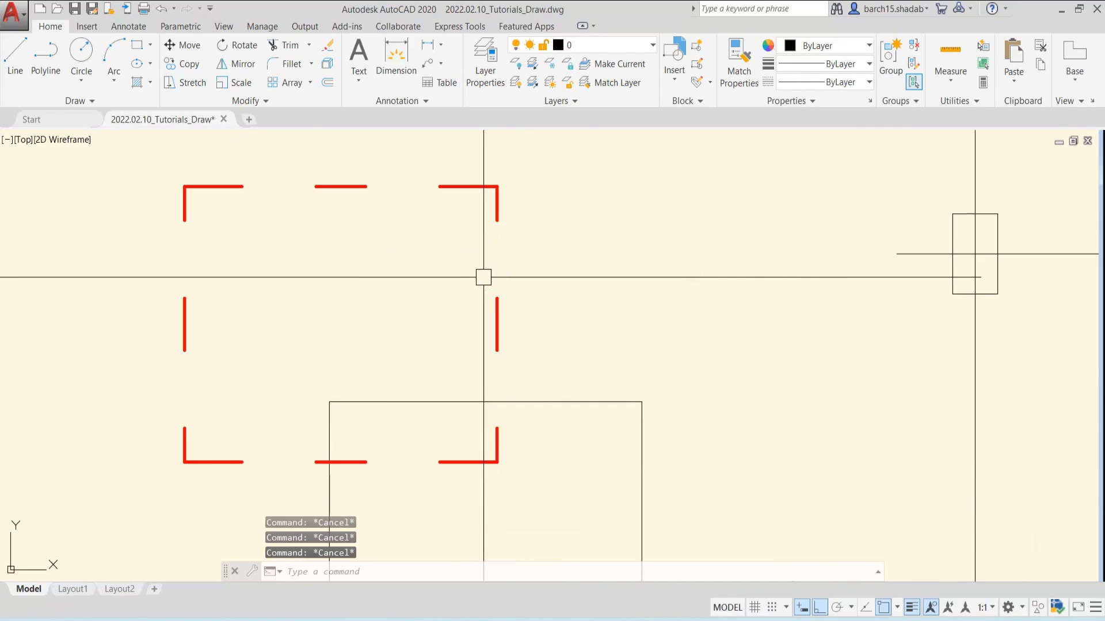
scroll(445, 197, down, 2)
scroll(463, 202, down, 2)
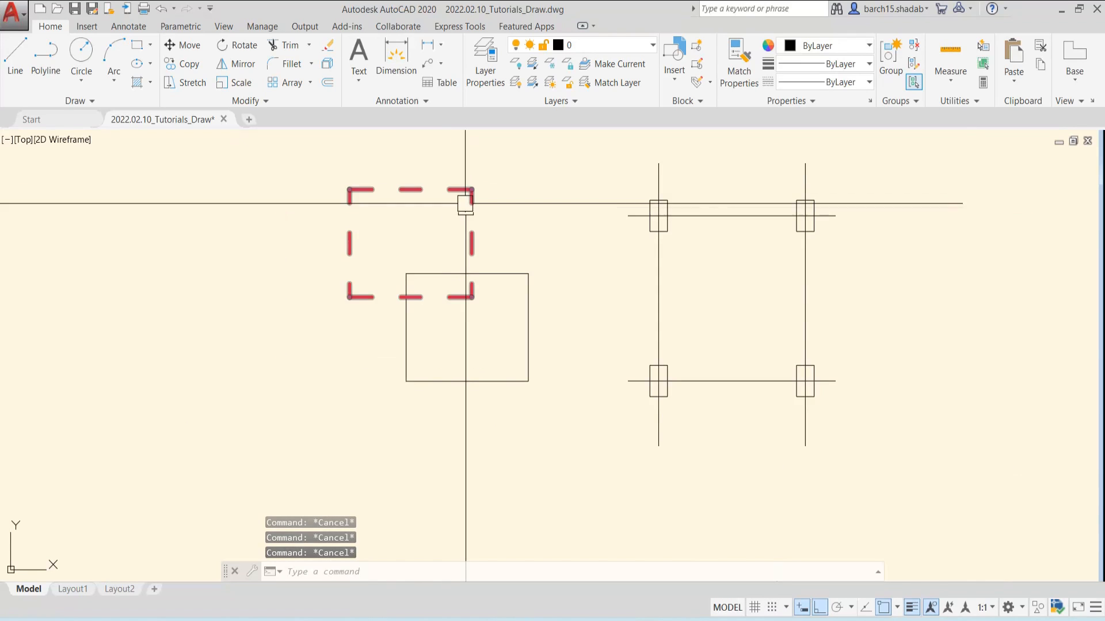
scroll(465, 224, up, 2)
middle_drag(436, 221, 516, 284)
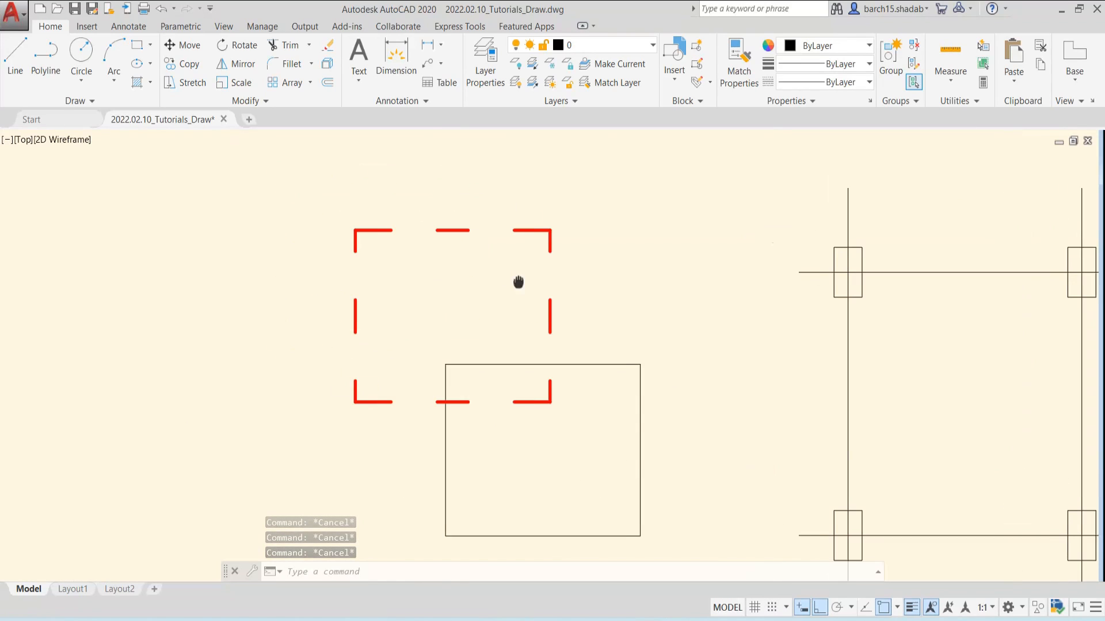
Show the additional object property options, including Transparency and List
click(812, 101)
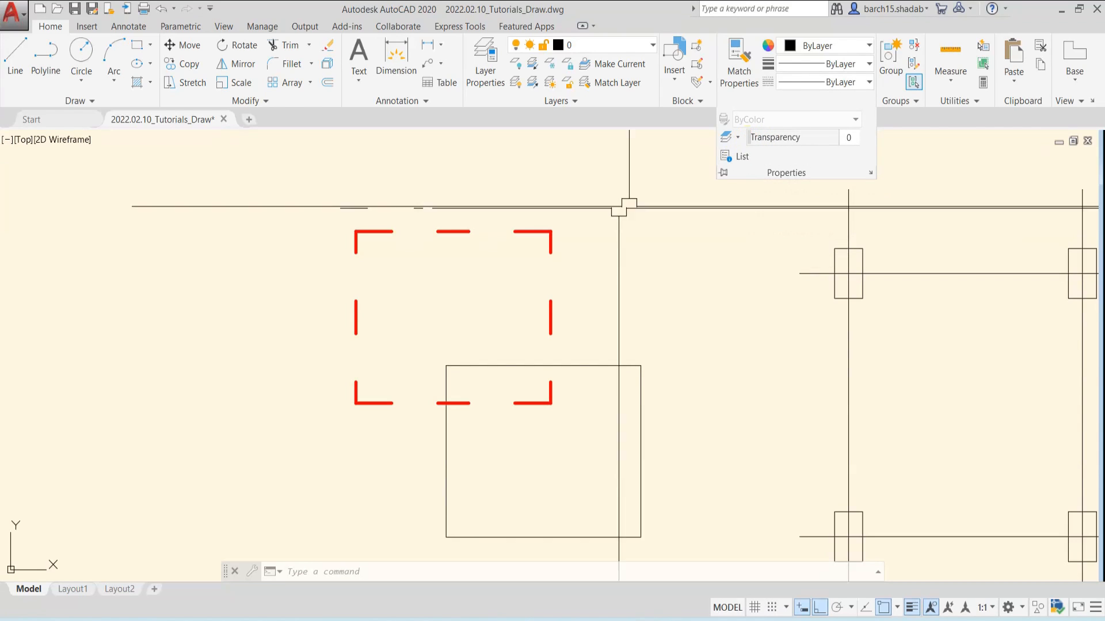
Try out the transparency setting on the red dashed rectangle and return it to 0
click(471, 232)
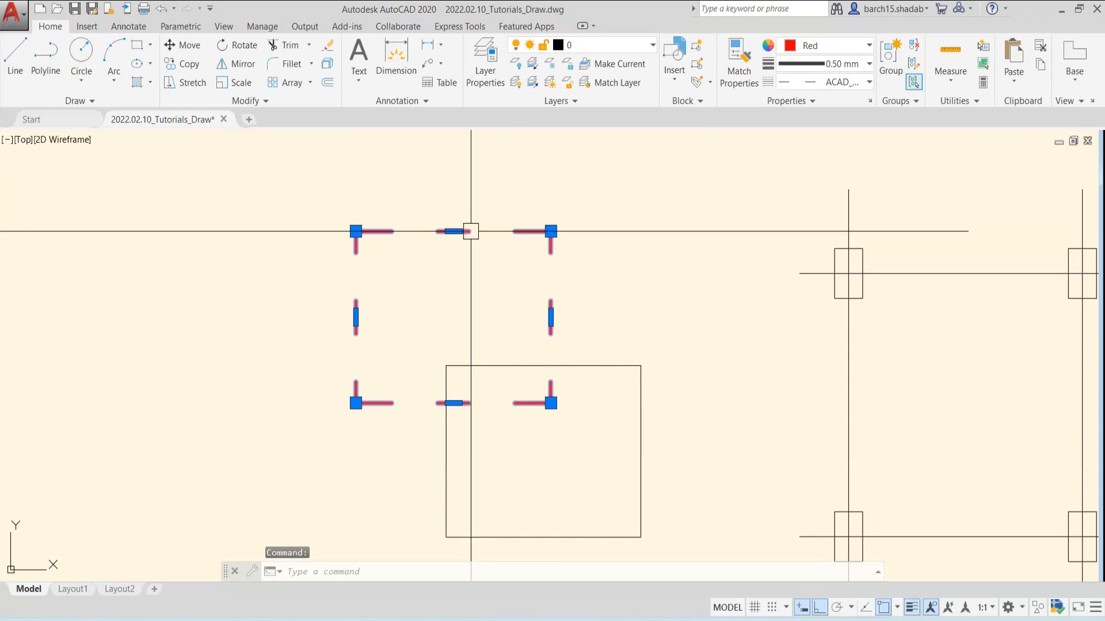
click(813, 103)
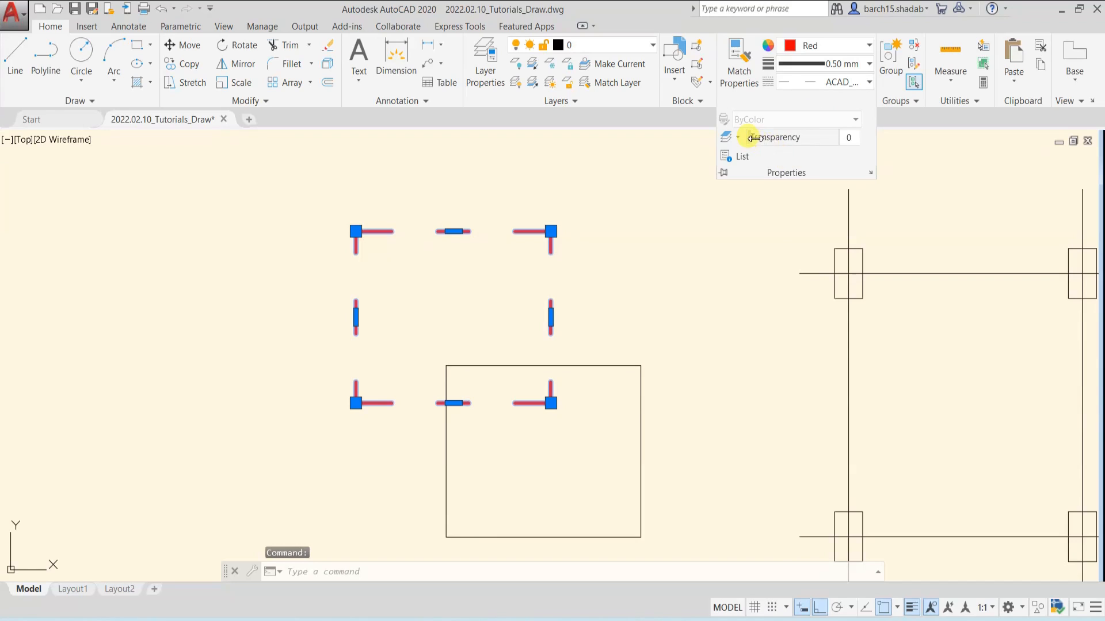
drag(794, 137, 852, 141)
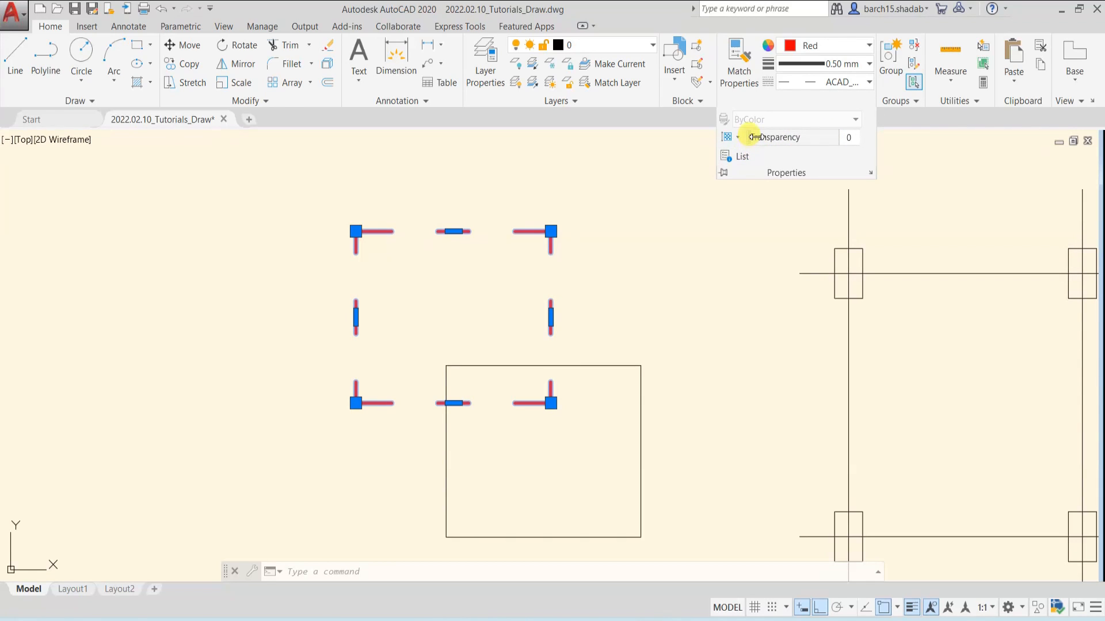
click(678, 258)
key(Escape)
key(Escape)
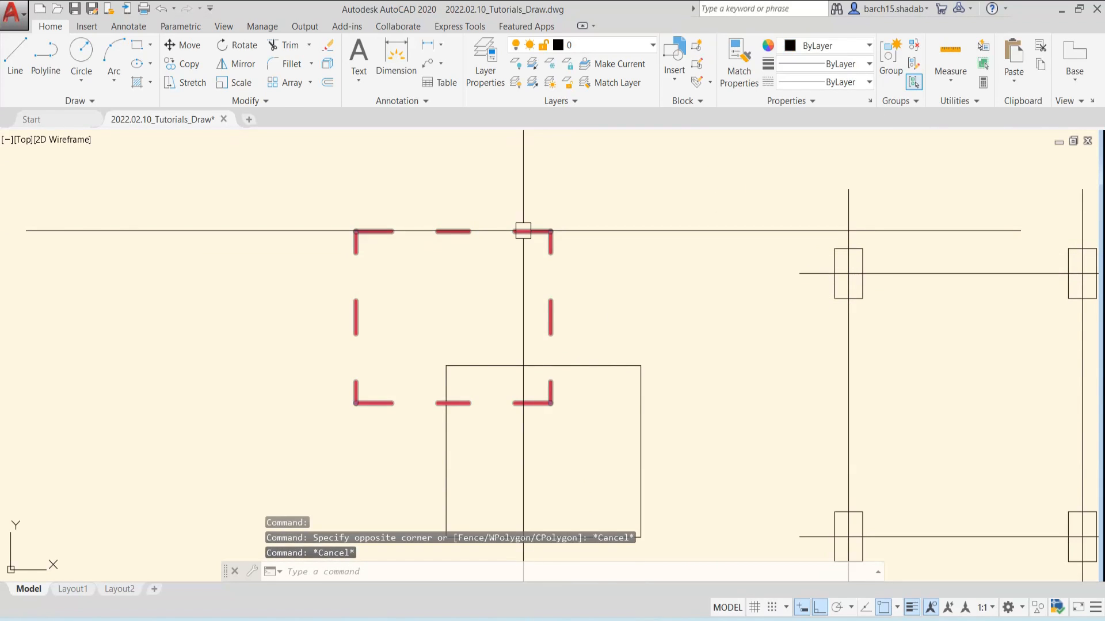
Select the two vertical and two horizontal grid lines running through the four small column rectangles
scroll(523, 231, down, 3)
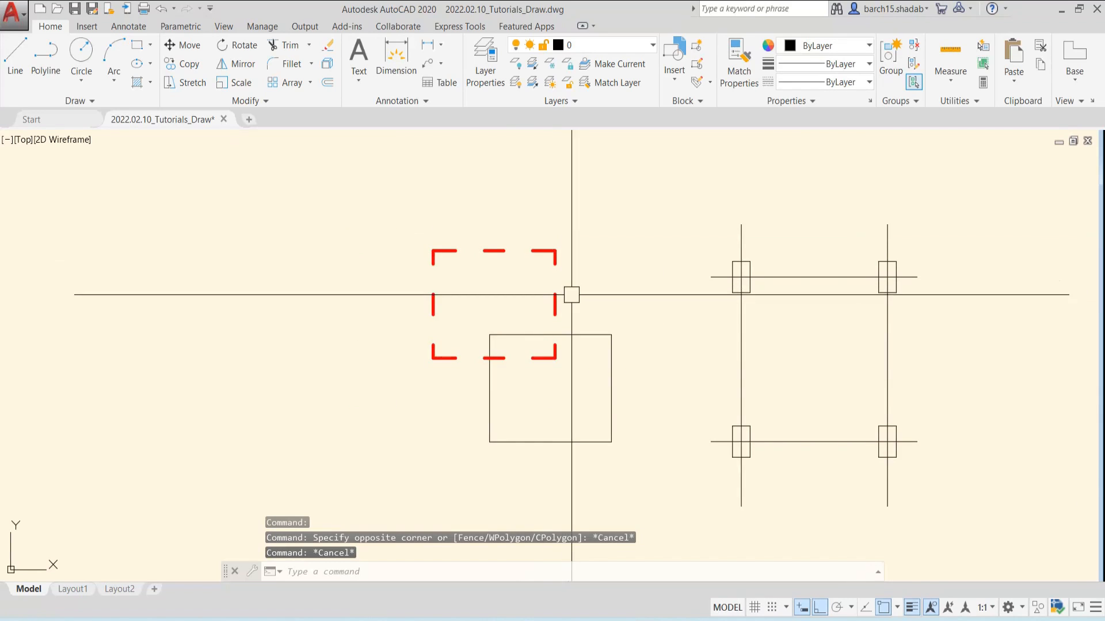
middle_drag(545, 296, 397, 310)
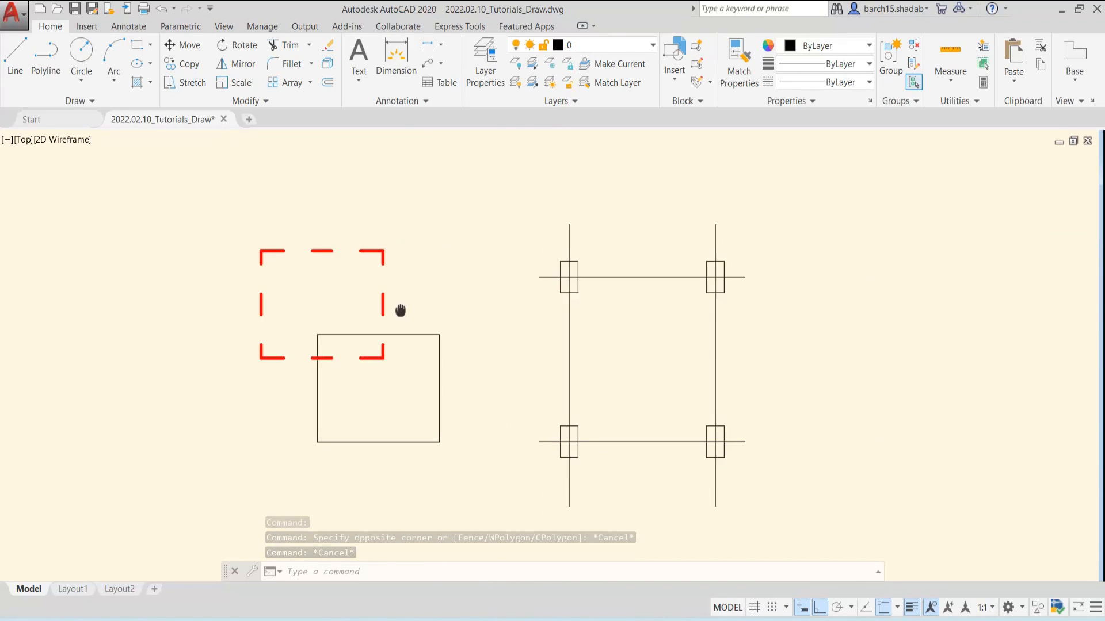
scroll(552, 355, up, 2)
scroll(616, 271, down, 2)
middle_drag(634, 253, 548, 252)
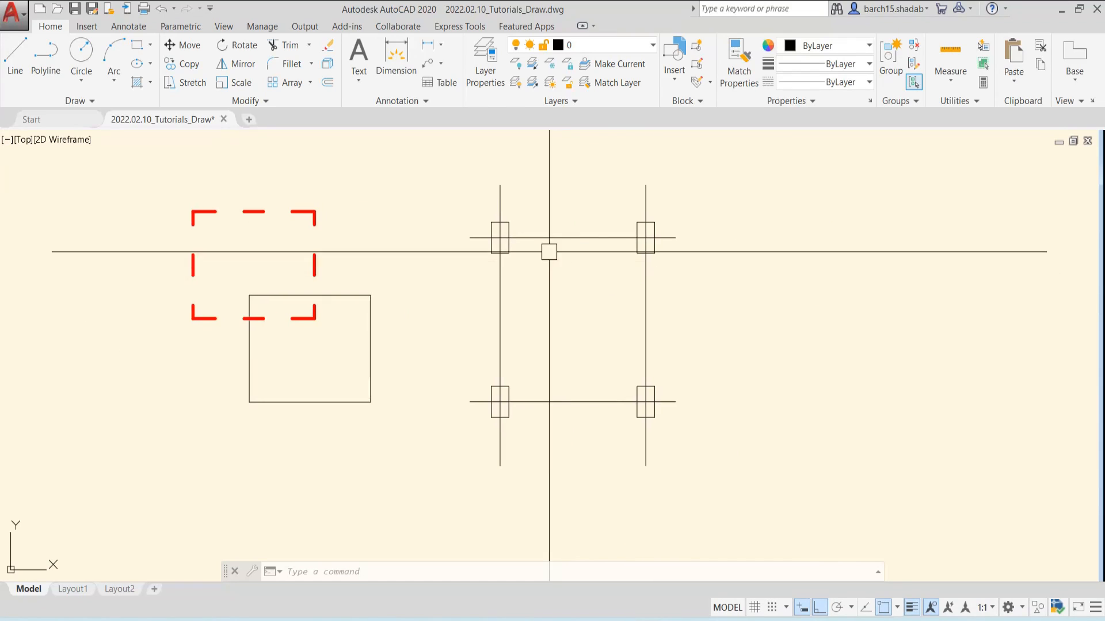
middle_drag(506, 217, 504, 240)
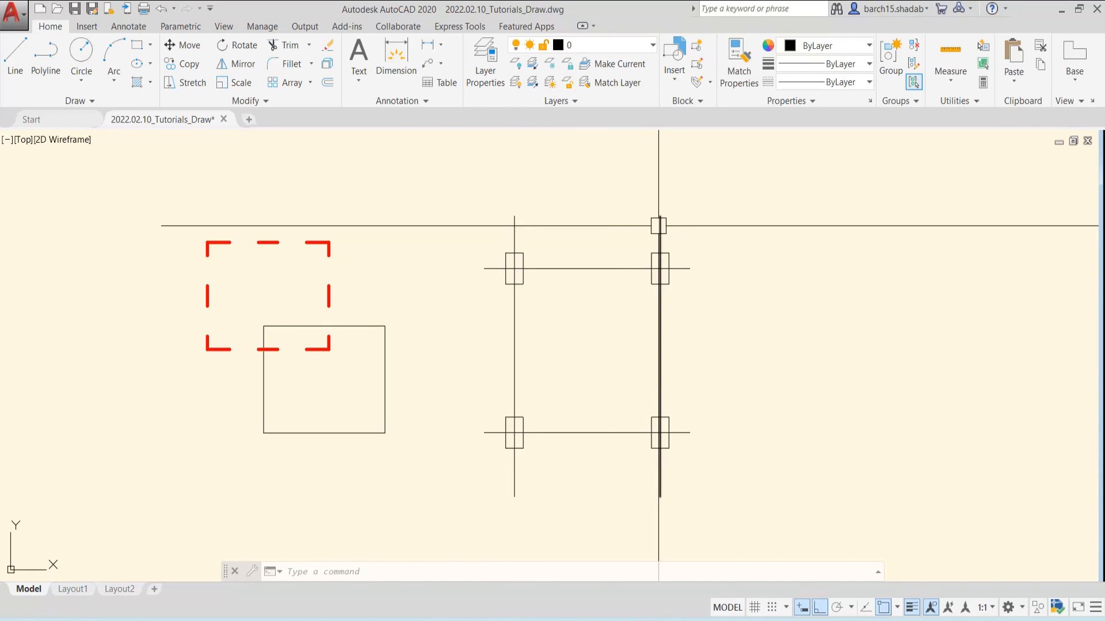
click(514, 230)
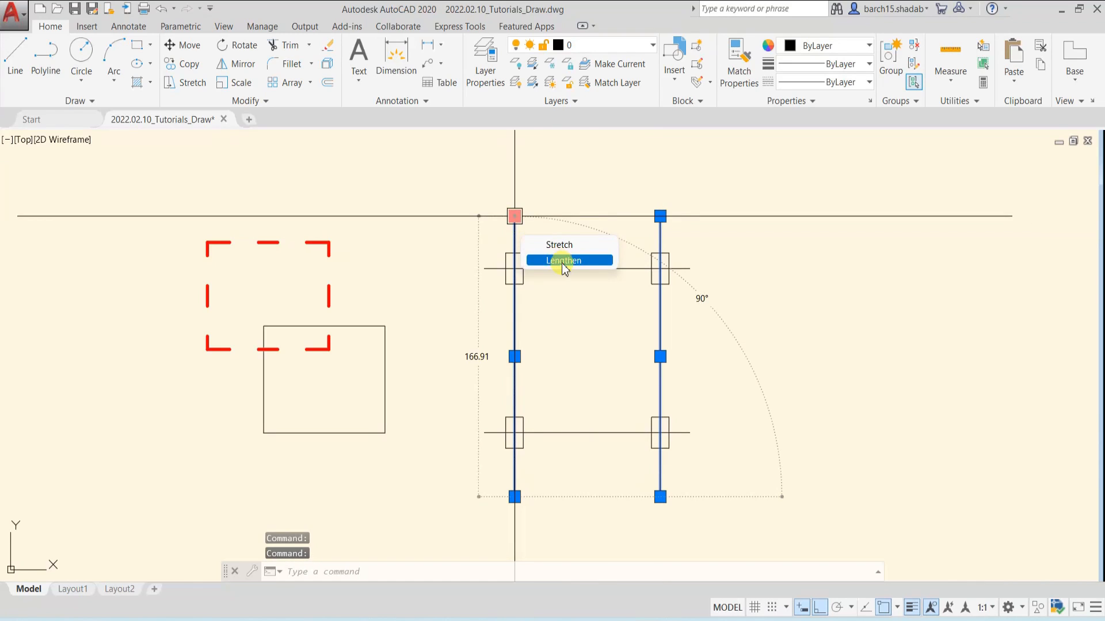
click(620, 268)
click(615, 425)
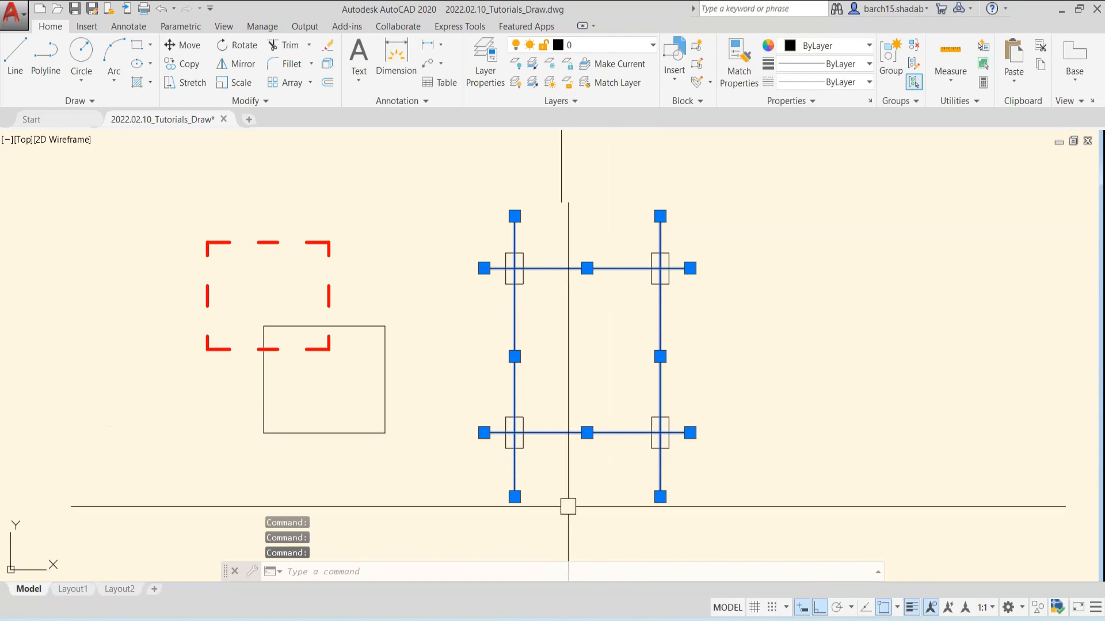
Load the ACAD_ISO10W100 (ISO dash dot) linetype from acadiso.lin into the drawing
click(835, 82)
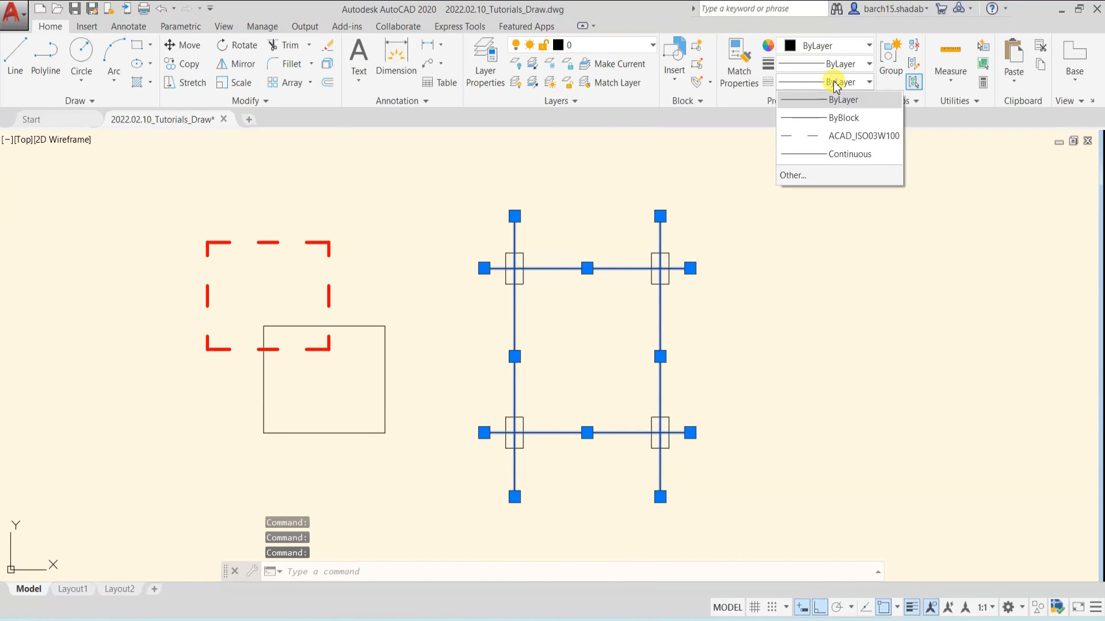
click(797, 176)
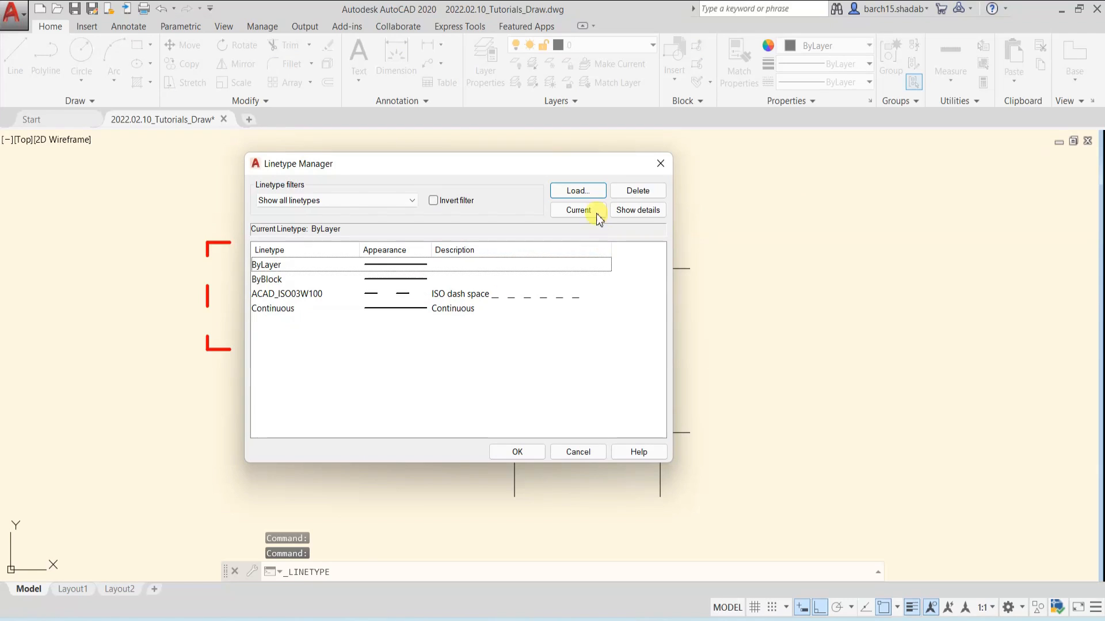
click(578, 191)
click(662, 360)
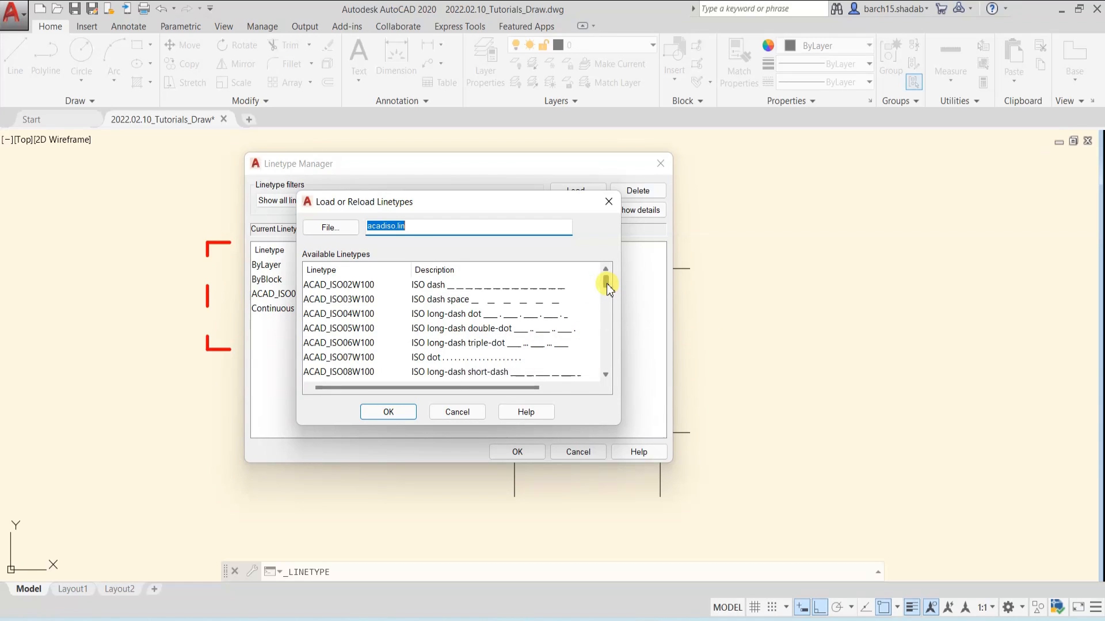
scroll(607, 291, down, 2)
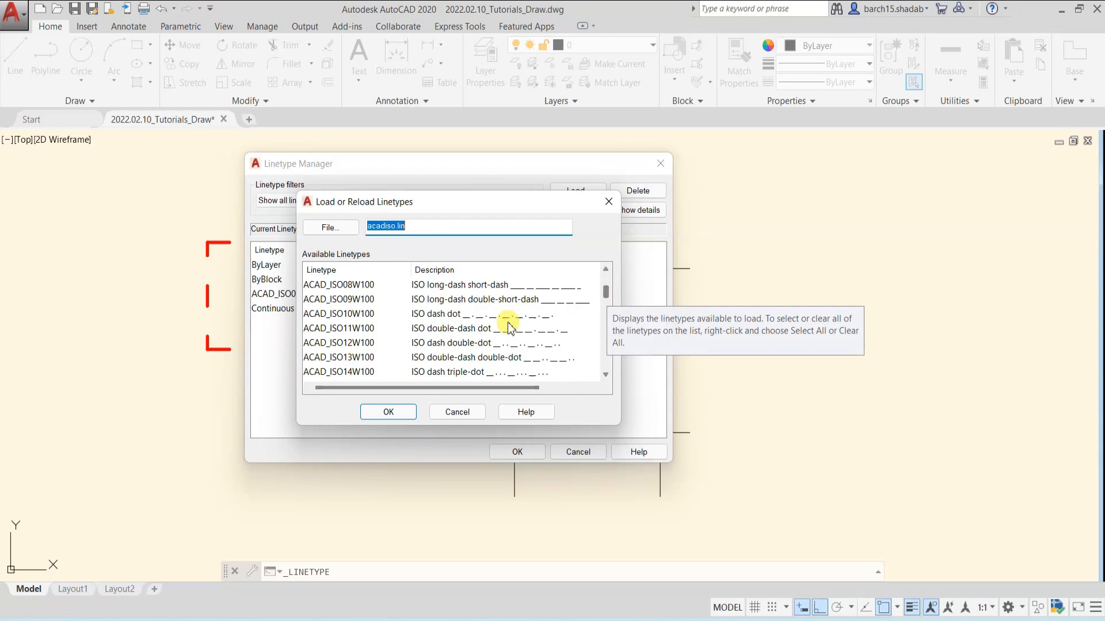
click(443, 316)
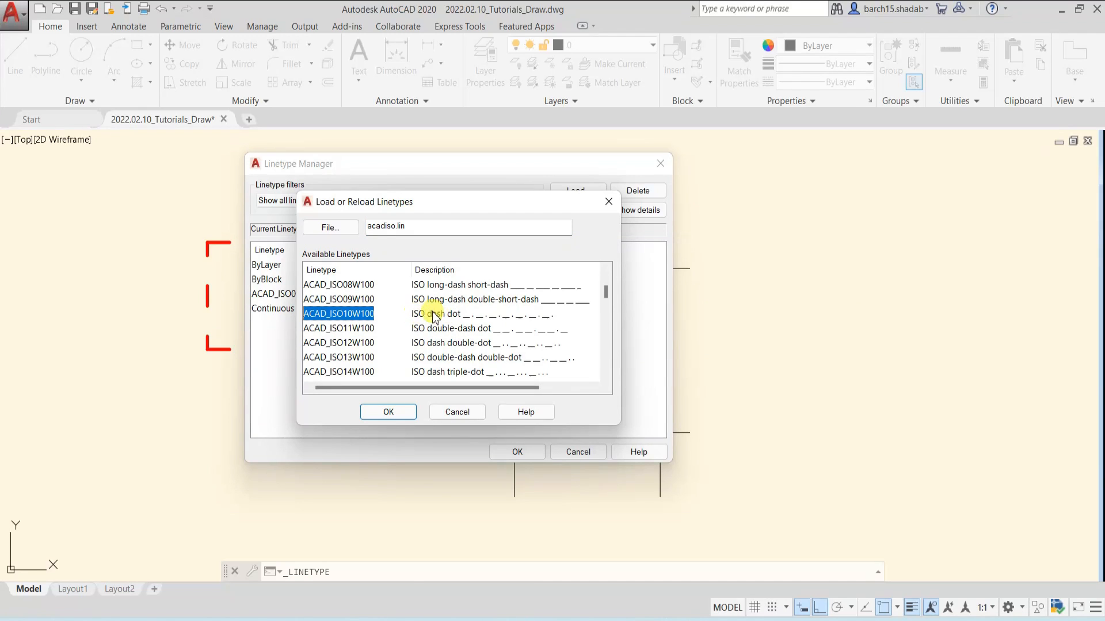
click(402, 413)
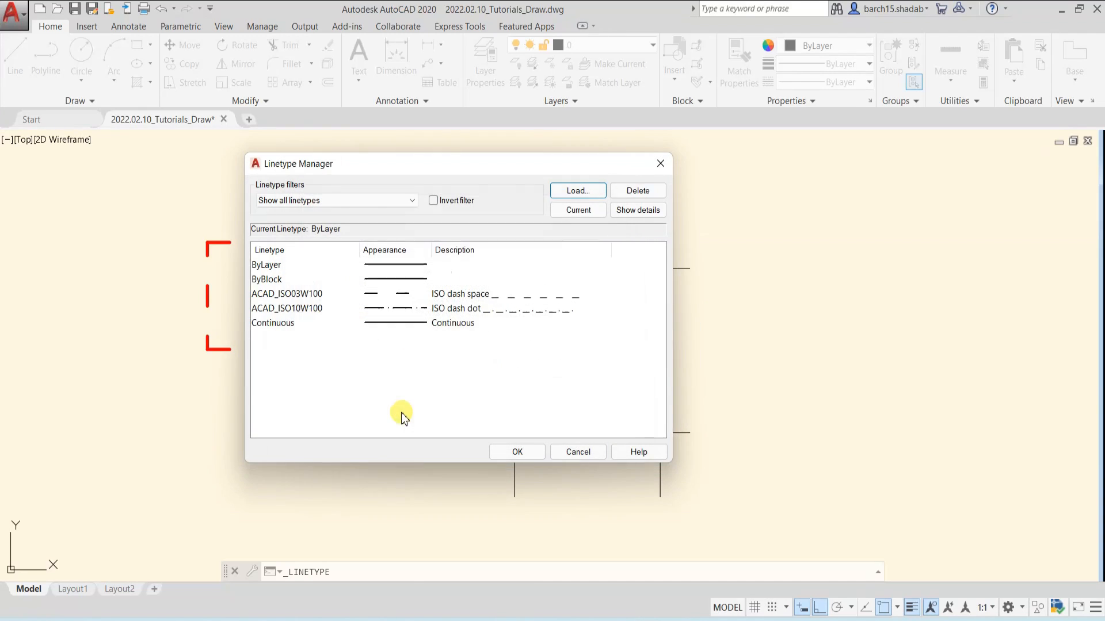
click(467, 309)
click(526, 450)
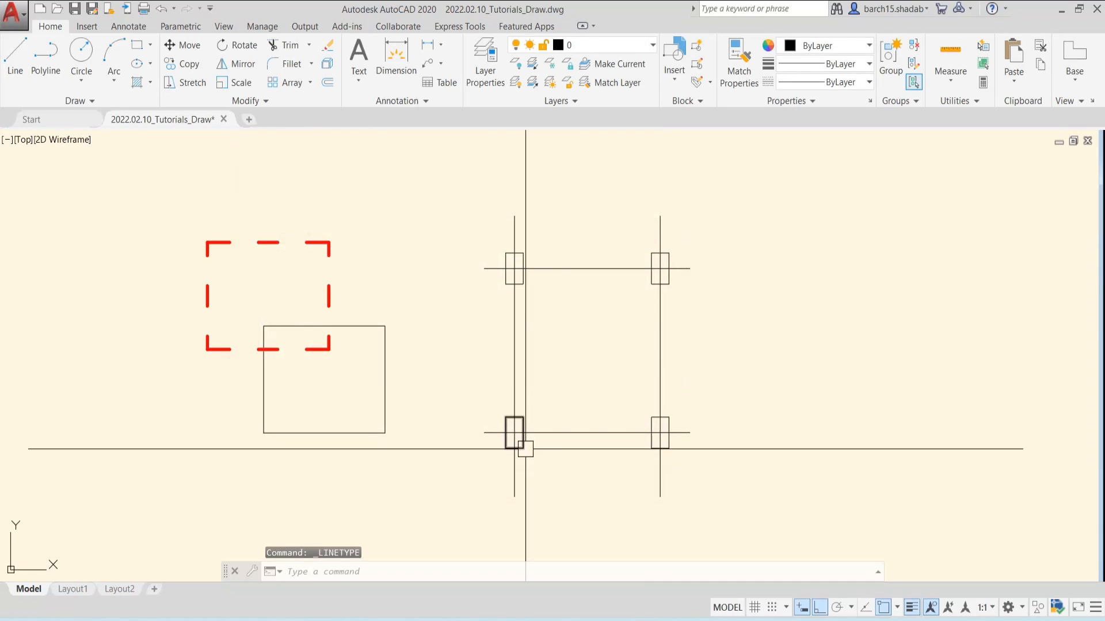
Apply the ACAD_ISO10W100 linetype to the four grid lines through the column rectangles
click(700, 204)
click(477, 233)
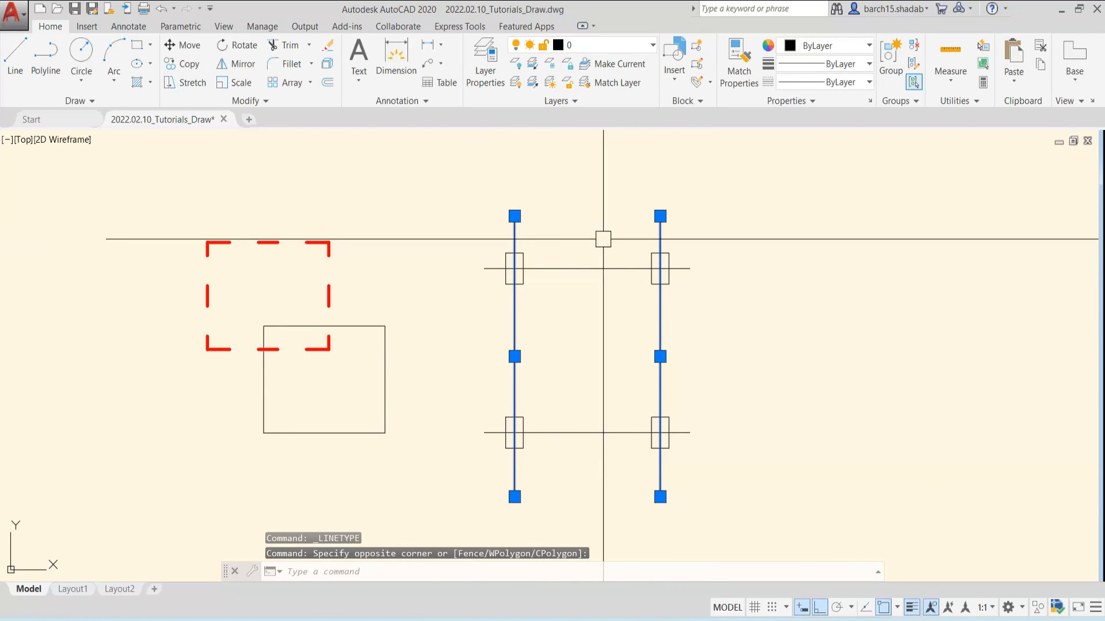
click(602, 239)
click(597, 443)
click(852, 82)
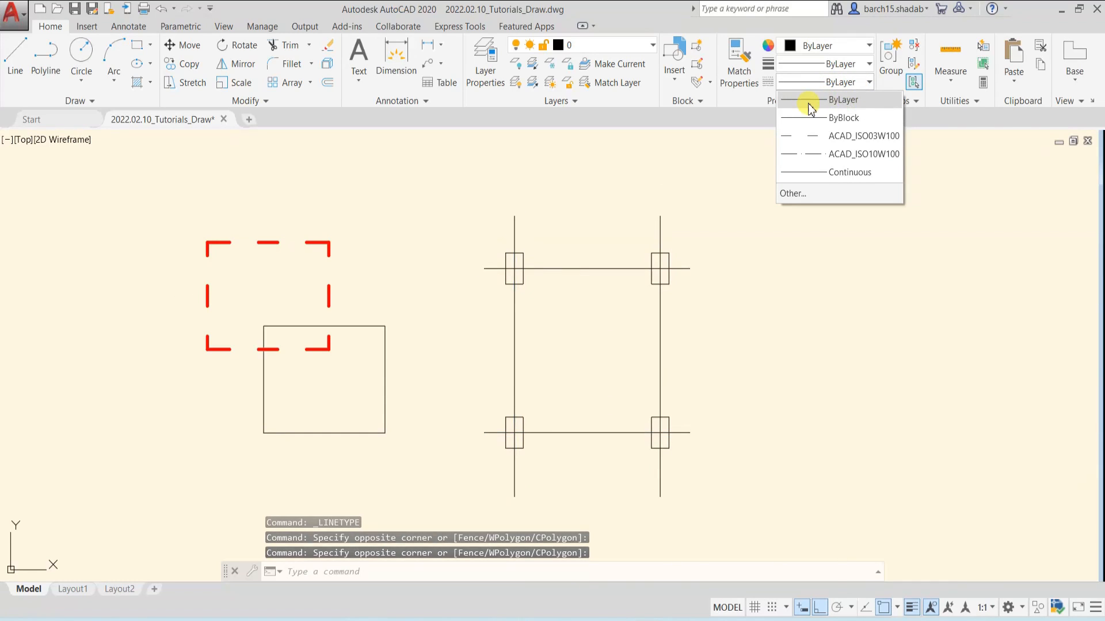
click(841, 156)
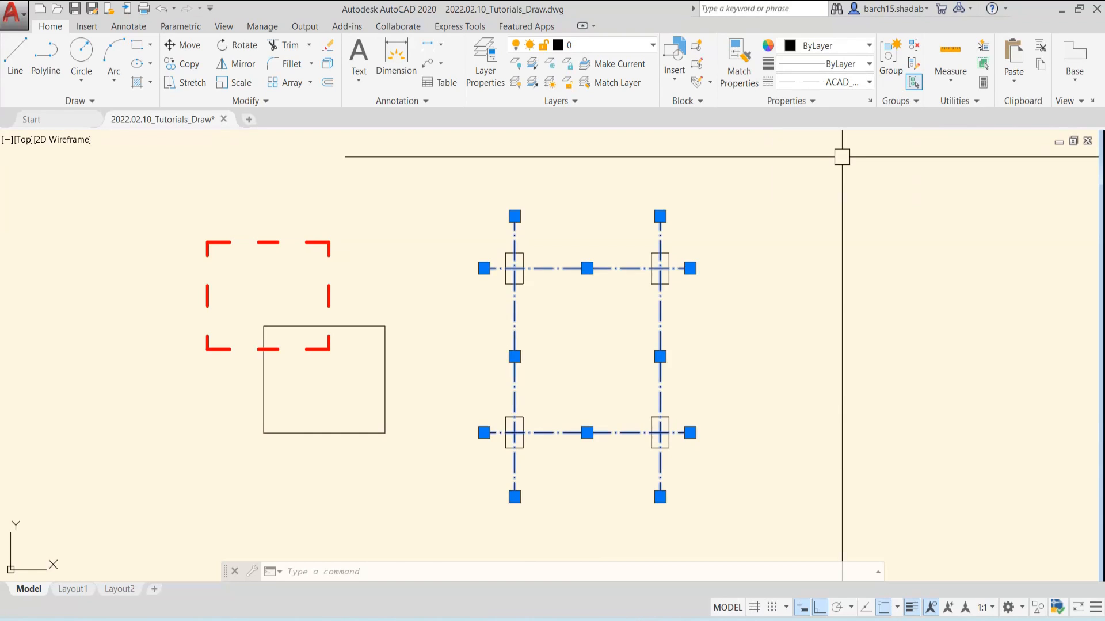
scroll(530, 278, up, 4)
key(Escape)
Change the color of the four dash-dot grid lines to light gray
middle_drag(544, 166, 545, 262)
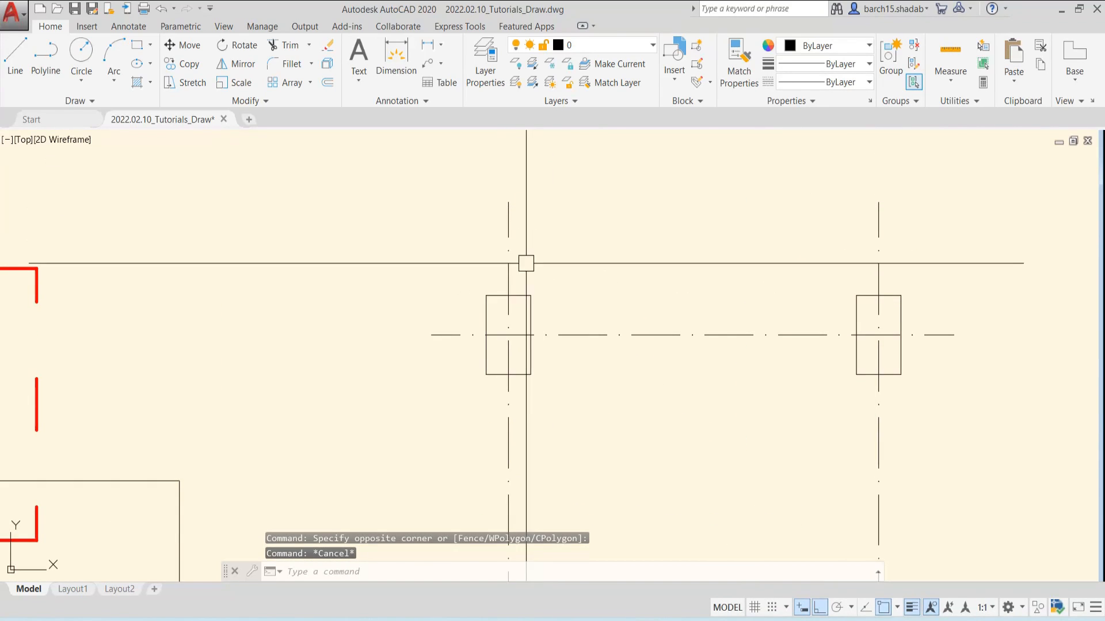
scroll(516, 351, down, 4)
middle_drag(604, 404, 582, 311)
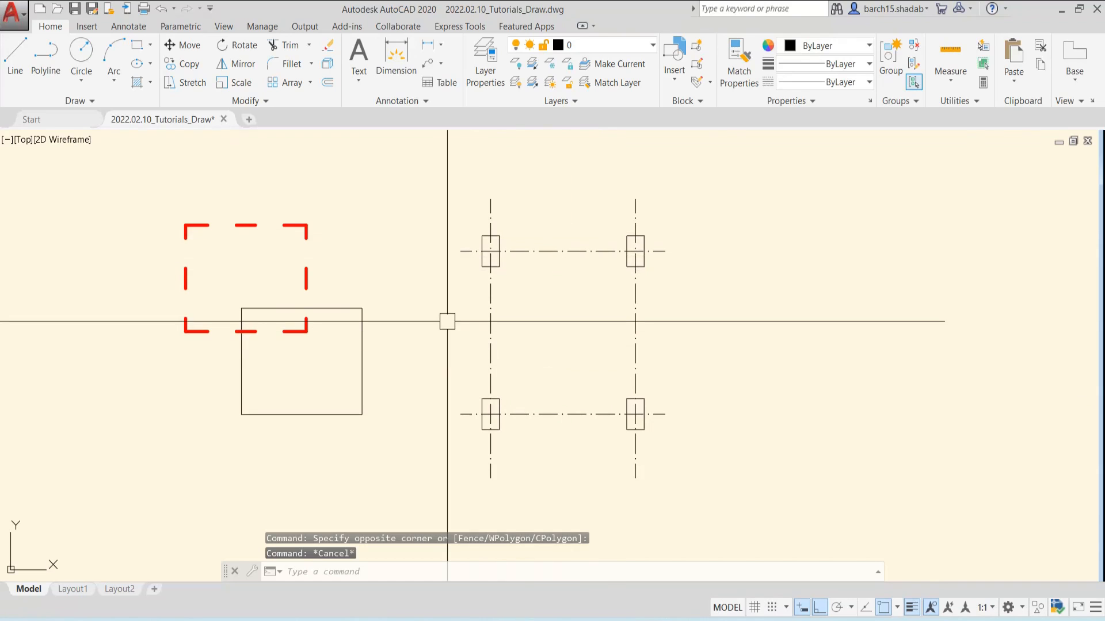
scroll(486, 282, up, 2)
scroll(519, 234, down, 2)
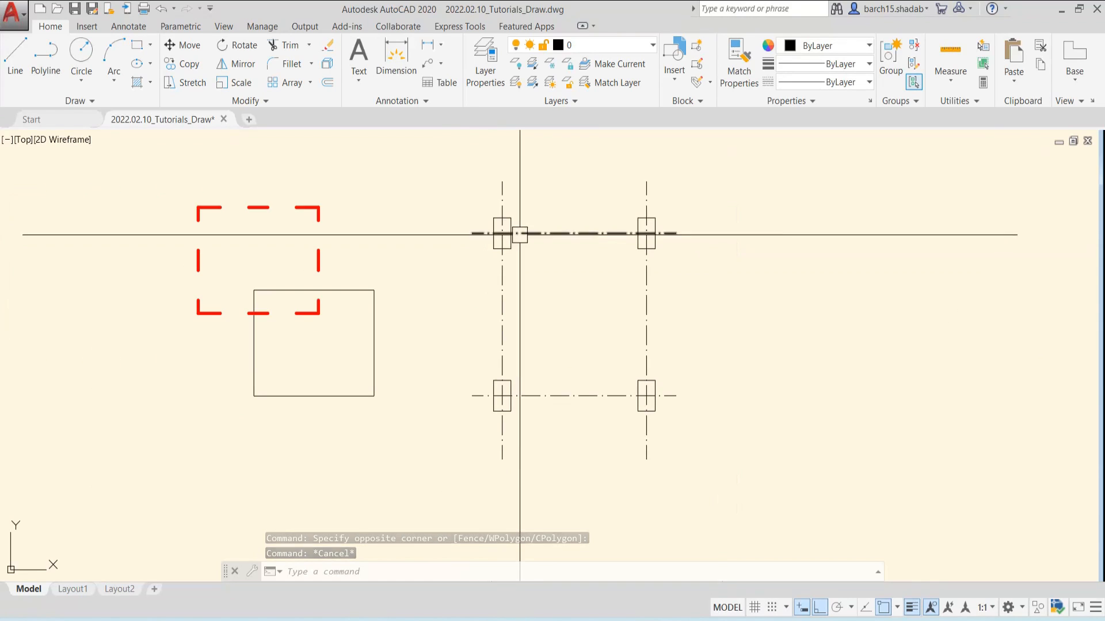
click(646, 191)
click(501, 181)
click(574, 204)
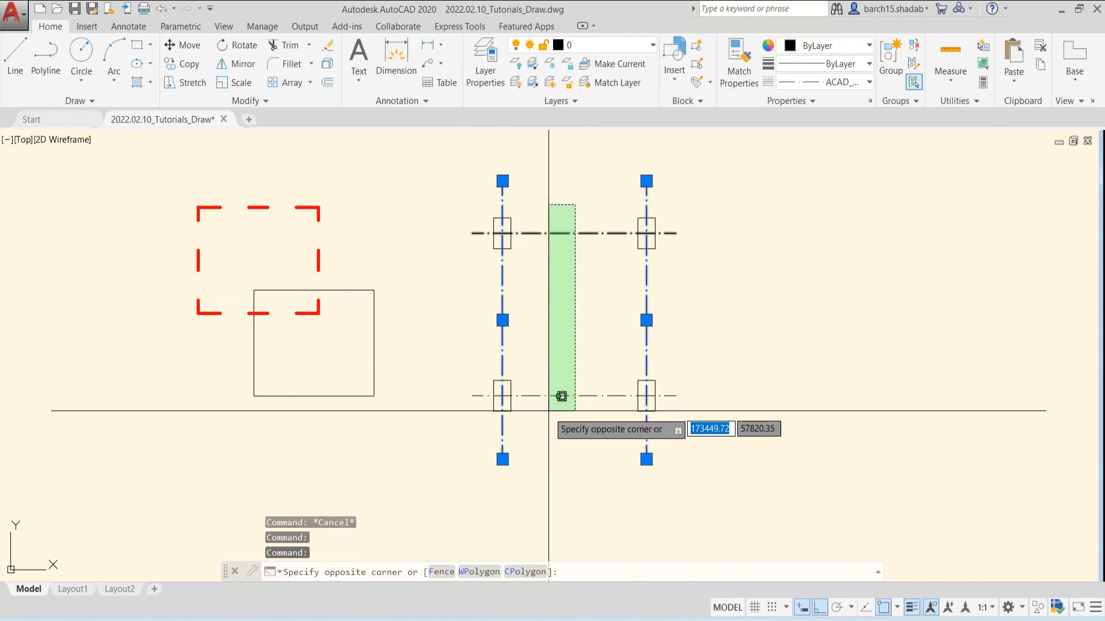
click(562, 398)
click(829, 46)
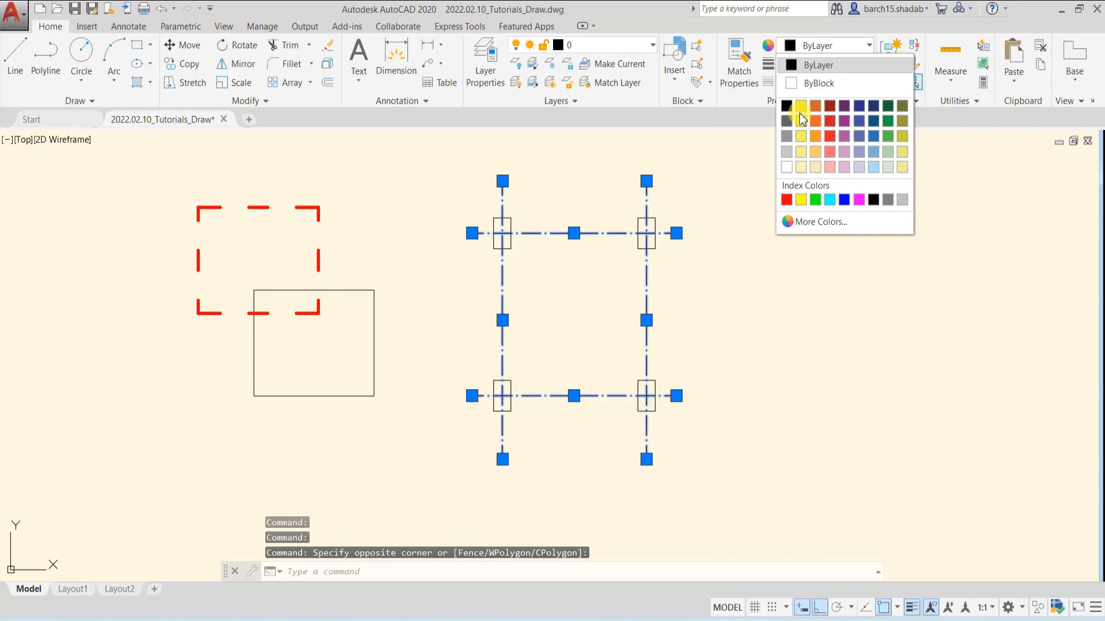
click(787, 152)
key(Escape)
Set the color of the four small column rectangles to black (0,0,0)
middle_drag(615, 319, 597, 338)
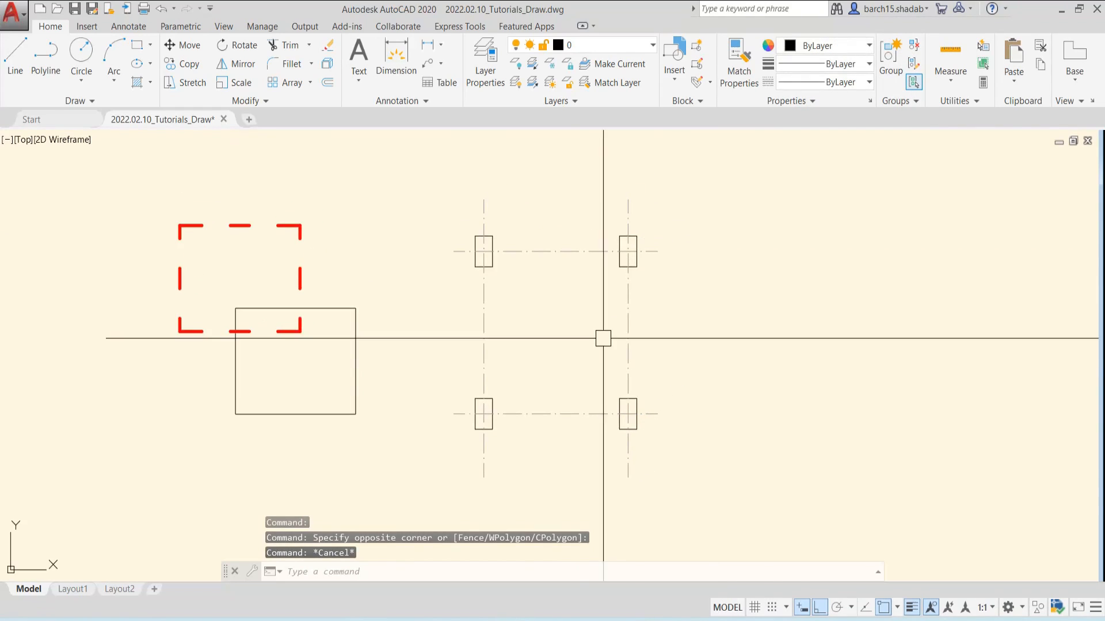
scroll(529, 318, up, 2)
middle_drag(522, 318, 560, 297)
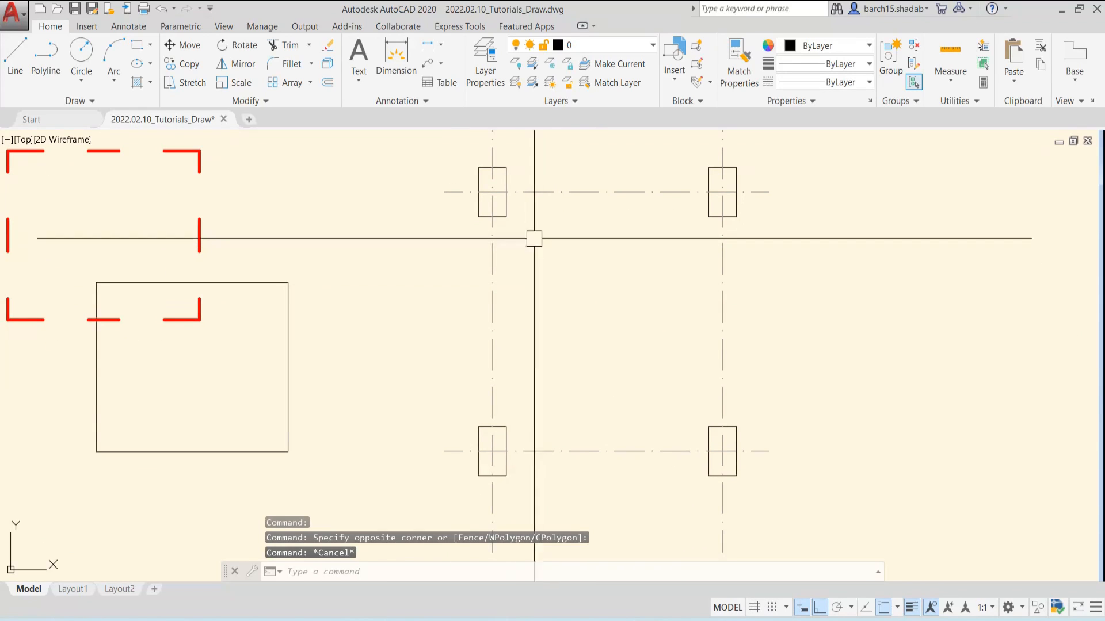
click(506, 212)
click(727, 216)
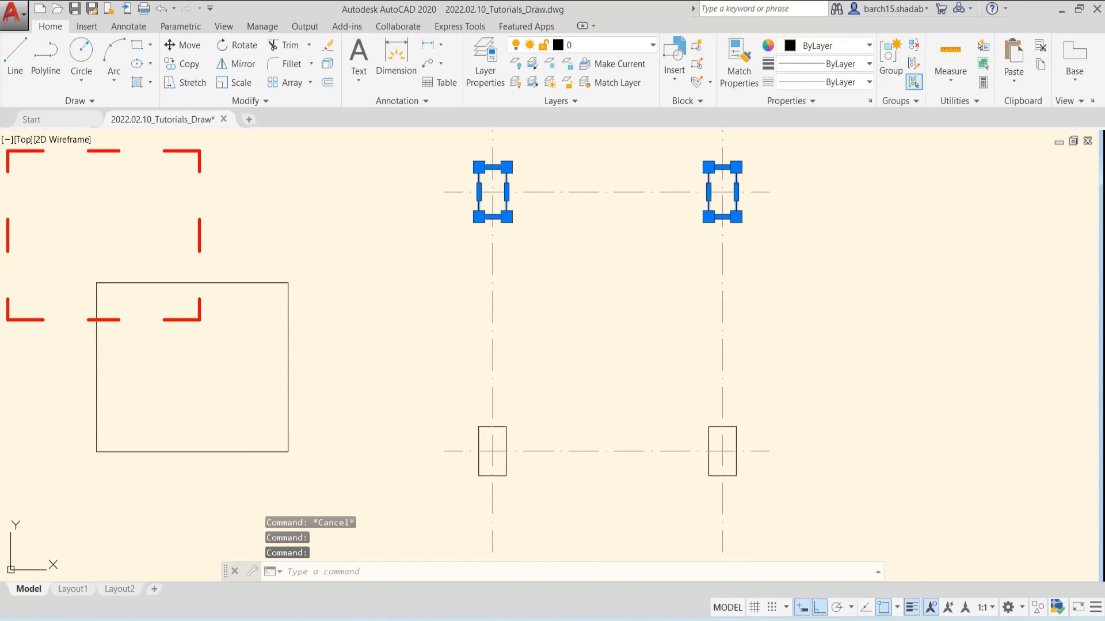
click(736, 446)
click(506, 438)
scroll(570, 357, down, 2)
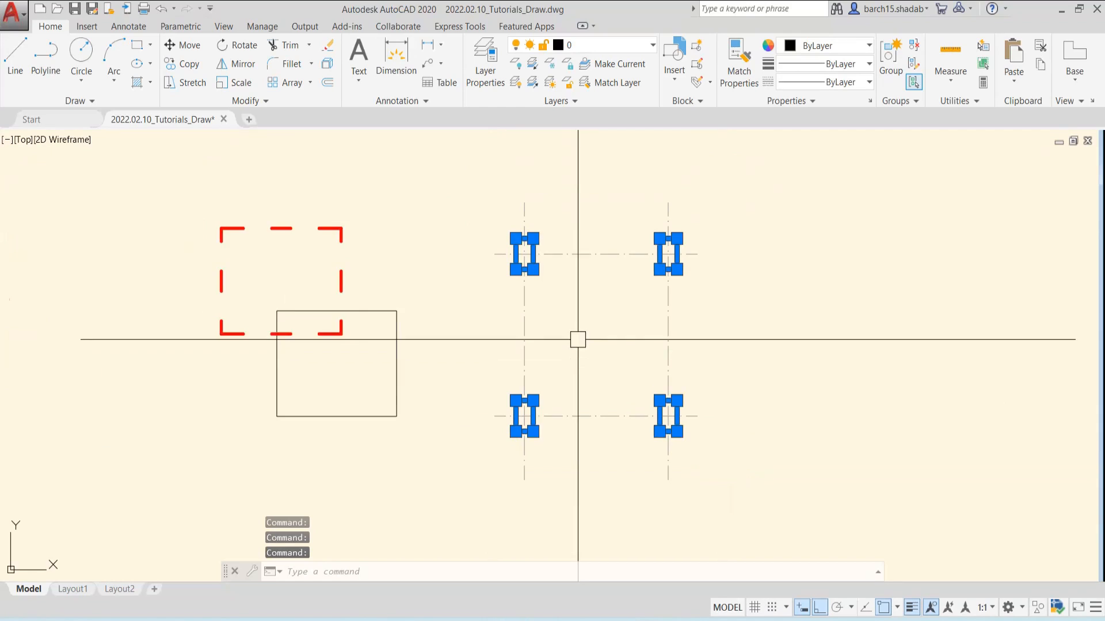
middle_drag(577, 340, 589, 345)
click(834, 51)
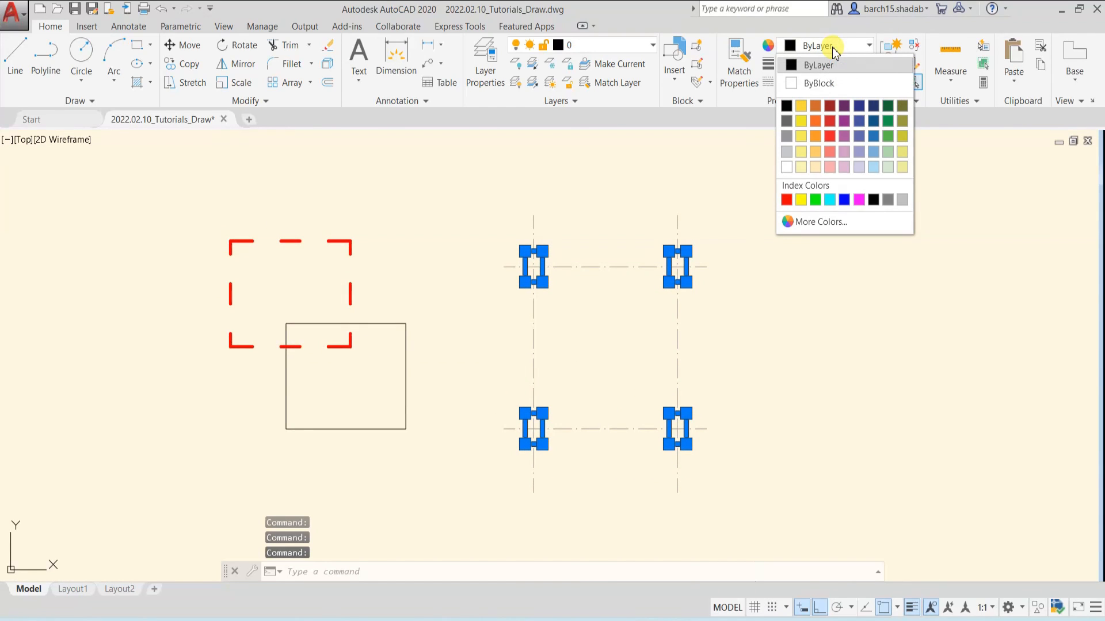
click(786, 106)
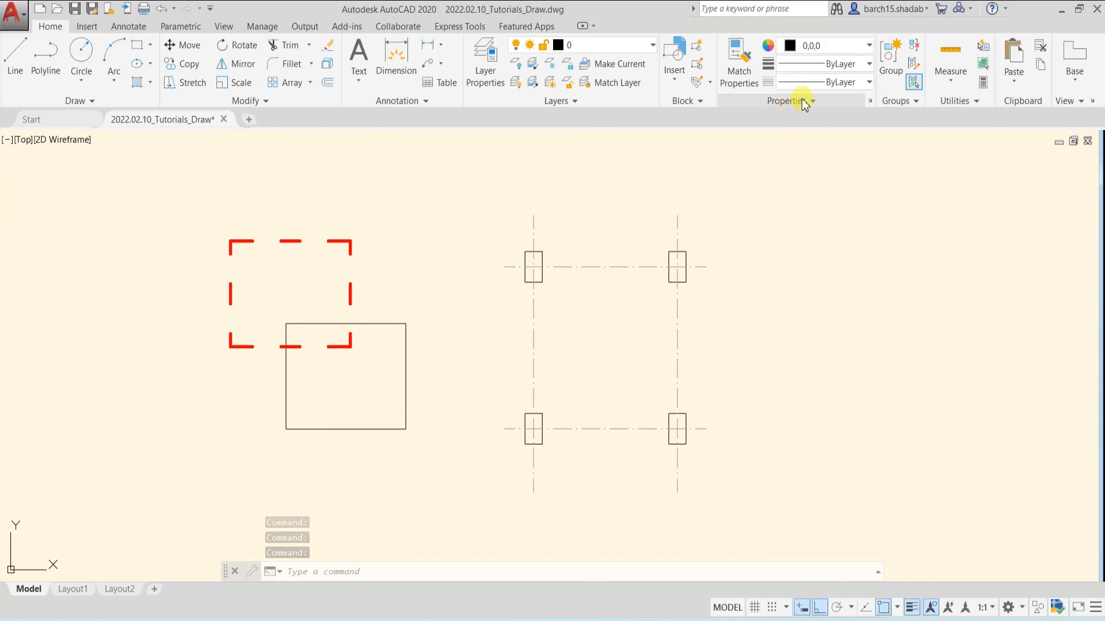
Set the lineweight of the four column rectangles to 0.30 mm and clear the selection
click(831, 64)
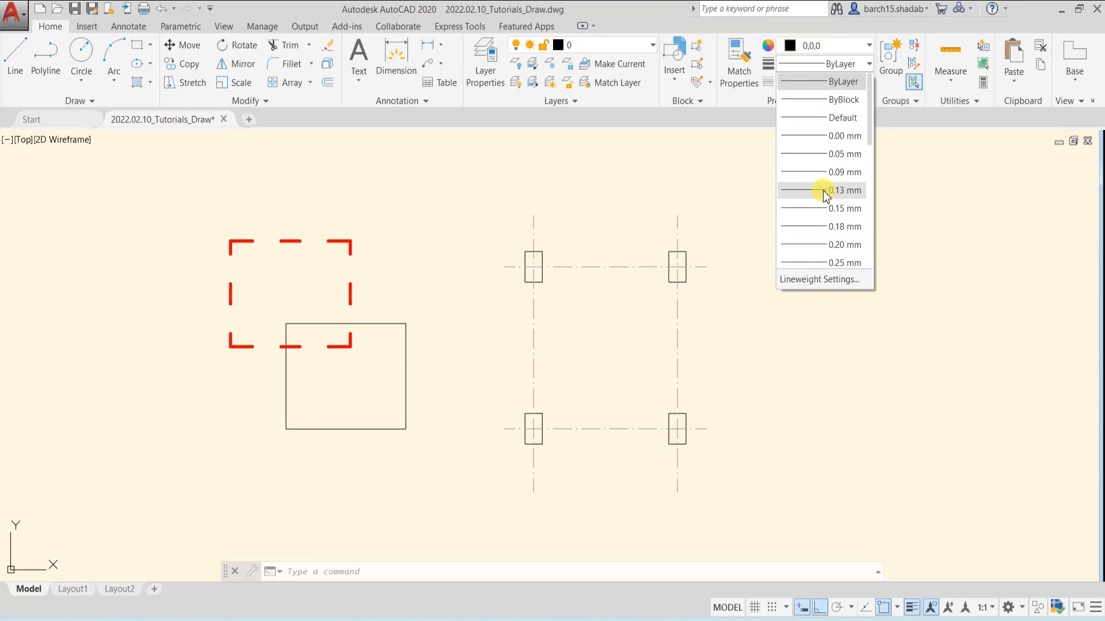
click(824, 227)
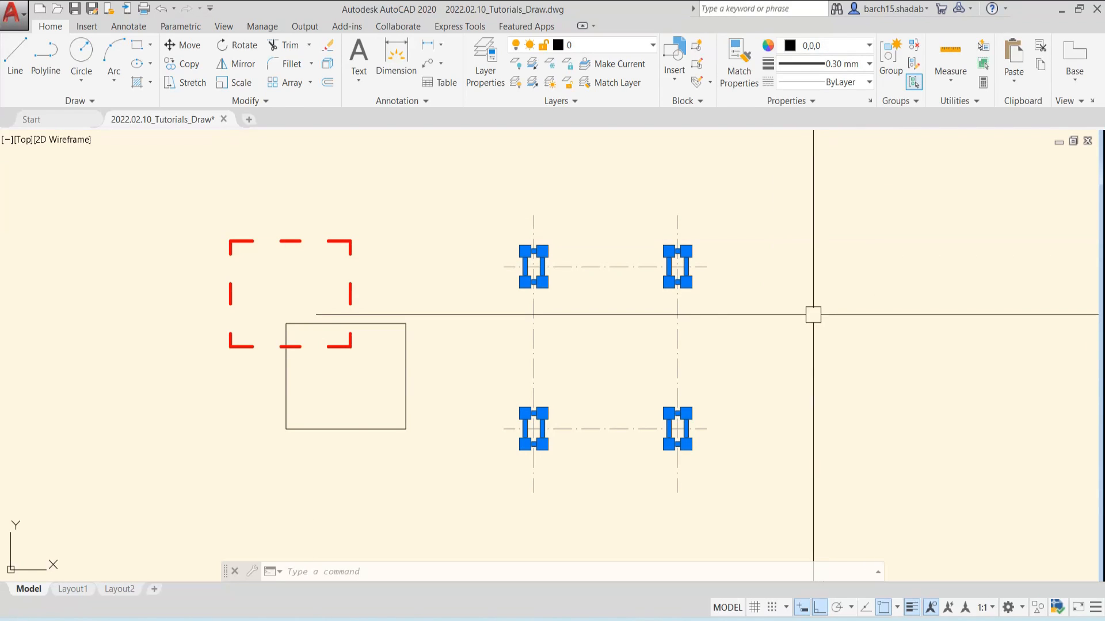
key(Escape)
key(Escape)
key(Escape)
scroll(601, 348, down, 2)
scroll(600, 344, up, 4)
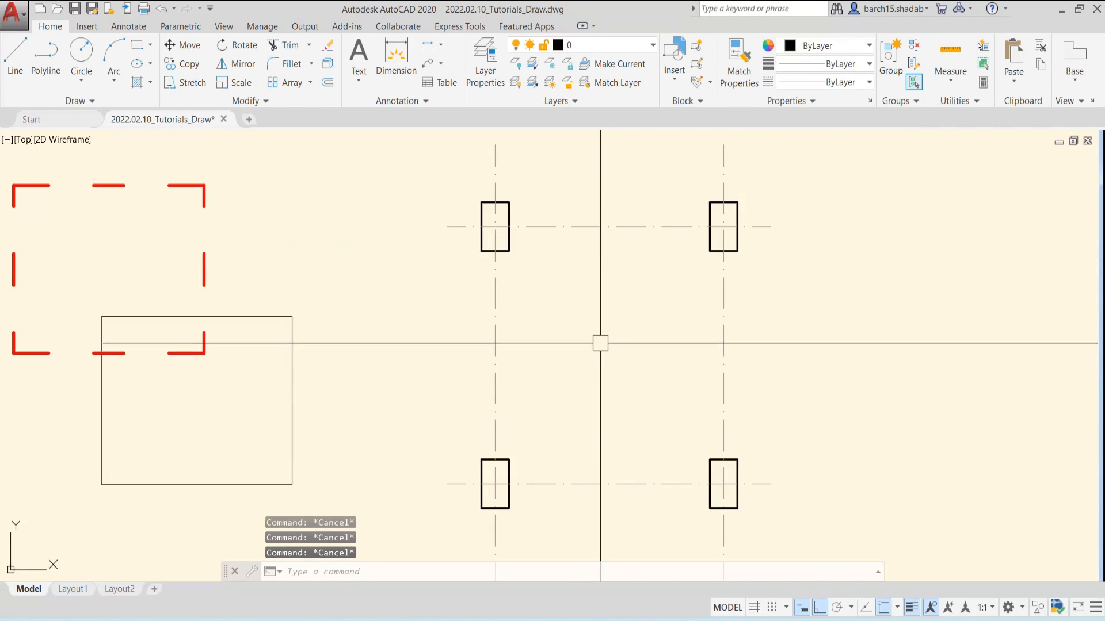
scroll(599, 327, down, 2)
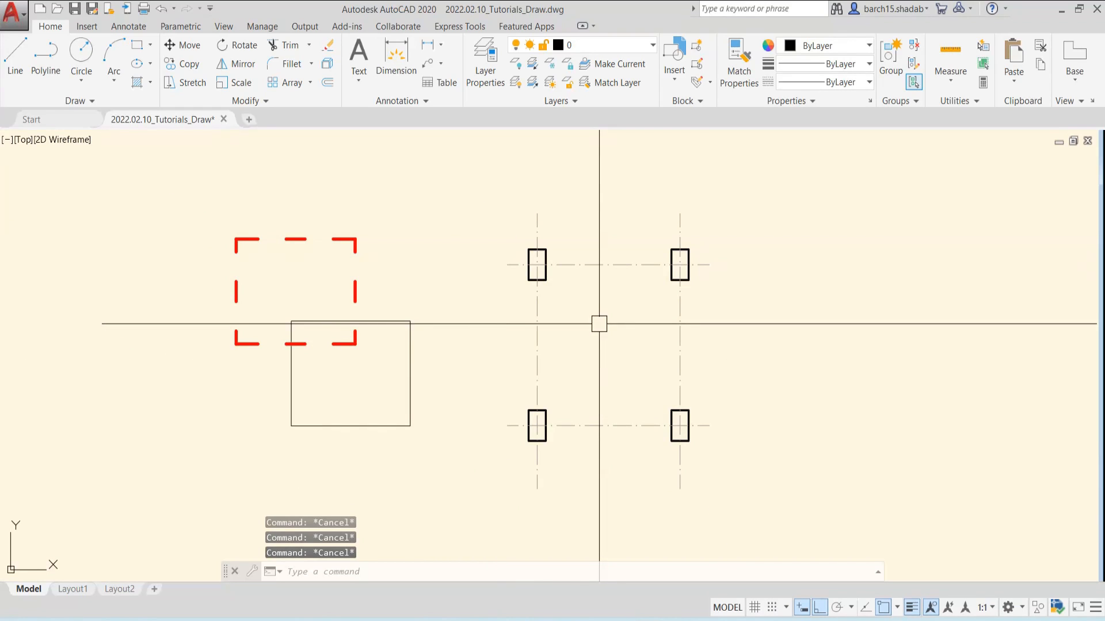
Match the properties of a column rectangle onto the large thin rectangle overlapping the red dashed one
scroll(535, 287, up, 2)
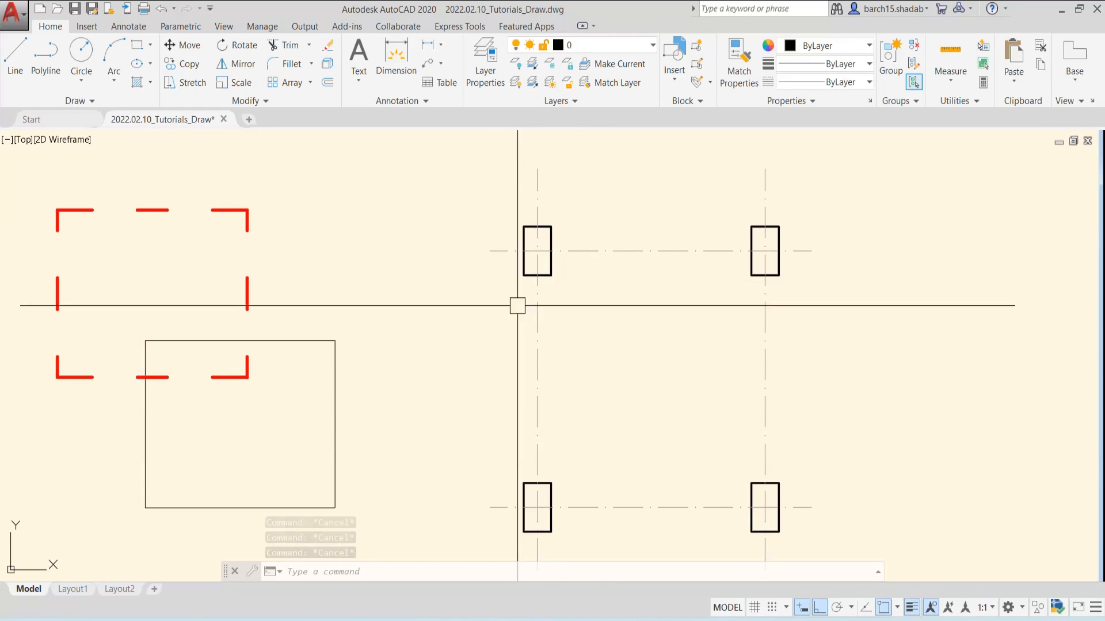
scroll(488, 328, down, 2)
middle_drag(488, 328, 552, 291)
scroll(572, 288, up, 2)
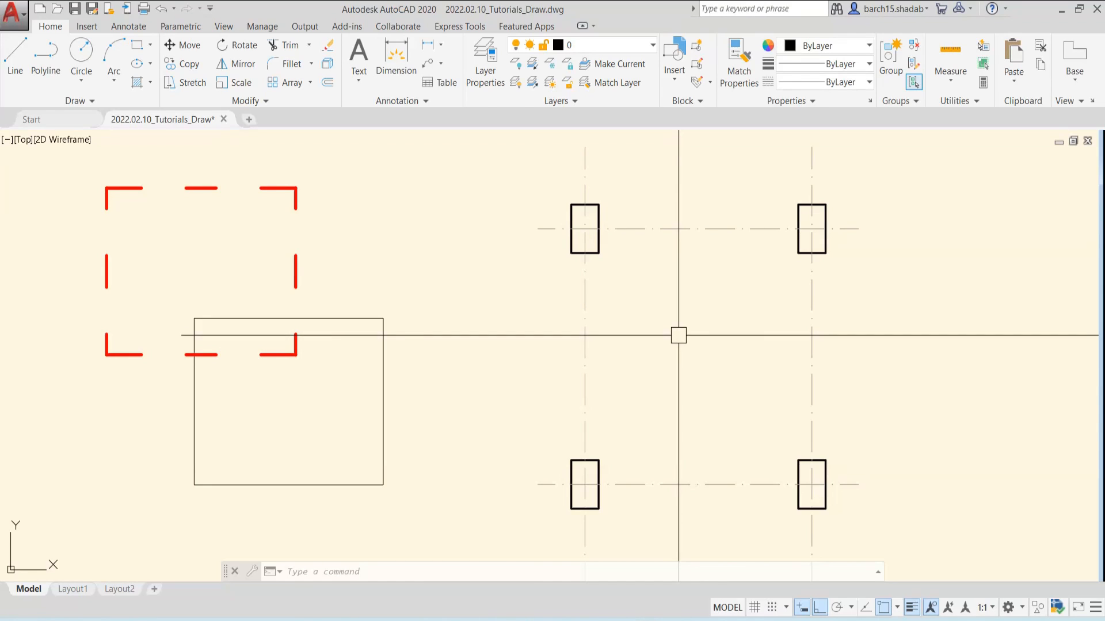
text(m)
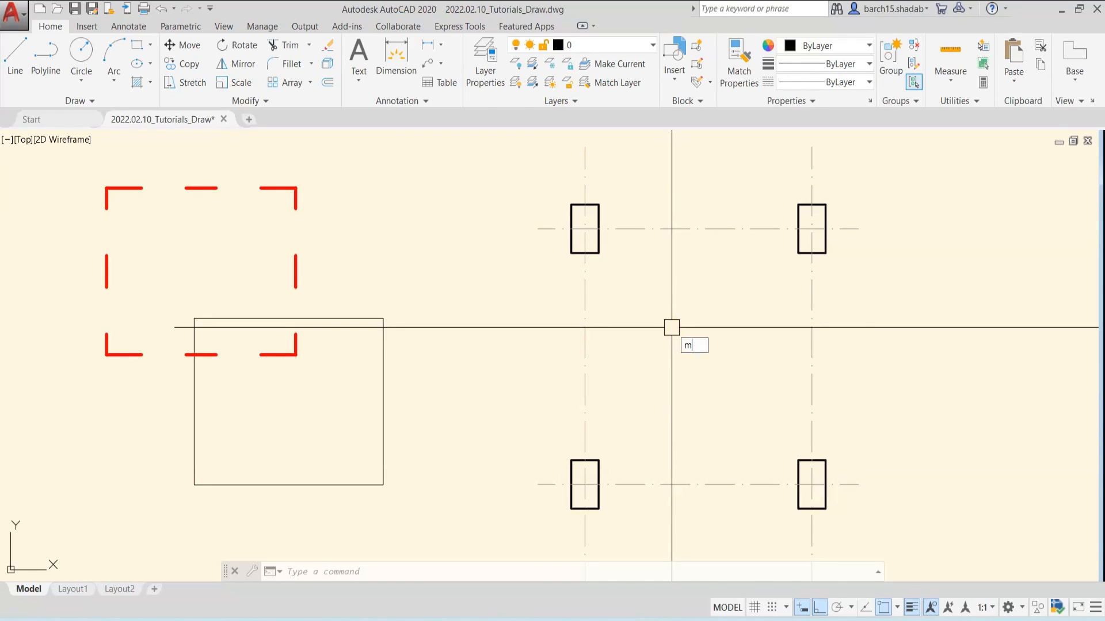
text(a)
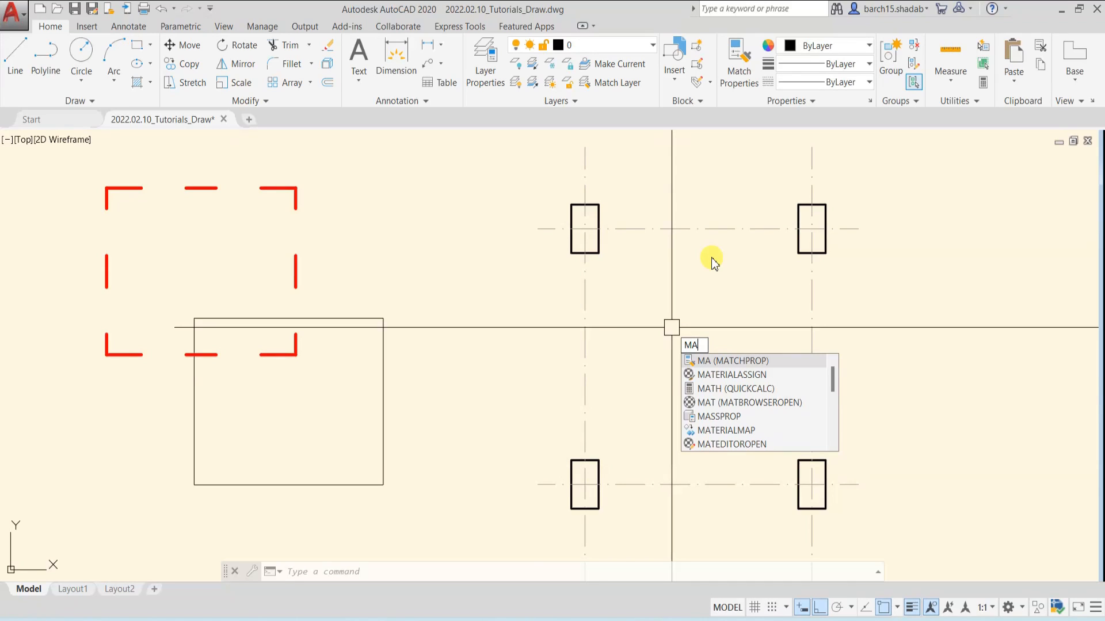
key(Return)
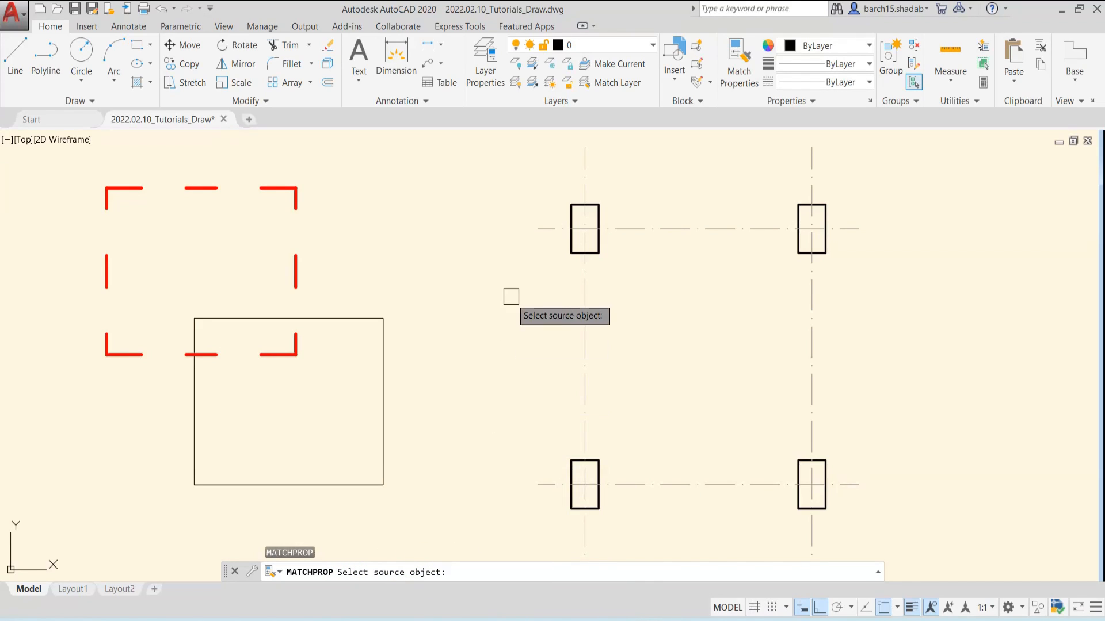
middle_drag(510, 296, 584, 294)
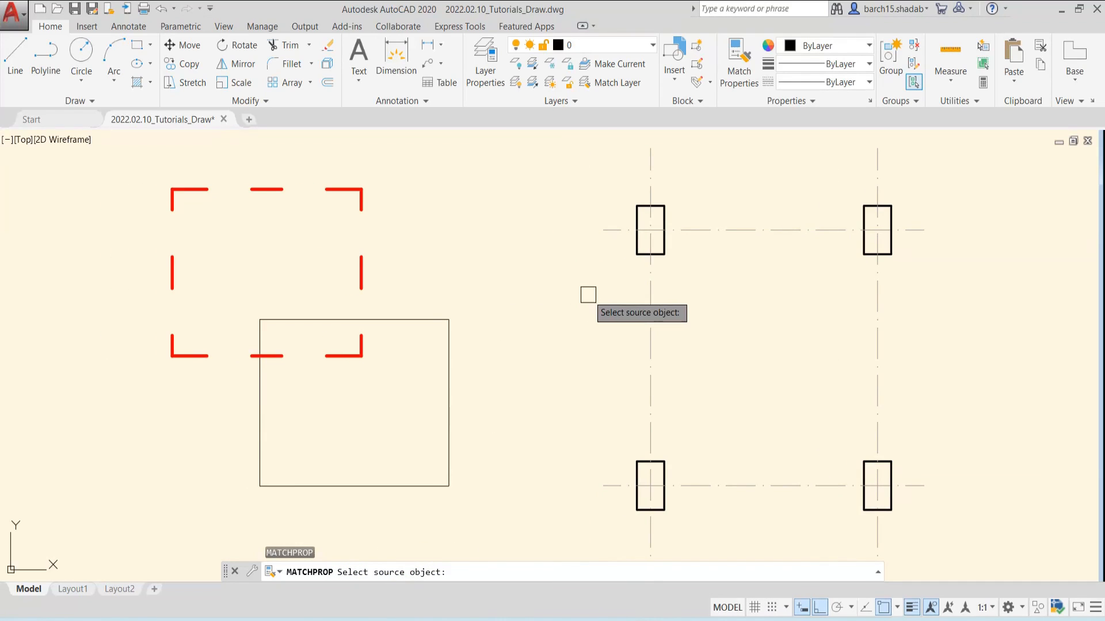
click(637, 255)
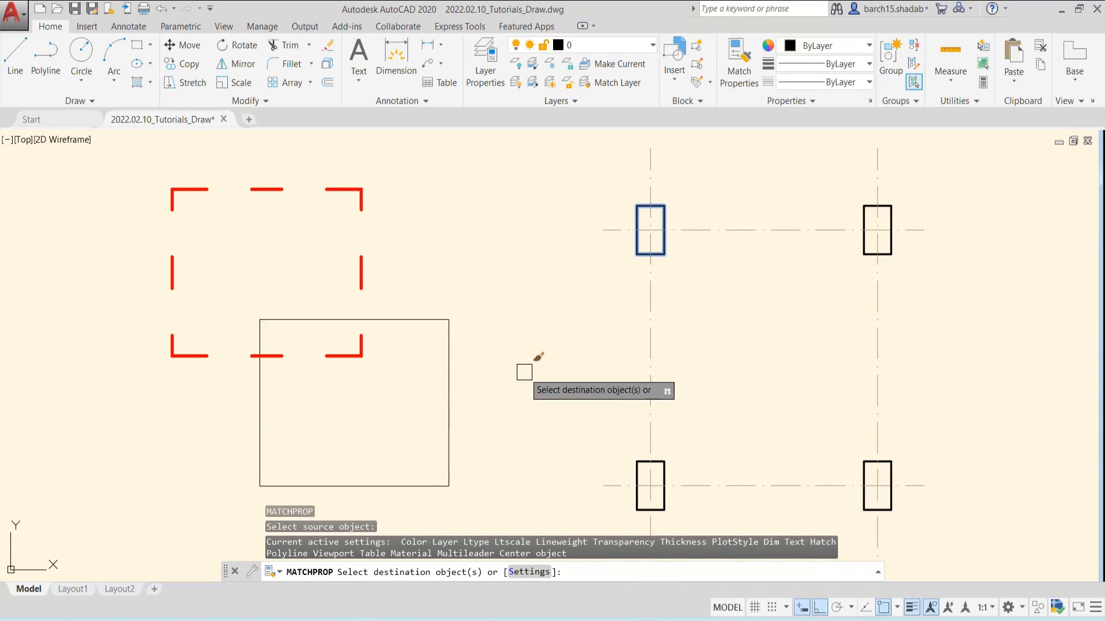
click(448, 374)
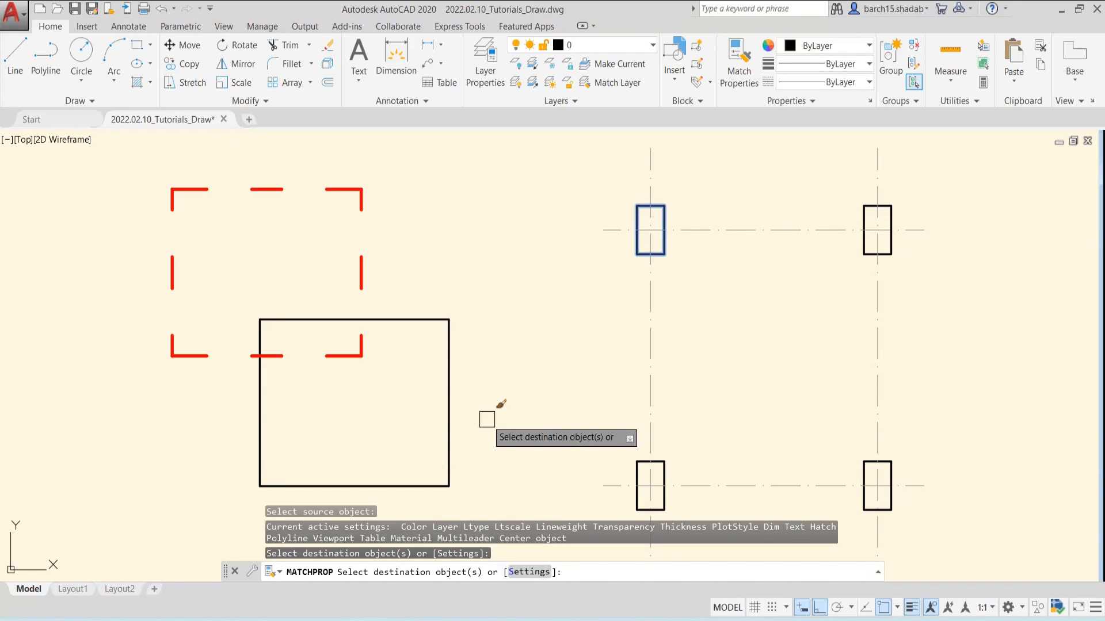
key(Escape)
key(Escape)
key(Escape)
Match the properties of the red dashed rectangle onto the large rectangle overlapping it
middle_drag(497, 363, 530, 363)
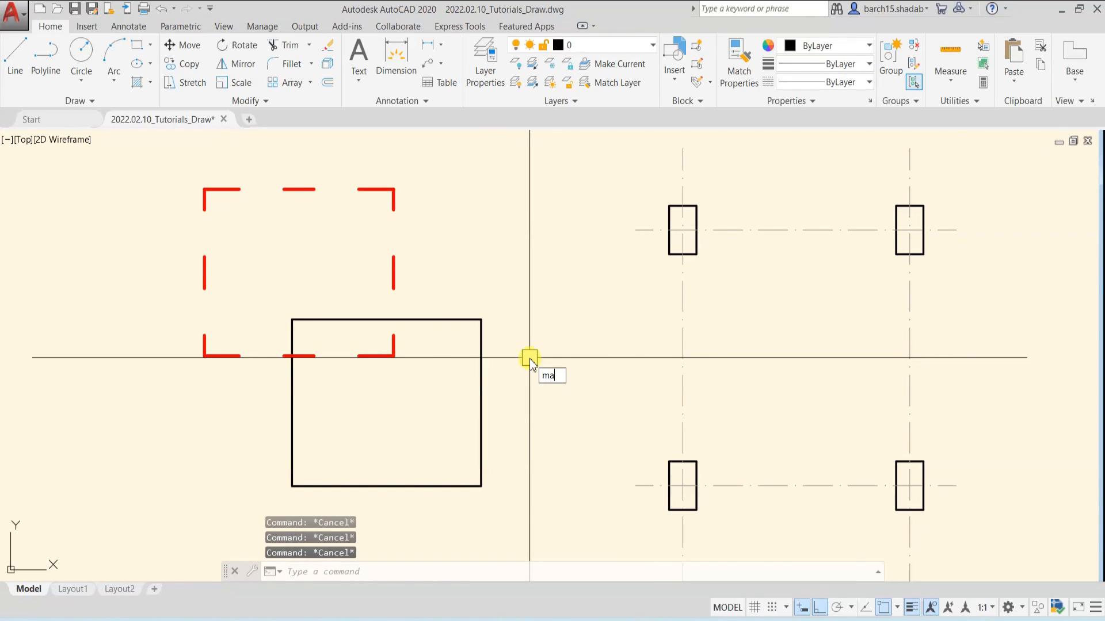
key(Return)
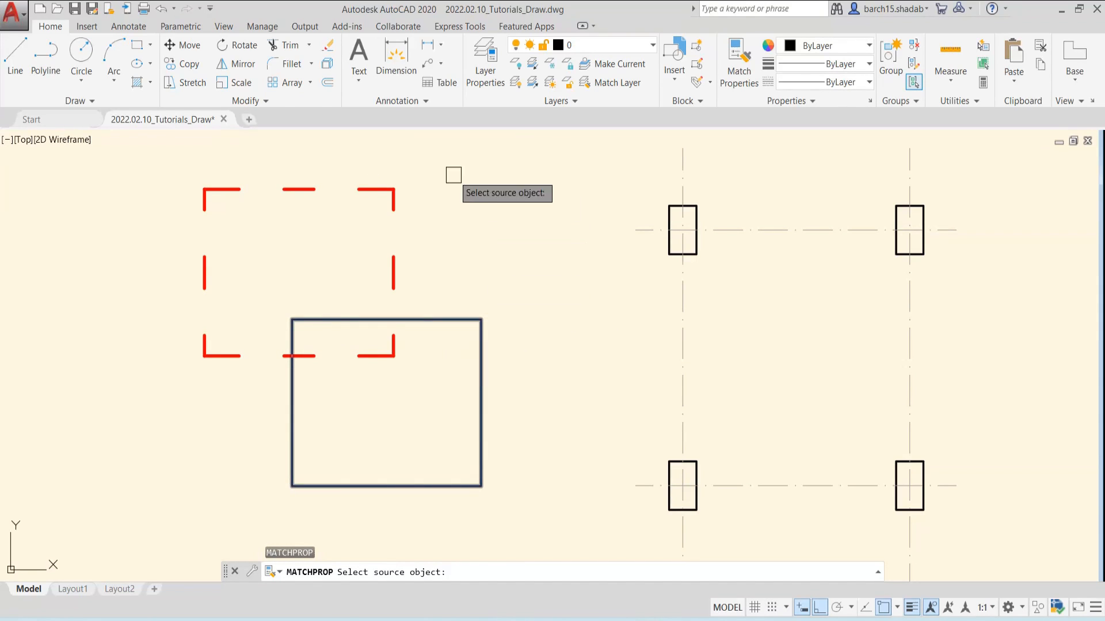
click(365, 185)
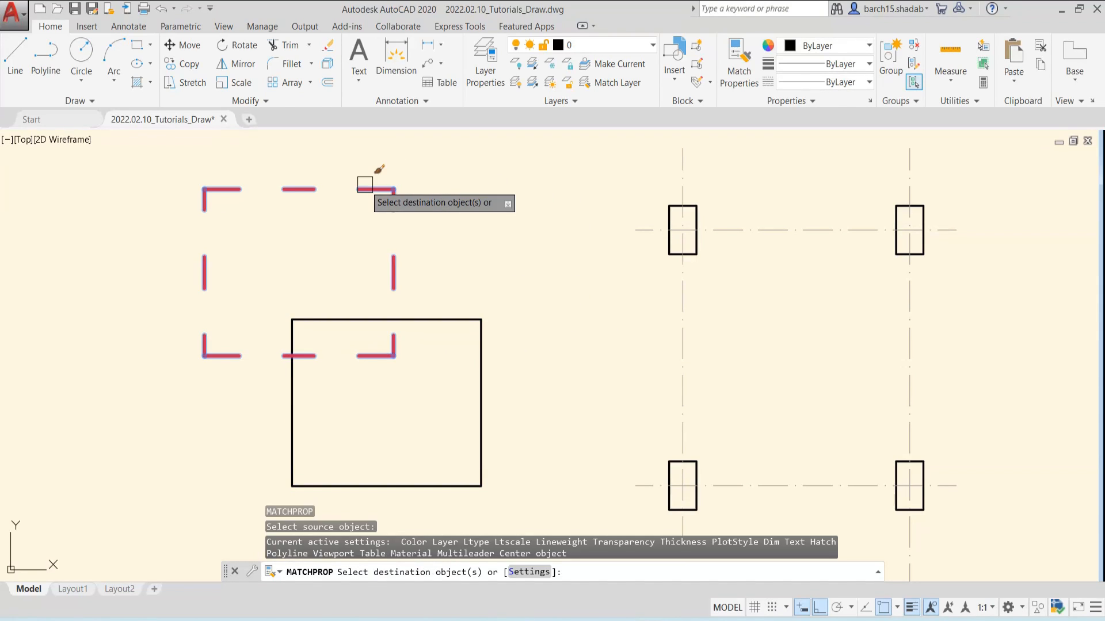
click(468, 320)
key(Escape)
key(Escape)
Match the properties of the upper horizontal grid line onto the lower of the two overlapping red dashed rectangles
mouse_move(500, 382)
middle_down()
mouse_move(555, 307)
mouse_move(544, 323)
middle_up()
scroll(554, 307, down, 3)
text(M)
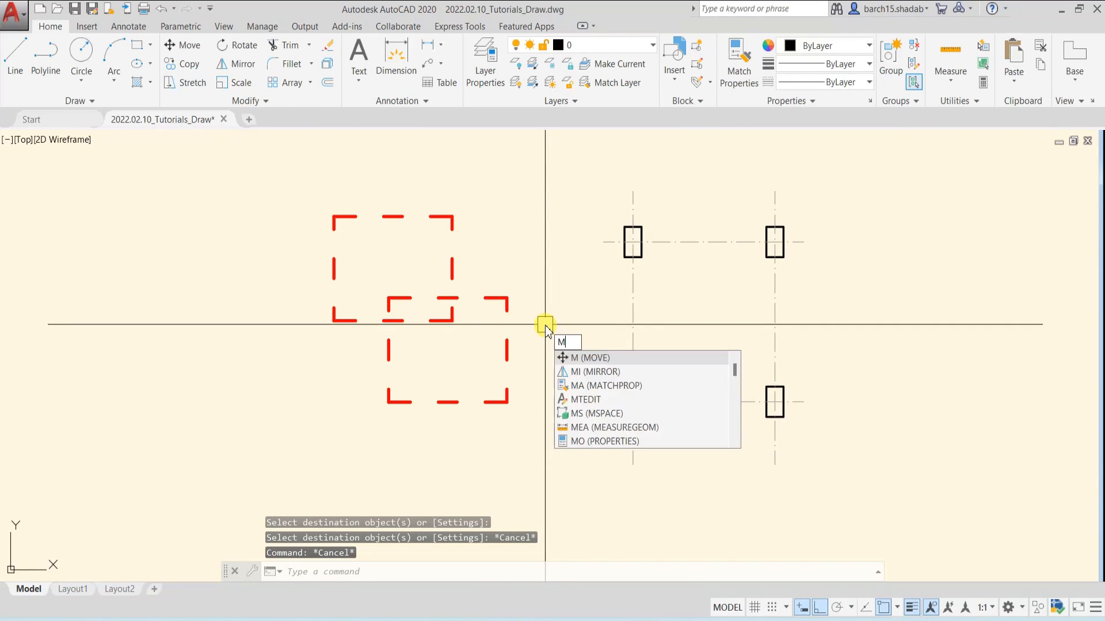
text(a)
key(Return)
click(698, 241)
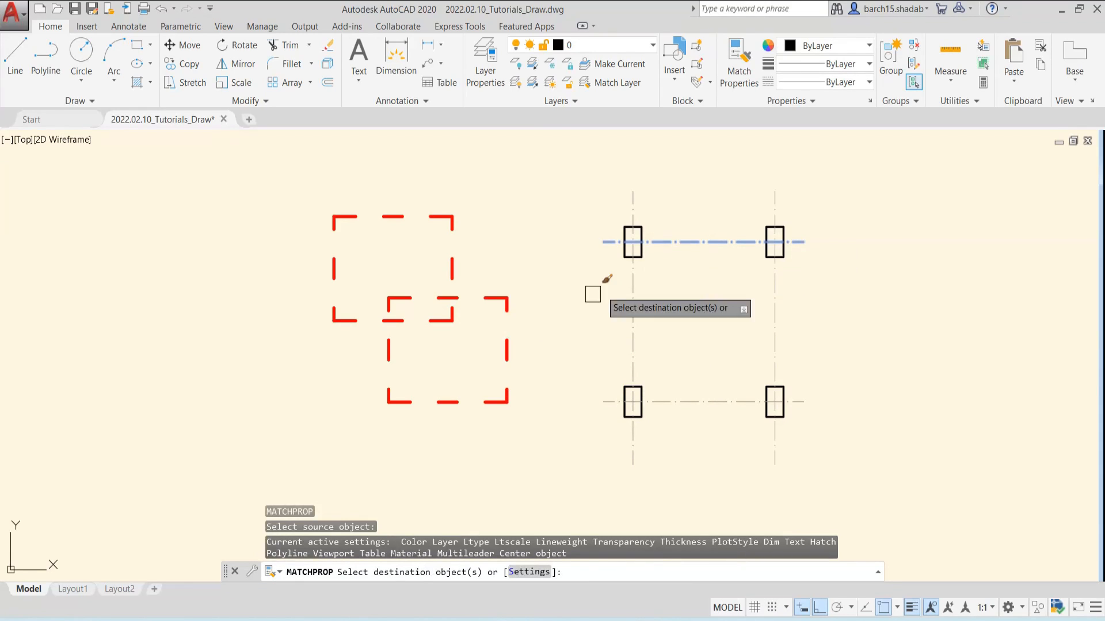
click(508, 351)
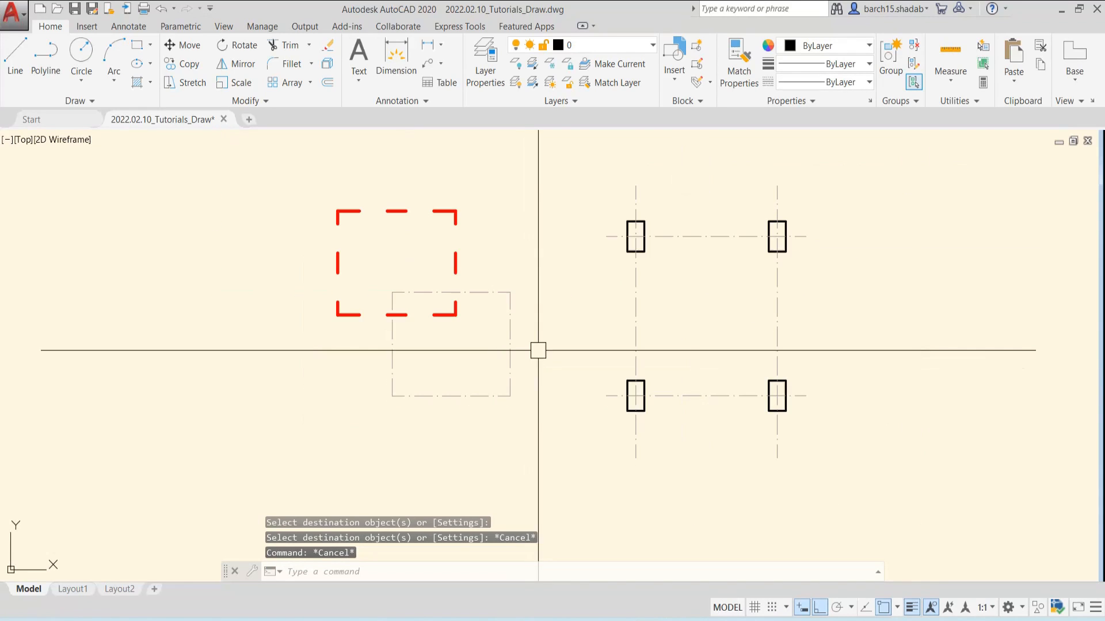
middle_drag(538, 348, 523, 345)
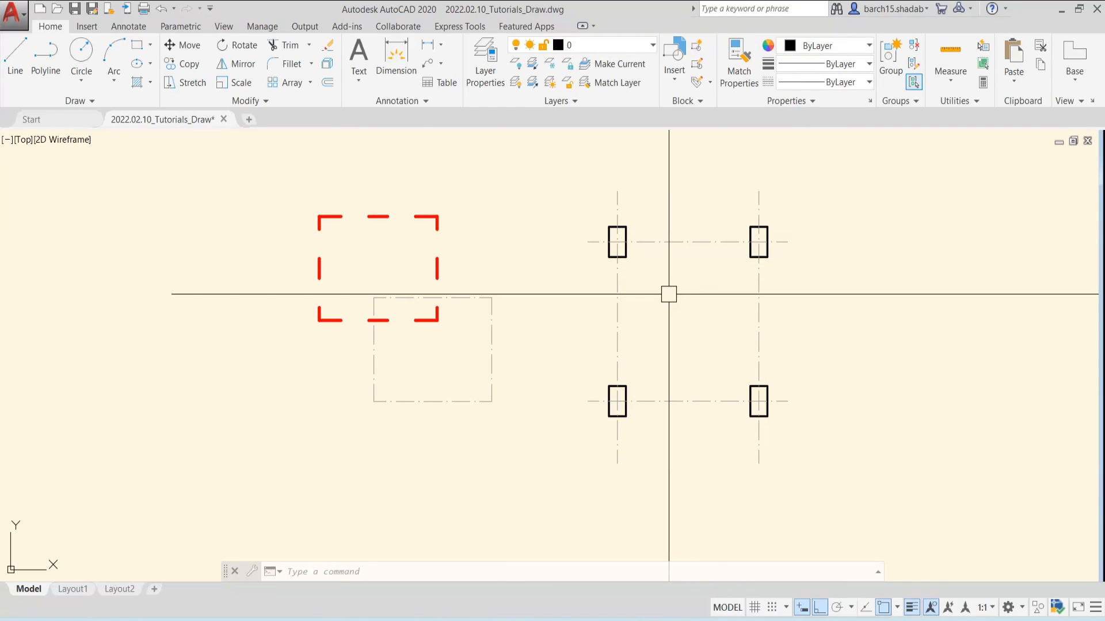
key(Escape)
key(Escape)
key(Escape)
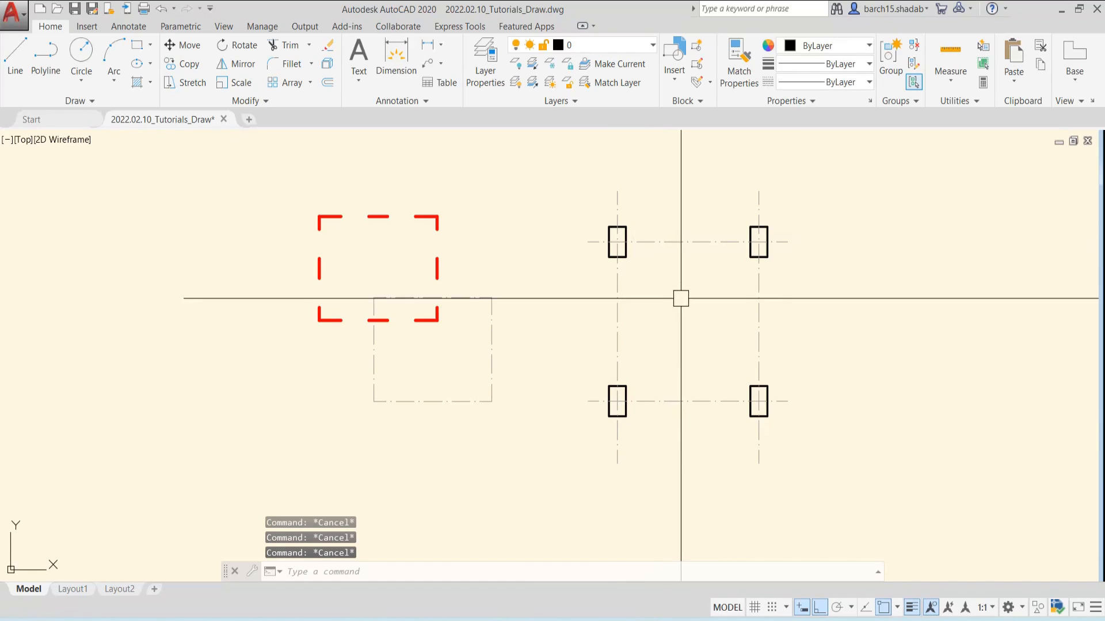
Select the red dashed rectangle, view its properties in the Properties palette and close the palette
middle_drag(681, 299, 648, 303)
scroll(495, 328, up, 2)
middle_drag(557, 299, 502, 327)
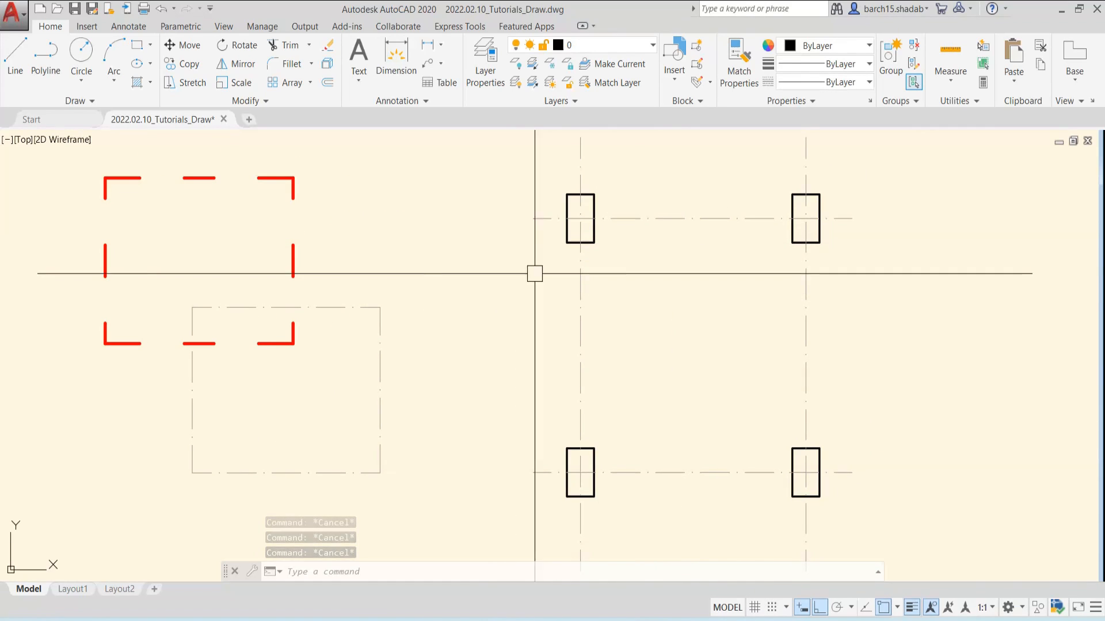
click(296, 254)
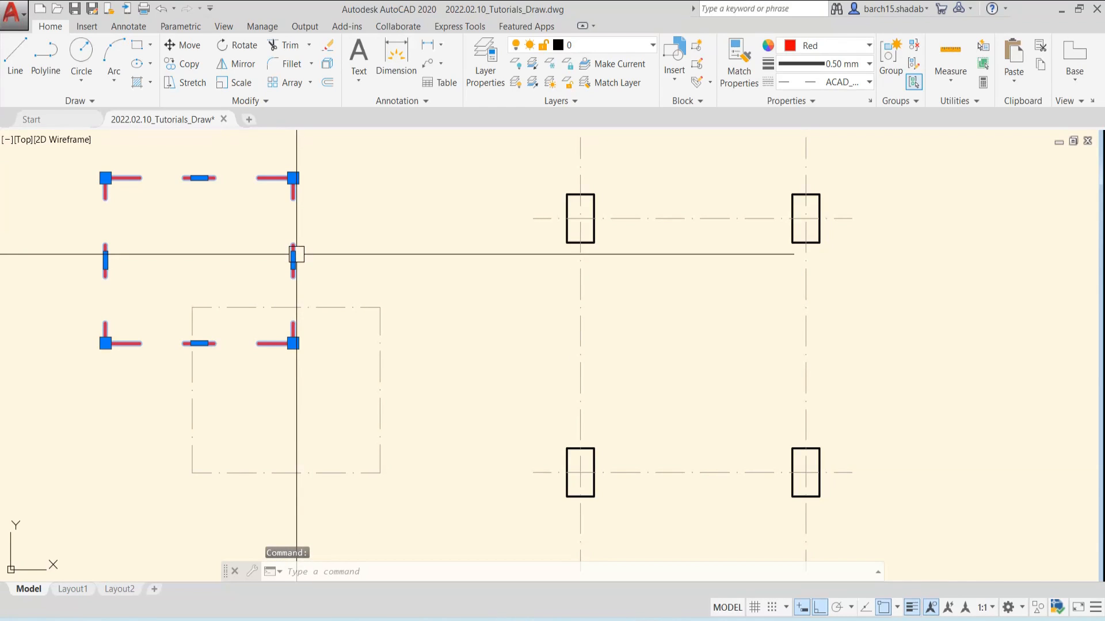
right_click(291, 259)
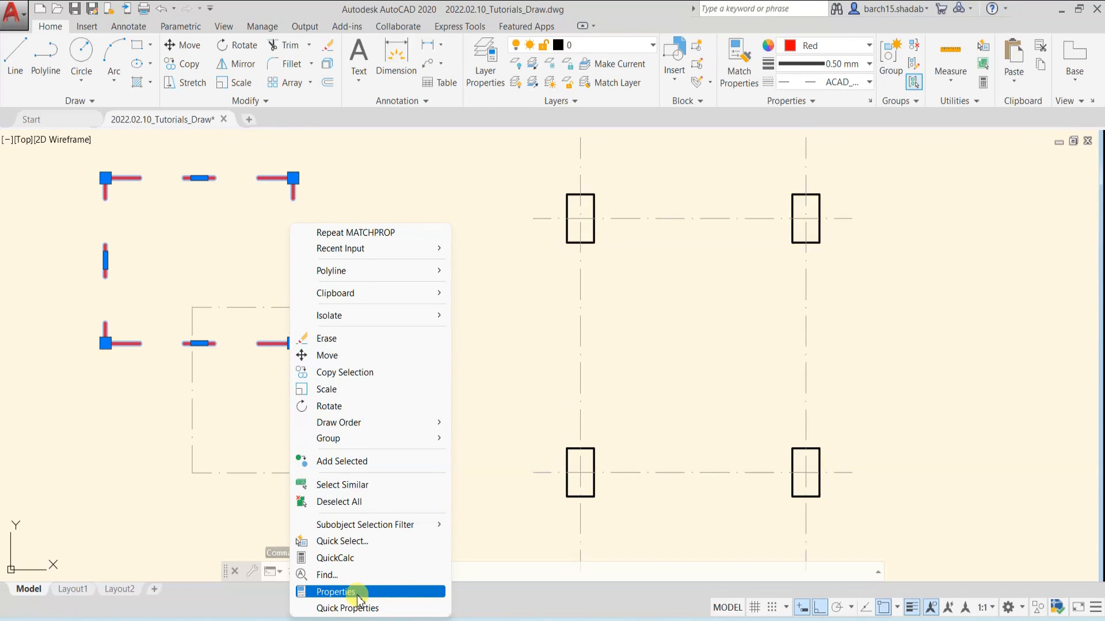
click(340, 592)
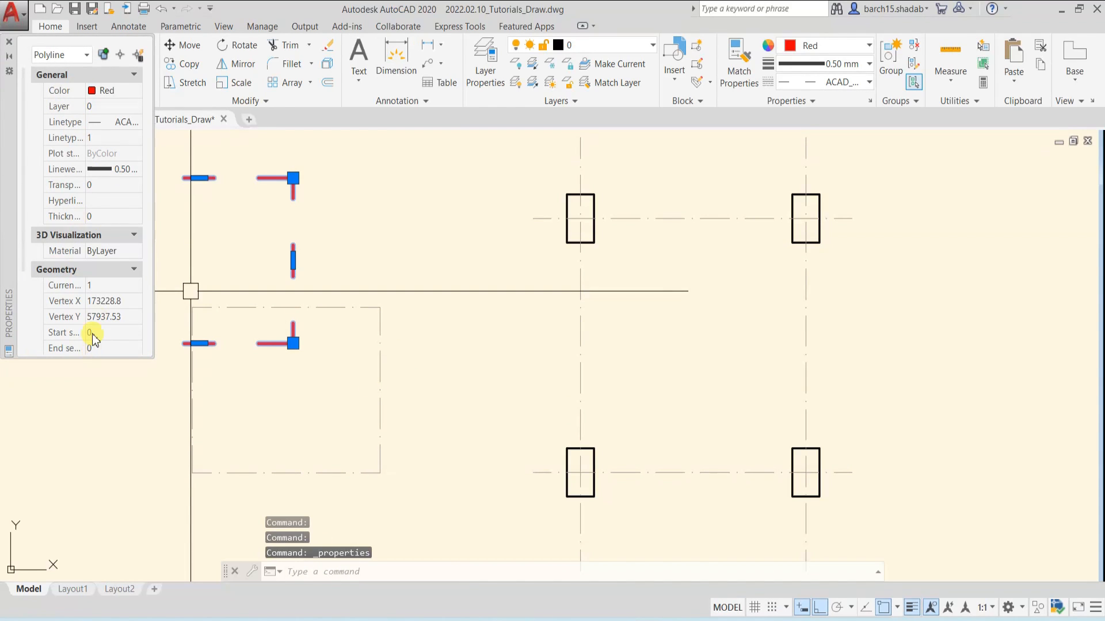
click(9, 41)
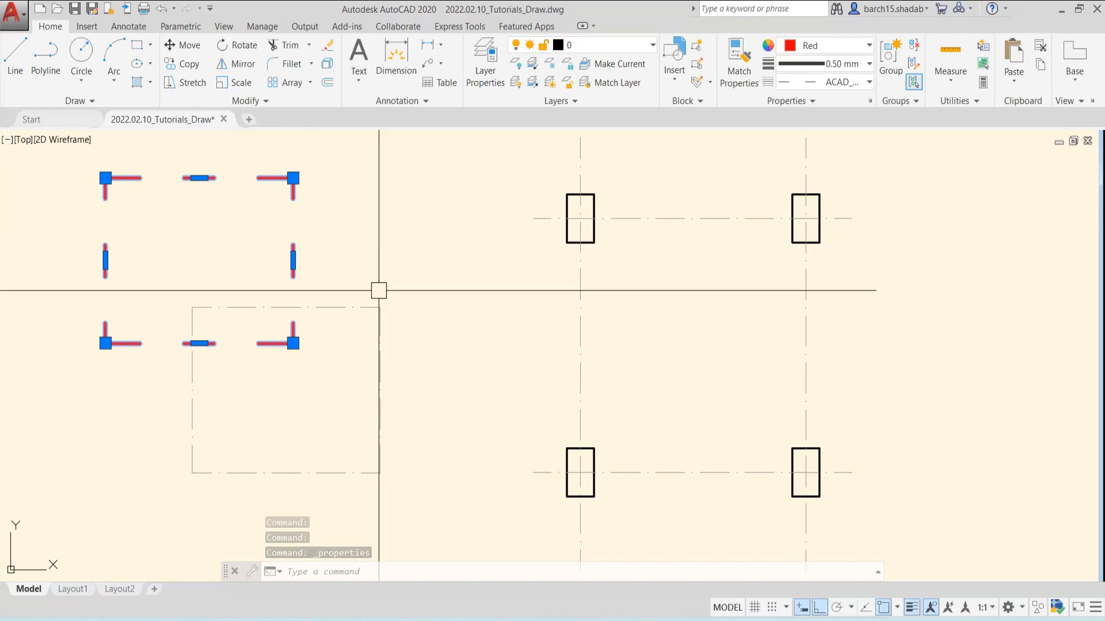
Reopen the Properties palette for the red dashed rectangle, place it beside the overlapping rectangles and enlarge it to review the properties
middle_drag(377, 292, 496, 327)
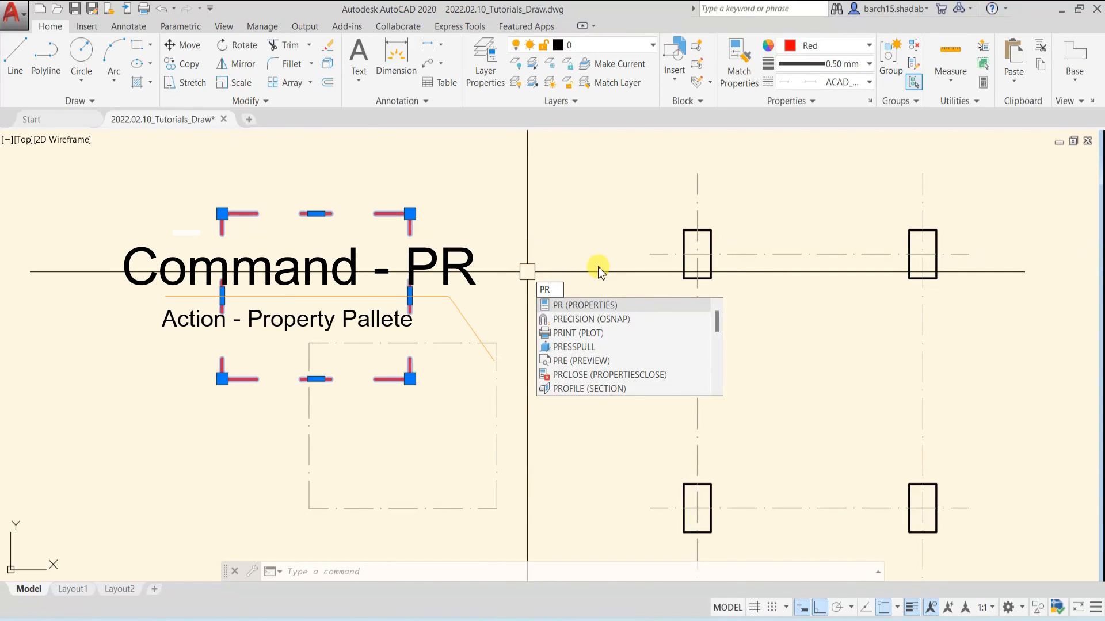
key(Return)
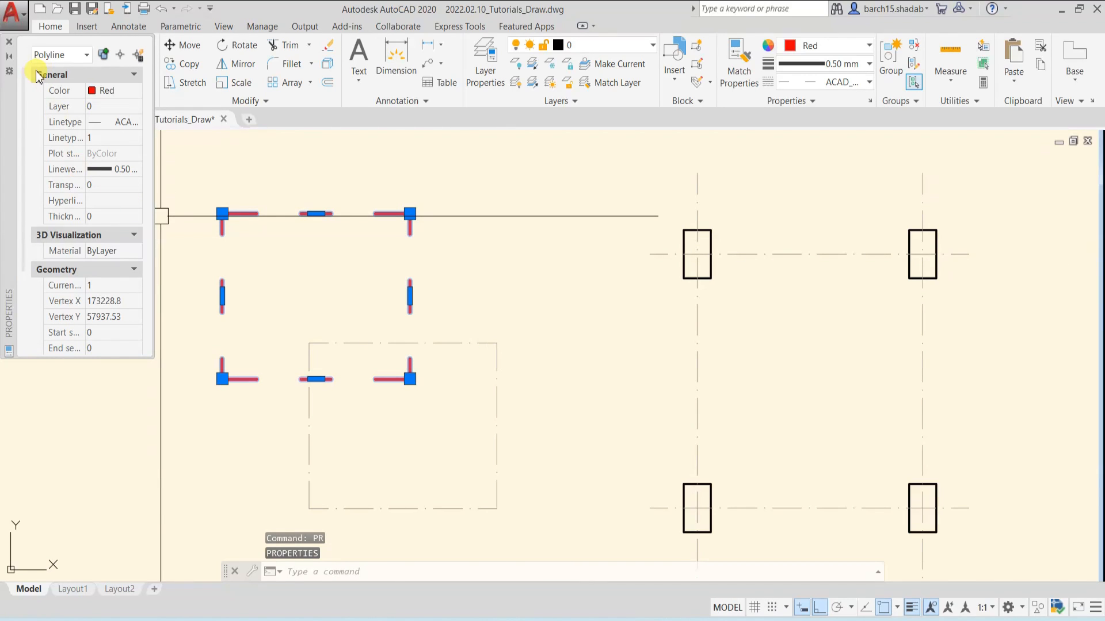
mouse_move(11, 97)
mouse_down()
mouse_move(173, 259)
mouse_move(555, 254)
mouse_move(546, 246)
mouse_up()
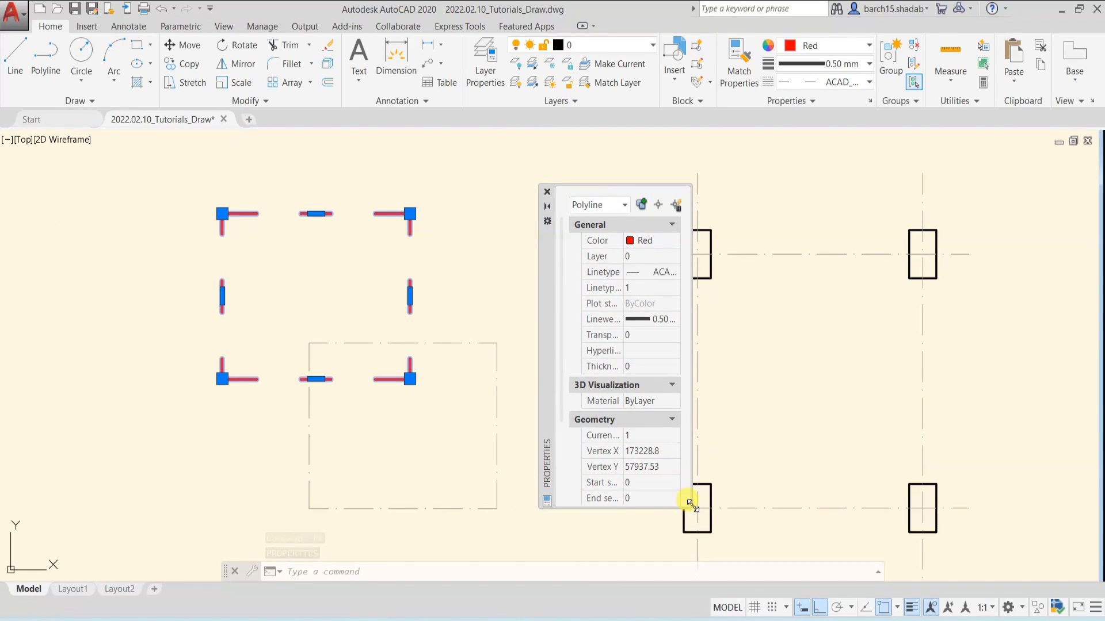
drag(691, 504, 770, 557)
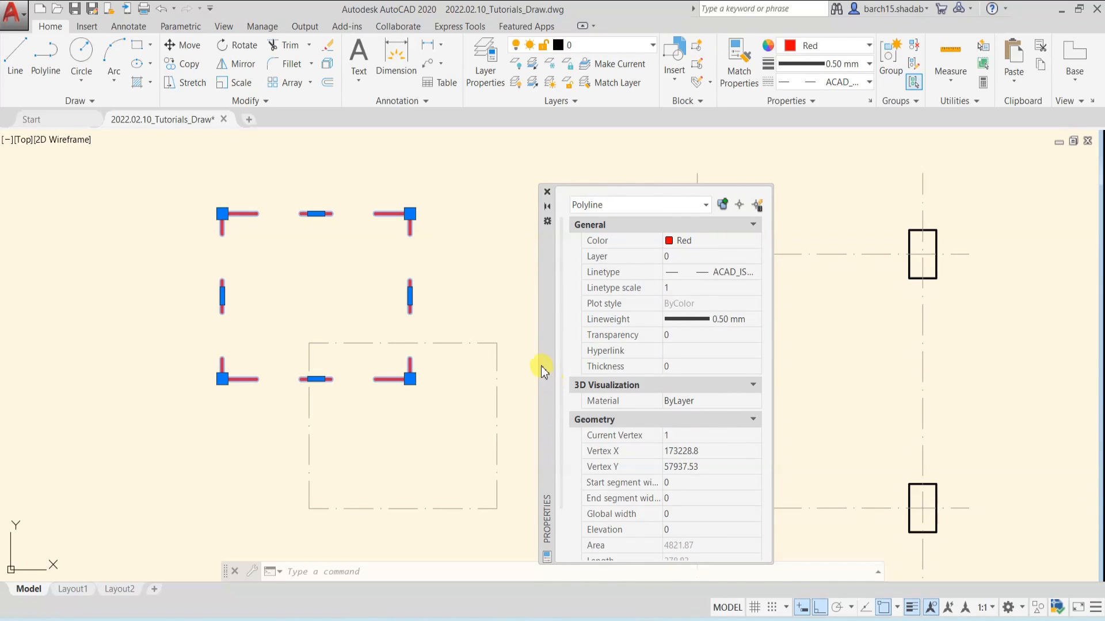
mouse_move(542, 371)
mouse_down()
mouse_move(547, 309)
mouse_move(547, 320)
mouse_up()
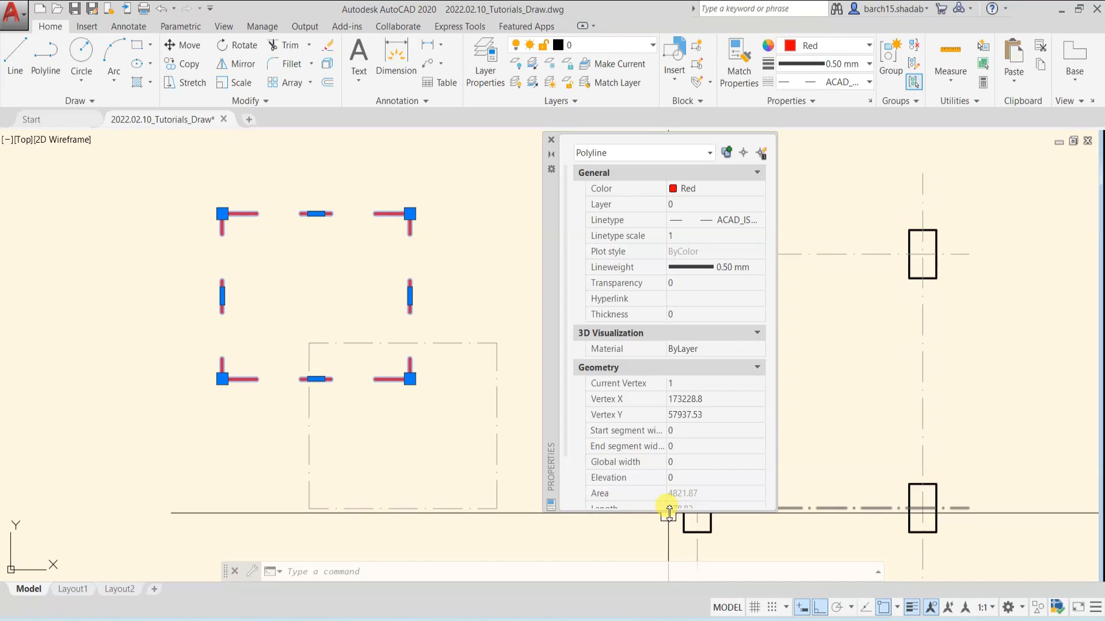
drag(669, 512, 666, 556)
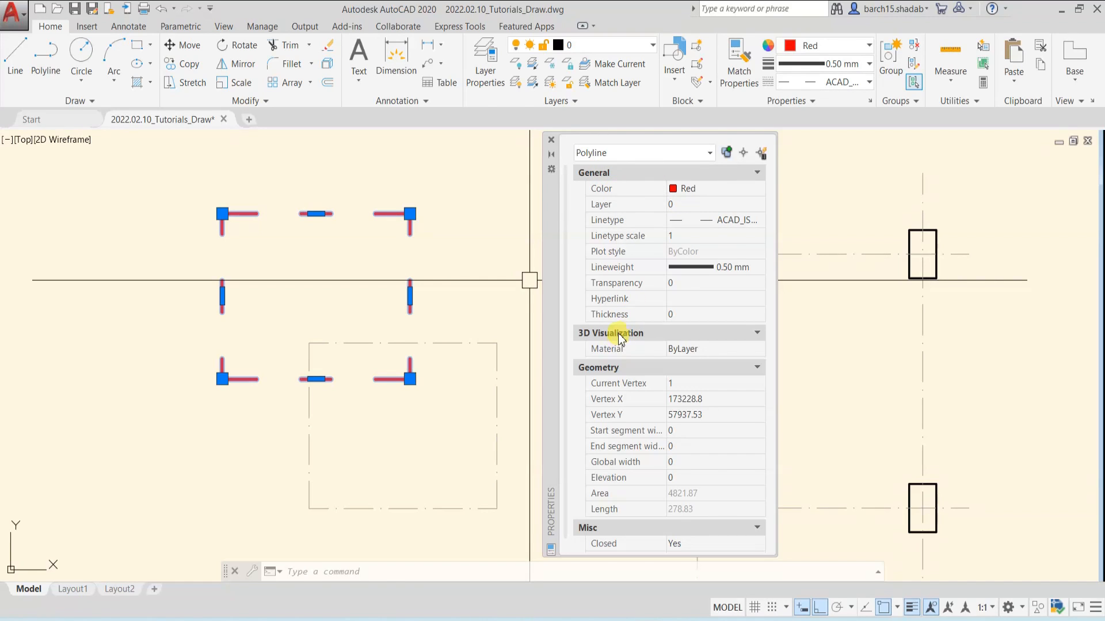
scroll(625, 374, down, 1)
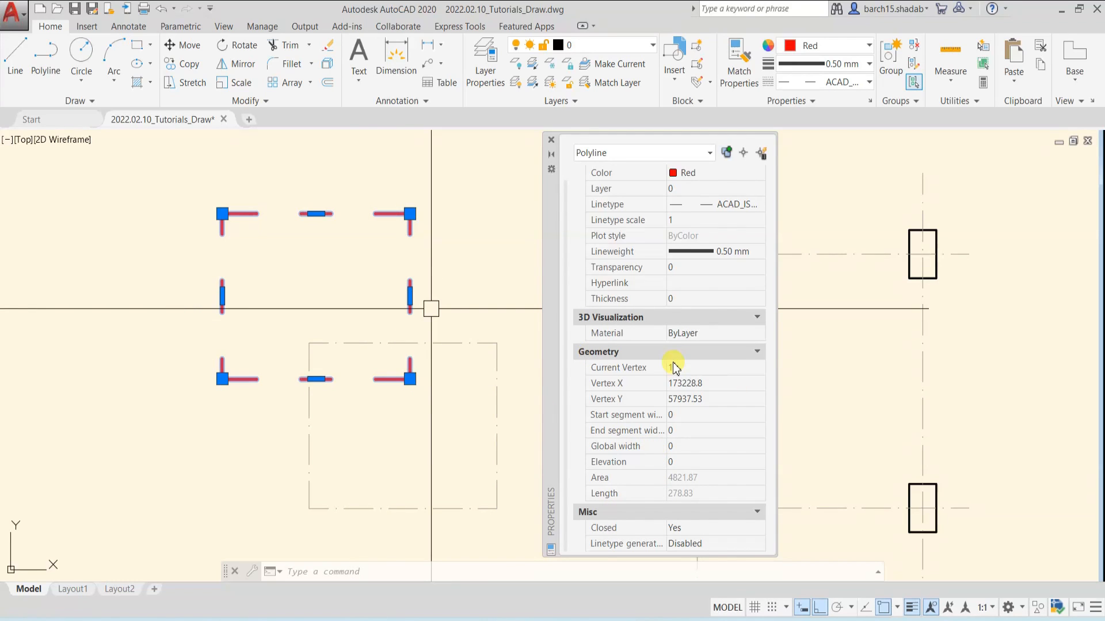
scroll(620, 342, up, 1)
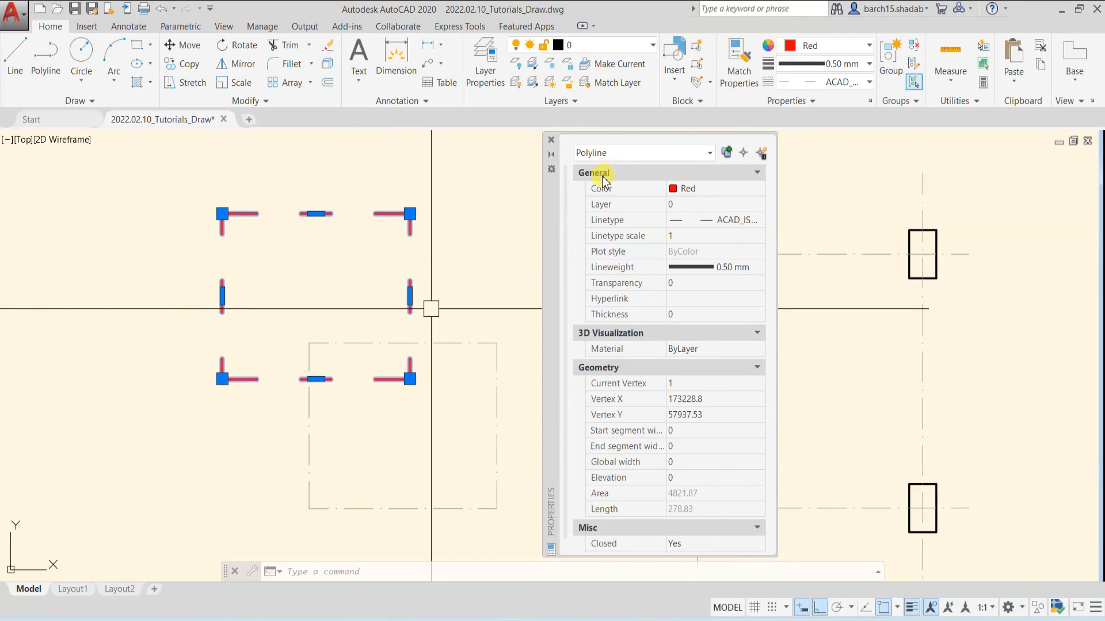
Change the color of the selected red dashed rectangle to Cyan in its properties
click(710, 194)
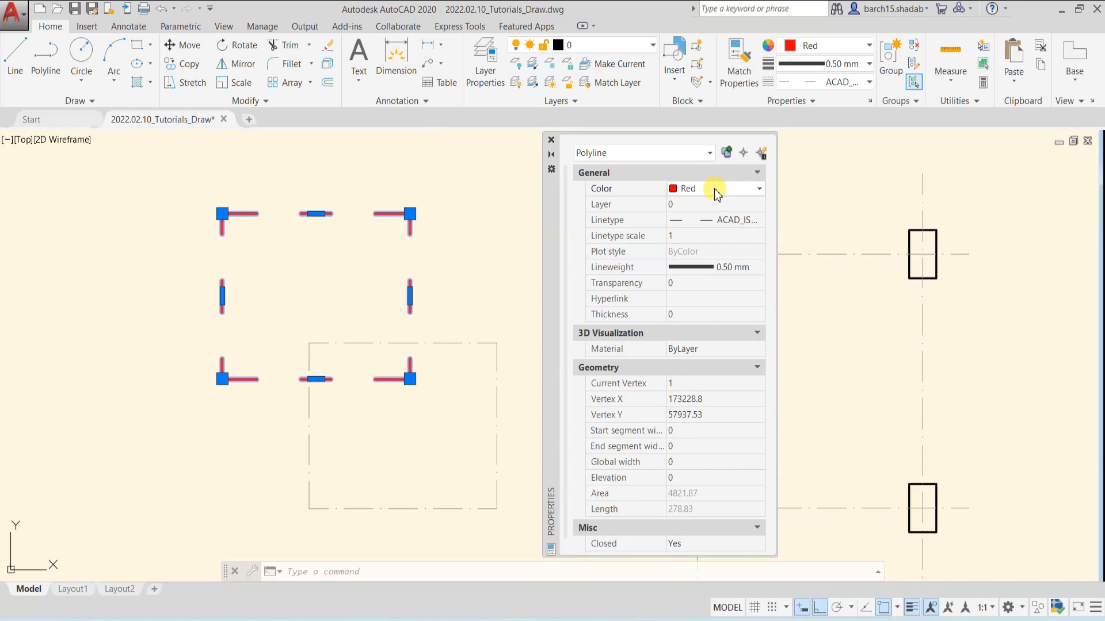
click(717, 194)
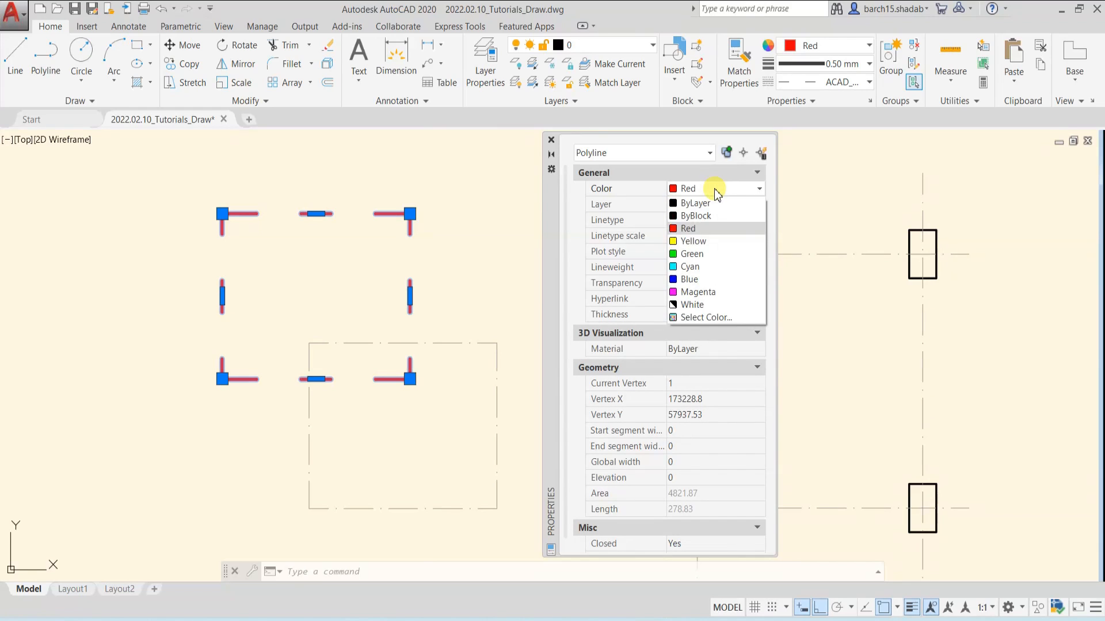
click(694, 266)
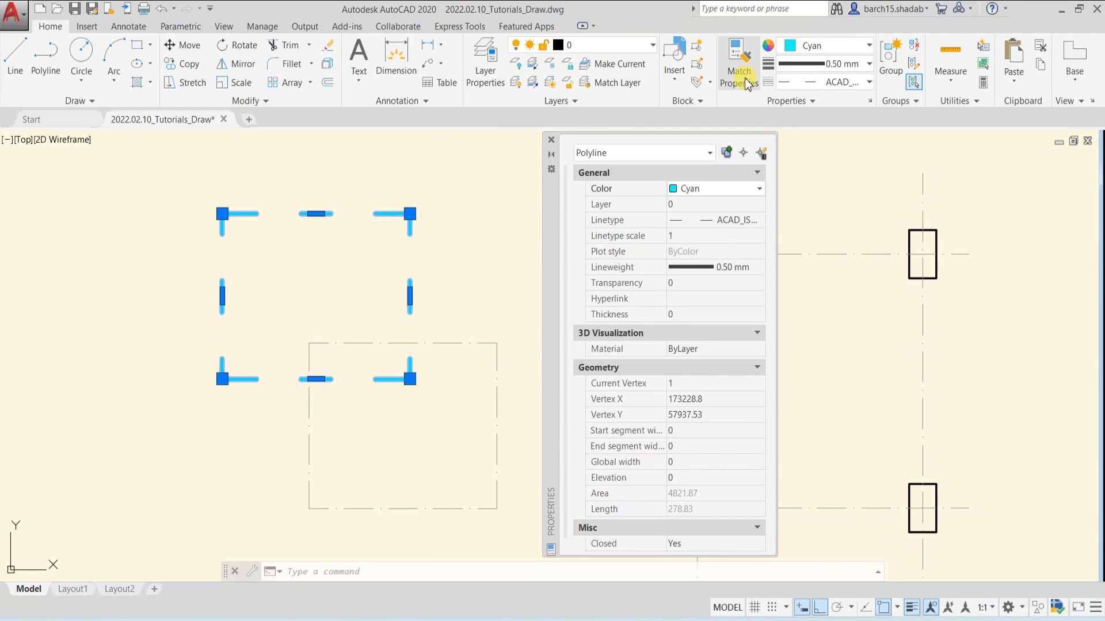
Set the selected dashed rectangle's color to Magenta and assign it to the Defpoints layer
click(719, 199)
click(707, 291)
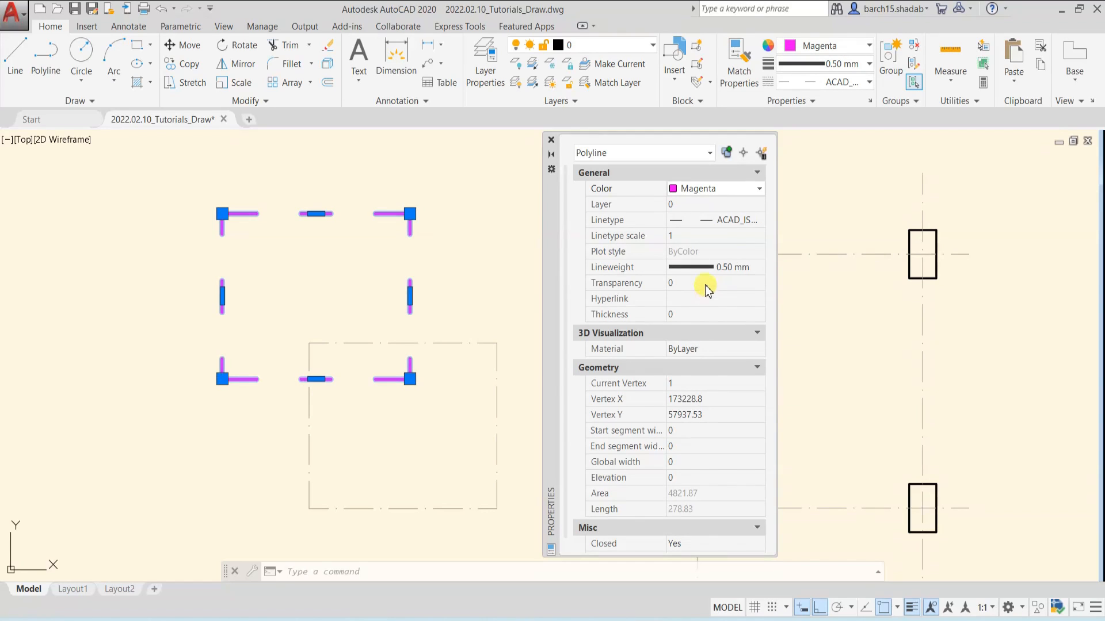
click(703, 206)
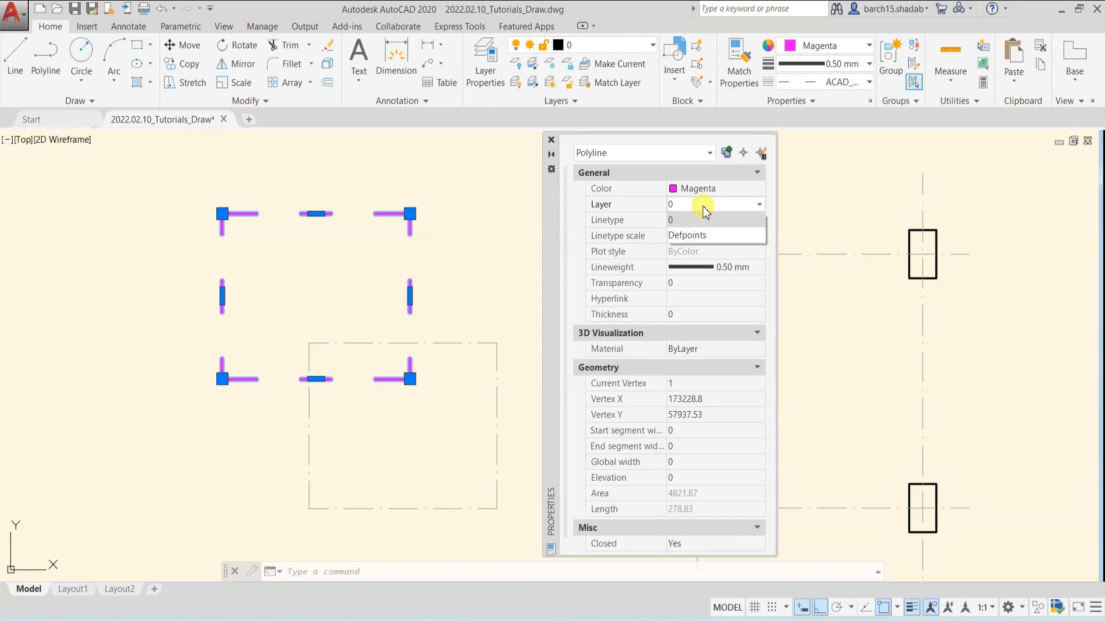
click(686, 238)
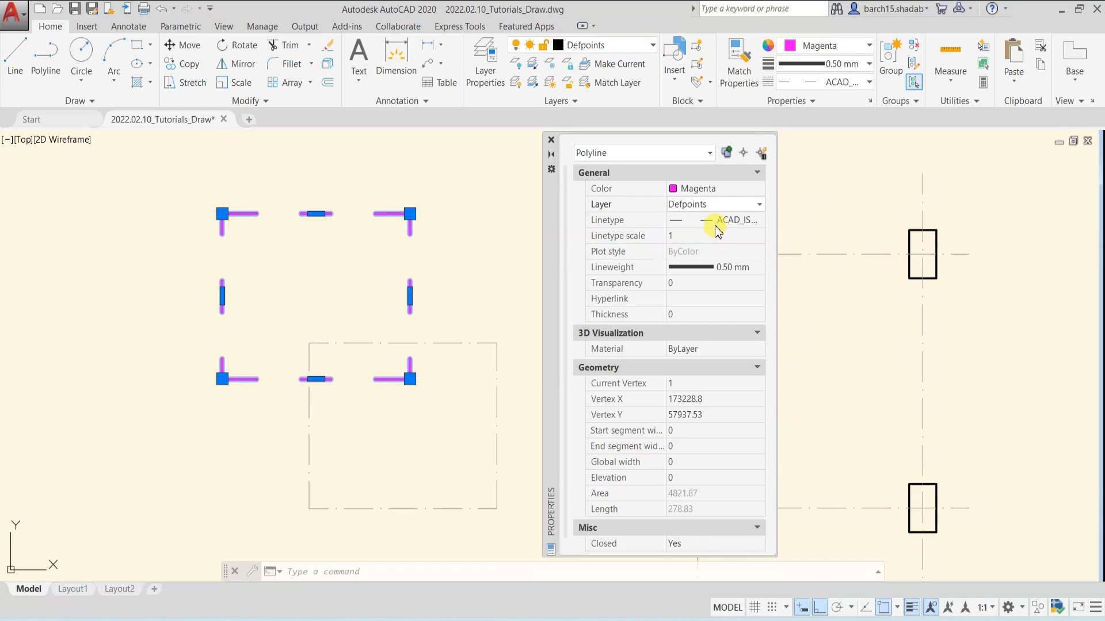
Set the selected magenta rectangle's linetype scale to 10 and inspect its outline up close
click(717, 222)
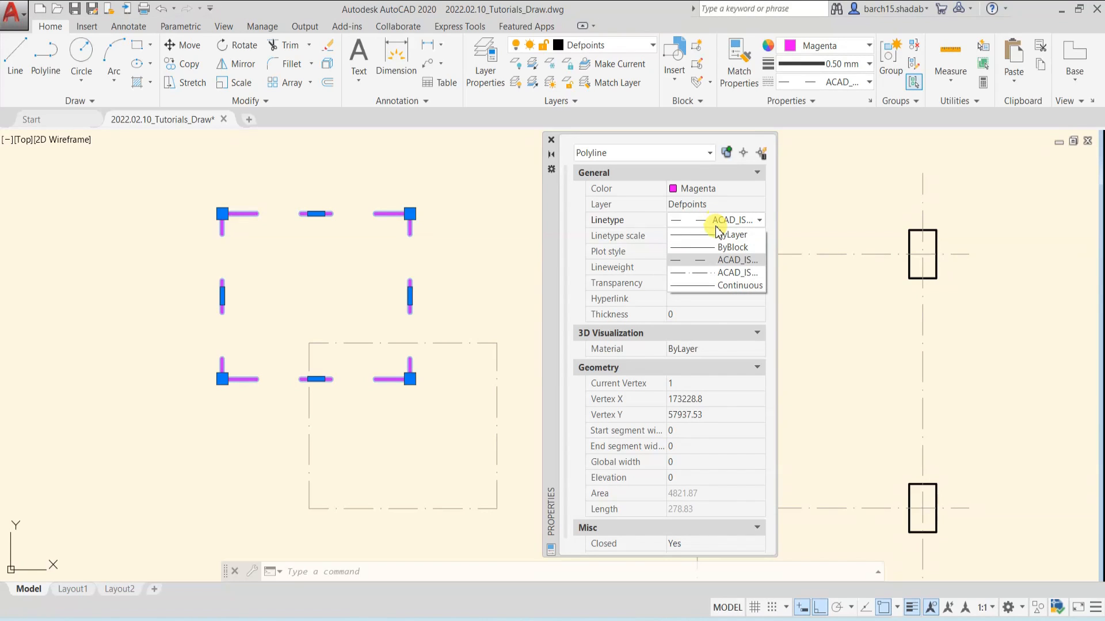
click(811, 84)
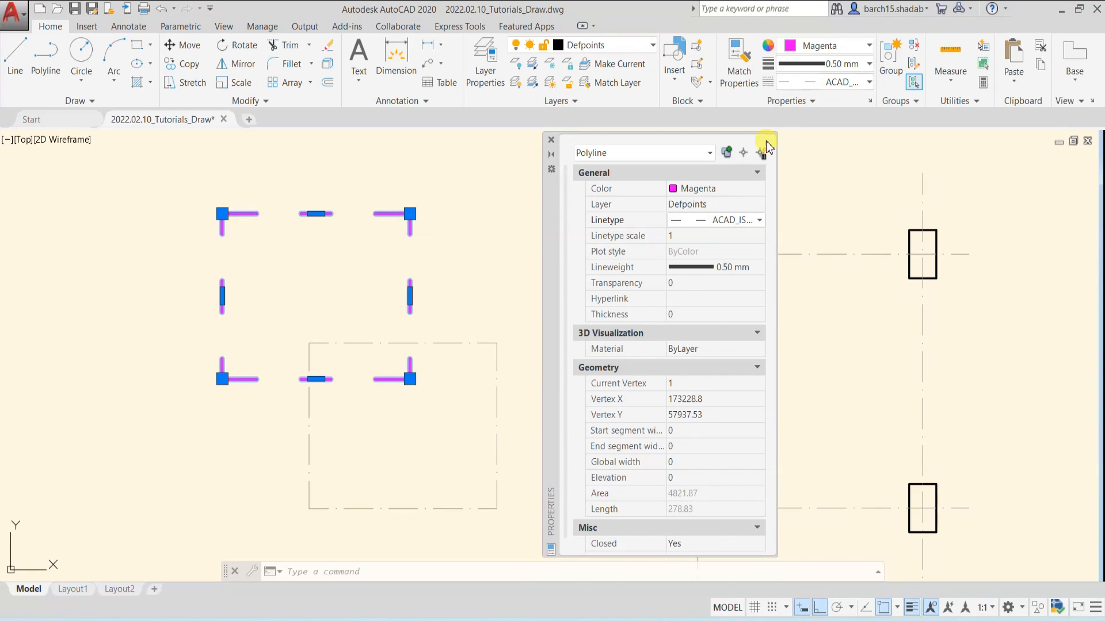
click(700, 237)
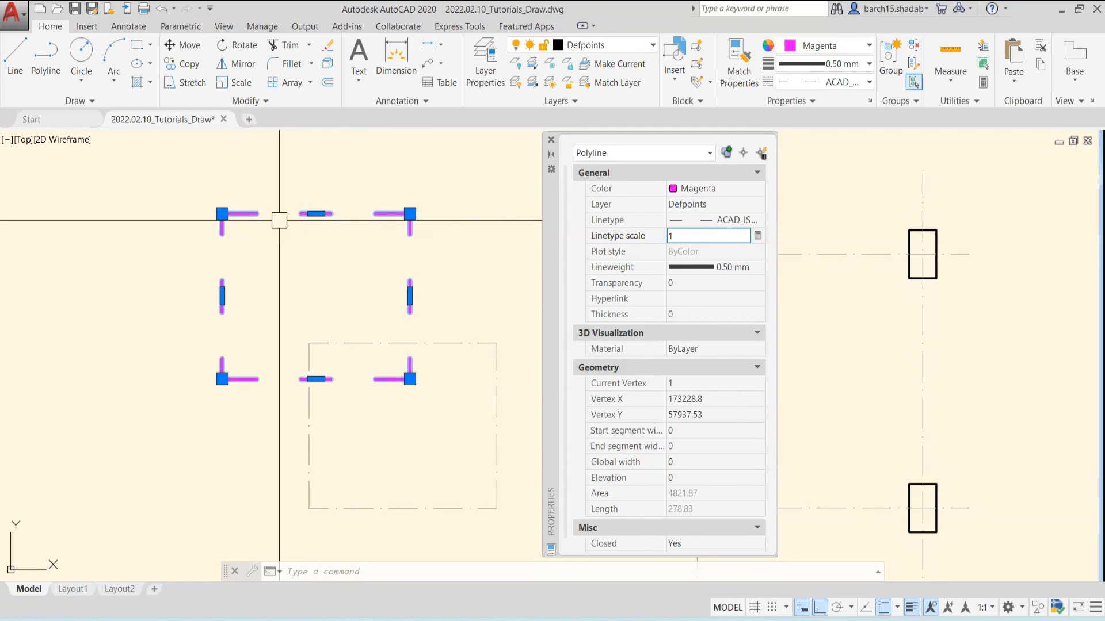
click(683, 238)
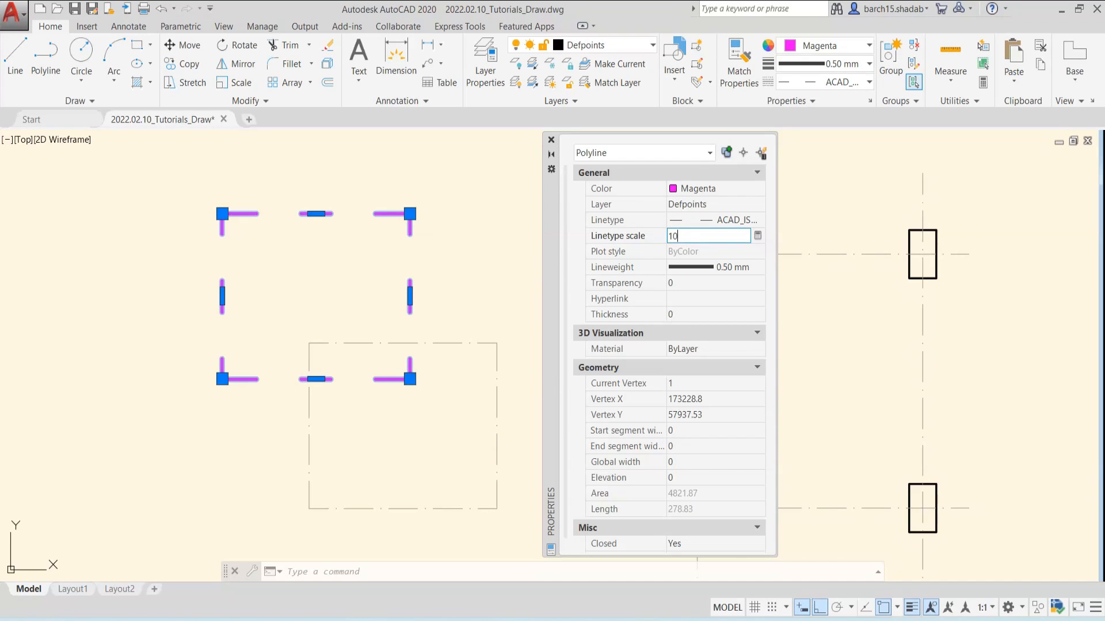
text(10)
click(673, 238)
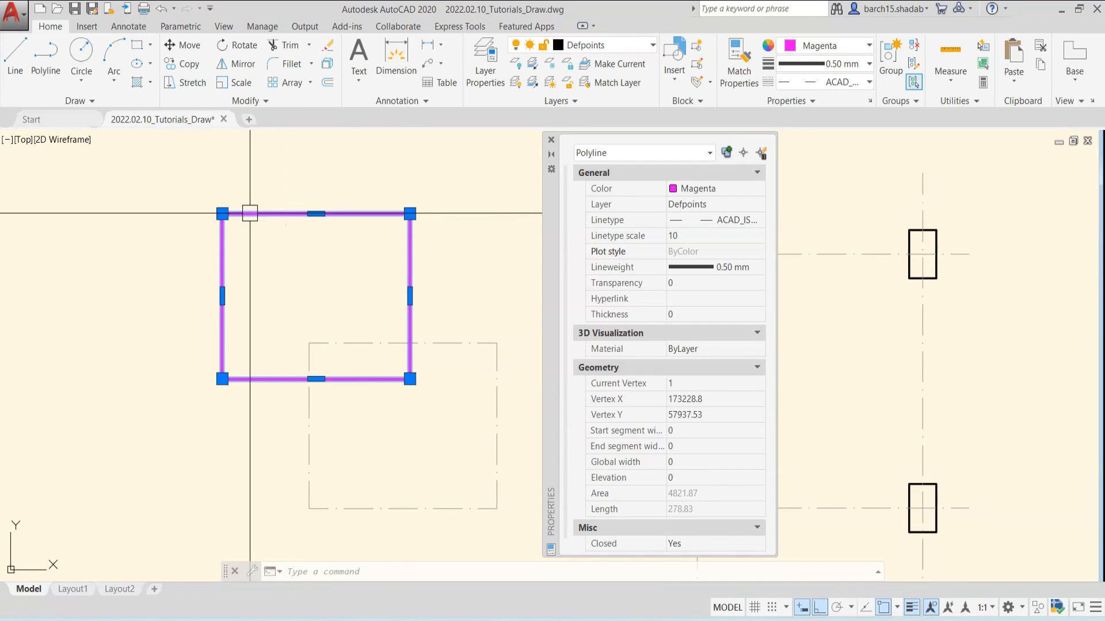
scroll(207, 214, up, 8)
scroll(211, 211, up, 2)
scroll(182, 198, down, 8)
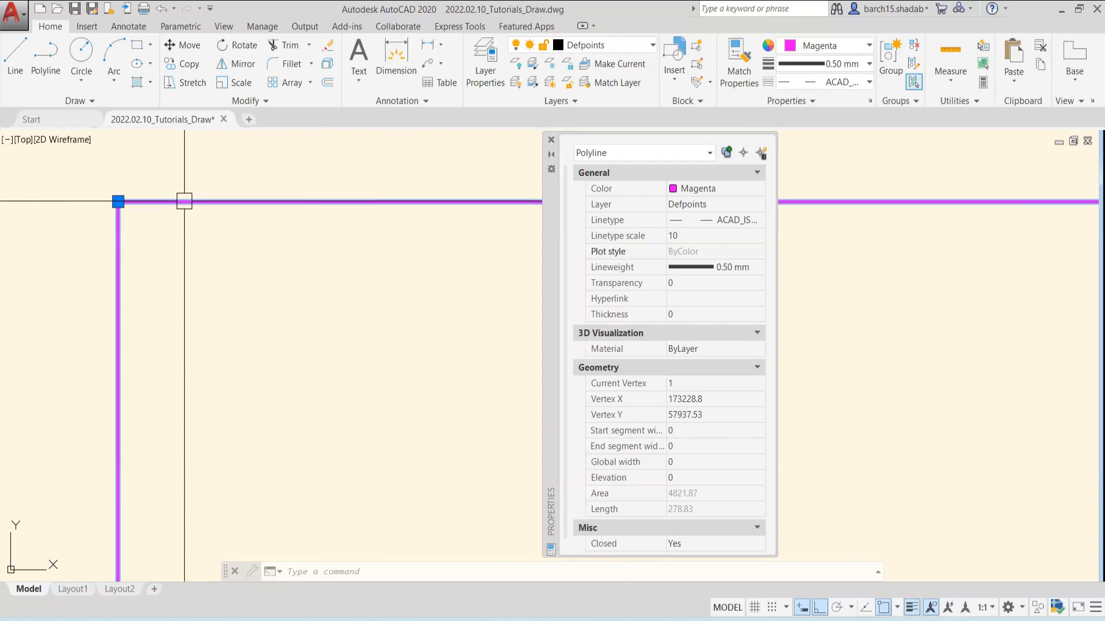
middle_drag(278, 219, 259, 257)
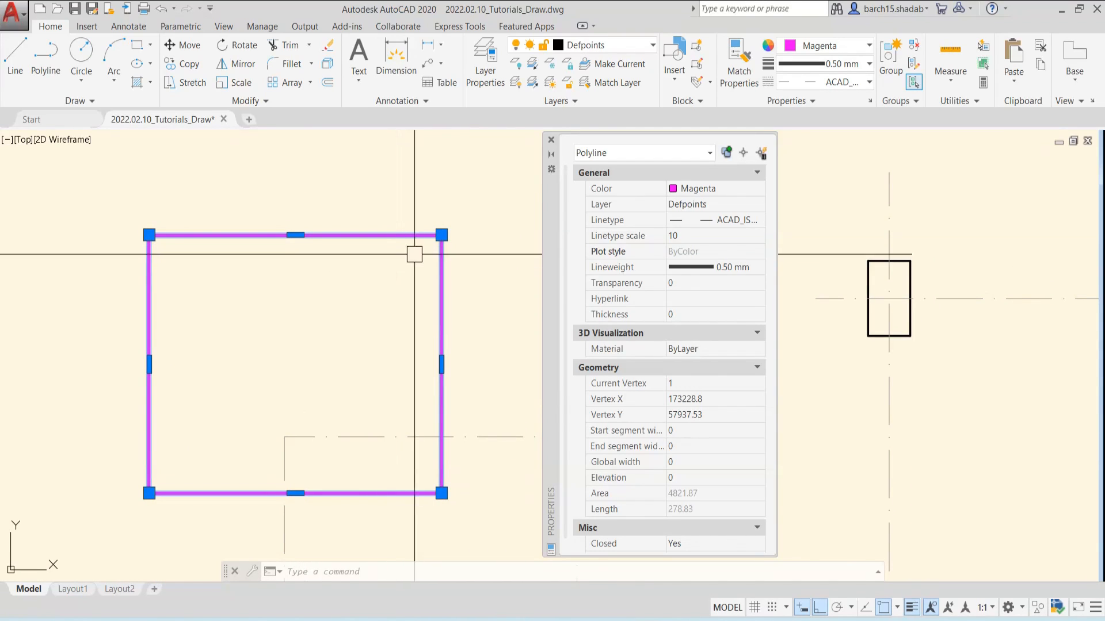
Try linetype scales of 2 and 0.8 on the selected magenta rectangle
click(691, 237)
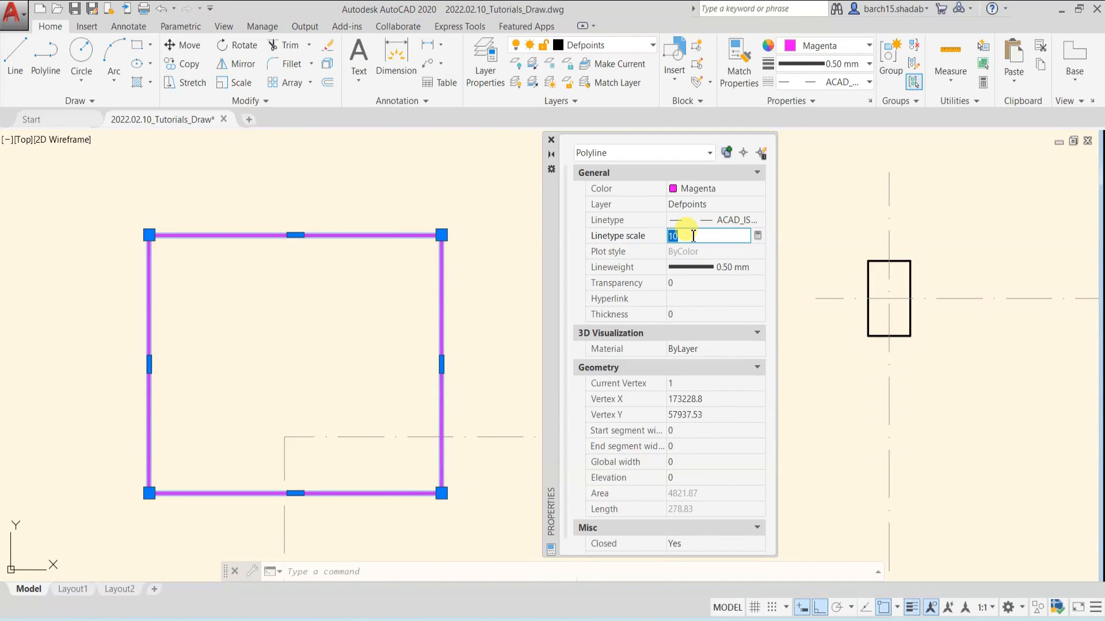
text(2)
key(Return)
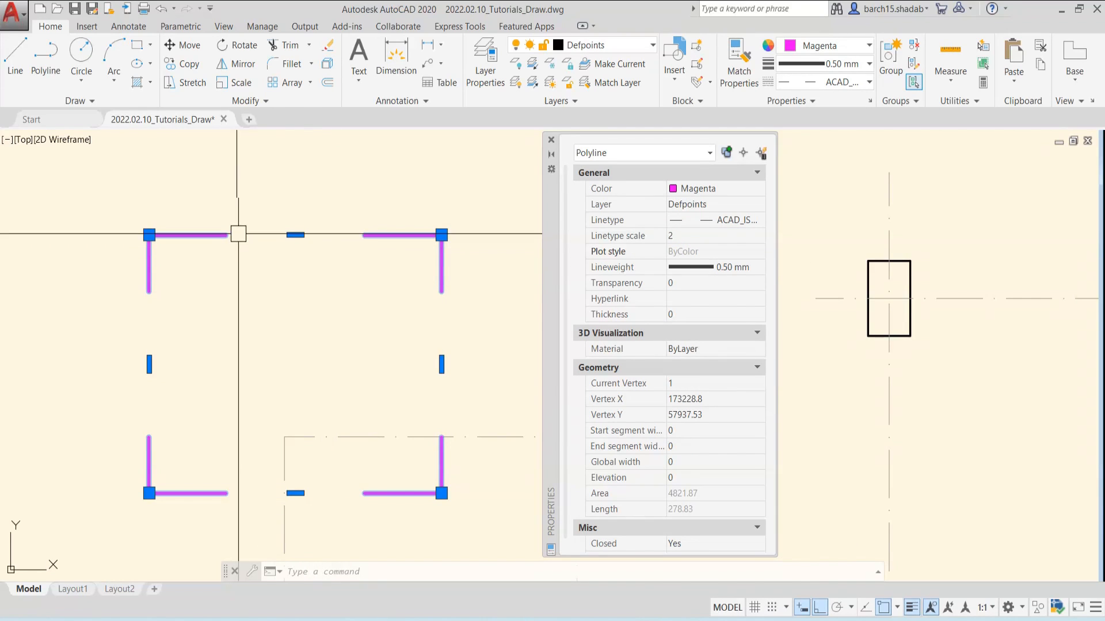
click(705, 237)
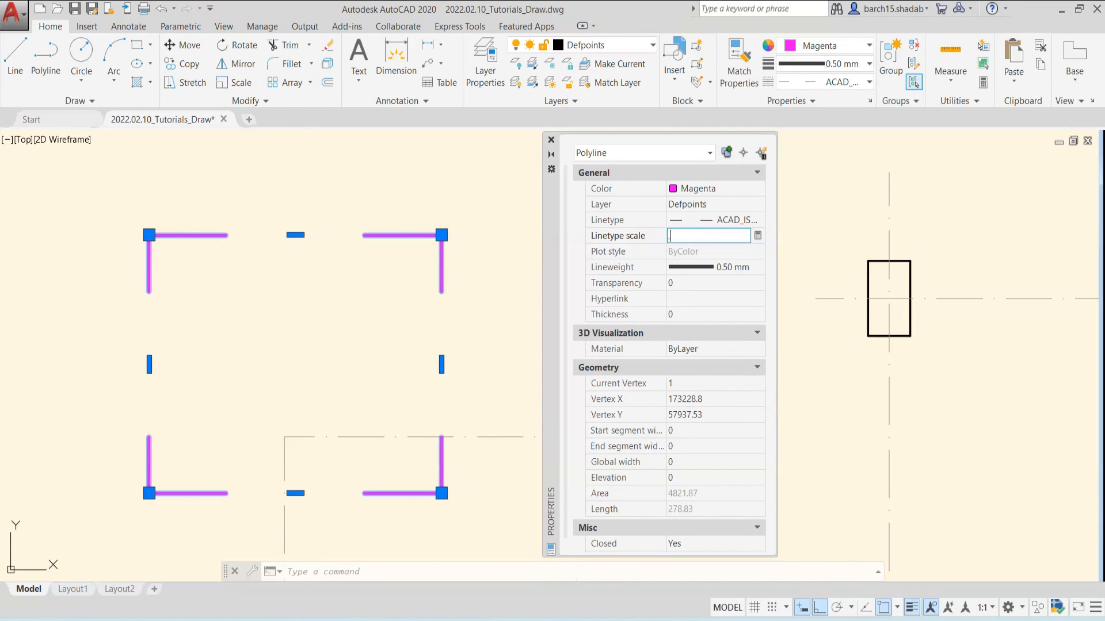
text(.8)
key(Return)
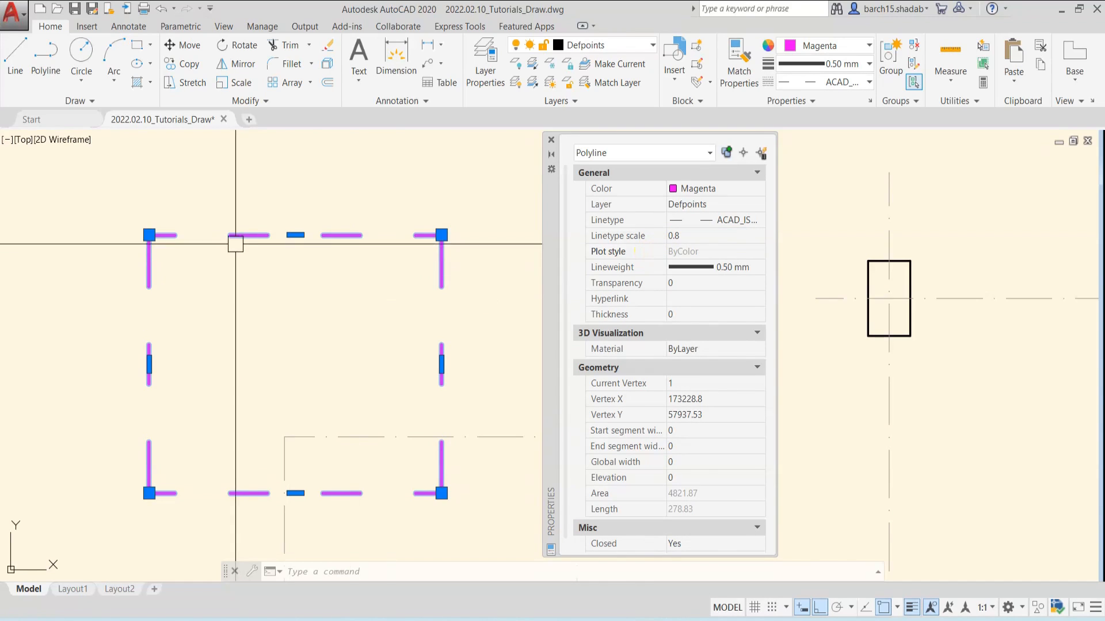
Set the magenta rectangle's linetype scale to 0.1 and compare its dashes with the column grid lines
click(696, 236)
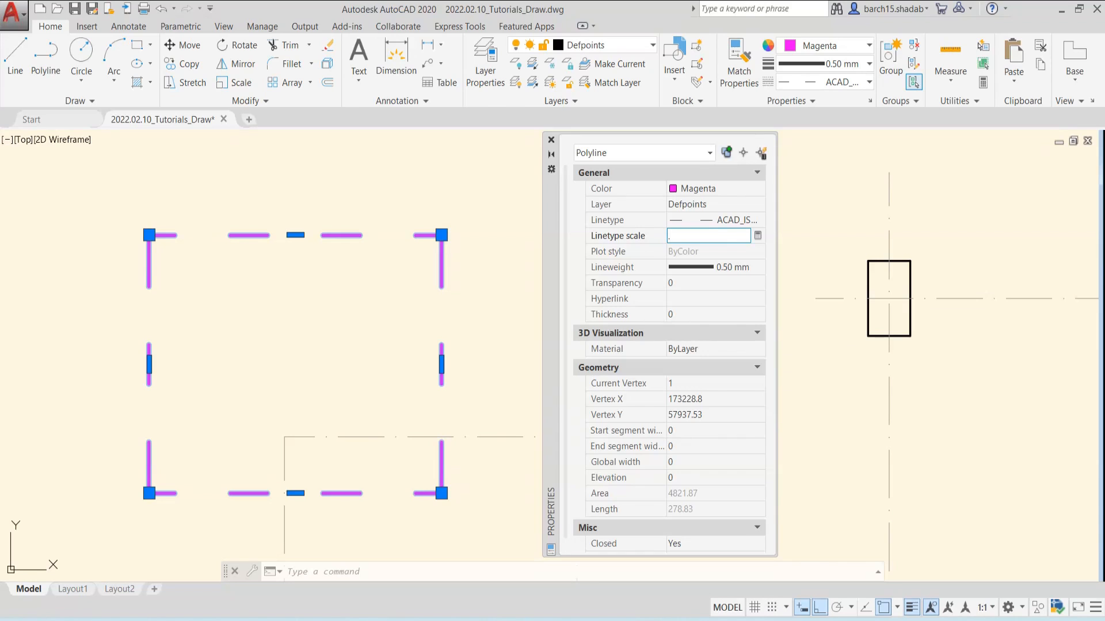
key(Return)
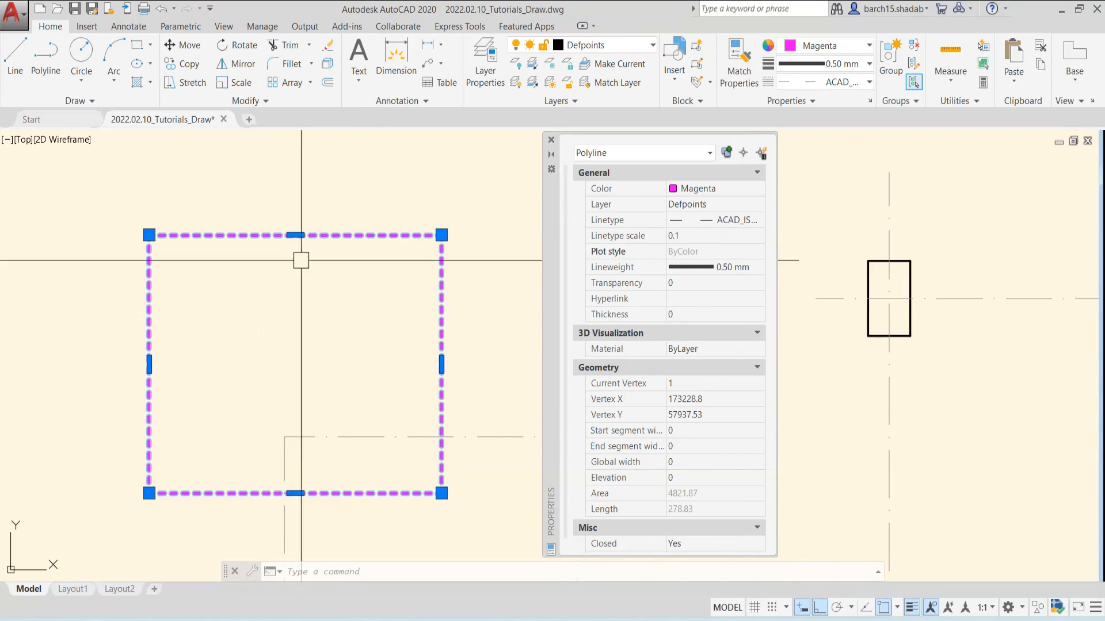
scroll(165, 237, up, 4)
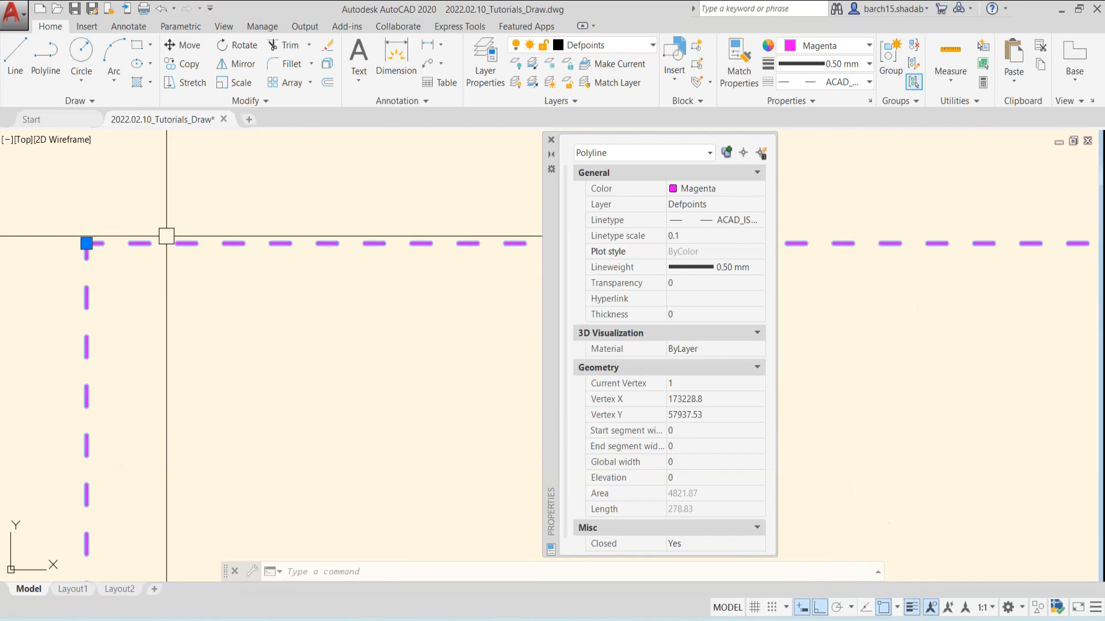
scroll(196, 252, down, 4)
scroll(246, 259, down, 5)
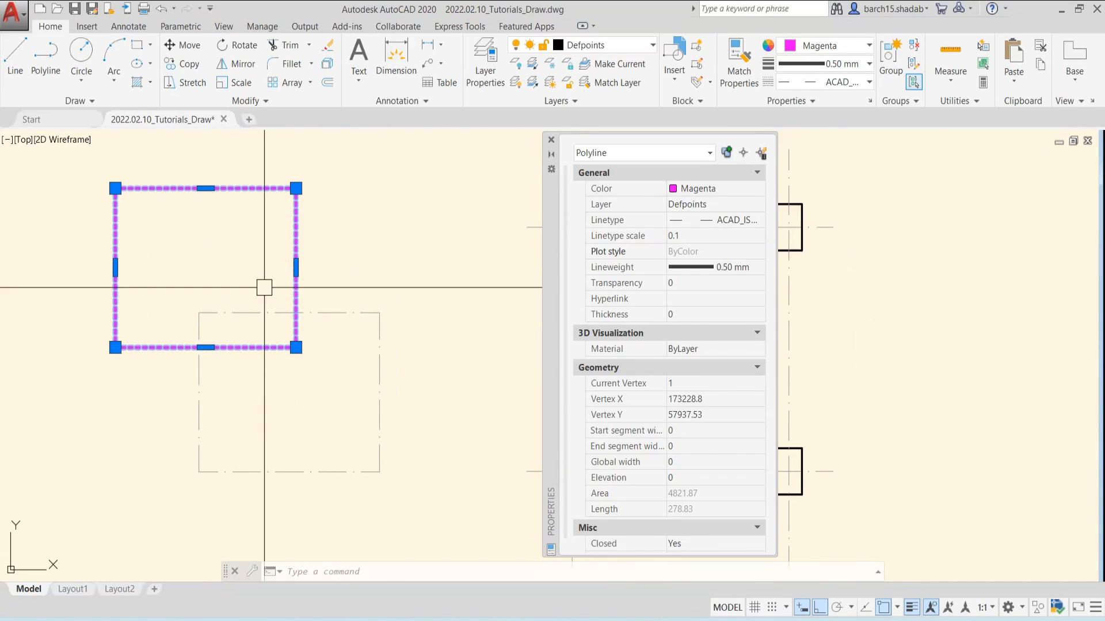
scroll(343, 290, up, 4)
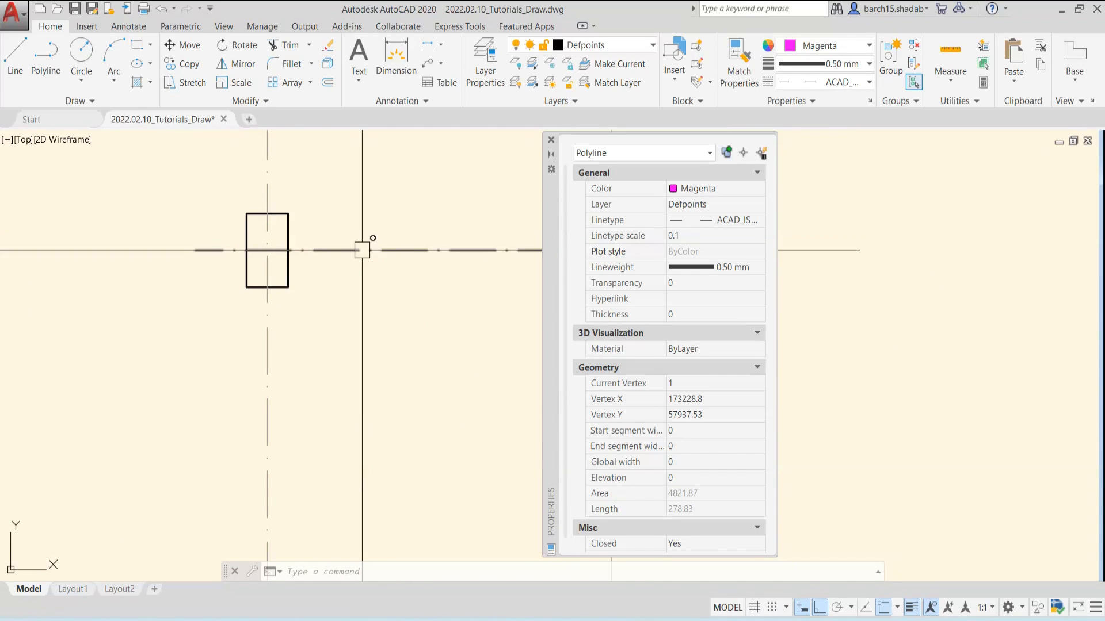
scroll(361, 250, down, 4)
middle_drag(231, 281, 434, 309)
scroll(177, 257, up, 4)
scroll(208, 285, down, 2)
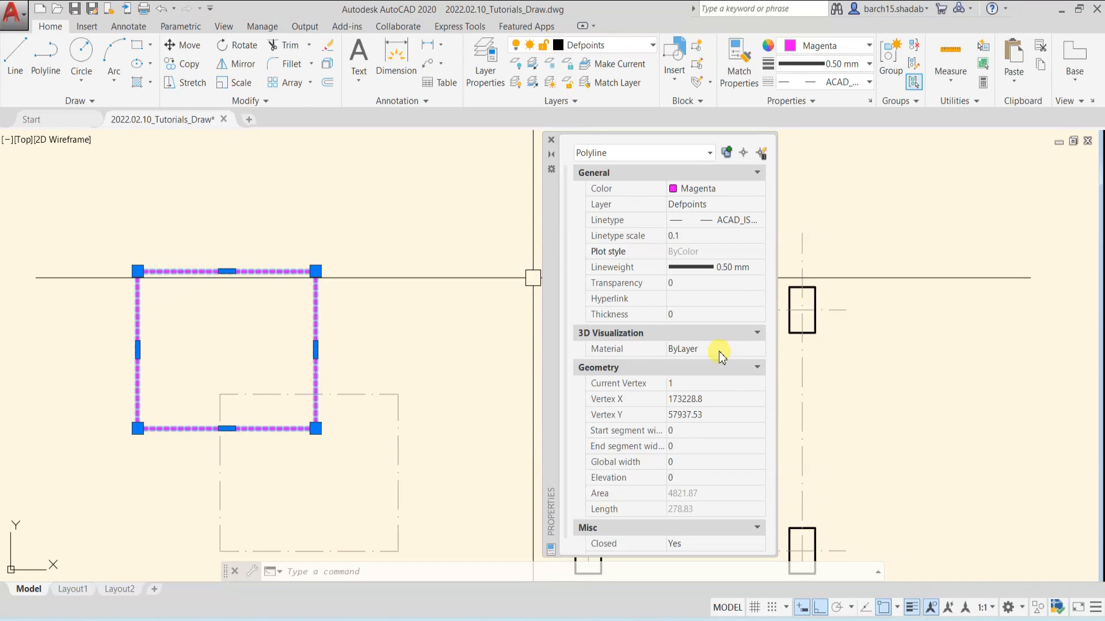
Collapse the 3D Visualization properties and review the magenta rectangle's geometry values, including area and length
click(757, 334)
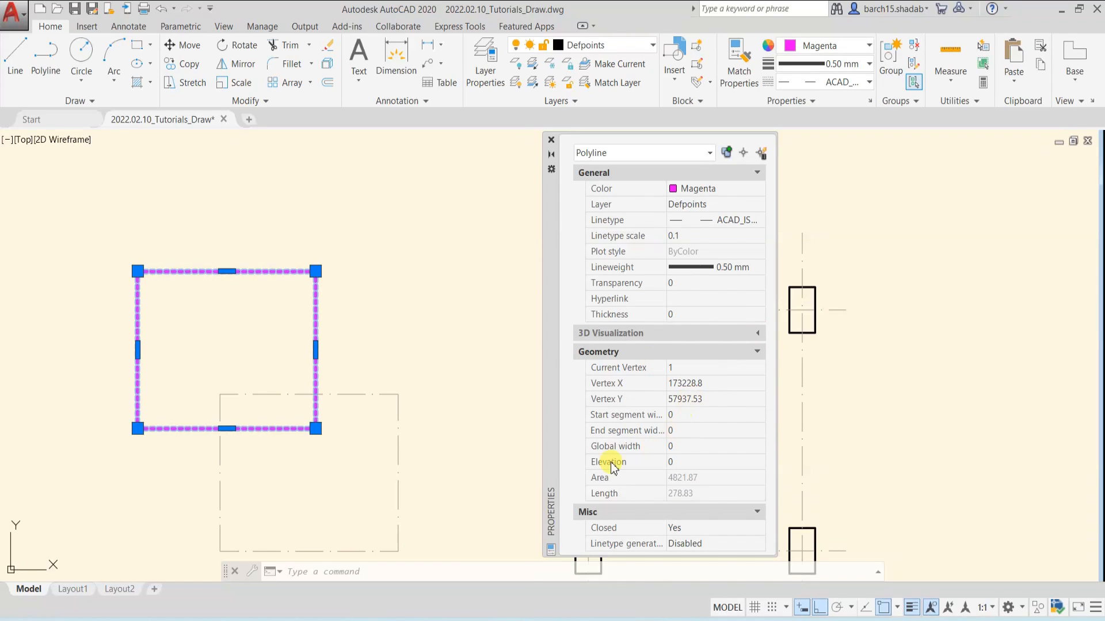
middle_drag(288, 441, 330, 389)
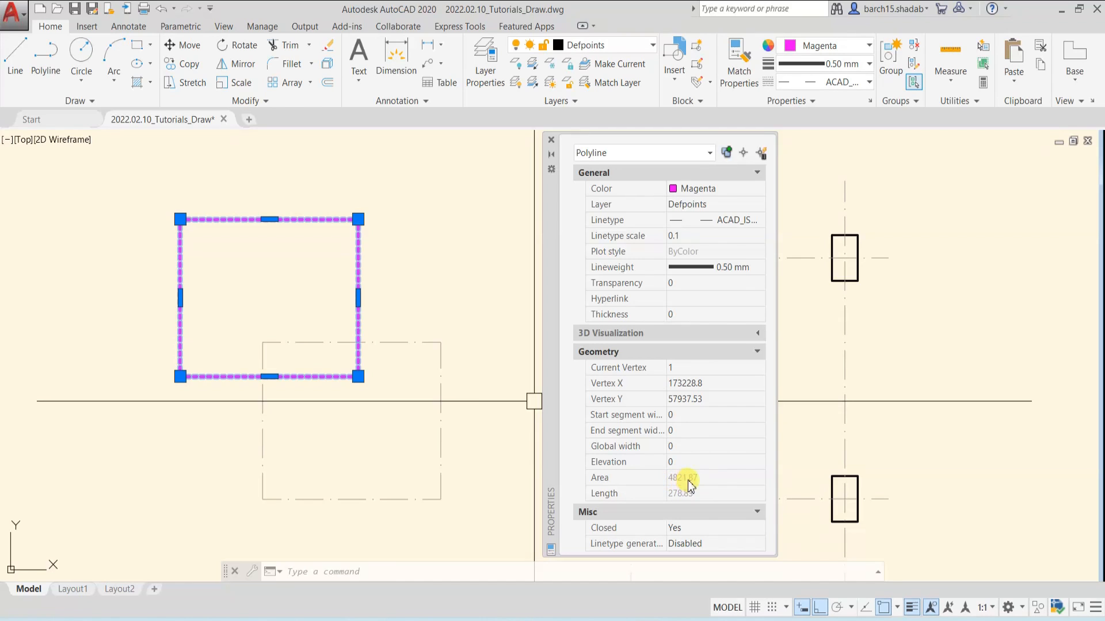
Add the upper-left column to the magenta rectangle's selection, review their combined properties and clear the selection
middle_drag(449, 365, 161, 454)
scroll(348, 328, up, 4)
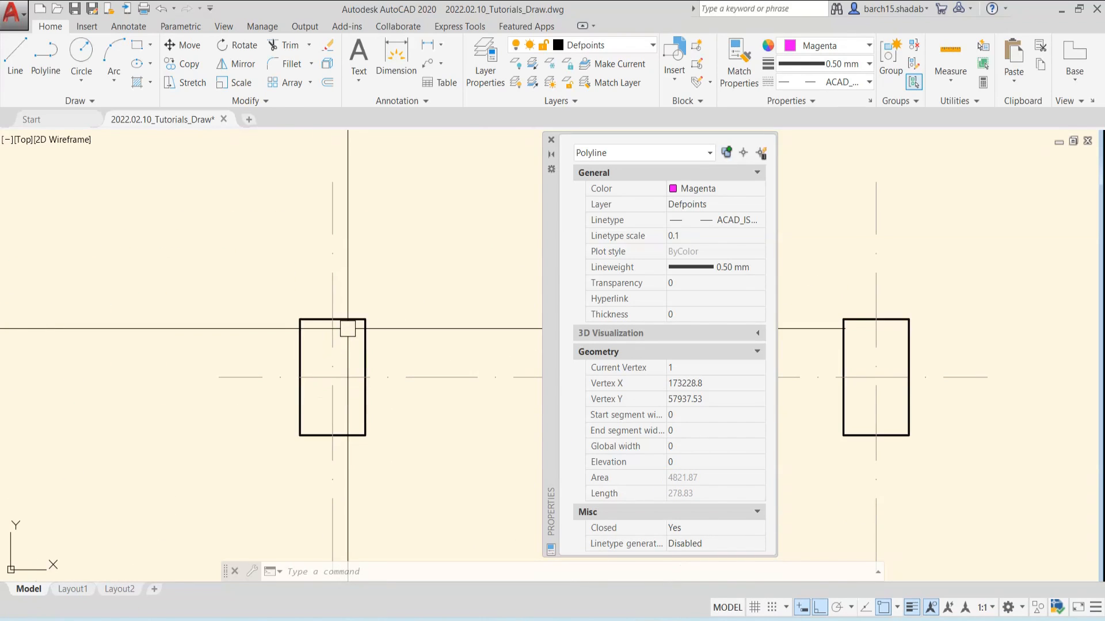
click(365, 319)
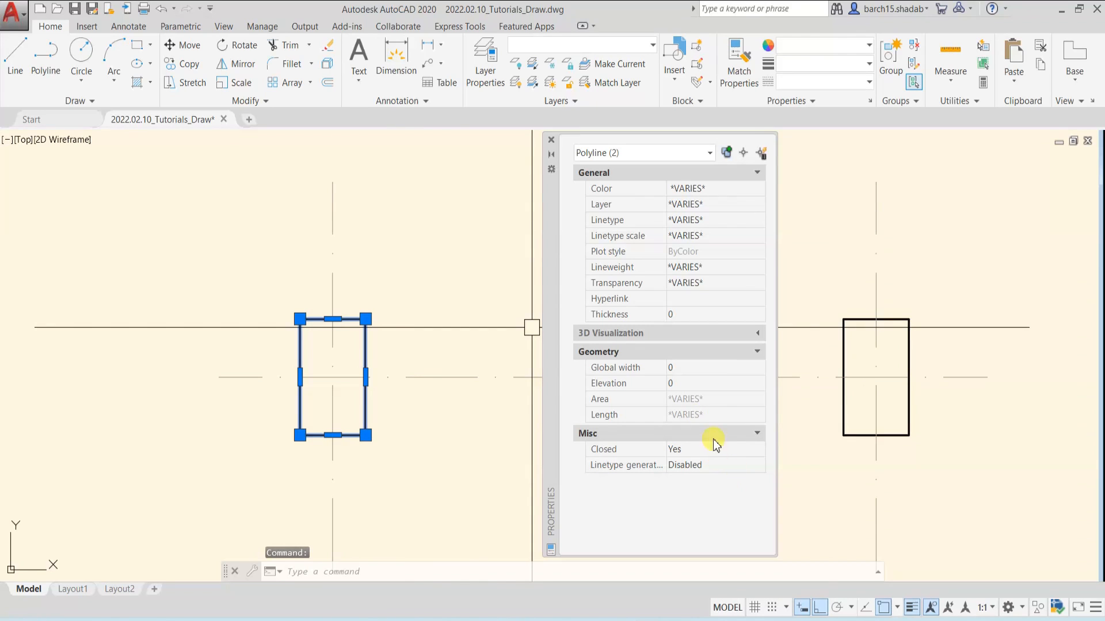
scroll(283, 328, down, 4)
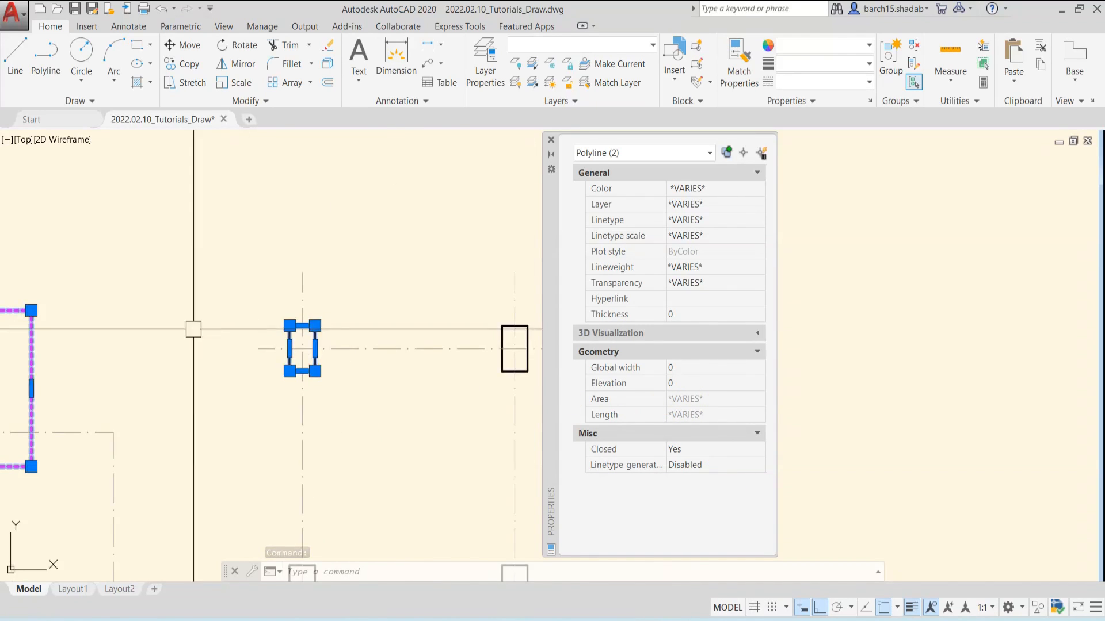
middle_drag(192, 328, 362, 329)
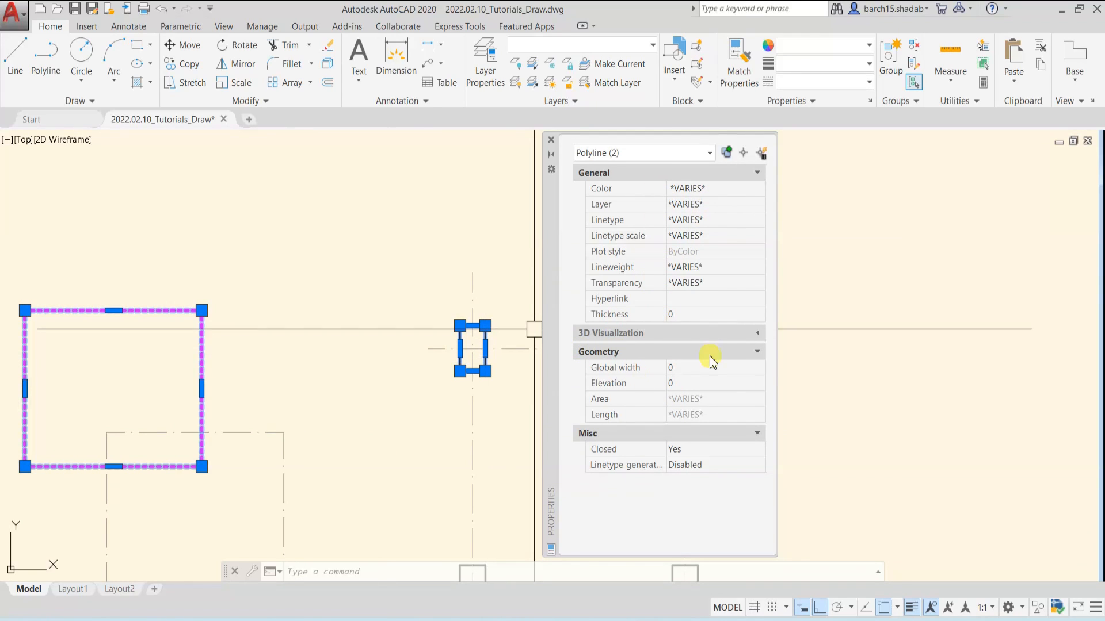
key(Escape)
key(Escape)
key(Escape)
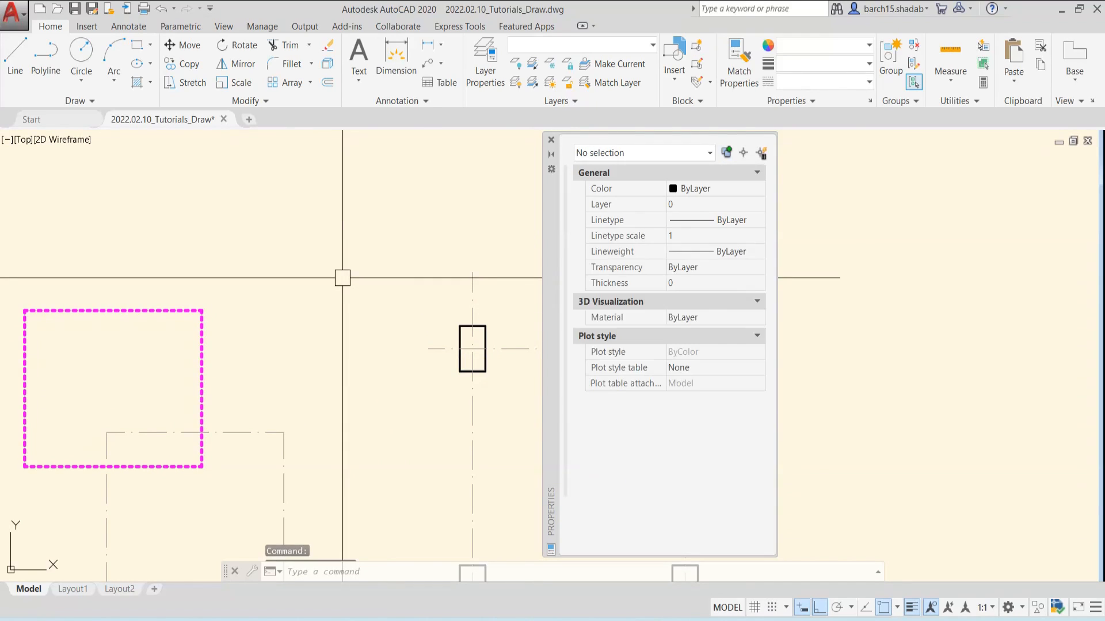
Select only the upper-left column, check its properties and lineweight, and deselect it without changes
scroll(469, 340, up, 2)
click(454, 319)
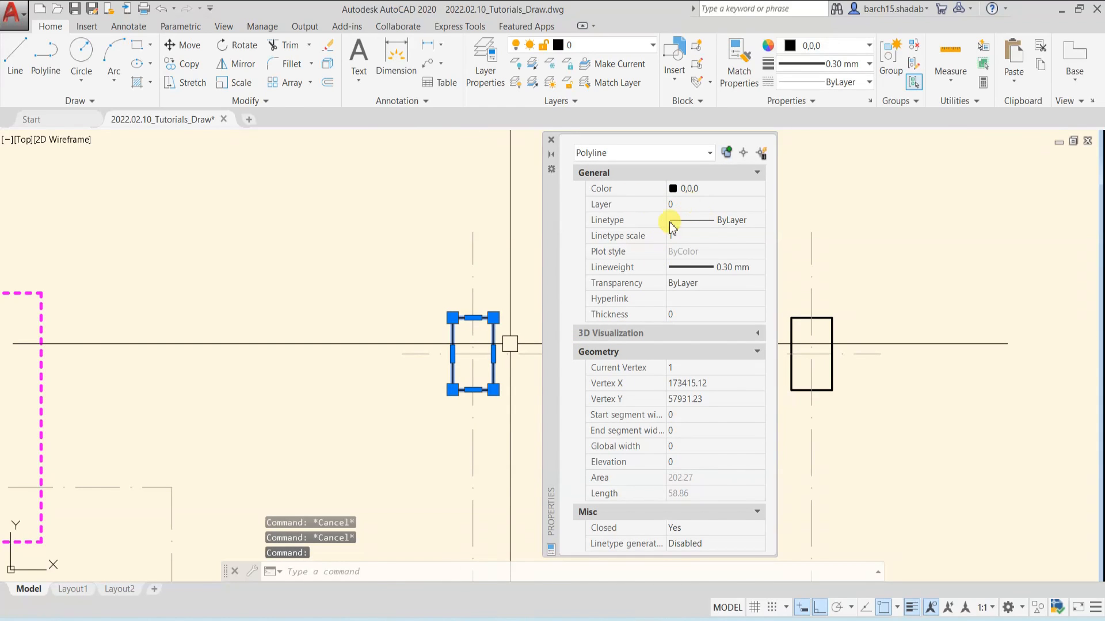
click(739, 270)
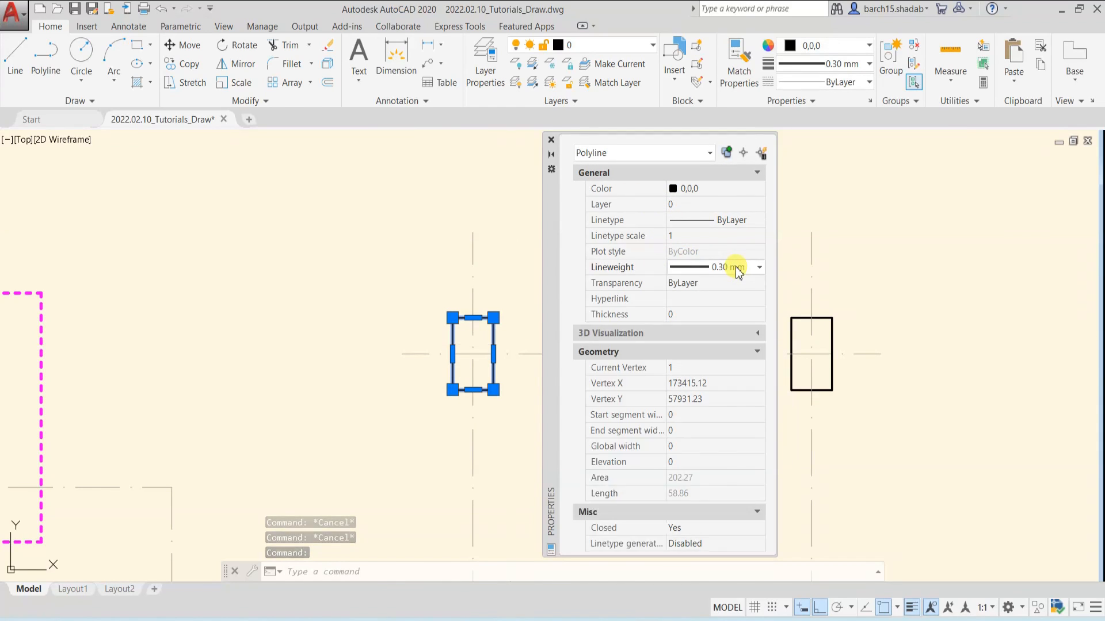
click(738, 269)
key(Escape)
key(Escape)
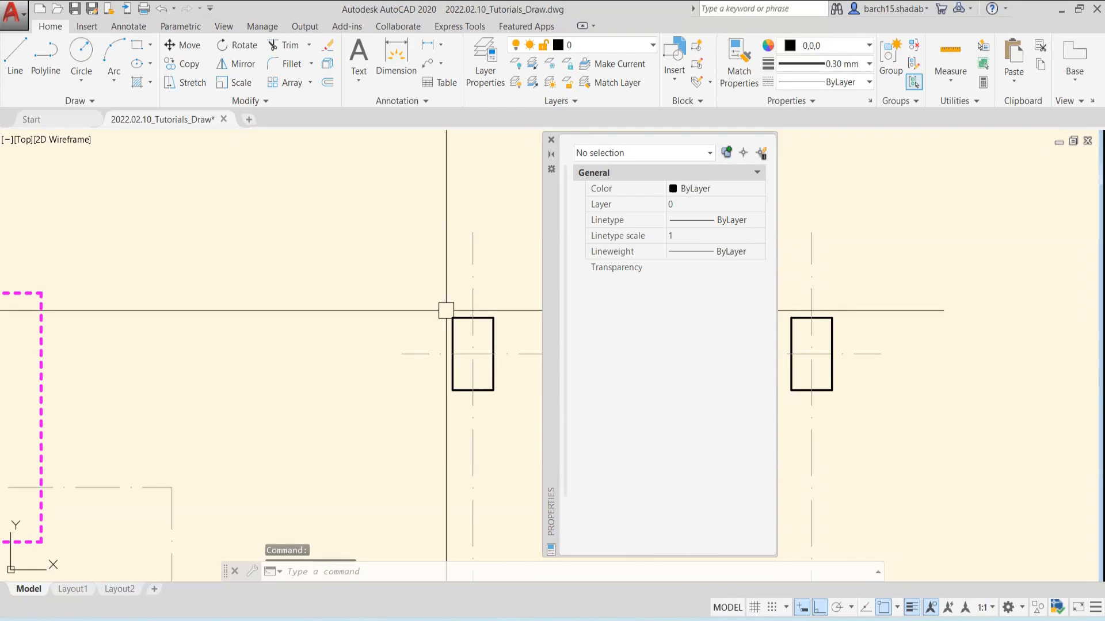
Close the Properties palette and bring the rectangles and columns back into view
click(550, 139)
scroll(469, 305, down, 4)
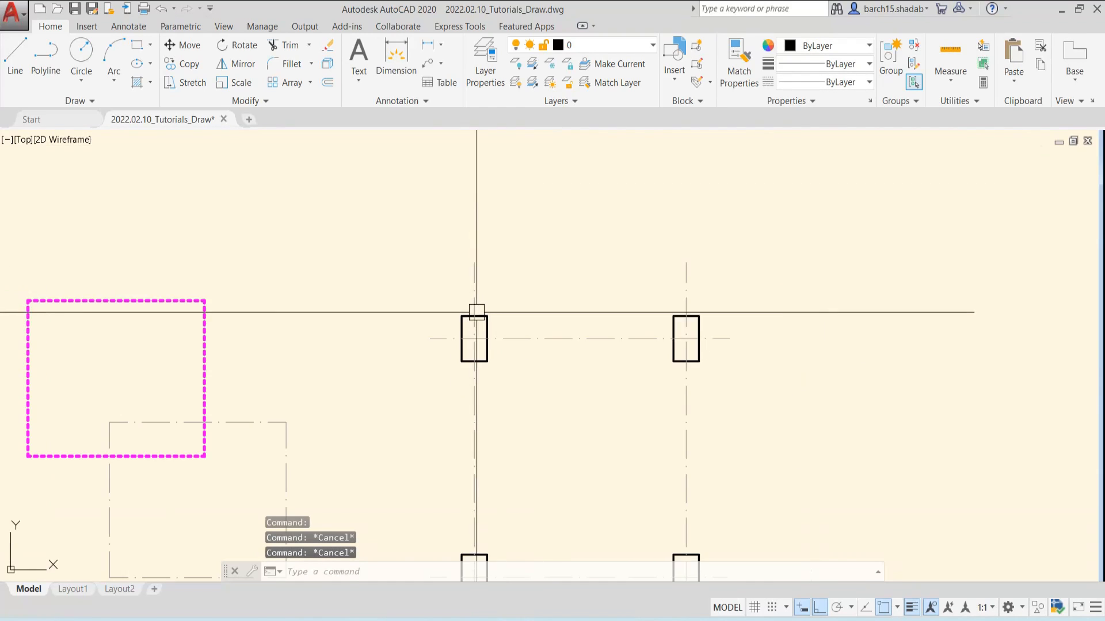
key(Escape)
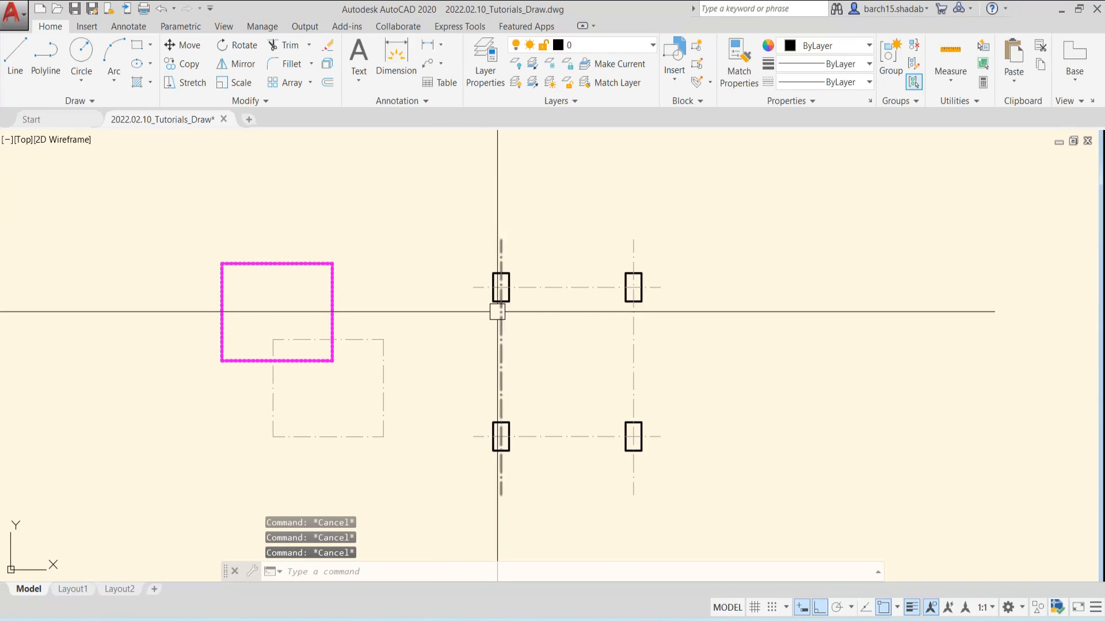
scroll(501, 310, down, 2)
middle_drag(441, 316, 490, 318)
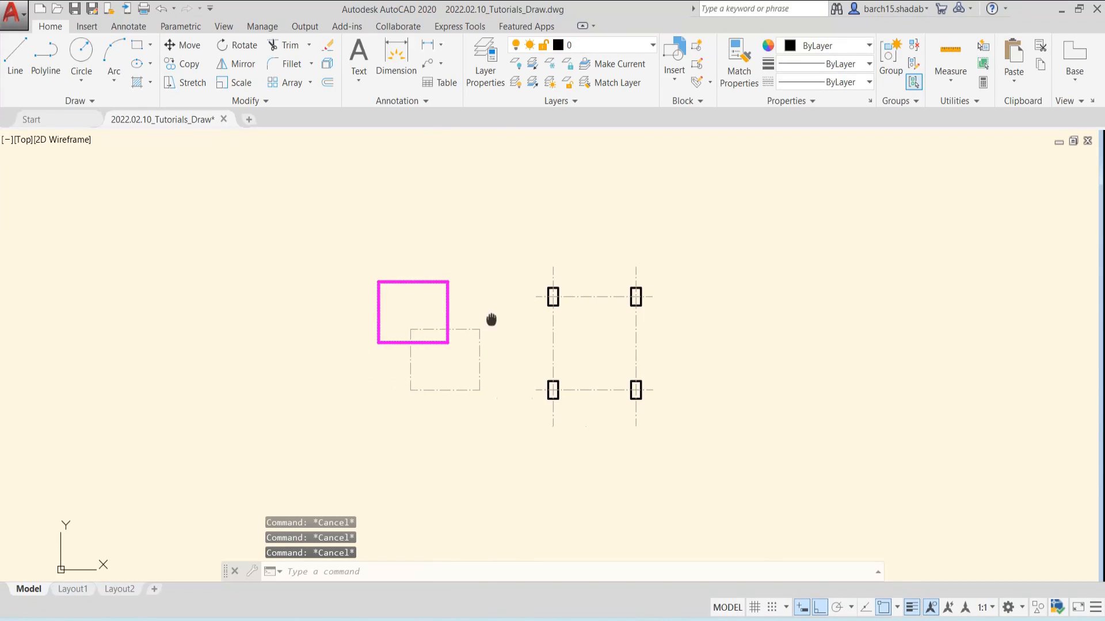
scroll(429, 293, up, 4)
scroll(411, 255, down, 4)
scroll(458, 313, up, 2)
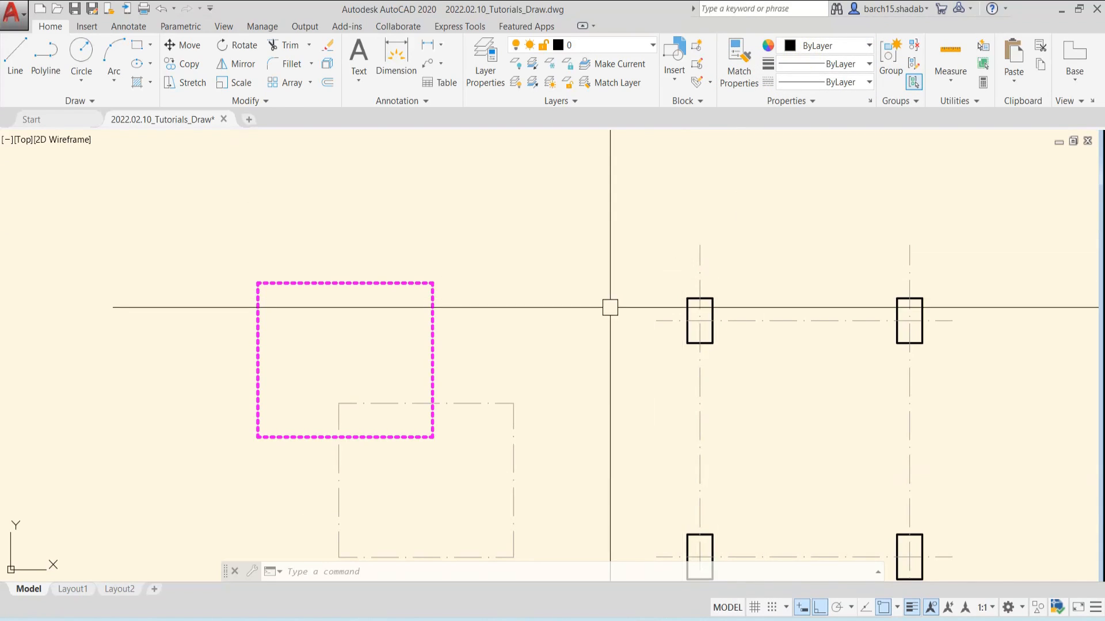
middle_drag(608, 308, 581, 257)
Reopen the Properties palette with the PR command and dock it along the left side of the drawing area
key(Escape)
key(Escape)
key(Escape)
text(pr)
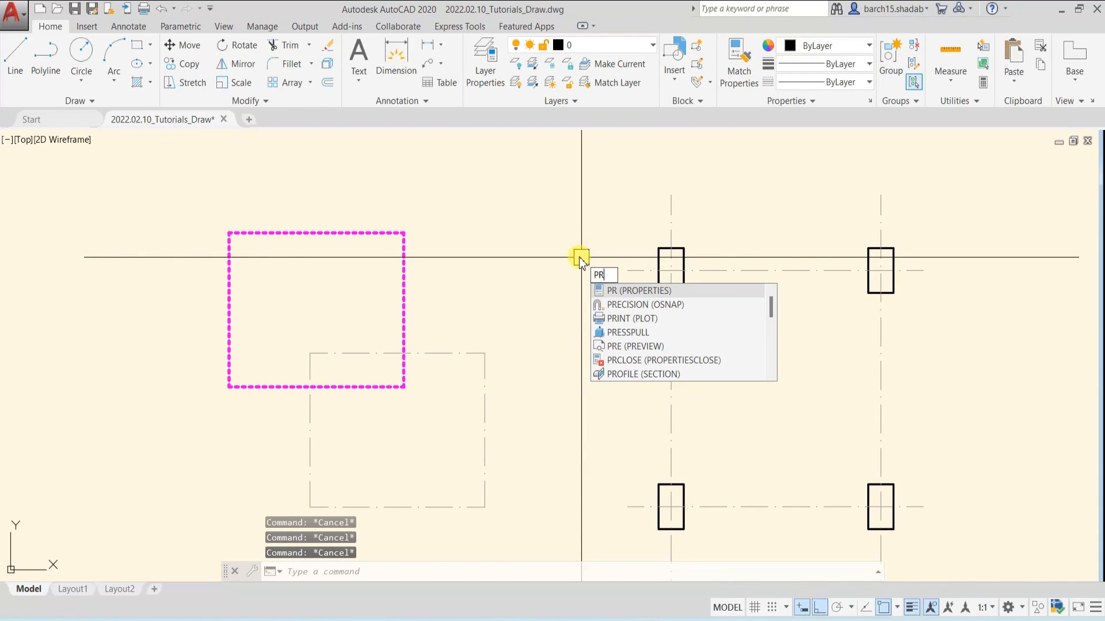
key(Return)
middle_drag(430, 345, 189, 331)
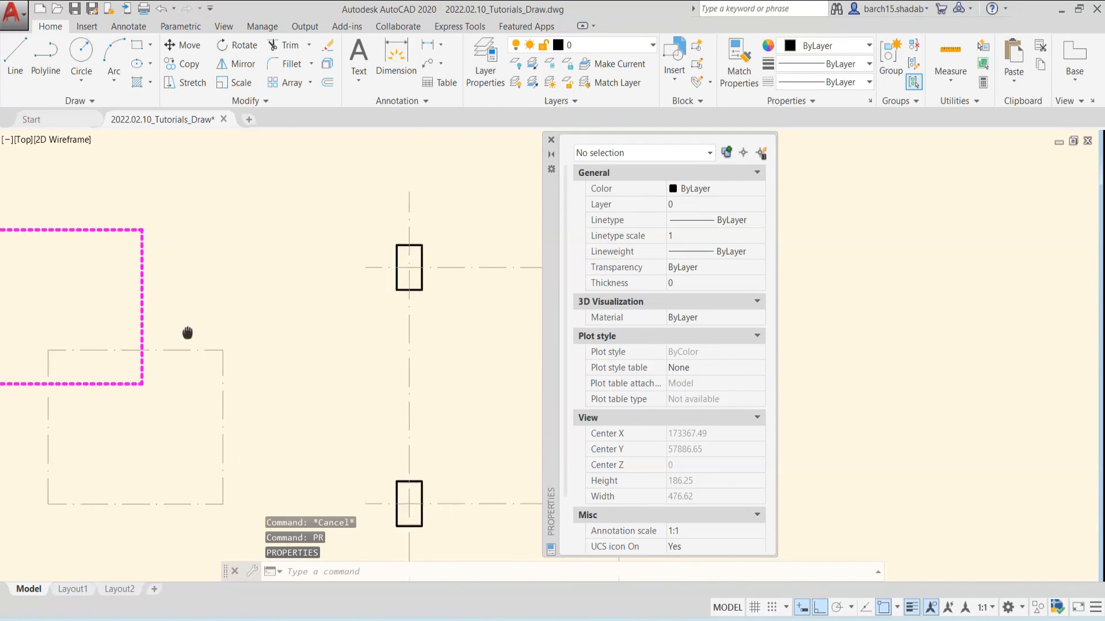
mouse_move(551, 195)
mouse_down()
mouse_move(49, 176)
mouse_move(17, 187)
mouse_move(91, 173)
mouse_move(70, 217)
mouse_move(19, 197)
mouse_up()
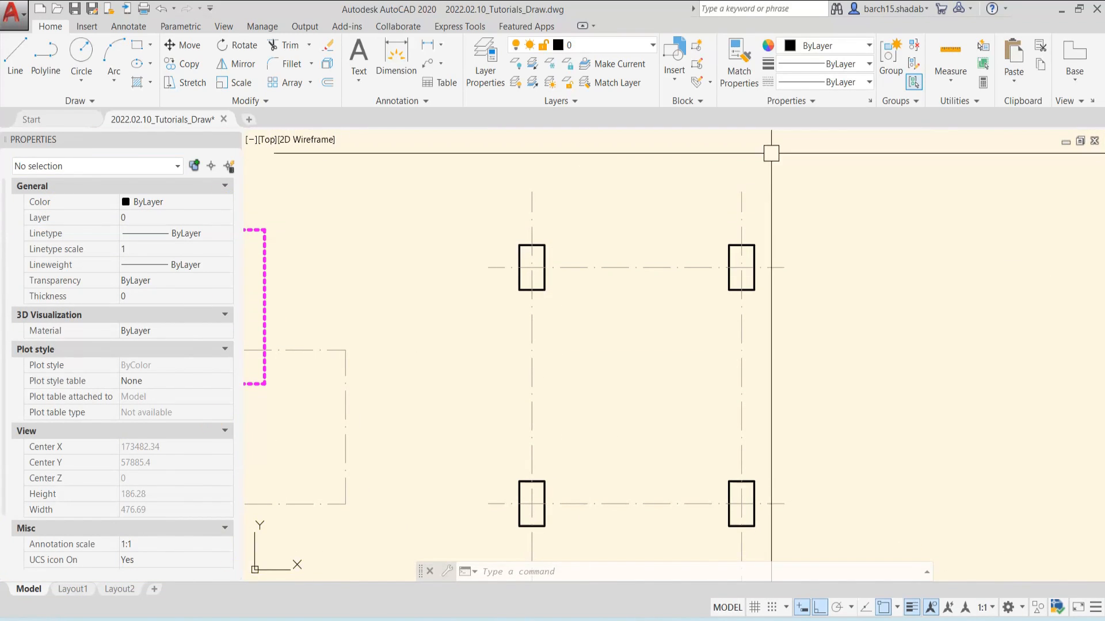
scroll(688, 356, down, 4)
scroll(544, 341, up, 2)
scroll(603, 331, down, 2)
middle_drag(604, 329, 531, 329)
scroll(491, 330, up, 4)
scroll(476, 306, down, 2)
middle_drag(476, 305, 515, 323)
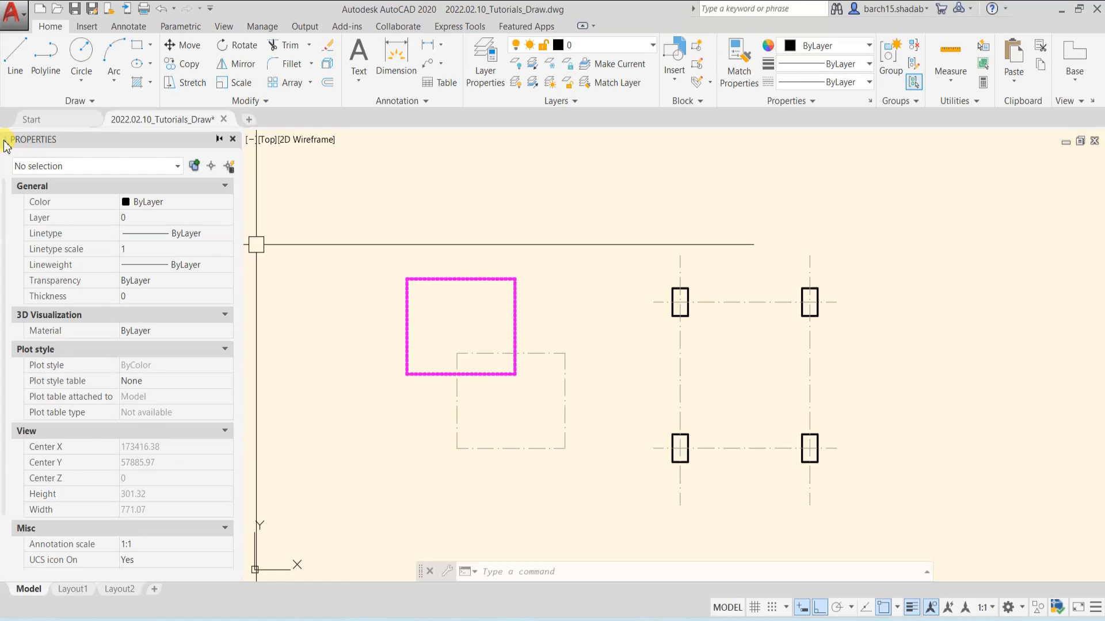
Undock the Properties palette so it floats over the drawing, and close it
mouse_move(11, 143)
mouse_down()
mouse_move(343, 226)
mouse_move(378, 255)
mouse_move(58, 215)
mouse_up()
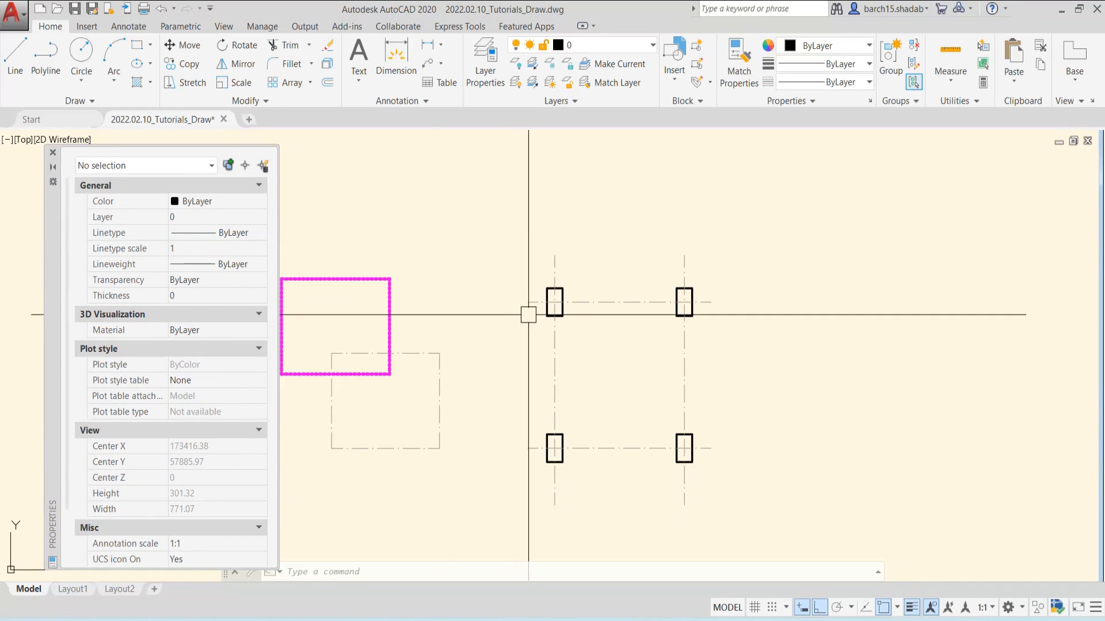
scroll(559, 319, up, 5)
click(558, 318)
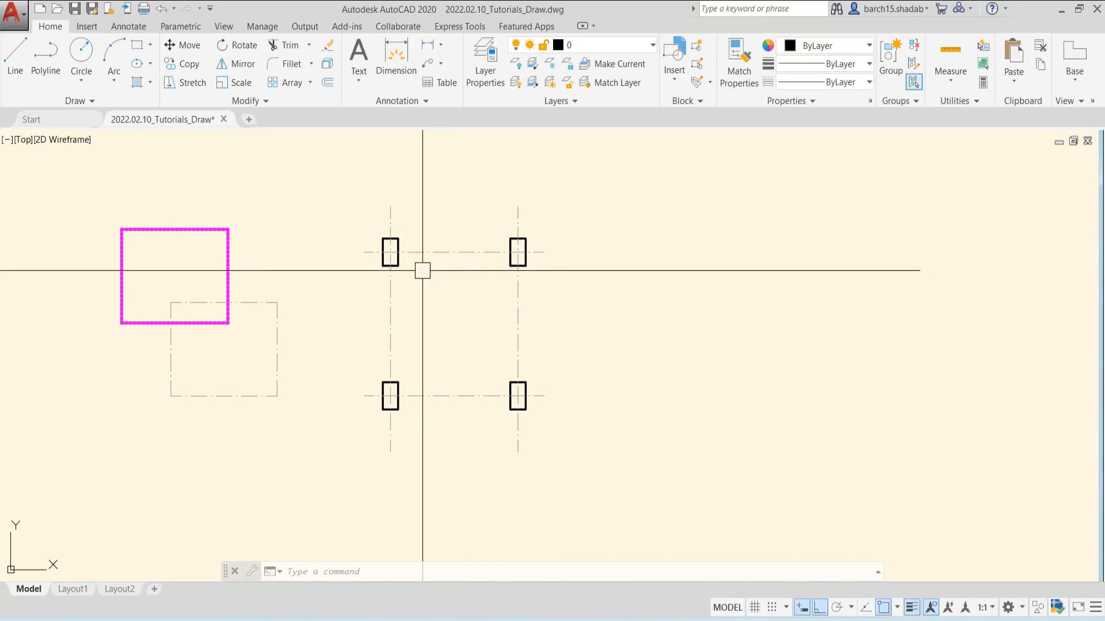
middle_drag(428, 287, 503, 311)
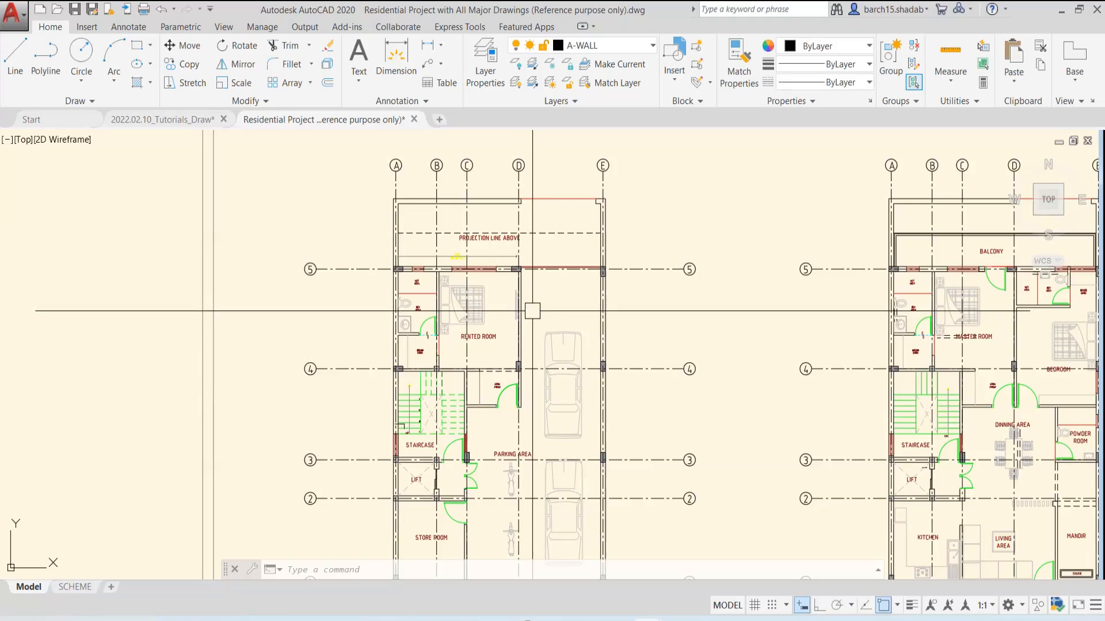
Examine the residential project's floor plans, focusing on the rented room between grid lines 4 and 5
mouse_move(531, 314)
middle_down()
mouse_move(569, 326)
mouse_move(508, 291)
middle_up()
scroll(553, 317, down, 3)
scroll(497, 280, up, 6)
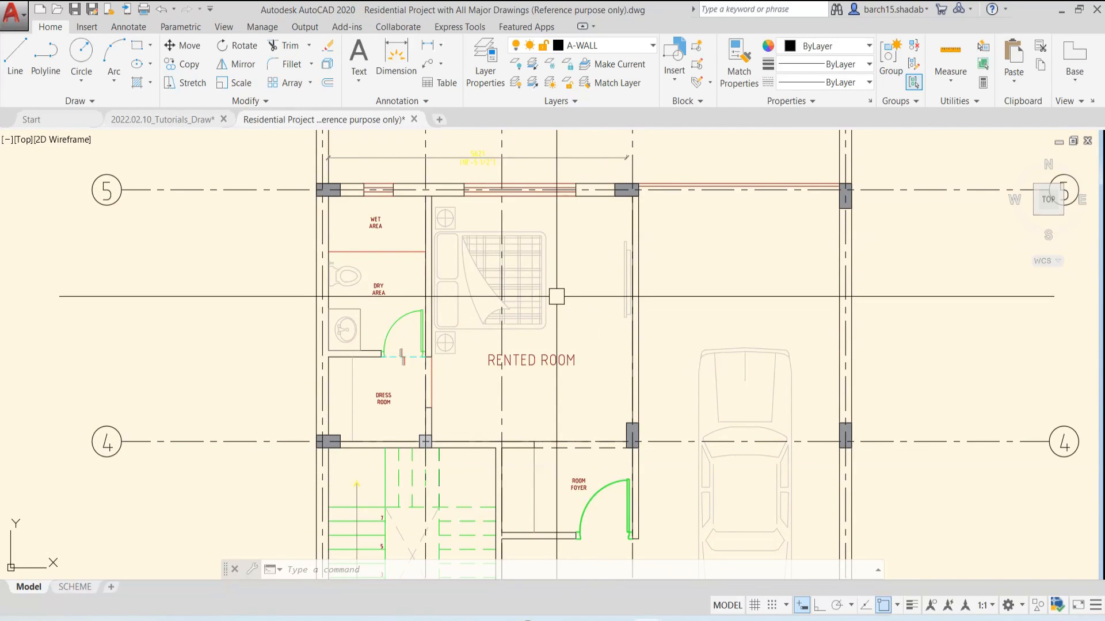
scroll(556, 296, down, 2)
mouse_move(557, 296)
middle_down()
mouse_move(553, 242)
mouse_move(546, 326)
mouse_move(519, 313)
mouse_move(537, 335)
middle_up()
scroll(553, 242, down, 4)
scroll(544, 326, up, 4)
scroll(540, 326, up, 2)
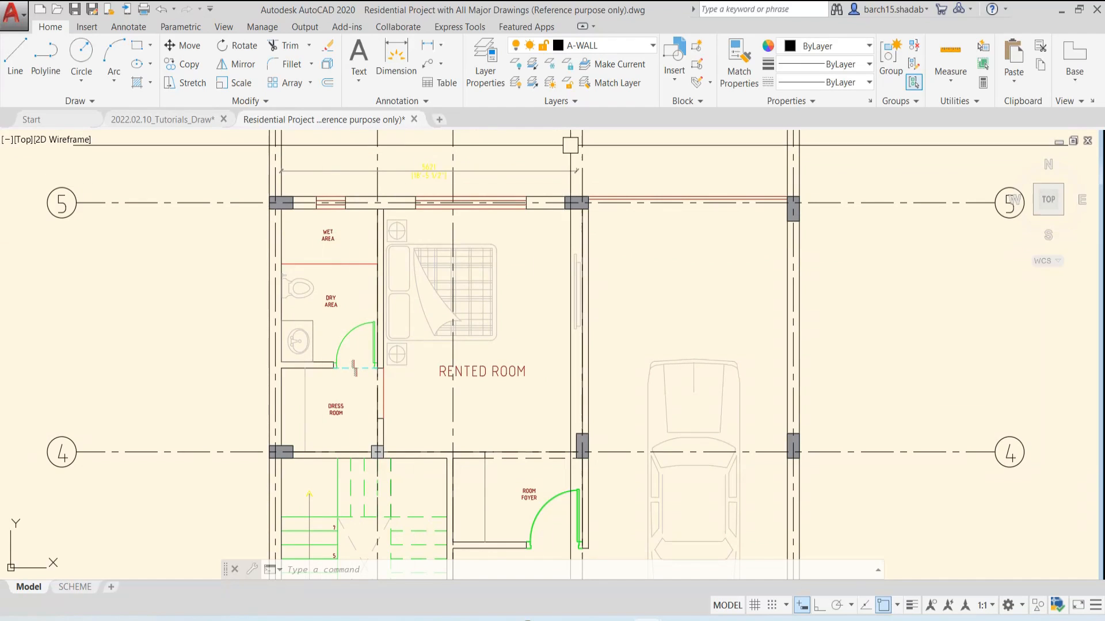
scroll(517, 510, down, 6)
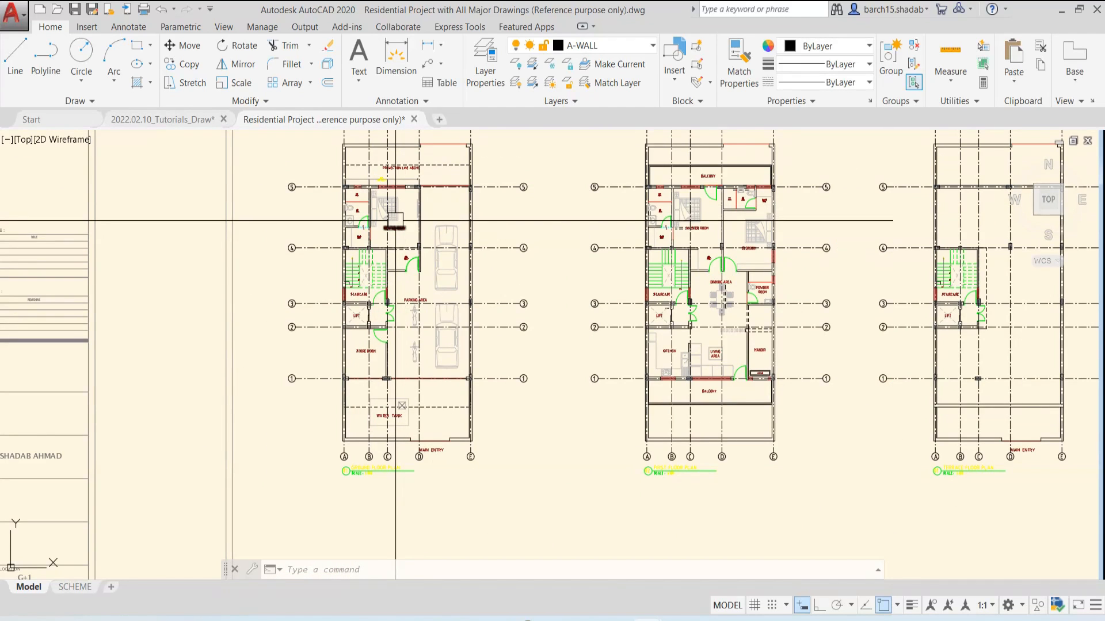
middle_drag(394, 228, 475, 254)
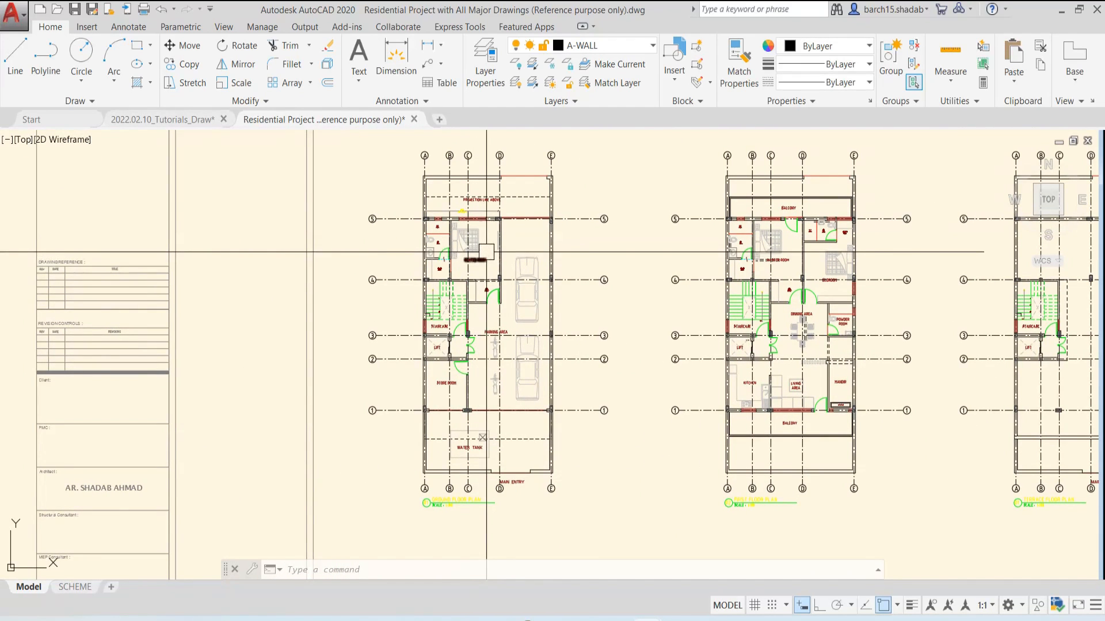
scroll(486, 253, up, 2)
scroll(437, 184, up, 4)
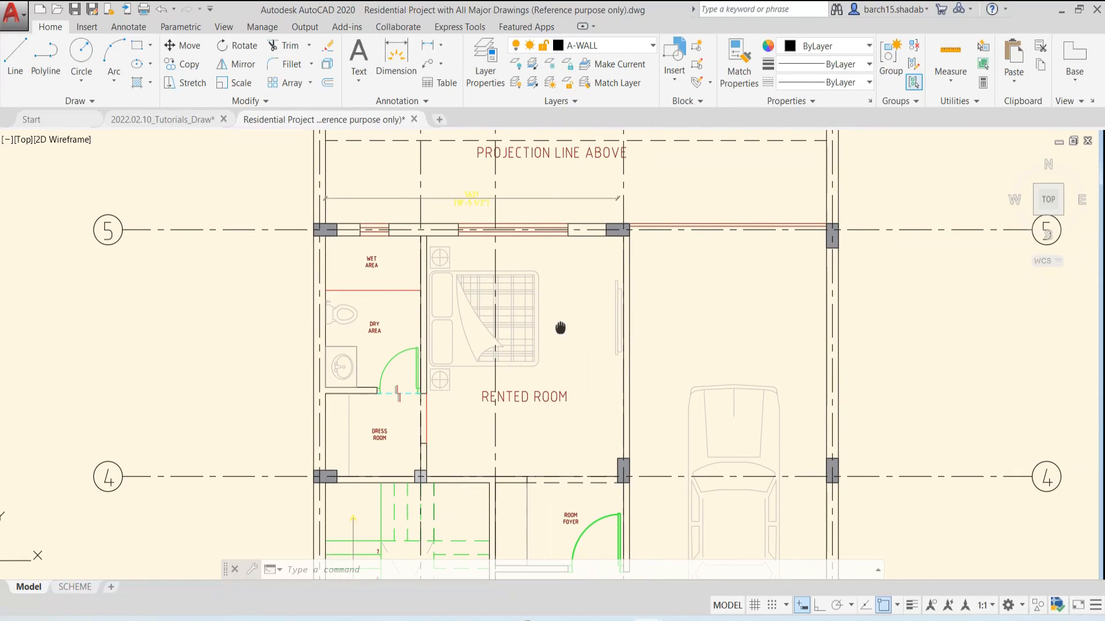
scroll(506, 328, down, 3)
scroll(531, 320, up, 3)
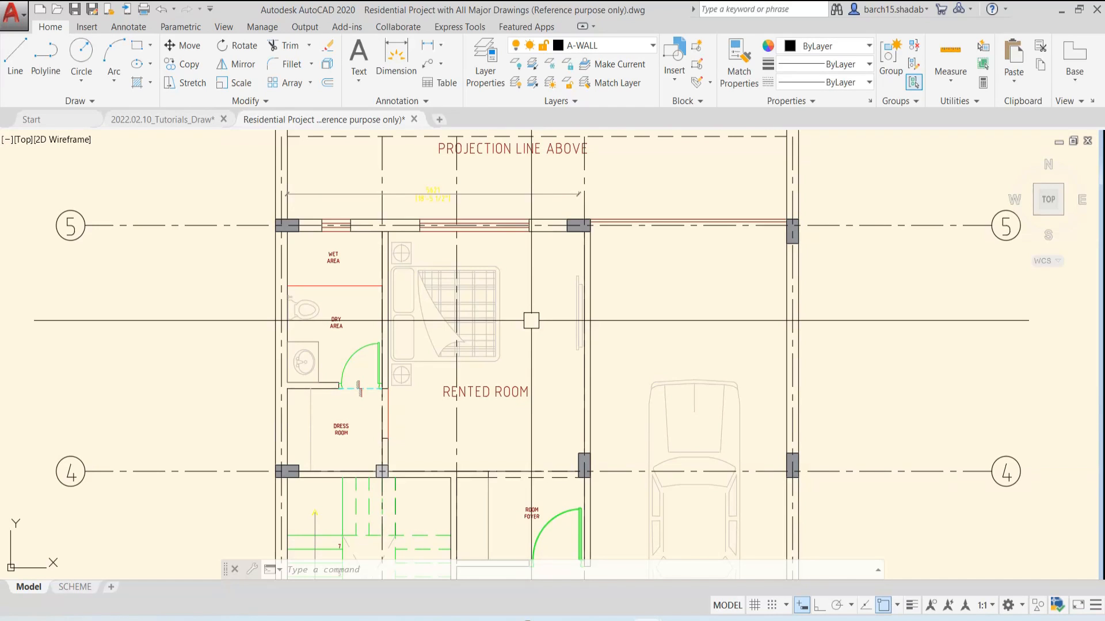
Create a new model view named Rented Room in the View Manager, with its boundary set to Define window
key(Return)
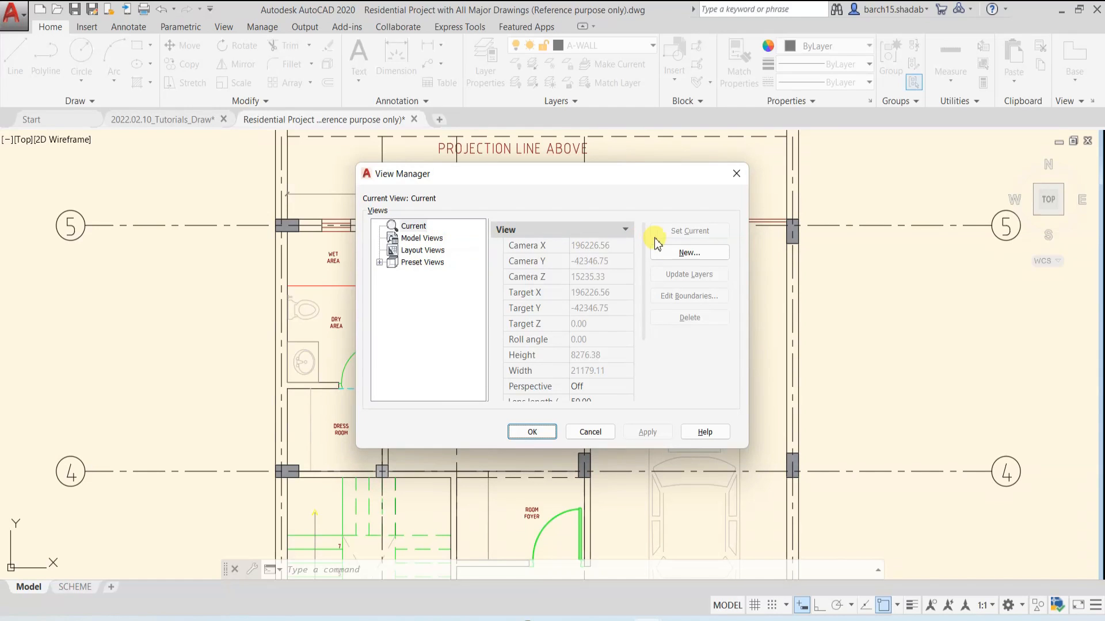
click(688, 253)
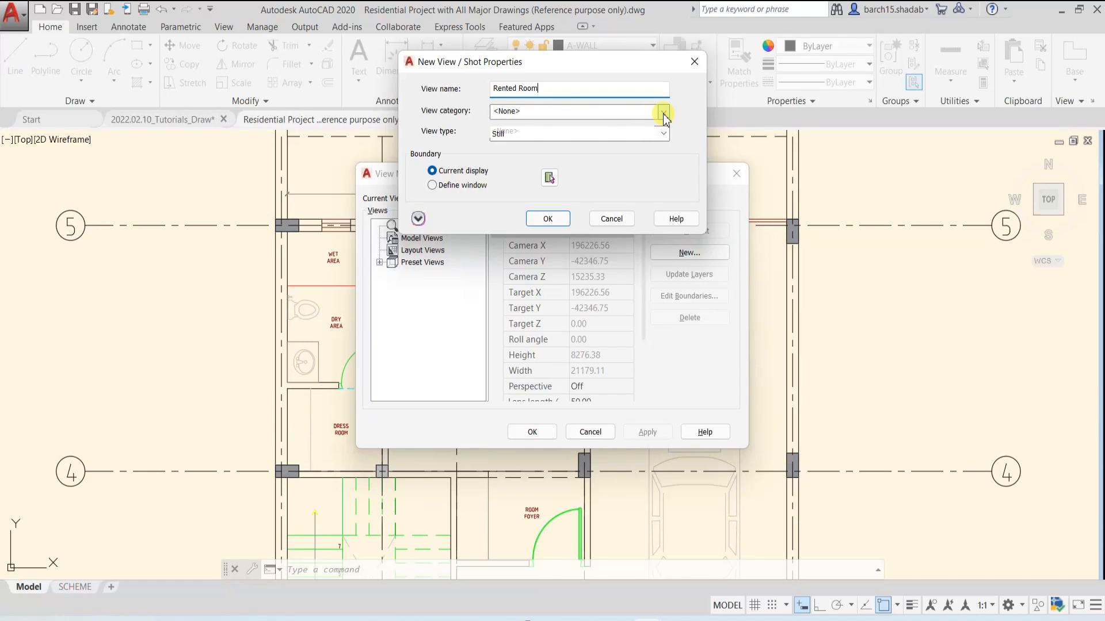
click(432, 185)
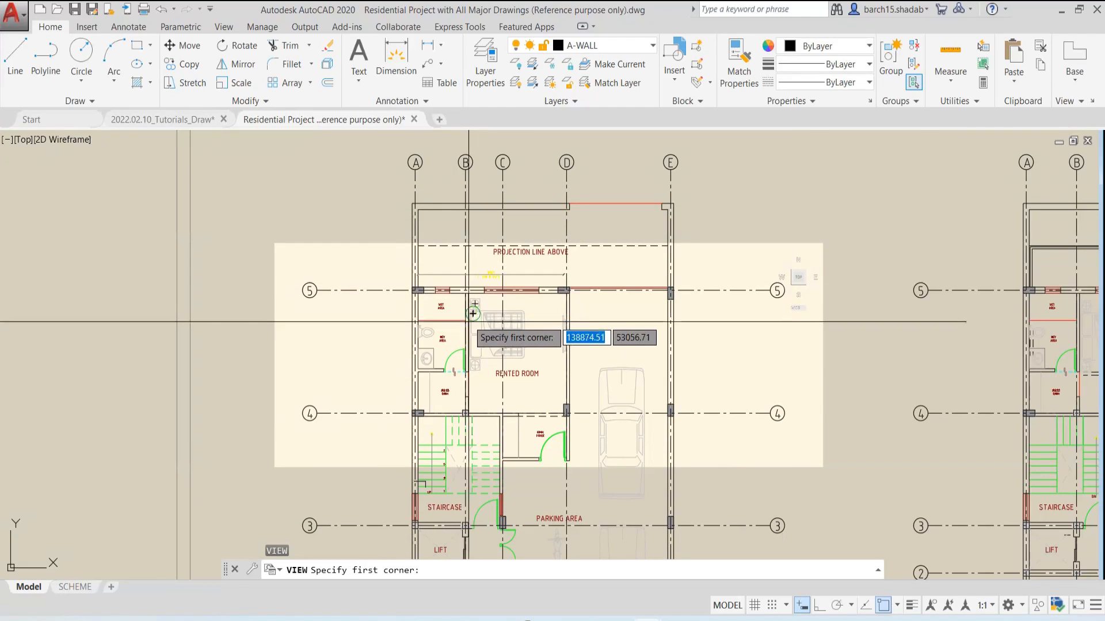
Window the view boundary tightly around the rented room with its bed and walls, accept it and save the view
scroll(468, 322, up, 4)
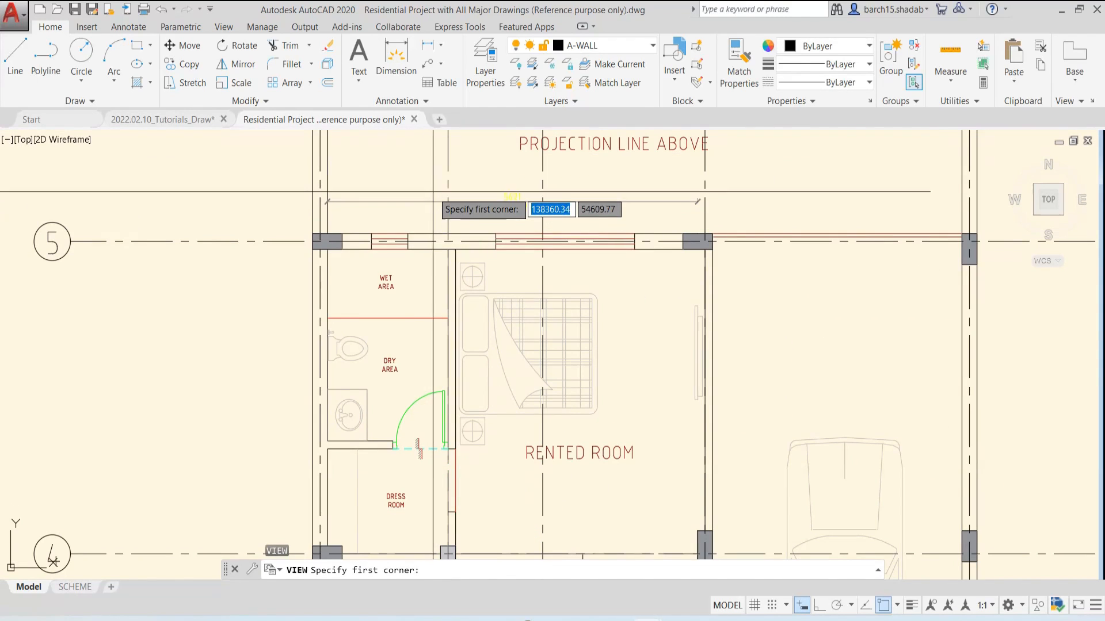
click(436, 217)
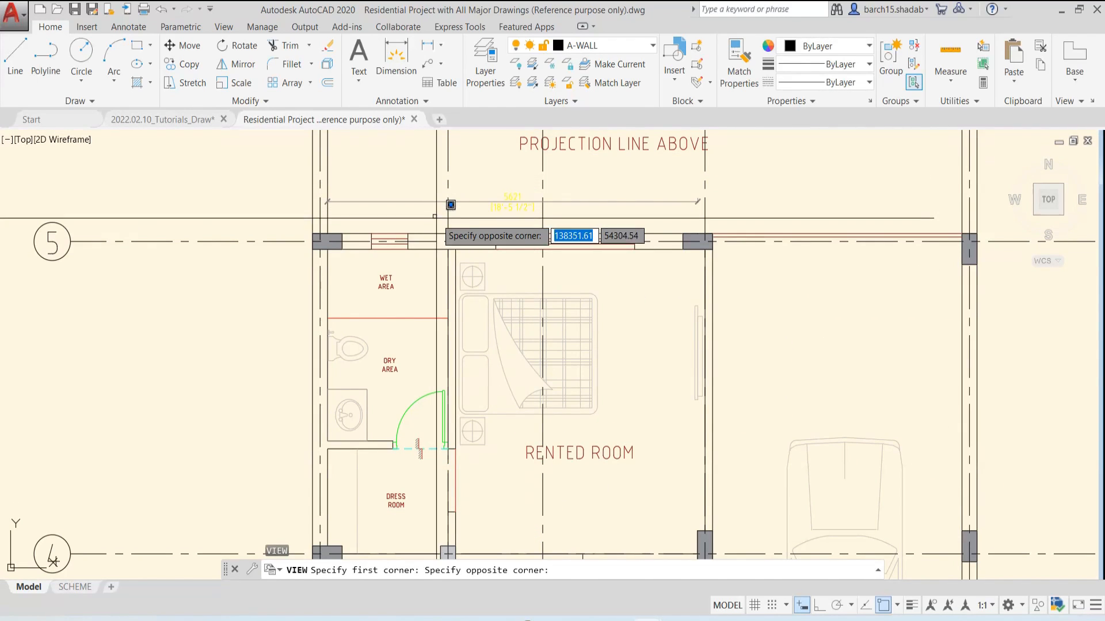
scroll(450, 205, down, 2)
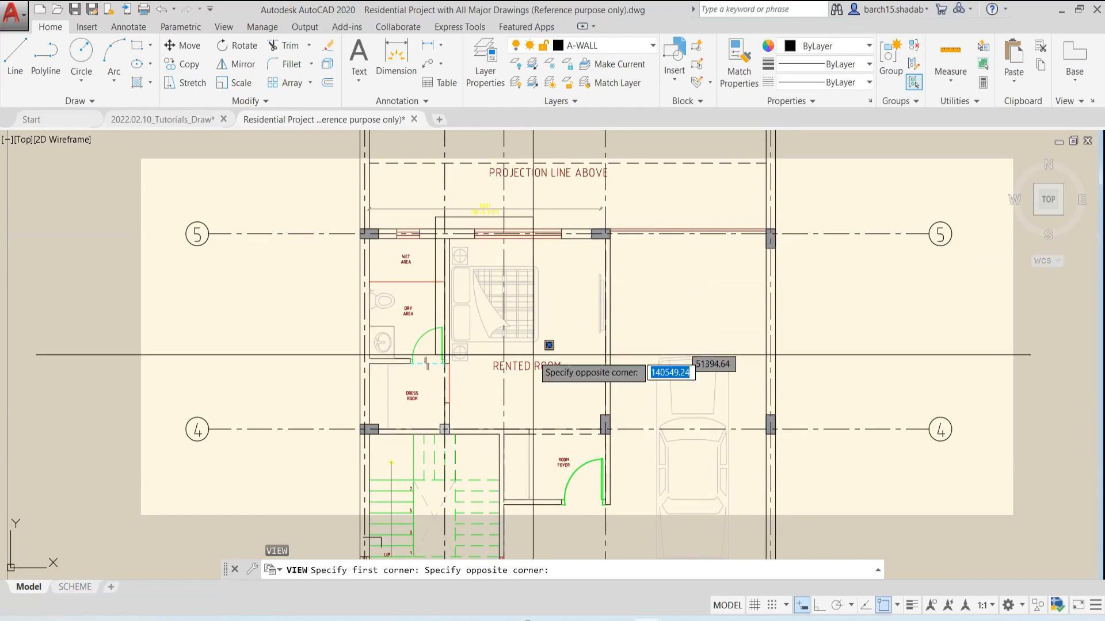
click(623, 449)
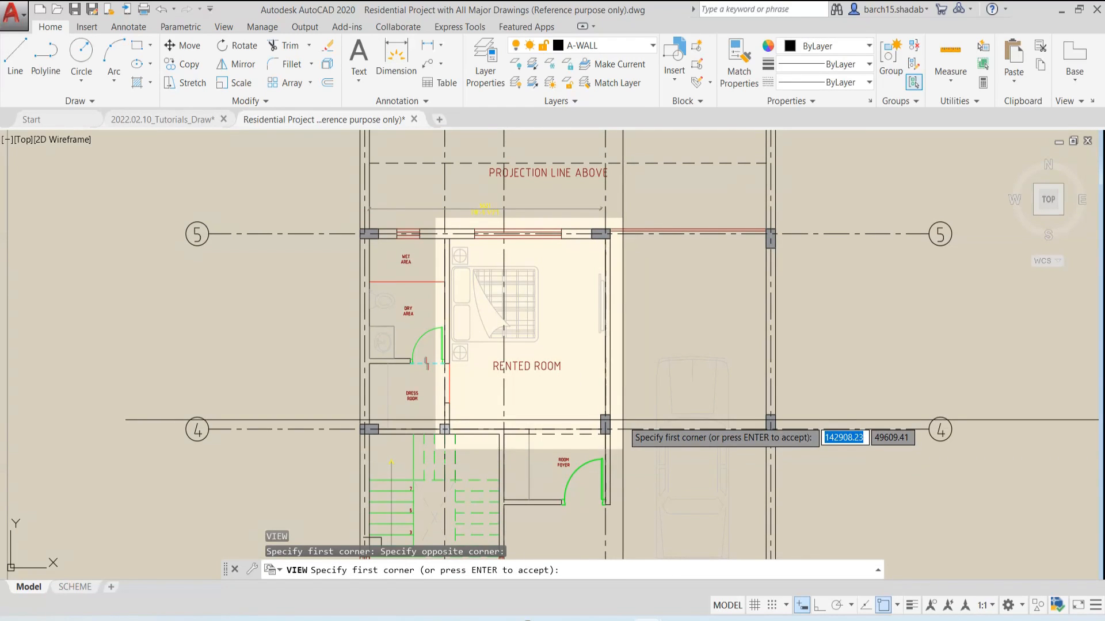
key(Return)
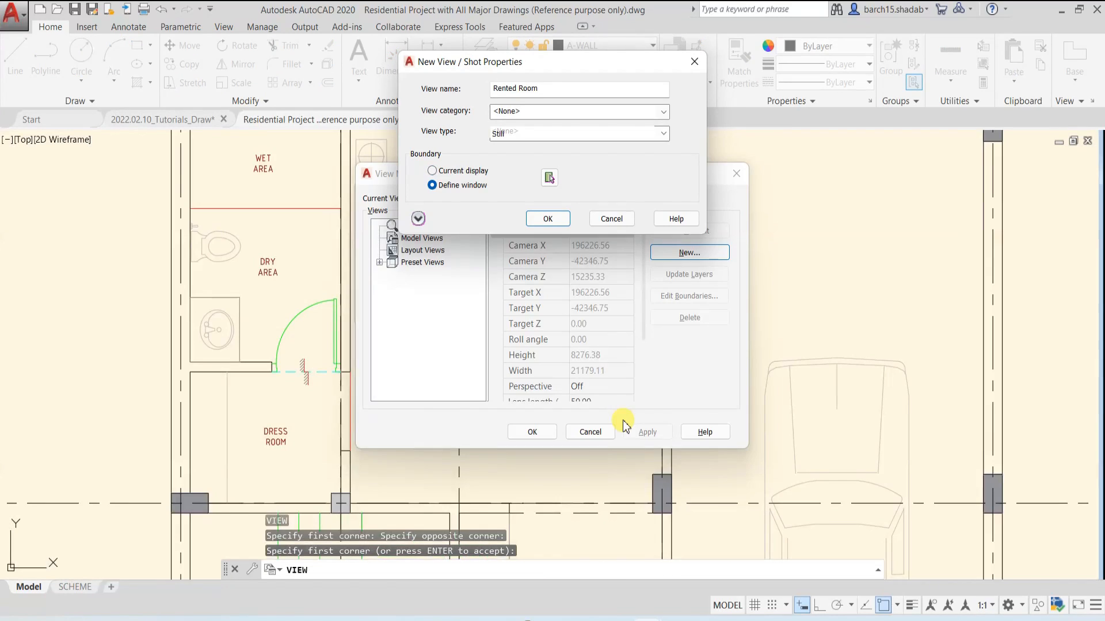
click(546, 219)
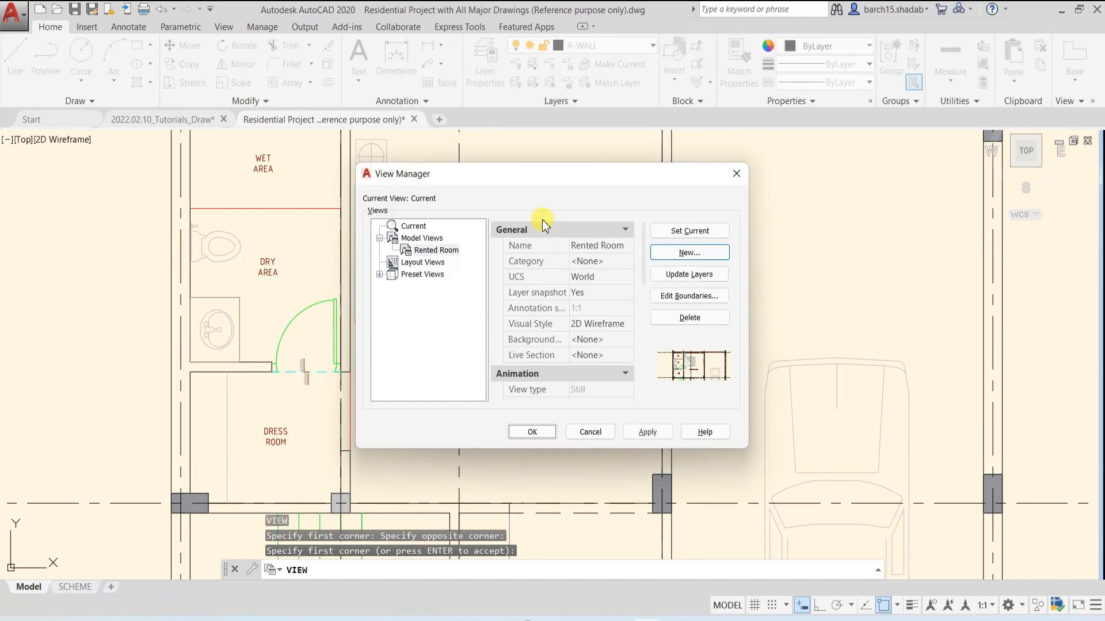
click(540, 432)
Bring the ground floor store room into view and start another new model view in the View Manager
scroll(416, 252, down, 4)
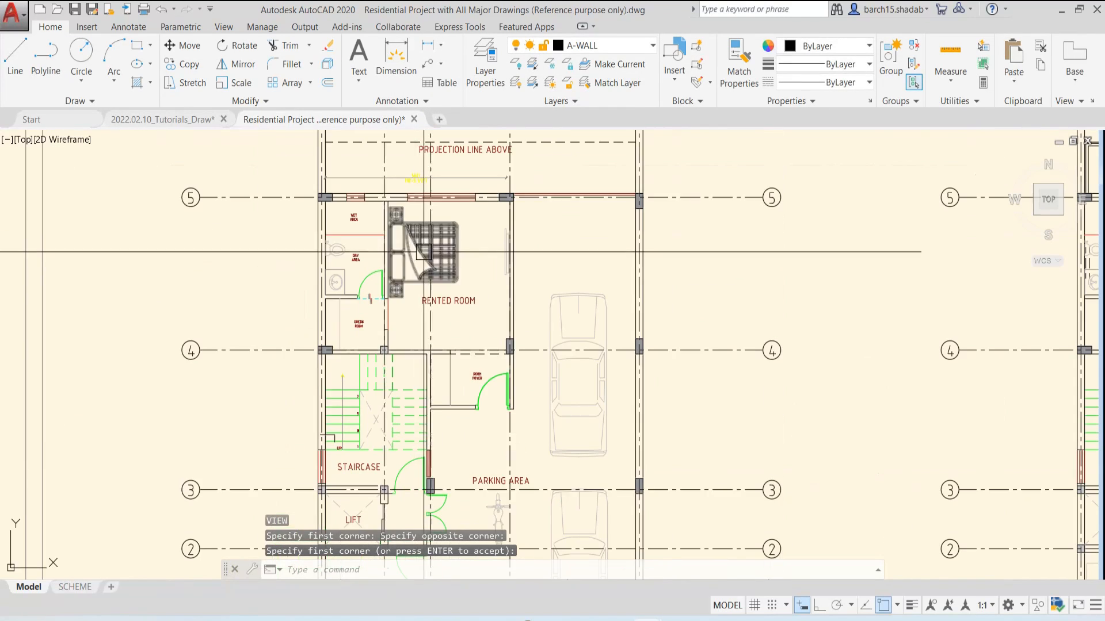
scroll(431, 257, down, 2)
middle_drag(466, 324, 449, 306)
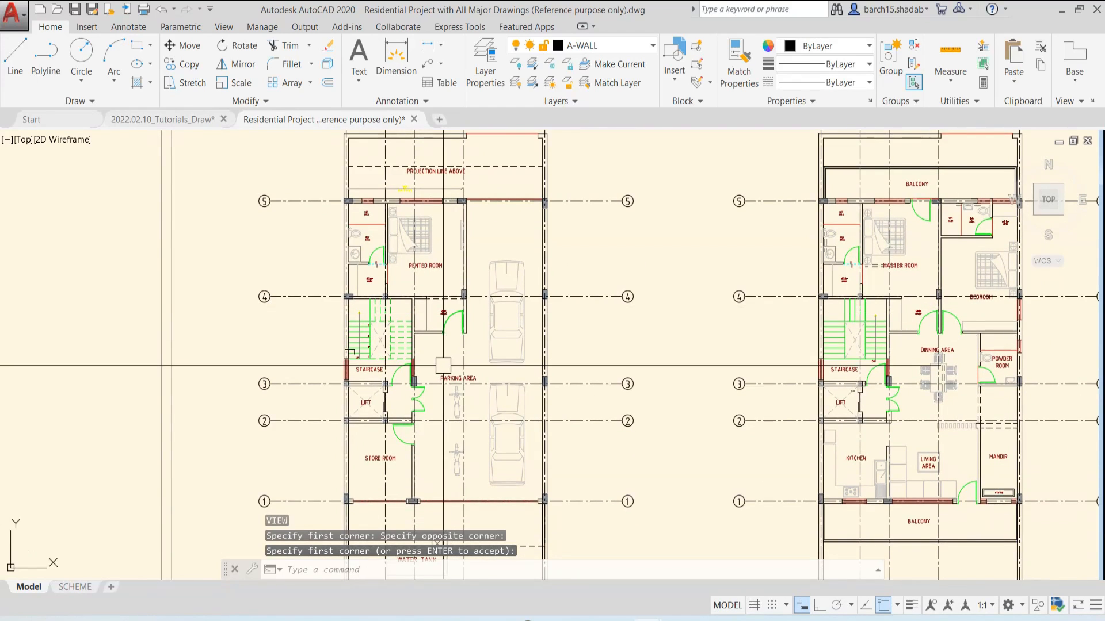
middle_drag(445, 366, 448, 326)
scroll(437, 405, up, 4)
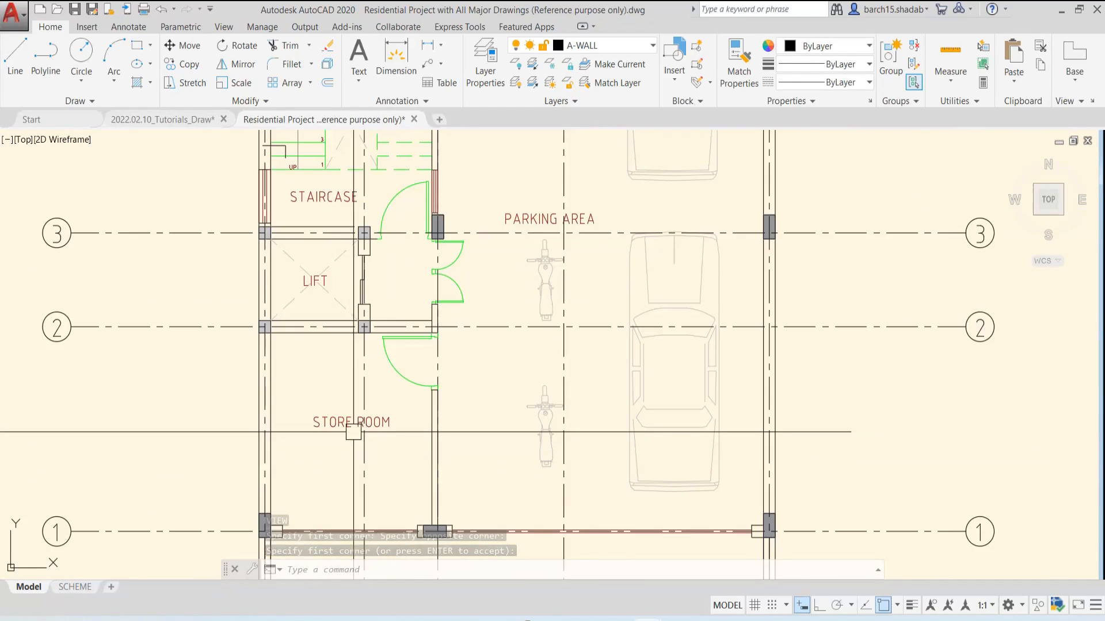
middle_drag(437, 345, 491, 315)
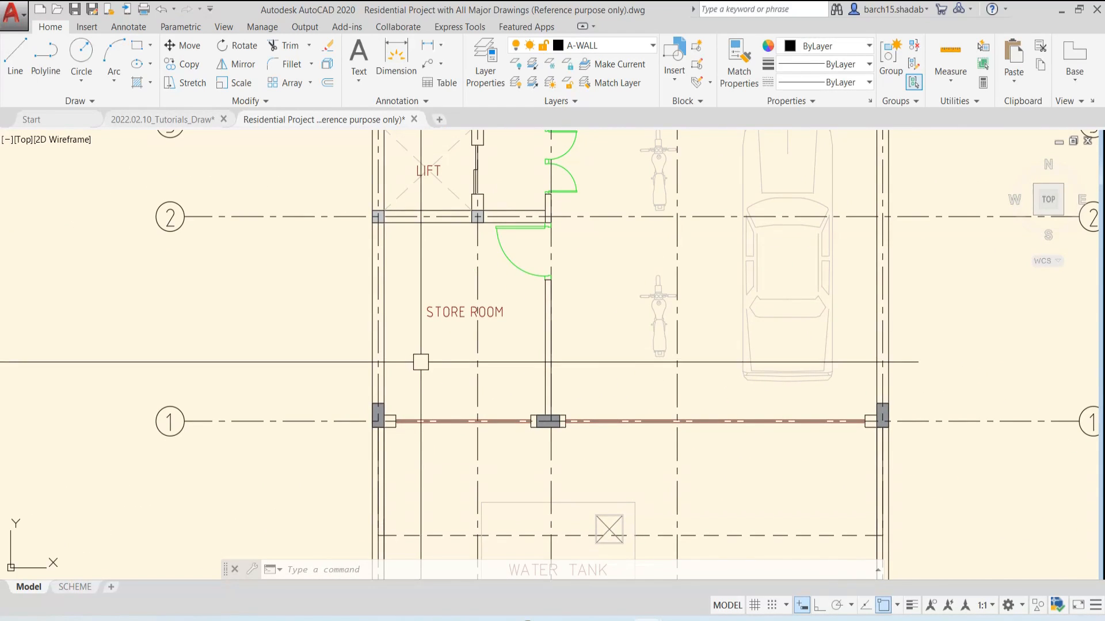
key(Return)
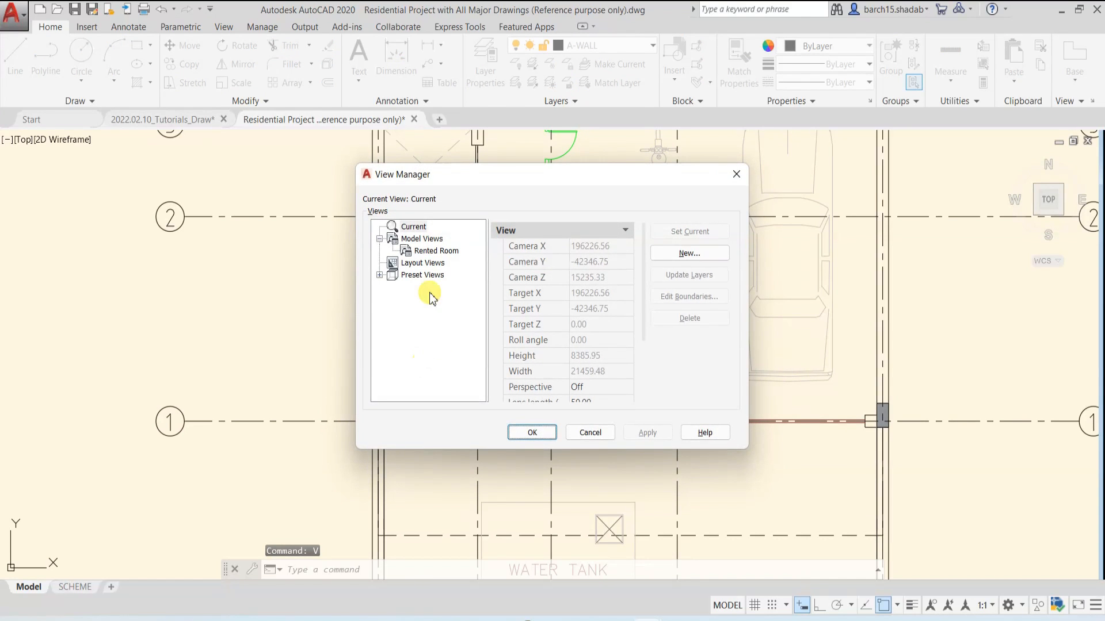
click(688, 253)
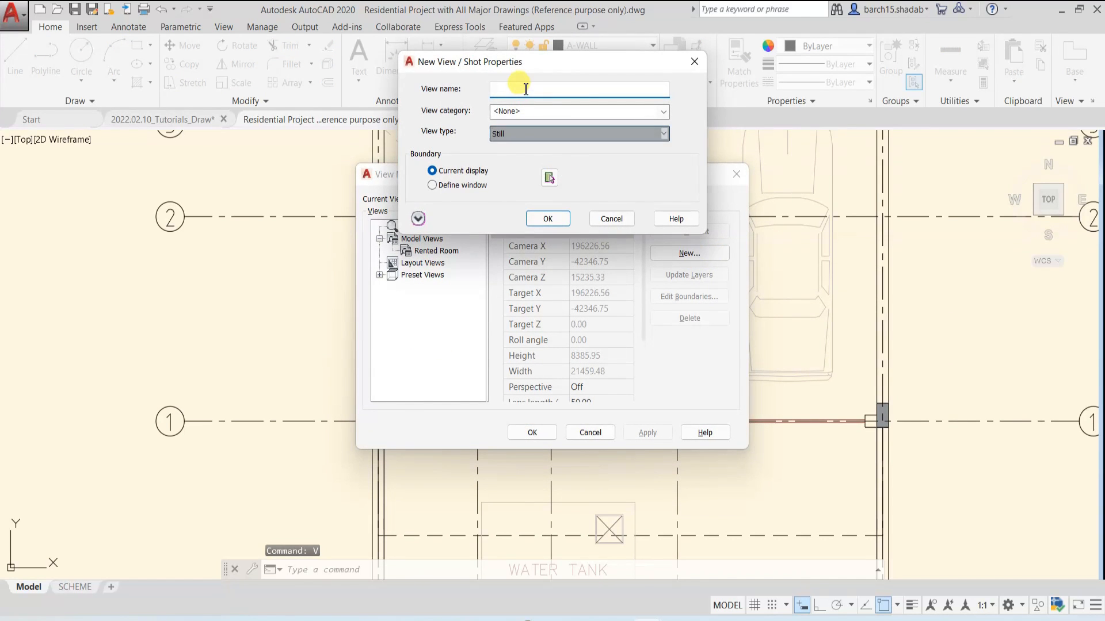
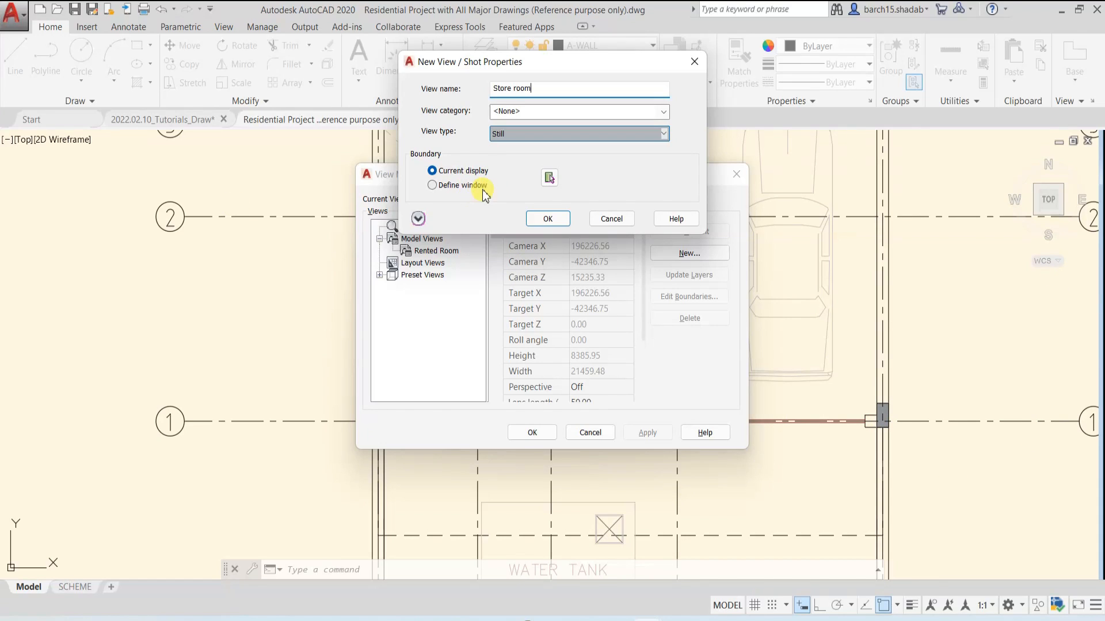
Define the Store room view's boundary with a window around the store room between grid lines 1 and 2, and save the view
click(432, 185)
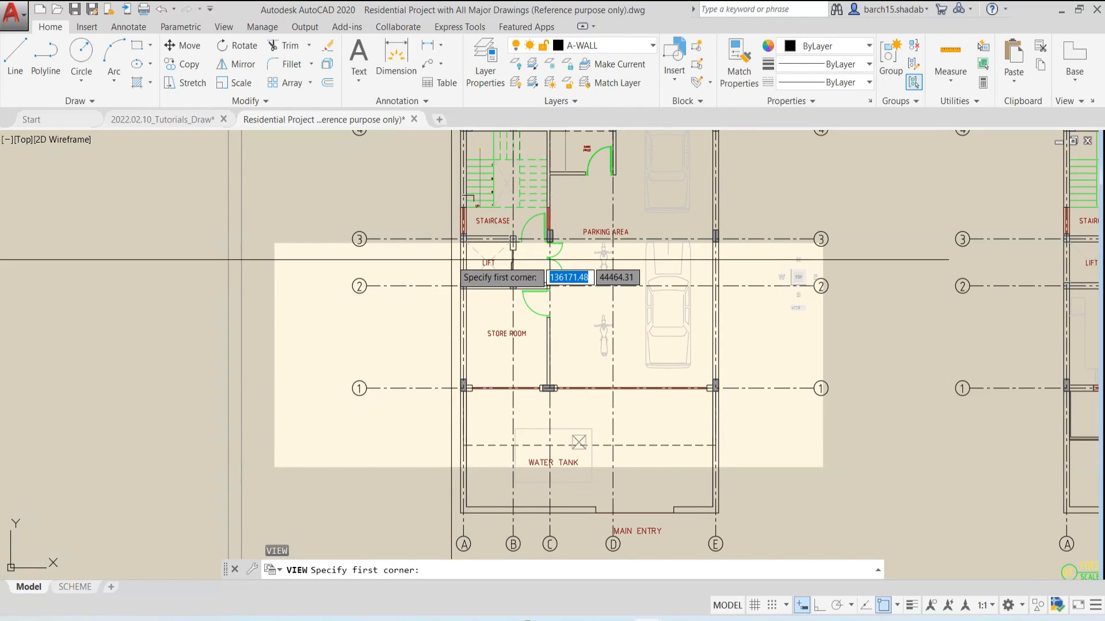
scroll(445, 238, up, 3)
click(447, 240)
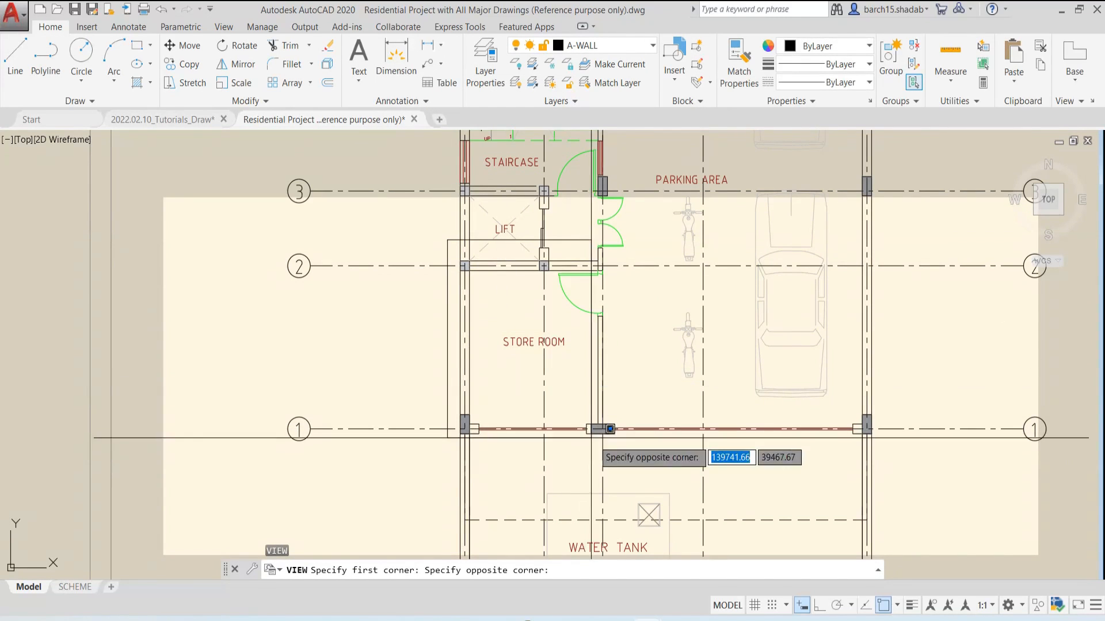
click(623, 454)
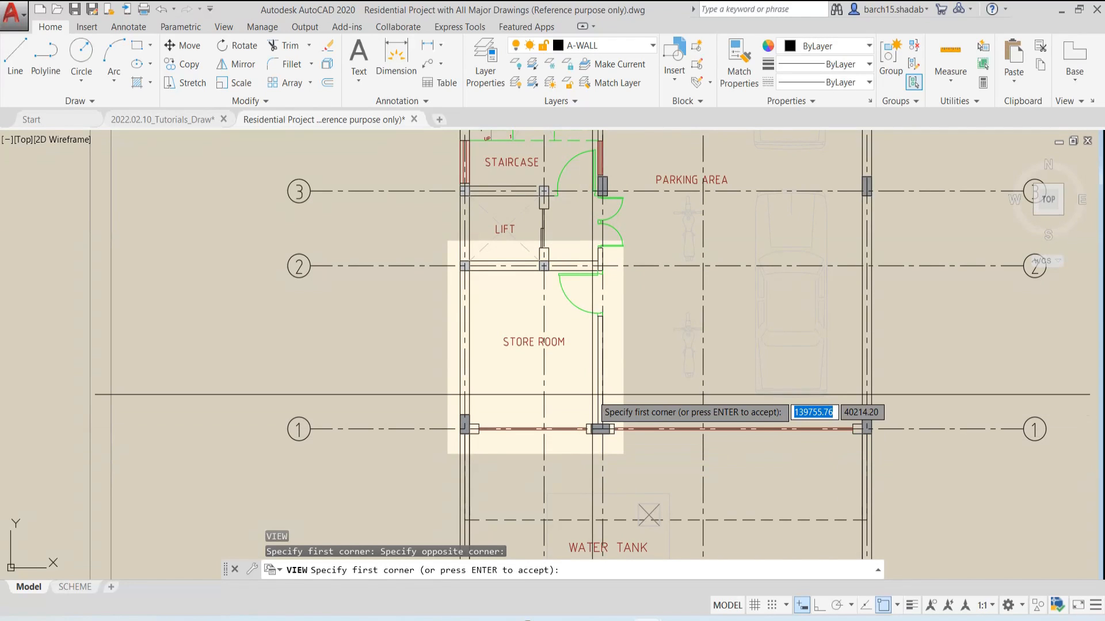
key(Return)
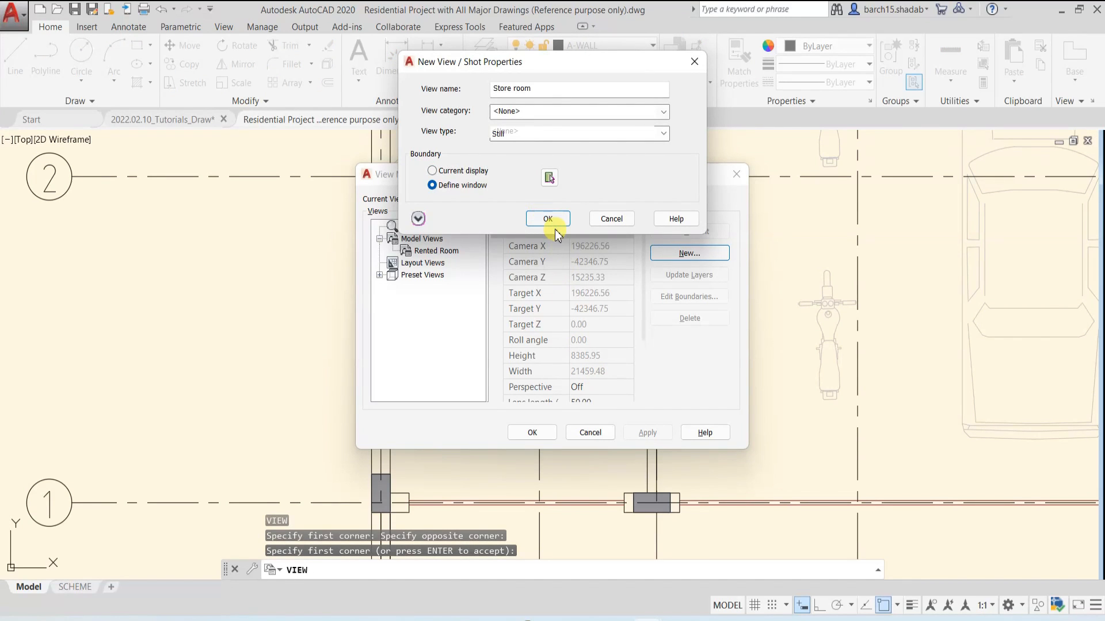
click(549, 219)
click(533, 433)
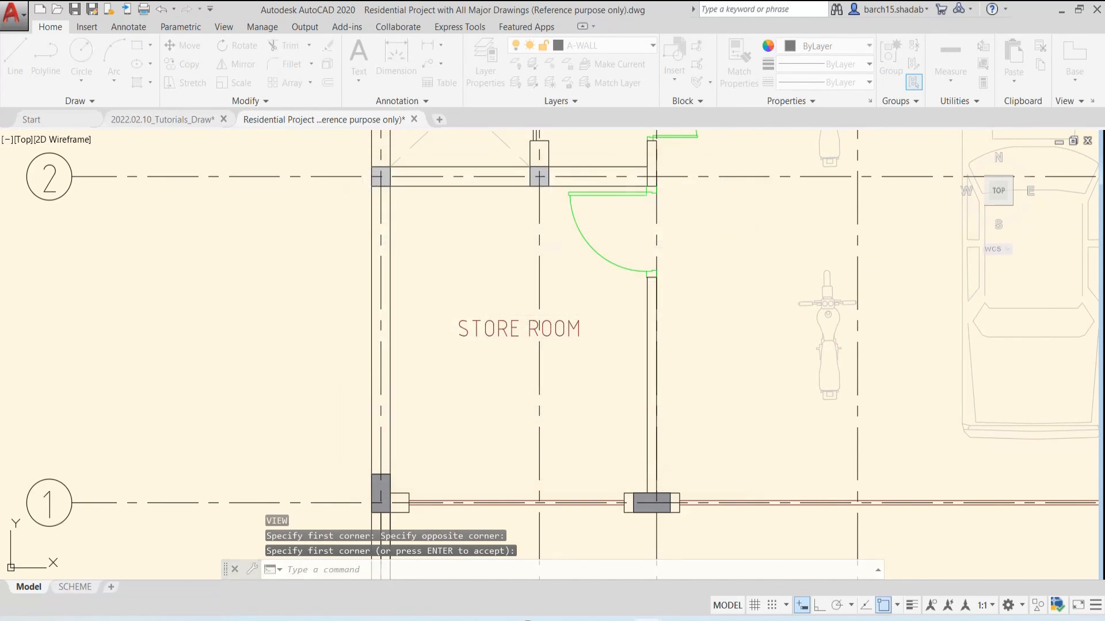
Restore the custom model view Store room from the overall floor plans
scroll(616, 241, down, 6)
middle_drag(615, 241, 600, 282)
scroll(600, 282, down, 5)
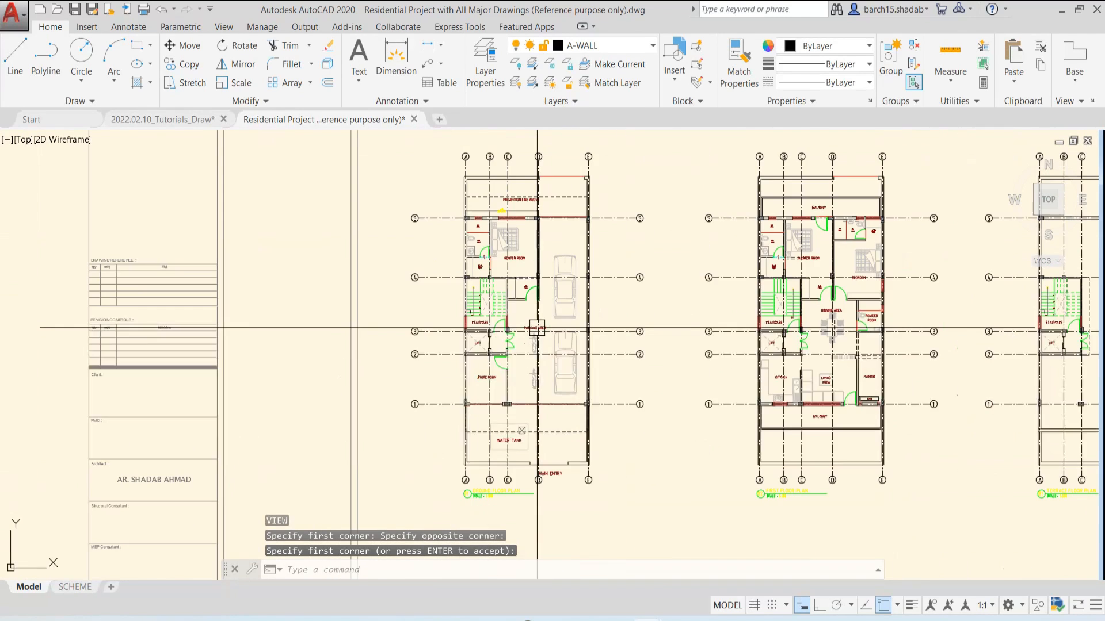
key(Escape)
key(Escape)
key(Escape)
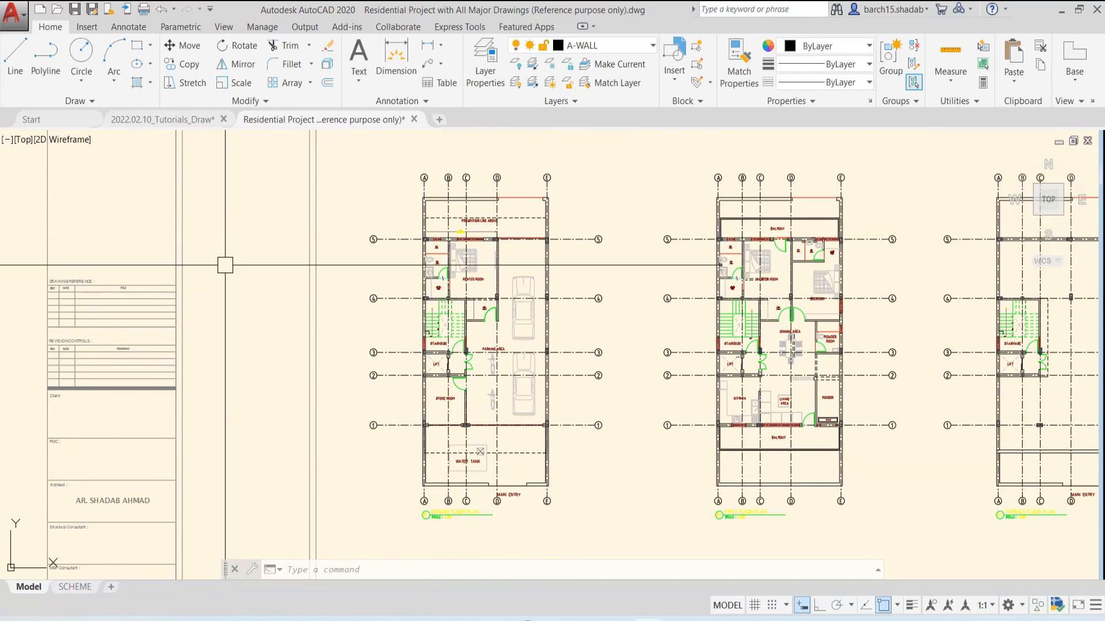
click(24, 140)
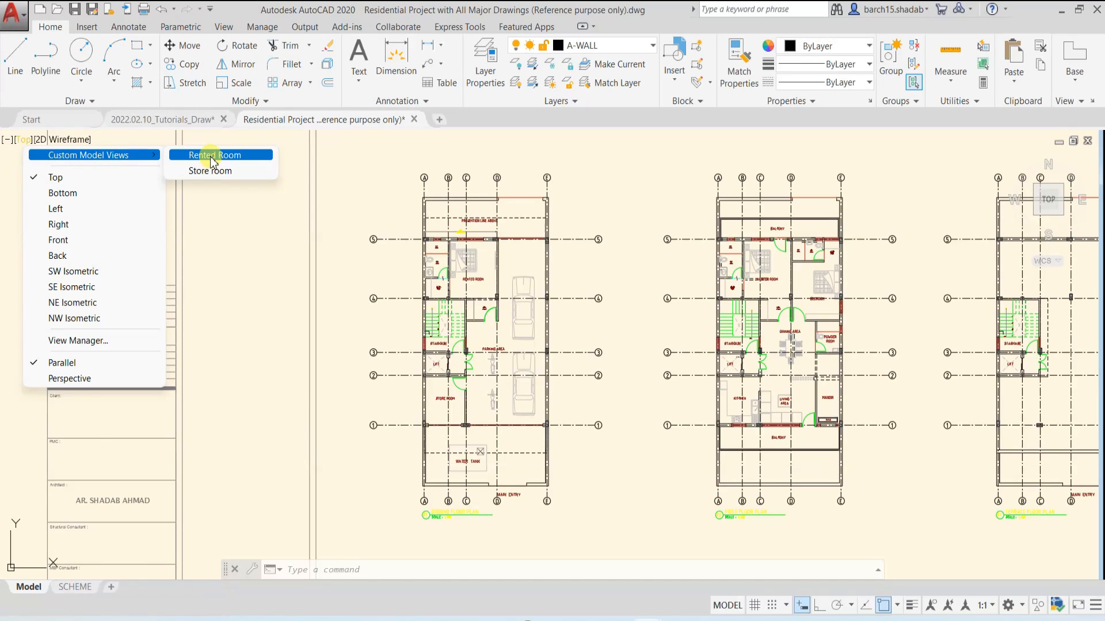
click(213, 170)
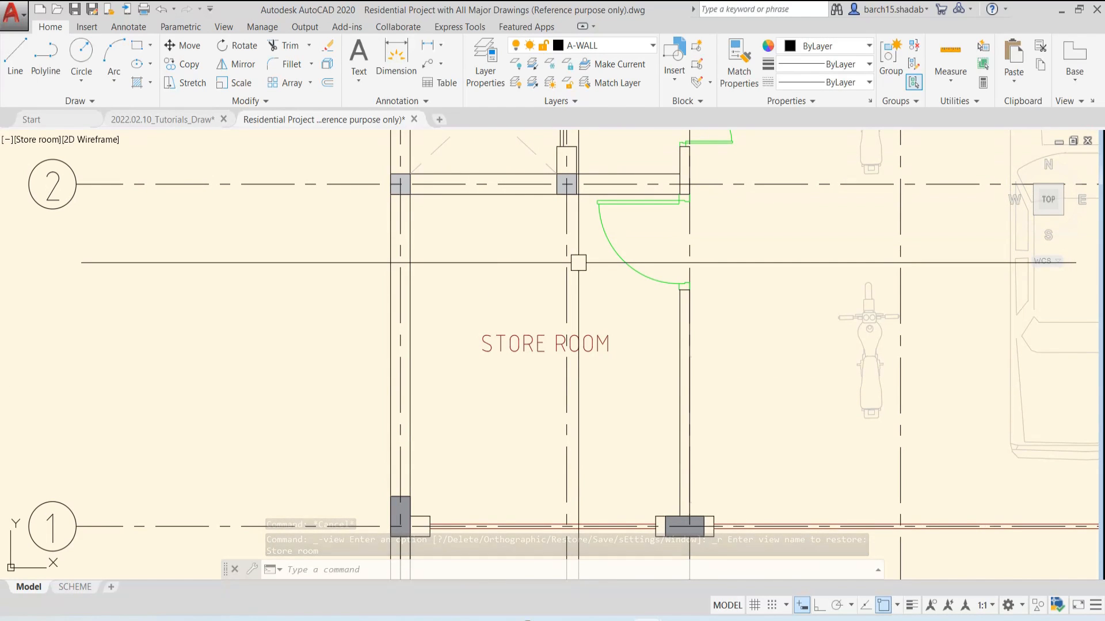
Examine the floor plans and the neighbouring drawing sheets of the residential project
scroll(584, 263, down, 12)
scroll(584, 263, down, 2)
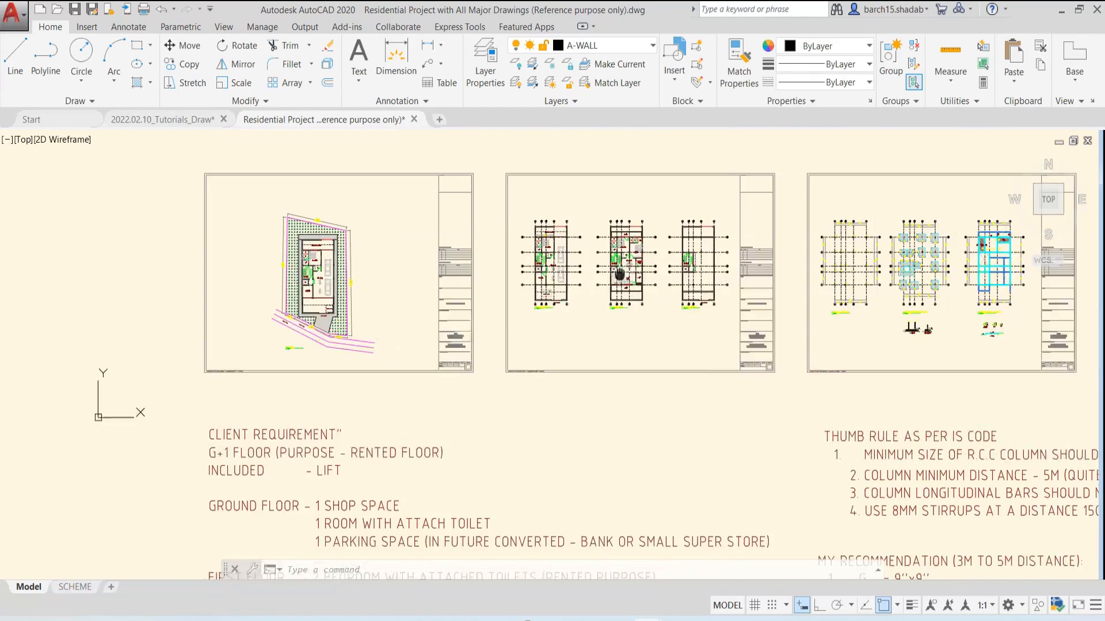
scroll(496, 264, up, 4)
scroll(496, 263, up, 3)
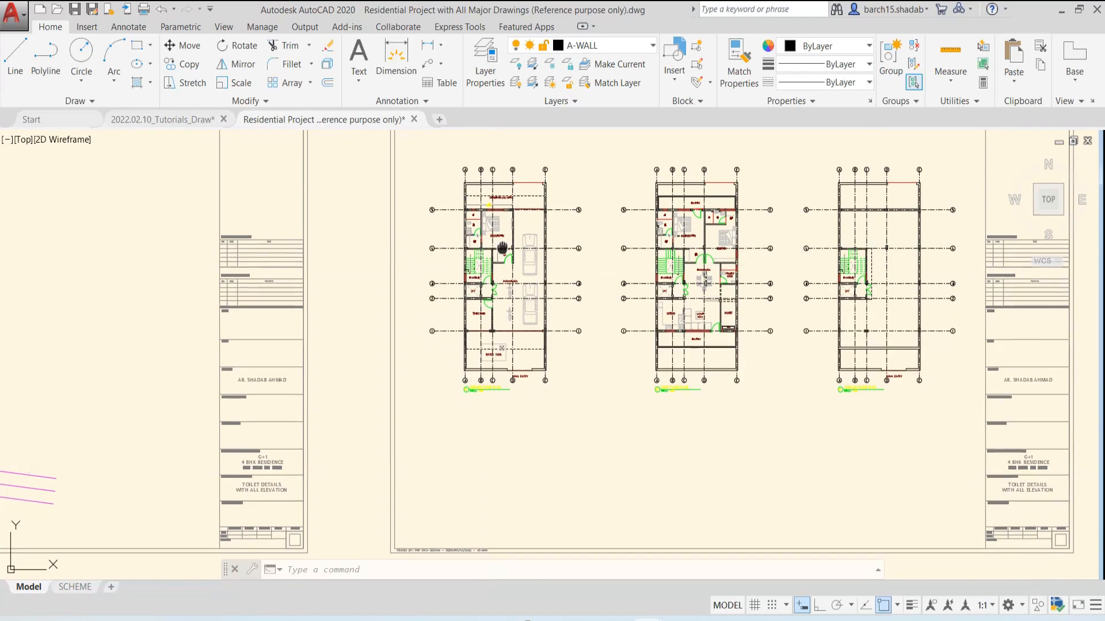
scroll(496, 239, up, 3)
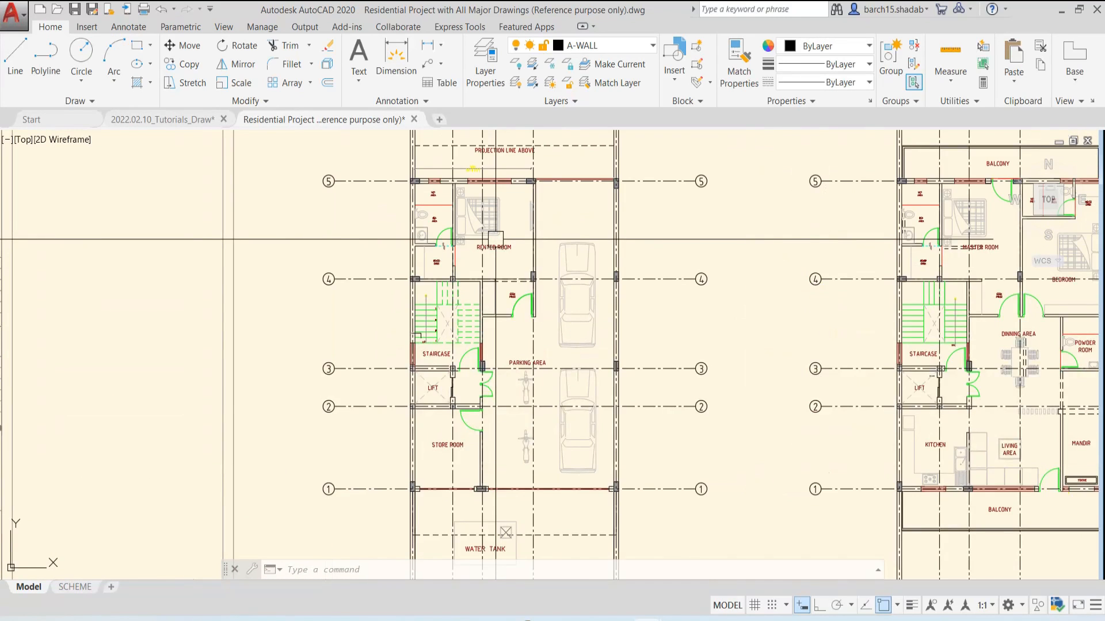
scroll(496, 240, down, 3)
middle_drag(503, 227, 502, 267)
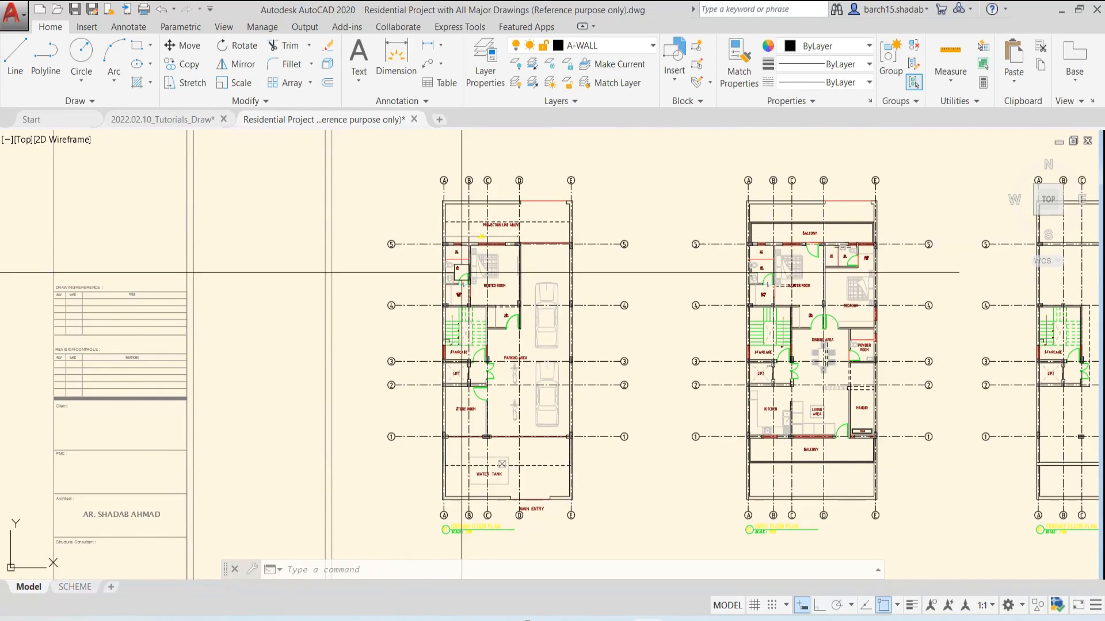
scroll(611, 271, down, 8)
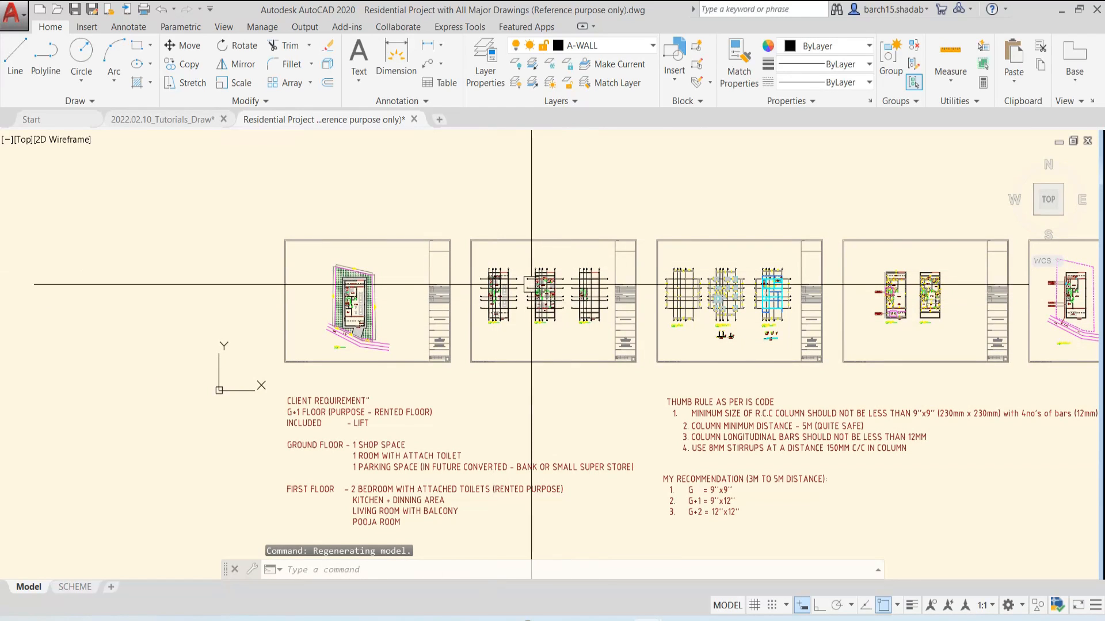
middle_drag(528, 293, 424, 314)
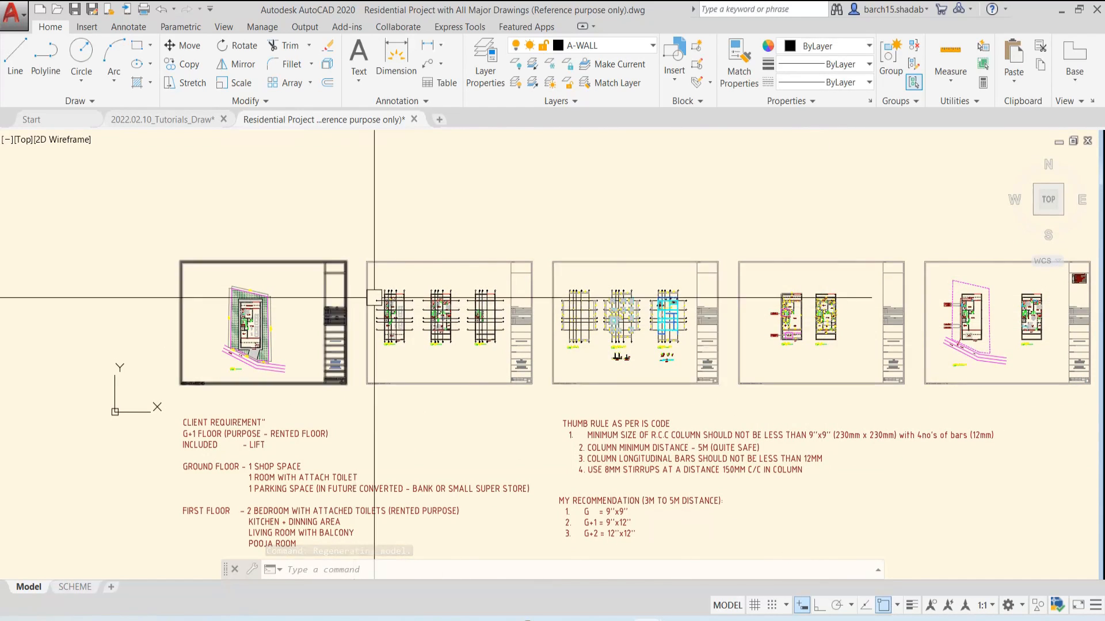
scroll(805, 296, up, 5)
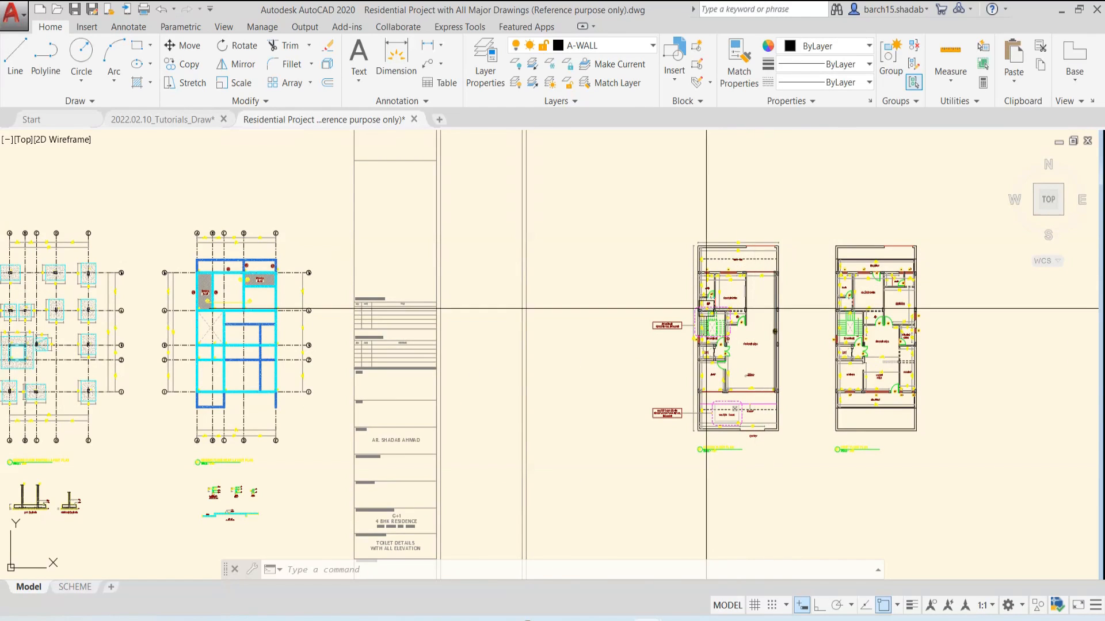
Restore the custom model view Rented Room from the overview of all drawing sheets
scroll(709, 280, down, 5)
mouse_move(708, 281)
middle_down()
mouse_move(879, 300)
mouse_move(868, 305)
middle_up()
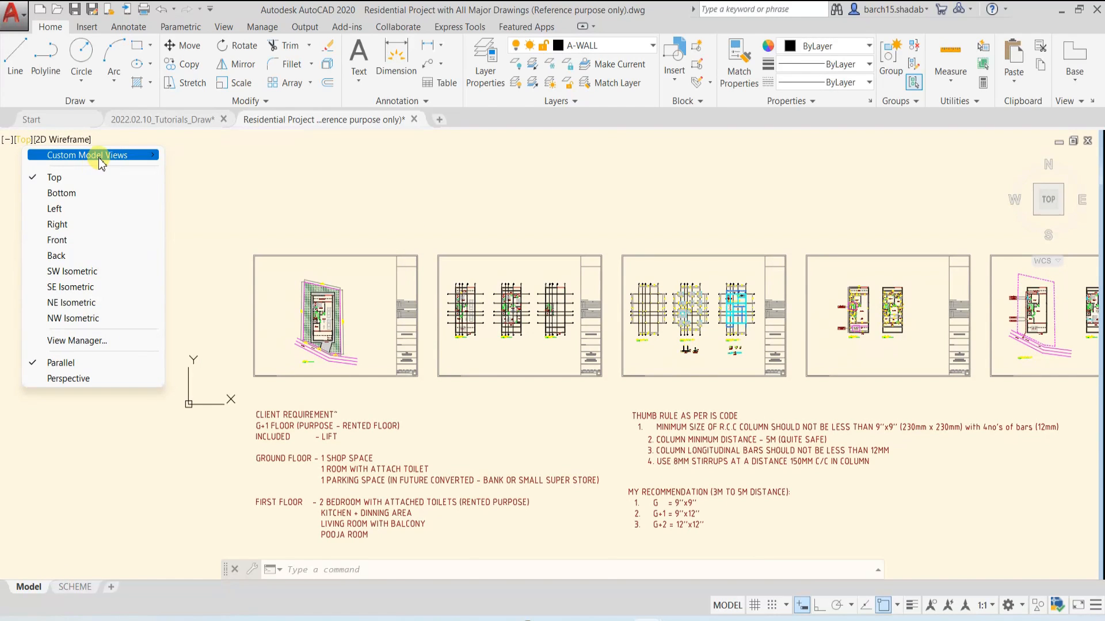
click(218, 155)
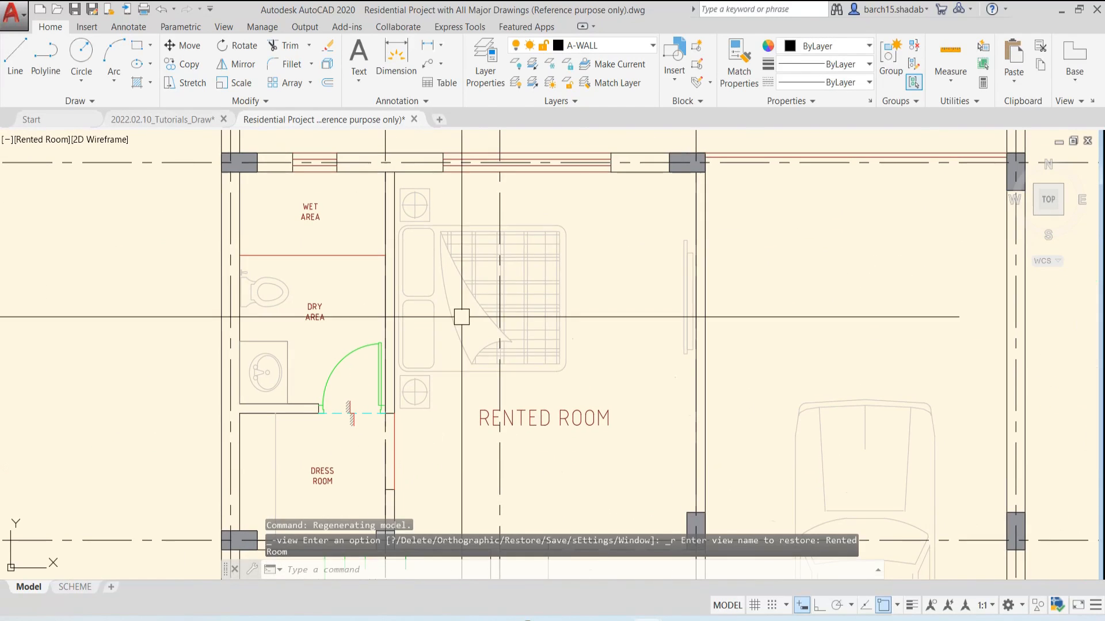
Look over the door and window elevations, and restore the custom model view Store room from there
scroll(481, 305, down, 10)
mouse_move(481, 305)
middle_down()
mouse_move(348, 395)
mouse_move(419, 320)
middle_up()
scroll(347, 394, down, 4)
scroll(306, 360, up, 6)
scroll(413, 376, up, 8)
scroll(443, 420, up, 4)
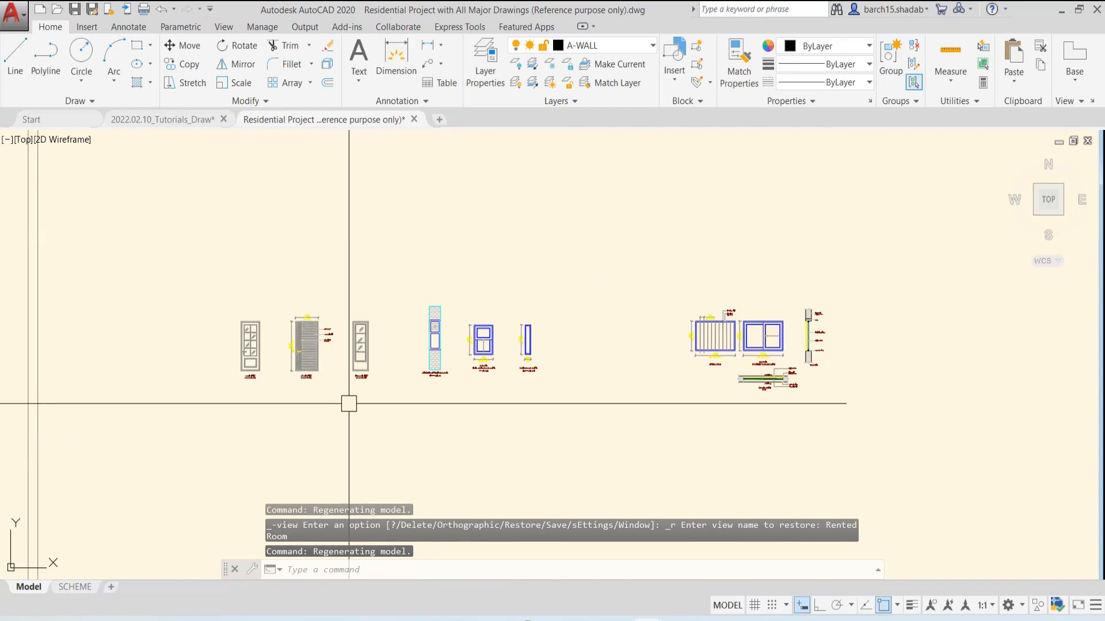
scroll(349, 402, up, 2)
middle_drag(276, 351, 344, 306)
scroll(464, 274, up, 2)
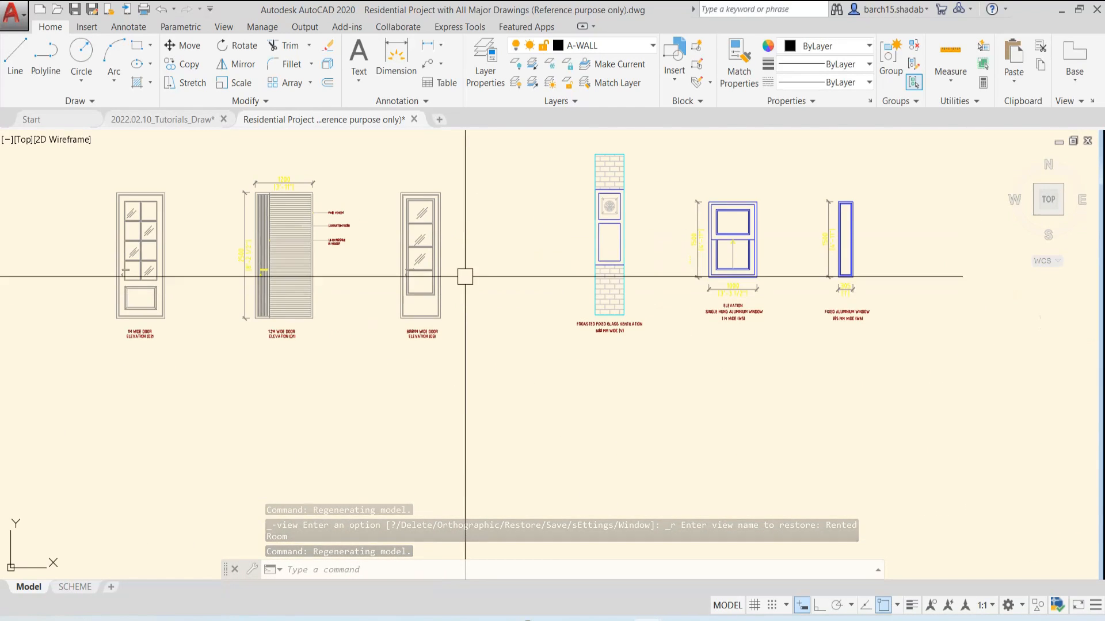
click(24, 140)
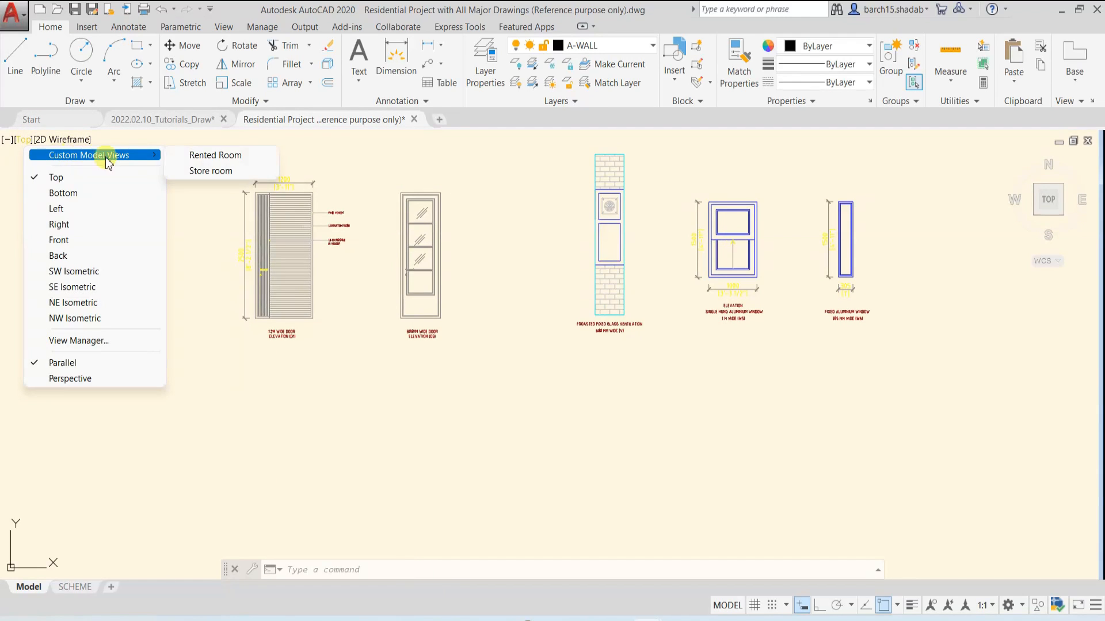
click(217, 172)
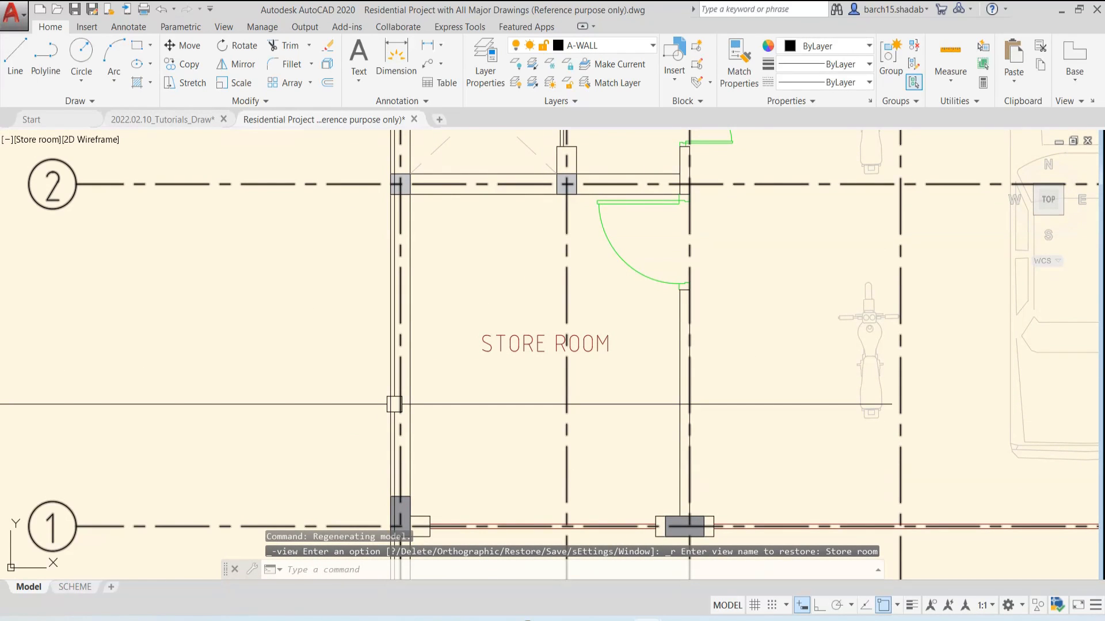
Split the model space showing the floor plans into tiled viewports with the Four: Equal configuration
scroll(400, 398, down, 8)
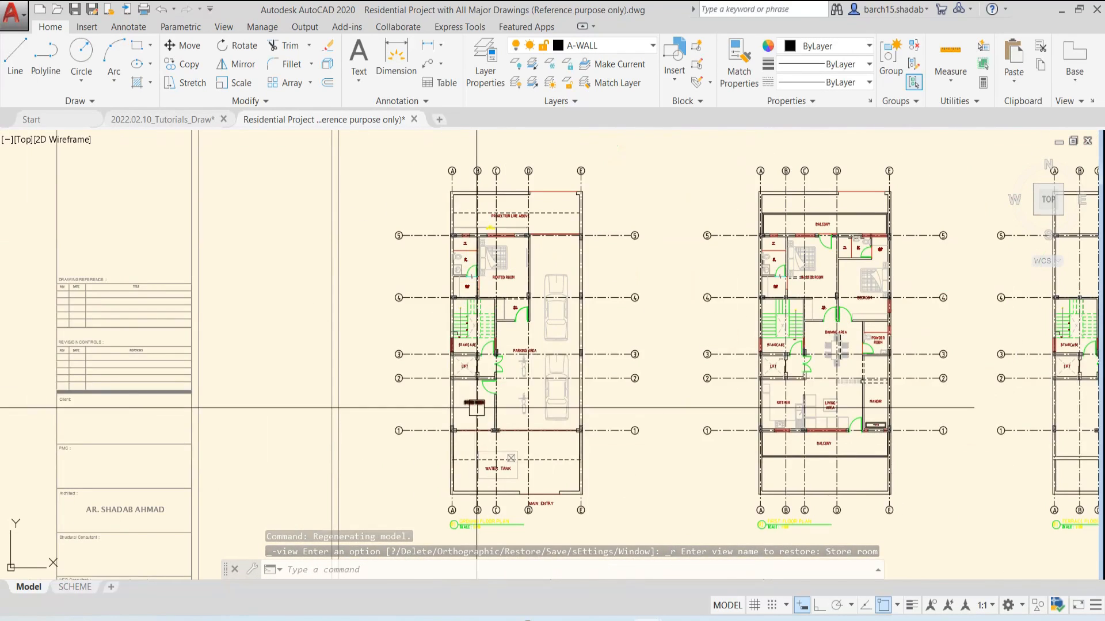
scroll(477, 367, down, 2)
middle_drag(502, 357, 411, 357)
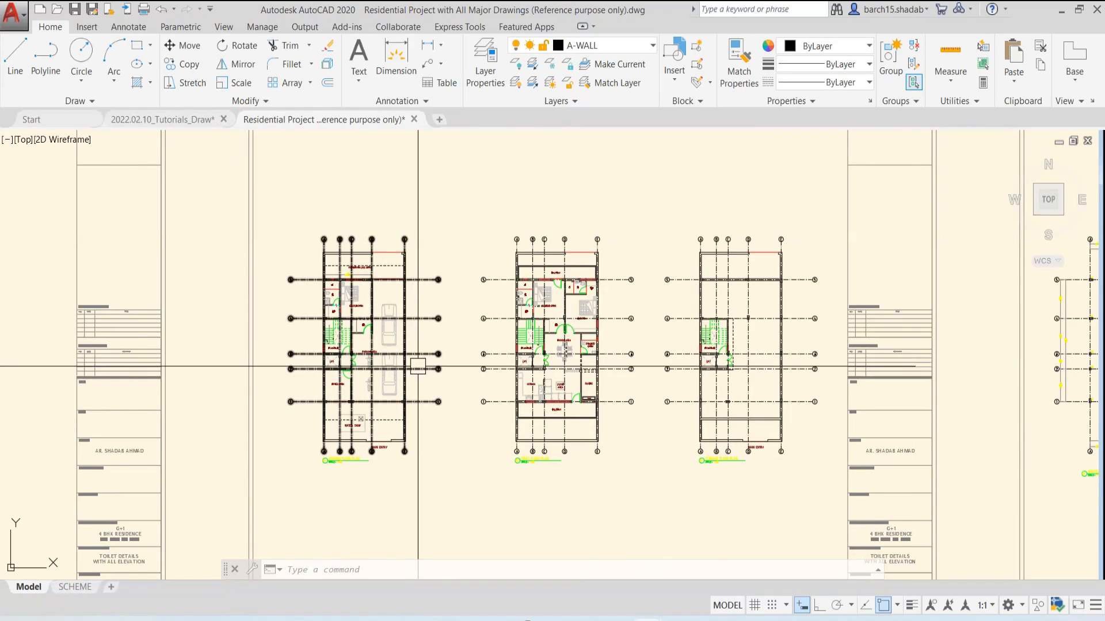
scroll(447, 384, up, 2)
middle_drag(454, 394, 444, 401)
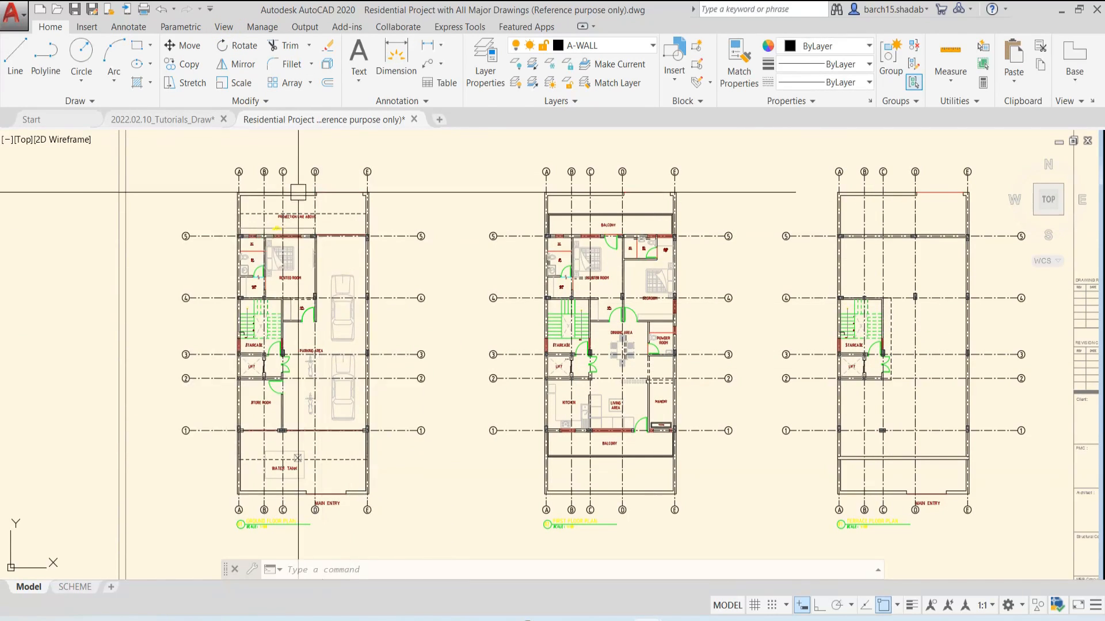
click(223, 27)
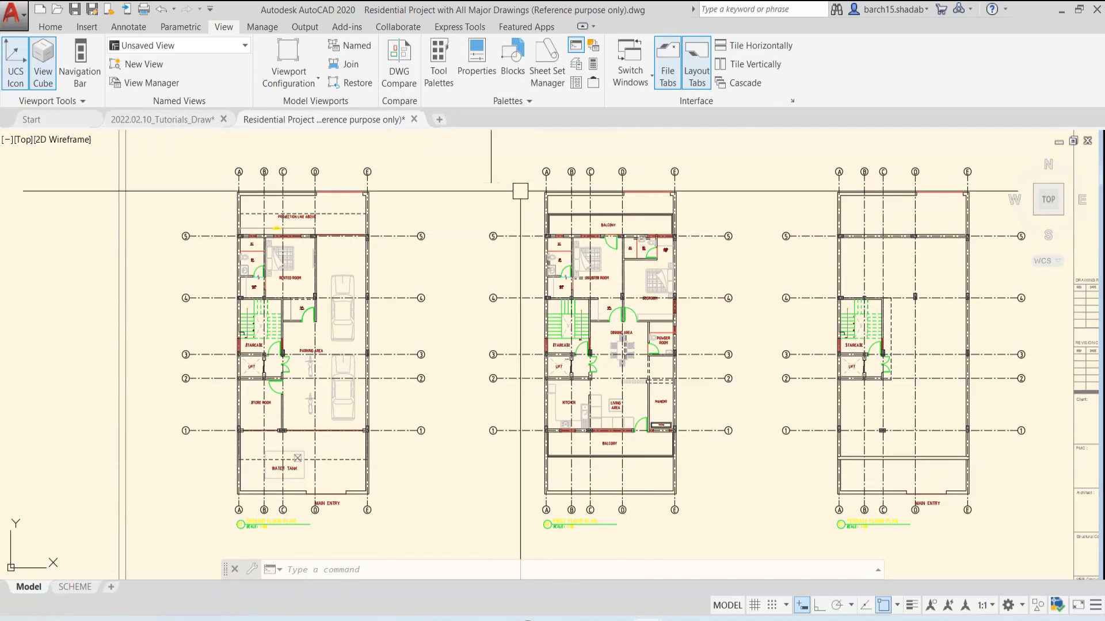
click(297, 87)
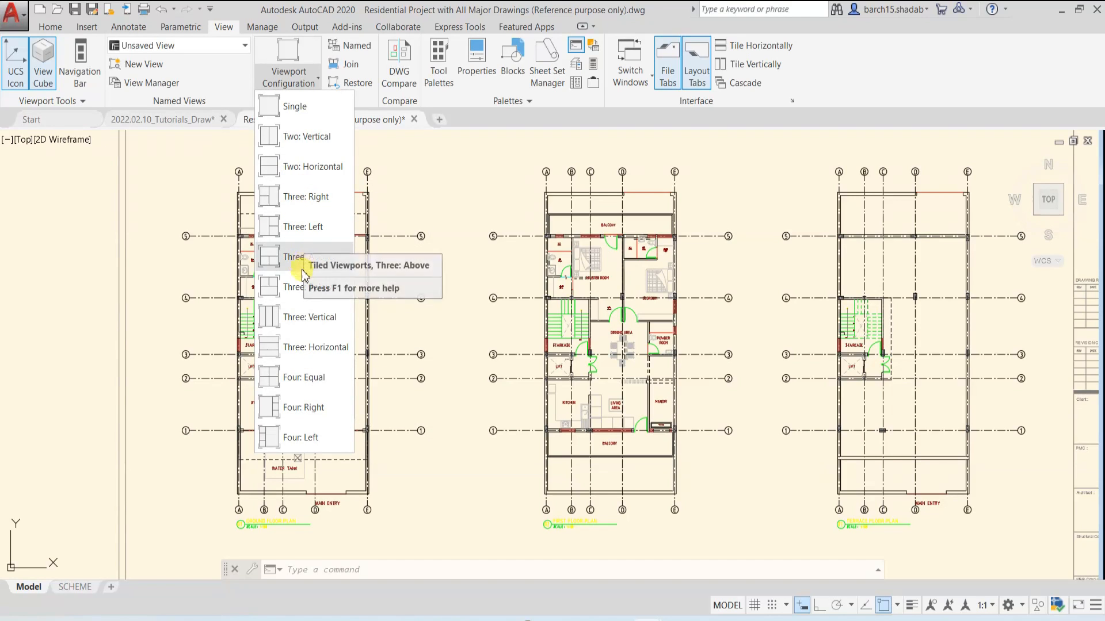
click(305, 379)
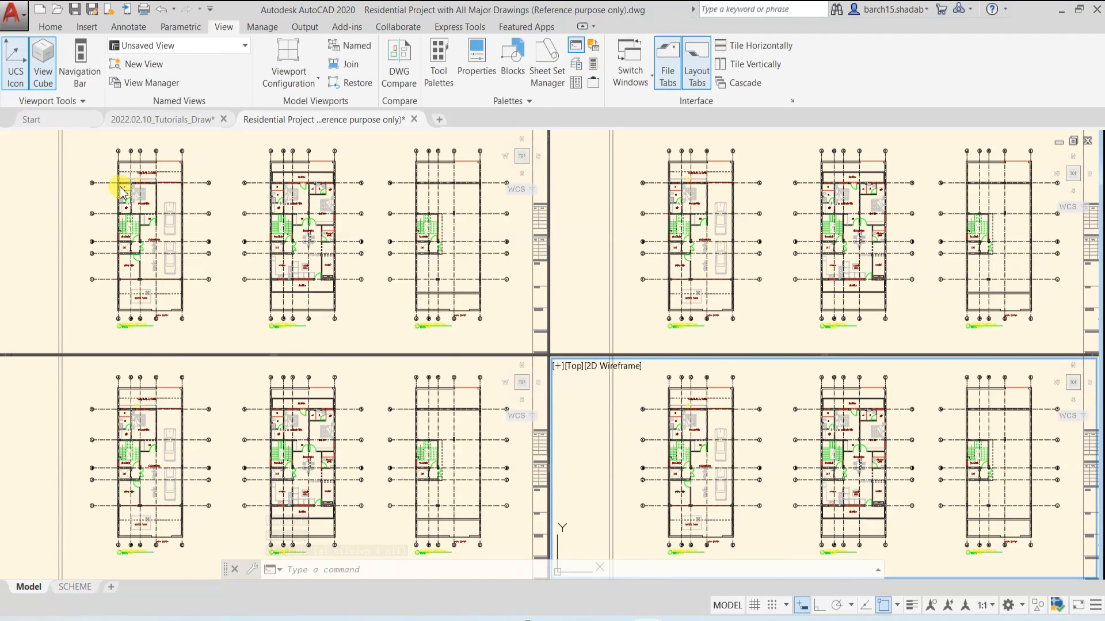
Activate the upper-left viewport and set its view to Bottom
click(56, 229)
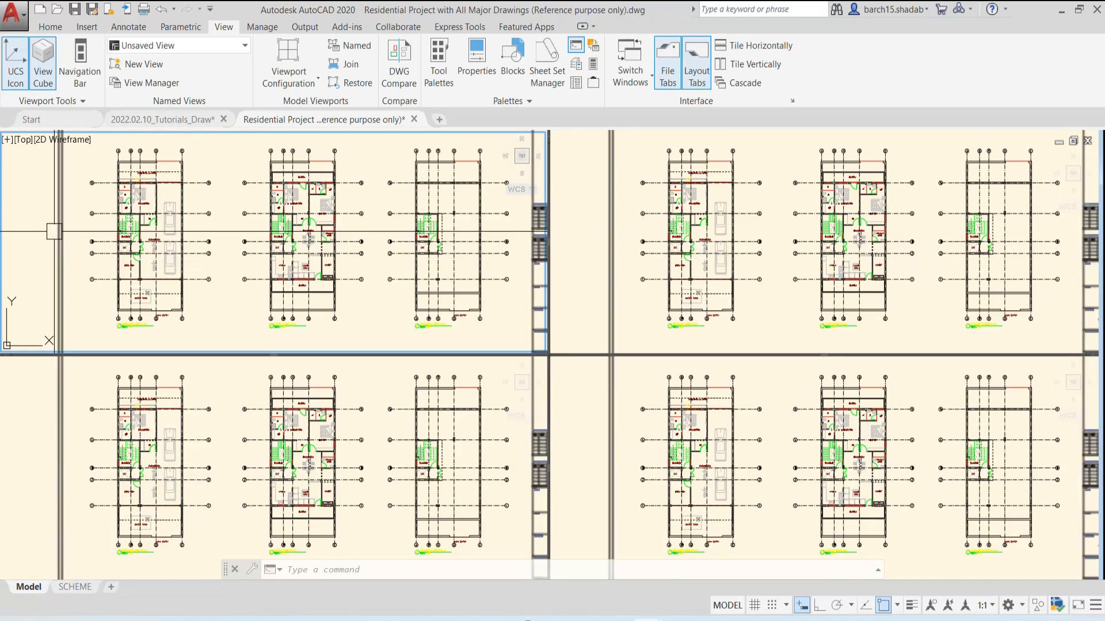
click(26, 140)
click(43, 191)
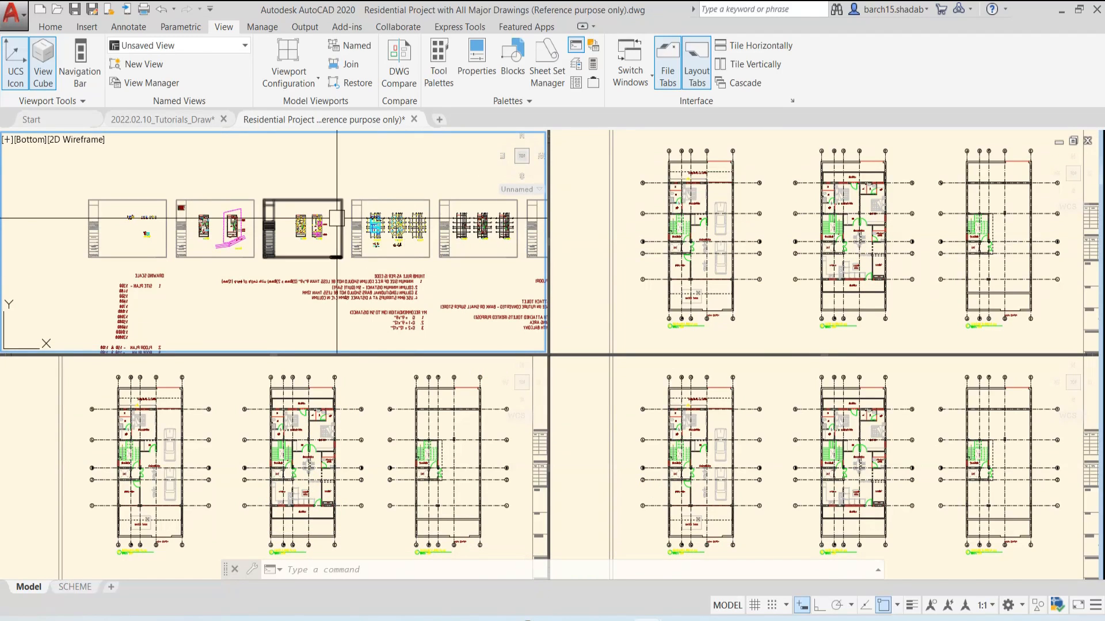
Set the viewport configuration back to Single and look at the mirrored door and window elevations
click(293, 86)
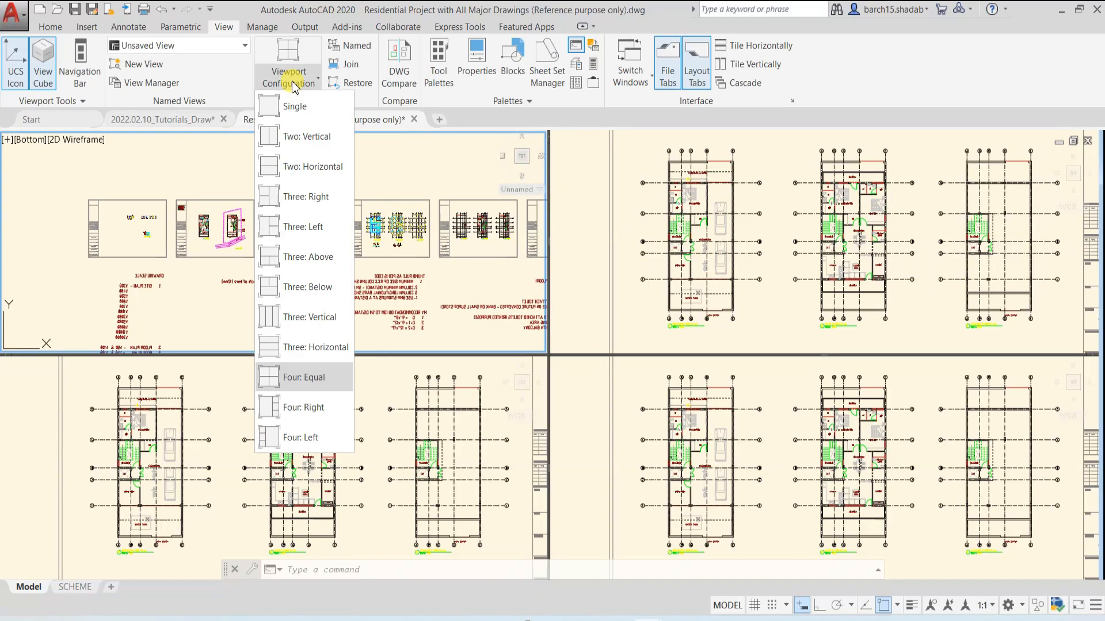
click(296, 103)
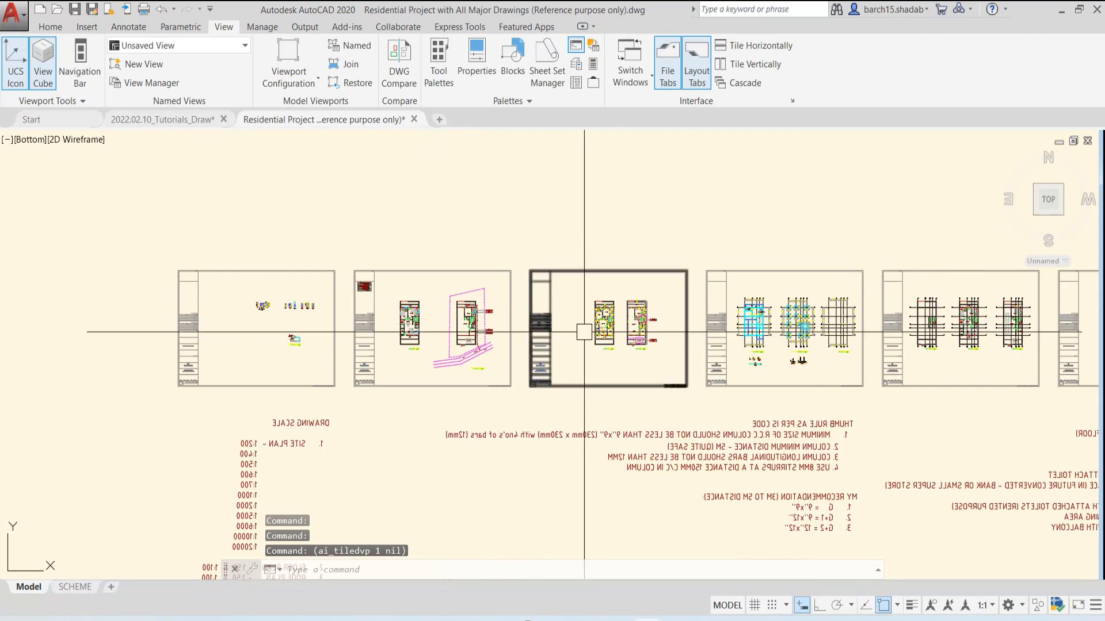
scroll(222, 320, up, 3)
scroll(321, 239, up, 4)
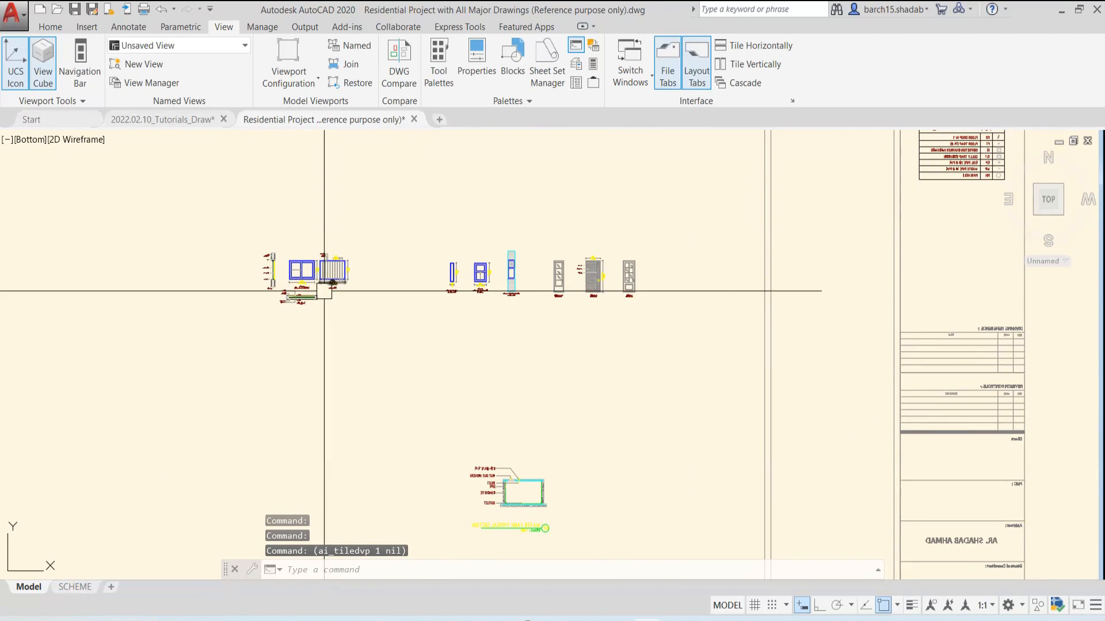
Set the model view to Top and bring the sheet with the two dimensioned floor plans into view
click(49, 27)
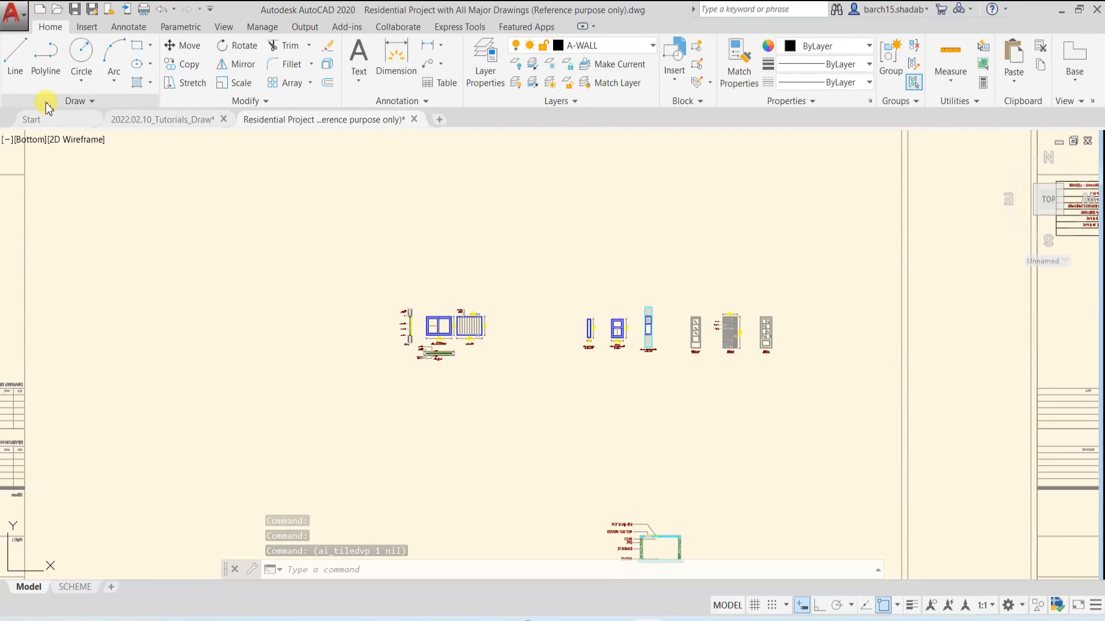
click(24, 141)
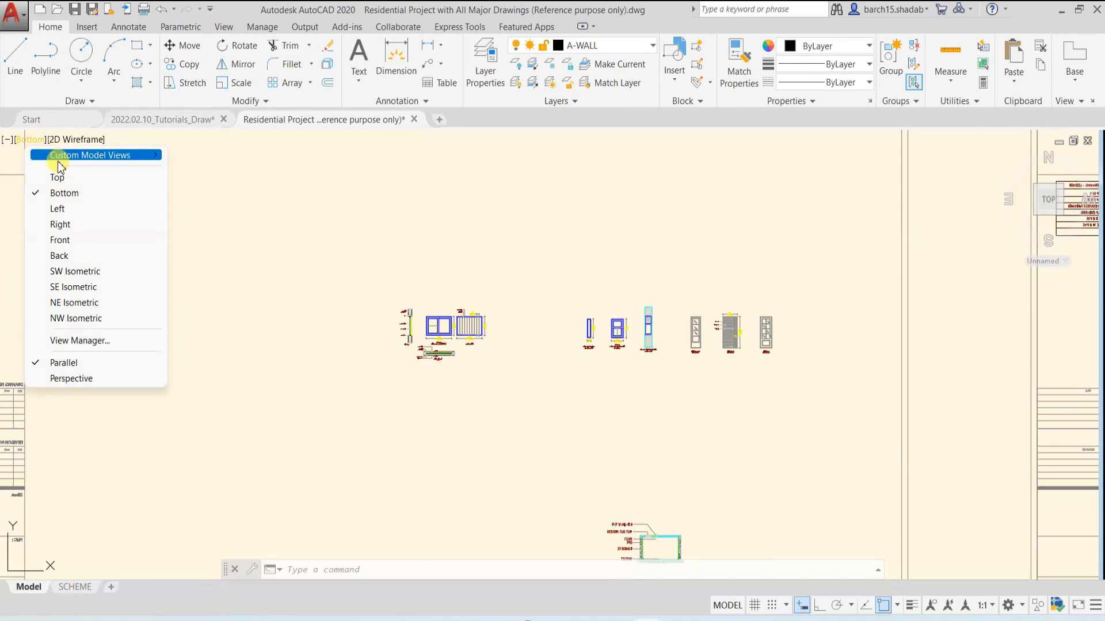
click(60, 176)
middle_drag(191, 211, 424, 387)
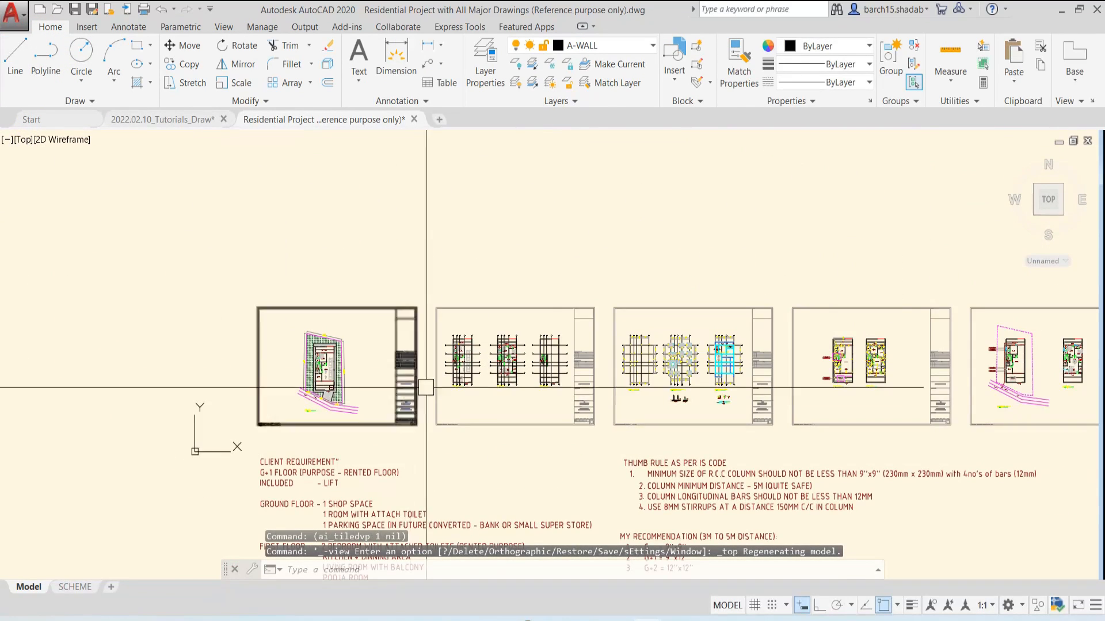
scroll(535, 380, up, 6)
scroll(283, 354, down, 4)
middle_drag(662, 345, 247, 346)
scroll(518, 357, up, 2)
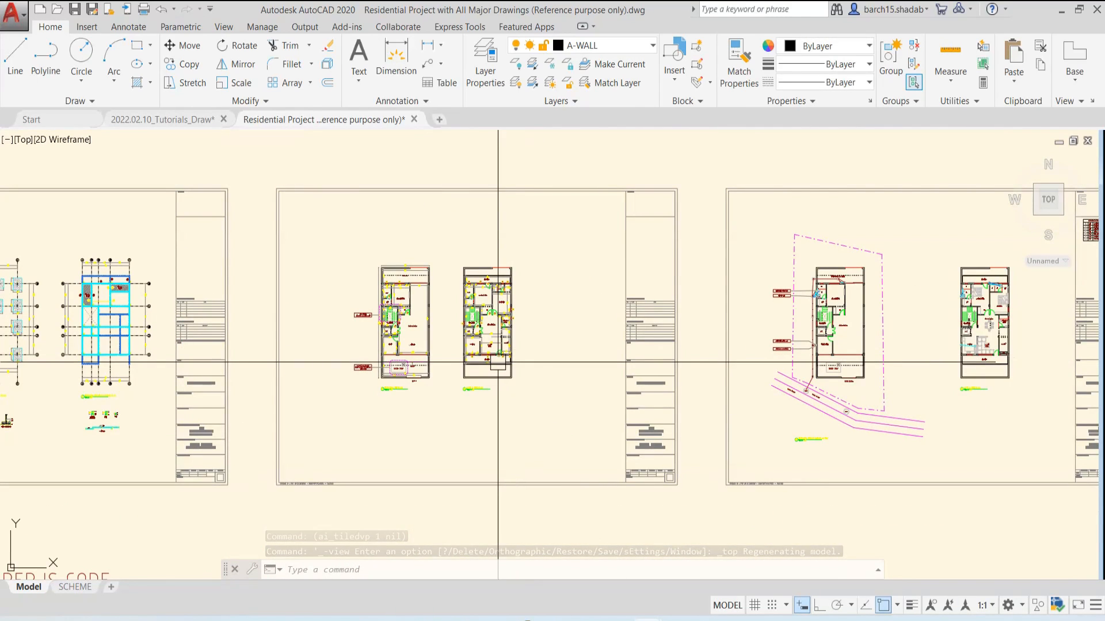
middle_drag(322, 341, 387, 365)
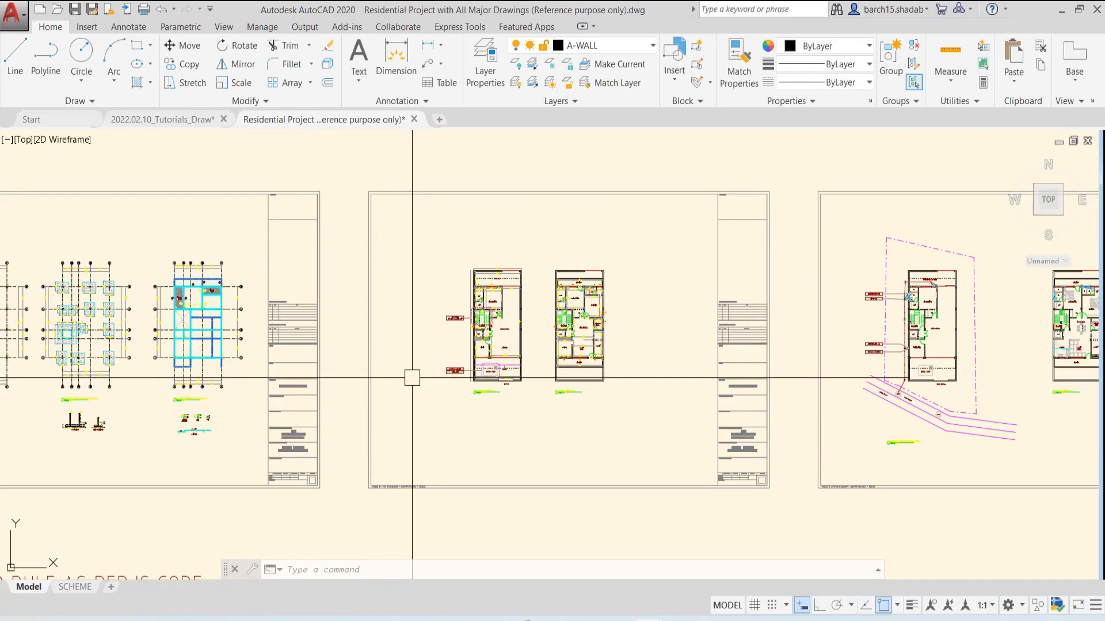
scroll(421, 376, up, 2)
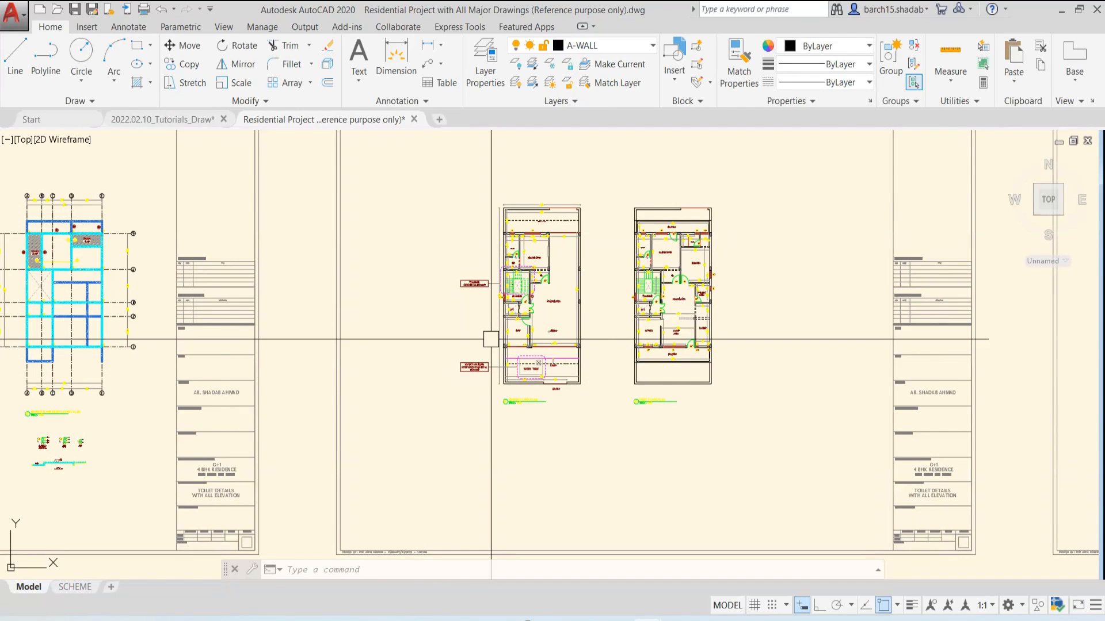
Restore the custom model view Rented Room, then show the surrounding floor plans
click(25, 148)
mouse_move(74, 159)
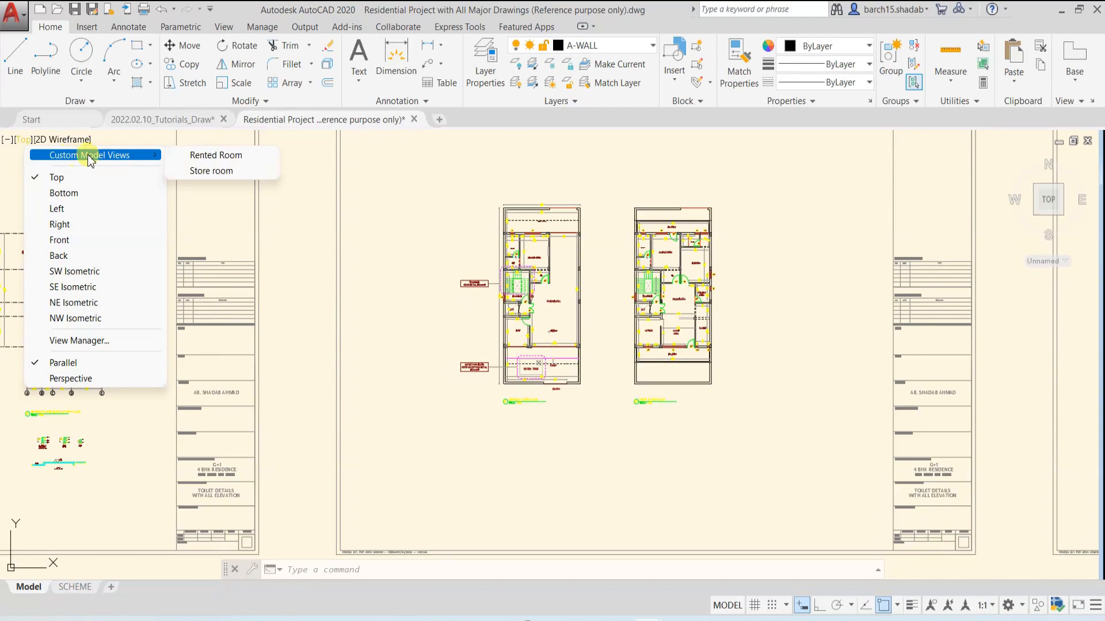
click(213, 156)
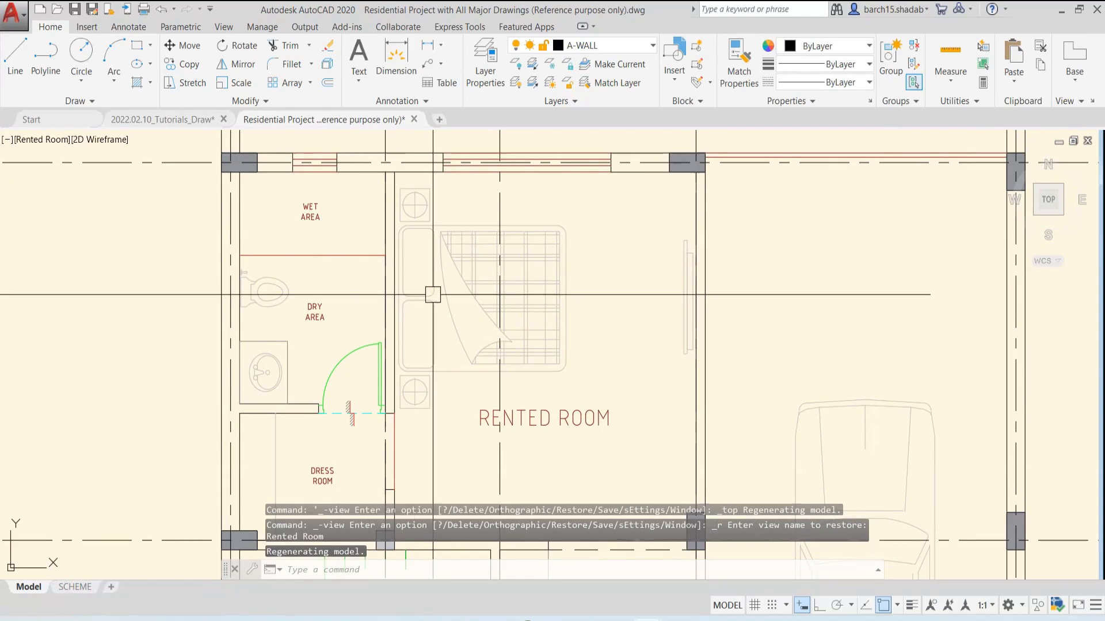
scroll(635, 321, down, 2)
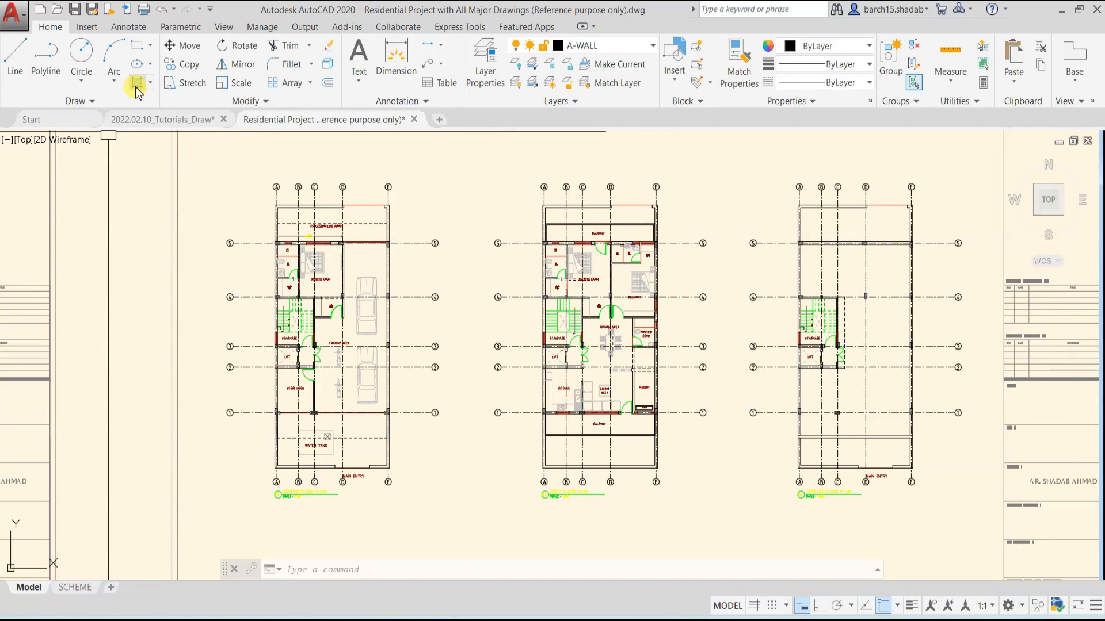
Hatch the two outer wall segments between grid lines B and D with the ANSI37 pattern, picking their internal points
text(H)
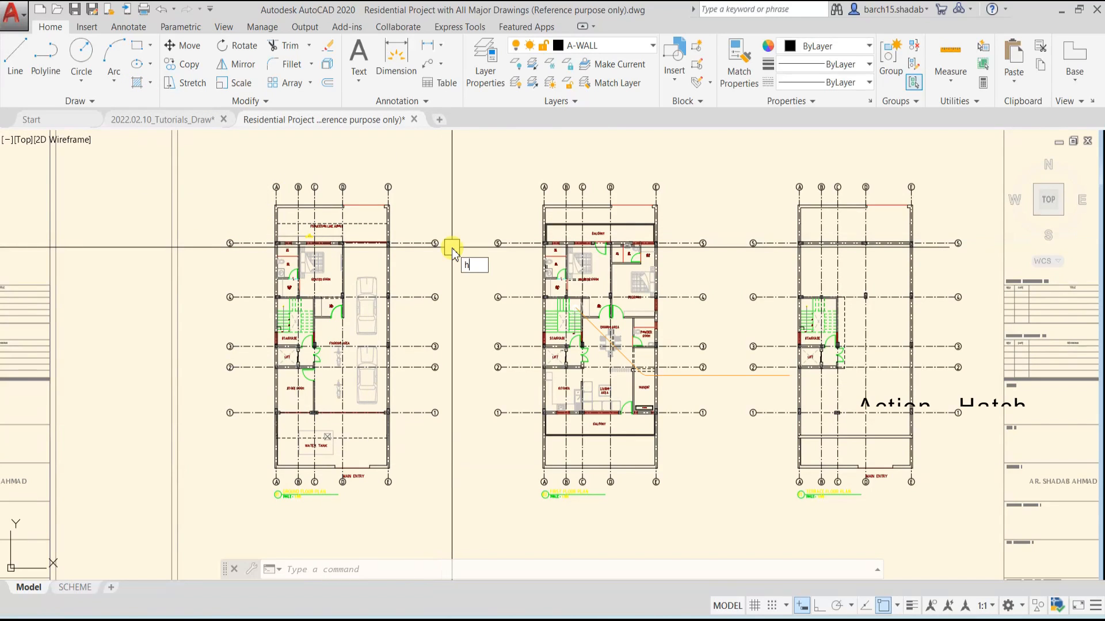
key(Return)
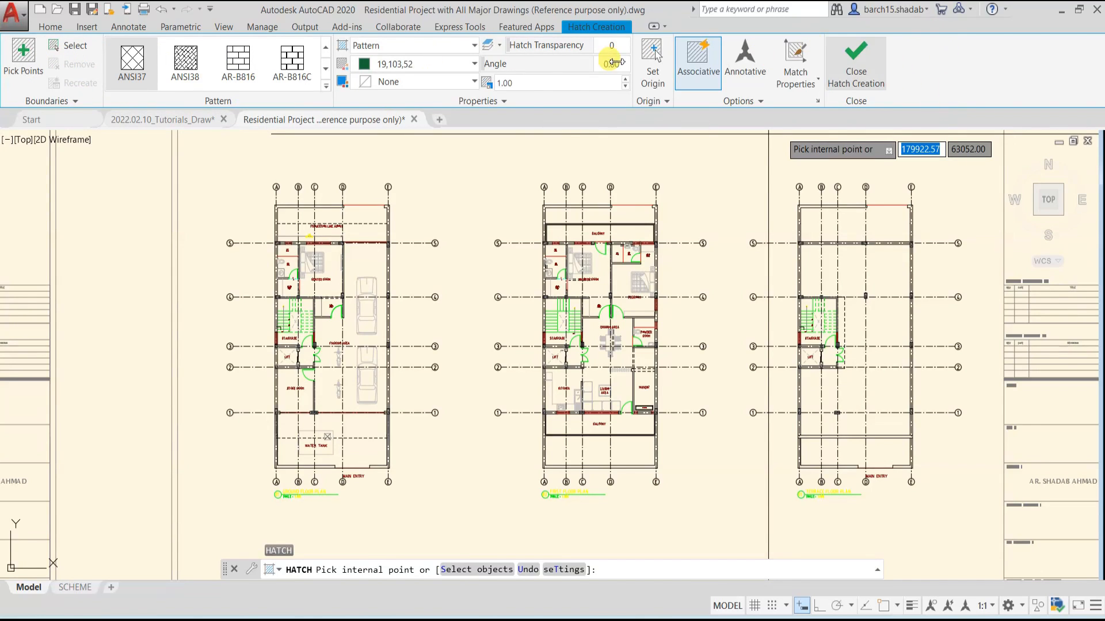
scroll(206, 167, up, 4)
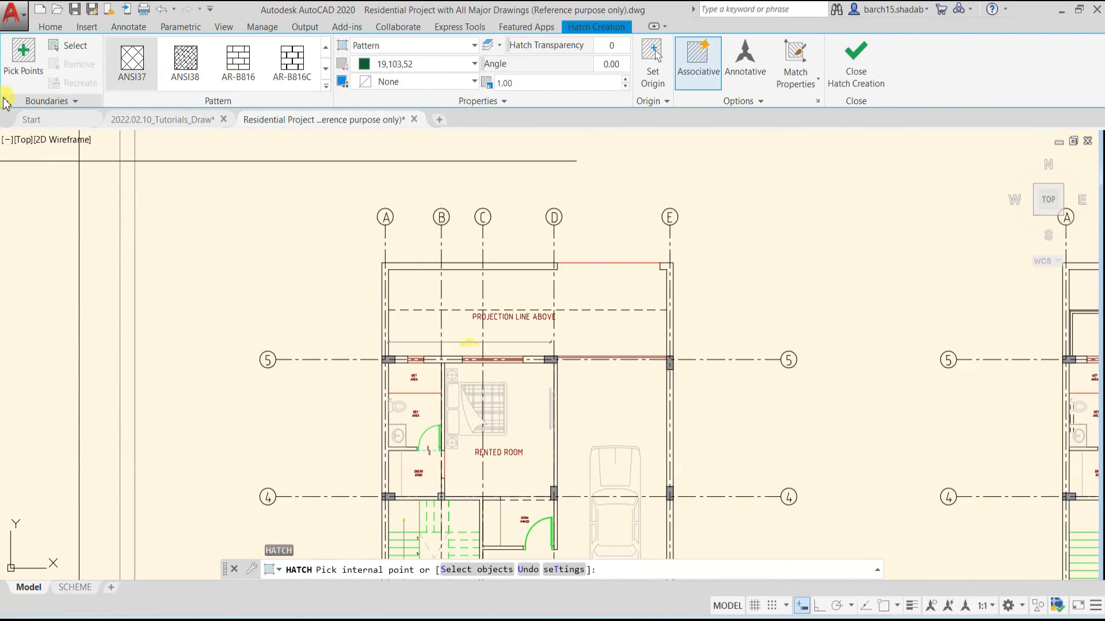
click(23, 65)
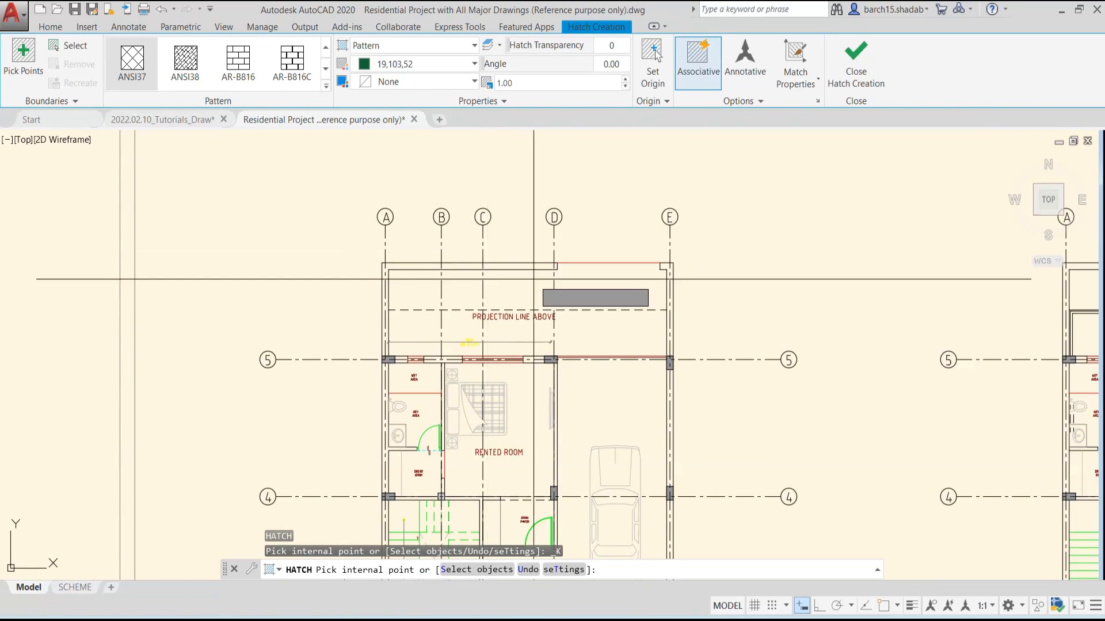
scroll(533, 279, up, 5)
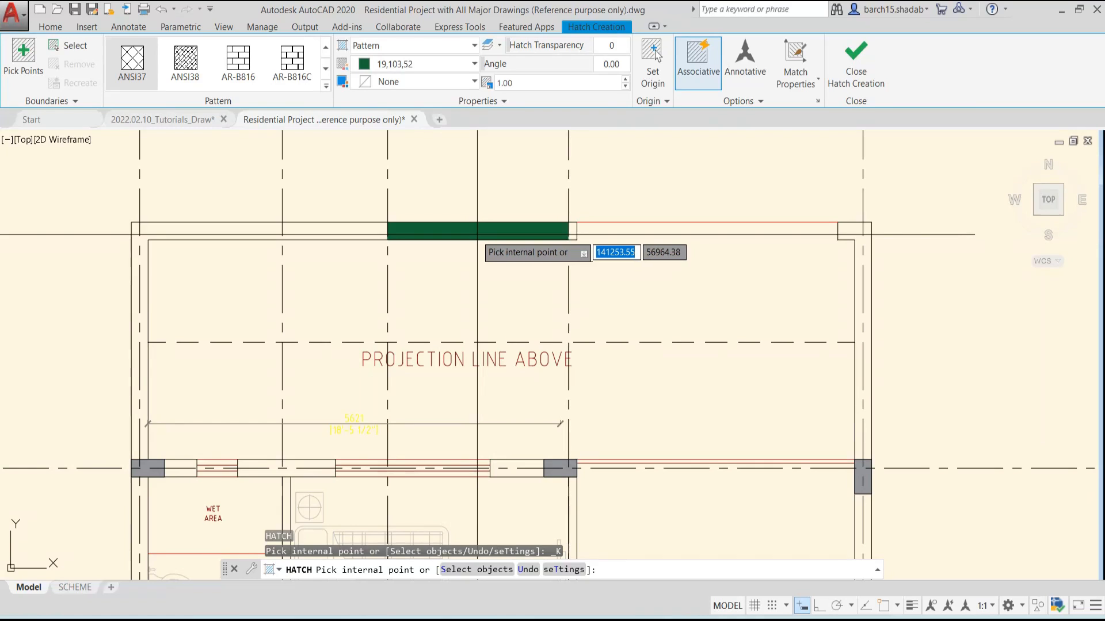
click(471, 233)
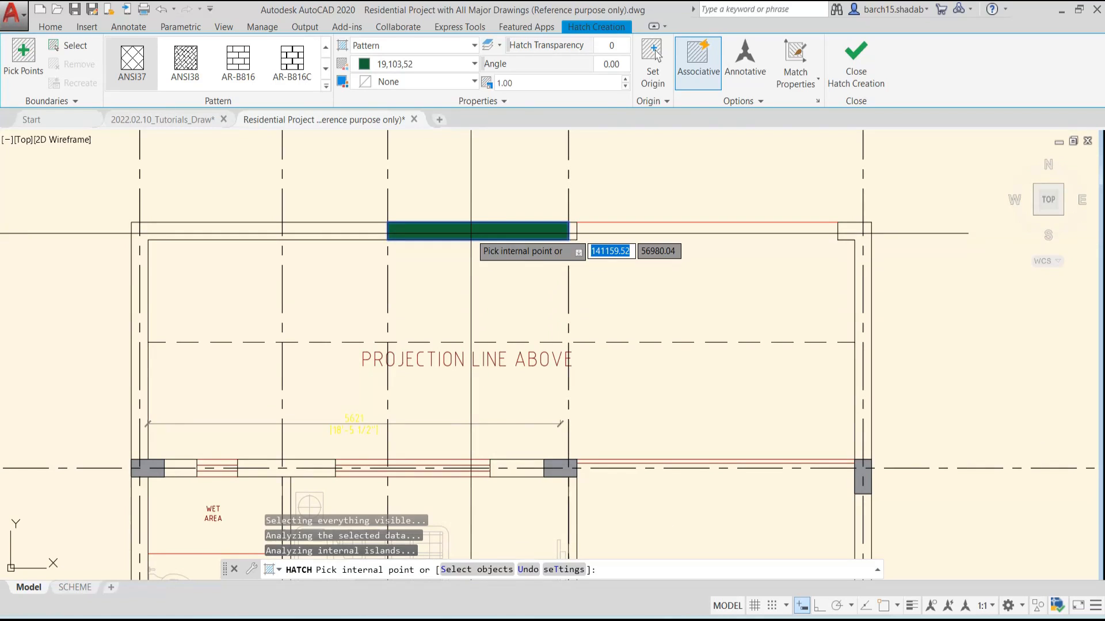
click(316, 231)
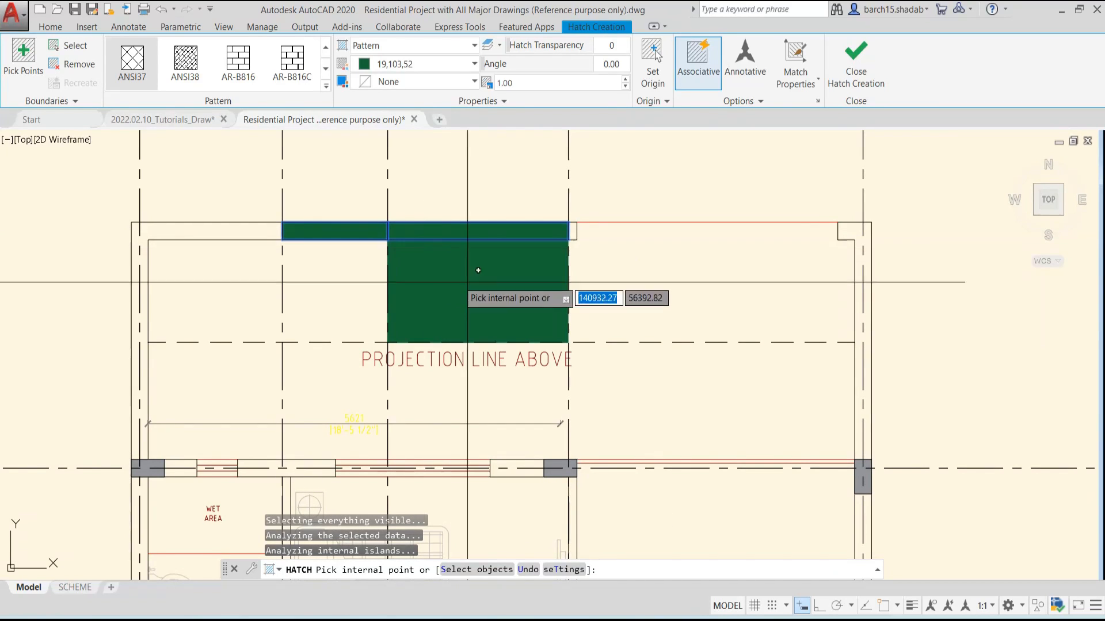
key(Escape)
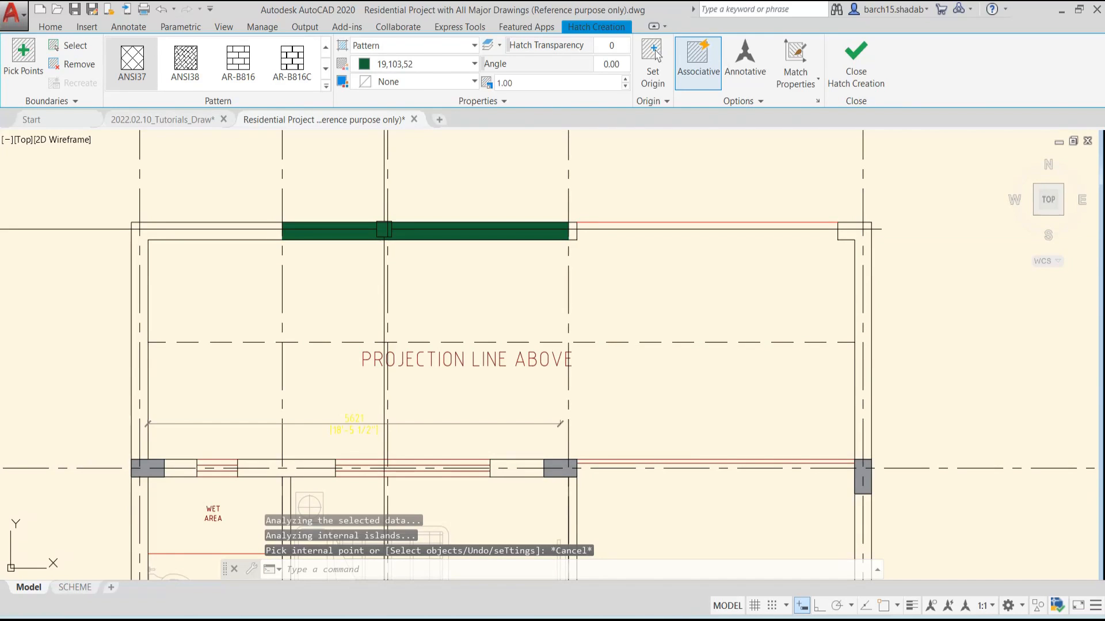
Examine the ANSI37 hatch on the outer wall between grid lines B and D up close and from farther away
scroll(340, 234, up, 5)
scroll(592, 318, down, 5)
middle_drag(639, 333, 582, 347)
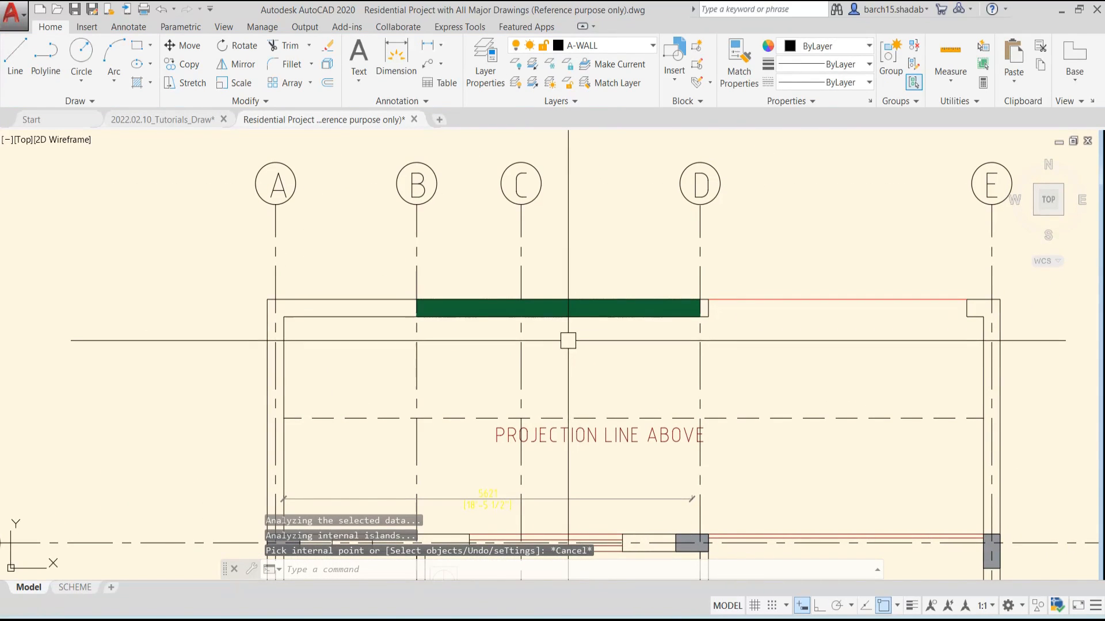
scroll(538, 327, up, 6)
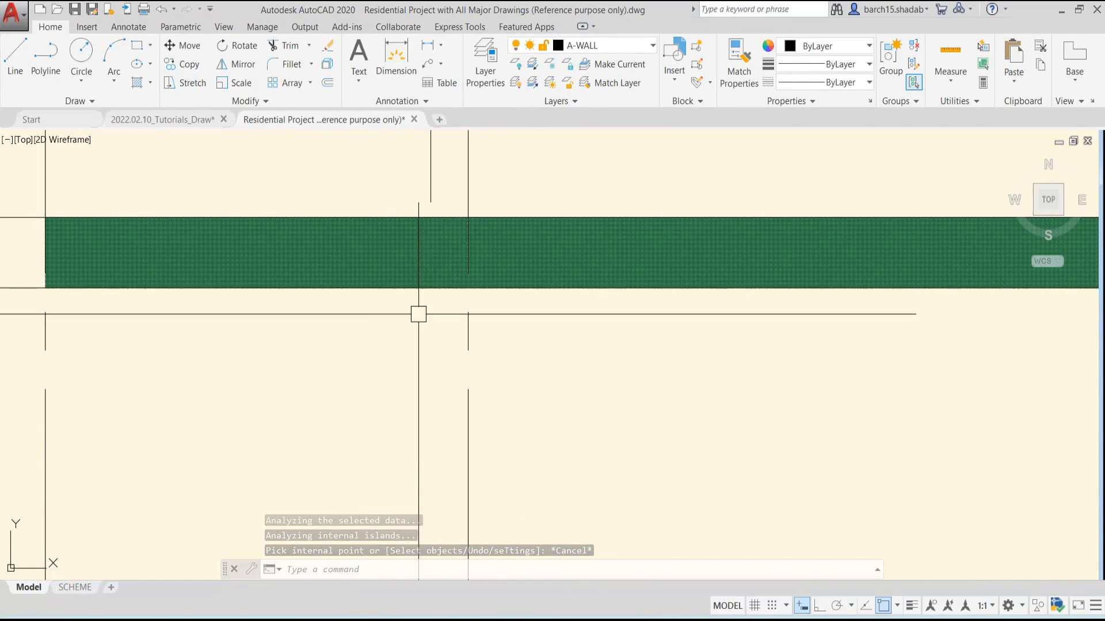
scroll(443, 313, down, 4)
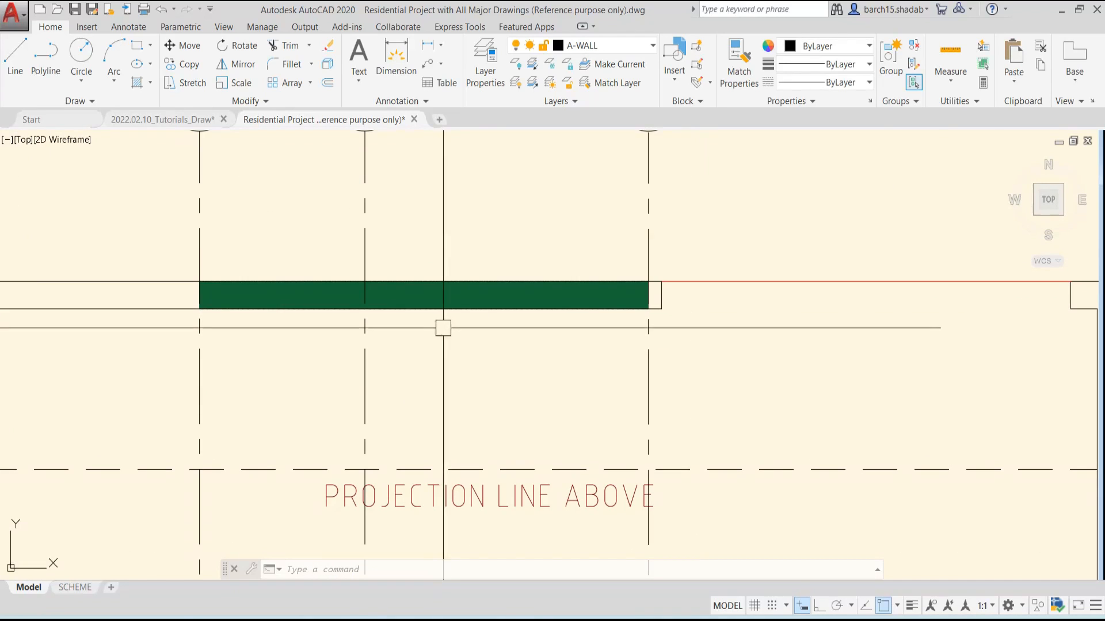
scroll(448, 323, up, 2)
scroll(448, 323, down, 2)
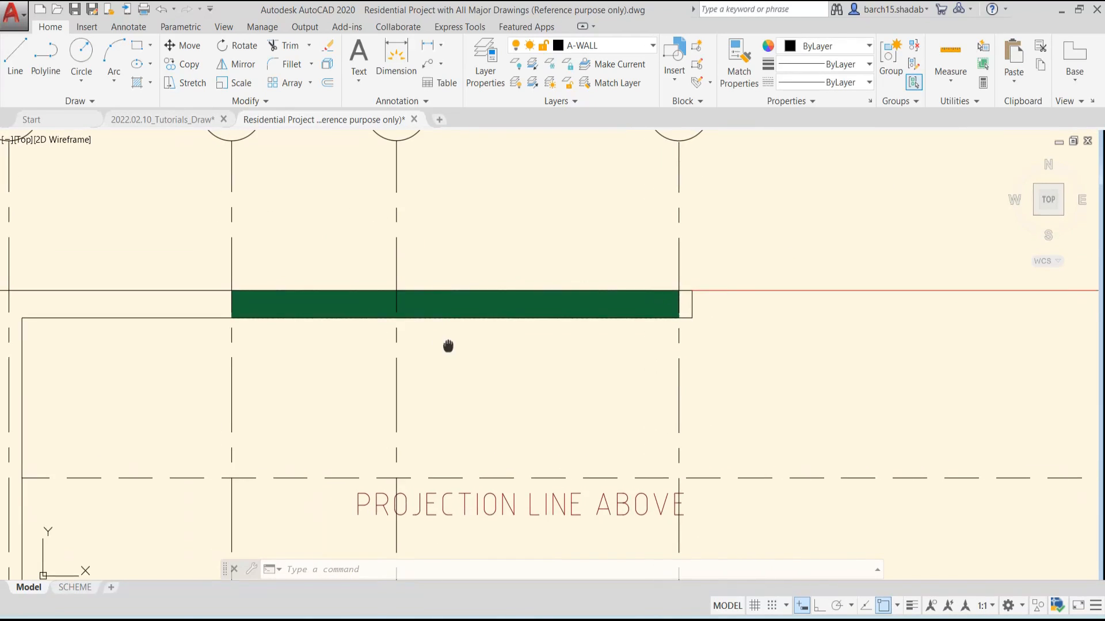
Erase the ANSI37 hatch from the outer wall between grid lines B and D
scroll(446, 345, up, 5)
click(433, 249)
scroll(512, 391, down, 2)
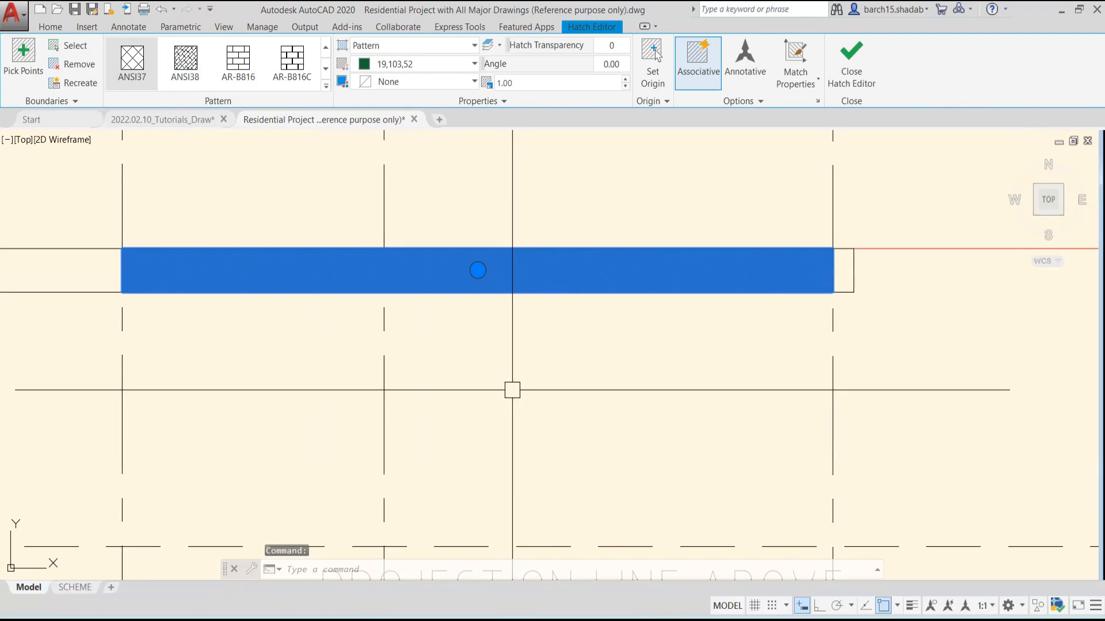
key(Return)
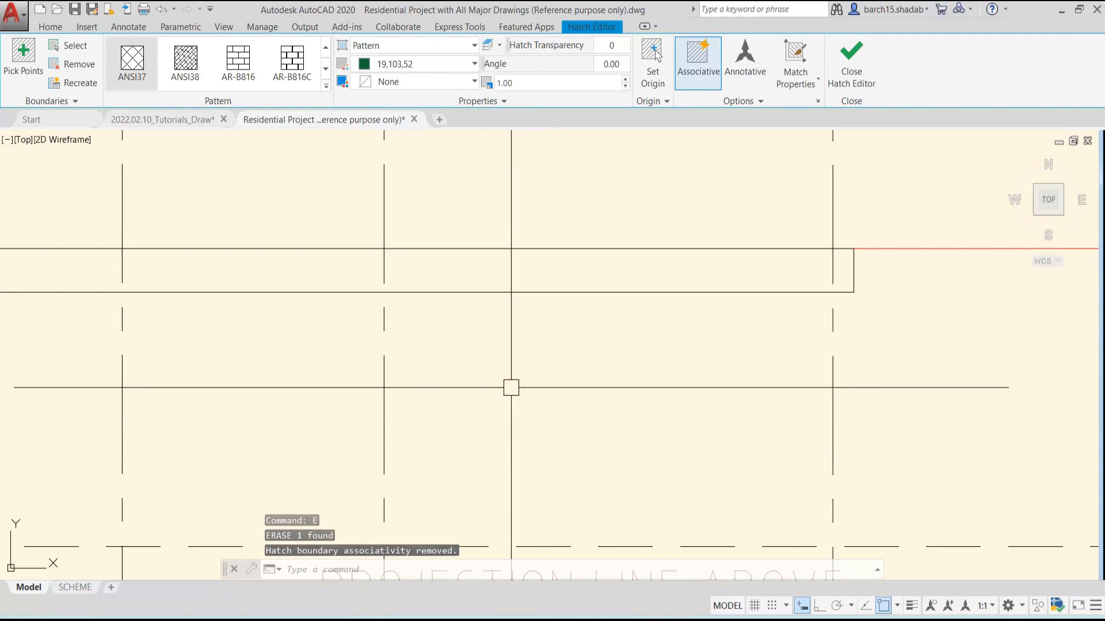
key(Escape)
Start a new hatch and pick the outer wall segments between grid lines C and D and between B and C
key(Return)
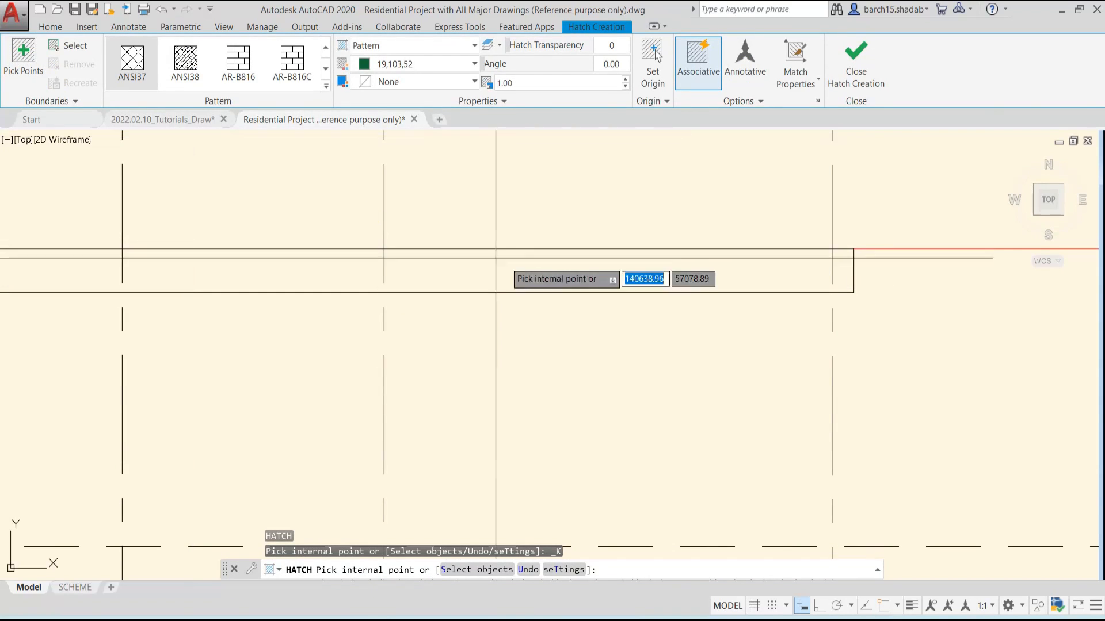
click(508, 265)
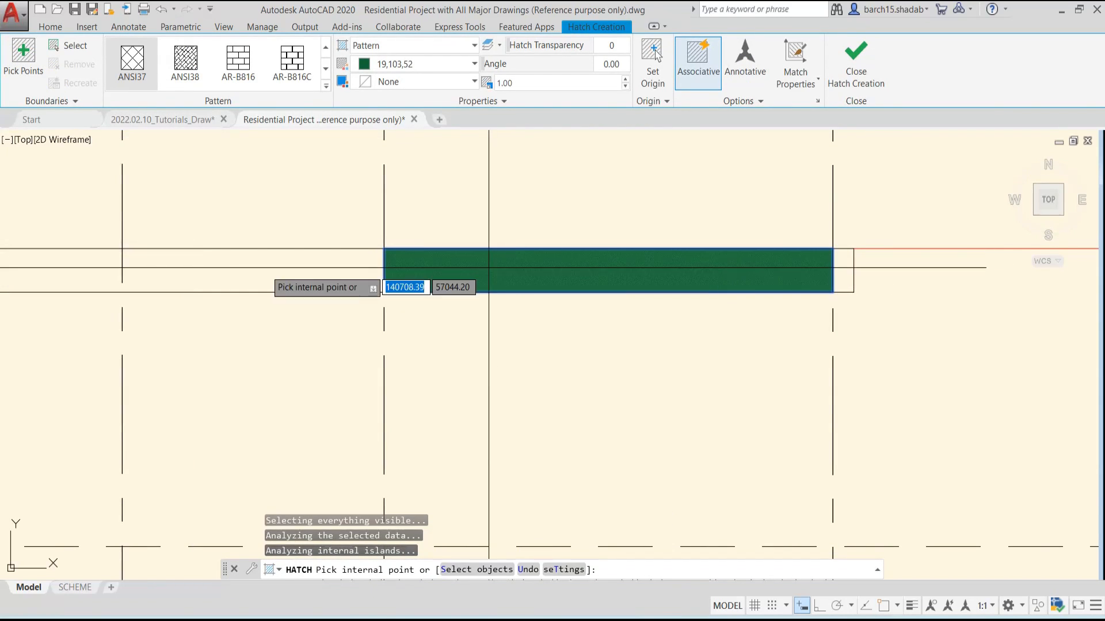
click(257, 266)
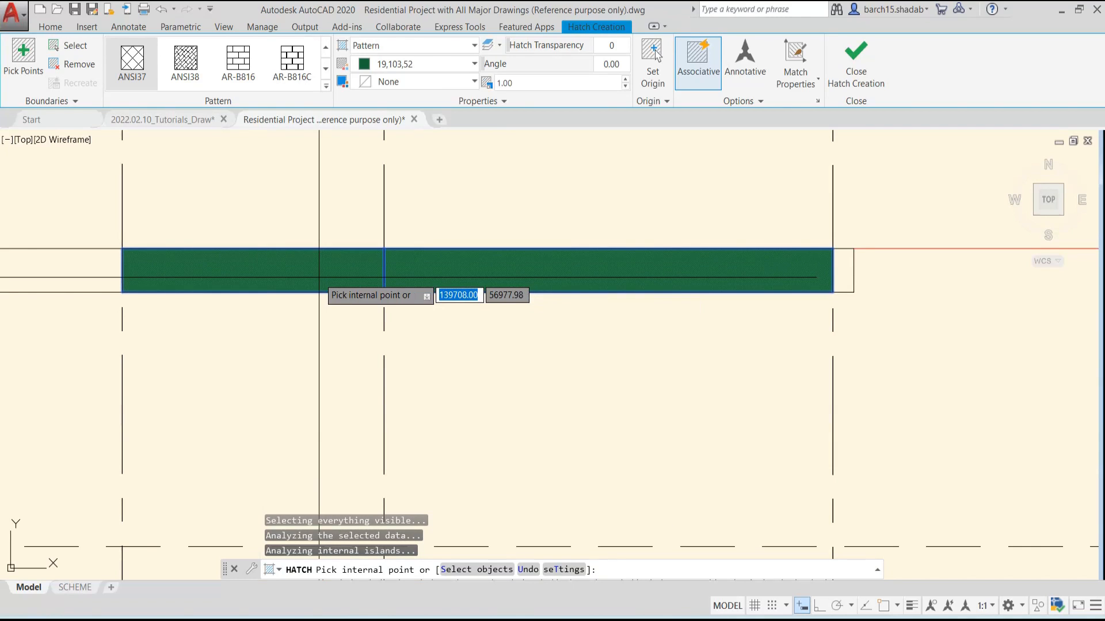
scroll(495, 286, down, 2)
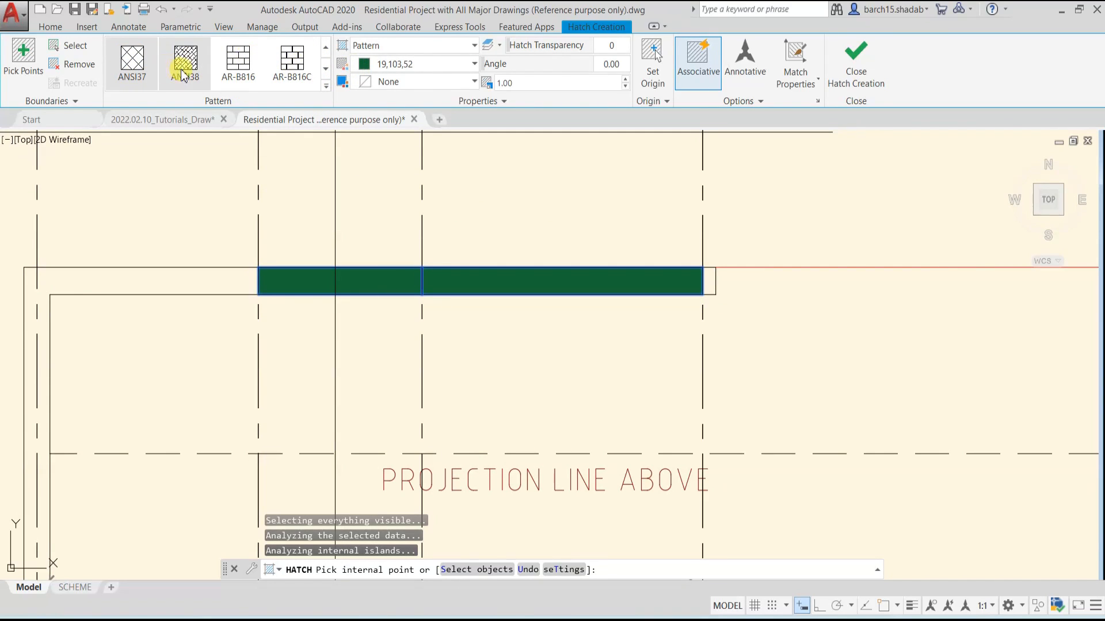
Preview hatch patterns such as AR-BRSTD, AR-RROOF, CORK, DOTS, GOST_GLASS, AR-BRELM and ANSI38 on the picked wall segments
click(114, 74)
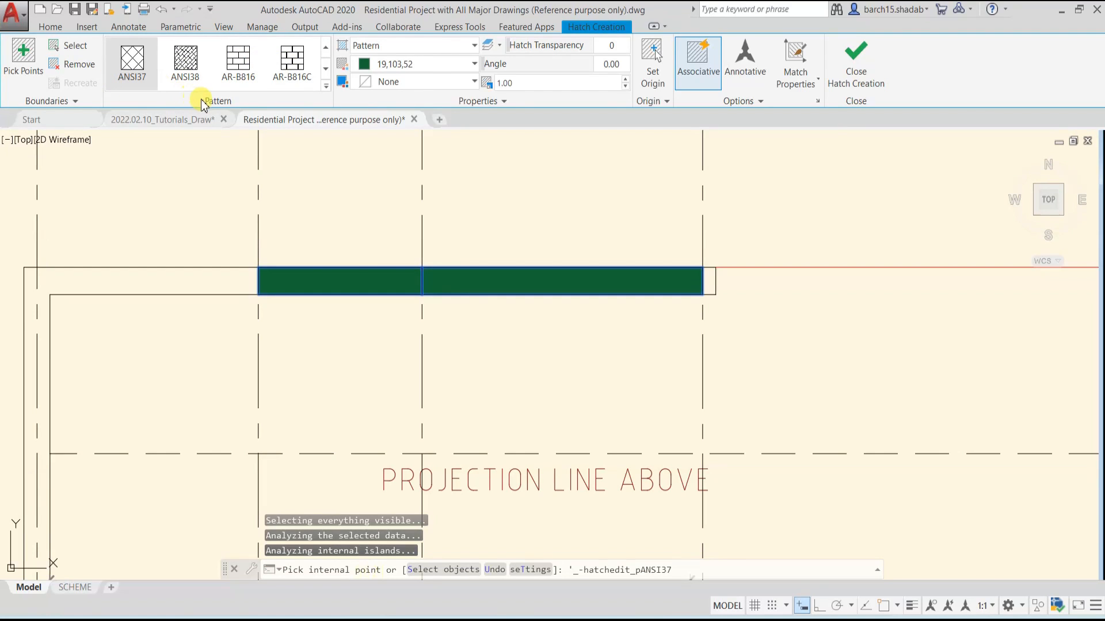
click(326, 86)
click(241, 113)
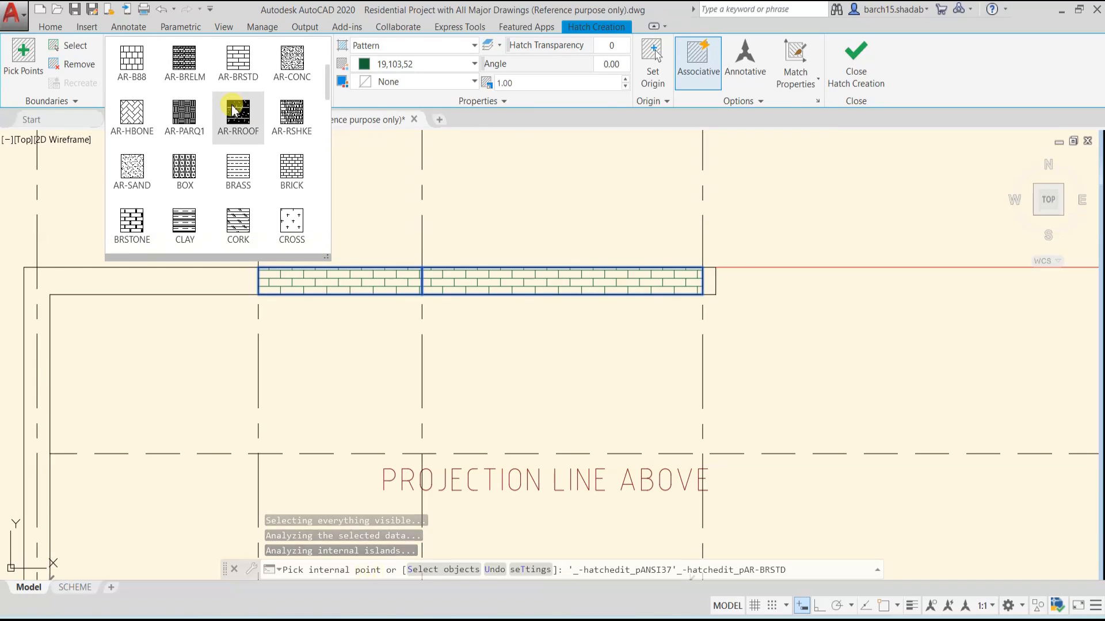
click(238, 168)
scroll(251, 151, down, 2)
click(241, 170)
click(238, 222)
scroll(241, 217, down, 1)
click(241, 218)
scroll(234, 230, up, 4)
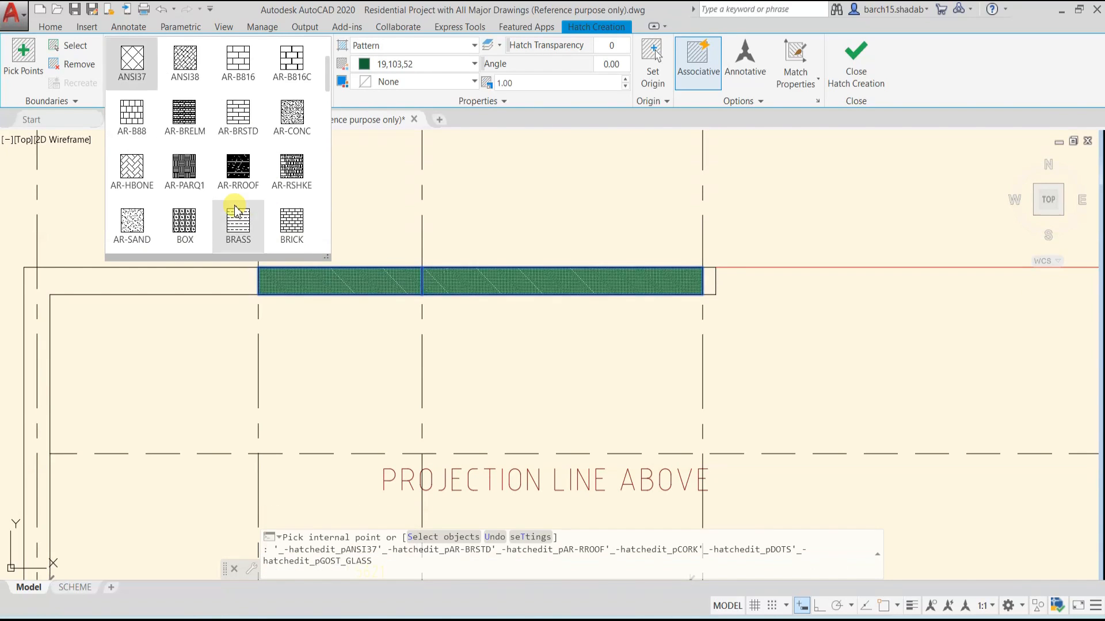
click(175, 175)
scroll(176, 175, up, 1)
click(177, 172)
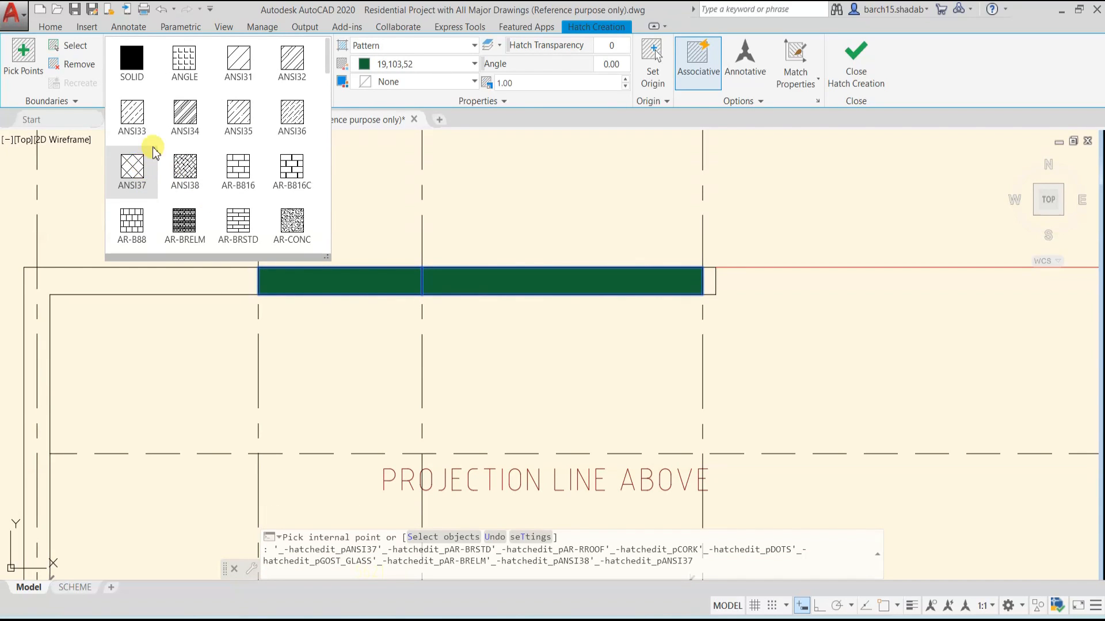
Apply the ANSI34 pattern to the picked wall segments and set the hatch scale to 100
click(180, 122)
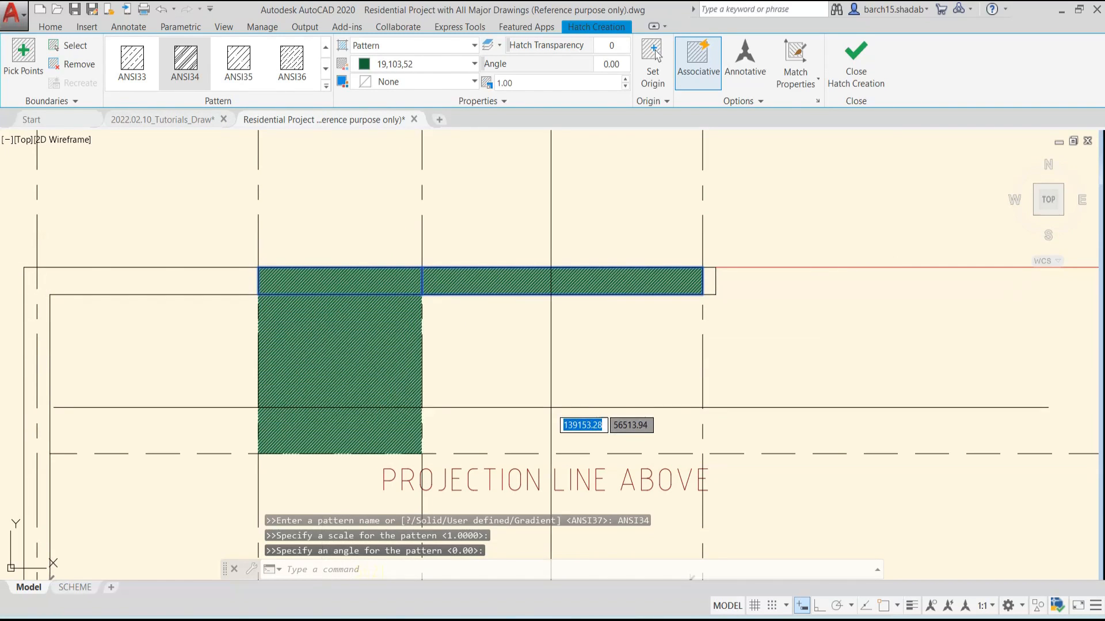
click(185, 71)
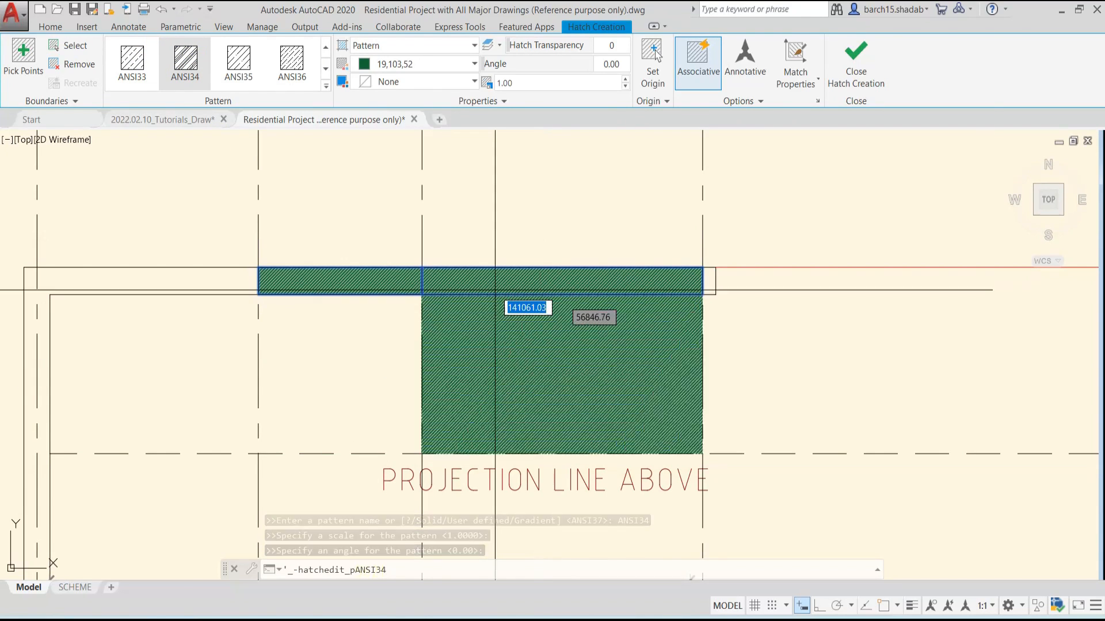
click(175, 63)
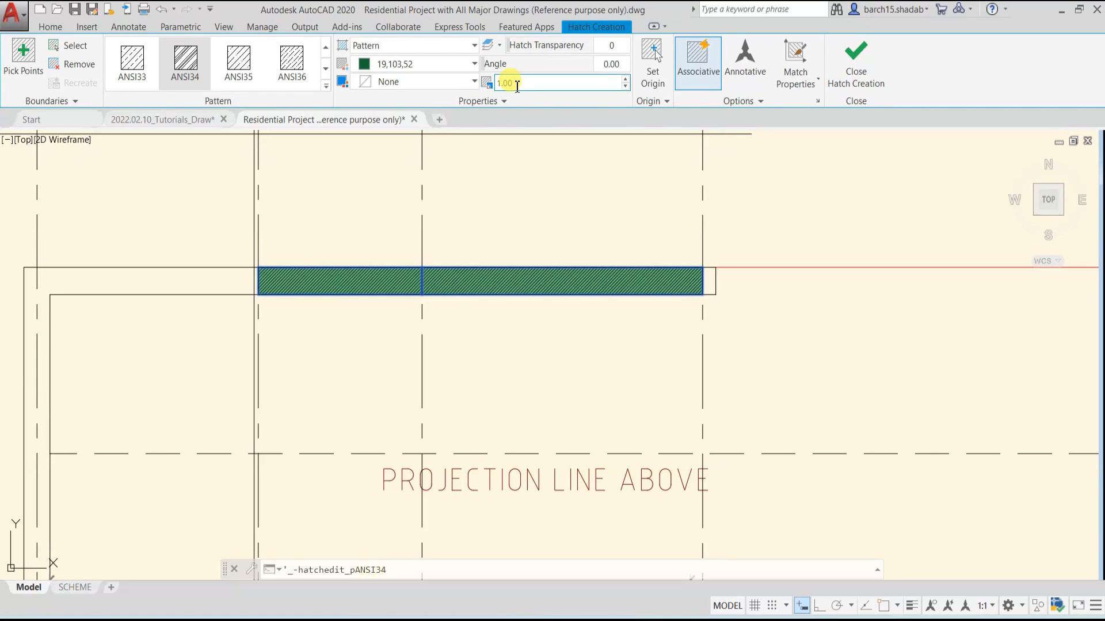
click(541, 83)
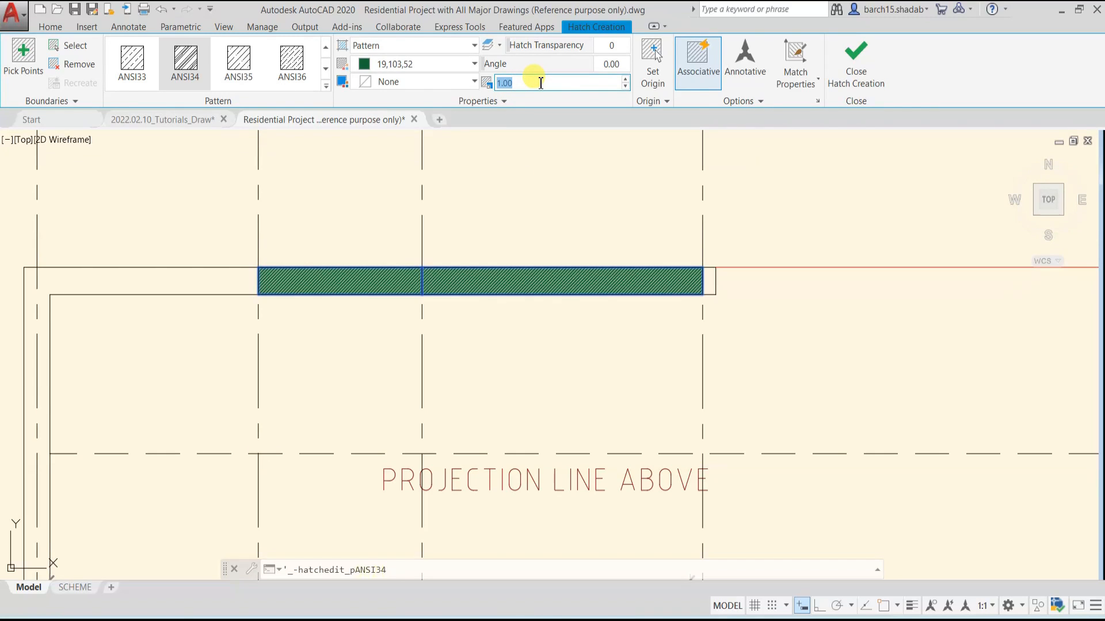
text(100)
key(Return)
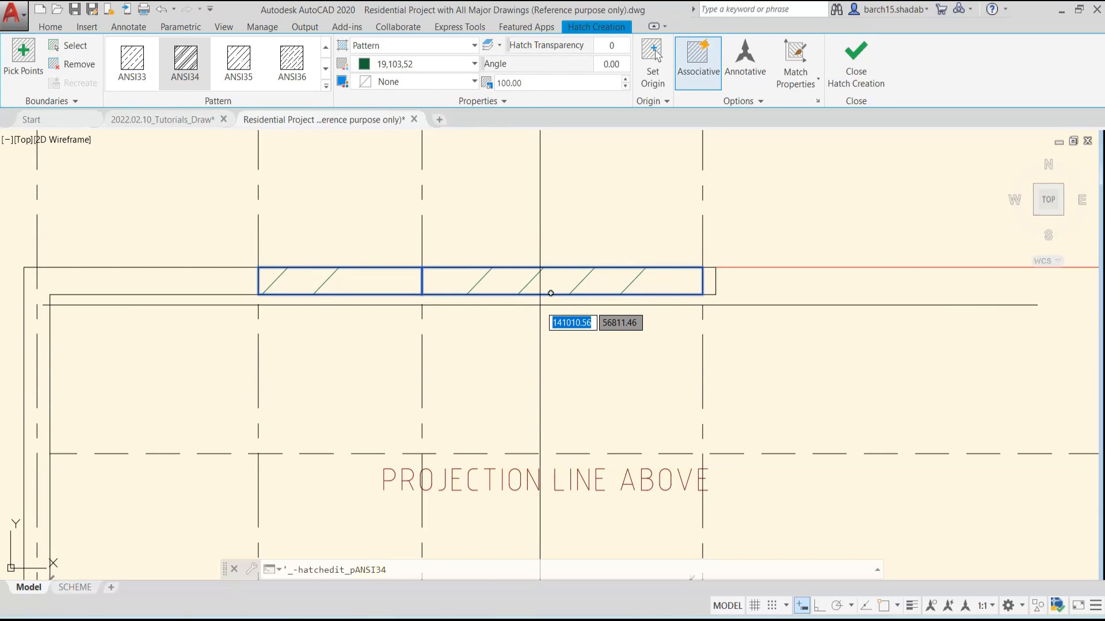
Set the hatch scale to 15 and check the pattern density on the wall from near and far
click(537, 83)
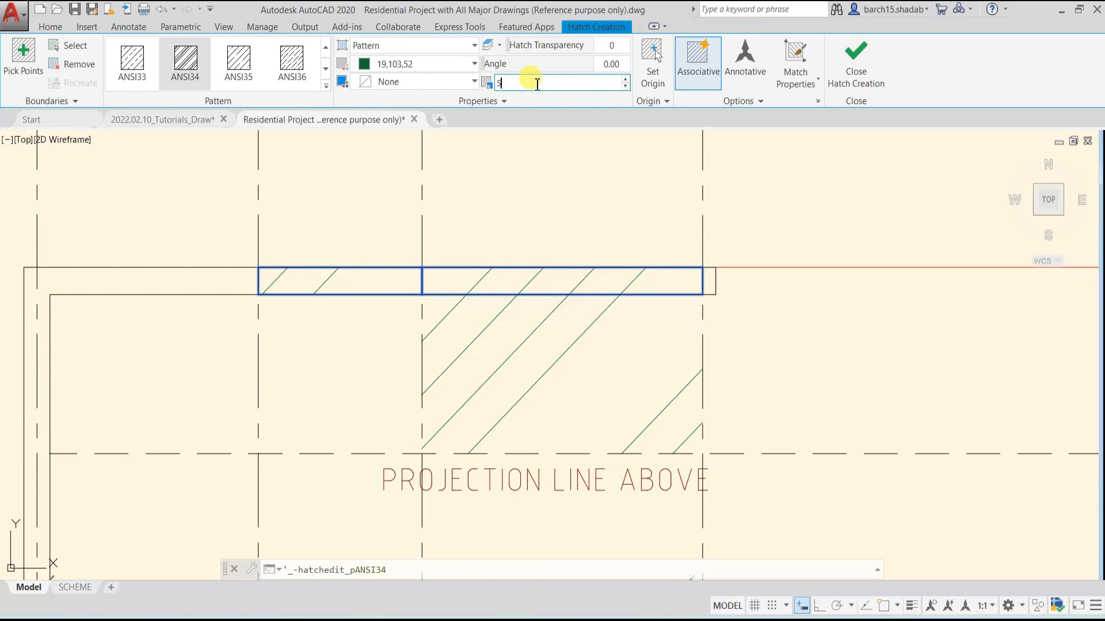
scroll(329, 204, down, 4)
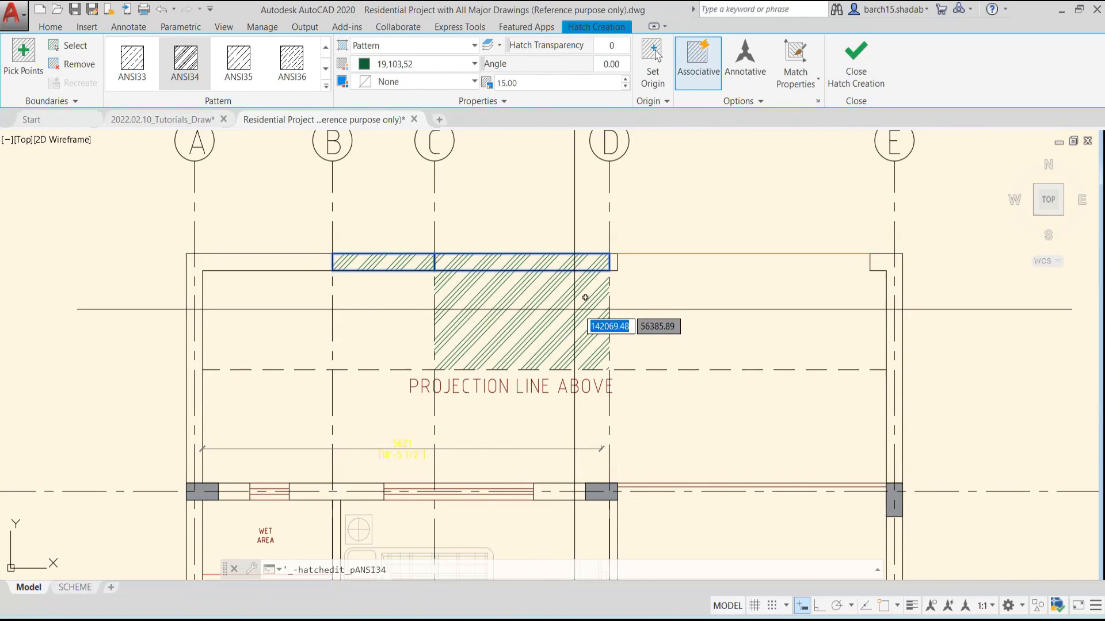
scroll(457, 263, down, 4)
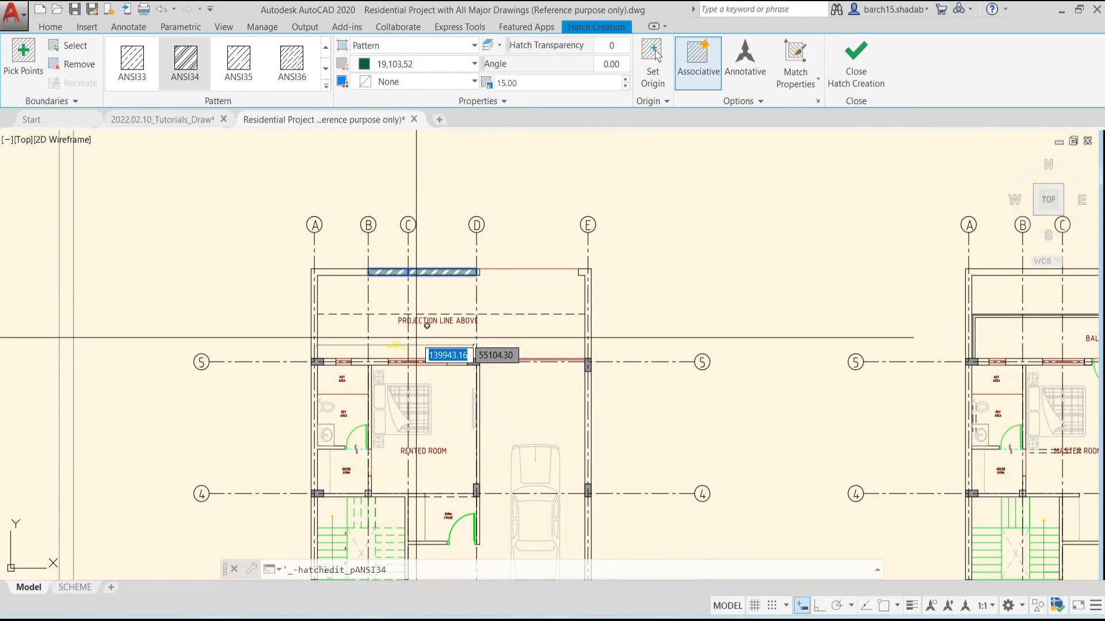
scroll(428, 180, up, 4)
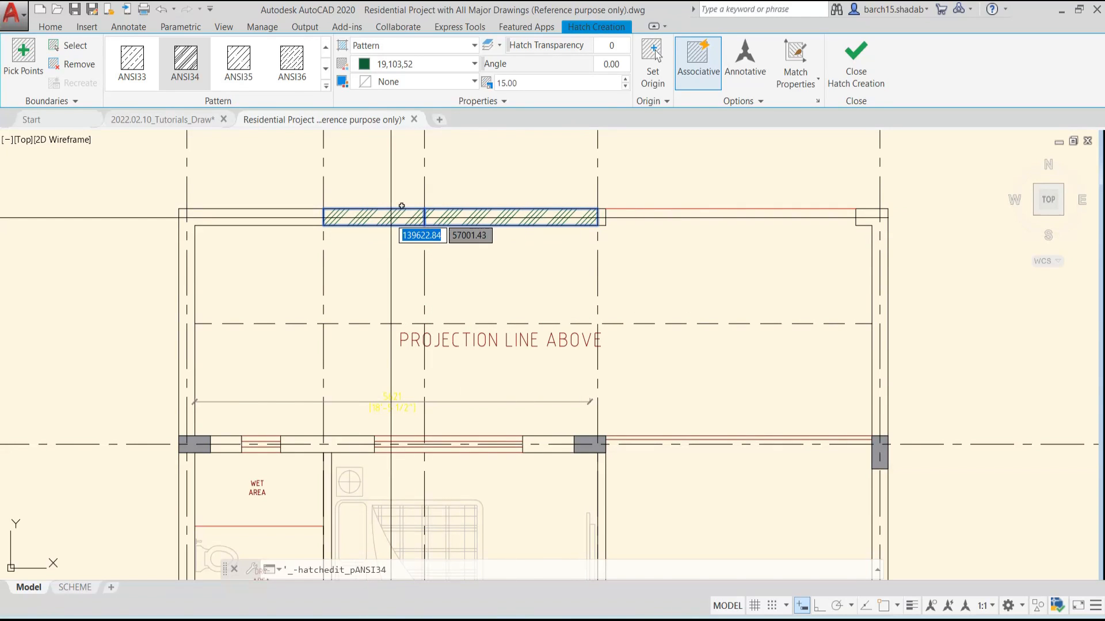
middle_drag(479, 222, 517, 260)
scroll(516, 260, up, 2)
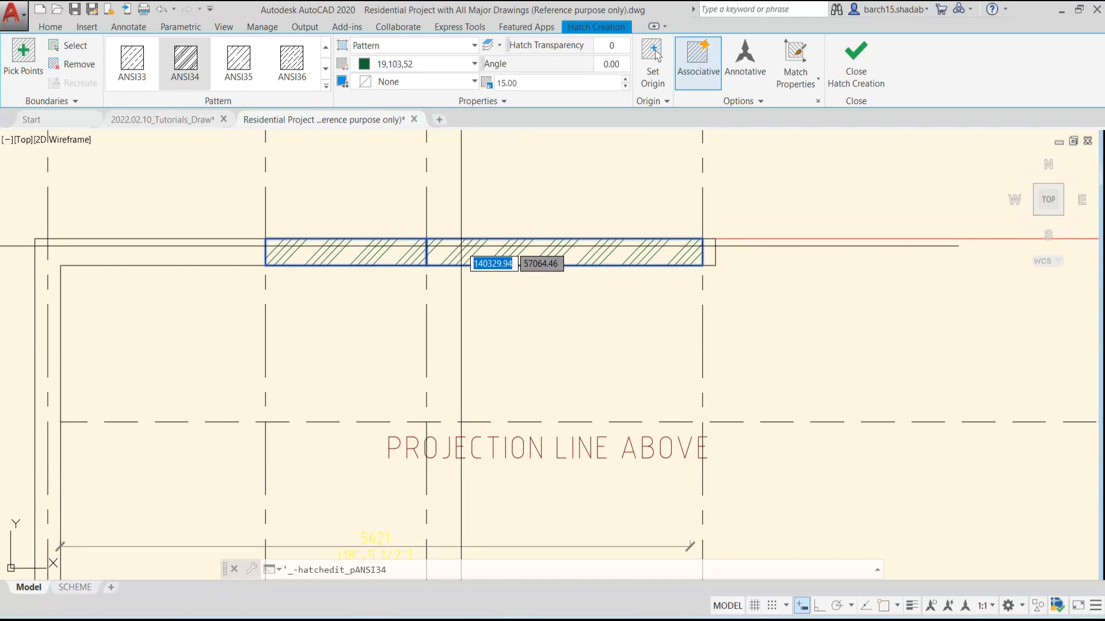
Set the wall hatch's colour to the red 205,32,39
click(422, 65)
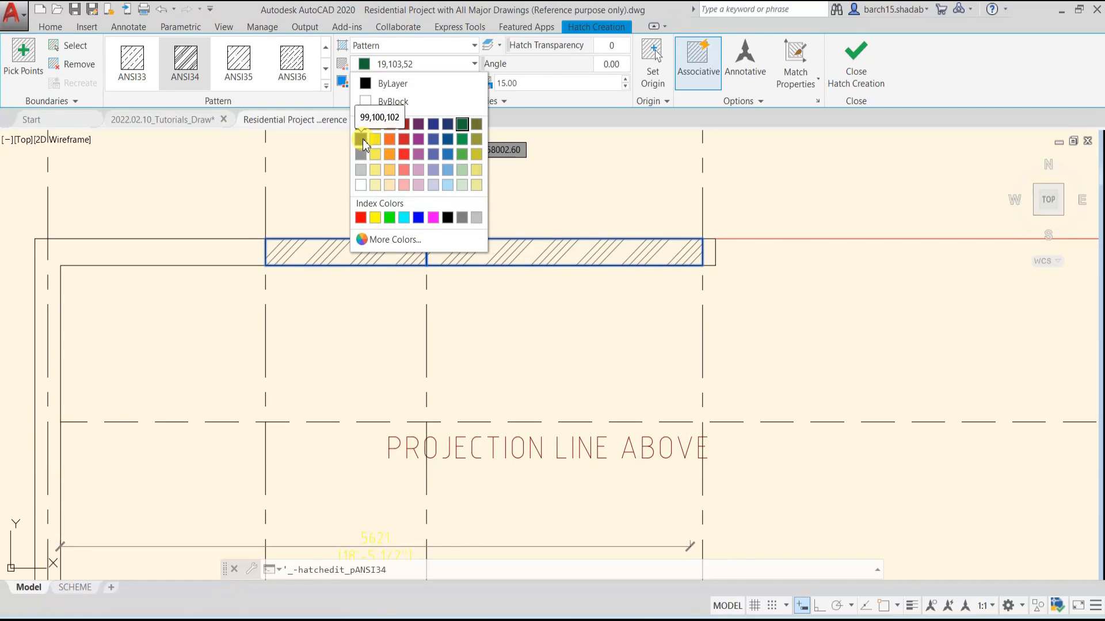
click(404, 141)
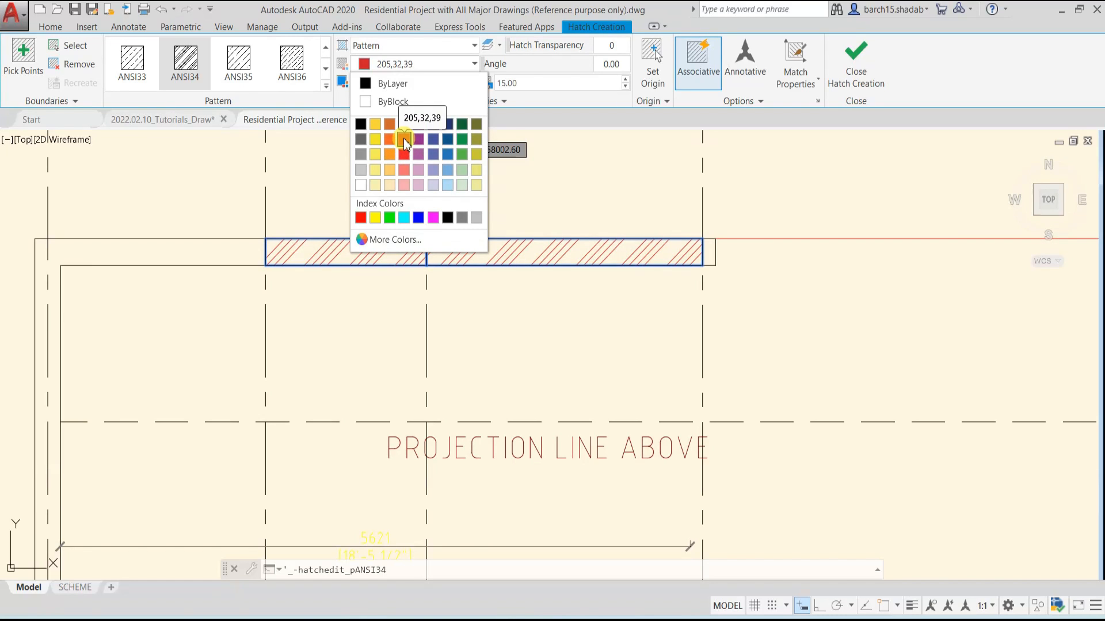
click(395, 68)
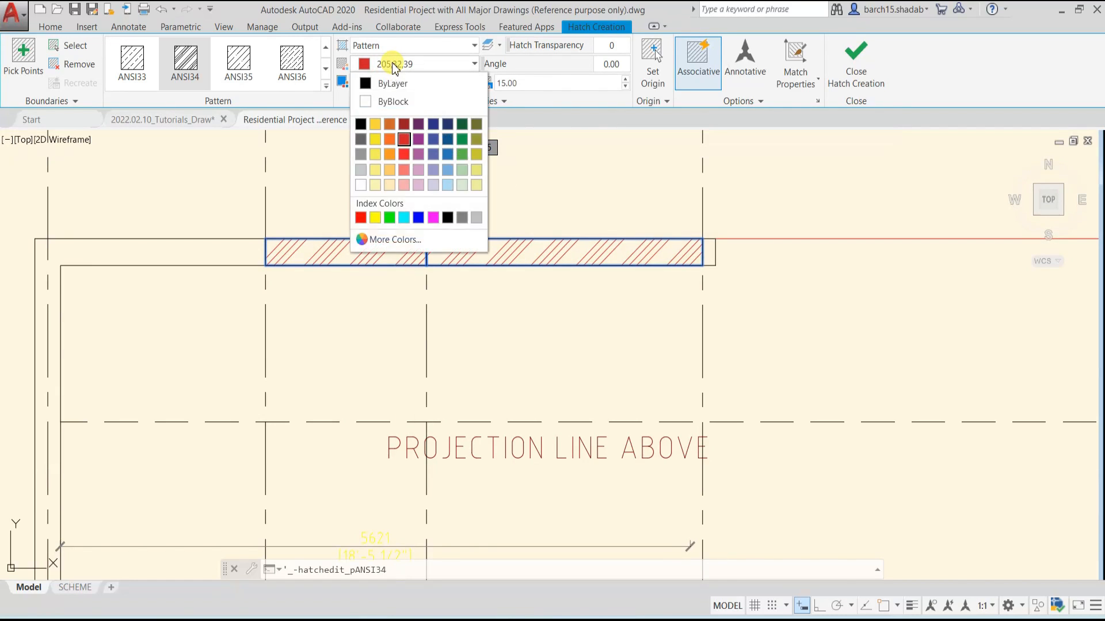
click(411, 68)
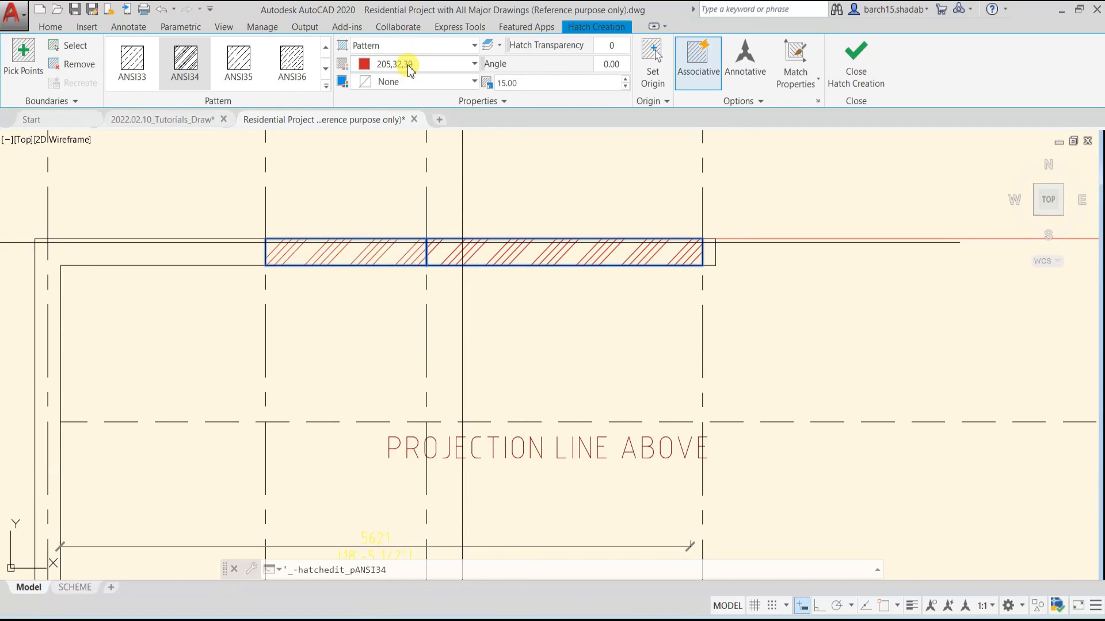
Try out the wall hatch's background colour, angle and transparency settings, returning the angle to 0
click(410, 84)
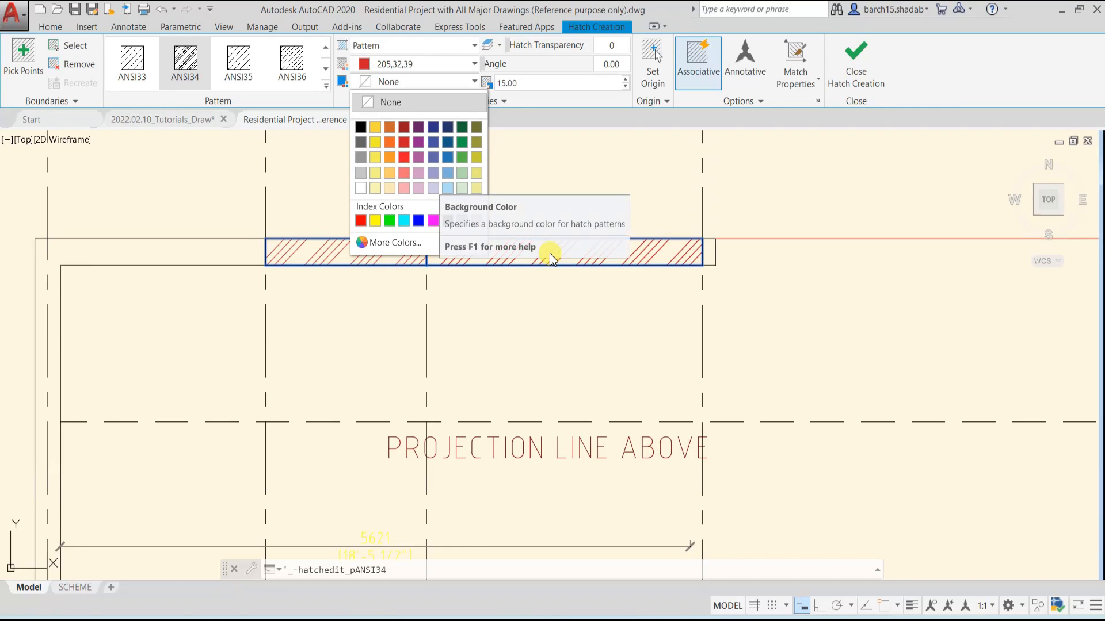
click(374, 187)
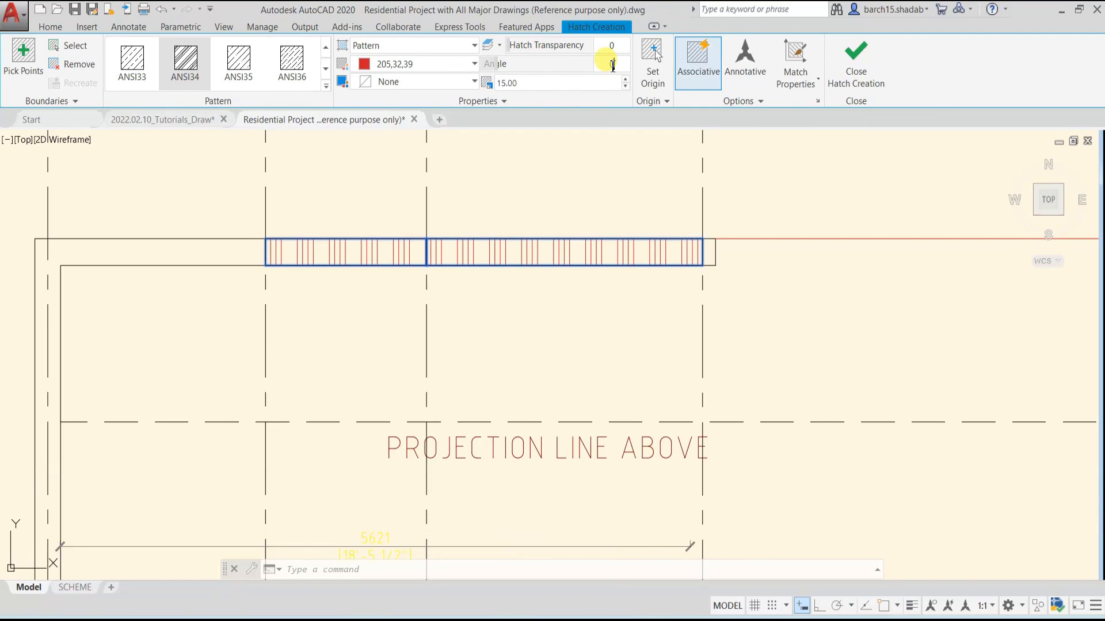
key(Return)
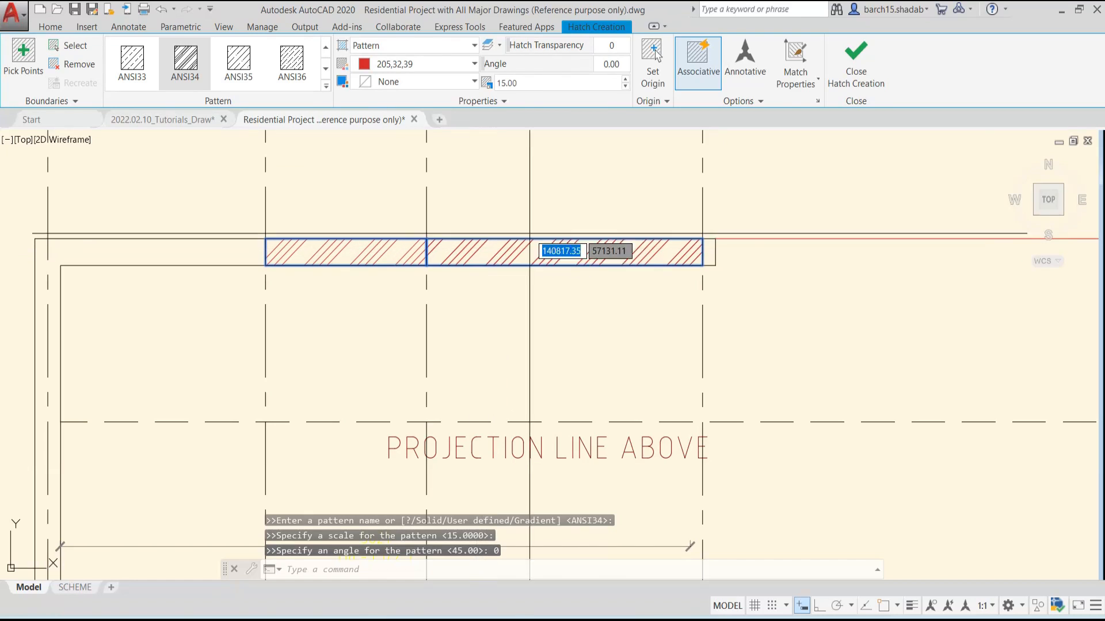
drag(512, 45, 650, 43)
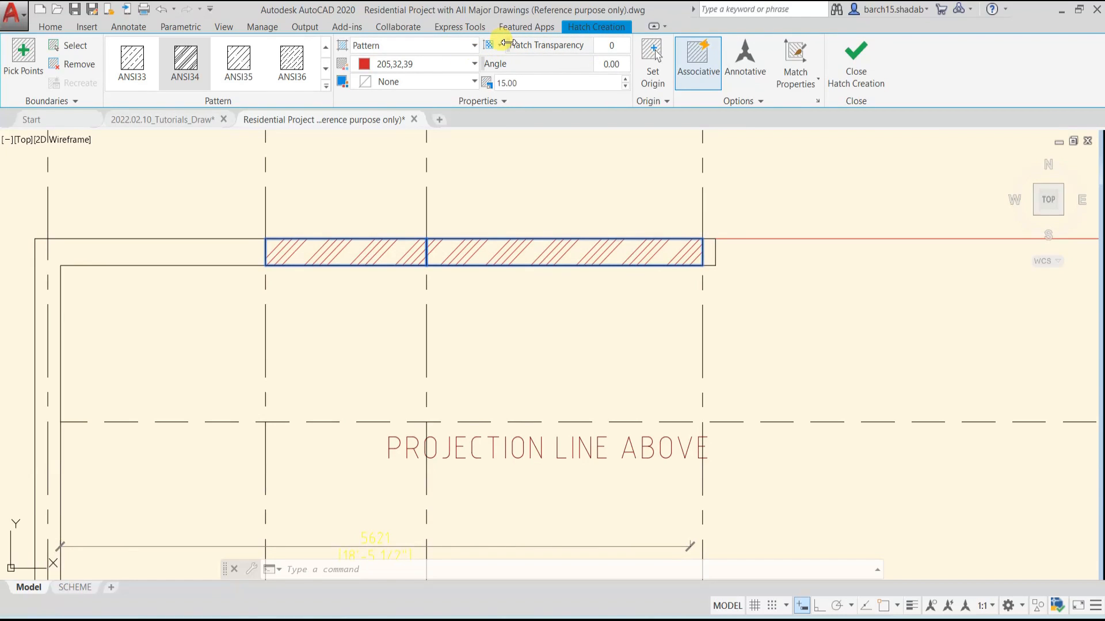
Finish the red ANSI34 hatch and inspect it on the outer wall between grid lines B and D
click(858, 74)
scroll(554, 315, down, 6)
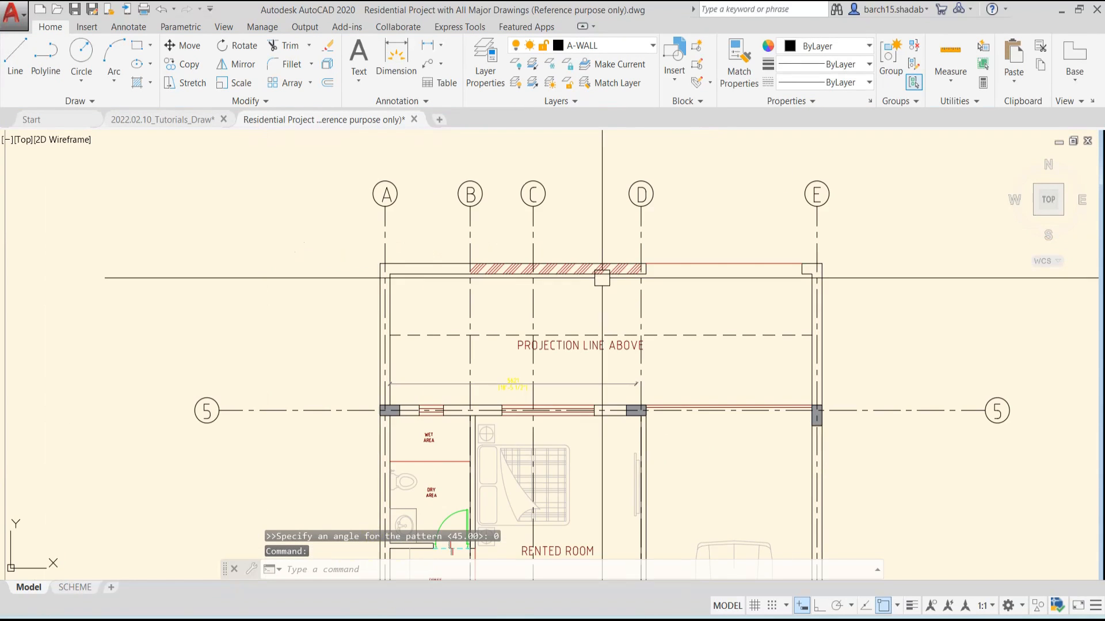
middle_drag(554, 315, 554, 201)
scroll(494, 357, up, 3)
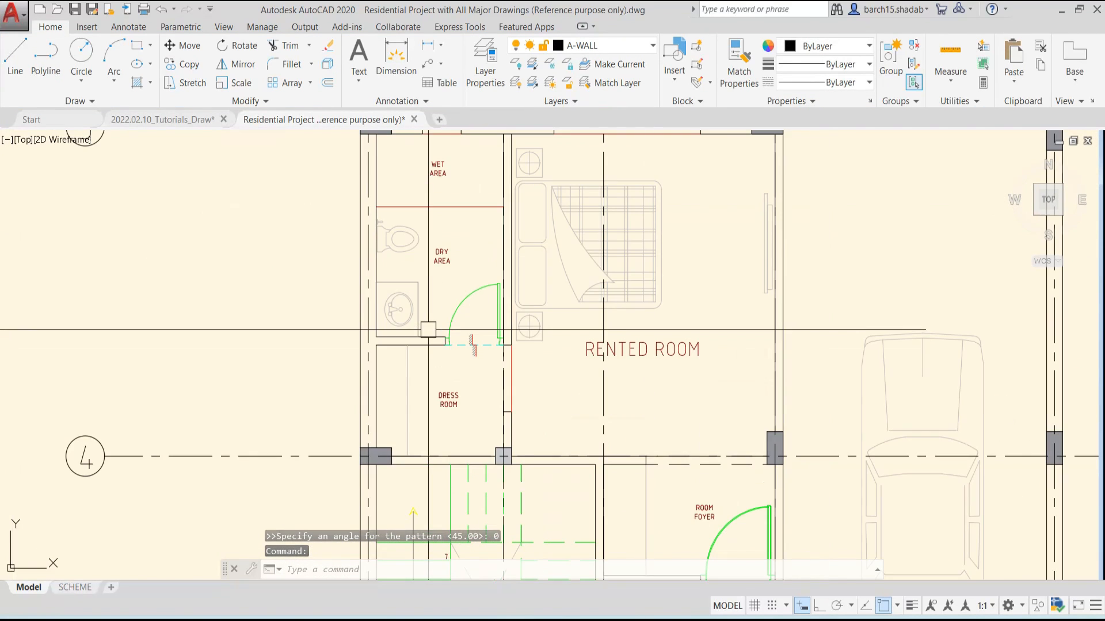
middle_drag(500, 232, 471, 323)
middle_drag(517, 195, 486, 296)
scroll(483, 228, up, 6)
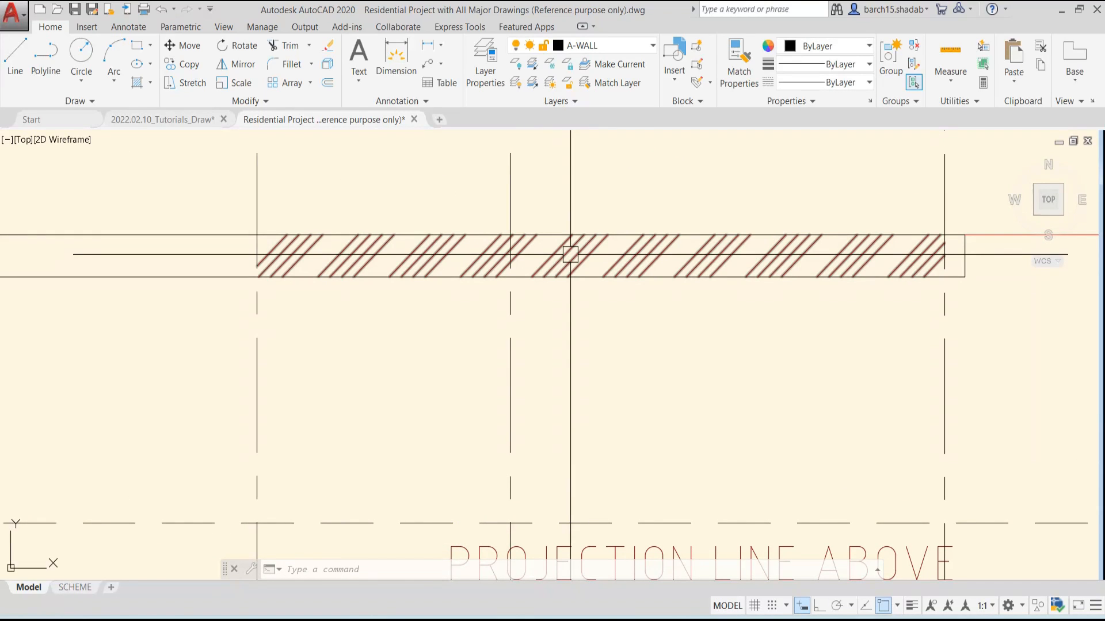
Select the outer wall hatch and examine it close up and within the whole ground floor plan
click(600, 254)
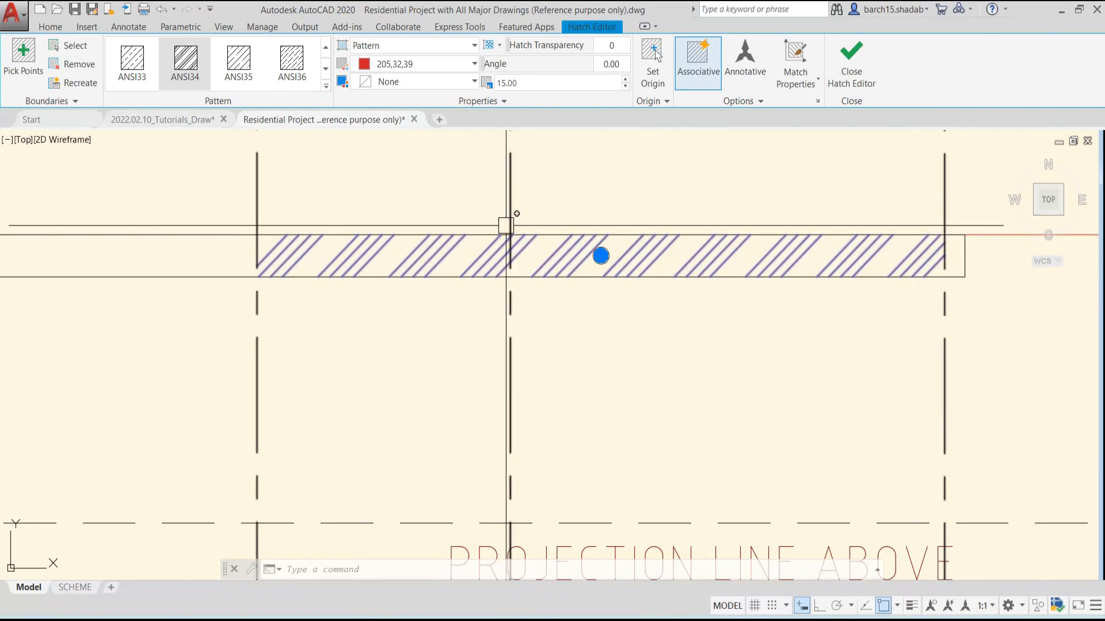
scroll(789, 282, down, 4)
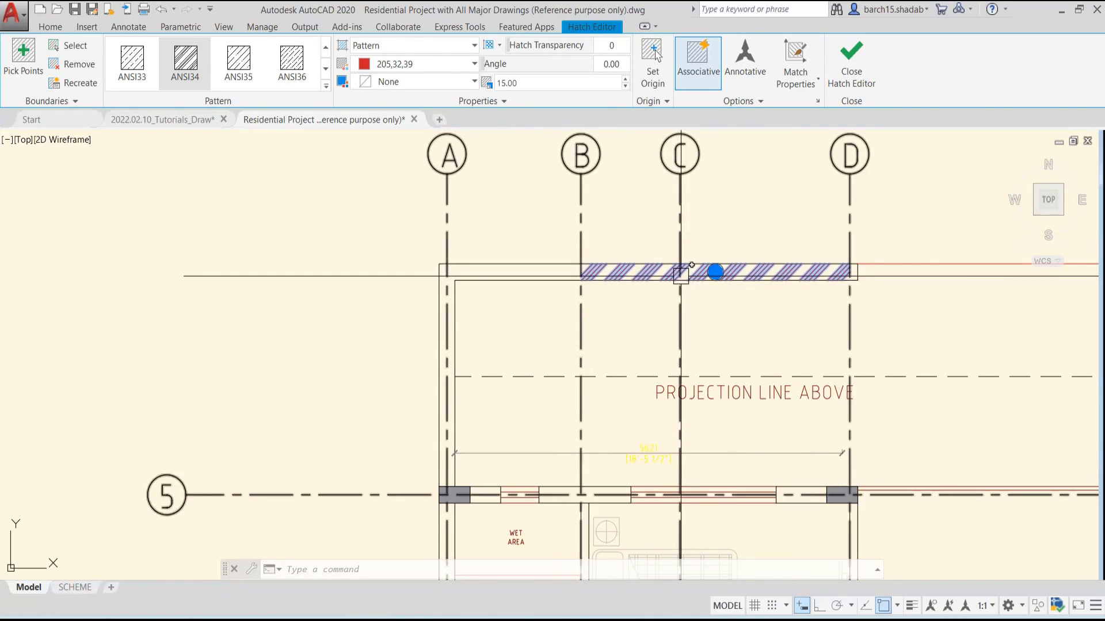
scroll(556, 269, down, 3)
key(Escape)
key(Escape)
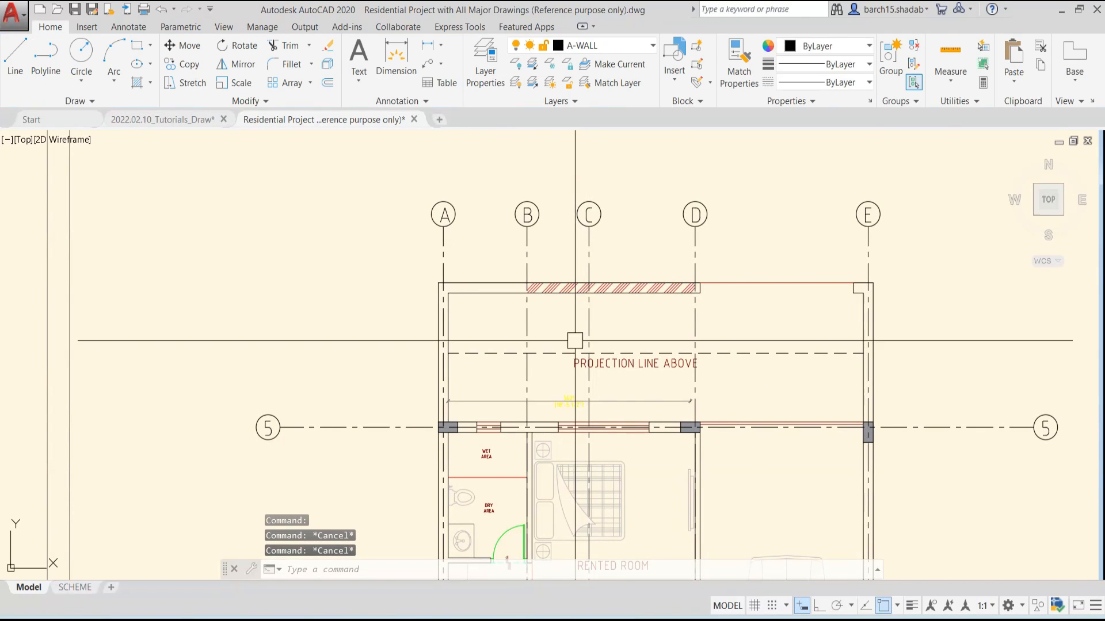
scroll(501, 492, down, 4)
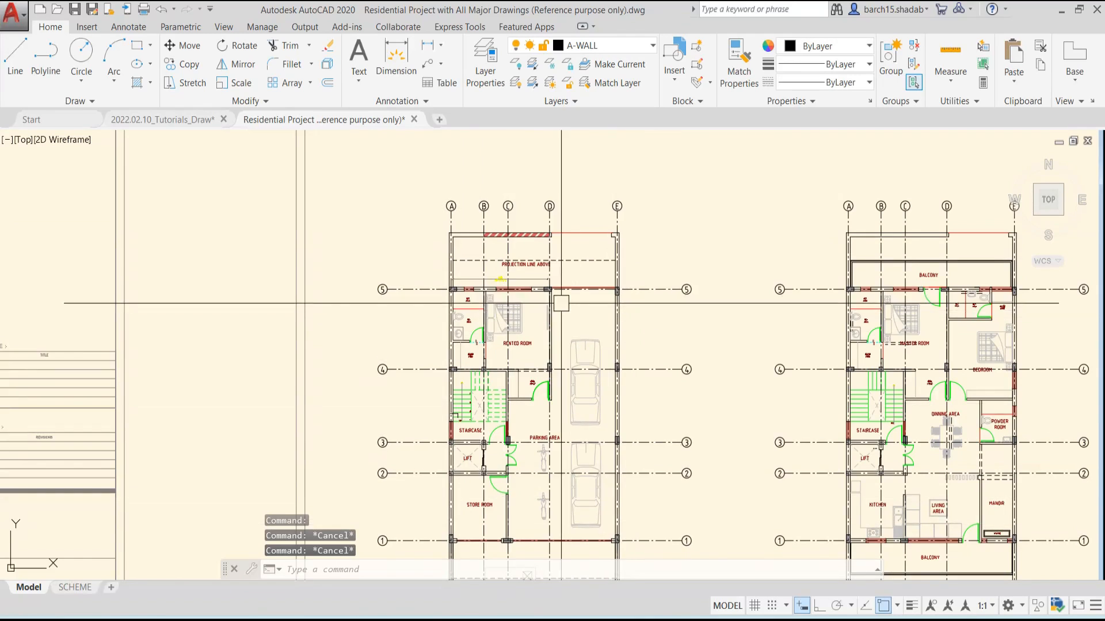
scroll(521, 234, up, 10)
click(473, 169)
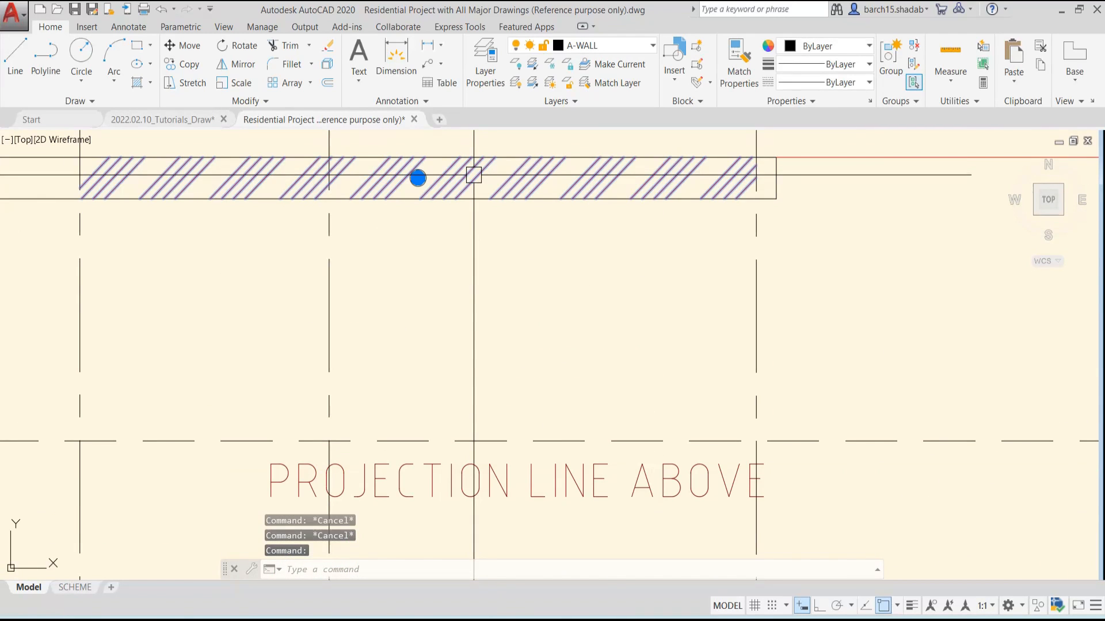
scroll(345, 202, down, 6)
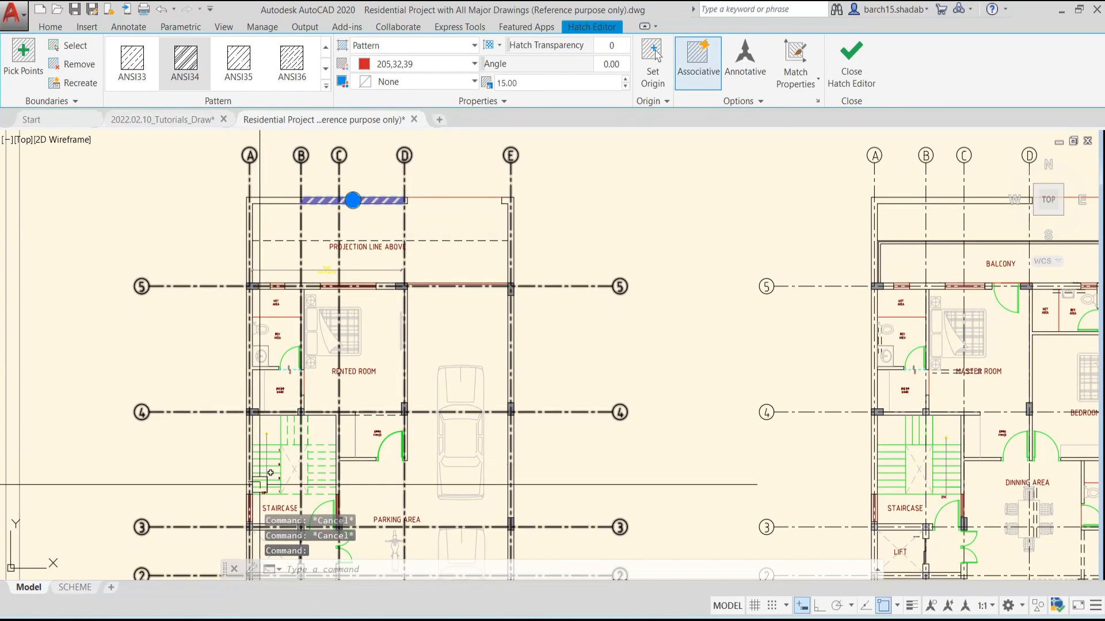
scroll(398, 214, down, 2)
middle_drag(385, 248, 470, 271)
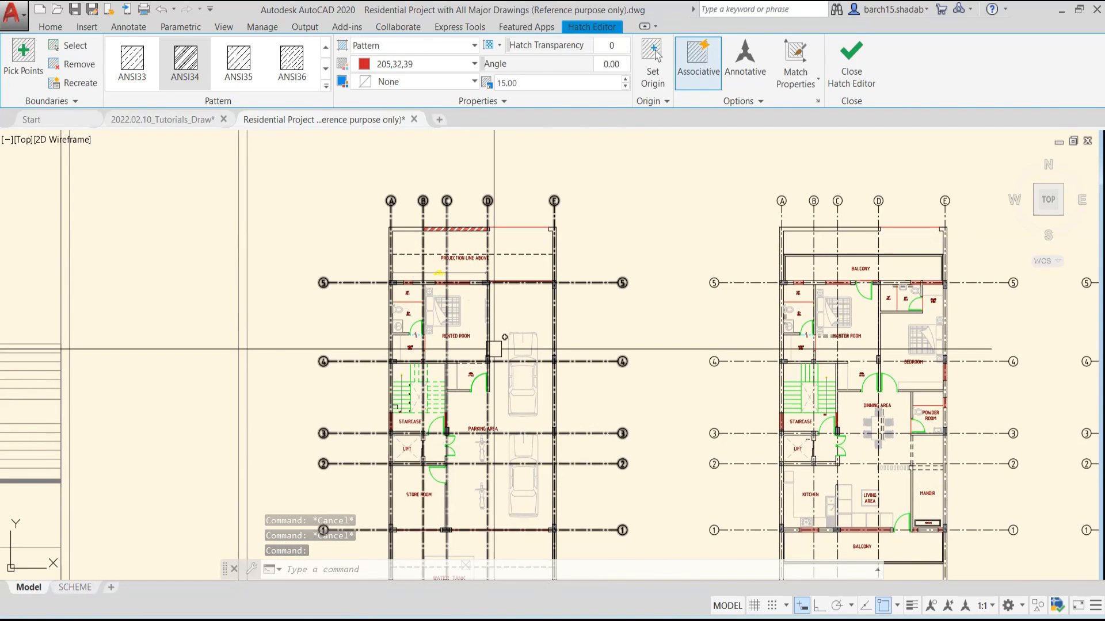
key(Escape)
Start a new ANSI34 hatch and pick the parking bay between grid lines D and E and the rented room area between C and D
text(h)
key(Return)
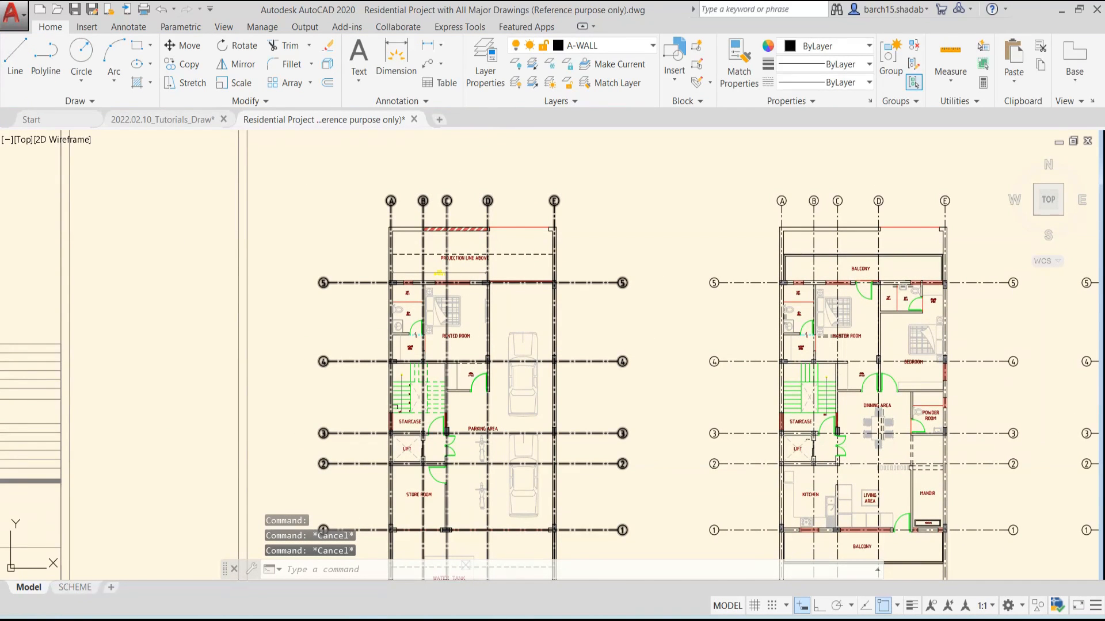
scroll(507, 316, up, 5)
click(506, 315)
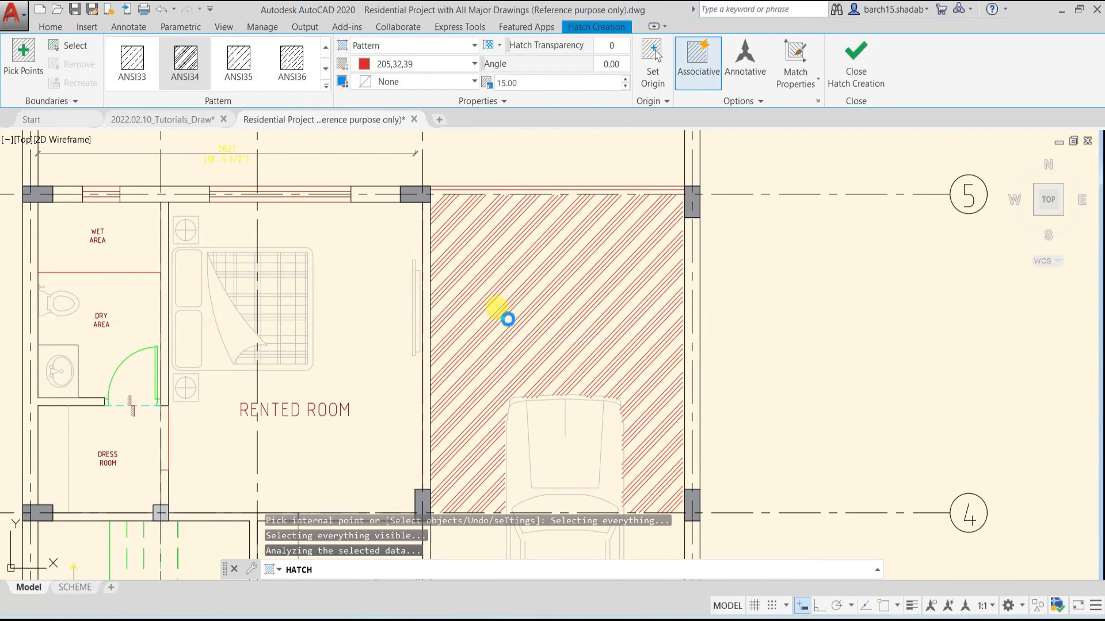
scroll(506, 316, down, 5)
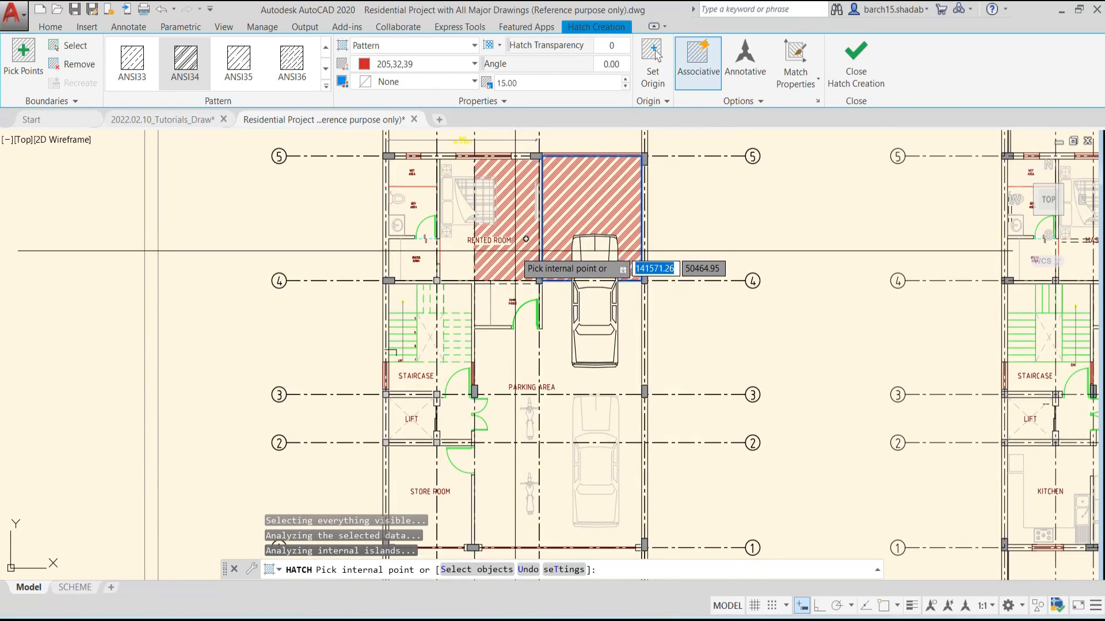
click(458, 276)
Add the parking area between grid lines C and D and the store room to the ANSI34 hatch, and finish it
click(511, 365)
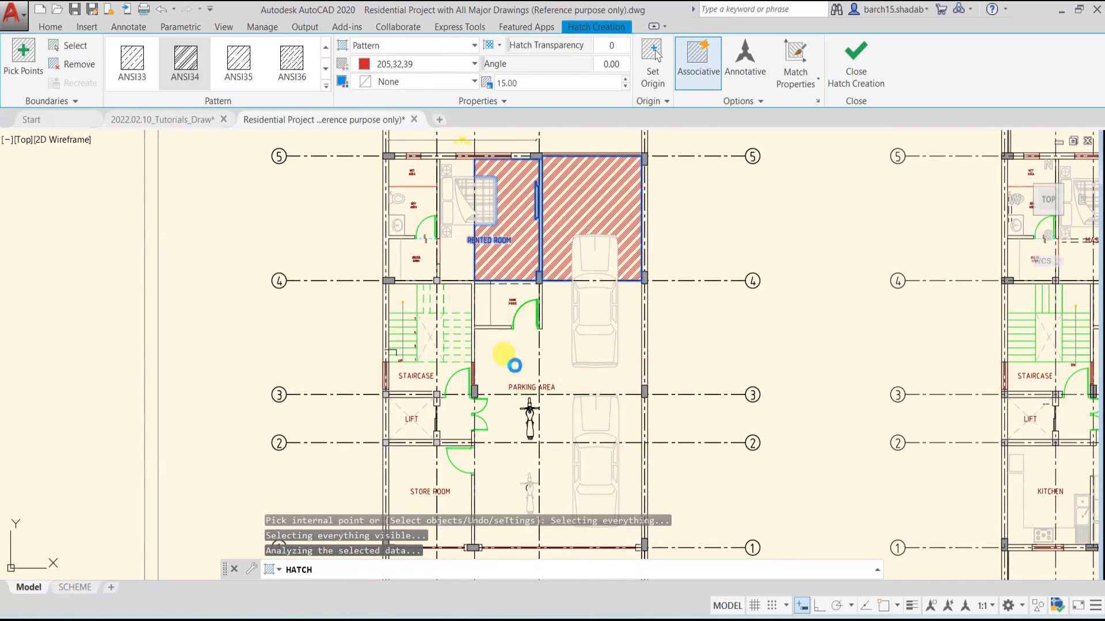
middle_drag(513, 372, 544, 216)
click(535, 349)
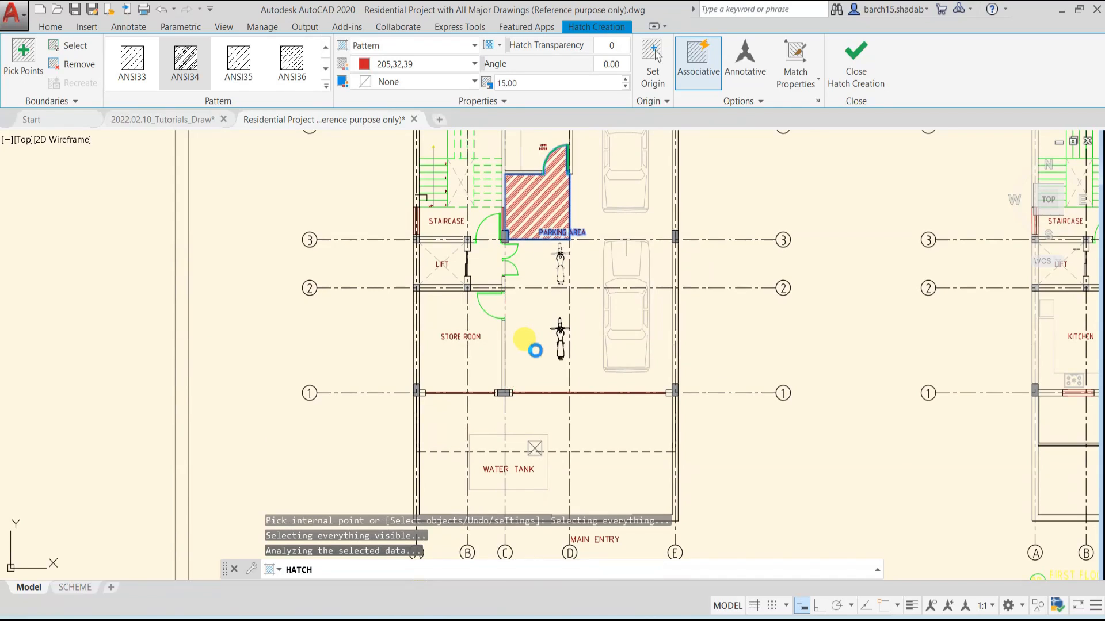
scroll(535, 350, down, 3)
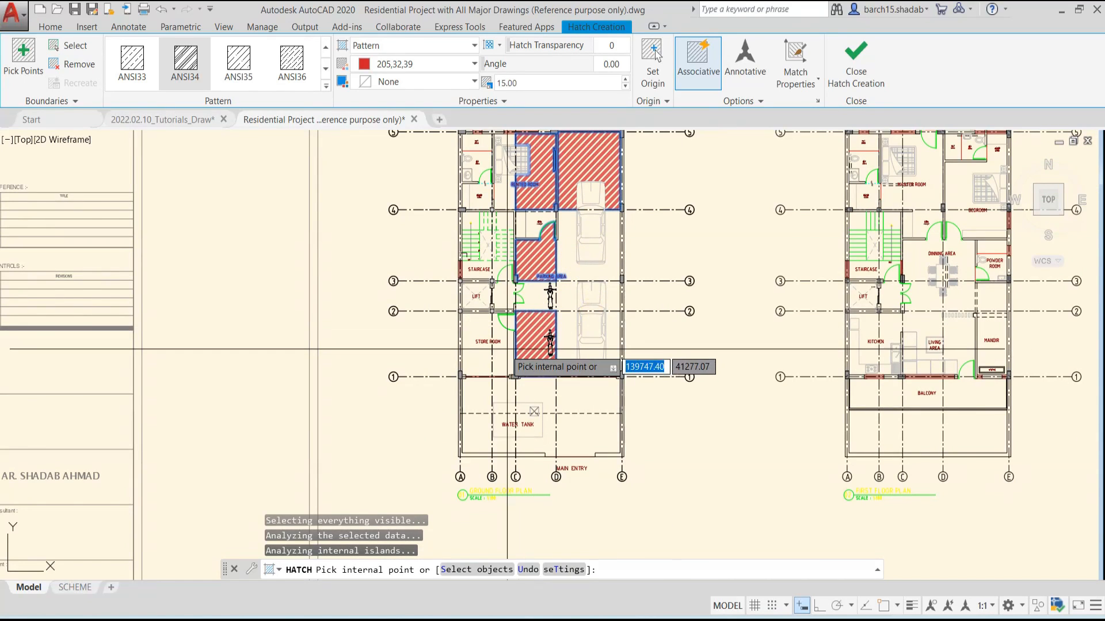
click(484, 349)
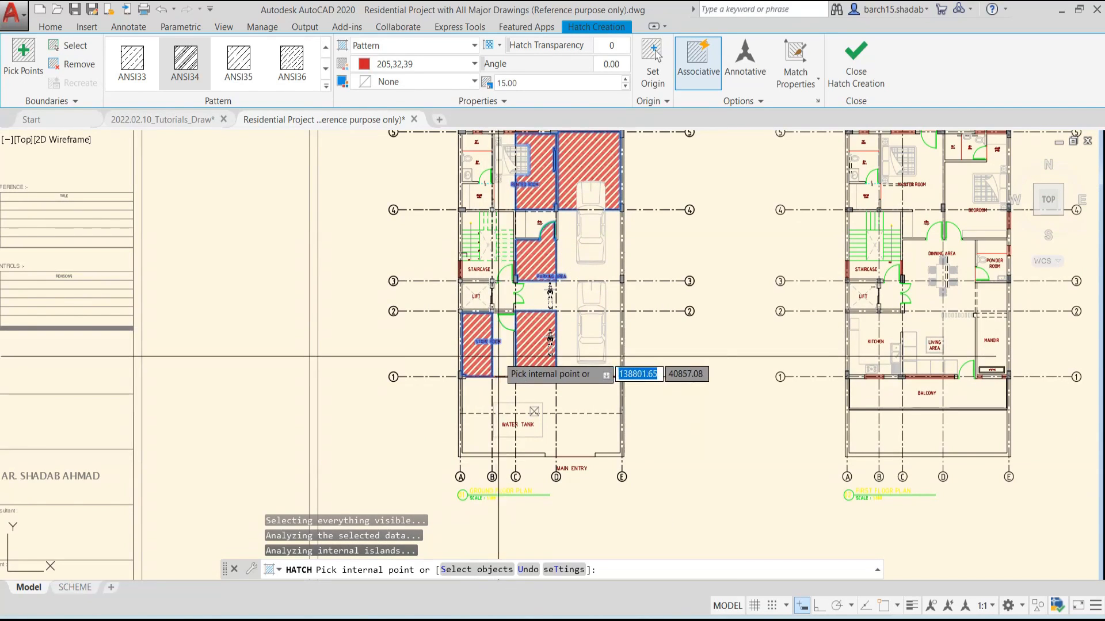
scroll(528, 316, down, 2)
key(Escape)
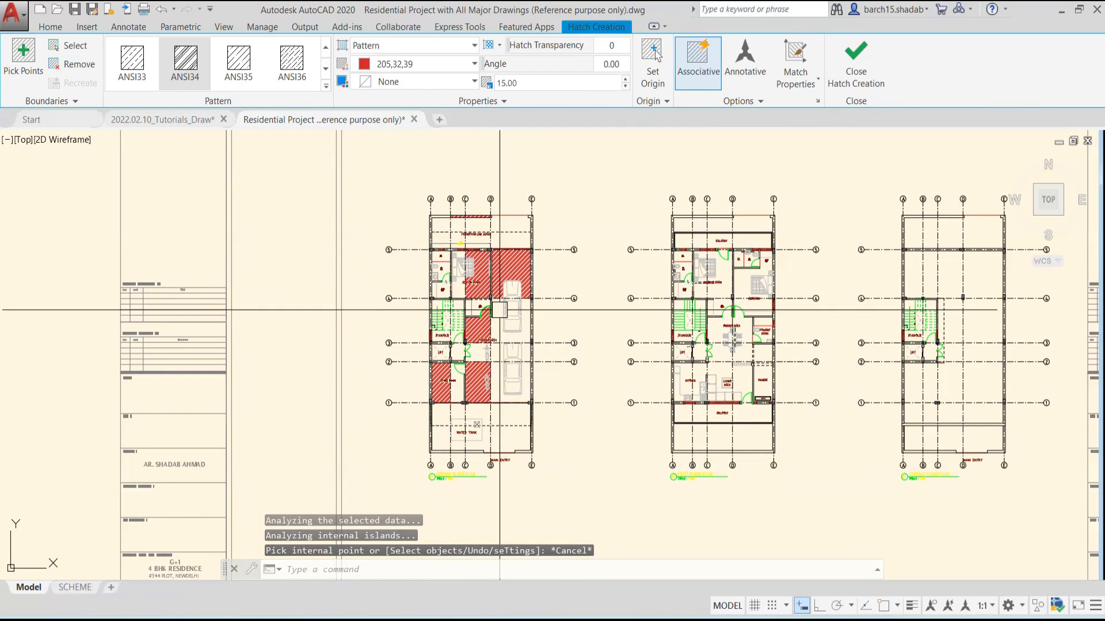
key(Escape)
key(Escape)
key(Escape)
Select the ground floor hatch and examine how its separate floor areas behave as one associative object
scroll(517, 254, up, 2)
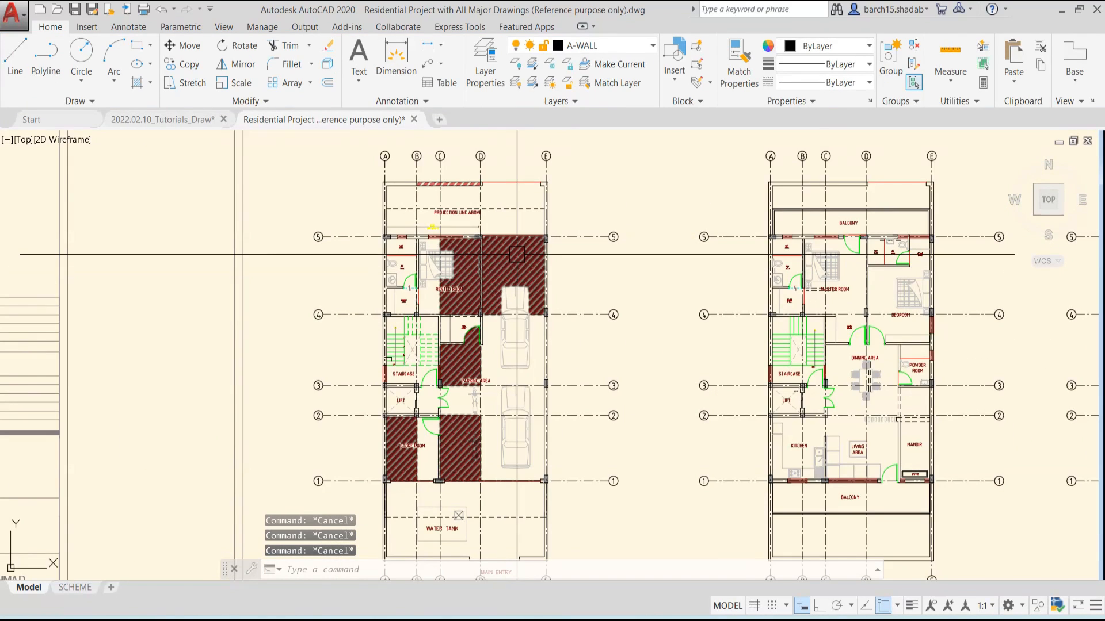
click(517, 254)
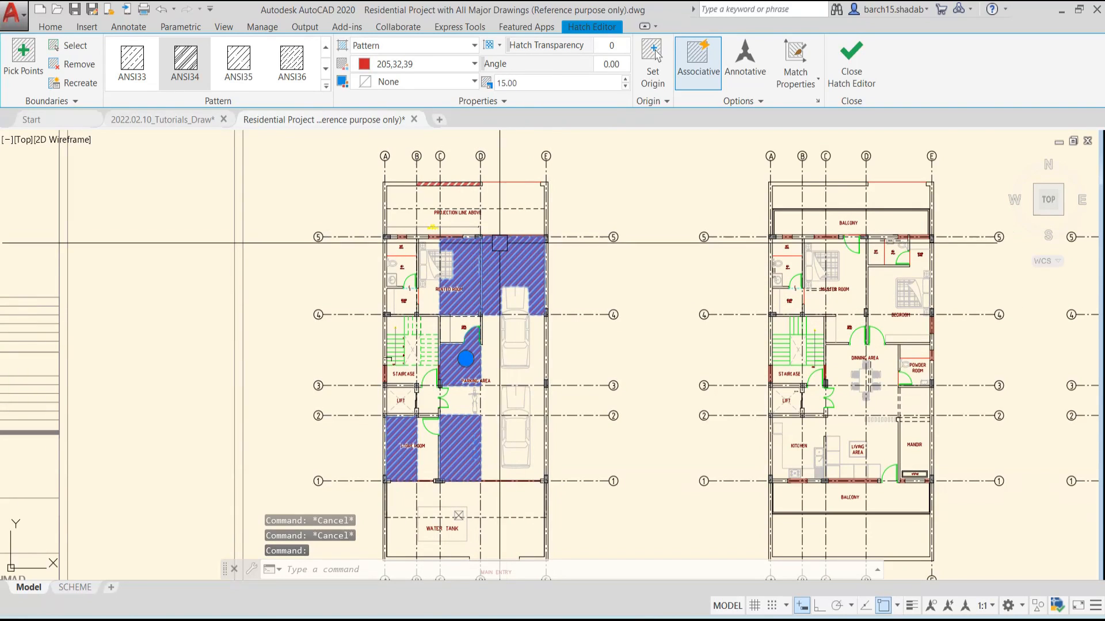
scroll(501, 270, up, 2)
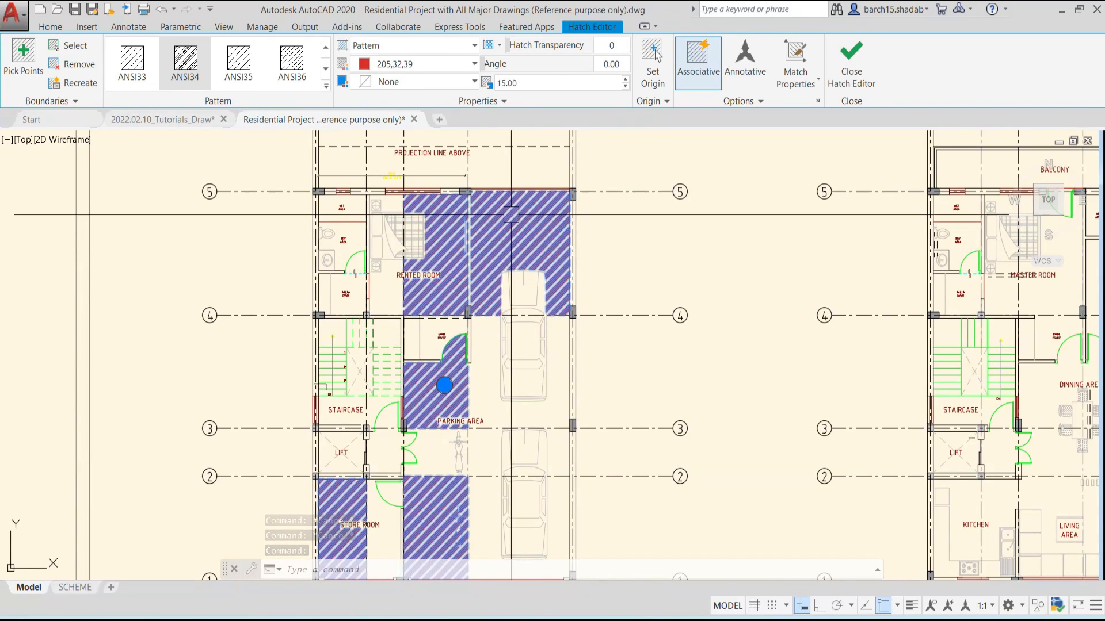
scroll(414, 288, down, 2)
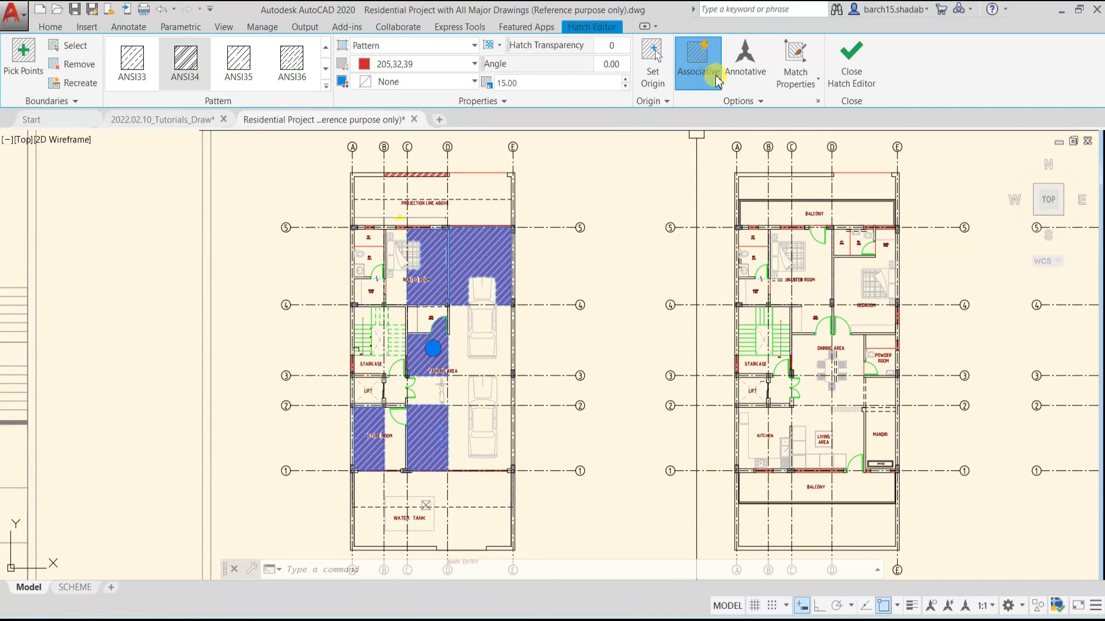
key(Escape)
key(Escape)
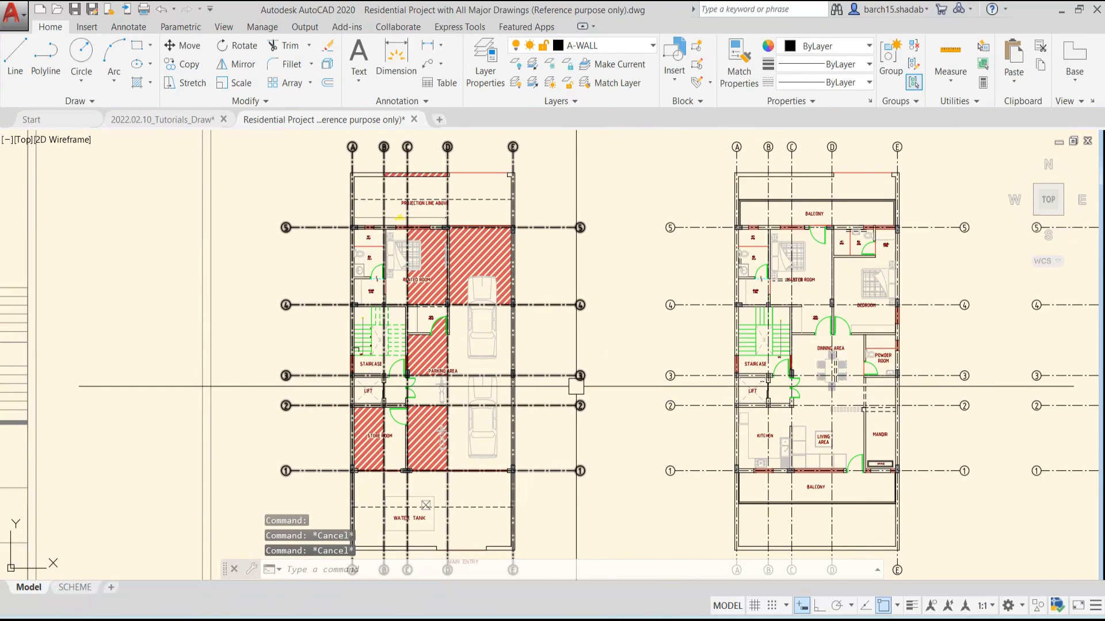
Hatch parts of the first floor's master room, bedroom, living area, dining area and balcony with ANSI34, with boundary associativity turned off
middle_drag(620, 347, 575, 346)
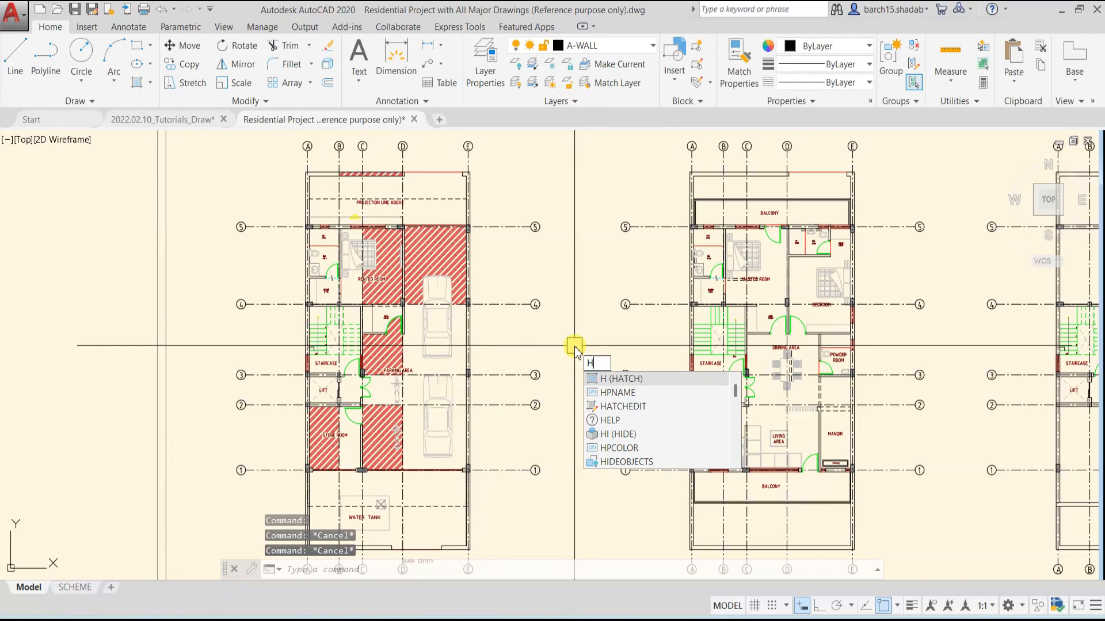
key(Return)
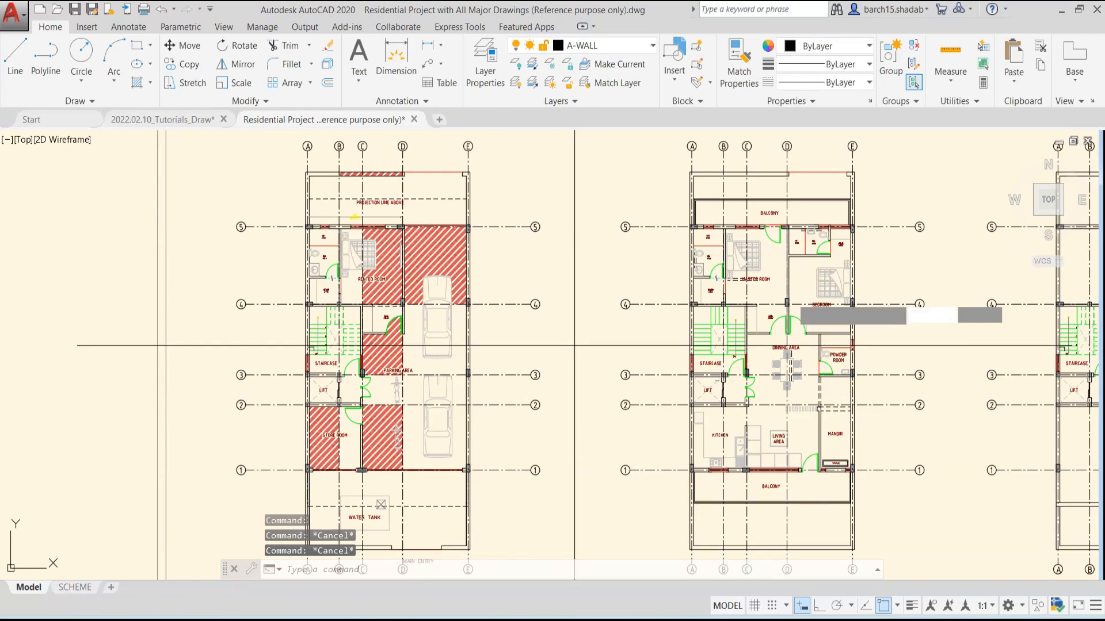
click(771, 289)
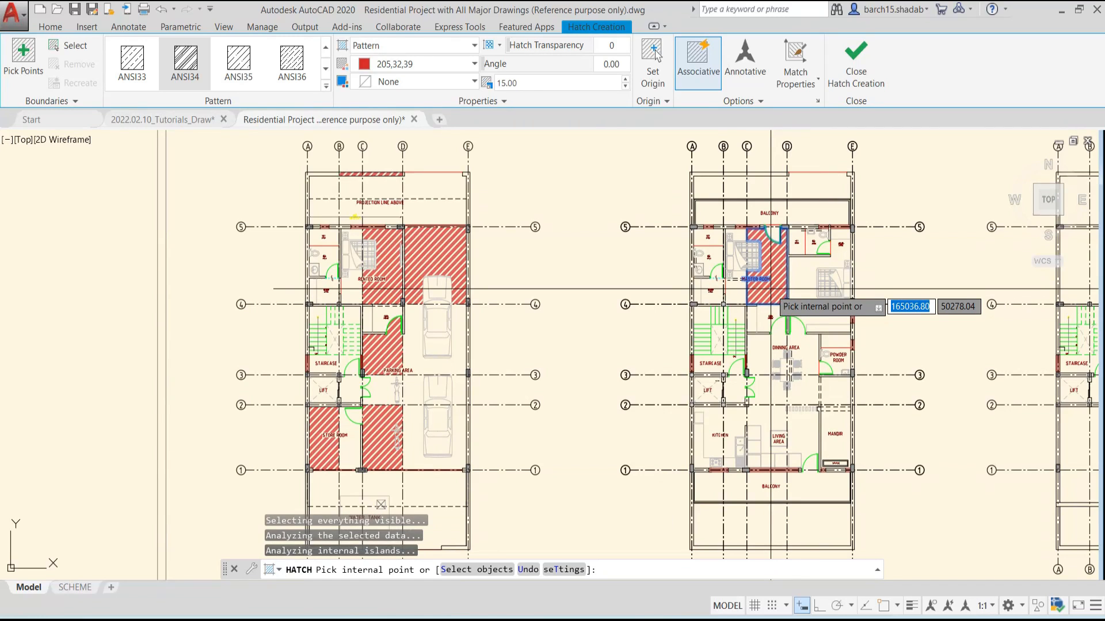
click(829, 320)
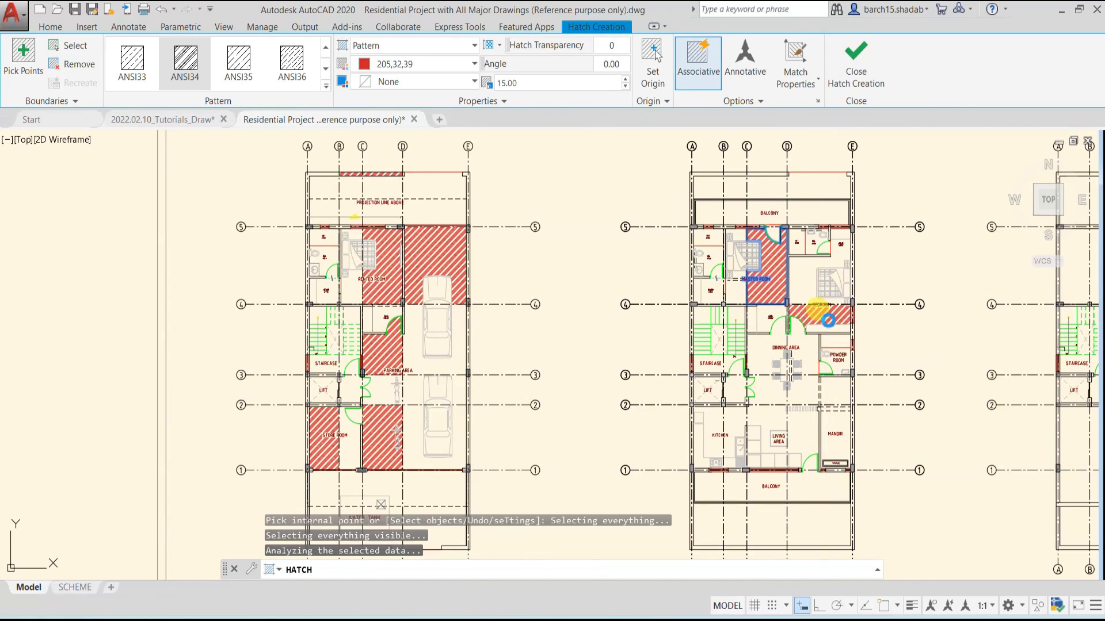
click(817, 410)
click(751, 393)
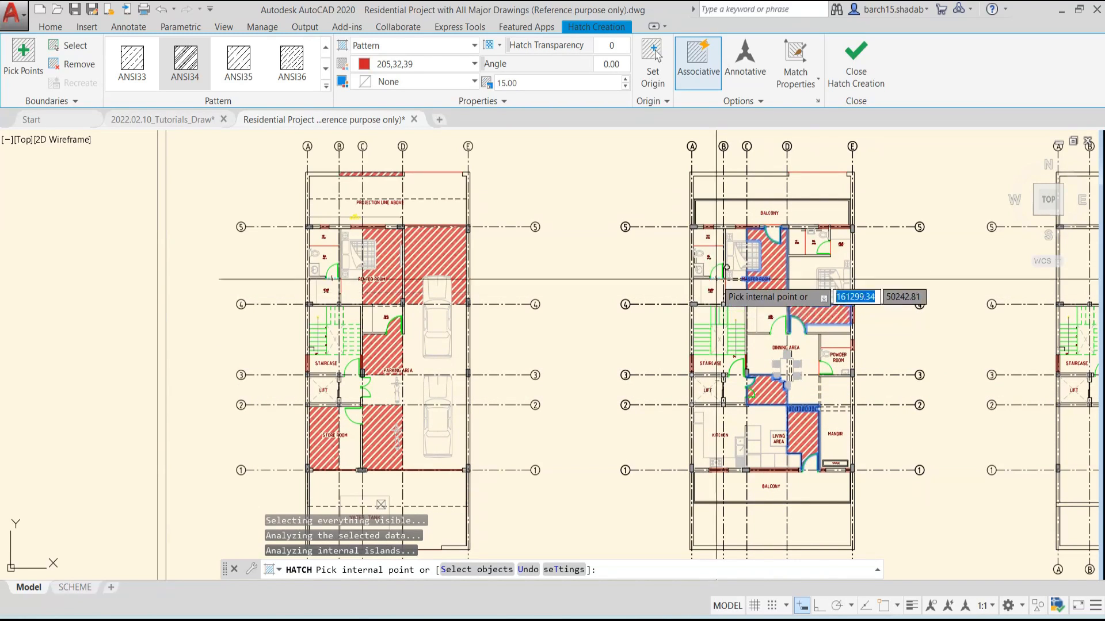
click(806, 212)
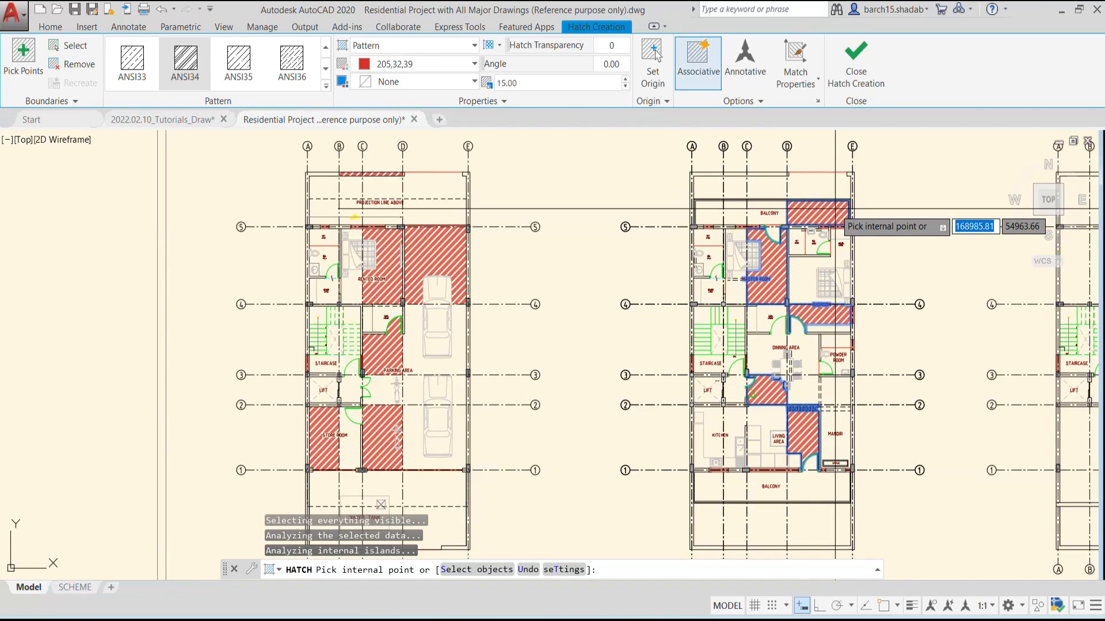
click(696, 77)
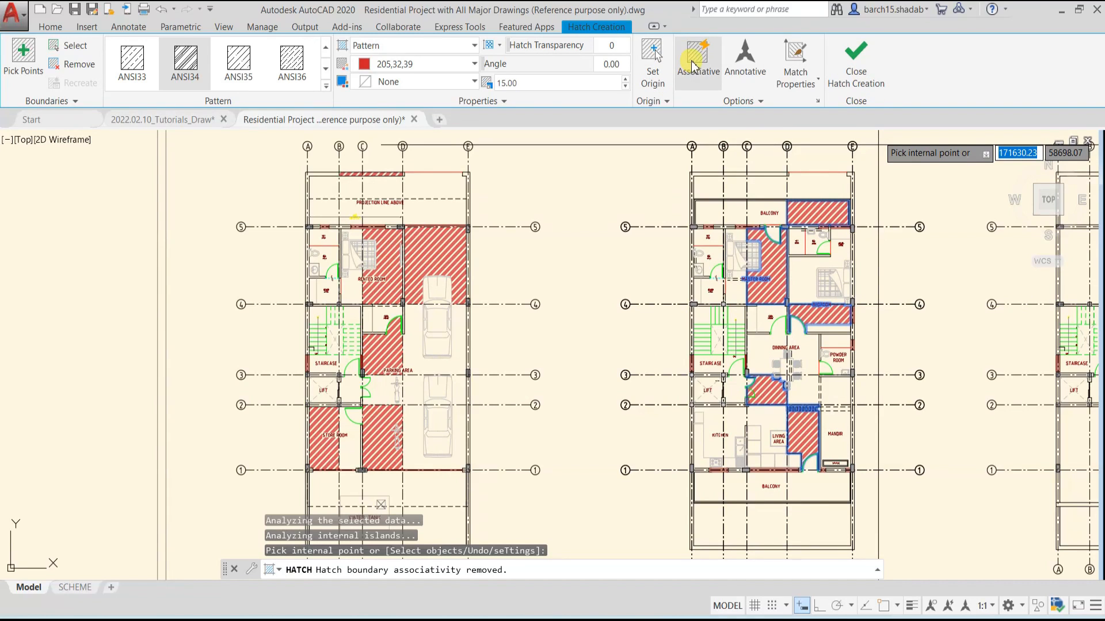
click(863, 80)
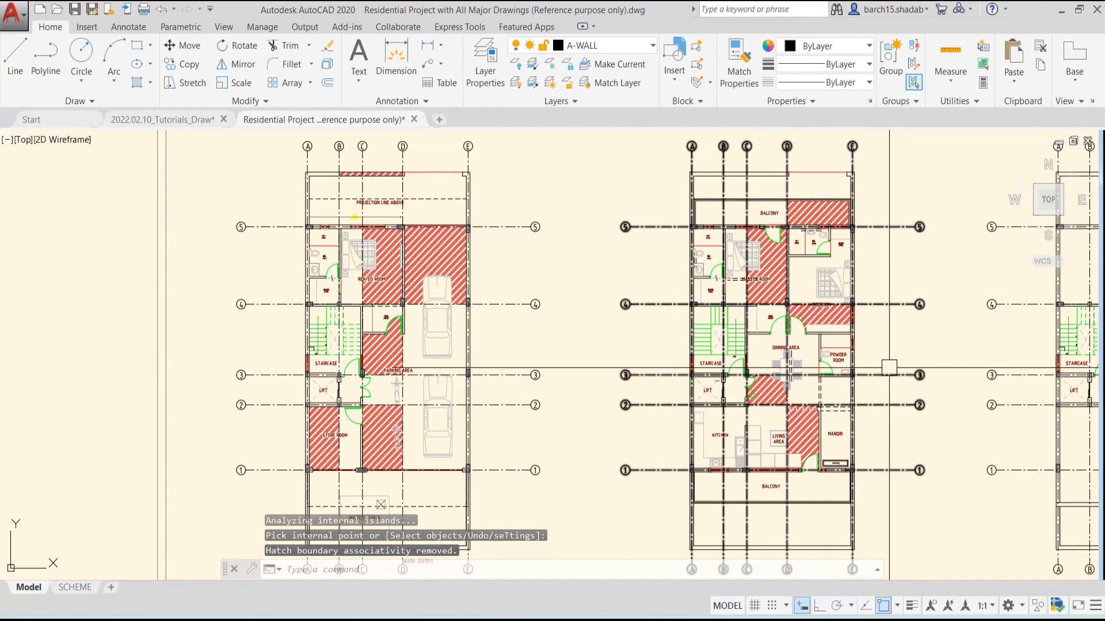
Select the non-associative first floor hatch and examine its boundary grips across the rooms
scroll(771, 280, up, 3)
click(771, 280)
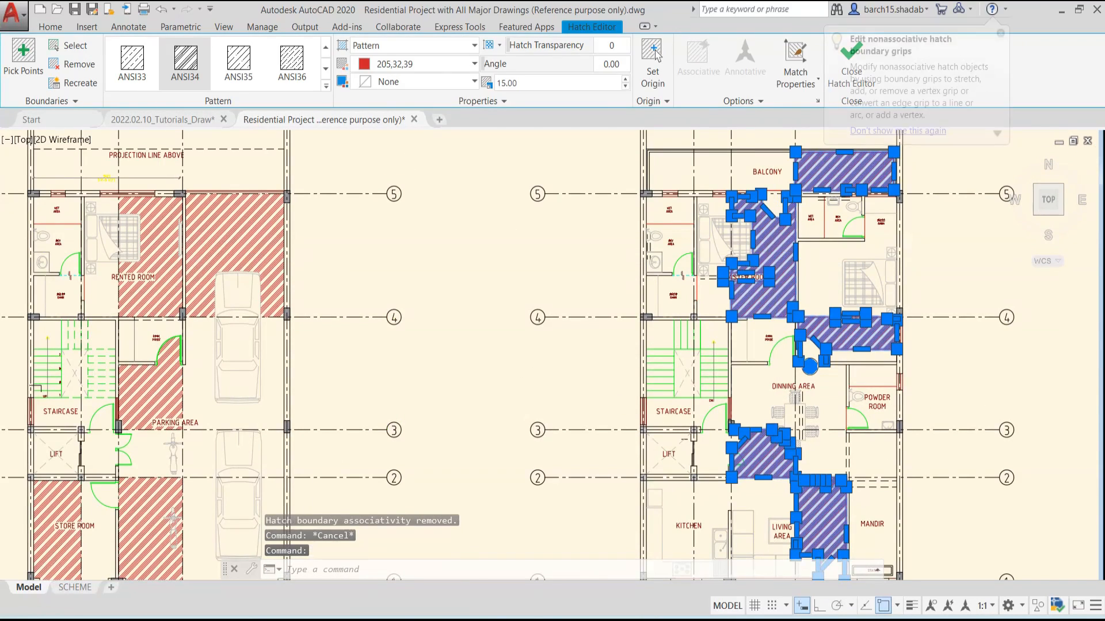
scroll(771, 280, down, 1)
scroll(731, 265, up, 3)
scroll(731, 265, down, 4)
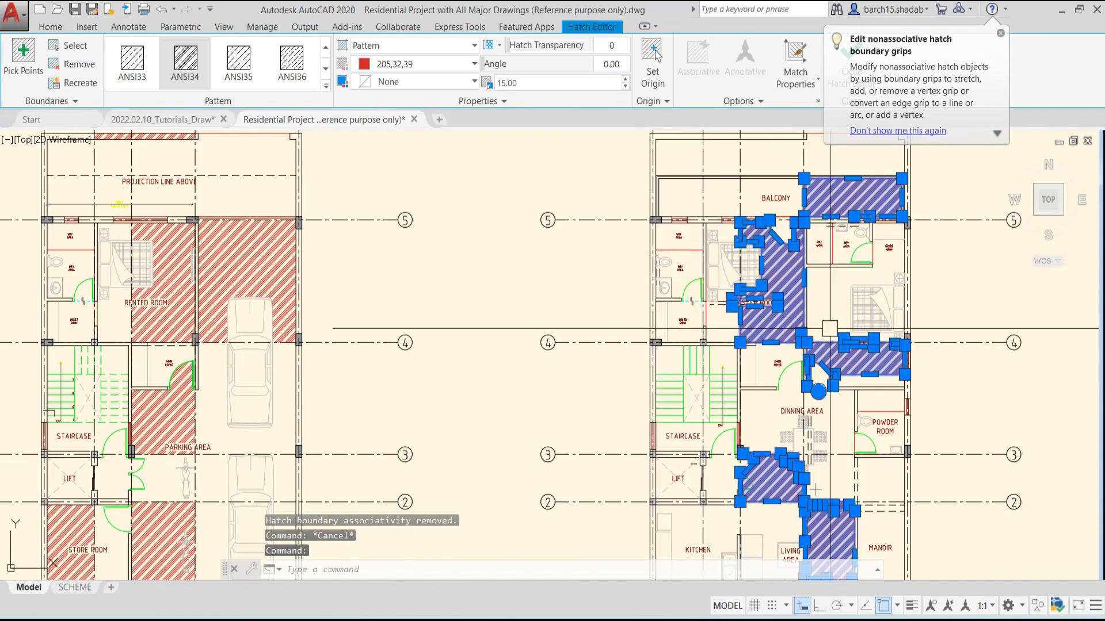
scroll(805, 440, up, 4)
scroll(767, 428, down, 3)
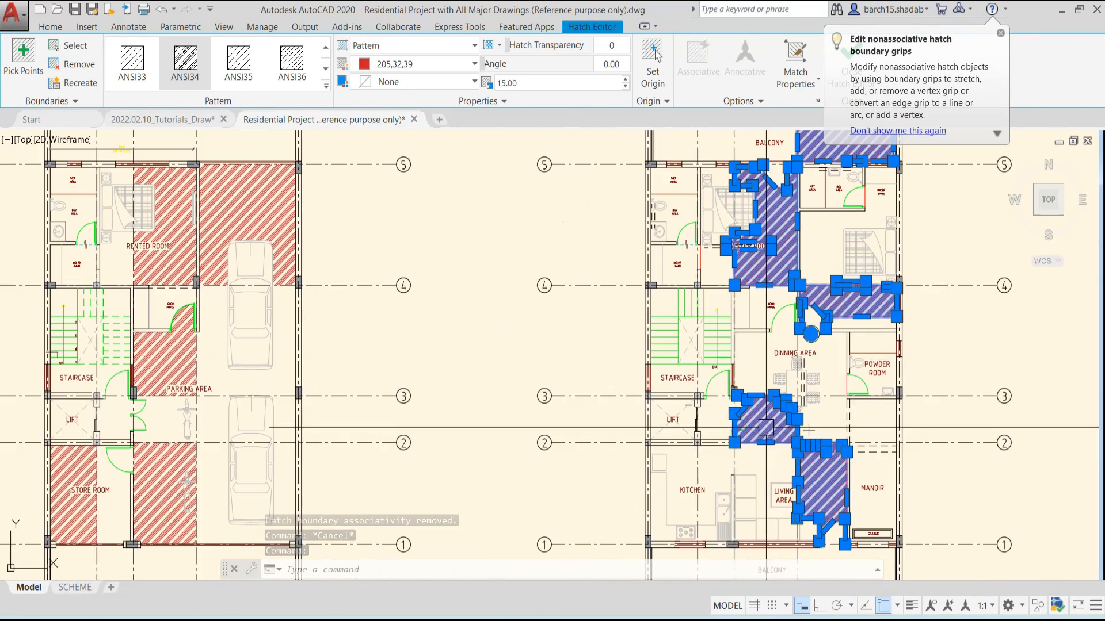
Try stretching the upper and left boundary edges of the balcony hatch inward using its grips, and undo the grip edits
middle_drag(776, 246, 617, 341)
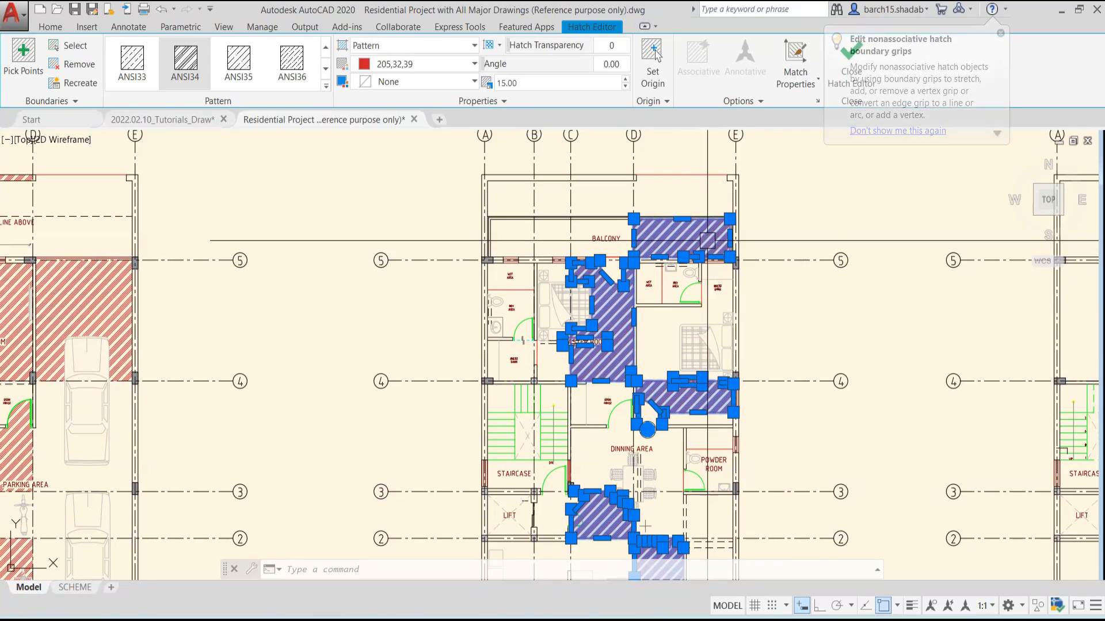
scroll(660, 244, up, 2)
scroll(717, 205, up, 5)
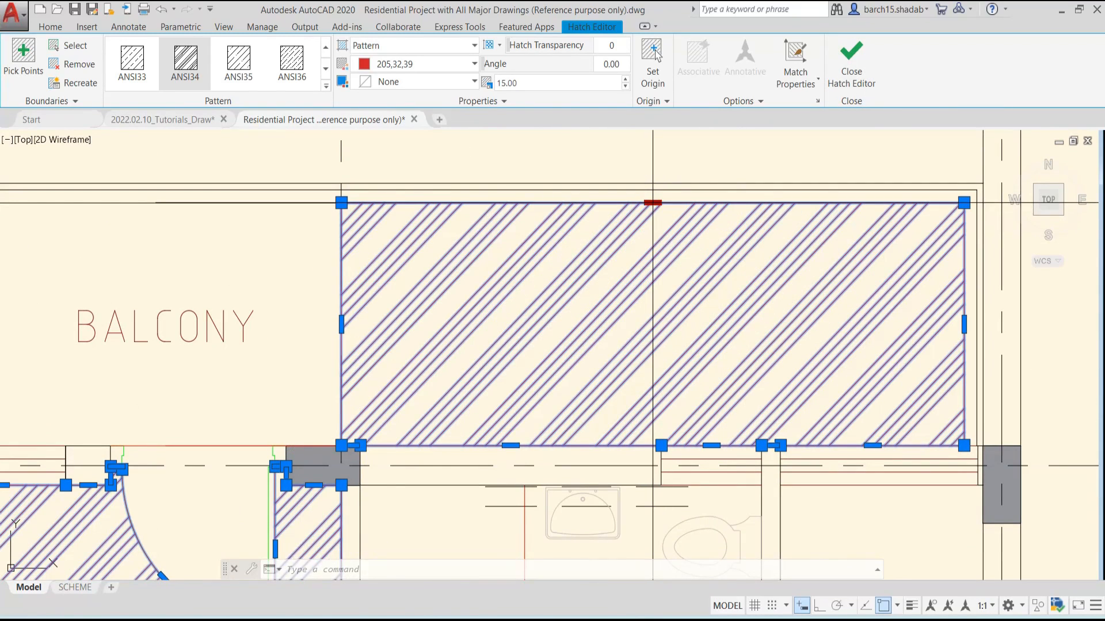
click(702, 201)
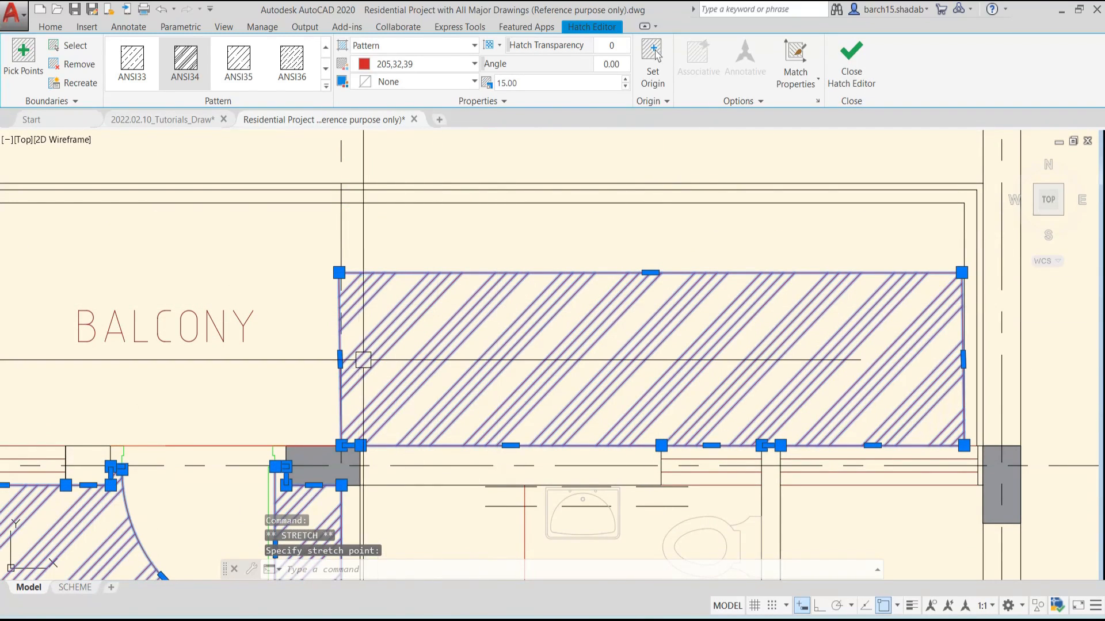
click(340, 360)
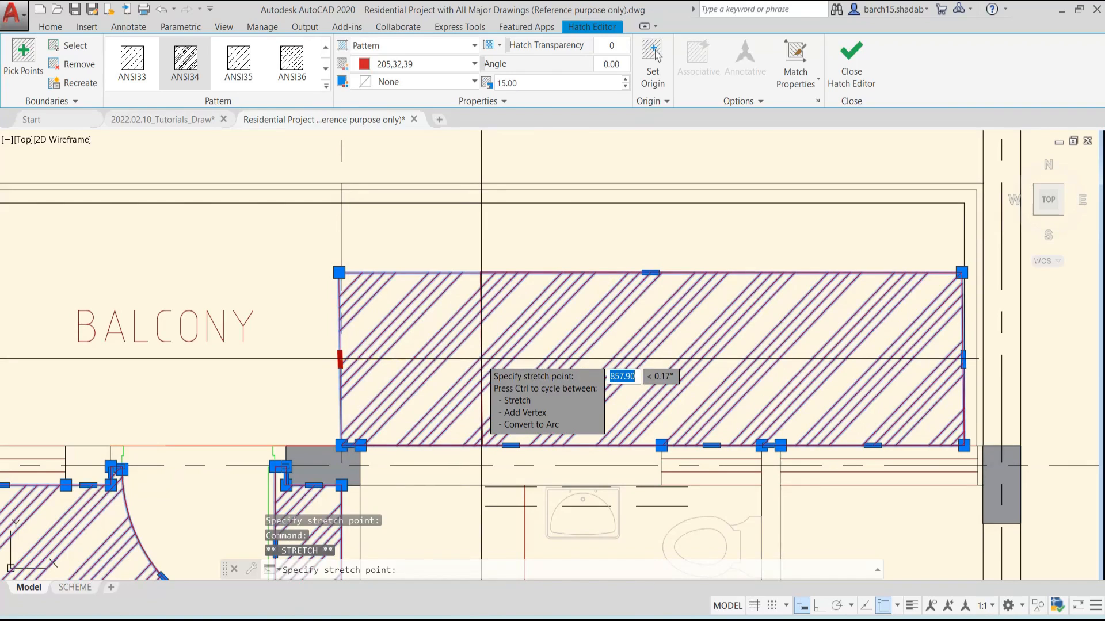
click(481, 372)
scroll(564, 371, down, 10)
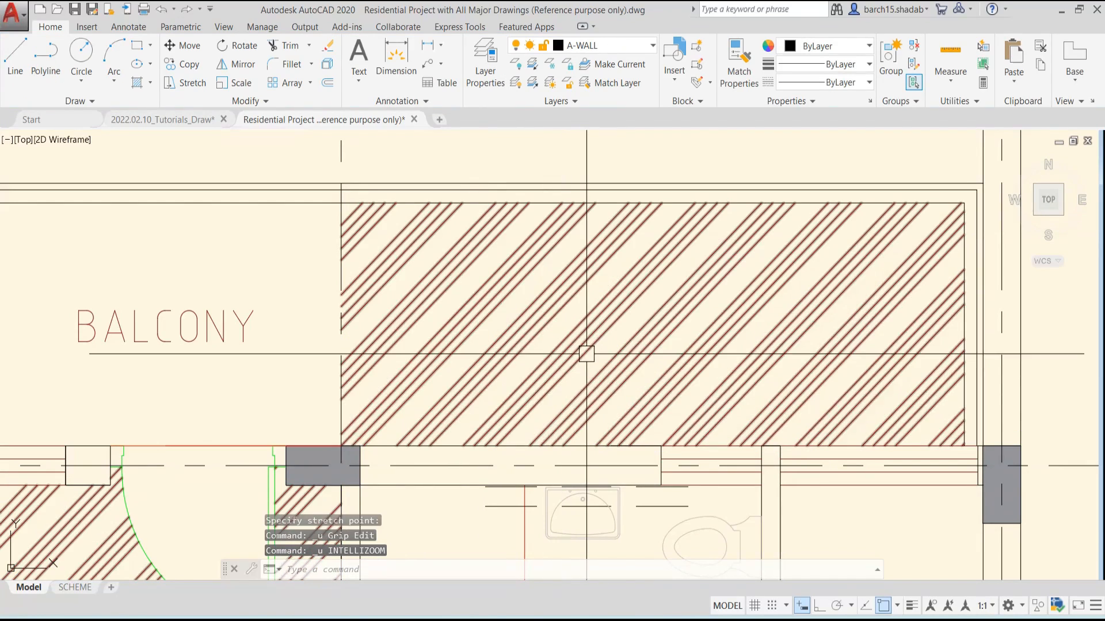
Undo the floor area hatches on the ground and first floor plans, keeping the outer wall hatch
scroll(607, 337, up, 3)
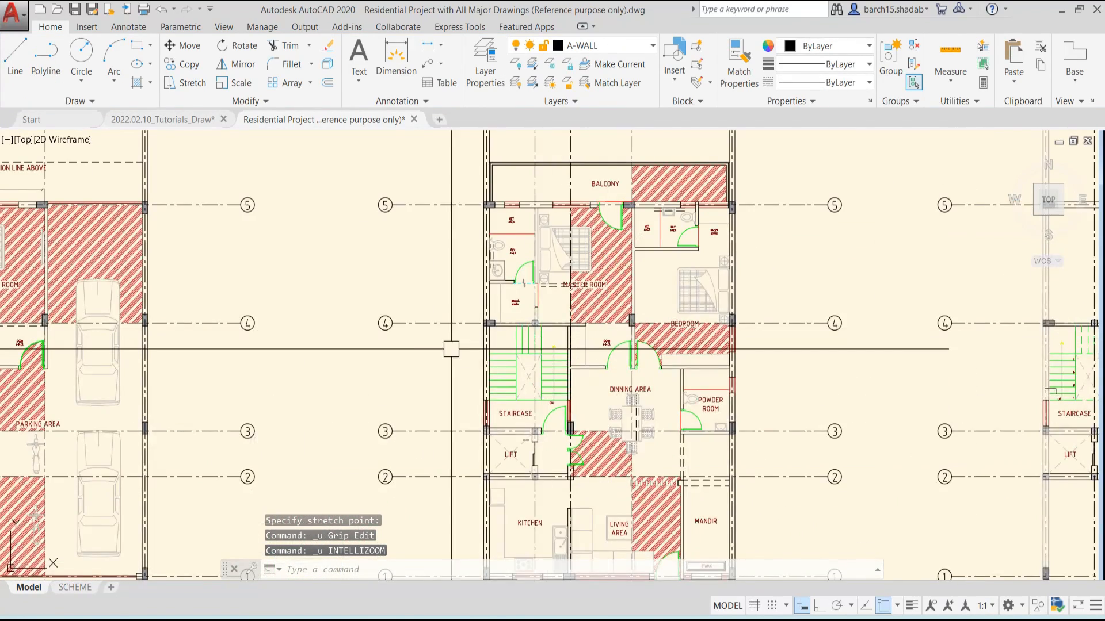
scroll(368, 349, down, 3)
middle_drag(347, 350, 496, 348)
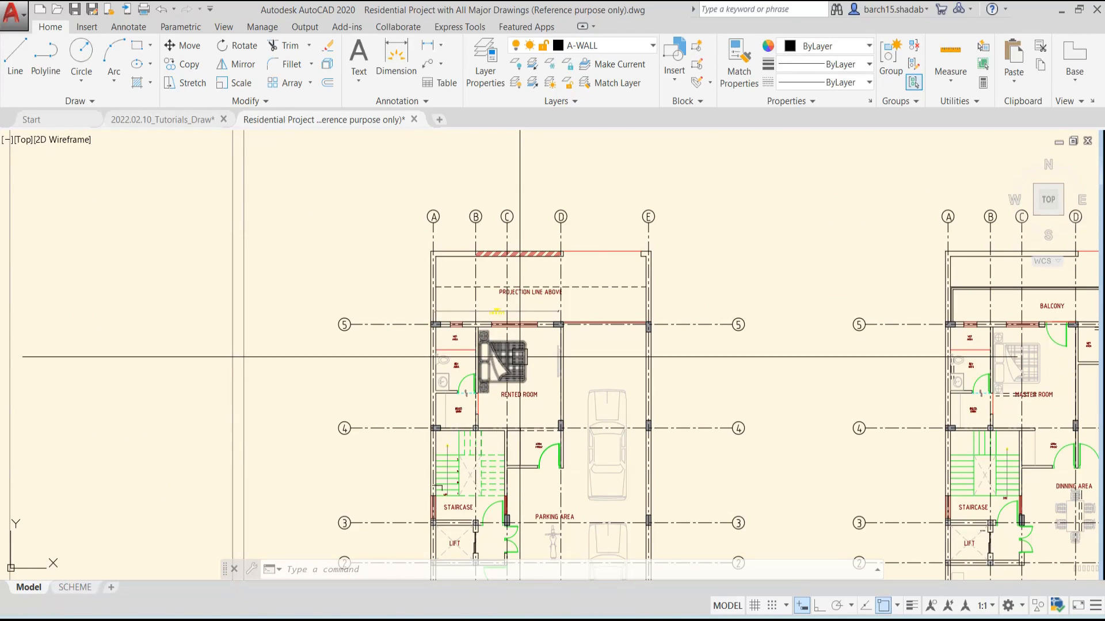
middle_drag(518, 365, 457, 365)
middle_drag(526, 347, 431, 384)
middle_drag(506, 339, 430, 388)
scroll(412, 371, up, 6)
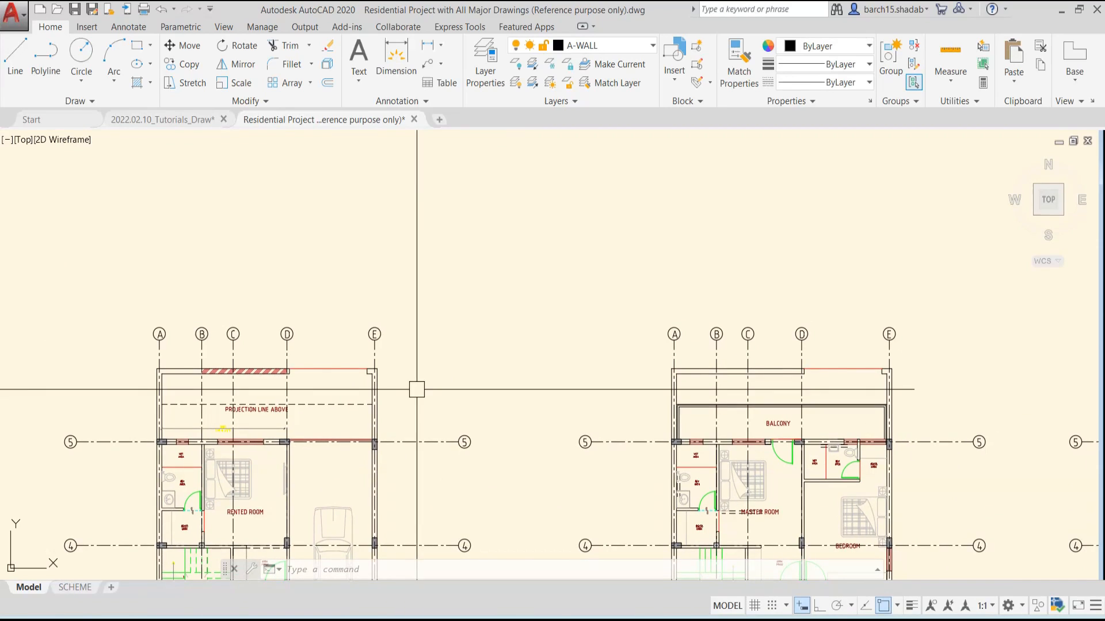
scroll(374, 322, down, 6)
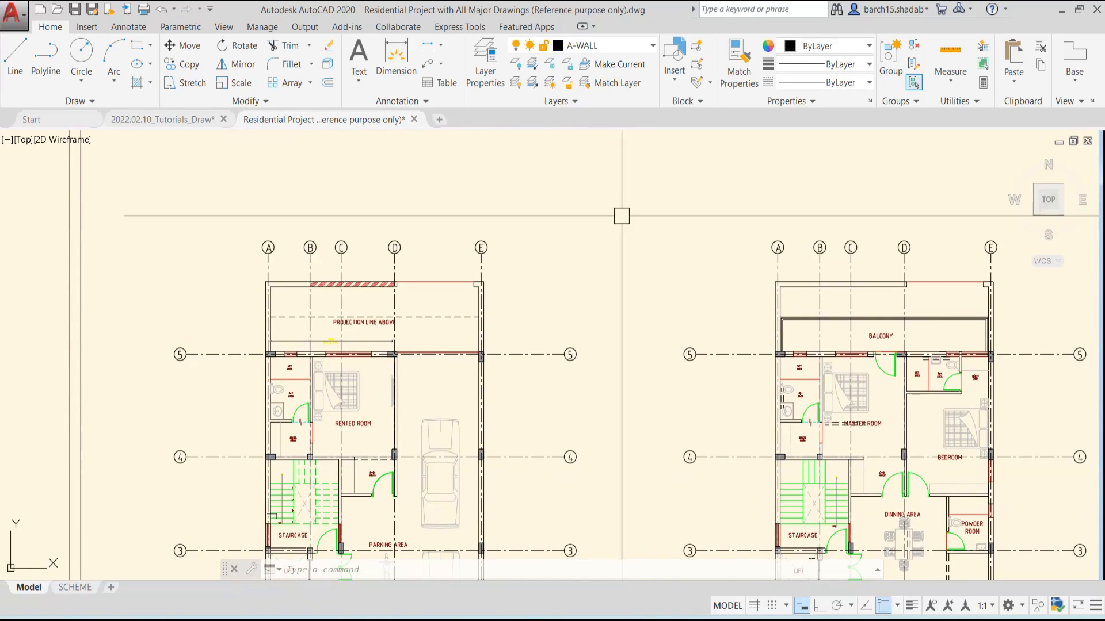
middle_drag(621, 217, 554, 281)
scroll(554, 281, down, 2)
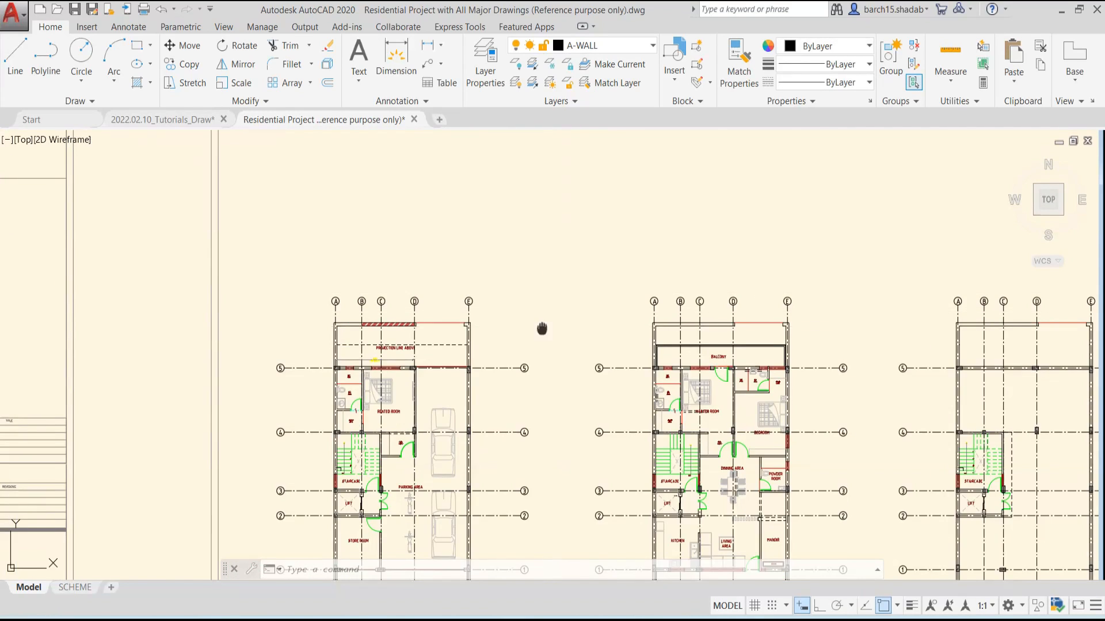
middle_drag(542, 329, 463, 297)
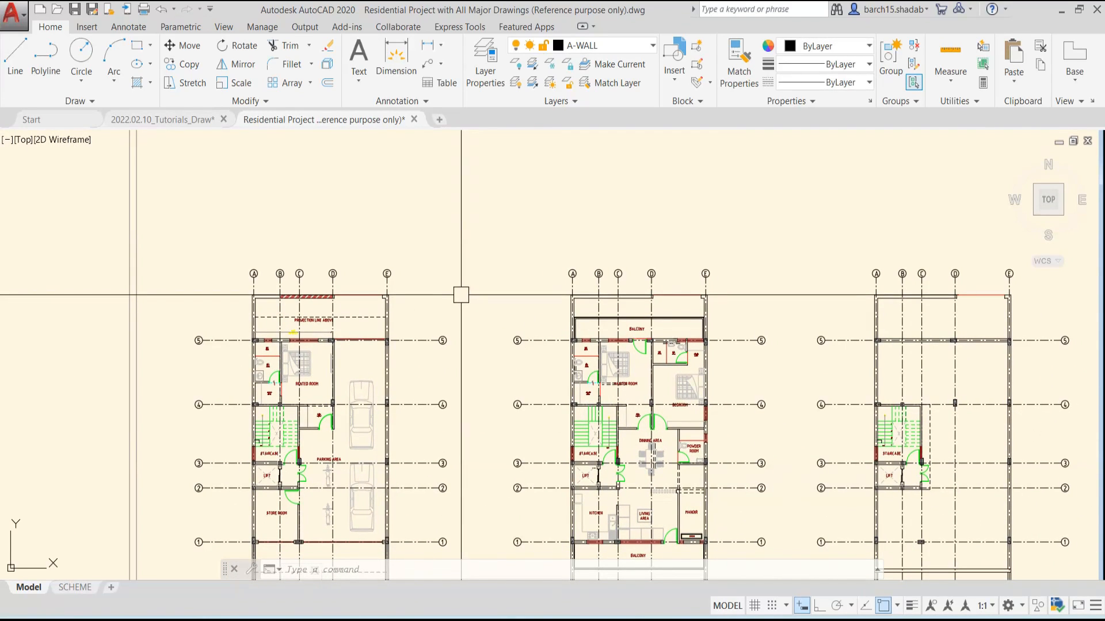
Hatch the upper parking bay, the area below the room foyer and the store room in one ANSI37 hatch at scale 40
scroll(417, 332, up, 4)
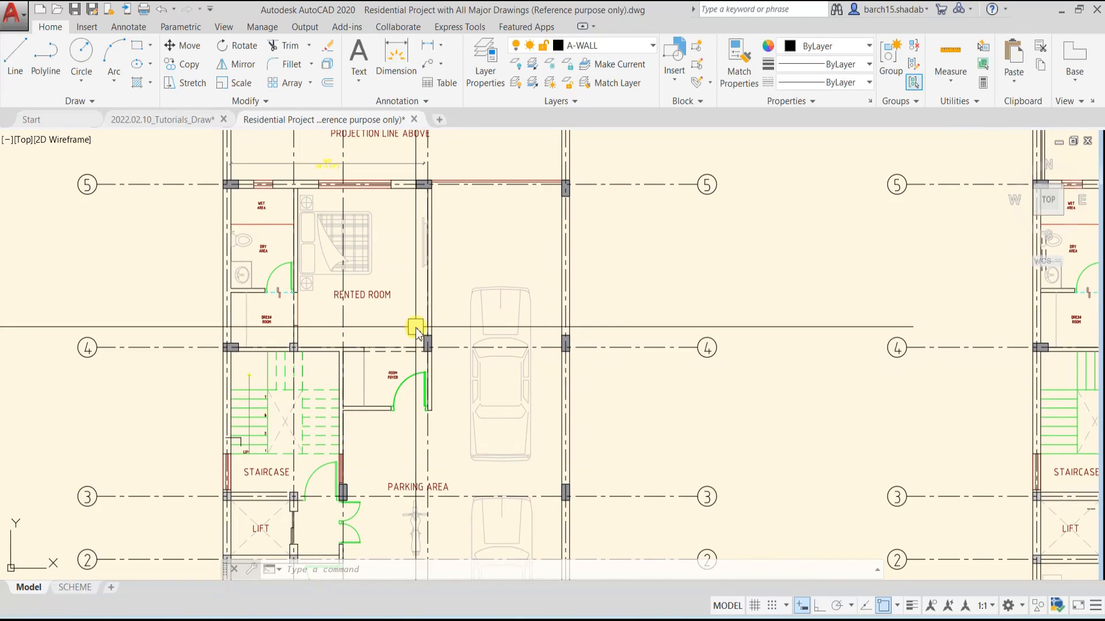
text(h)
key(Return)
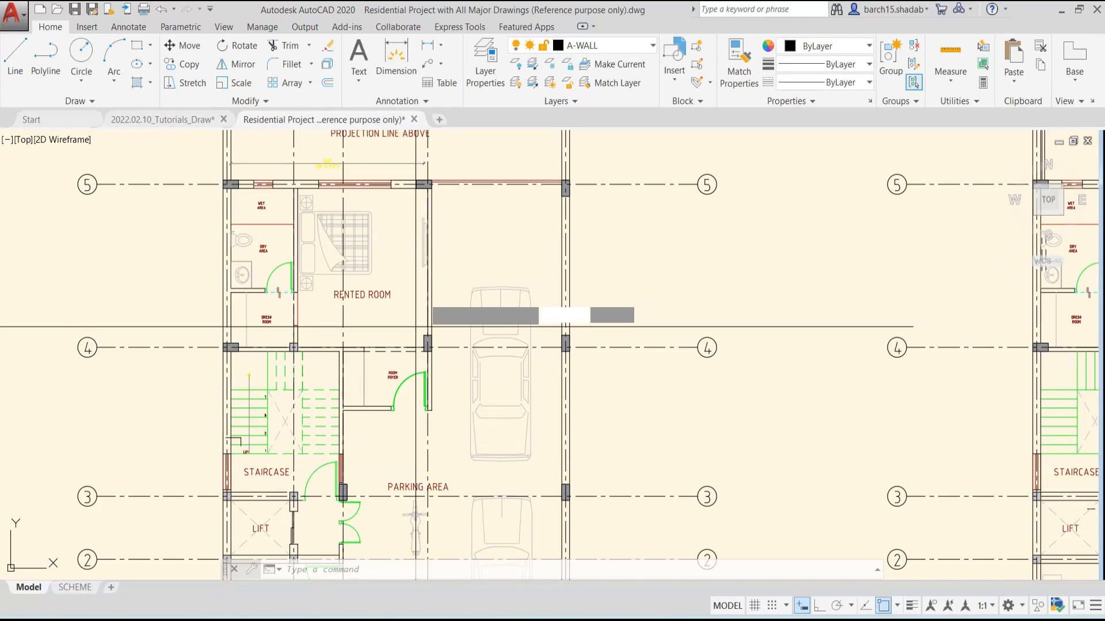
click(472, 246)
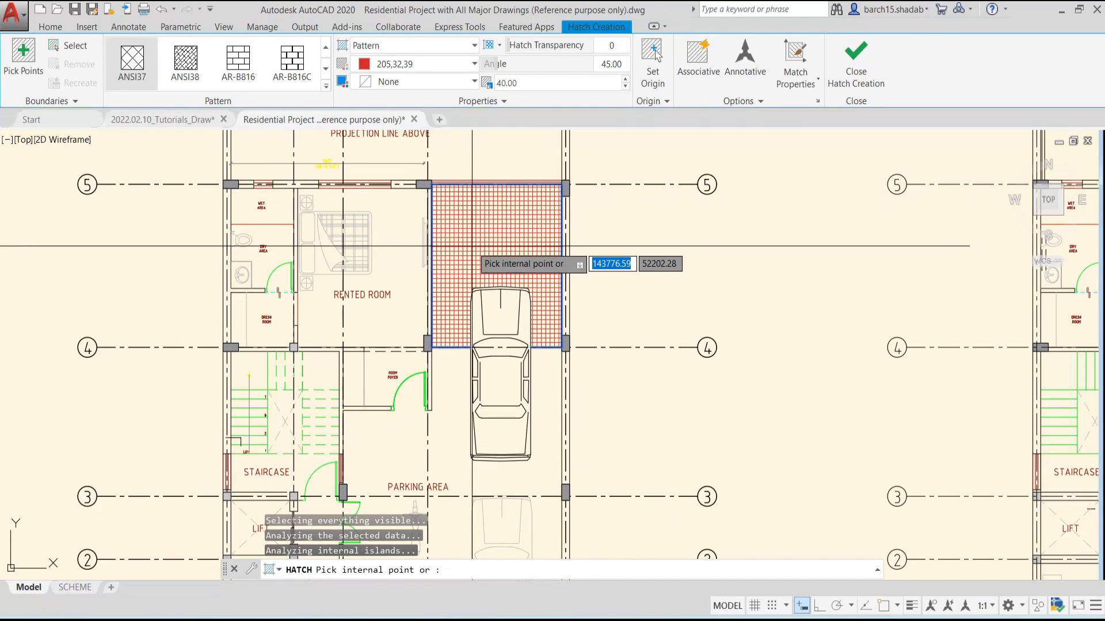
click(393, 437)
middle_drag(393, 437, 506, 219)
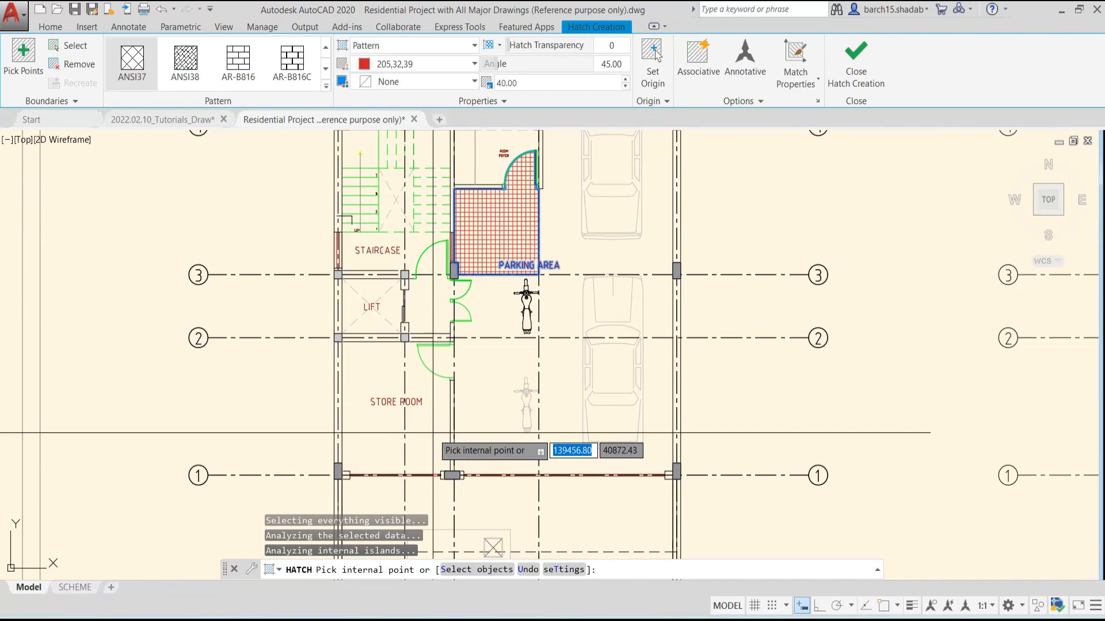
click(413, 440)
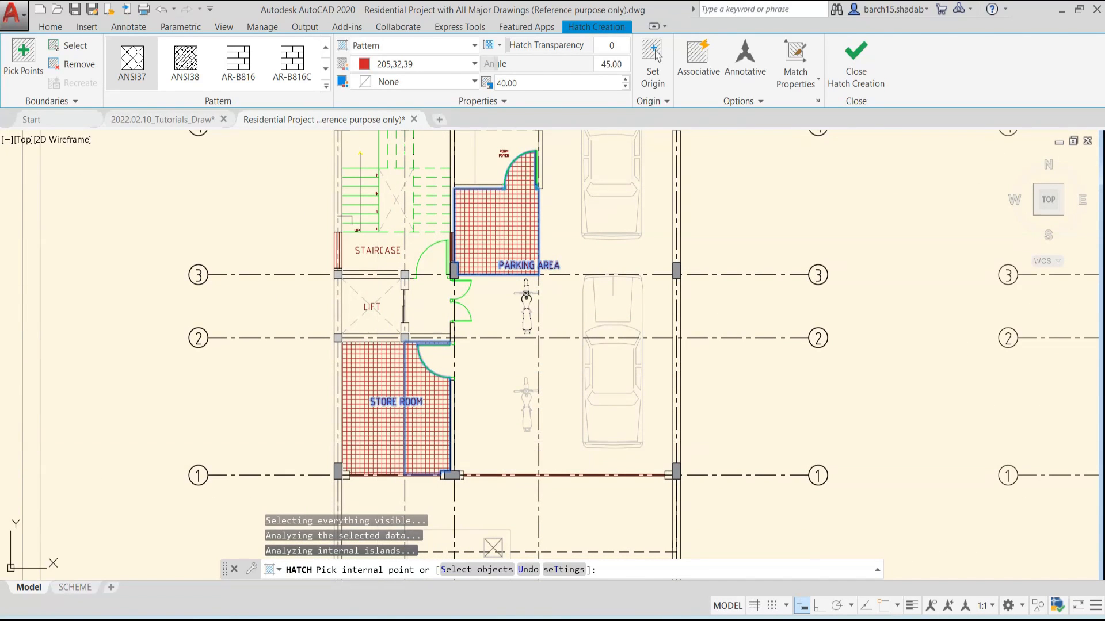
scroll(382, 442, down, 2)
middle_drag(465, 282, 435, 308)
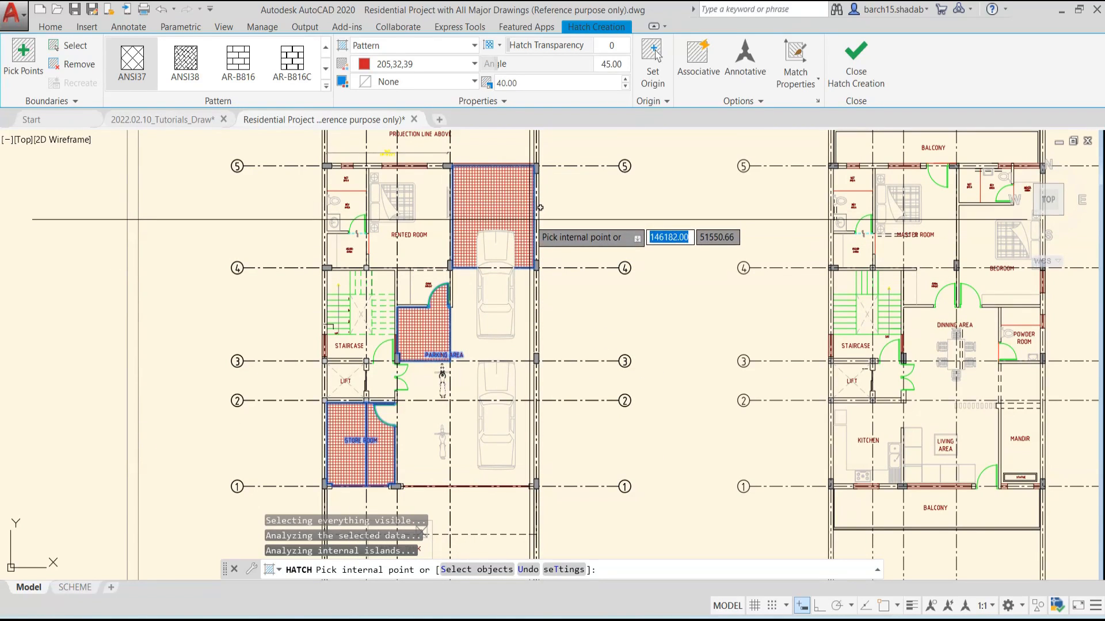
key(Escape)
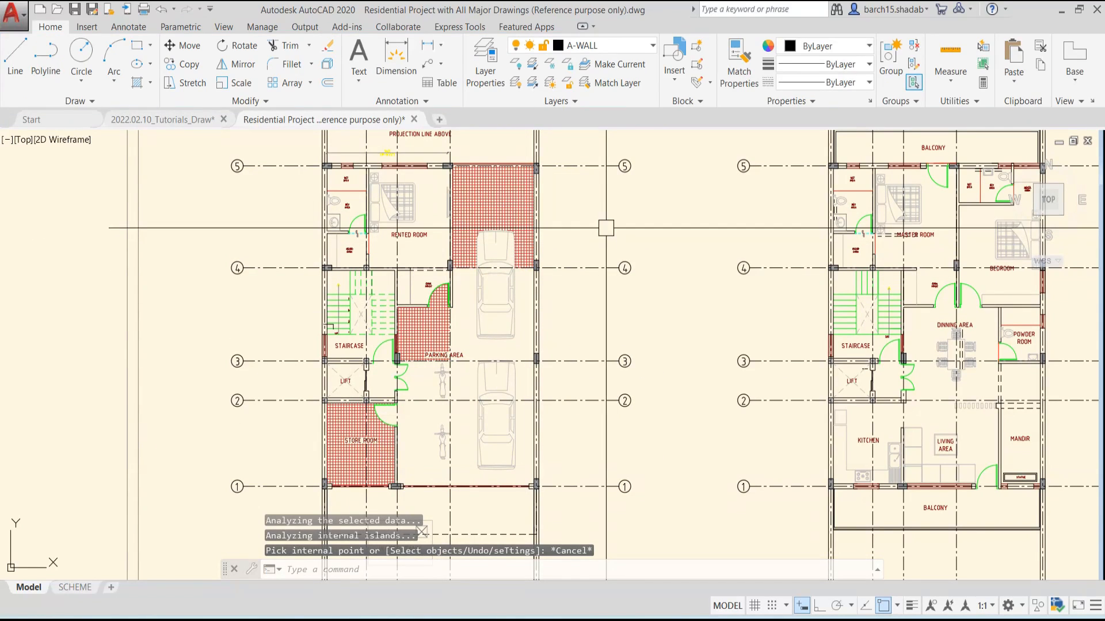
key(Escape)
key(Escape)
key(Escape)
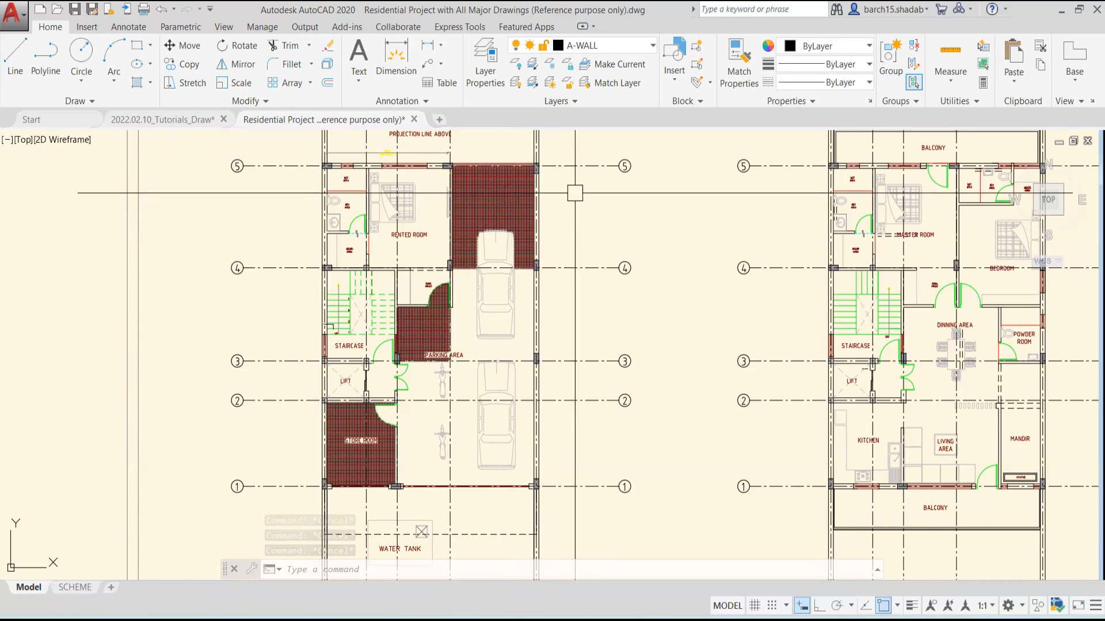
Split the combined ground floor hatch into separate hatches with the Separate Hatches option
click(501, 200)
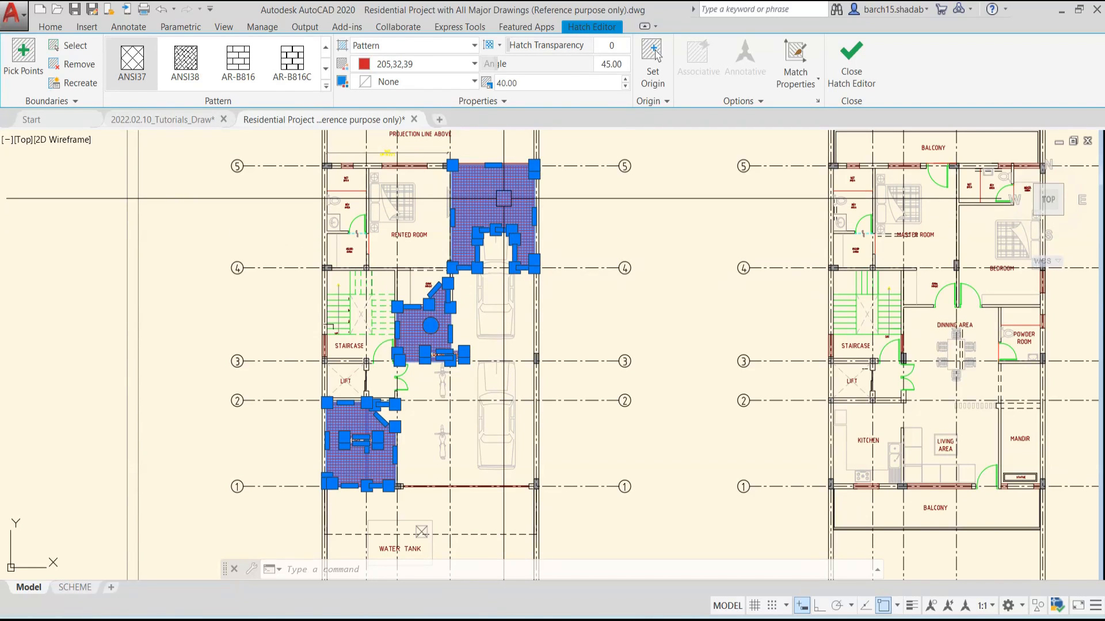
click(741, 104)
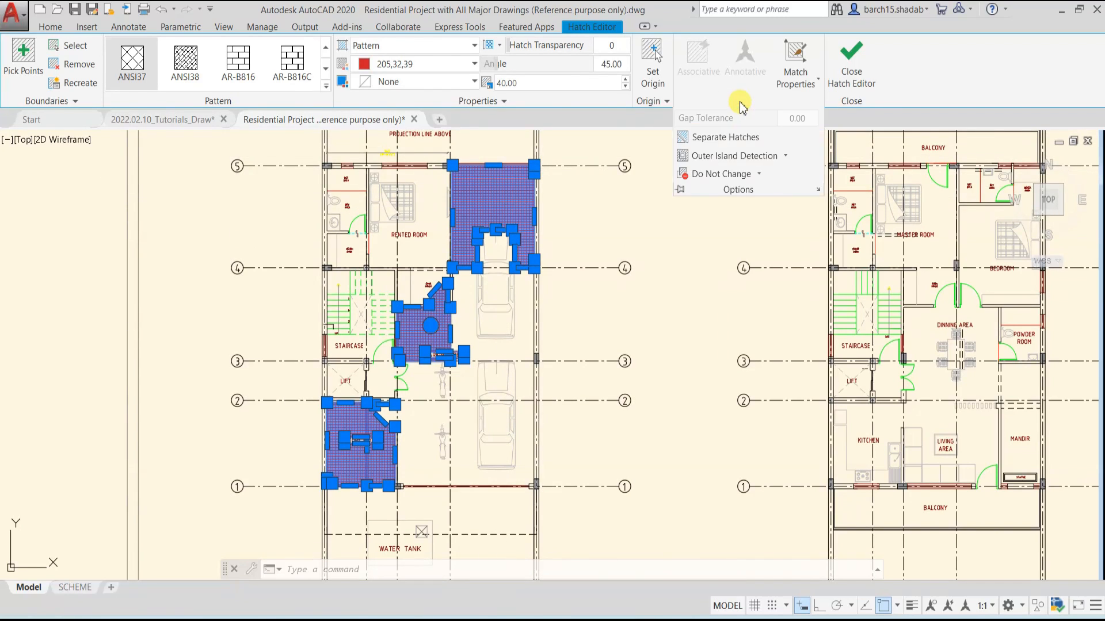
click(725, 138)
key(Escape)
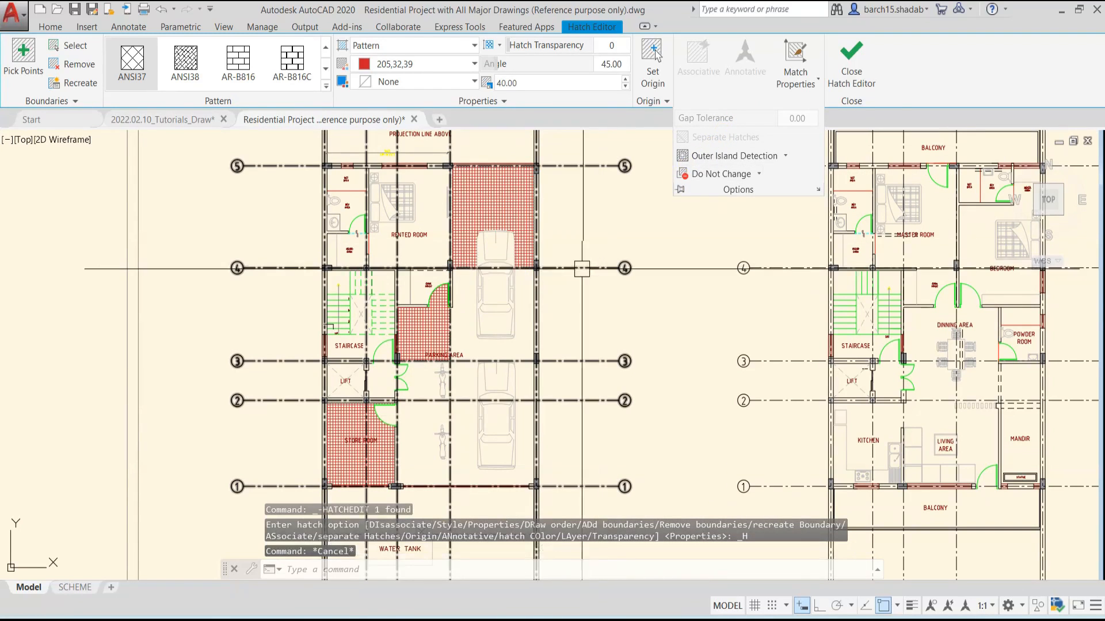
Check the parking bay, foyer-side and store room hatches by selecting each one individually
click(486, 185)
key(Escape)
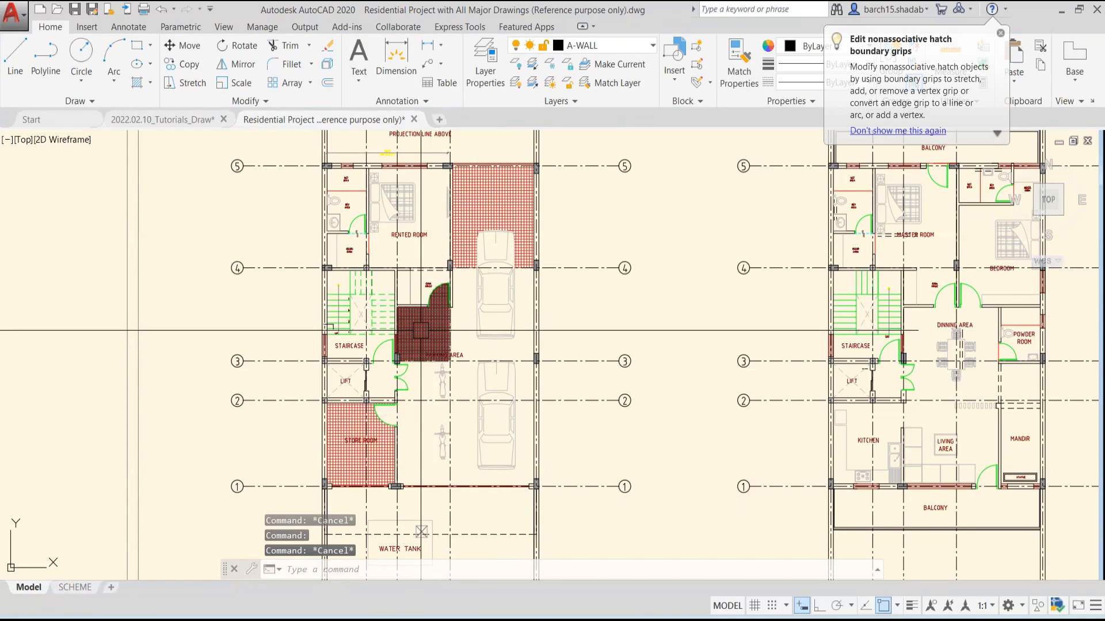
click(434, 327)
key(Escape)
click(345, 422)
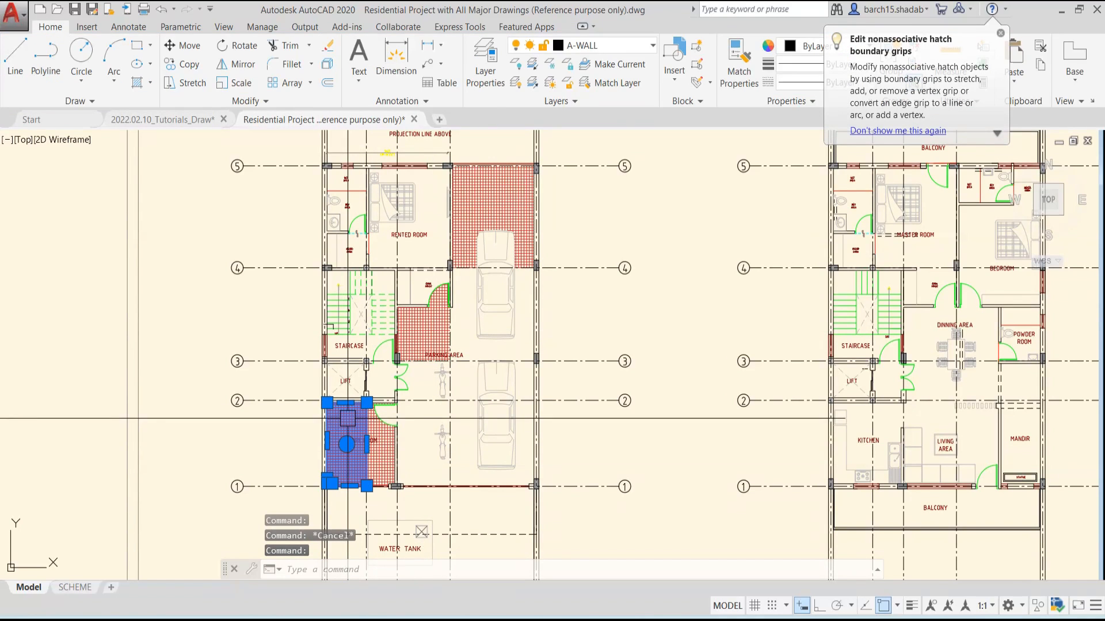
key(Escape)
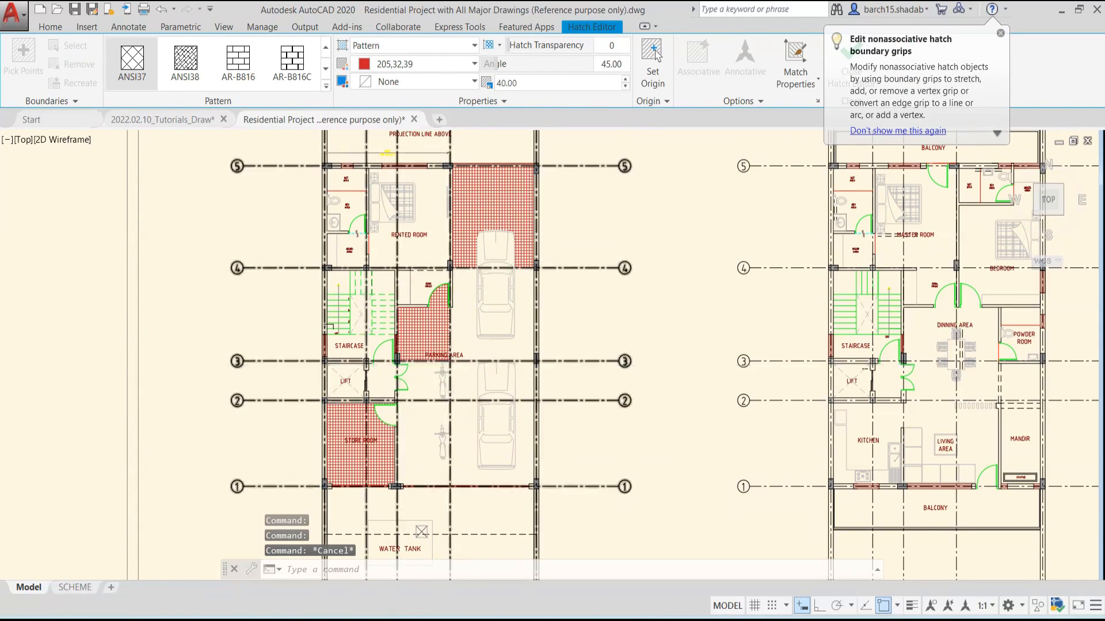
scroll(449, 323, down, 4)
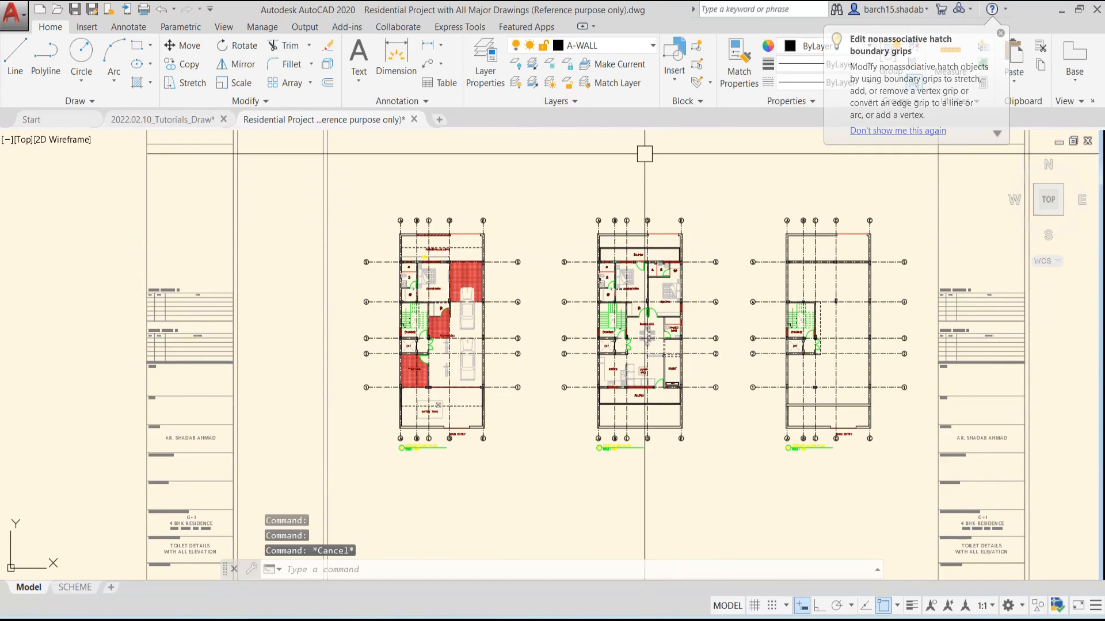
text(h)
key(Return)
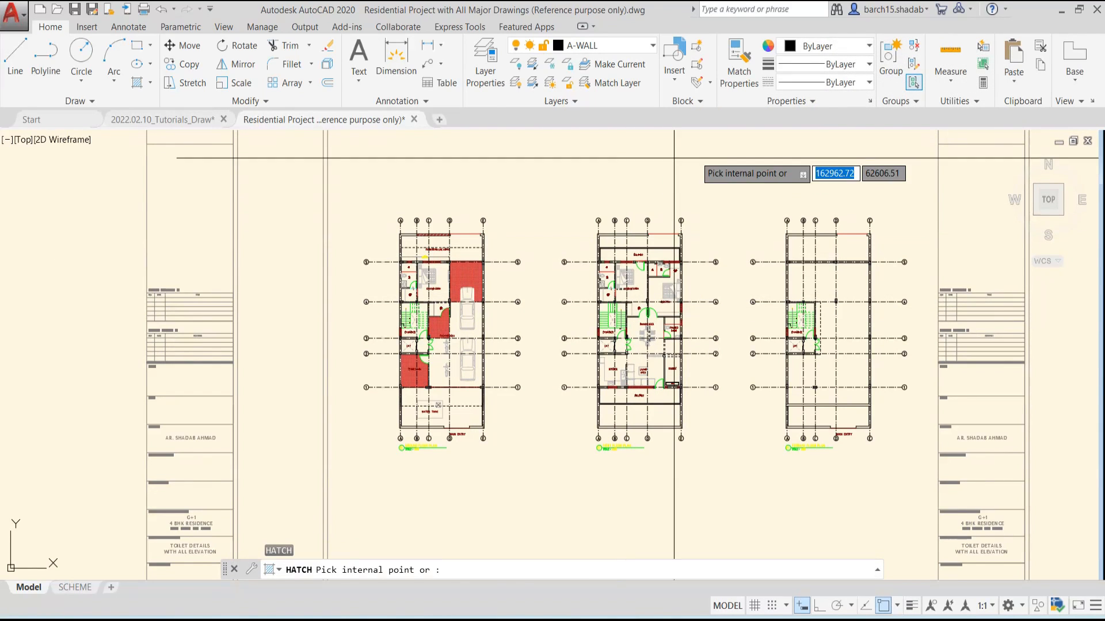
click(761, 102)
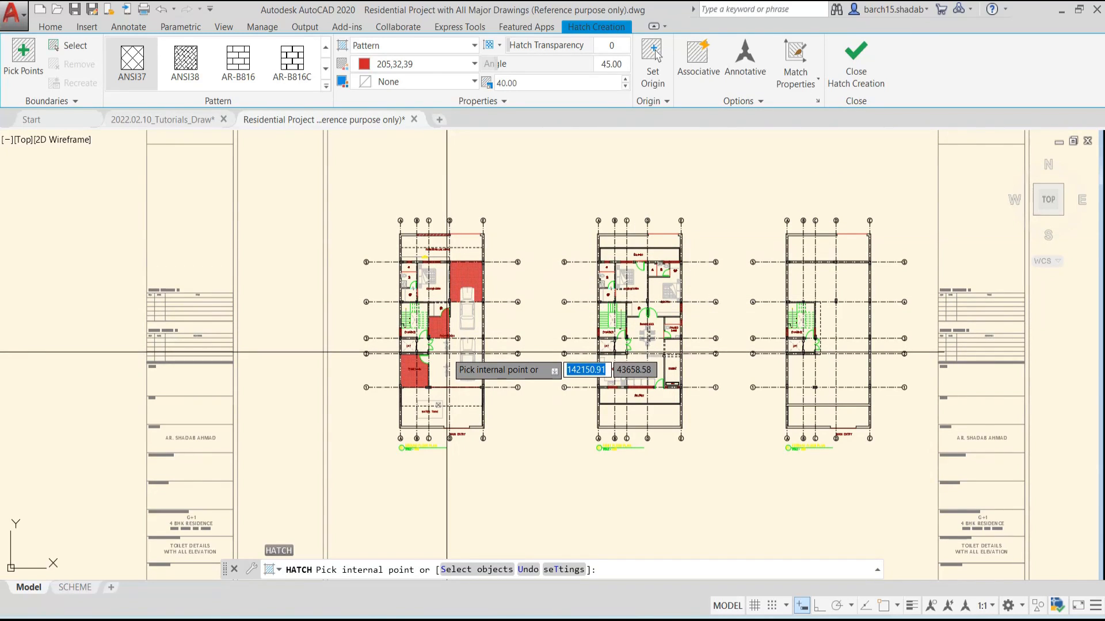
scroll(444, 351, up, 2)
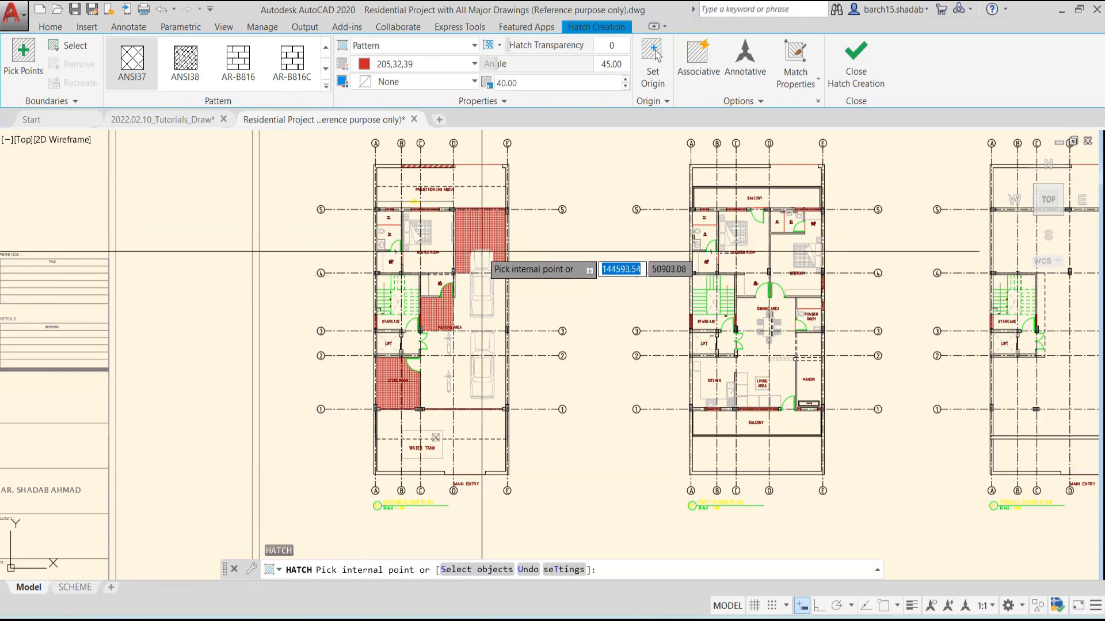
key(Escape)
key(Escape)
key(Escape)
Set the upper parking bay hatch's scale to 100
scroll(449, 259, up, 6)
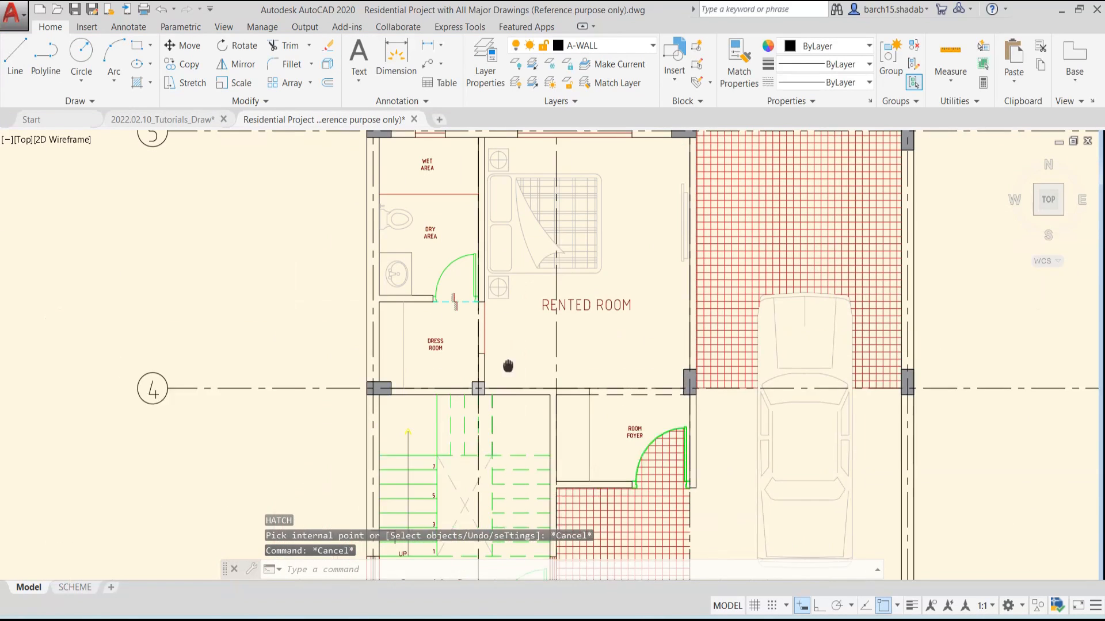
click(784, 259)
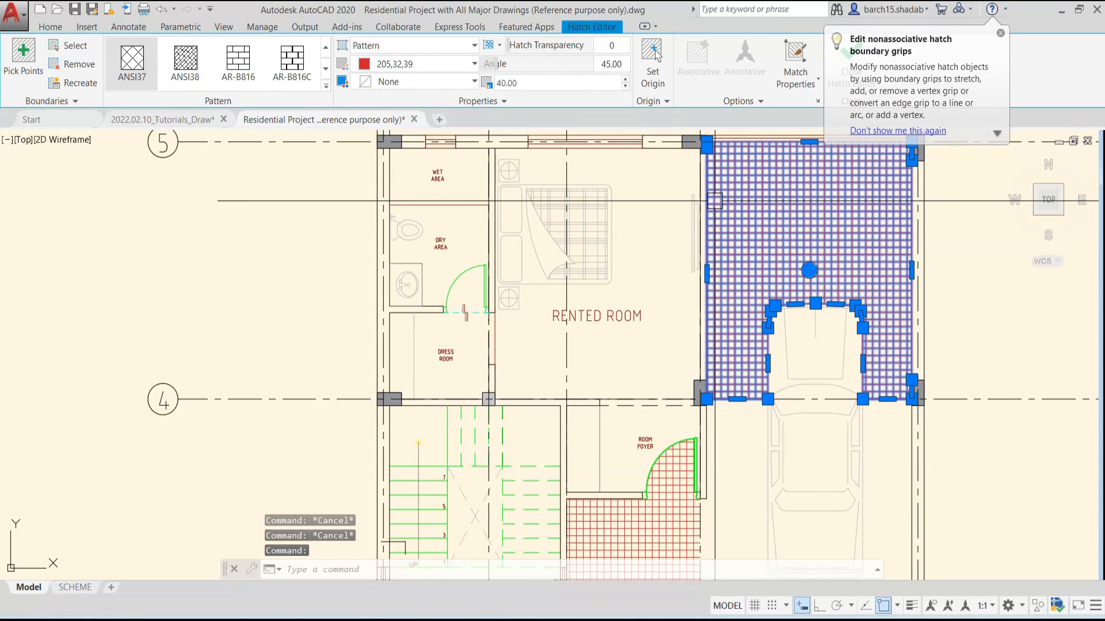
click(550, 83)
text(100)
key(Return)
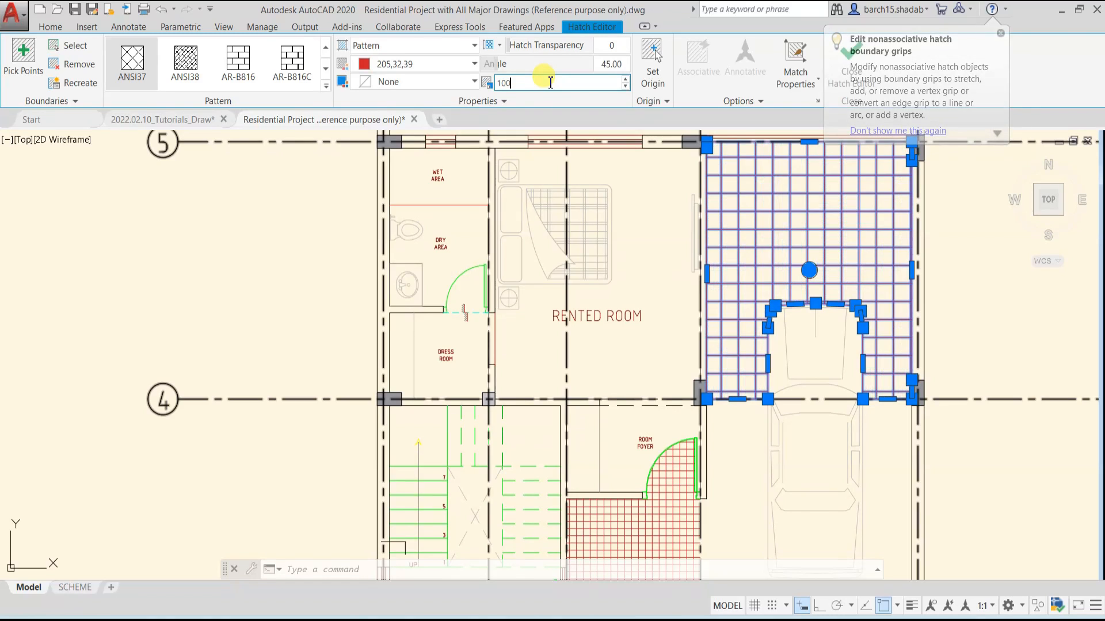
Give the upper parking bay hatch a pale yellow background (248,246,176) and black pattern lines (0,0,0)
click(394, 84)
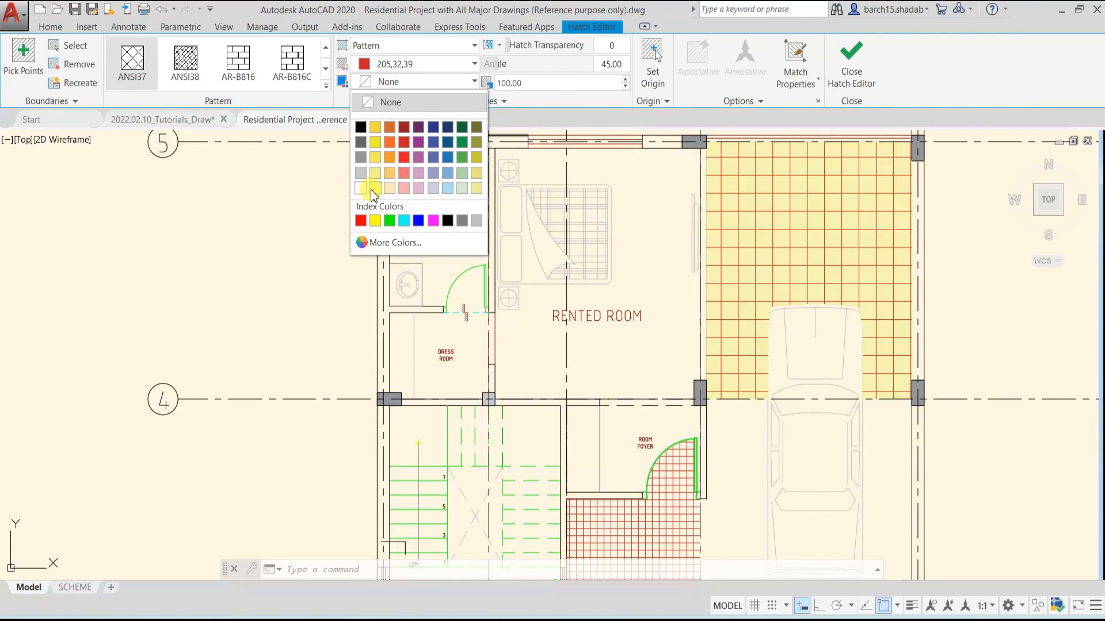
click(374, 188)
click(414, 64)
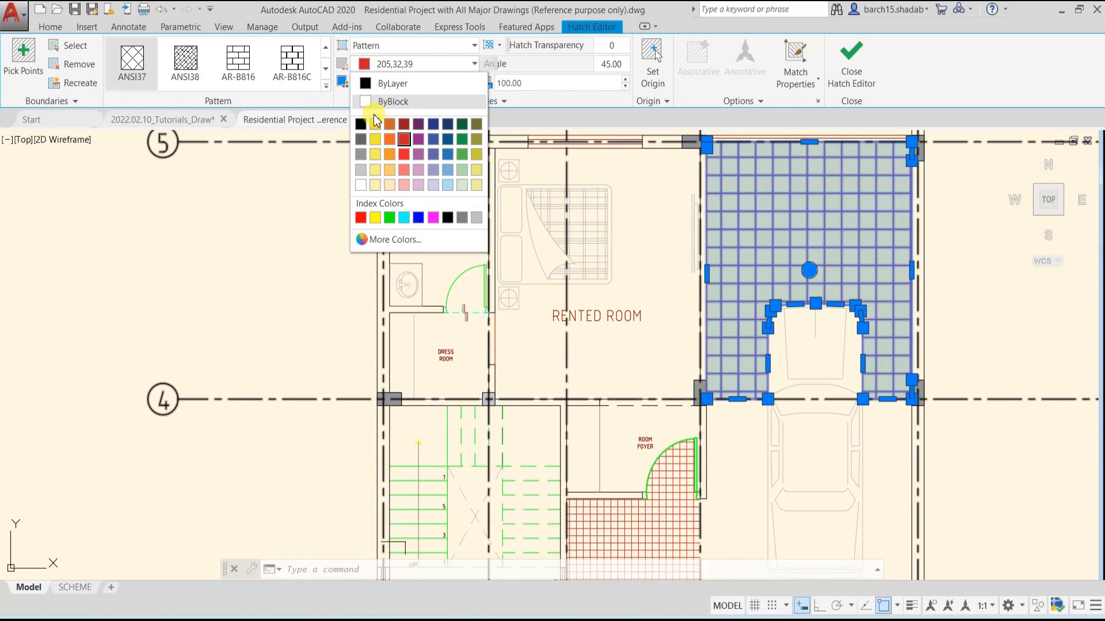
click(358, 123)
middle_drag(698, 263, 515, 264)
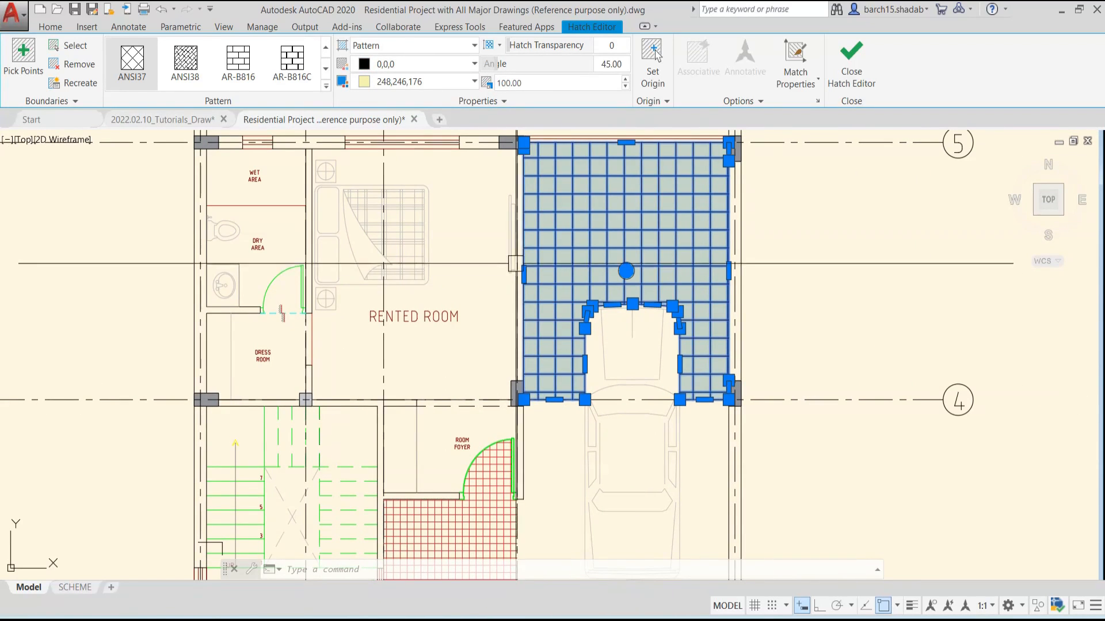
key(Escape)
key(Escape)
Set the origin of the upper parking bay hatch to its upper-right corner at the column near grid line 5
middle_drag(716, 252, 512, 351)
click(473, 327)
click(473, 327)
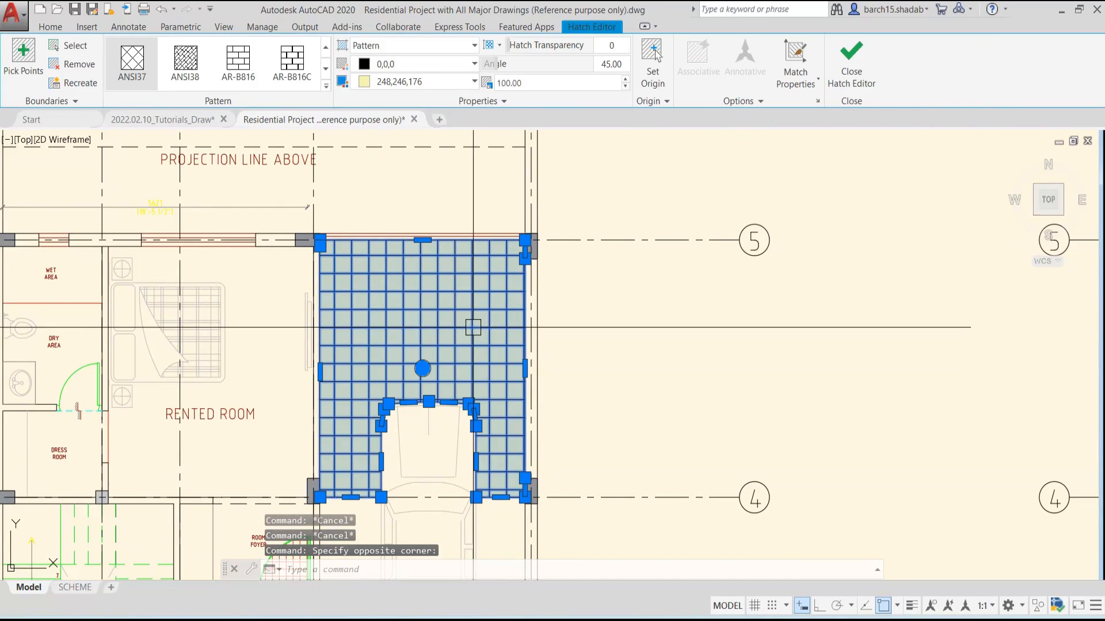
scroll(475, 329, down, 2)
click(647, 90)
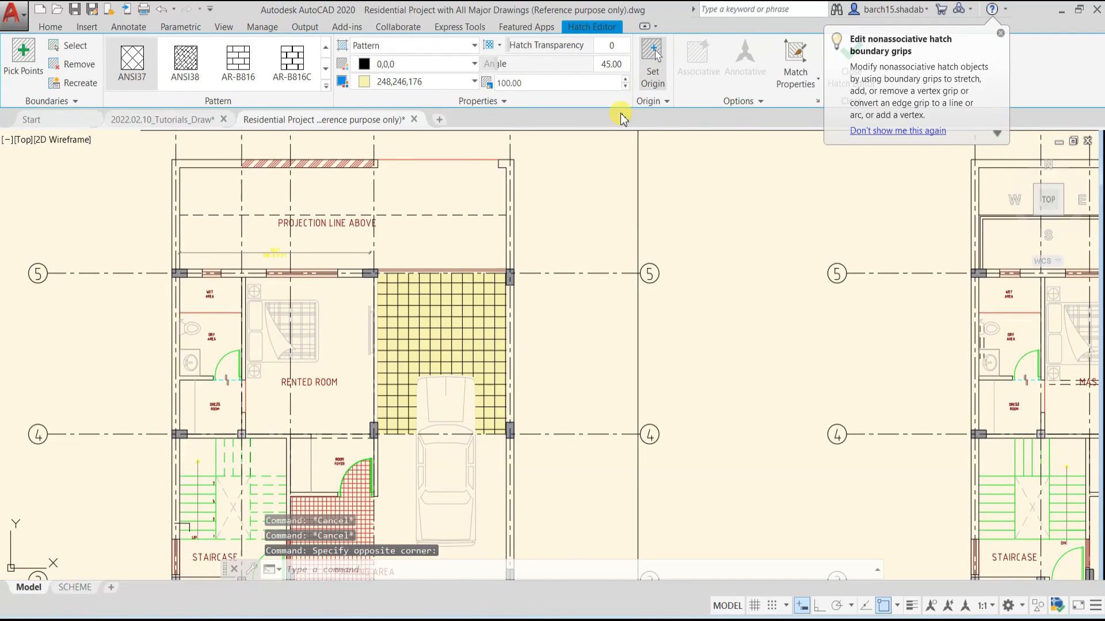
scroll(506, 282, up, 6)
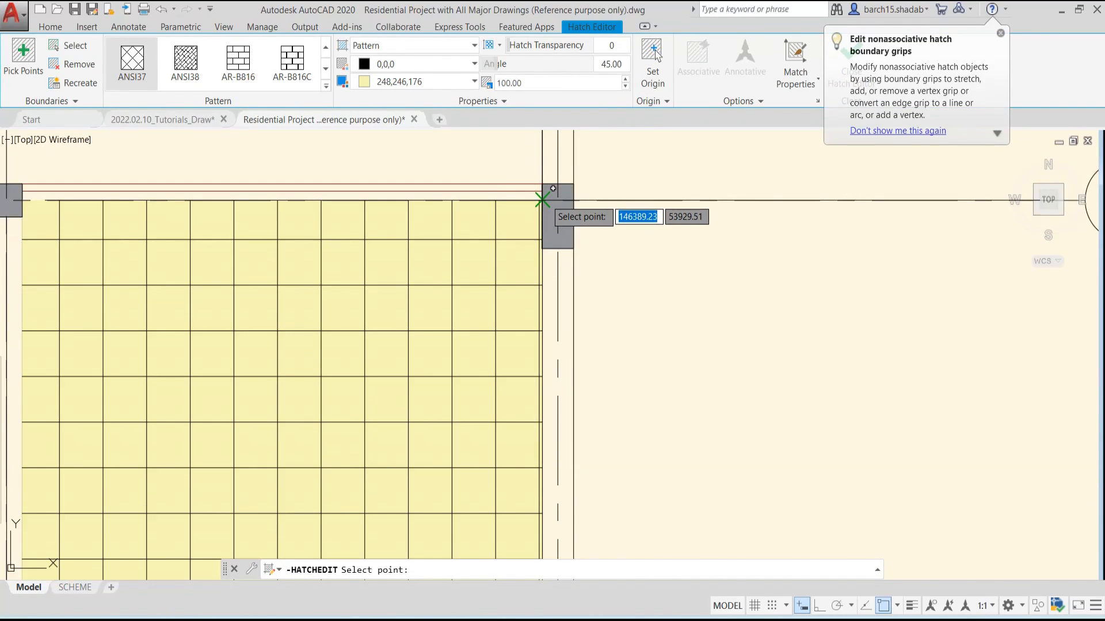
click(542, 200)
scroll(453, 284, down, 2)
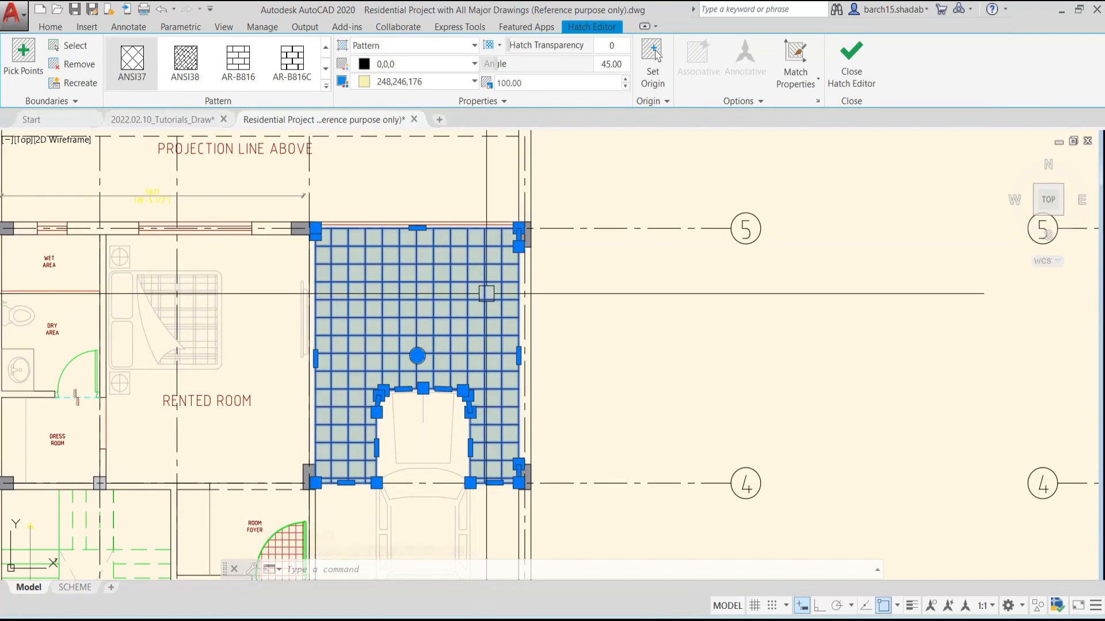
key(Escape)
scroll(553, 291, down, 3)
middle_drag(552, 291, 440, 368)
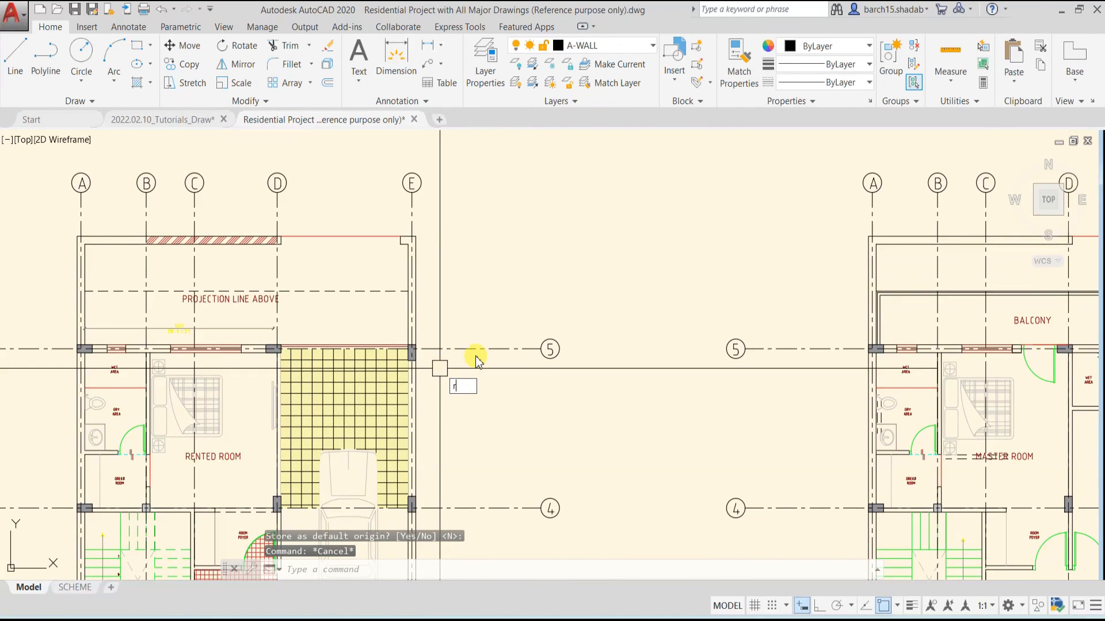
Draw a rectangle about 5000 by 4000 units in the empty space between the ground and first floor plans
text(rec)
key(Return)
scroll(543, 217, down, 2)
click(522, 172)
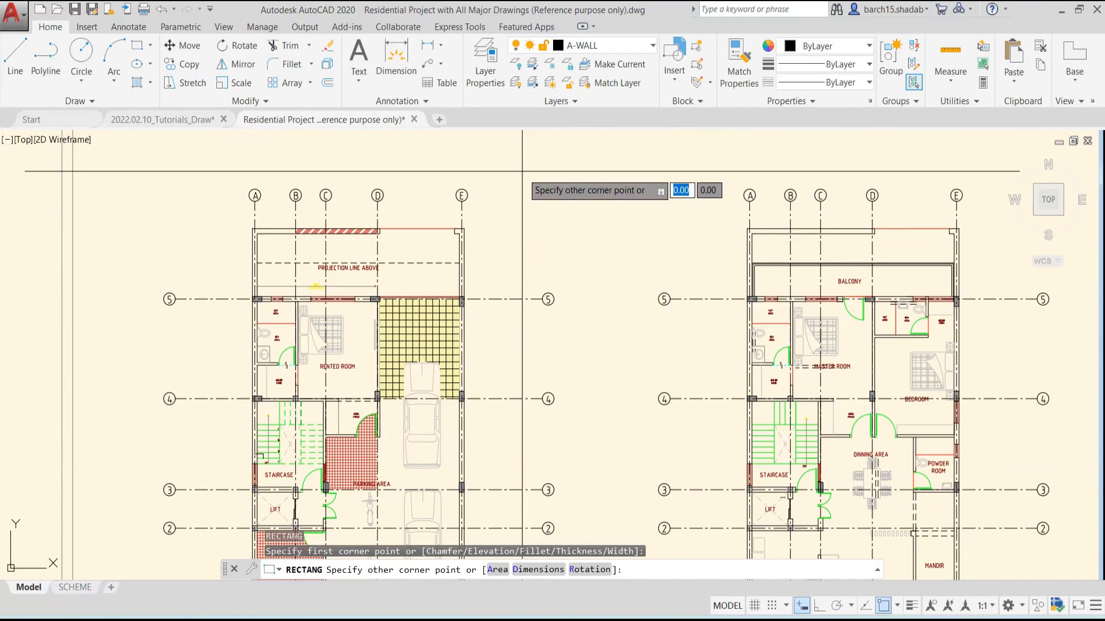
click(633, 262)
key(Escape)
key(Escape)
middle_drag(586, 215, 560, 268)
Hatch the new rectangle with ANSI37 at scale 40 by selecting the rectangle itself as the boundary object
text(h)
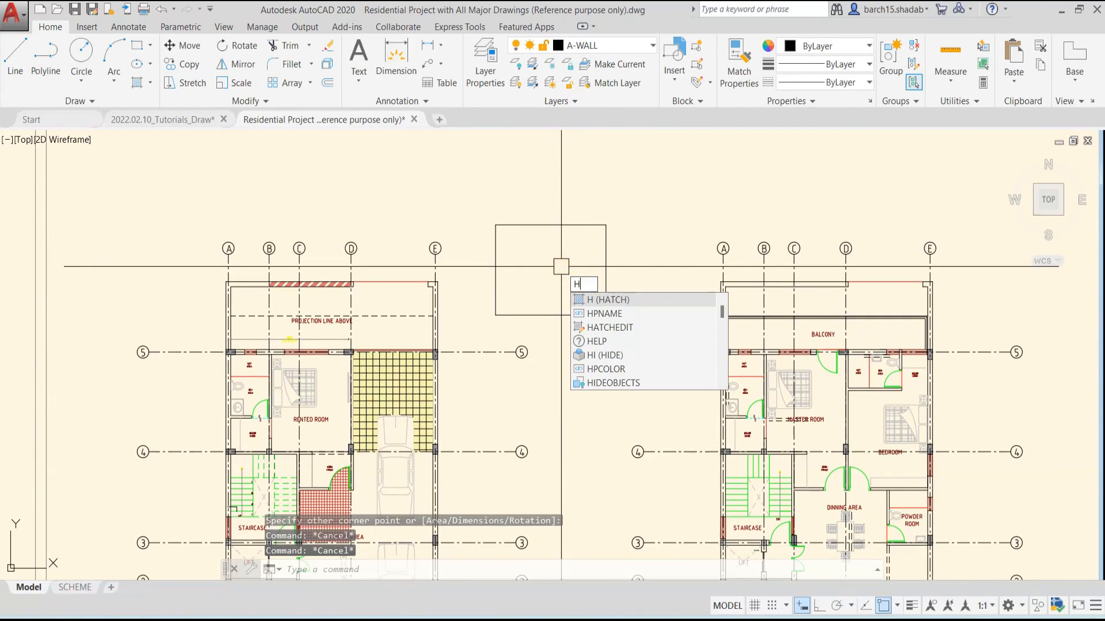
key(Return)
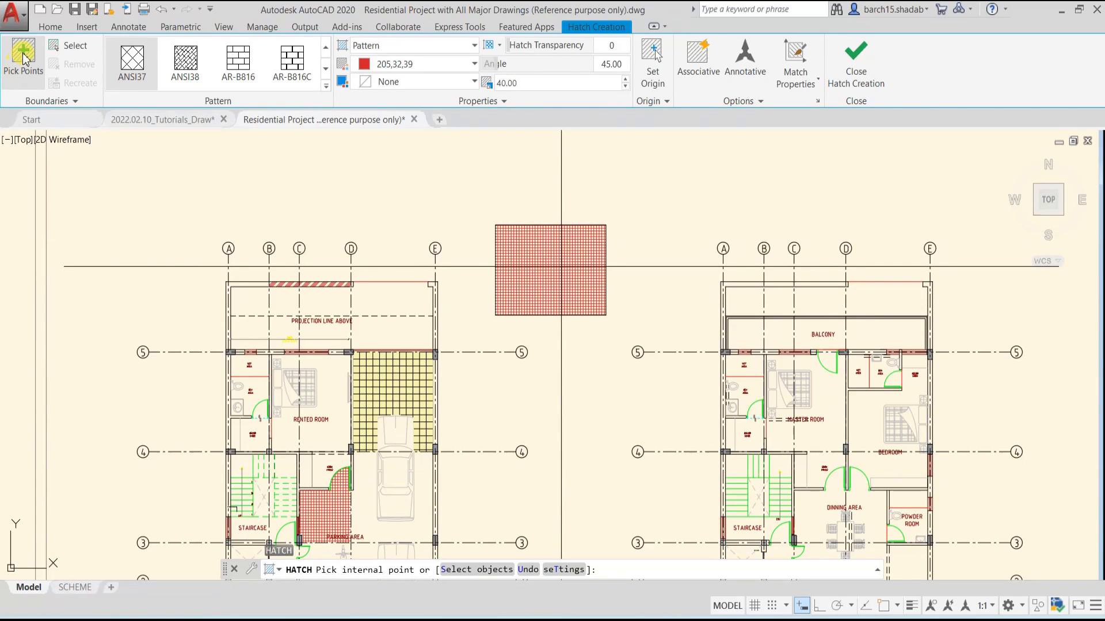
click(74, 48)
click(524, 224)
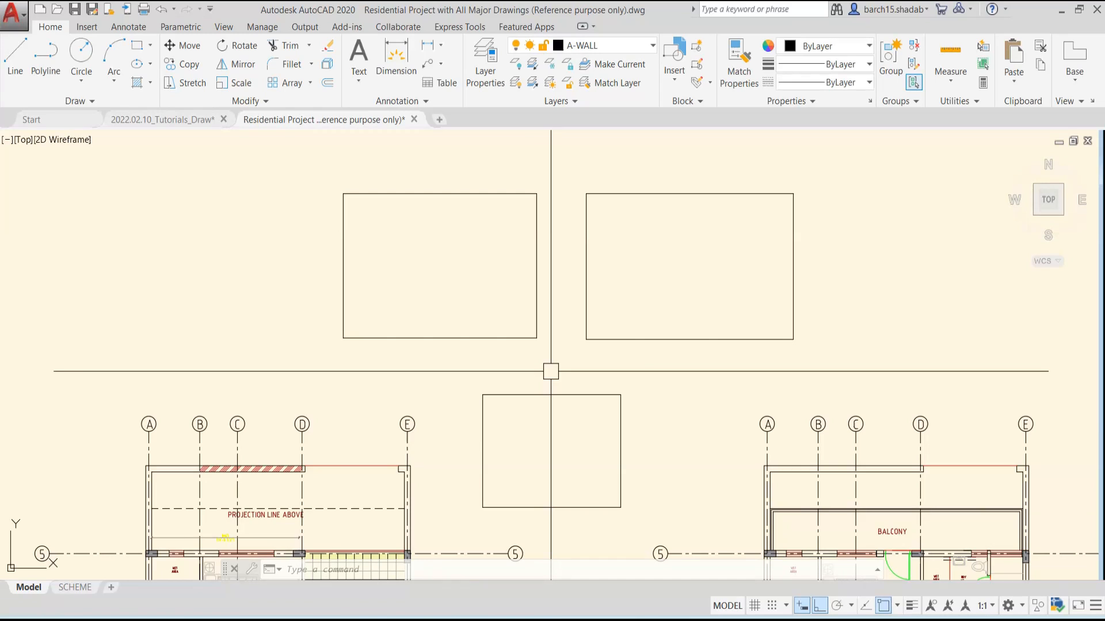
Hatch the upper-left rectangle with ANSI37 at scale 40 by picking an internal point
key(Return)
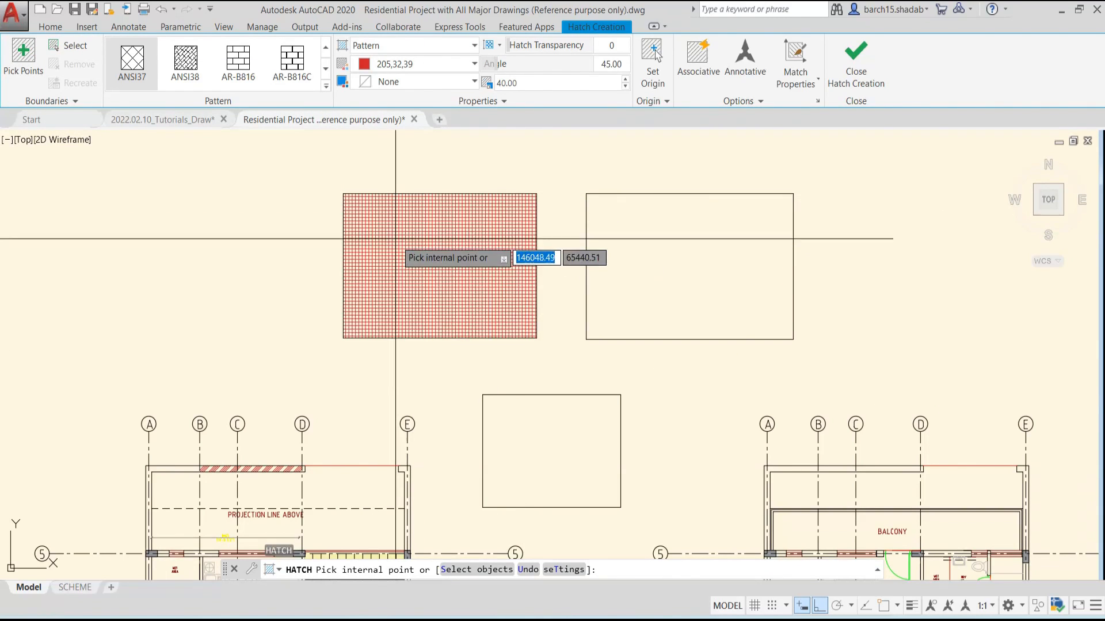
click(23, 54)
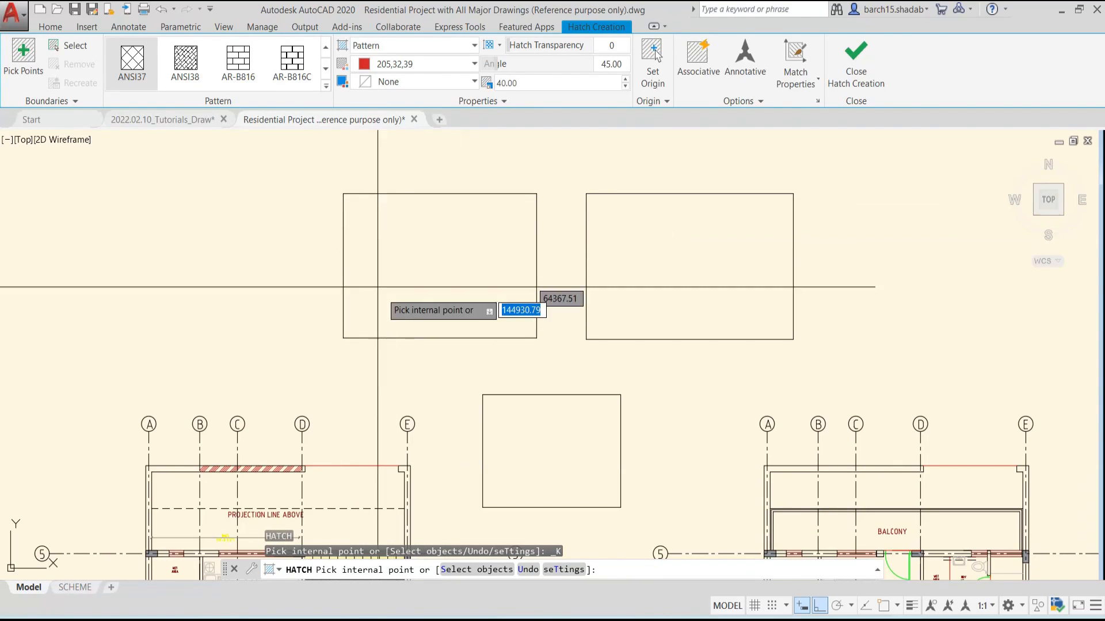
click(455, 293)
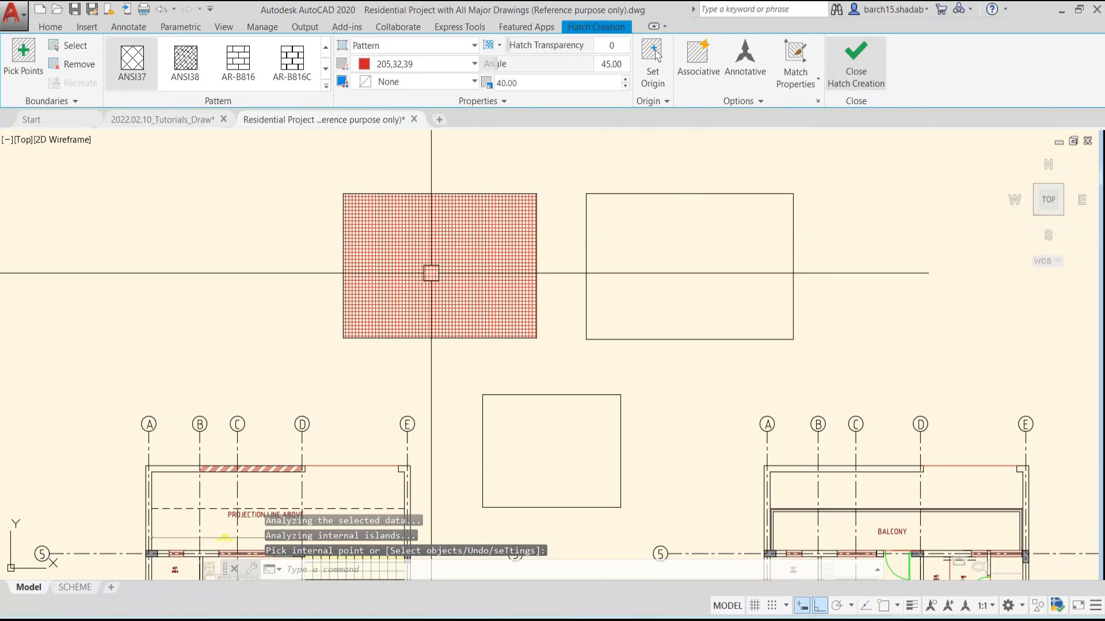
key(Escape)
middle_drag(565, 308, 566, 279)
Hatch the small lower rectangle with ANSI37 at scale 40 by selecting the rectangle itself as the boundary object
key(Return)
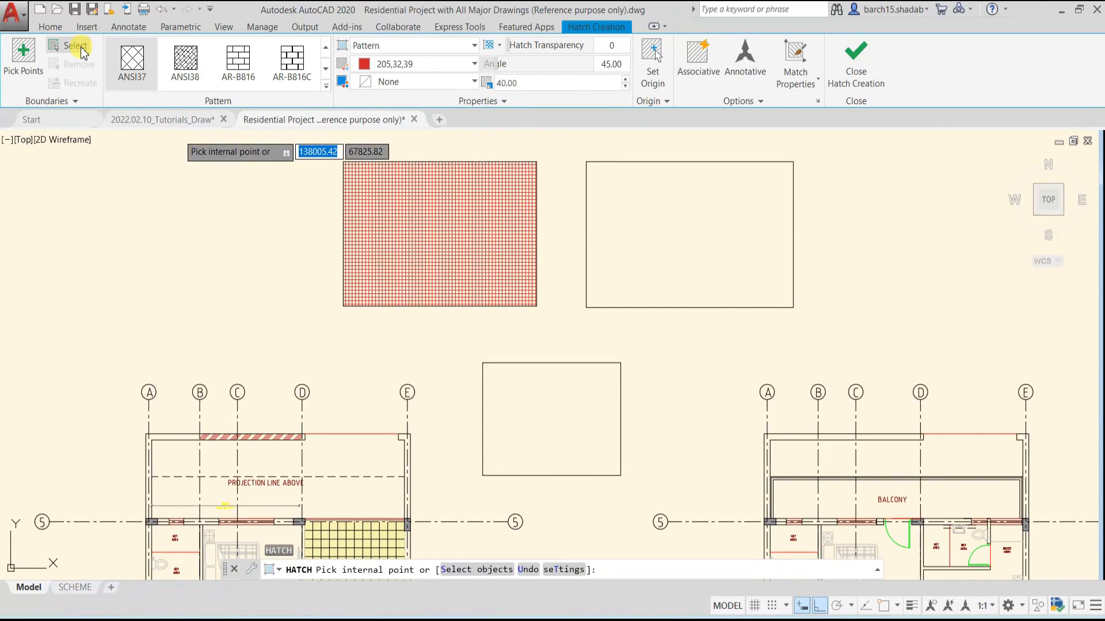
click(84, 53)
click(574, 363)
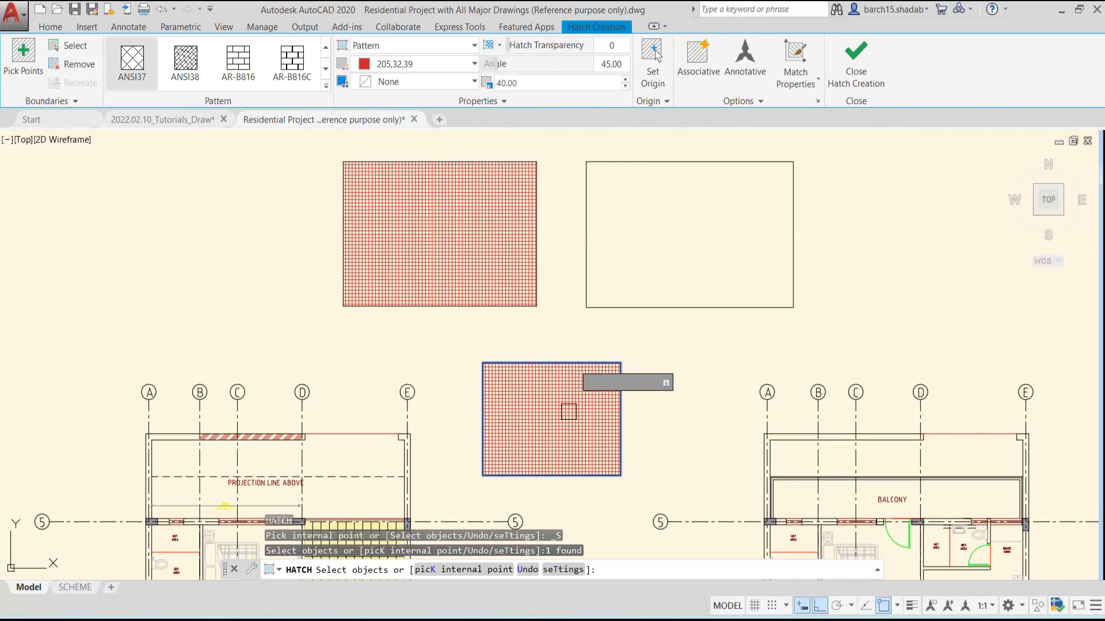
click(867, 67)
middle_drag(720, 222, 681, 271)
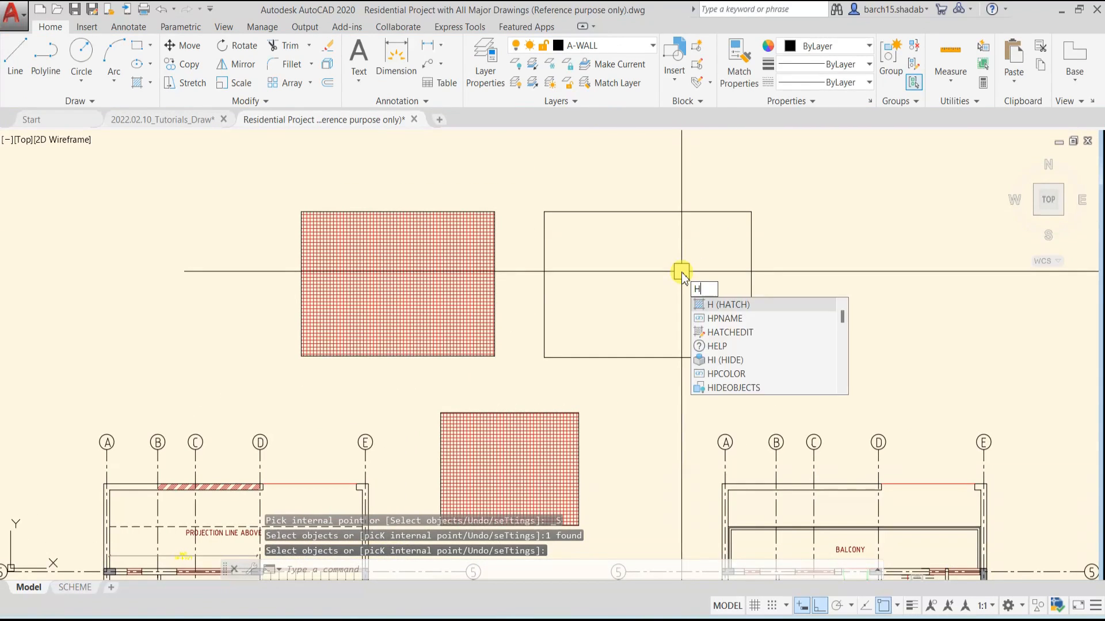
Try to hatch the upper-right rectangle with ANSI37 at scale 40 by picking an internal point
text(H)
key(Return)
click(3, 57)
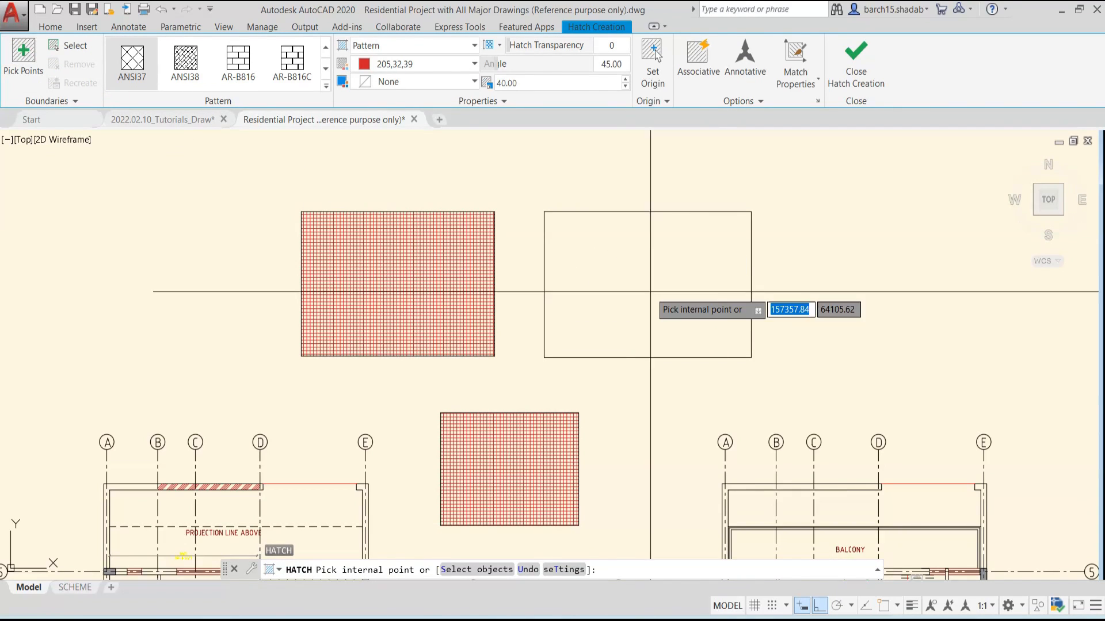
click(637, 268)
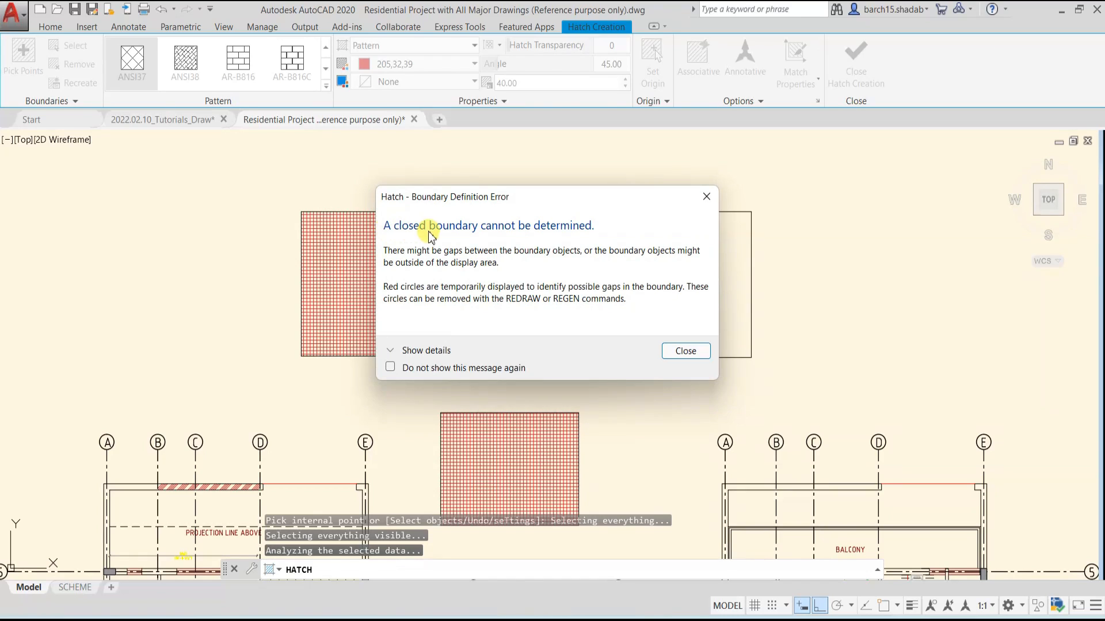
click(692, 352)
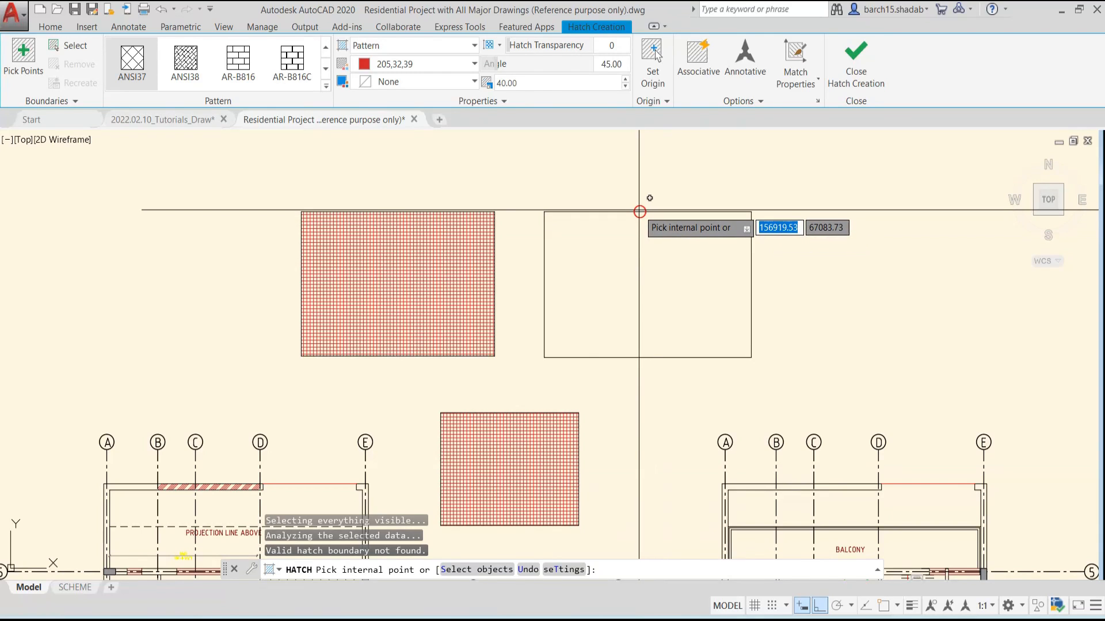
Examine the marked gap in the upper edge of the upper-right rectangle, and leave the Hatch command
scroll(639, 213, up, 4)
scroll(639, 214, up, 5)
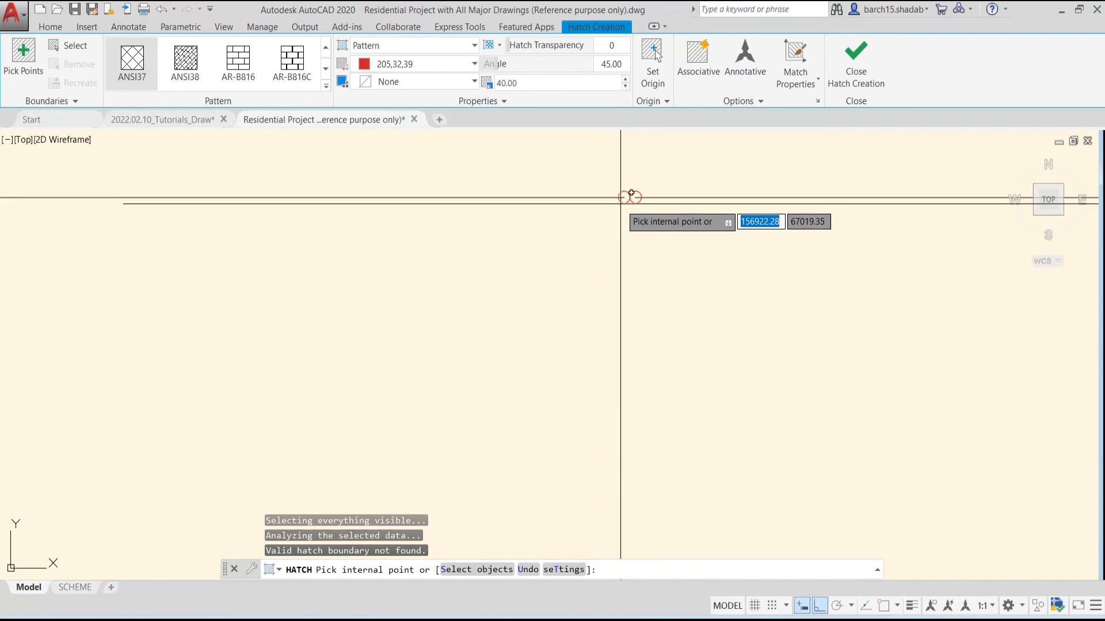
scroll(623, 200, down, 8)
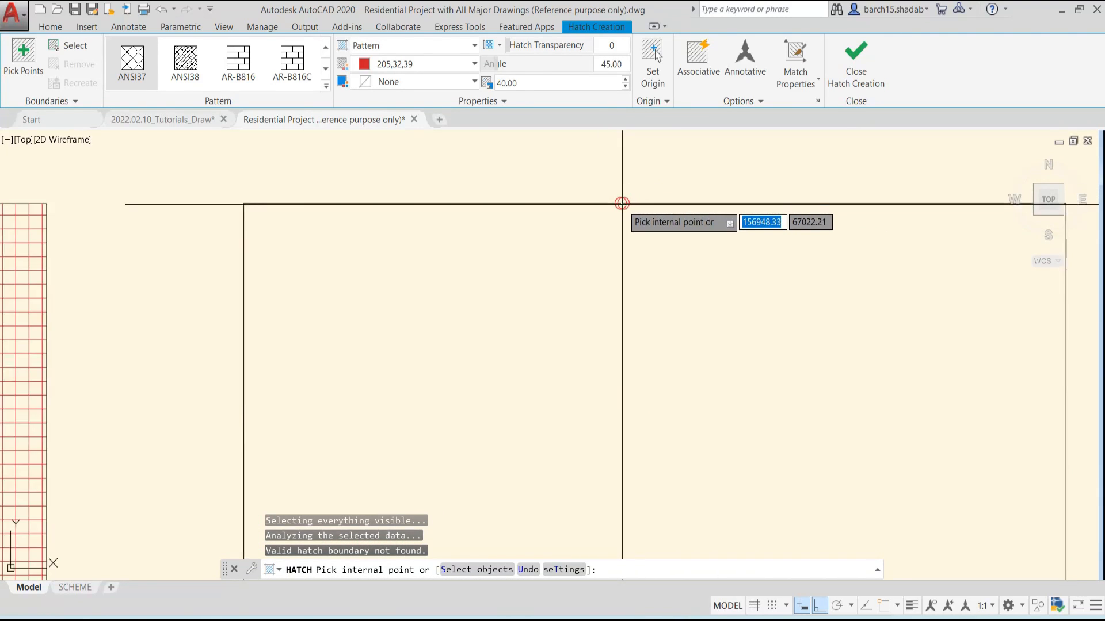
scroll(626, 212, up, 2)
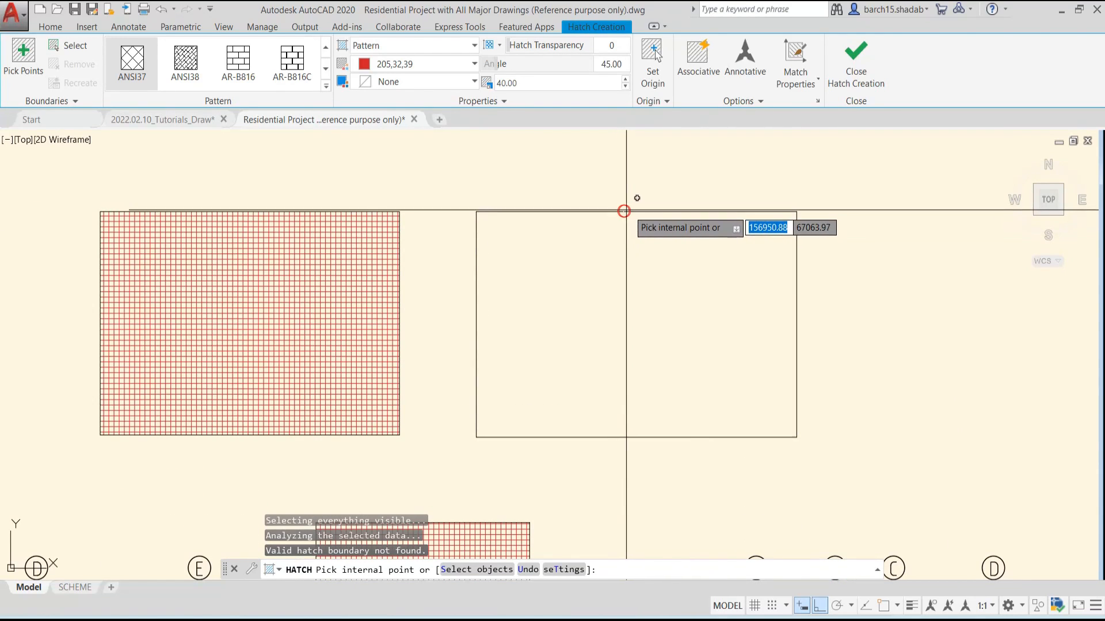
scroll(623, 211, down, 10)
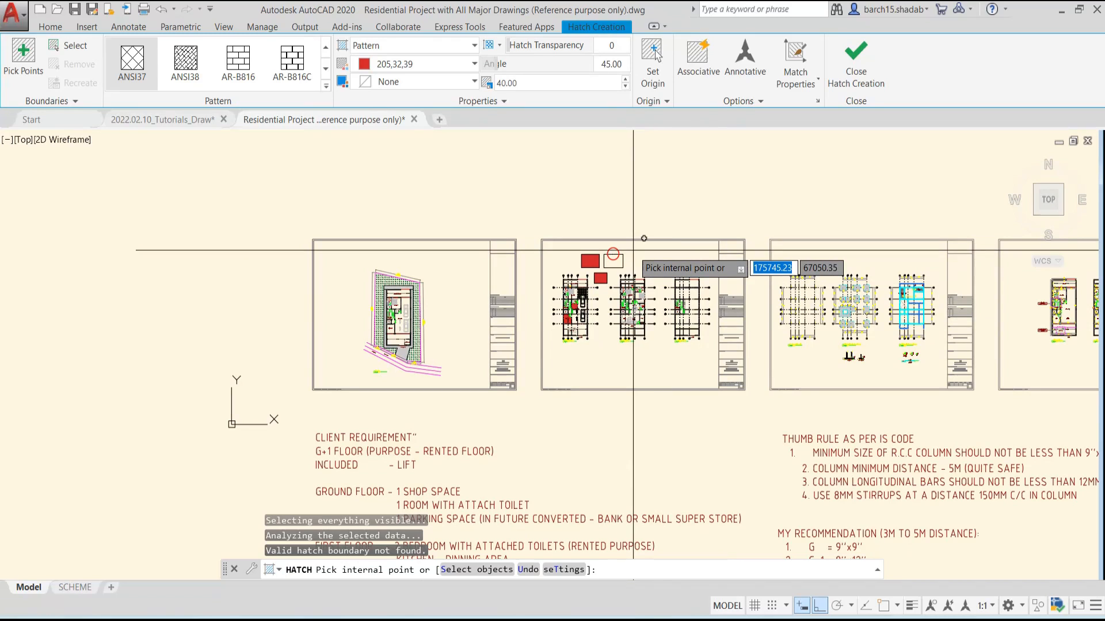
middle_drag(613, 256, 578, 299)
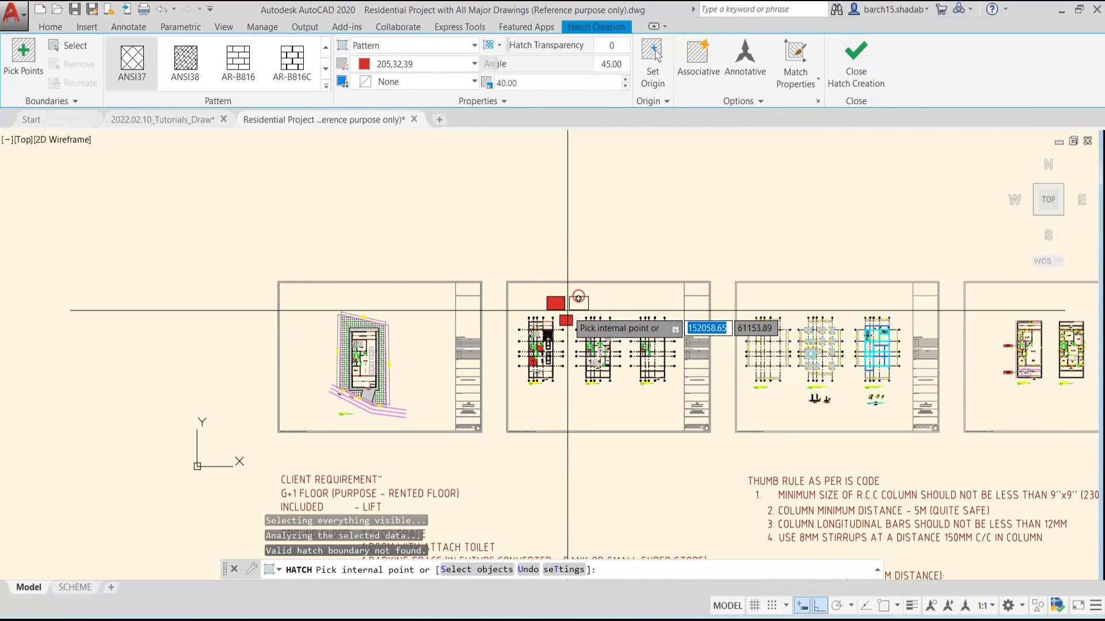
scroll(578, 298, up, 10)
scroll(634, 257, down, 2)
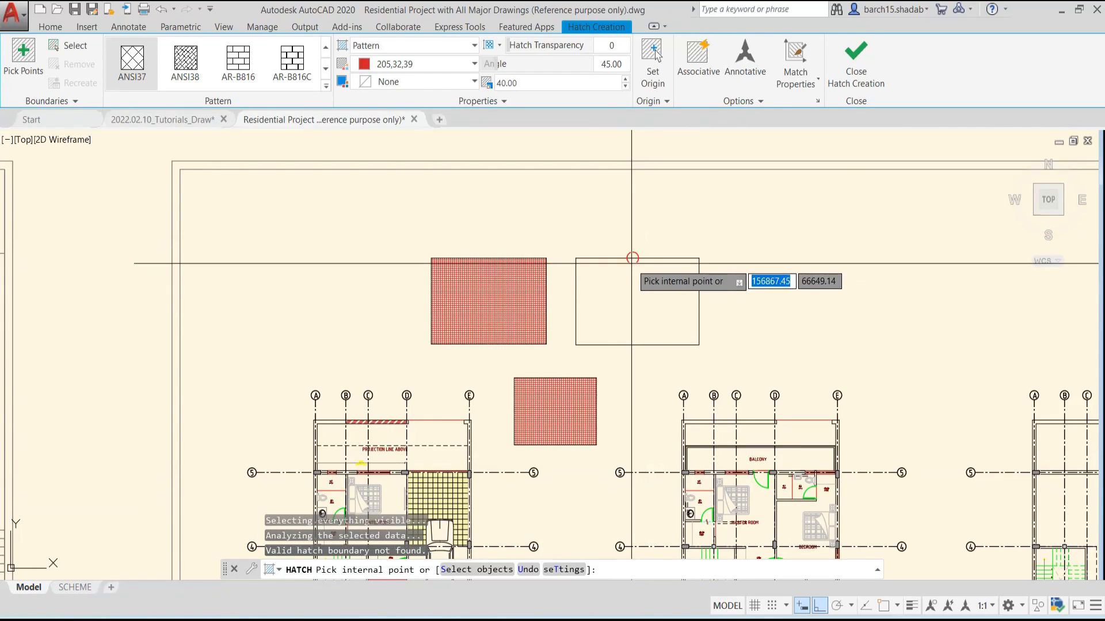
scroll(632, 257, up, 6)
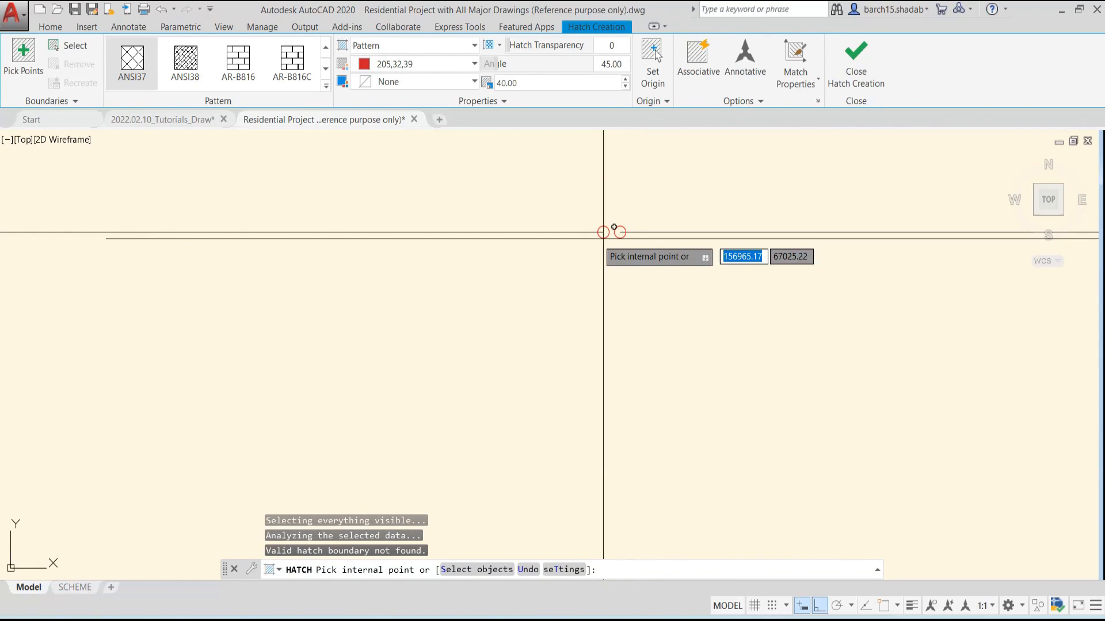
scroll(611, 232, down, 7)
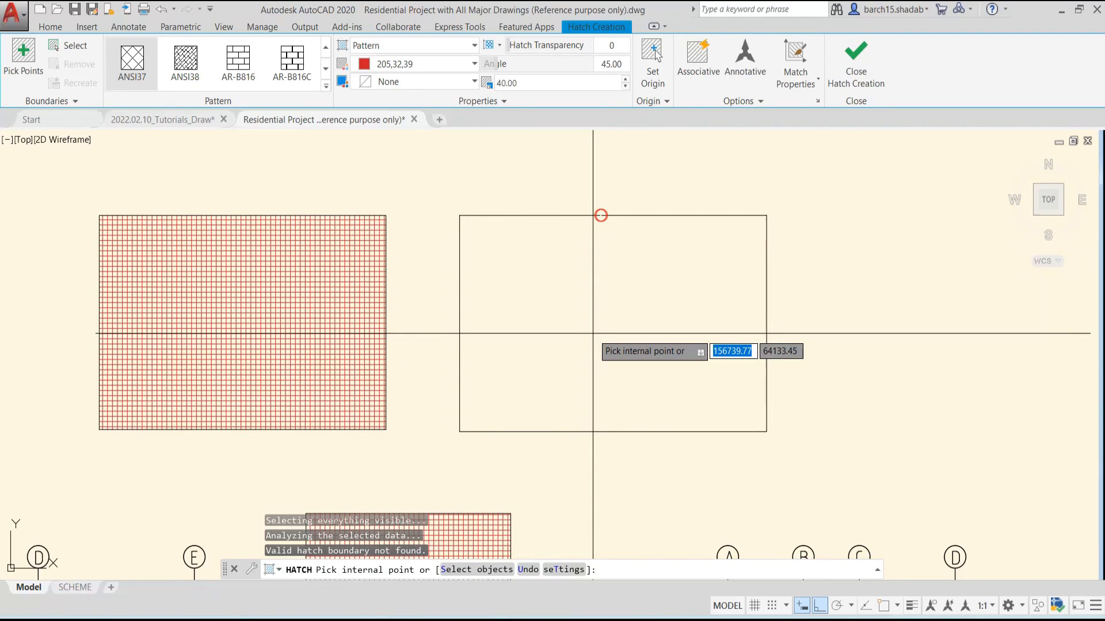
scroll(603, 214, up, 2)
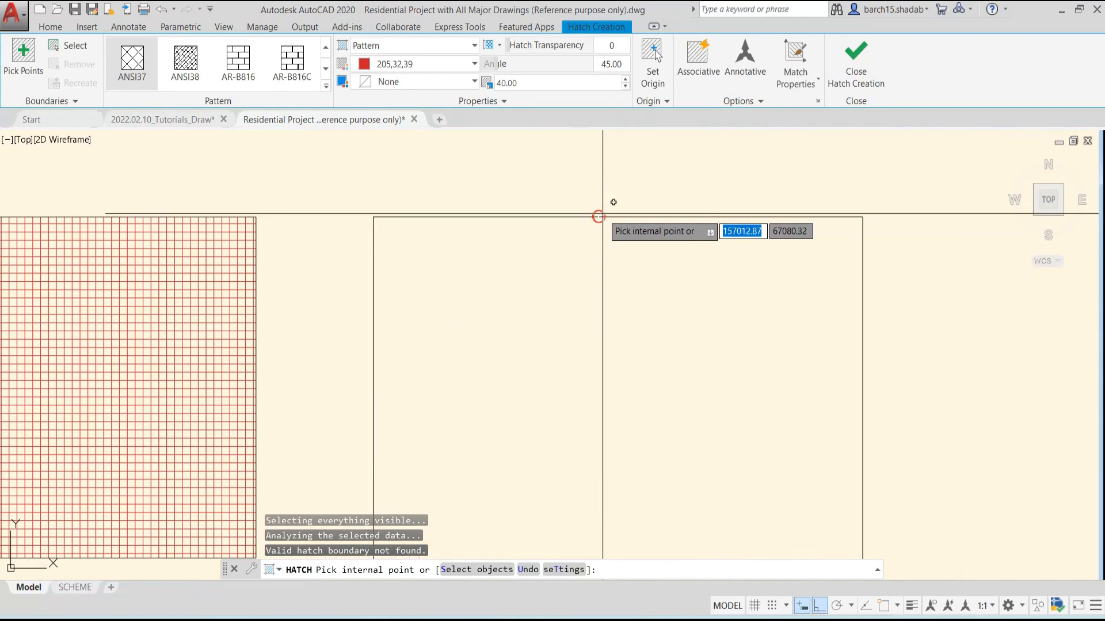
scroll(662, 335, down, 3)
middle_drag(680, 360, 661, 292)
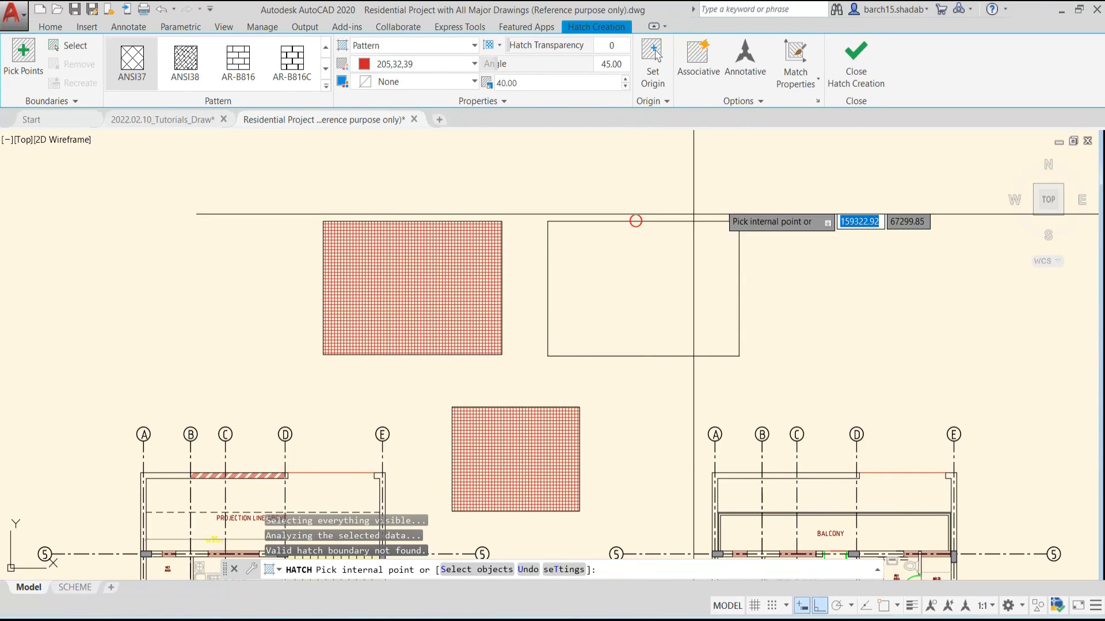
key(Escape)
key(Escape)
key(Escape)
key(Escape)
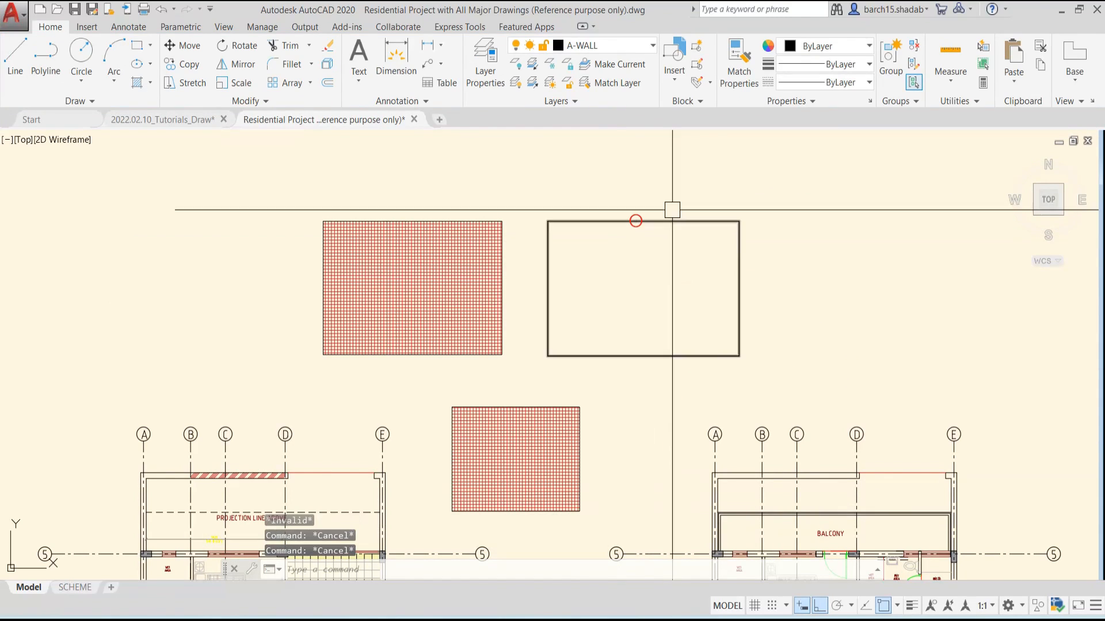
Add a linear dimension across the gap in the upper edge of the upper-right rectangle
scroll(632, 235, up, 5)
scroll(643, 272, up, 4)
scroll(629, 401, up, 4)
middle_drag(640, 457, 613, 397)
text(dli)
key(Return)
click(580, 370)
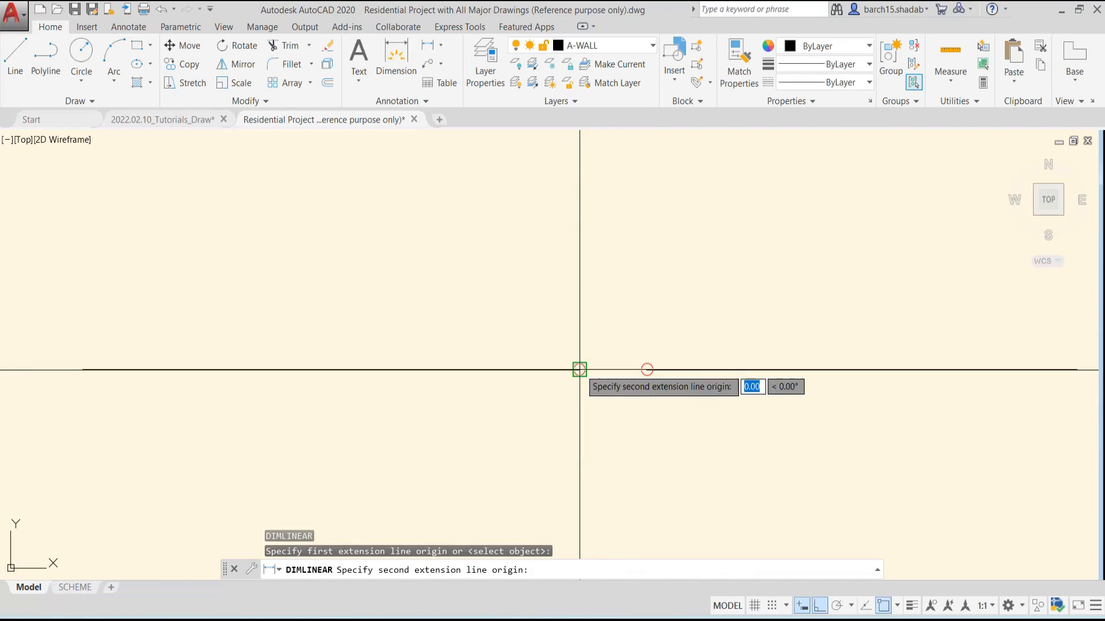
click(646, 370)
click(644, 279)
Erase the linear dimension placed across the rectangle's gap
scroll(649, 284, down, 5)
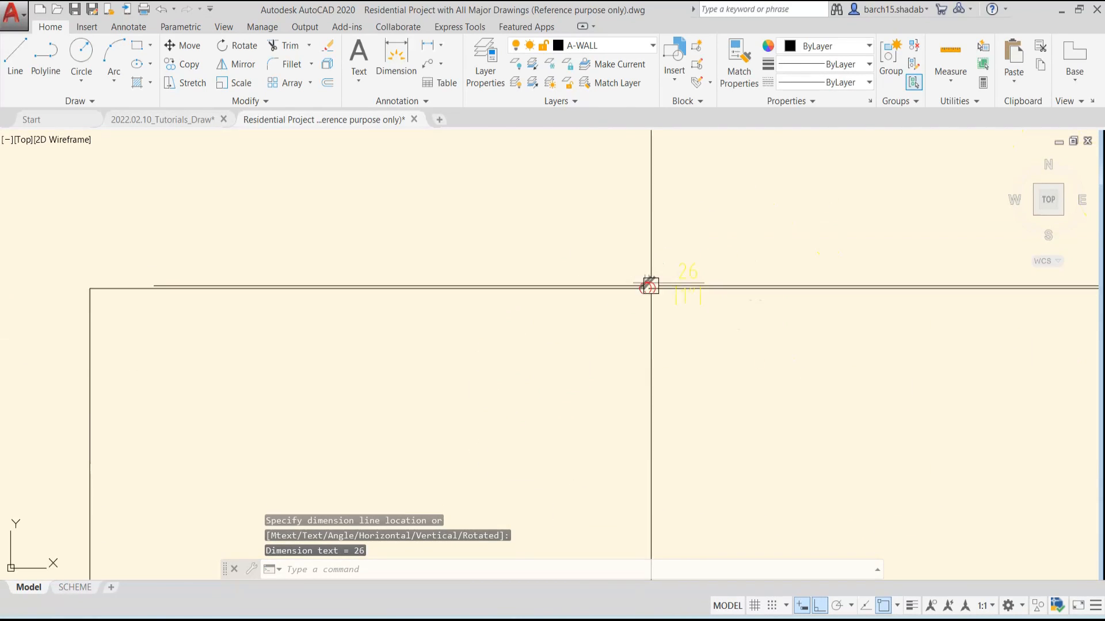
click(712, 258)
text(e)
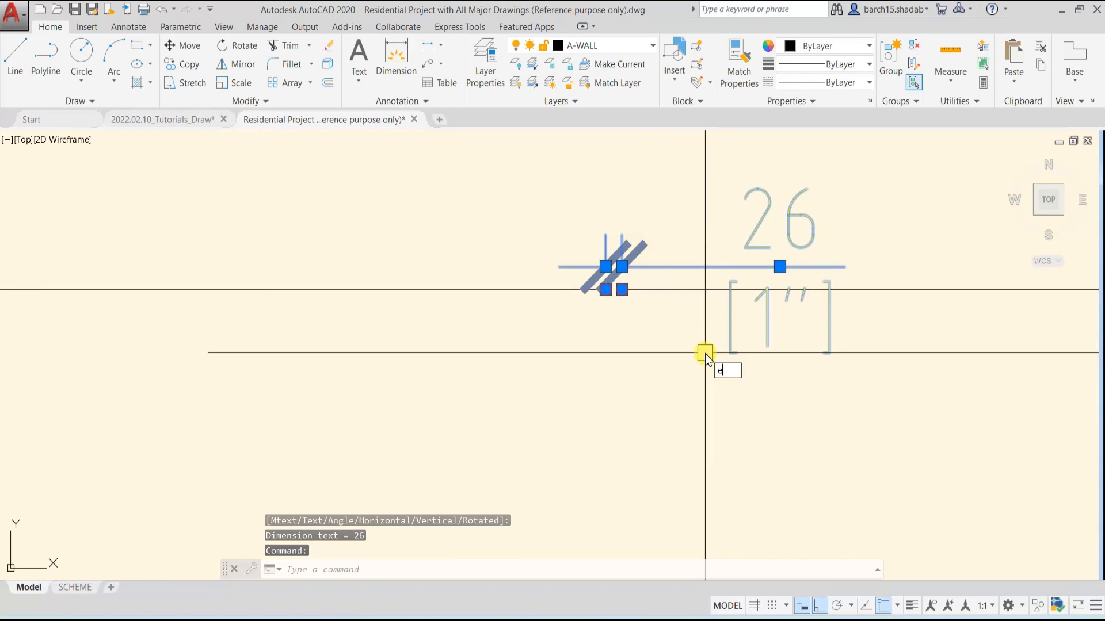
key(Return)
key(Escape)
Allow a gap tolerance in the hatch options and hatch the open upper-right rectangle with ANSI37 at scale 40, continuing despite the gap
scroll(683, 369, down, 5)
middle_drag(683, 369, 646, 338)
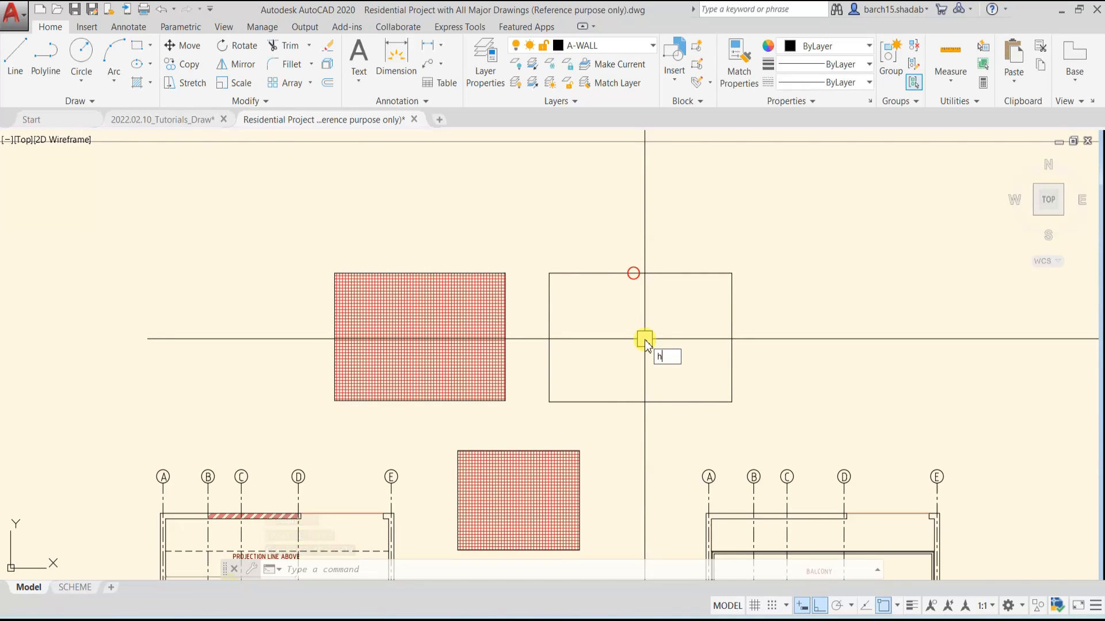
key(Escape)
text(h)
key(Return)
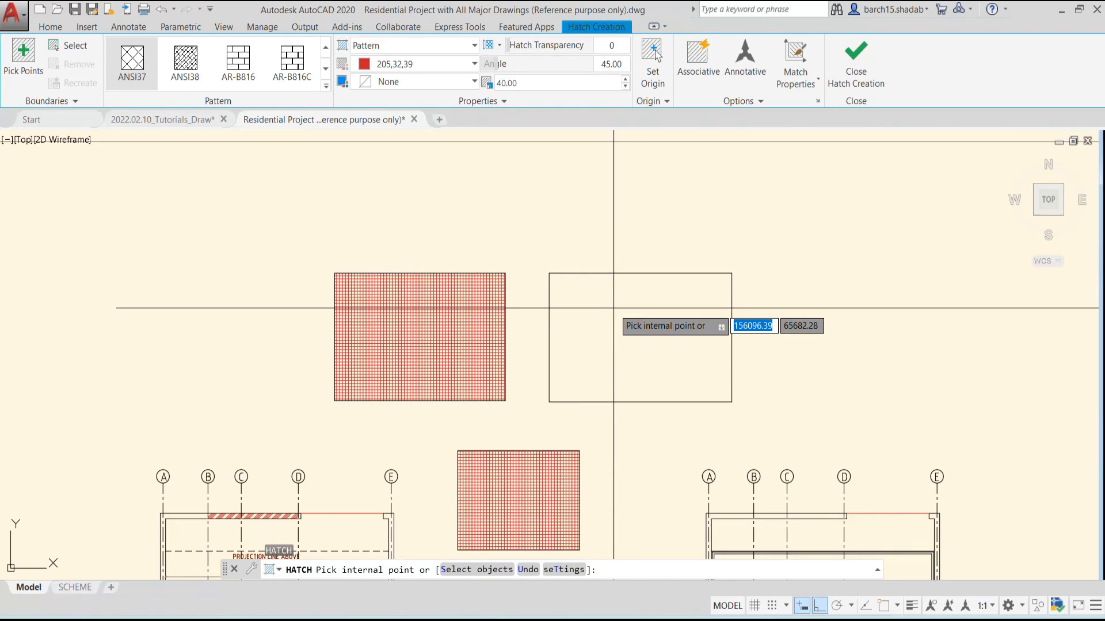
click(739, 103)
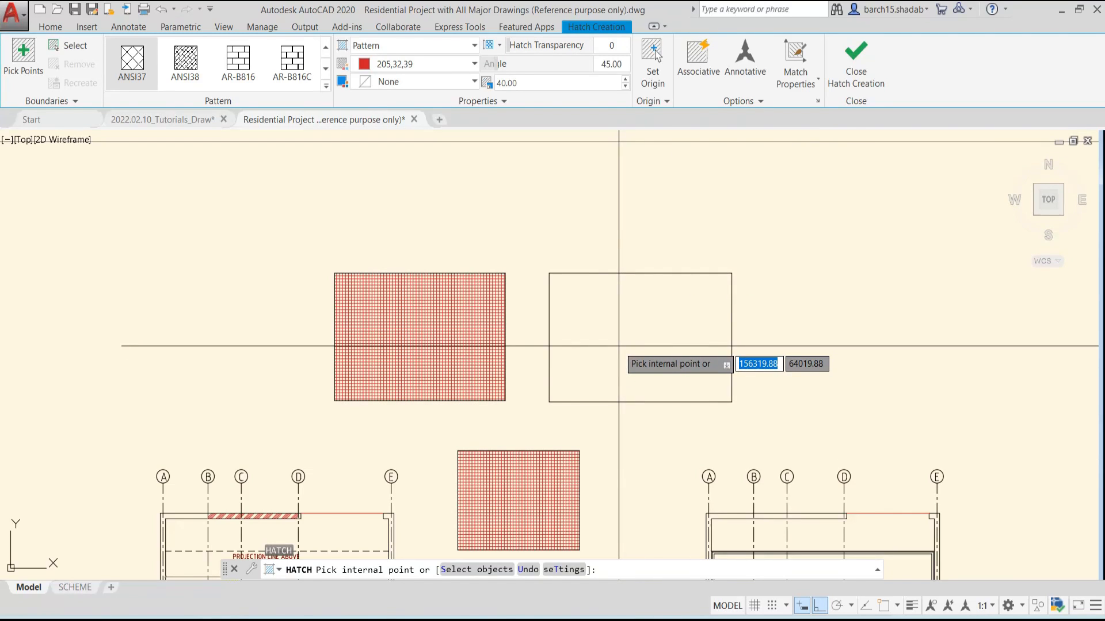
scroll(618, 346, up, 2)
click(564, 303)
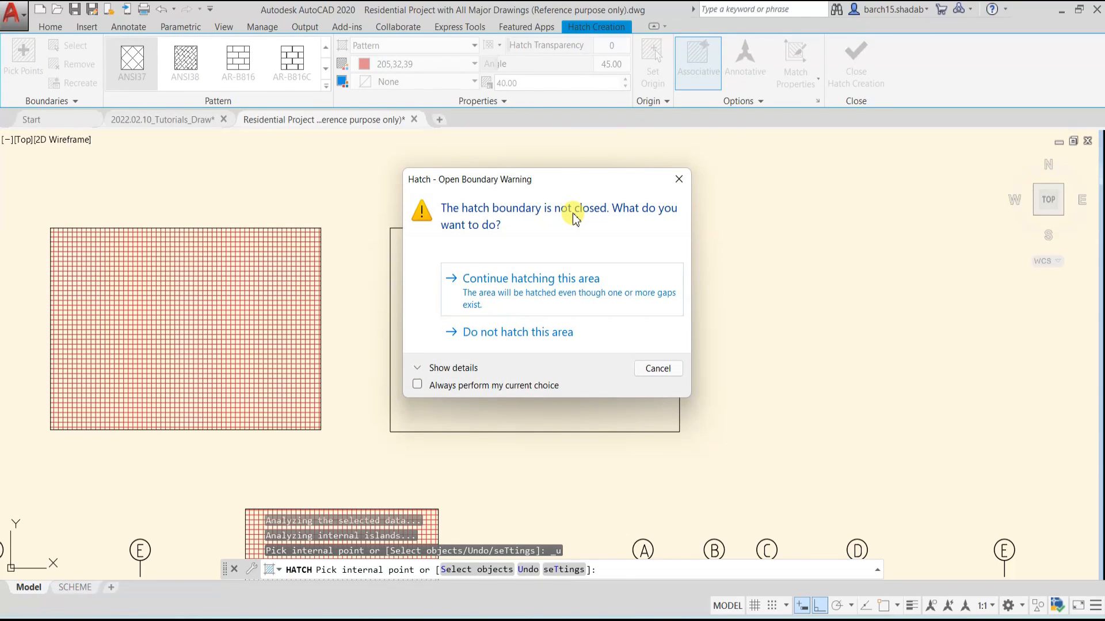
click(554, 295)
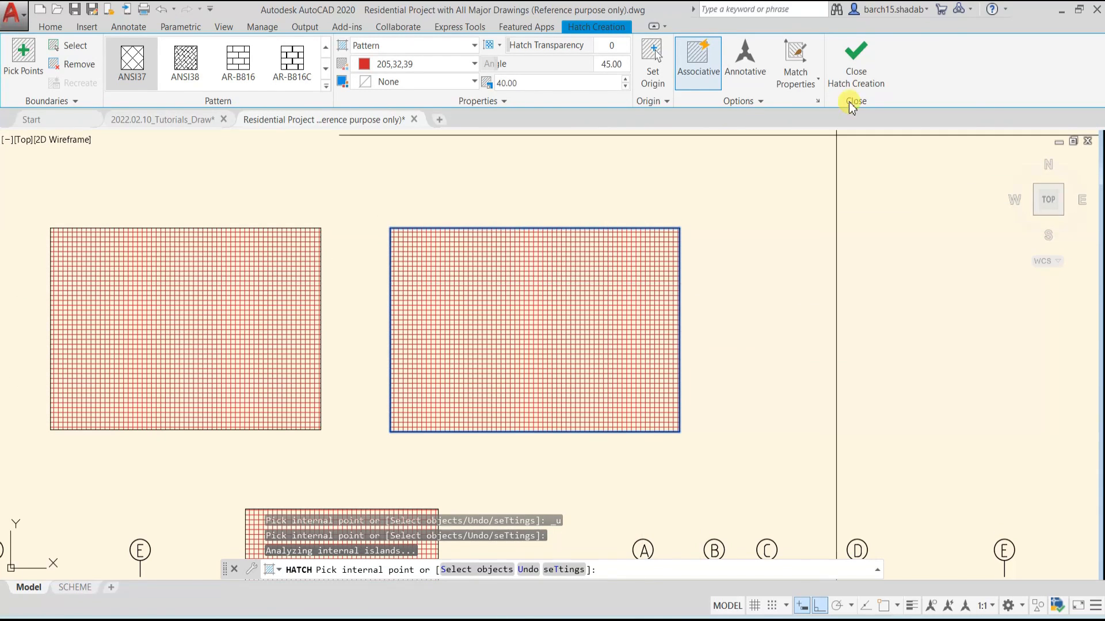
click(856, 77)
Select the upper-right rectangle's outline and examine the gap's endpoints in its upper edge against the hatch
scroll(541, 241, up, 10)
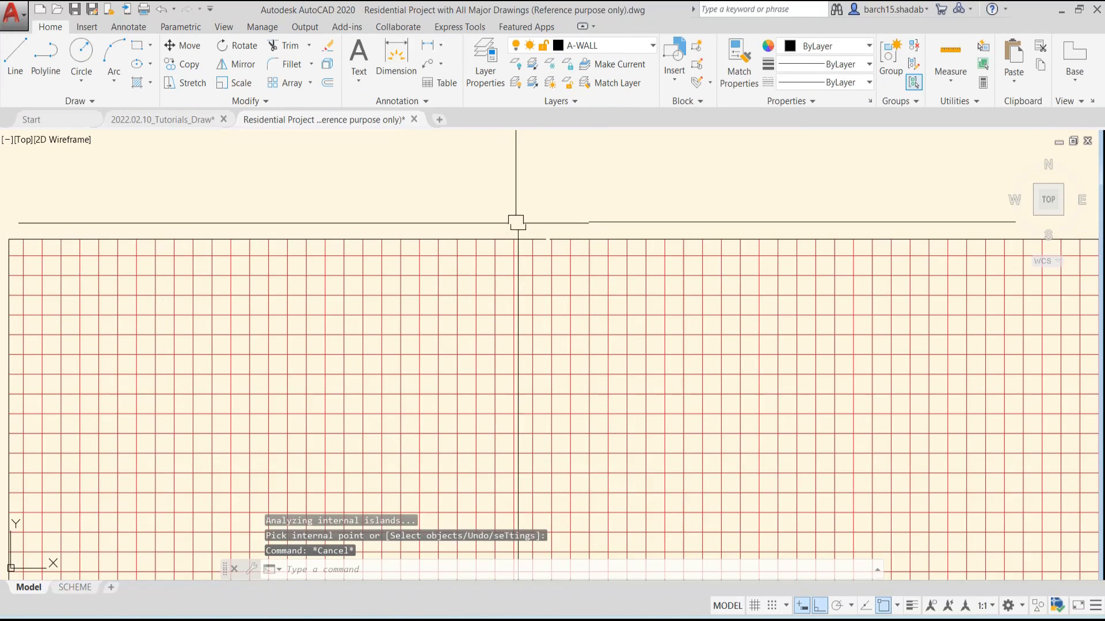
click(545, 235)
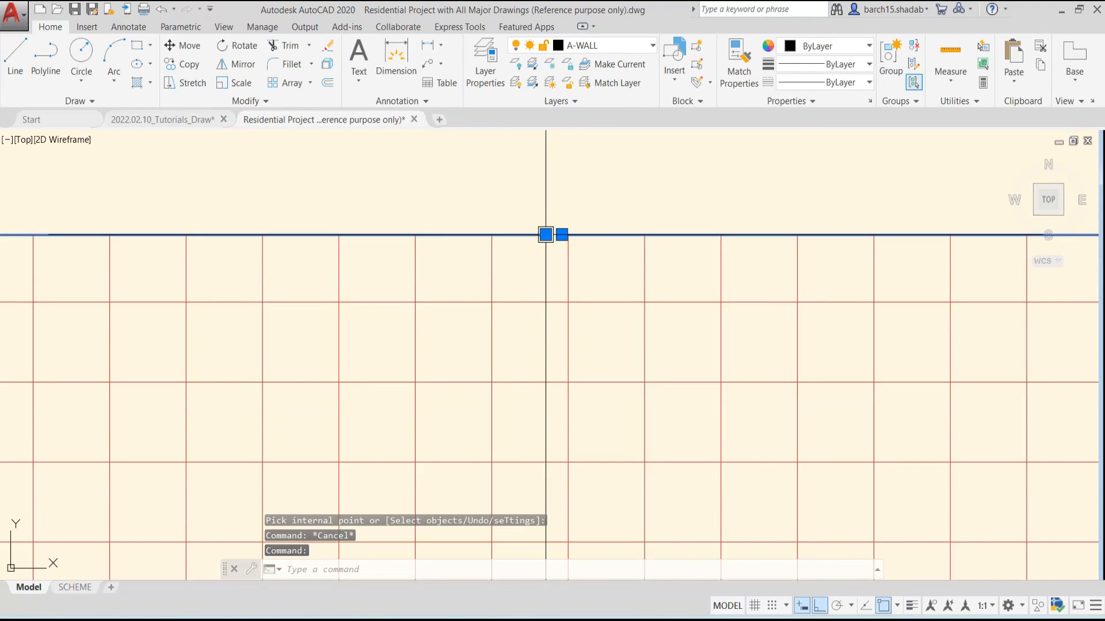
scroll(546, 235, down, 8)
scroll(525, 316, up, 6)
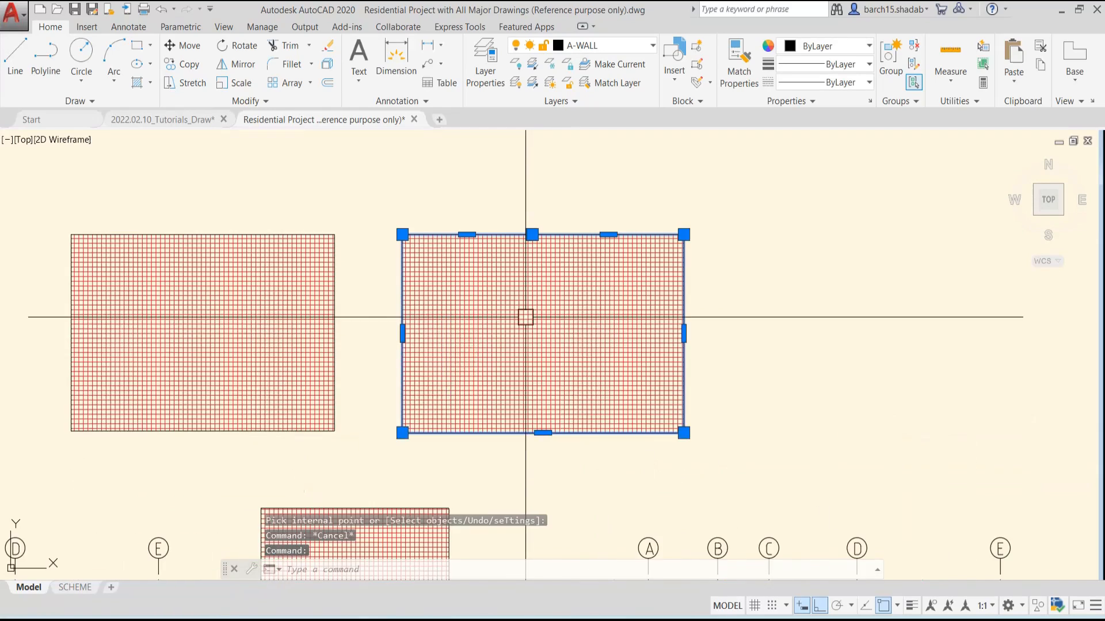
scroll(525, 317, down, 6)
key(Escape)
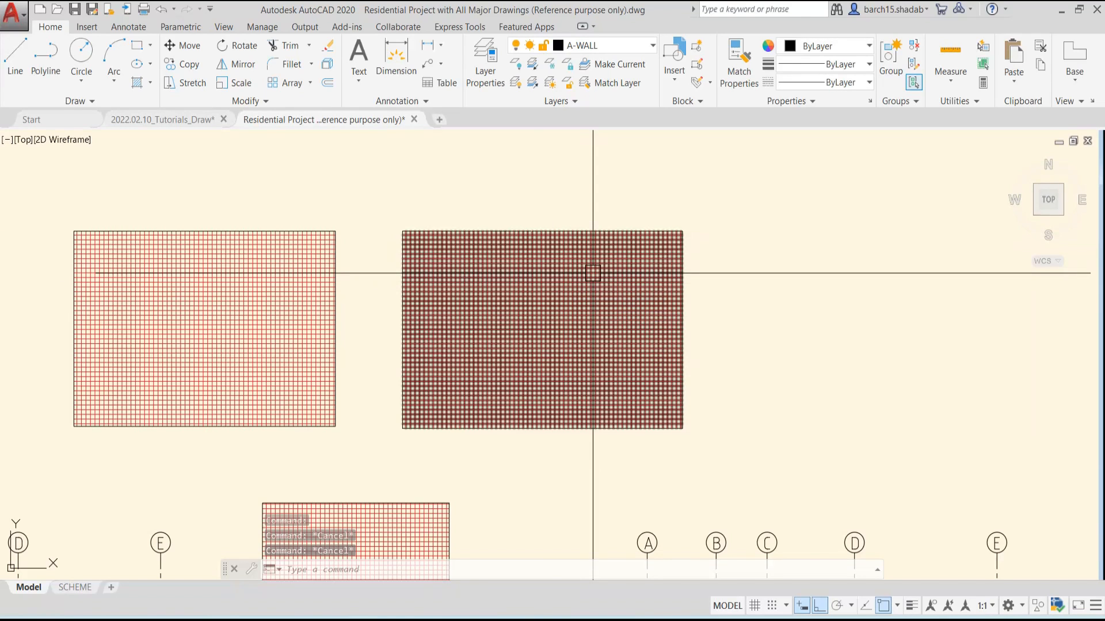
Inspect the hatches of the two upper rectangles by selecting them, and compare their boundary grips
middle_drag(506, 318, 556, 296)
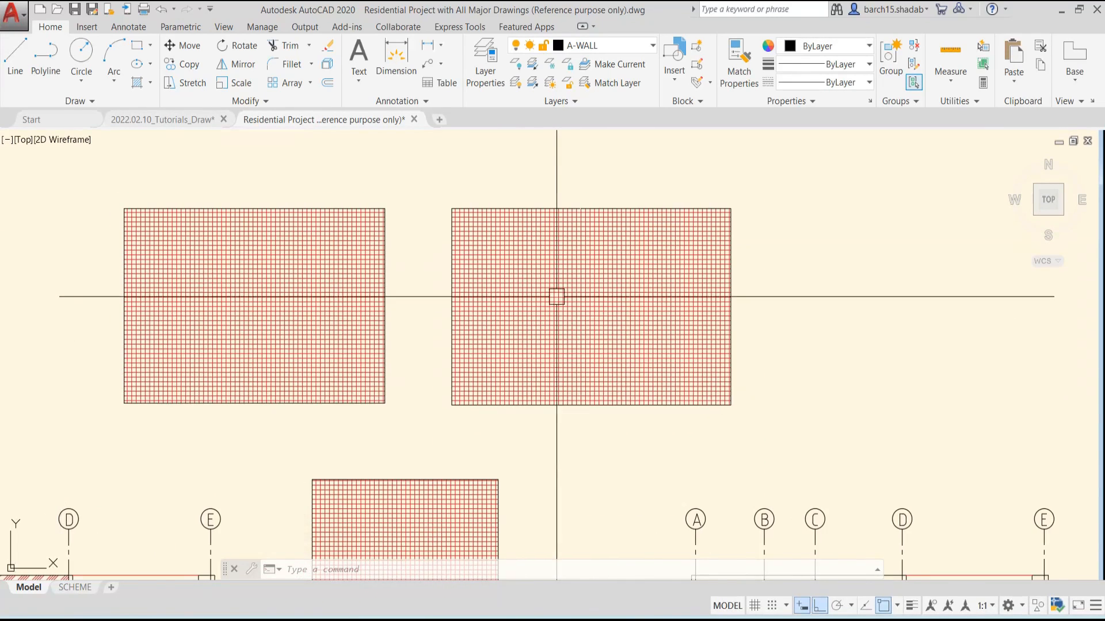
scroll(556, 296, down, 4)
key(Escape)
key(Escape)
click(558, 299)
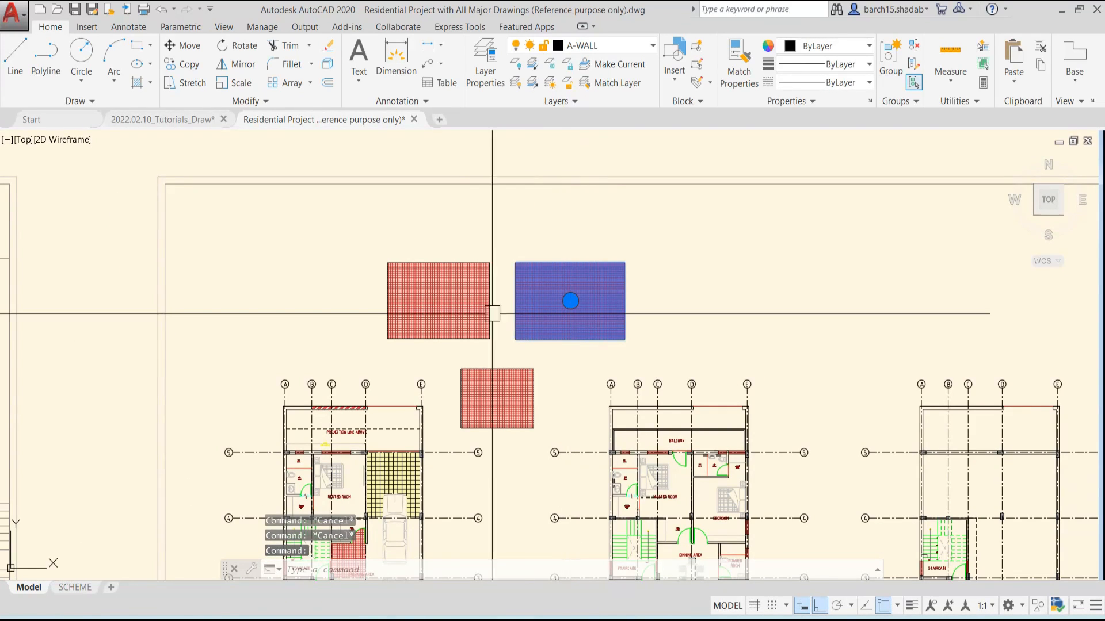
click(441, 304)
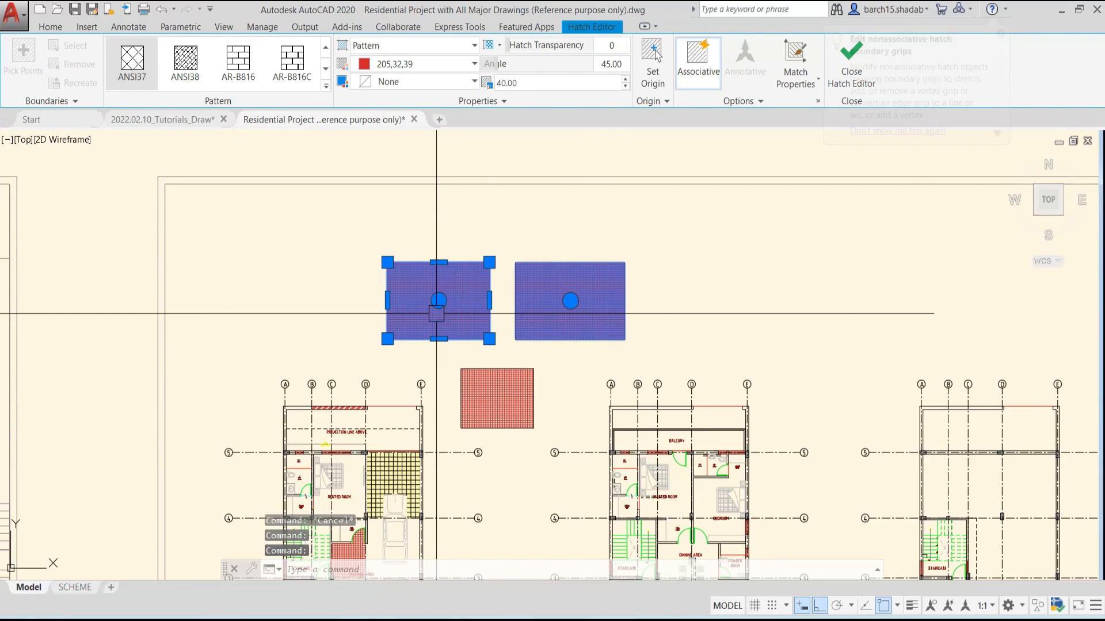
key(Escape)
click(570, 301)
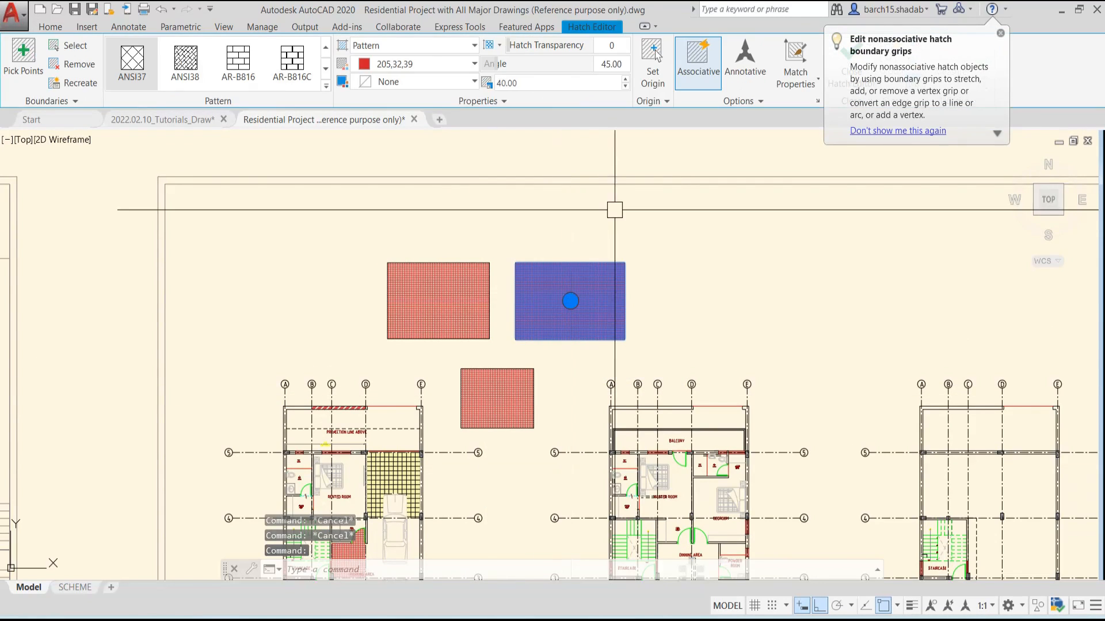
key(Escape)
Review the hatch creation settings for scale, origin and options, and the available hatch, gradient and boundary commands
text(h)
key(Return)
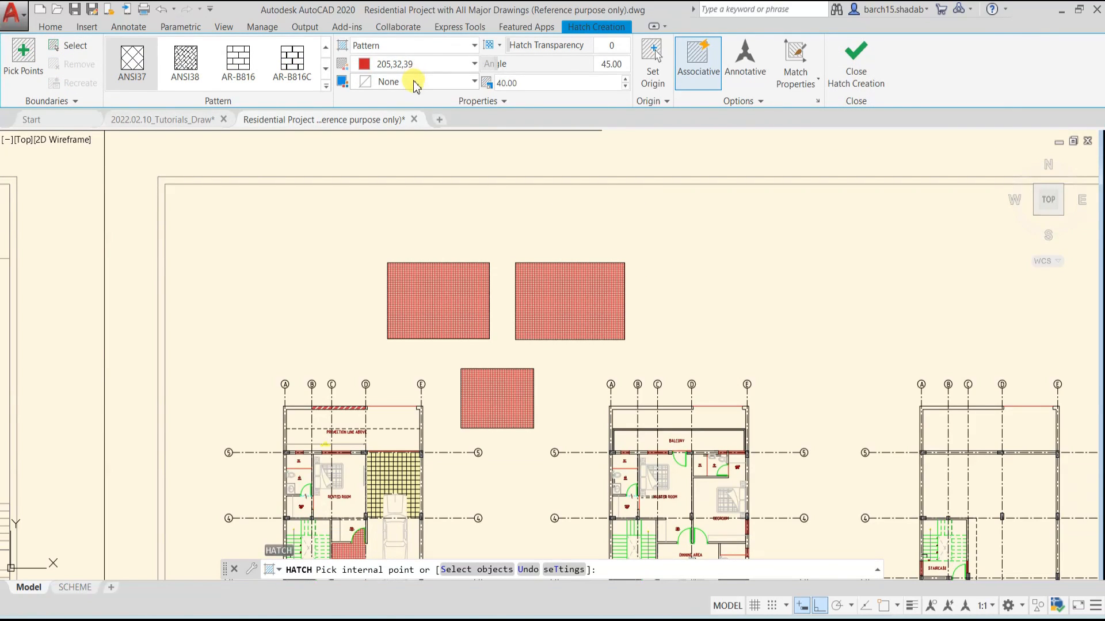
click(517, 84)
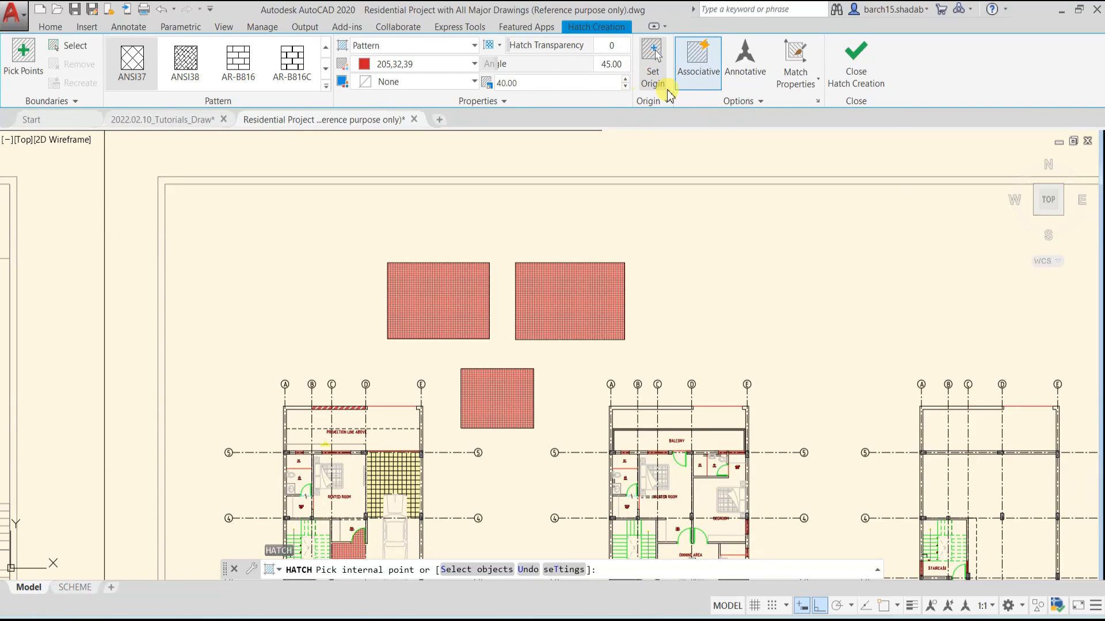
click(742, 101)
key(Return)
scroll(398, 322, up, 2)
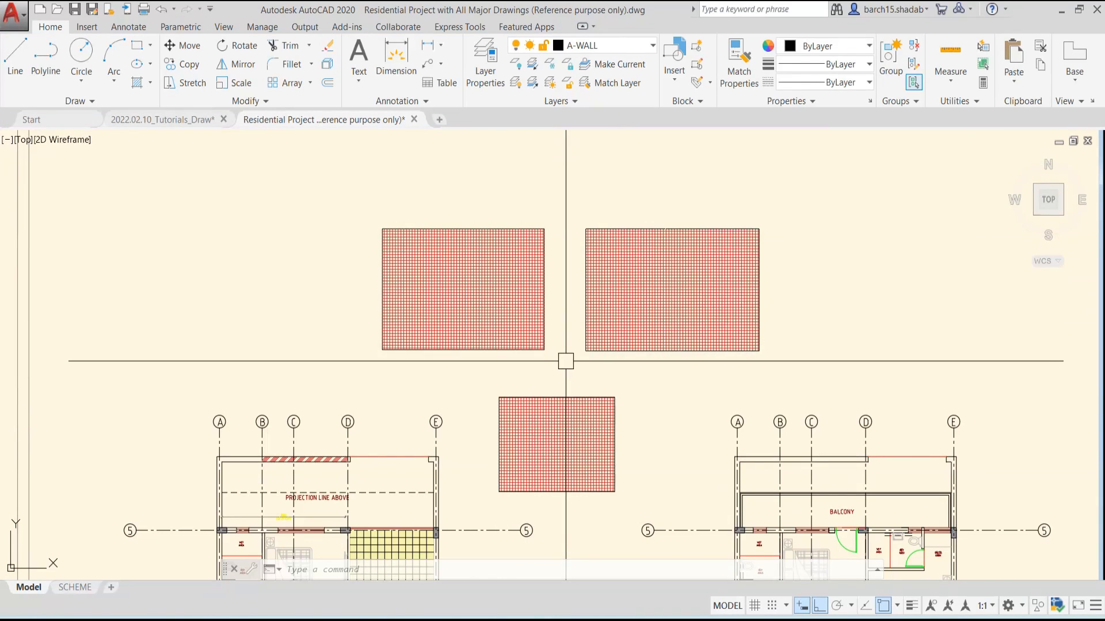
click(150, 87)
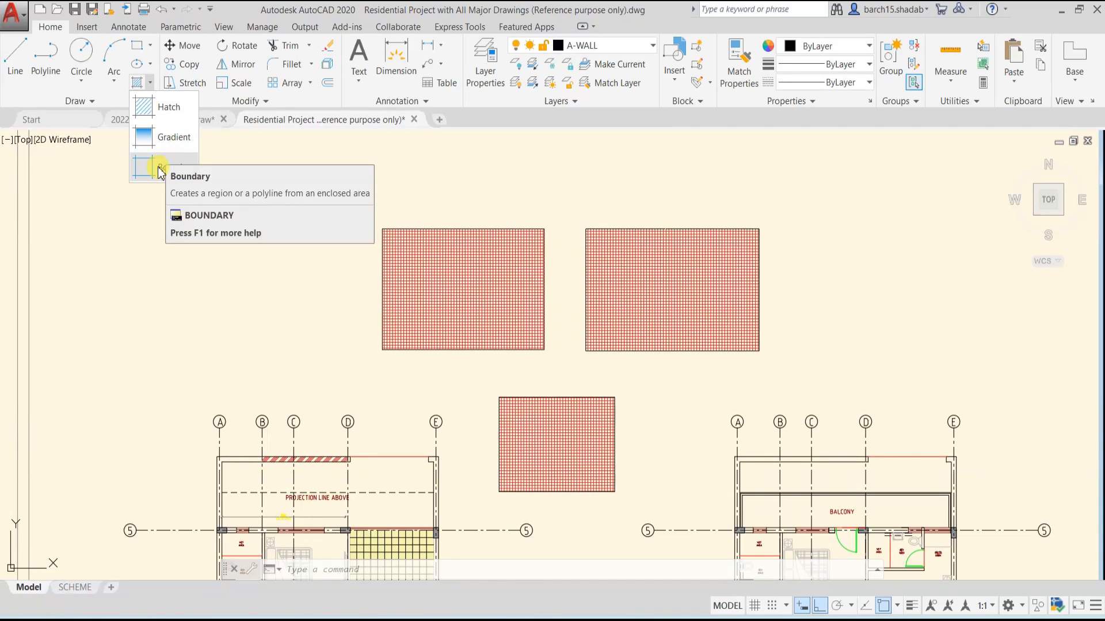
key(Escape)
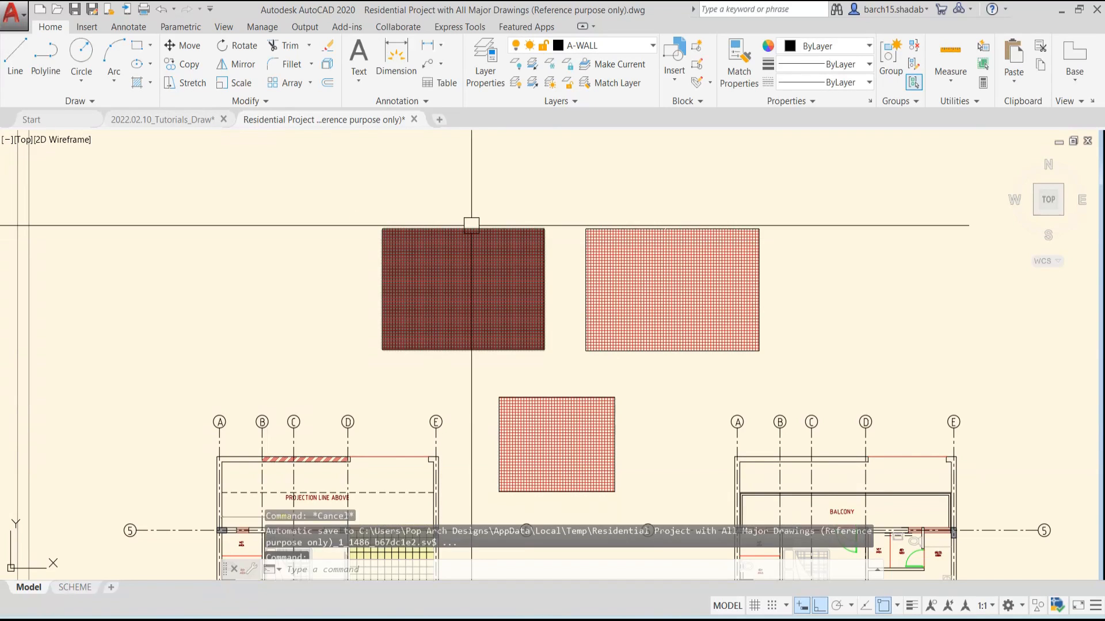
Erase the ANSI37 hatches from all three rectangles, keeping their outlines
click(473, 265)
click(616, 298)
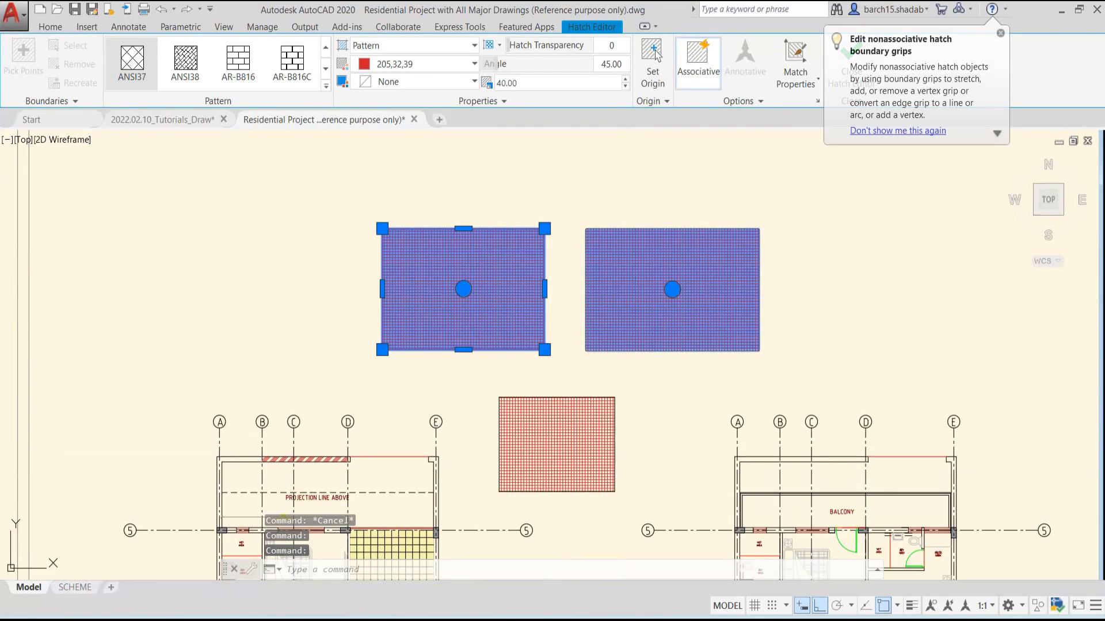
click(592, 403)
key(Delete)
key(Escape)
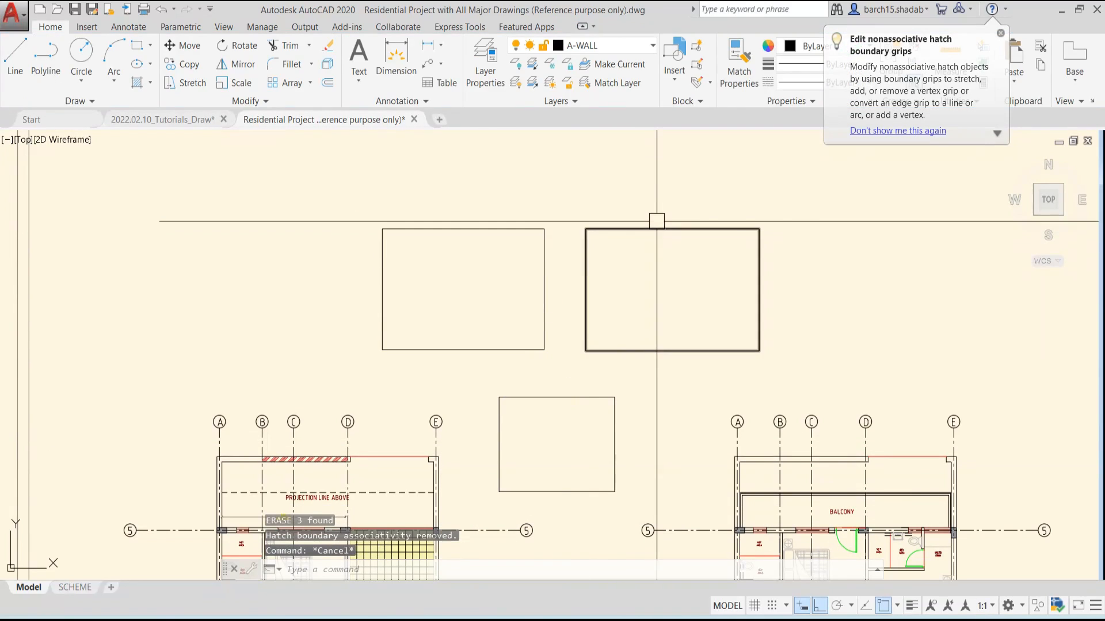
Erase the upper-right rectangle that has the gap in its upper edge
scroll(664, 230, up, 6)
click(679, 202)
click(648, 256)
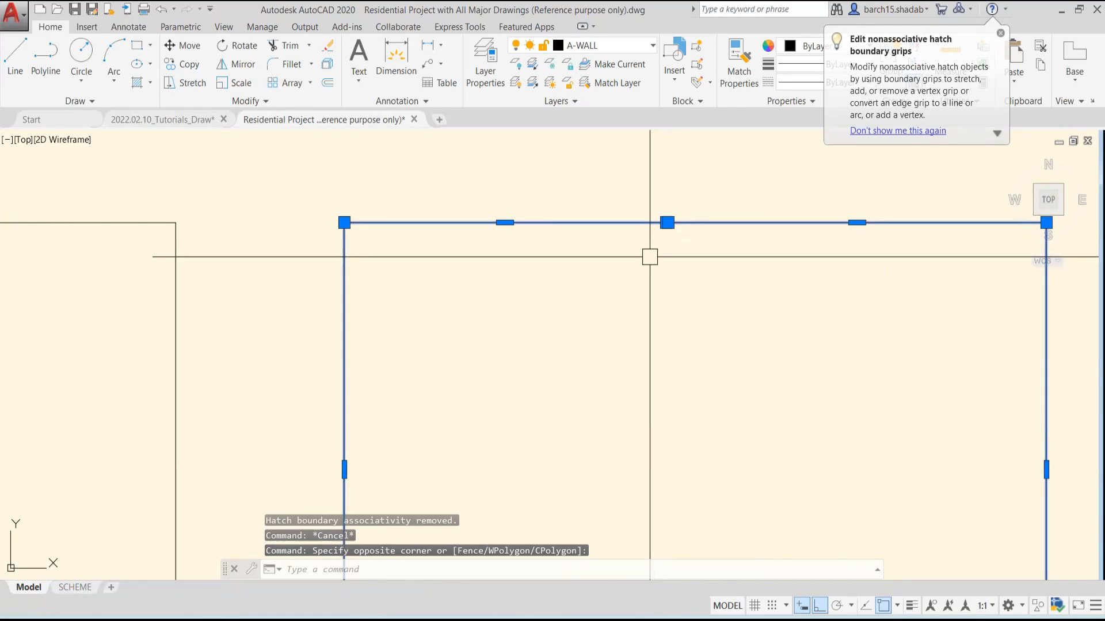
scroll(643, 269, down, 4)
text(e)
key(Return)
key(Escape)
scroll(621, 326, down, 5)
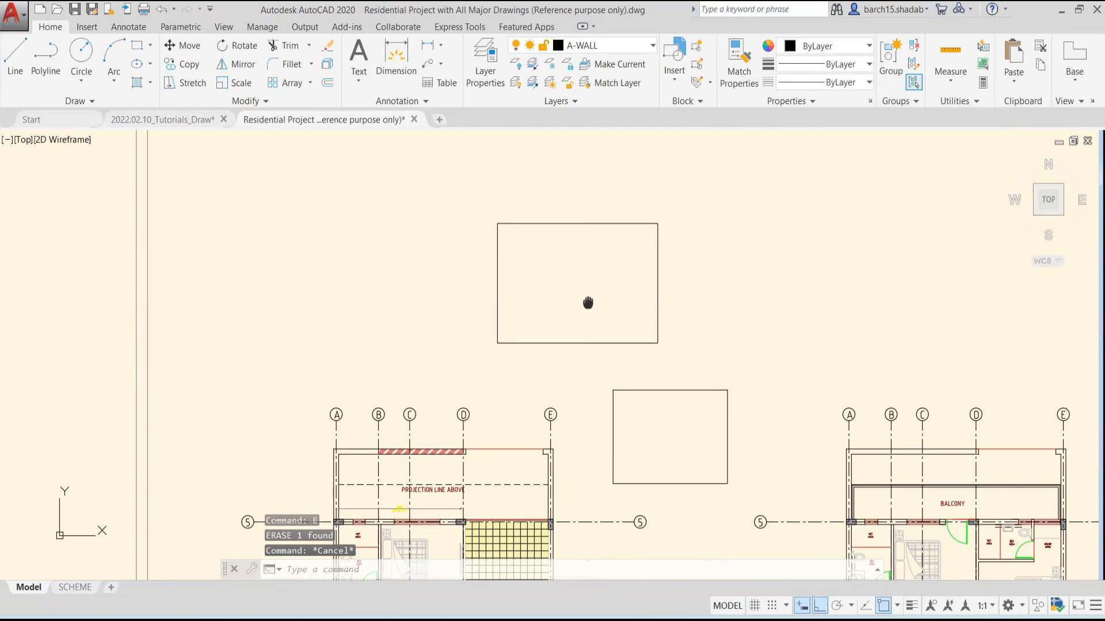
key(Return)
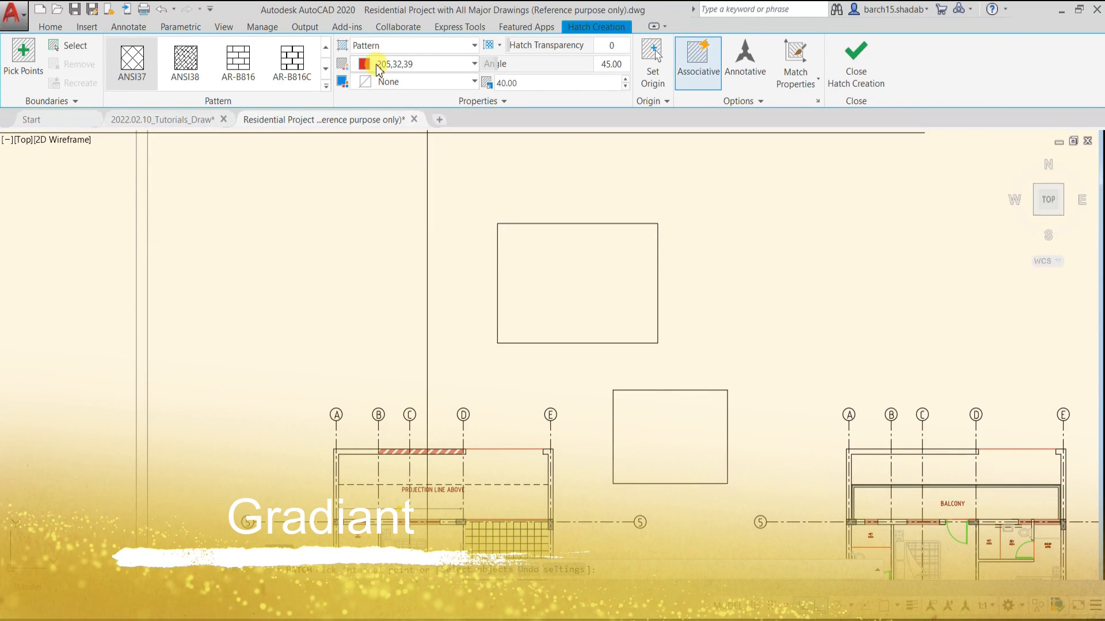
click(383, 46)
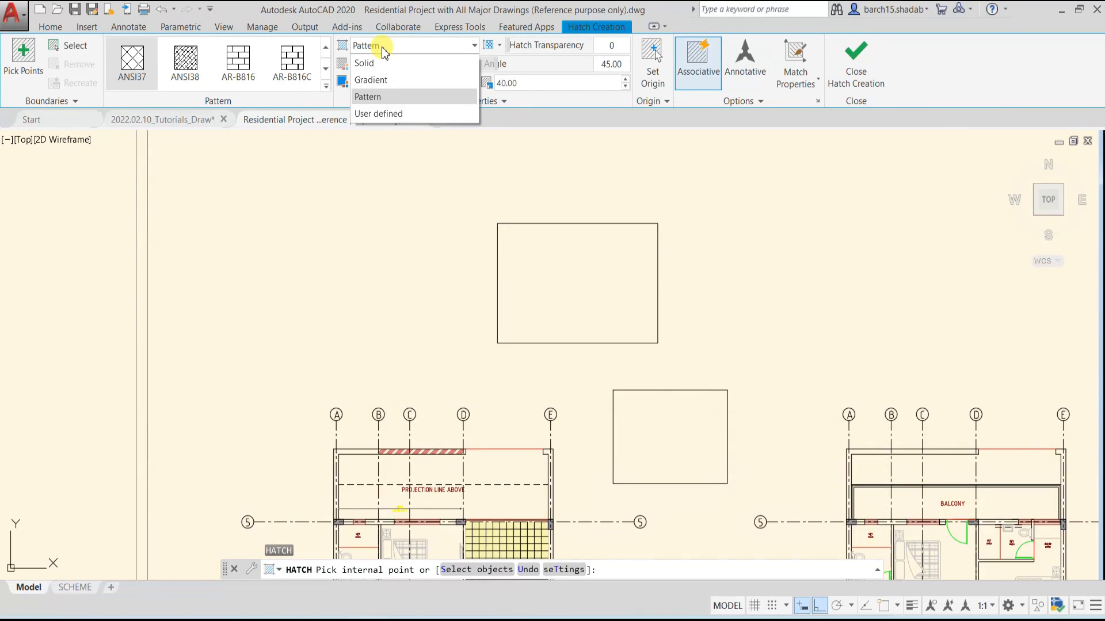
click(377, 86)
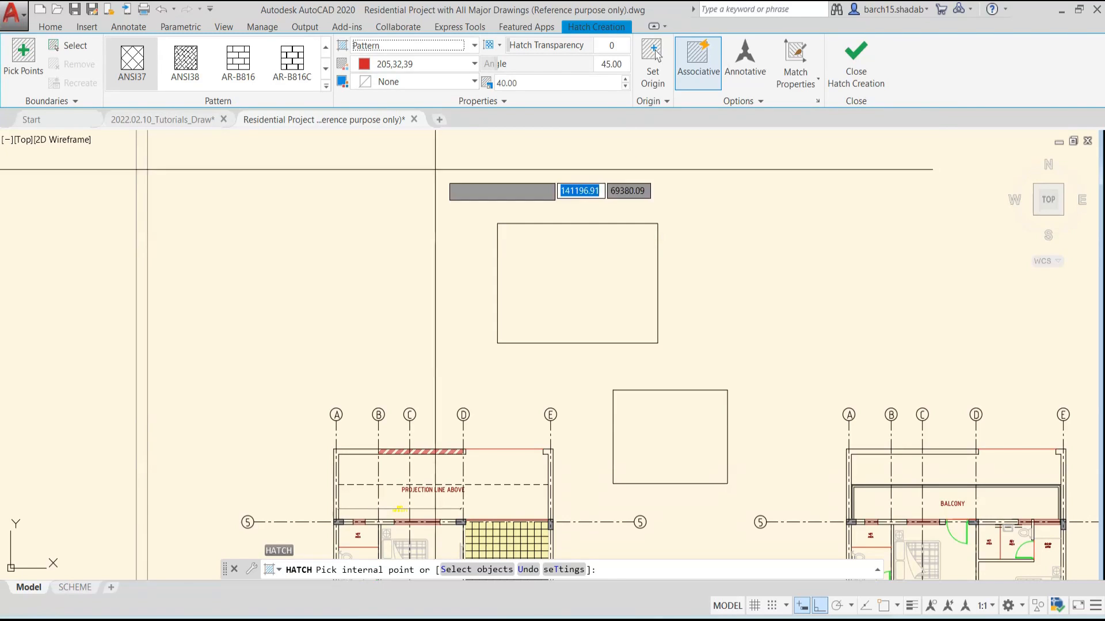
key(Escape)
key(Escape)
key(Escape)
click(150, 83)
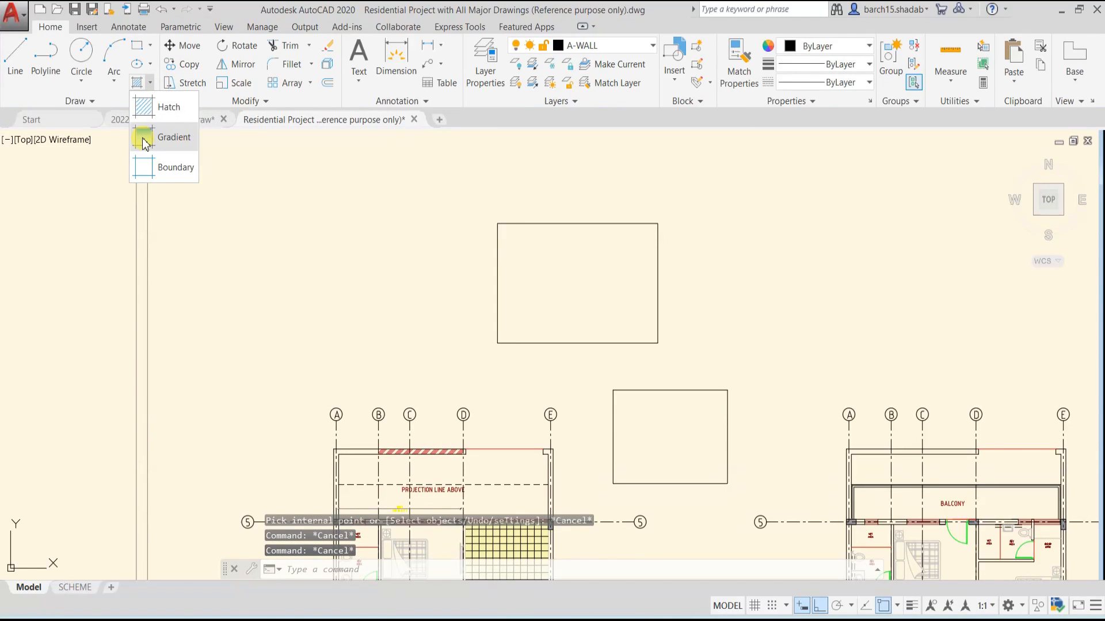
key(Escape)
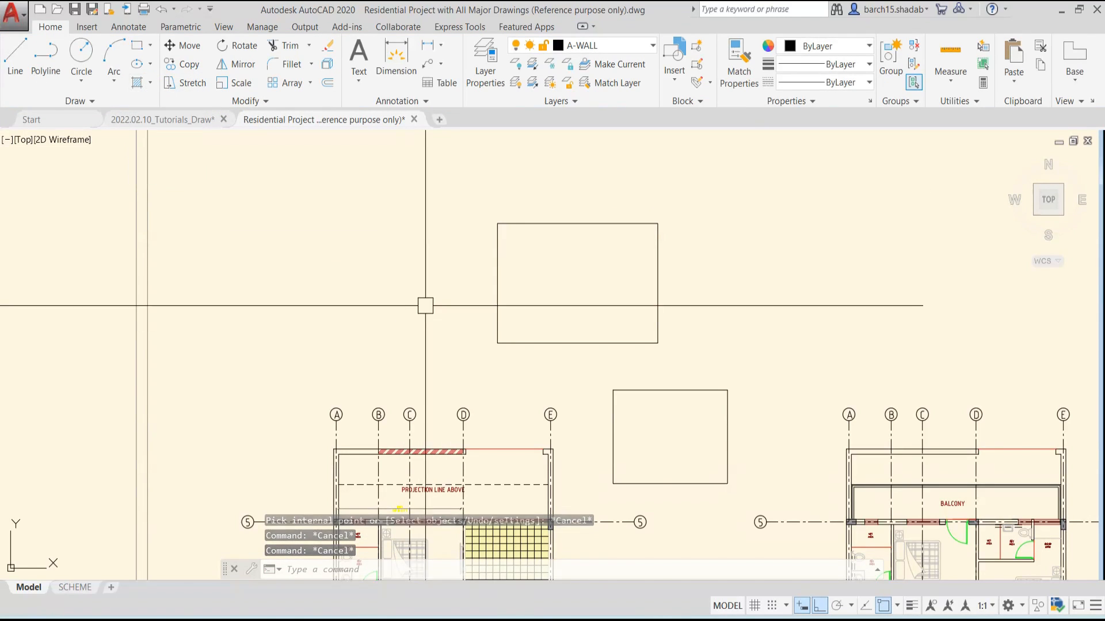
Fill the upper rectangle with a GR_HEMISP gradient in blue and yellow
text(GRA)
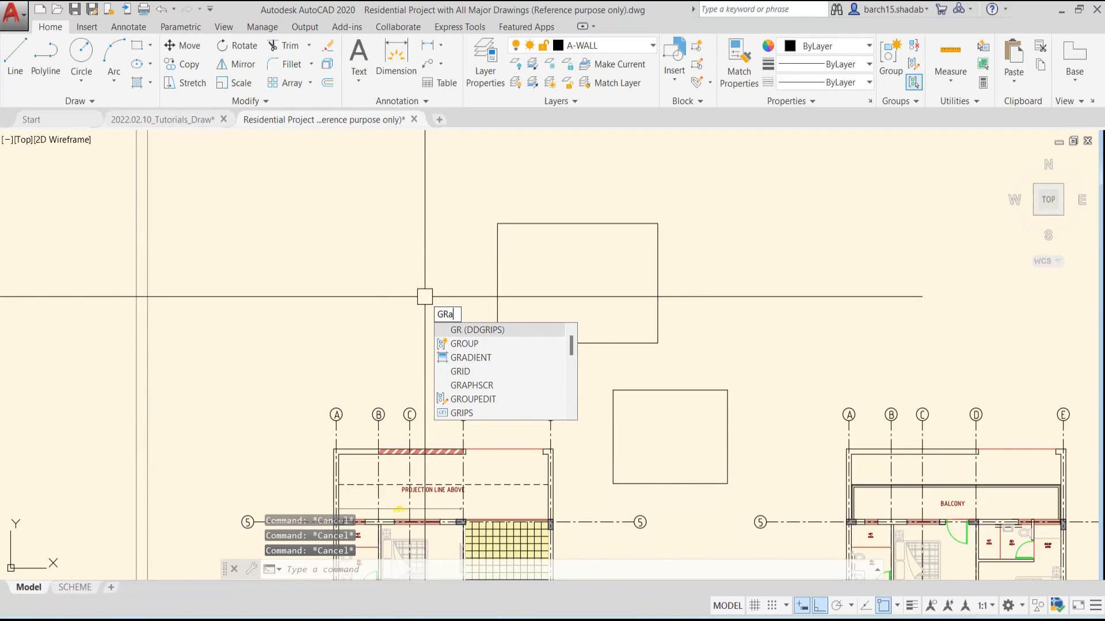
key(Return)
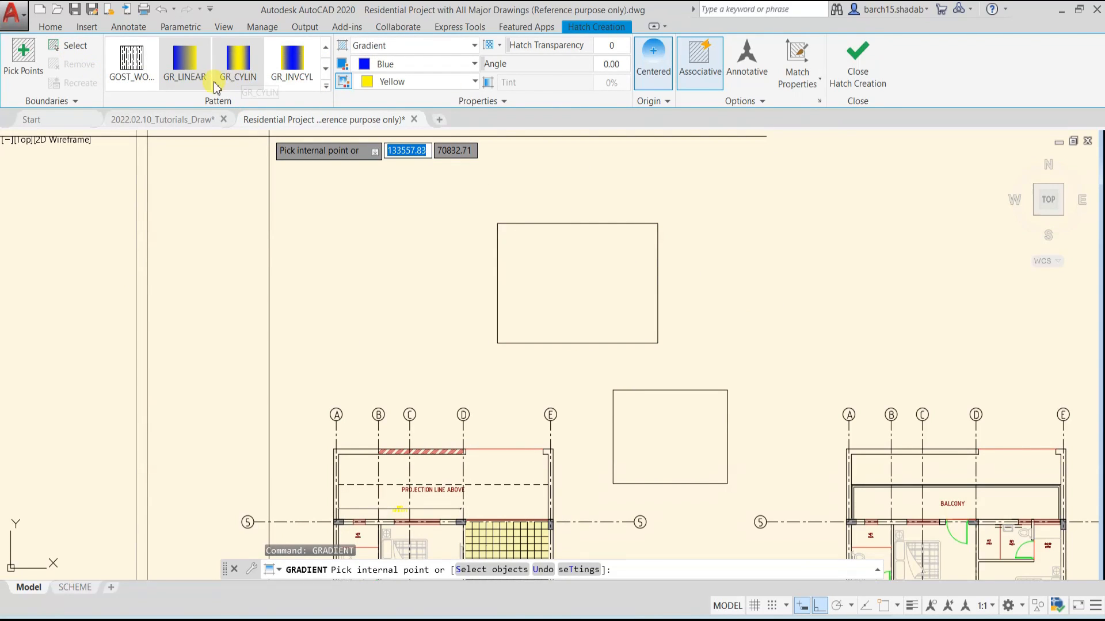
click(327, 89)
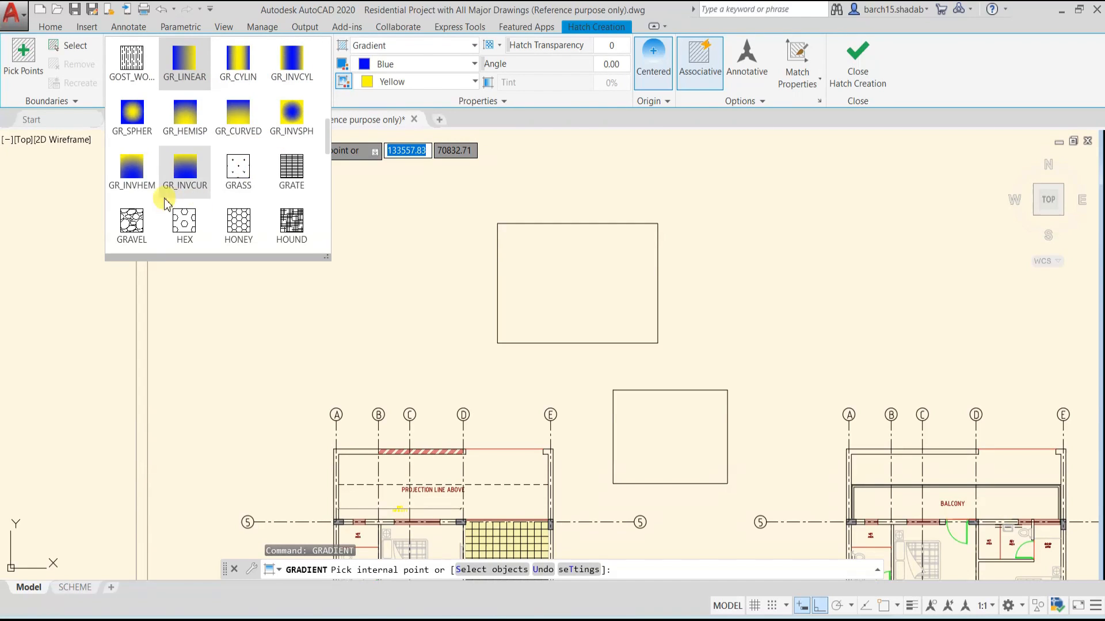
scroll(162, 190, up, 2)
scroll(186, 191, down, 1)
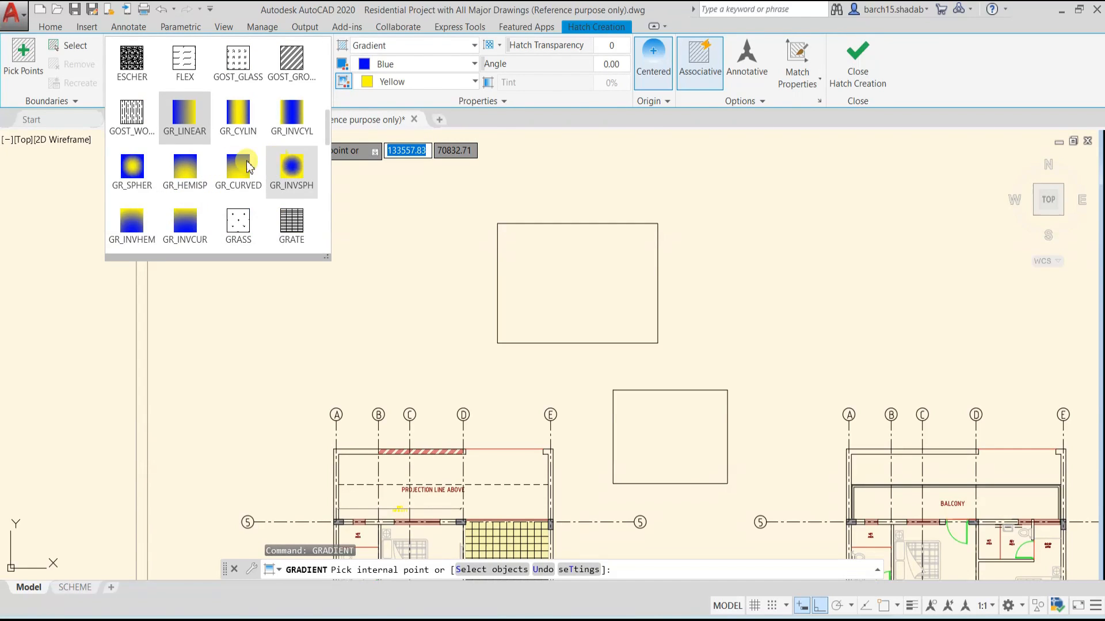
click(176, 171)
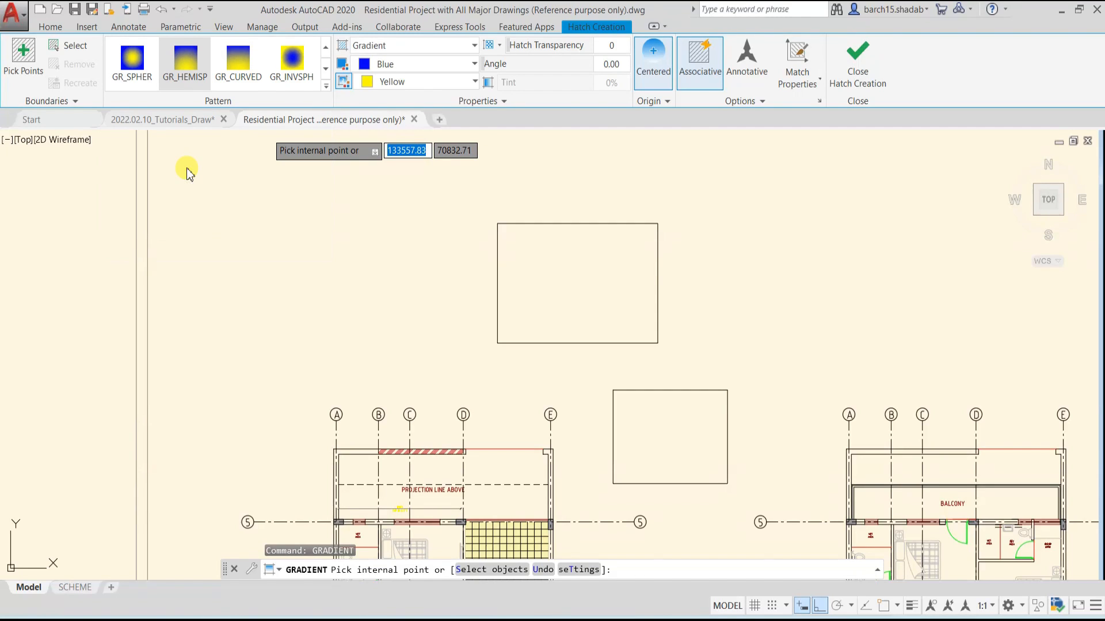
click(538, 285)
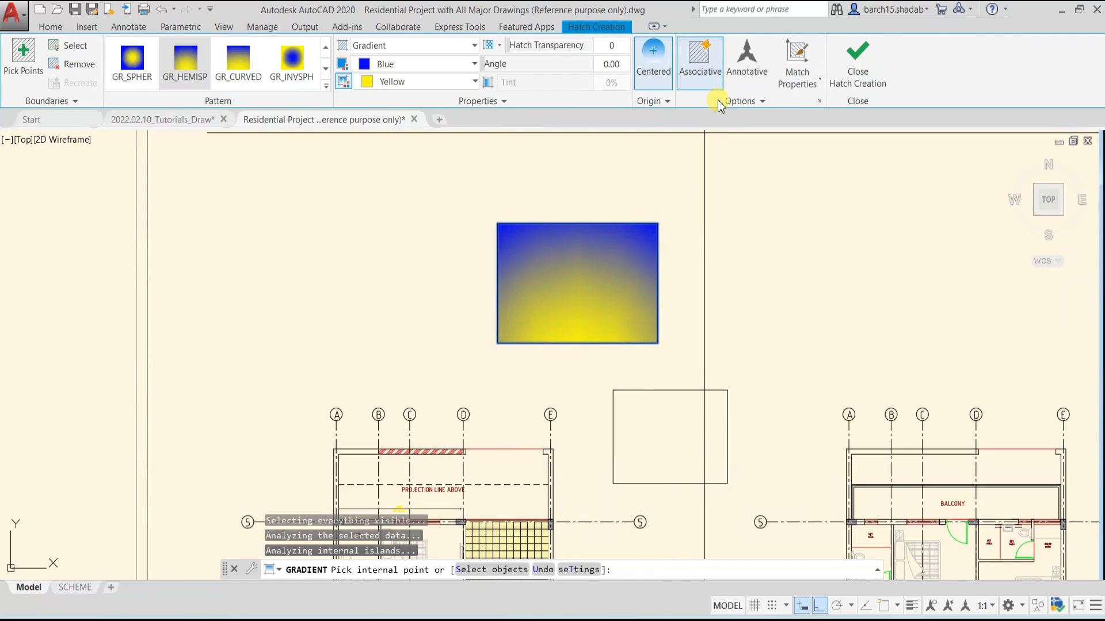
click(765, 102)
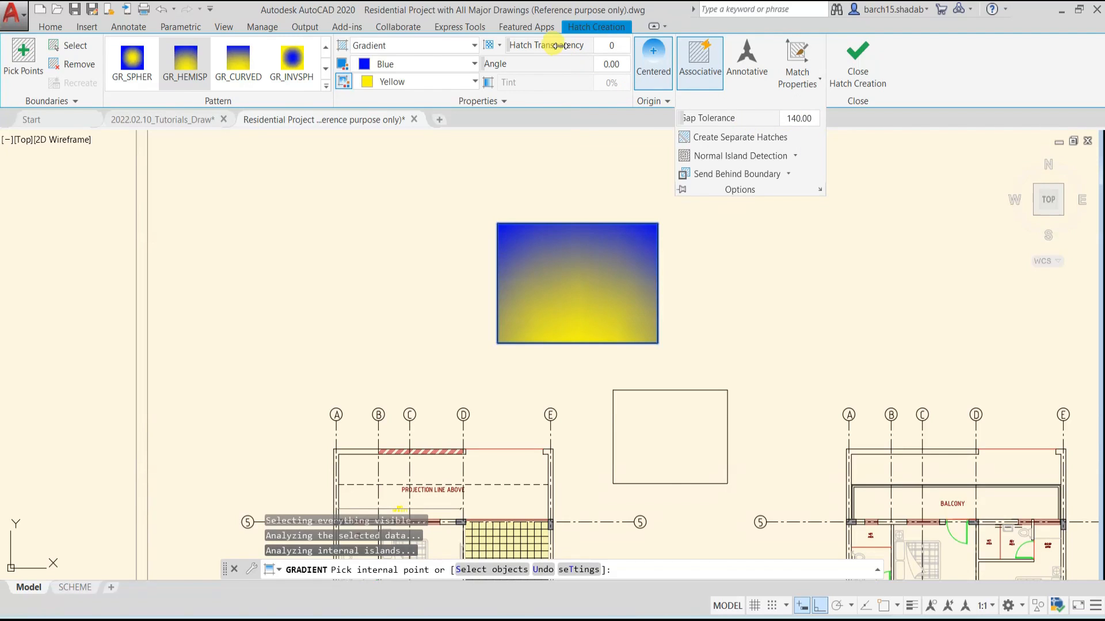
click(426, 86)
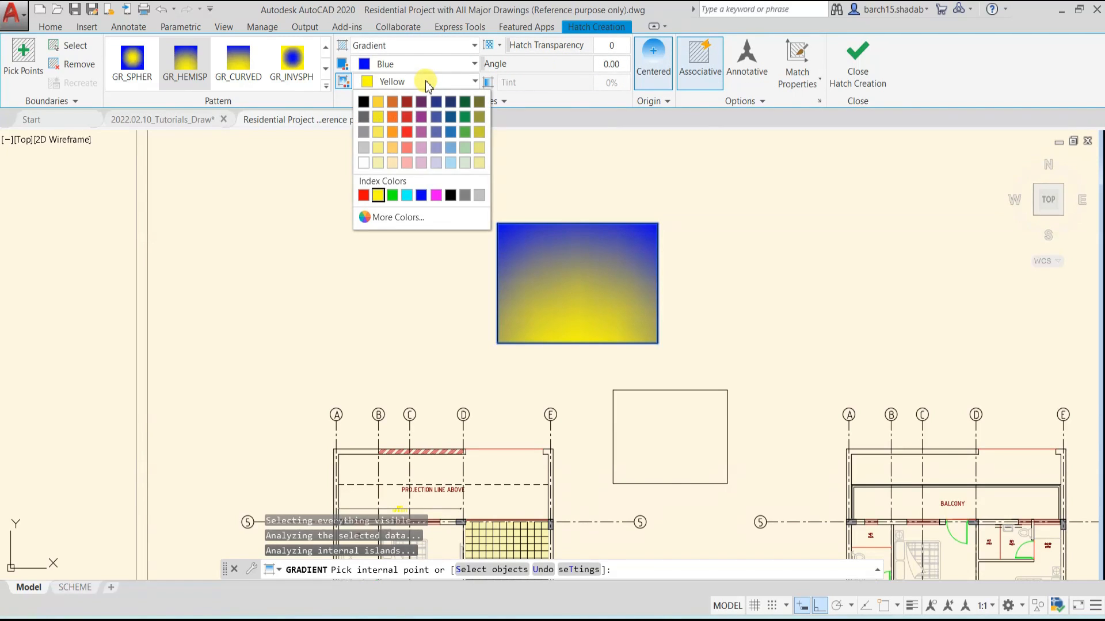
click(417, 64)
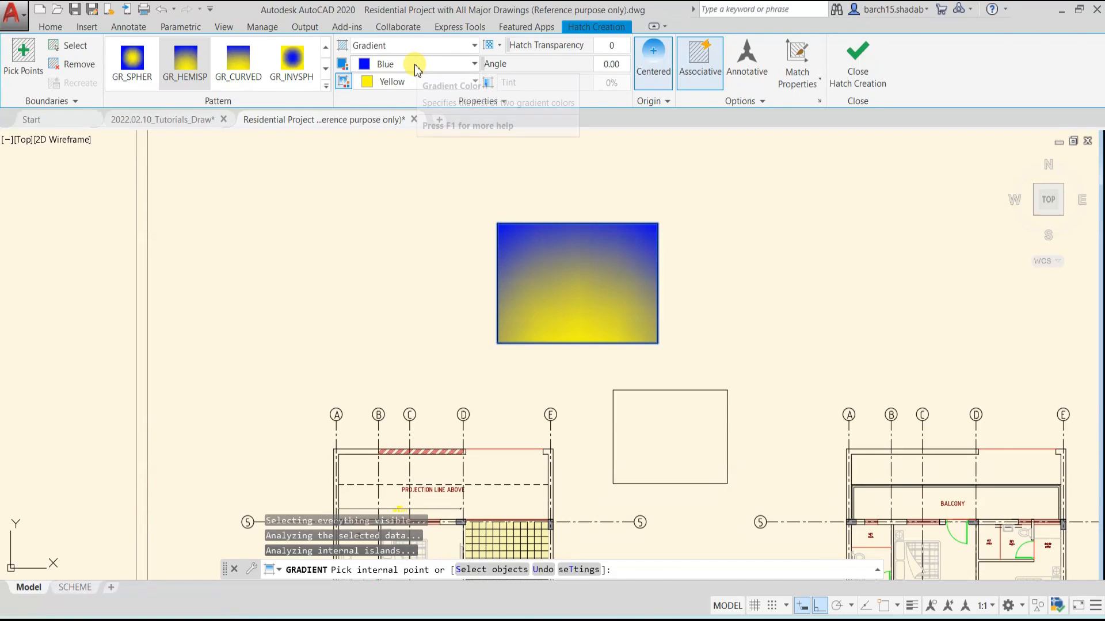
click(418, 64)
click(416, 62)
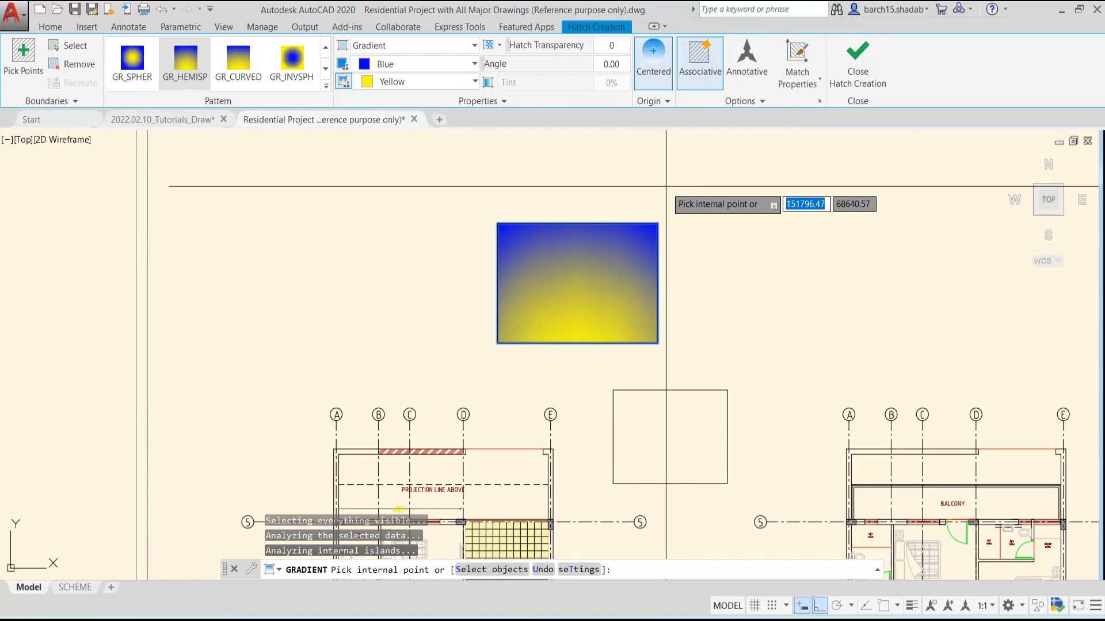
key(Escape)
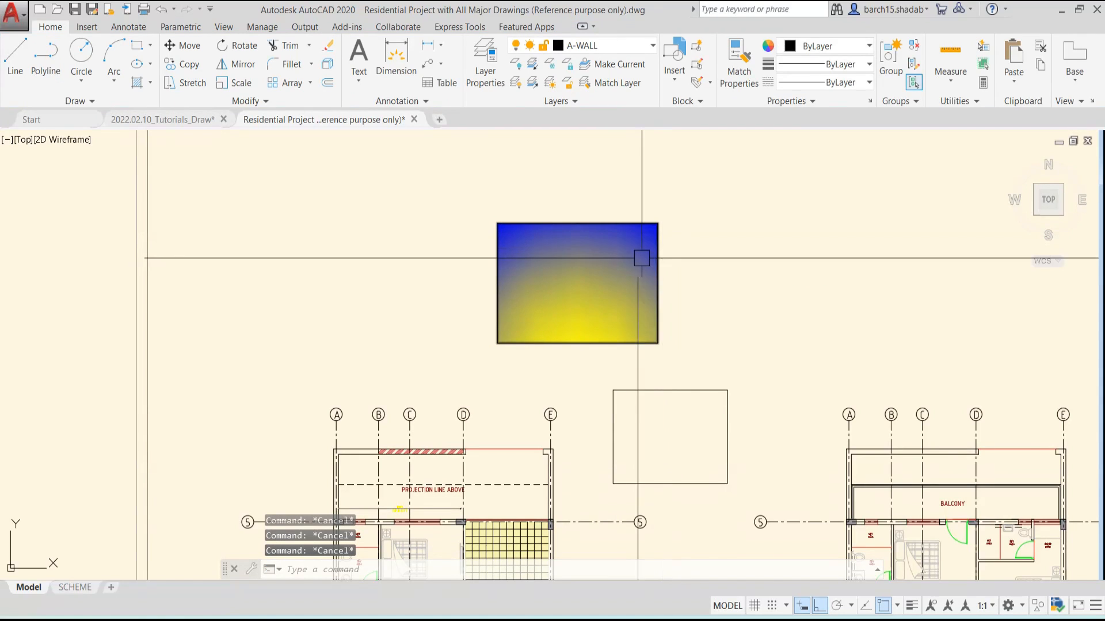
Erase the gradient fill from the upper rectangle, keeping its outline
click(610, 254)
text(E)
key(Return)
key(Escape)
key(Escape)
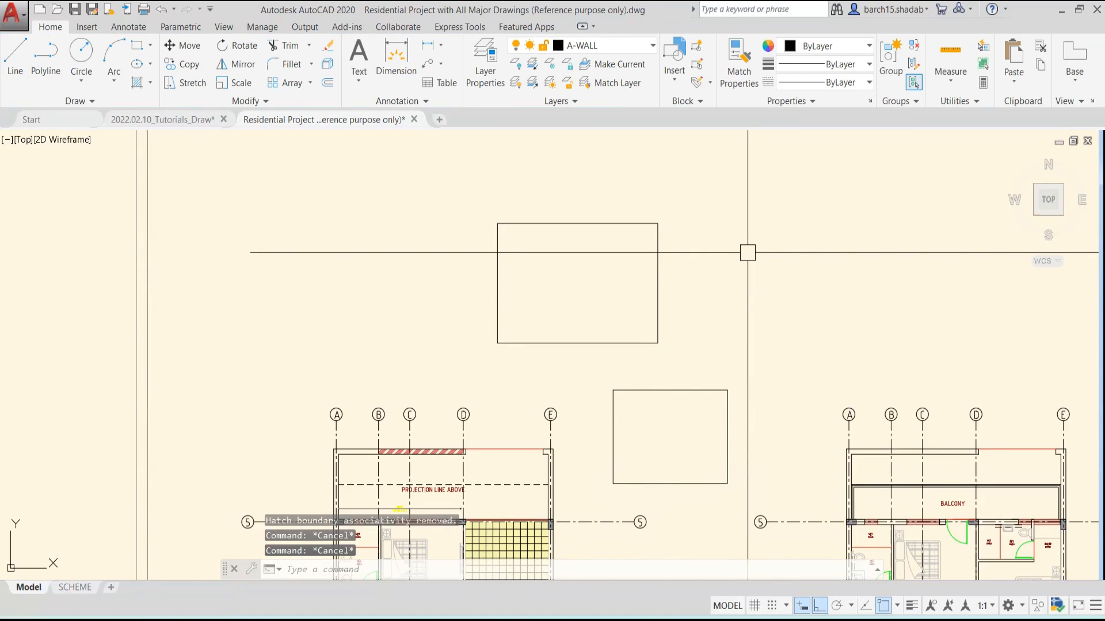
scroll(666, 310, up, 3)
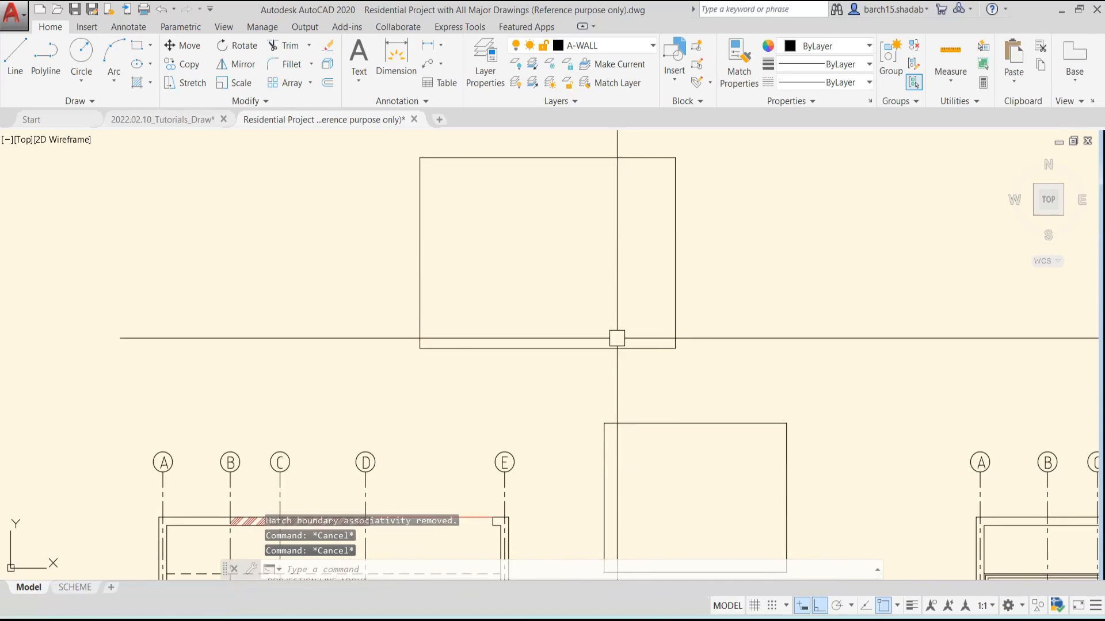
click(152, 84)
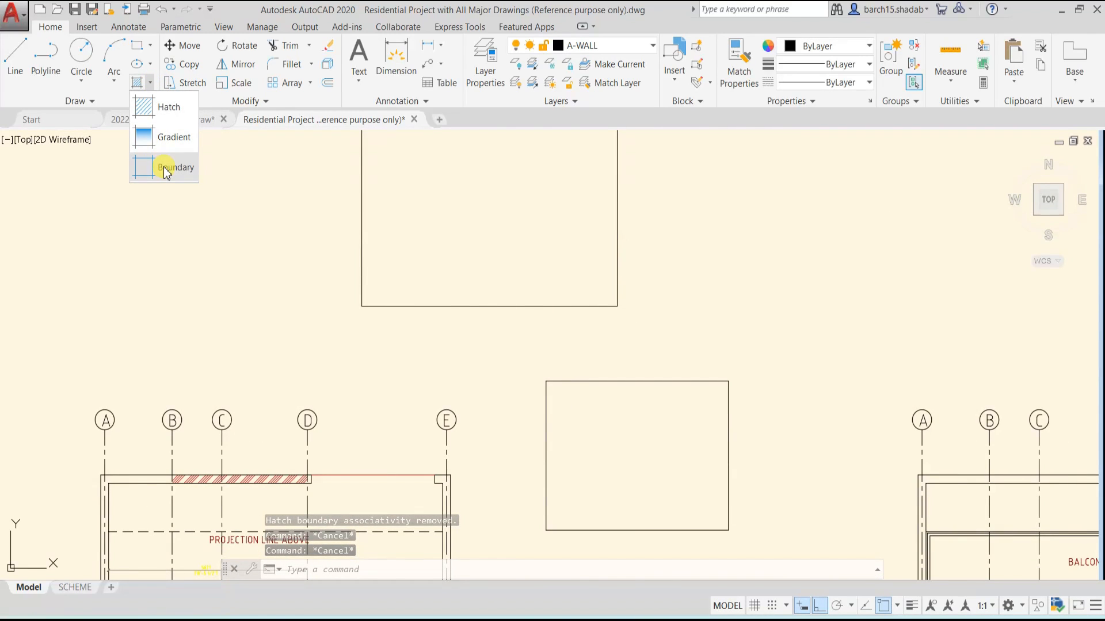
key(Escape)
Draw a circle centred on the upper rectangle's lower-right corner, large enough to overlap the lower rectangle
scroll(576, 282, down, 3)
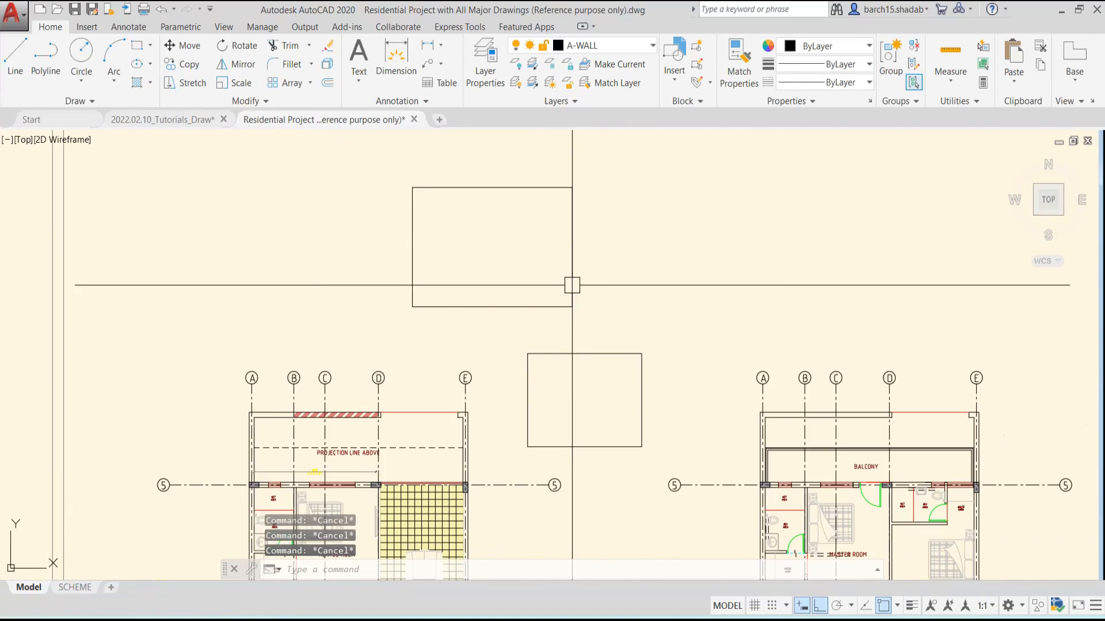
text(c)
key(Return)
click(572, 306)
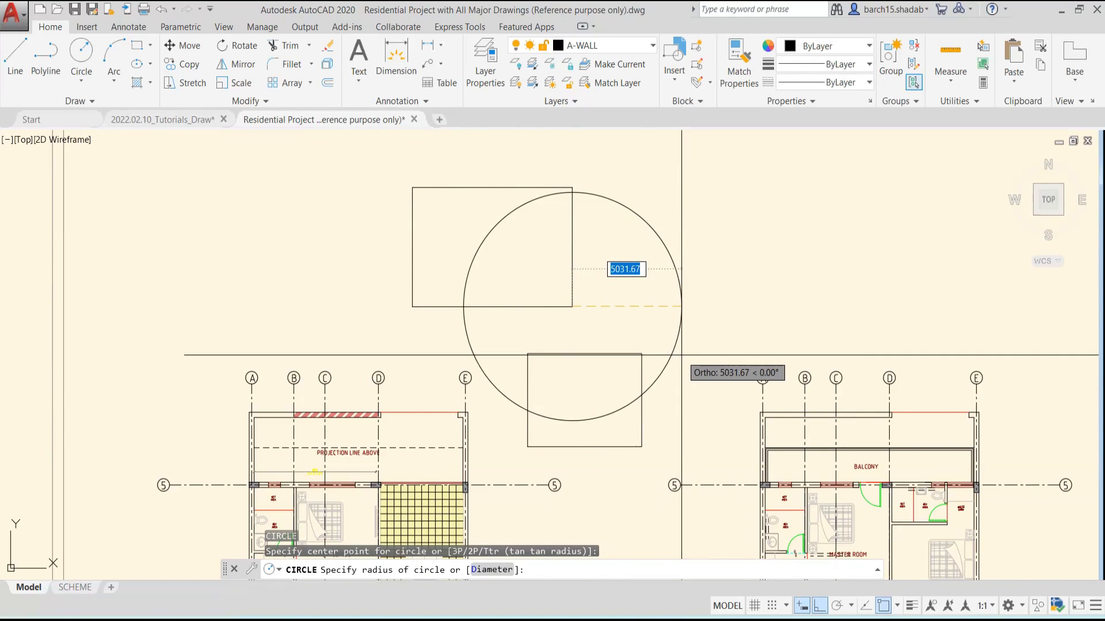
click(648, 326)
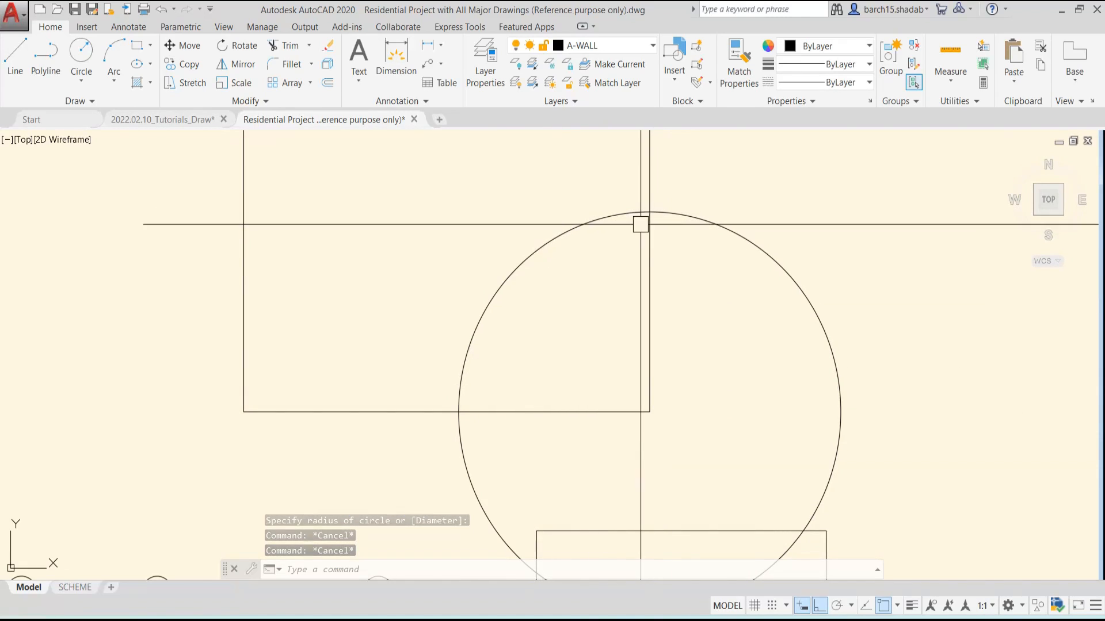
Create a polyline boundary with island detection from the area where the circle overlaps the upper rectangle
key(Escape)
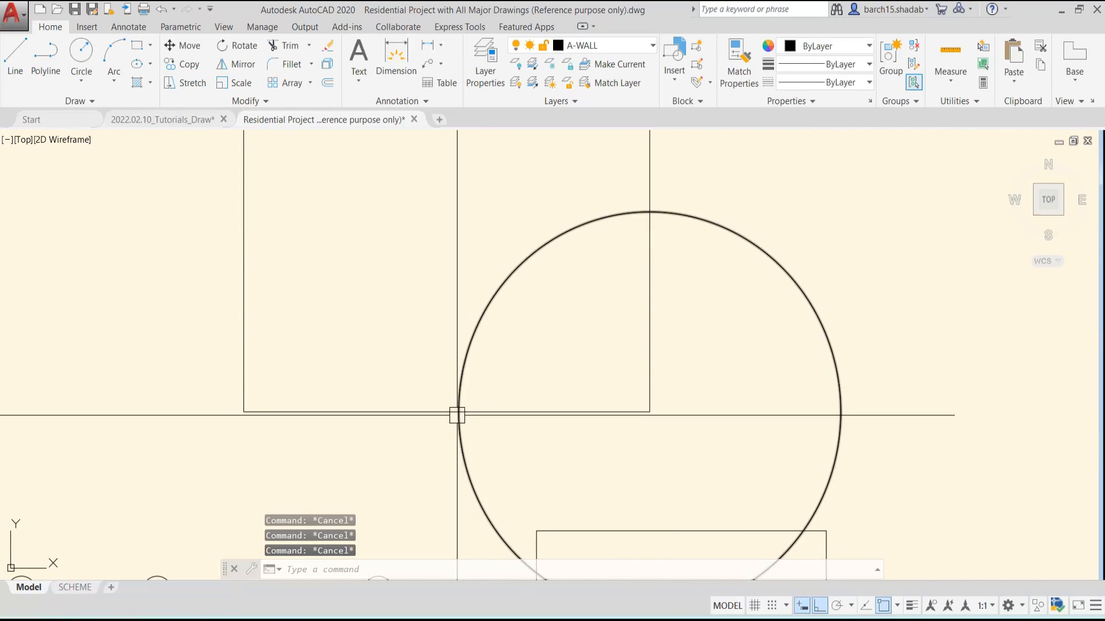
scroll(408, 299, down, 2)
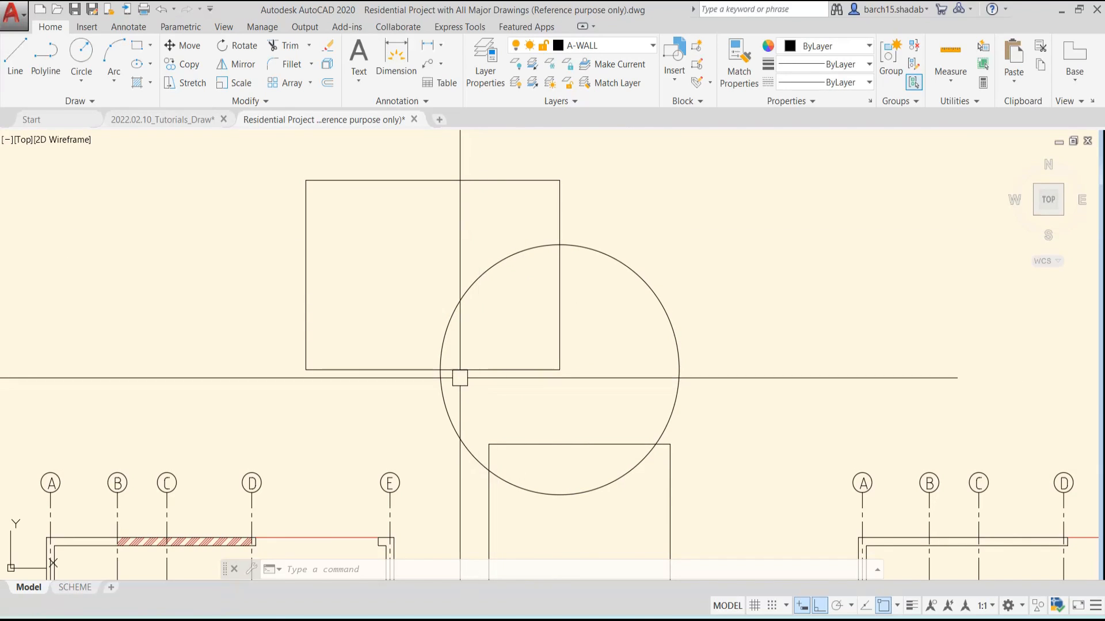
click(150, 84)
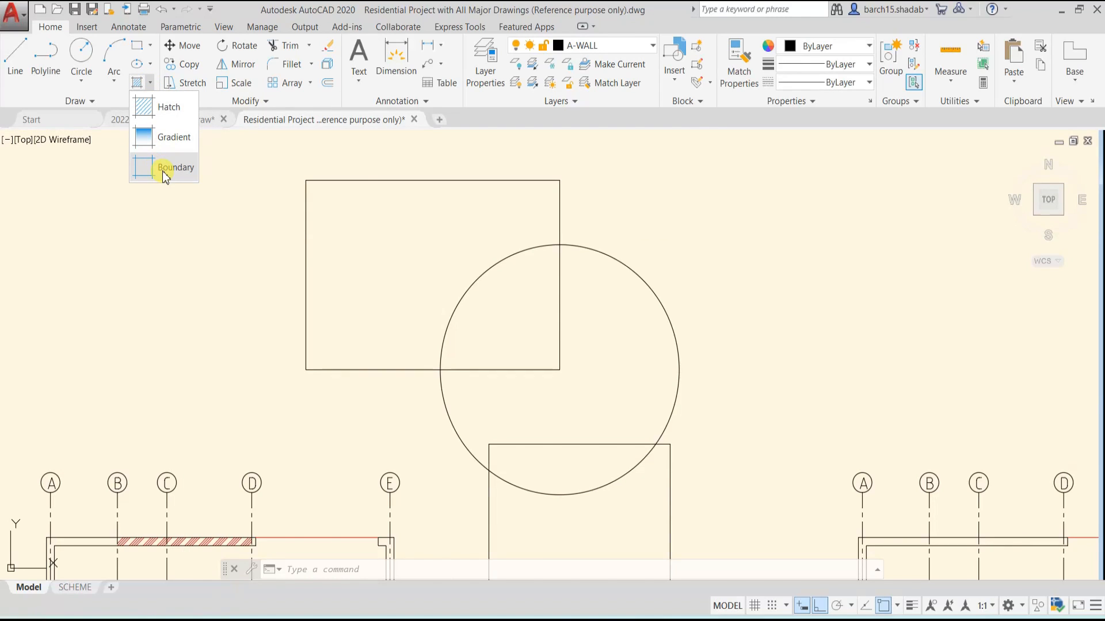
key(Escape)
key(Escape)
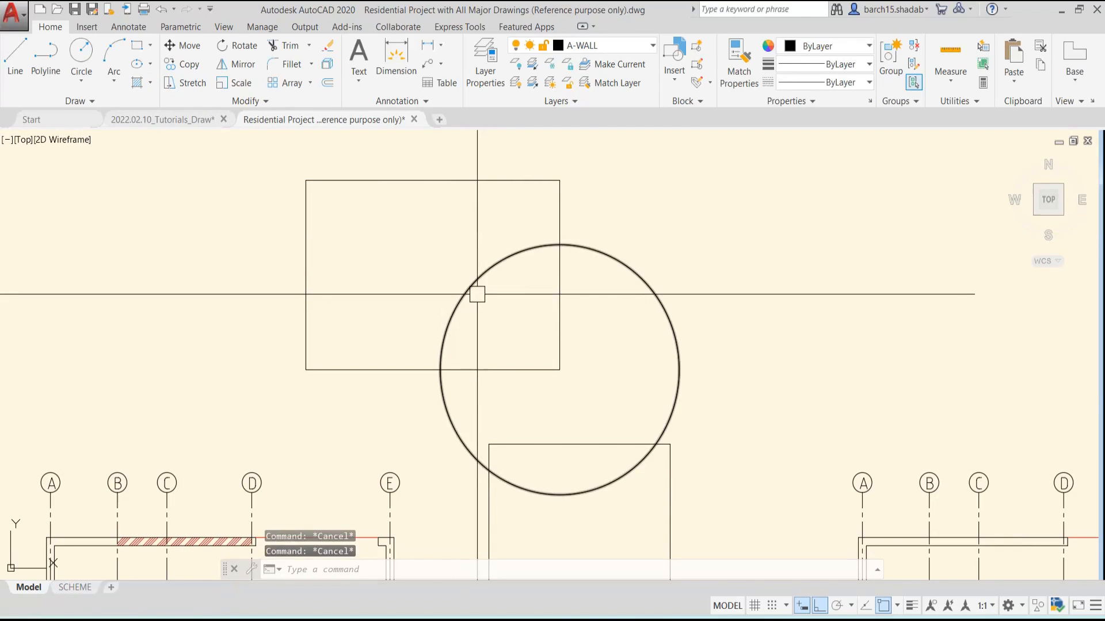
text(b)
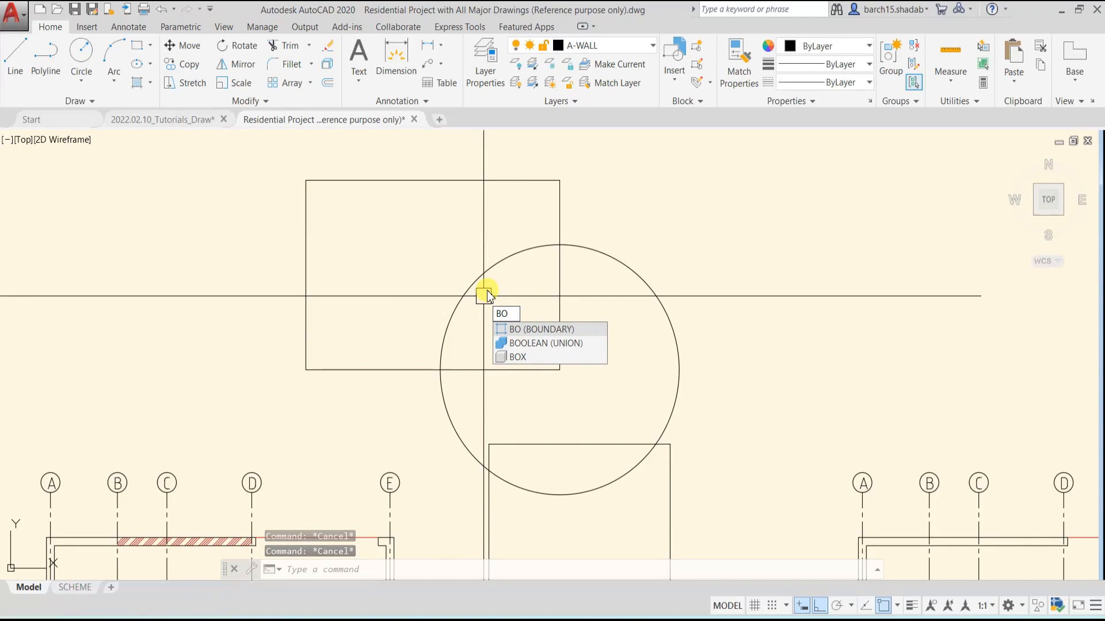
key(Return)
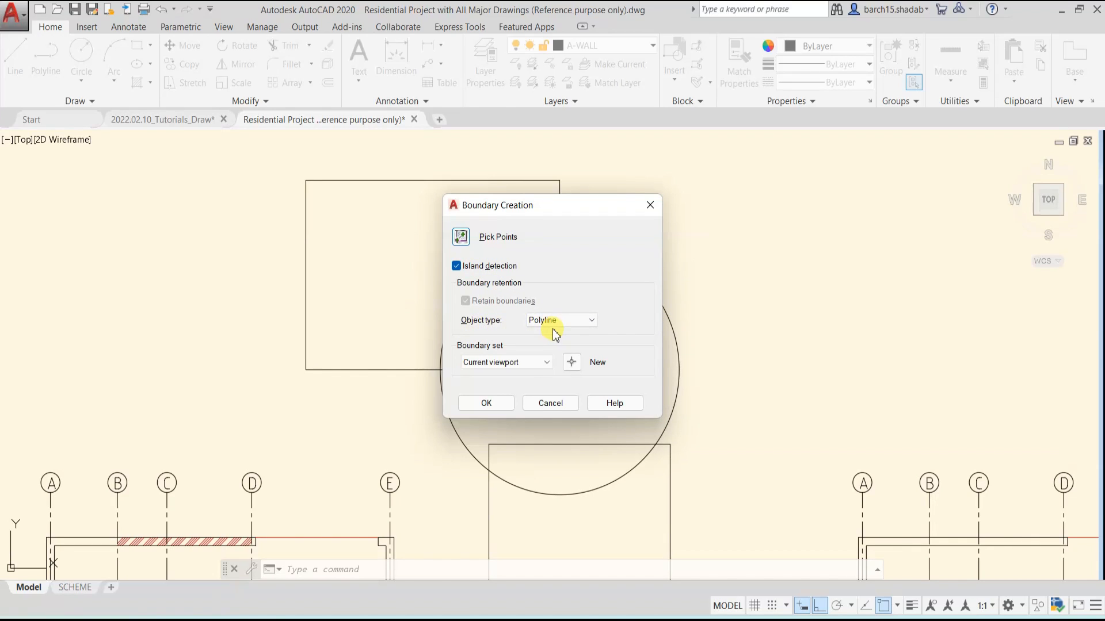
click(461, 236)
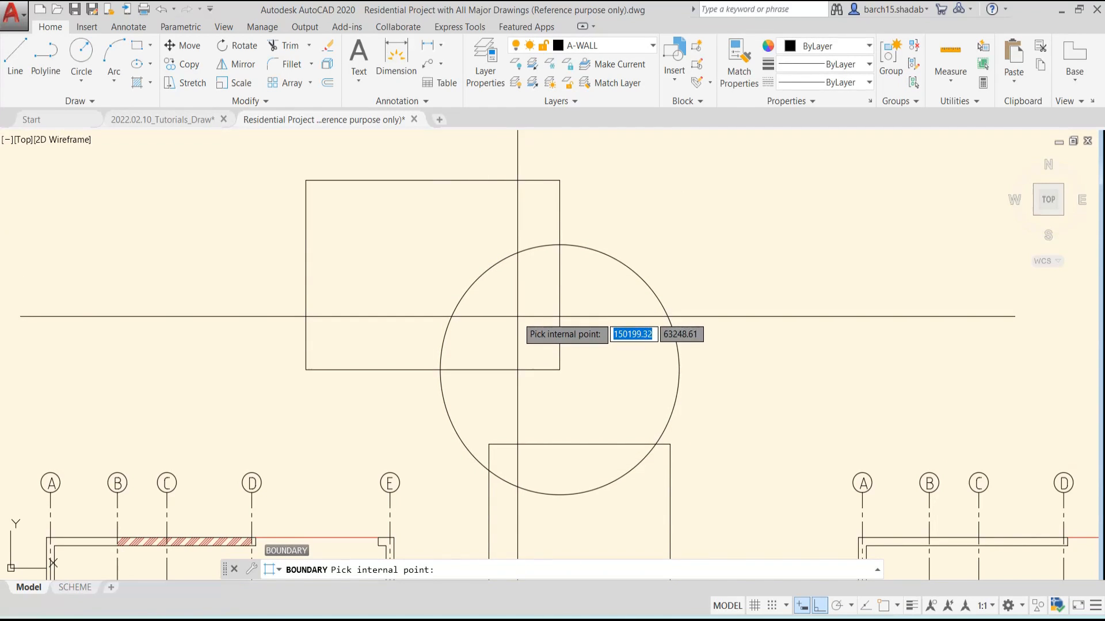
click(518, 316)
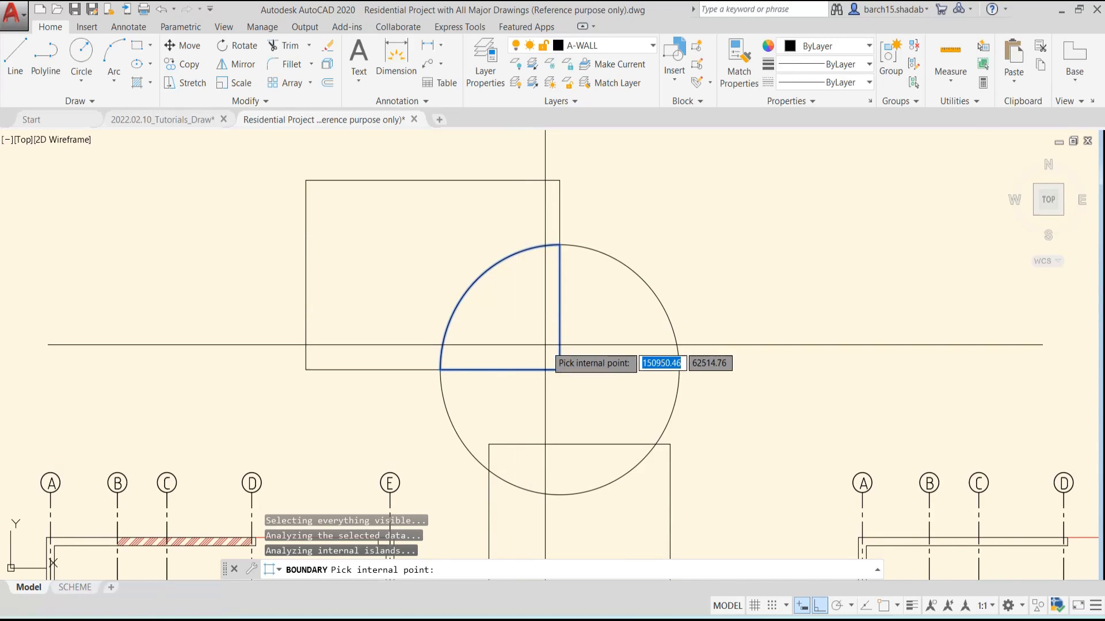
key(Return)
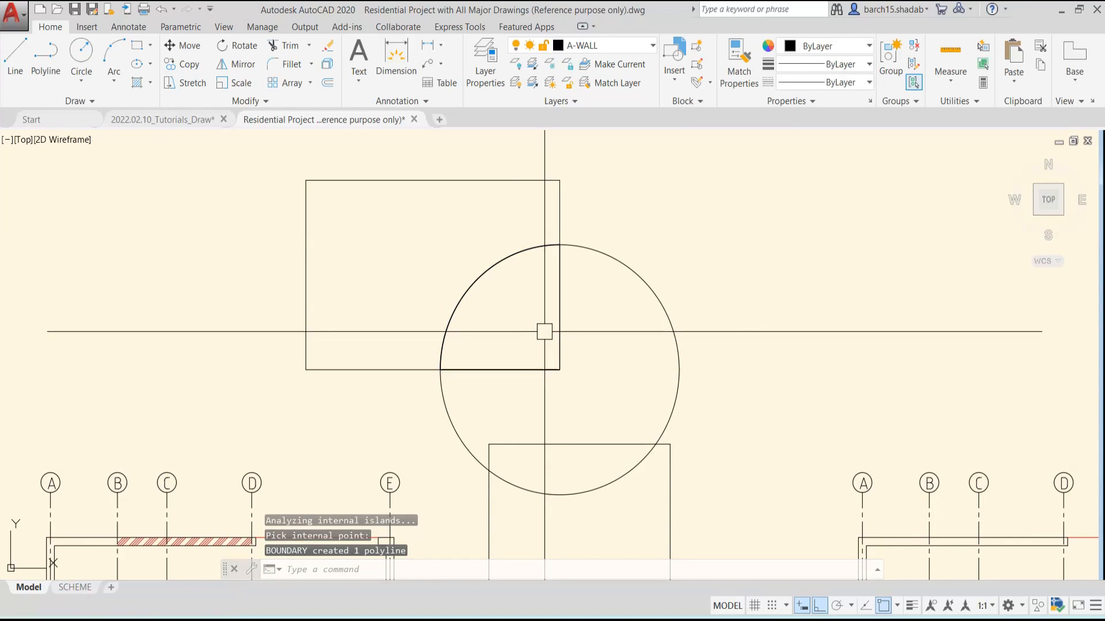
Move the quarter-circle boundary polyline horizontally out of the overlap to the empty area right of the circle
click(552, 323)
text(m)
key(Return)
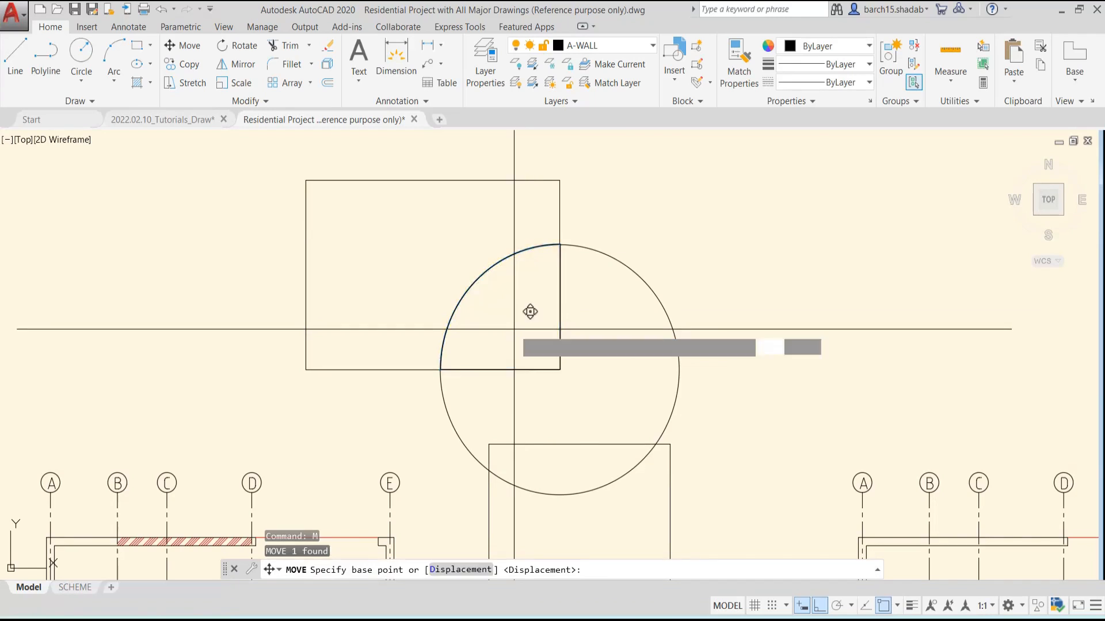
click(530, 312)
click(819, 374)
key(Escape)
key(Escape)
Move the quarter-circle polyline slightly back towards the circle, keeping it clear of the circle's right side
click(819, 372)
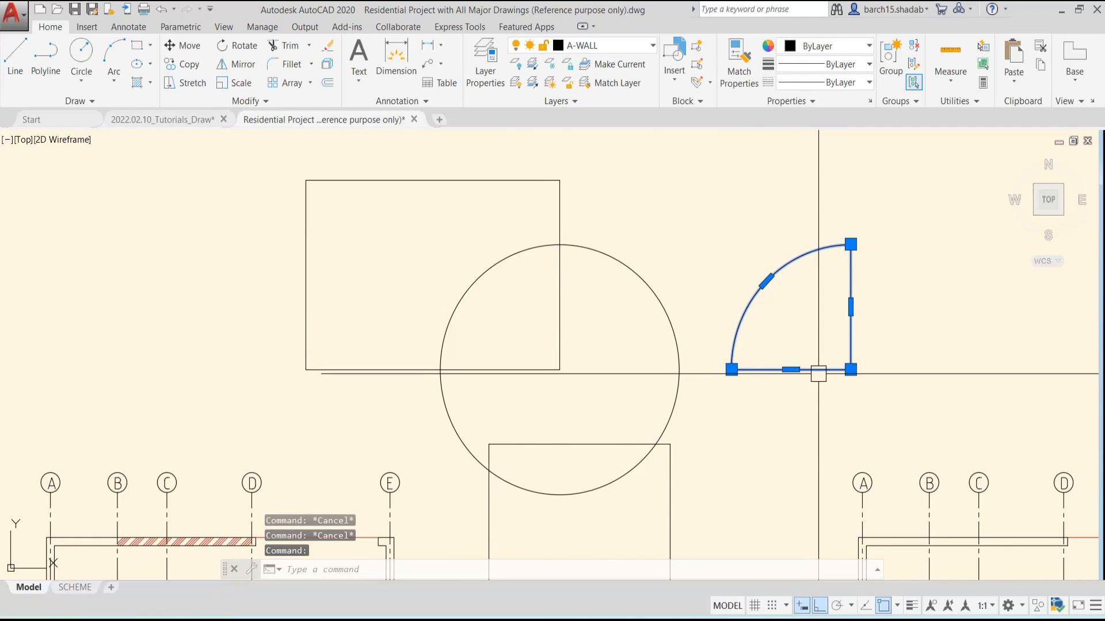
text(m)
key(Return)
click(851, 370)
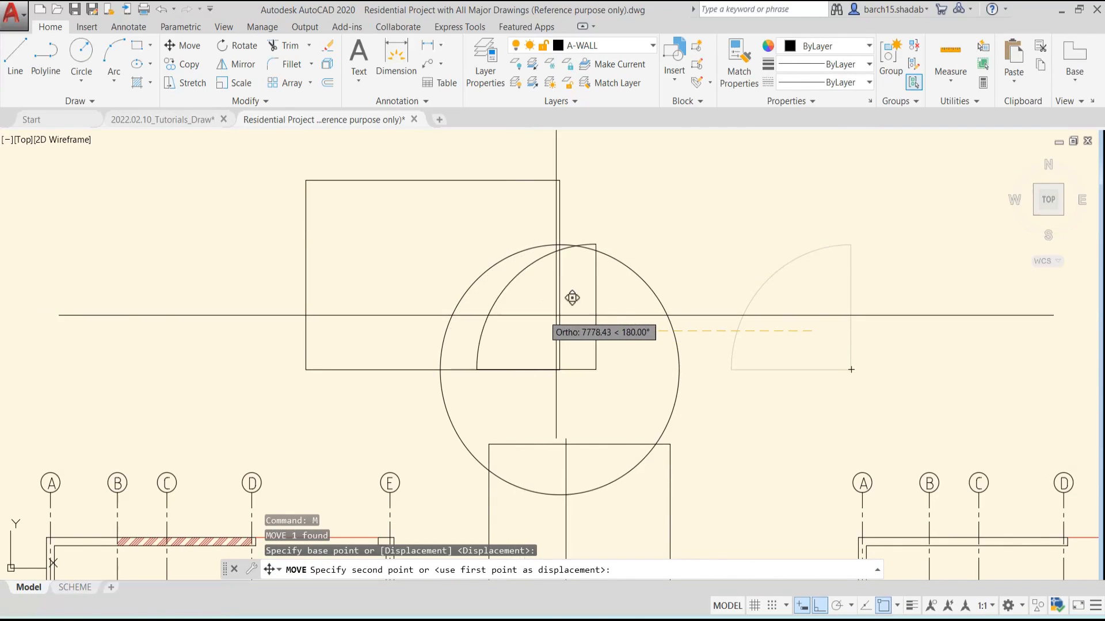
click(781, 323)
key(Escape)
key(Escape)
Check the area and length of the quarter-circle polyline in its properties
click(792, 369)
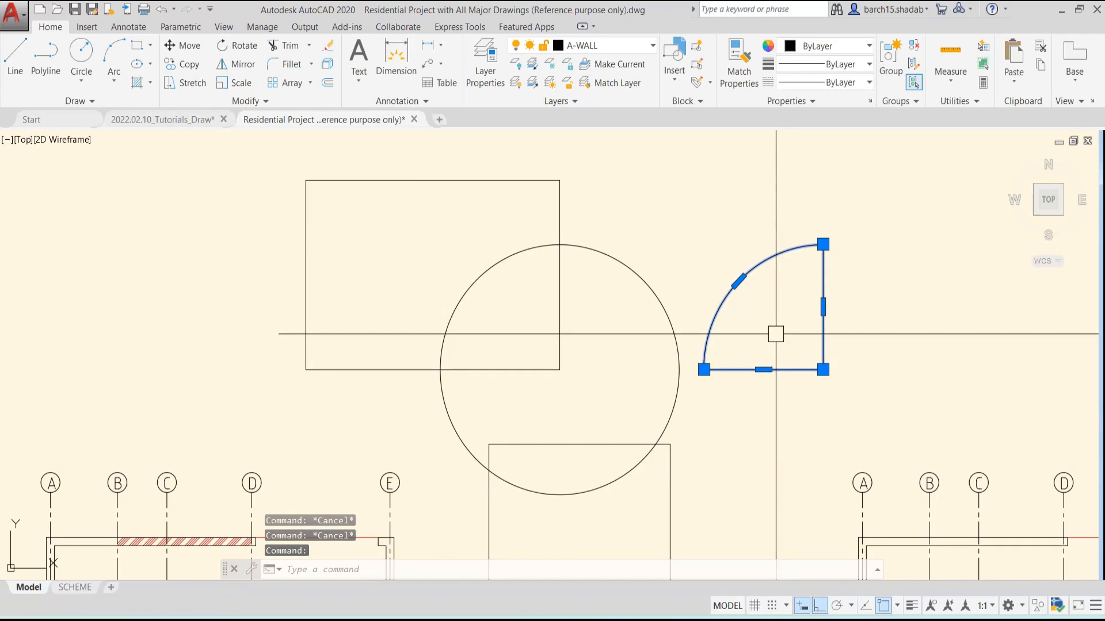
text(pr)
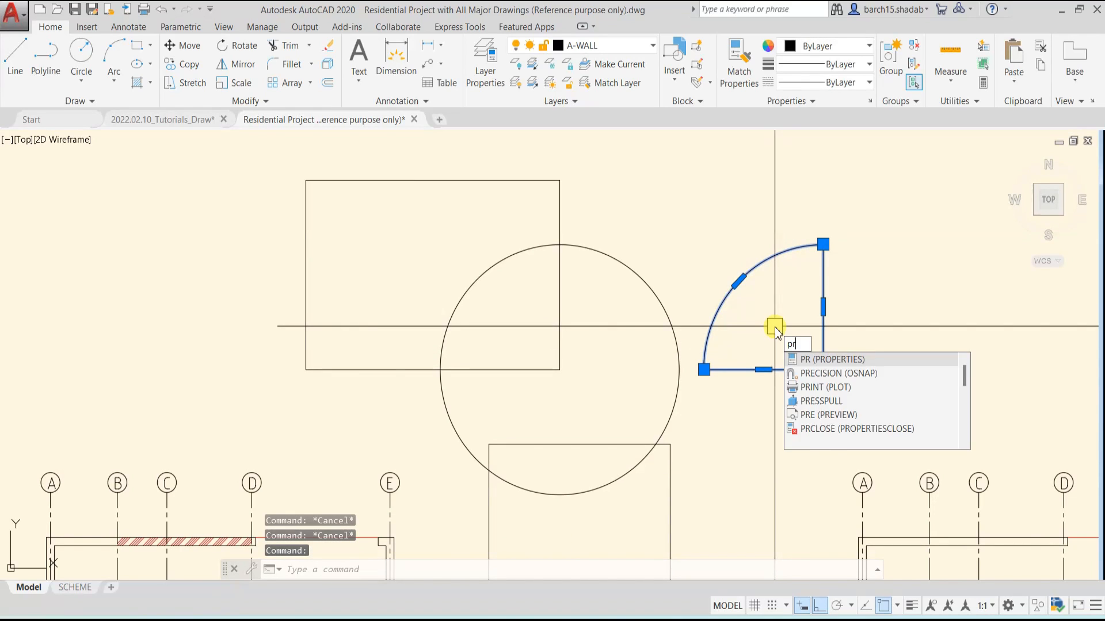
key(Return)
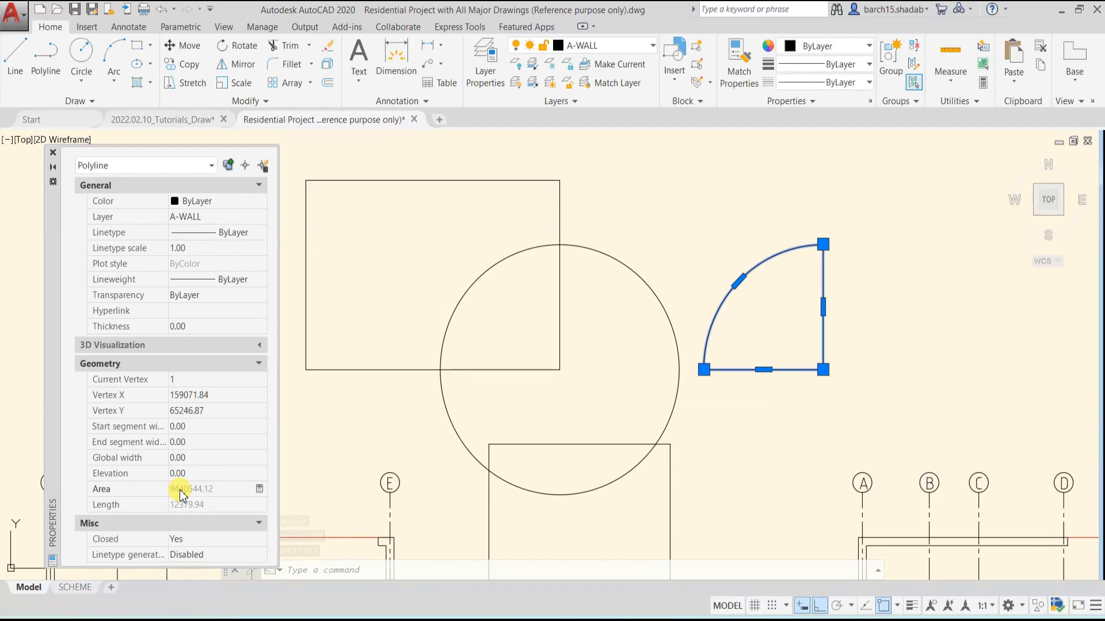
click(52, 152)
key(Escape)
key(Escape)
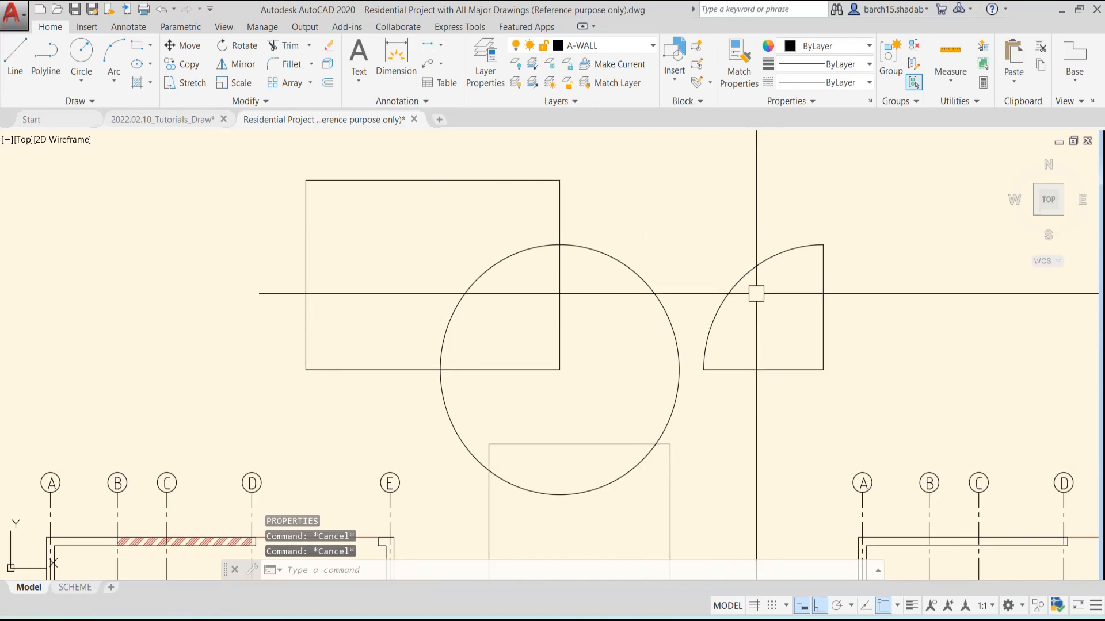
Erase the quarter-circle boundary polyline, leaving the circle and the two rectangles in place
click(743, 278)
key(Escape)
text(e)
key(Return)
key(Escape)
key(Escape)
click(739, 280)
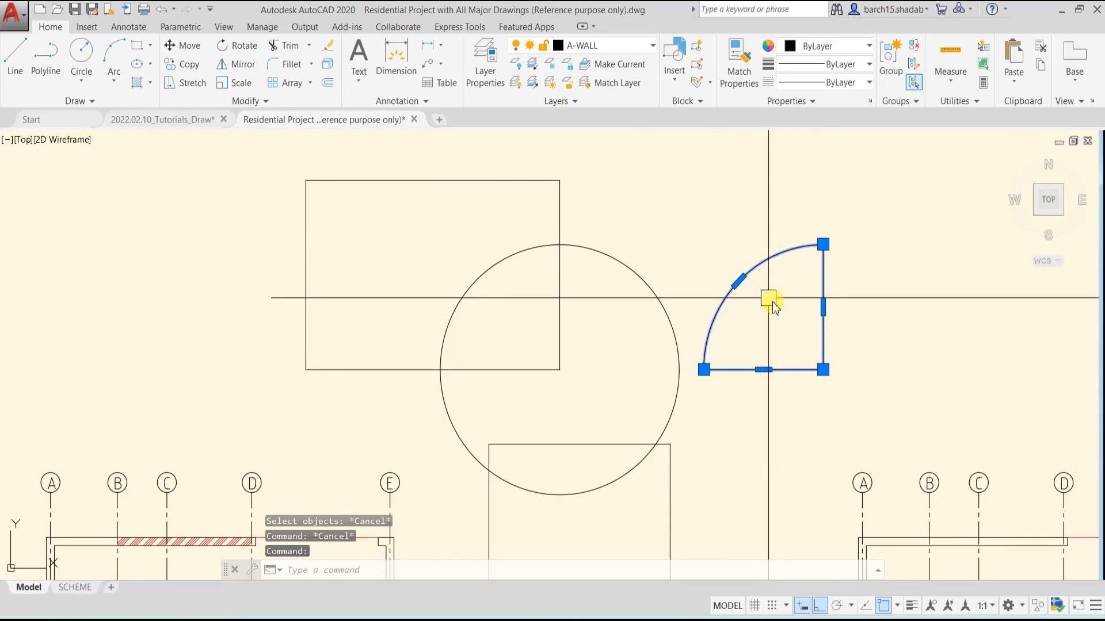
text(e)
key(Return)
key(Escape)
key(Escape)
key(Escape)
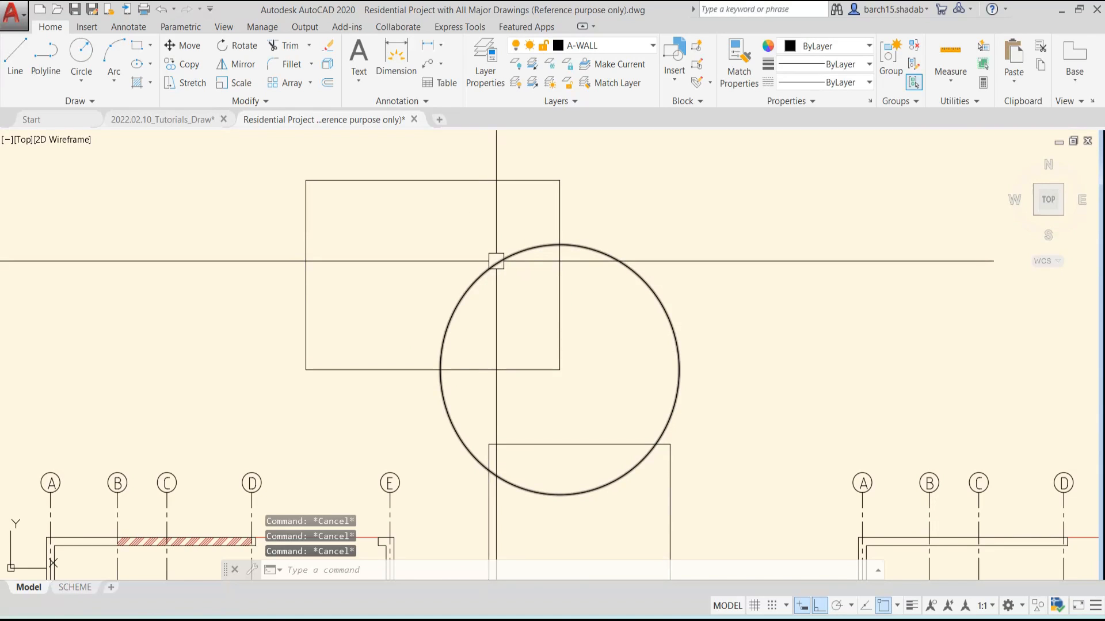
middle_drag(584, 419, 569, 370)
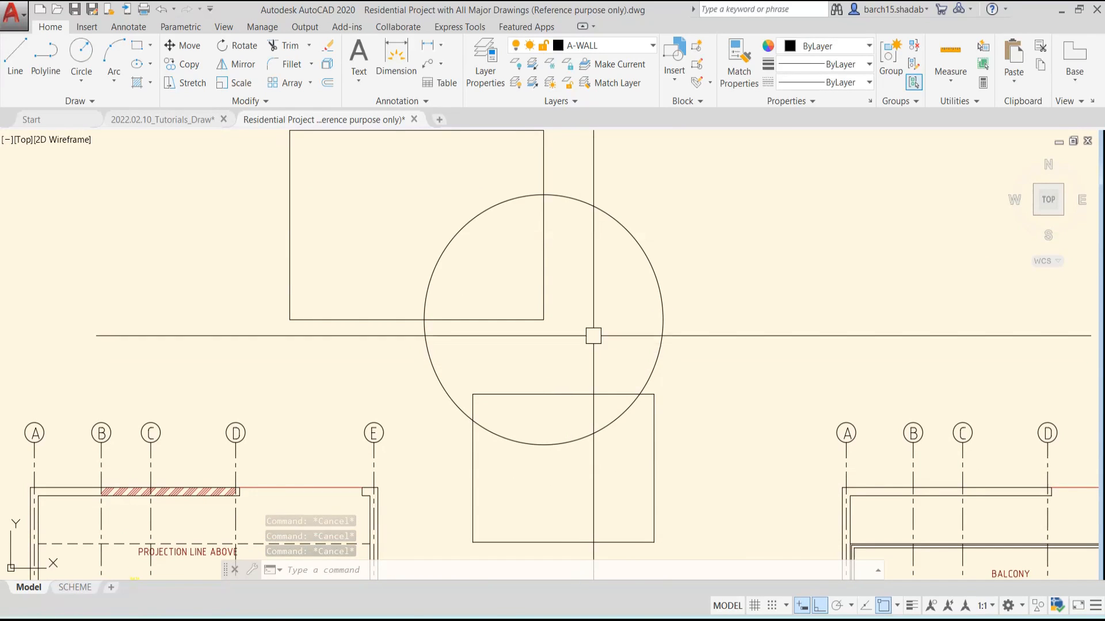
scroll(593, 331, down, 2)
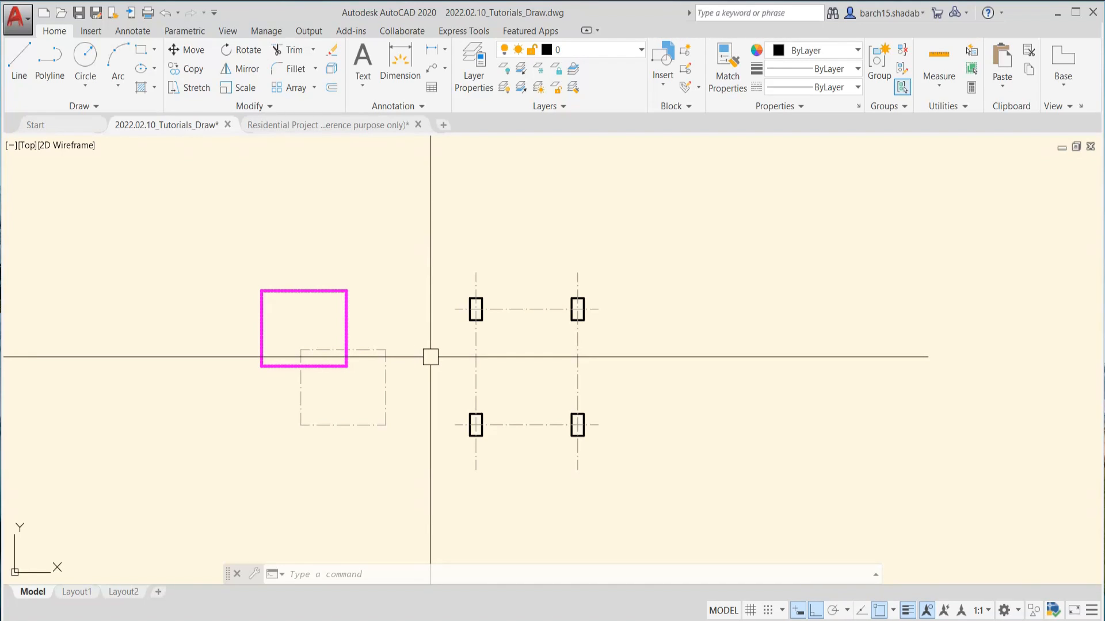
Examine the four columns and their dash-dot centre lines in the 2022.02.10_Tutorials_Draw drawing
scroll(431, 357, up, 2)
middle_drag(431, 357, 486, 357)
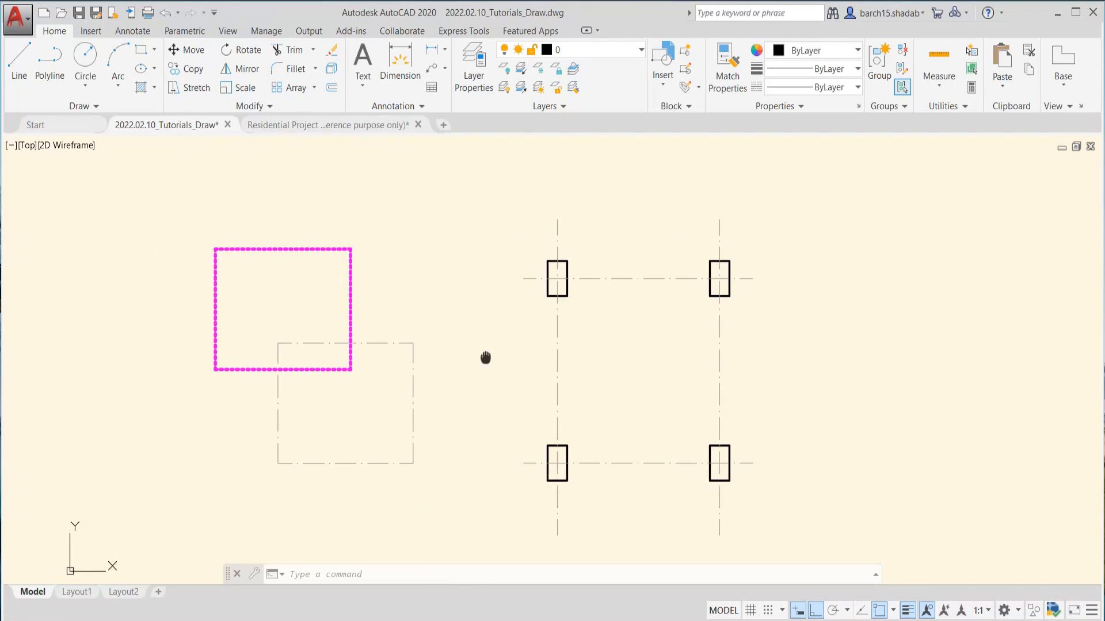
click(557, 357)
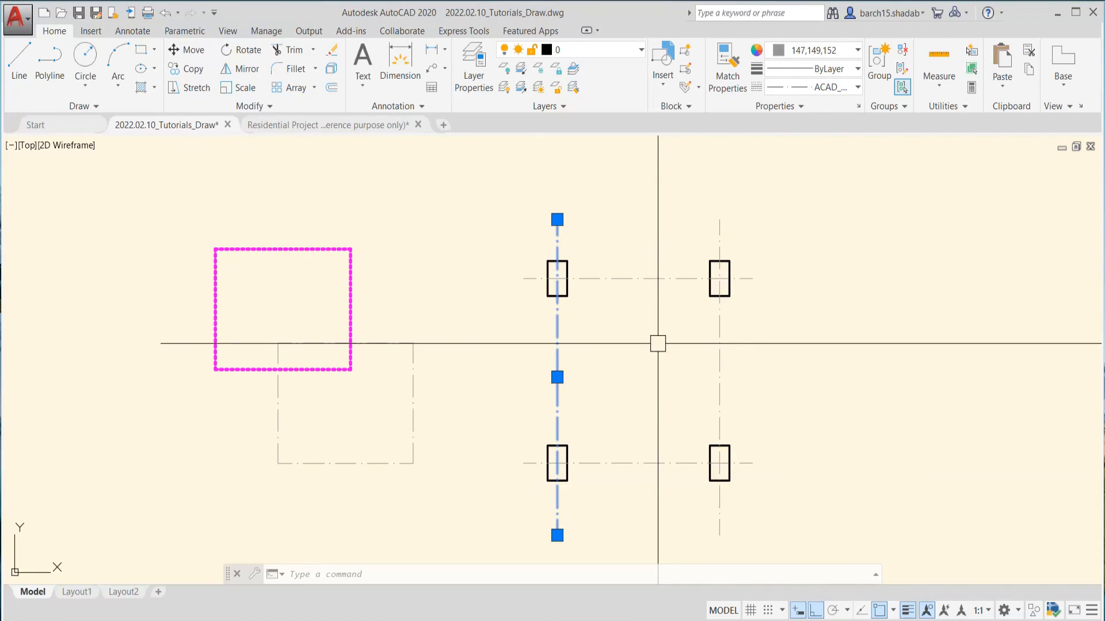
key(Escape)
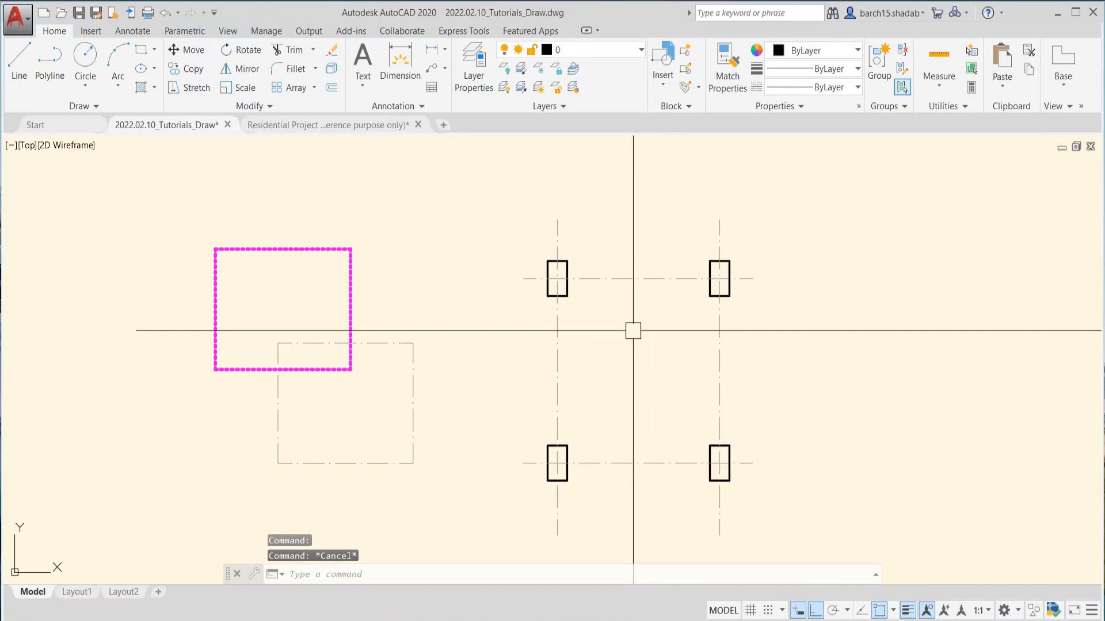
middle_drag(632, 334, 592, 355)
scroll(594, 359, down, 2)
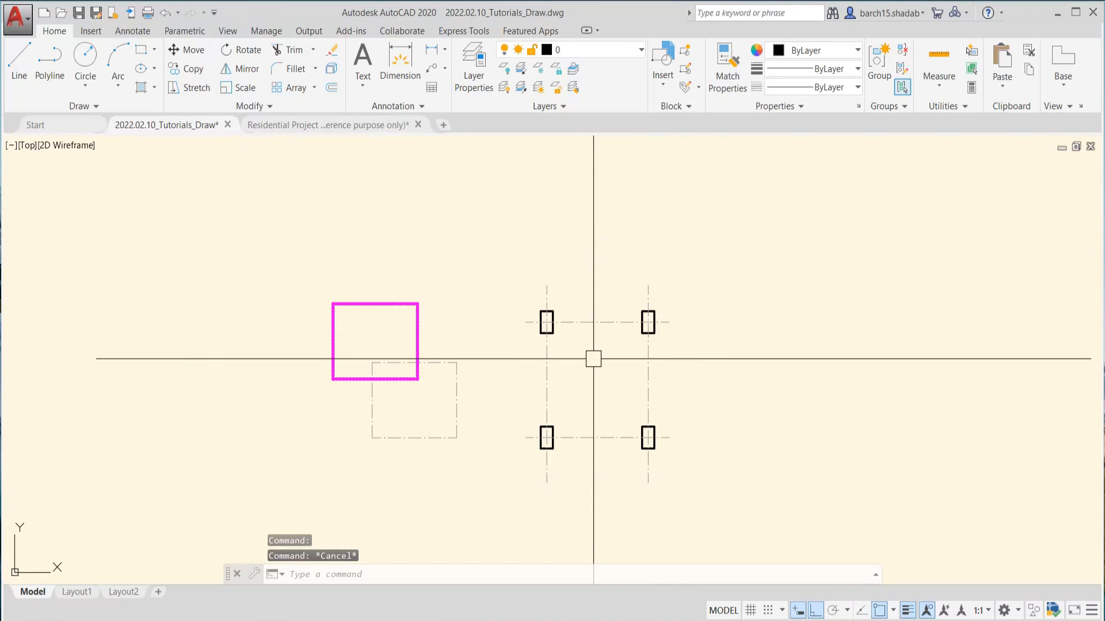
scroll(593, 359, up, 2)
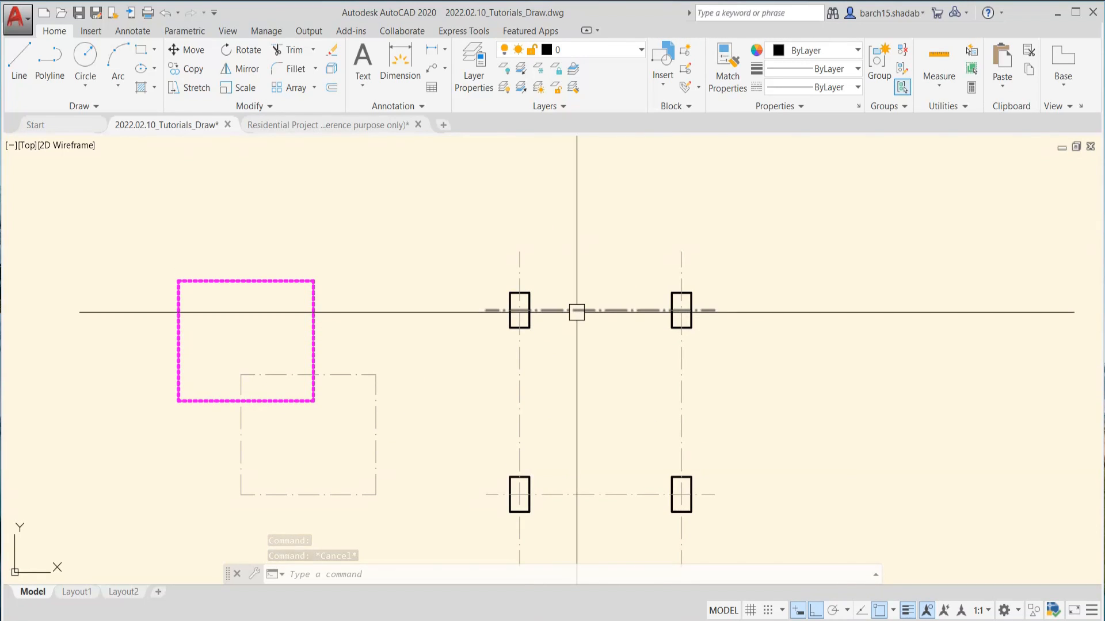
scroll(577, 312, down, 2)
middle_drag(587, 299, 564, 328)
scroll(525, 328, up, 4)
click(528, 327)
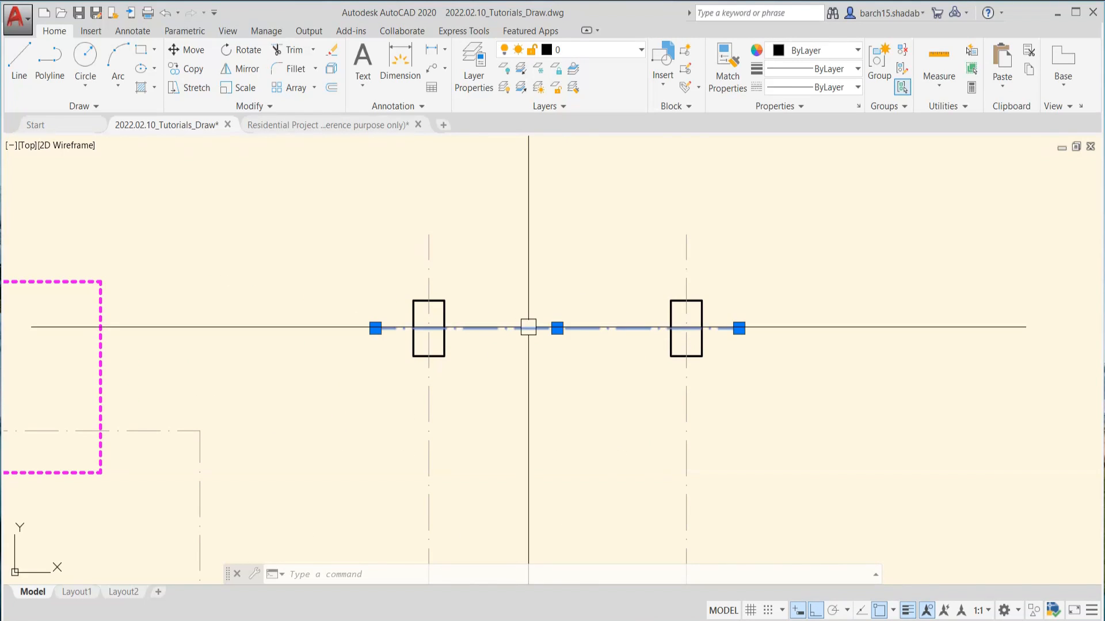
key(Escape)
click(685, 260)
key(Escape)
scroll(433, 328, down, 2)
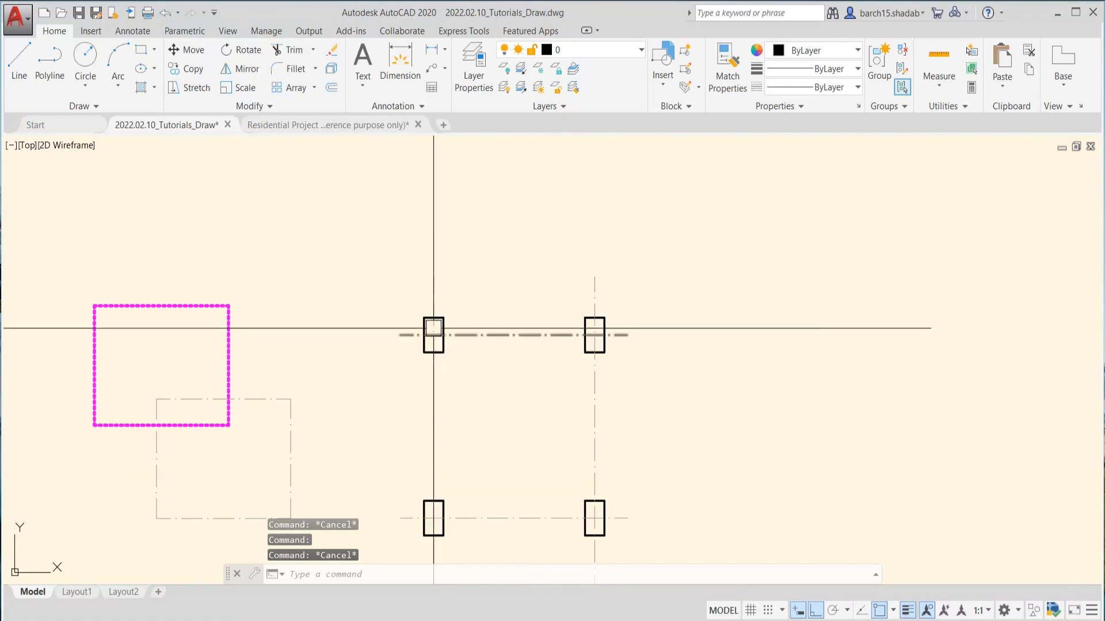
scroll(433, 328, up, 4)
scroll(446, 288, down, 4)
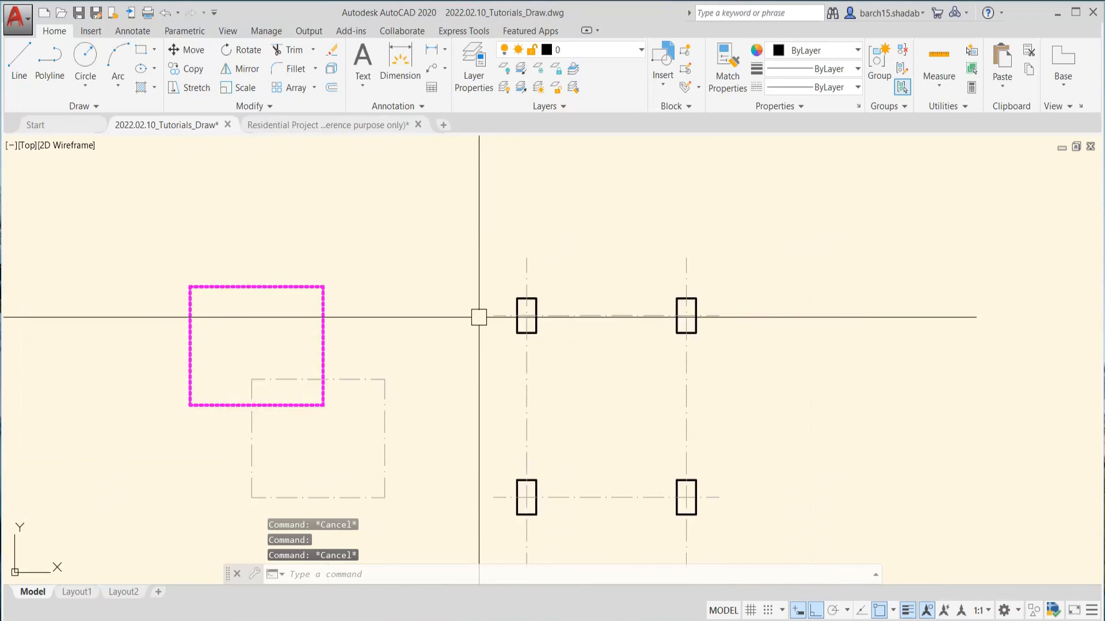
scroll(478, 318, down, 2)
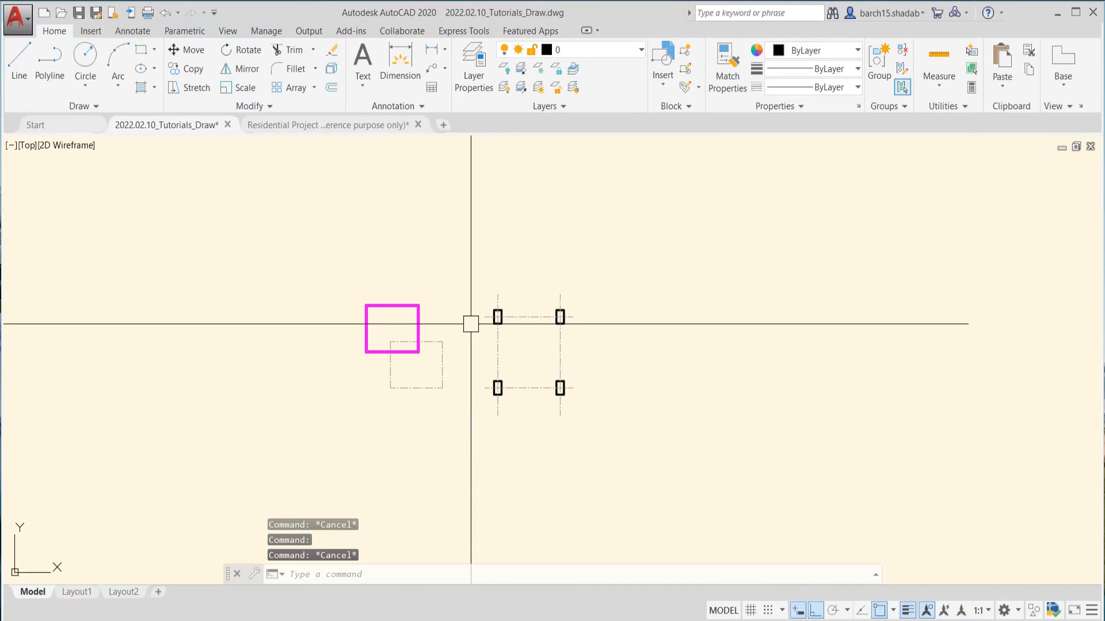
middle_drag(515, 335, 501, 357)
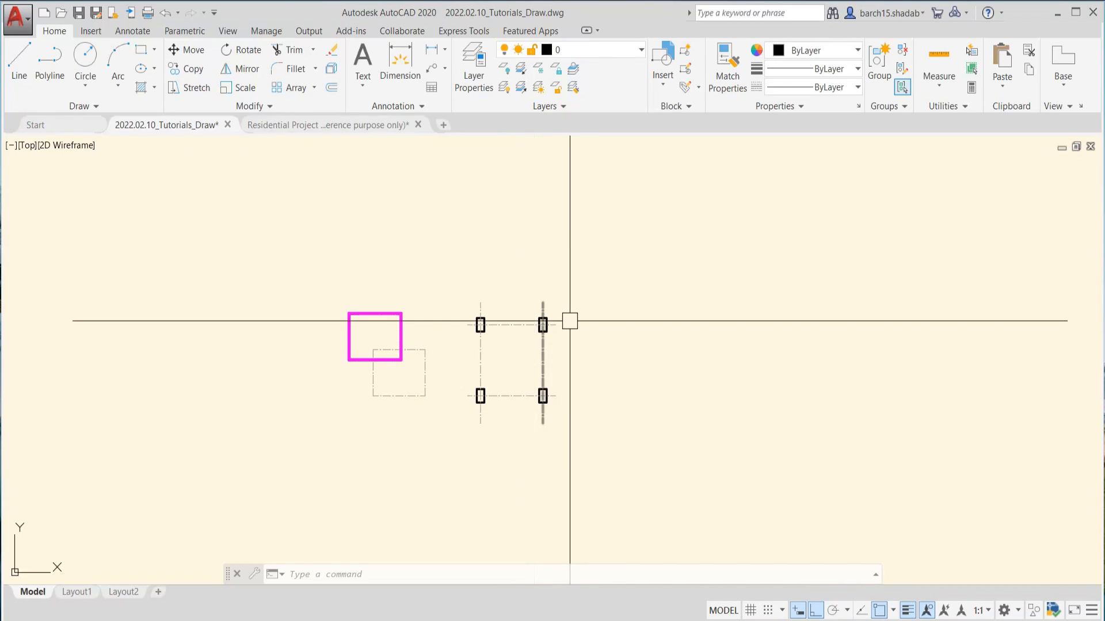
middle_drag(569, 321, 554, 341)
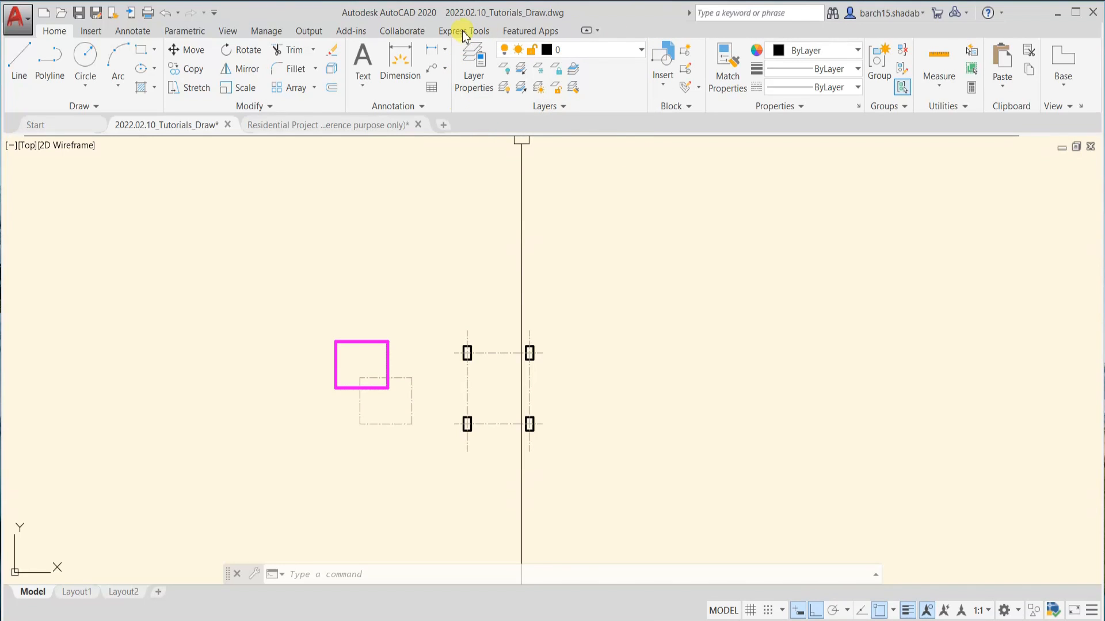
Bring up the Layer Properties Manager using the LA command and set its palette to auto-hide
click(471, 71)
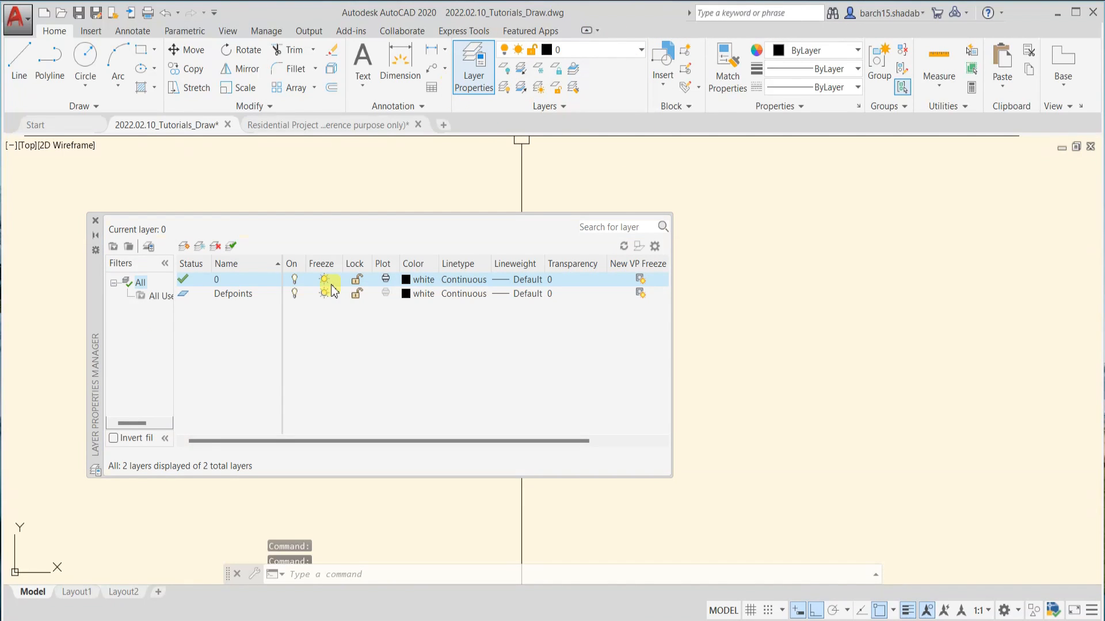
click(95, 220)
text(l)
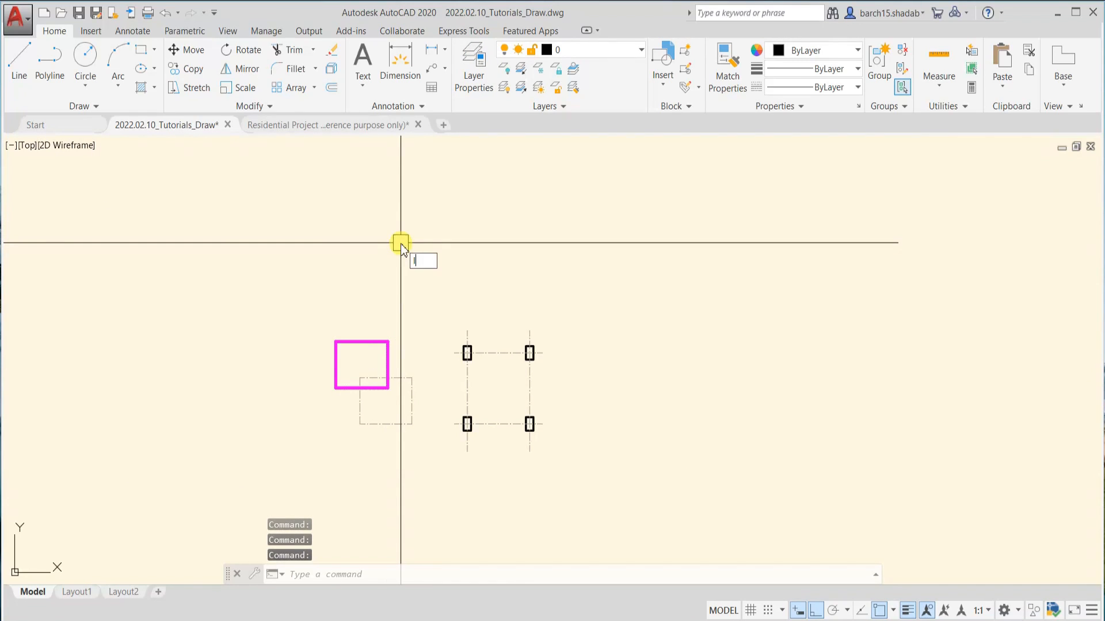
text(a)
key(Return)
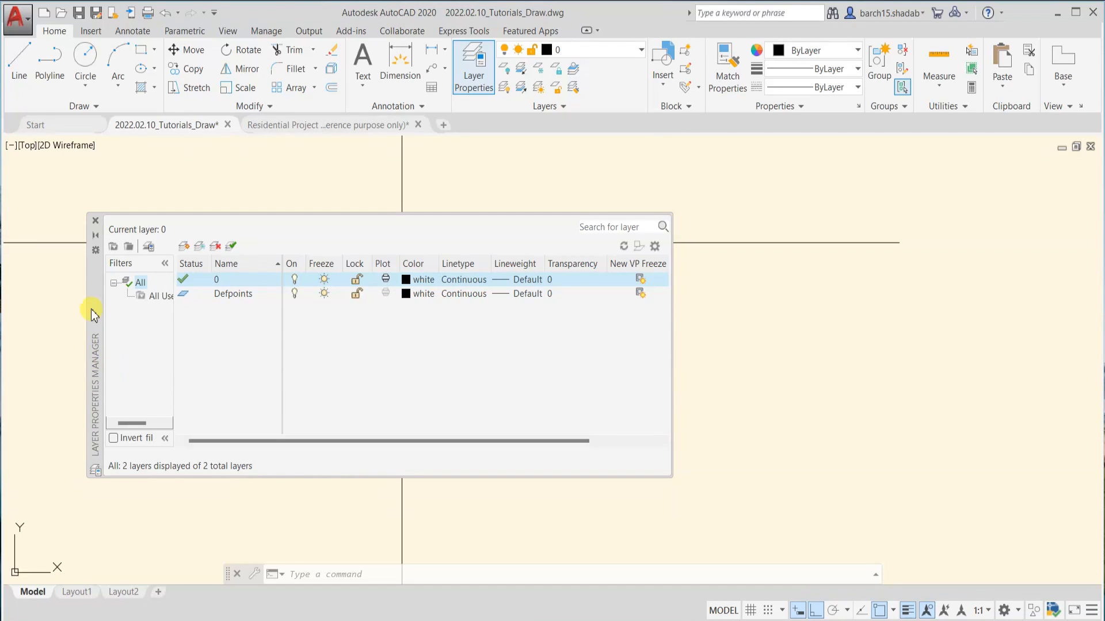
click(96, 236)
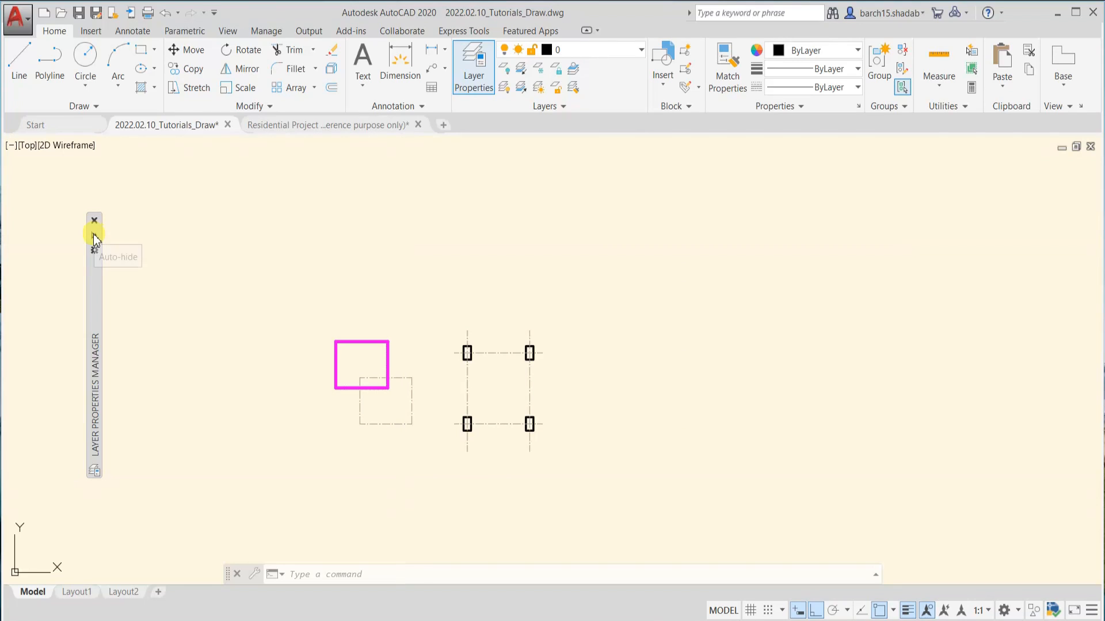
Reposition the Layer Properties Manager palette slightly and collapse it to reveal the drawing area
mouse_move(95, 239)
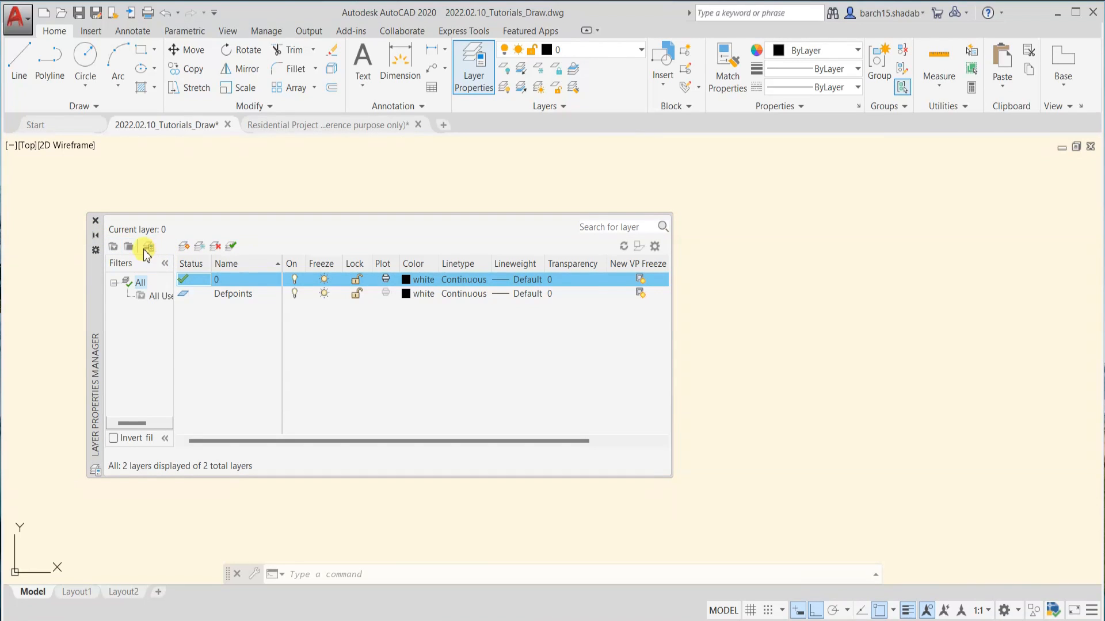
drag(101, 298, 131, 247)
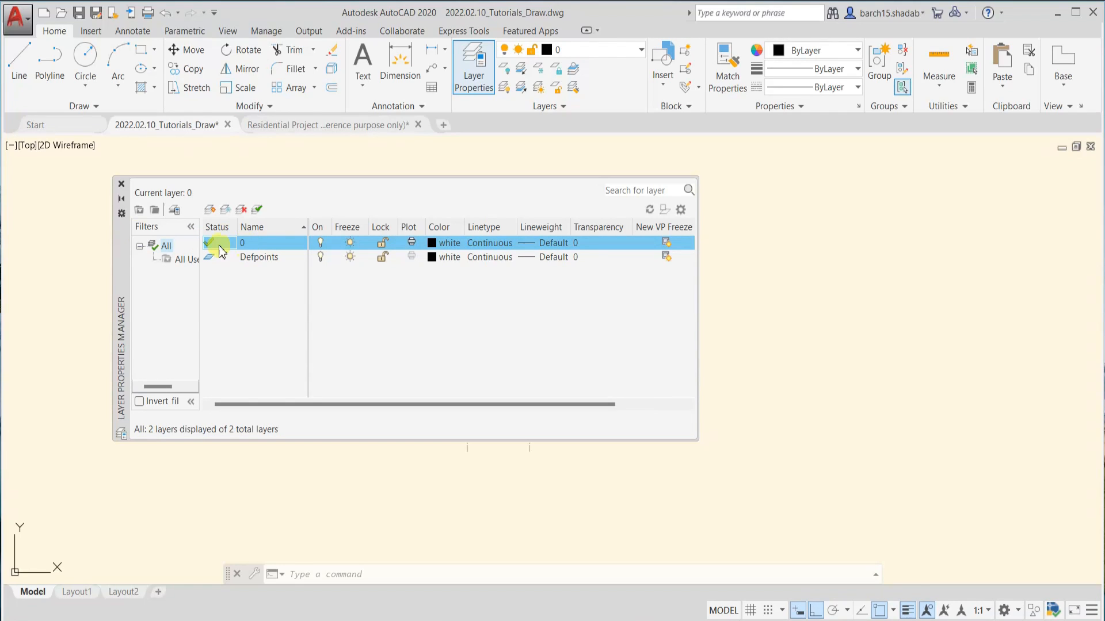
click(121, 199)
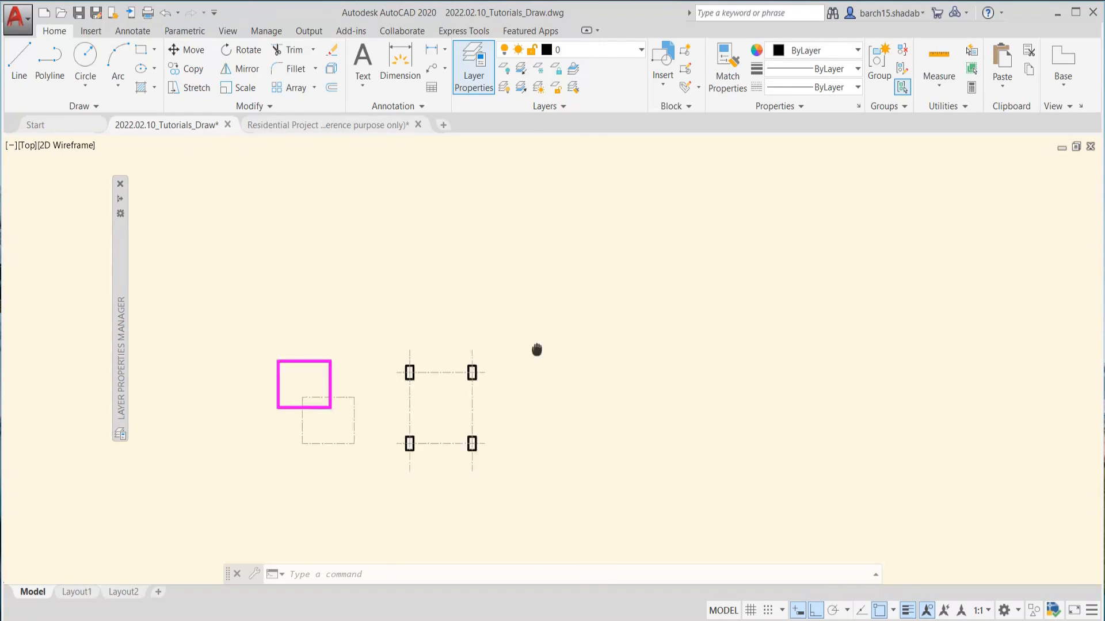
Draw a stepped run of three line segments on layer 0 in the empty area beside the column grid
text(l)
key(Return)
click(550, 268)
click(664, 269)
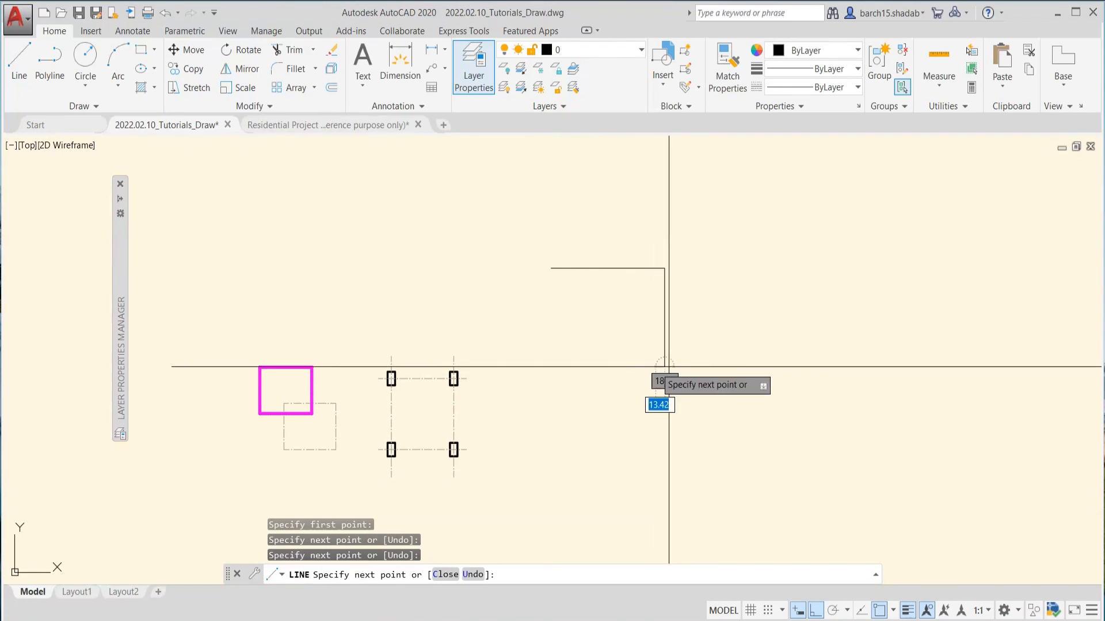
click(665, 366)
click(797, 367)
key(Escape)
key(Escape)
Select the three segments of the stepped line to check which layer they are on, then clear the selection
click(773, 242)
click(694, 334)
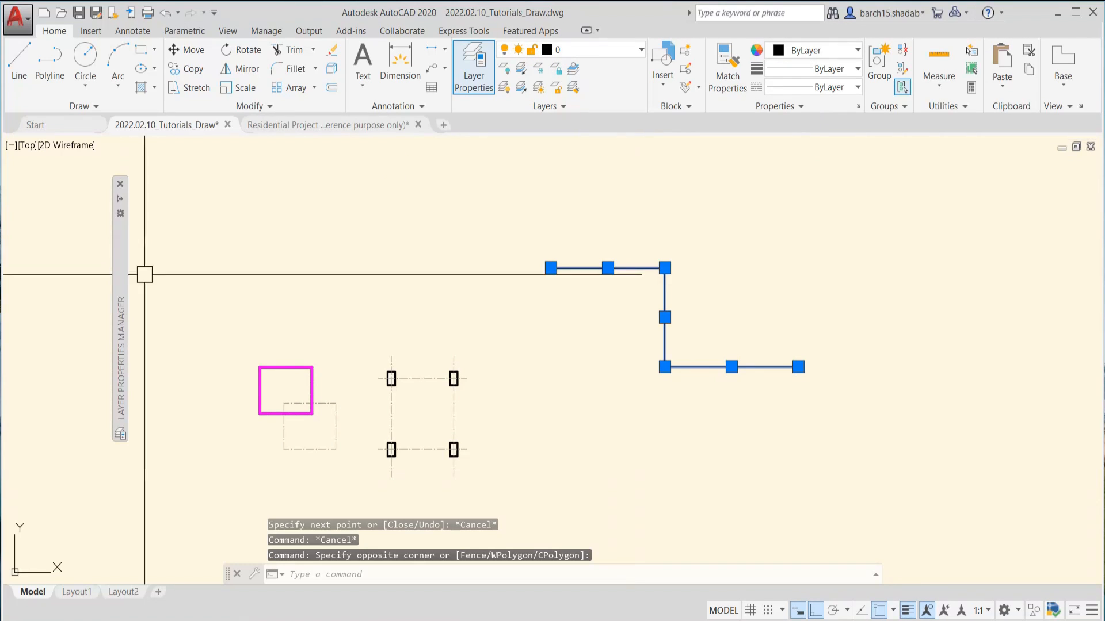
key(Escape)
Make Defpoints the current layer, trying the switch to layer 0 and back, and collapse the layer palette
mouse_move(119, 201)
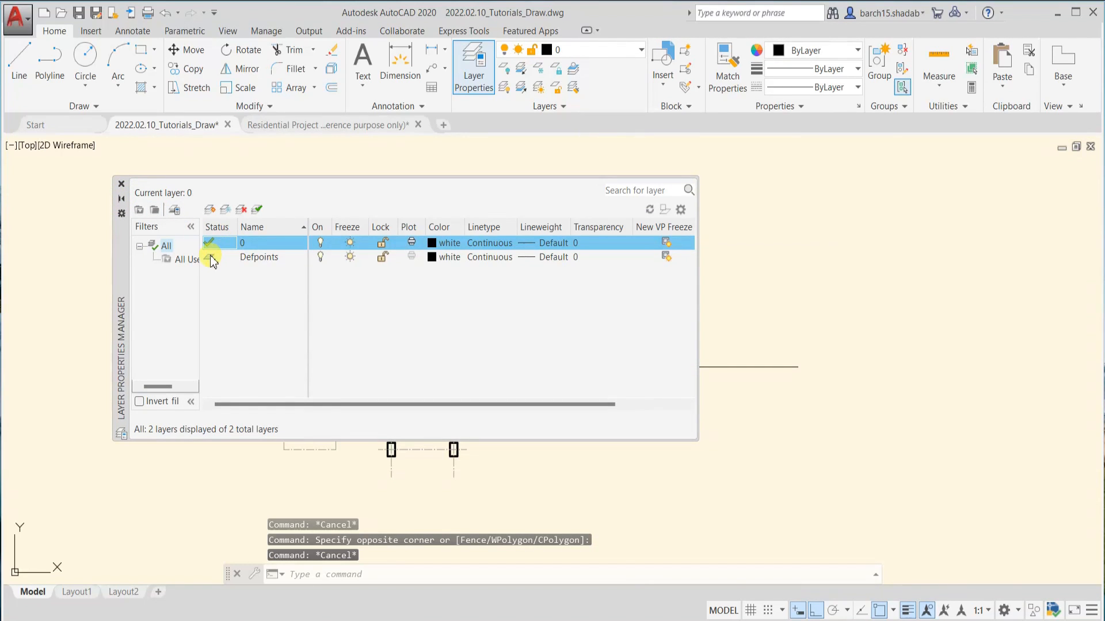
click(257, 260)
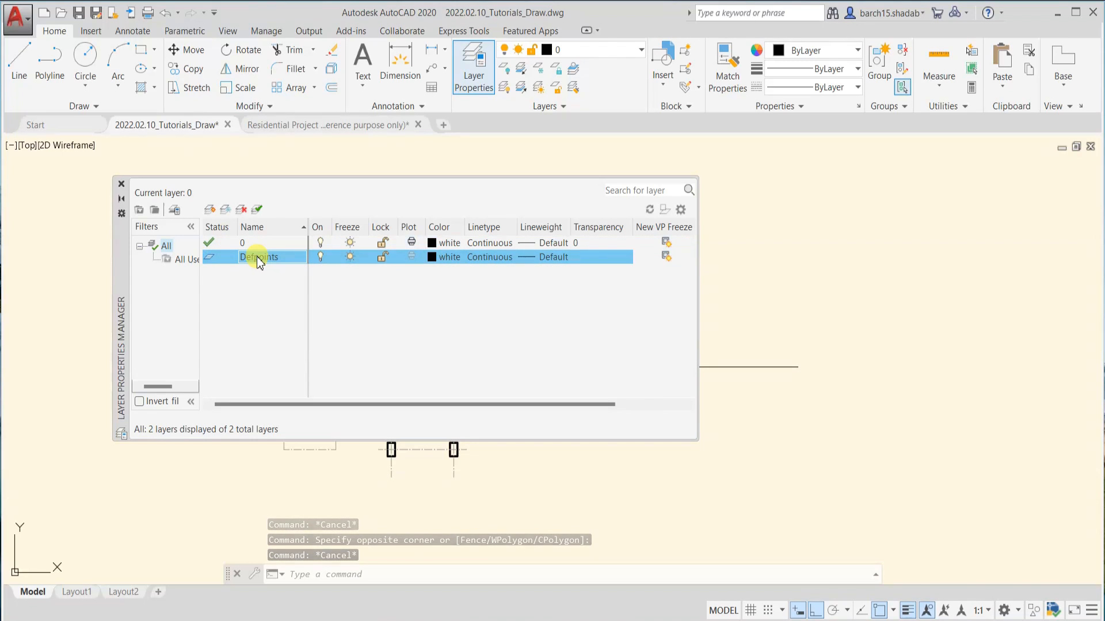
click(257, 209)
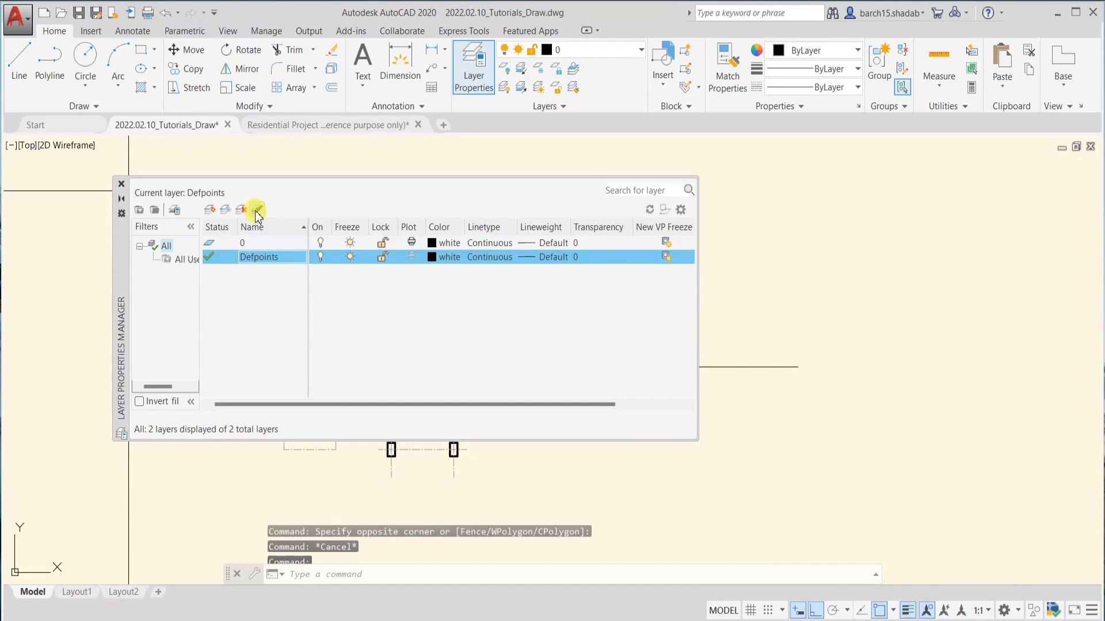
double_click(208, 247)
double_click(208, 258)
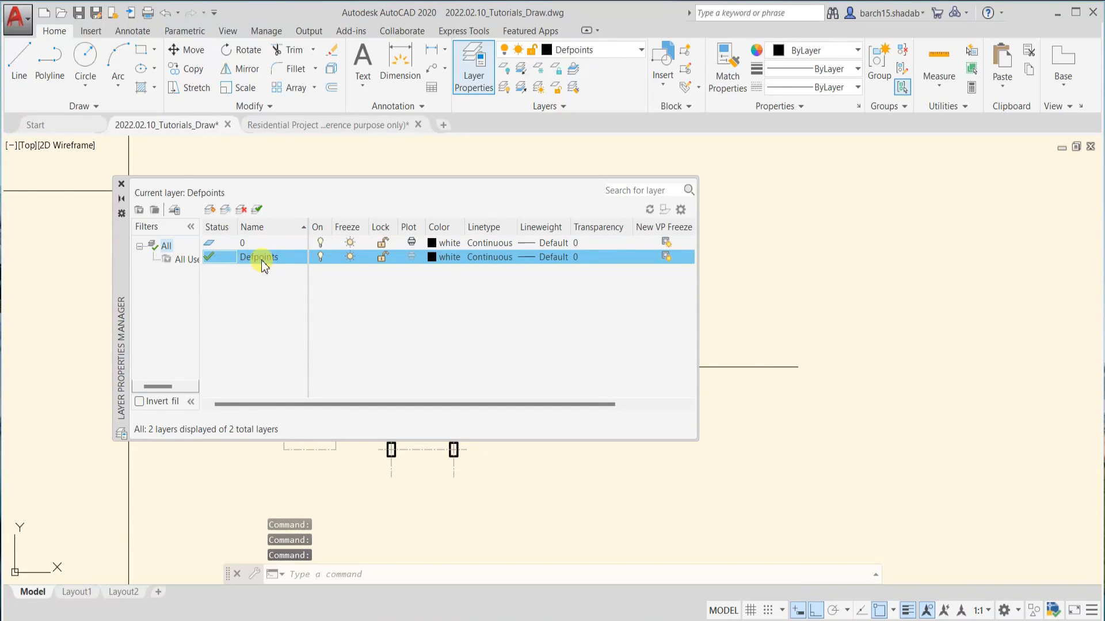
click(121, 199)
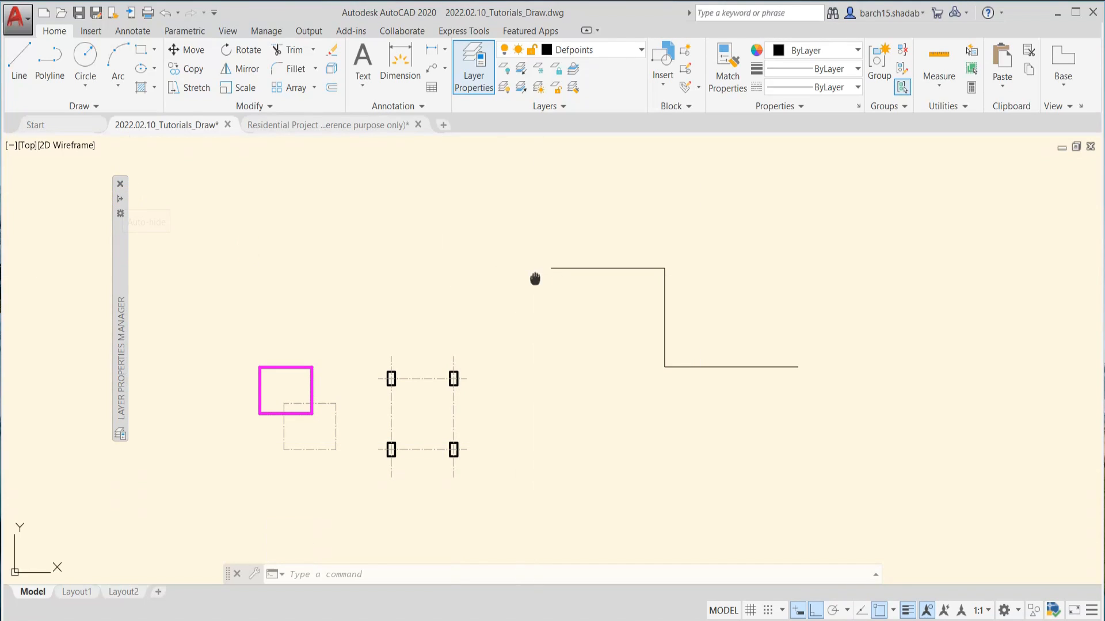
Draw a second stepped run of three line segments on the Defpoints layer, above the first one
middle_drag(535, 279, 436, 314)
text(l)
key(Return)
click(602, 213)
click(673, 213)
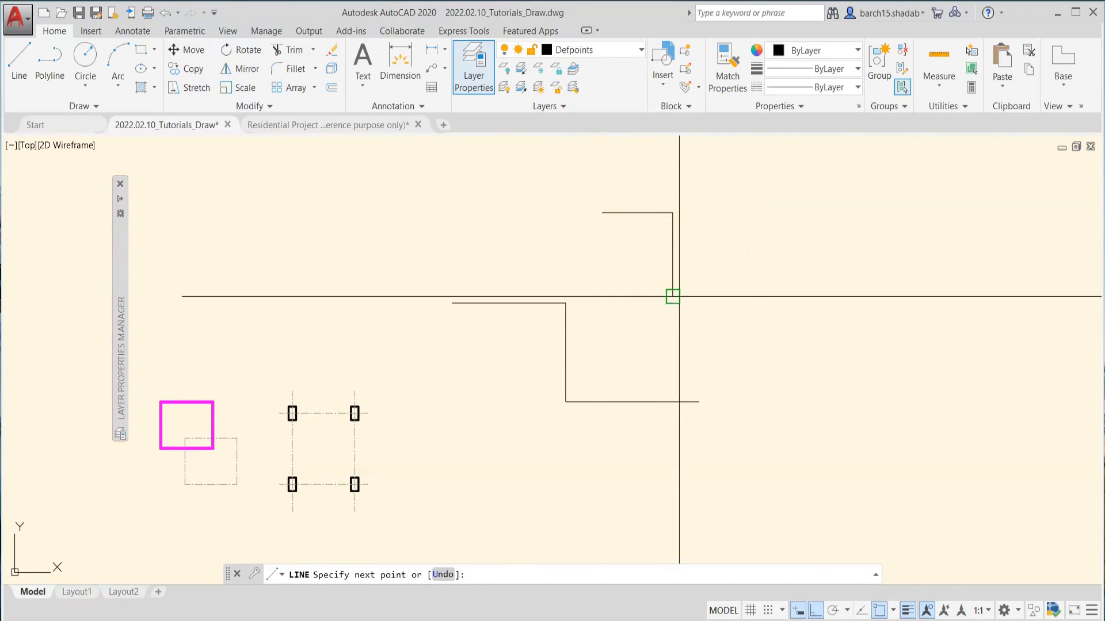
click(679, 296)
click(818, 296)
key(Escape)
Select the second stepped line's three segments to check their layer, then clear the selection
click(798, 194)
click(646, 324)
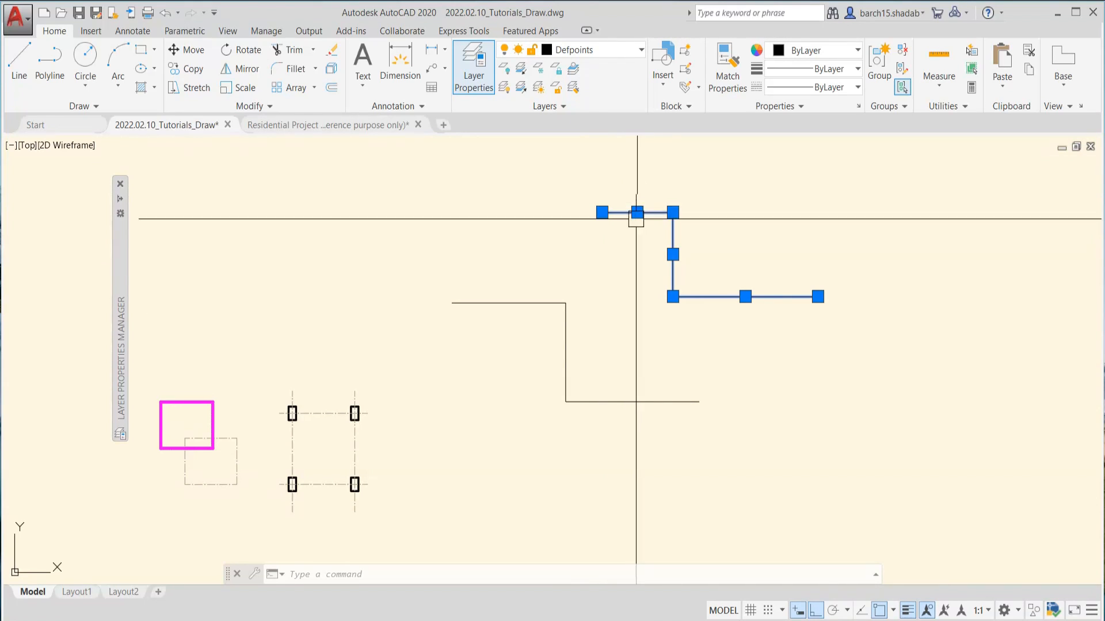
middle_drag(621, 261, 551, 323)
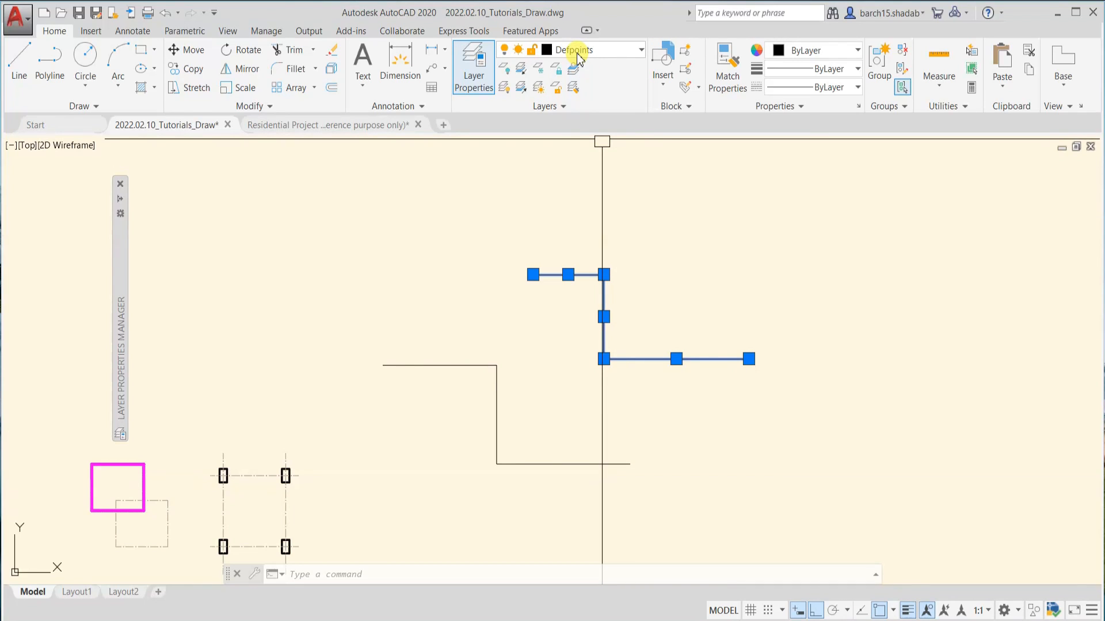
key(Escape)
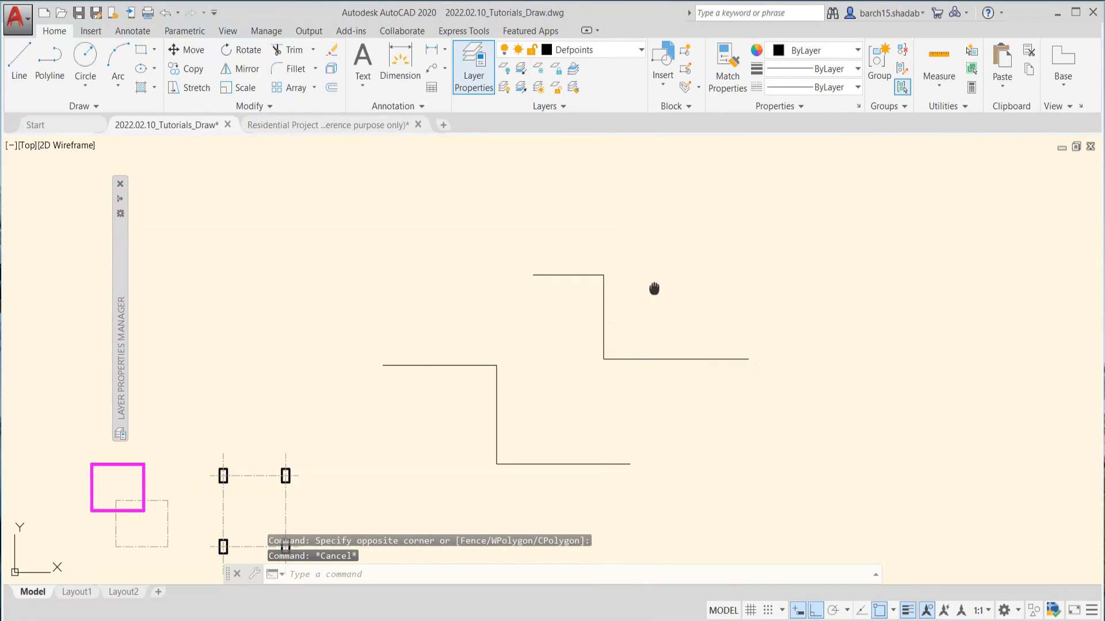
Erase all six segments of the two stepped lines
middle_drag(654, 288, 676, 239)
click(689, 193)
key(Escape)
key(Escape)
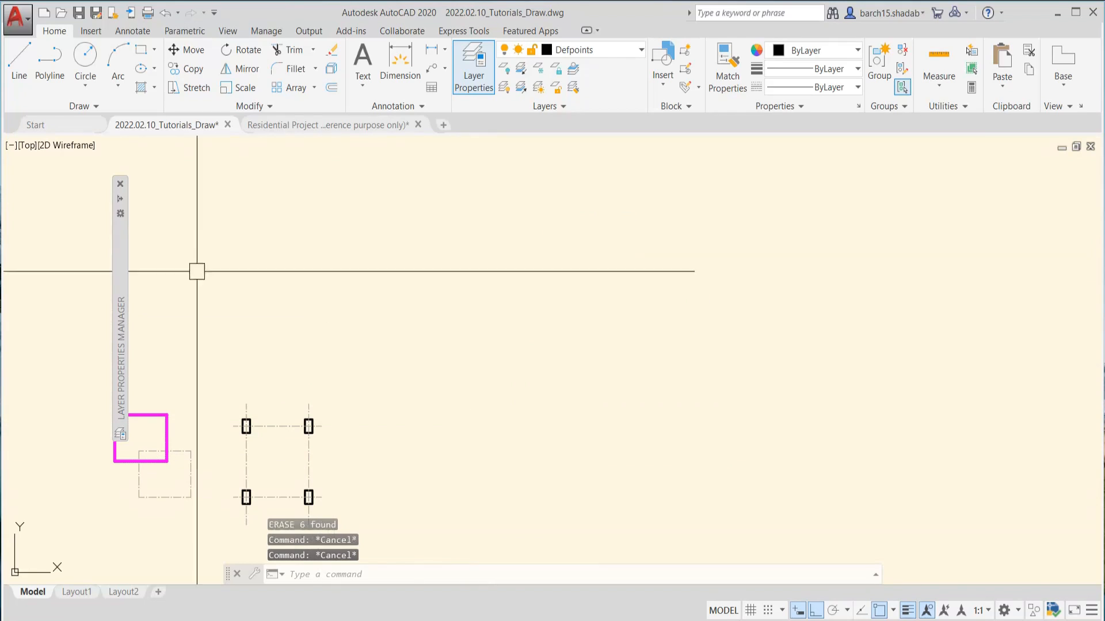
Create two new layers named Window and Boundary in the Layer Properties Manager
mouse_move(122, 204)
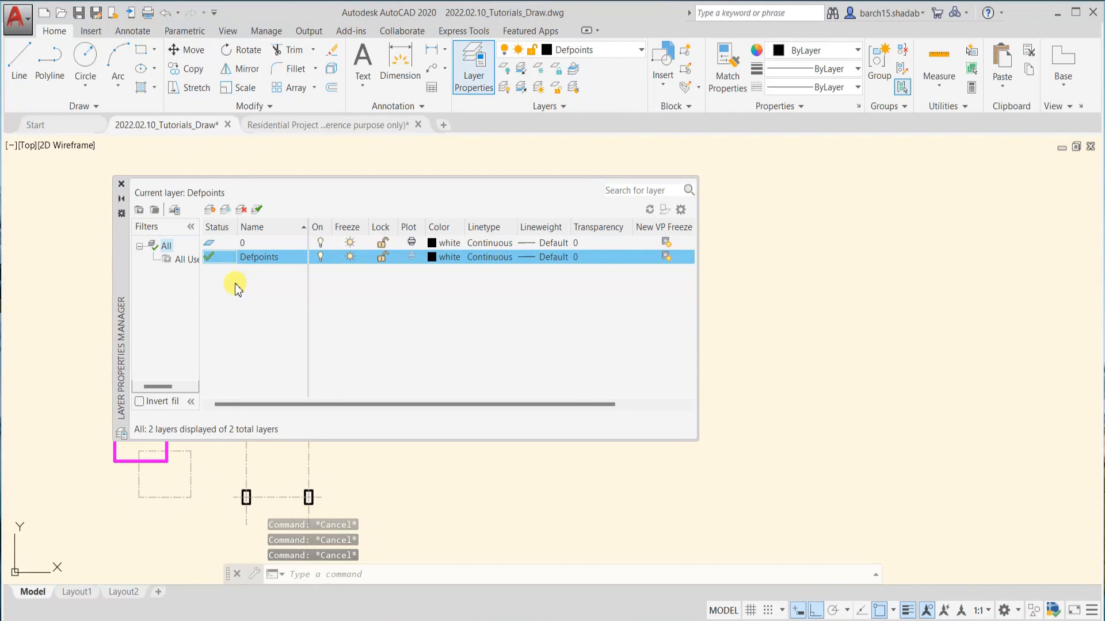
click(210, 210)
text(Window)
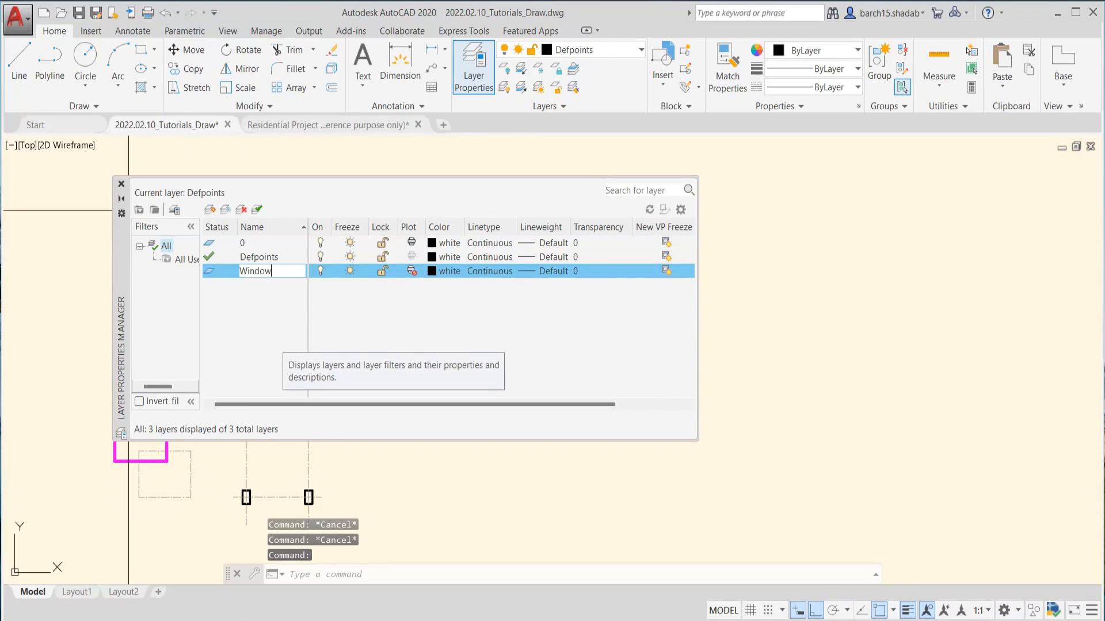
key(Return)
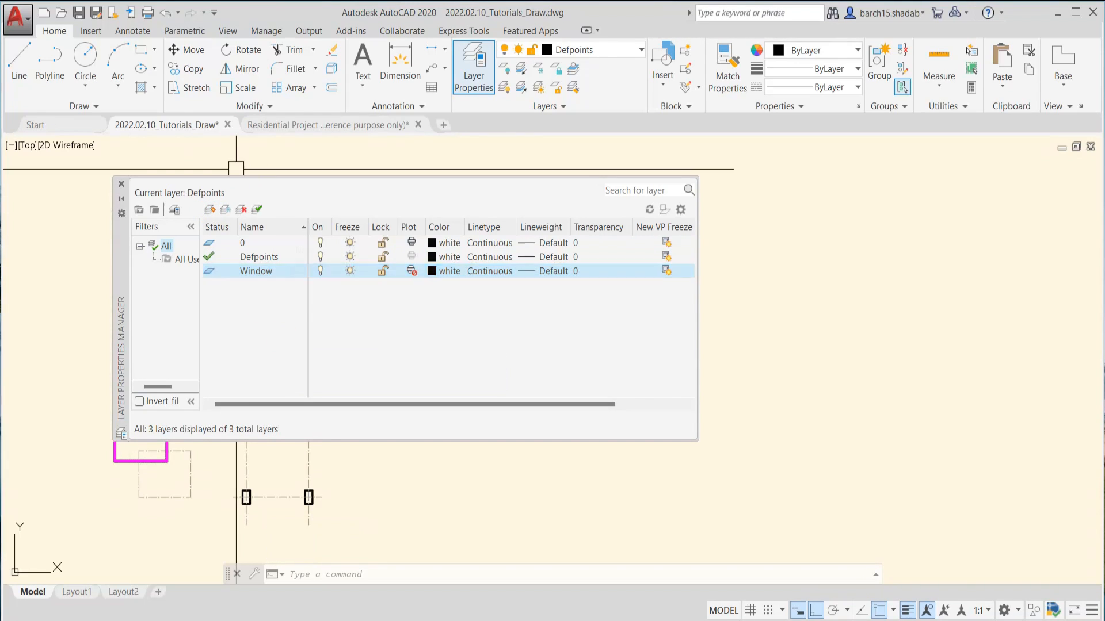
click(210, 211)
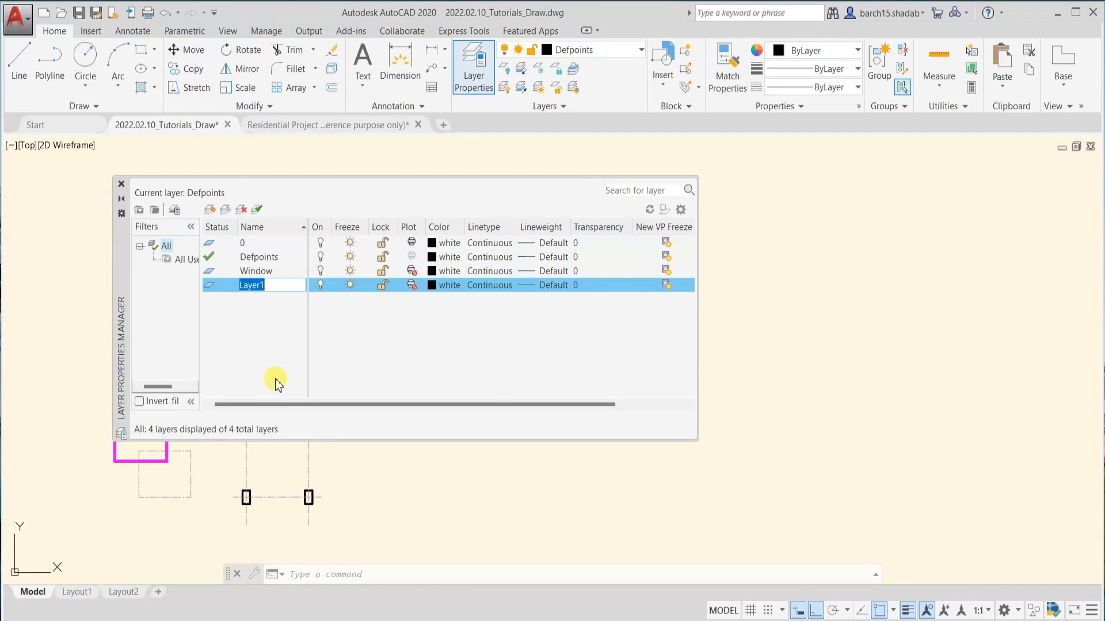
text(Boundary)
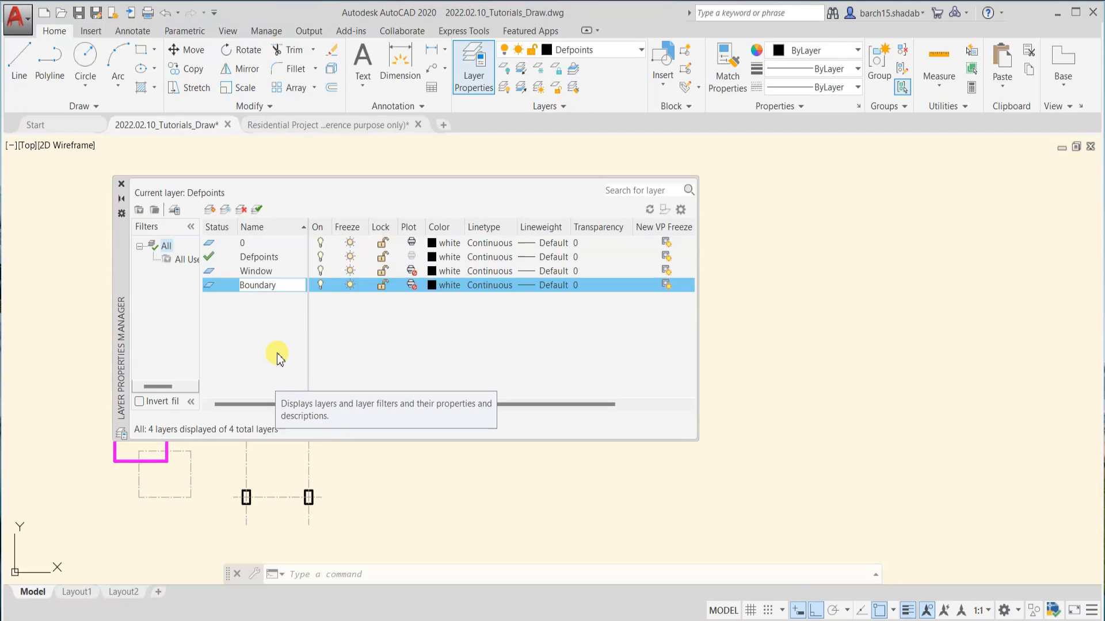
key(Return)
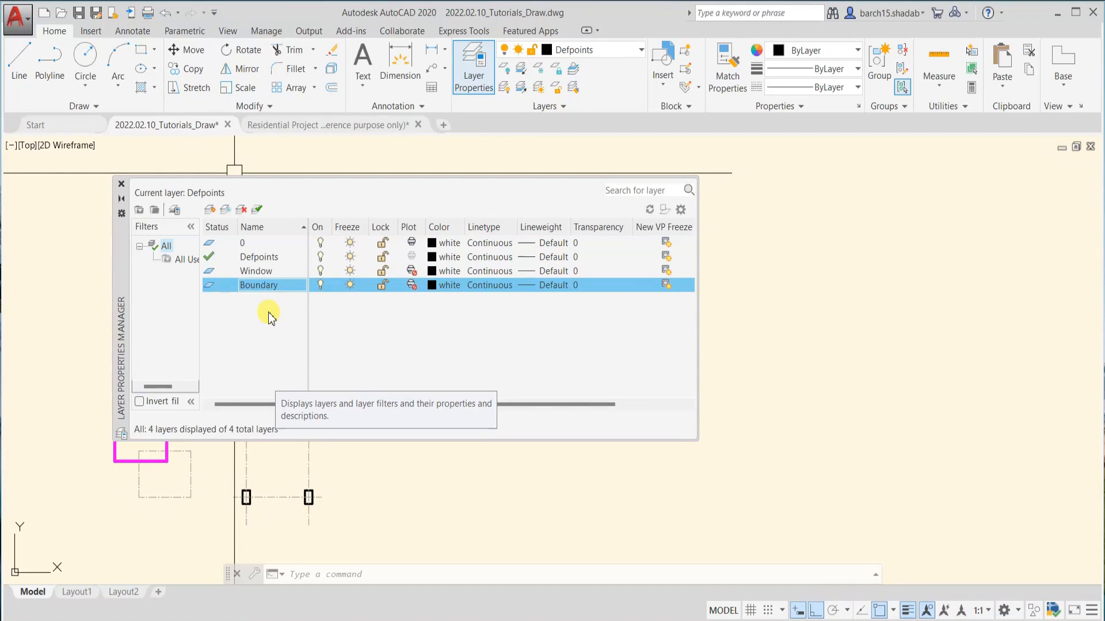
Delete the Window layer and create a new layer with the same name, Window
click(255, 271)
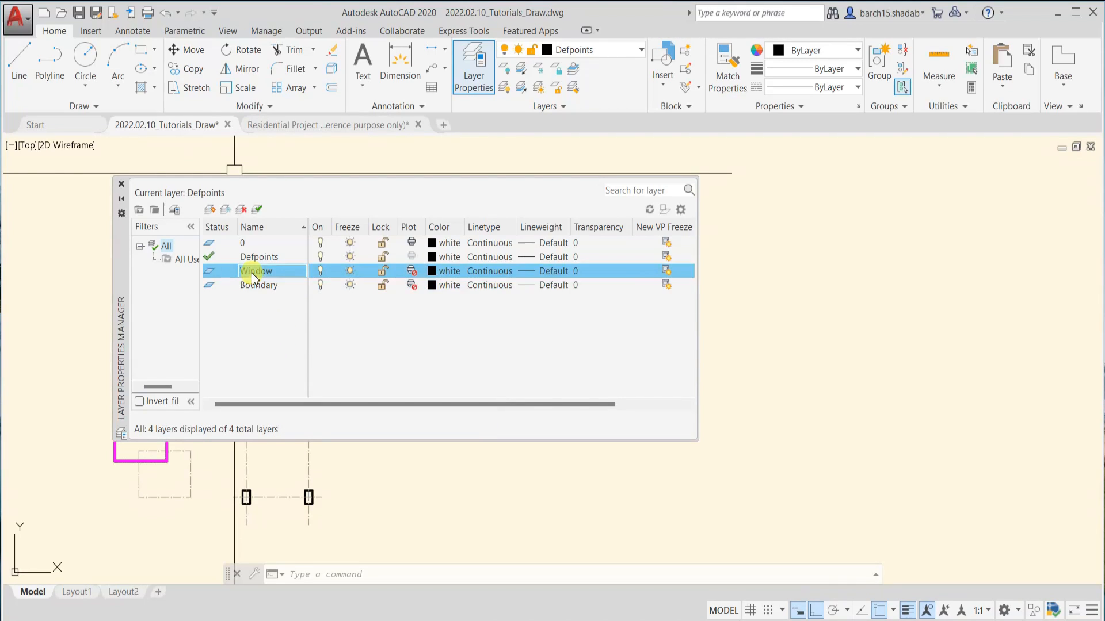
click(242, 211)
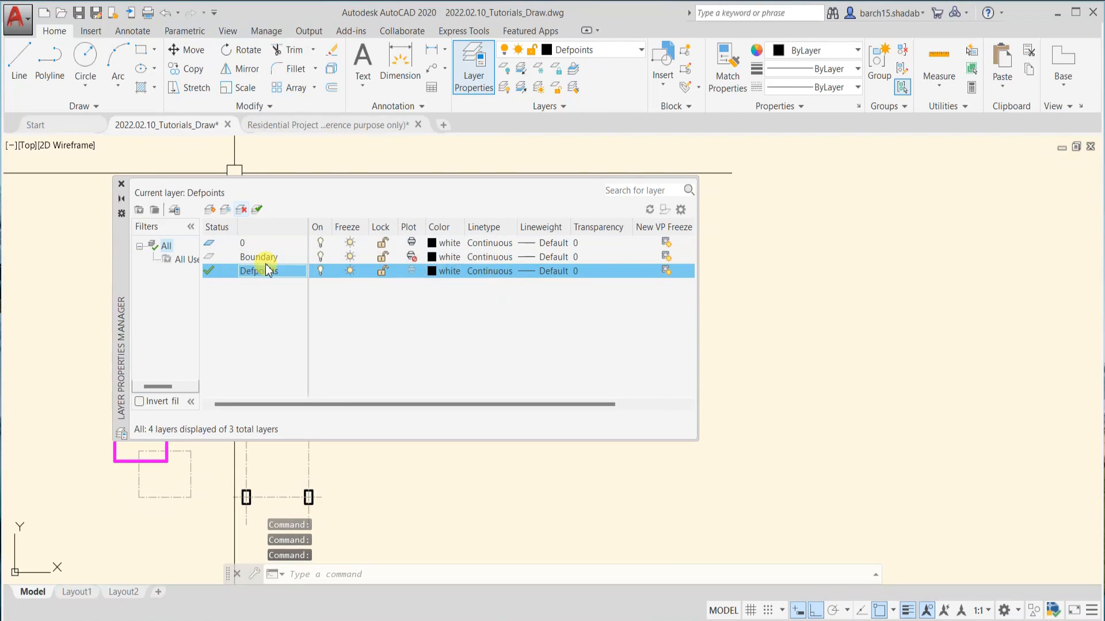
click(210, 209)
text(Window)
key(Return)
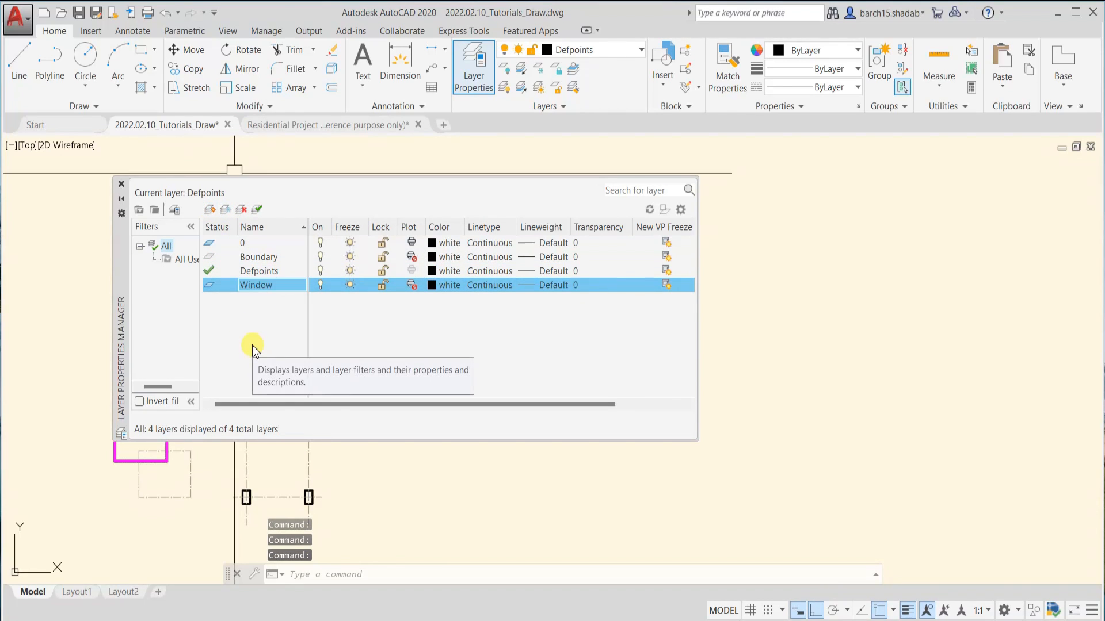
Make Boundary the current layer and try to delete it
click(249, 273)
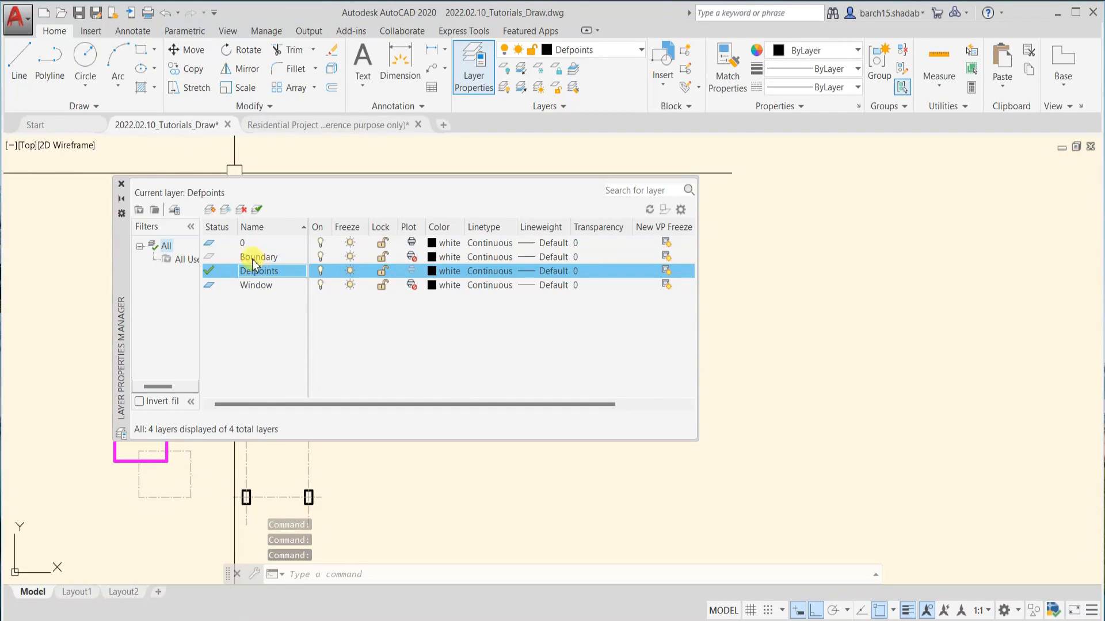
double_click(208, 258)
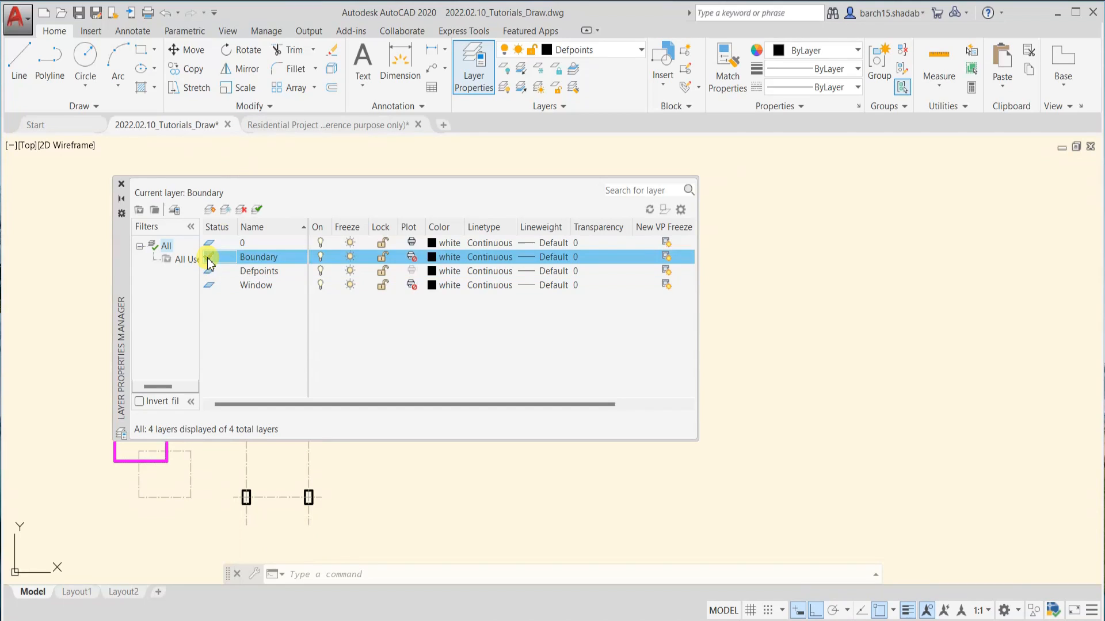
click(241, 207)
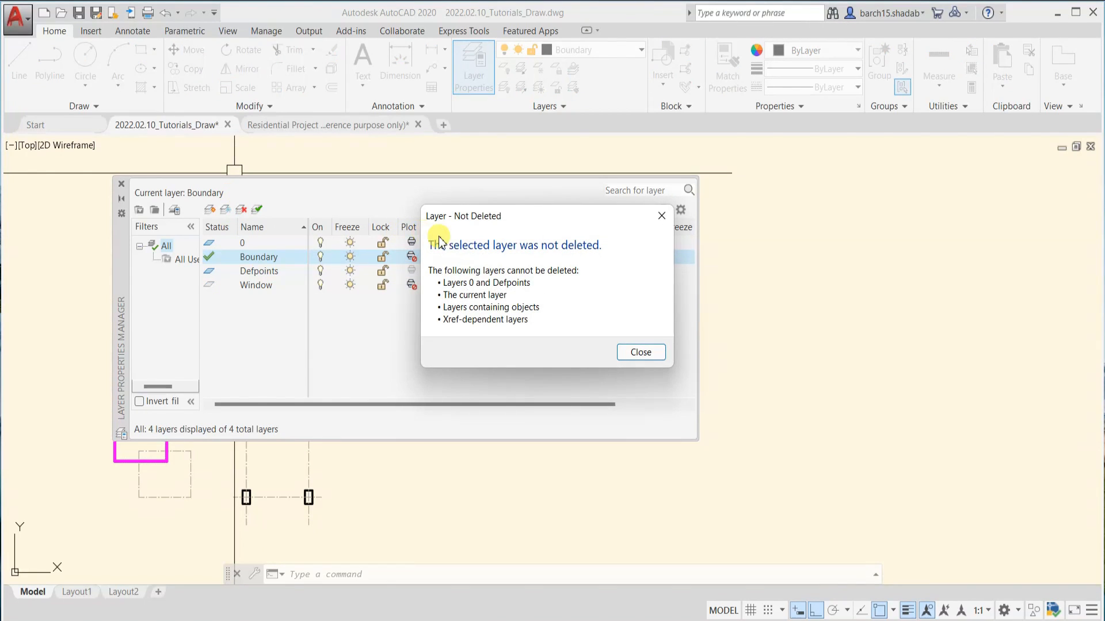
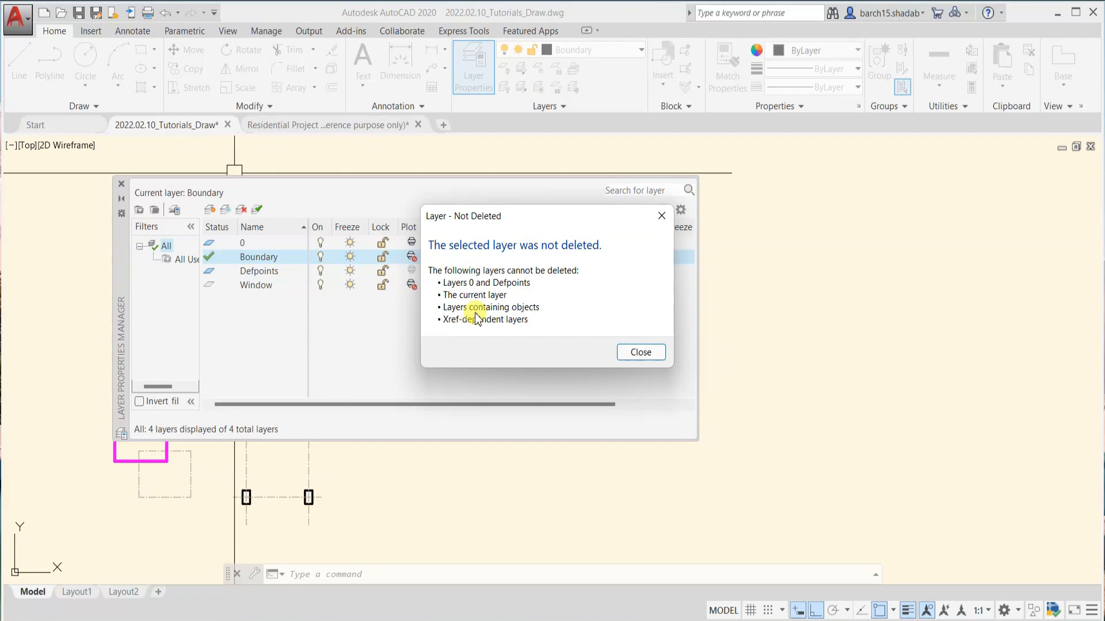
Dismiss the warning, resize and reposition the Layer Properties Manager to show the Description column, and maximize all columns
click(634, 353)
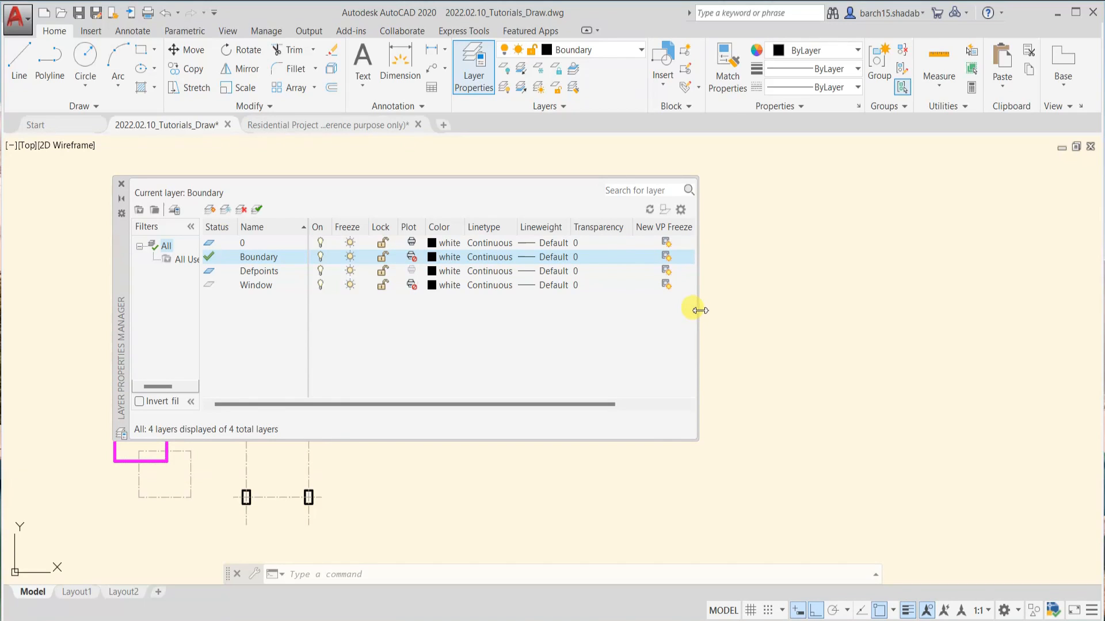
drag(699, 311, 805, 309)
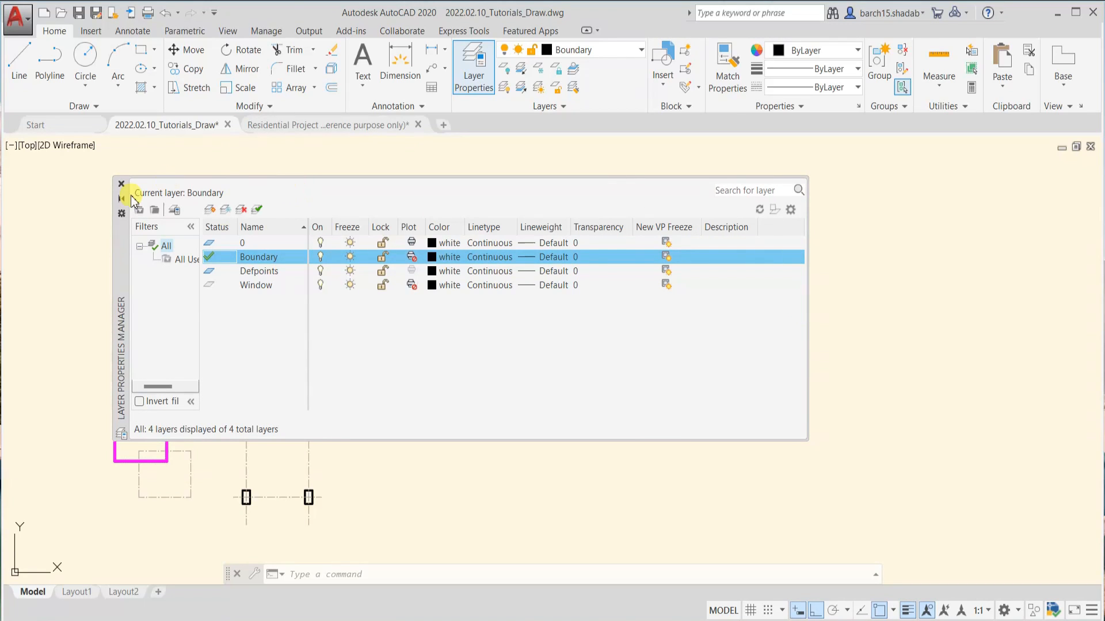
drag(120, 239, 50, 249)
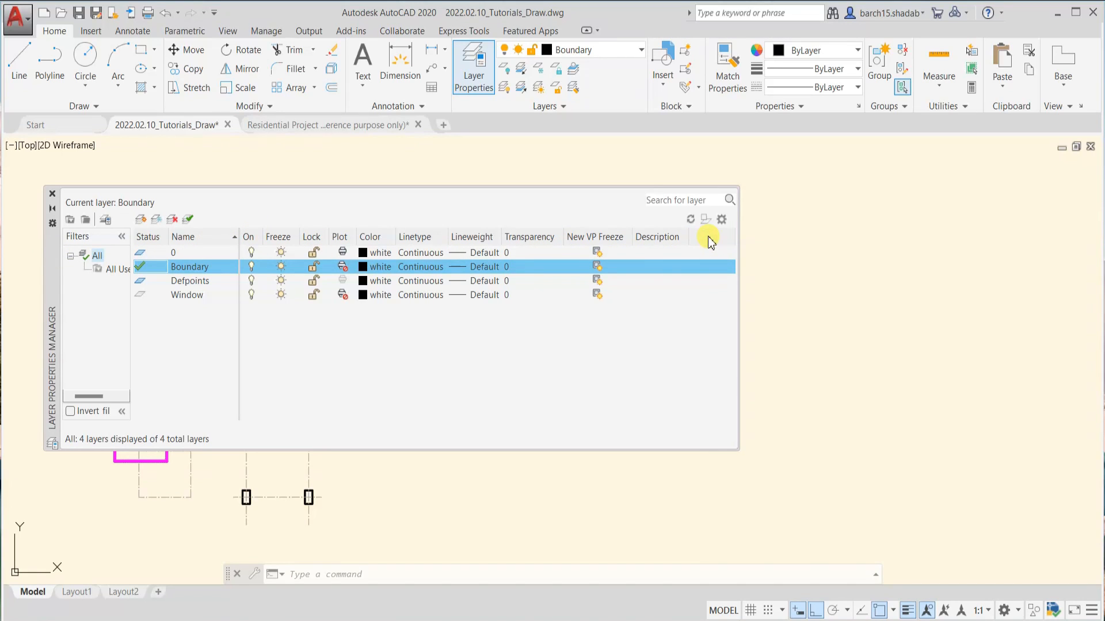
right_click(709, 241)
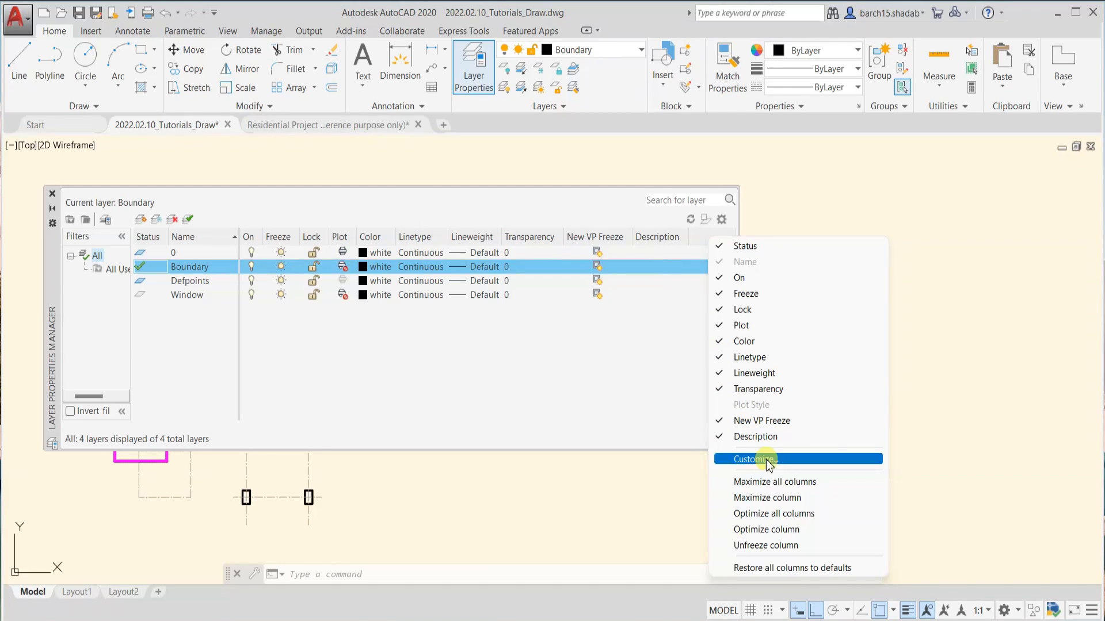
click(770, 481)
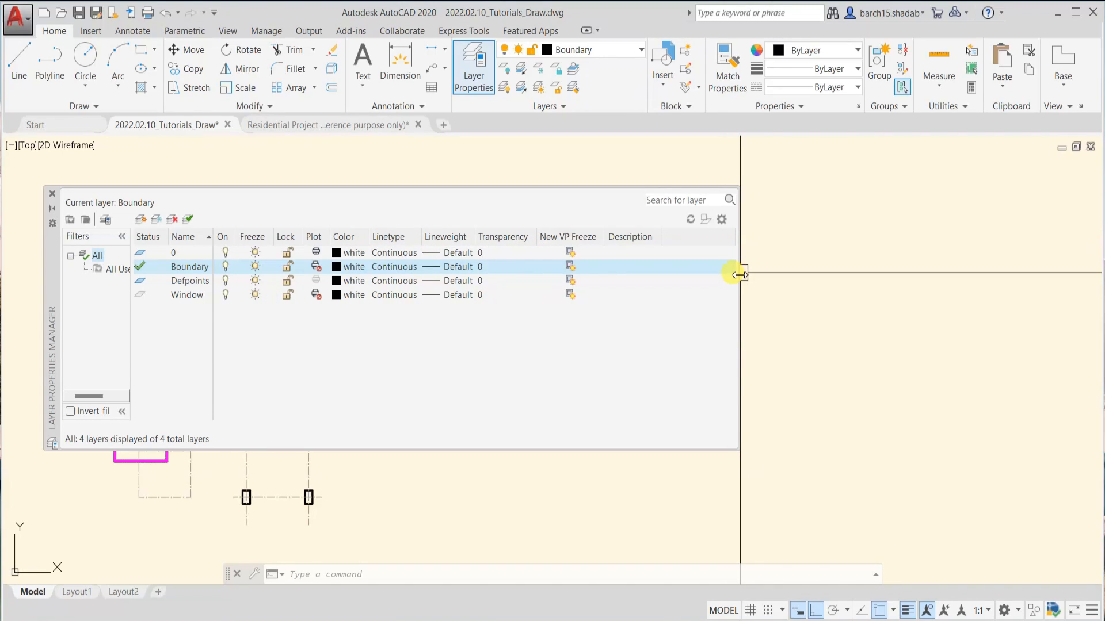
drag(738, 274, 689, 277)
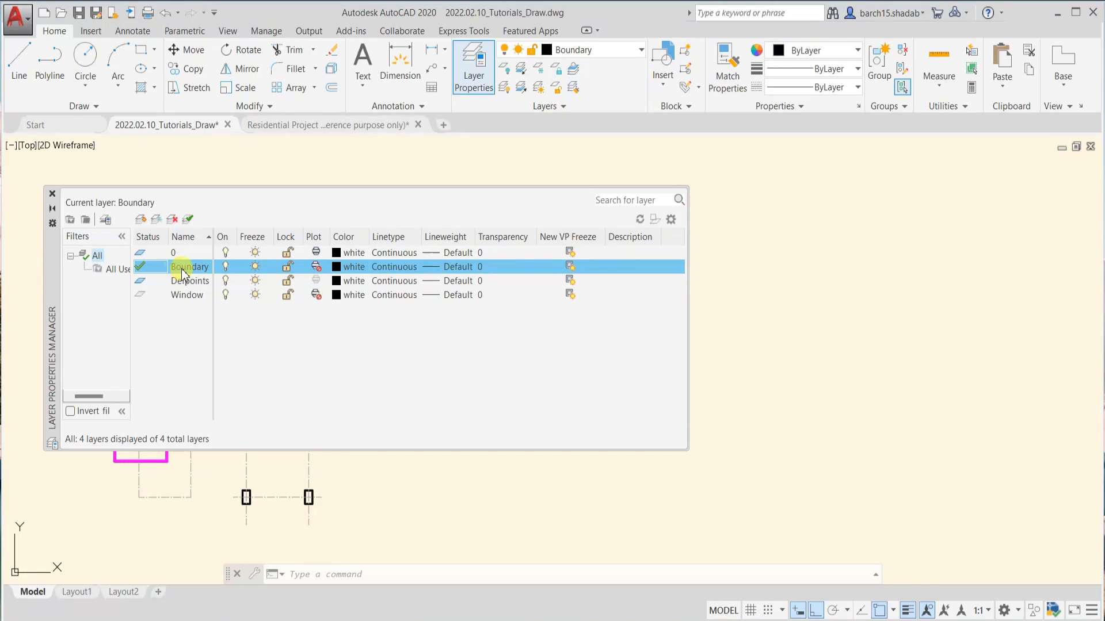
Set the Layer Properties Manager to auto-hide and draw a rectangle on the Boundary layer in the empty area right of the column grid
click(51, 208)
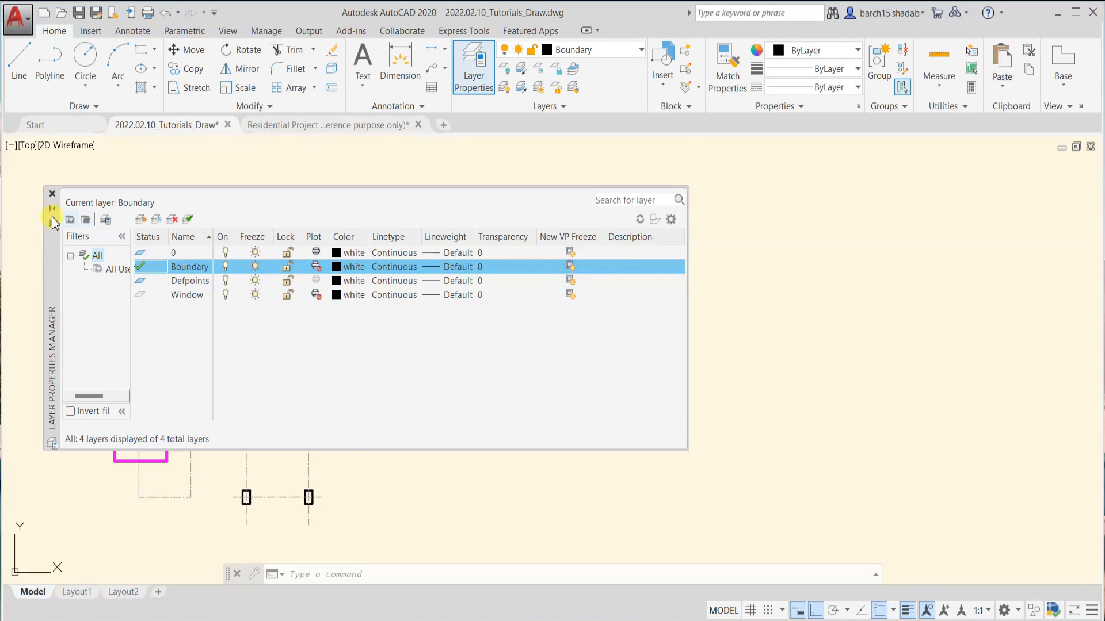
text(rec)
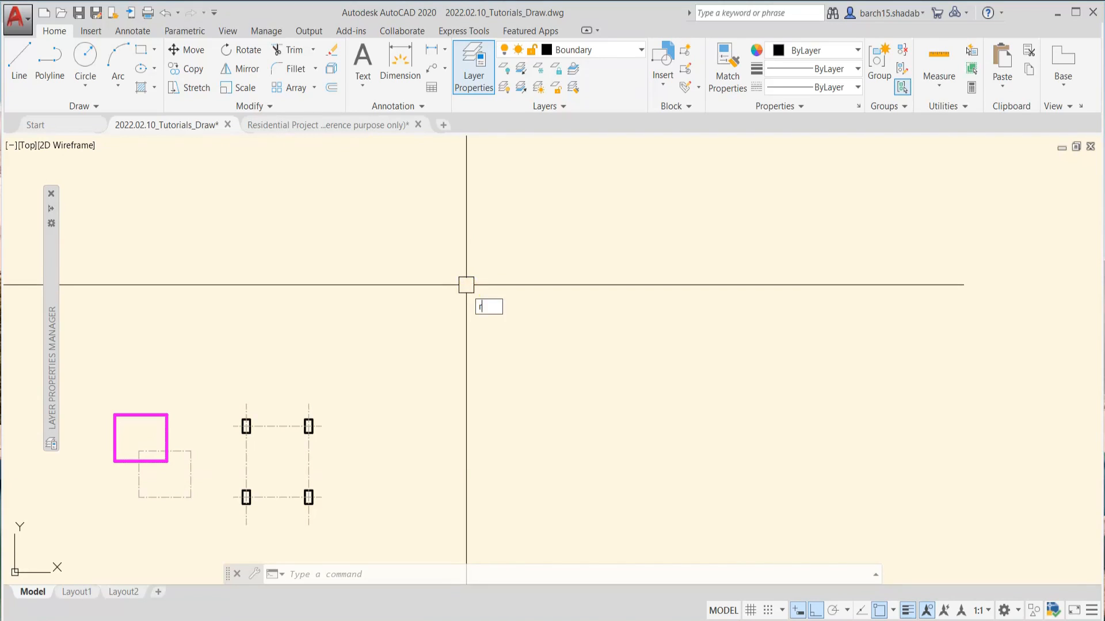
key(Return)
click(452, 262)
click(595, 406)
key(Escape)
key(Escape)
Draw a second, larger rectangle overlapping the lower-right part of the first one
text(l)
key(Return)
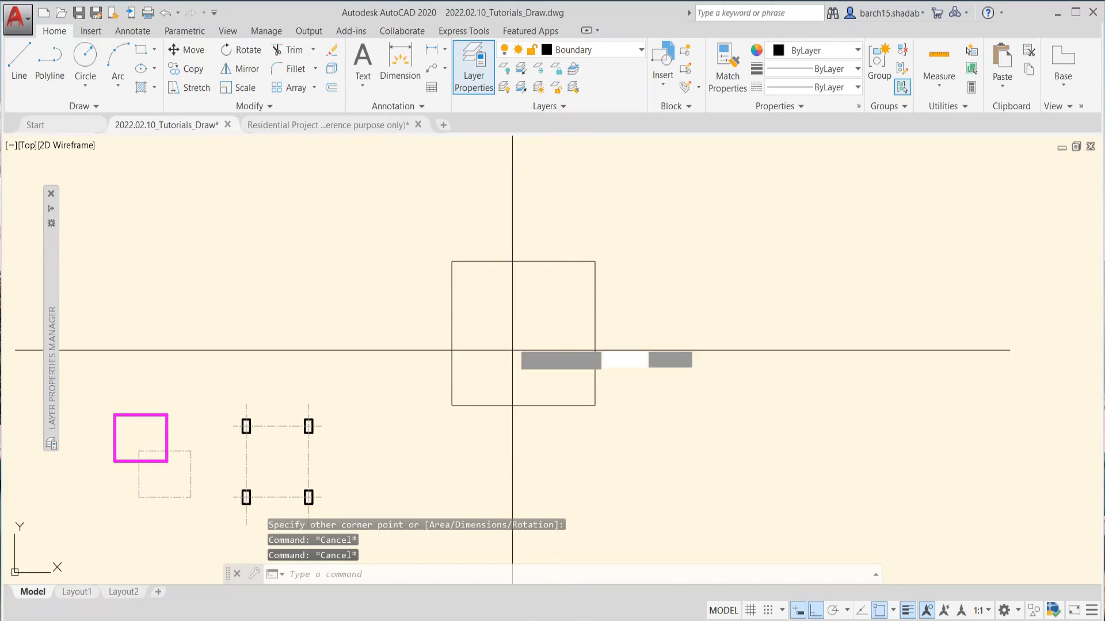
key(Escape)
key(Escape)
text(rec)
key(Return)
click(478, 294)
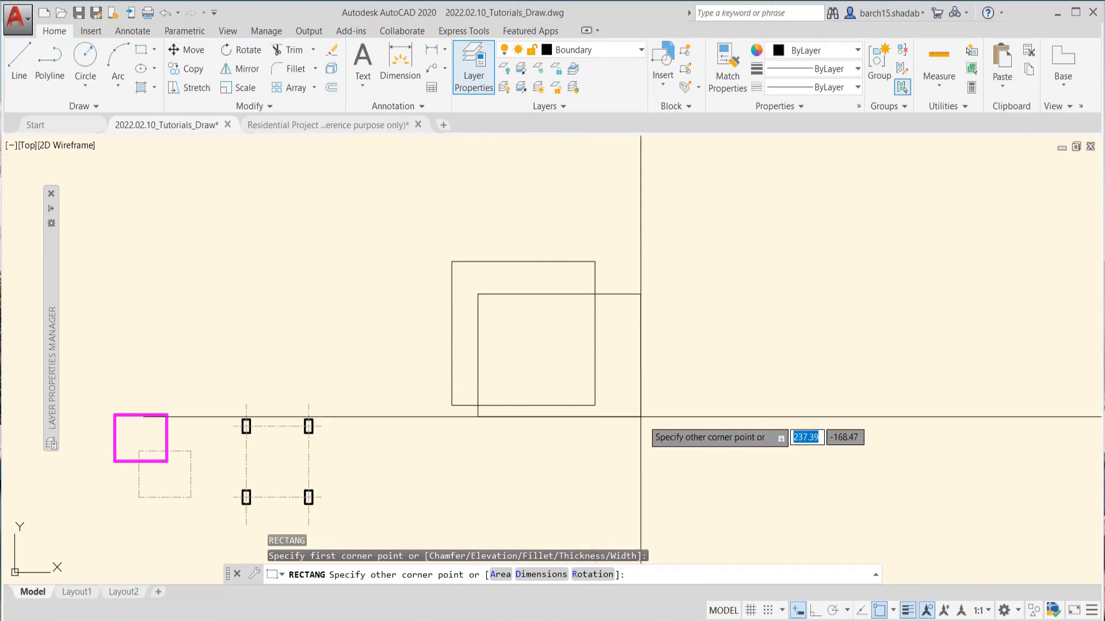
click(674, 448)
key(Escape)
key(Escape)
Offset the second rectangle 50 units inward
click(622, 298)
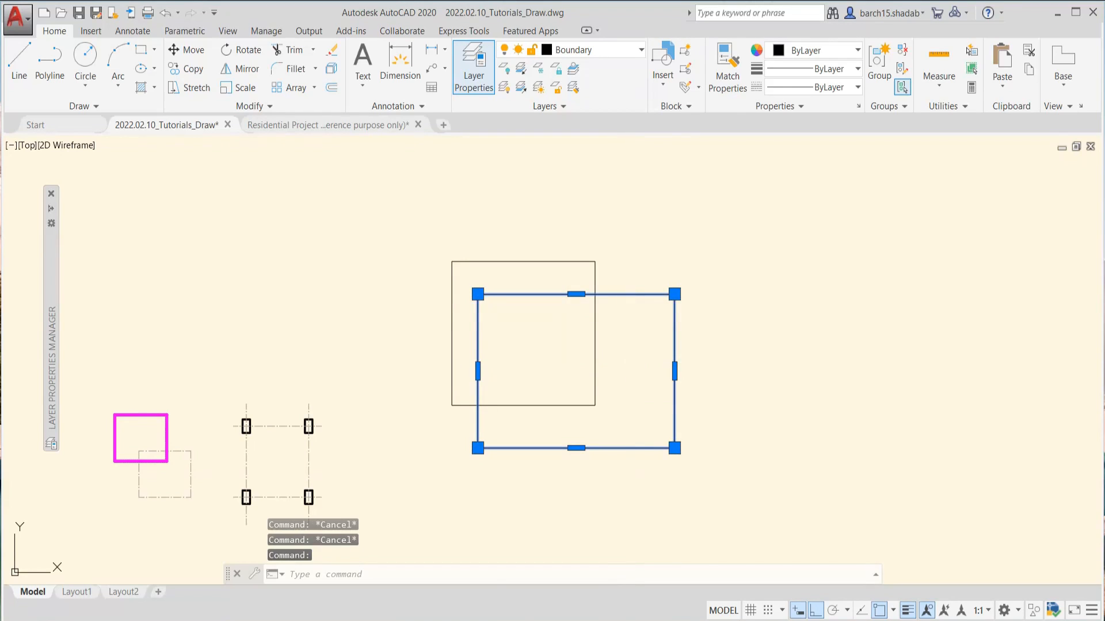
text(o)
key(Return)
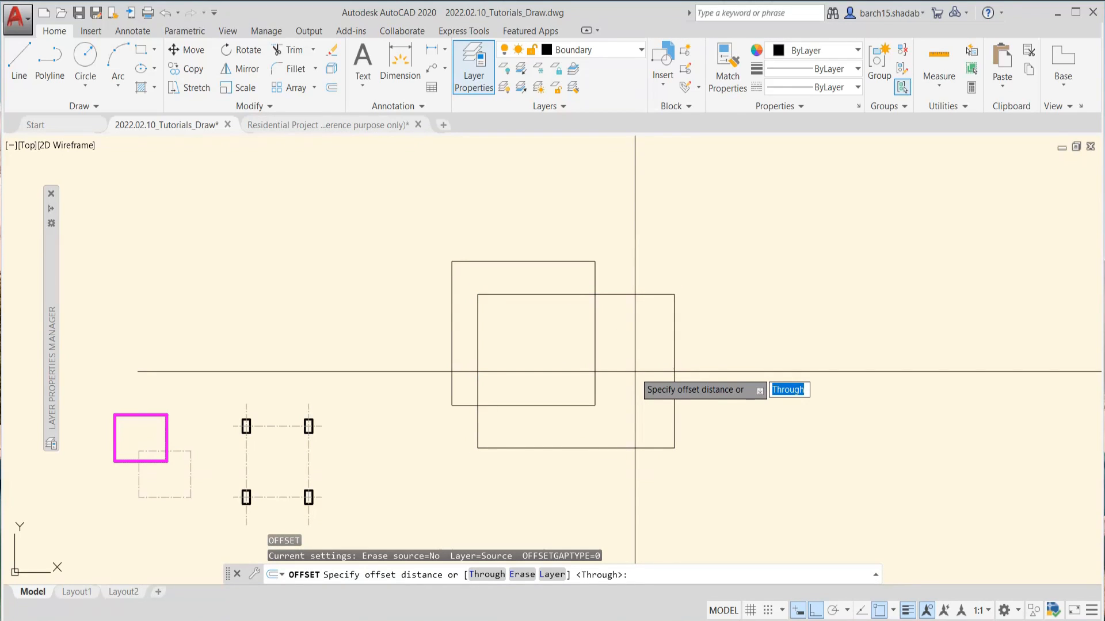
text(50)
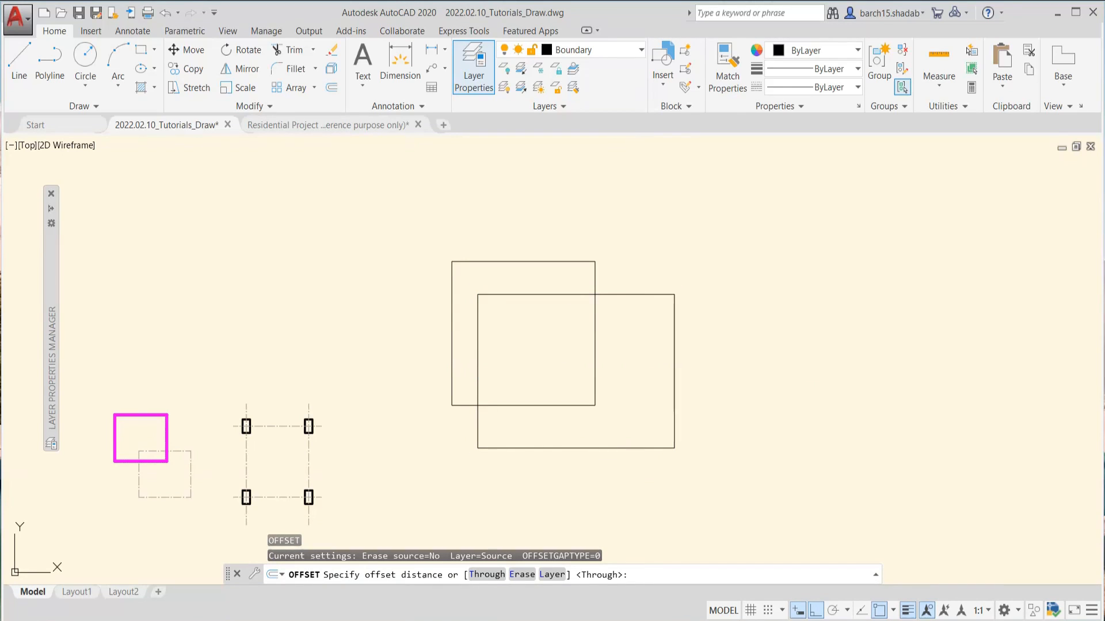
key(Return)
click(672, 372)
click(630, 368)
key(Escape)
key(Escape)
scroll(614, 364, up, 5)
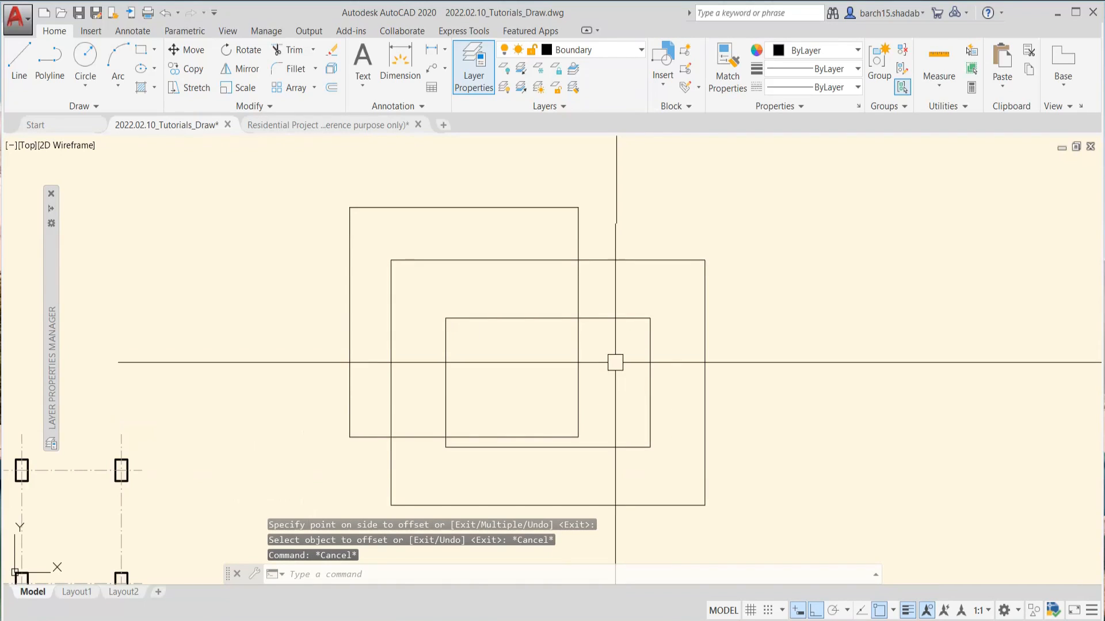
key(Escape)
scroll(633, 336, down, 5)
key(Escape)
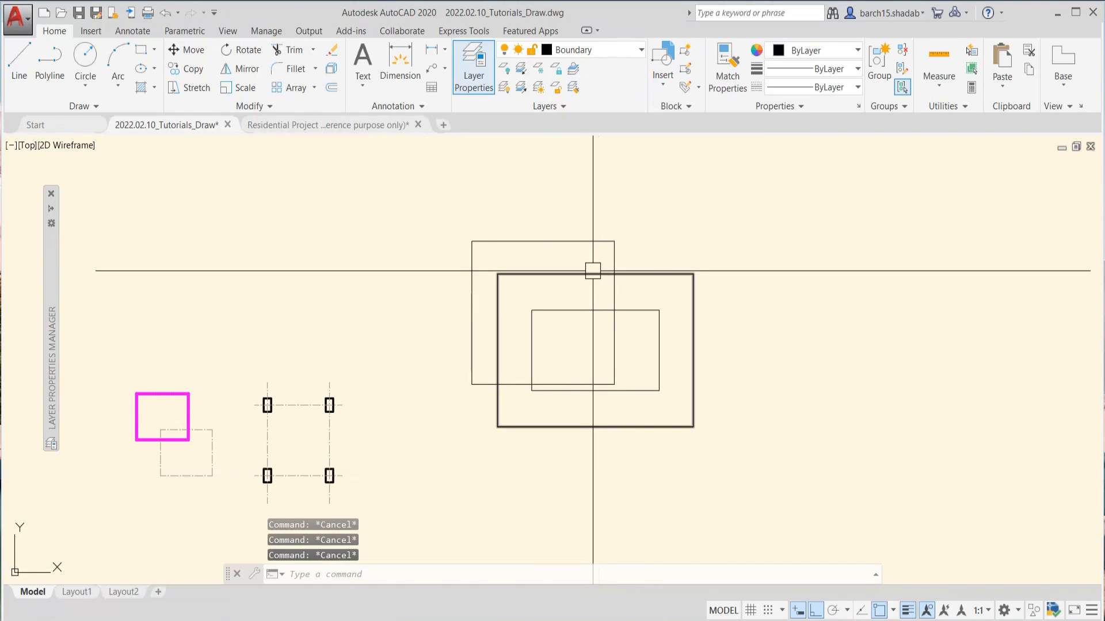
Select the three rectangles to check which layer they belong to, and clear the selection
click(592, 273)
click(585, 241)
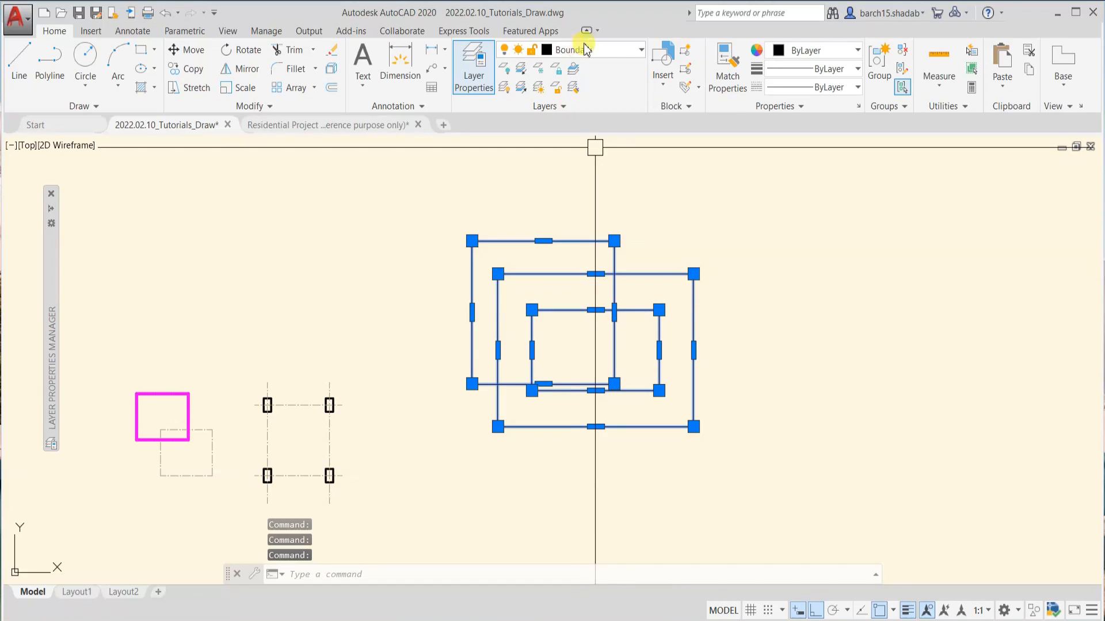
key(Escape)
click(647, 218)
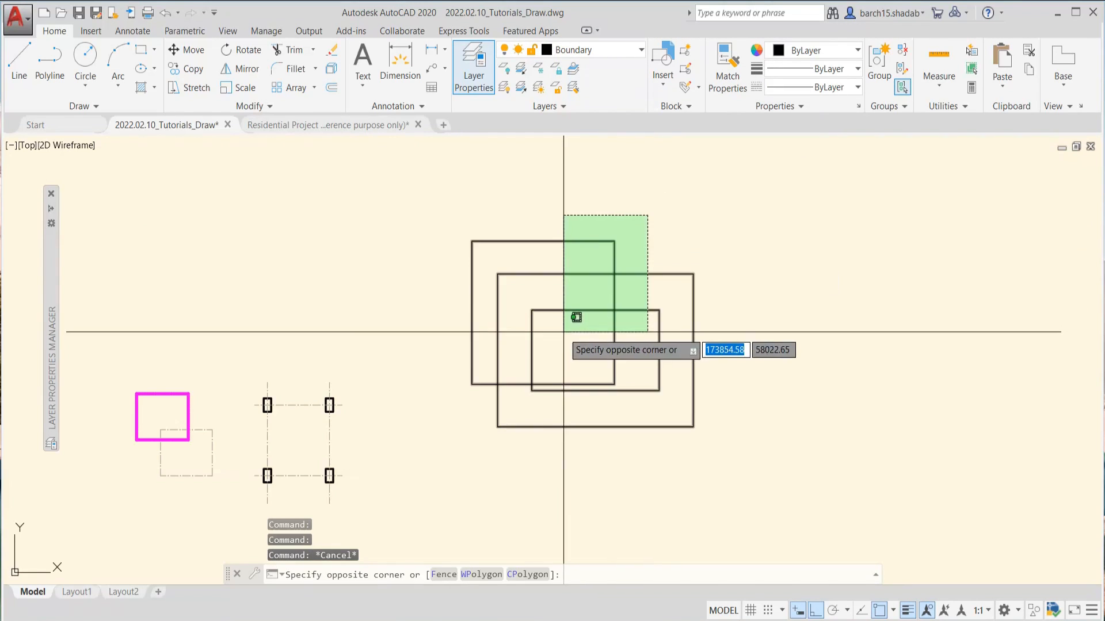
click(562, 323)
key(Escape)
key(Escape)
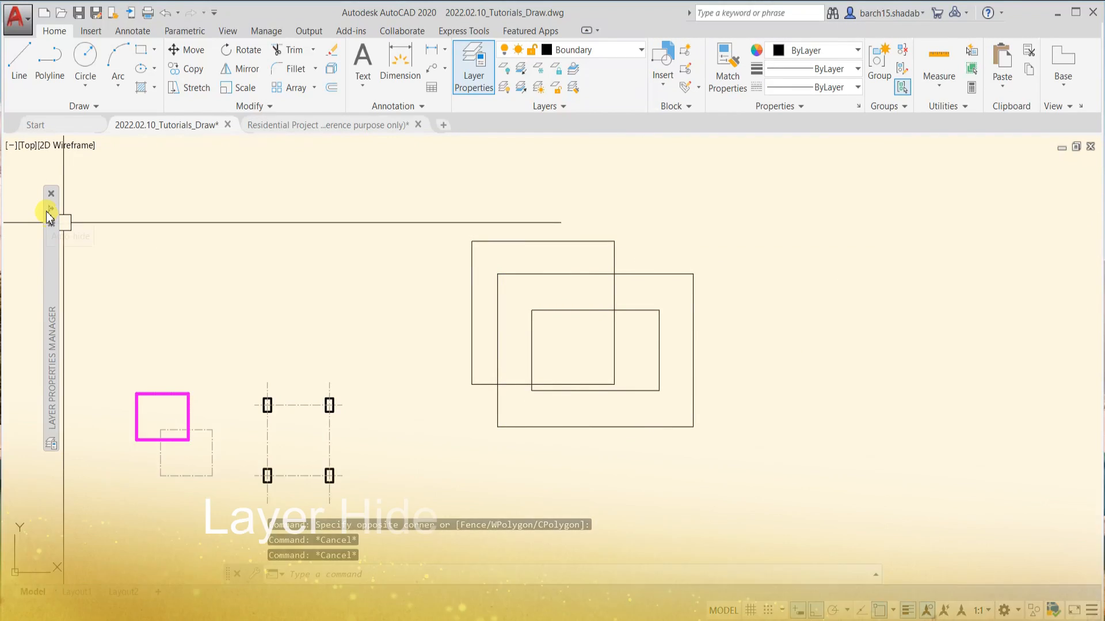
Expand the Layer Properties Manager, move it lower in the drawing area, and turn off the current layer, Boundary
mouse_move(48, 210)
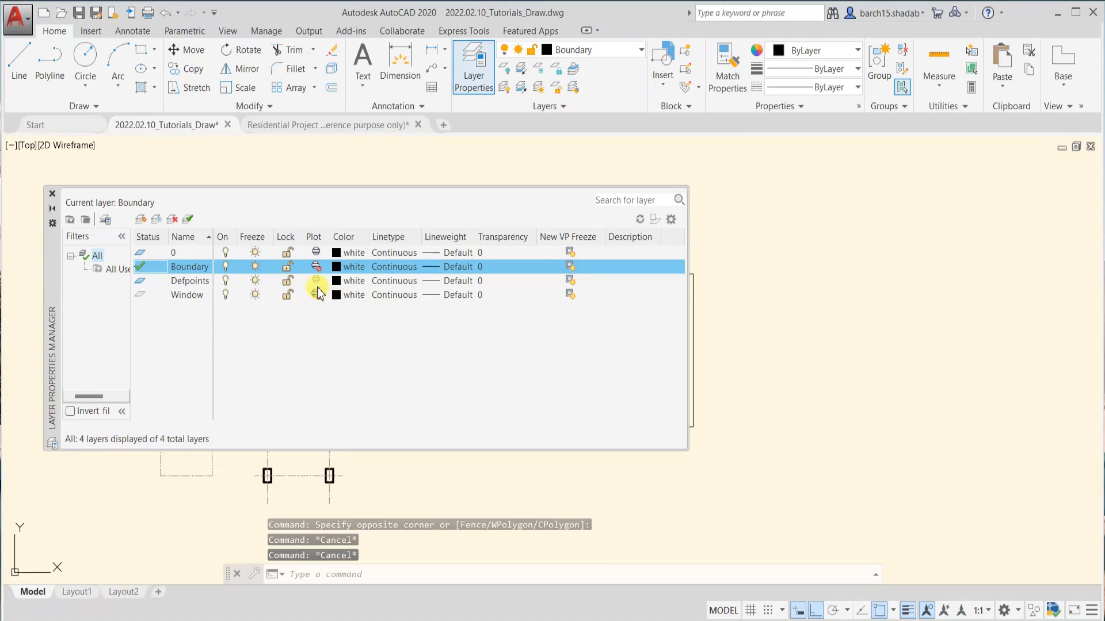
drag(51, 276, 36, 384)
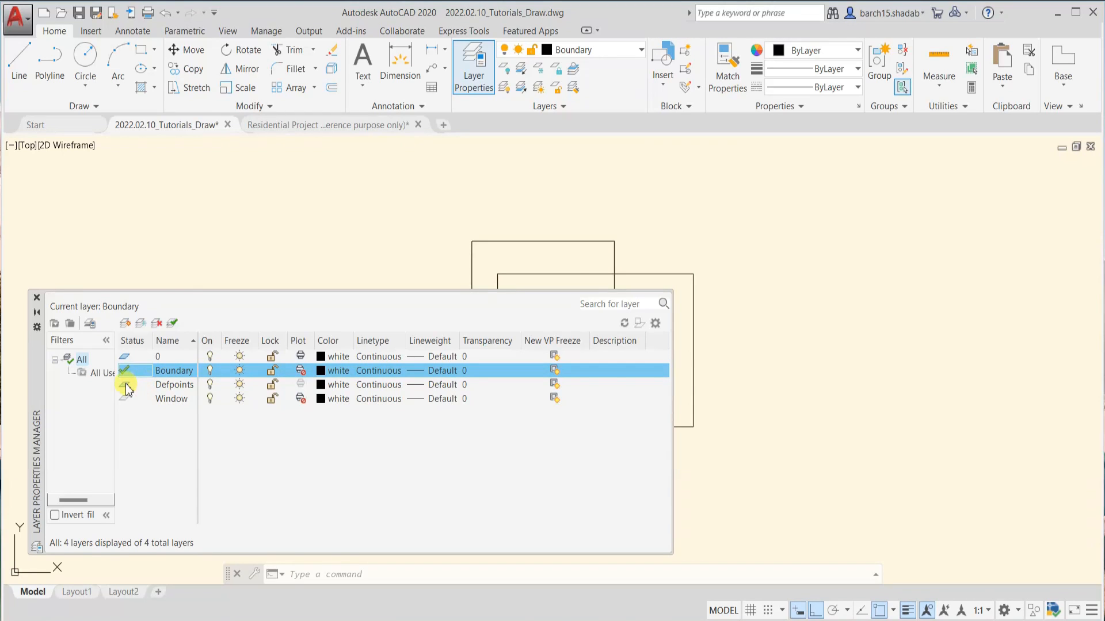
click(211, 371)
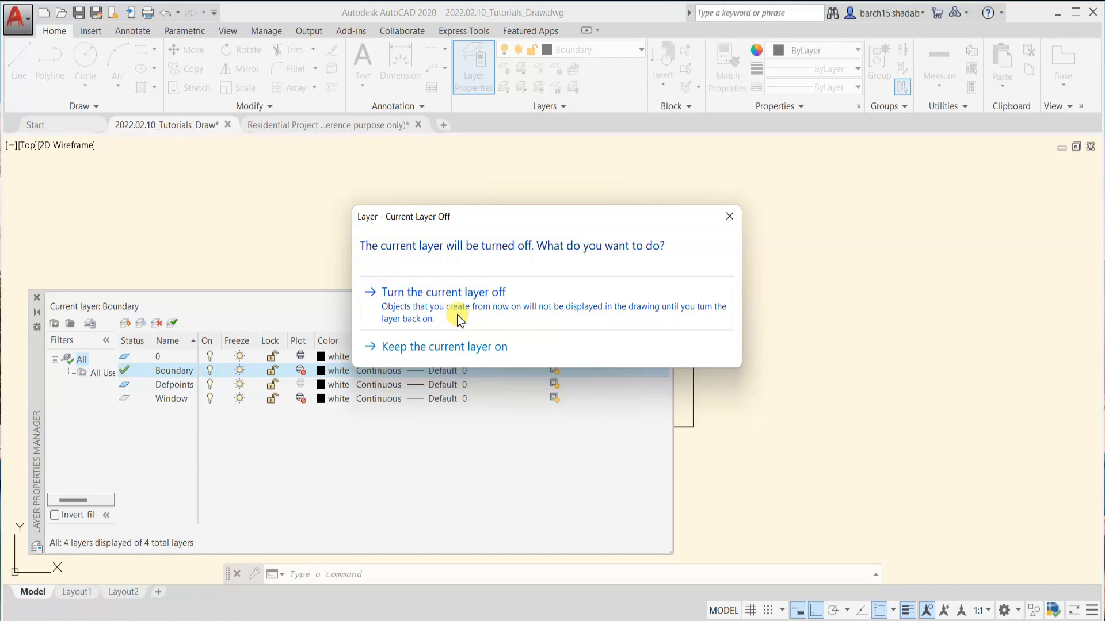
click(728, 218)
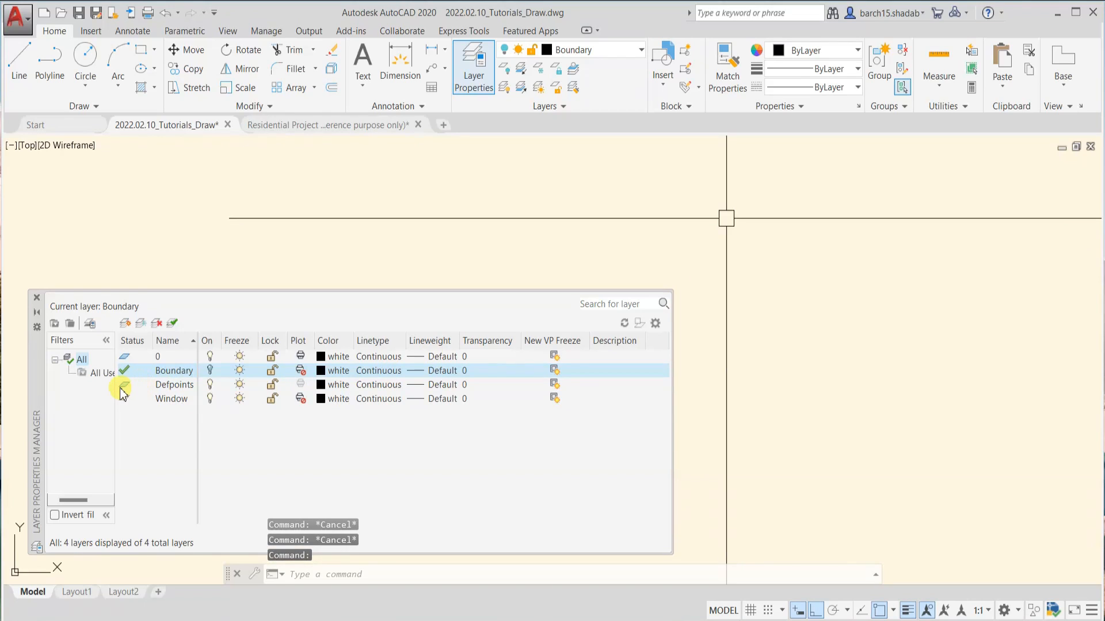
Make layer 0 current and turn the Boundary layer back on
double_click(126, 357)
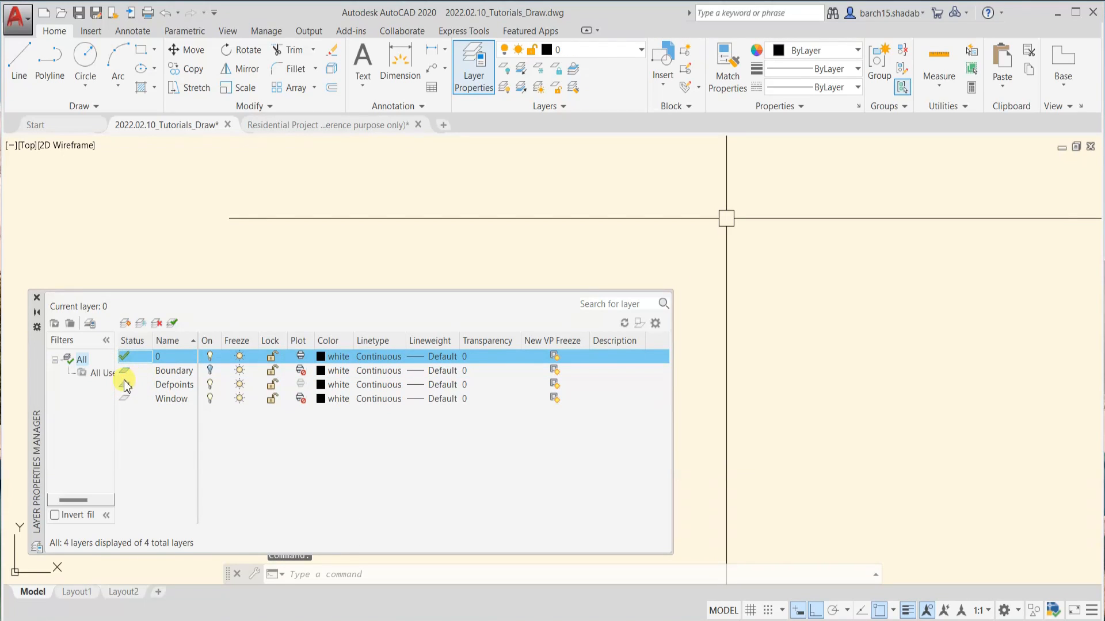
click(173, 372)
click(210, 371)
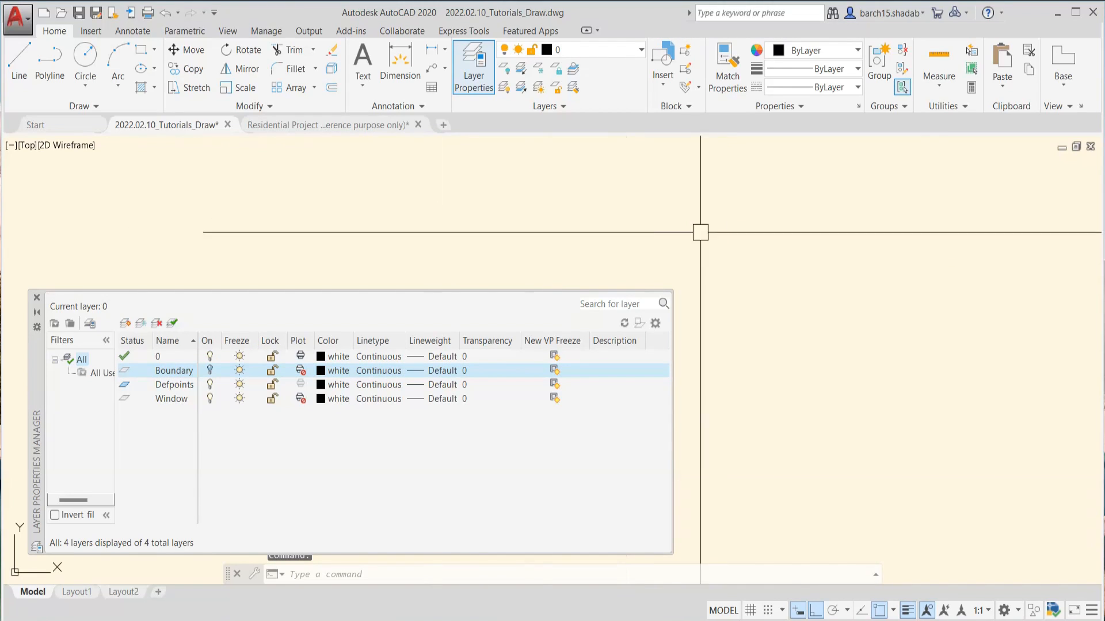
click(210, 371)
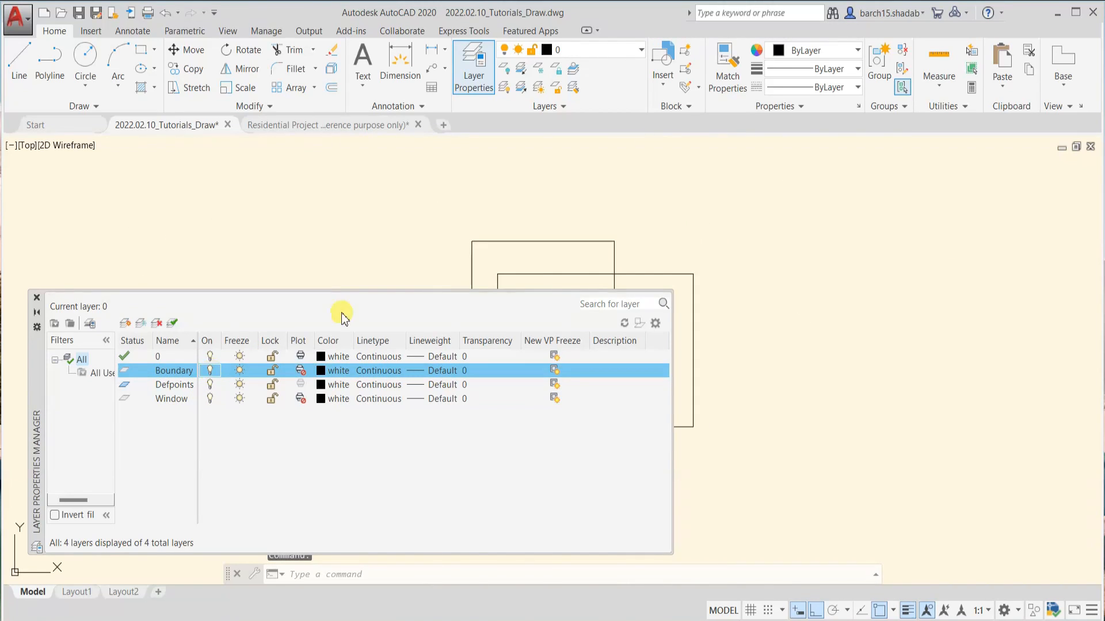
Bring the rectangles clear of the Layer Properties Manager and switch the Boundary layer off and on again
mouse_move(460, 240)
middle_down()
mouse_move(785, 204)
mouse_move(767, 214)
middle_up()
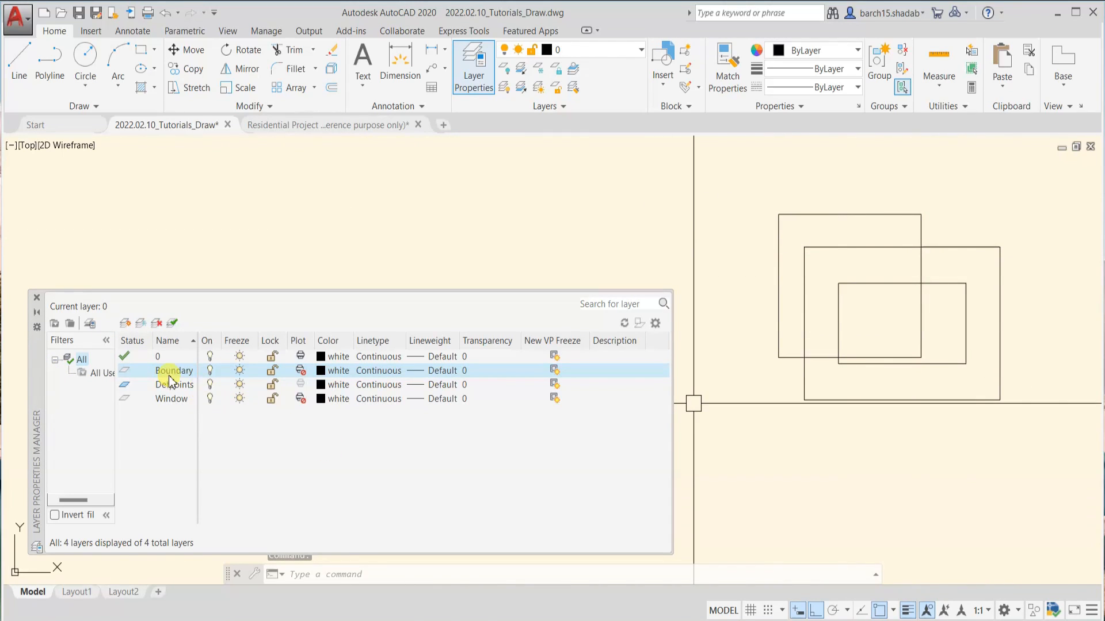
click(210, 373)
click(210, 372)
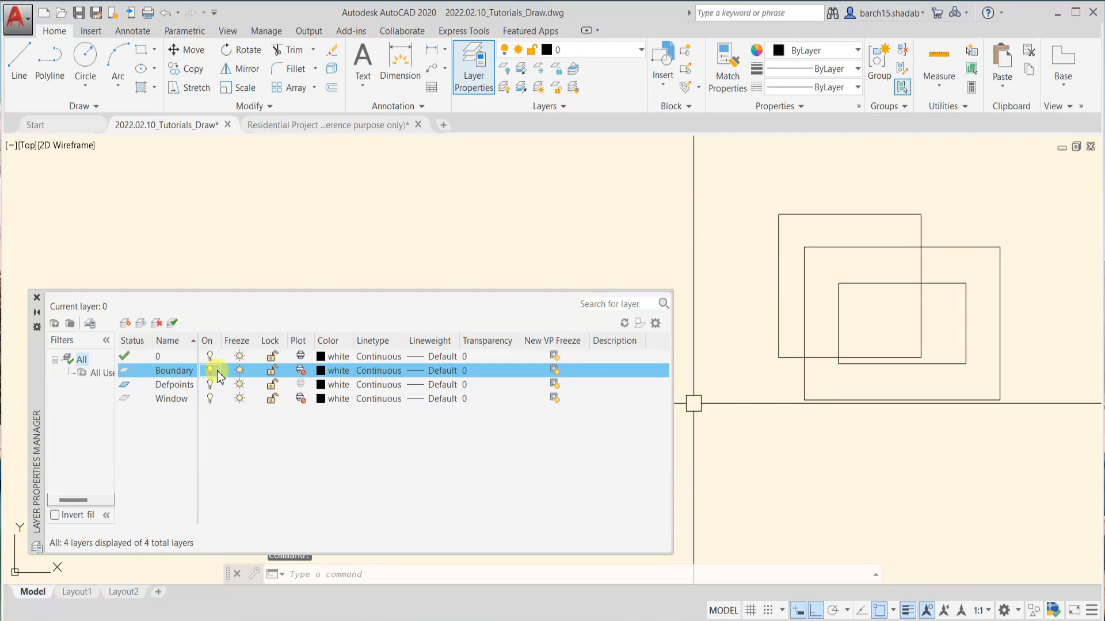
Freeze and thaw the Boundary layer twice to demonstrate hiding its rectangles
click(239, 371)
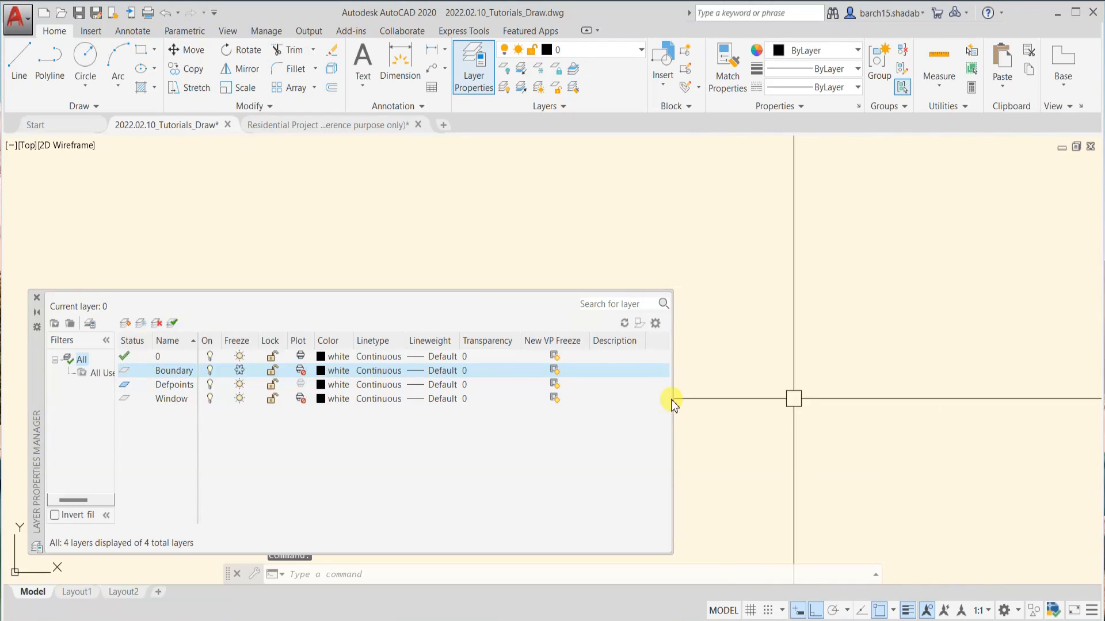
click(234, 371)
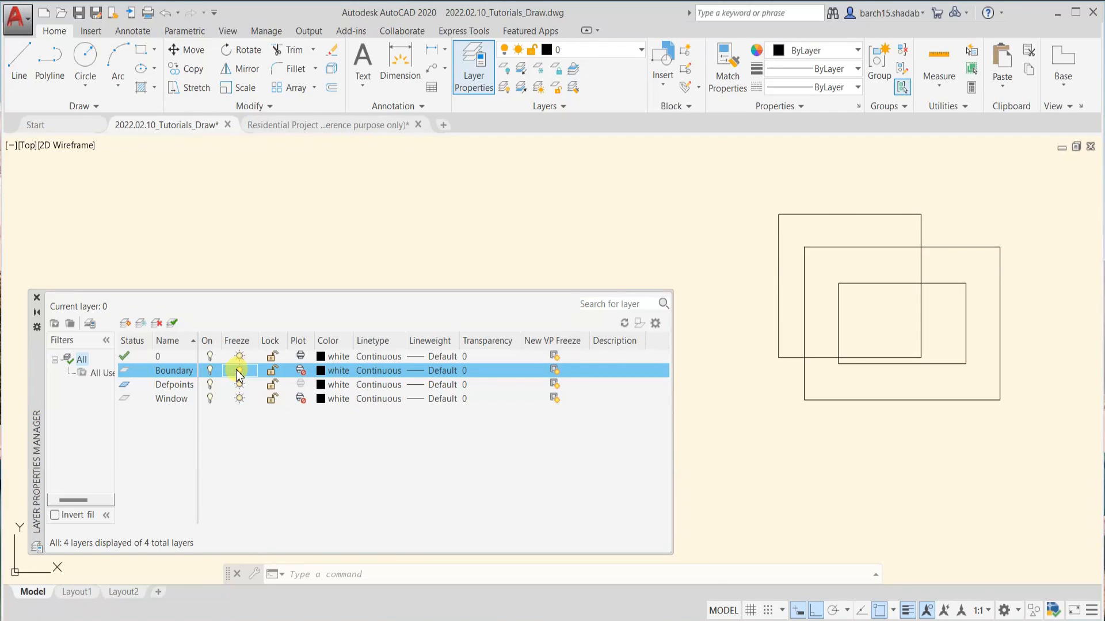
click(239, 373)
click(238, 373)
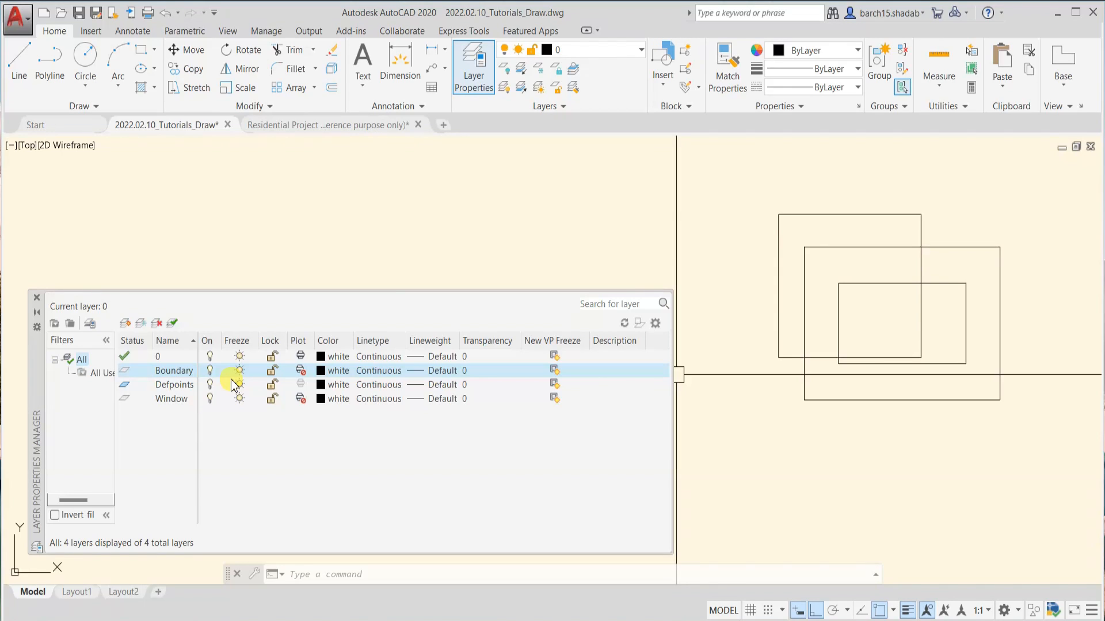
Compare the two ways of hiding Boundary: turn the layer off and on, and freeze and thaw it once
click(210, 371)
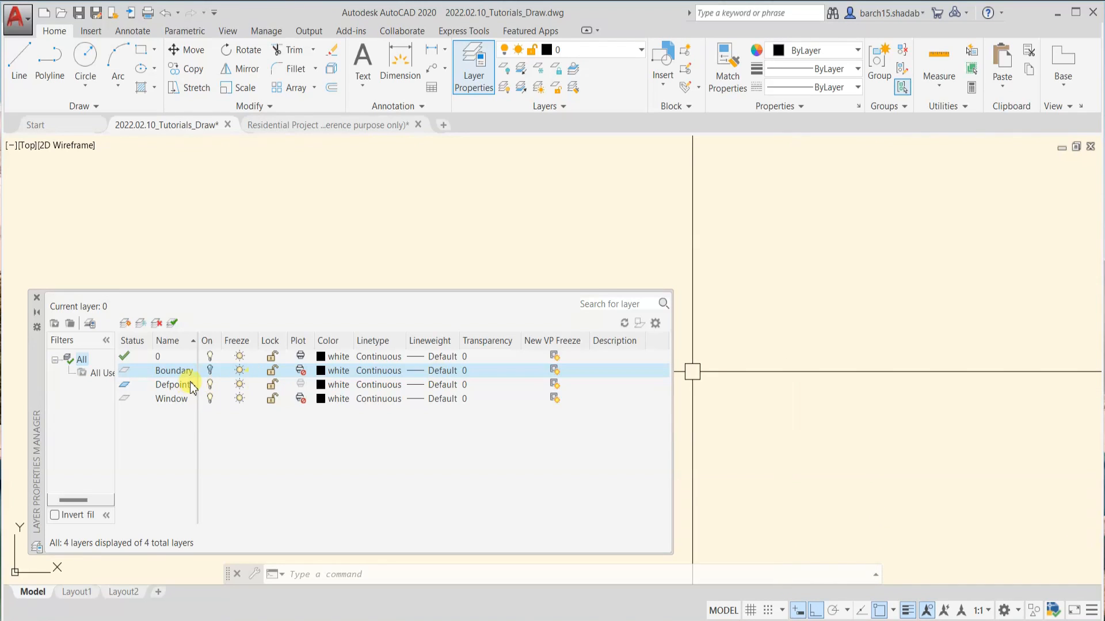
click(210, 371)
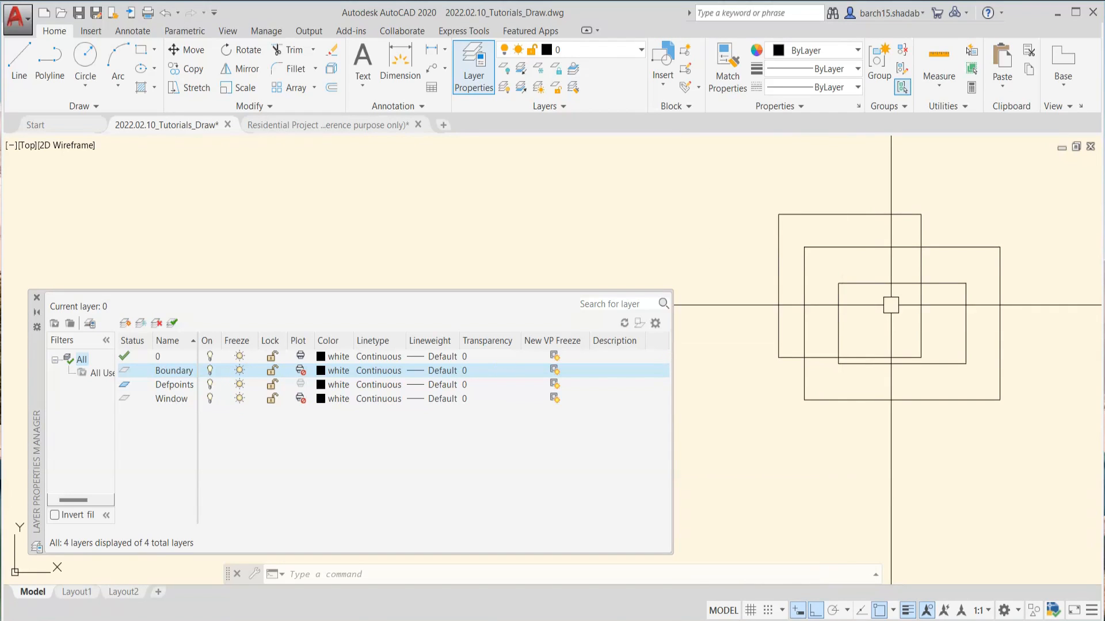
click(239, 372)
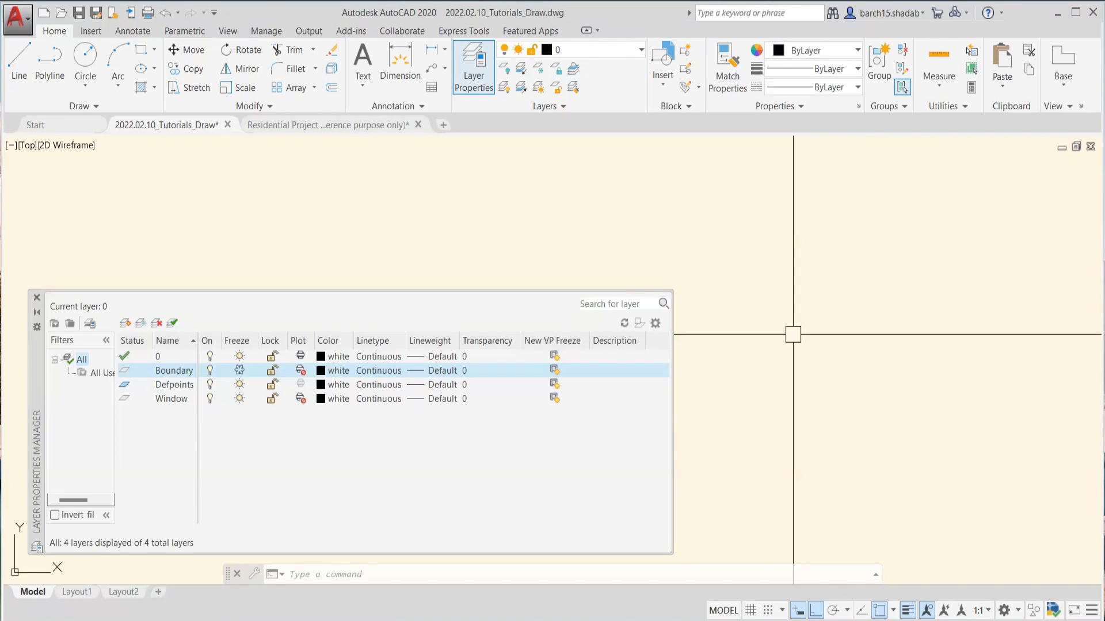
click(240, 371)
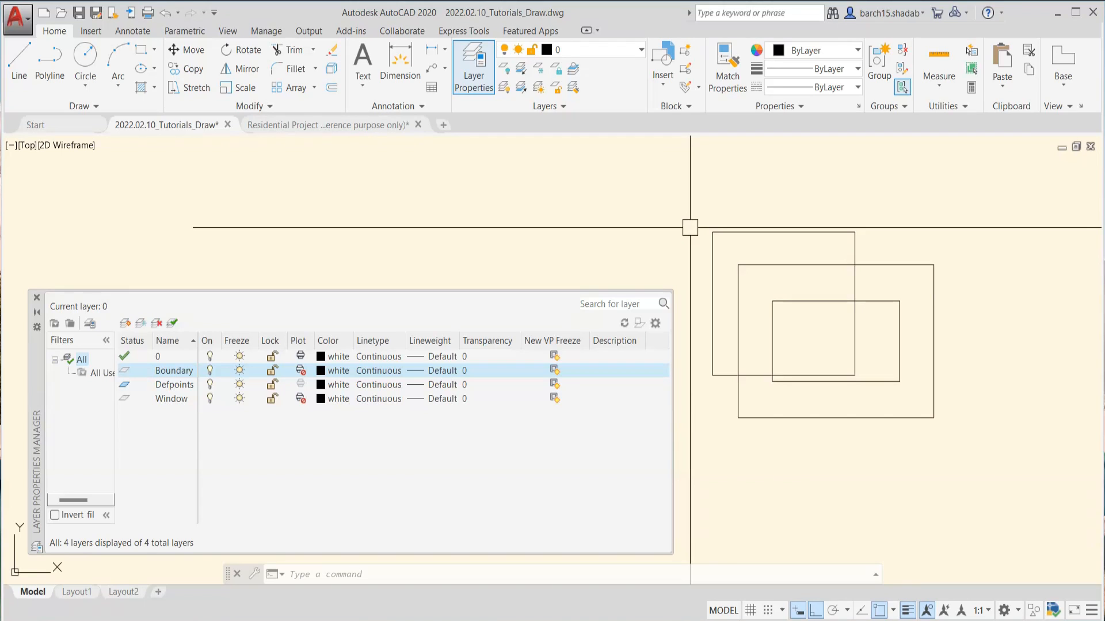
Lock the Boundary layer and select its three rectangles with a crossing window
click(272, 371)
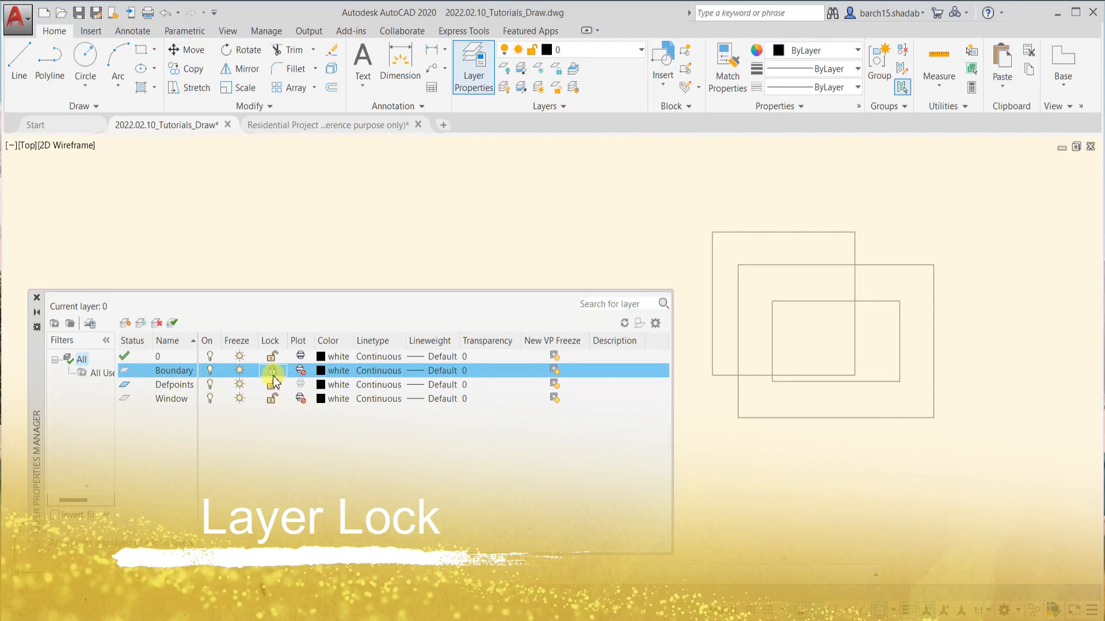
click(937, 215)
click(794, 399)
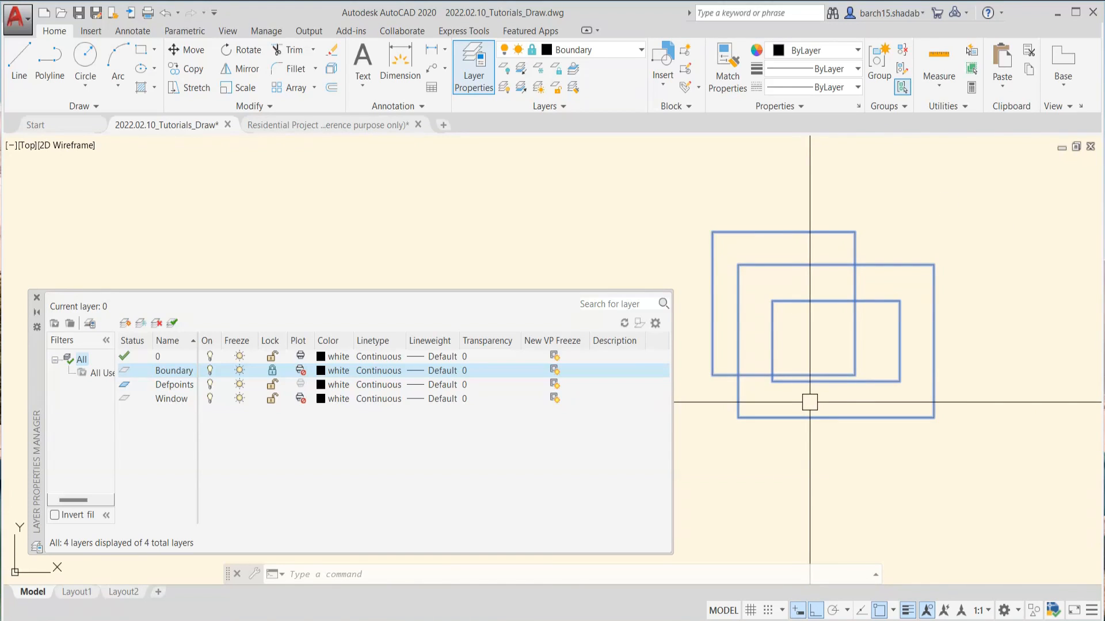
Try to move the three rectangles on the locked Boundary layer
key(Escape)
click(930, 190)
click(816, 396)
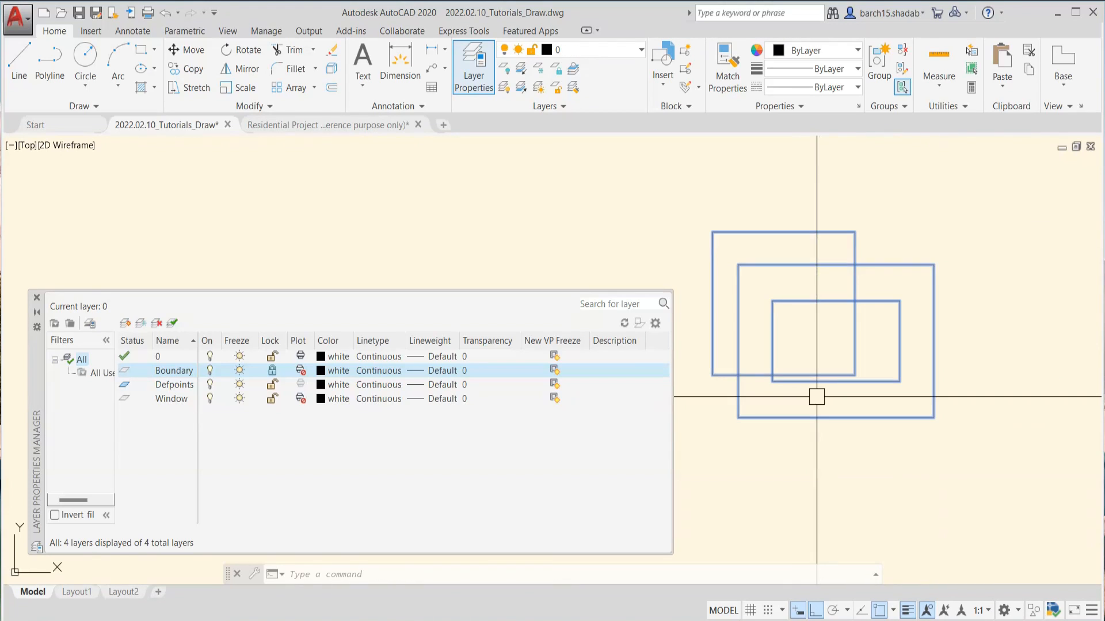
text(m)
key(Return)
click(812, 341)
key(Escape)
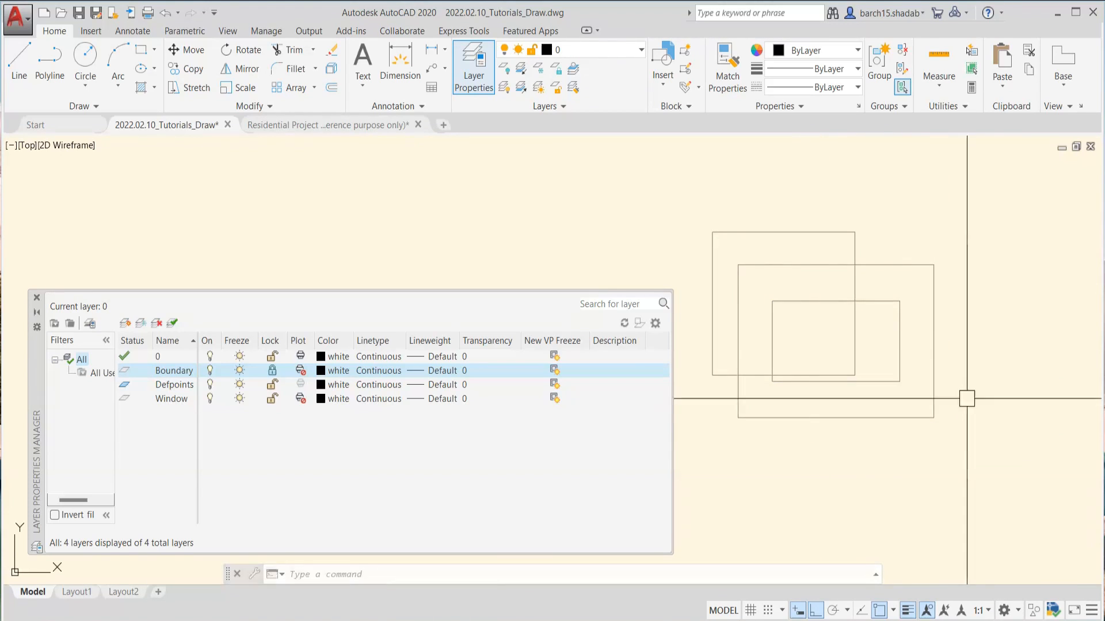
Clear the crossing selection of the rectangles and unlock the Boundary layer
click(991, 450)
click(769, 214)
key(Escape)
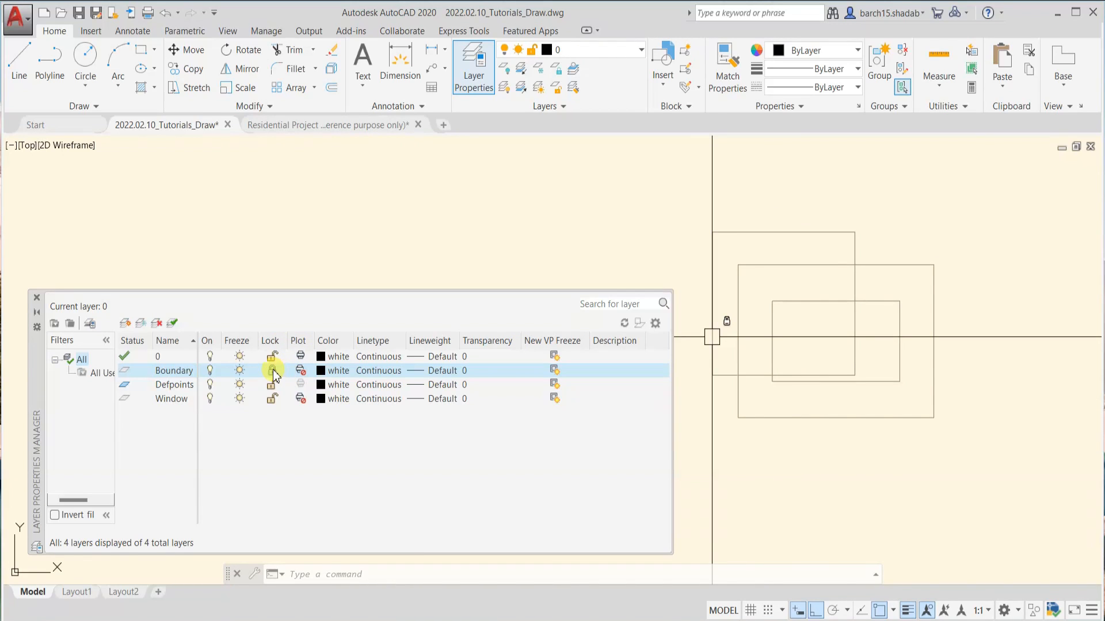
click(272, 371)
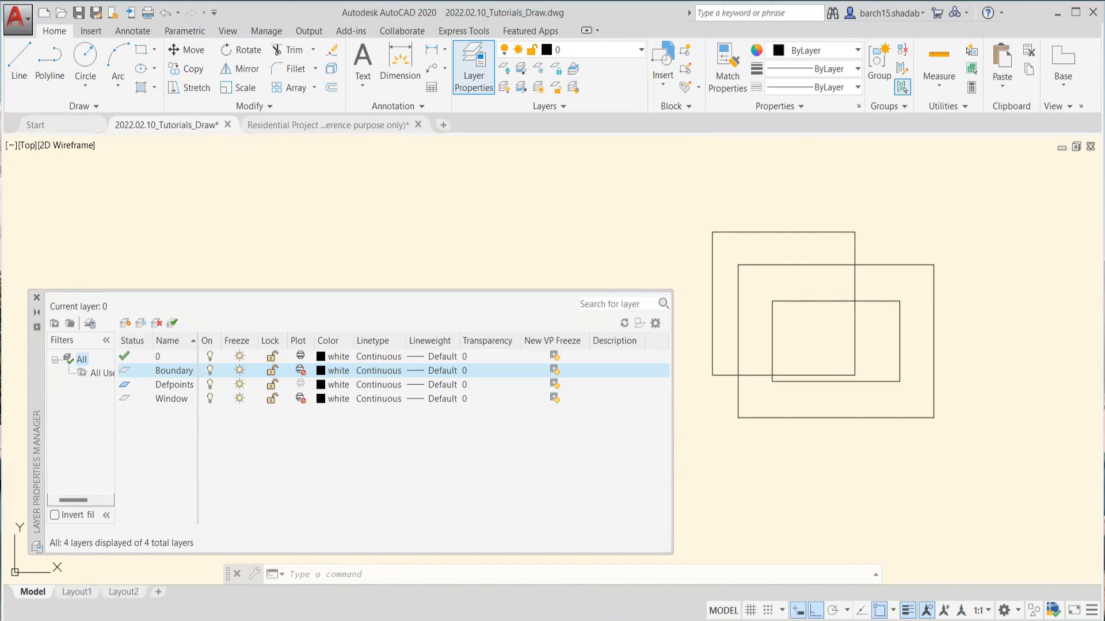
middle_drag(802, 361, 812, 383)
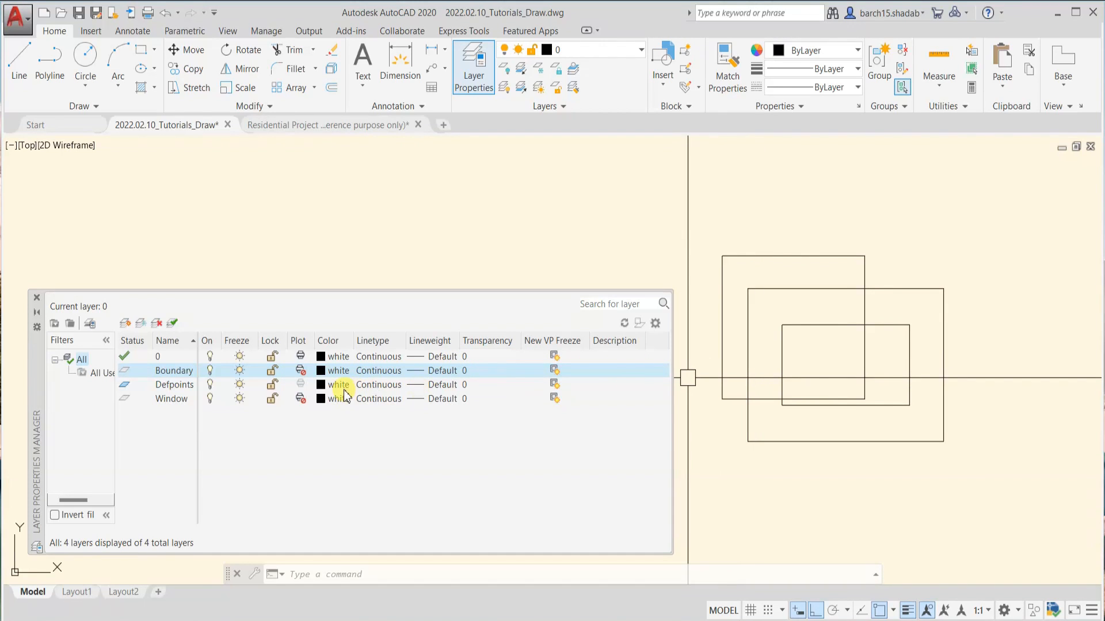
Toggle plotting for the Boundary layer and leave it enabled
click(300, 371)
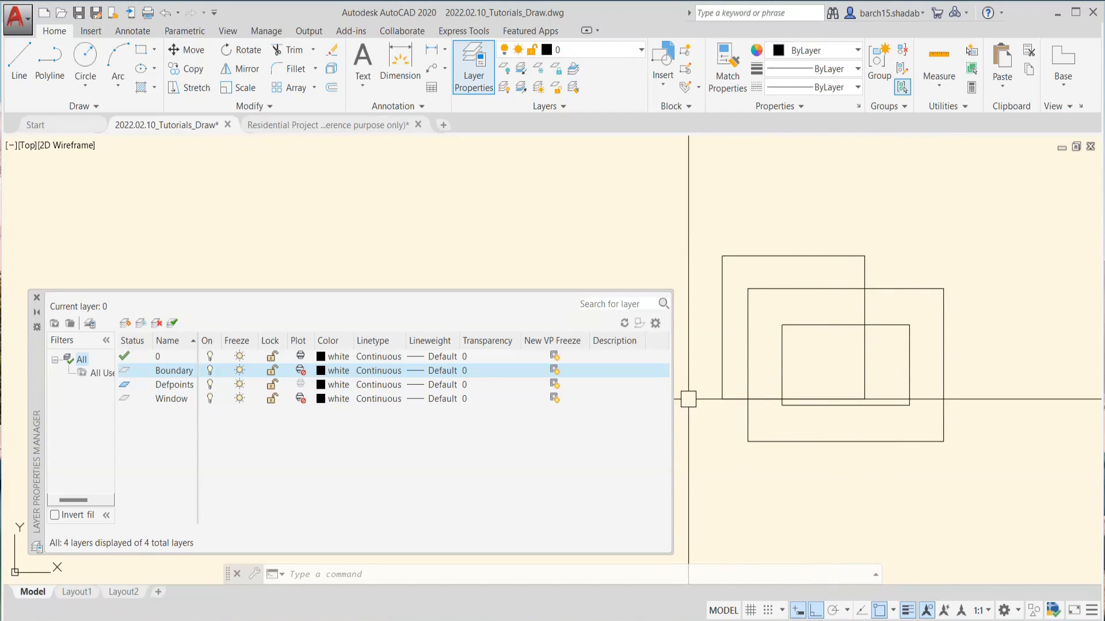
click(299, 371)
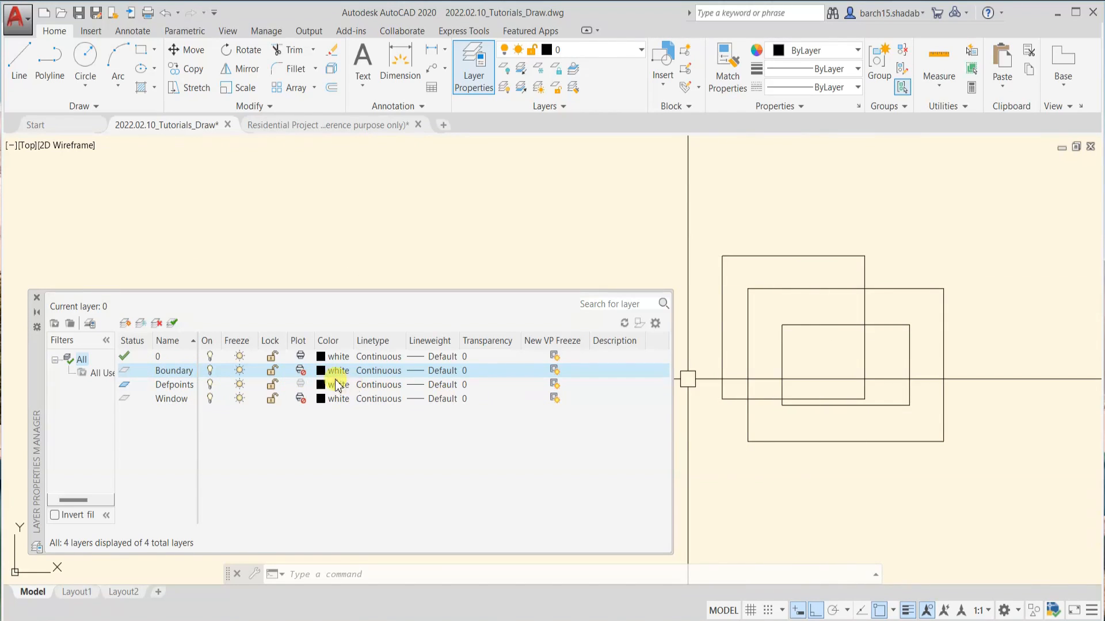
click(301, 375)
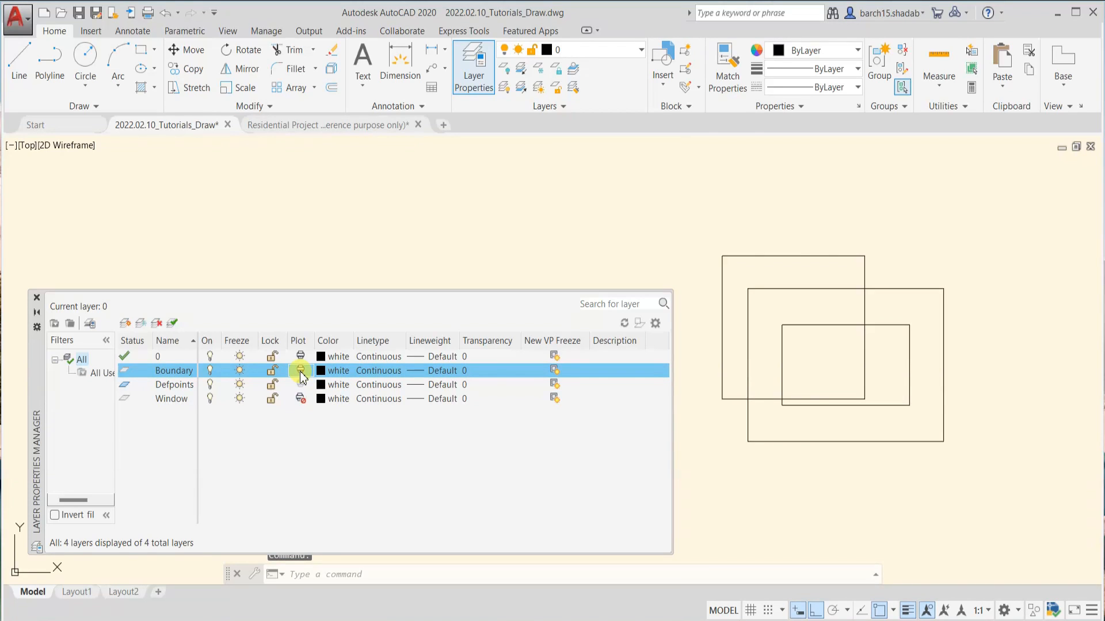
Highlight the three rectangles twice with a window selection, clearing the selection each time
click(706, 229)
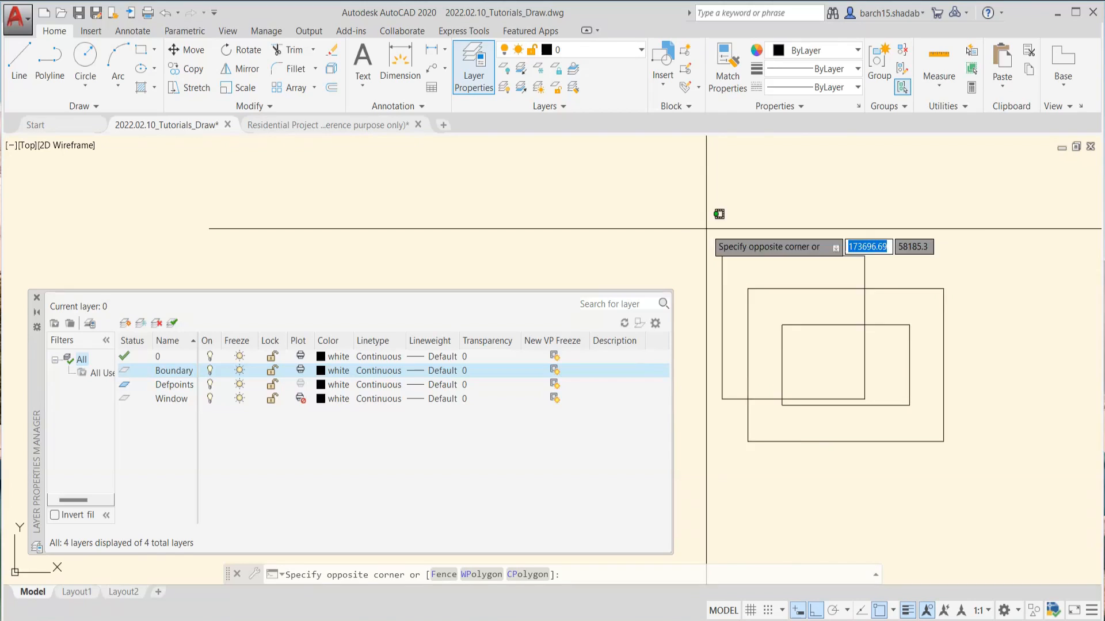
click(973, 462)
key(Escape)
click(697, 216)
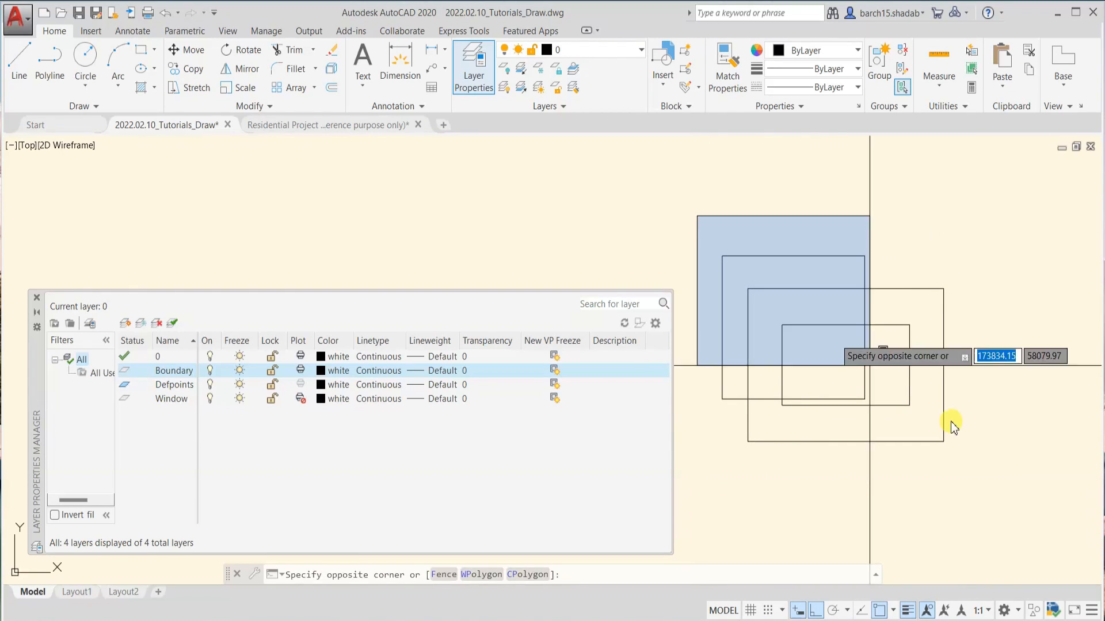
click(1011, 451)
key(Escape)
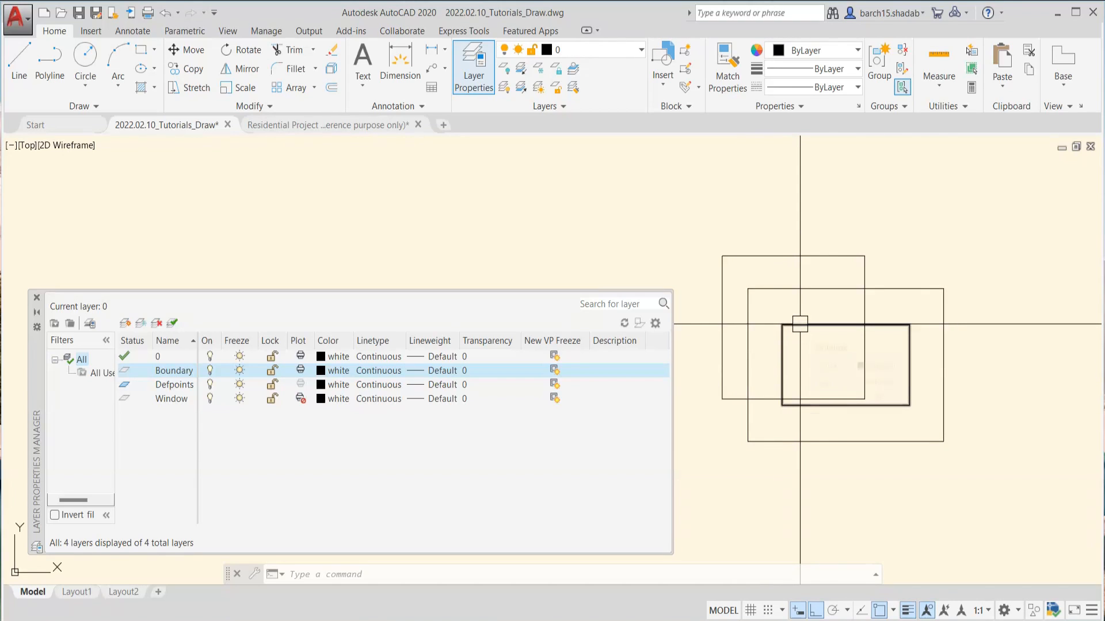
mouse_move(800, 324)
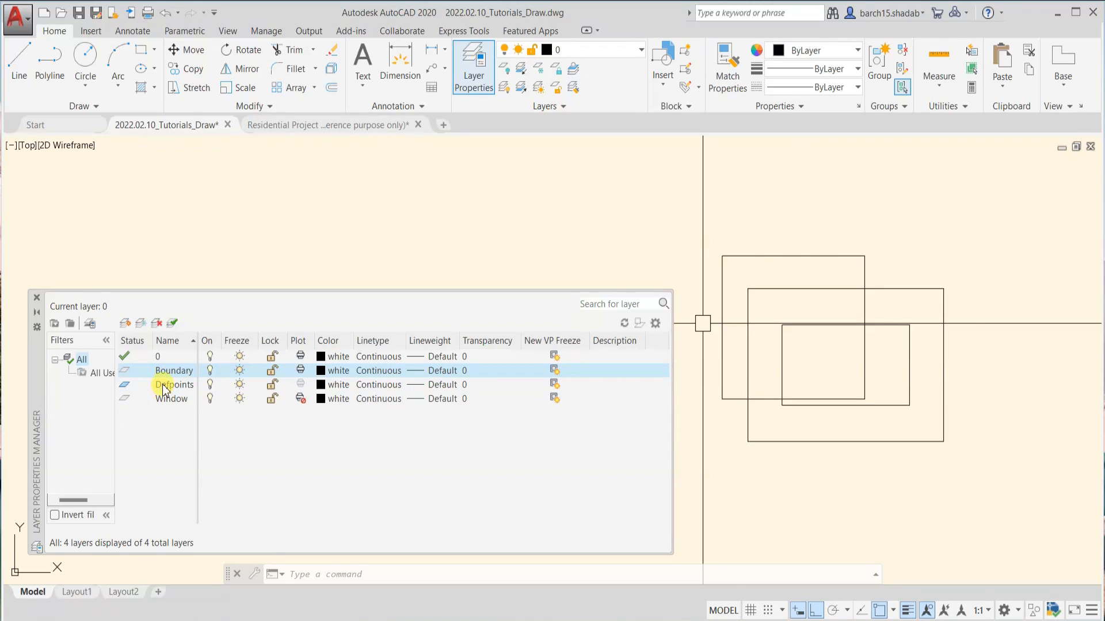
click(365, 385)
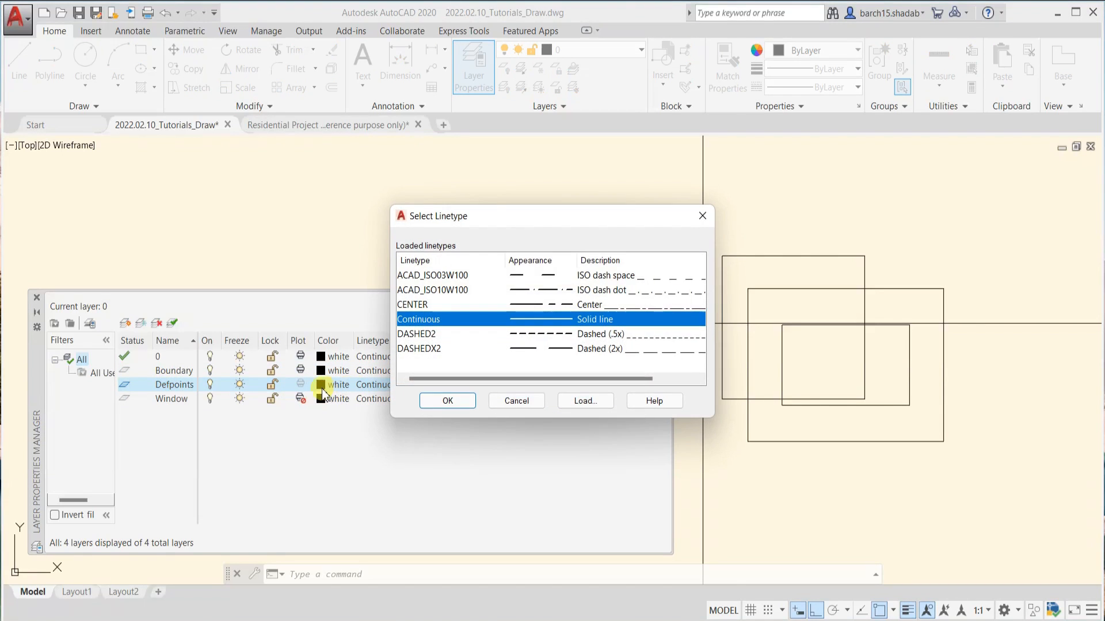
click(531, 405)
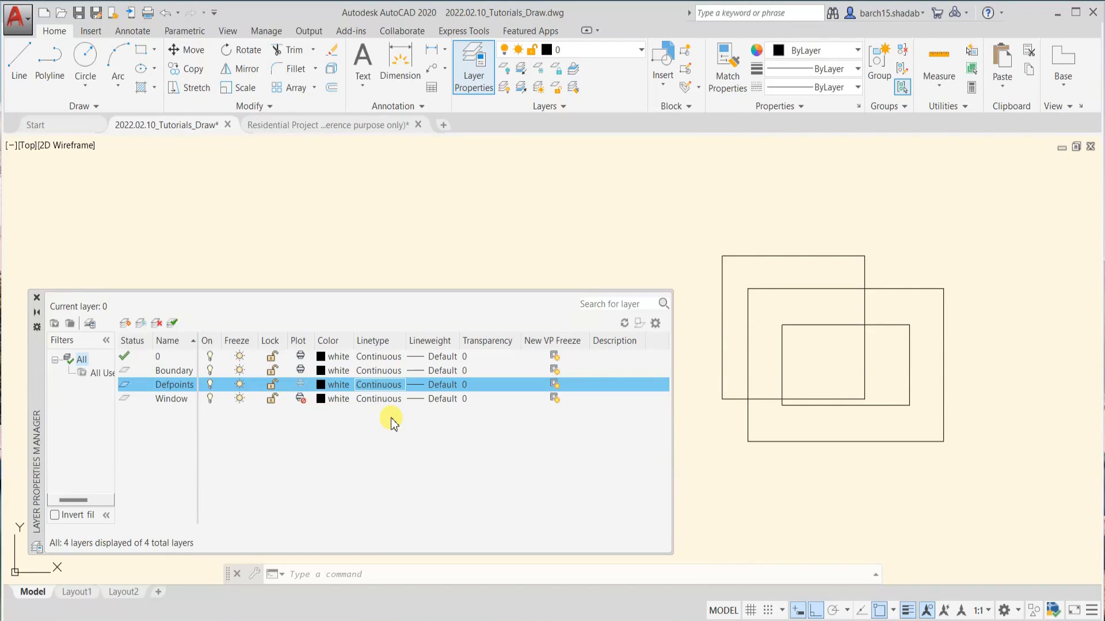
mouse_move(753, 341)
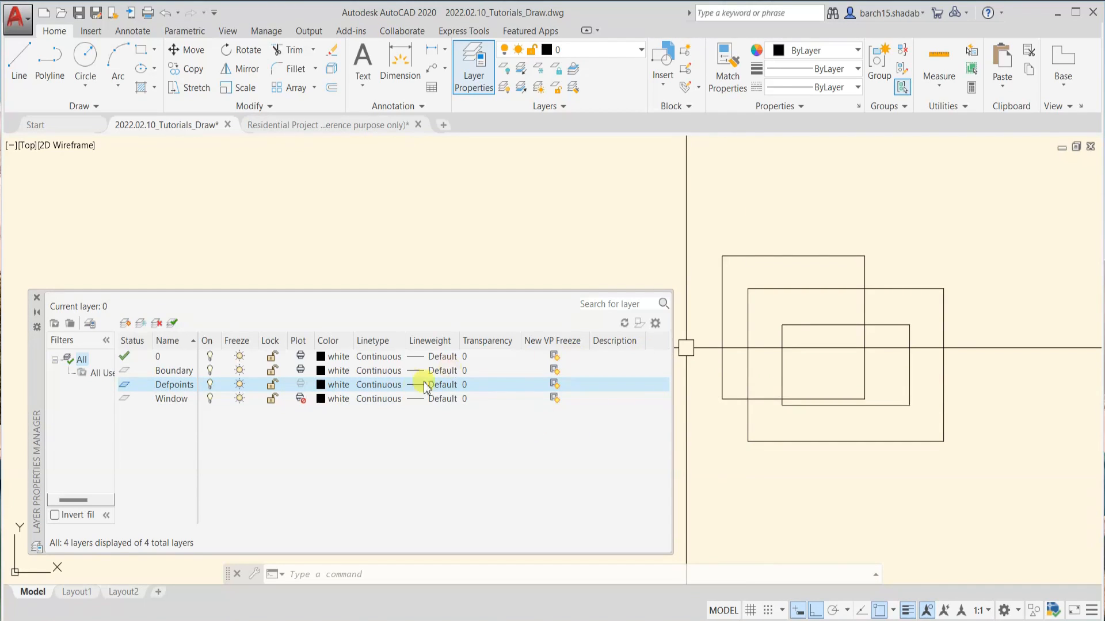
Set the Boundary layer's color to index color 14
click(170, 370)
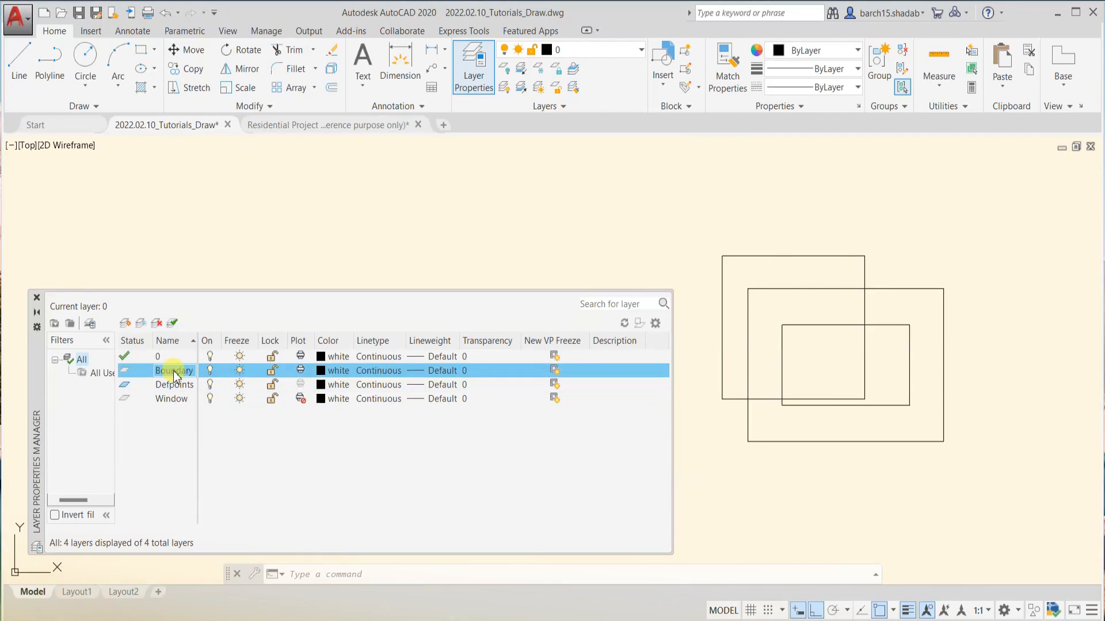
click(319, 371)
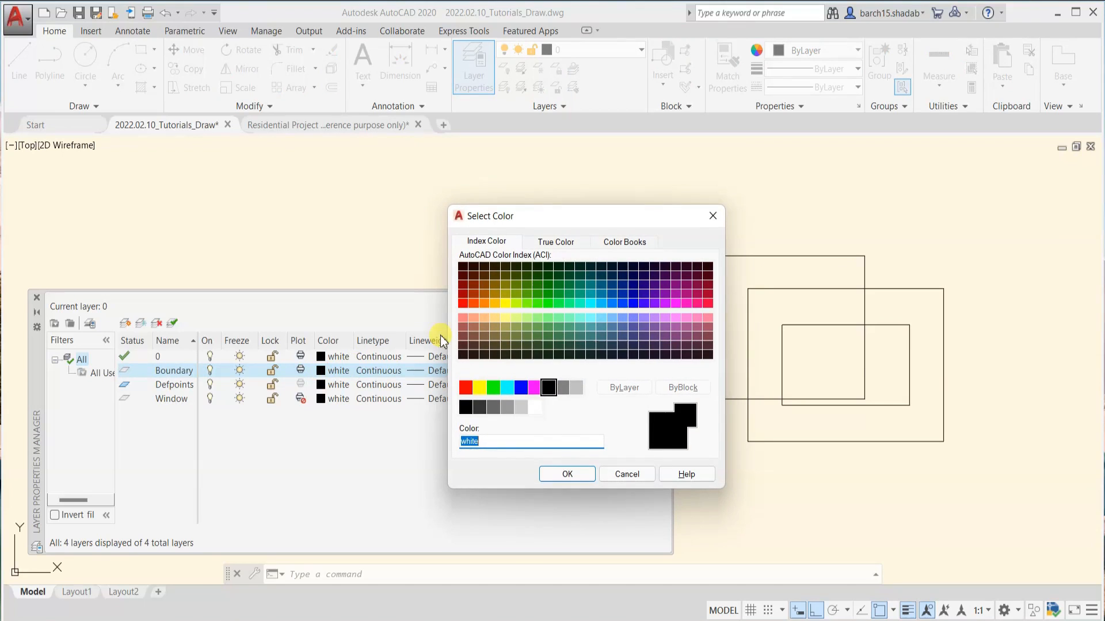
click(459, 285)
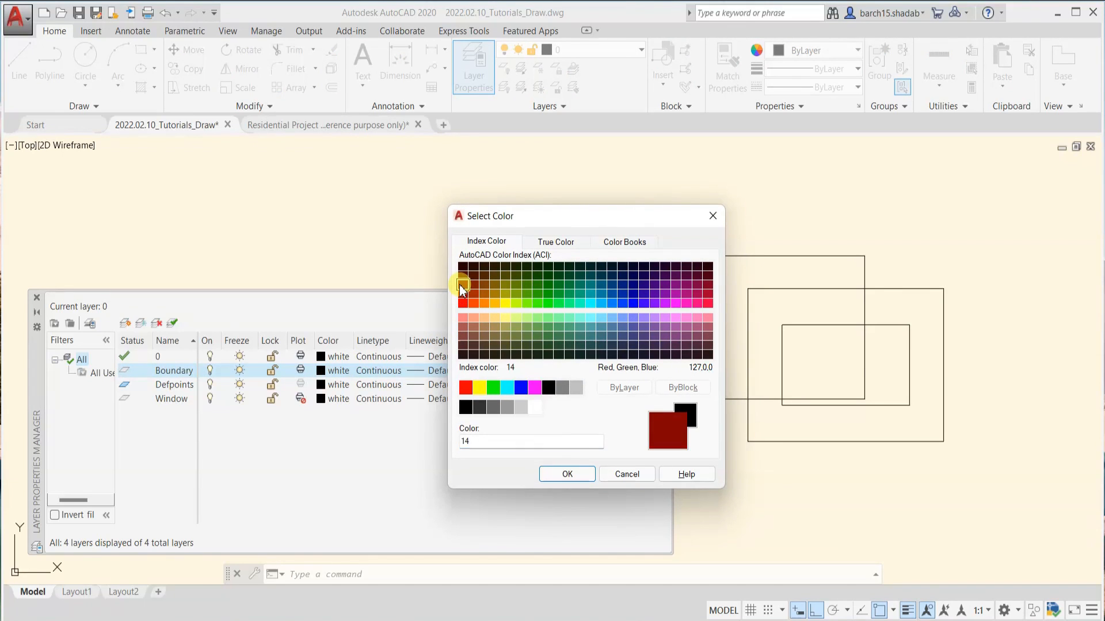
click(567, 474)
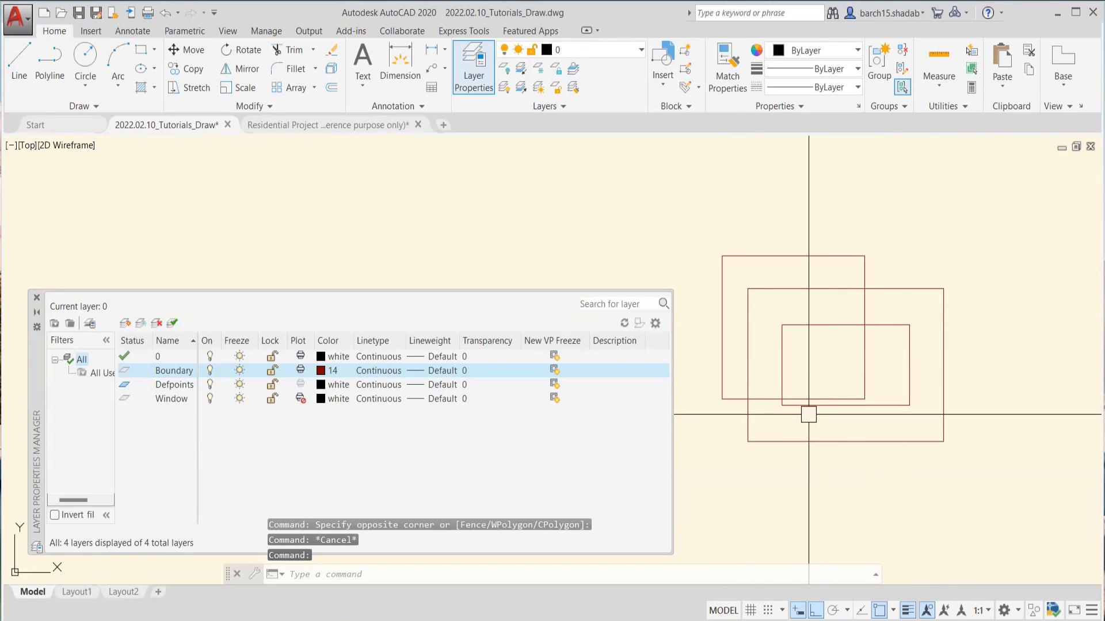
Set the Boundary layer's linetype to DASHEDX2
scroll(785, 403, down, 4)
scroll(832, 383, up, 4)
middle_drag(832, 383, 888, 400)
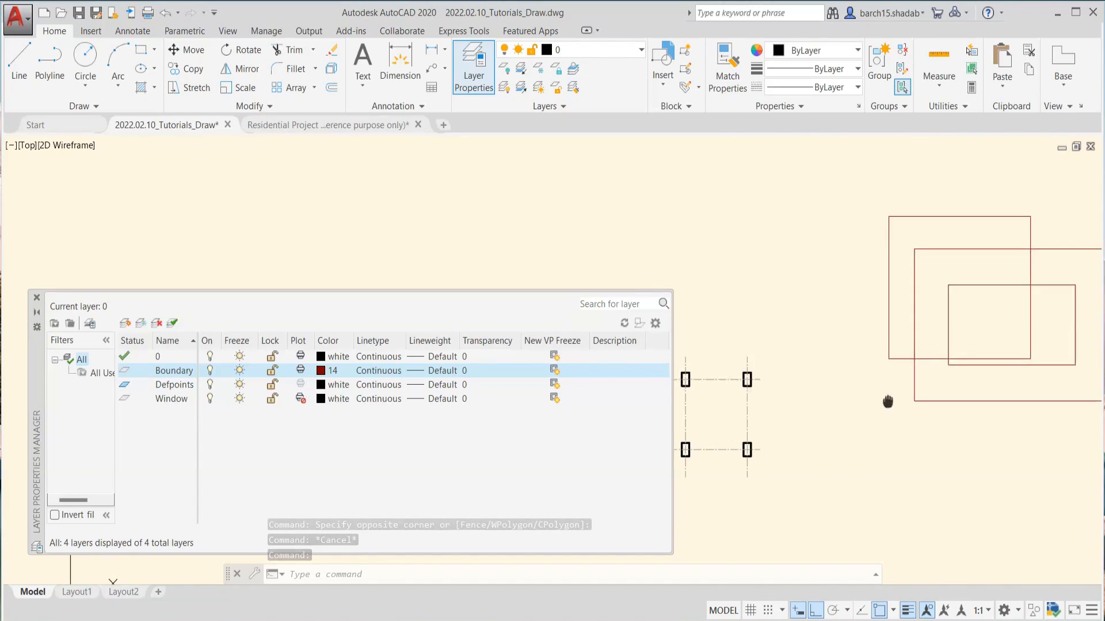
middle_drag(928, 347, 846, 370)
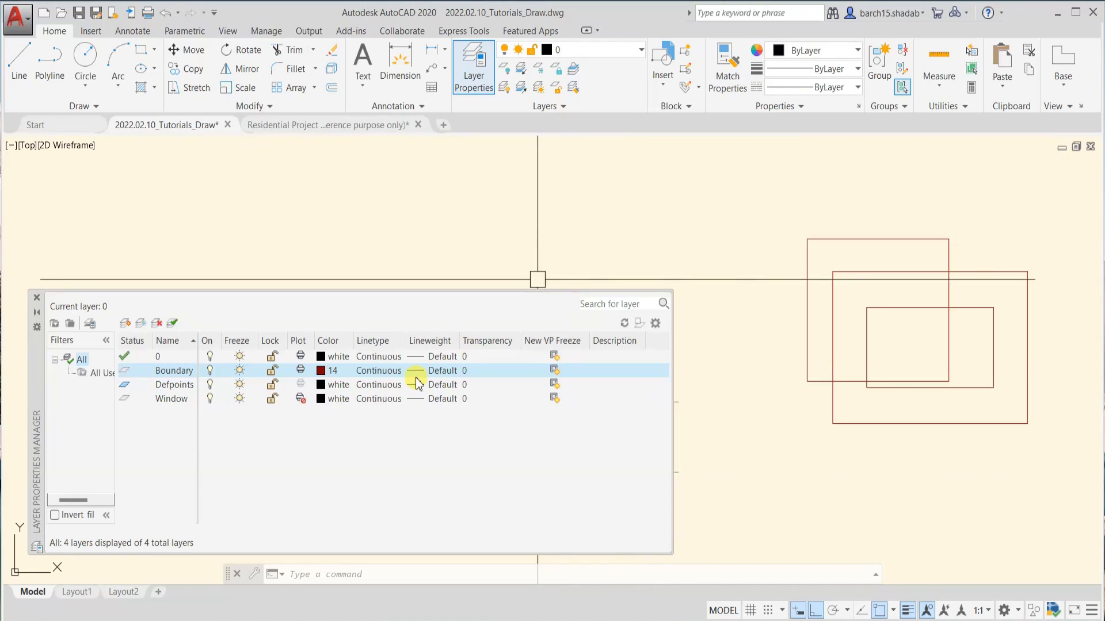
click(374, 374)
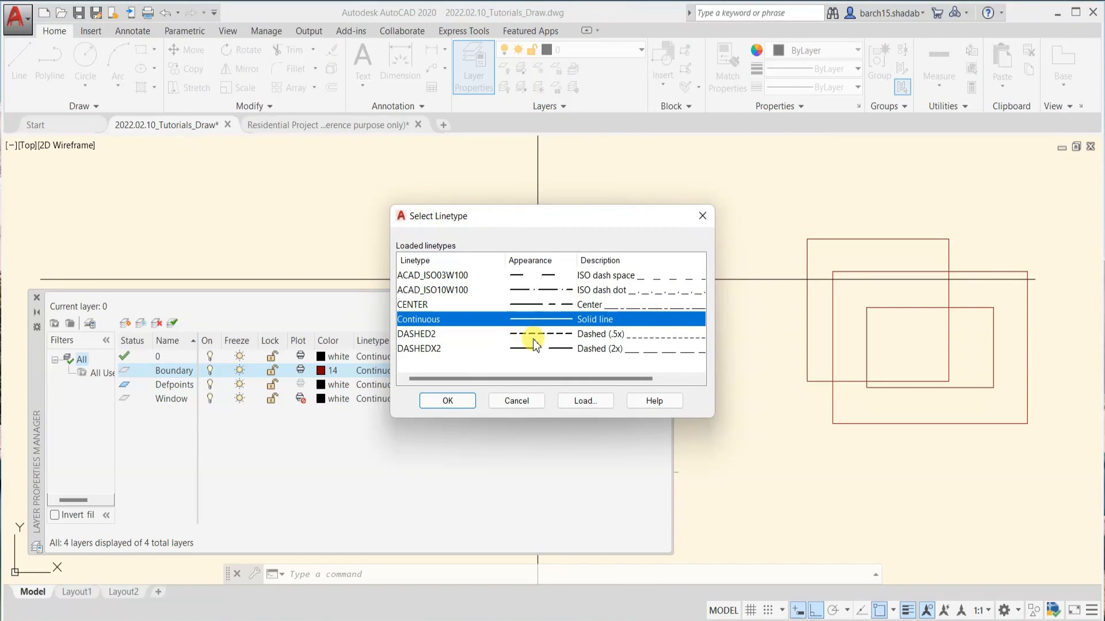
click(534, 336)
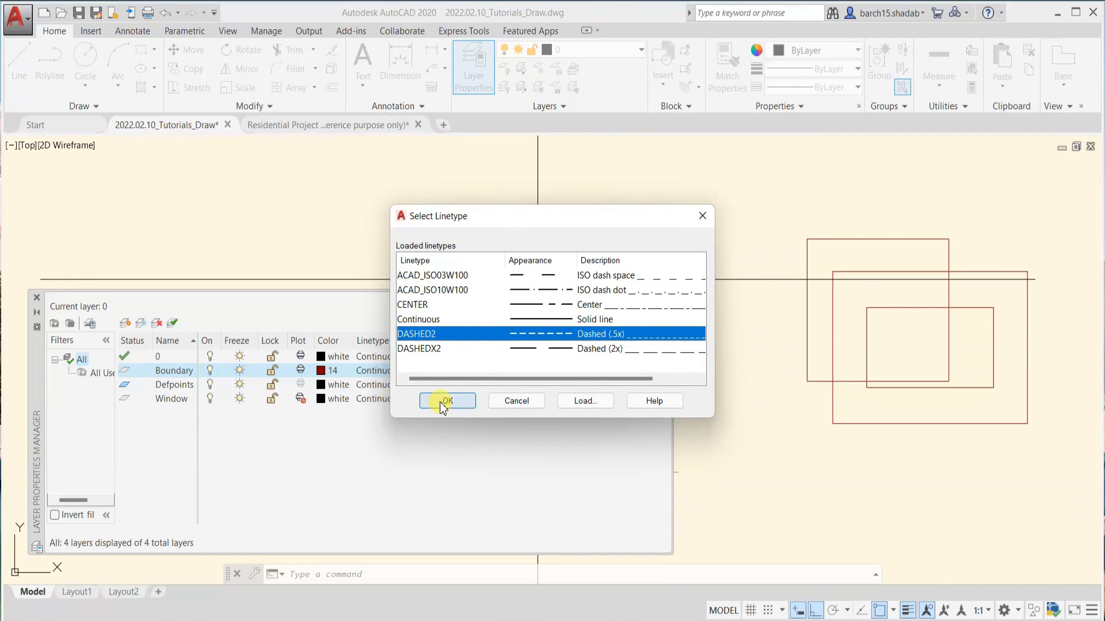
click(512, 349)
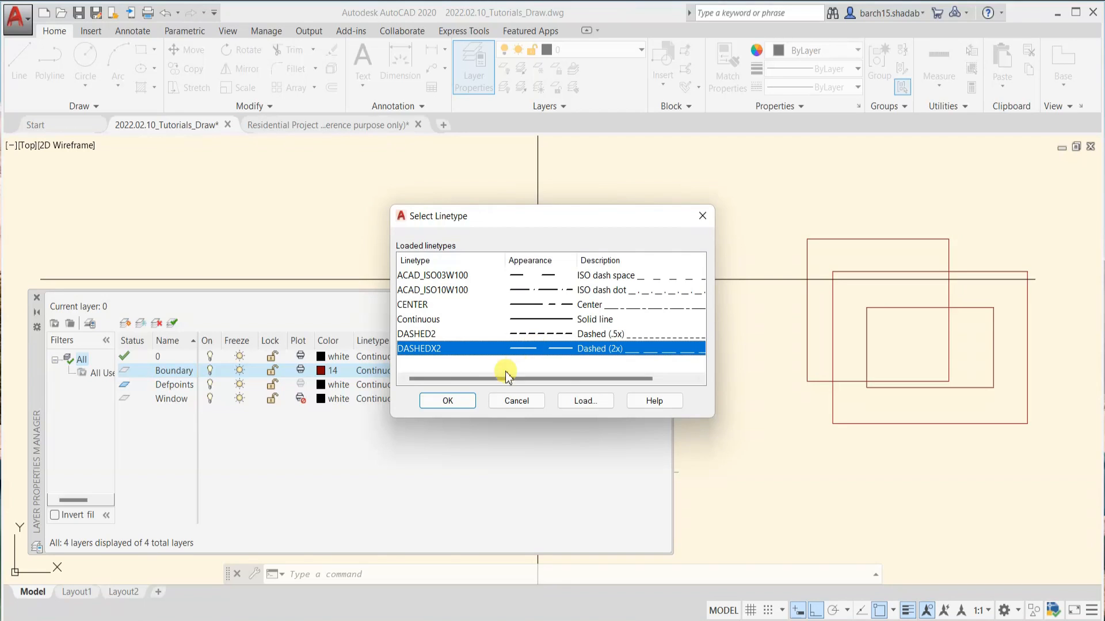
click(452, 402)
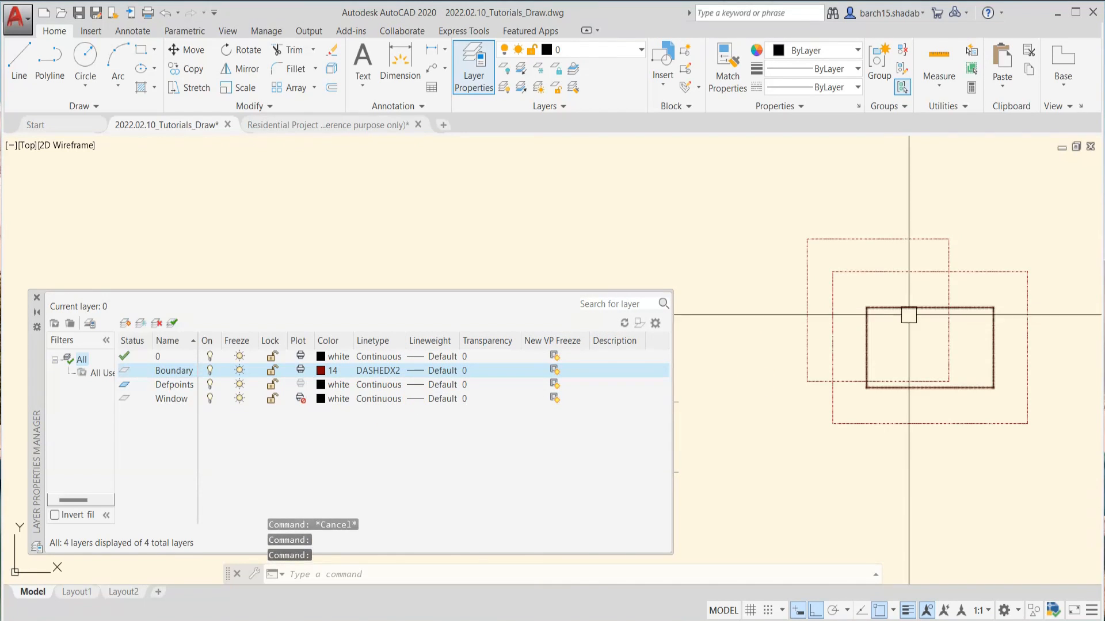
Set the Boundary layer's lineweight to 0.40 mm
scroll(909, 315, up, 6)
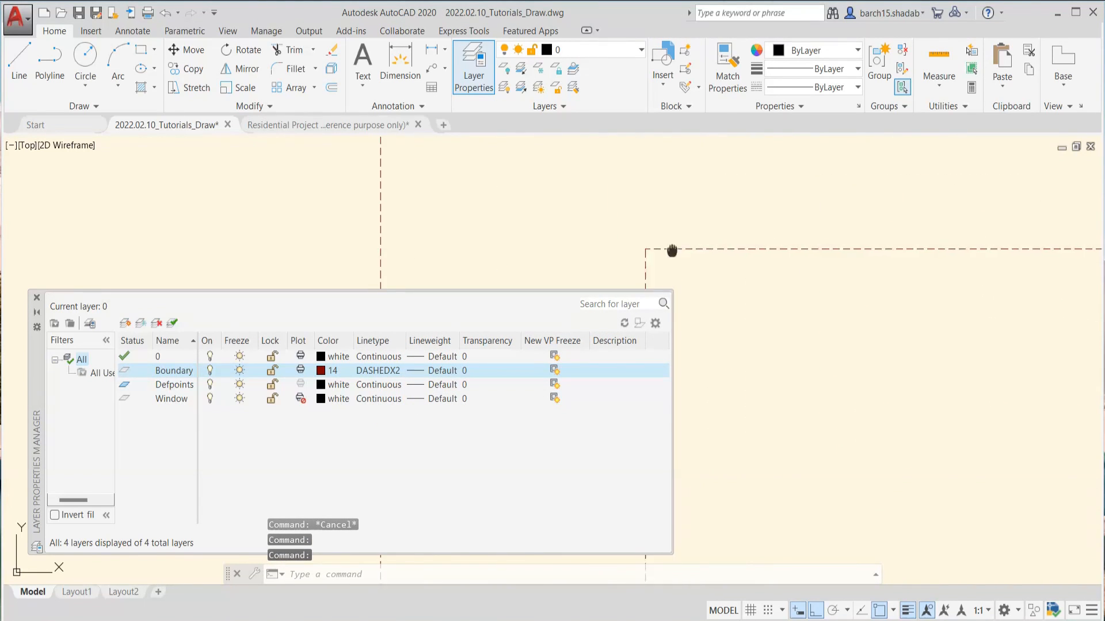
middle_drag(672, 251, 784, 254)
scroll(784, 263, down, 10)
middle_drag(848, 328, 753, 371)
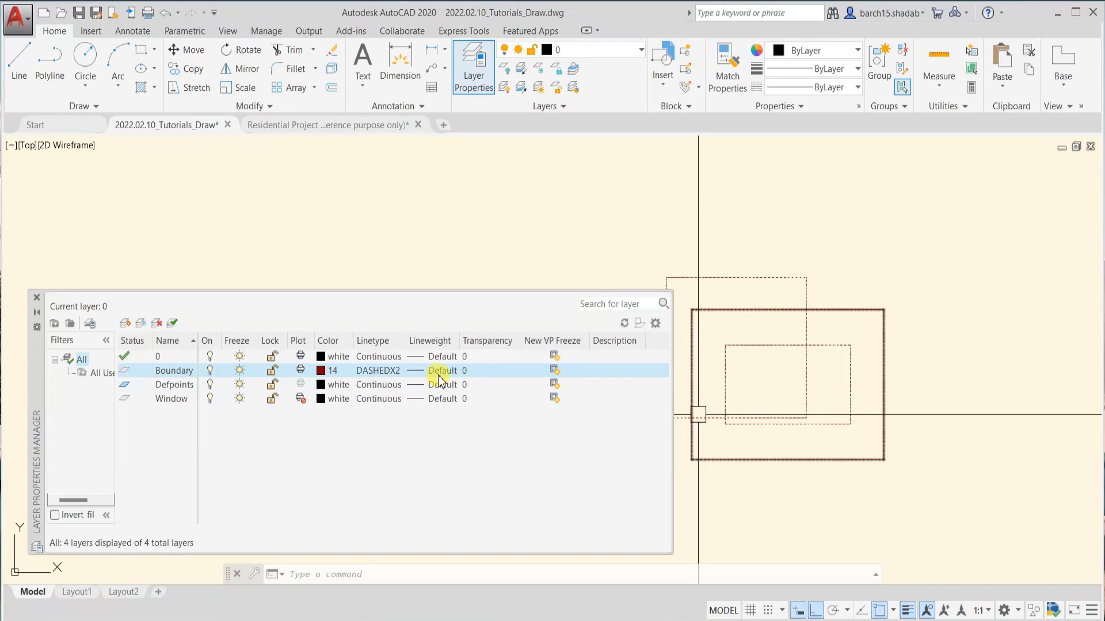
click(413, 371)
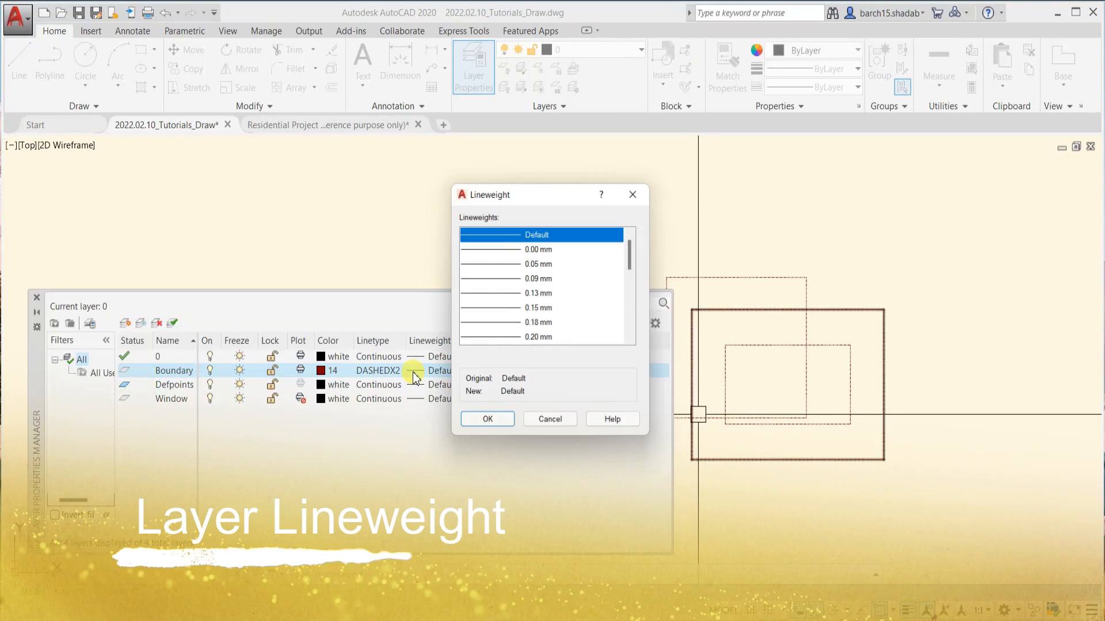
scroll(501, 302, down, 1)
scroll(501, 301, down, 2)
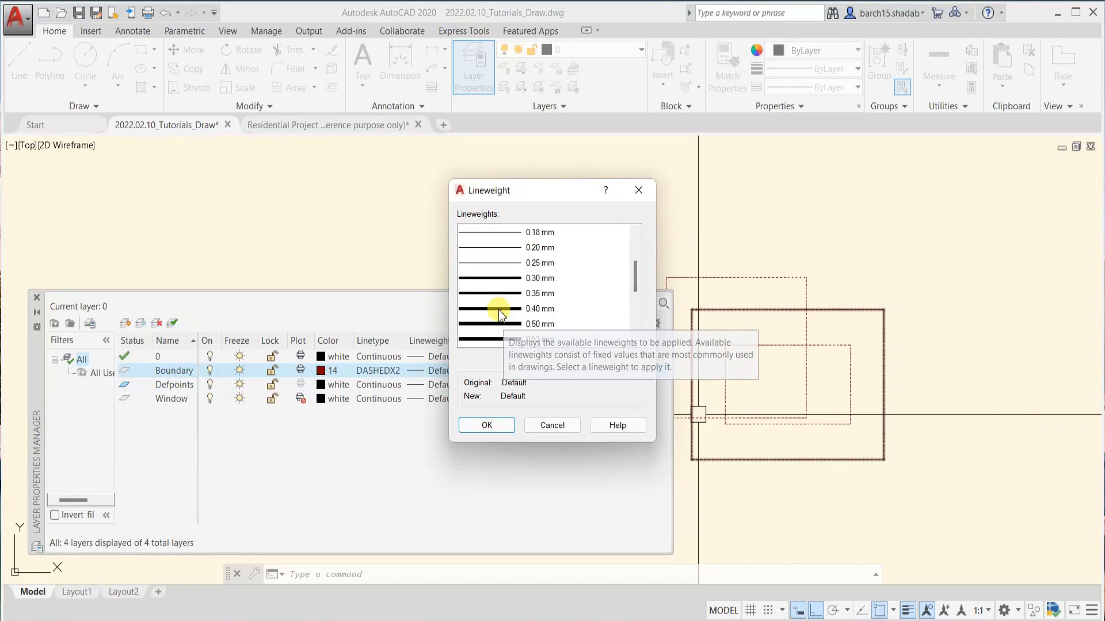
click(498, 309)
click(490, 425)
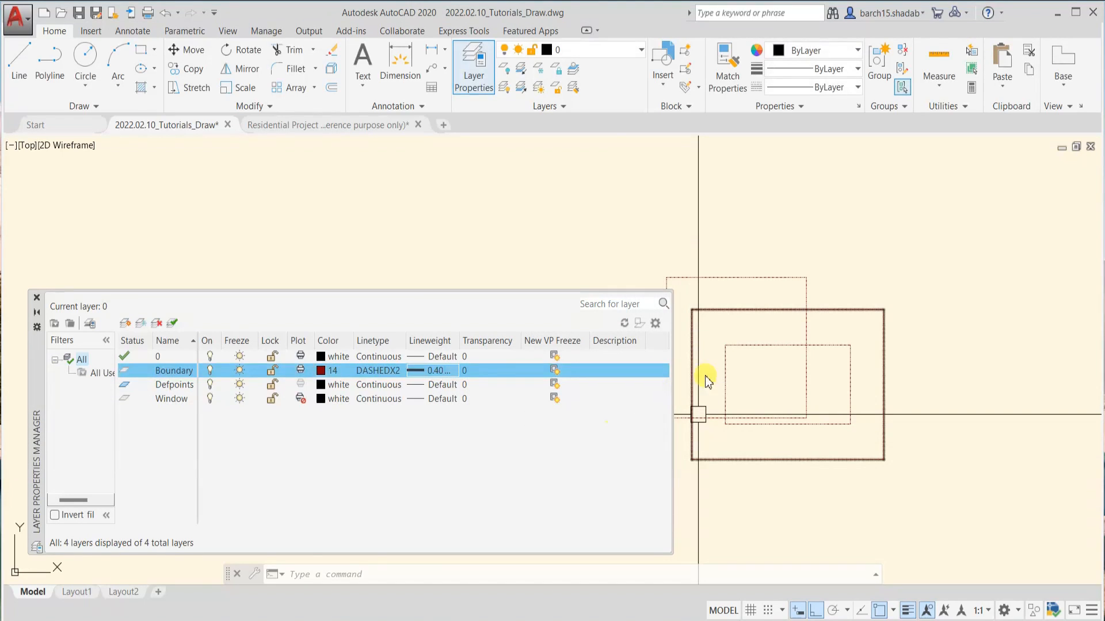
Set the Window layer's color to blue index color 160
scroll(745, 345, up, 5)
scroll(761, 306, down, 8)
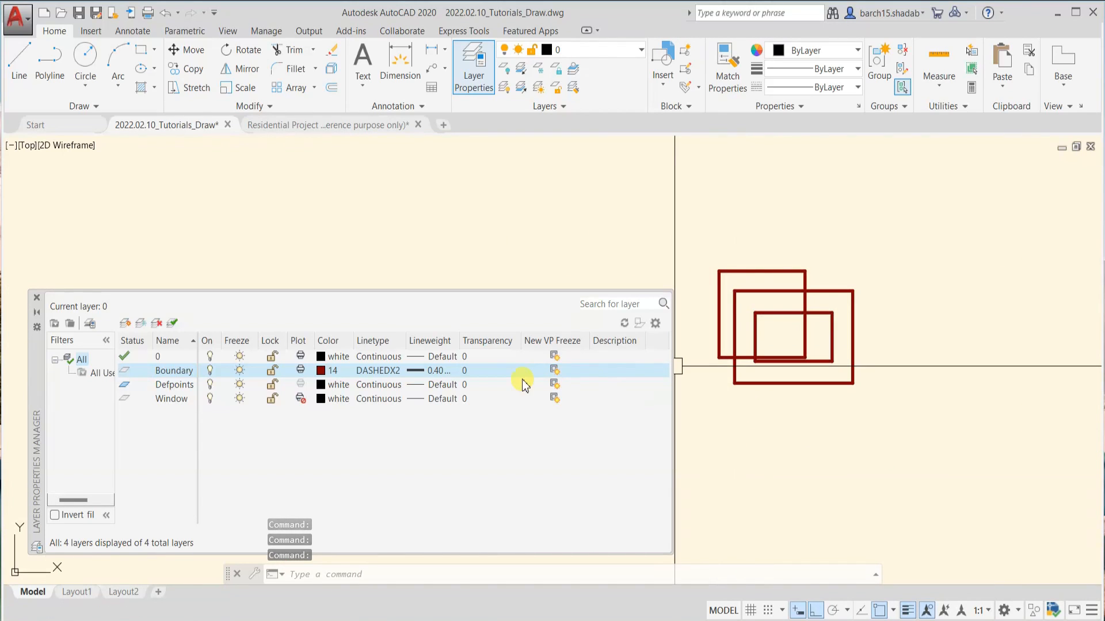
click(321, 399)
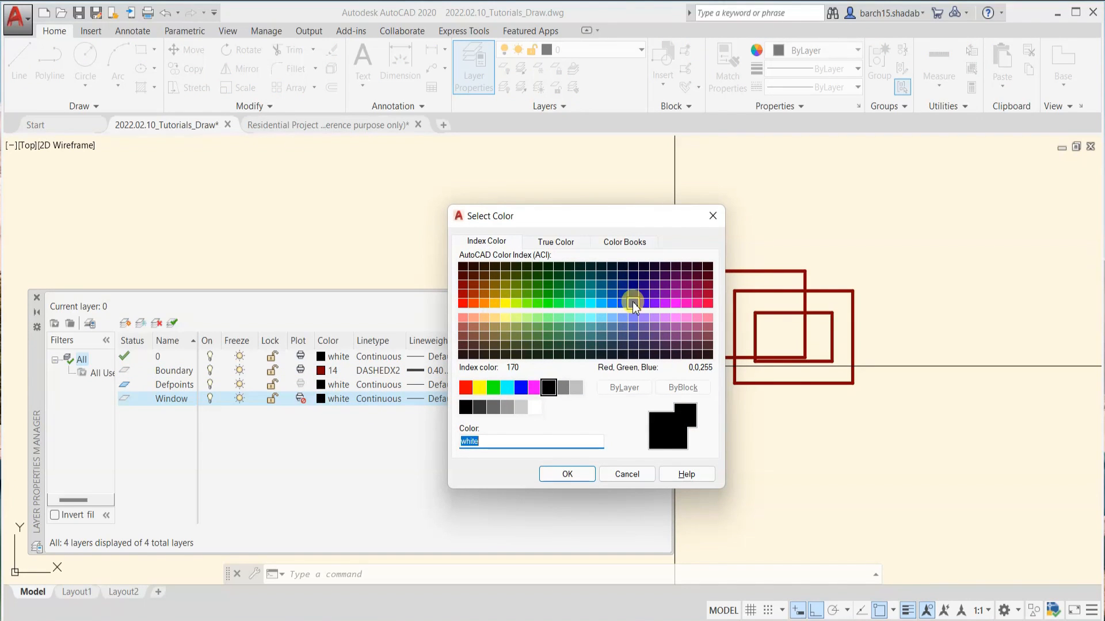
click(569, 474)
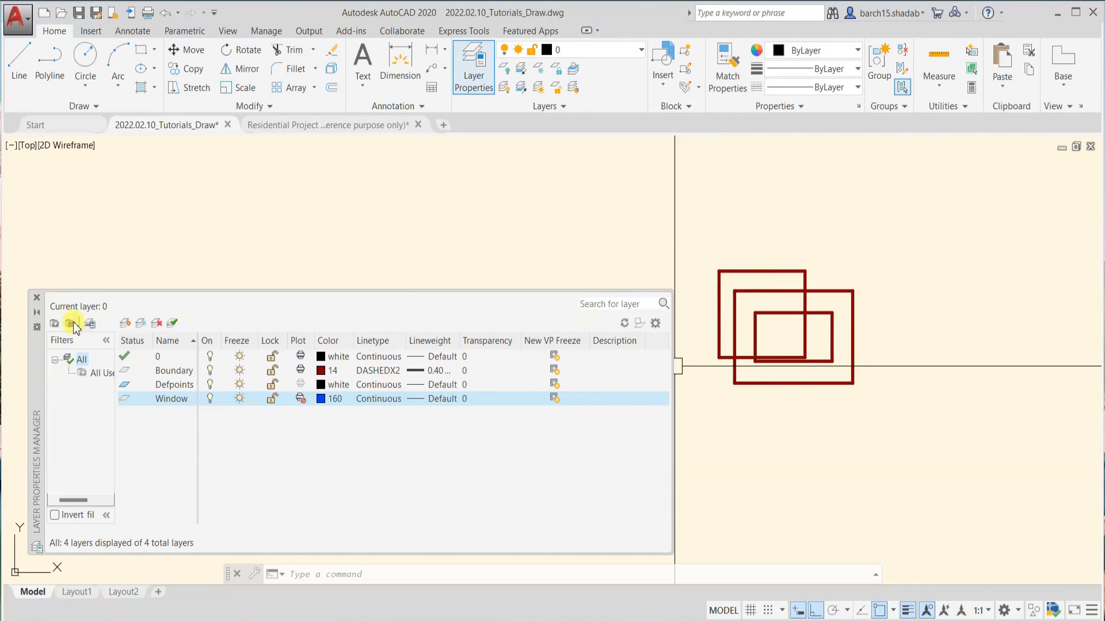
Close the Layer Properties Manager and bring the empty area beside the three rectangles into view
click(37, 298)
scroll(814, 355, up, 4)
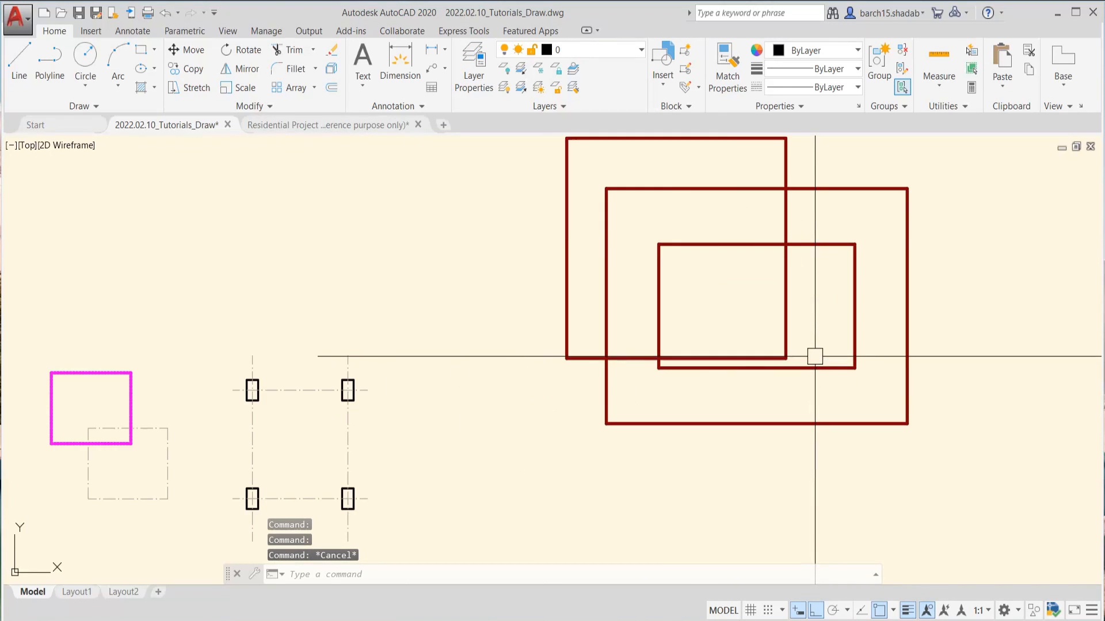
middle_drag(814, 355, 658, 403)
scroll(649, 301, down, 2)
key(Escape)
mouse_move(648, 301)
middle_down()
mouse_move(599, 405)
mouse_move(514, 366)
middle_up()
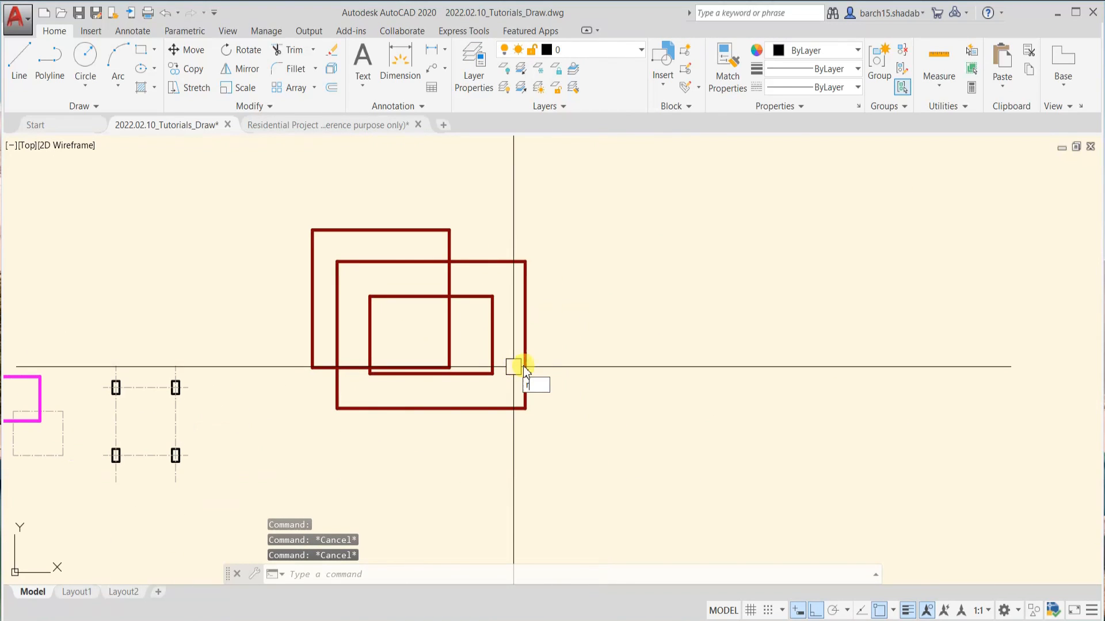
Draw a rectangle in the empty area beside the three overlapping maroon rectangles
text(rec)
key(Return)
click(622, 290)
click(748, 425)
Draw a vertical line from inside the new rectangle down across its lower edge
text(l)
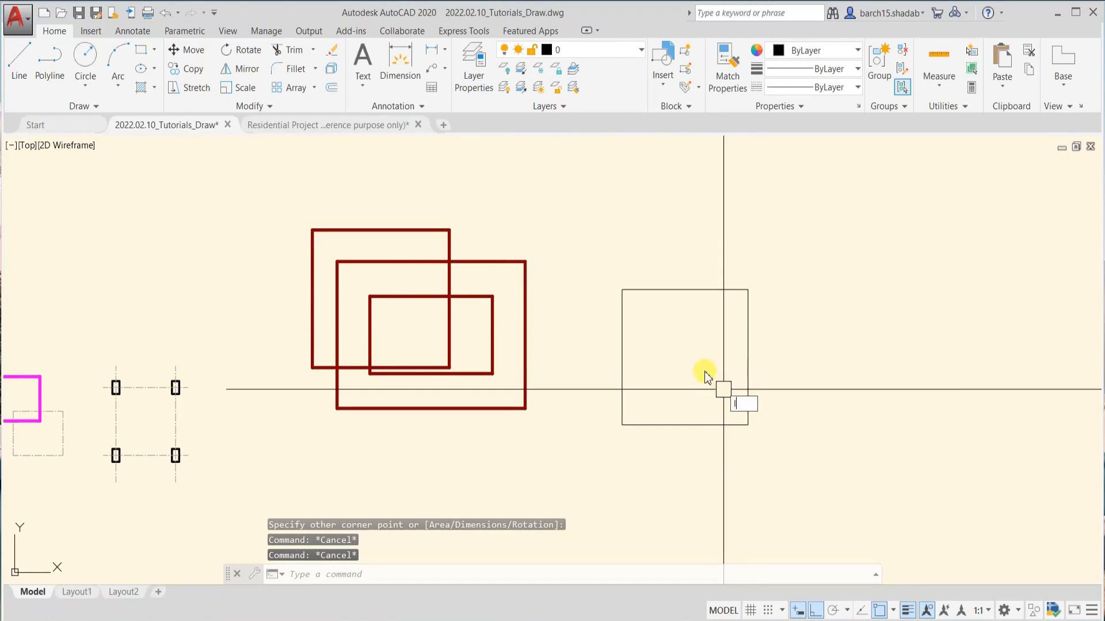
key(Return)
click(682, 342)
click(681, 469)
key(Escape)
key(Escape)
Move the new rectangle and the vertical line to the Window layer
click(809, 313)
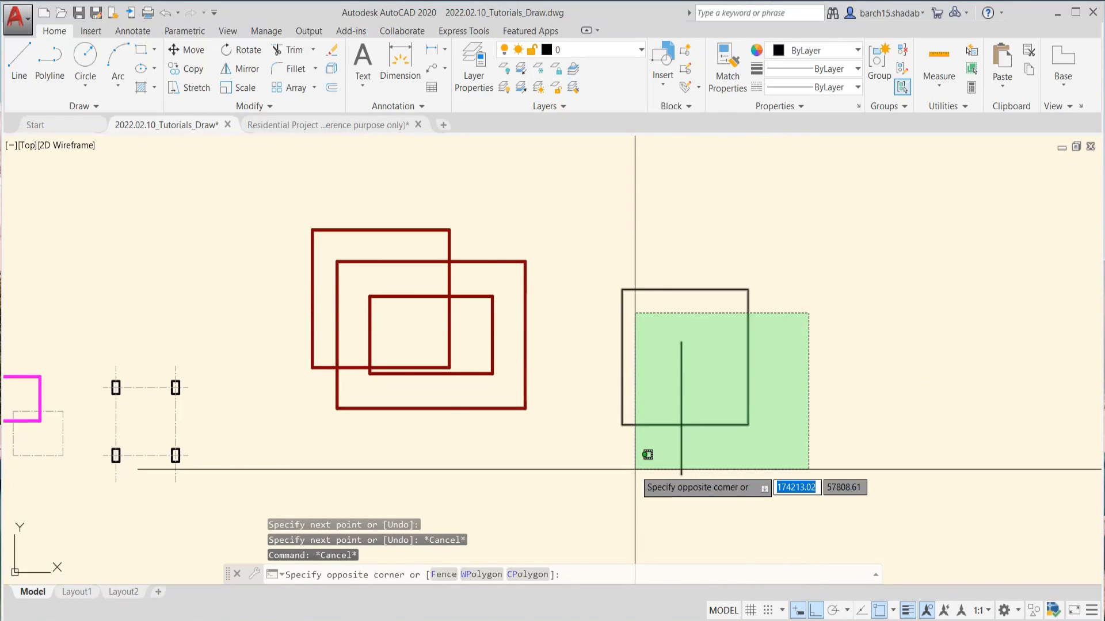
click(632, 460)
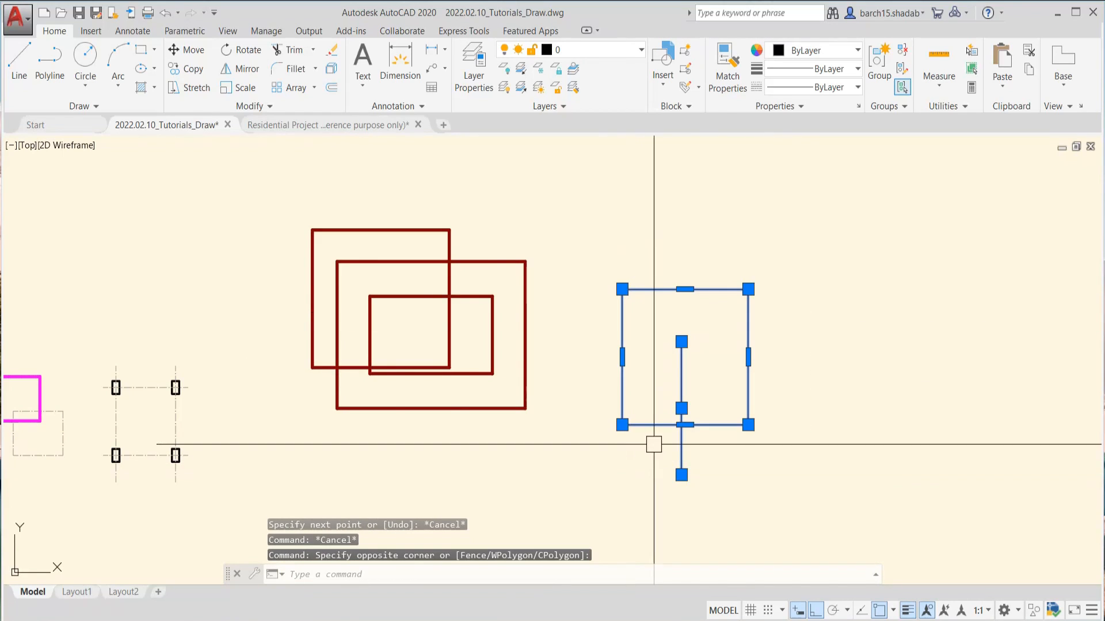
click(590, 56)
click(583, 122)
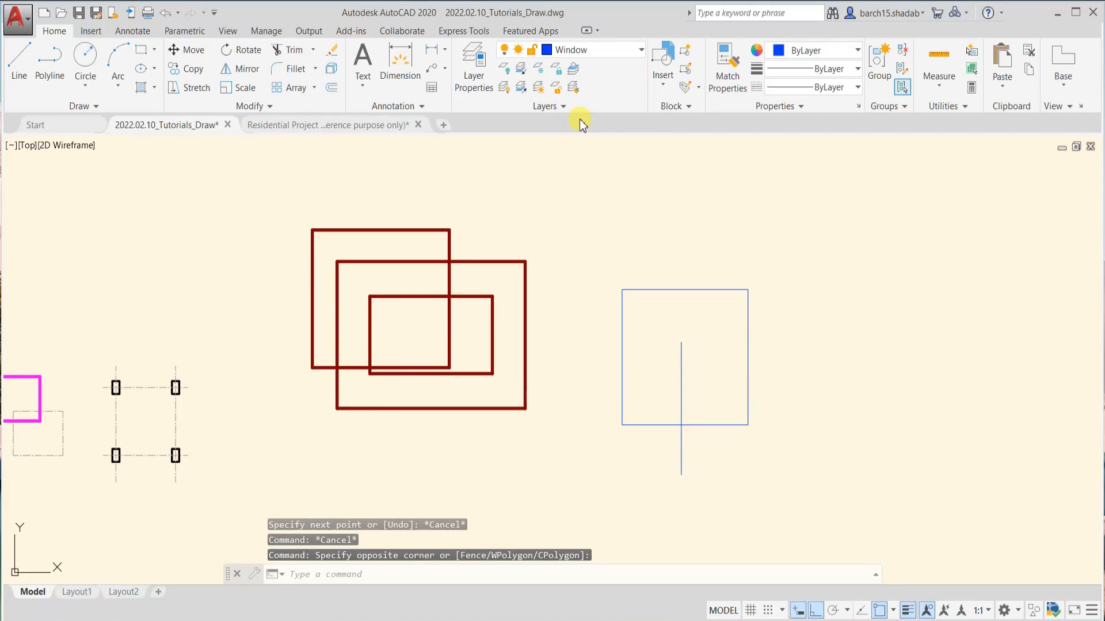
key(Escape)
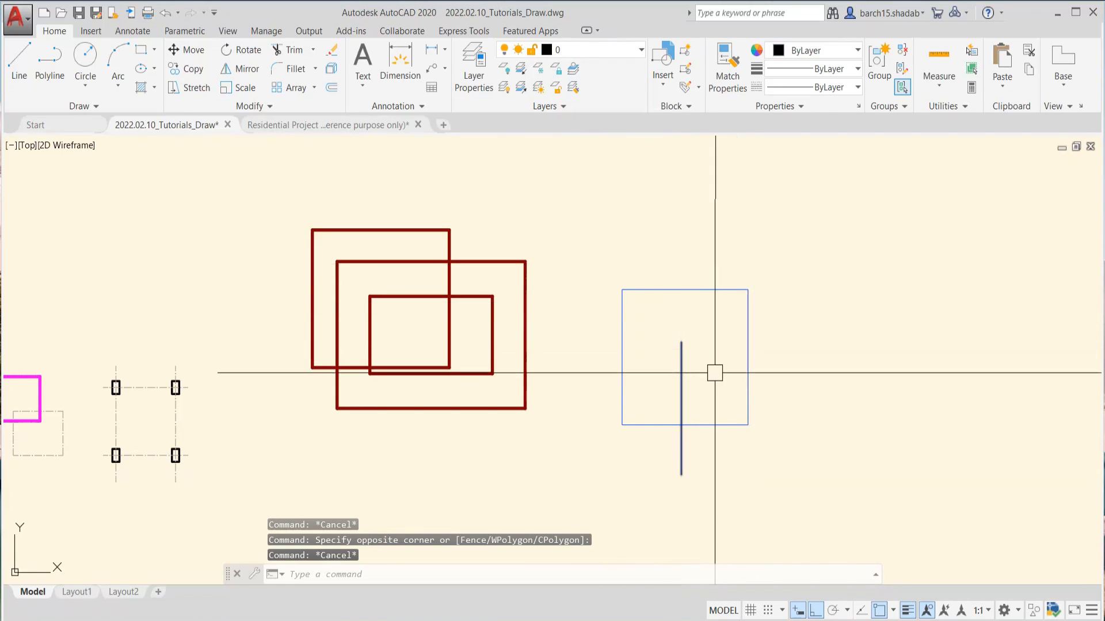
scroll(708, 368, up, 5)
scroll(766, 237, down, 5)
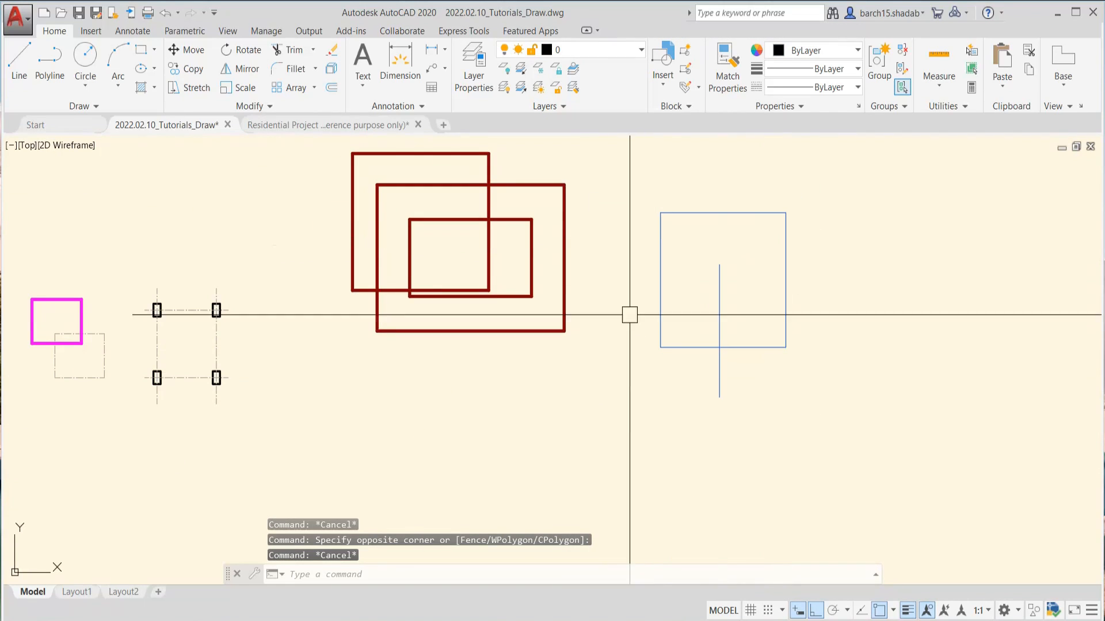
Move the vertical line that crosses the blue rectangle to the Boundary layer
scroll(713, 327, up, 3)
click(720, 297)
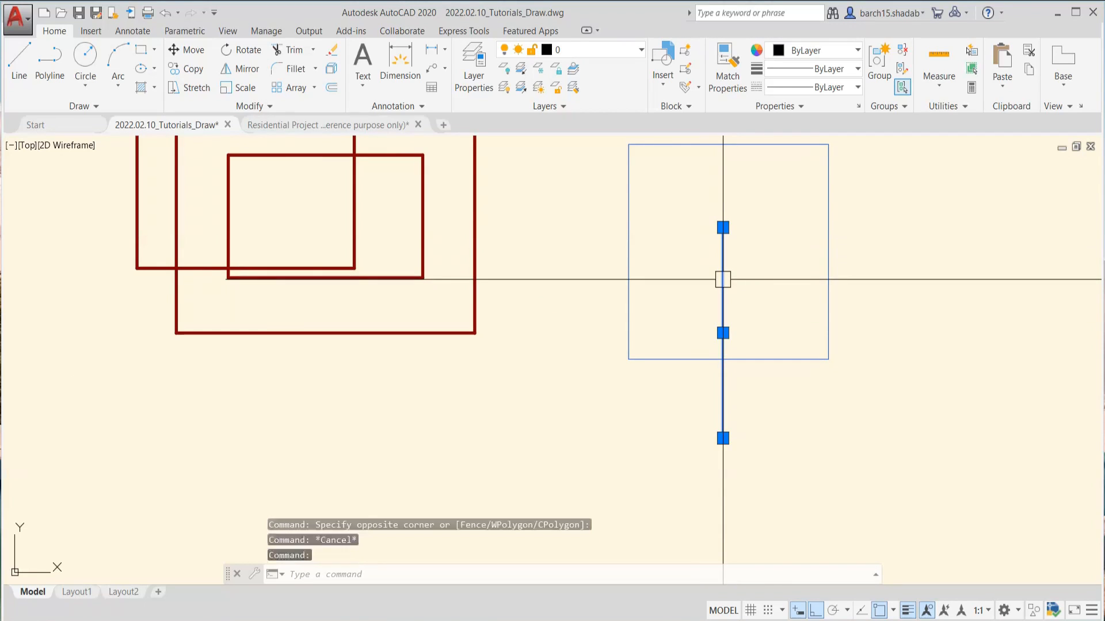
click(593, 54)
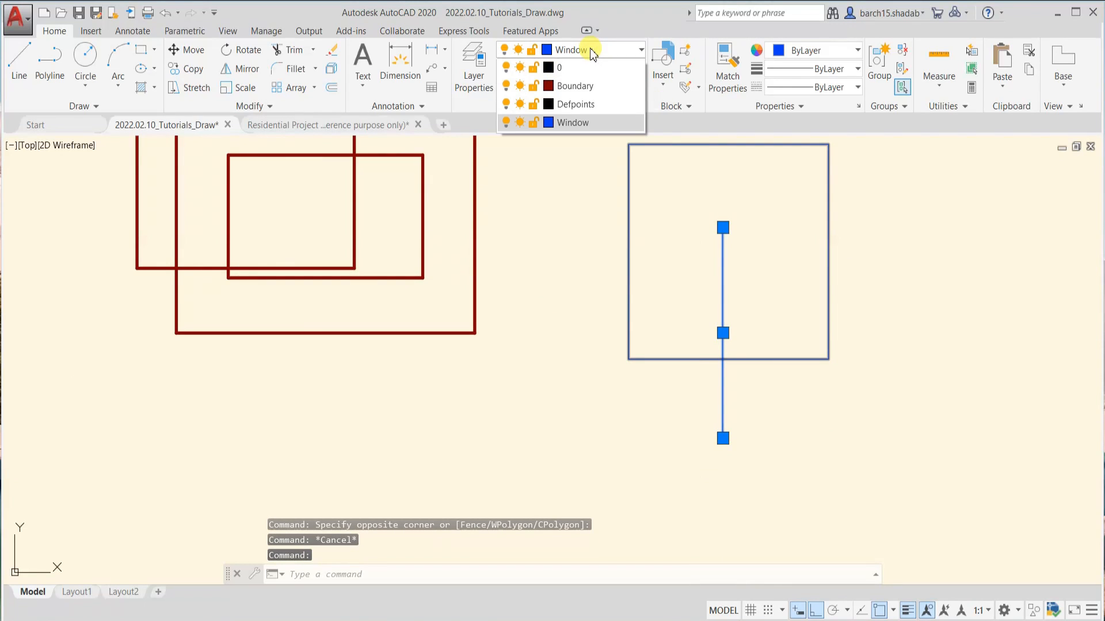
click(576, 85)
scroll(745, 264, up, 4)
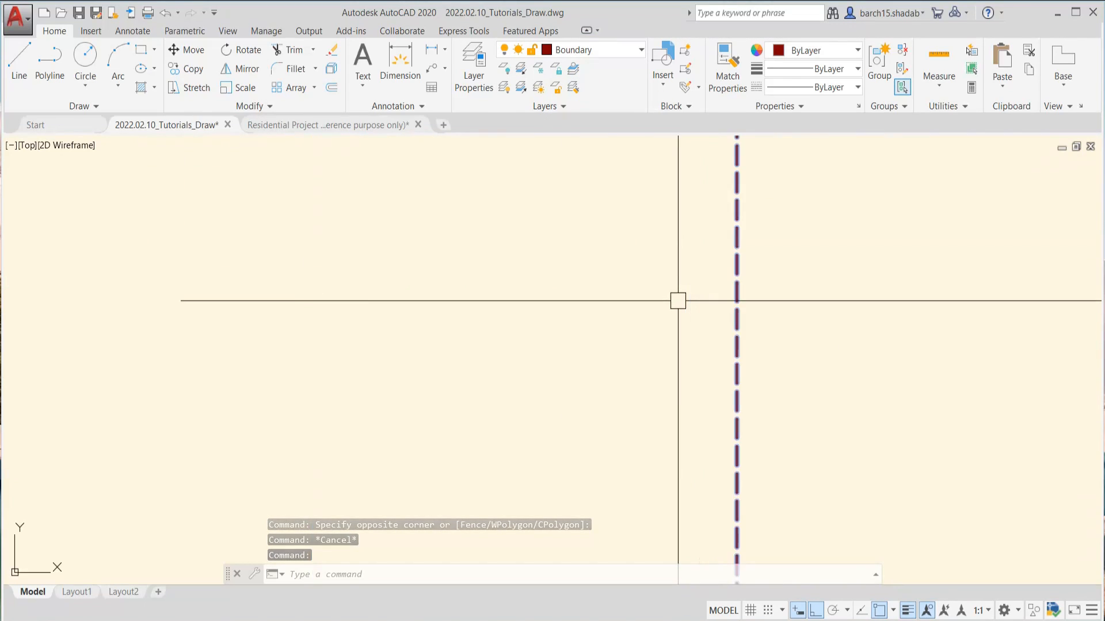
key(Escape)
scroll(737, 300, down, 6)
middle_drag(758, 298, 699, 325)
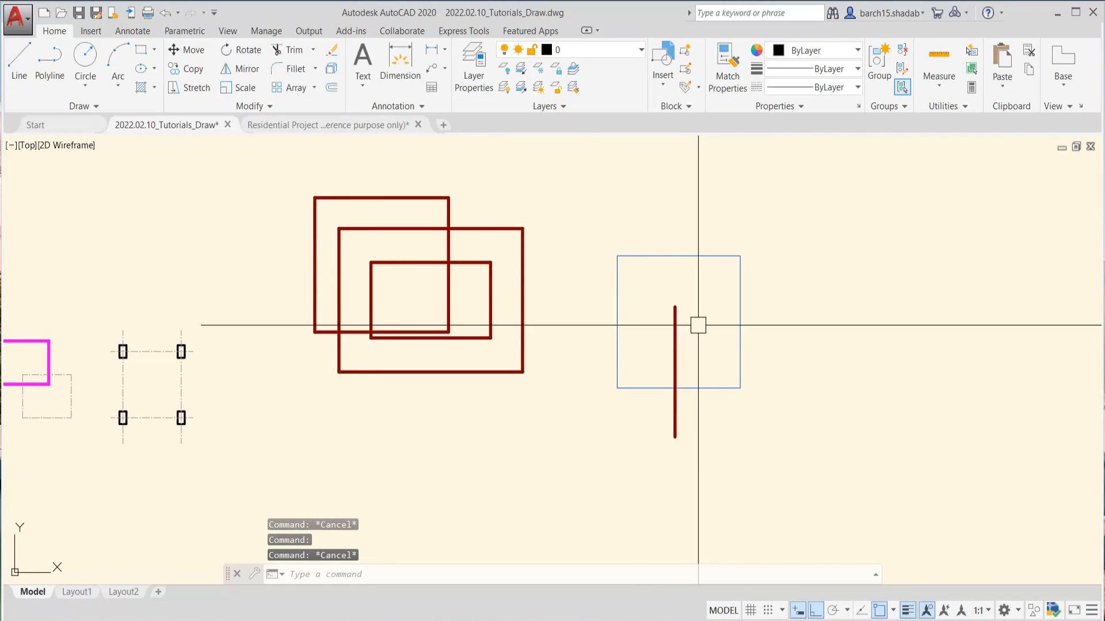
Examine the color, lineweight and linetype of the upper horizontal centerline between the four columns
scroll(699, 325, up, 4)
scroll(695, 324, down, 10)
scroll(695, 324, up, 6)
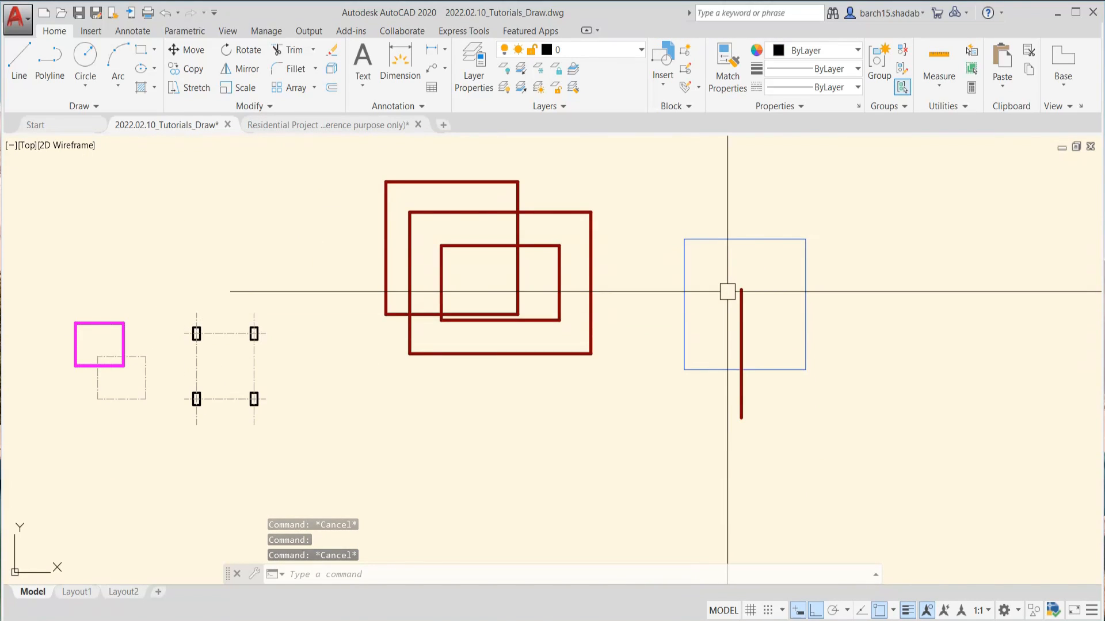
scroll(727, 291, down, 4)
scroll(541, 322, up, 8)
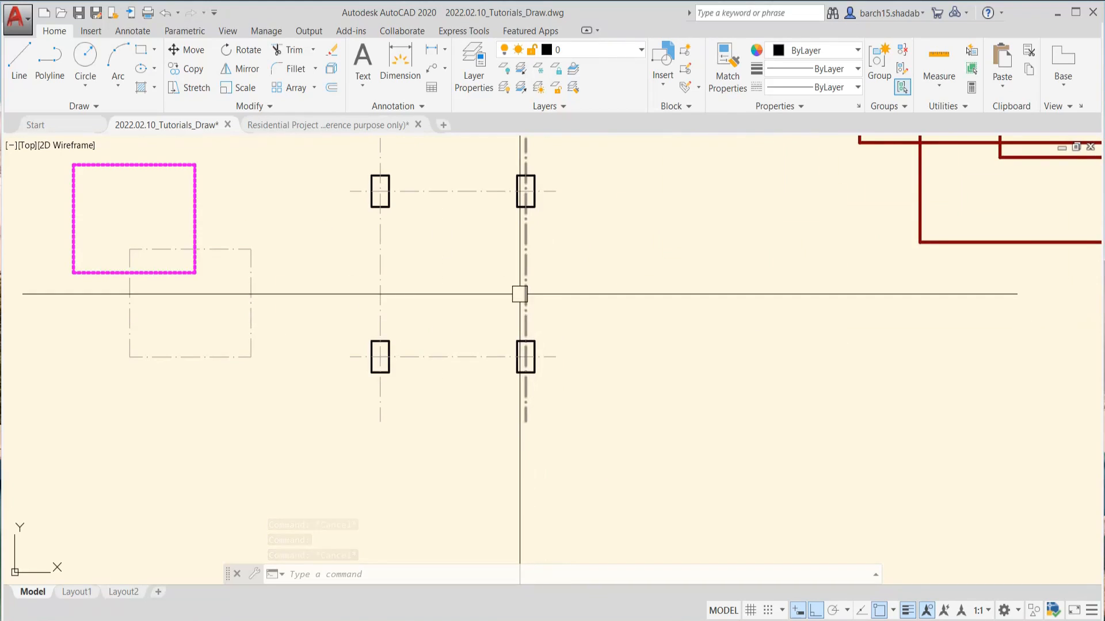
click(834, 69)
click(829, 72)
scroll(556, 297, down, 6)
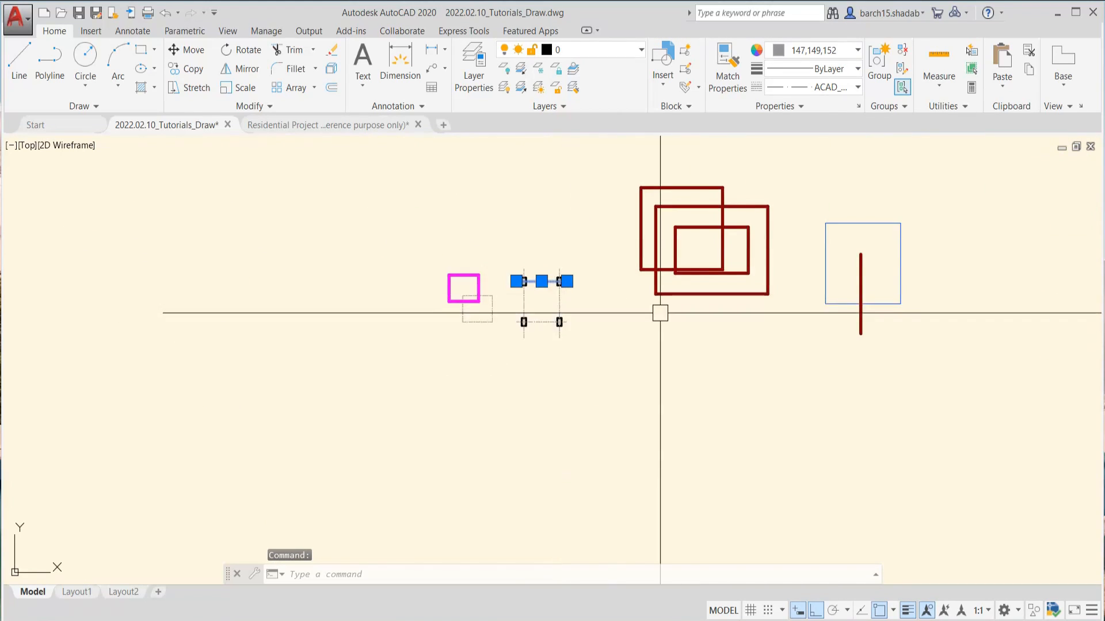
middle_drag(658, 311, 515, 365)
key(Escape)
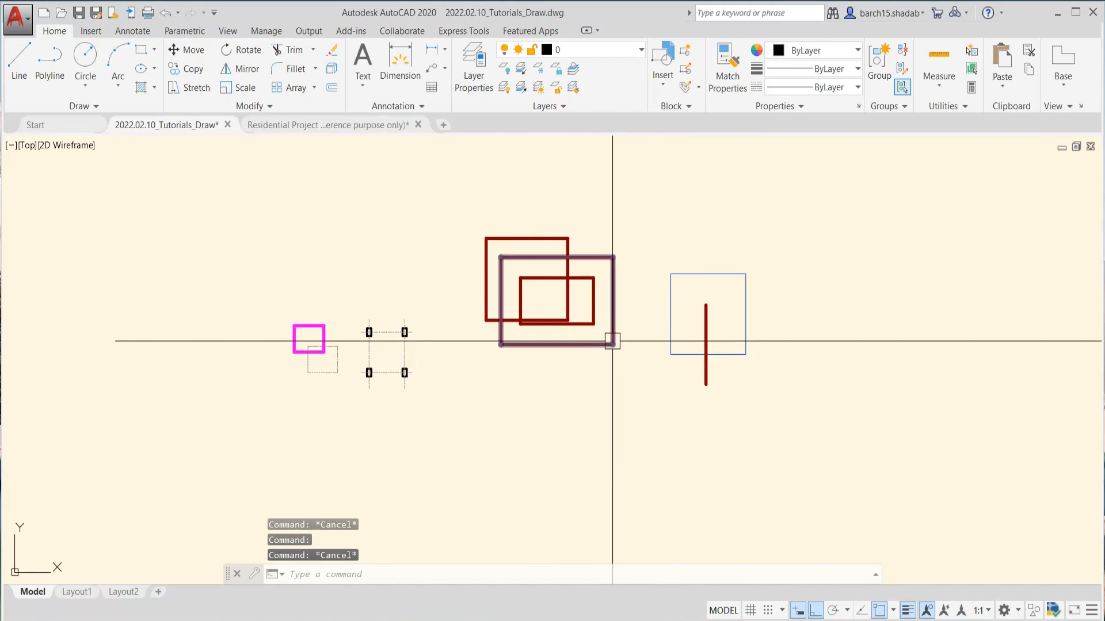
Select the largest maroon rectangle and extend the selection to all matching objects with SELECTSIMILAR
scroll(627, 334, up, 2)
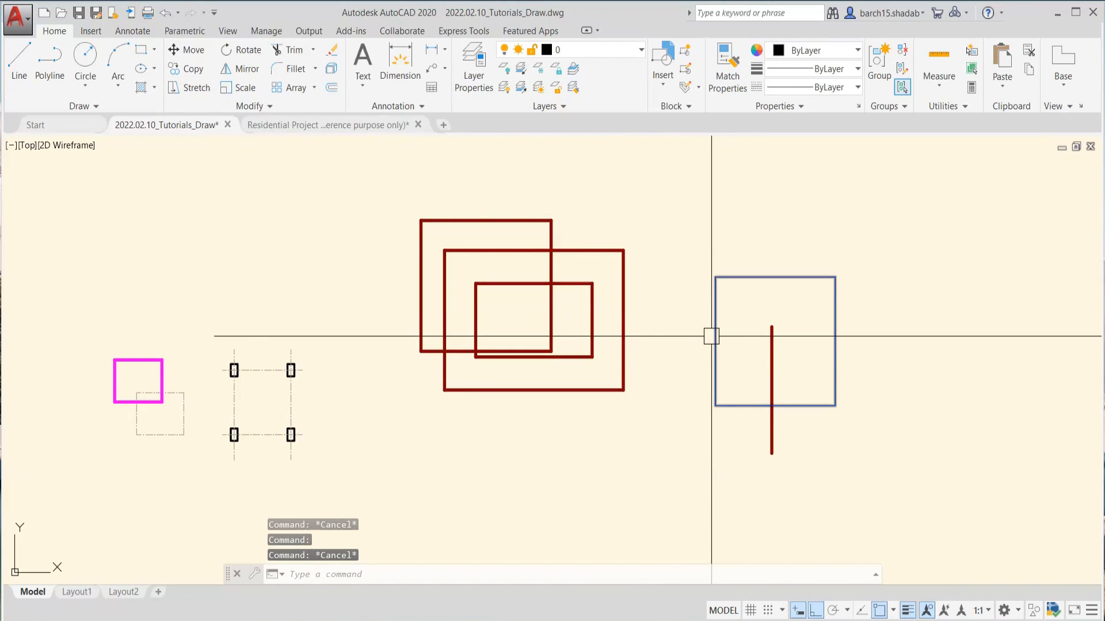
click(713, 337)
key(Escape)
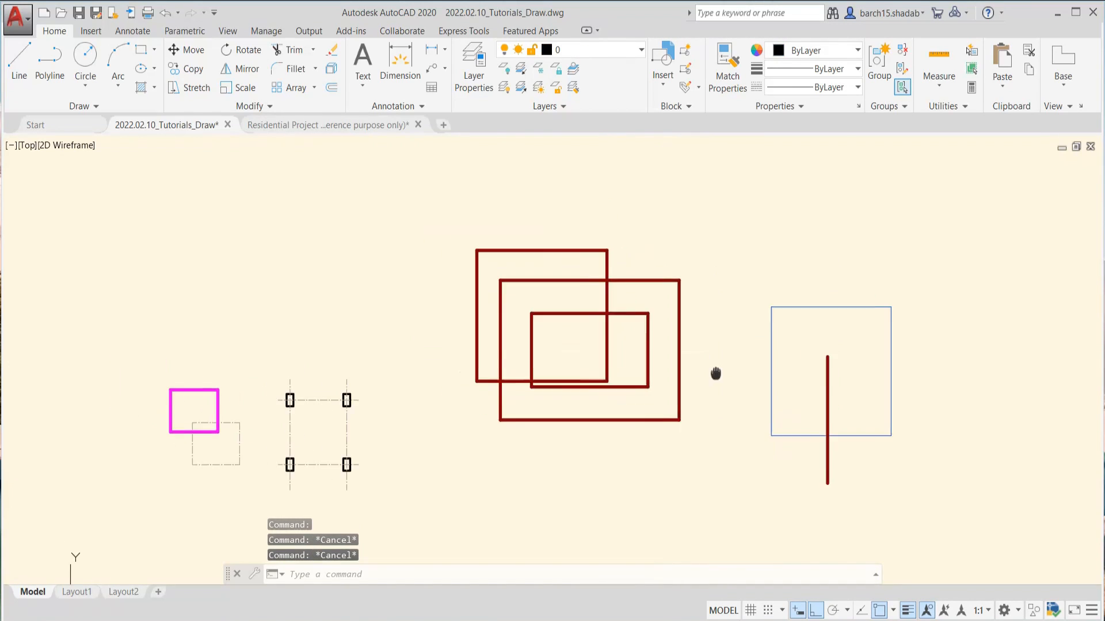
scroll(692, 350, up, 2)
click(671, 347)
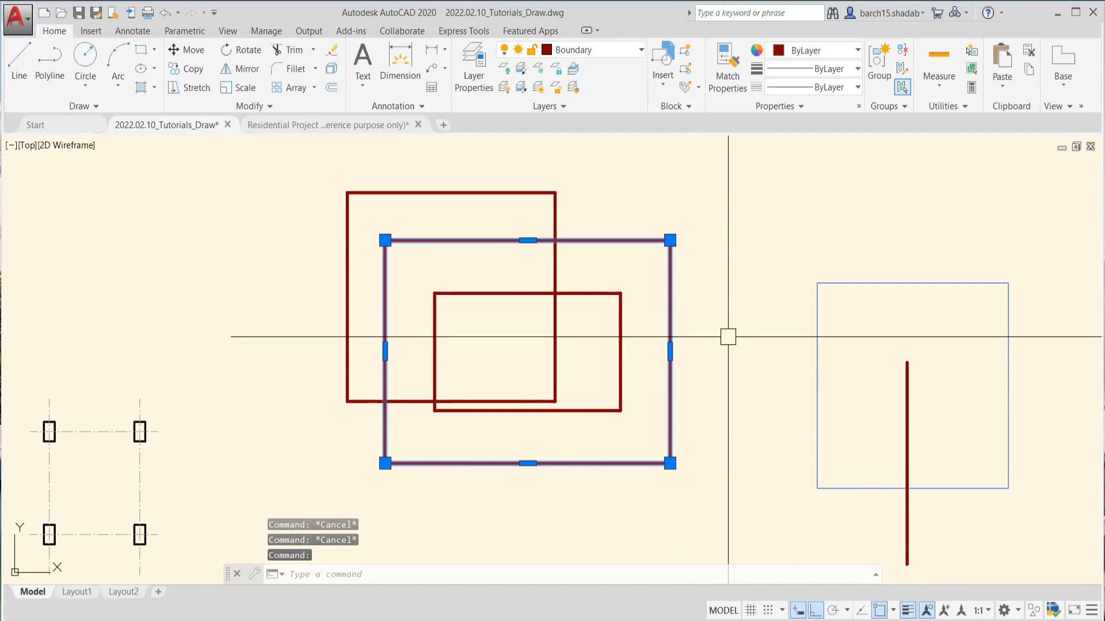
text(sele)
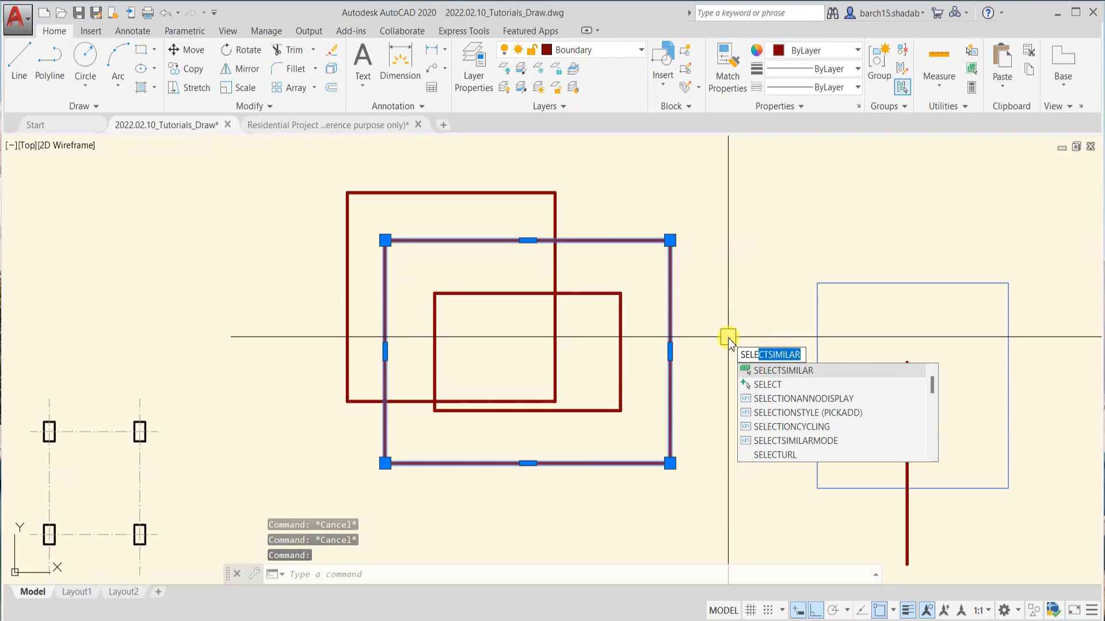
key(Return)
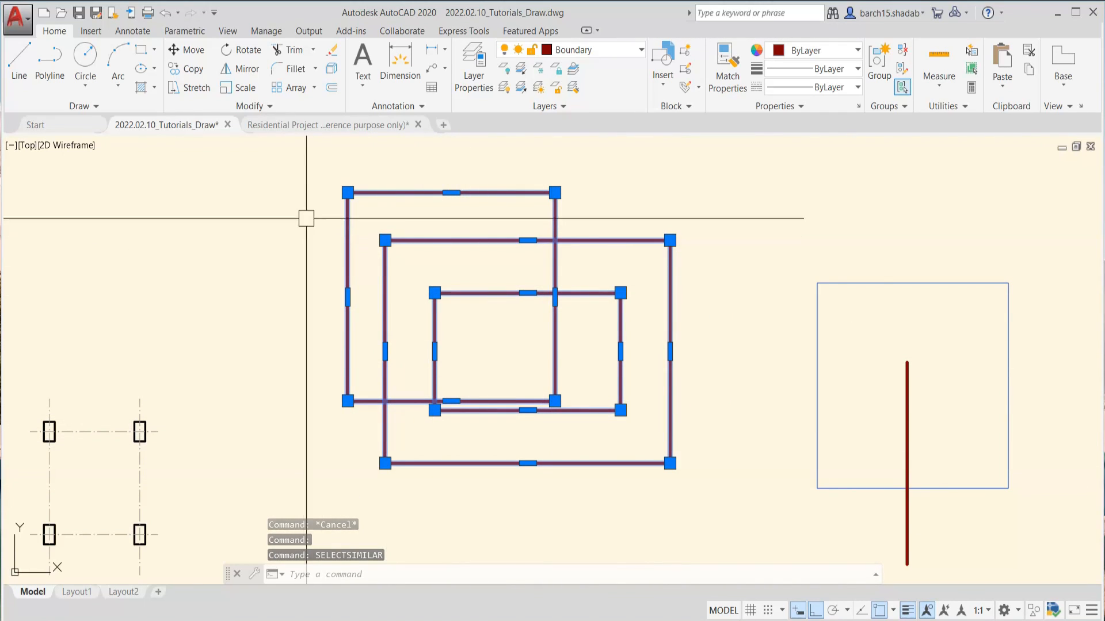
Move the three selected overlapping rectangles to the Window layer
scroll(570, 179, down, 2)
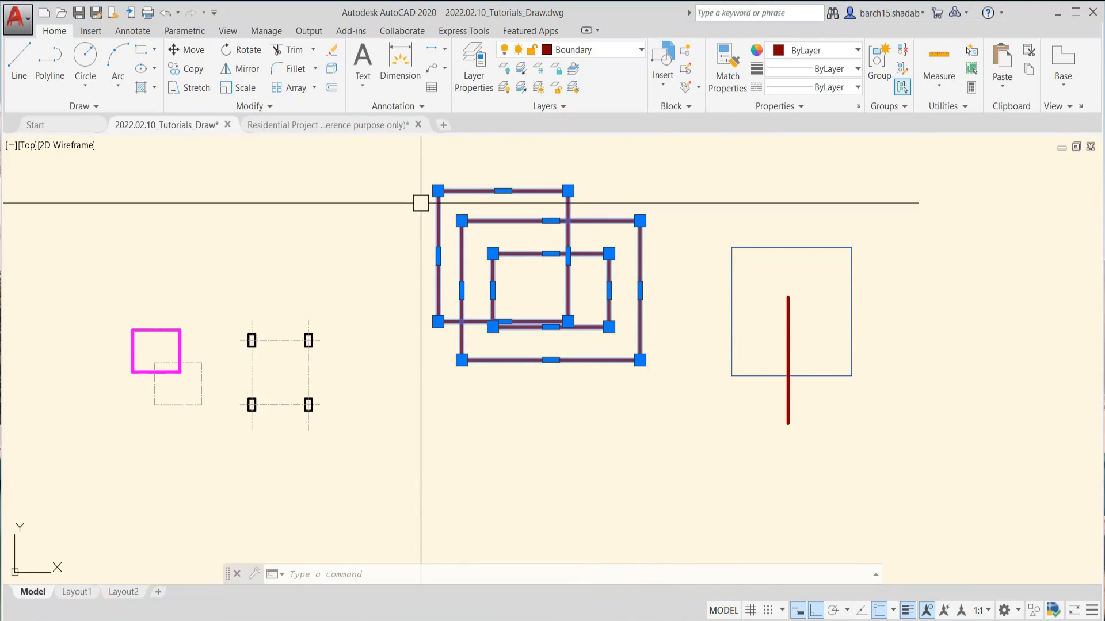
middle_drag(529, 283, 528, 365)
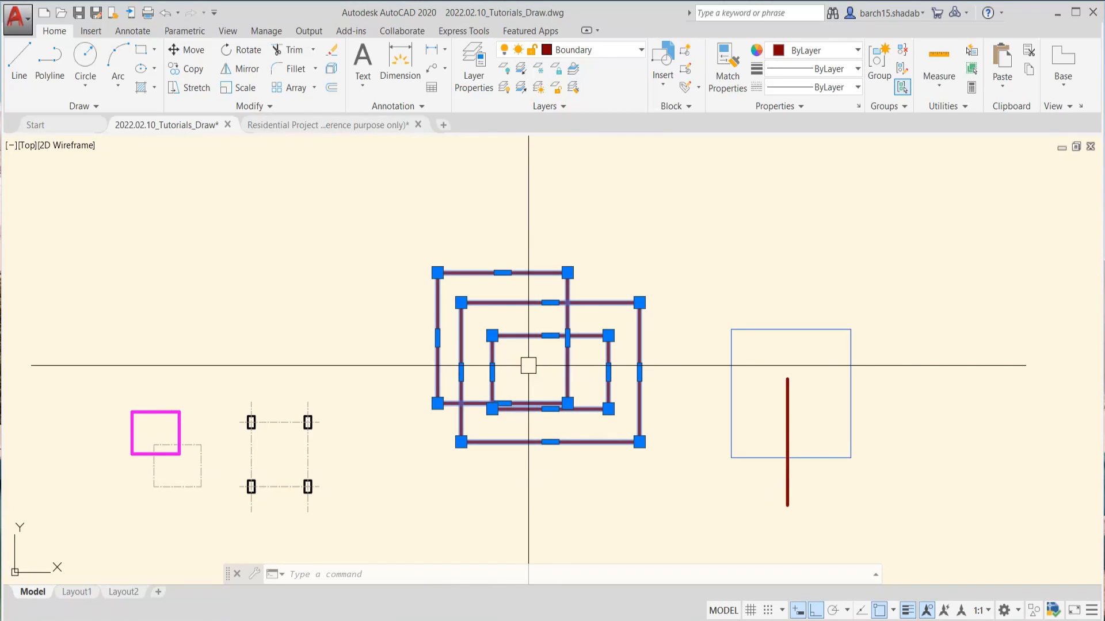
click(614, 54)
click(590, 118)
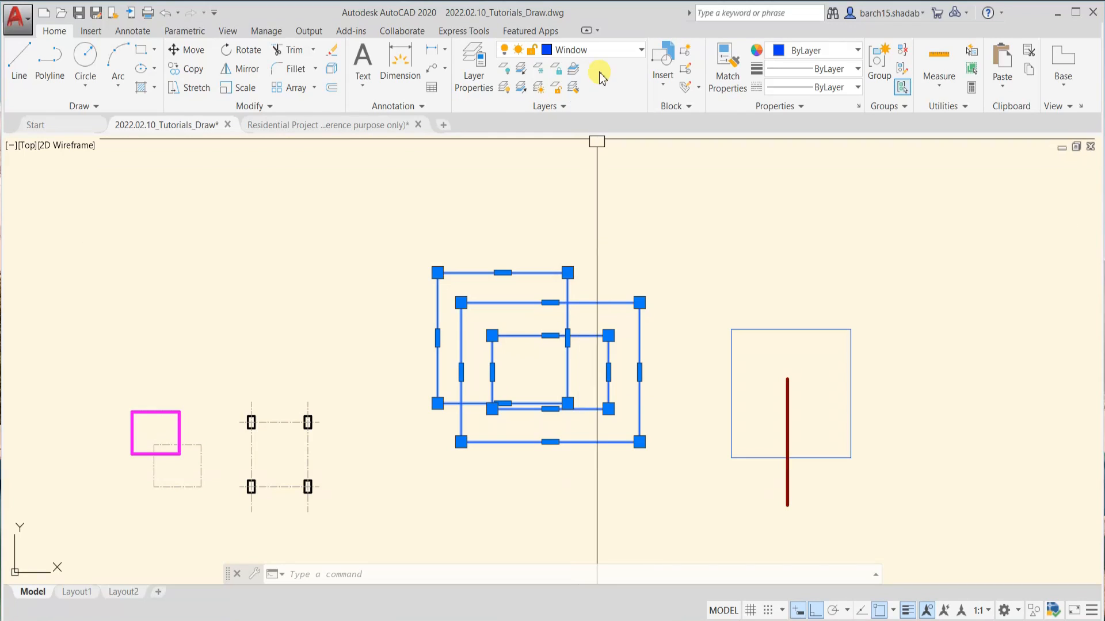
Assign the three selected overlapping rectangles to the Defpoints layer and clear the selection
click(593, 55)
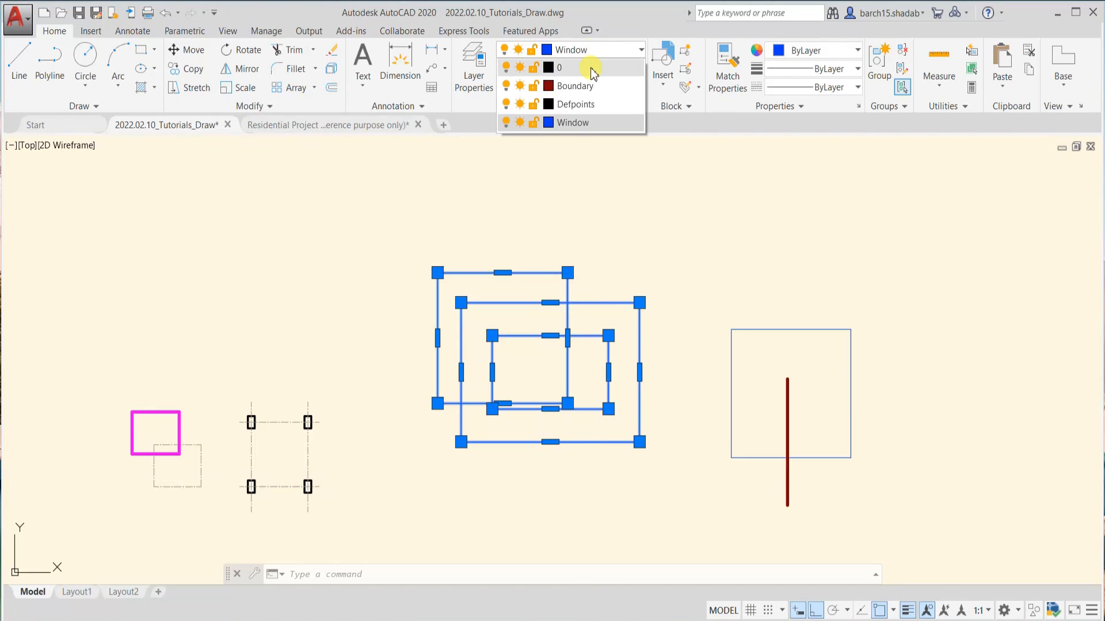
click(590, 104)
key(Escape)
scroll(585, 351, up, 3)
scroll(586, 349, down, 3)
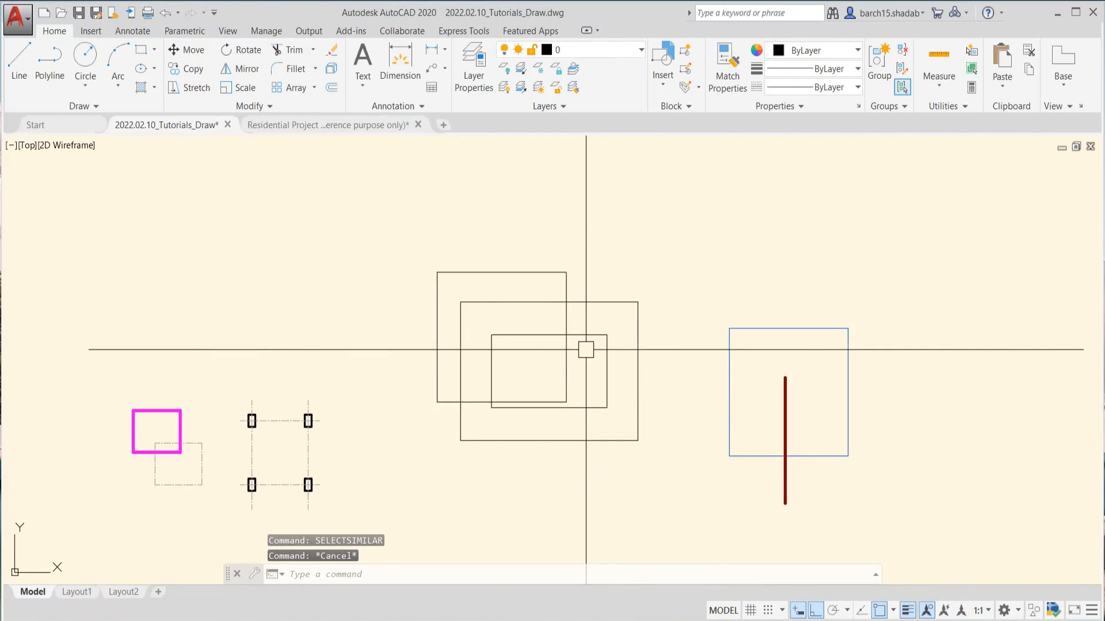
scroll(585, 348, down, 4)
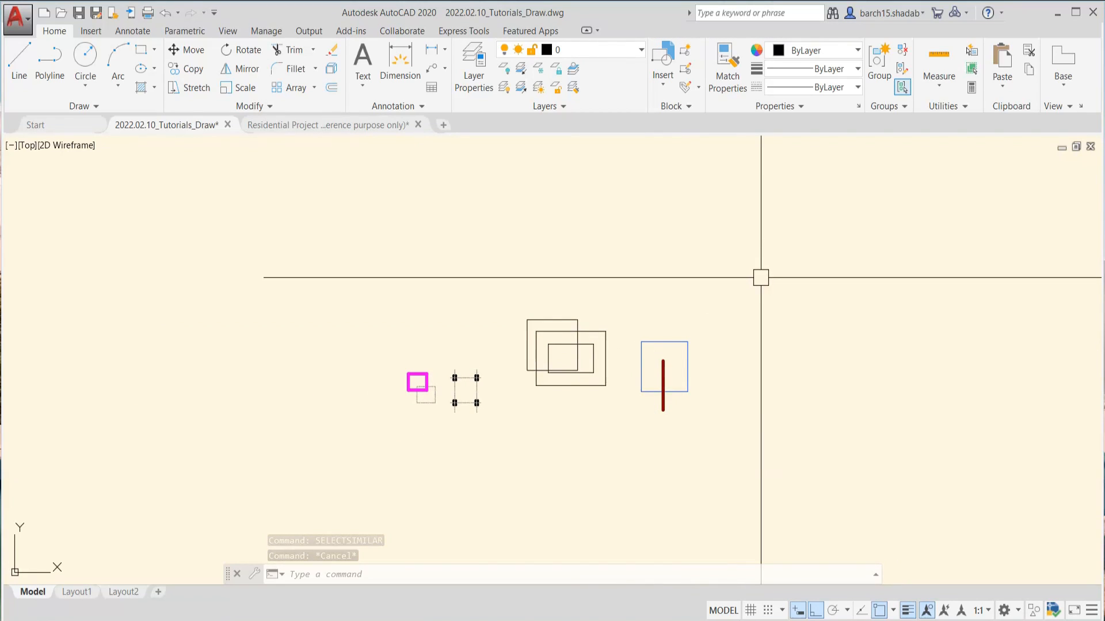
View the Boundary layer's transparency setting in the Layer Properties Manager, leave it unchanged and close the manager
text(l)
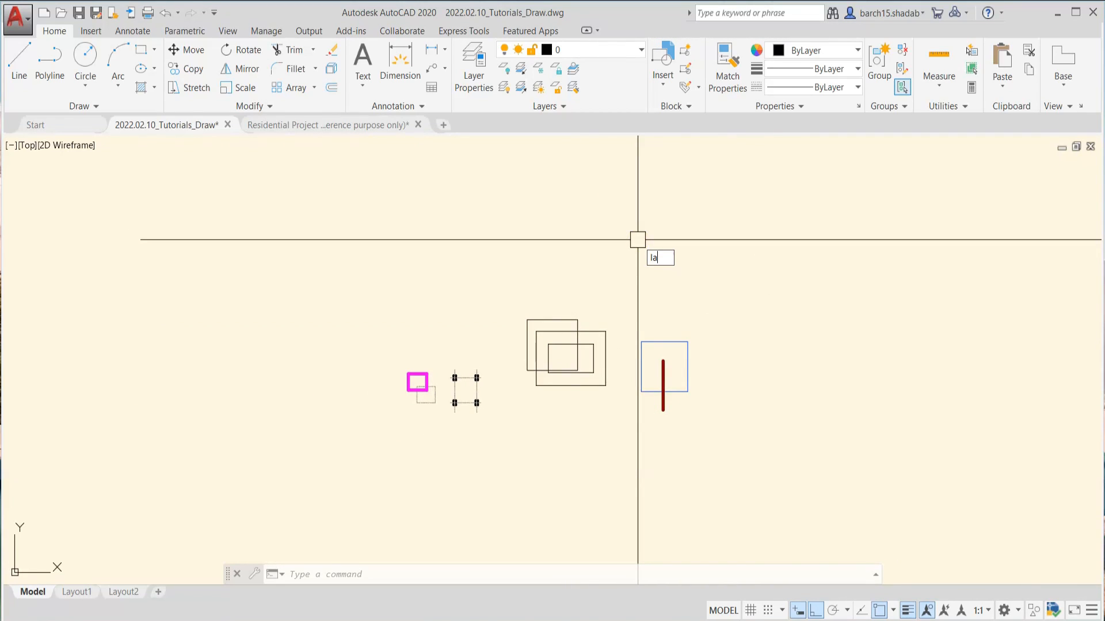
text(a)
key(Return)
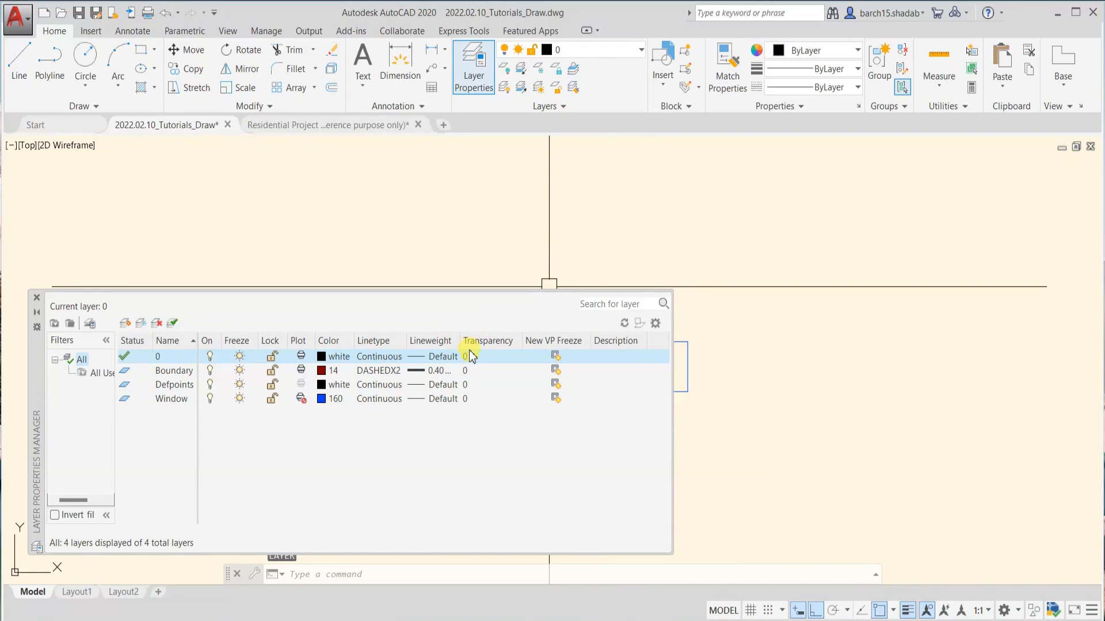
click(465, 370)
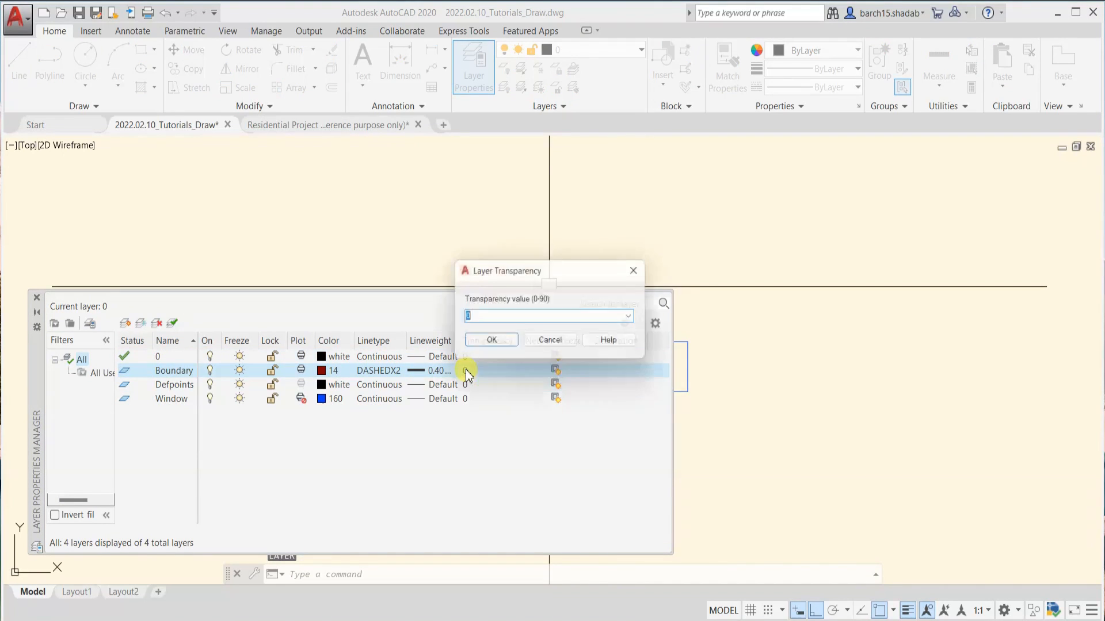
click(540, 345)
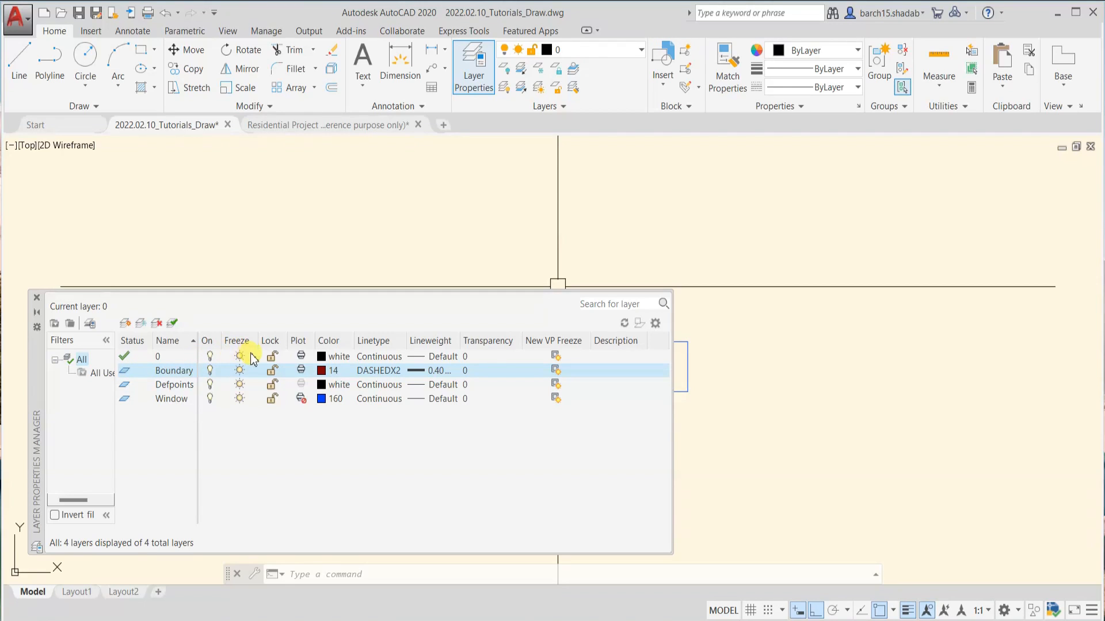
click(37, 298)
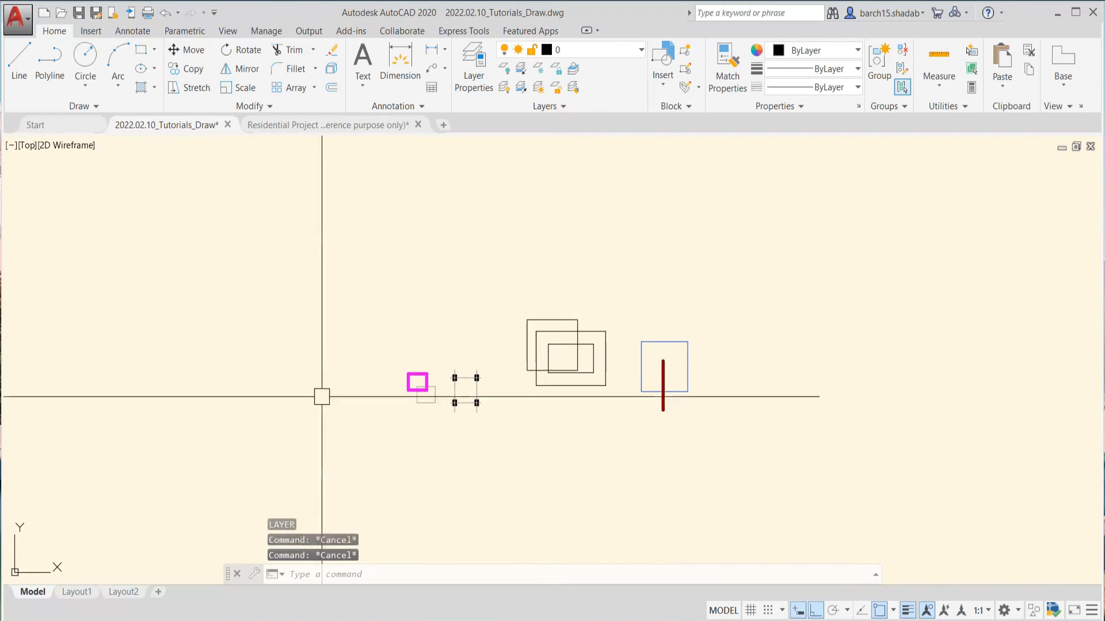
Select the horizontal grid lines 1 to 5 of the residential floor plan
scroll(659, 380, down, 3)
scroll(728, 252, down, 6)
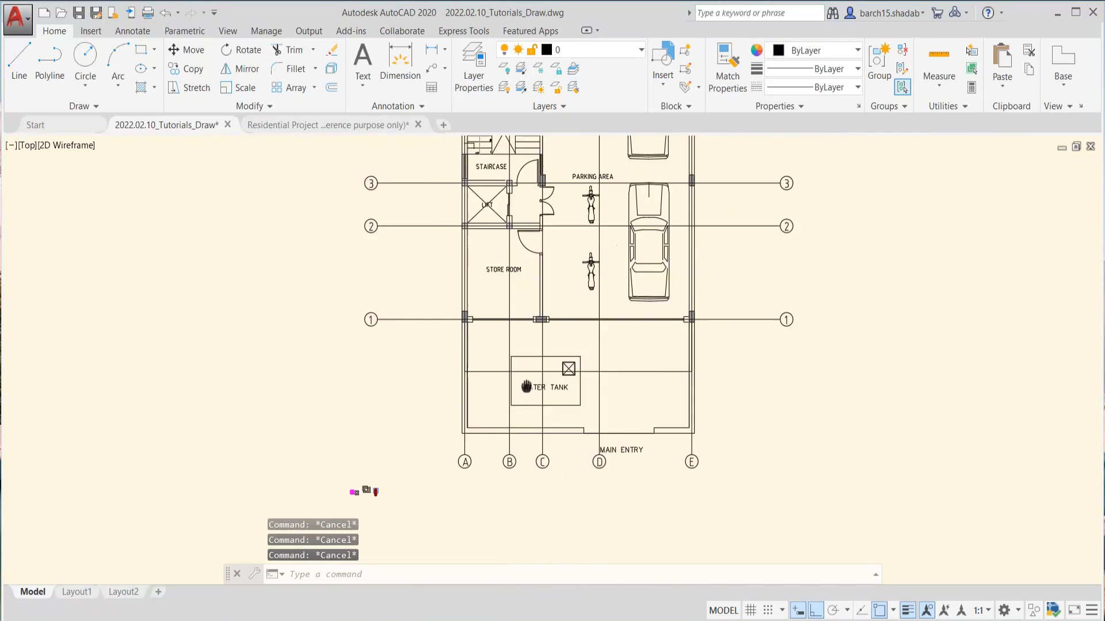
scroll(601, 352, down, 2)
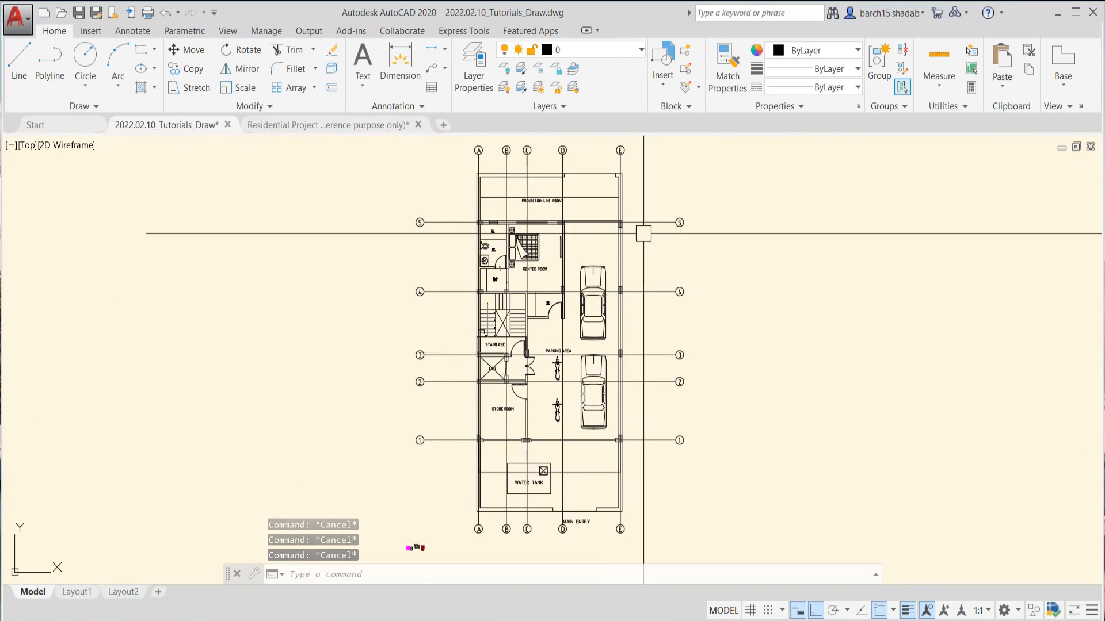
scroll(644, 233, up, 4)
scroll(655, 206, down, 2)
click(669, 171)
scroll(657, 228, down, 2)
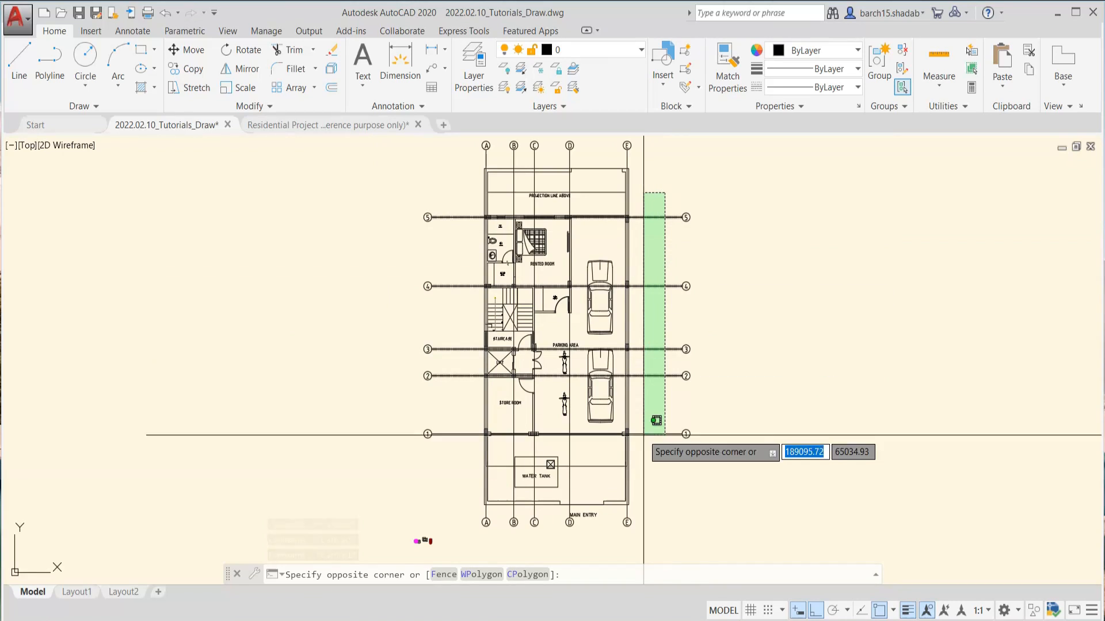
click(641, 452)
Add the vertical grid lines A to E of the floor plan to the selection
scroll(625, 482, up, 2)
scroll(626, 388, down, 2)
scroll(631, 321, up, 3)
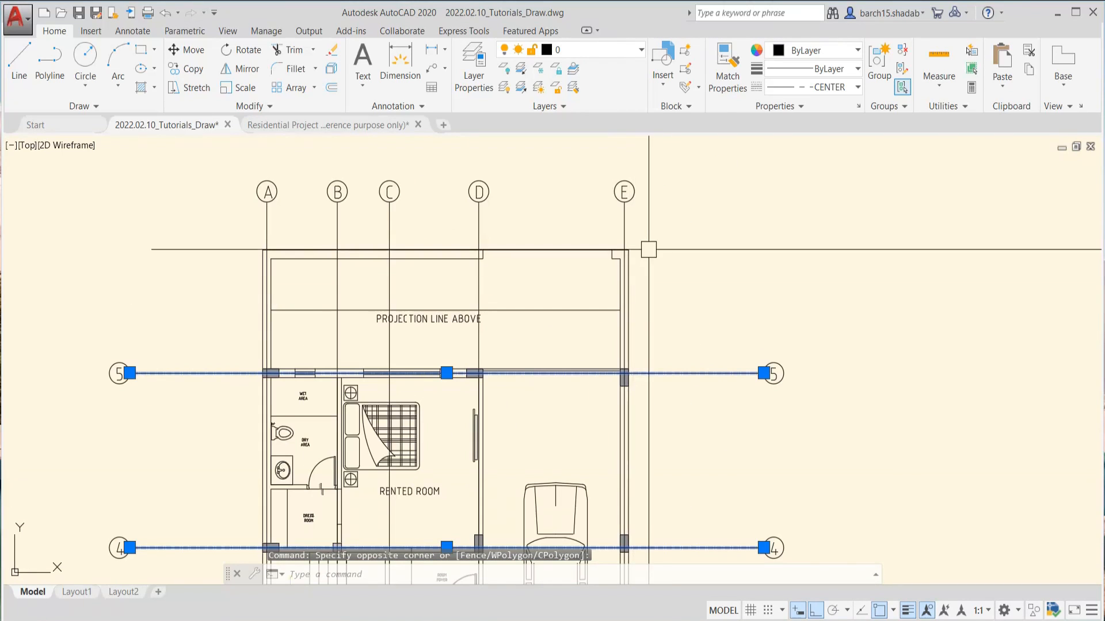
click(673, 205)
click(241, 222)
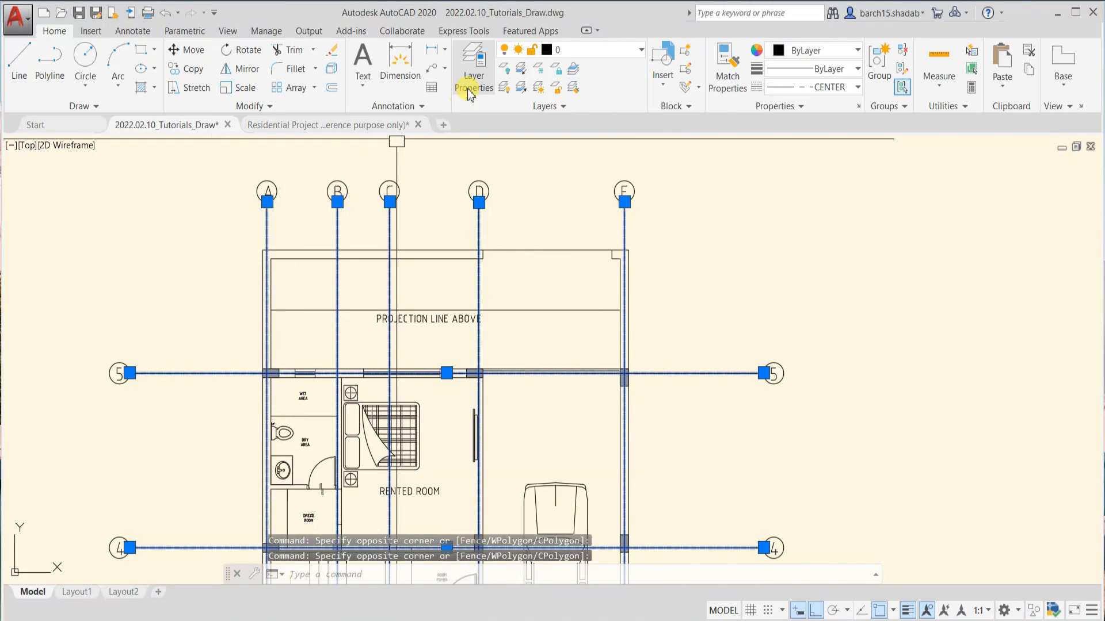
Assign the selected grid lines 1 to 5 and A to E to the Defpoints layer and clear the selection
click(589, 58)
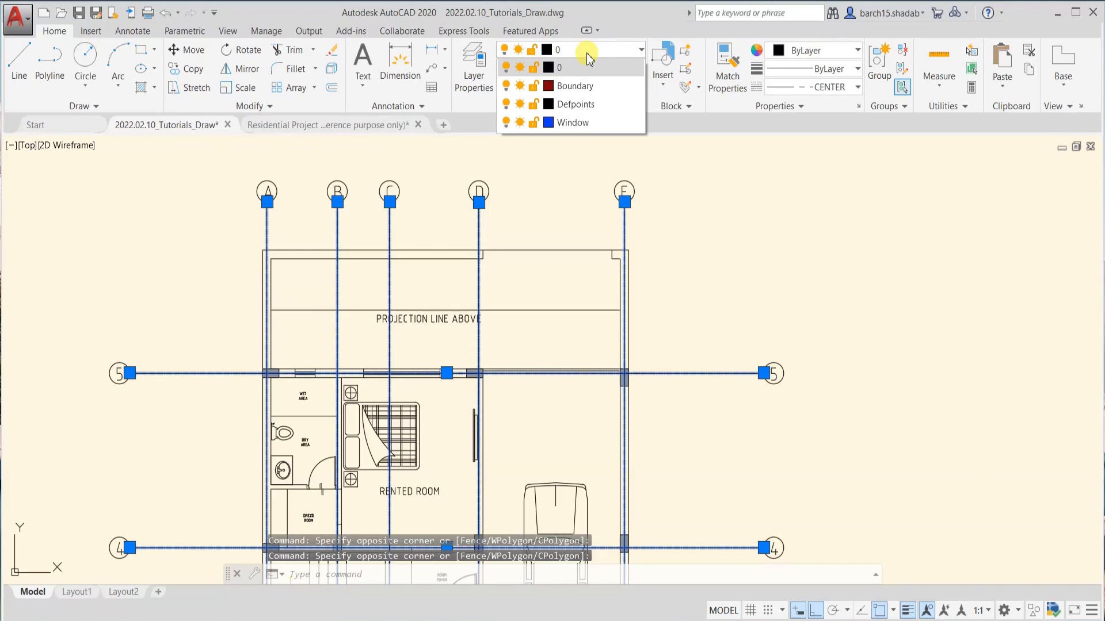
click(584, 102)
scroll(608, 261, down, 2)
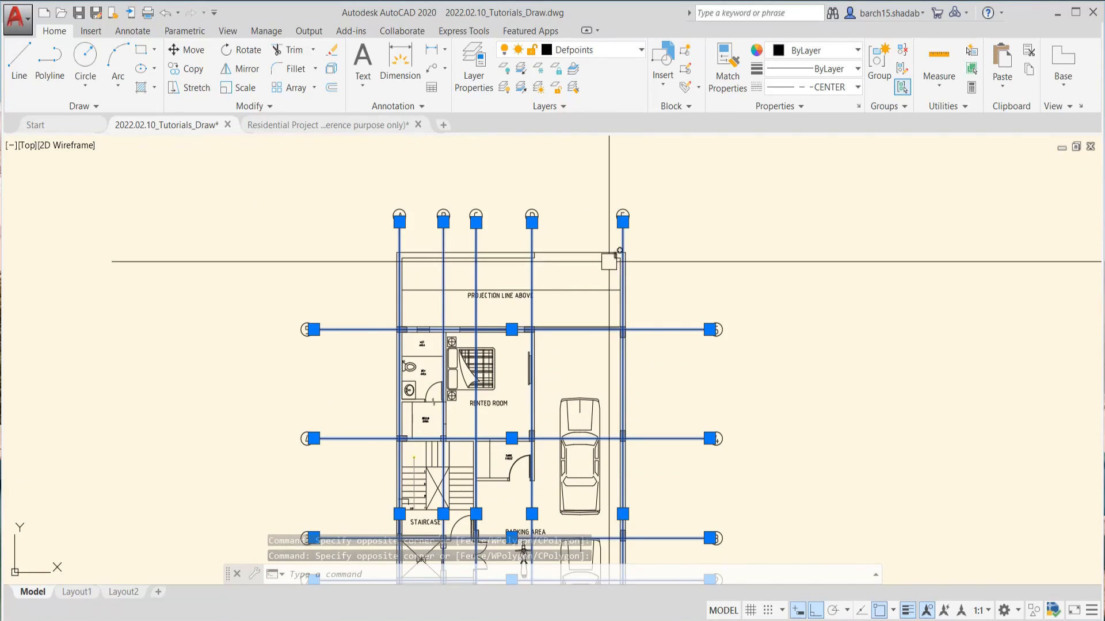
scroll(608, 262, up, 4)
key(Escape)
Select everything similar to the floor plan's upper wall line with SELECTSIMILAR, assign it to the Boundary layer and clear the selection
click(504, 255)
scroll(503, 263, down, 2)
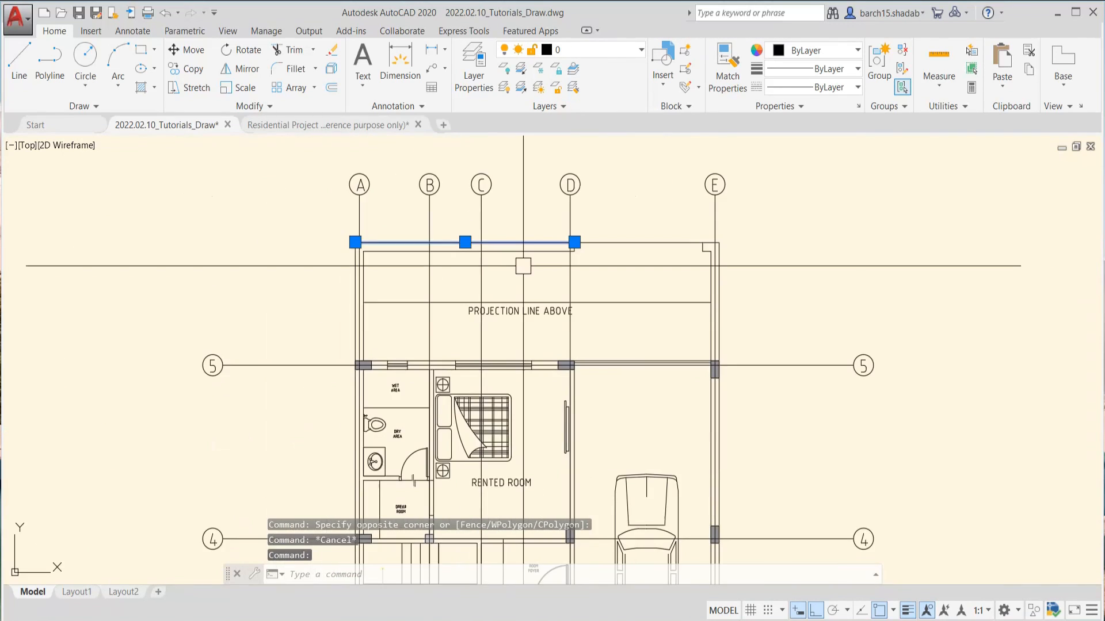
text(sele)
key(Return)
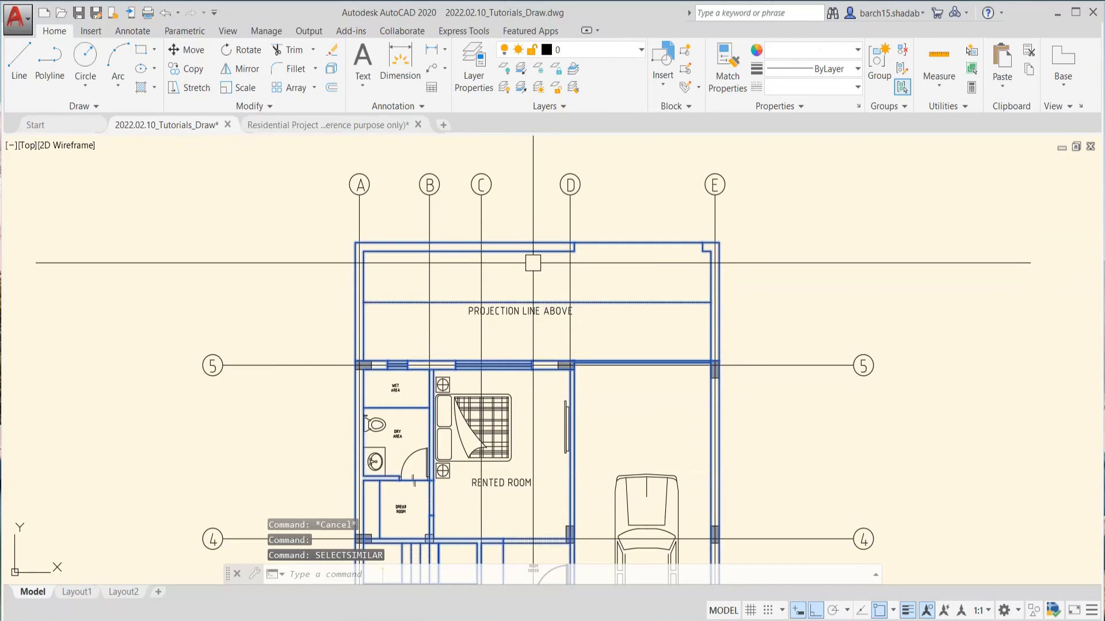
scroll(572, 331, down, 4)
middle_drag(496, 295, 507, 379)
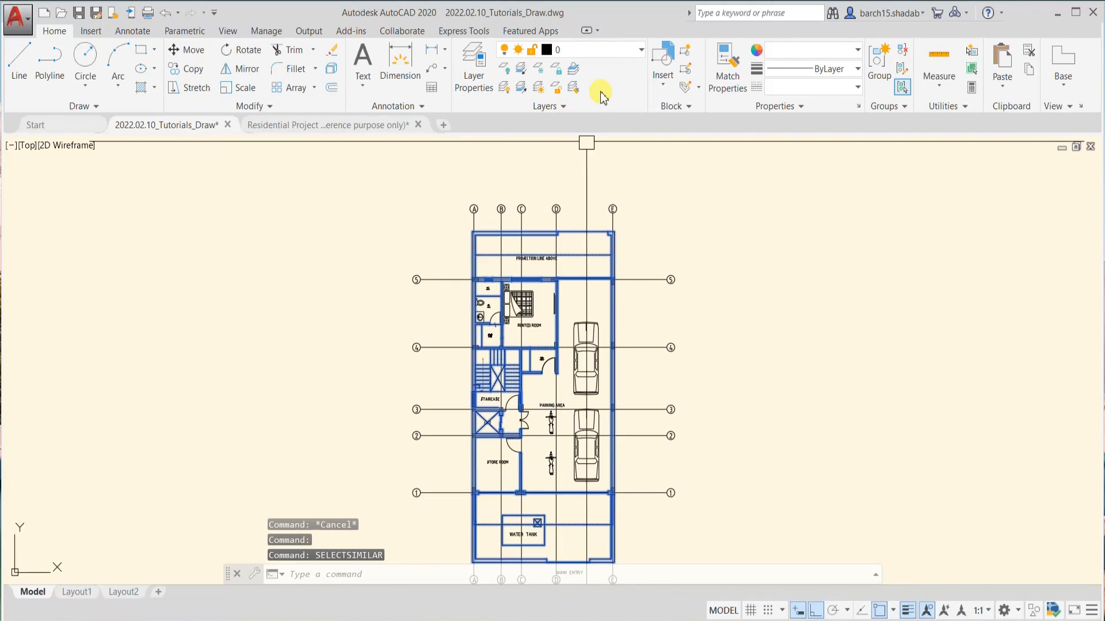
click(622, 51)
click(595, 81)
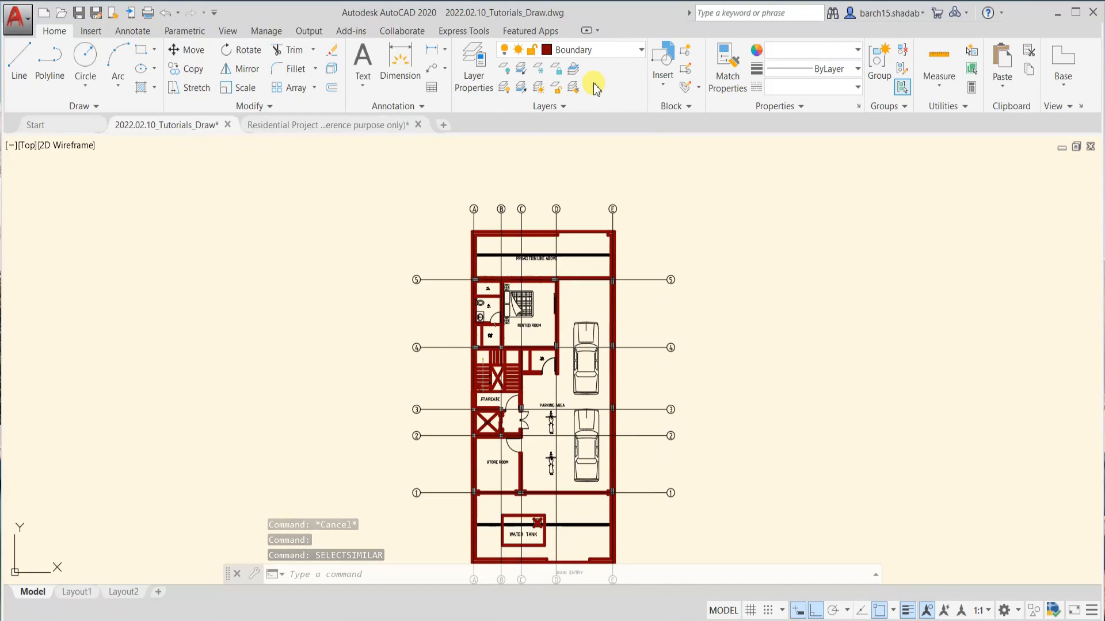
key(Escape)
scroll(552, 195, up, 5)
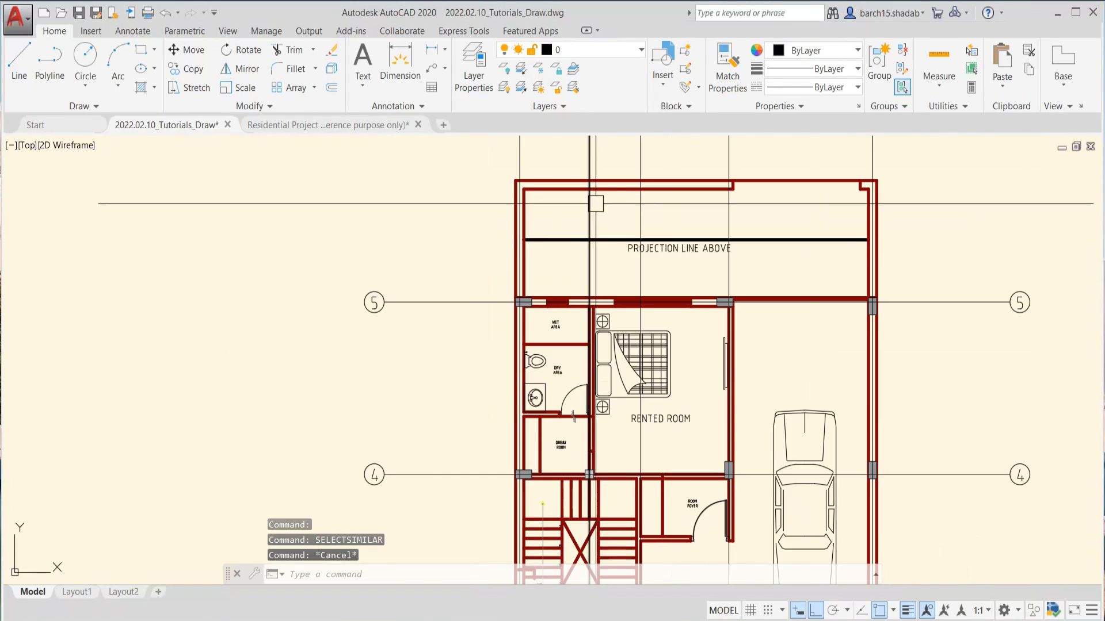
scroll(714, 267, up, 4)
click(731, 268)
scroll(234, 296, down, 6)
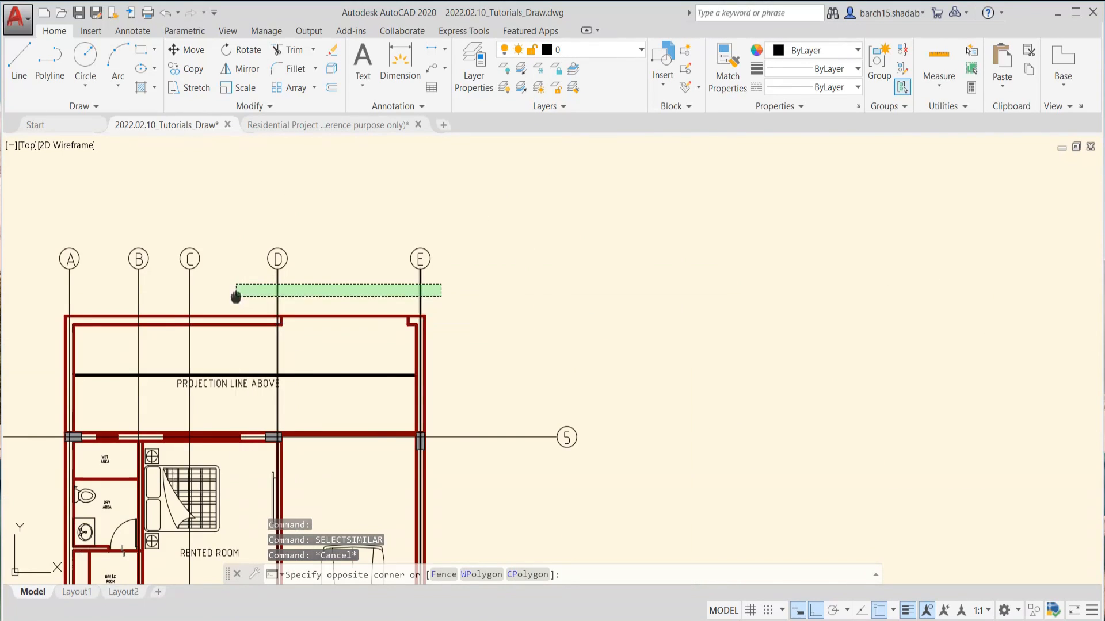
scroll(428, 295, up, 3)
key(Escape)
key(Escape)
View the wall lines and the drawing's layer list in the Layer Properties Manager, then close the manager
scroll(381, 299, down, 4)
middle_drag(391, 328, 418, 257)
scroll(440, 263, up, 4)
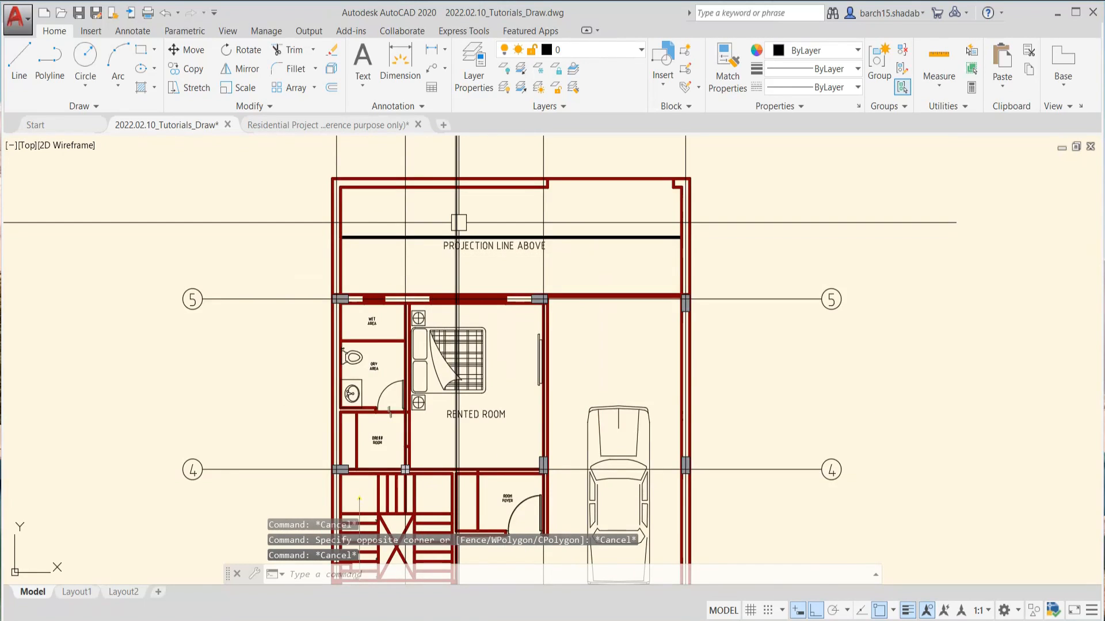
scroll(459, 224, up, 2)
middle_drag(506, 219, 507, 286)
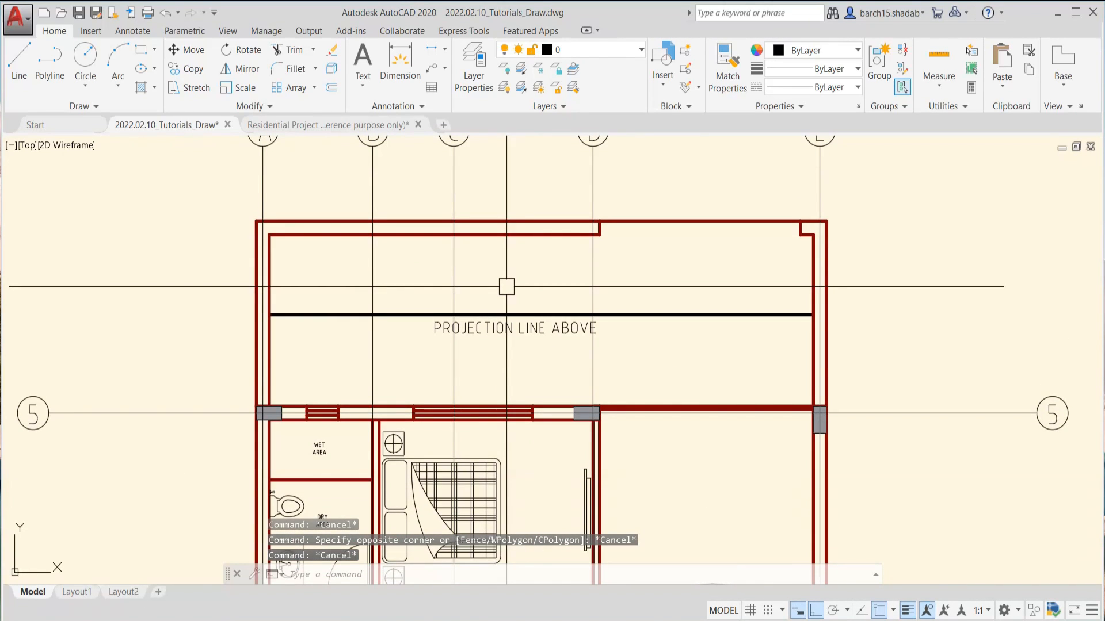
click(473, 68)
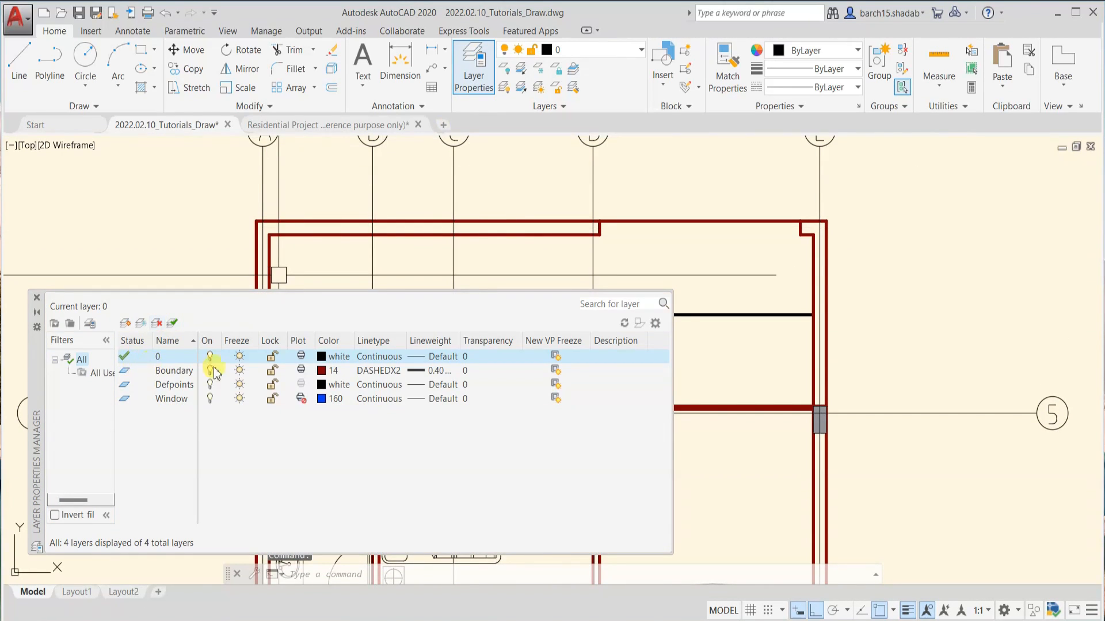
click(36, 299)
Turn off the current layer 0 with LAYOFF by choosing the upper car in the parking area and confirming with Yes
scroll(550, 276, down, 4)
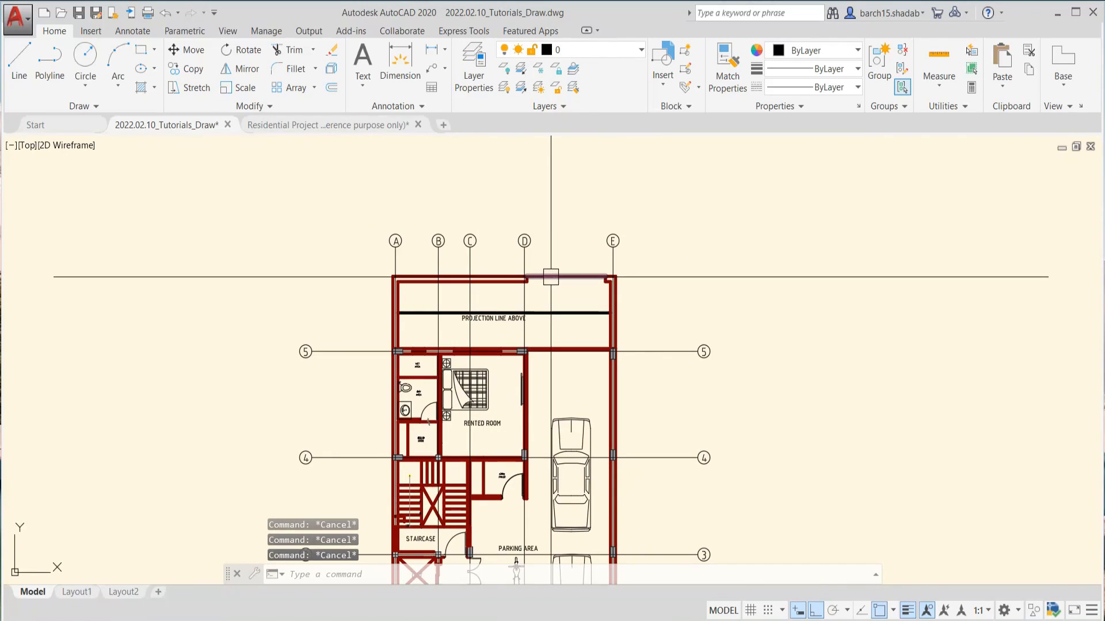
text(y)
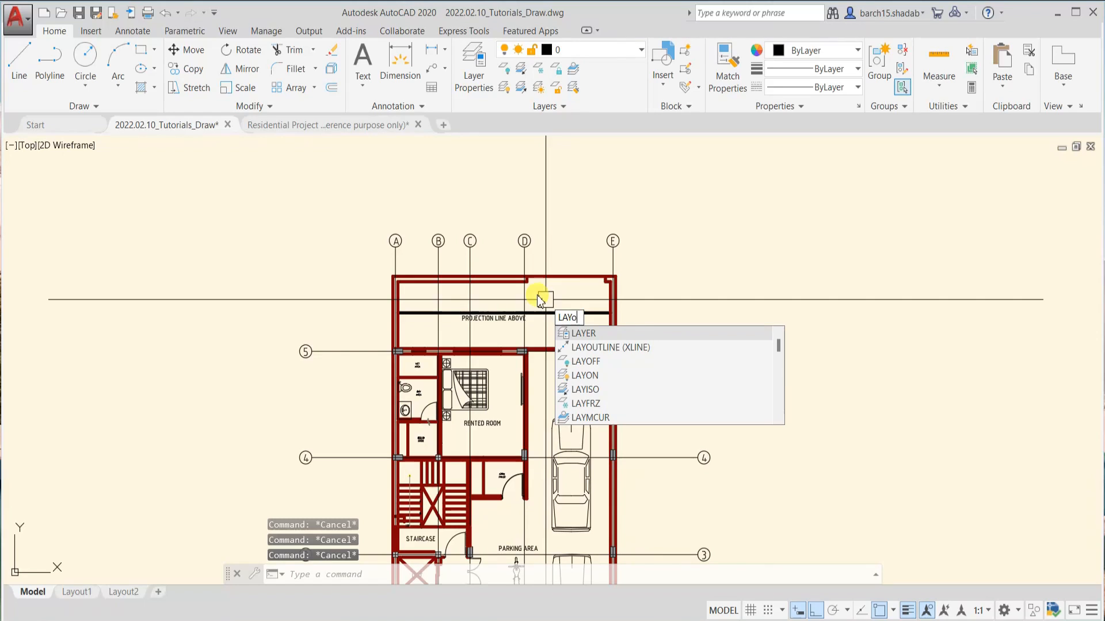
text(of)
key(Return)
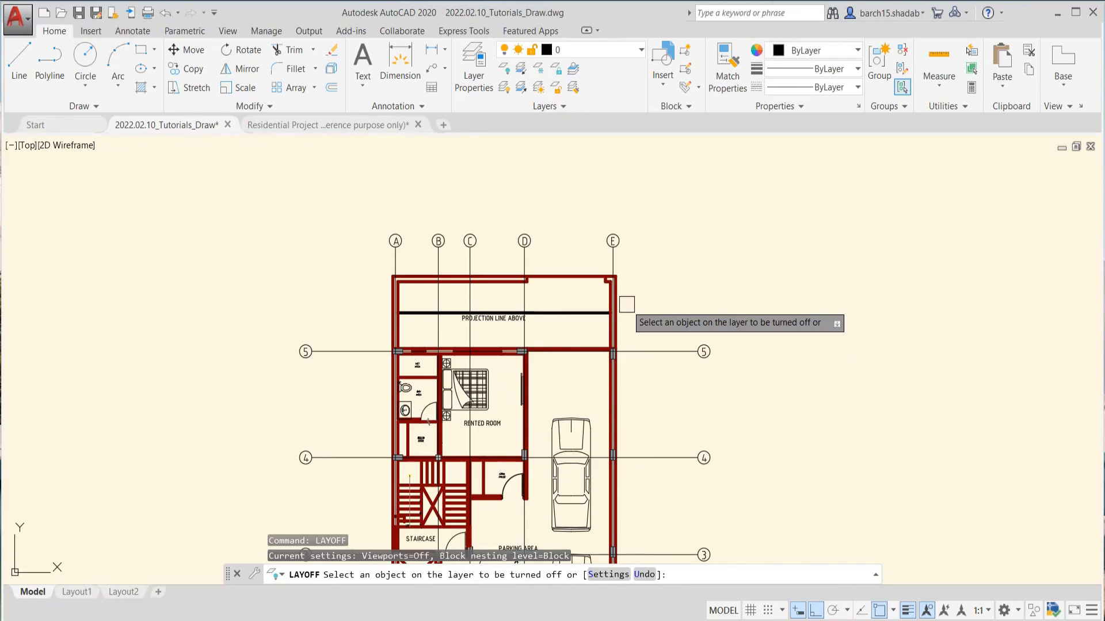
scroll(620, 269, up, 4)
scroll(614, 267, down, 4)
middle_drag(525, 376, 621, 237)
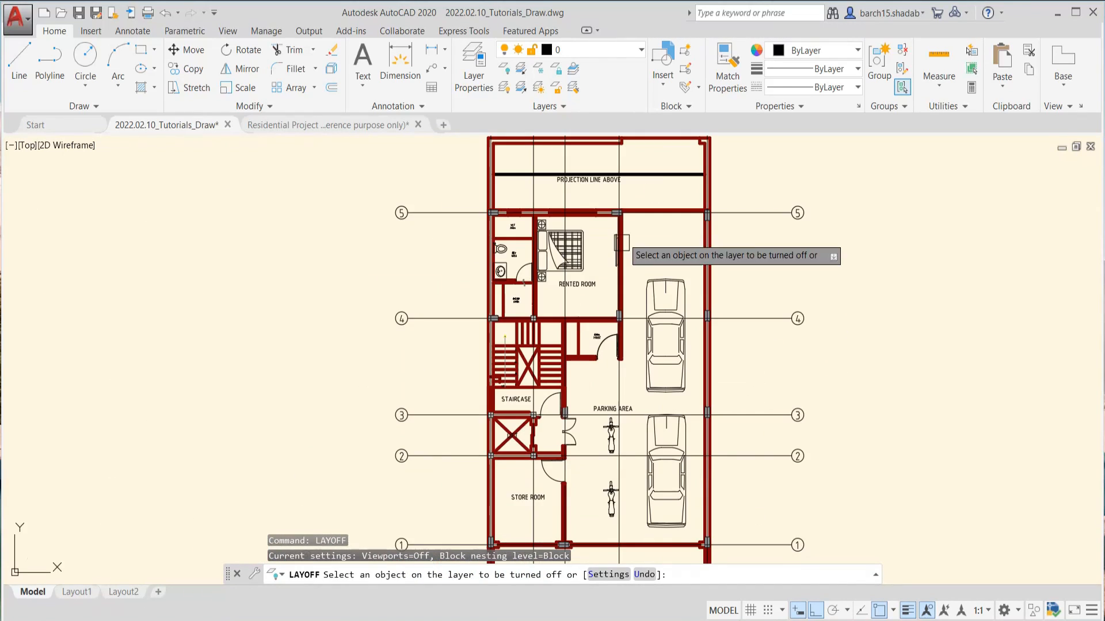
scroll(609, 305, up, 4)
scroll(627, 322, down, 4)
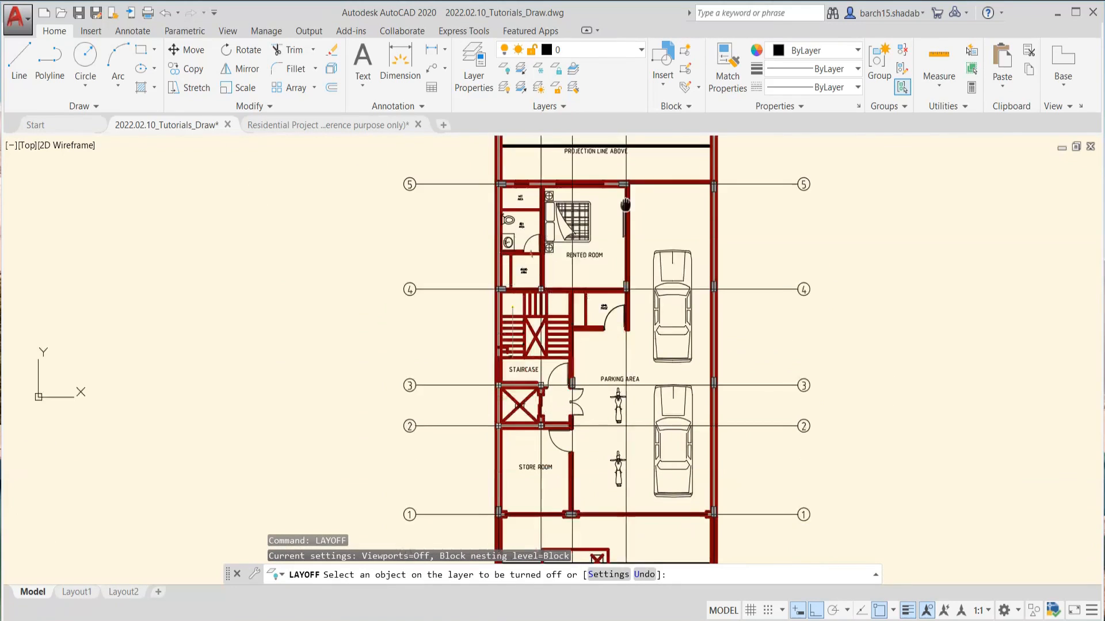
scroll(661, 358, up, 4)
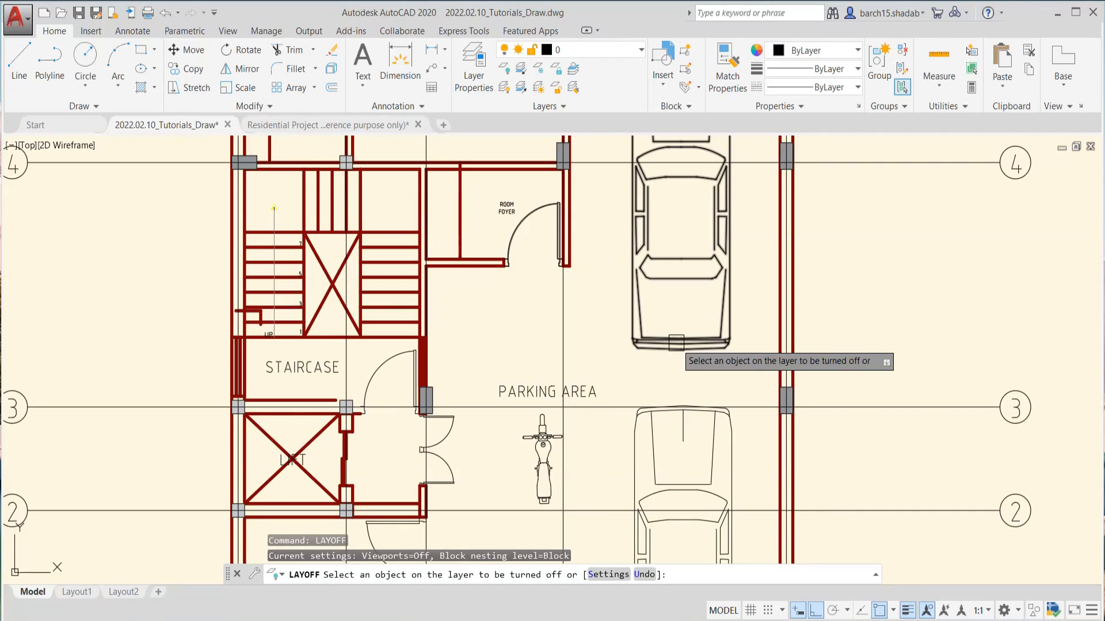
click(676, 343)
click(697, 385)
scroll(660, 332, down, 6)
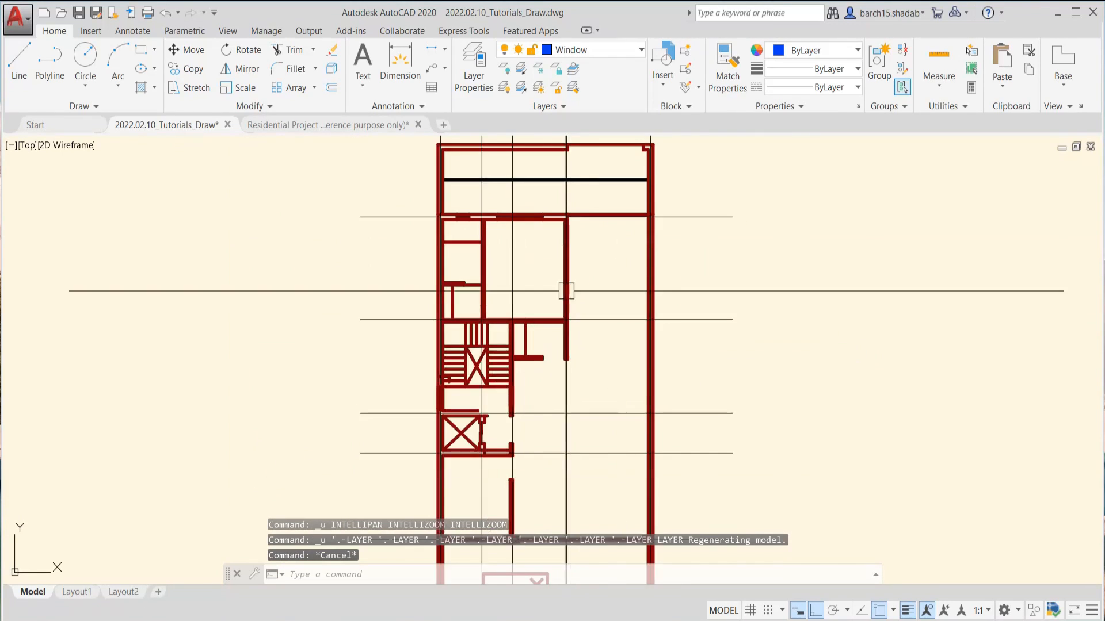
Turn all layers of the drawing back on with LAYON
scroll(547, 208, up, 2)
middle_drag(547, 207, 562, 317)
scroll(451, 303, down, 2)
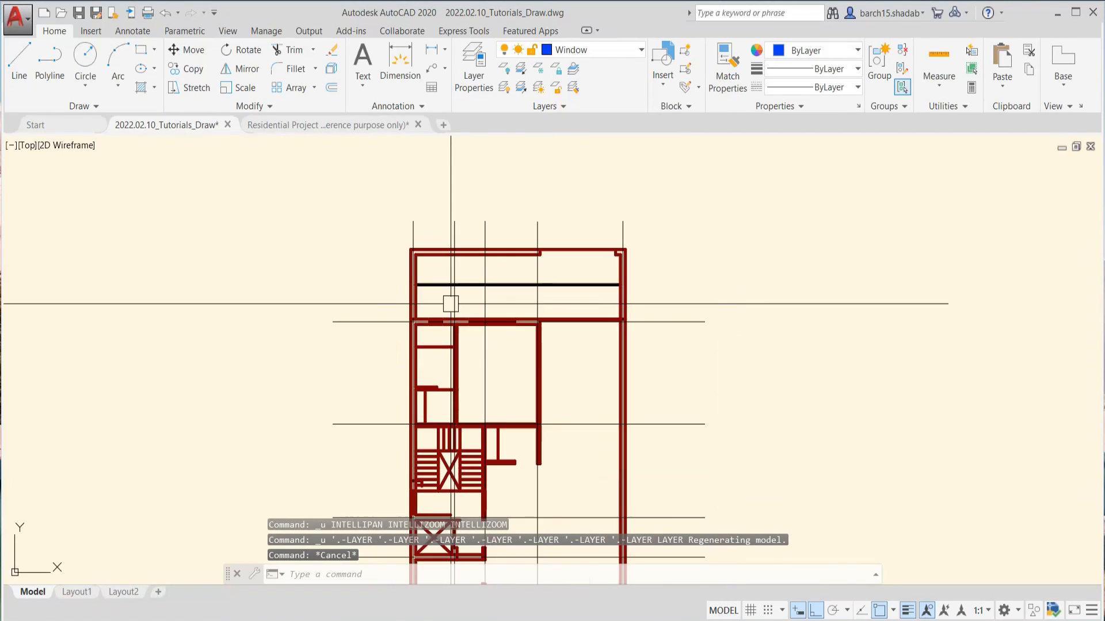
middle_drag(451, 304, 471, 237)
scroll(505, 326, down, 2)
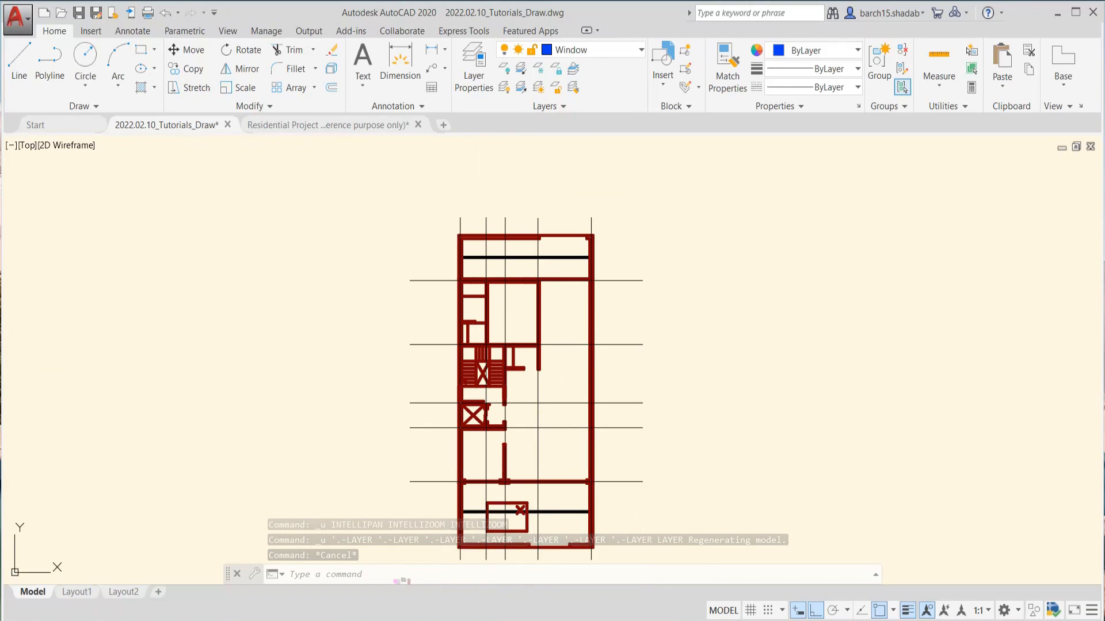
middle_drag(529, 376, 513, 323)
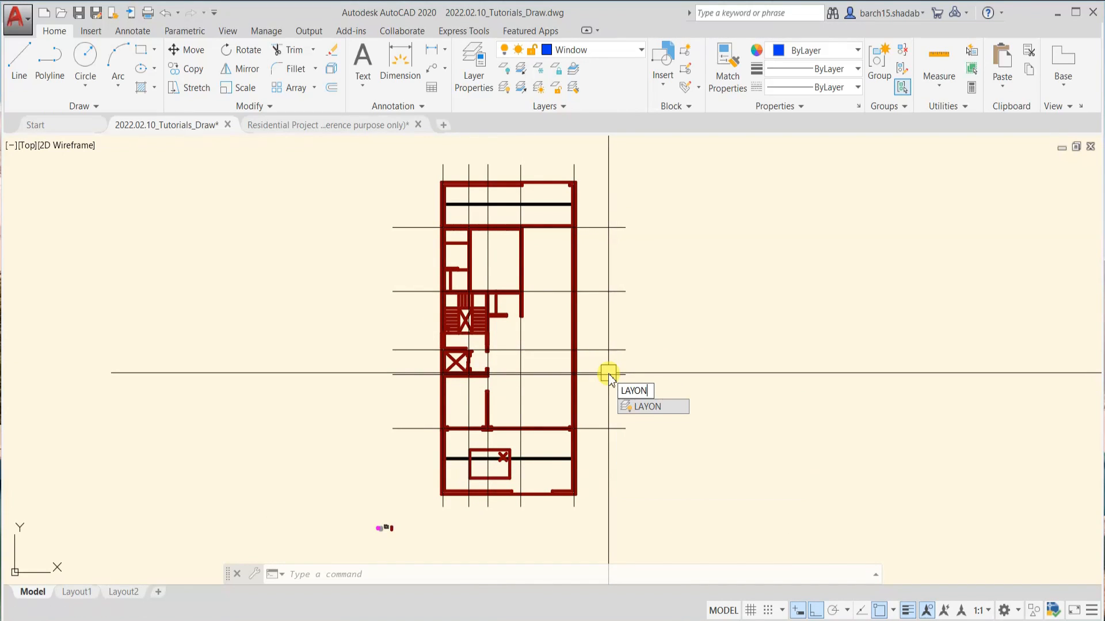
key(Return)
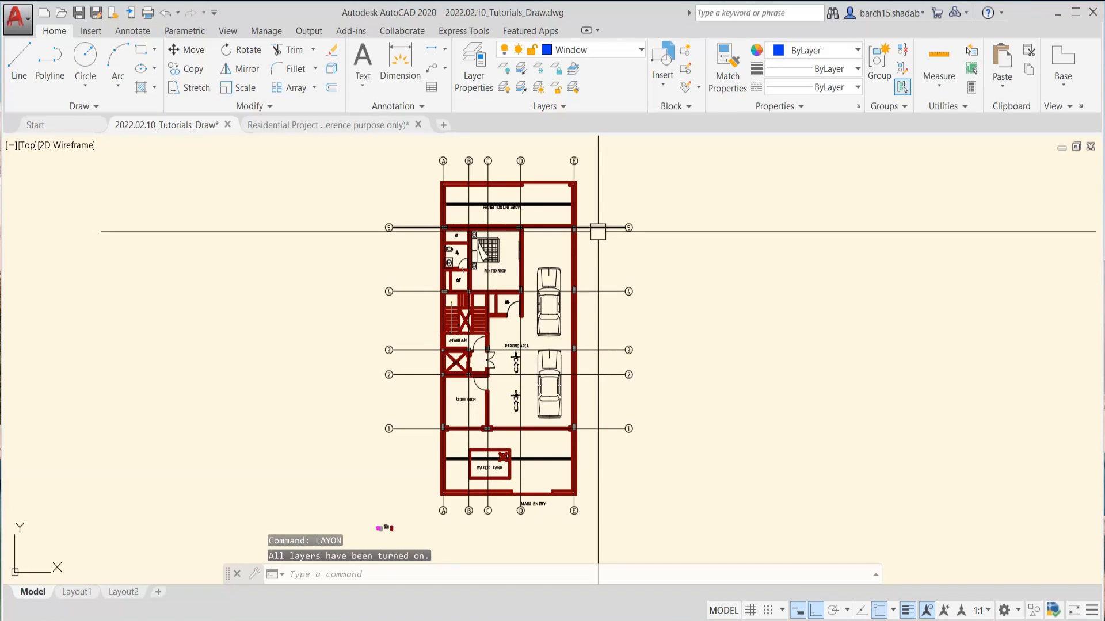
Examine the whole floor plan with its grid bubbles, walls, furniture and cars
scroll(537, 188, up, 3)
scroll(517, 199, down, 3)
middle_drag(517, 199, 570, 227)
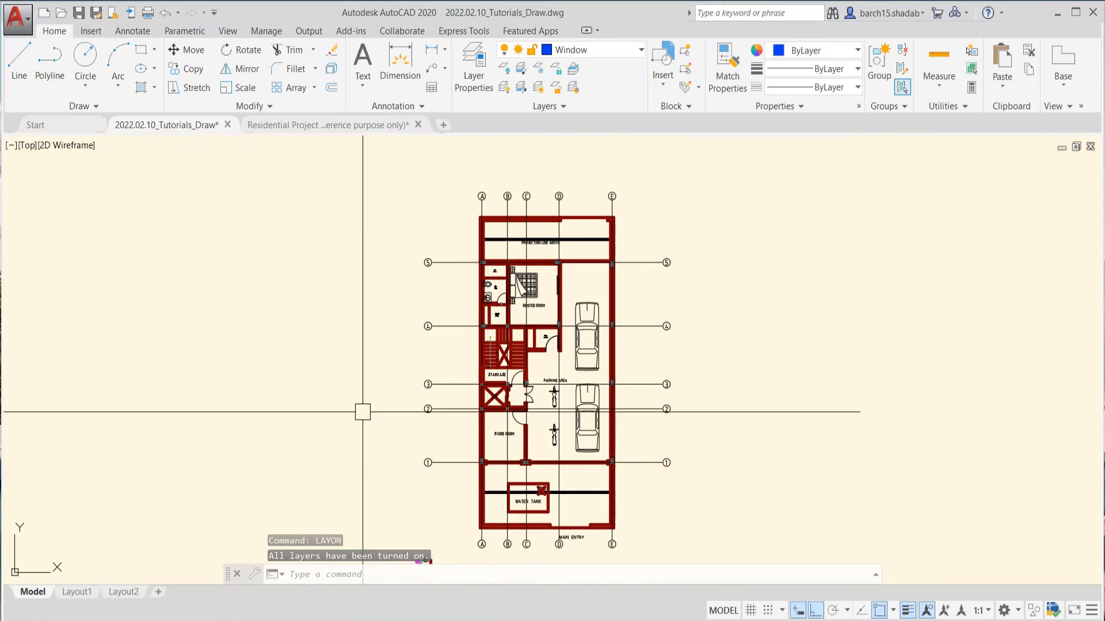
scroll(674, 427, down, 2)
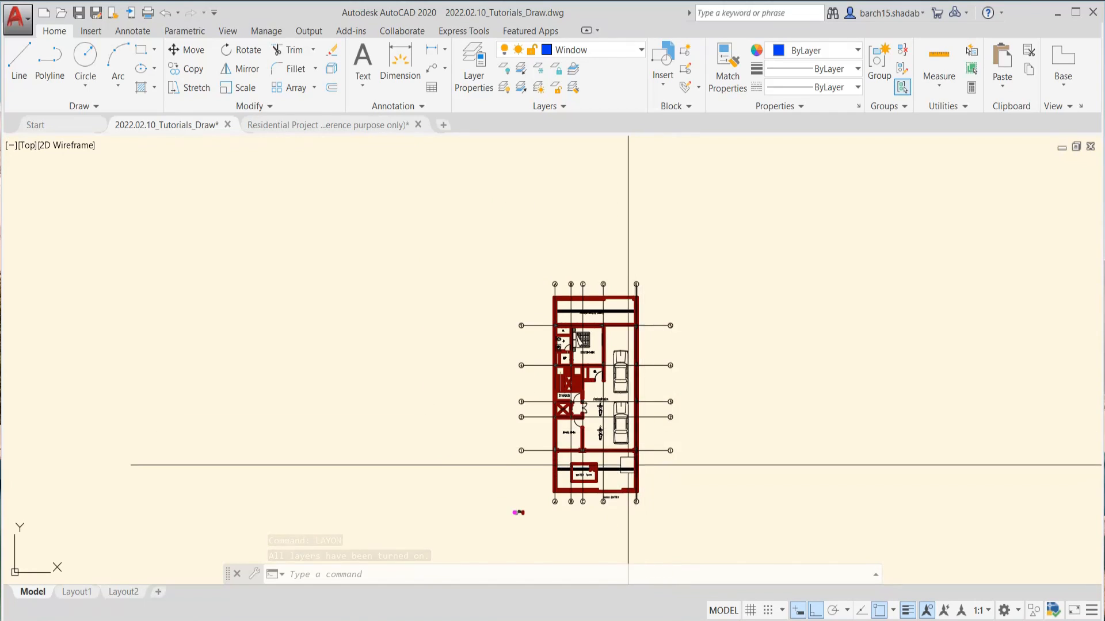
scroll(626, 464, up, 4)
scroll(568, 403, down, 2)
middle_drag(564, 385, 536, 458)
scroll(496, 290, up, 2)
scroll(496, 290, up, 2)
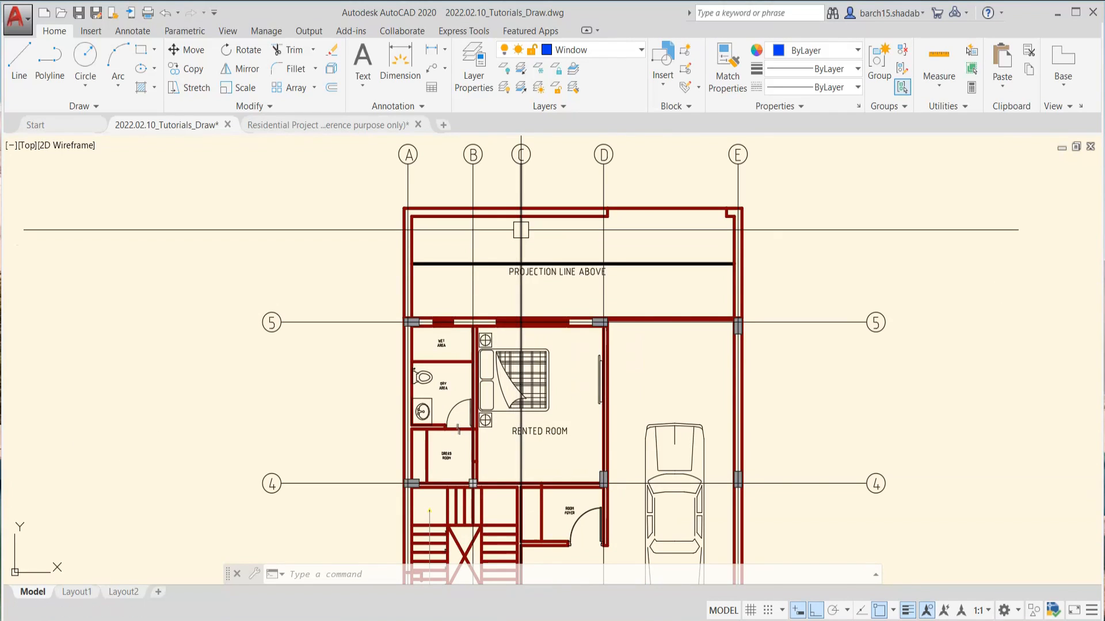
scroll(521, 226, down, 4)
key(Escape)
key(Escape)
key(Escape)
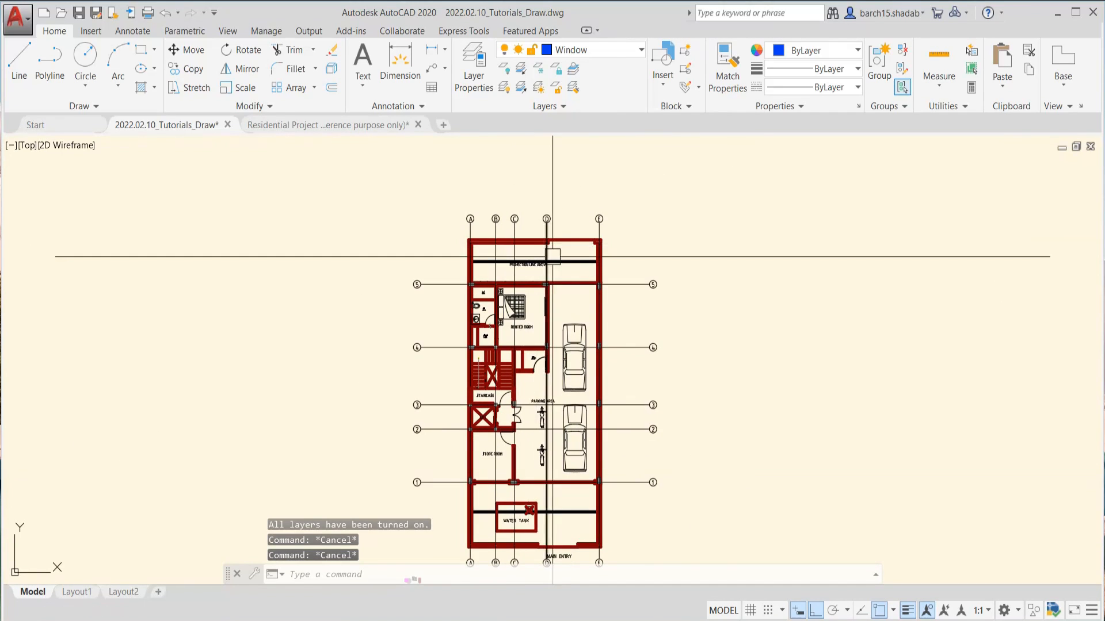
Turn off the Boundary layer with LAYOFF by choosing a wall line near the top of the plan, and end the command
scroll(523, 280, up, 2)
scroll(523, 281, down, 2)
scroll(588, 306, up, 2)
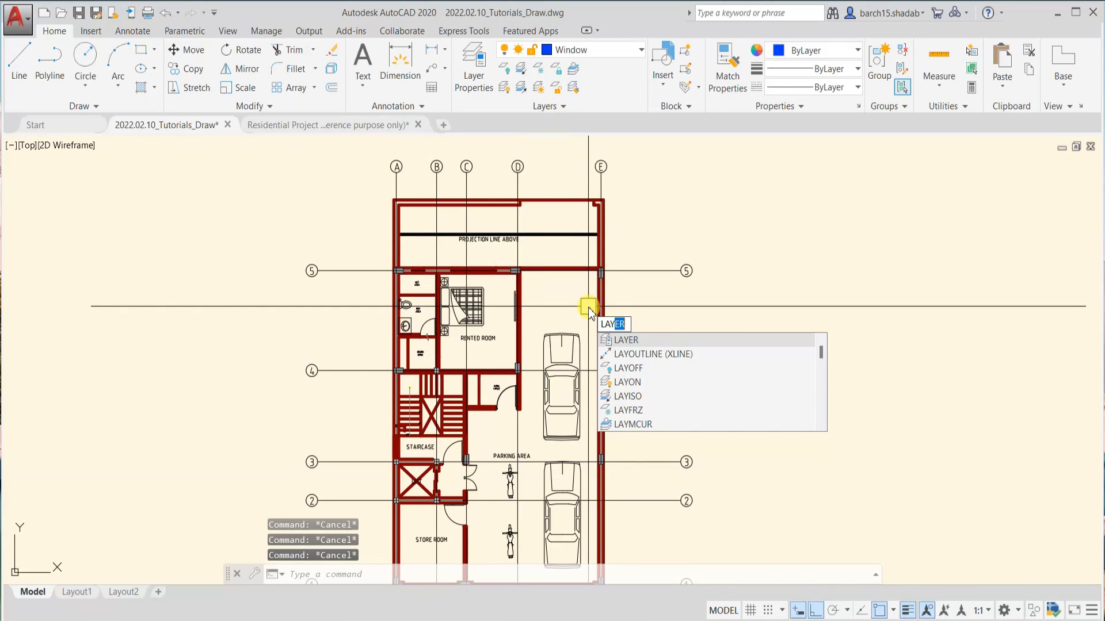
text(LAYOFF)
key(Return)
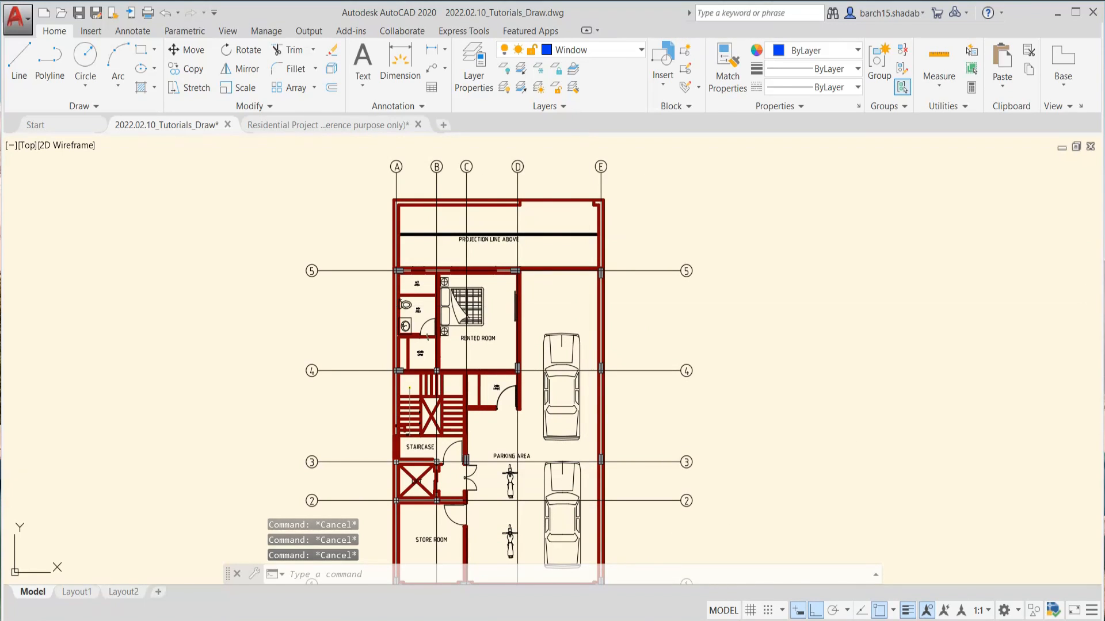
scroll(545, 197, up, 5)
click(525, 213)
scroll(532, 272, down, 8)
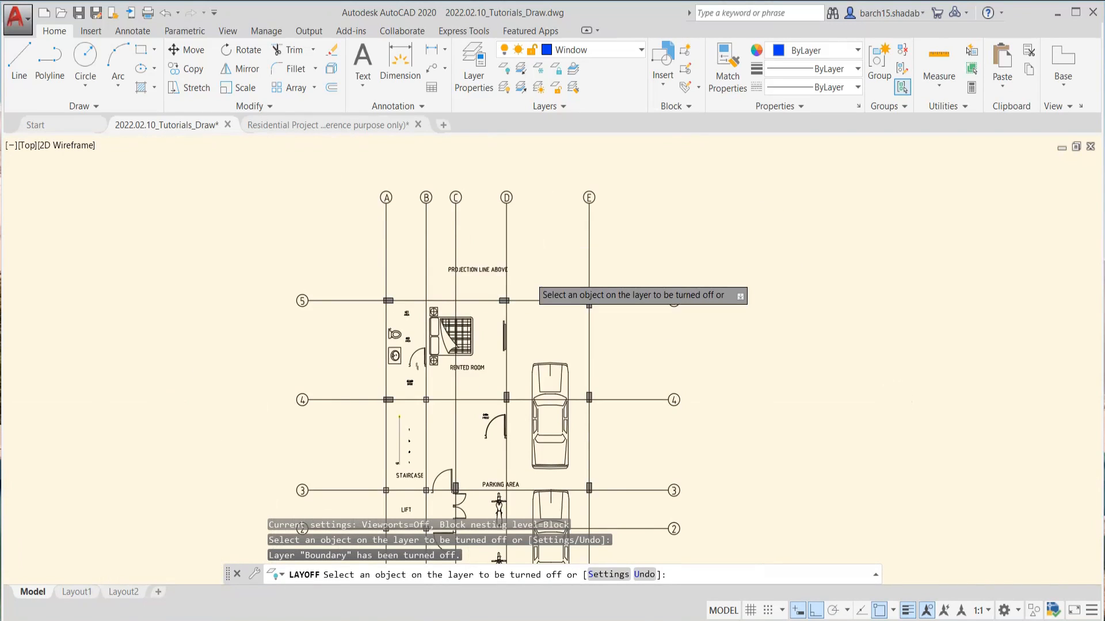
scroll(534, 370, up, 4)
scroll(518, 276, down, 4)
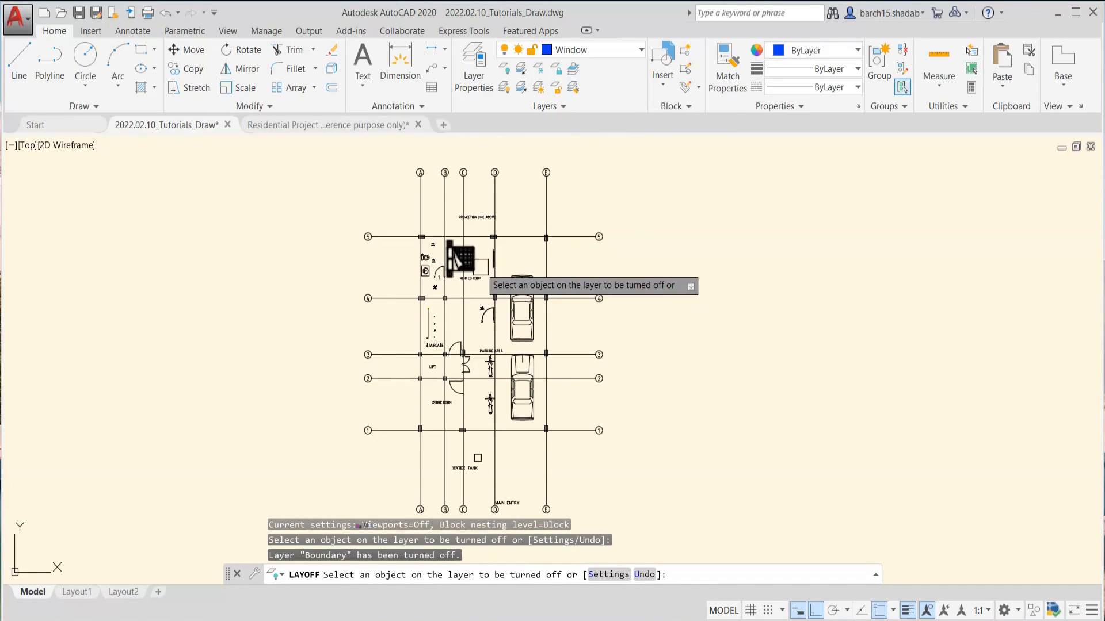
scroll(475, 259, up, 4)
key(Escape)
key(Escape)
Examine the plan without the Boundary layer and check the layers of grid line C and the rented room's bed
scroll(382, 259, down, 4)
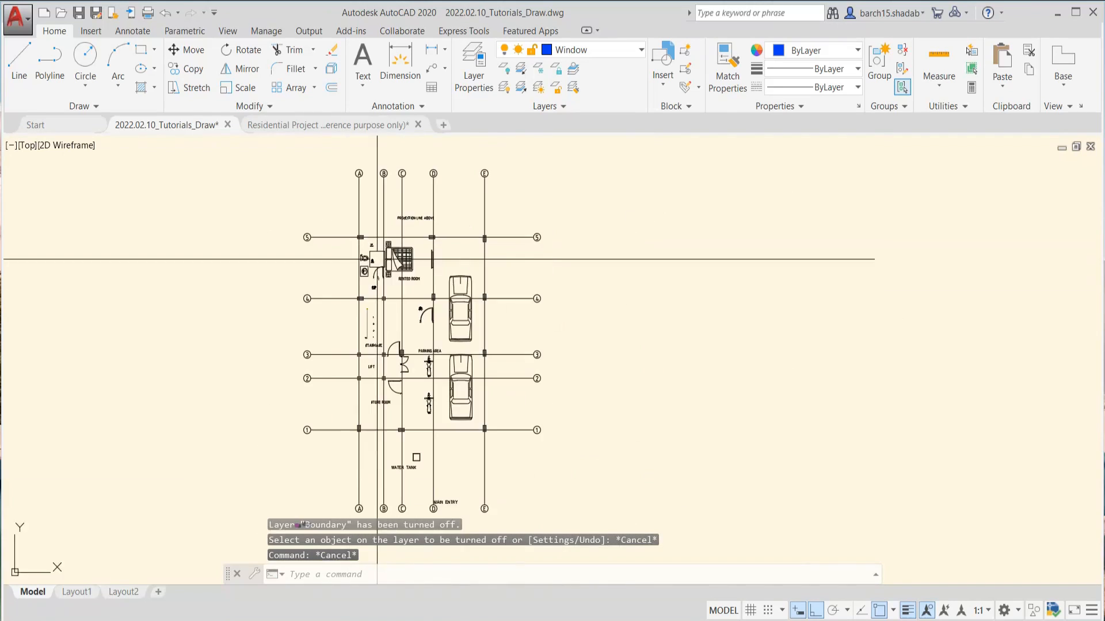
middle_drag(401, 380, 453, 296)
scroll(464, 362, up, 6)
scroll(384, 344, down, 4)
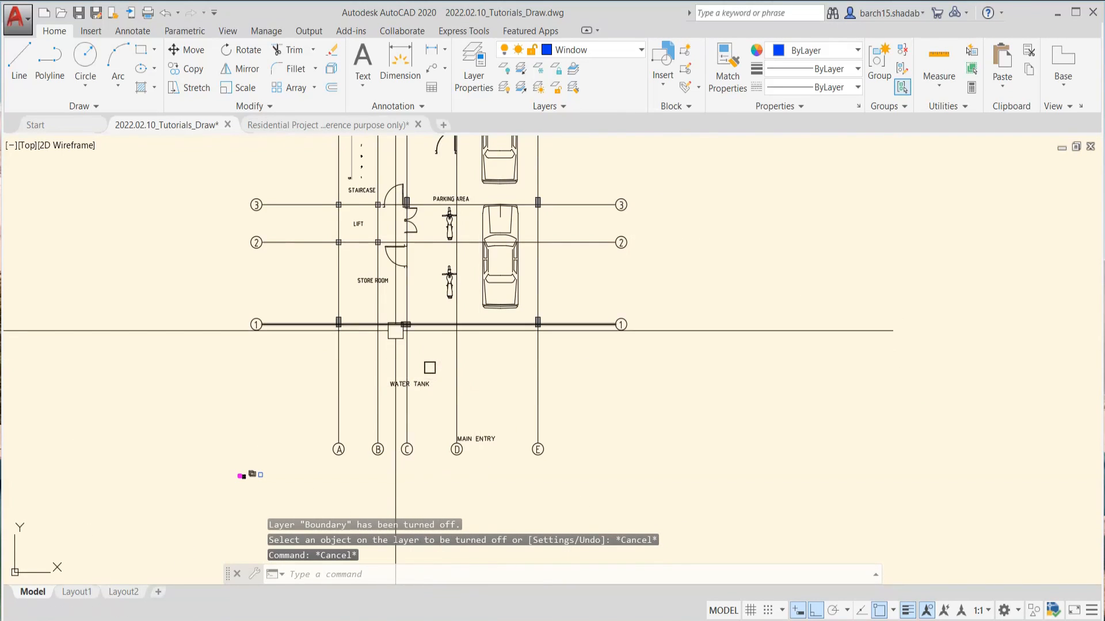
scroll(426, 383, down, 5)
scroll(404, 290, up, 5)
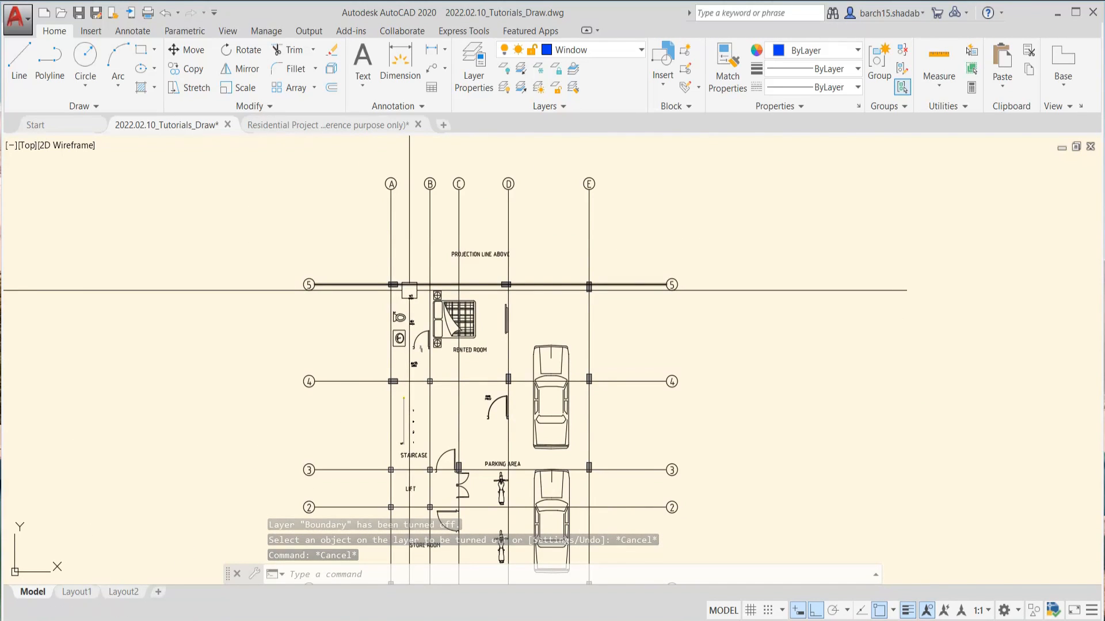
scroll(458, 331, up, 5)
click(461, 306)
key(Escape)
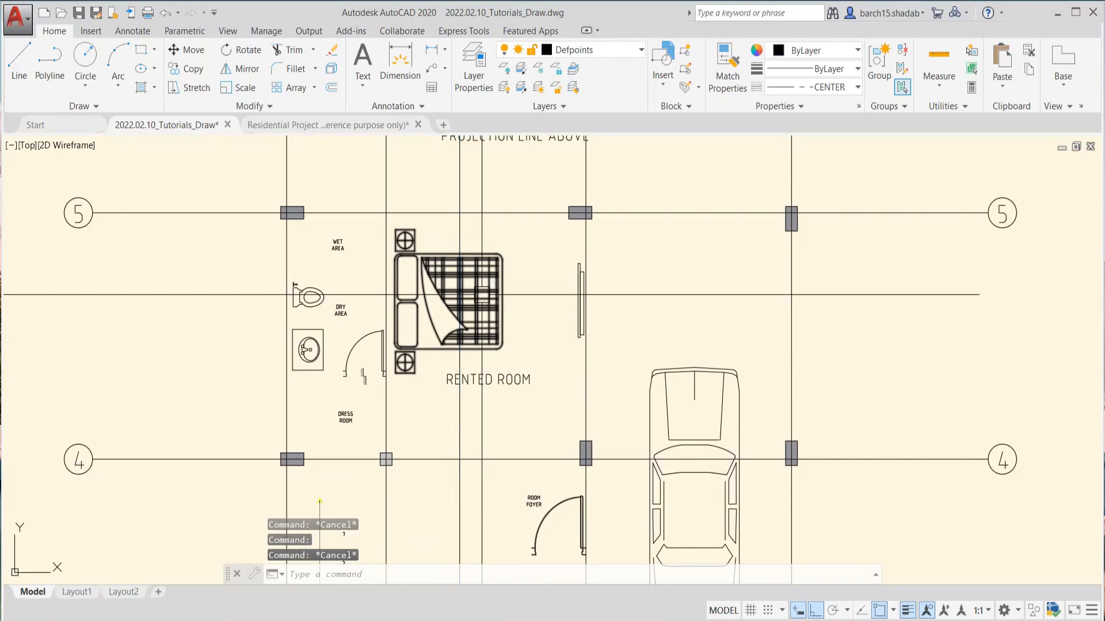
click(487, 289)
key(Escape)
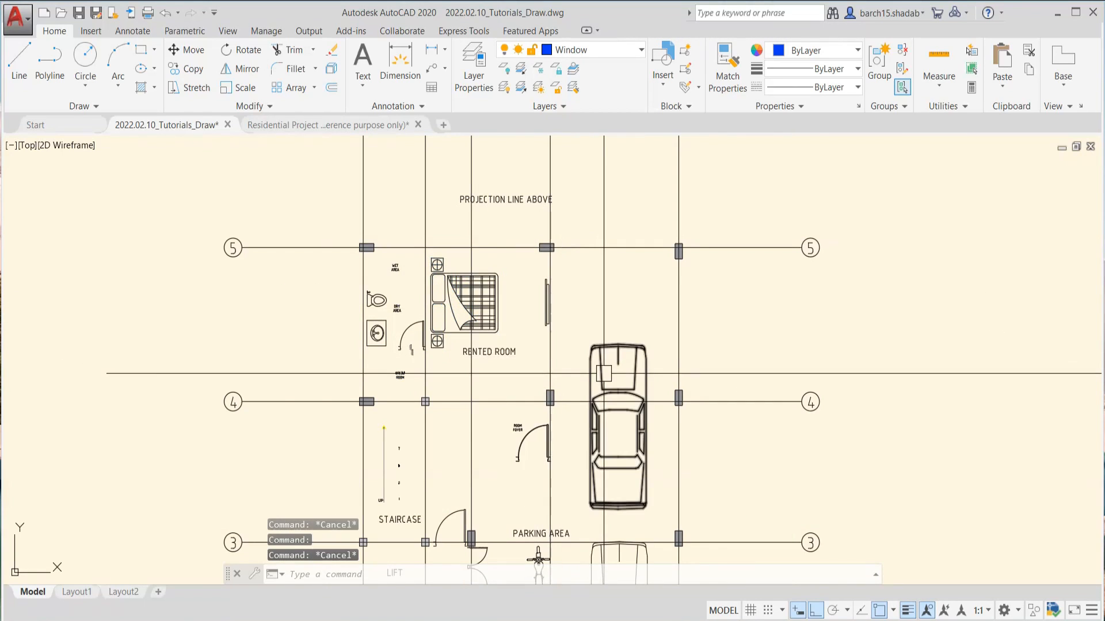
Examine the grid lines, columns, rented room and parked cars, and look over the floor plan as a whole
click(600, 376)
scroll(597, 374, down, 4)
scroll(579, 310, up, 4)
key(Escape)
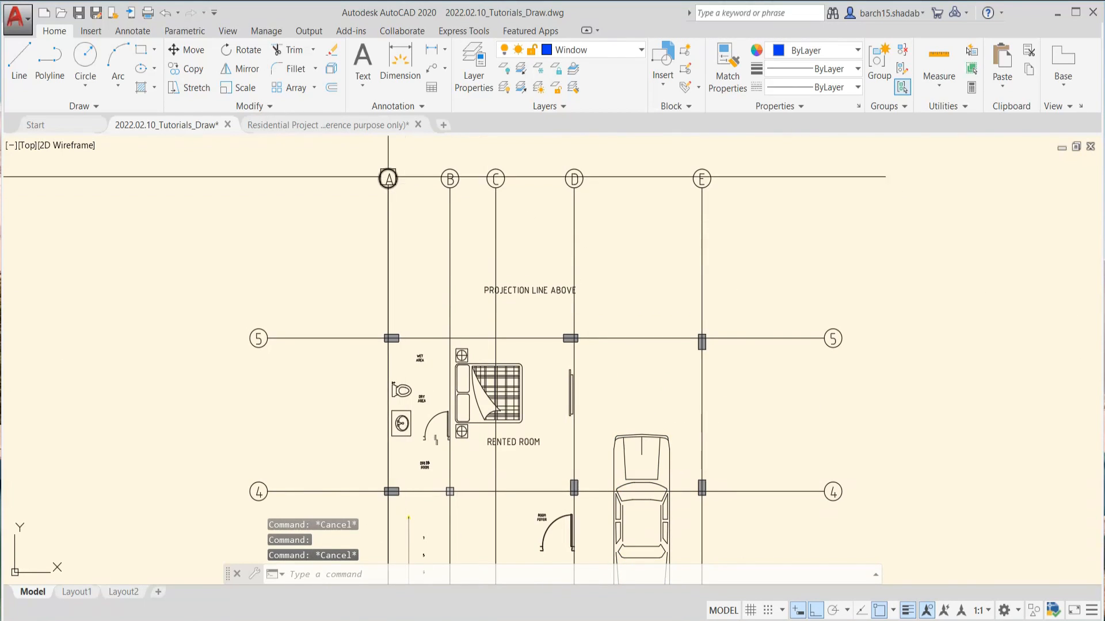
scroll(385, 337, up, 5)
scroll(384, 379, down, 6)
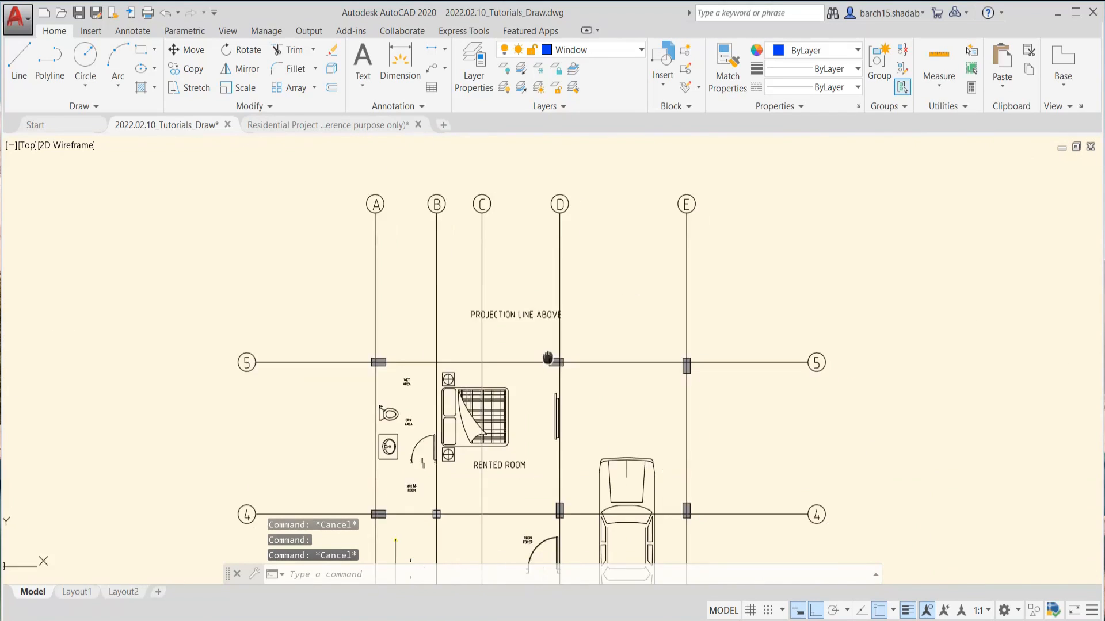
scroll(485, 330, down, 2)
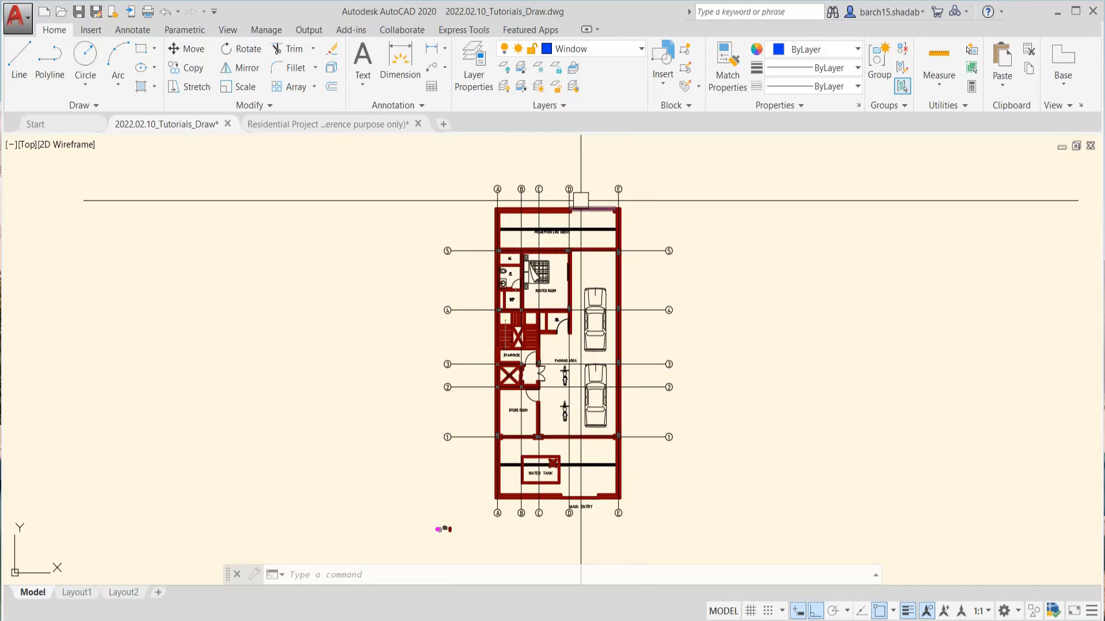
scroll(582, 198, up, 2)
key(Escape)
key(Escape)
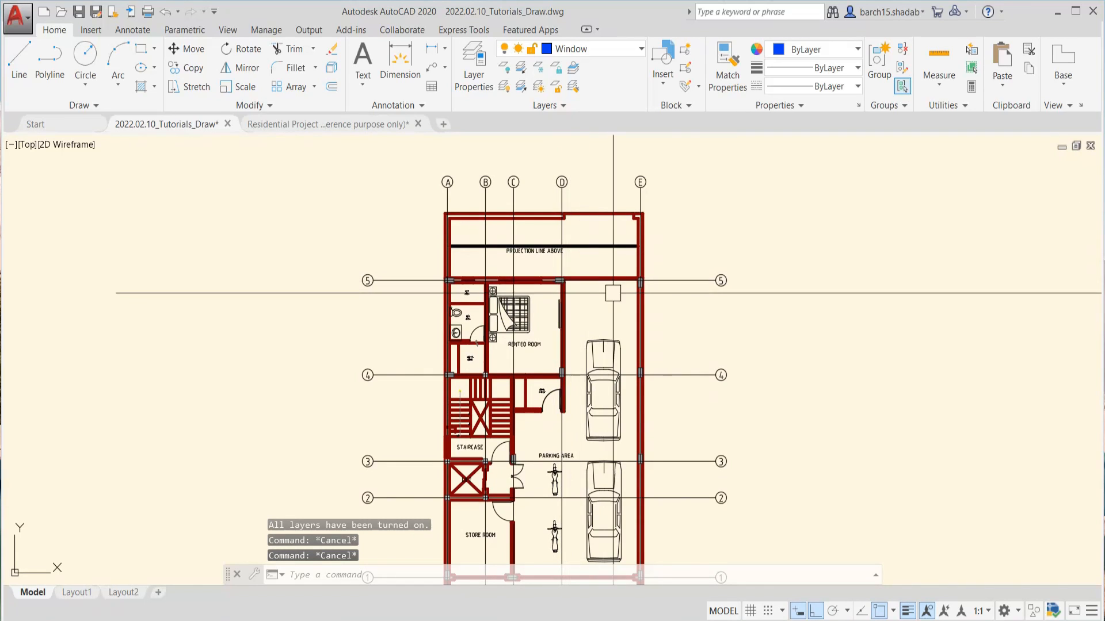
scroll(620, 292, down, 2)
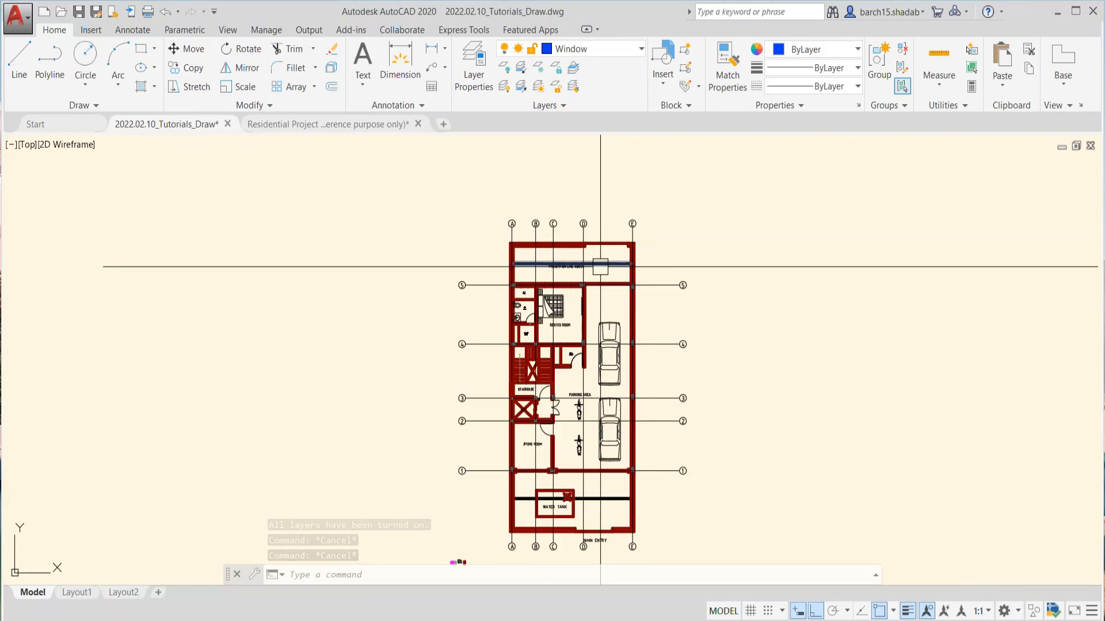
middle_drag(585, 247, 575, 226)
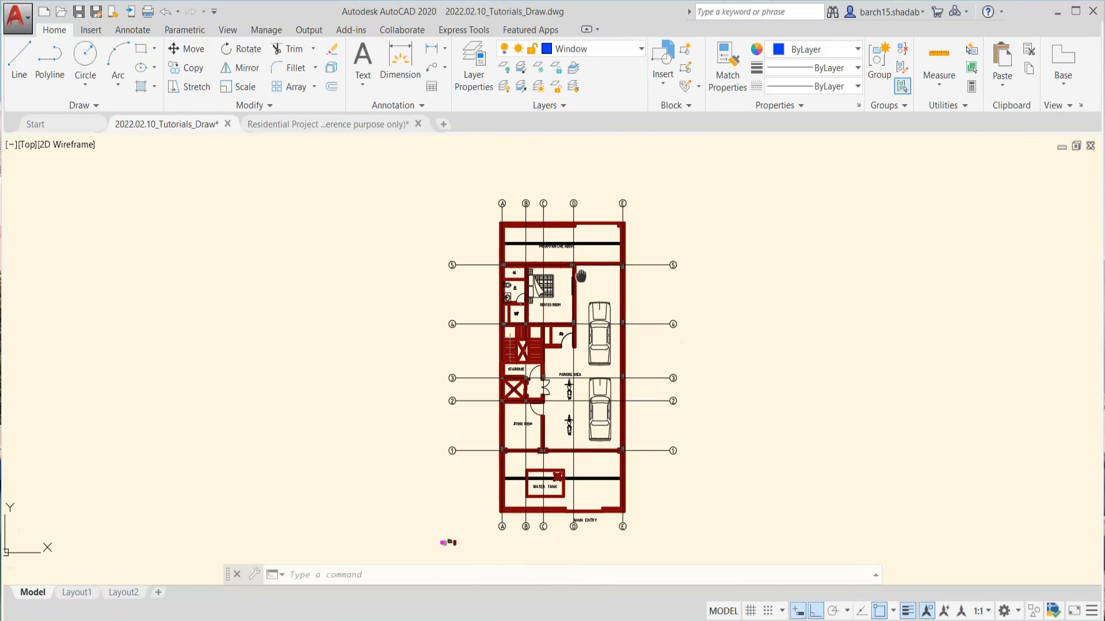
Switch to the Residential Project drawing and browse its layer list from the A- layers through the I- and L-PLNT layers
click(329, 124)
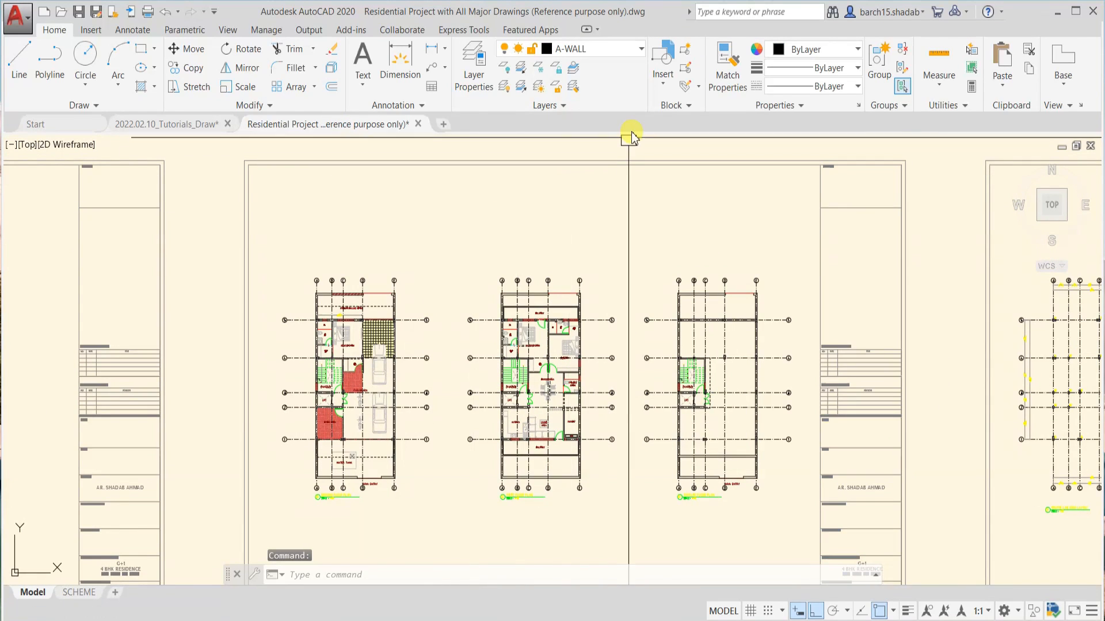
click(620, 56)
scroll(598, 141, up, 8)
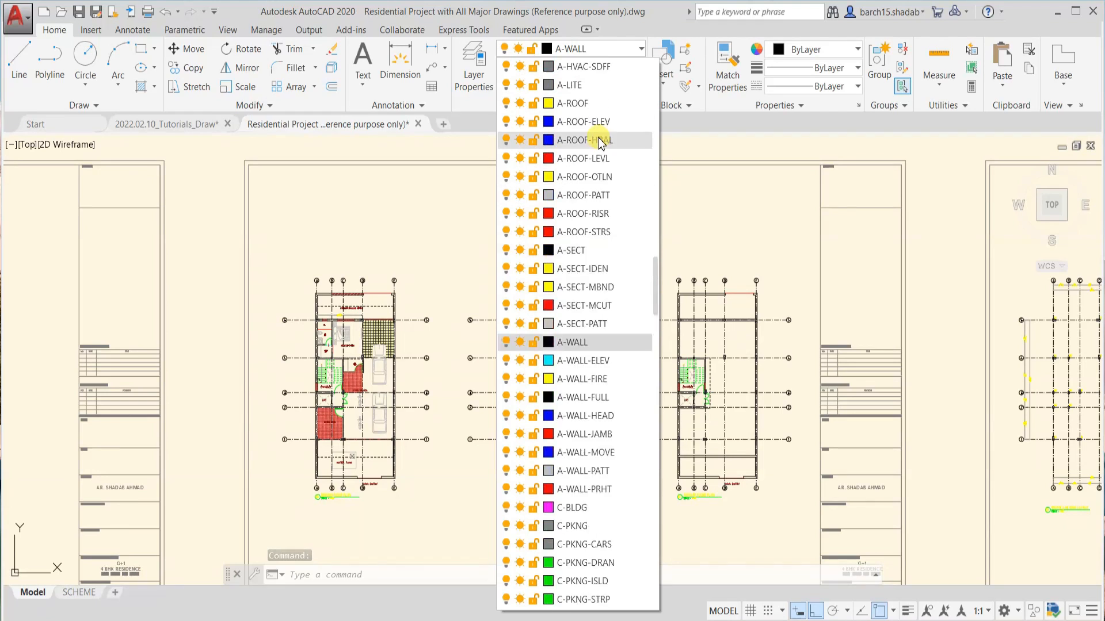
drag(657, 260, 655, 71)
scroll(607, 159, down, 20)
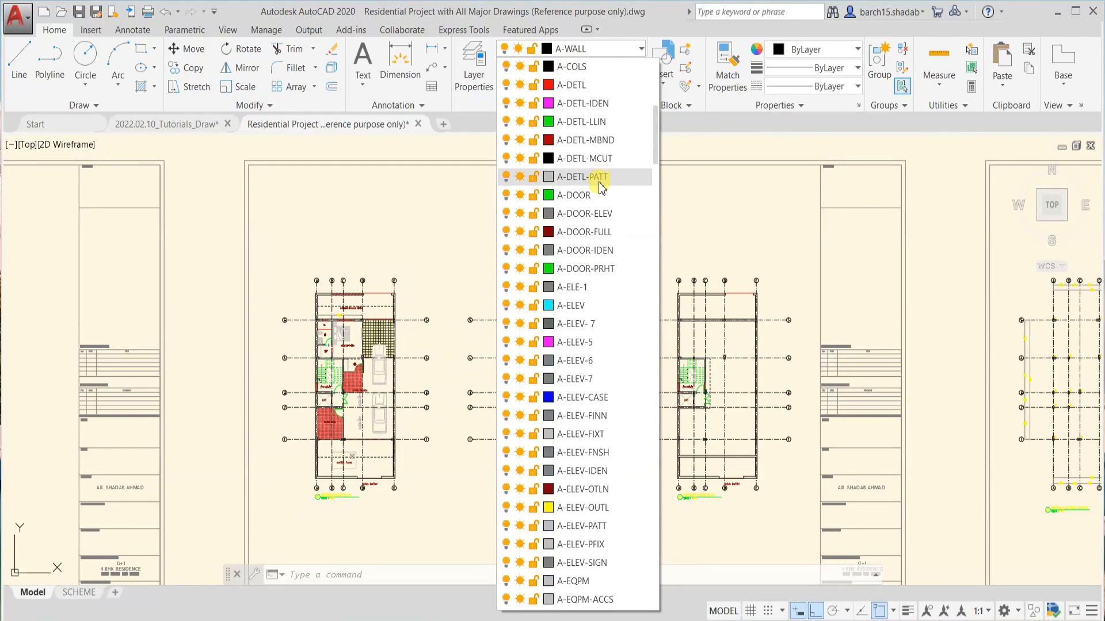
scroll(592, 223, down, 20)
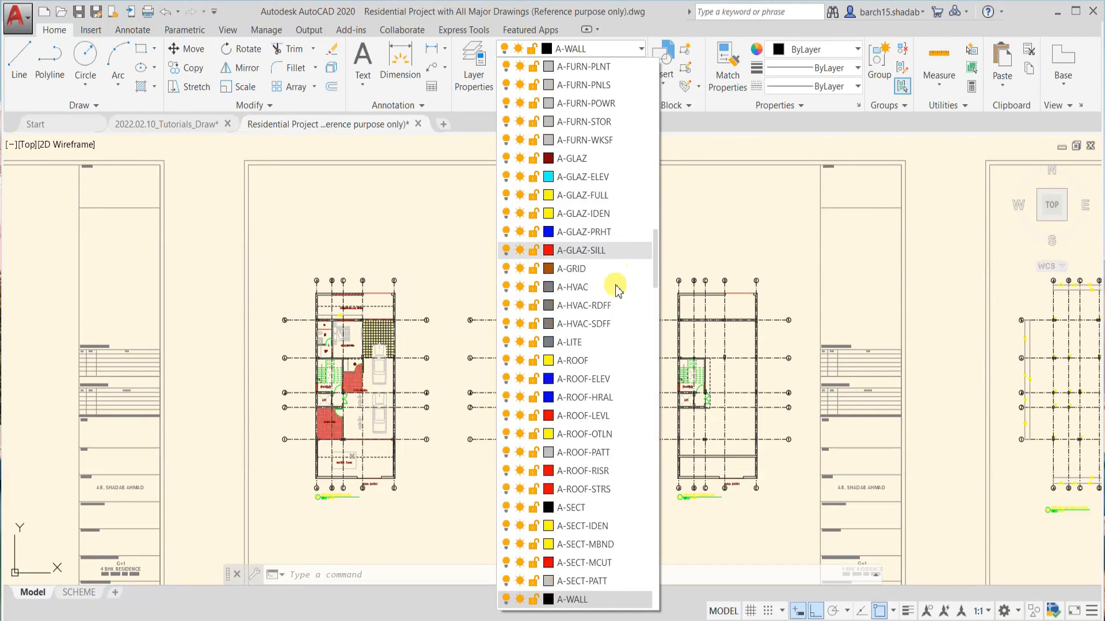
scroll(610, 394, down, 20)
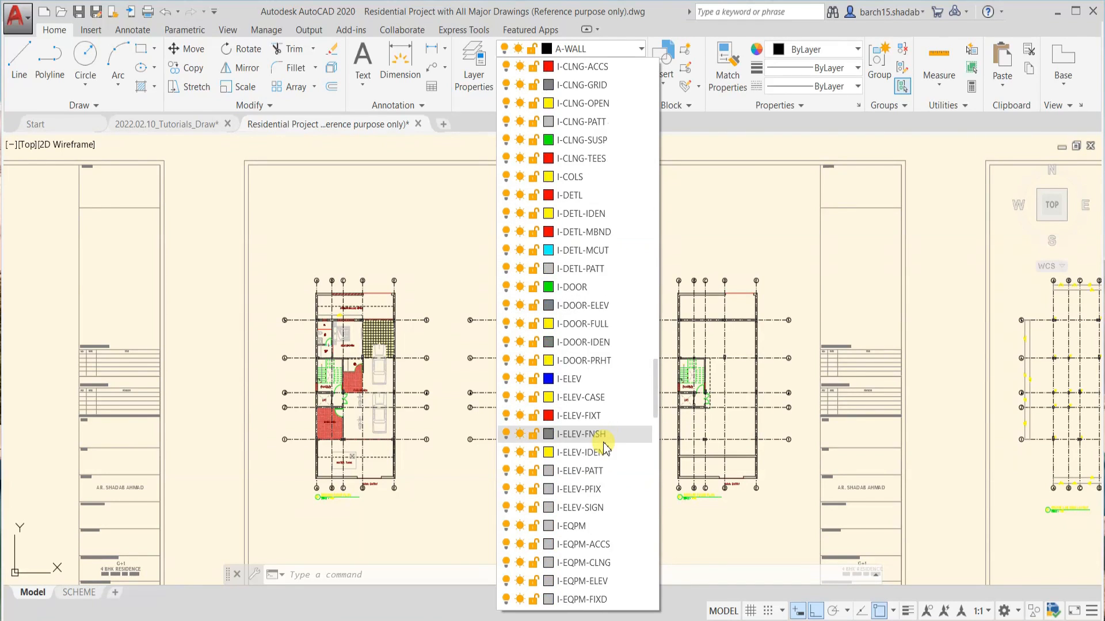
scroll(601, 474, down, 20)
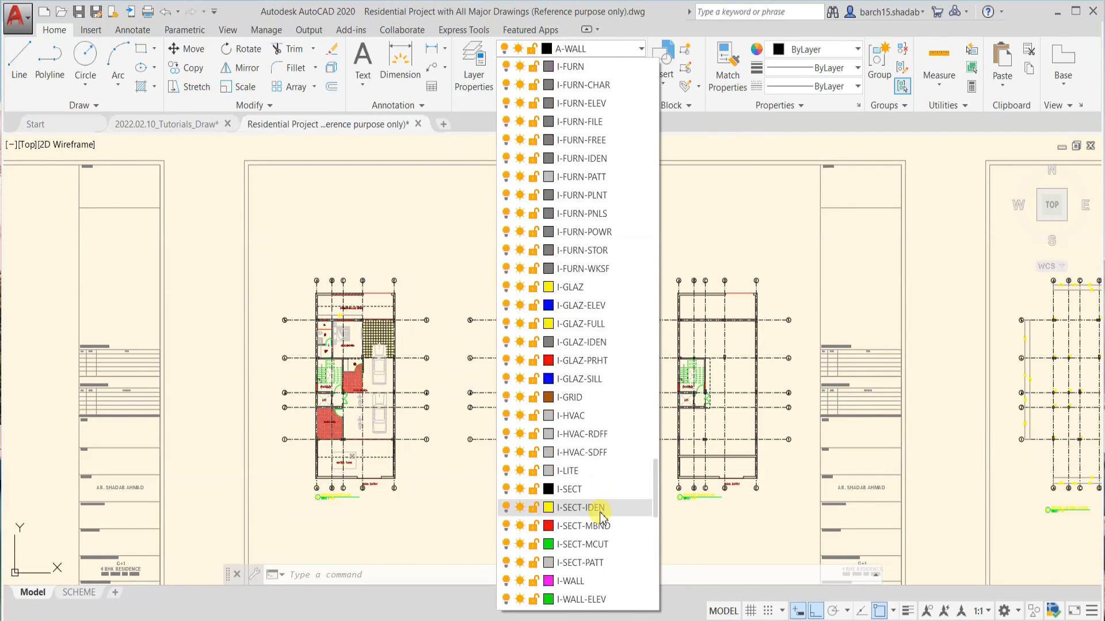
scroll(602, 550, down, 8)
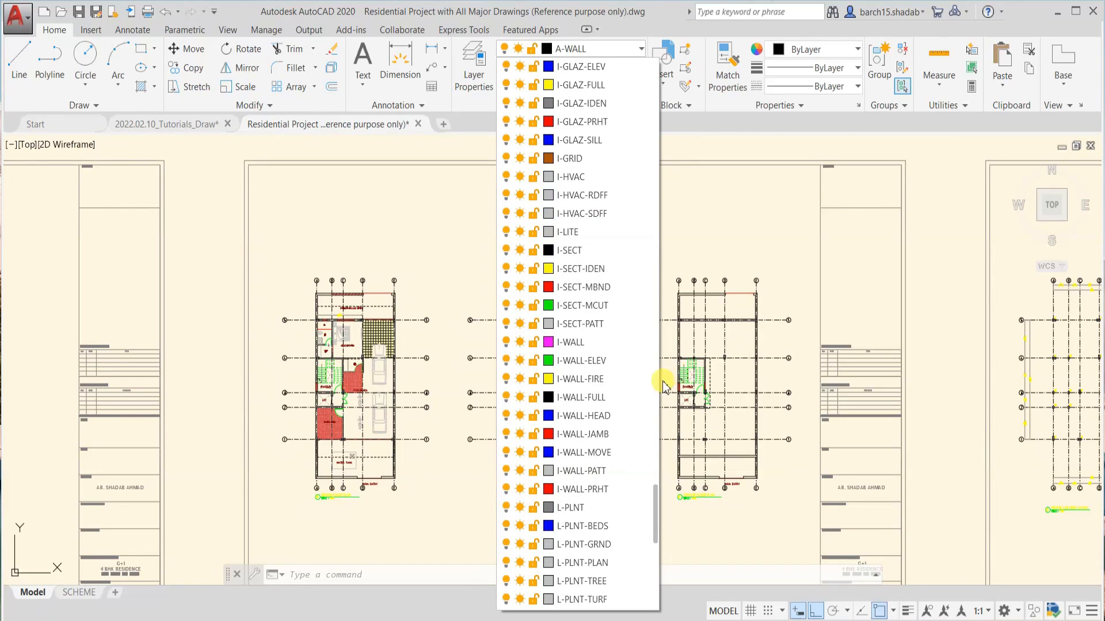
drag(663, 381, 654, 491)
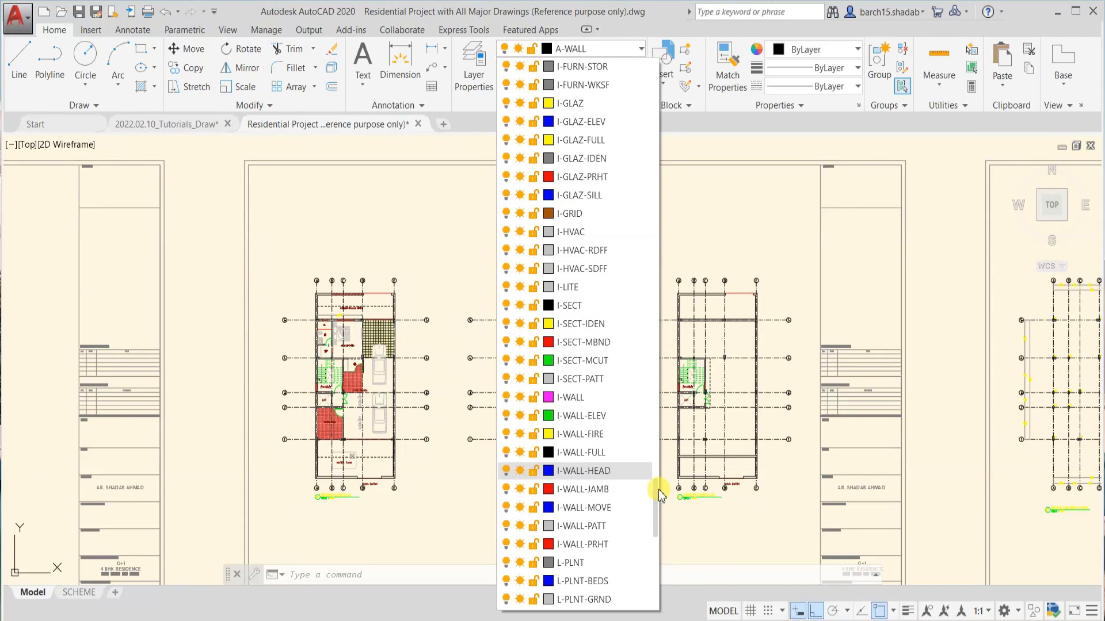
scroll(656, 495, up, 1)
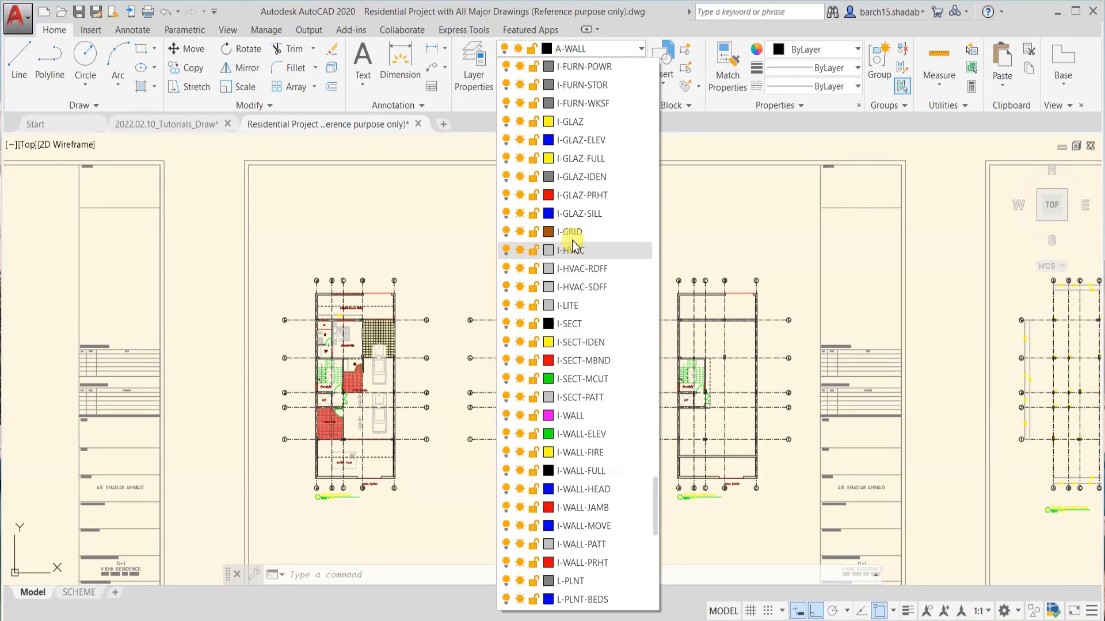
drag(656, 515, 662, 273)
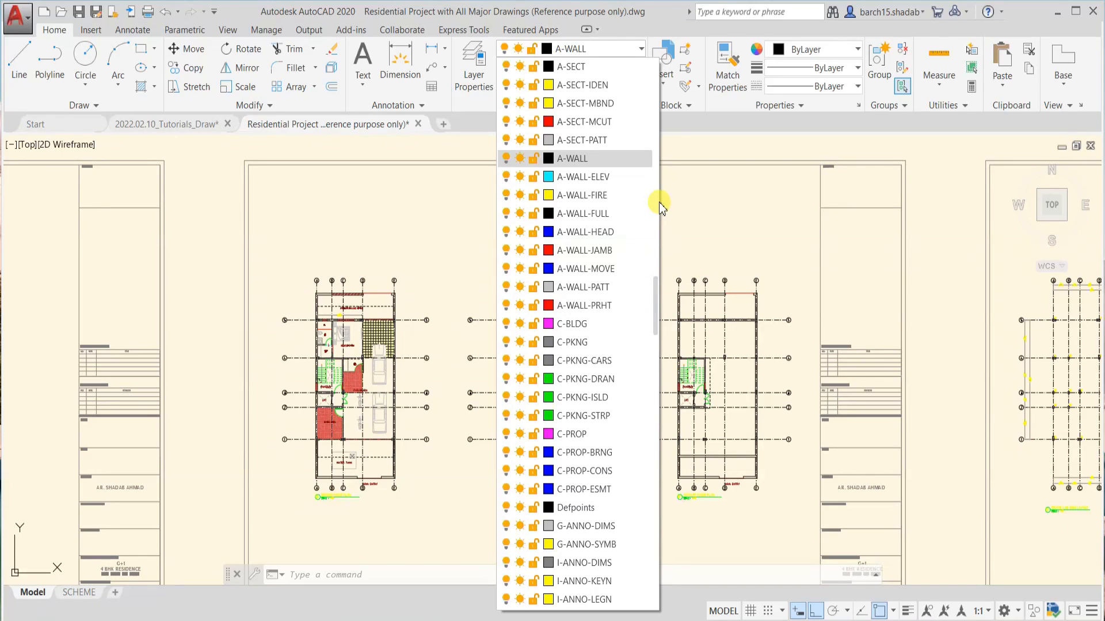
click(639, 51)
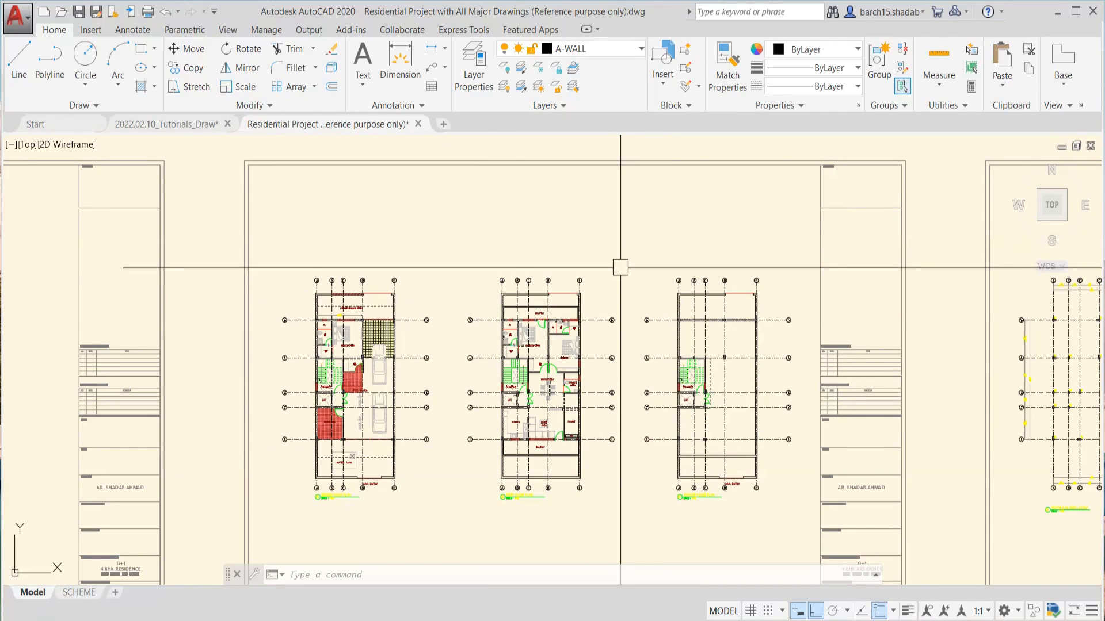
Save a new layer state named "All Active" with the description "Iss layer state mein saare layers active milenge"
scroll(620, 267, down, 3)
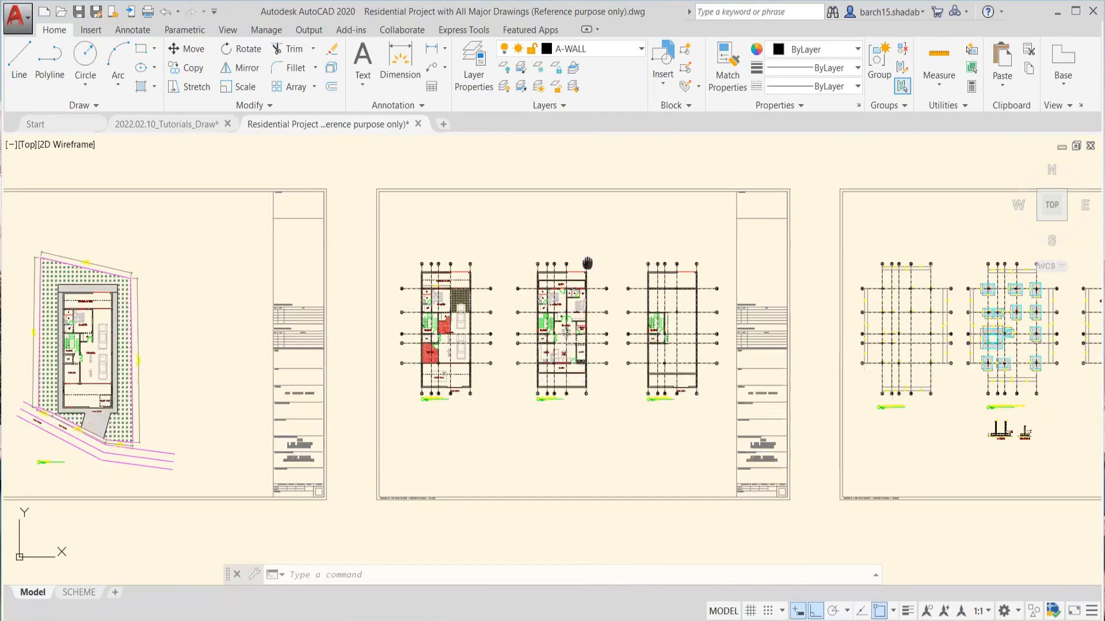
scroll(589, 259, up, 2)
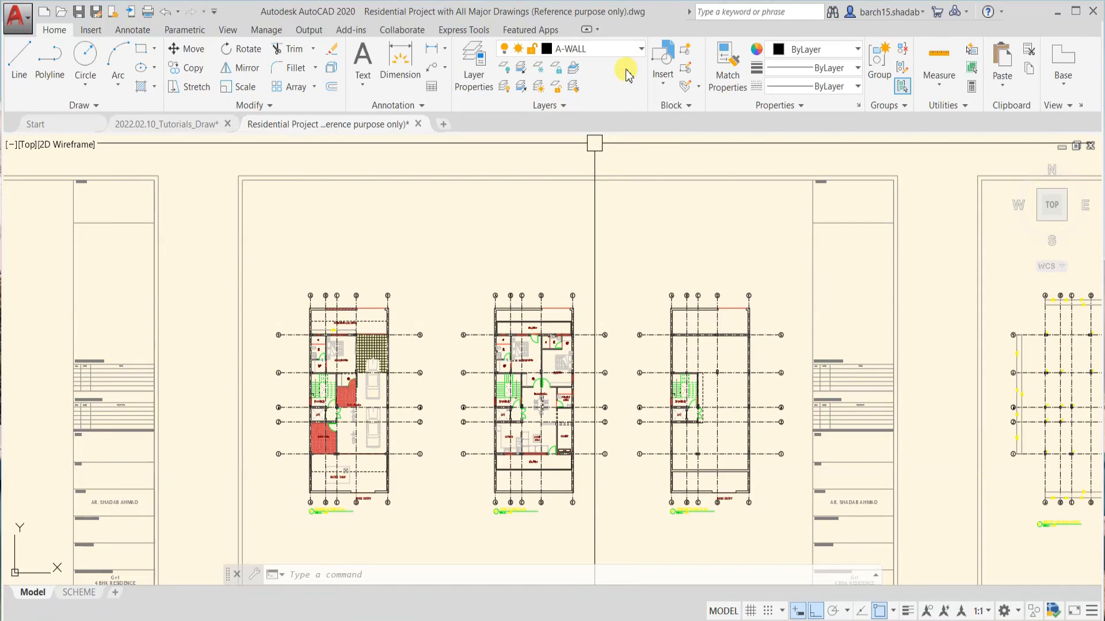
click(557, 107)
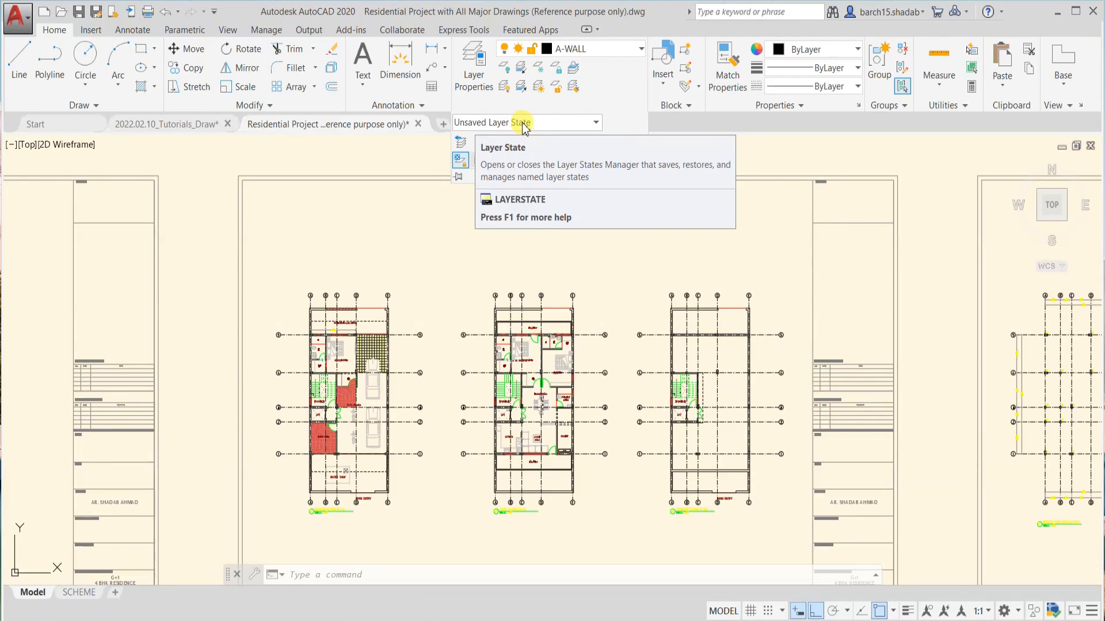
click(595, 123)
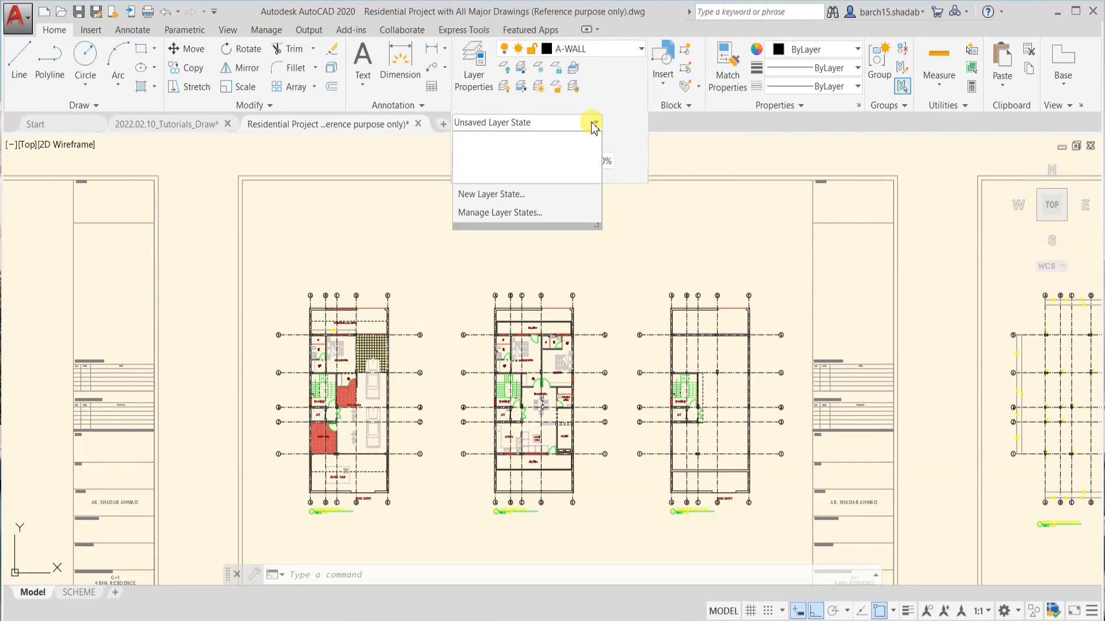
click(498, 194)
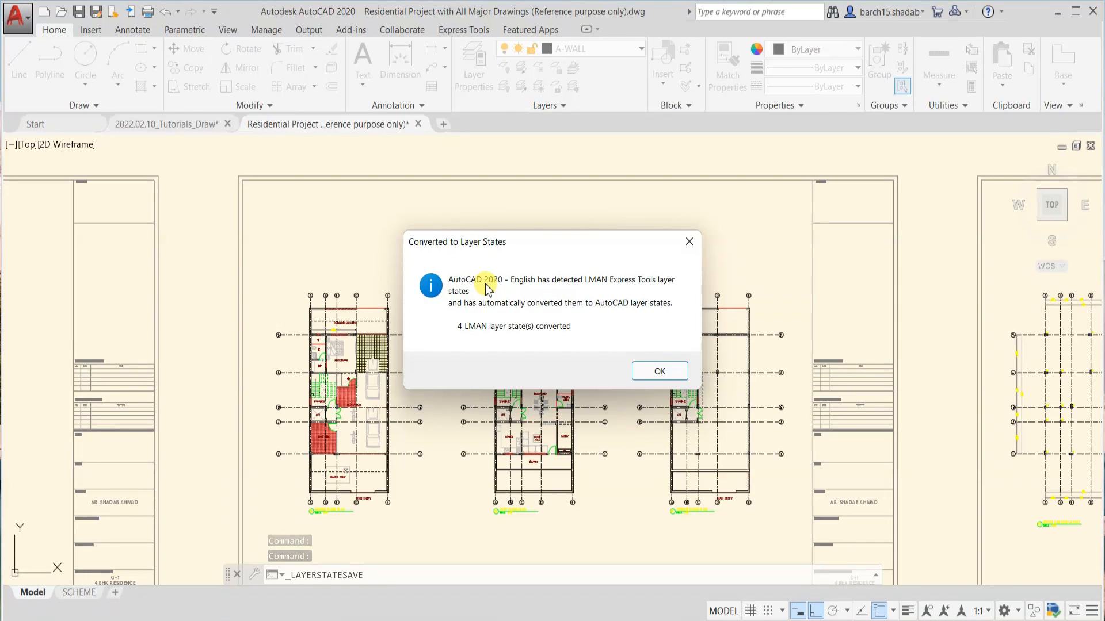
click(650, 380)
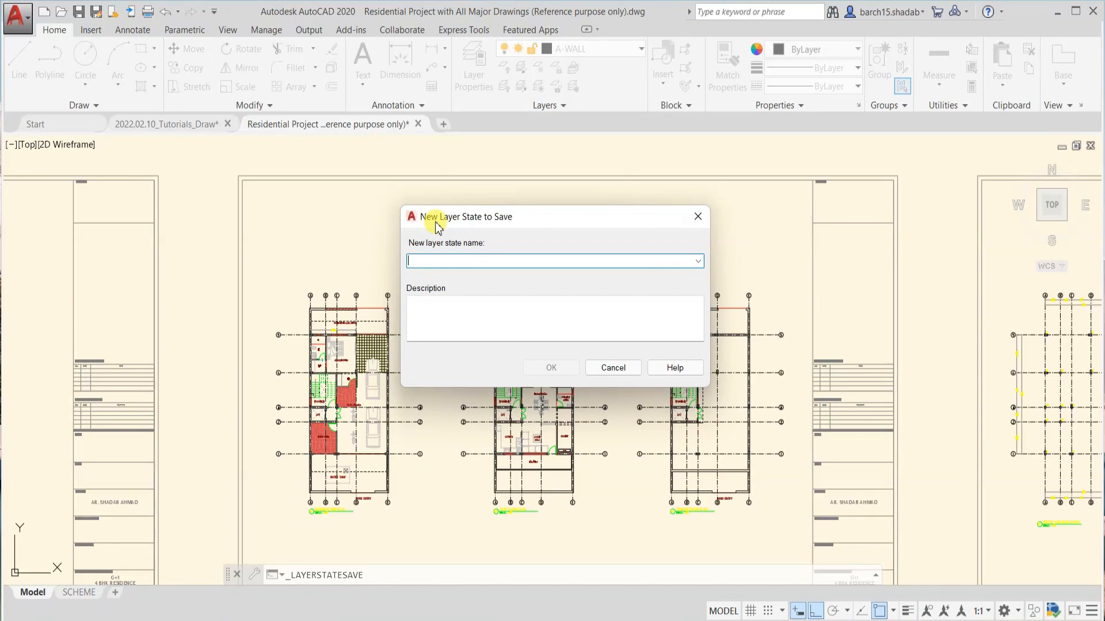
drag(506, 223, 494, 218)
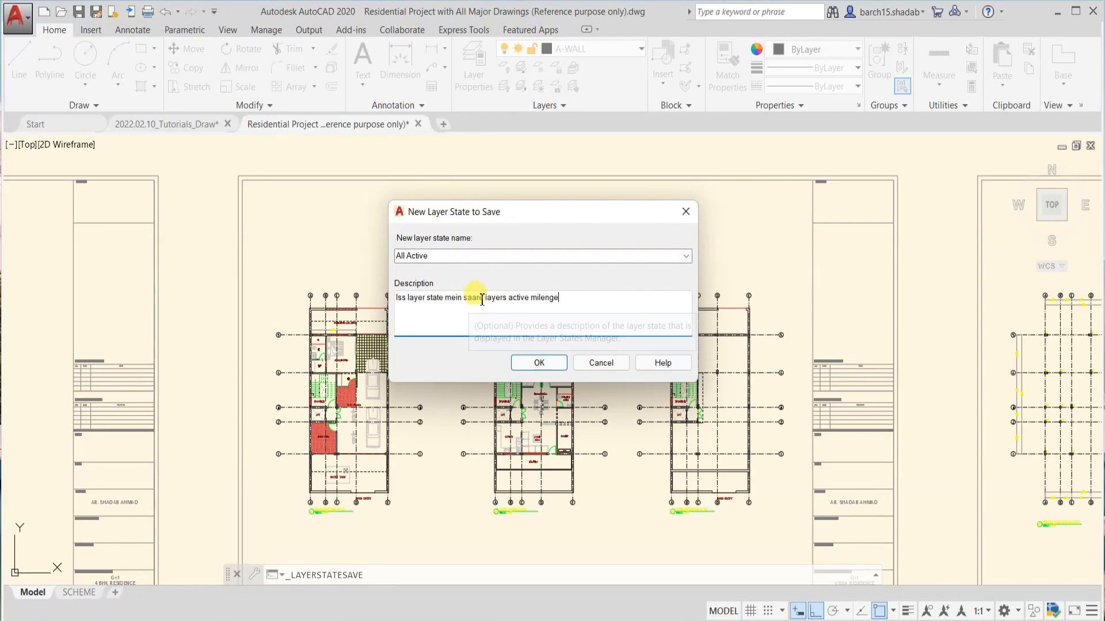
click(539, 363)
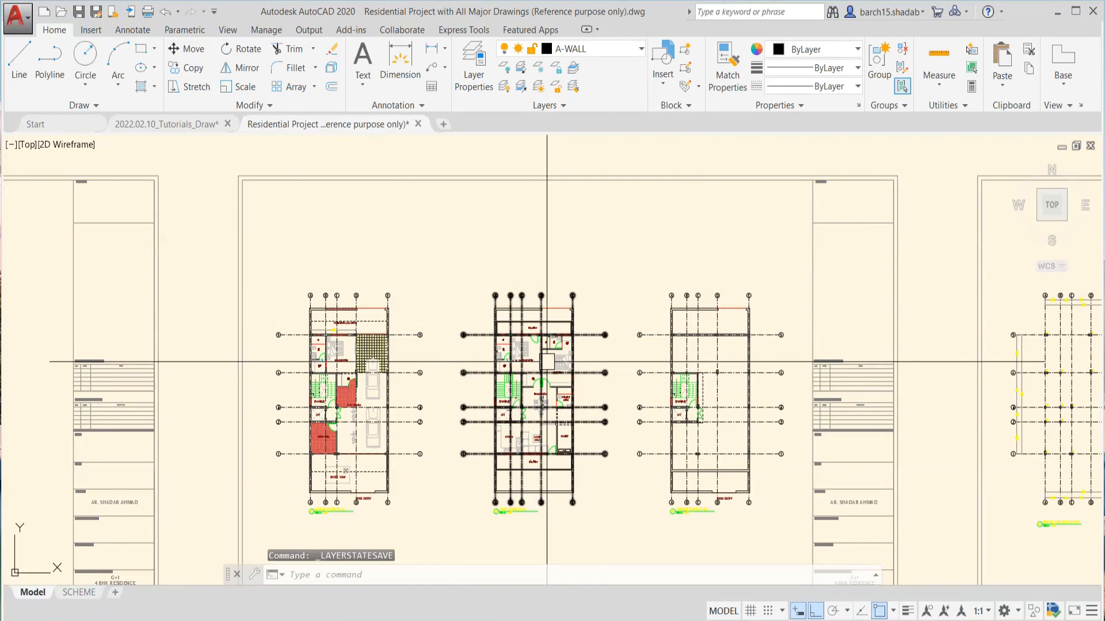
Look over all sheets of the residential project and return to the sheet with the three floor plans
scroll(566, 311, down, 4)
scroll(293, 323, down, 5)
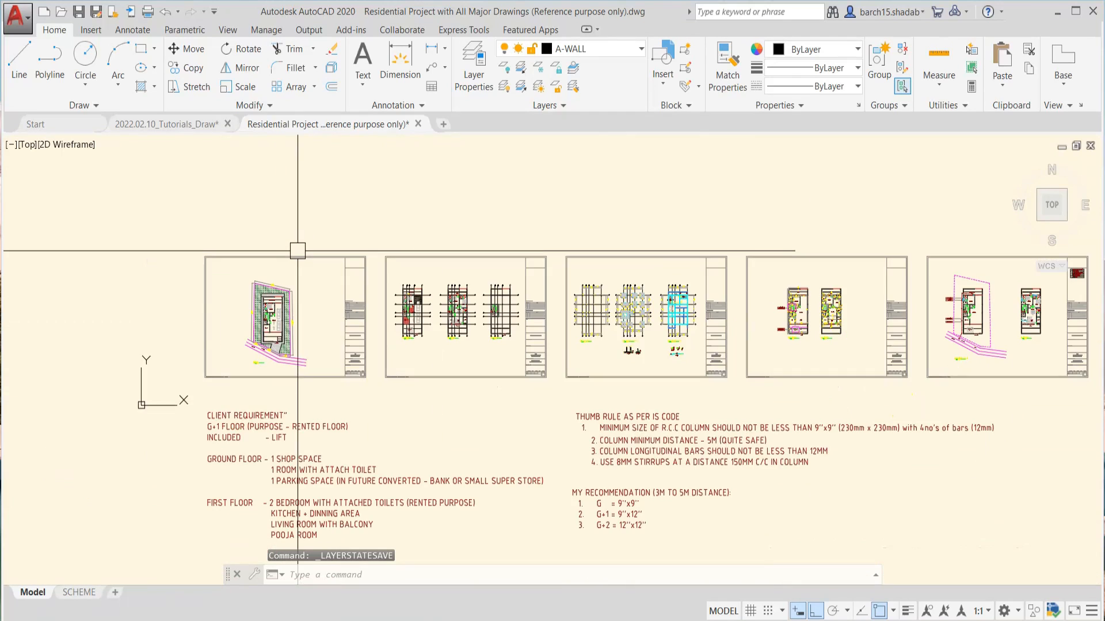
scroll(501, 328, down, 2)
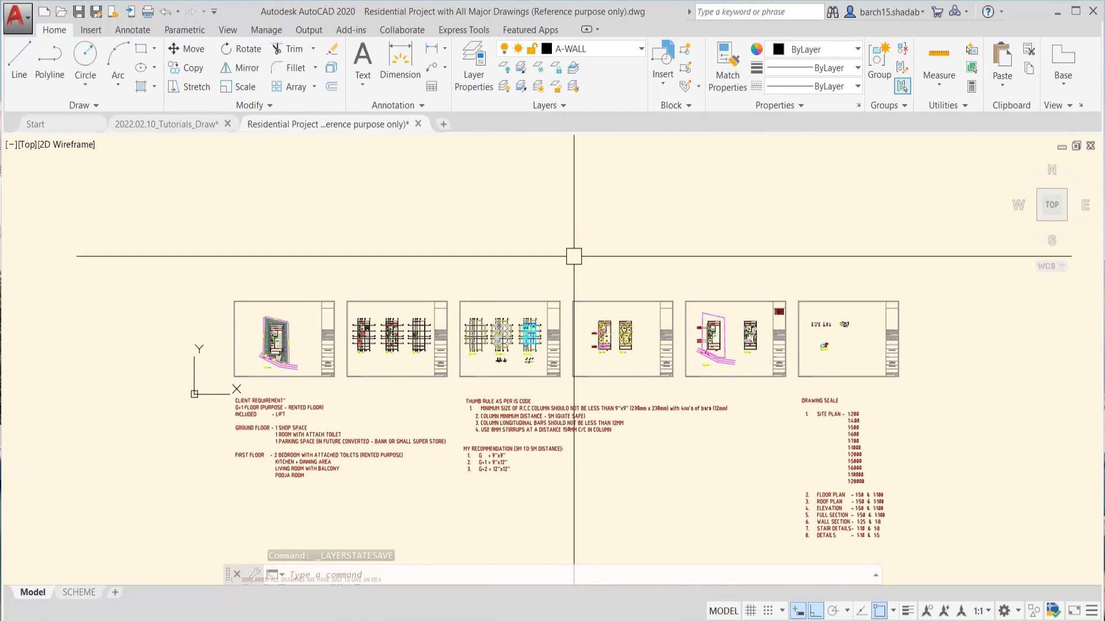
scroll(333, 356, up, 6)
middle_drag(447, 307, 333, 409)
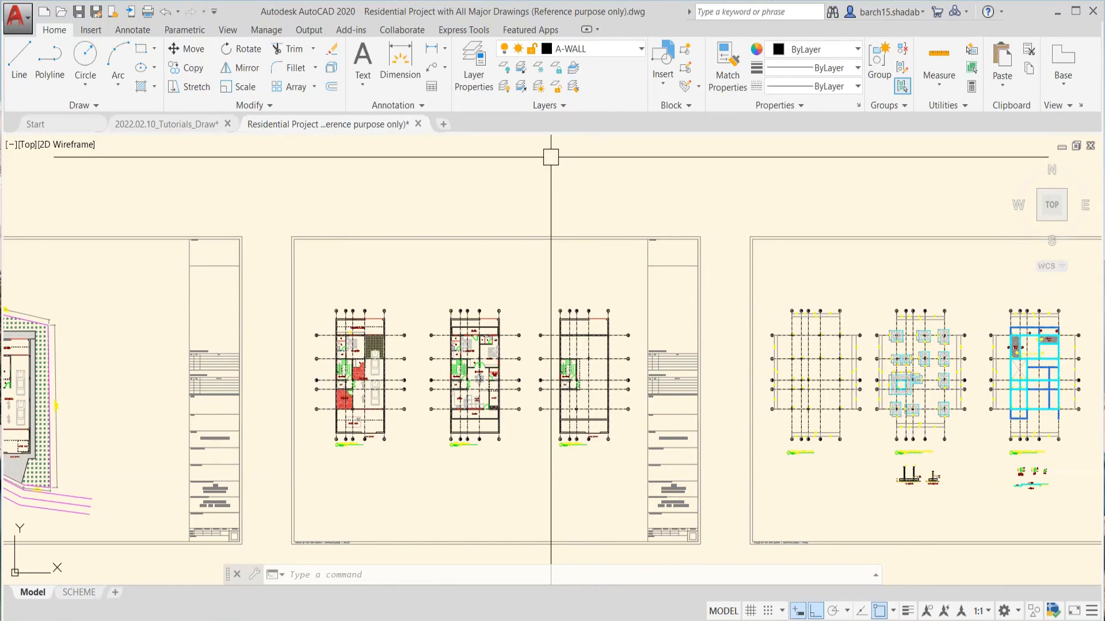
scroll(501, 328, up, 4)
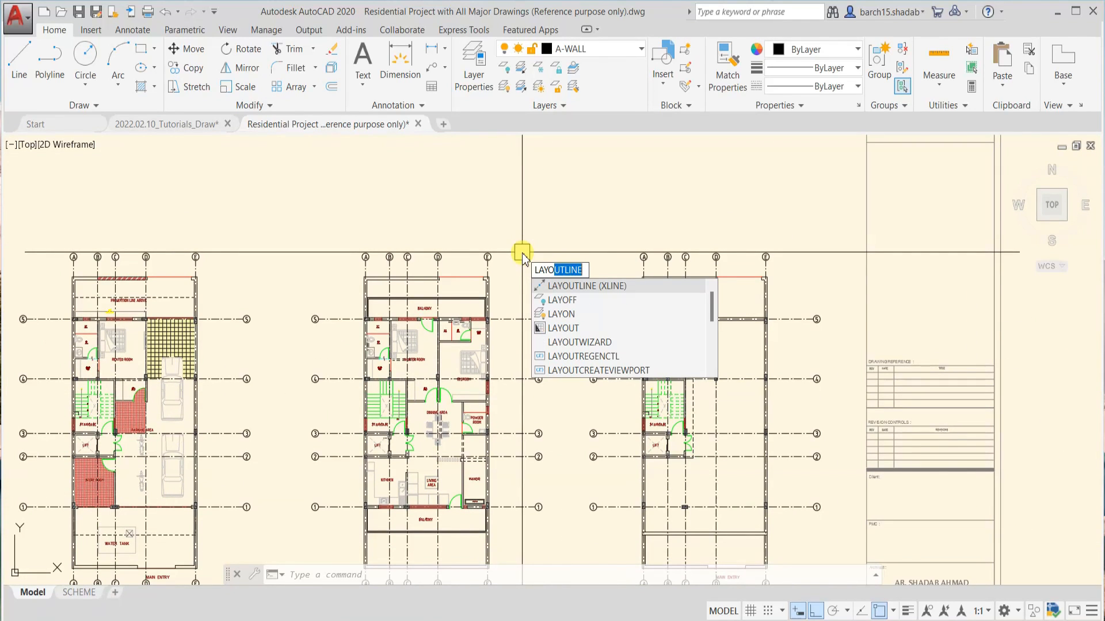
Turn off the STR-C-LINE layer with LAYOFF by choosing one of its lines along grid line 5 of the middle floor plan
text(FF)
key(Return)
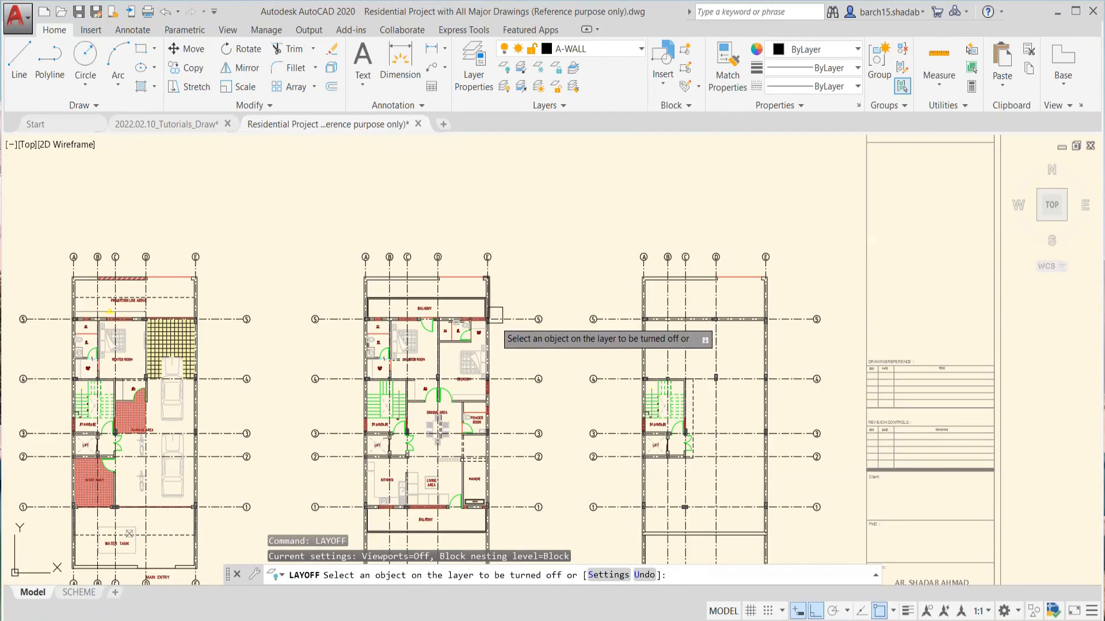
scroll(504, 341, up, 5)
scroll(520, 252, down, 5)
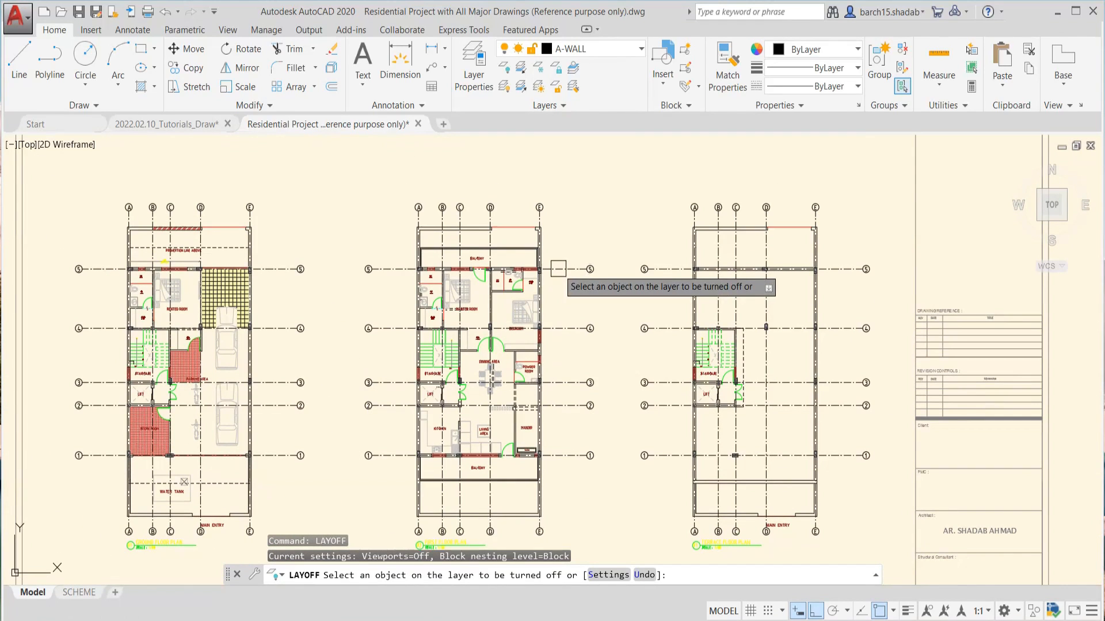
click(494, 268)
scroll(500, 229, up, 4)
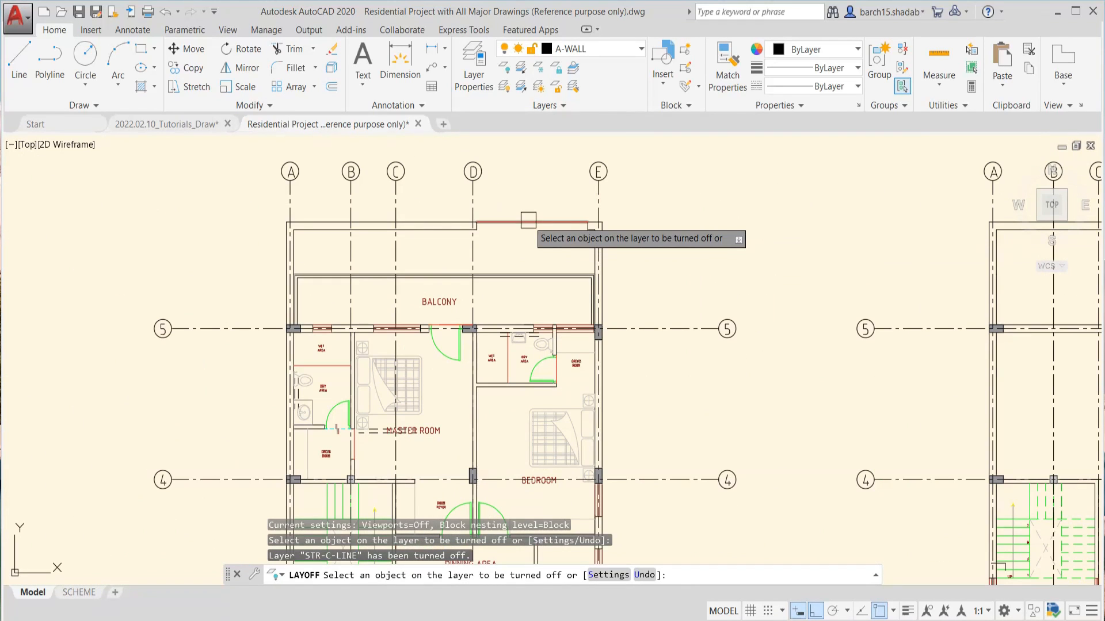
Turn off the A-WALL-FULL and A-ANNO-NOTE layers by choosing the outer wall line and a room label in the middle plan
click(444, 220)
scroll(449, 253, down, 4)
scroll(452, 306, up, 4)
click(397, 256)
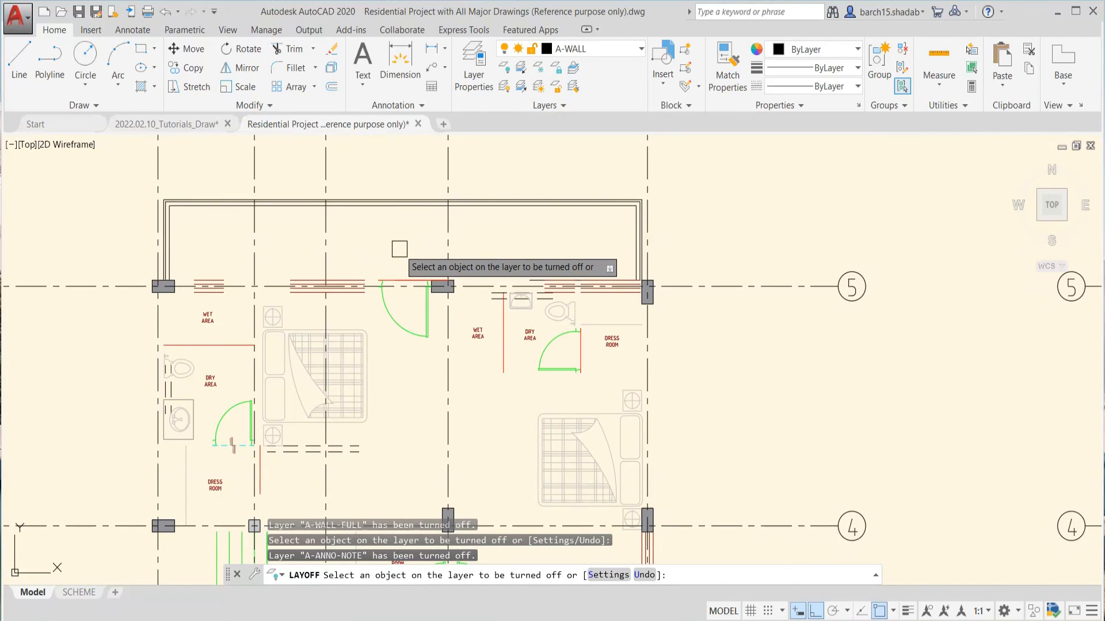
Turn off the A-FURN-FREE layer by choosing a piece of furniture in the middle plan
scroll(397, 264, down, 3)
scroll(656, 311, up, 4)
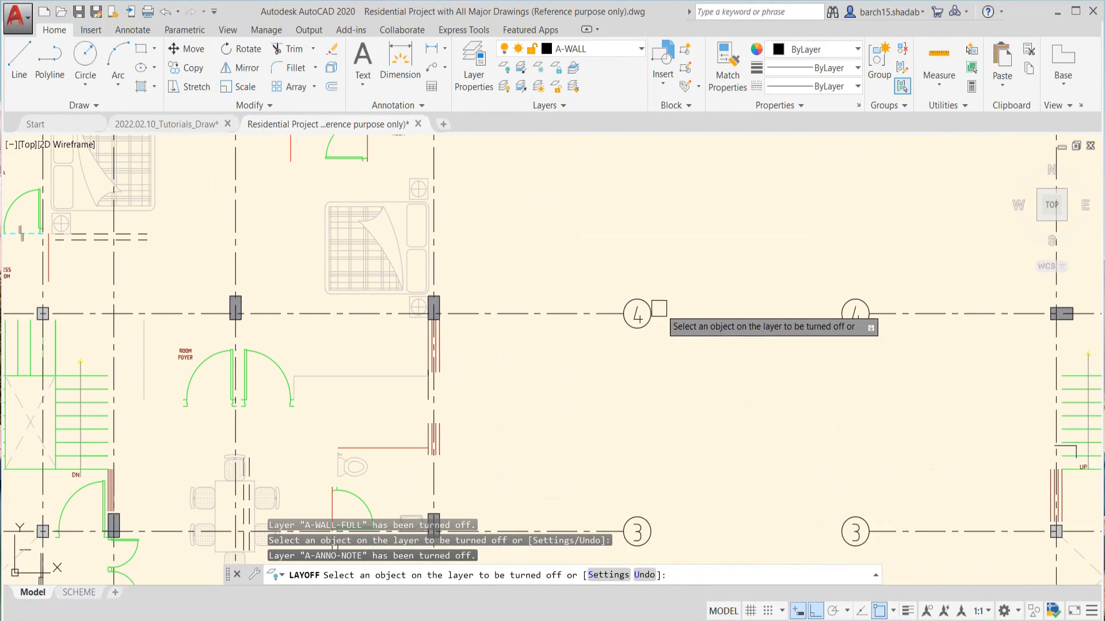
scroll(528, 303, down, 4)
scroll(490, 294, up, 5)
click(490, 294)
scroll(483, 300, down, 5)
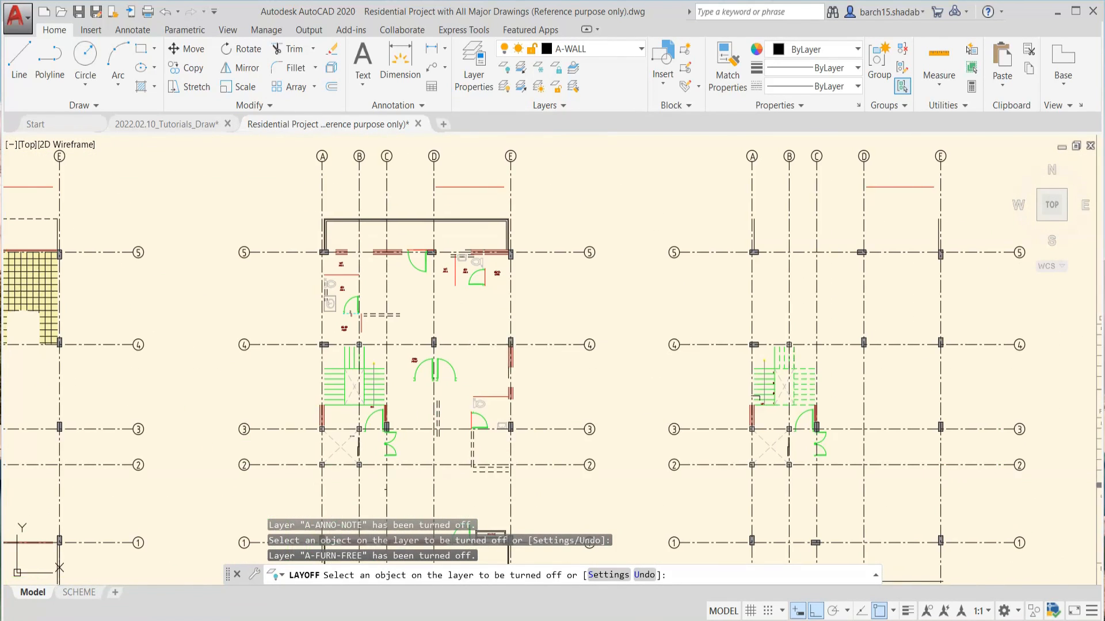
Turn off the A-DOOR layer by choosing a door in the middle floor plan
scroll(465, 308, up, 2)
scroll(471, 307, up, 4)
click(455, 308)
scroll(452, 310, down, 1)
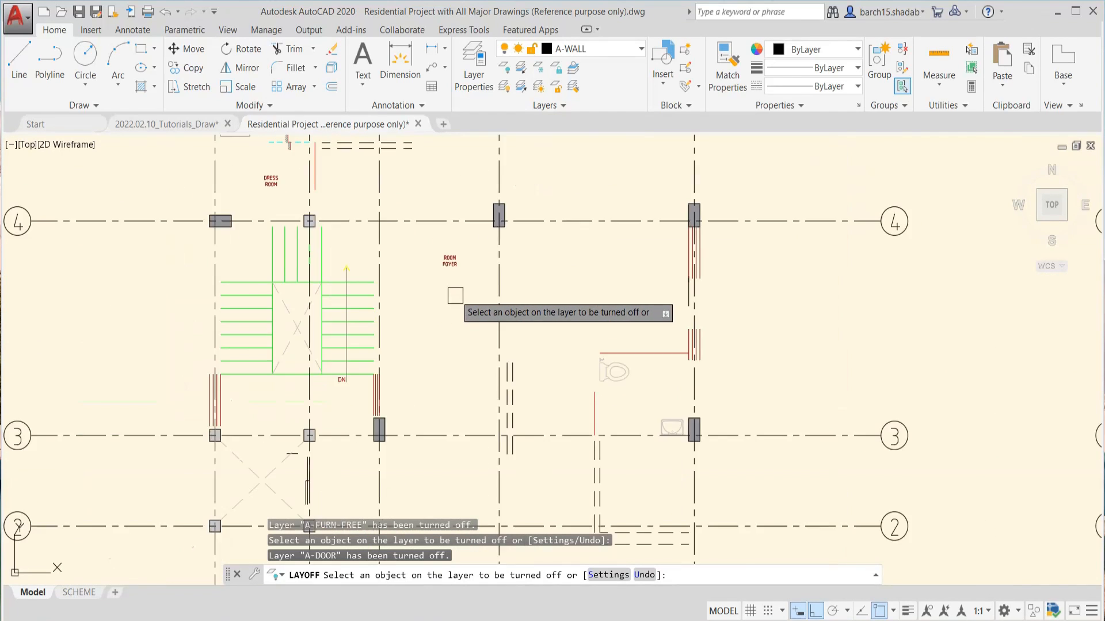
Turn off the A-FLOR-STRS, A-ANNO-DIM, A-WALL-PATT and A-ANNO-TEXT layers by choosing objects around the staircase and a room label in the middle plan
scroll(403, 305, up, 2)
click(428, 282)
click(443, 290)
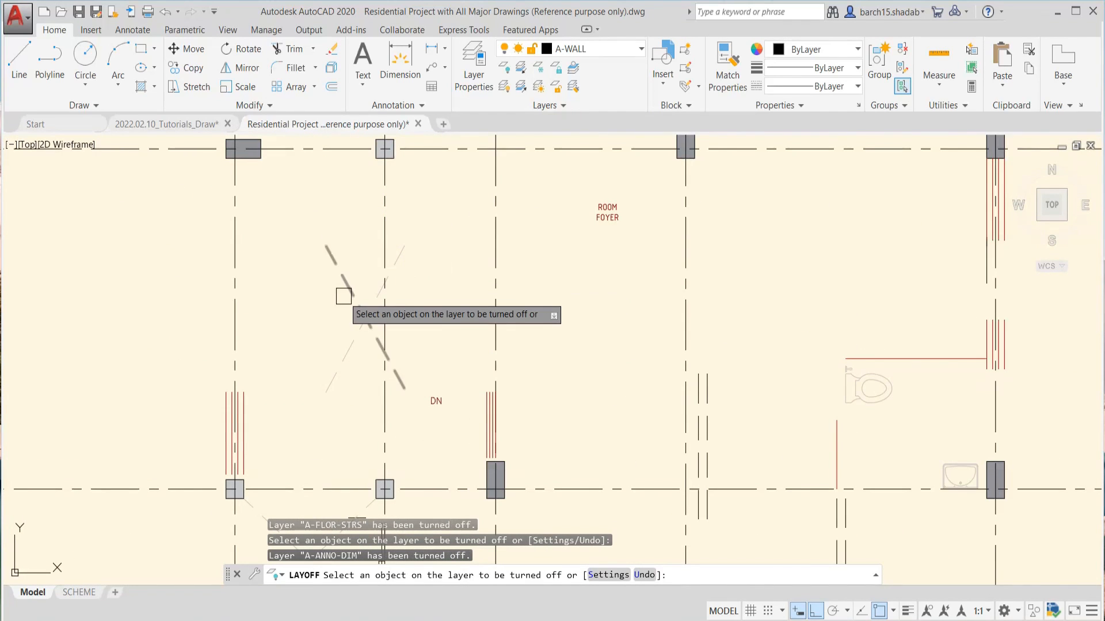
scroll(426, 282, down, 3)
scroll(384, 273, up, 3)
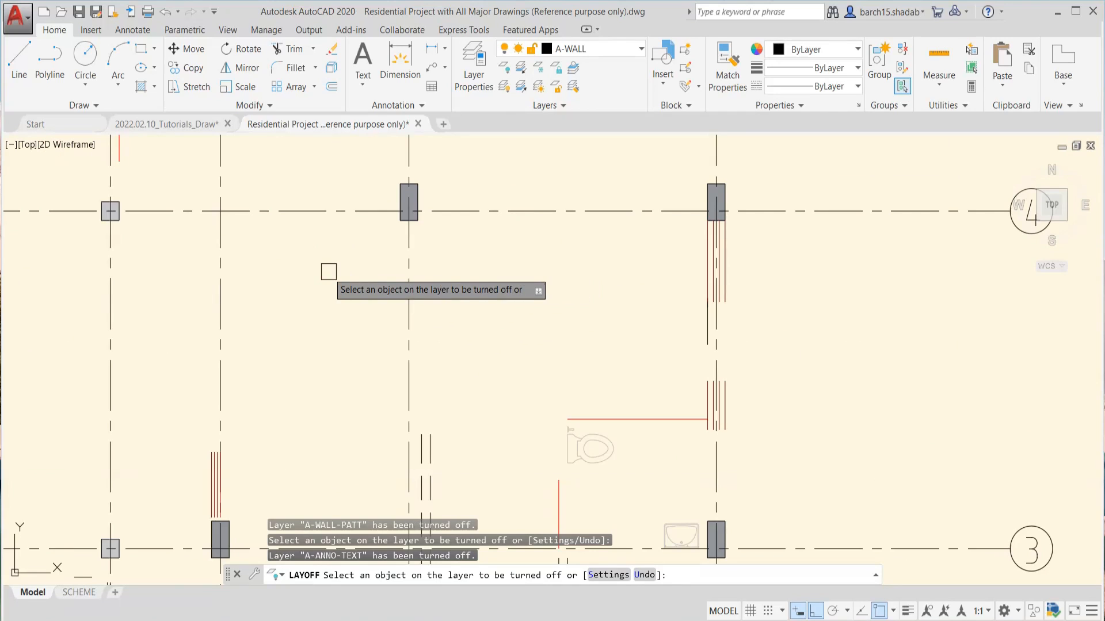
Turn off the current A-WALL layer by choosing a dashed wall line above grid line 4 and accepting the current-layer question
scroll(329, 271, down, 2)
click(457, 250)
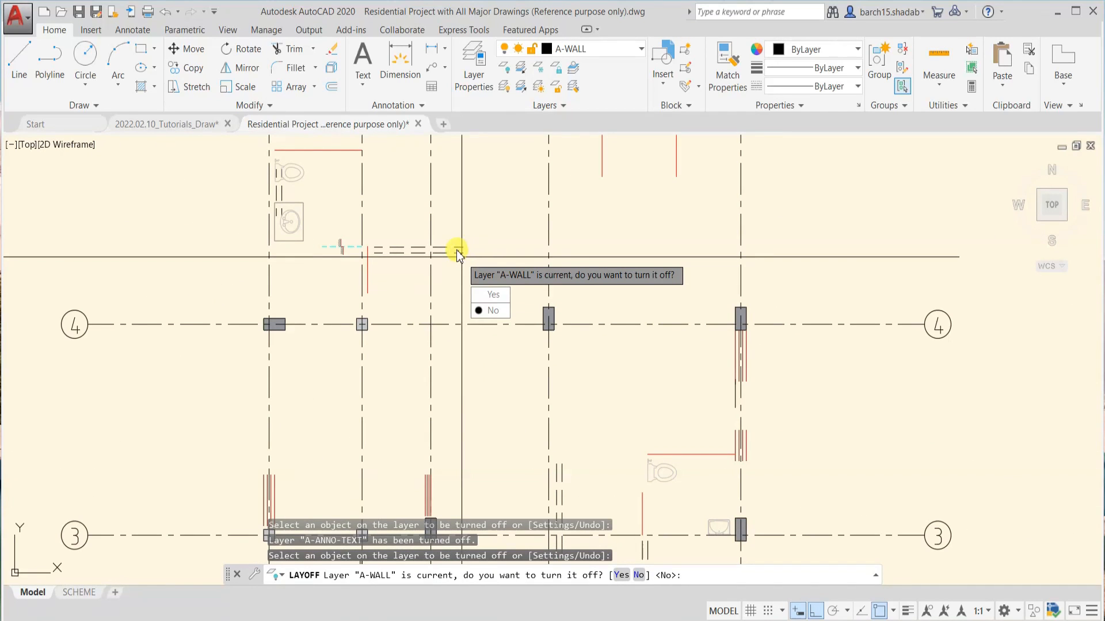
click(498, 307)
Turn off the P-SANR-FIXT, A-FLOR-CASE and A-FLOR-OVHD layers by choosing toilet fixture and casework objects between grid lines 4 and 5
scroll(447, 234, down, 2)
click(572, 167)
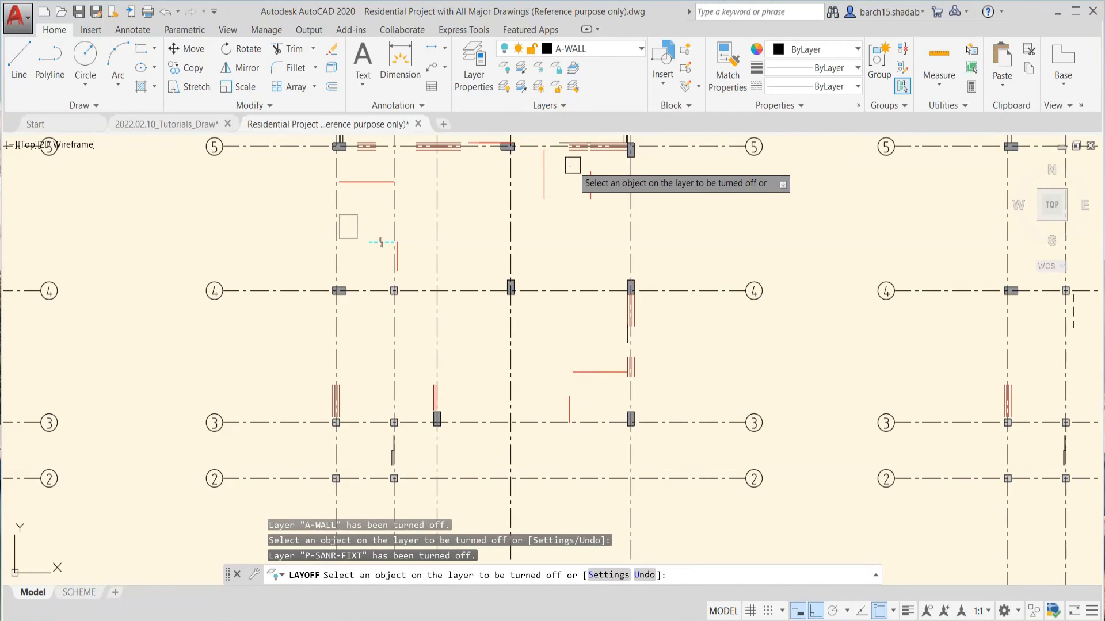
click(588, 185)
click(358, 227)
scroll(402, 349, down, 4)
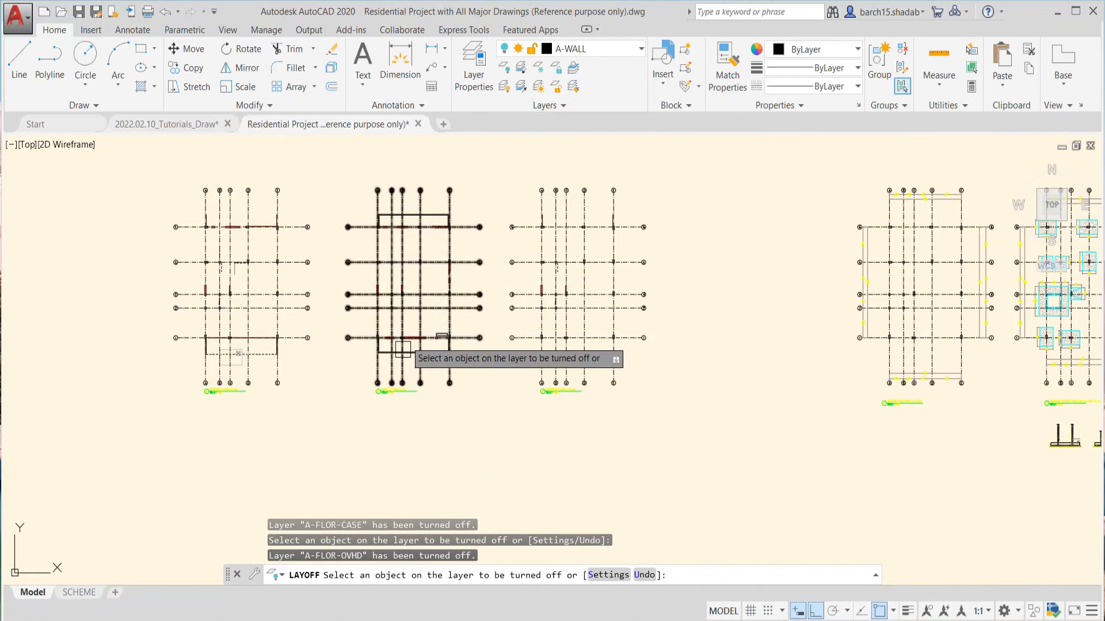
Turn off the A-ANNO-TTLB and A-GLAZ layers by choosing the plan title and a window line, and end LAYOFF
scroll(401, 387, up, 2)
click(401, 391)
scroll(541, 304, up, 3)
click(467, 290)
scroll(460, 299, down, 6)
scroll(441, 304, up, 3)
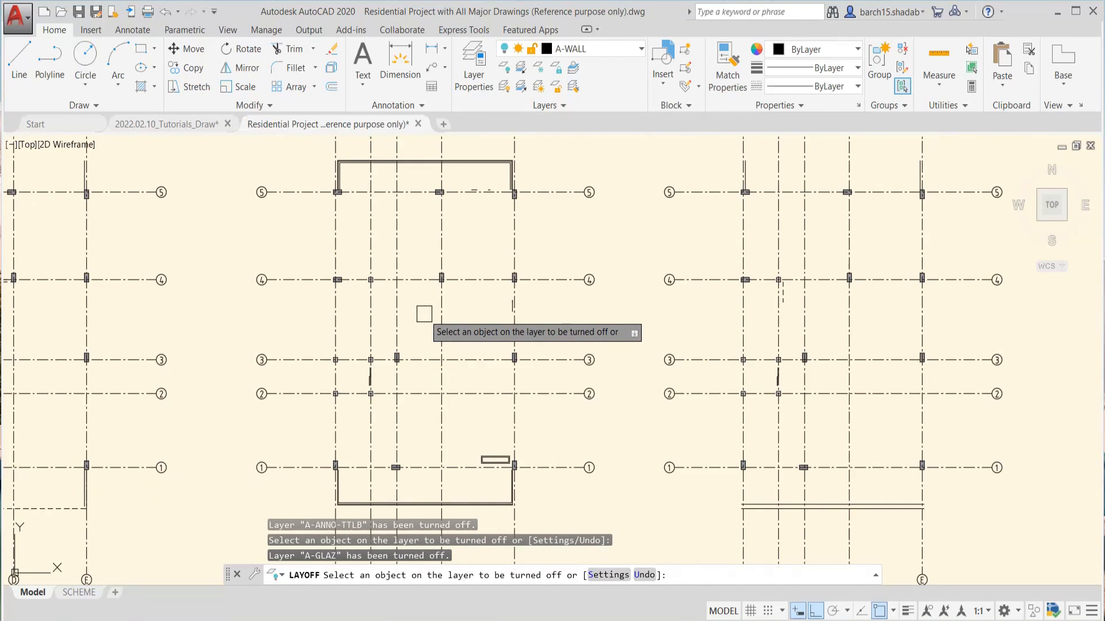
scroll(425, 313, down, 6)
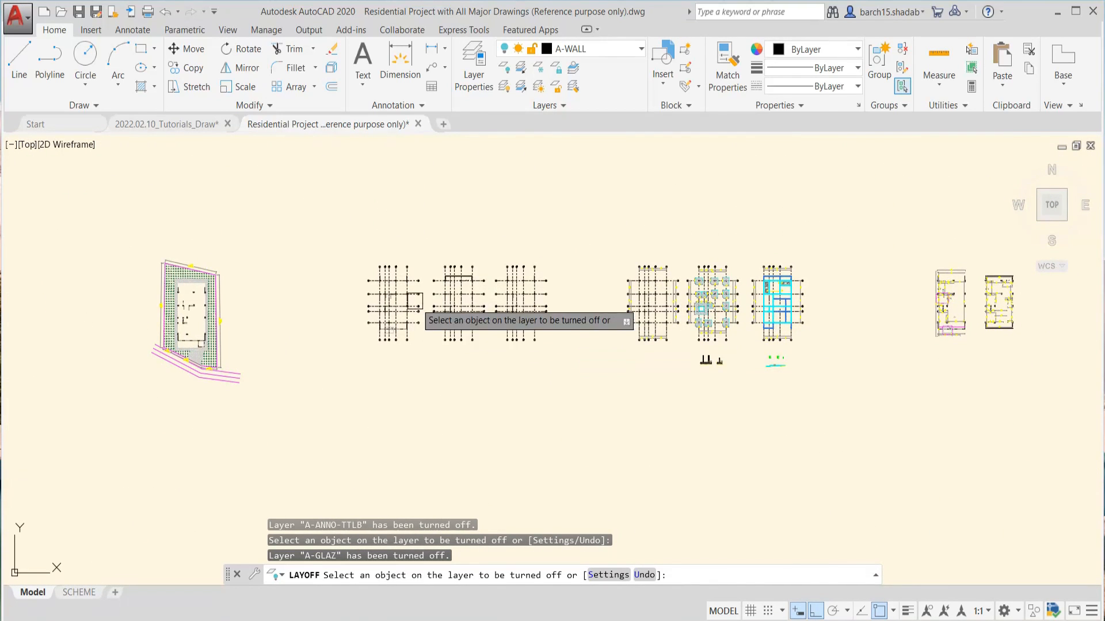
middle_drag(868, 321, 798, 338)
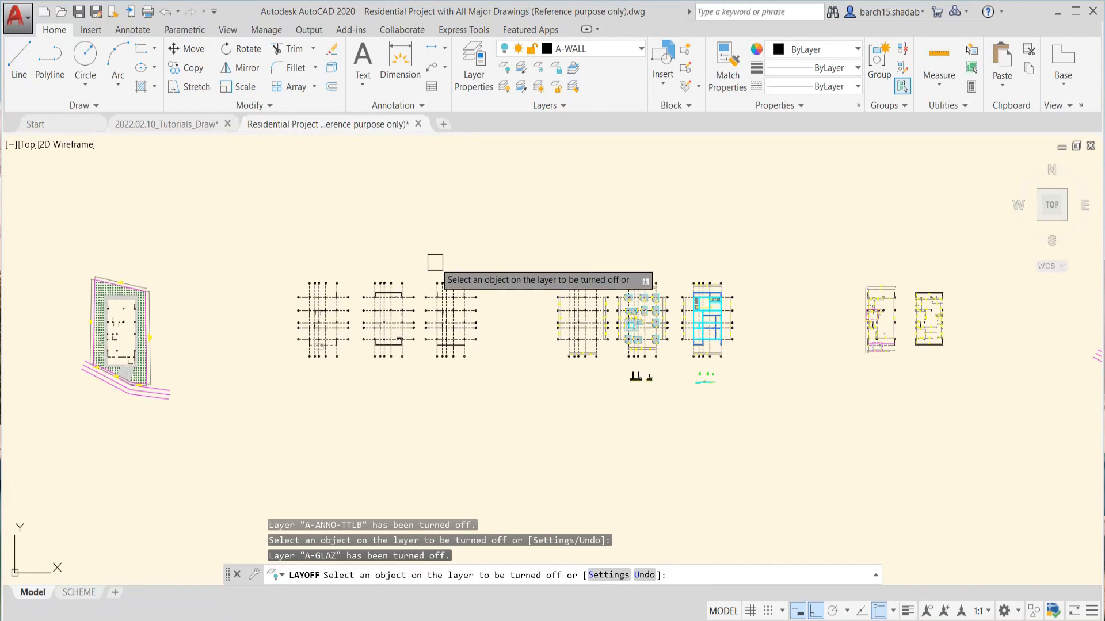
scroll(369, 311, up, 5)
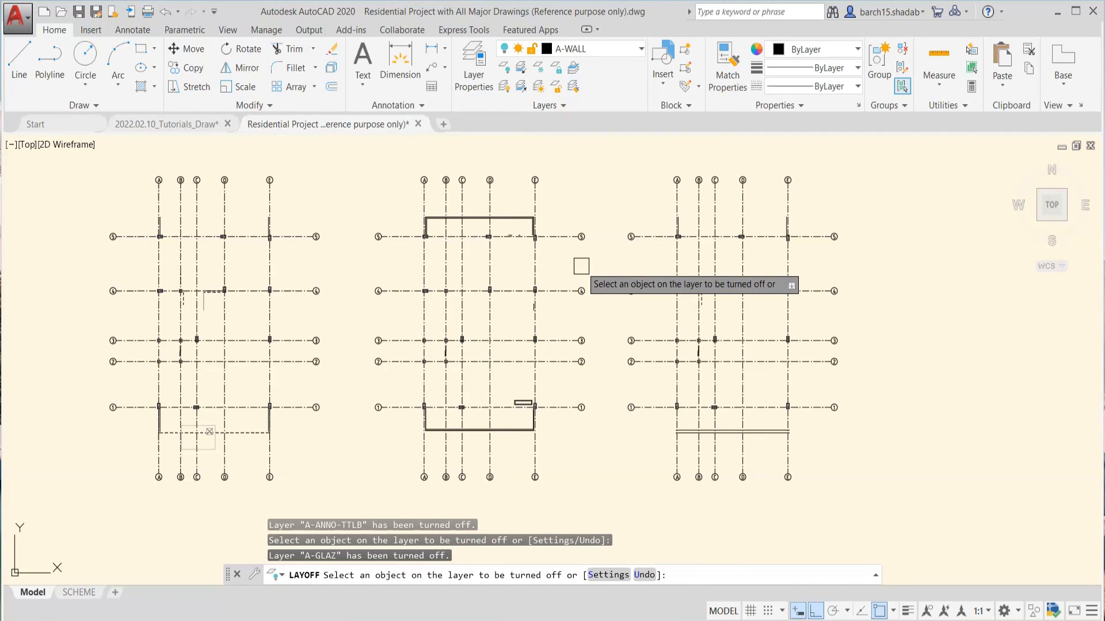
key(Escape)
key(Escape)
Examine the on/off states of the layers in the Layer Properties Manager, and close it
scroll(580, 267, down, 2)
middle_drag(559, 270, 563, 273)
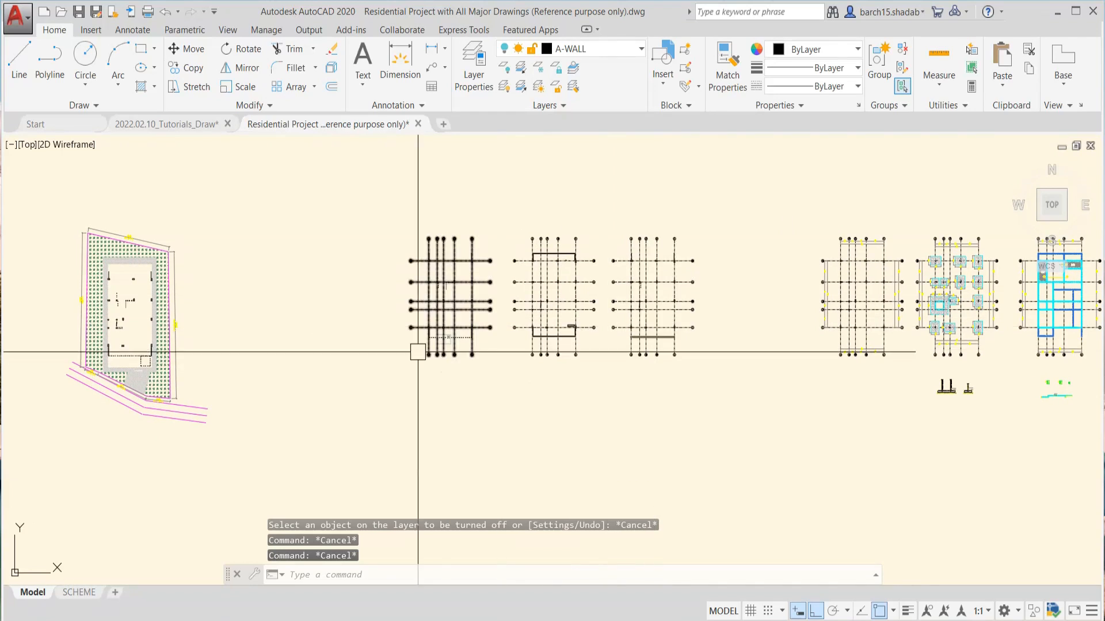
middle_drag(730, 305, 629, 350)
scroll(359, 347, up, 4)
scroll(541, 320, down, 3)
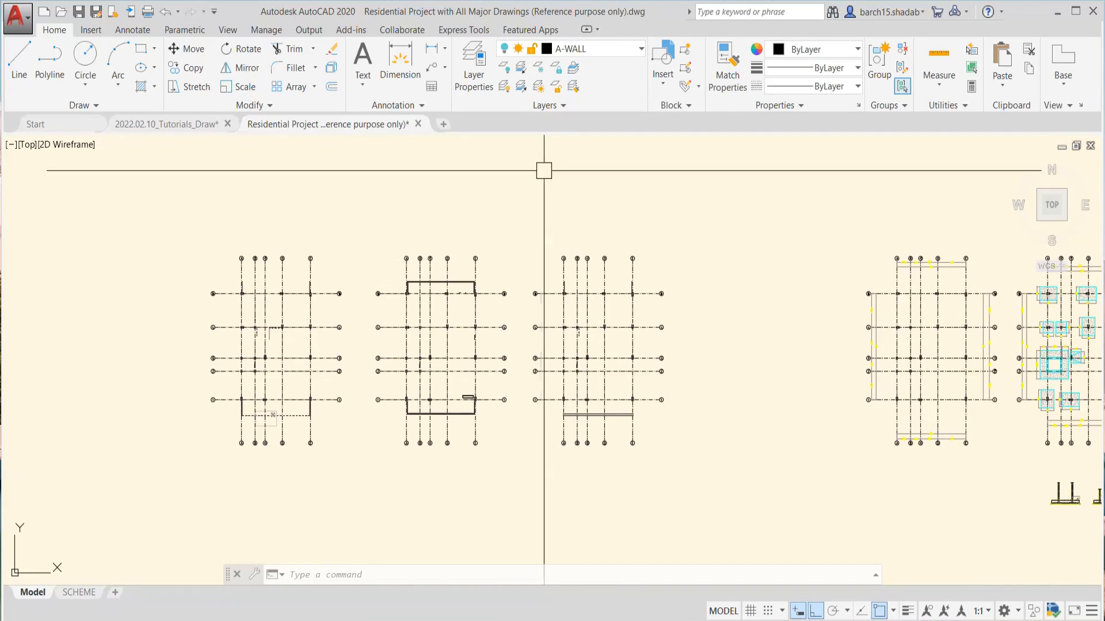
click(562, 107)
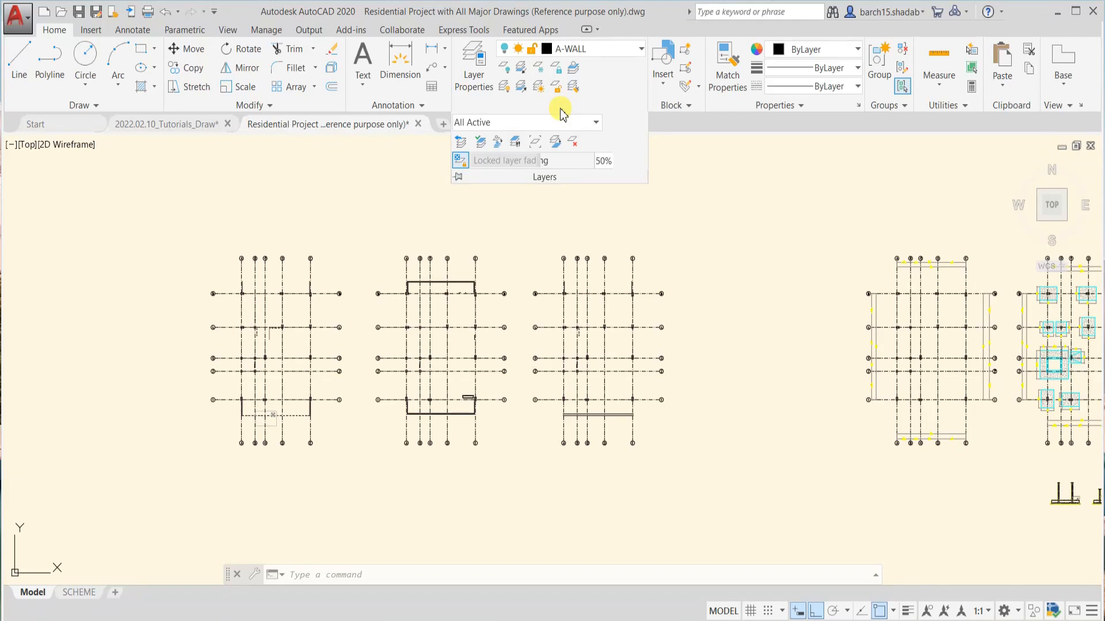
text(la)
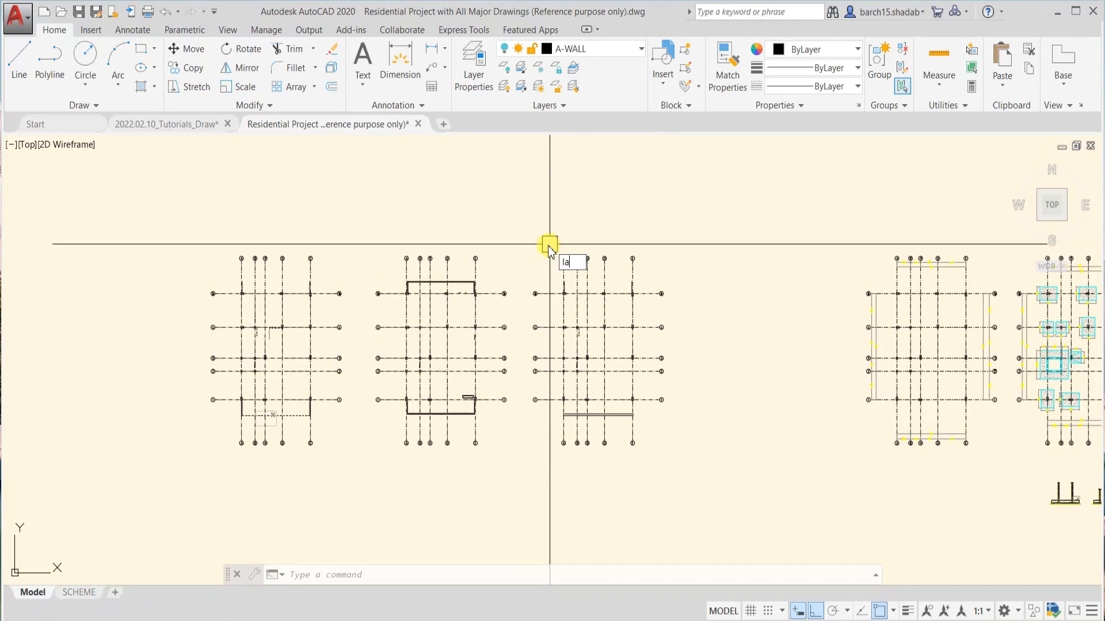
key(Return)
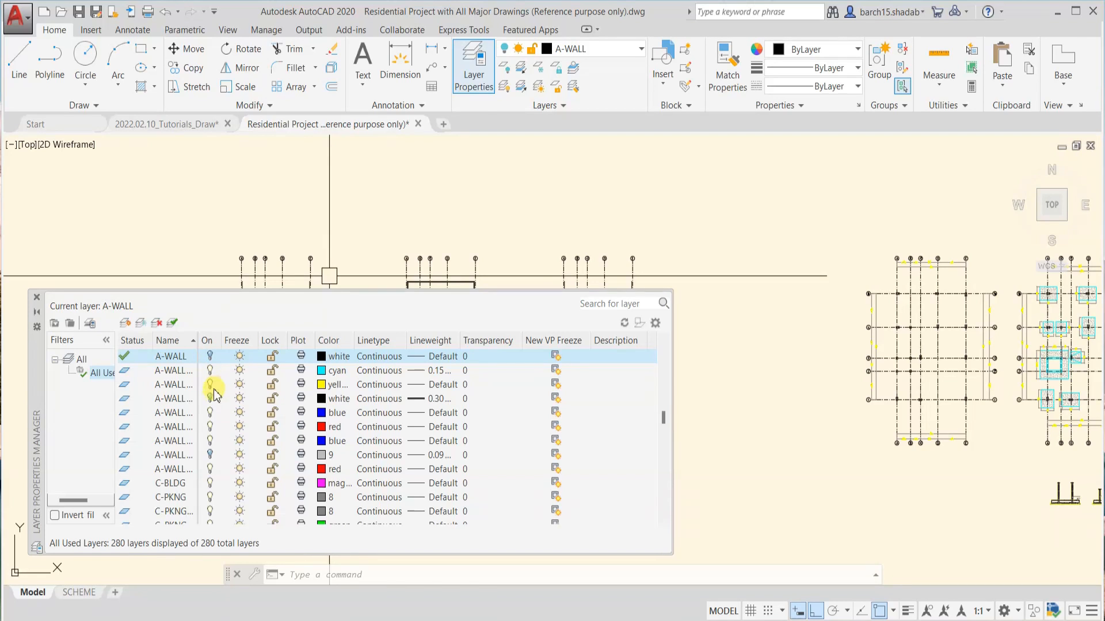
scroll(211, 458, down, 15)
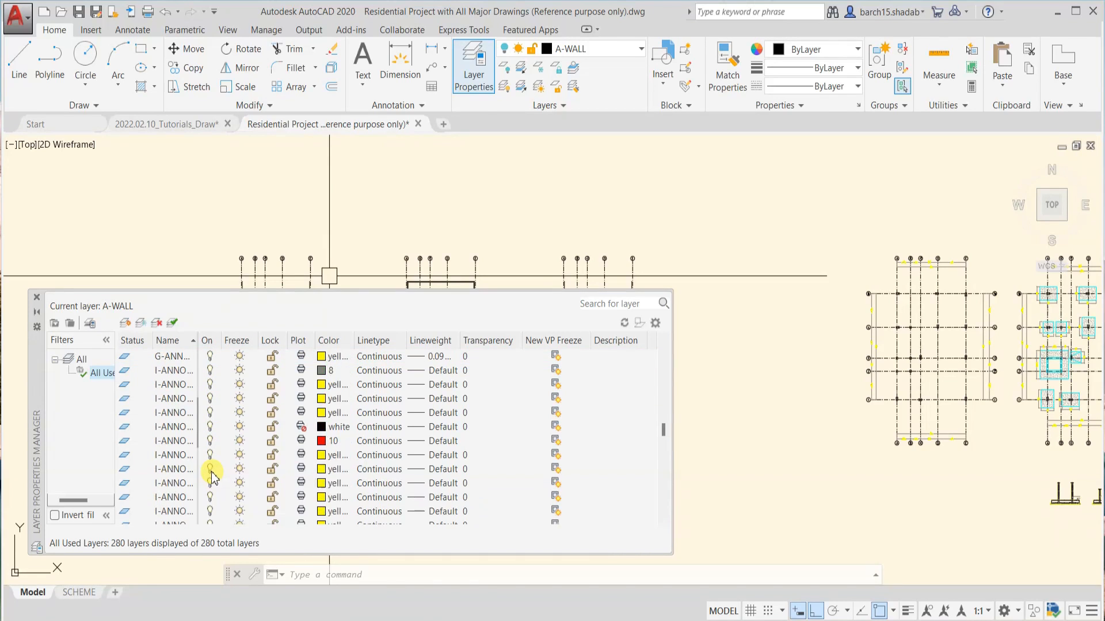
click(38, 303)
Save a new layer state named "Centre Line active" with the description "iss layers mein sirf cenntre line hi dikhegi"
scroll(495, 304, up, 2)
middle_drag(495, 304, 555, 312)
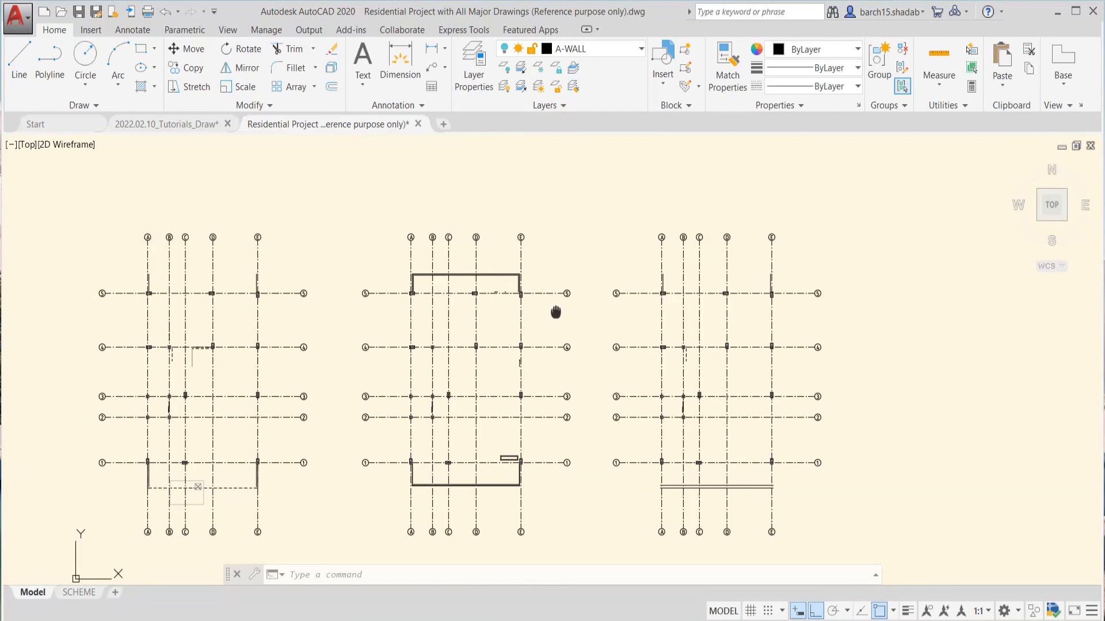
click(551, 106)
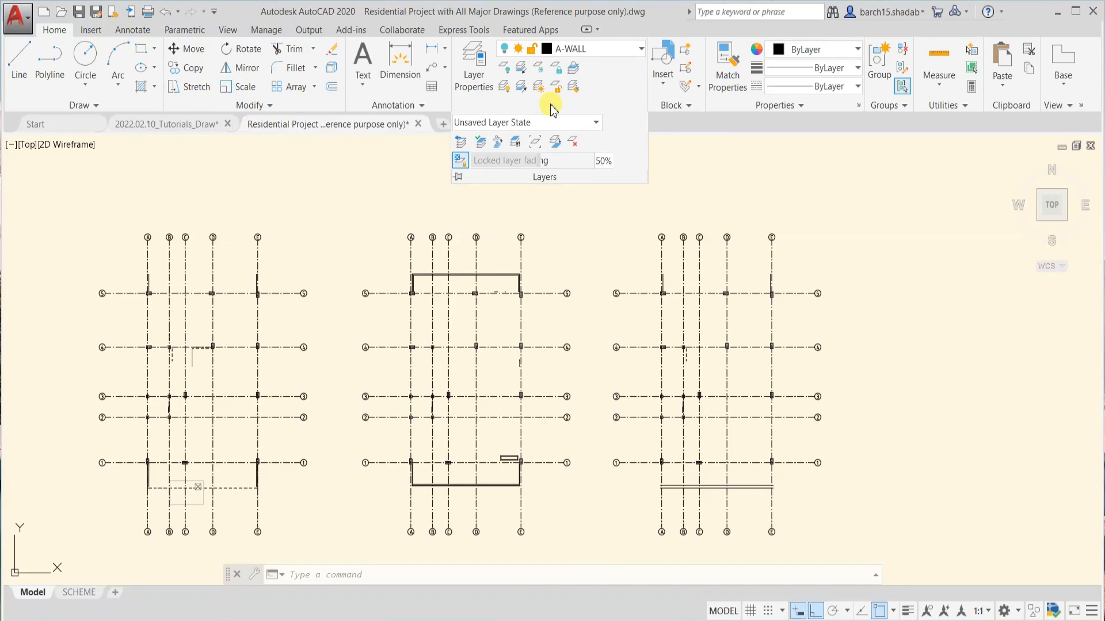
click(536, 123)
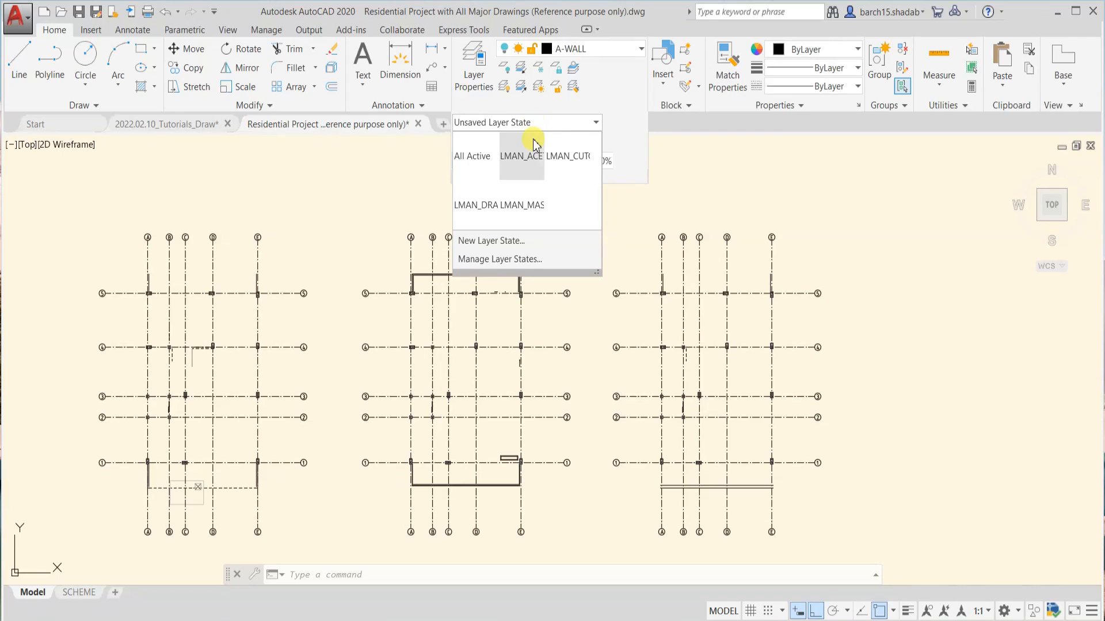
click(491, 244)
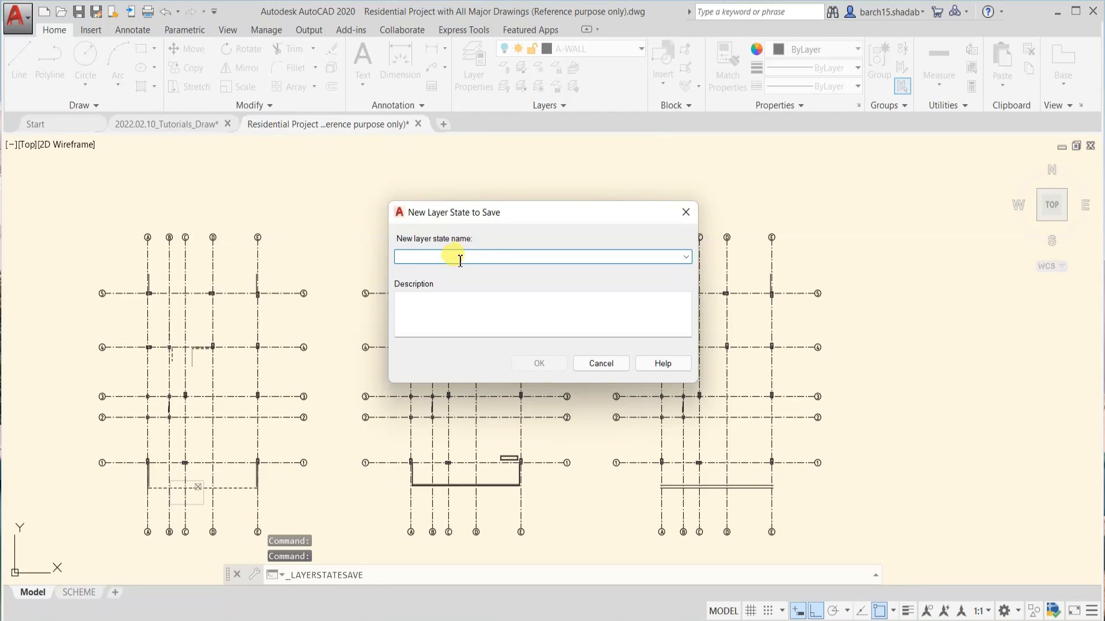
text(Centre Line Layer is active)
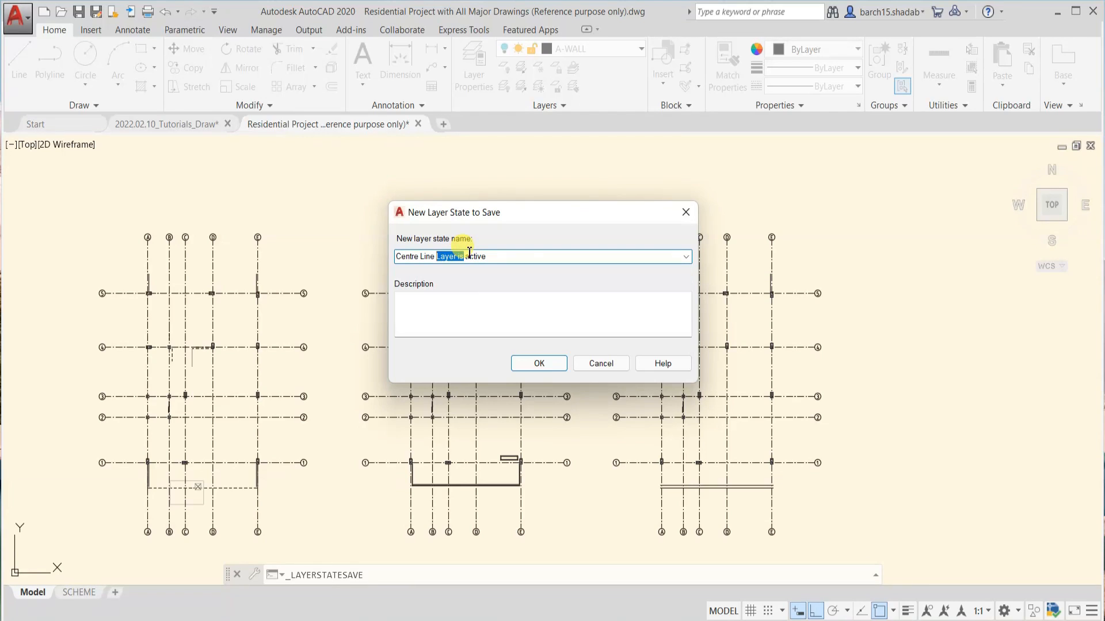
click(440, 325)
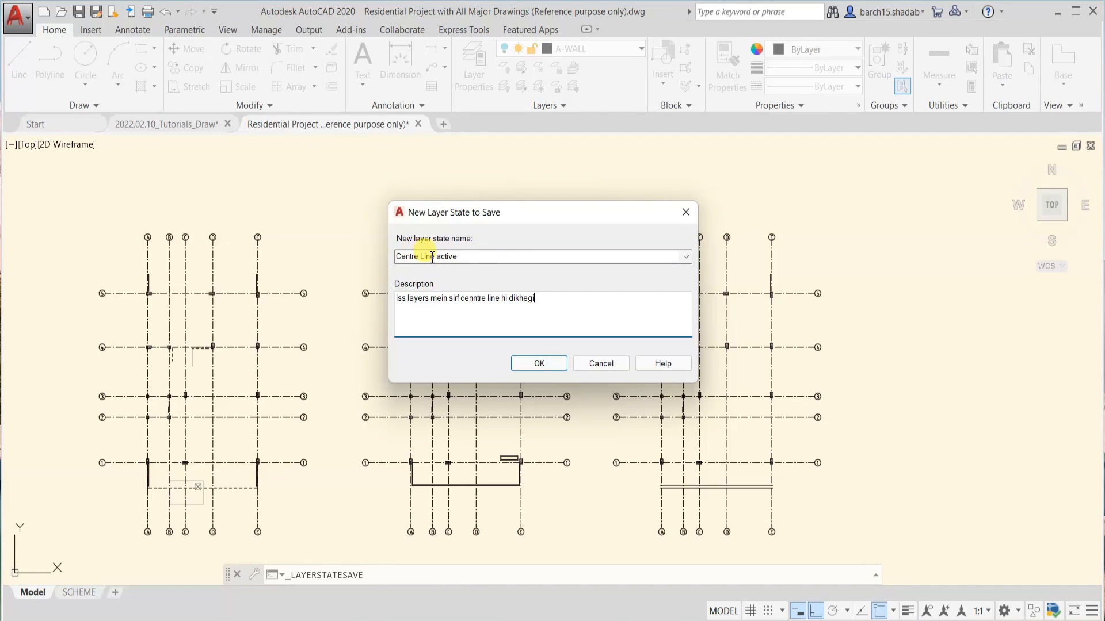
click(458, 257)
click(476, 258)
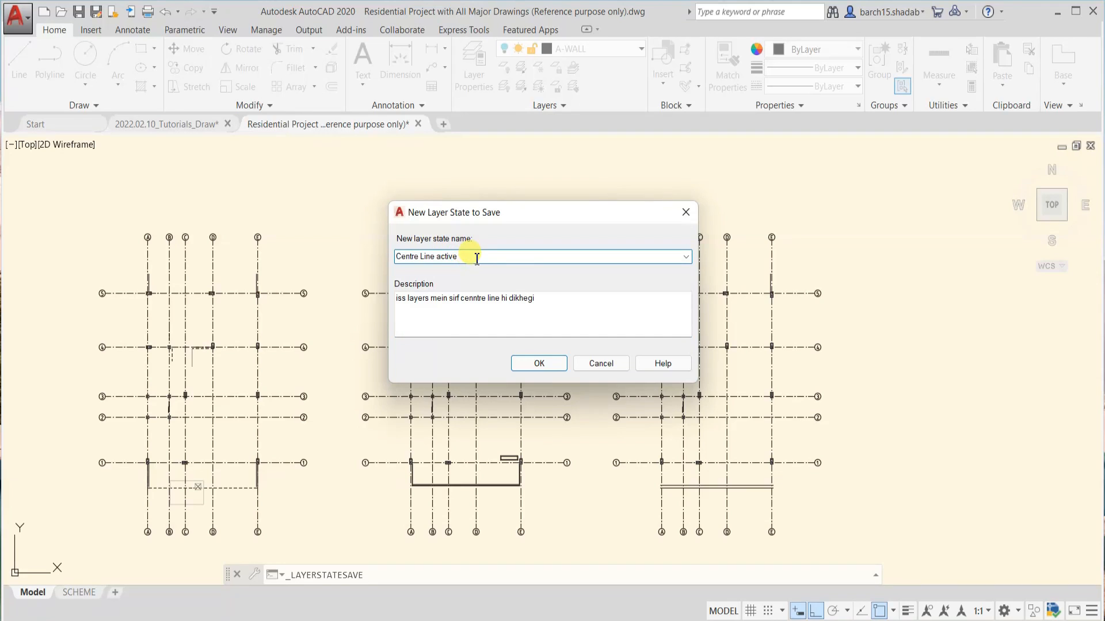
click(541, 363)
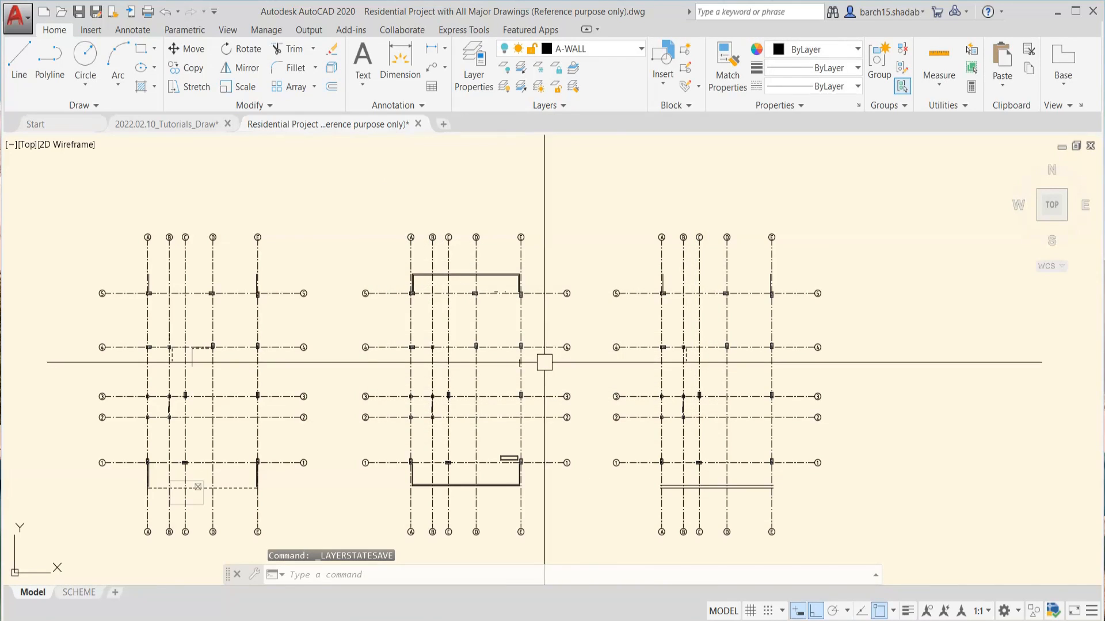
Restore the "All Active" layer state and view all the sheets
click(603, 52)
click(610, 50)
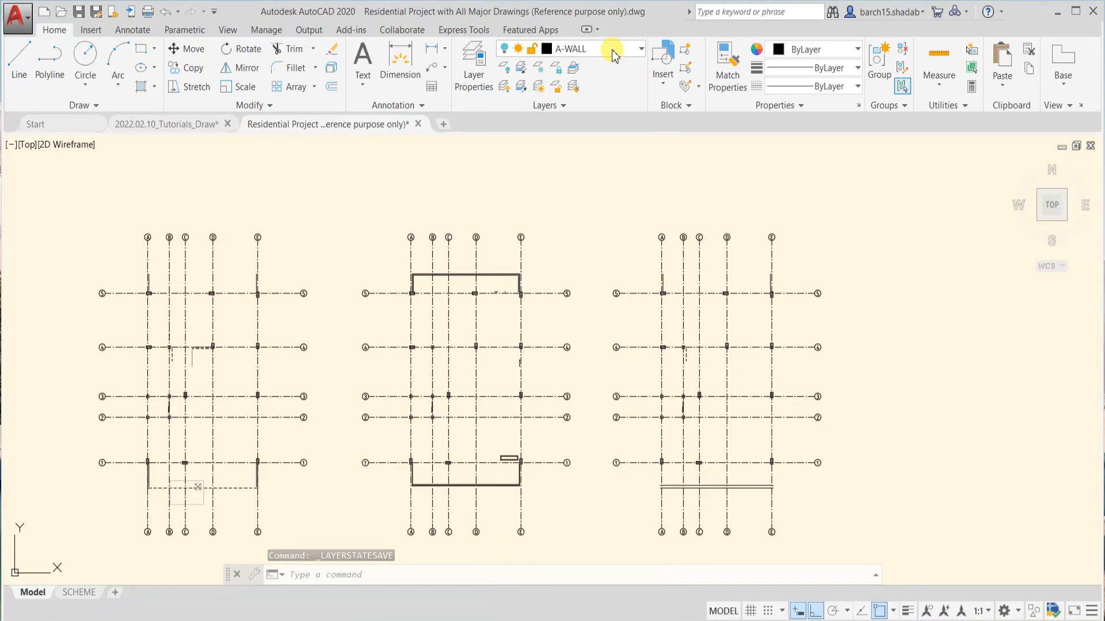
click(555, 108)
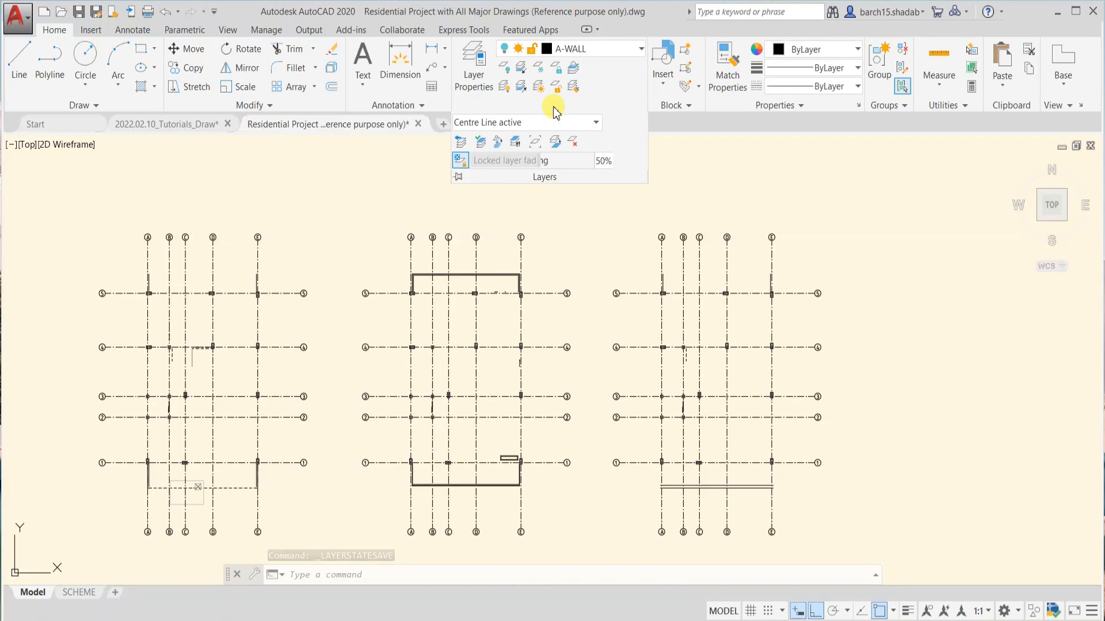
click(499, 126)
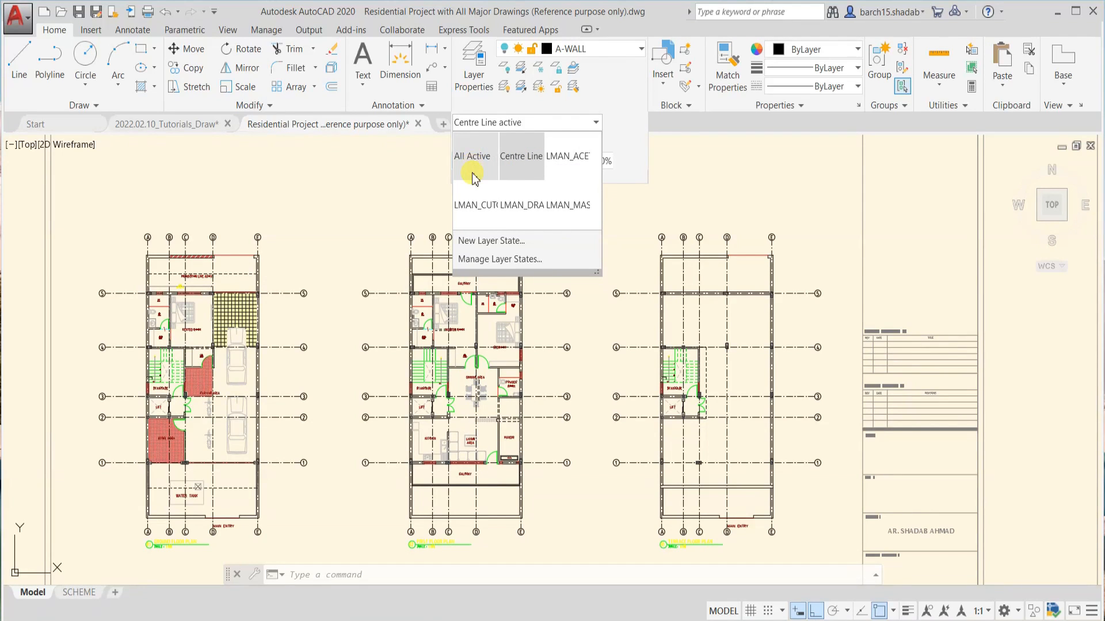
click(471, 167)
scroll(476, 215, down, 6)
scroll(552, 145, up, 3)
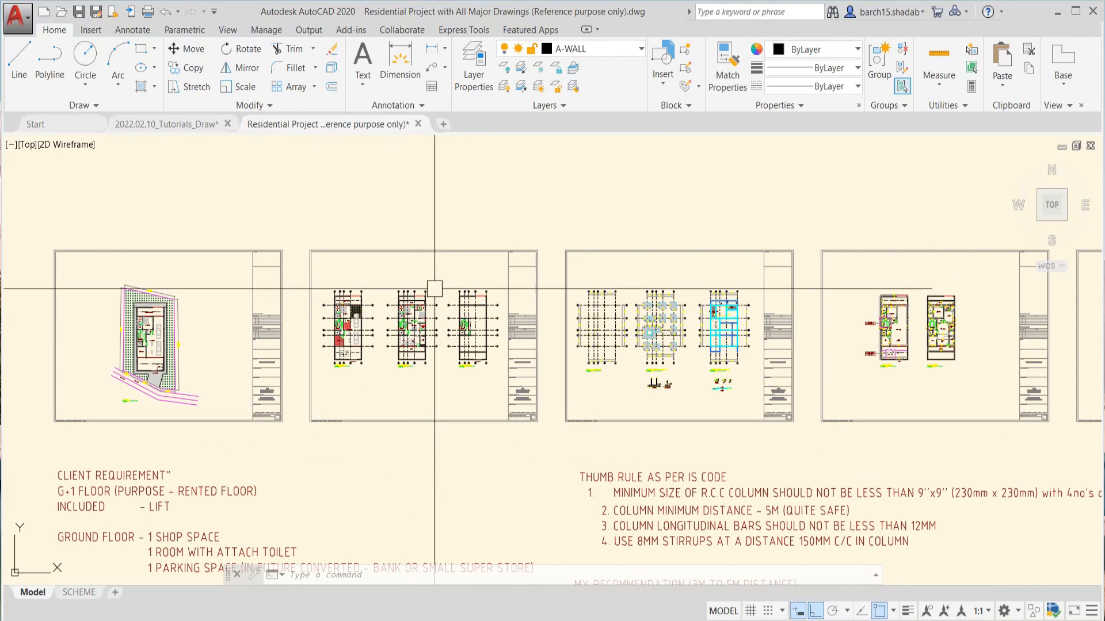
Restore the saved "Centre Line active" layer state
click(564, 109)
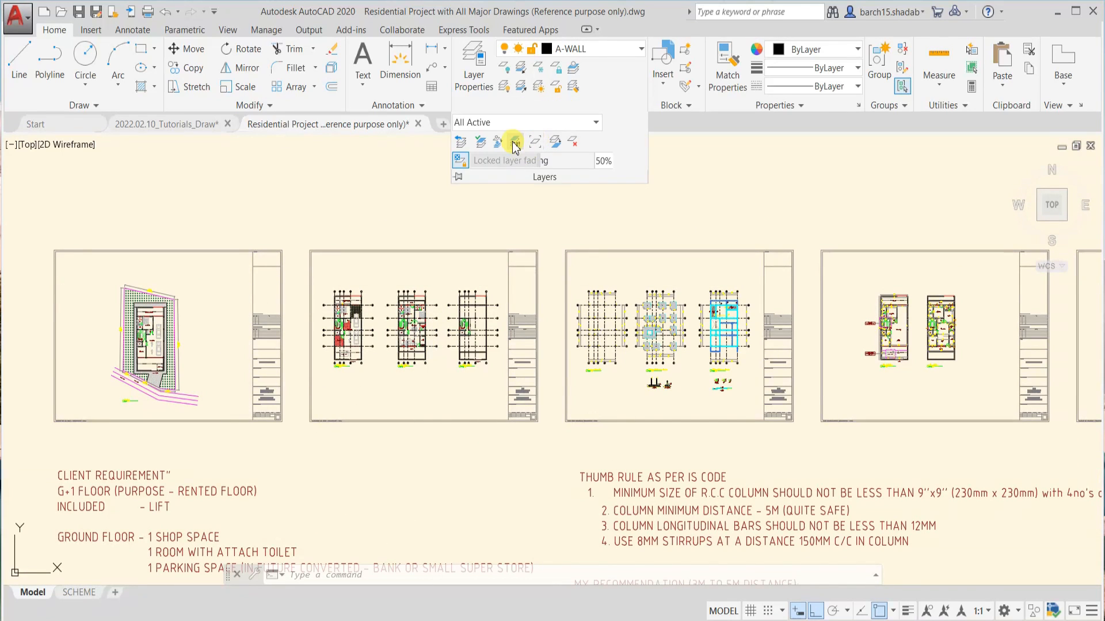
click(514, 126)
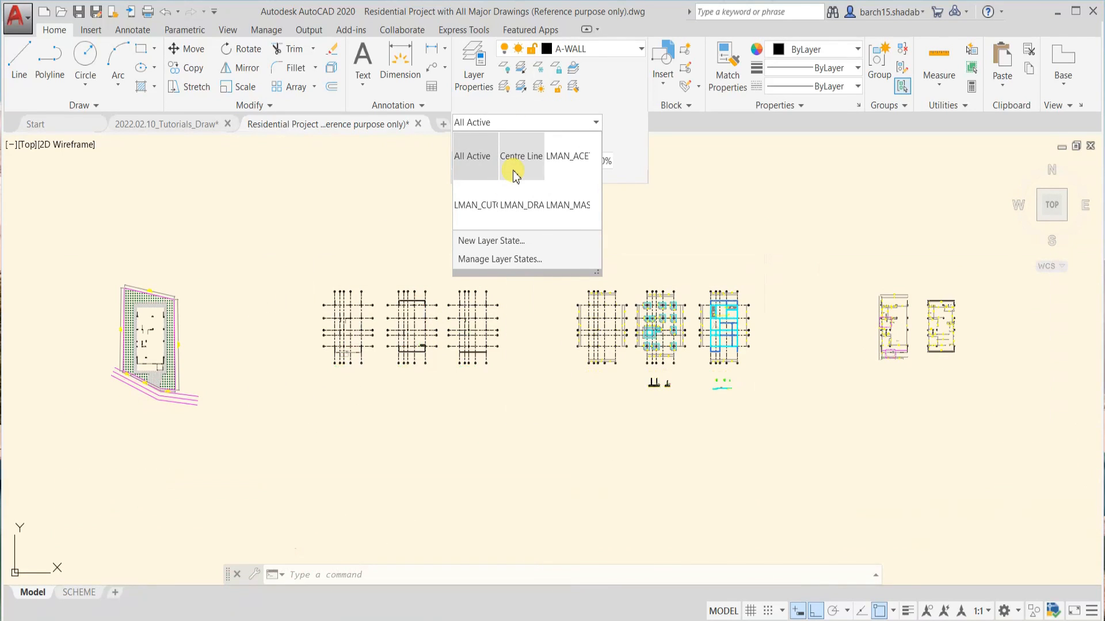
click(512, 173)
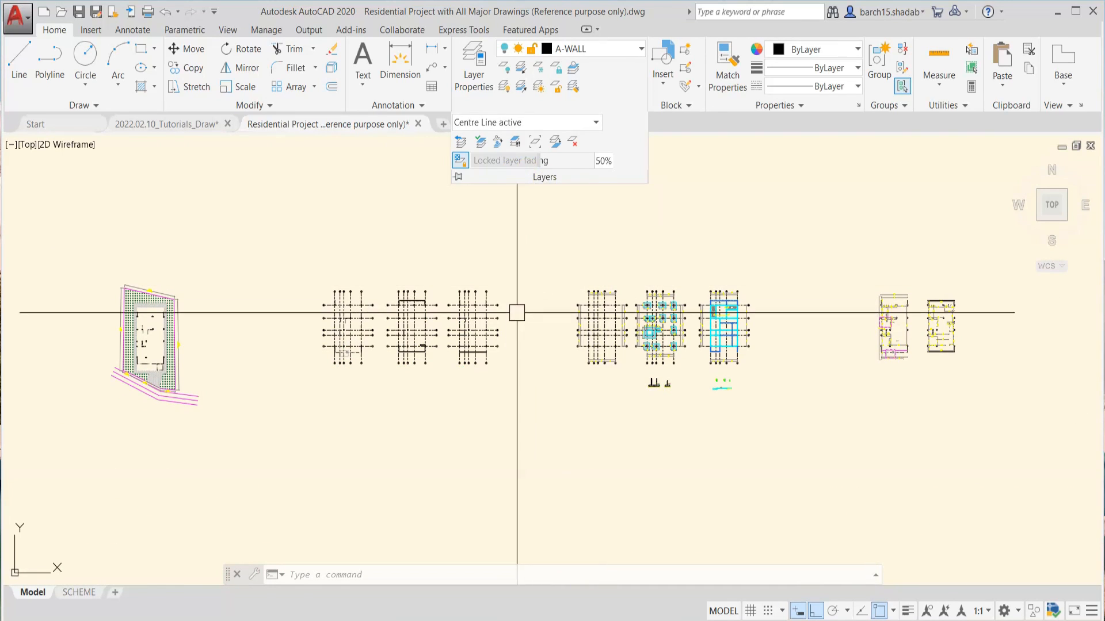
Look over the floor plans and the column and footing plans with the centre-line layer state restored
scroll(499, 357, up, 1)
scroll(395, 309, down, 1)
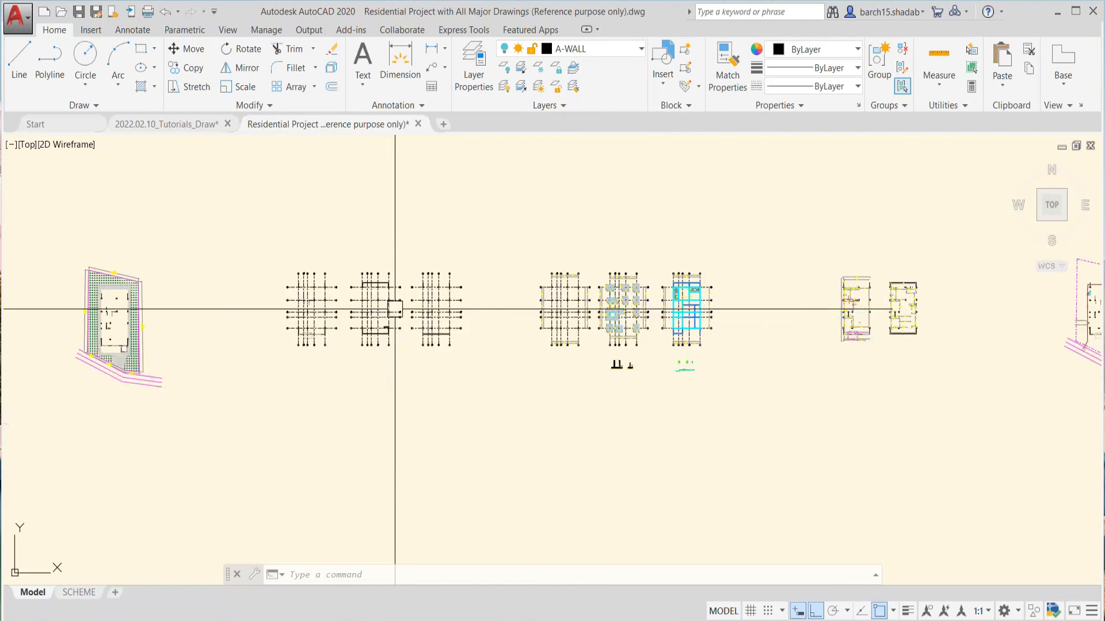
scroll(365, 309, up, 2)
middle_drag(919, 310, 634, 343)
scroll(634, 343, up, 2)
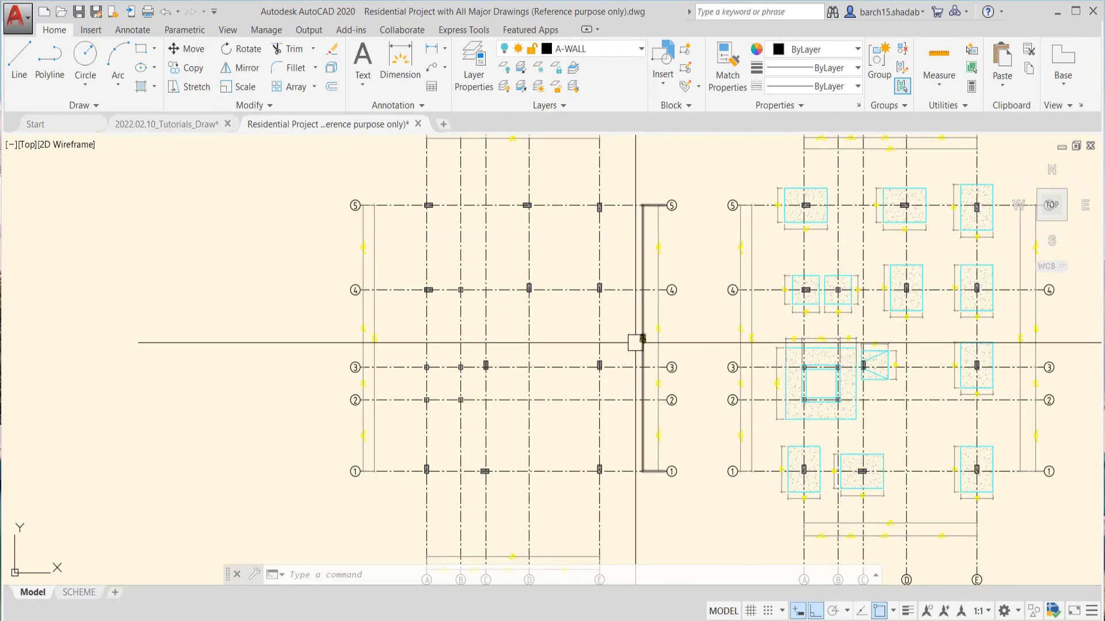
scroll(784, 351, up, 1)
scroll(690, 342, down, 4)
middle_drag(529, 327, 674, 311)
scroll(542, 318, up, 2)
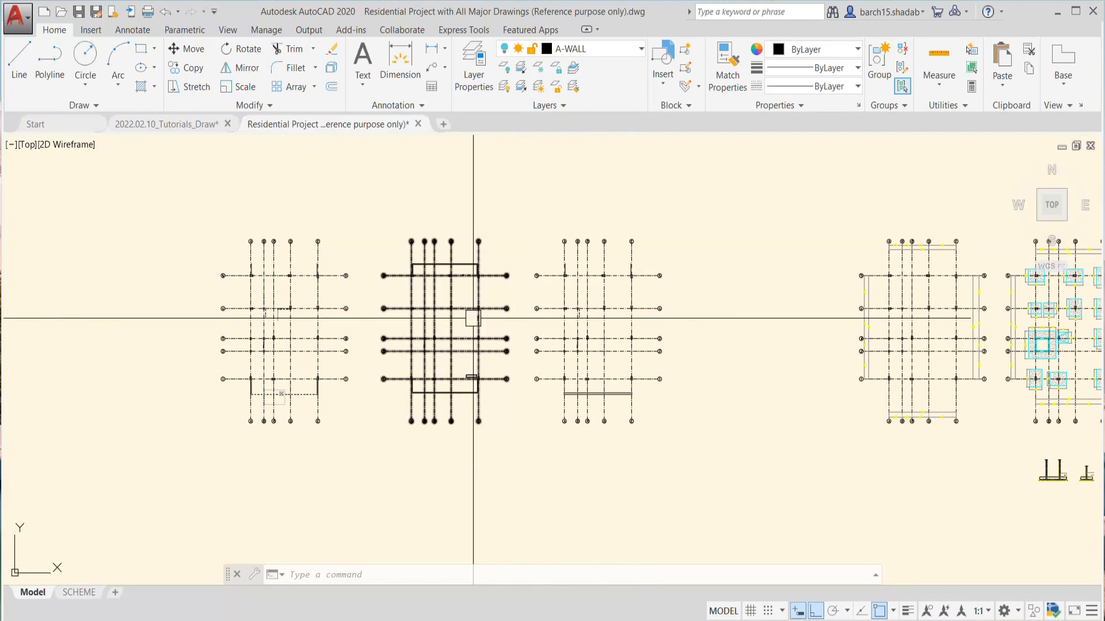
middle_drag(527, 290, 541, 302)
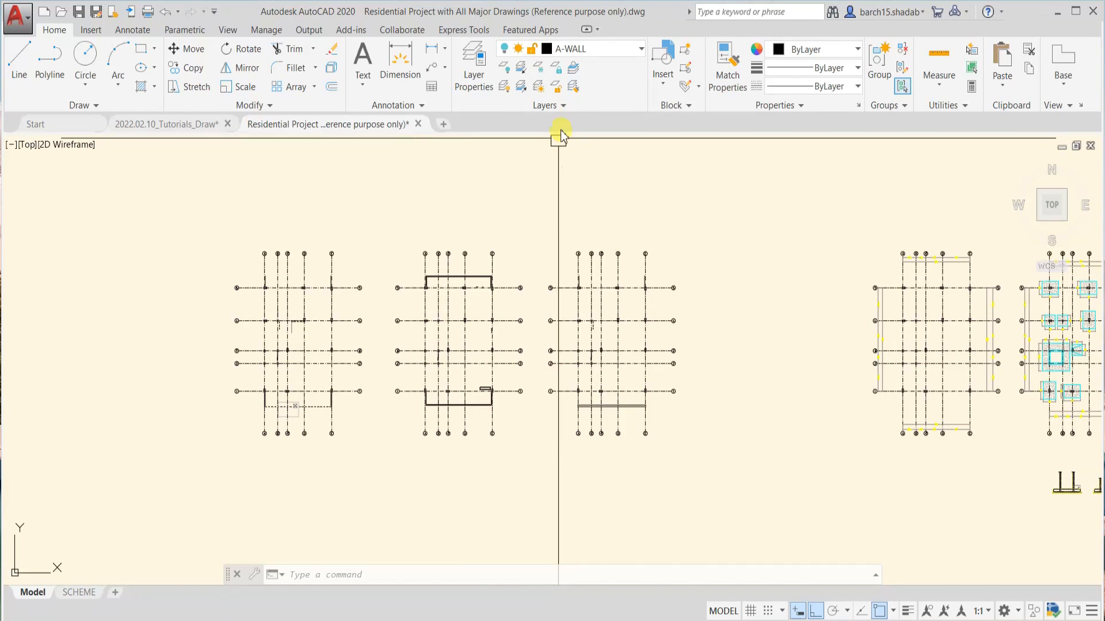
Review the saved layer states and the descriptions of "All Active" and "Centre Line active" in the Layer States Manager and close it
click(571, 104)
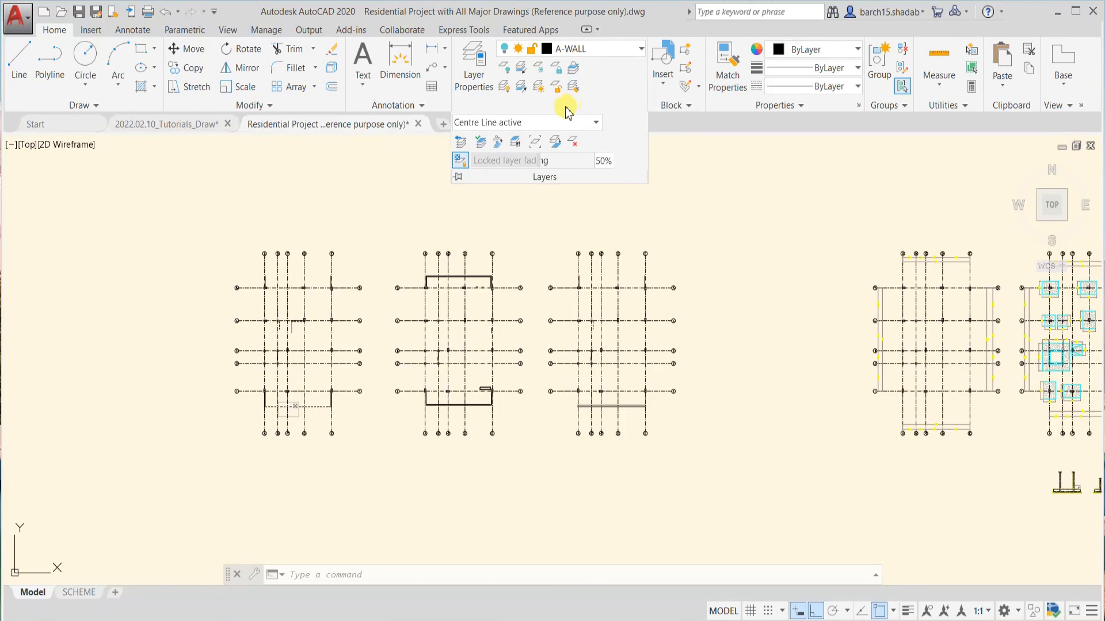
click(559, 123)
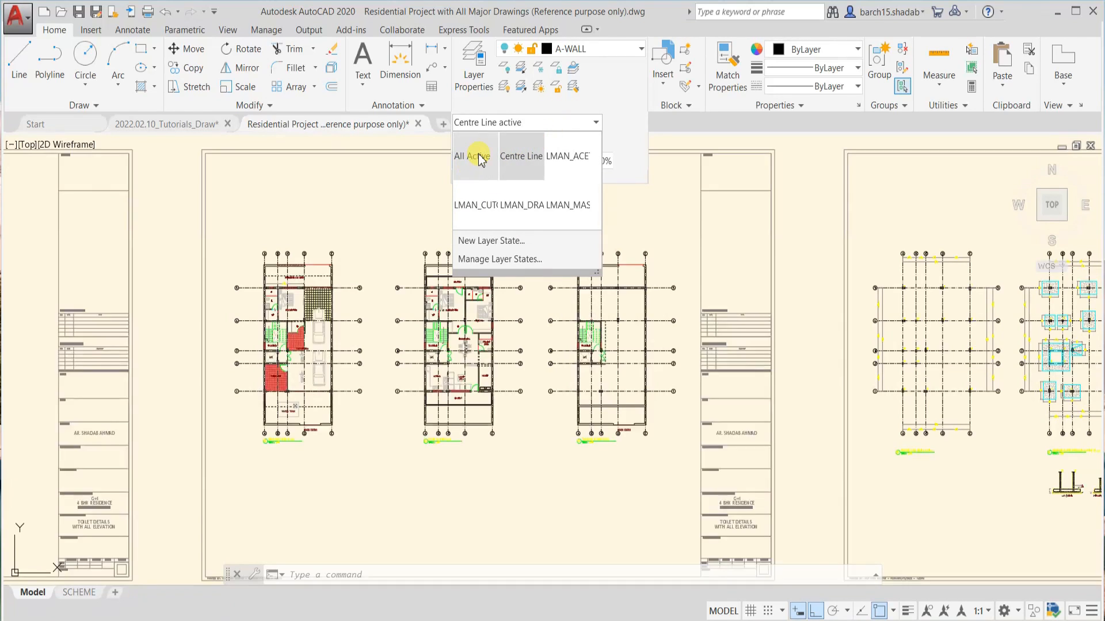
click(498, 260)
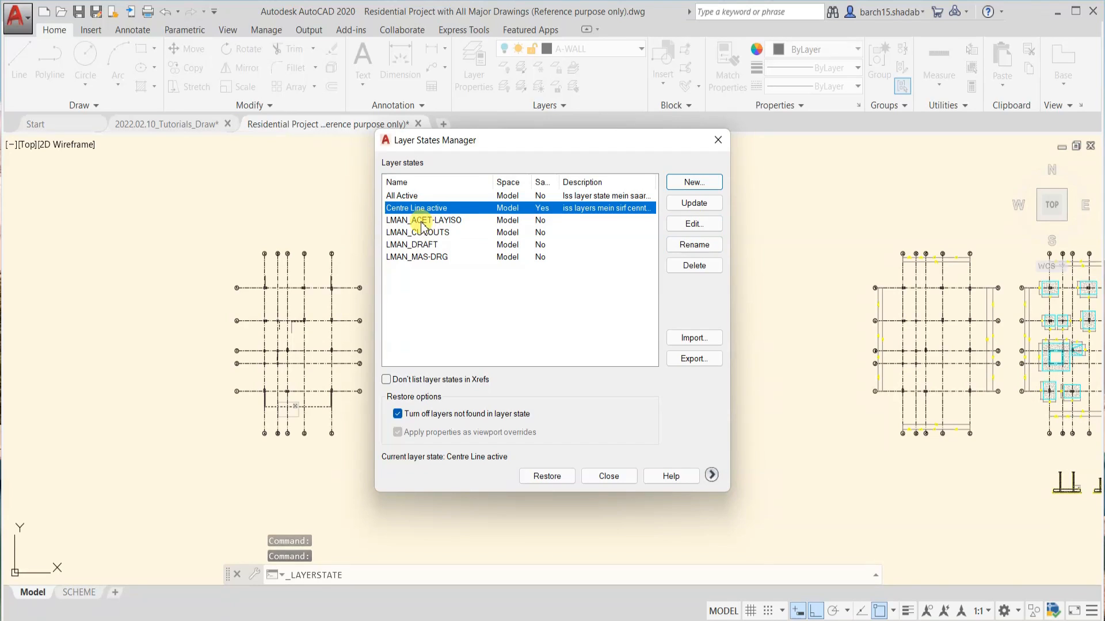
click(421, 222)
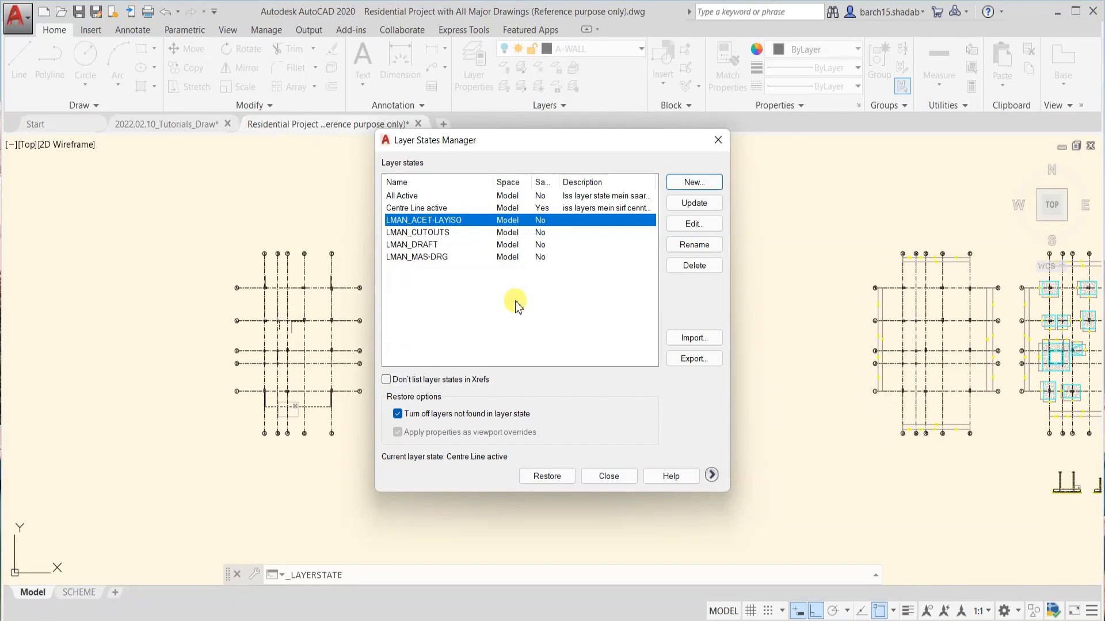
click(584, 197)
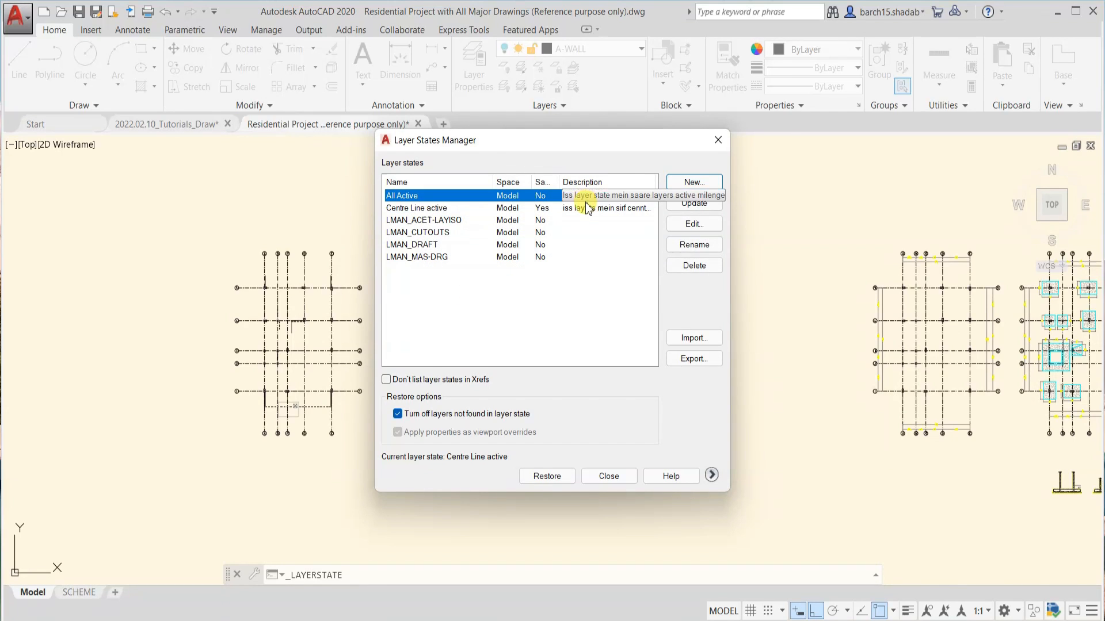
click(587, 207)
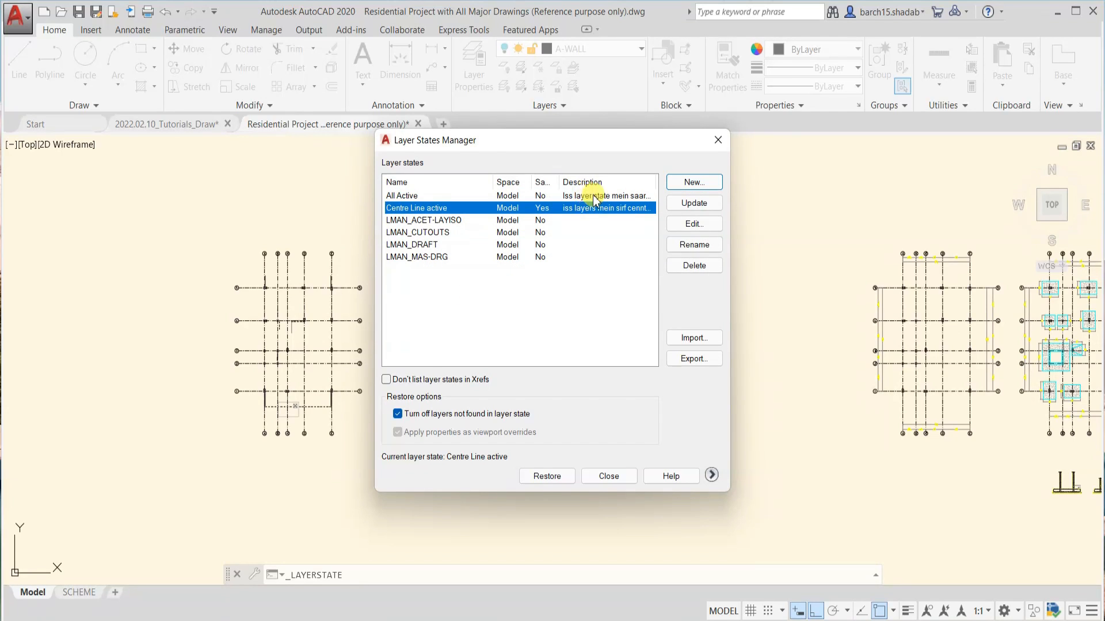
click(613, 478)
key(Escape)
key(Escape)
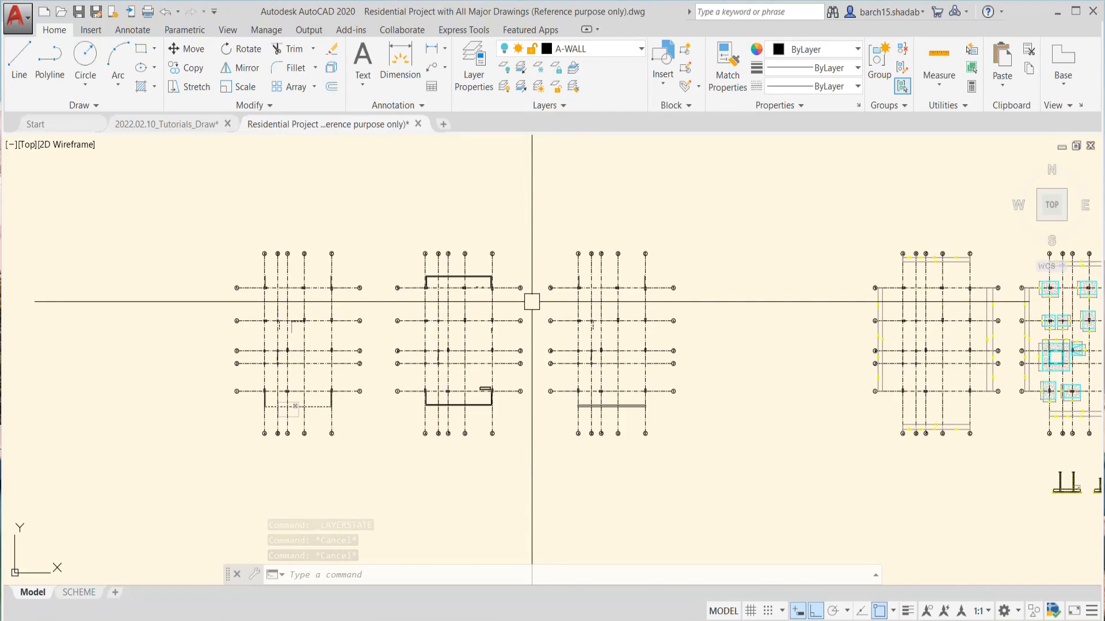
Restore the "Centre Line active" layer state again and view all the sheets
scroll(524, 300, up, 4)
scroll(516, 299, down, 6)
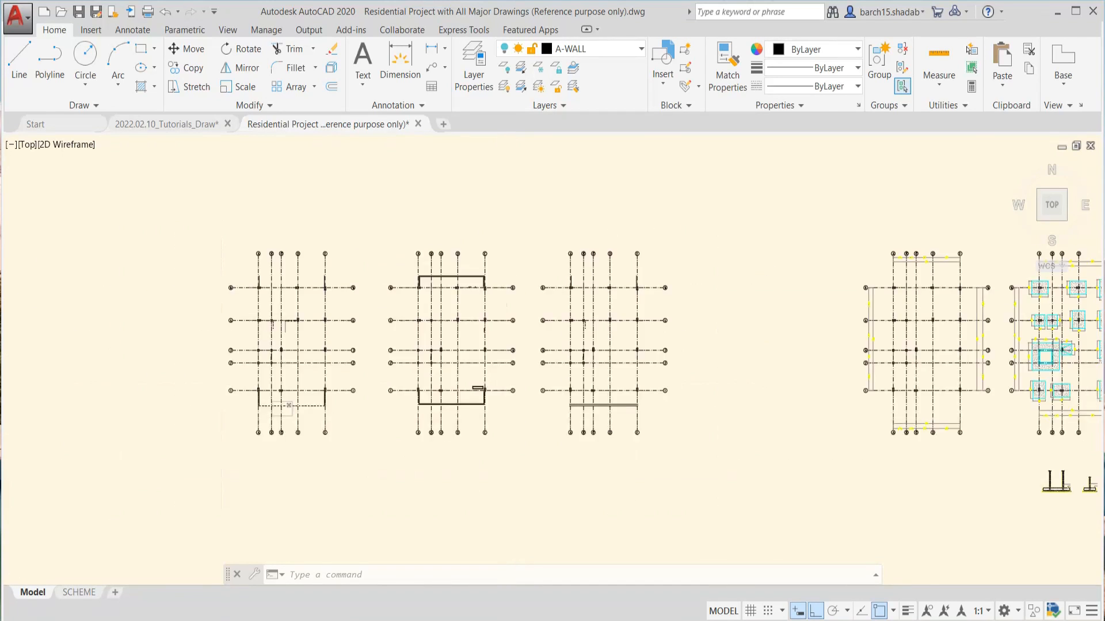
click(566, 106)
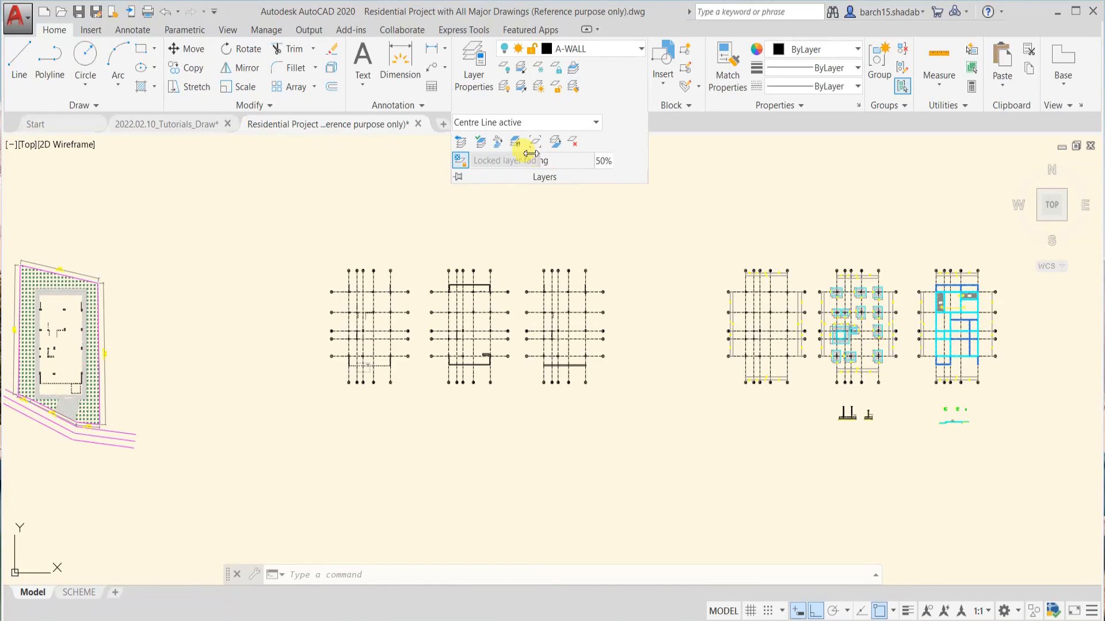
click(522, 123)
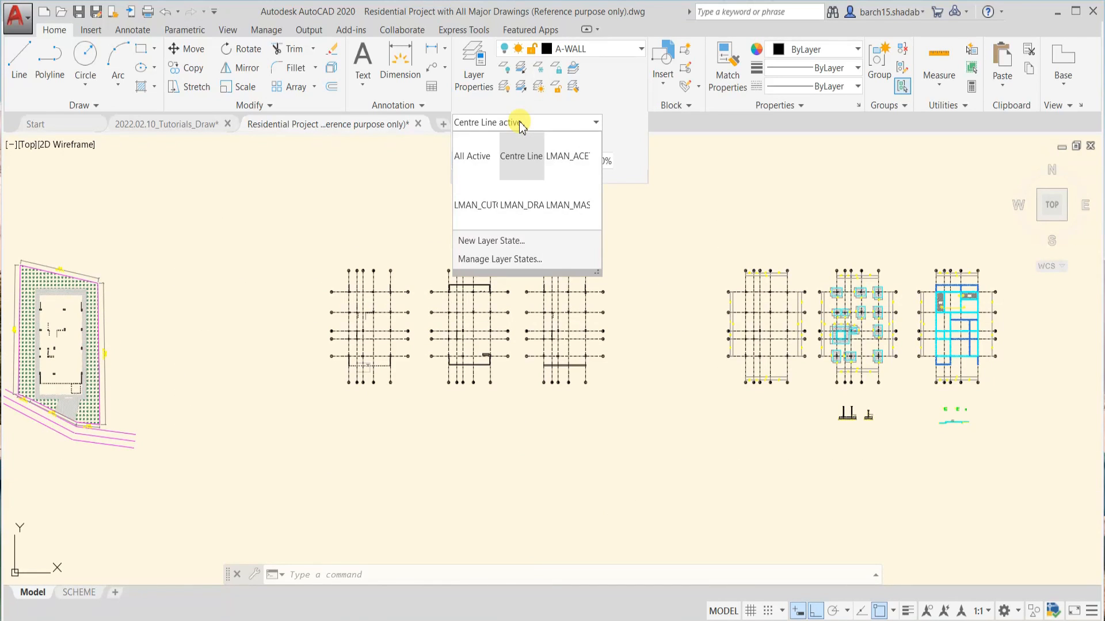
click(514, 158)
scroll(818, 329, down, 5)
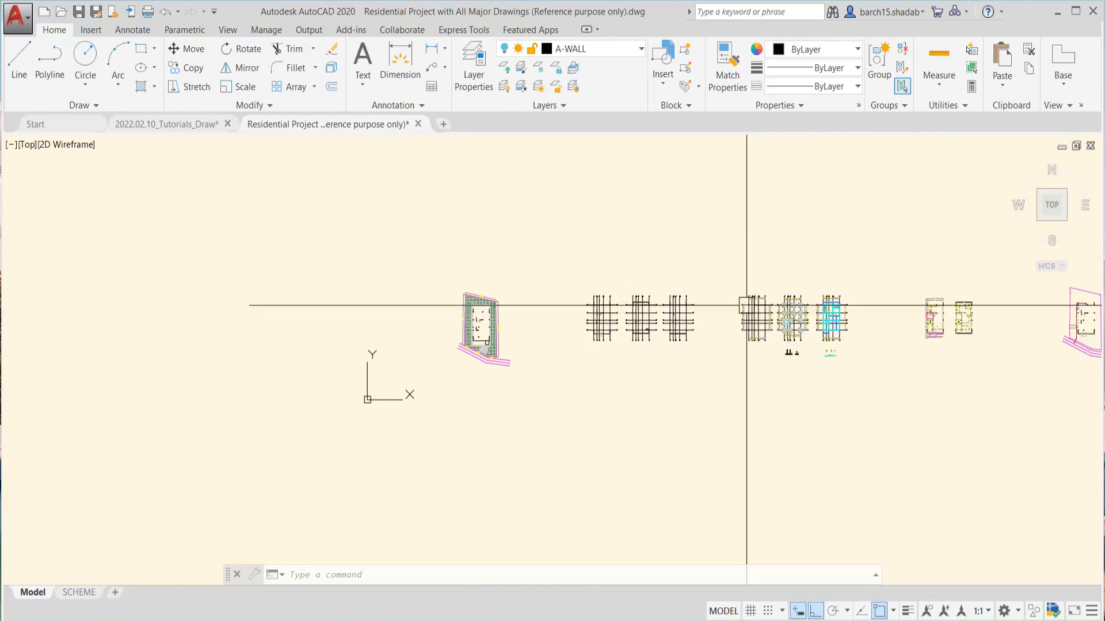
scroll(658, 316, up, 1)
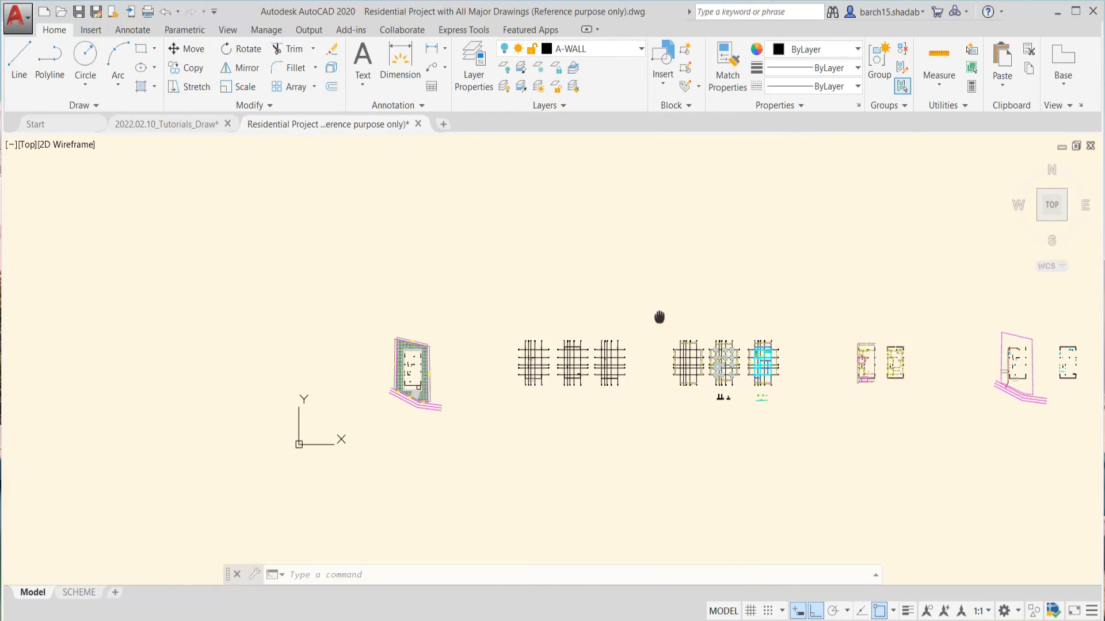
Look through the drawing's layer list and examine the three floor plans with only the centre-line state restored
click(598, 49)
scroll(611, 293, down, 15)
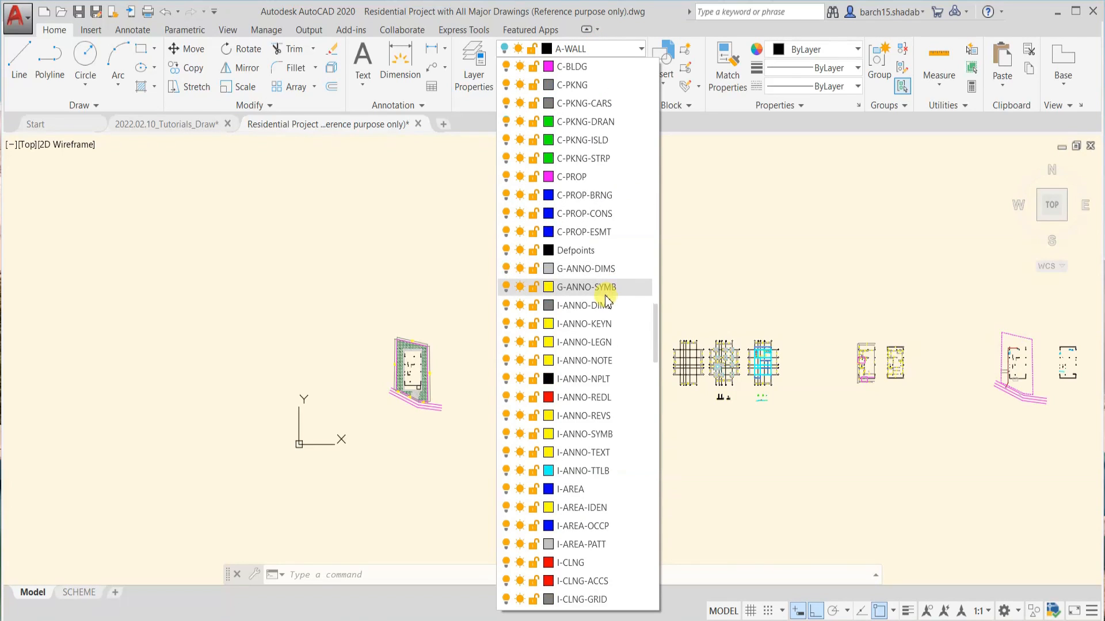
scroll(582, 305, down, 8)
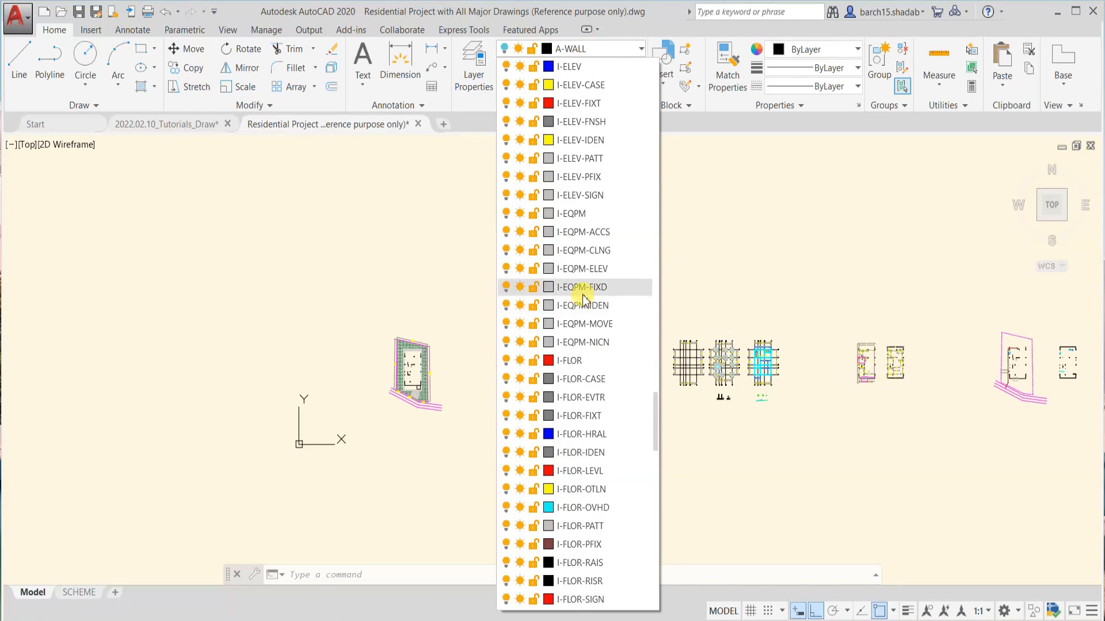
click(829, 393)
key(Escape)
key(Escape)
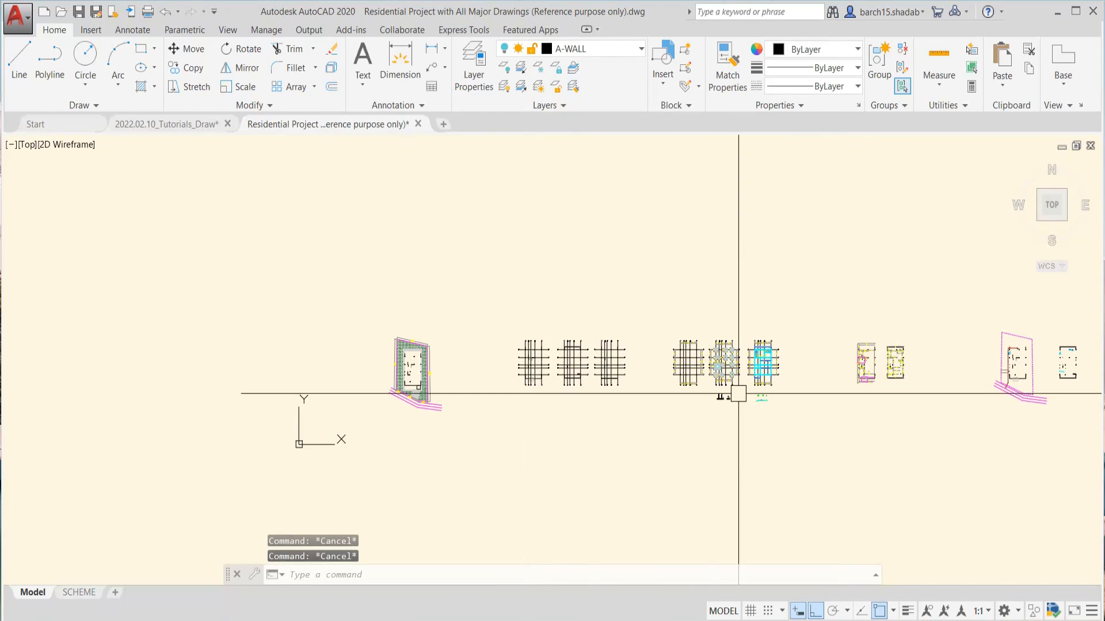
scroll(639, 357, down, 3)
scroll(639, 357, up, 10)
middle_drag(501, 355, 683, 355)
middle_drag(433, 305, 526, 330)
scroll(519, 294, up, 2)
scroll(519, 294, down, 2)
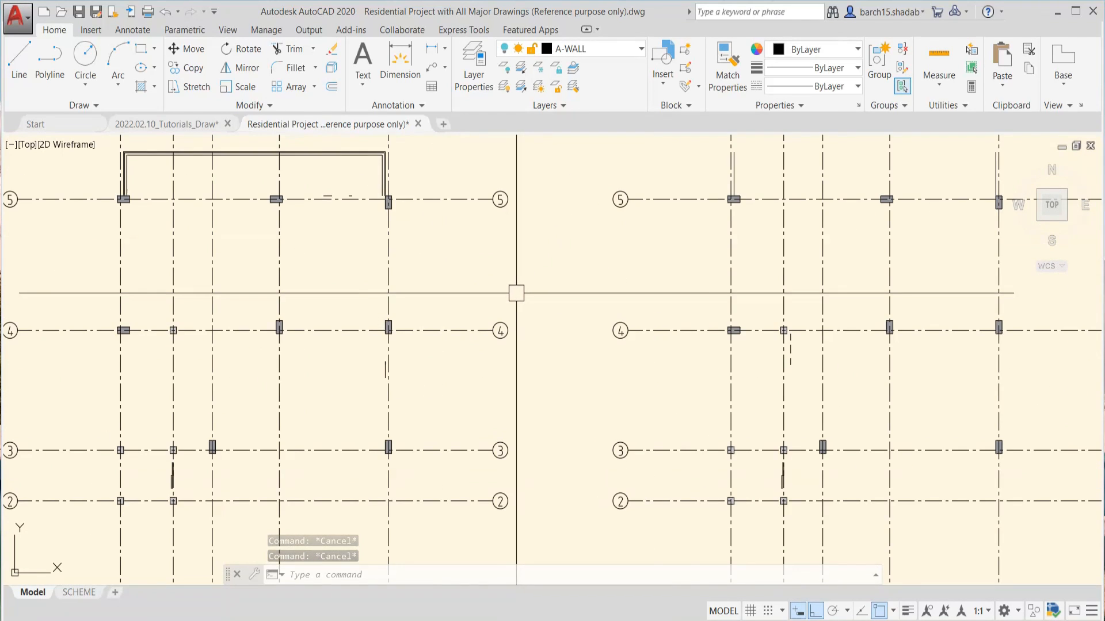
Open the Layer States Manager from the saved layer states list
click(629, 52)
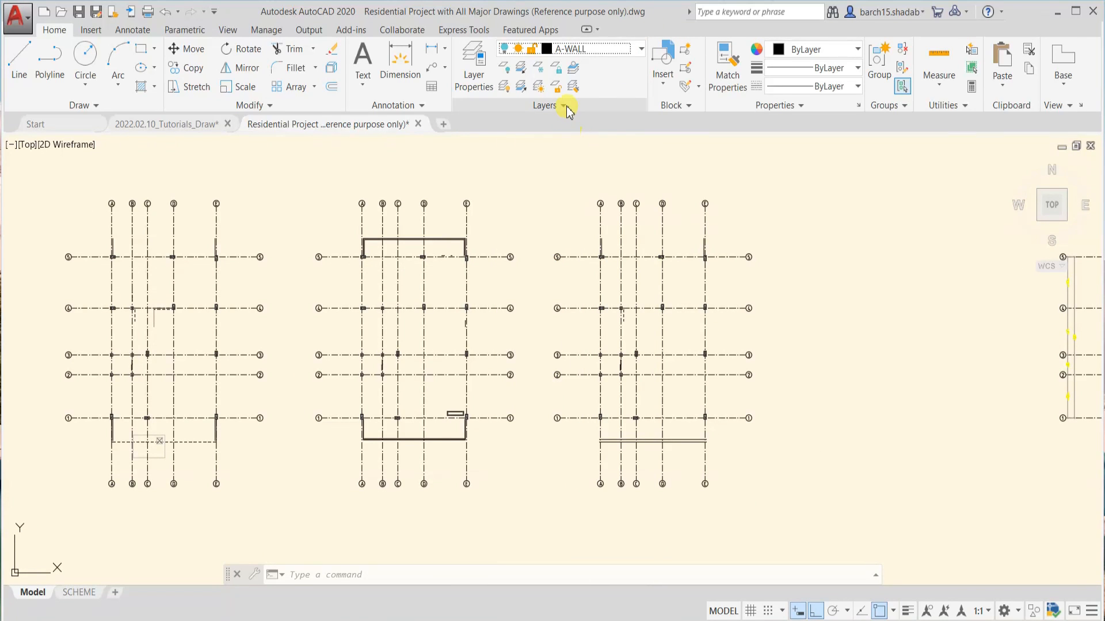
click(565, 106)
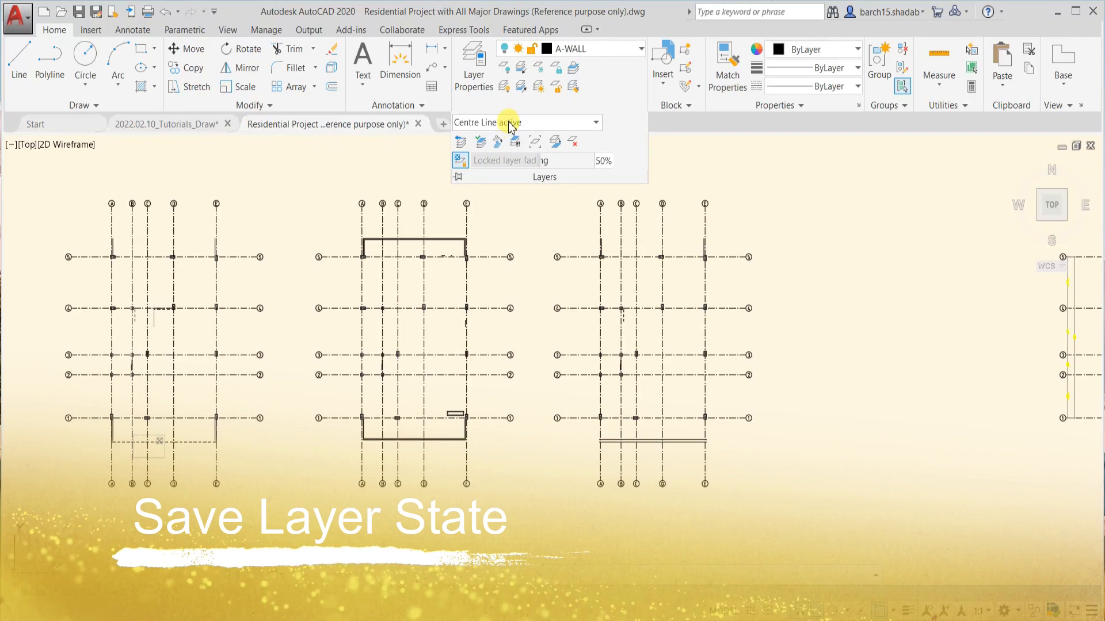
click(510, 123)
click(493, 255)
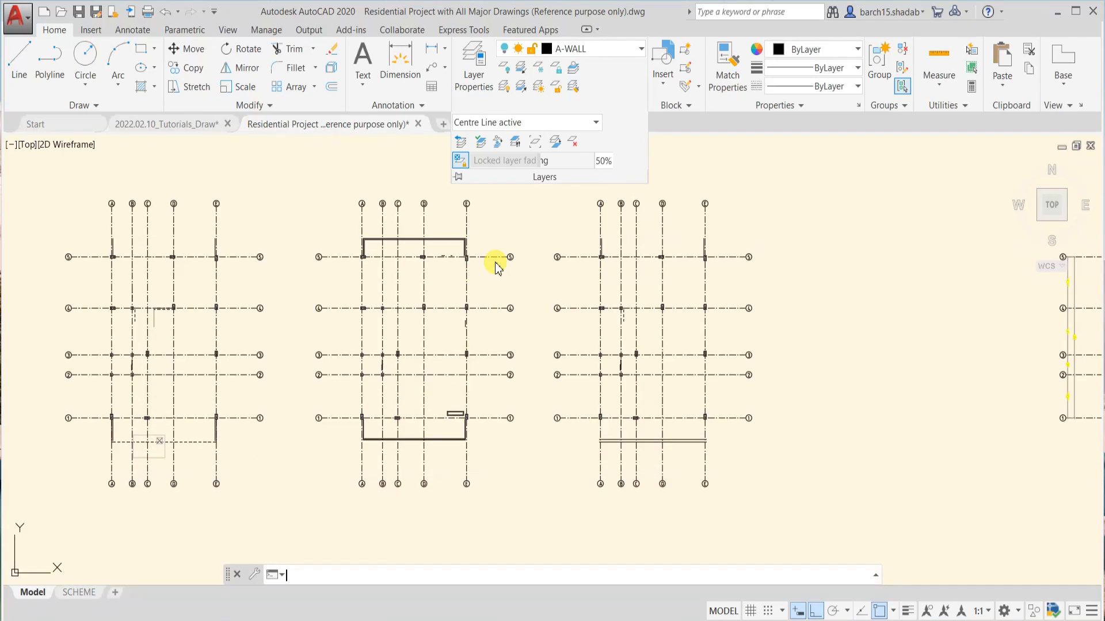
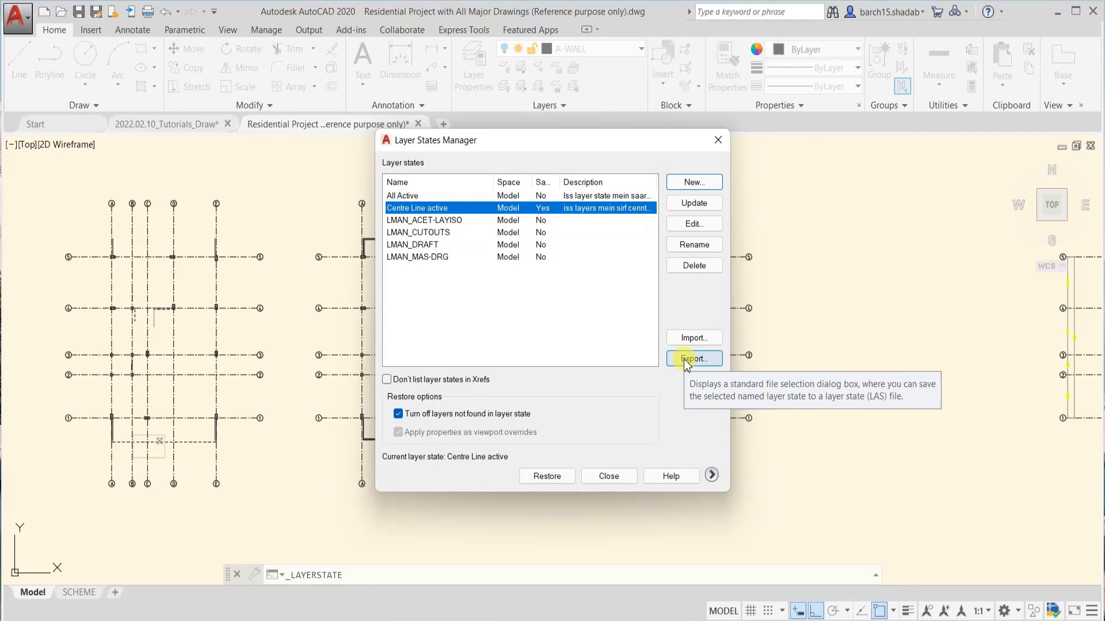
Export the Centre Line active layer state to the Desktop as "Layers State All According to me" and close the Layer States Manager
click(690, 359)
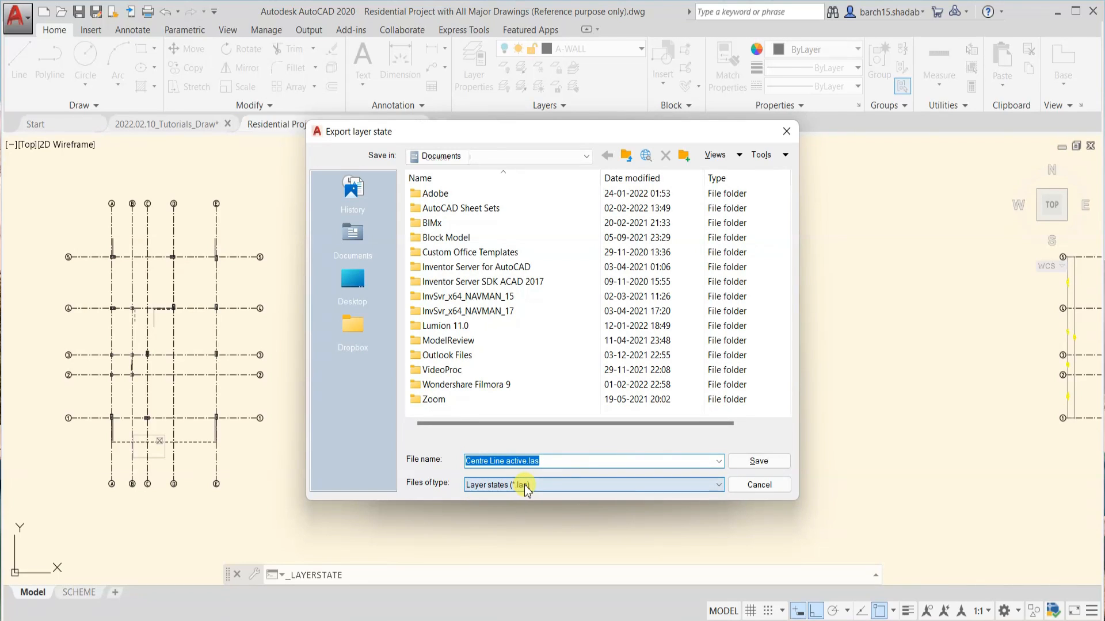
click(353, 281)
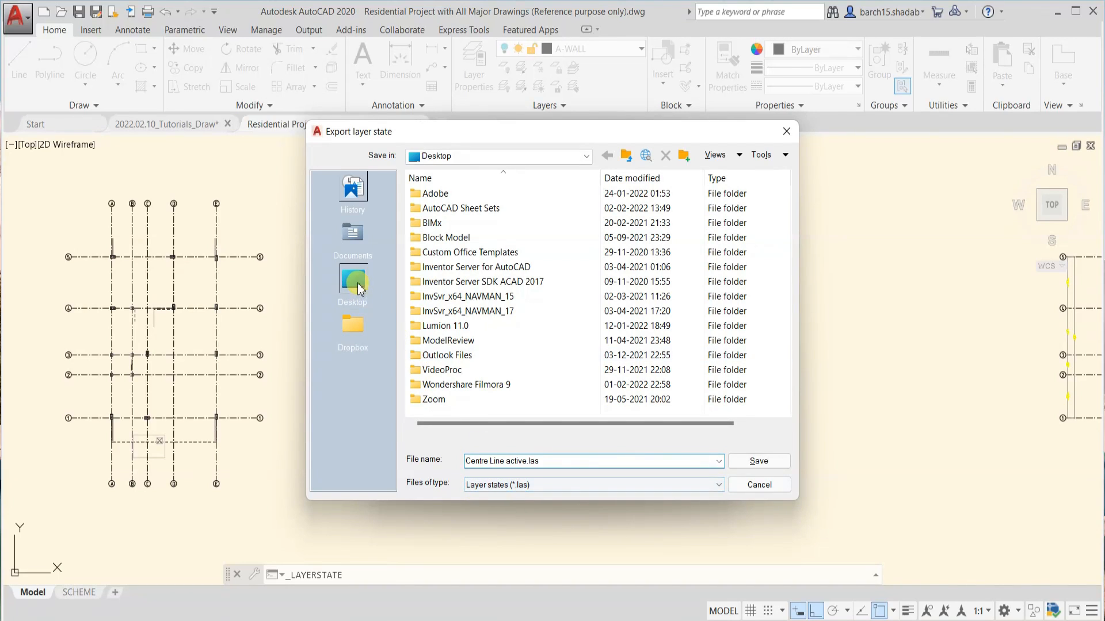
click(540, 460)
text(L)
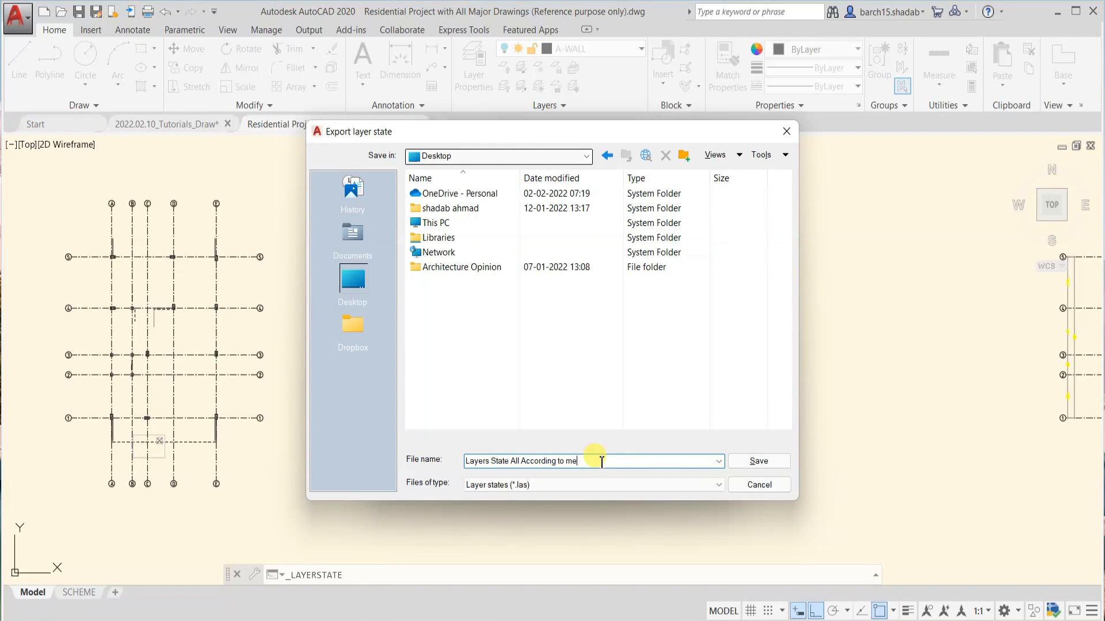
click(768, 460)
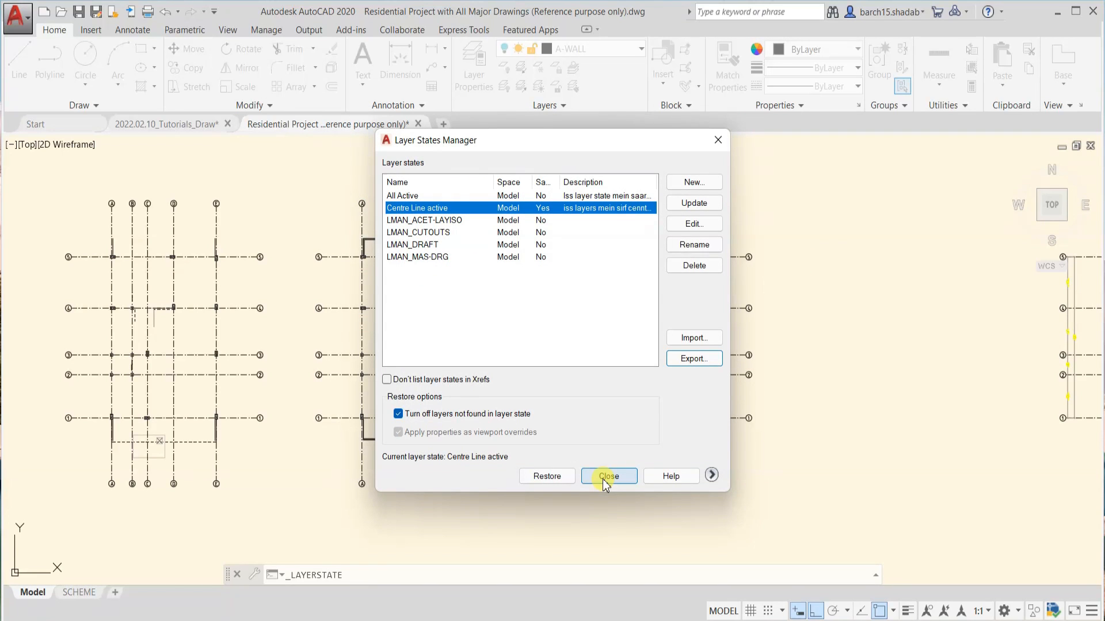
click(608, 477)
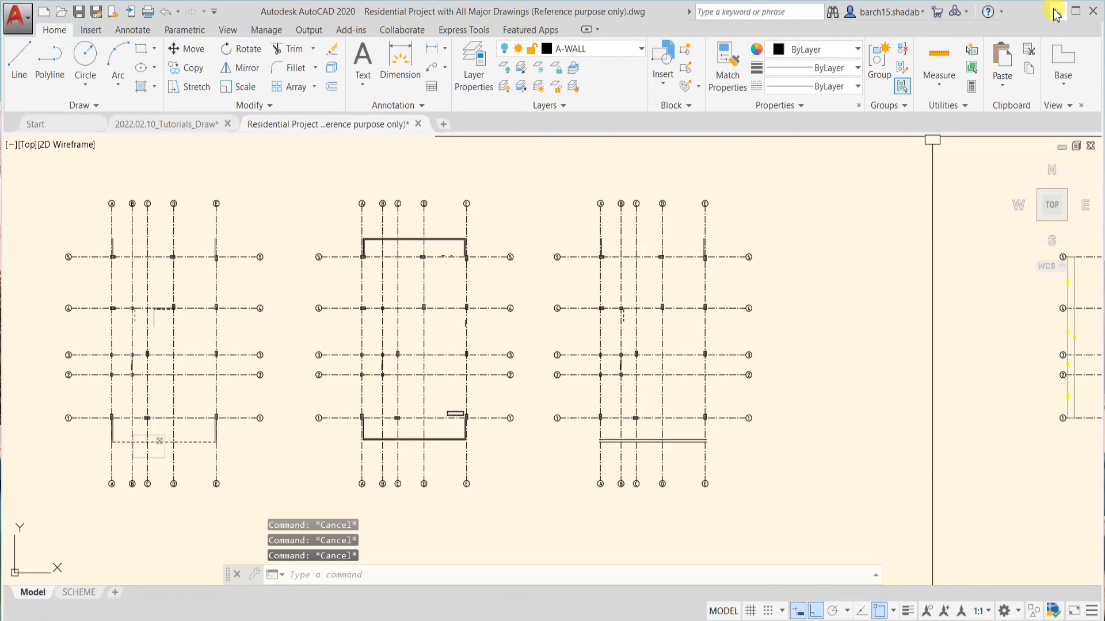
Check the exported LAS file on the Windows desktop, and return to the Residential Project drawing in AutoCAD
click(1056, 15)
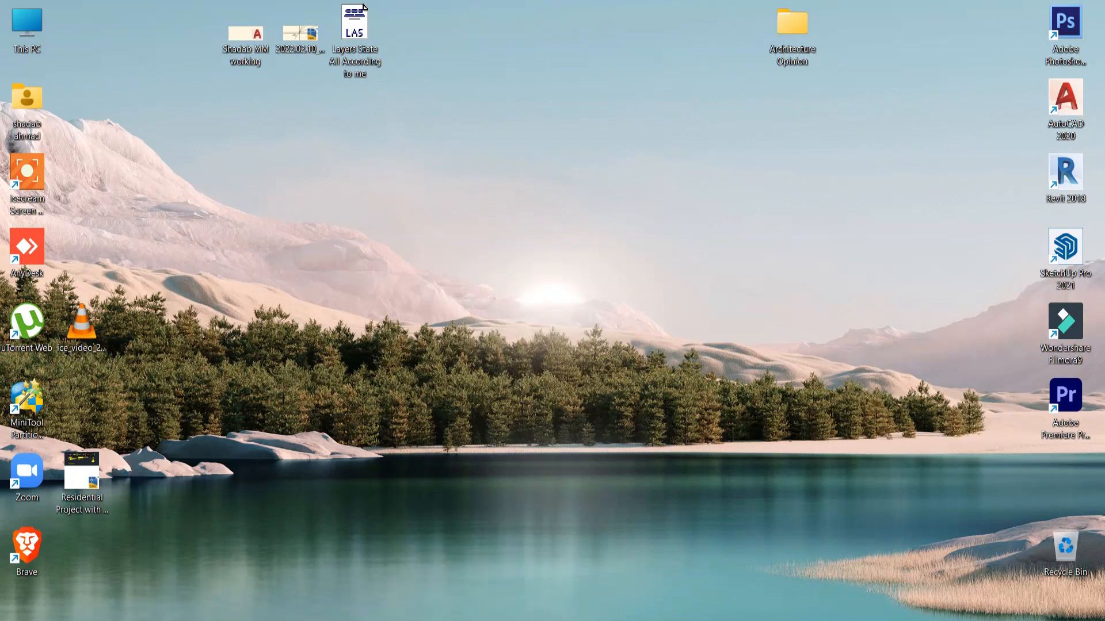
click(648, 620)
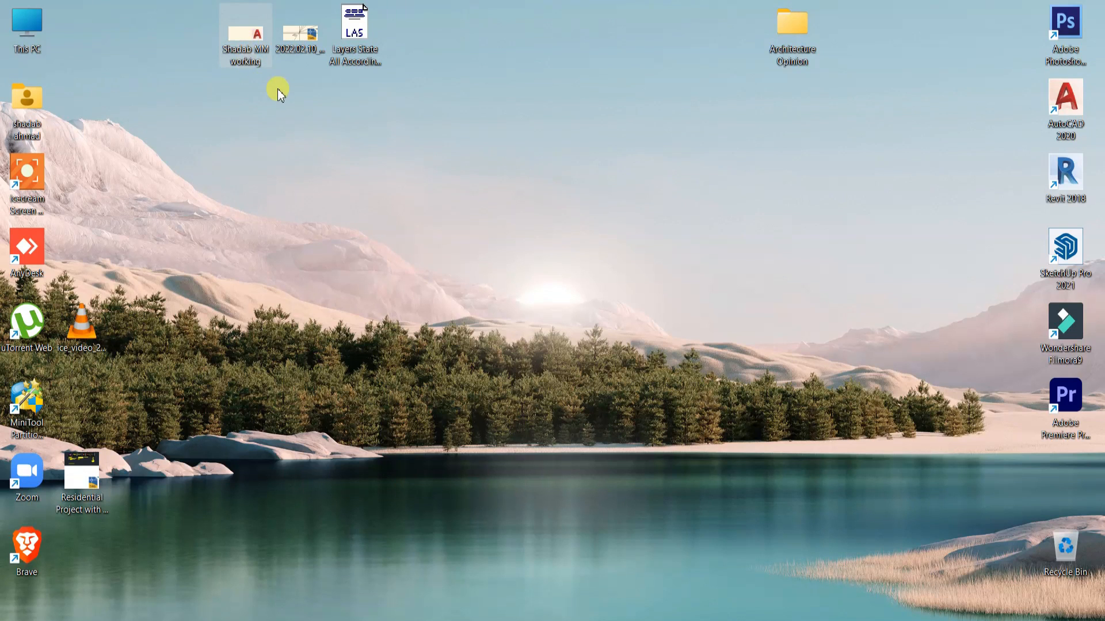
click(307, 39)
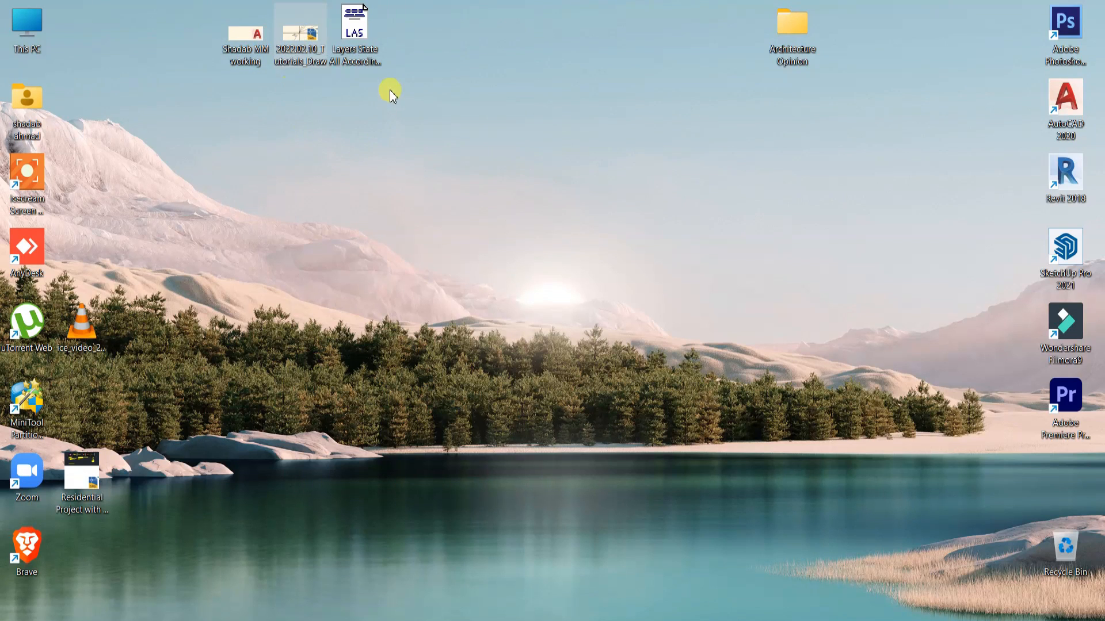
click(364, 51)
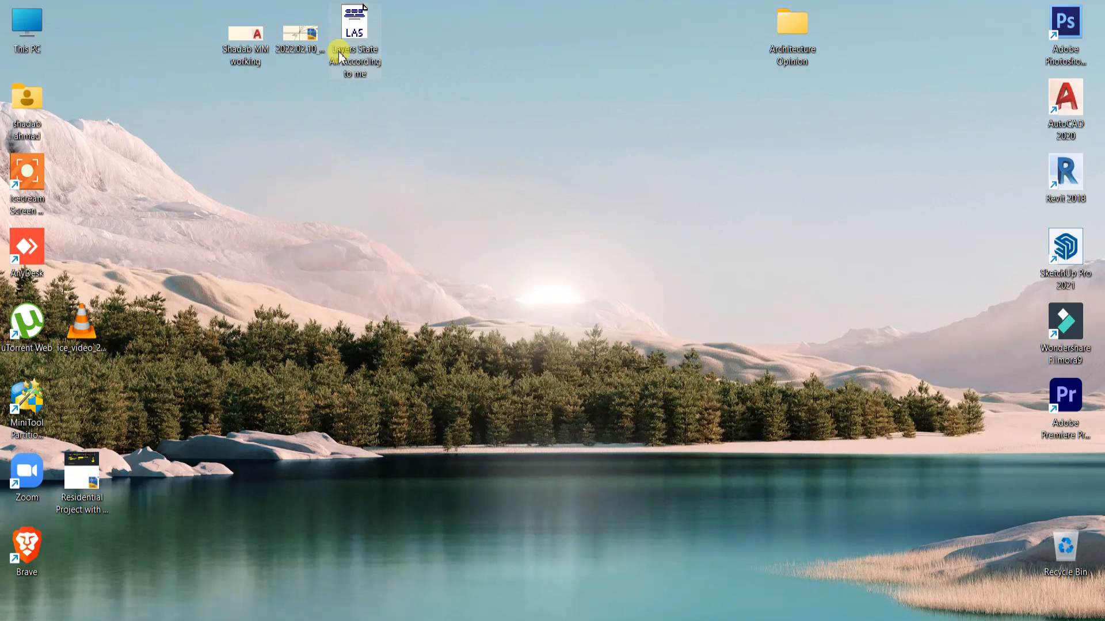
mouse_move(648, 620)
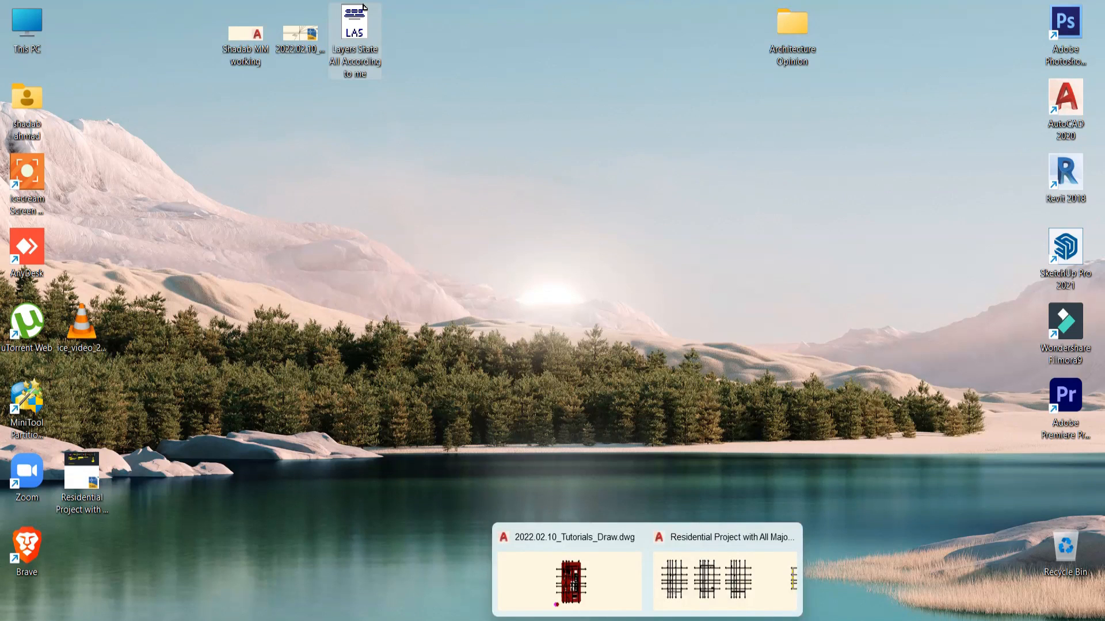
click(671, 580)
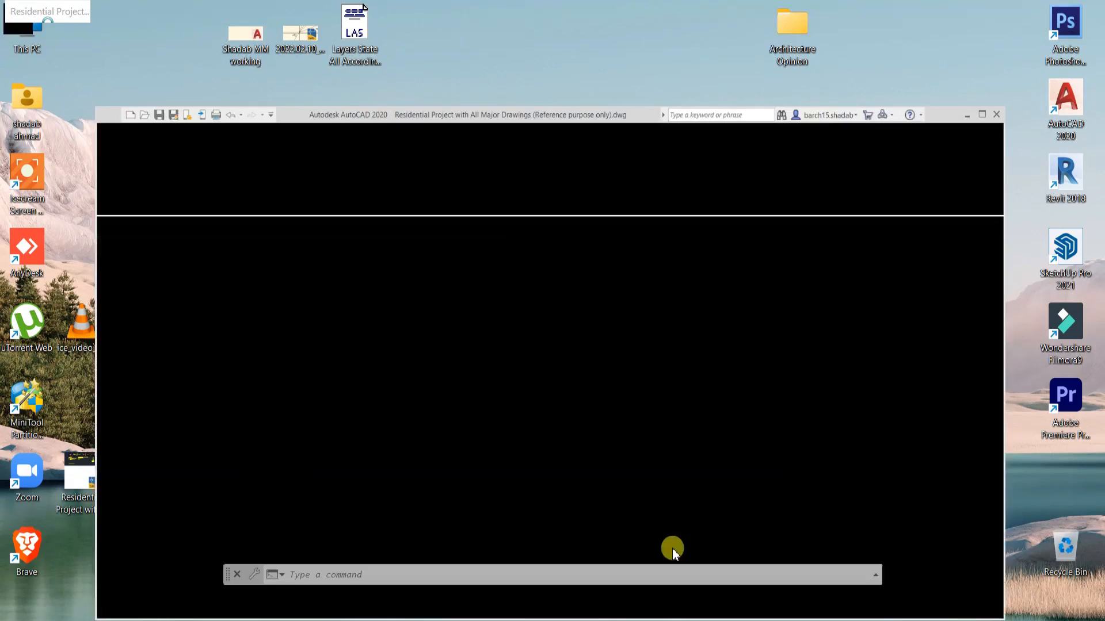
Locate "Layers State All According to me" among the Desktop's importable .las files, and leave the layer state import without loading it
middle_drag(474, 217, 540, 239)
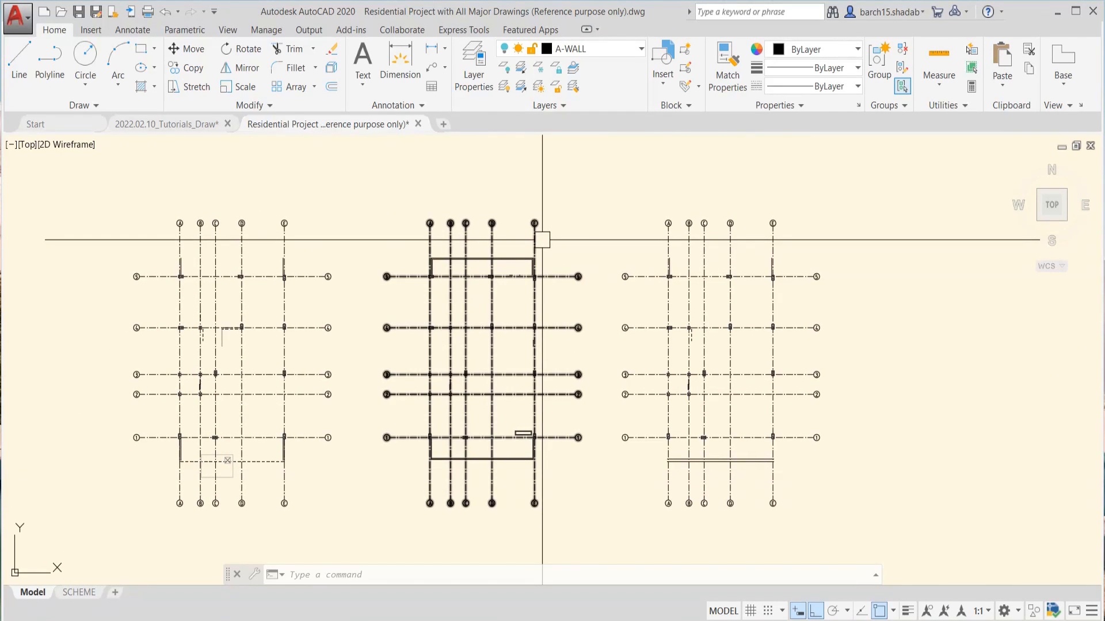
click(544, 105)
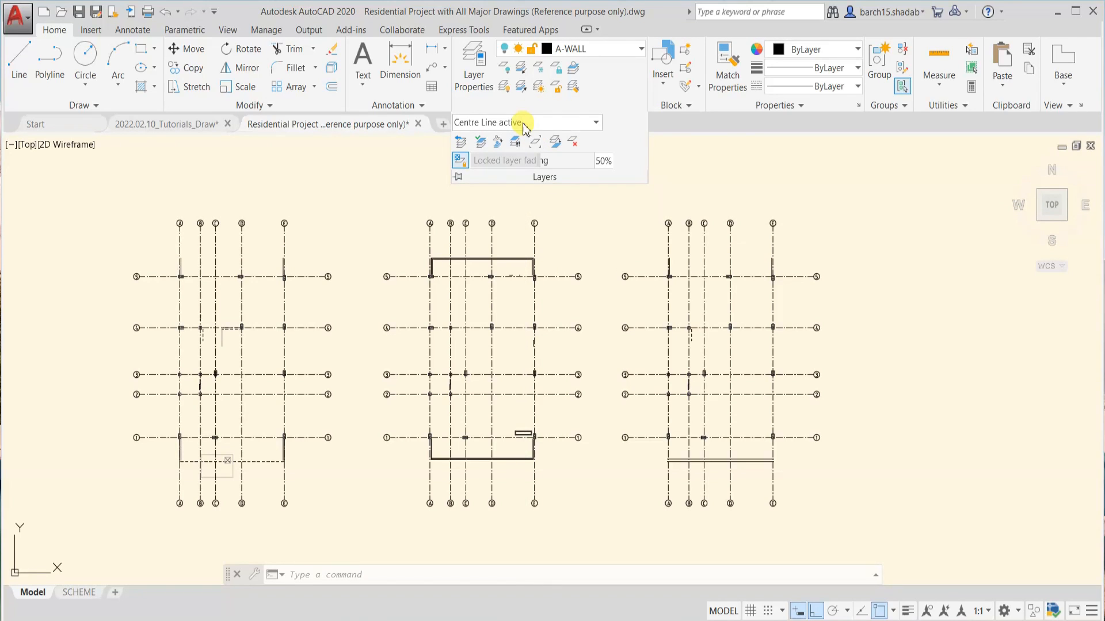
click(525, 122)
click(502, 256)
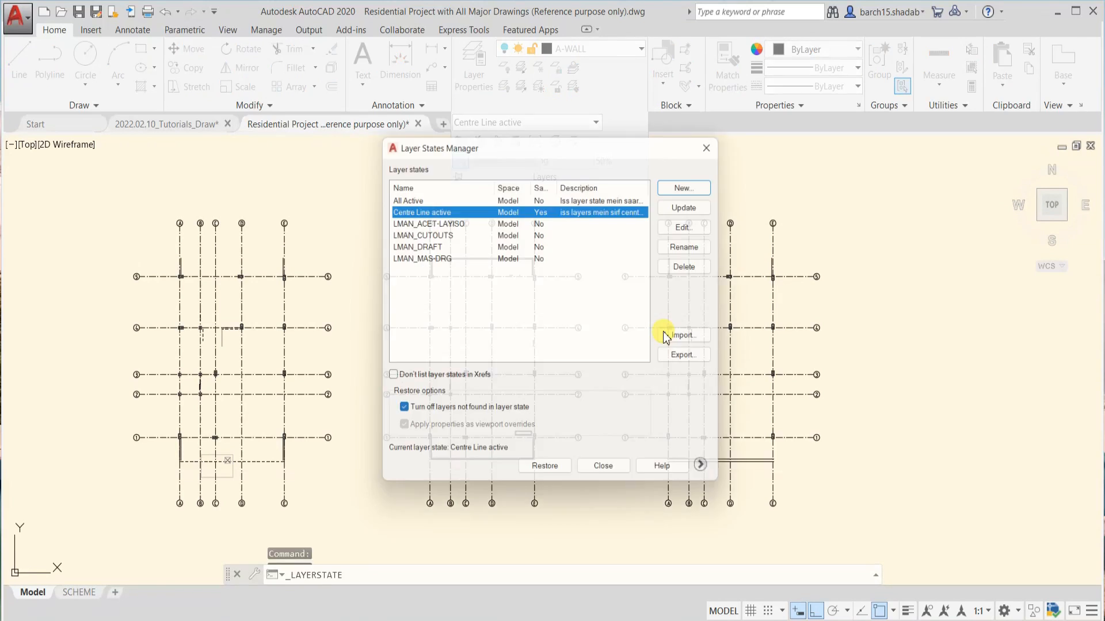
click(682, 336)
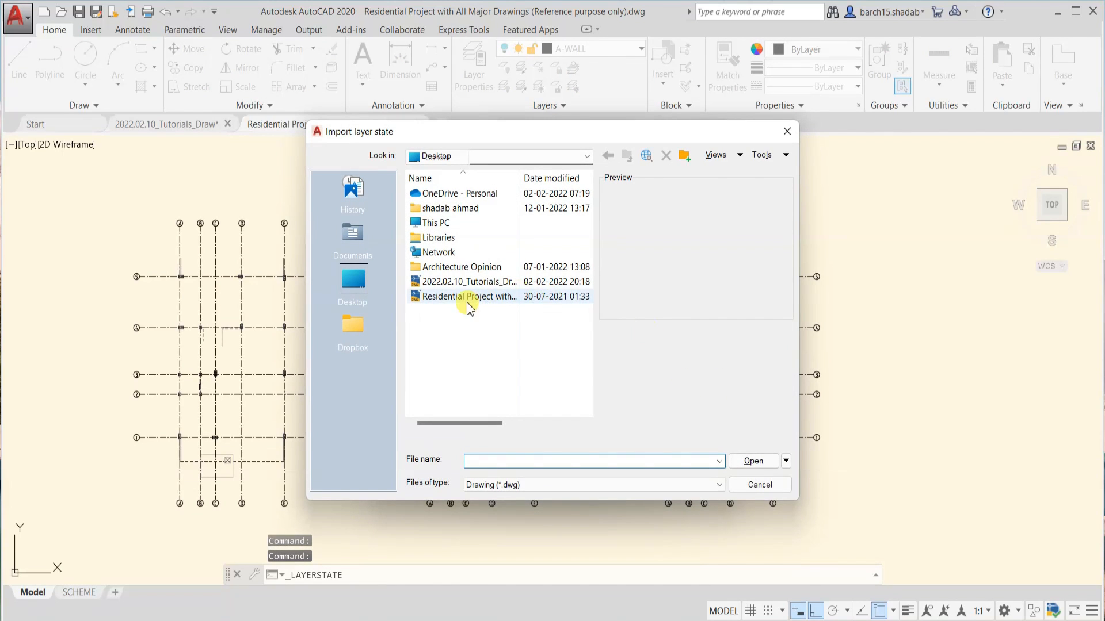
click(496, 484)
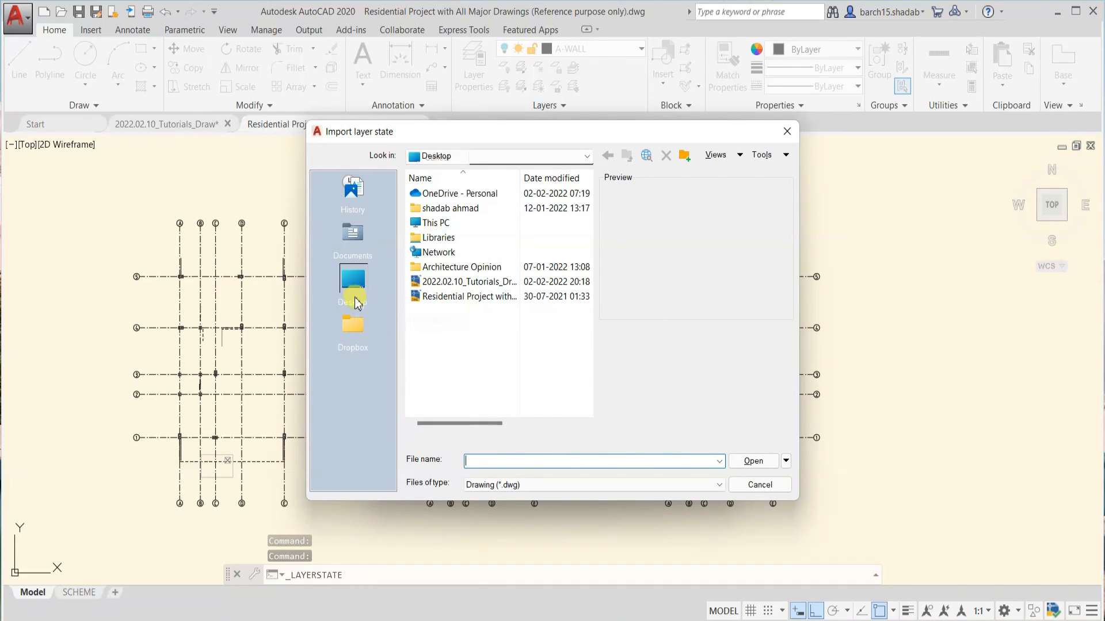
click(529, 484)
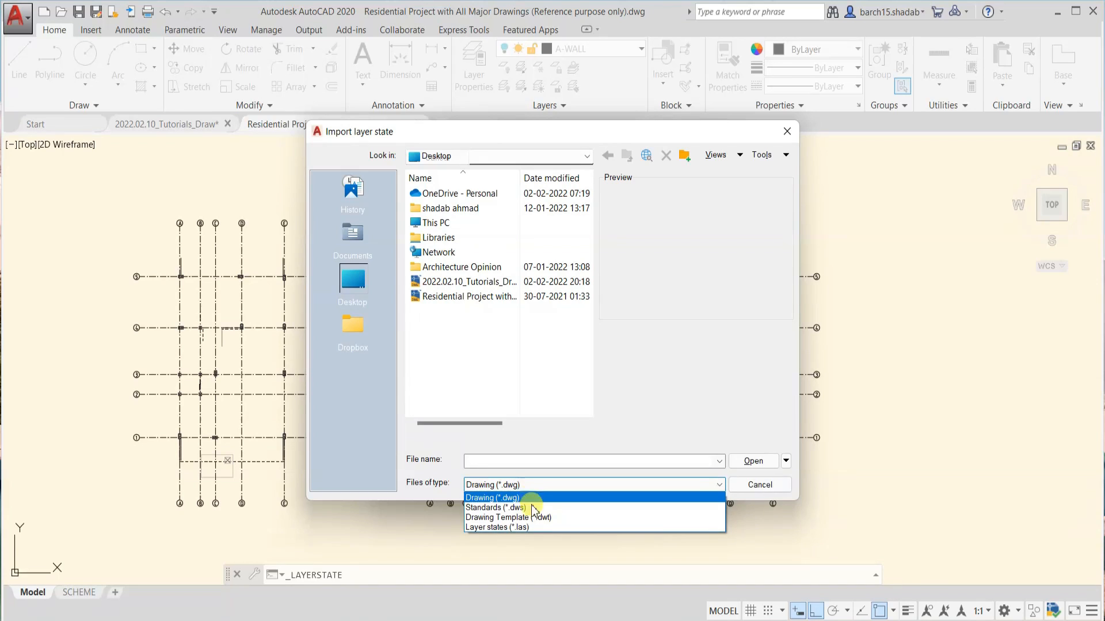
click(528, 528)
click(461, 285)
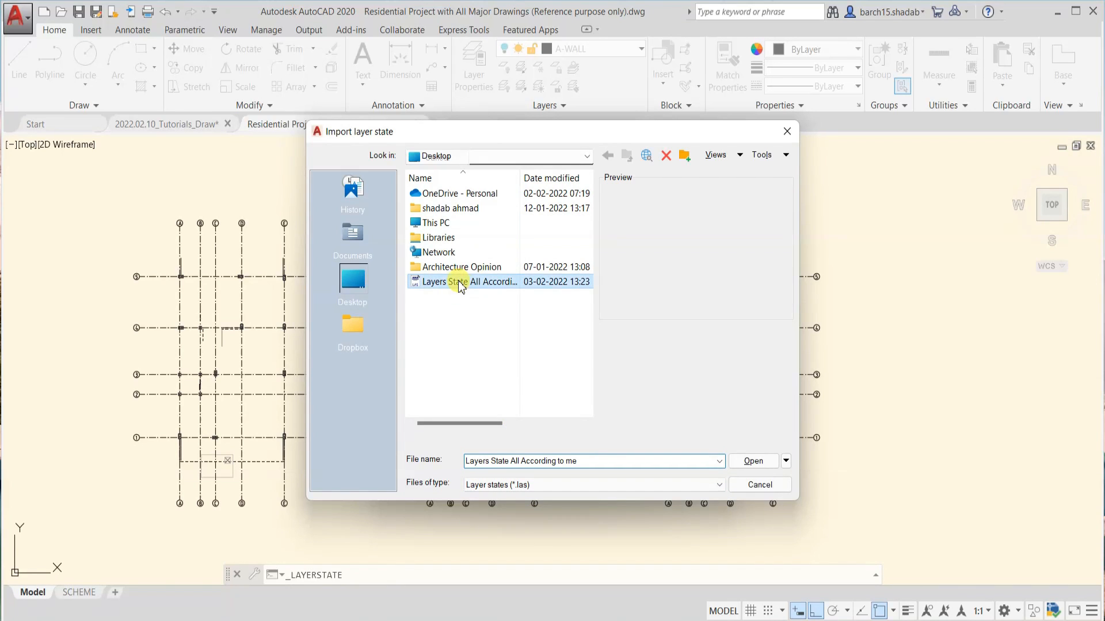
click(764, 488)
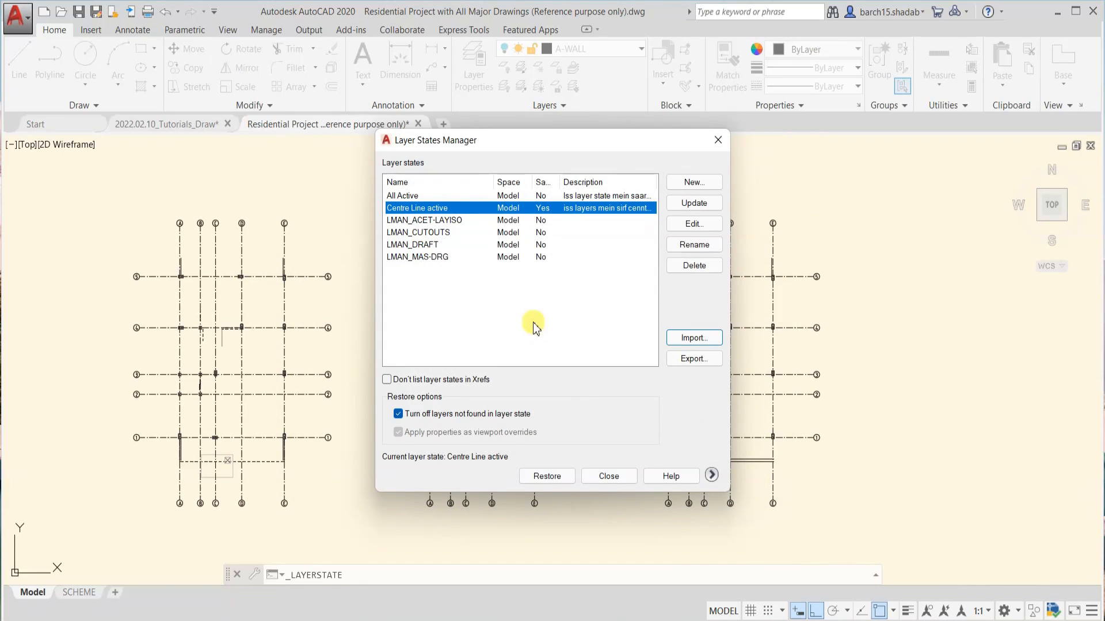
click(609, 476)
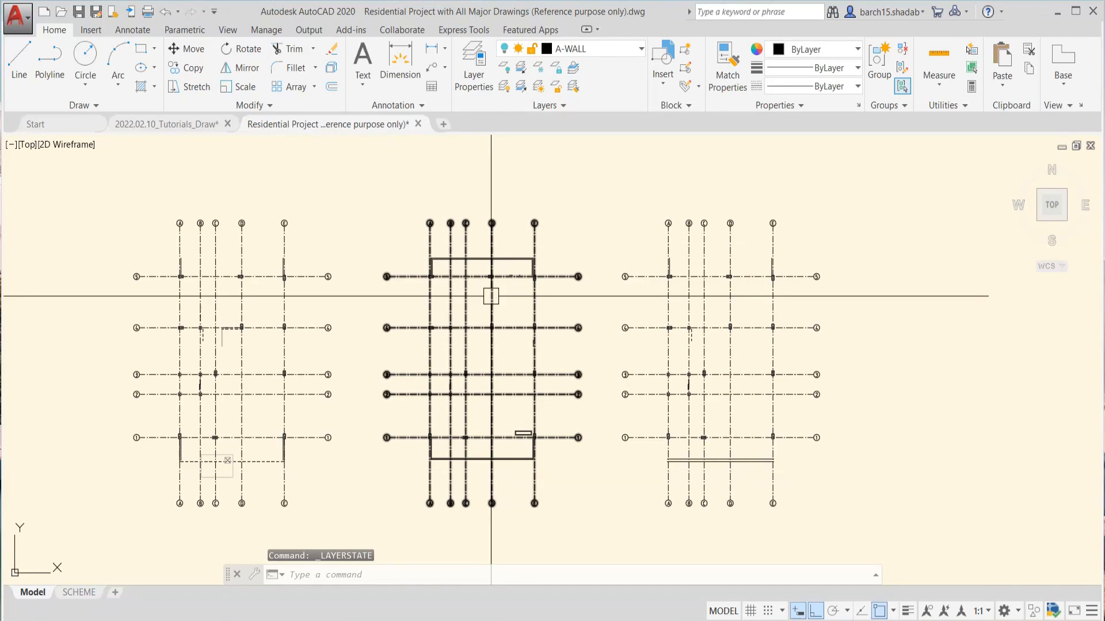
Look over the residential project's centre-line grids and floor plans in model space
scroll(507, 282, down, 2)
middle_drag(505, 287, 449, 317)
mouse_move(541, 353)
middle_down()
mouse_move(459, 354)
mouse_move(521, 356)
middle_up()
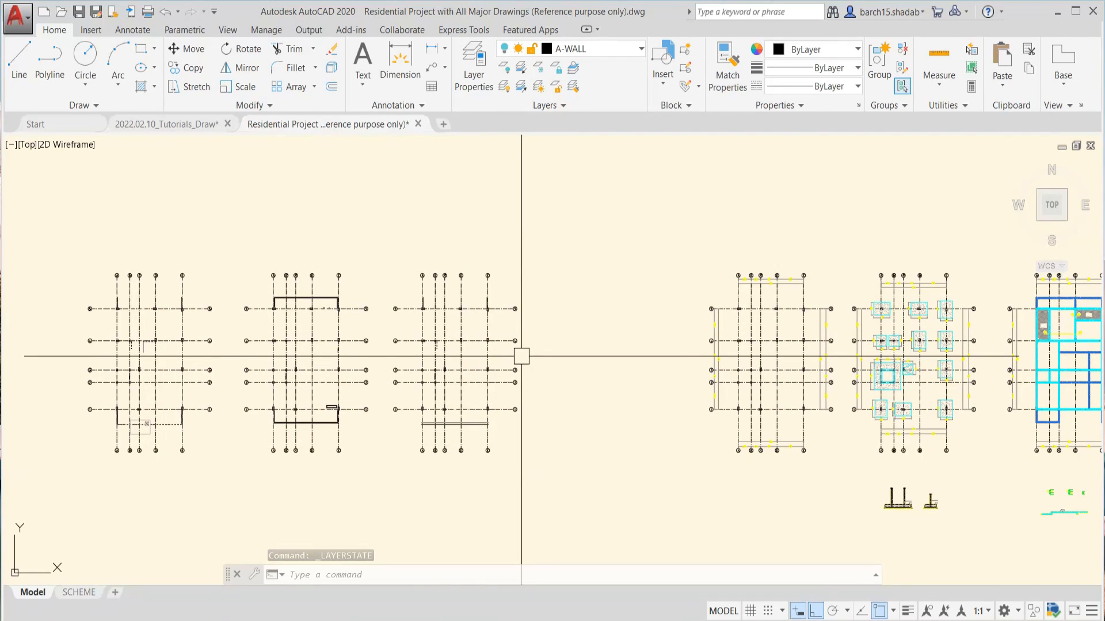
scroll(515, 356, down, 1)
scroll(495, 346, up, 5)
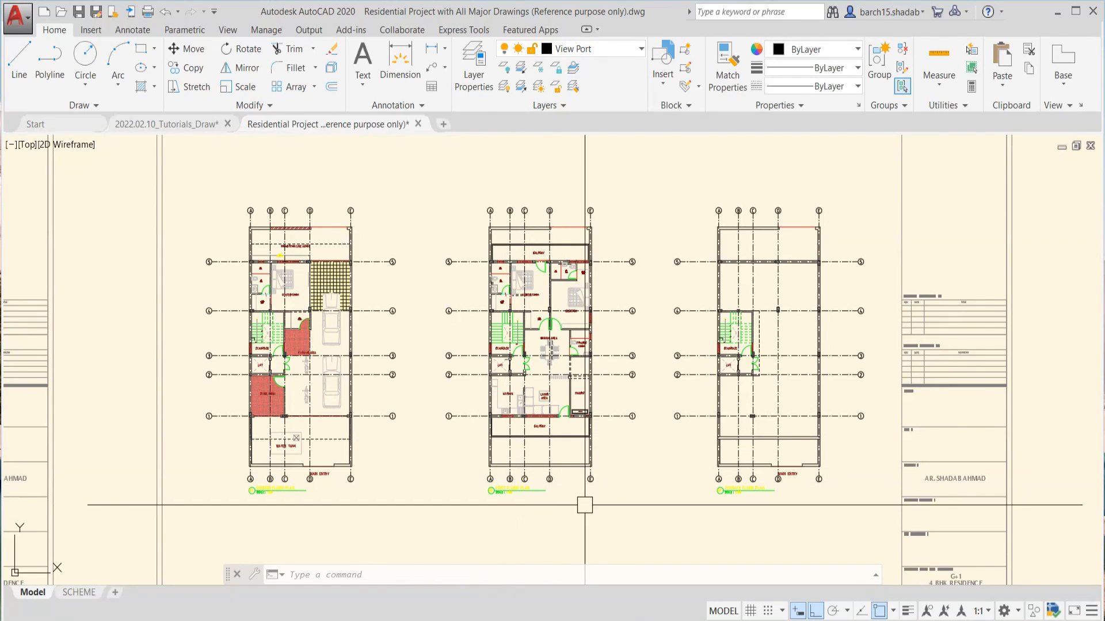
middle_drag(648, 478, 550, 412)
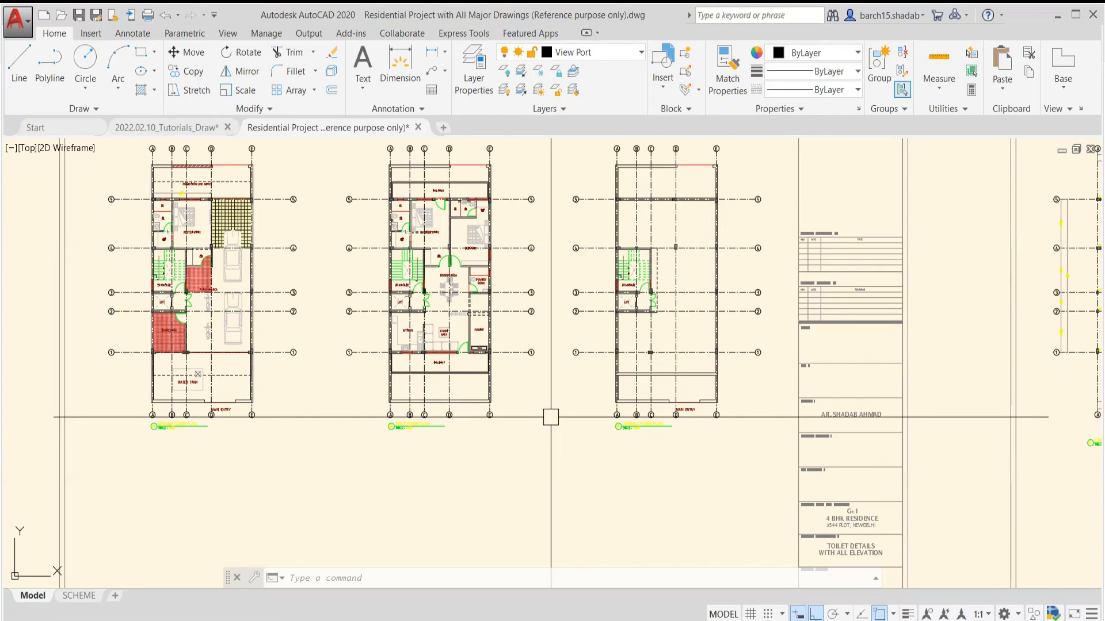
middle_drag(551, 416, 563, 455)
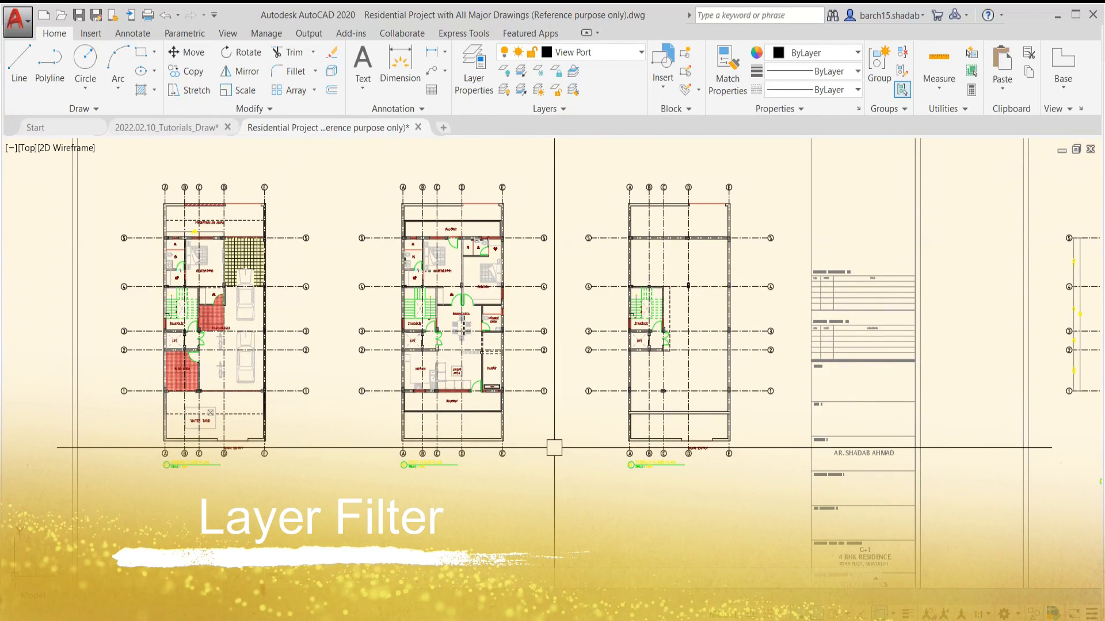
scroll(555, 402, up, 3)
mouse_move(557, 353)
middle_down()
mouse_move(598, 423)
mouse_move(625, 436)
middle_up()
scroll(599, 420, down, 2)
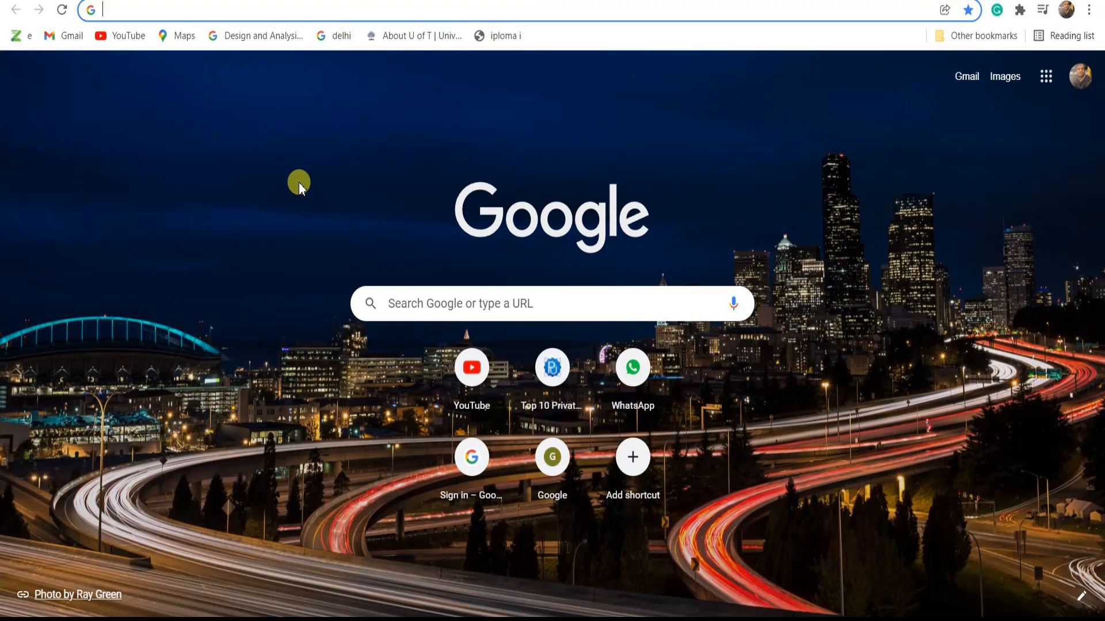
Switch to the web browser, open amazon.in and search the store for "perfume"
text(amazon.in)
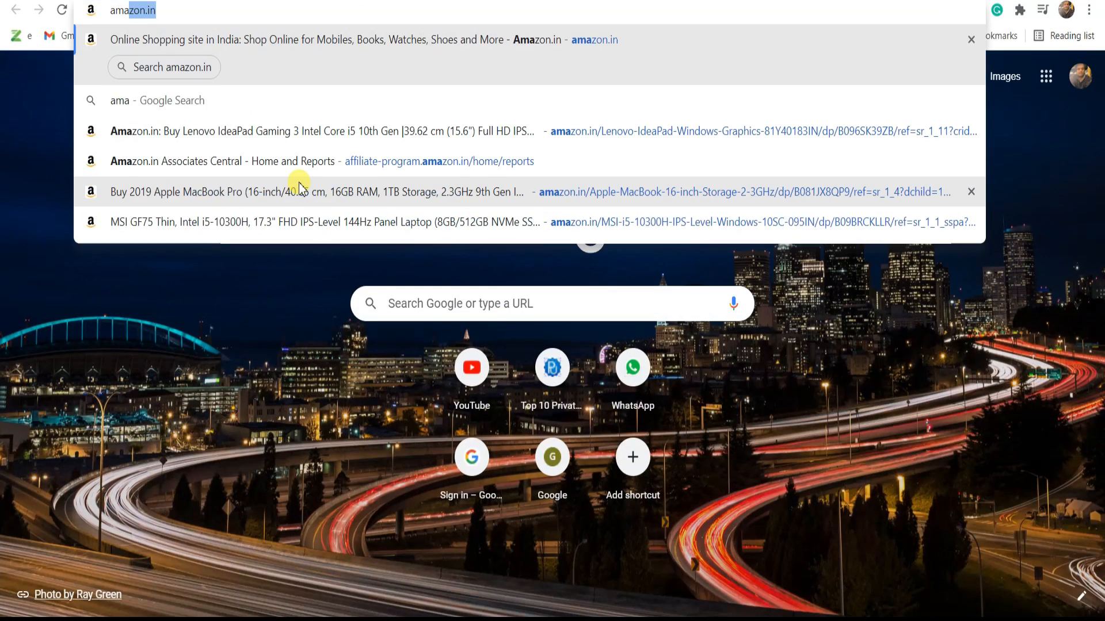
key(Return)
click(348, 89)
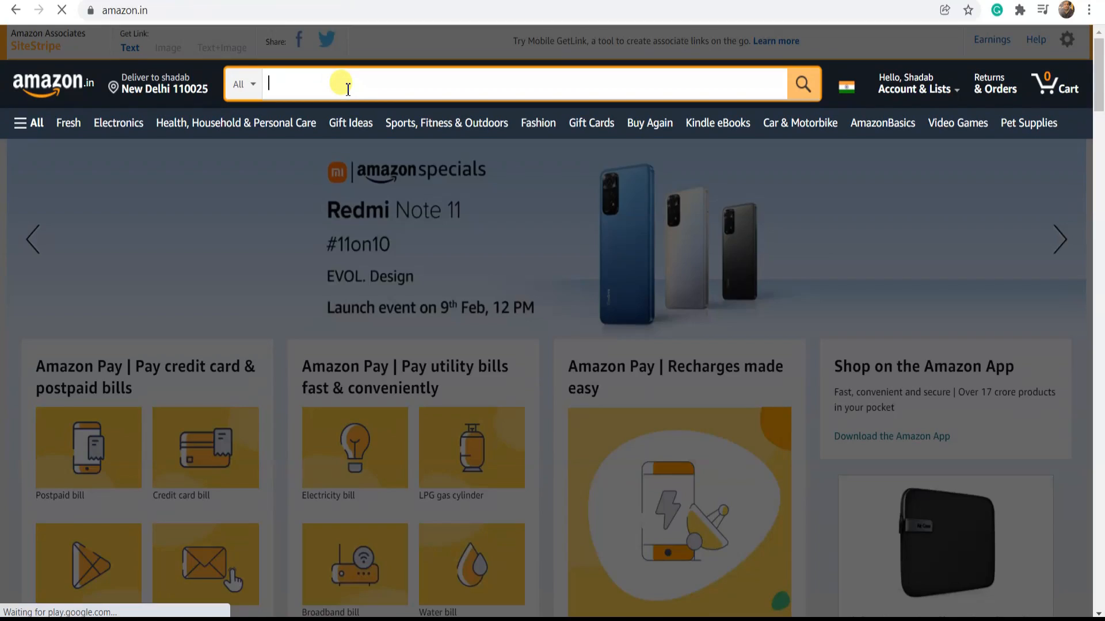
text(perm)
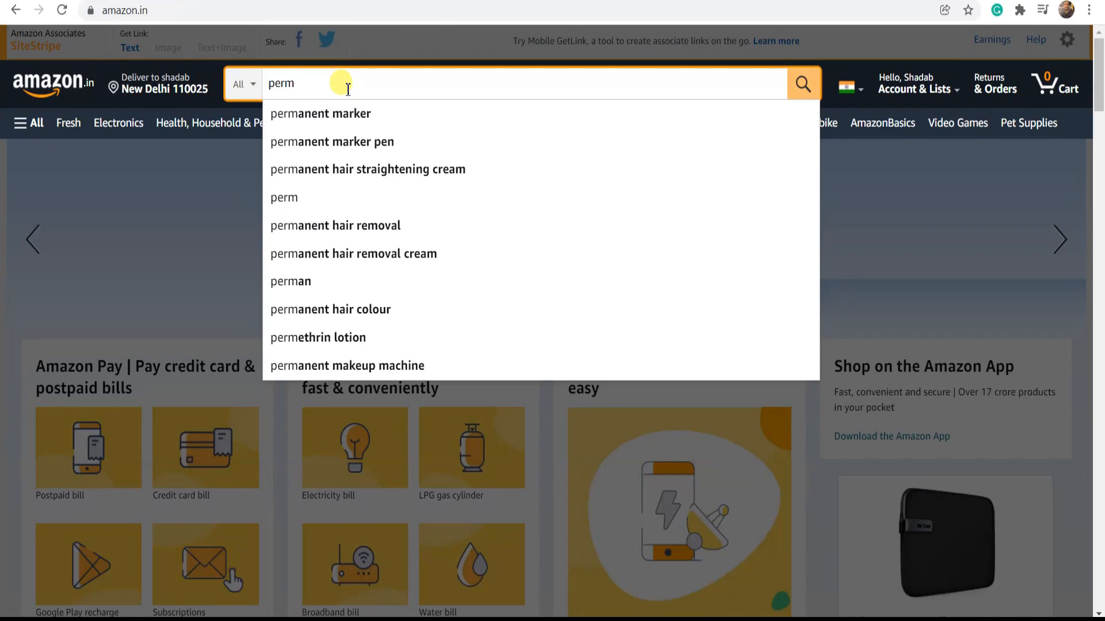
key(BackSpace)
text(fume)
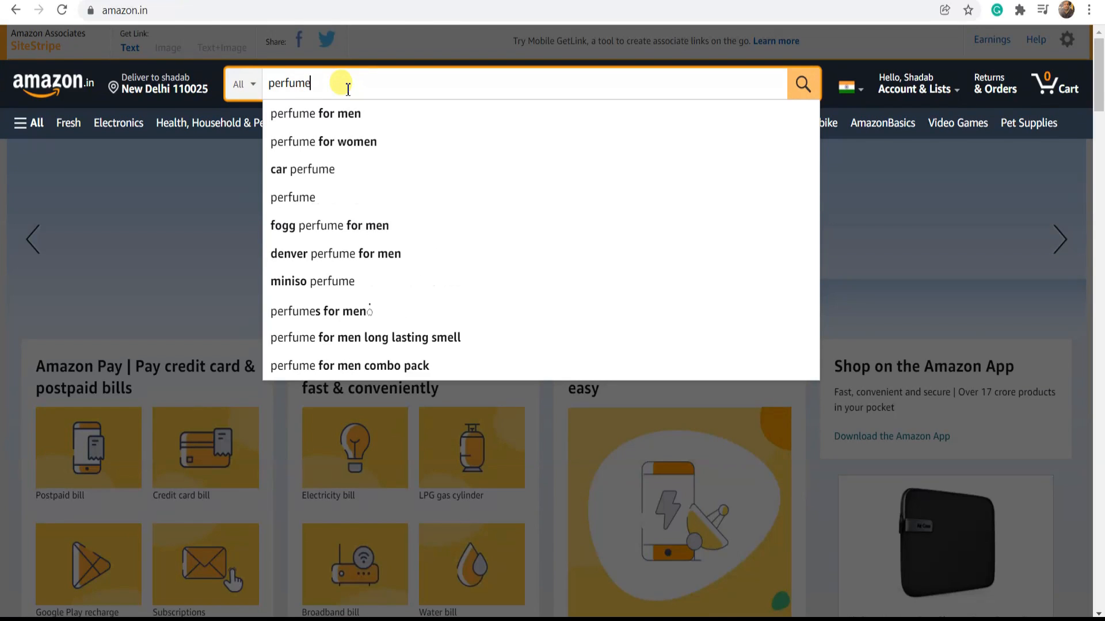
key(Return)
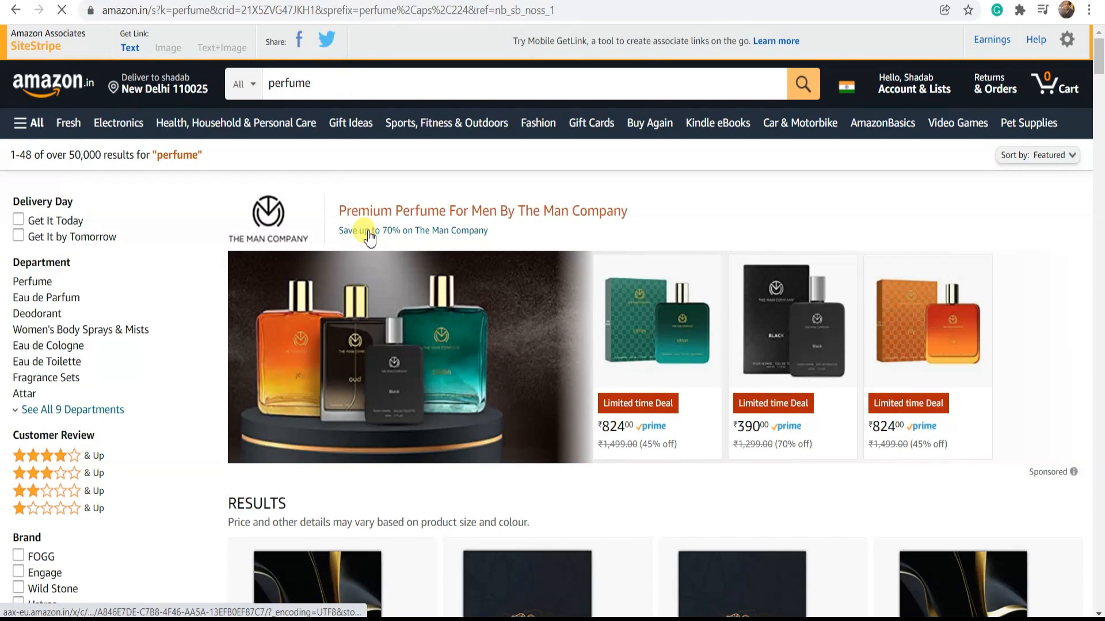
Browse the perfume listings and the brand and price filter options on the Amazon results page
scroll(420, 388, down, 5)
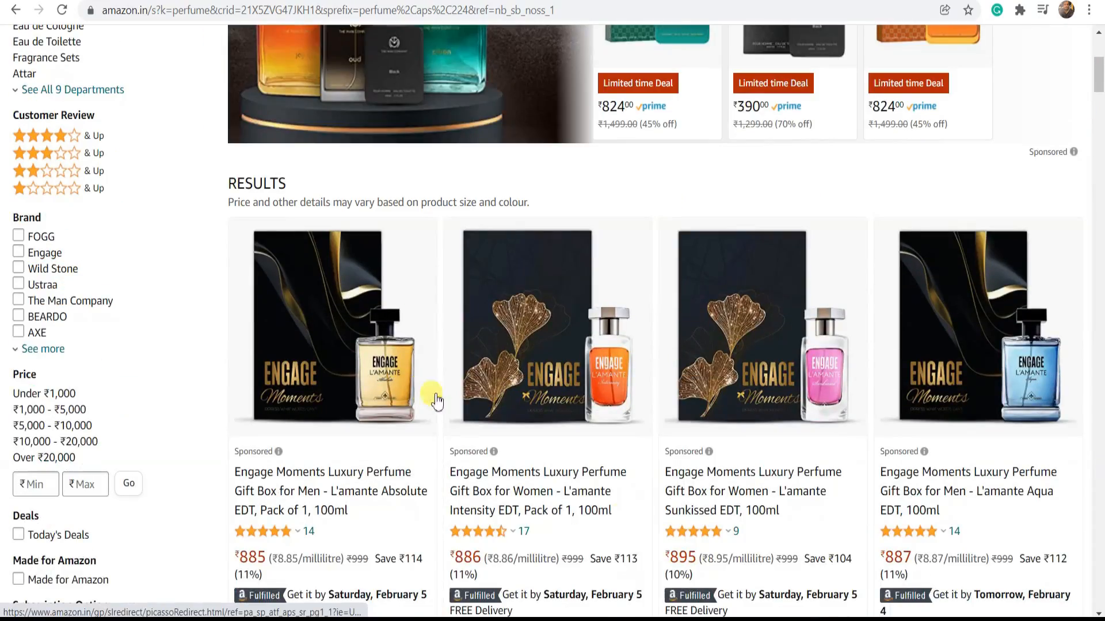
scroll(481, 507, down, 18)
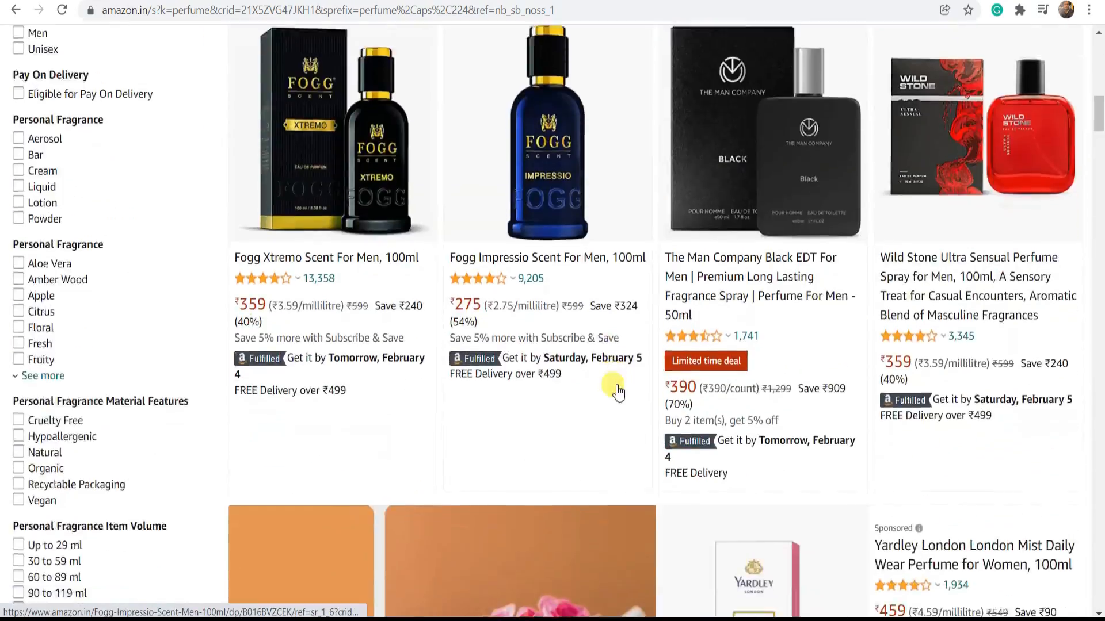
scroll(691, 379, down, 8)
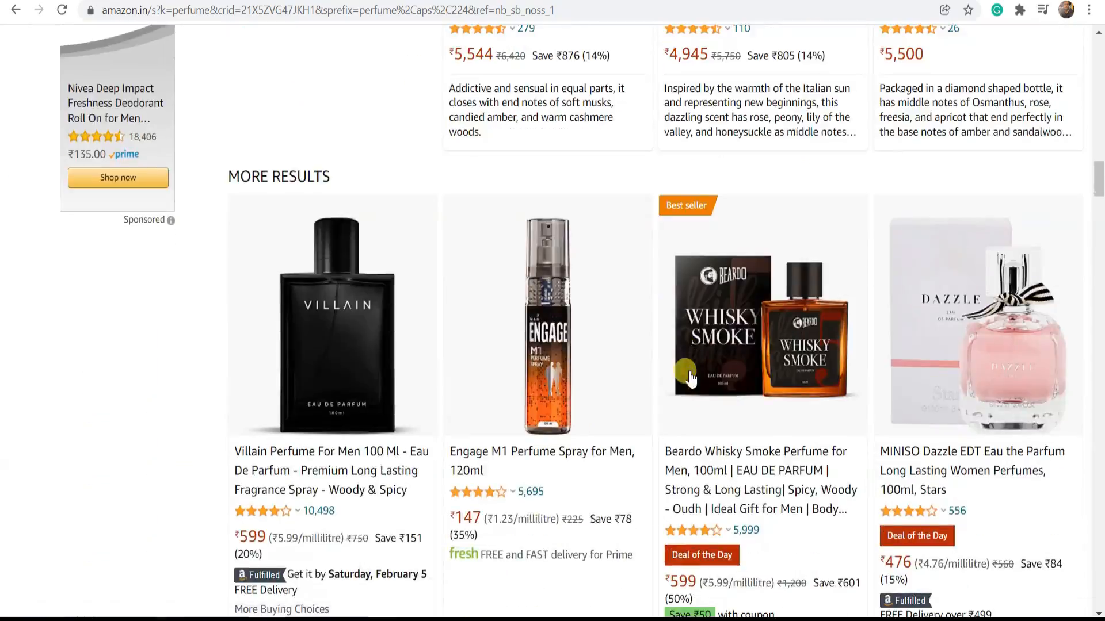
scroll(691, 379, up, 6)
scroll(688, 374, up, 11)
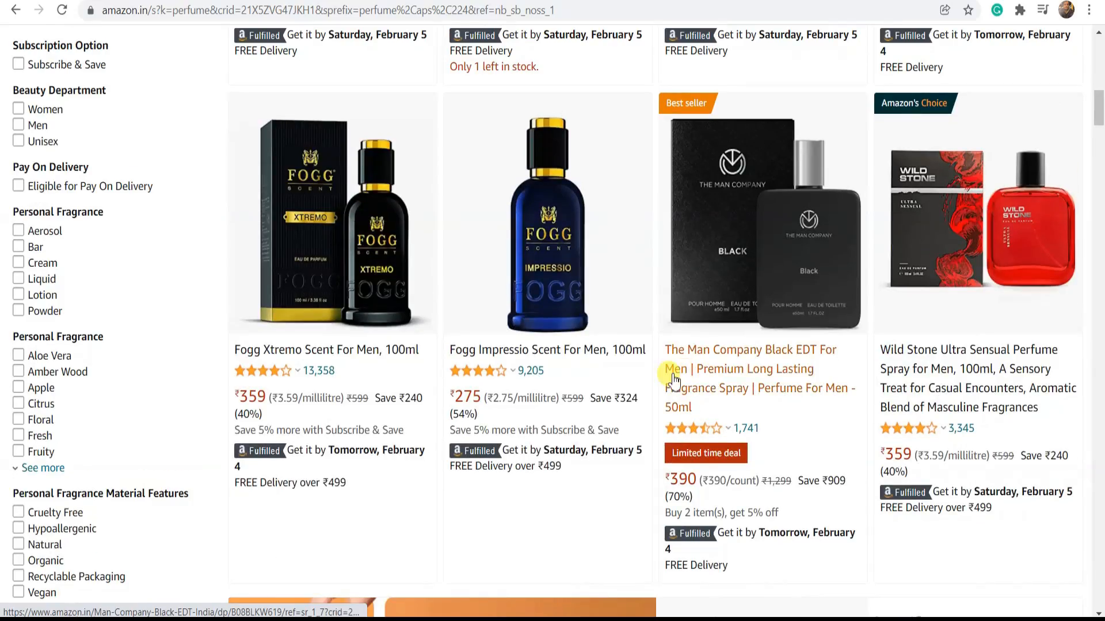
scroll(646, 381, up, 10)
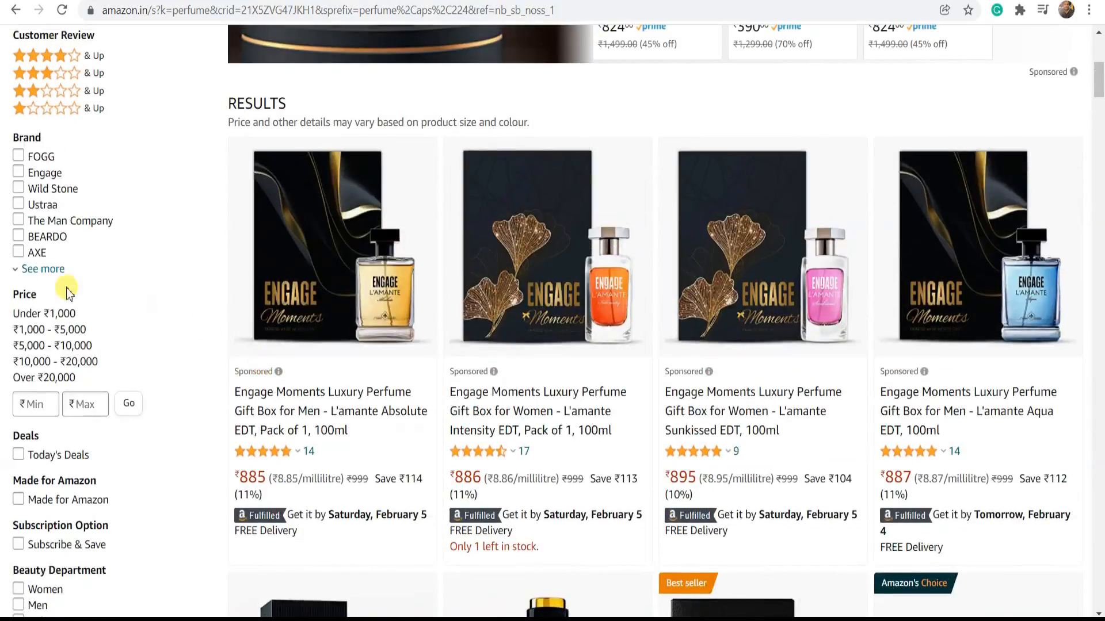
Review the perfume filter categories on the Amazon results page, from department and customer review down to item volume and discount
scroll(72, 207, up, 3)
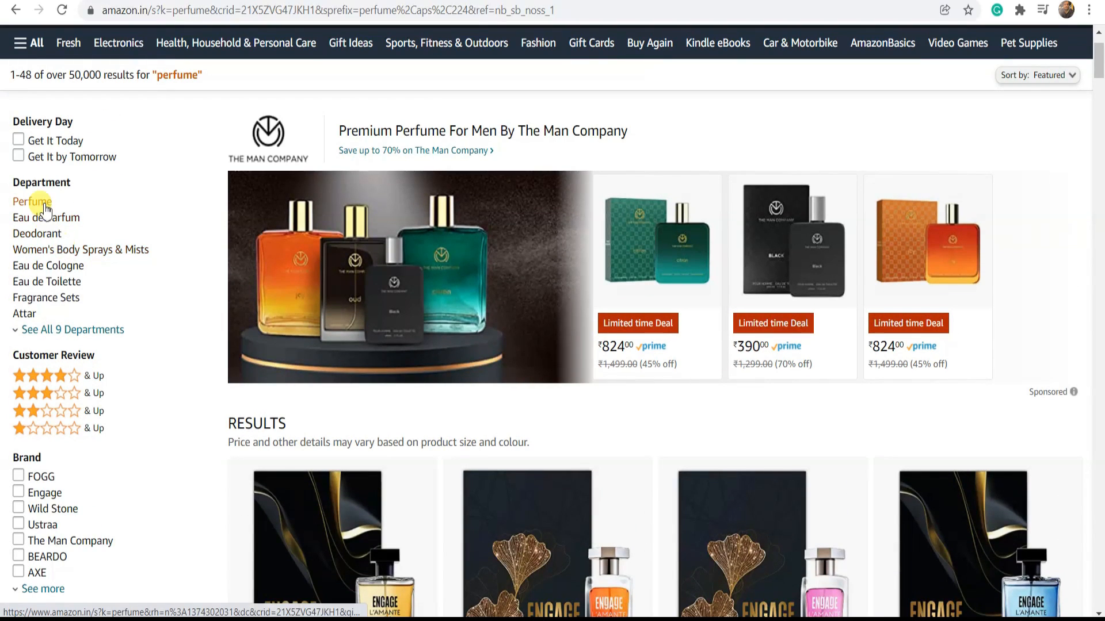
scroll(45, 207, down, 3)
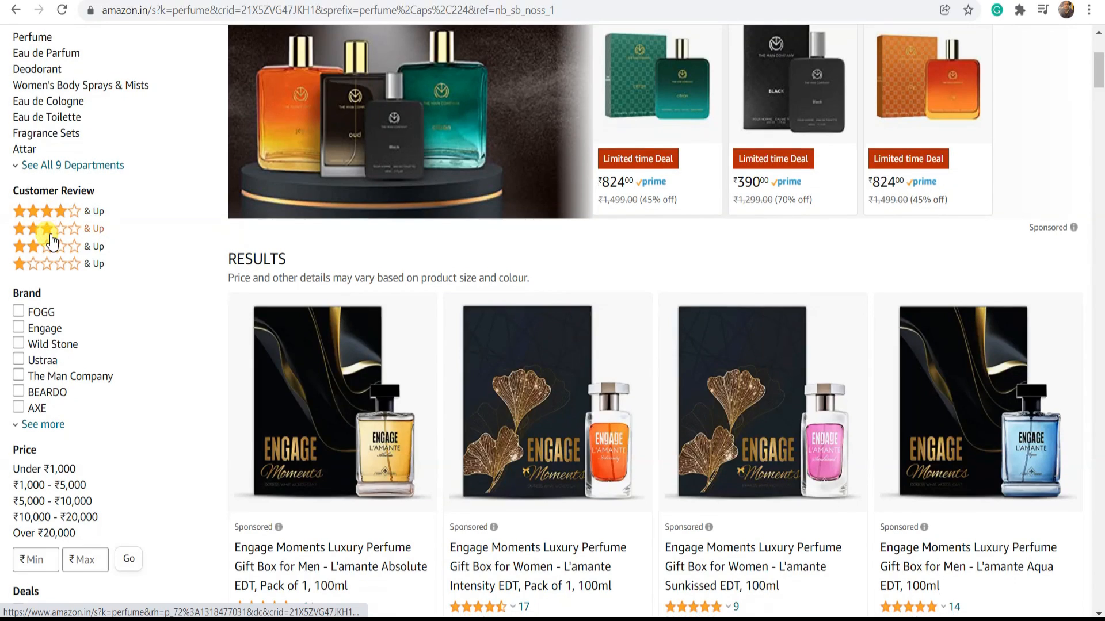
scroll(42, 190, down, 3)
scroll(32, 173, down, 3)
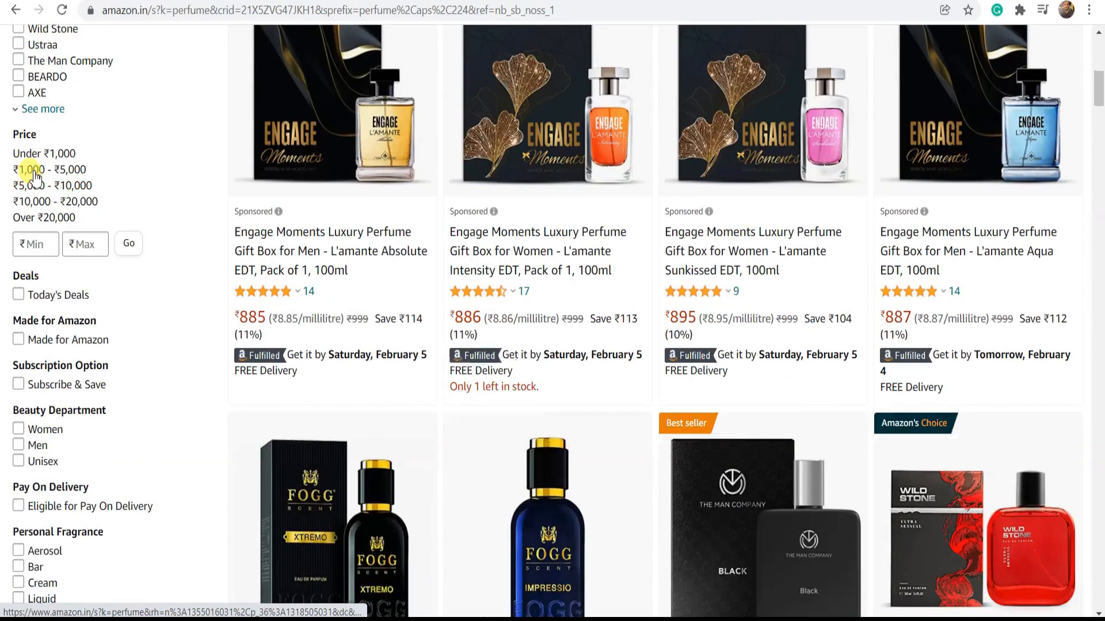
scroll(38, 175, down, 3)
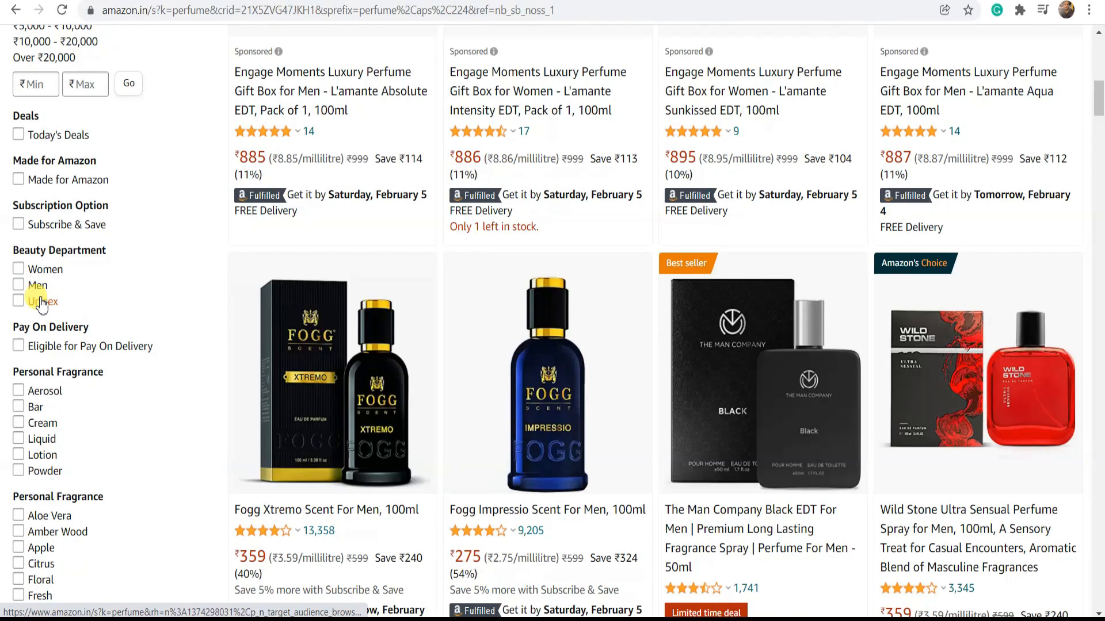
scroll(42, 305, down, 3)
scroll(45, 279, down, 3)
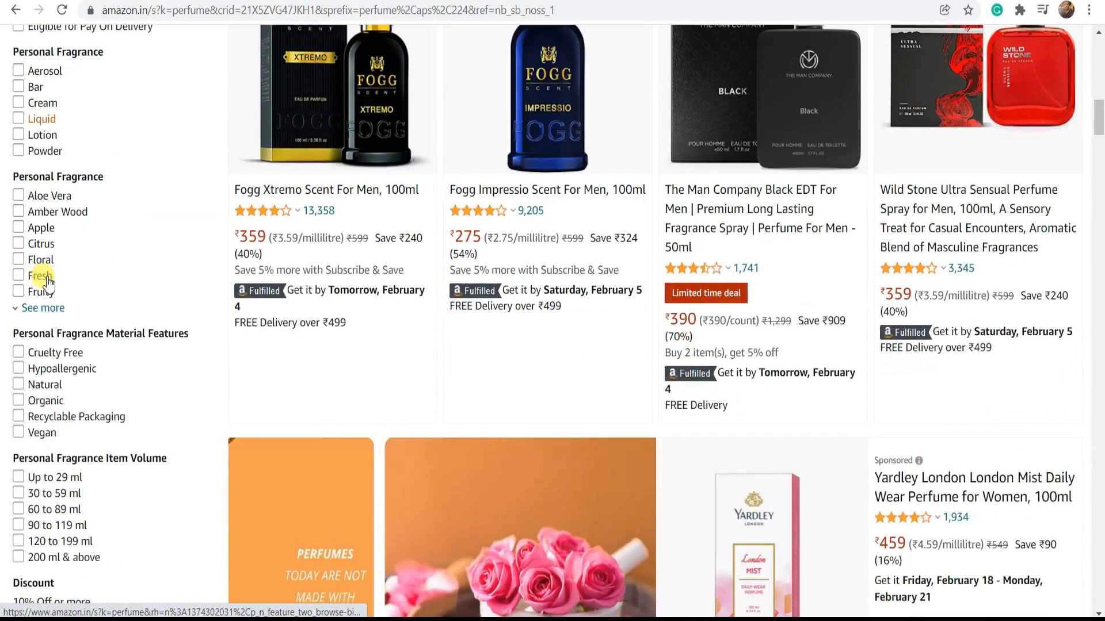
scroll(49, 283, down, 5)
scroll(46, 278, down, 3)
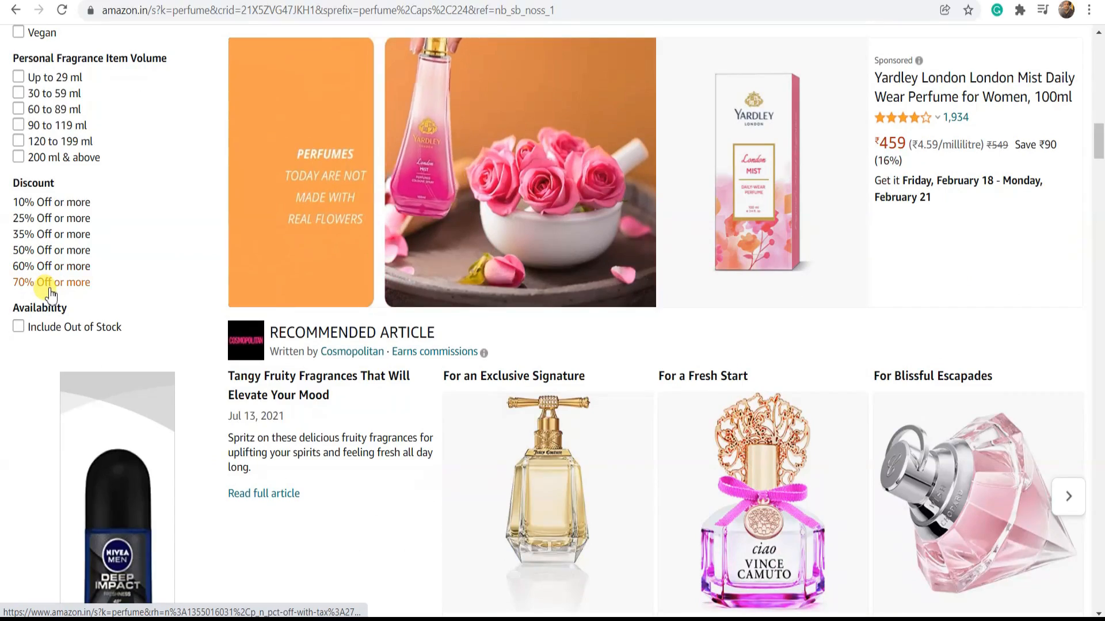
Filter the perfume results to the Men beauty department and look over the filtered listings
scroll(50, 293, up, 7)
scroll(51, 295, up, 3)
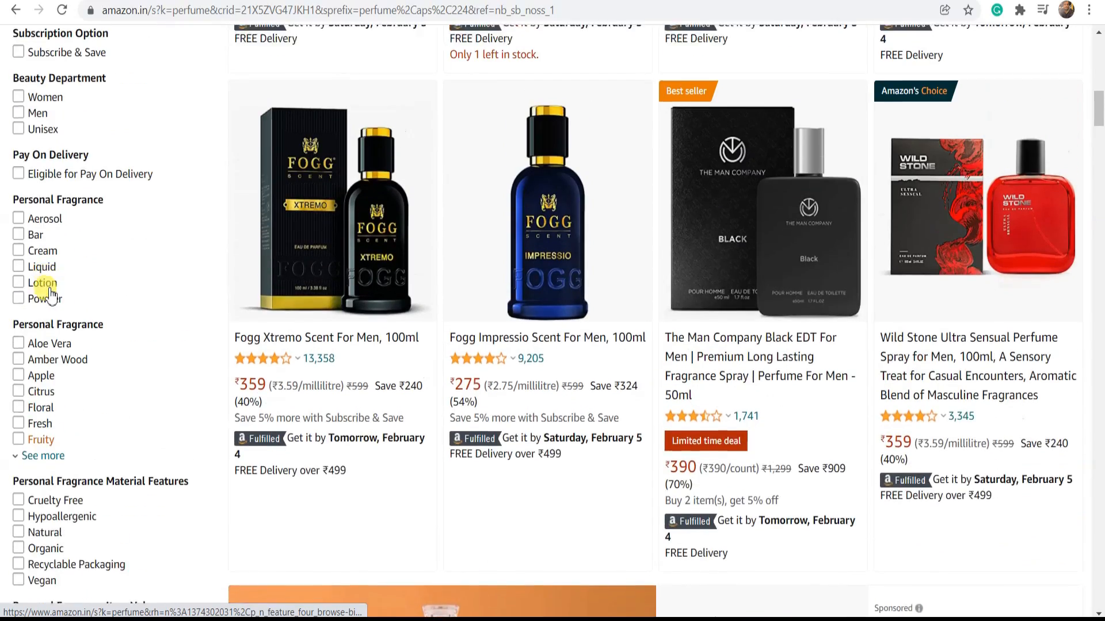
scroll(51, 294, up, 3)
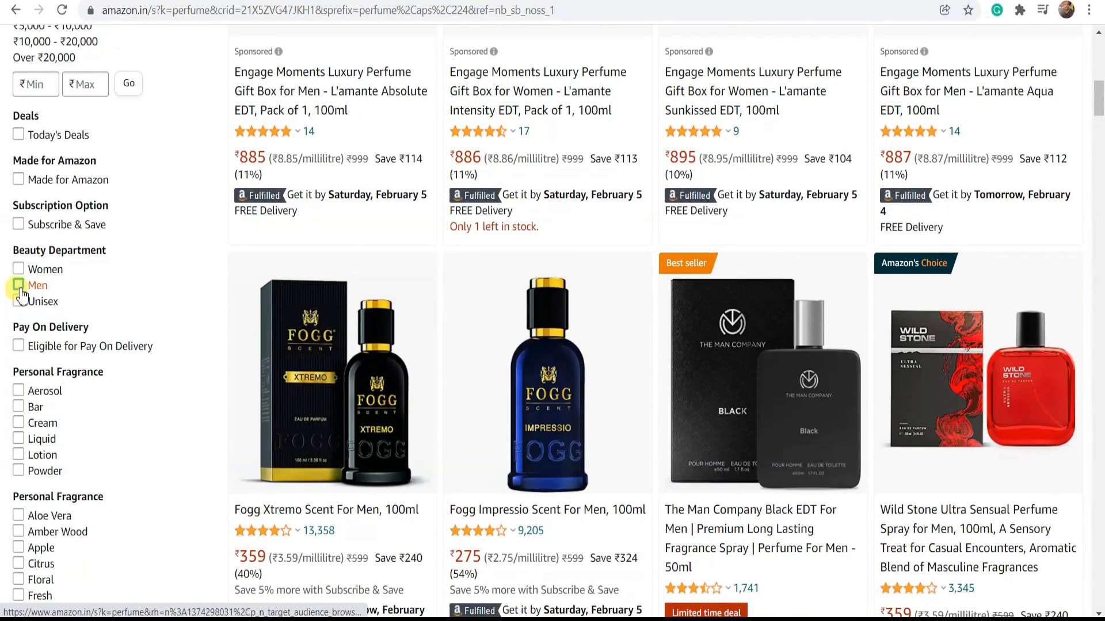
click(19, 286)
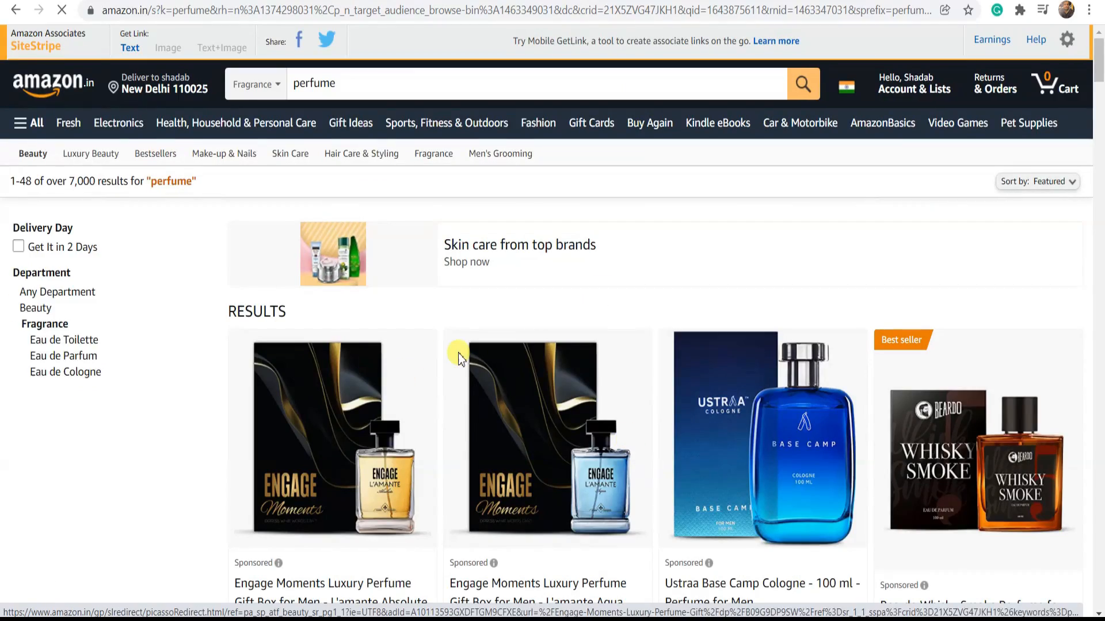
scroll(296, 320, down, 4)
scroll(393, 428, down, 8)
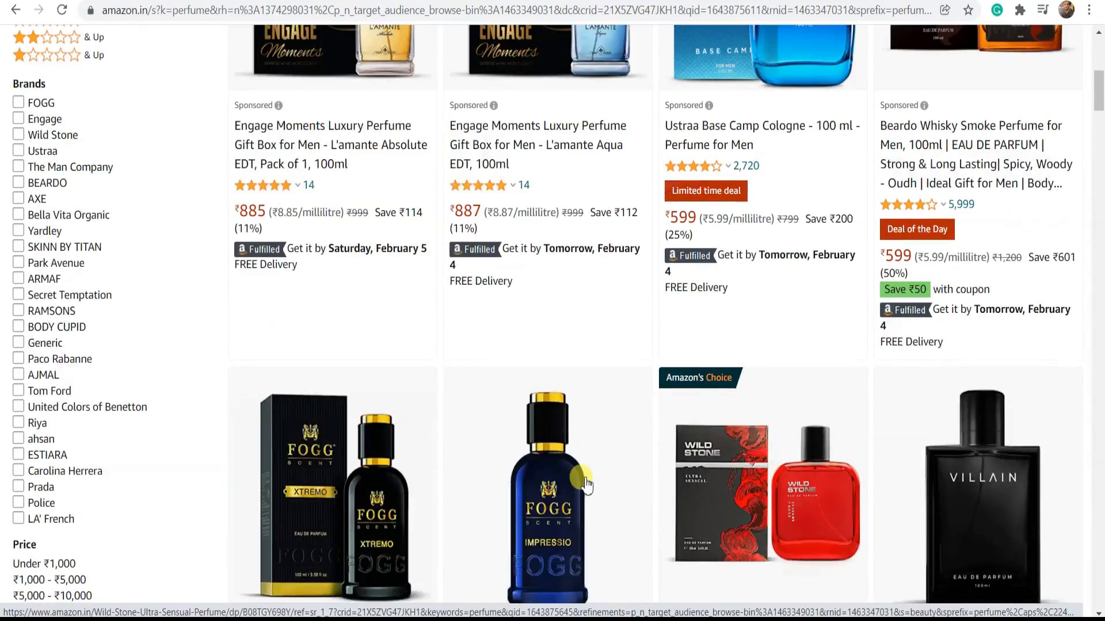
scroll(393, 428, down, 4)
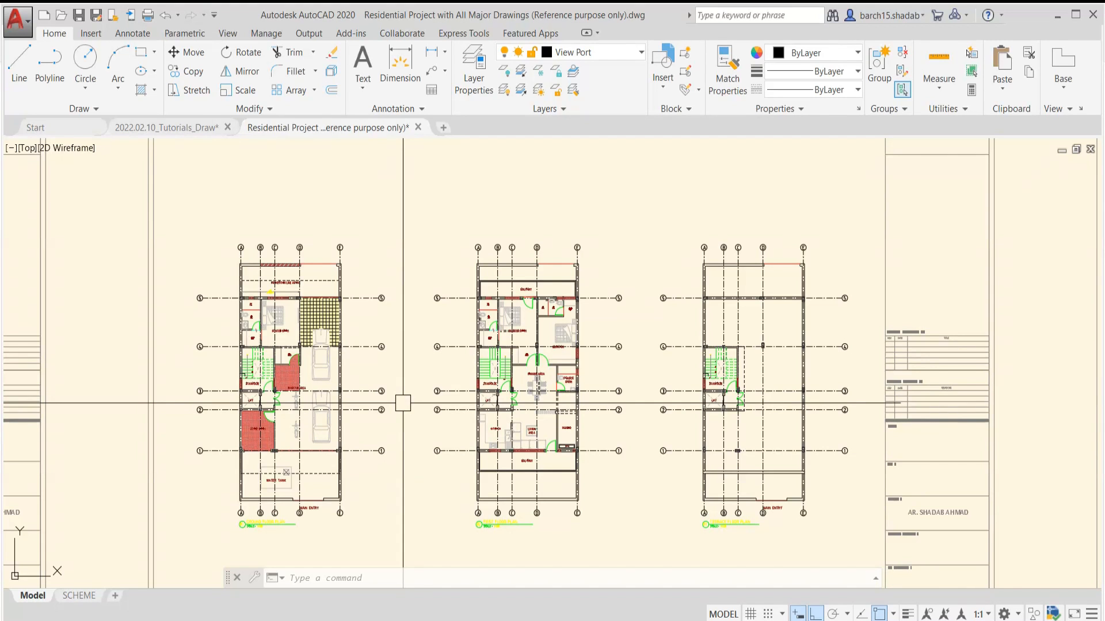
Switch to AutoCAD, open the Layer Properties Manager for the residential project and widen its filter tree
middle_drag(420, 391, 443, 380)
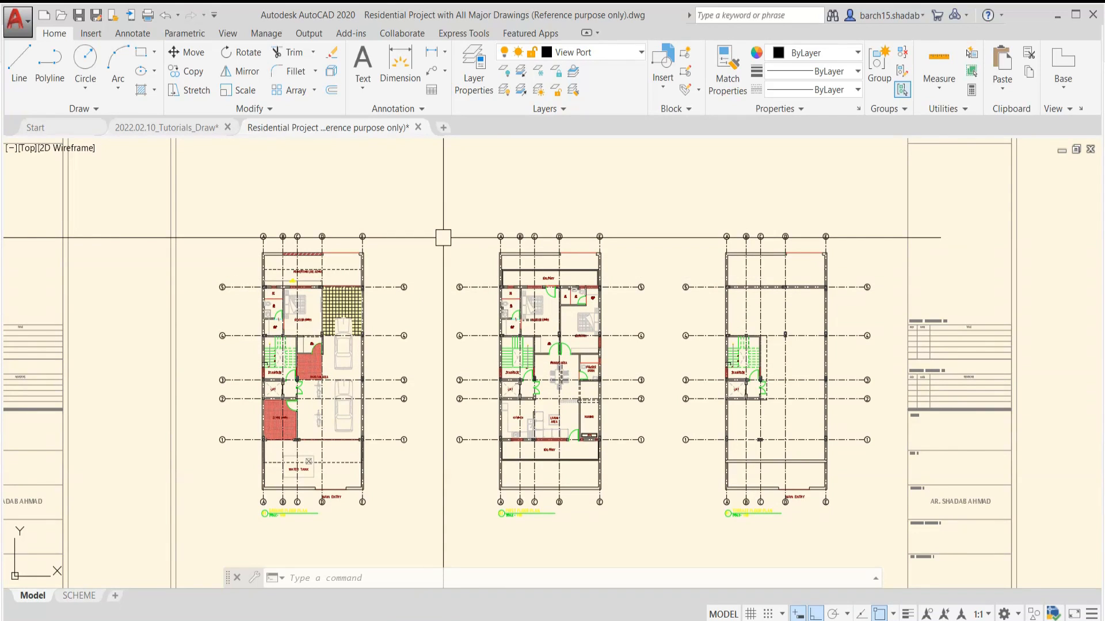
key(Return)
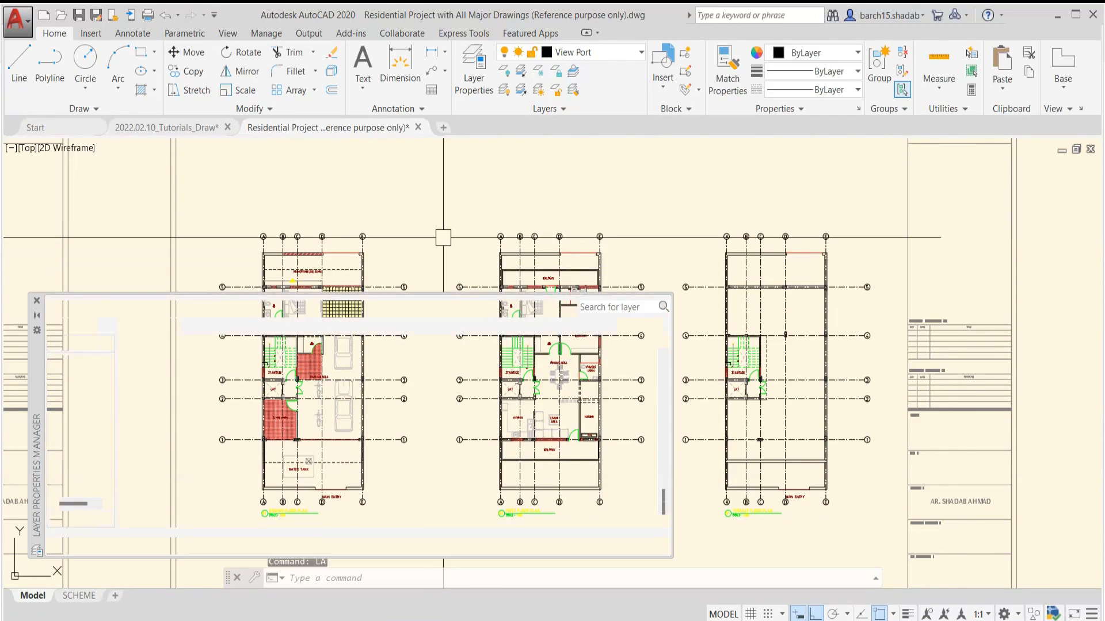
drag(48, 365, 110, 259)
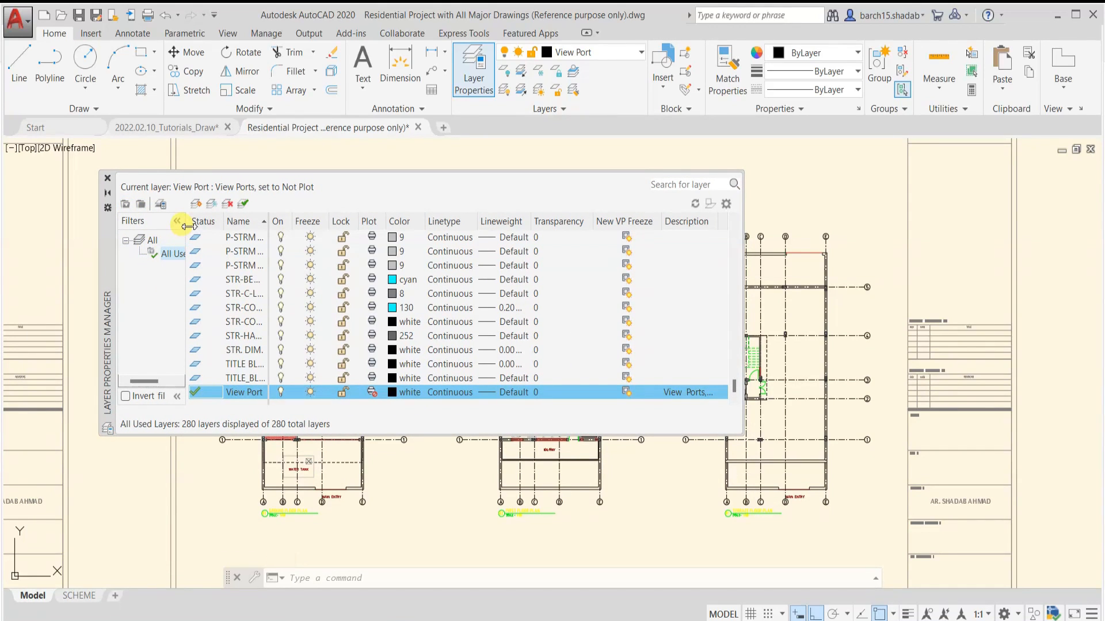
drag(188, 226, 233, 225)
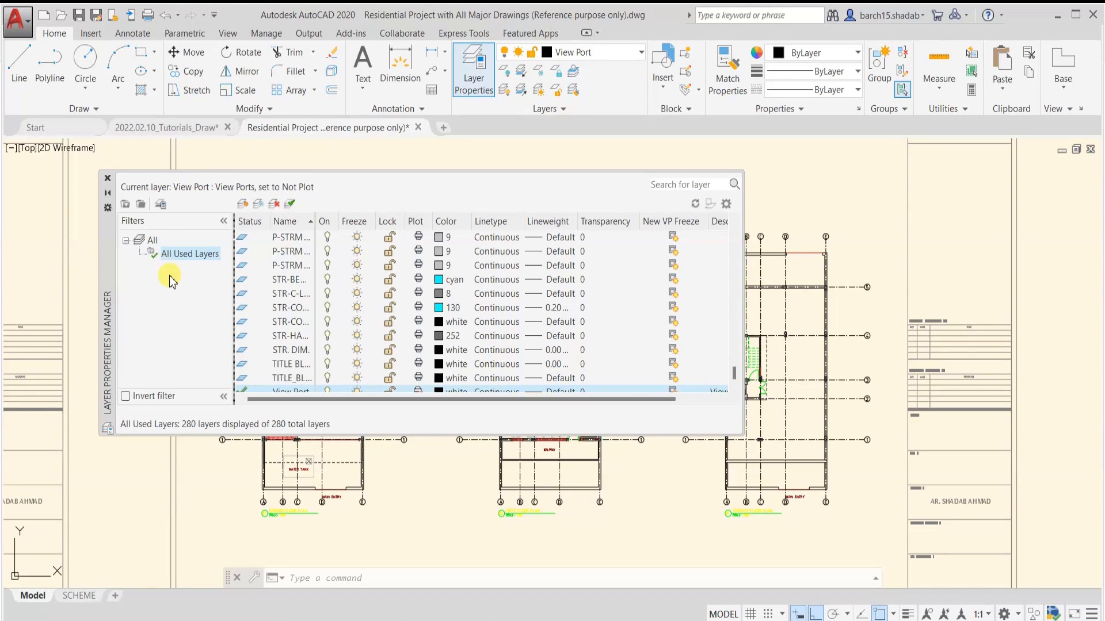
View the settings for a new layer property filter and leave without creating one
click(127, 204)
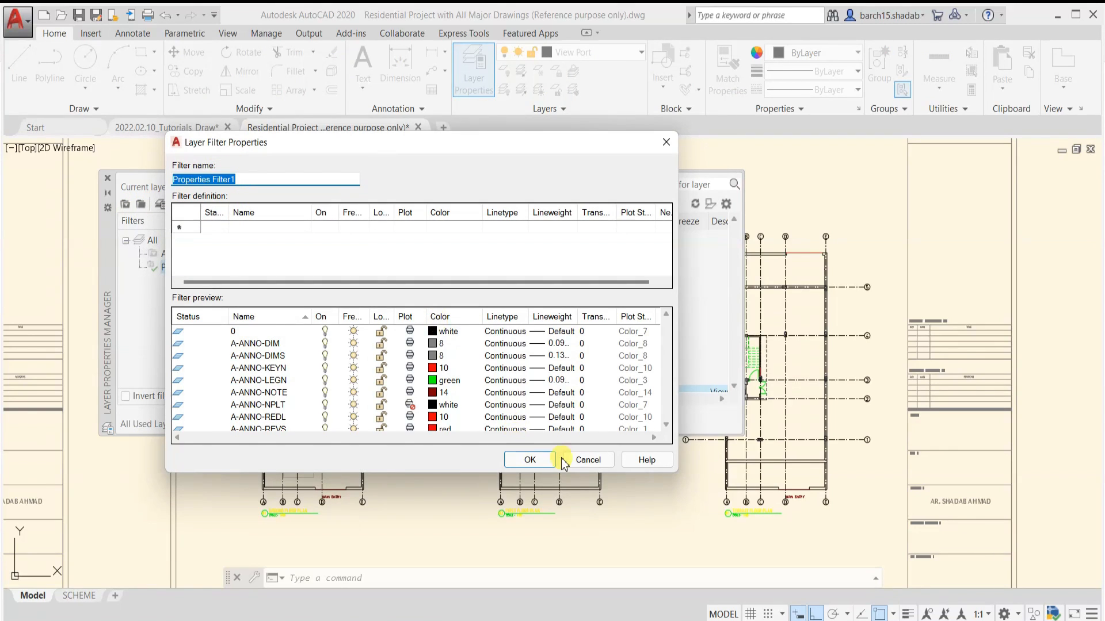
click(580, 461)
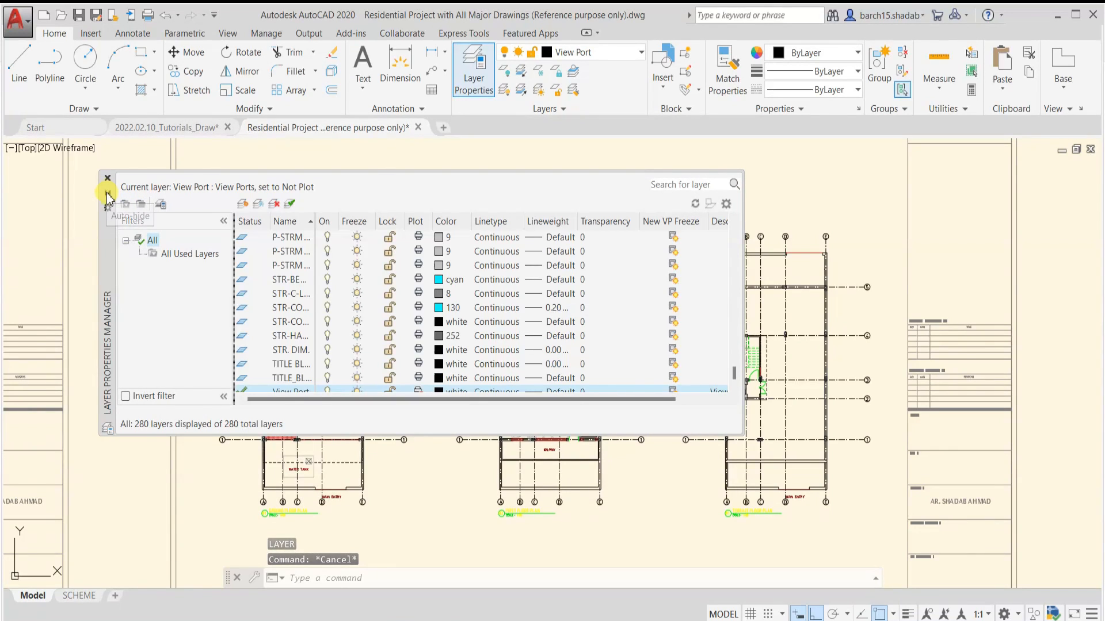
Move the Layer Properties Manager palette aside and collapse it with auto-hide to uncover the floor plans
click(108, 196)
mouse_move(111, 248)
drag(111, 247, 52, 266)
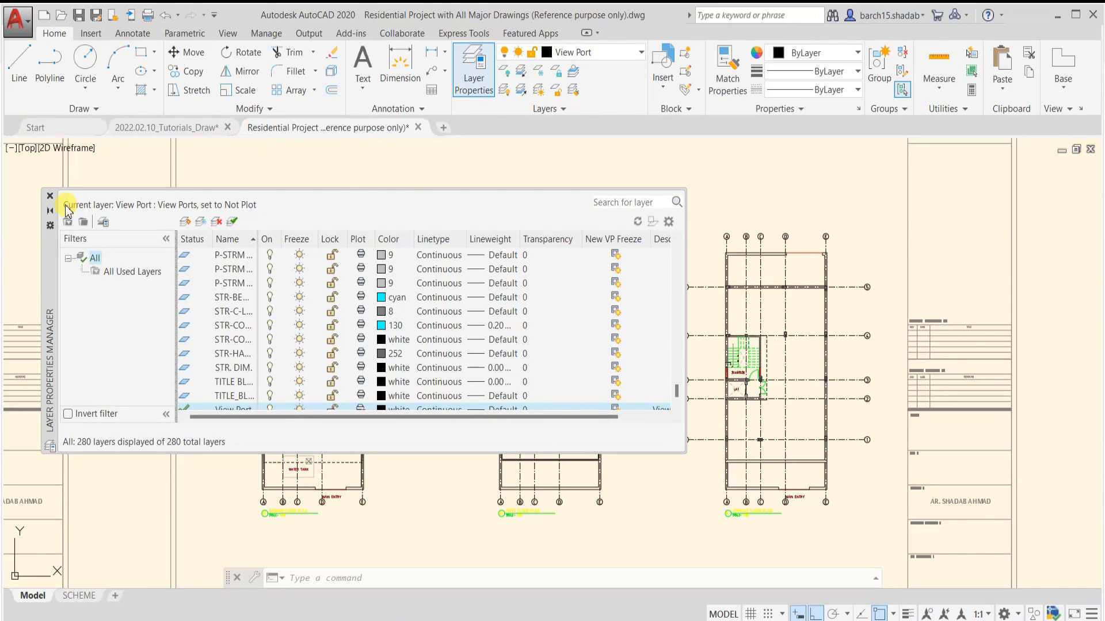
click(53, 213)
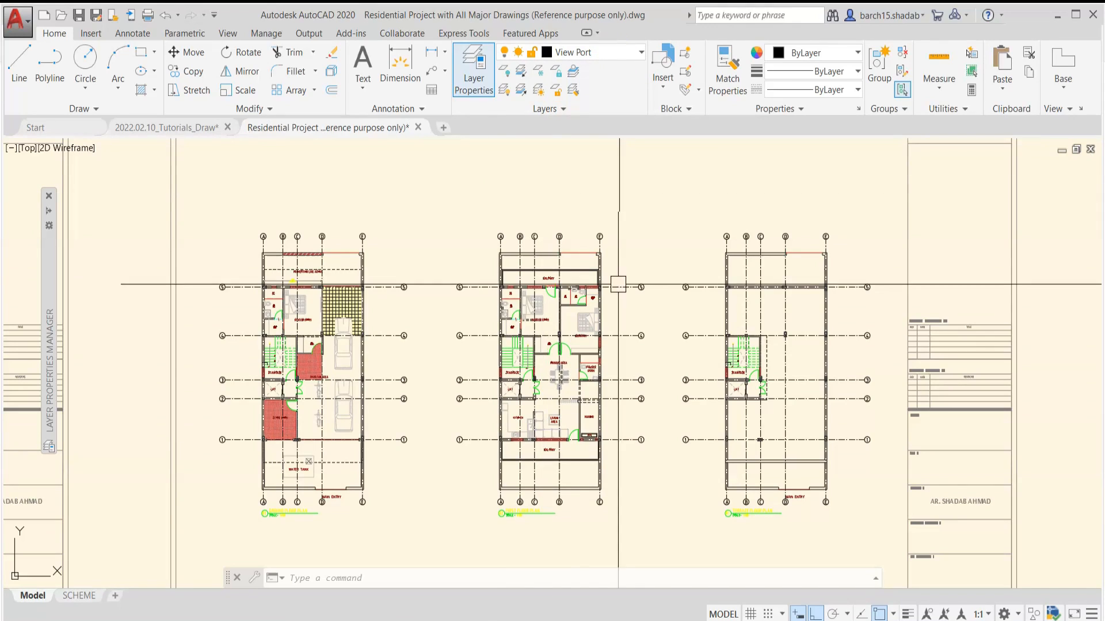
key(Escape)
key(Escape)
Examine the ground floor plan's walls, centre lines, hatches and furniture, especially the bed in the rented room
scroll(284, 346, up, 2)
scroll(308, 291, down, 2)
middle_drag(308, 299, 404, 268)
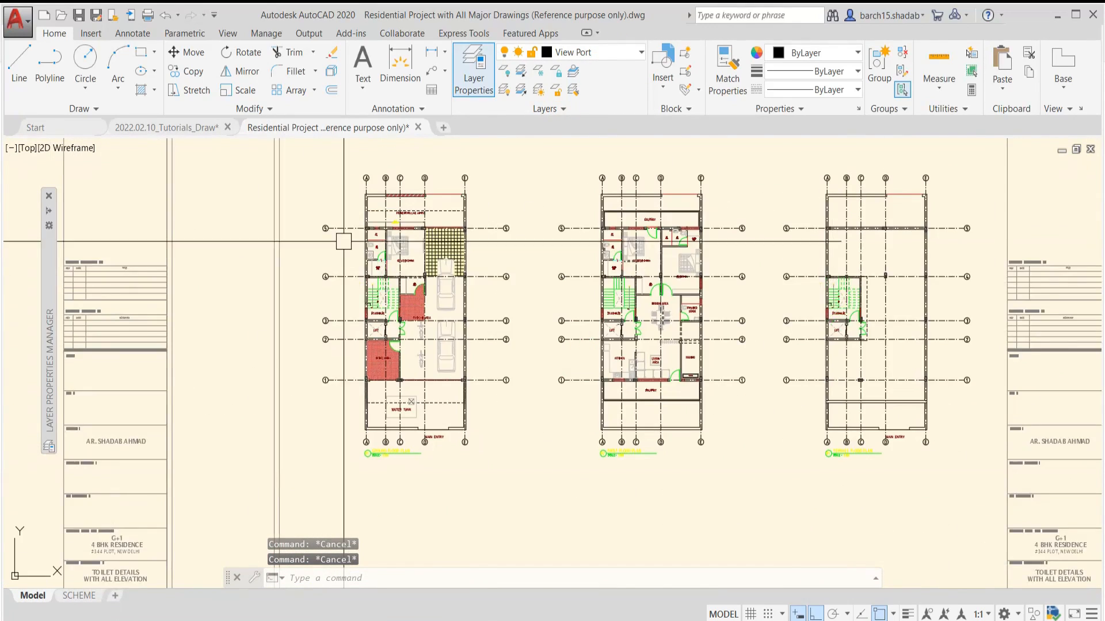
scroll(343, 241, up, 2)
scroll(456, 406, down, 3)
scroll(482, 402, up, 3)
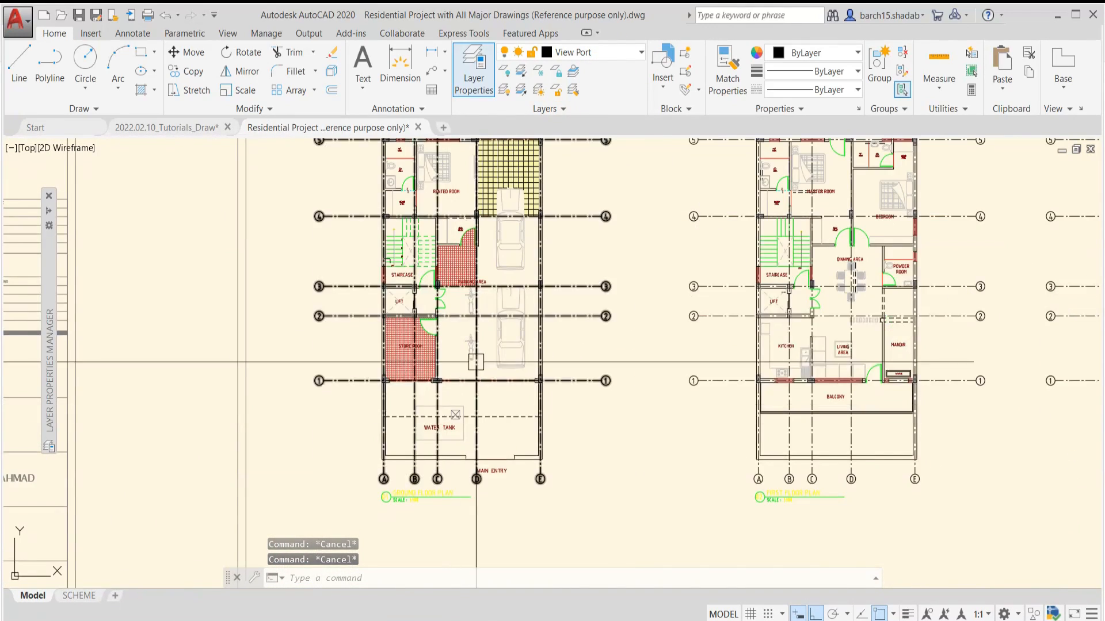
scroll(495, 385, down, 4)
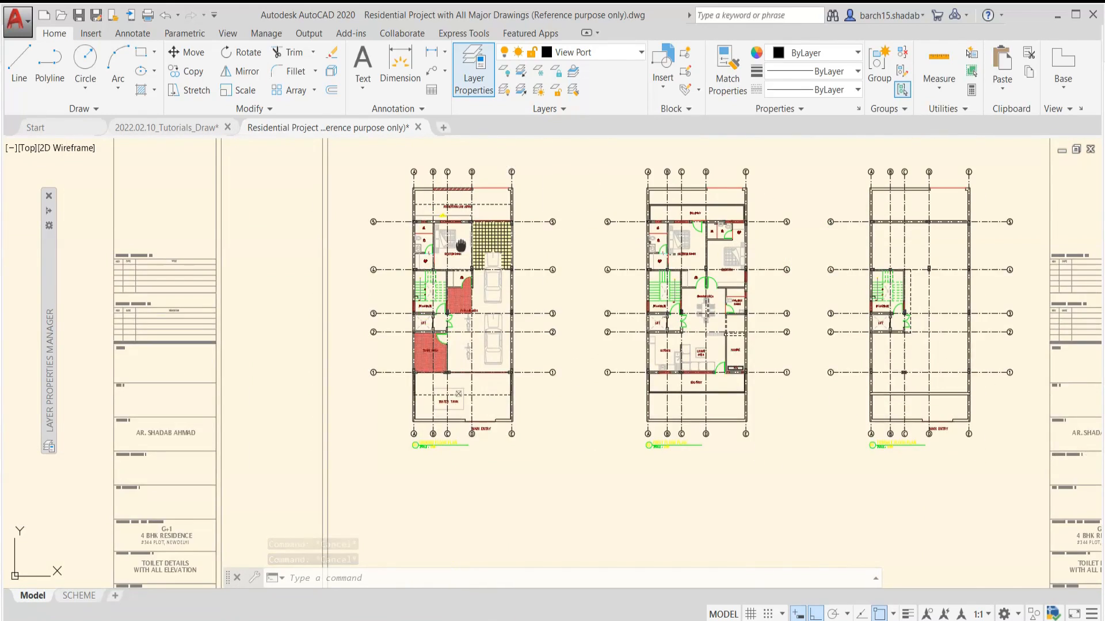
scroll(466, 281, up, 5)
scroll(525, 334, down, 1)
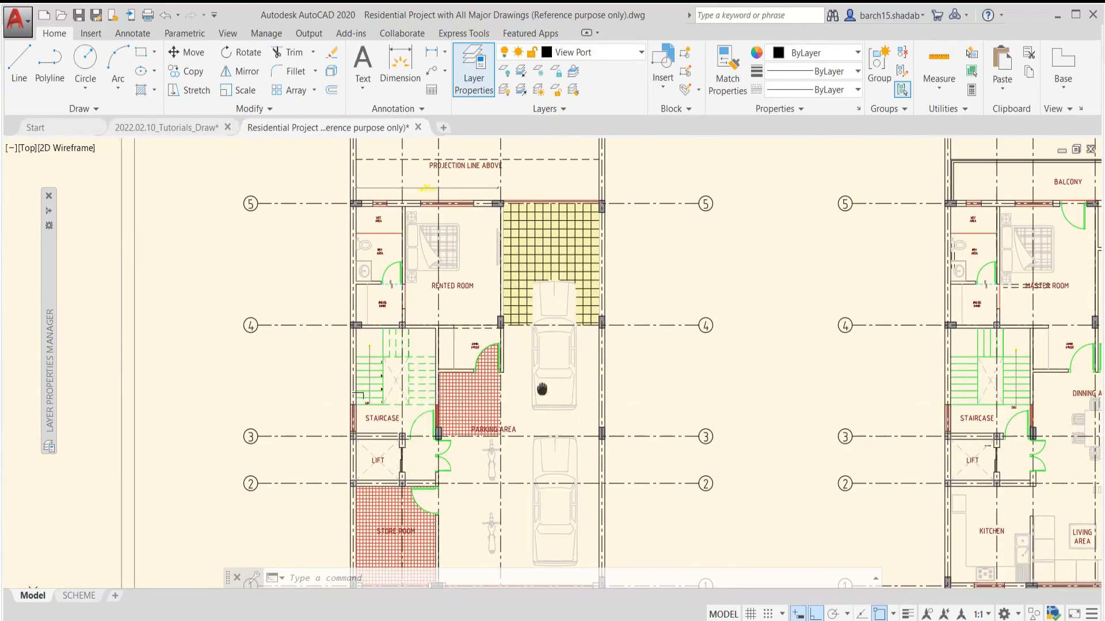
scroll(489, 316, up, 1)
middle_drag(458, 266, 490, 348)
scroll(486, 306, up, 4)
scroll(492, 315, down, 4)
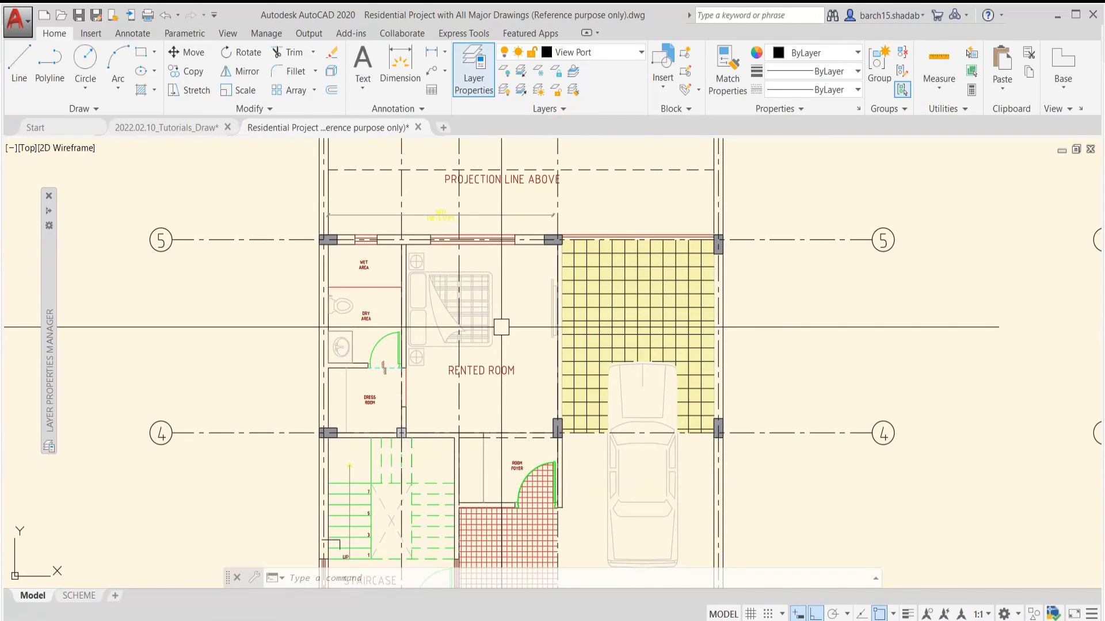
middle_drag(492, 315, 513, 306)
scroll(494, 259, up, 5)
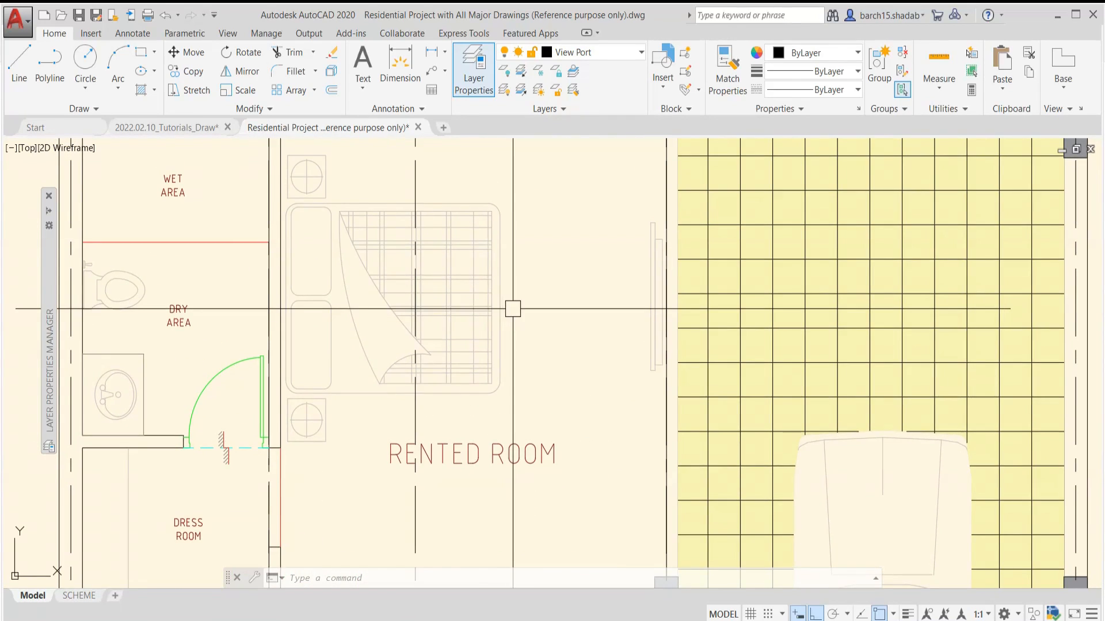
scroll(514, 309, down, 5)
scroll(513, 309, down, 2)
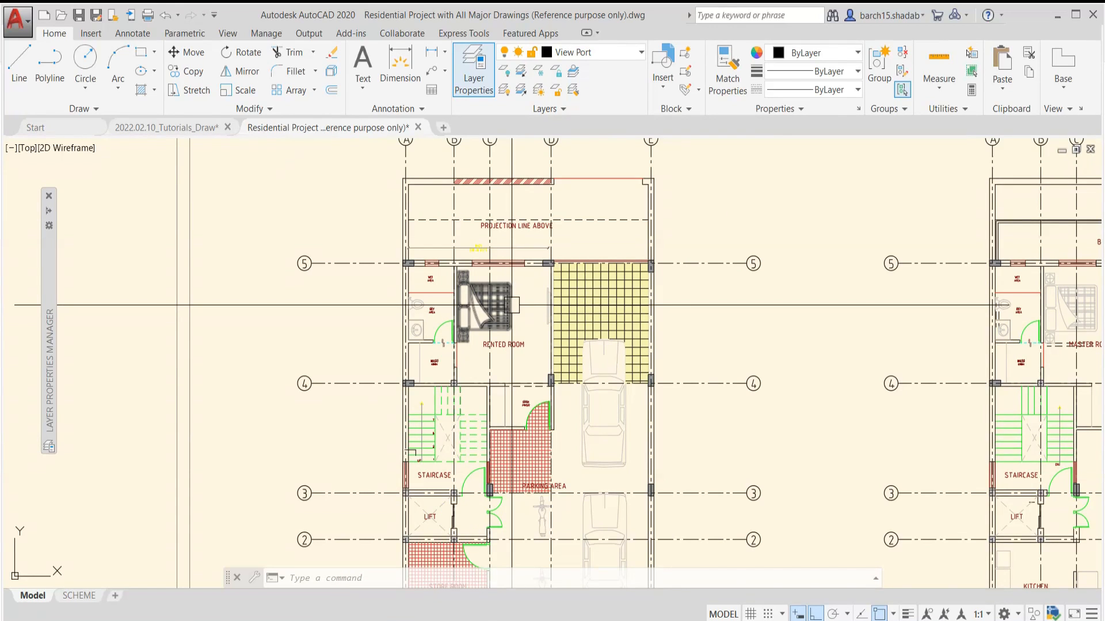
Look through the project's layer list, comparing the layer names grouped under the A-, C-, G- and I- prefixes
click(616, 52)
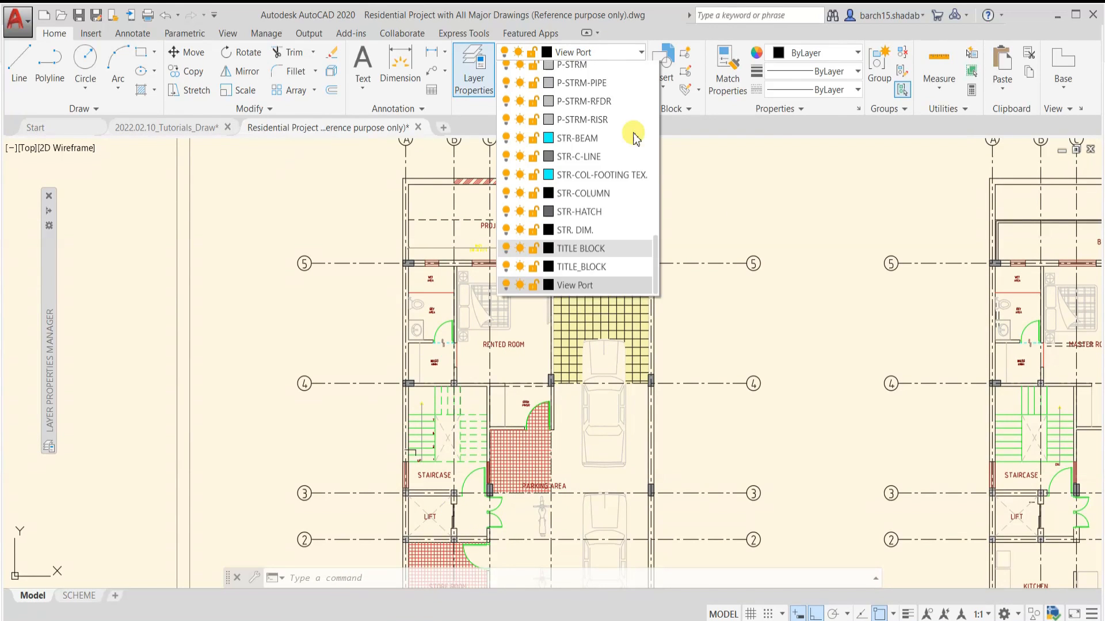
scroll(595, 215, up, 10)
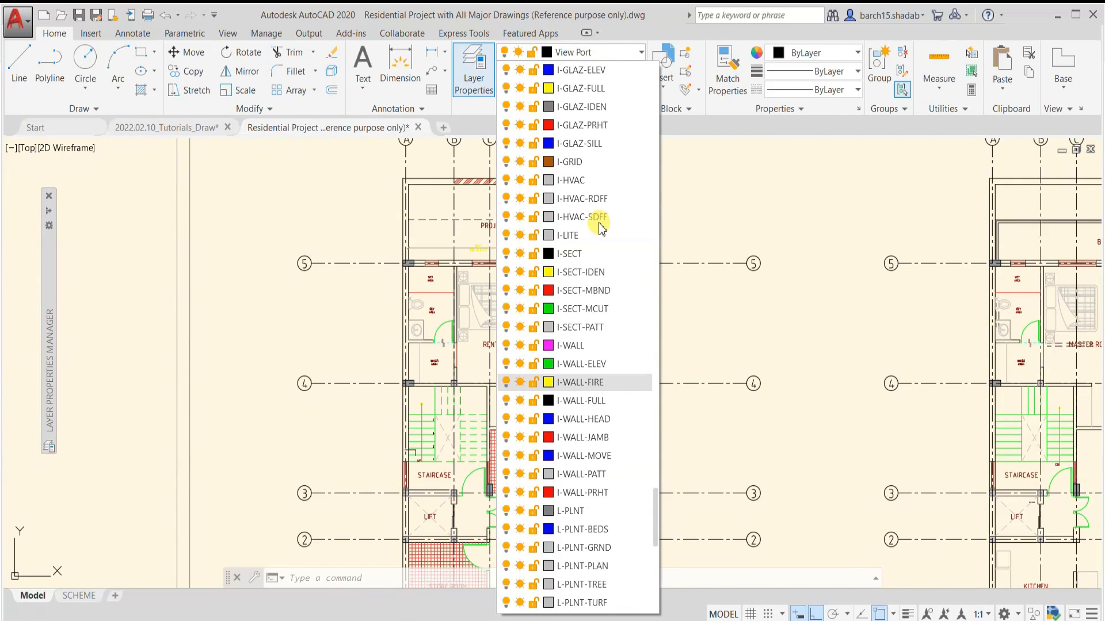
scroll(562, 290, up, 6)
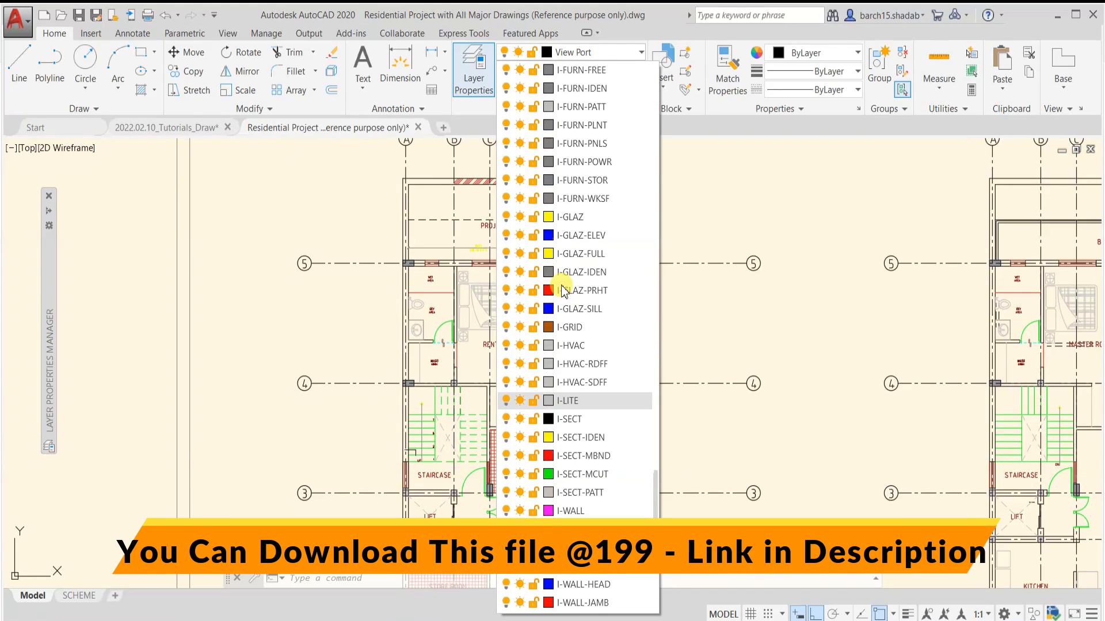
scroll(563, 291, up, 7)
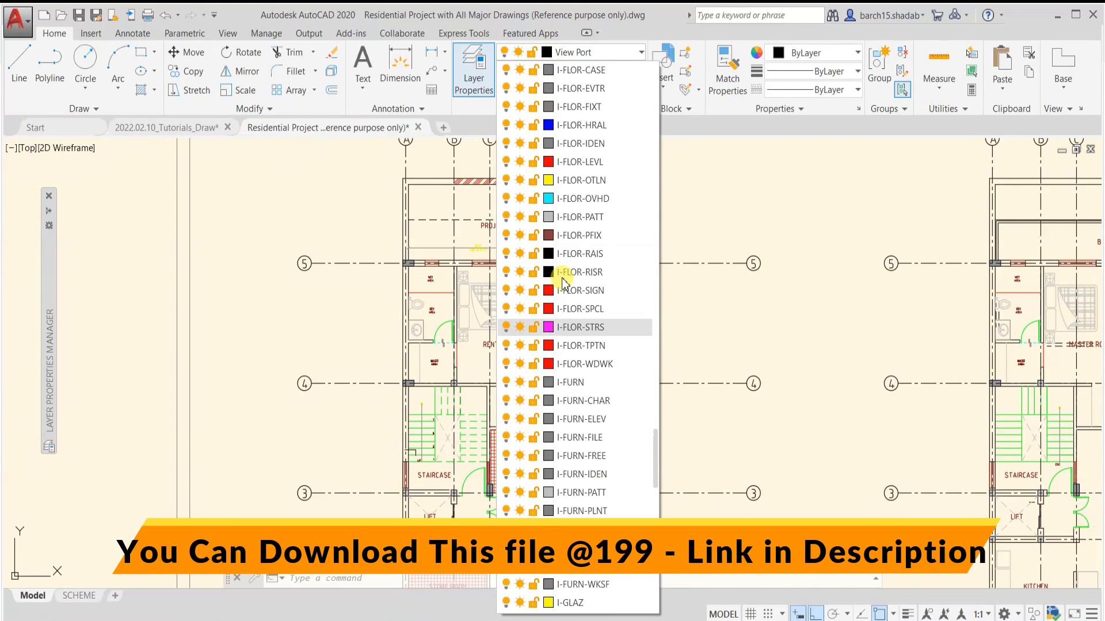
scroll(564, 283, up, 12)
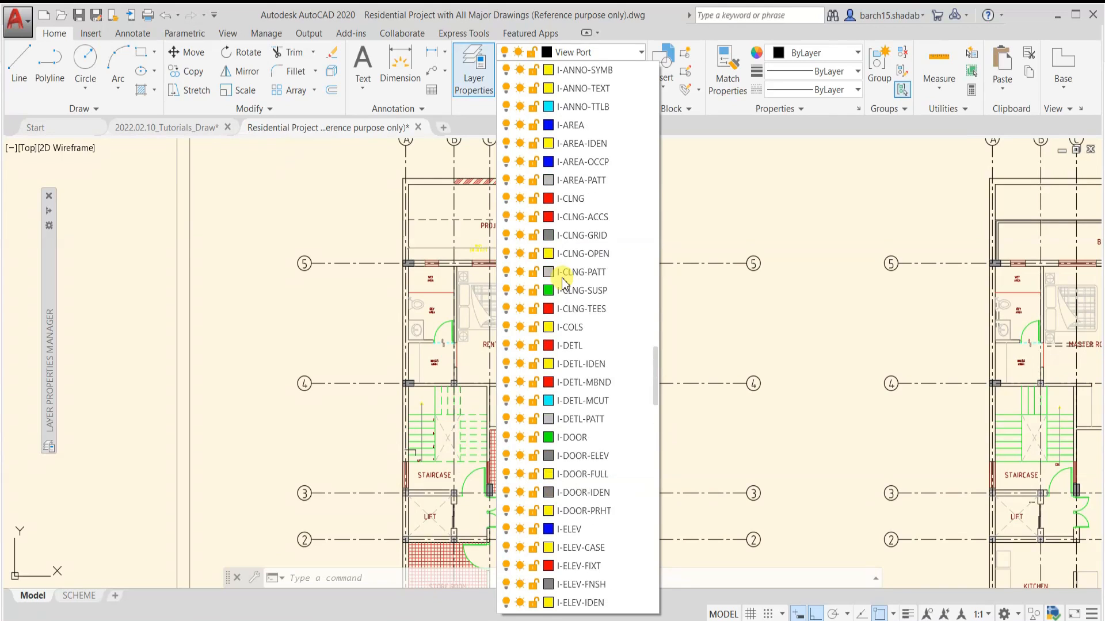
scroll(566, 282, up, 4)
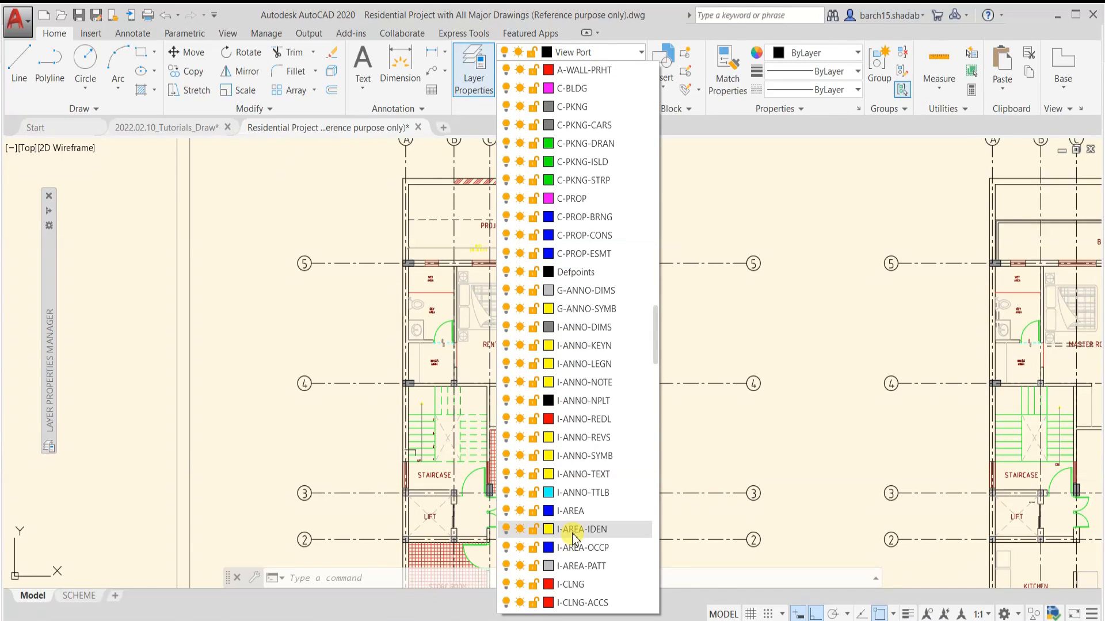
scroll(559, 383, up, 3)
scroll(568, 291, up, 2)
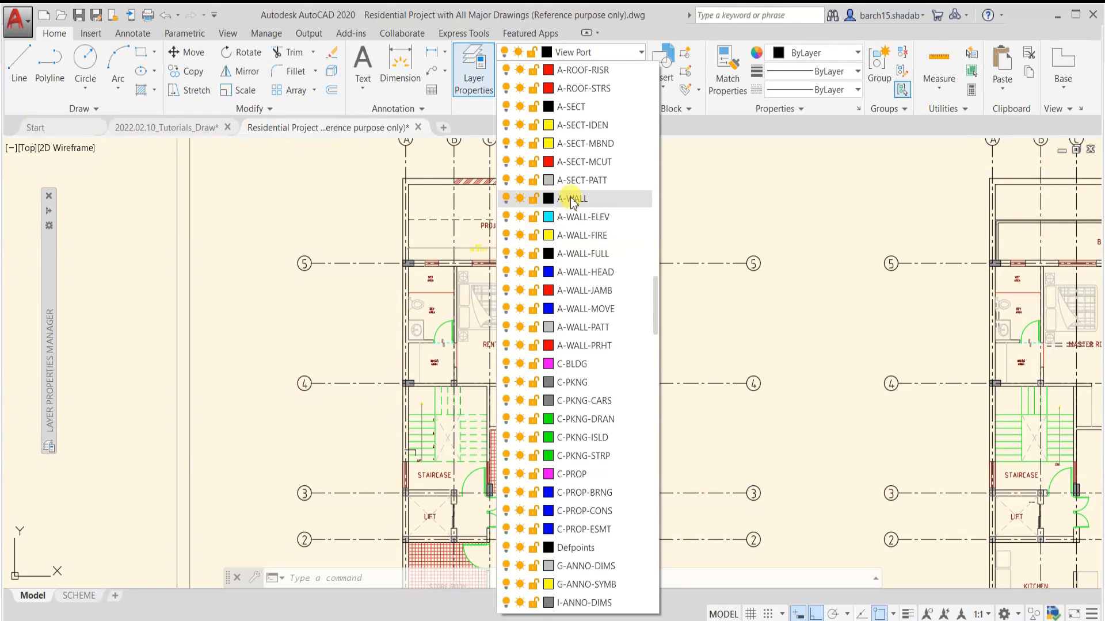
scroll(577, 374, down, 2)
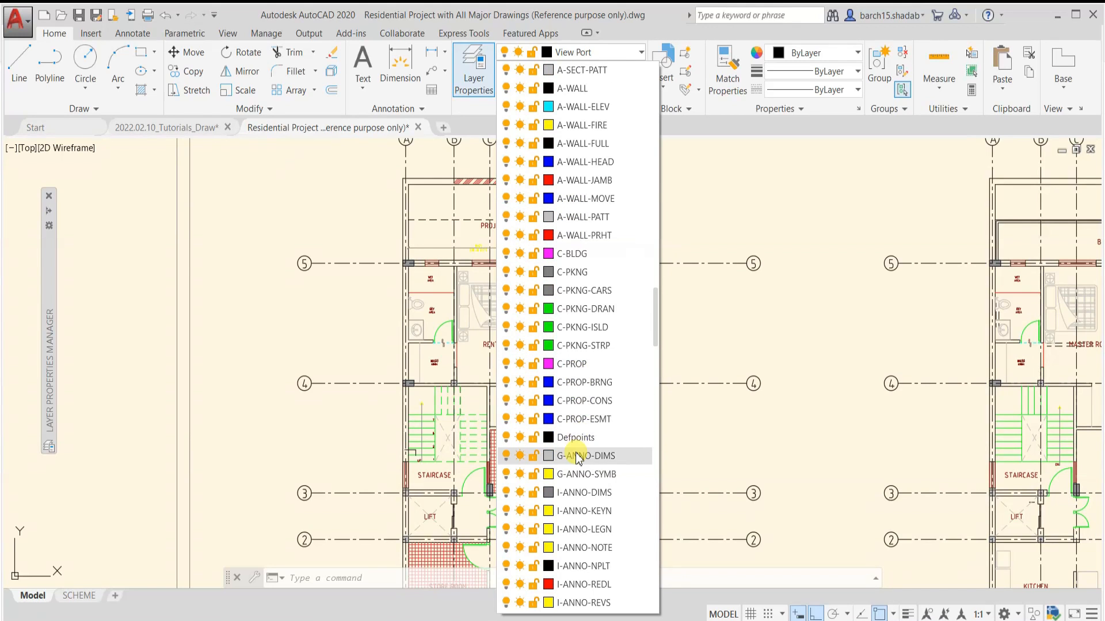
scroll(570, 426, down, 3)
scroll(573, 310, down, 3)
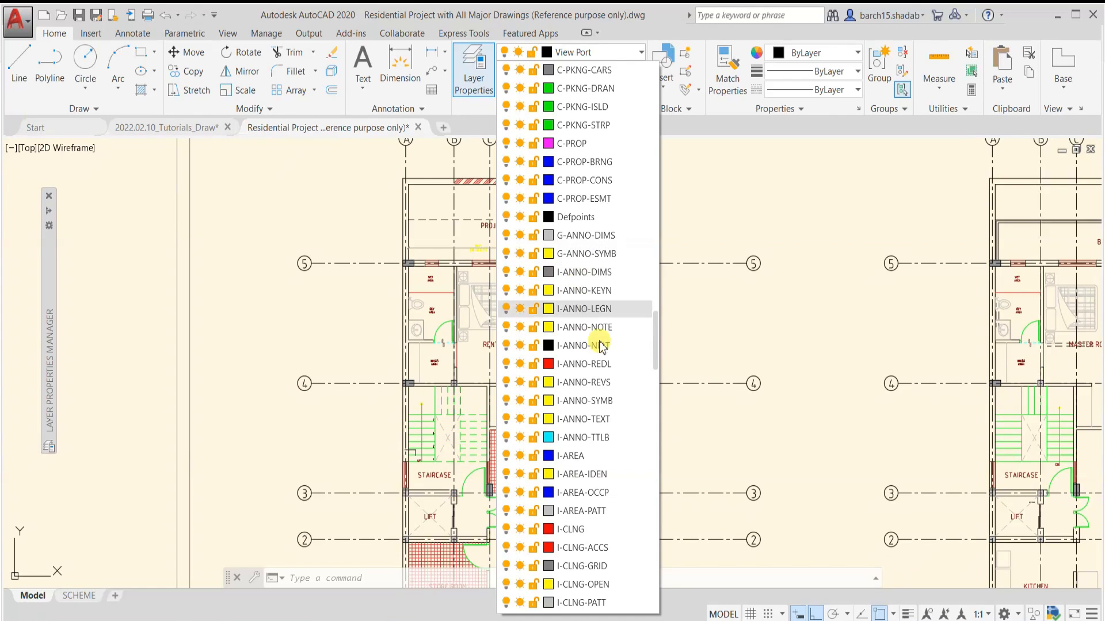
scroll(573, 258, up, 2)
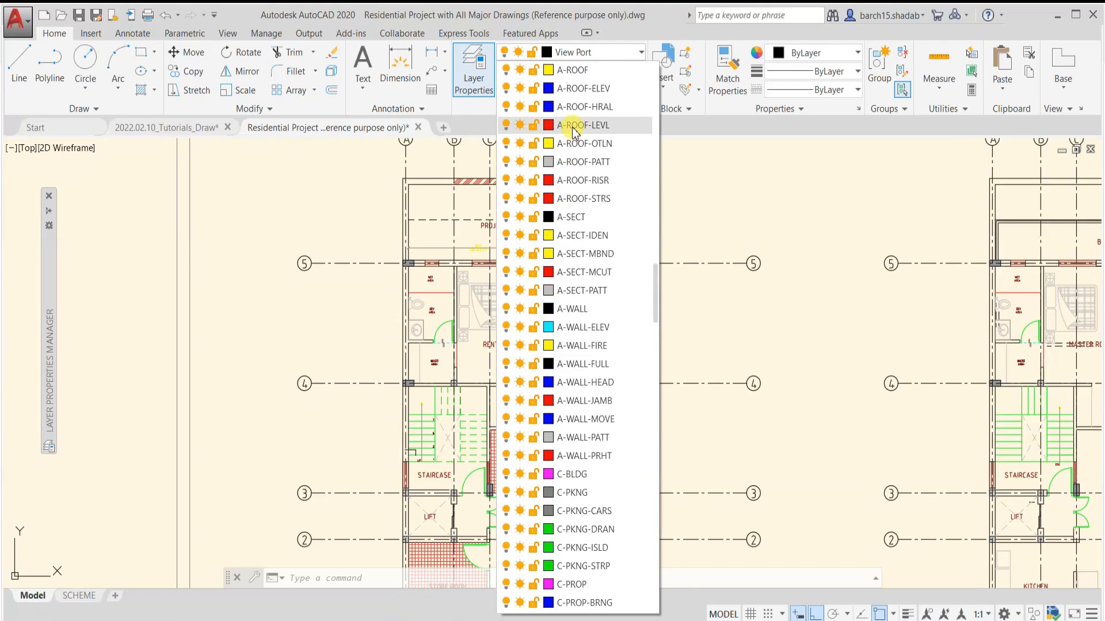
scroll(576, 129, up, 3)
scroll(577, 255, down, 4)
scroll(577, 259, down, 7)
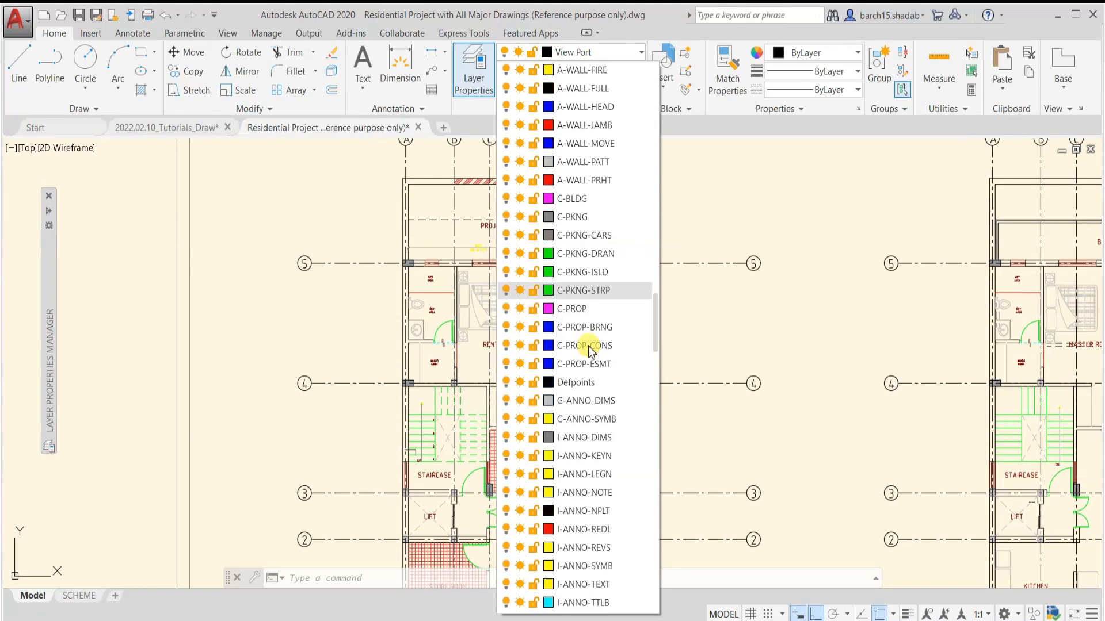
scroll(567, 328, down, 2)
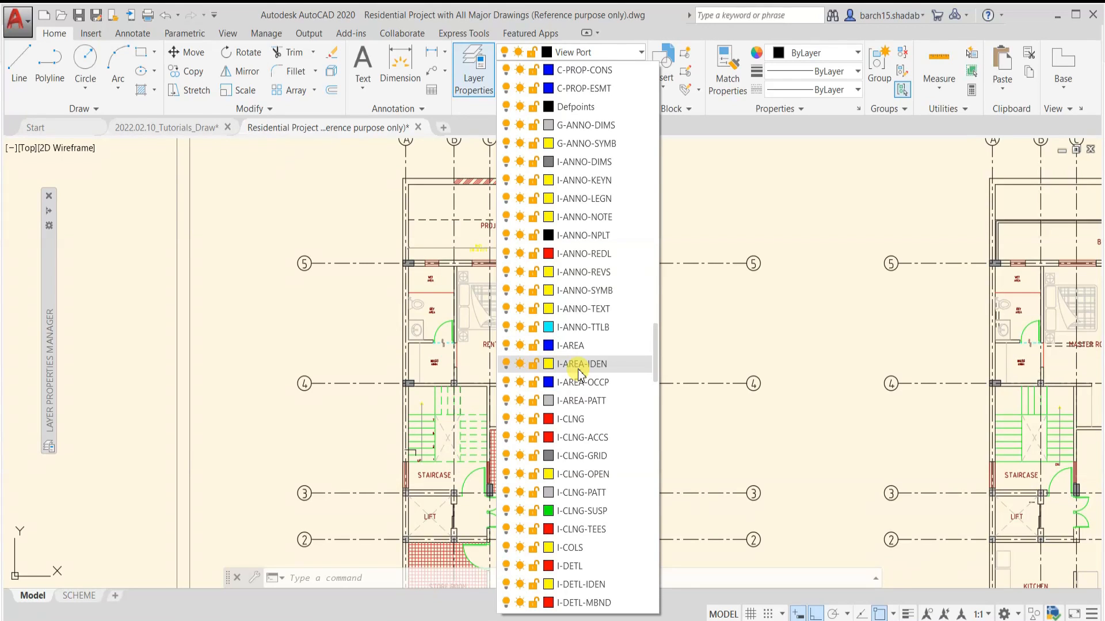
click(224, 294)
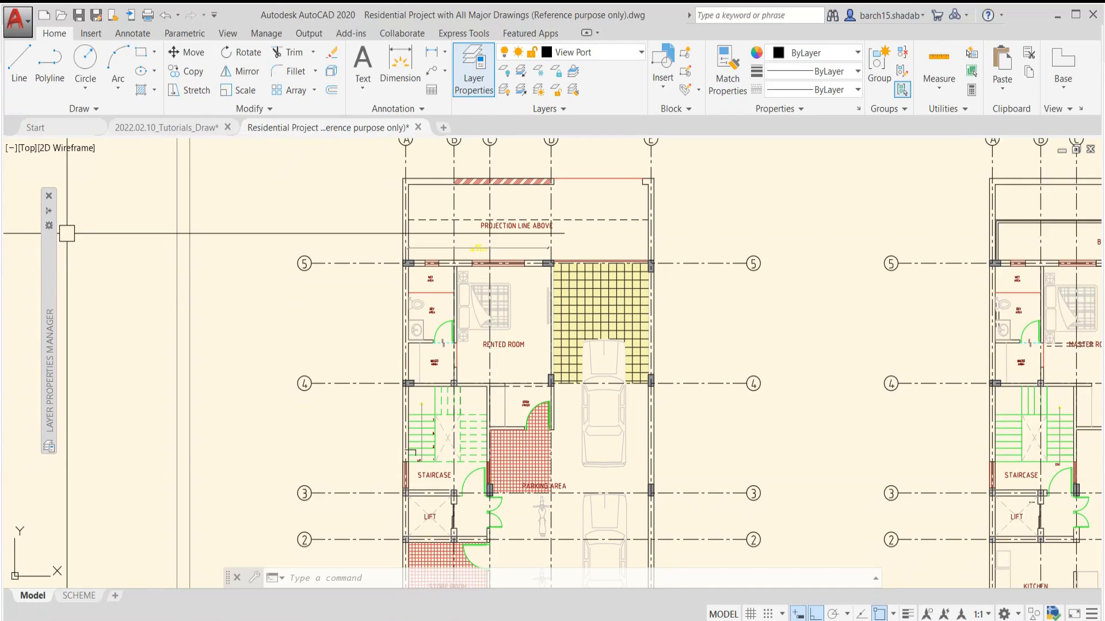
Expand the Layer Properties Manager and exclude layers such as I-GRID and A-GLAZ from plotting
mouse_move(49, 218)
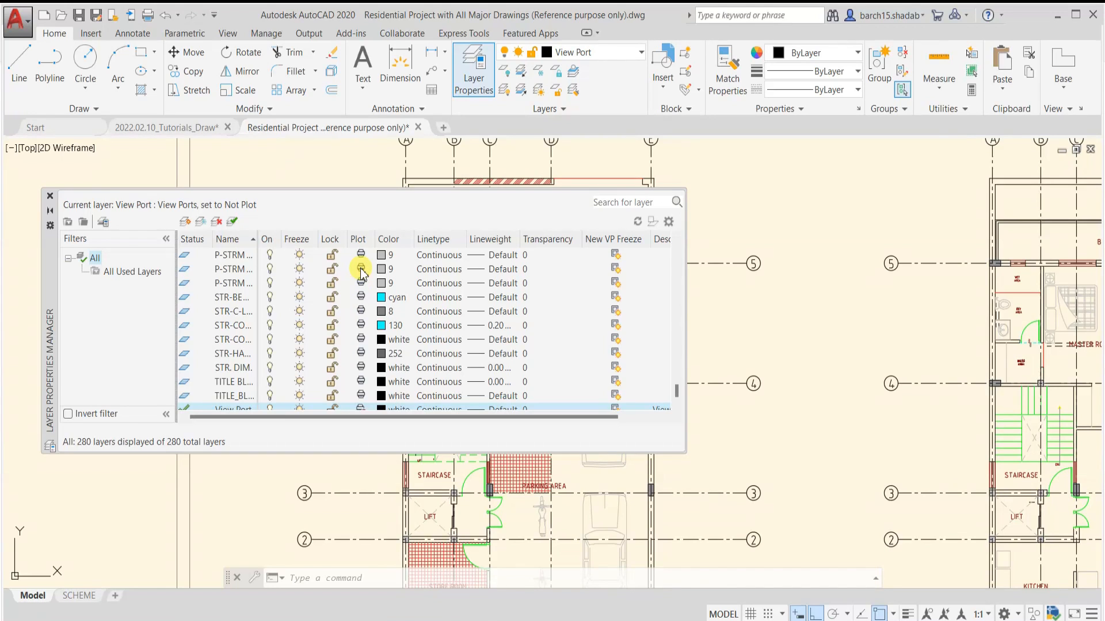
scroll(364, 286, up, 10)
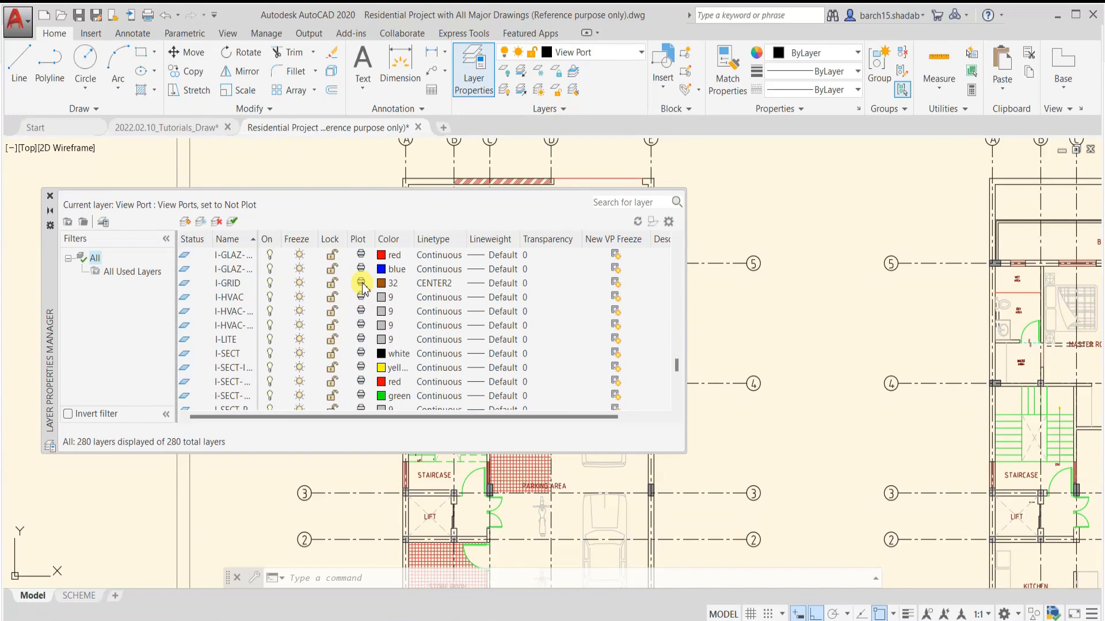
click(361, 283)
scroll(362, 287, up, 6)
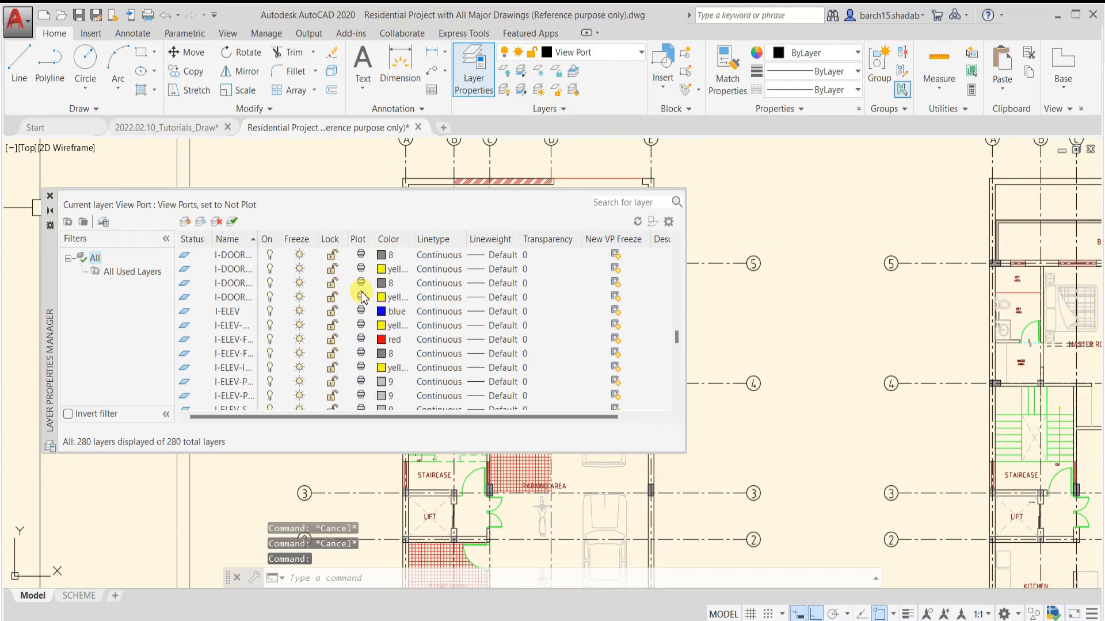
scroll(362, 288, up, 10)
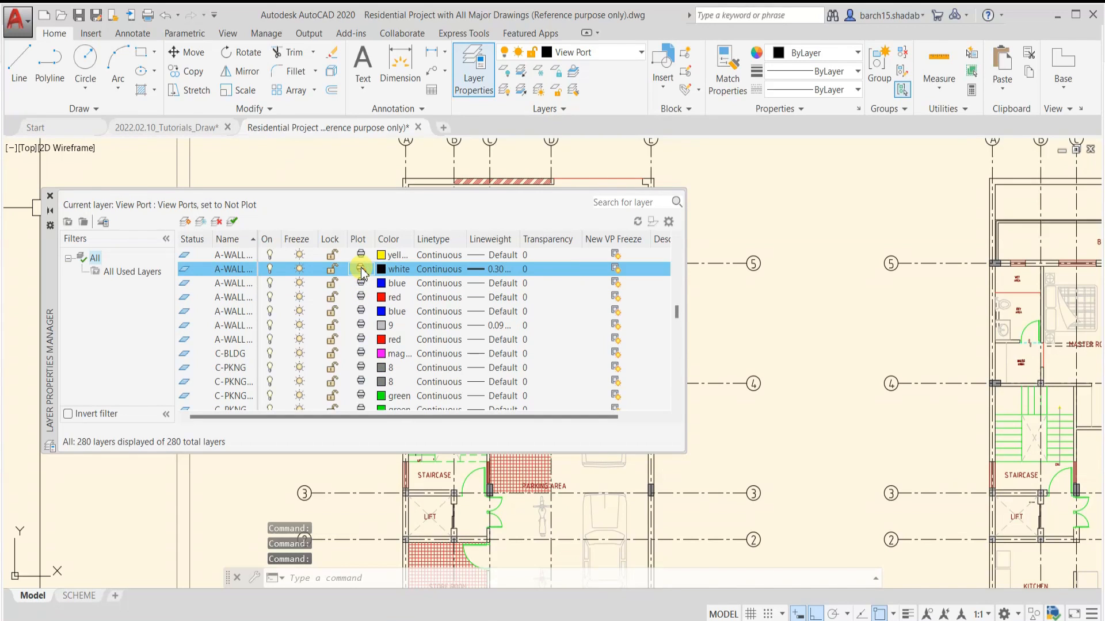
scroll(362, 275, up, 2)
click(361, 268)
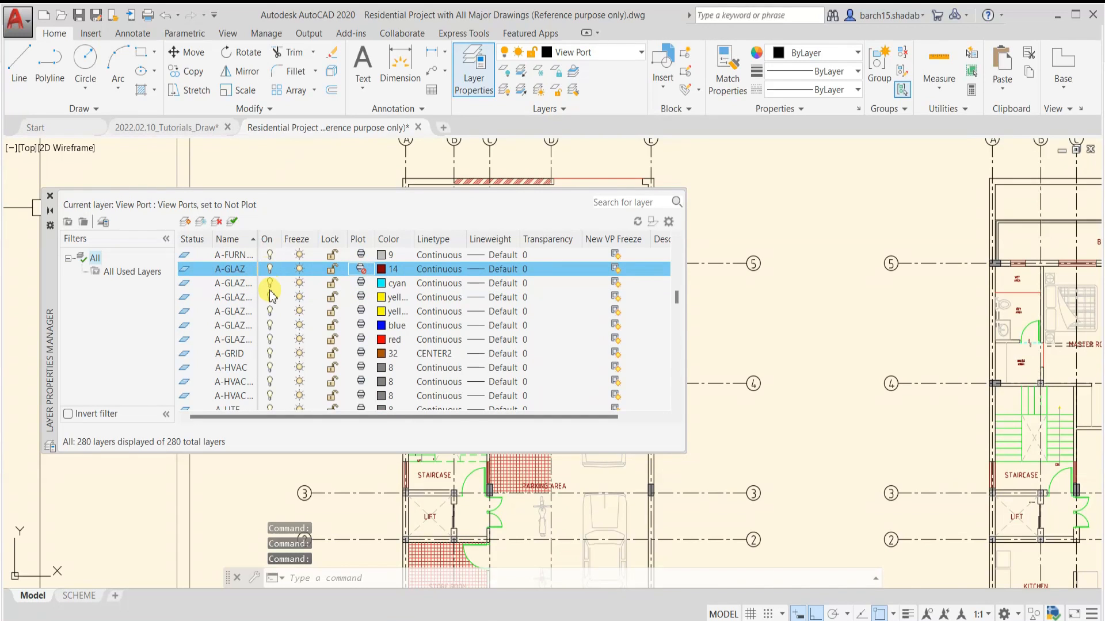
Turn off or exclude from plotting more scattered layers, including switching off I-SECT-IDEN and disabling plotting for I-HVAC-SDFF
scroll(270, 299, down, 10)
click(270, 311)
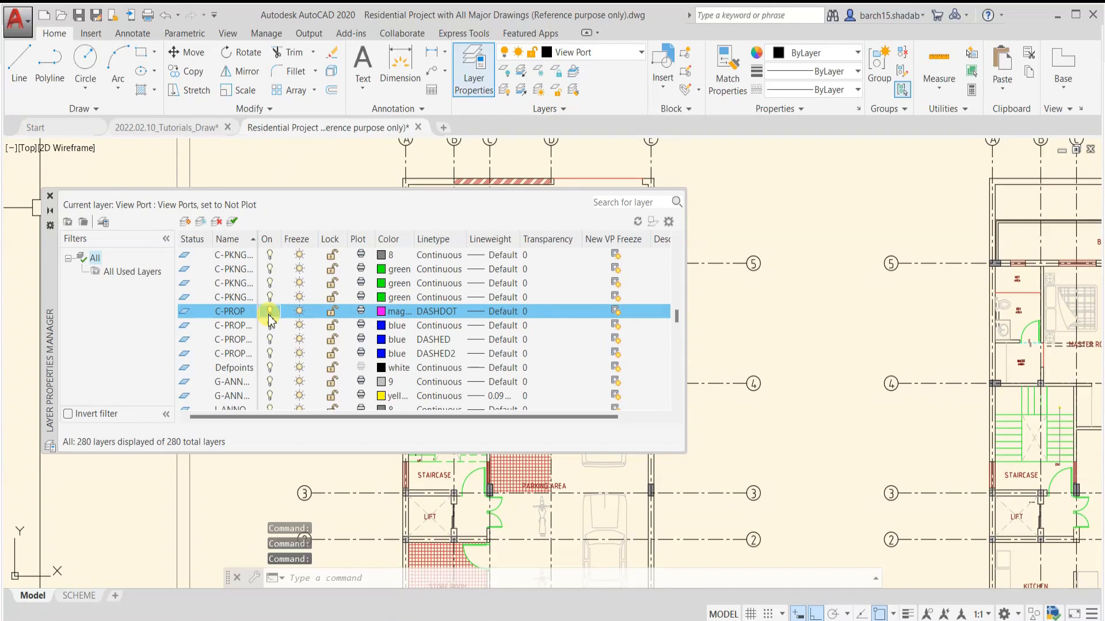
click(360, 312)
scroll(270, 346, down, 6)
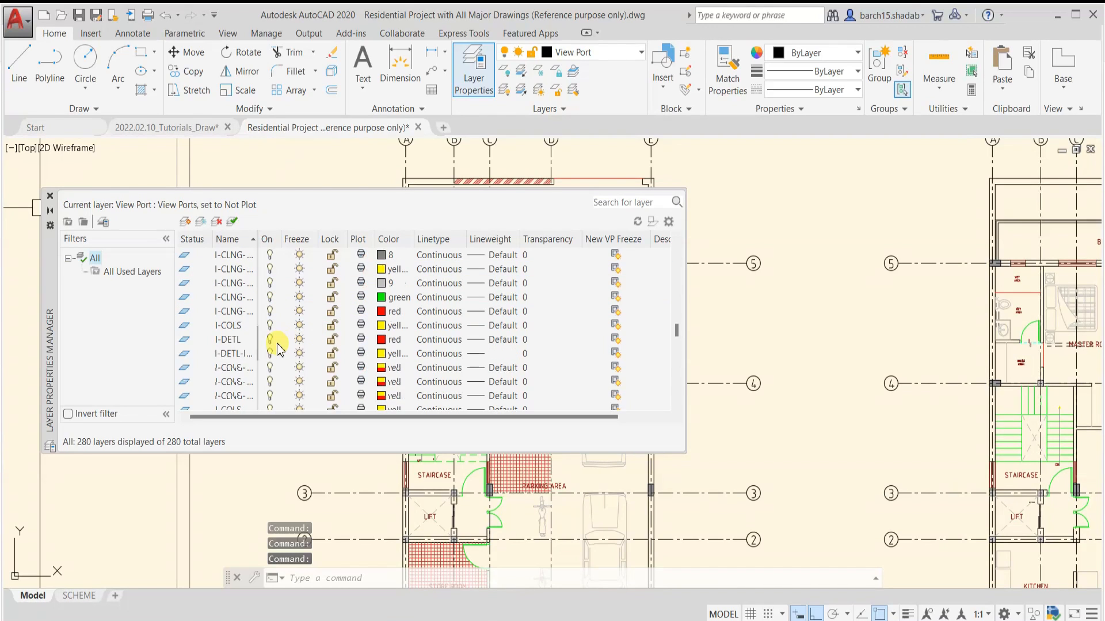
click(269, 353)
click(360, 355)
scroll(303, 362, down, 10)
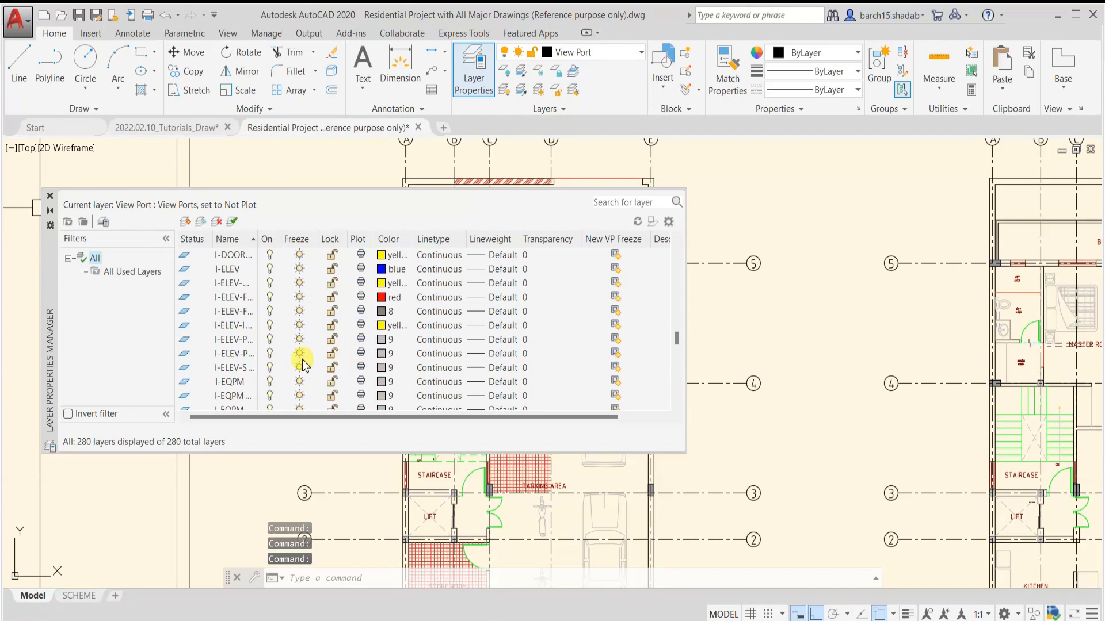
click(270, 355)
scroll(323, 360, down, 10)
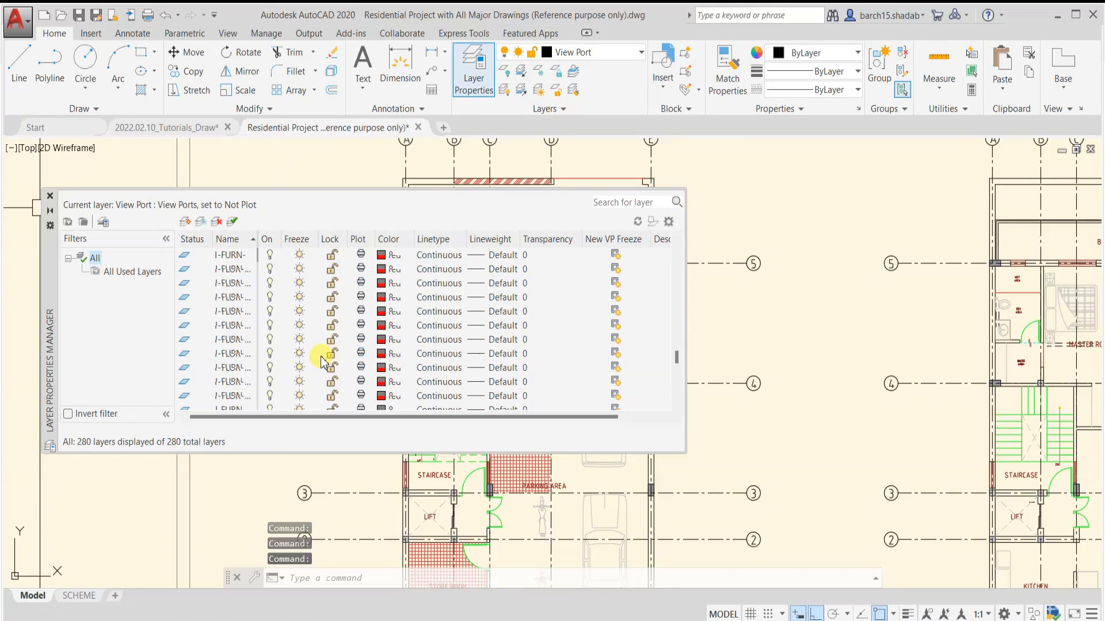
click(270, 367)
click(361, 325)
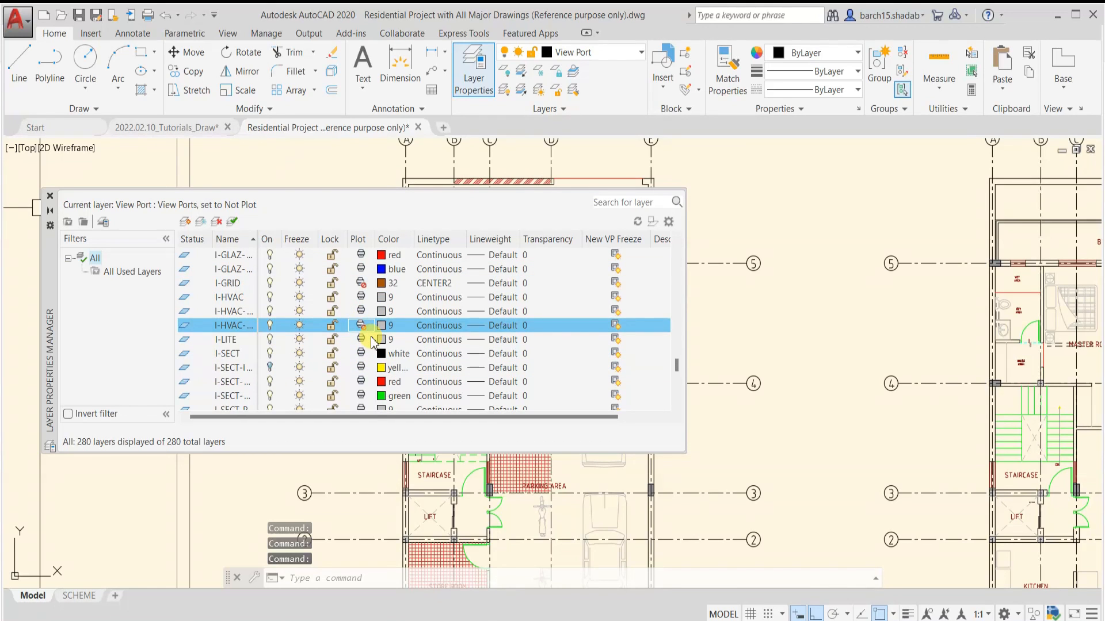
Start a new layer property filter and name it Interior Work
scroll(371, 337, up, 10)
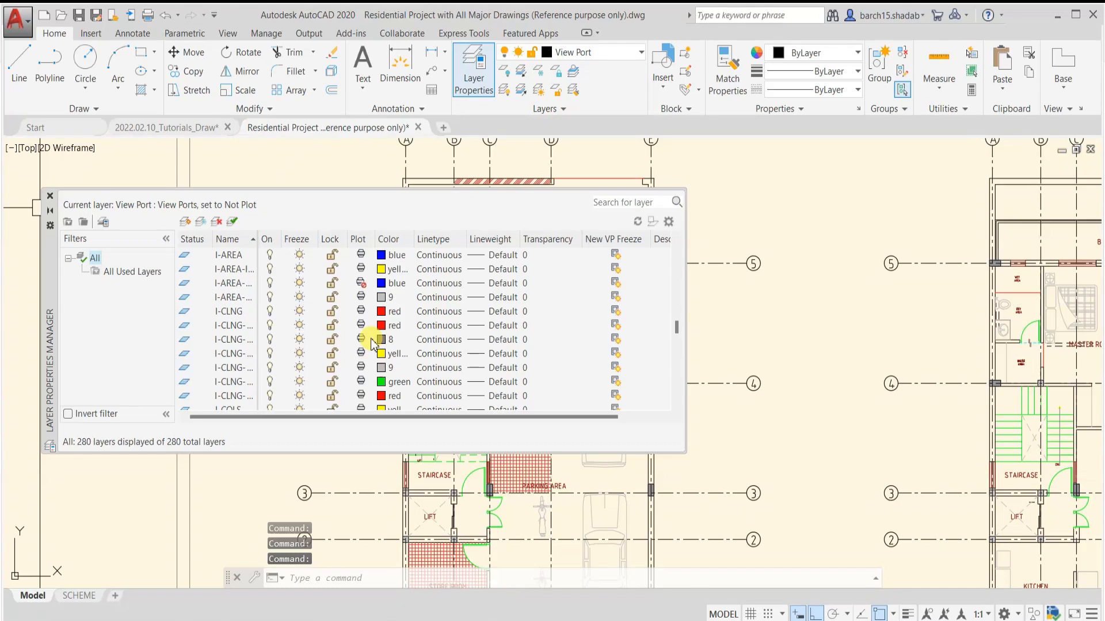
scroll(321, 340, up, 15)
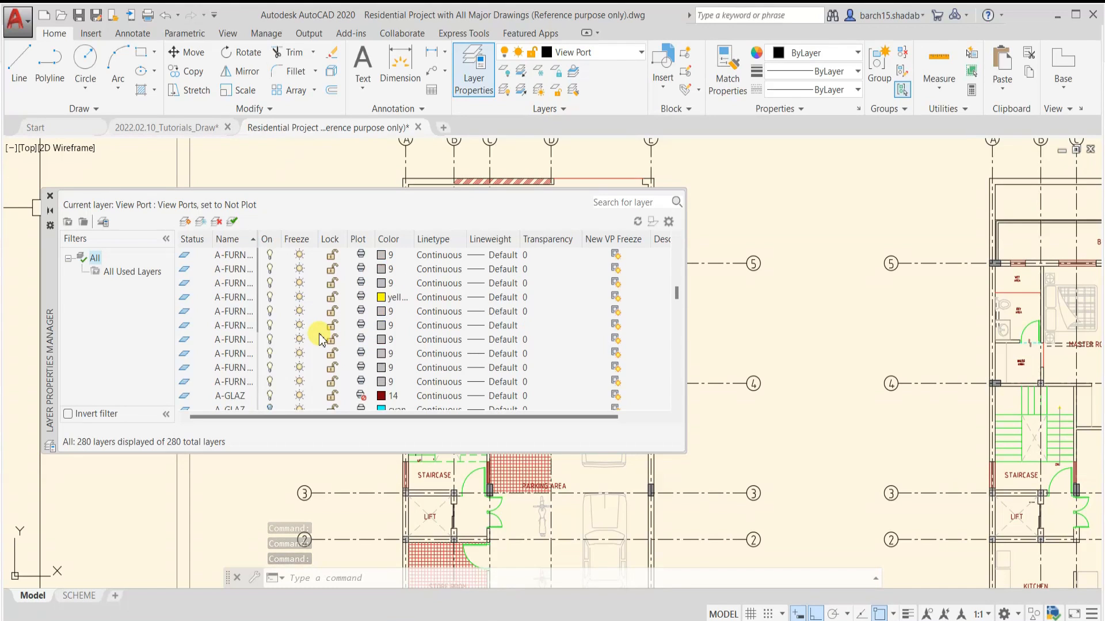
scroll(321, 339, up, 10)
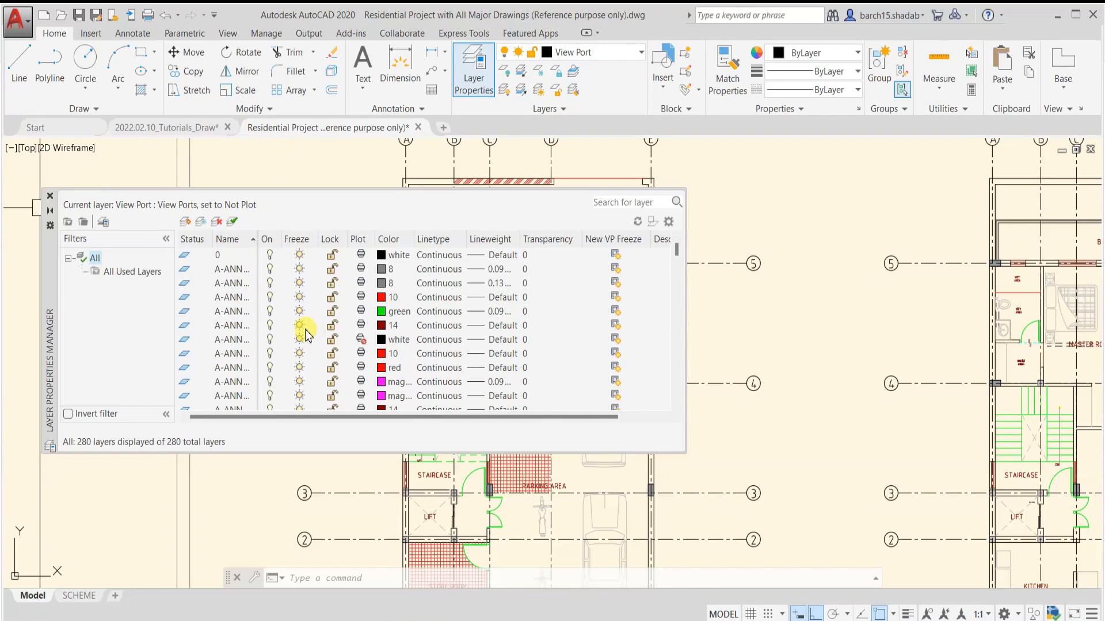
click(68, 222)
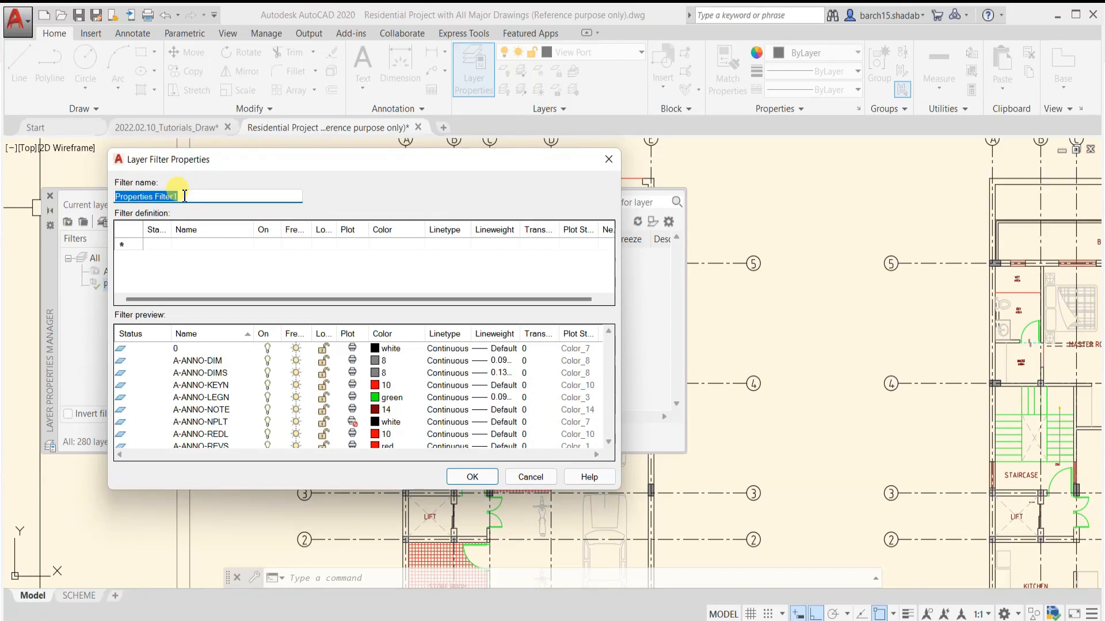
key(BackSpace)
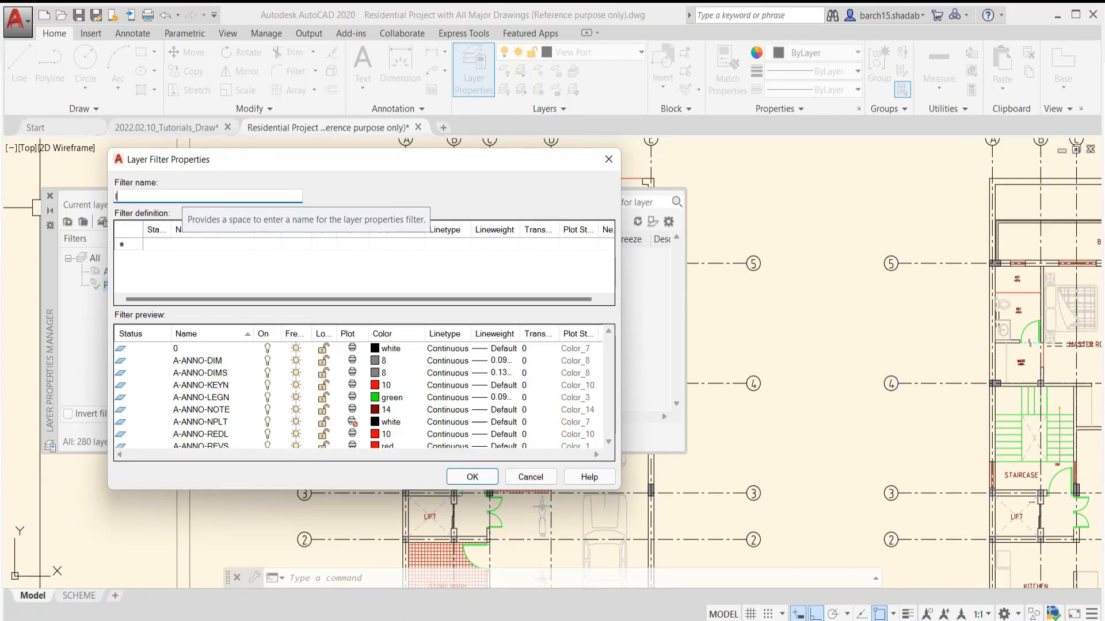
text(Interior Work)
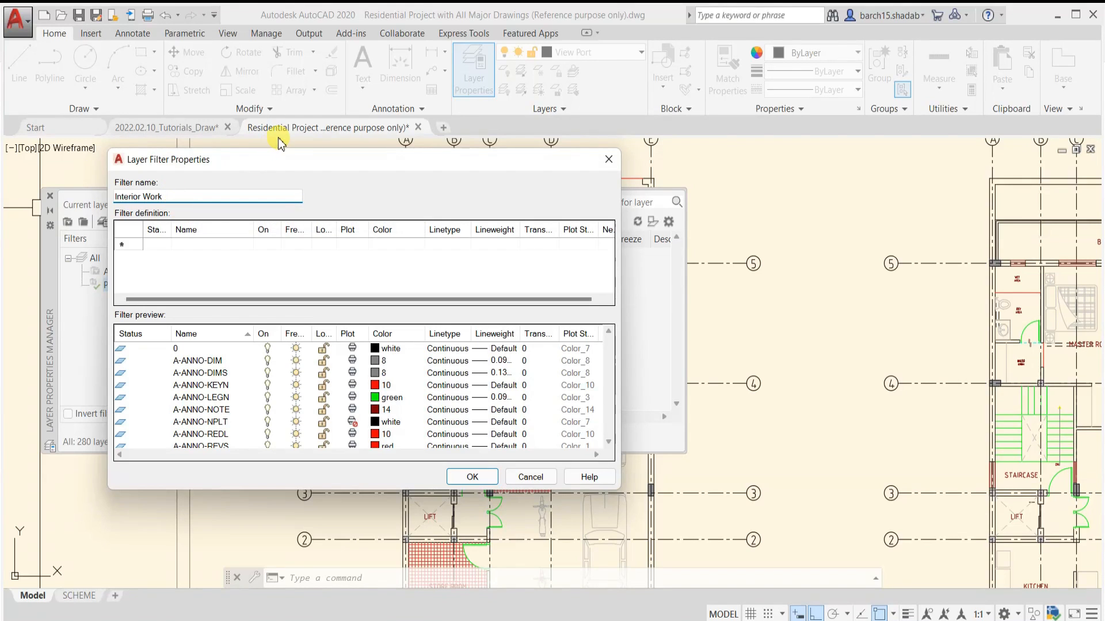
Define the Interior Work filter with the layer name criterion I* and save it
drag(293, 164, 422, 142)
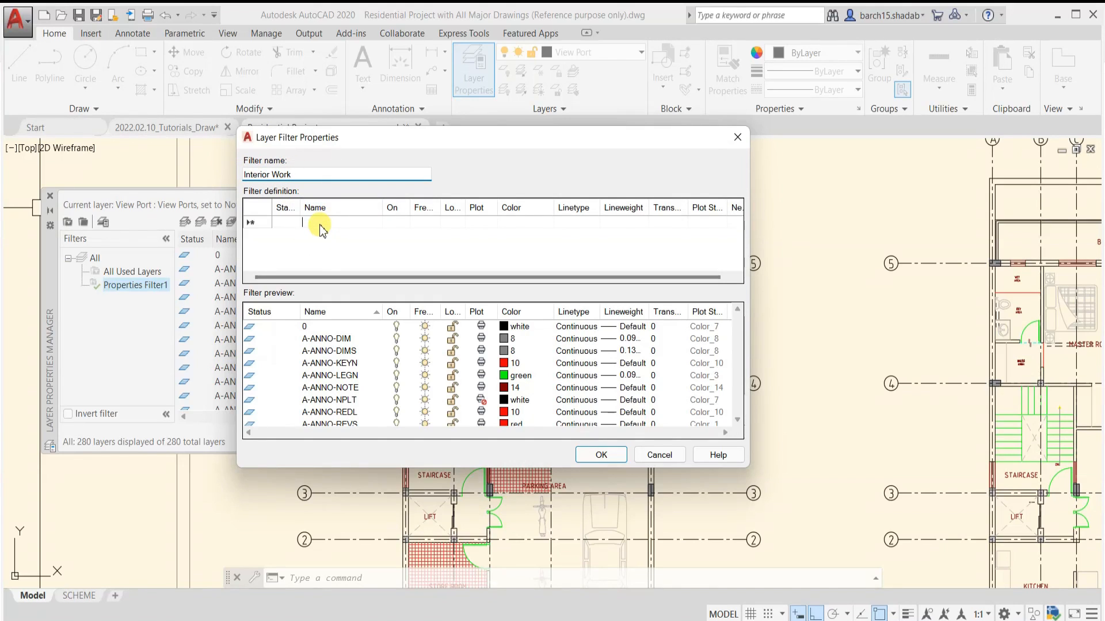
text(*)
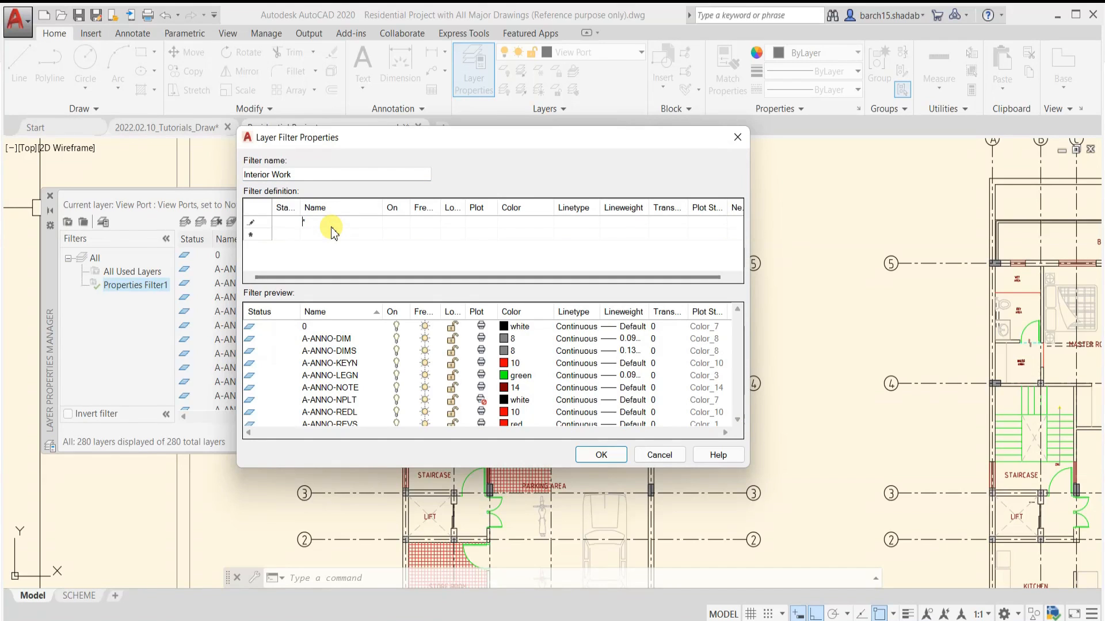
text(I)
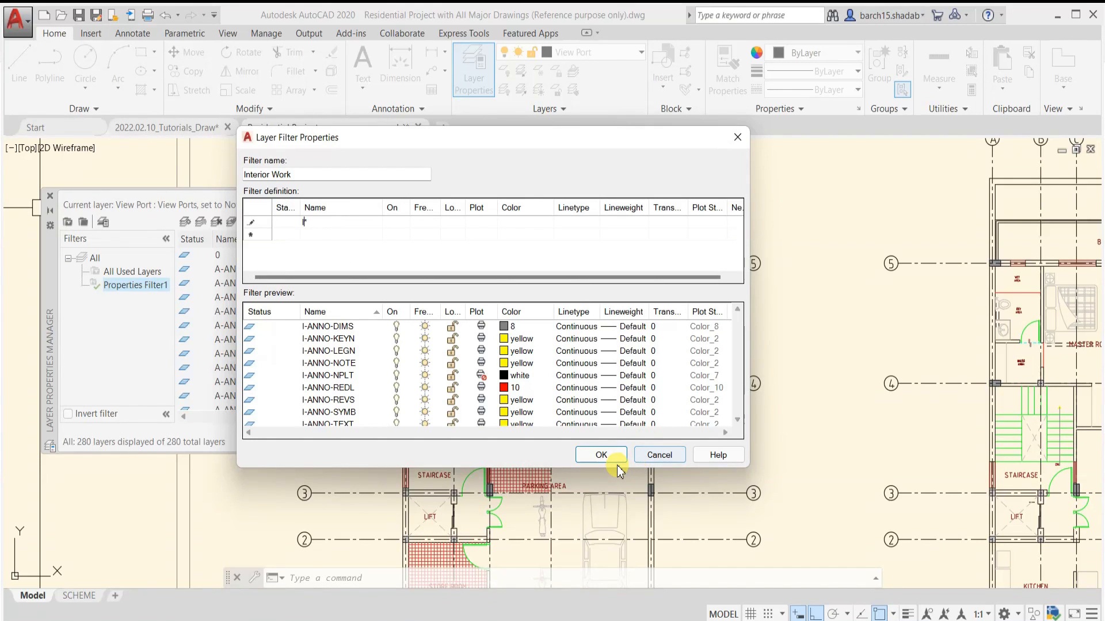
click(601, 455)
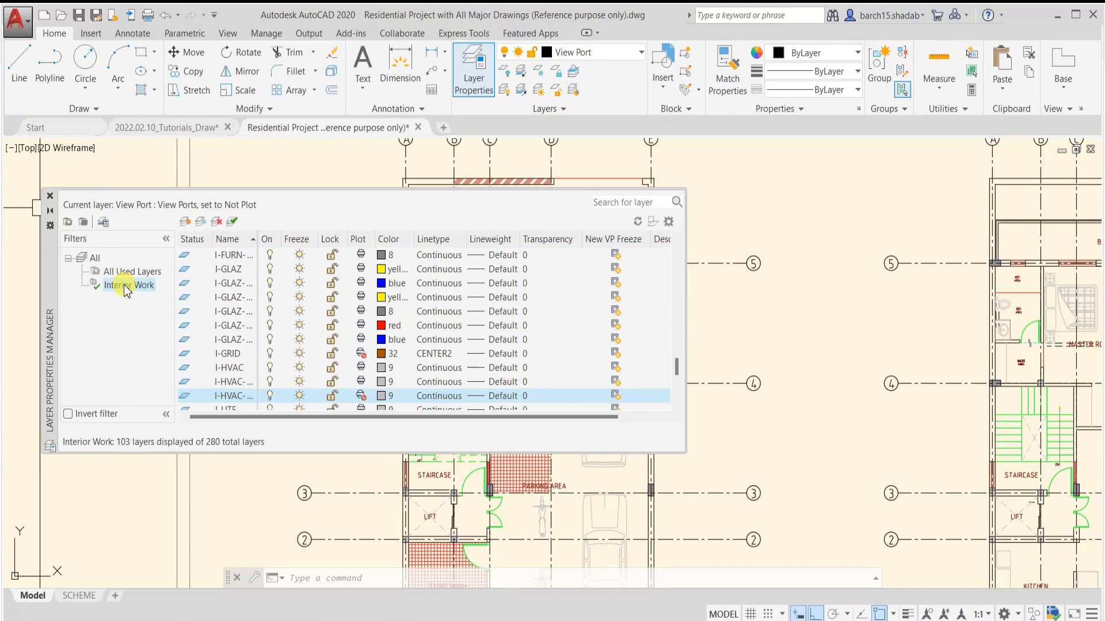
Review the layers listed under the Interior Work filter, checking the on/off and plot states of the I-DETL-IDEN layer
click(128, 286)
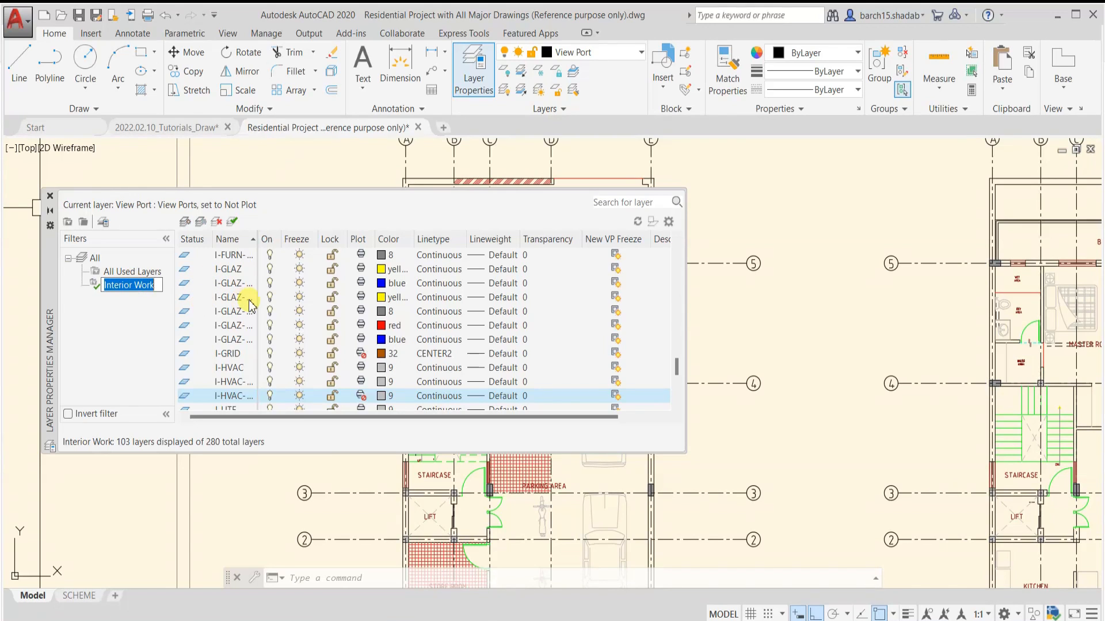
scroll(247, 303, down, 10)
scroll(230, 351, up, 15)
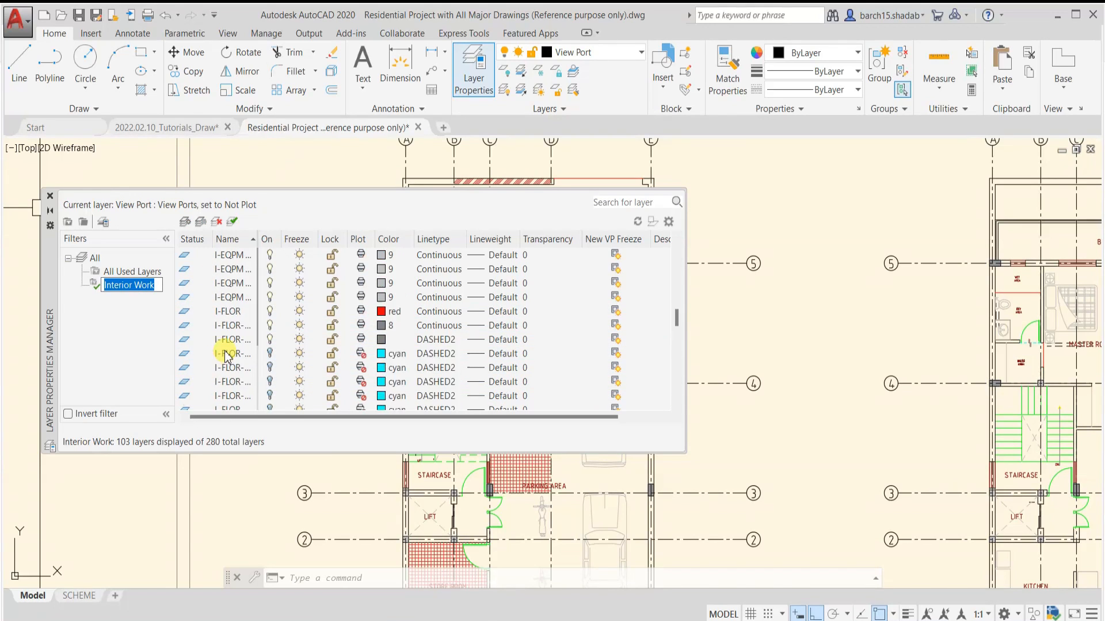
scroll(224, 339, down, 15)
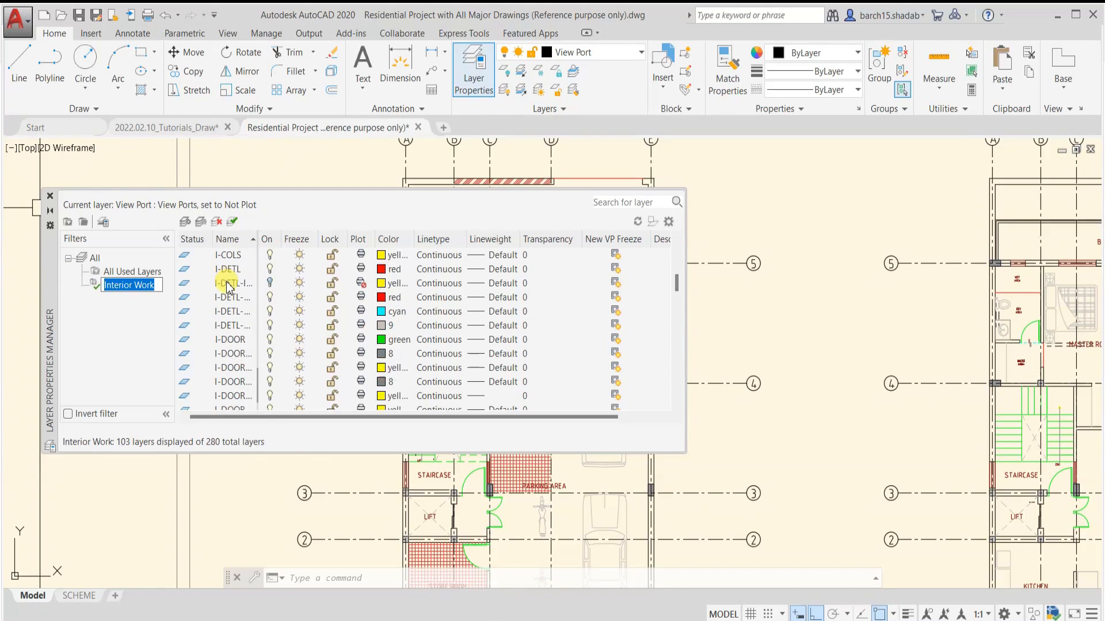
scroll(230, 333, up, 15)
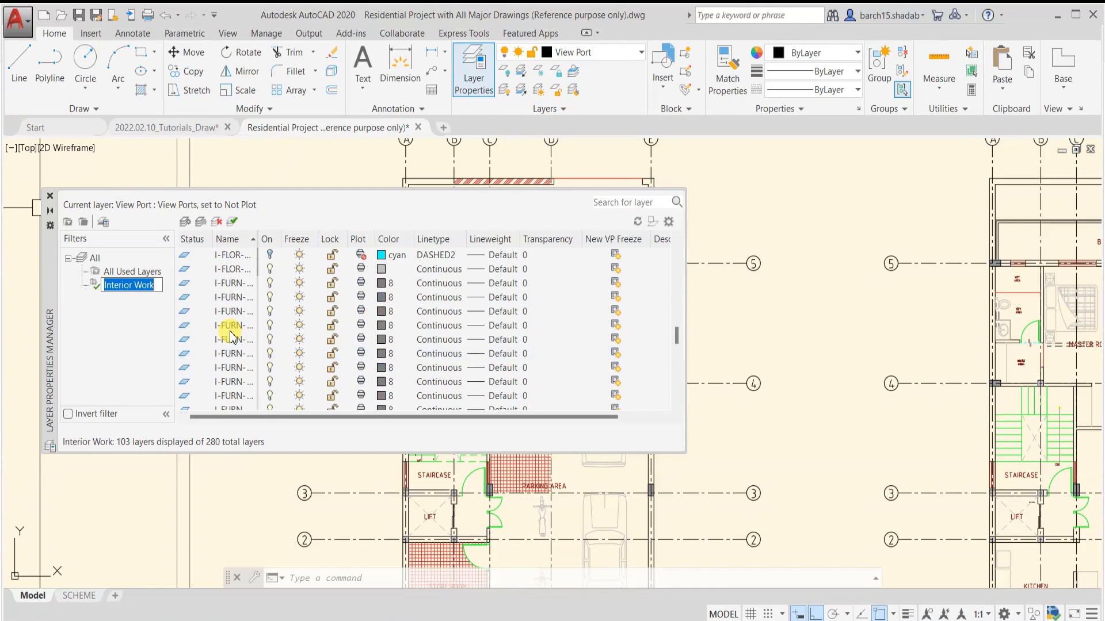
scroll(233, 336, down, 5)
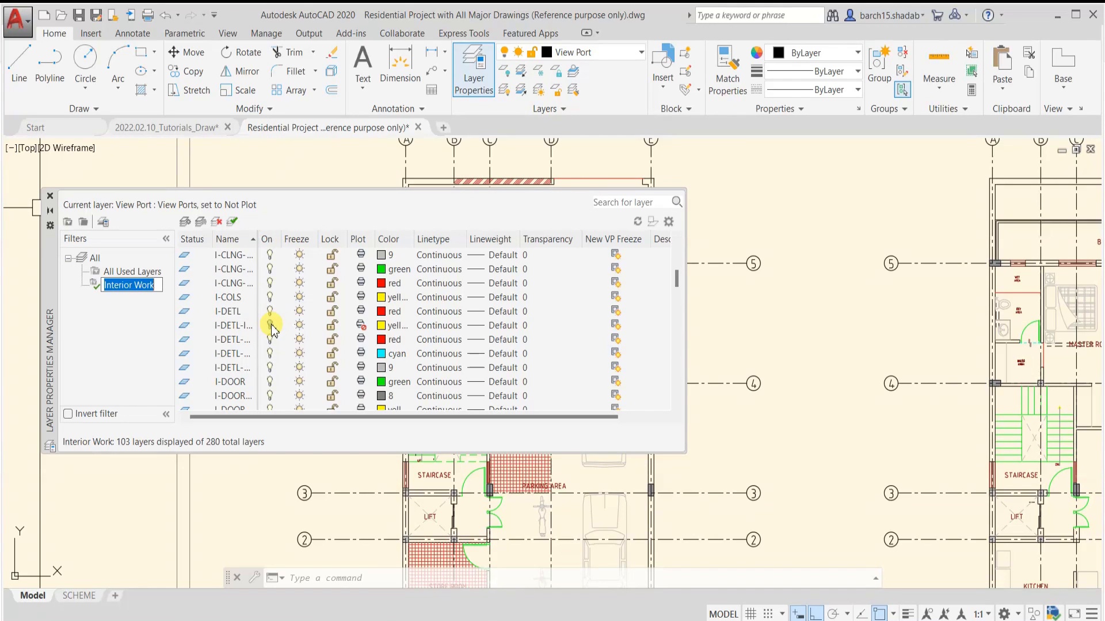
click(269, 325)
click(360, 326)
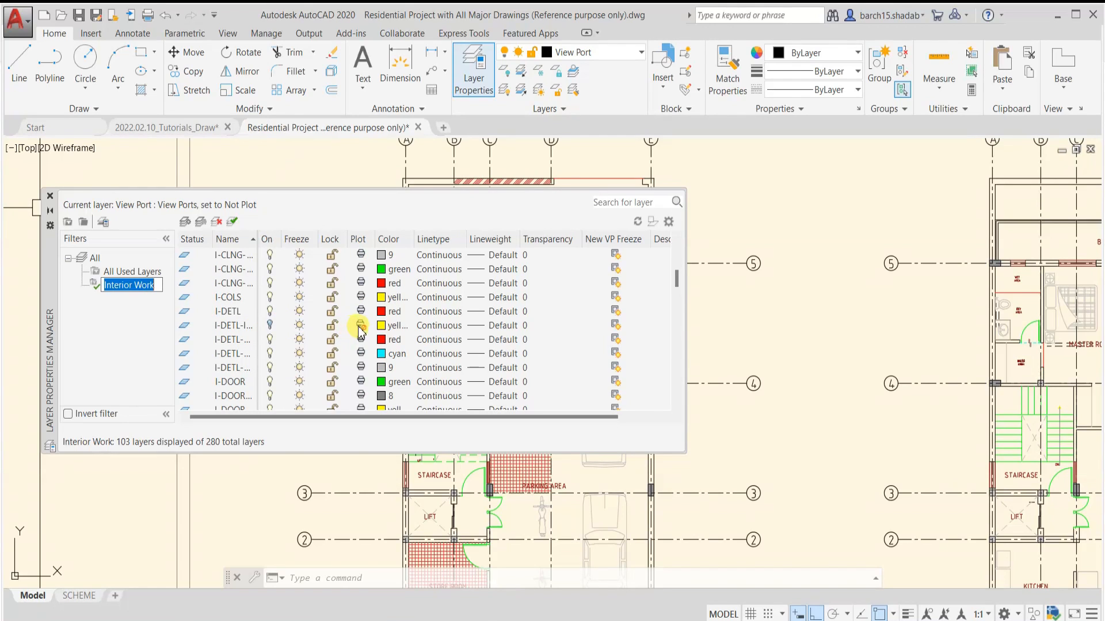
click(362, 326)
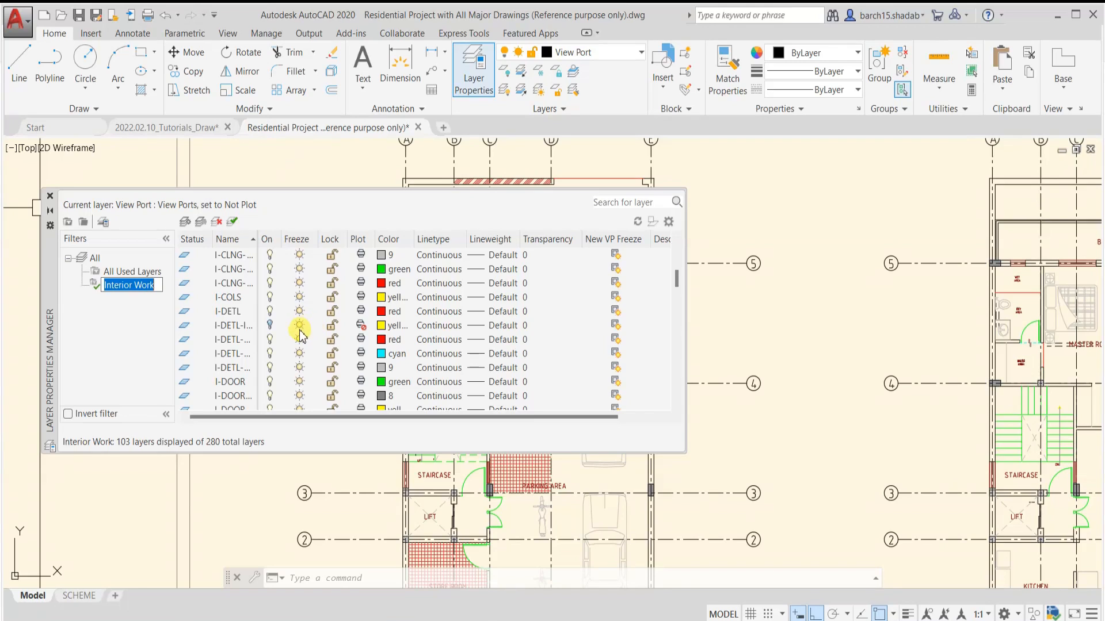
scroll(301, 335, down, 3)
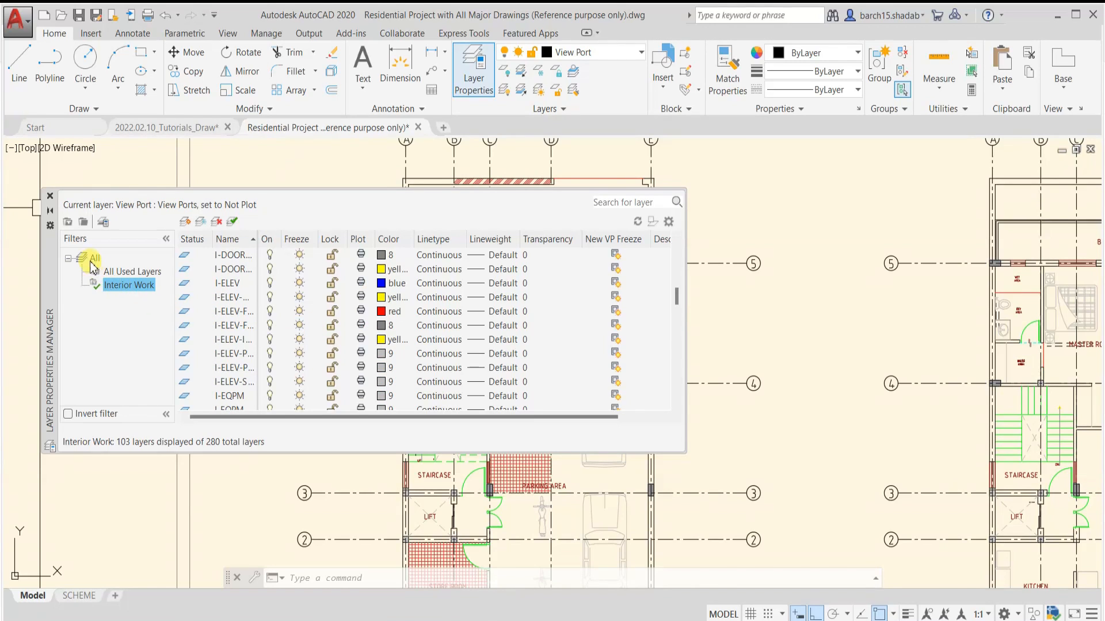
Create a layer property filter called Architecture work with the layer name criterion A* and save it
click(68, 222)
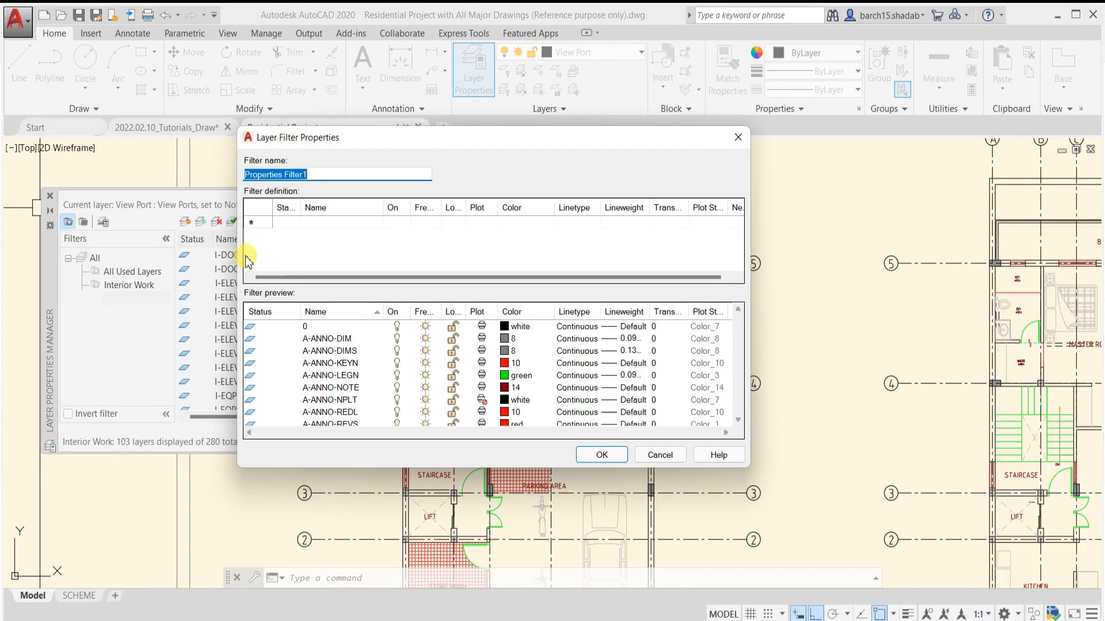
text(Archi)
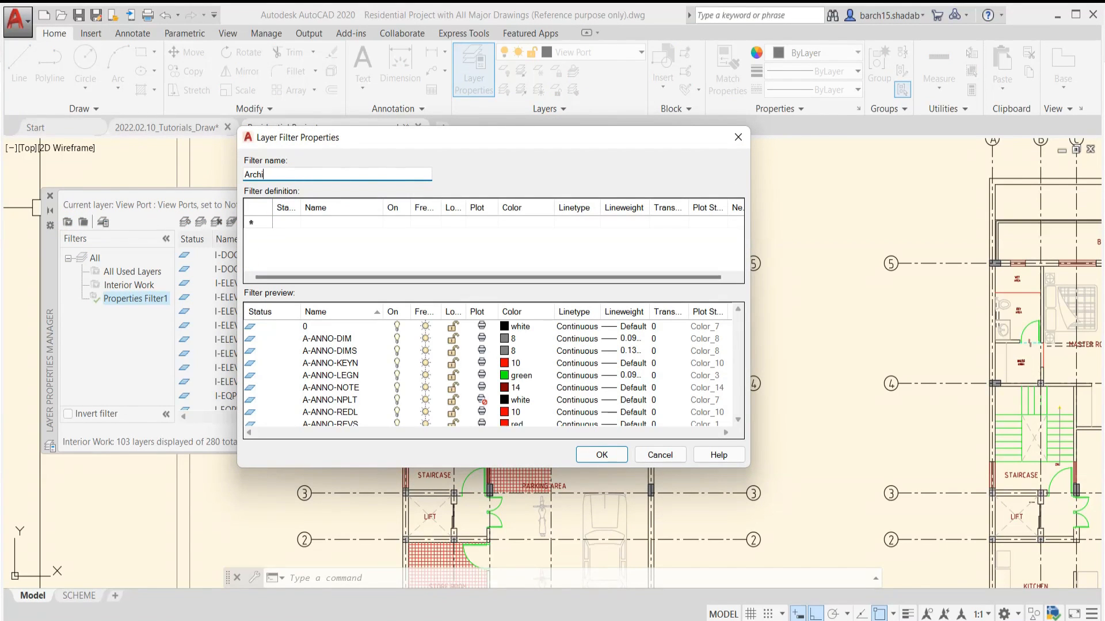
text(tecture work)
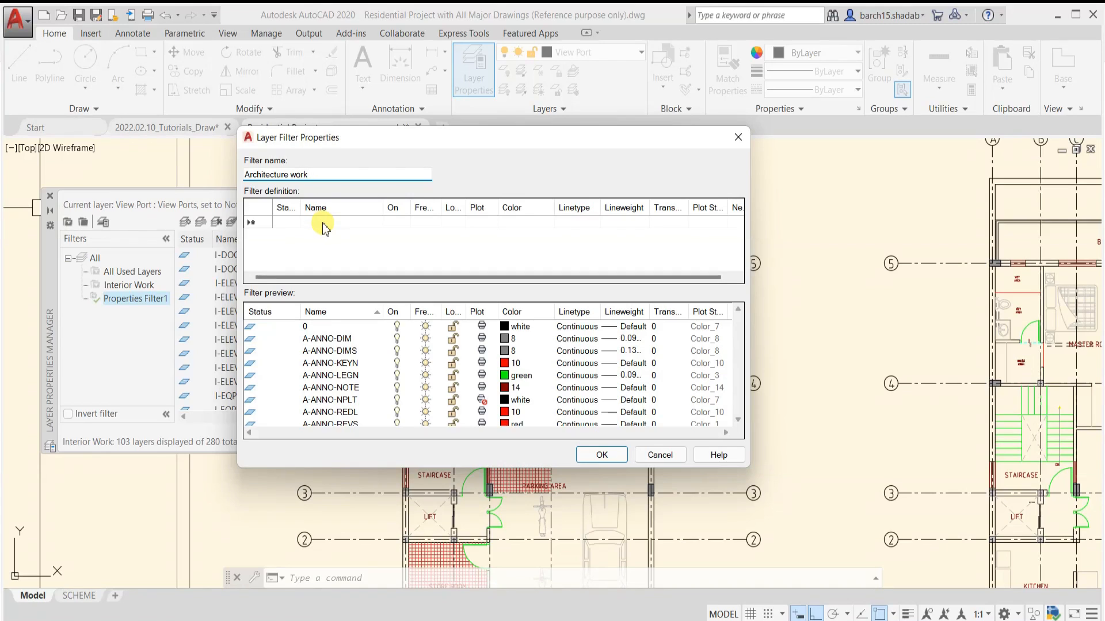
click(324, 224)
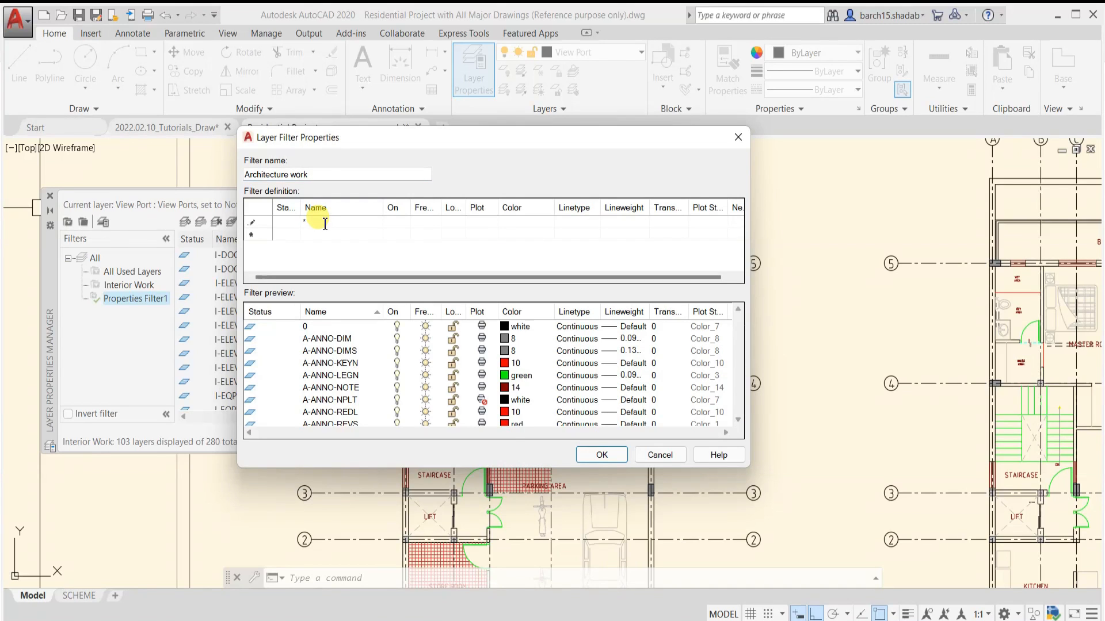
text(A*)
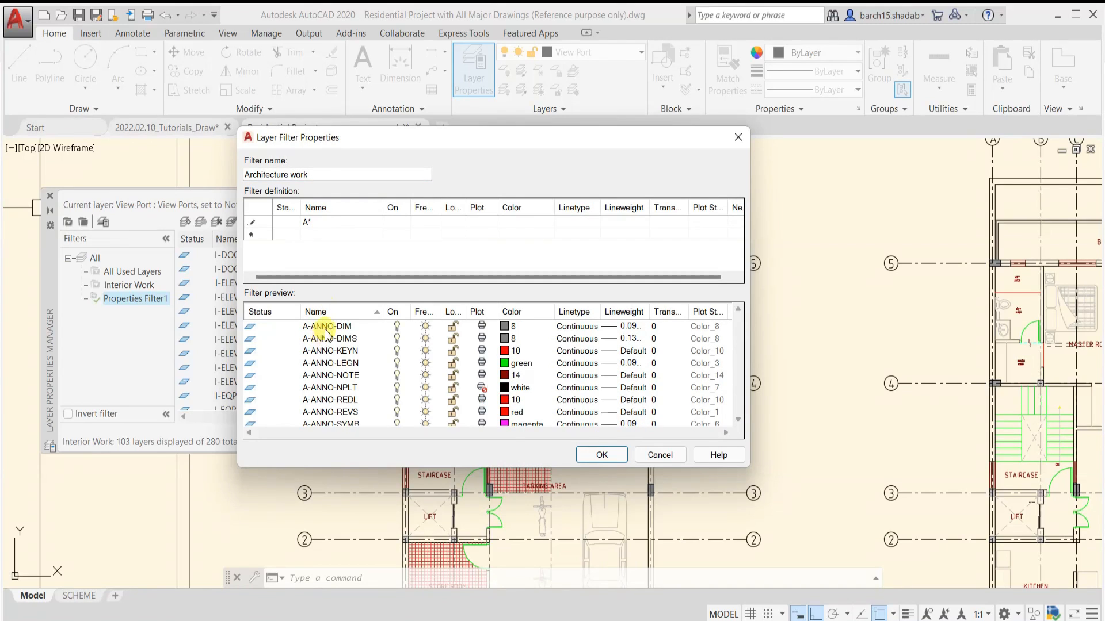
click(598, 455)
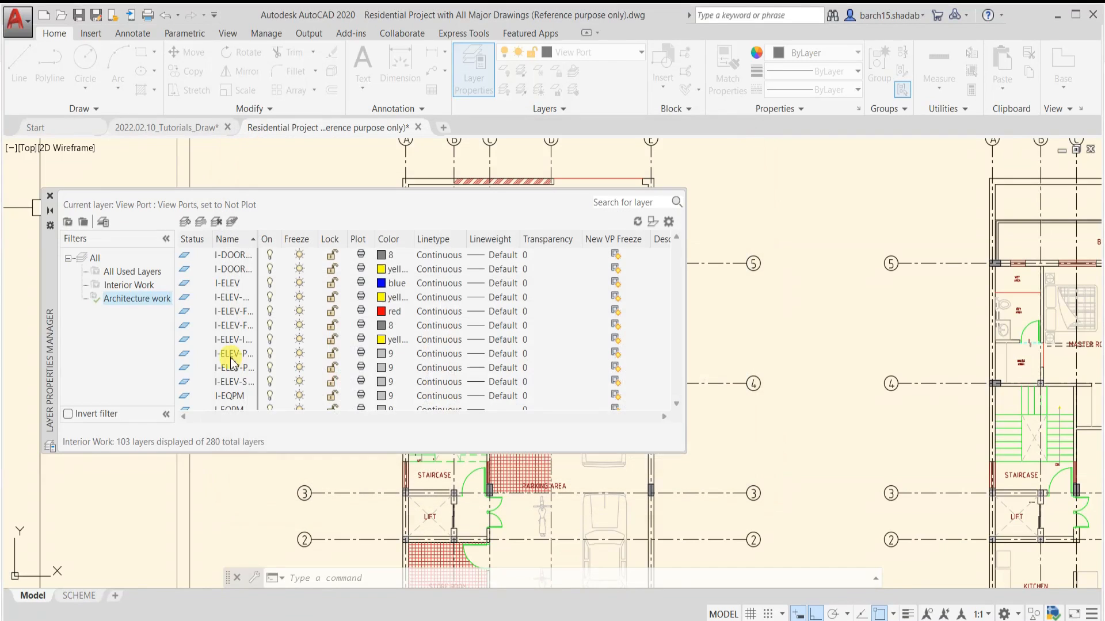
Show only the layers in the Architecture work filter and look through the list
click(137, 298)
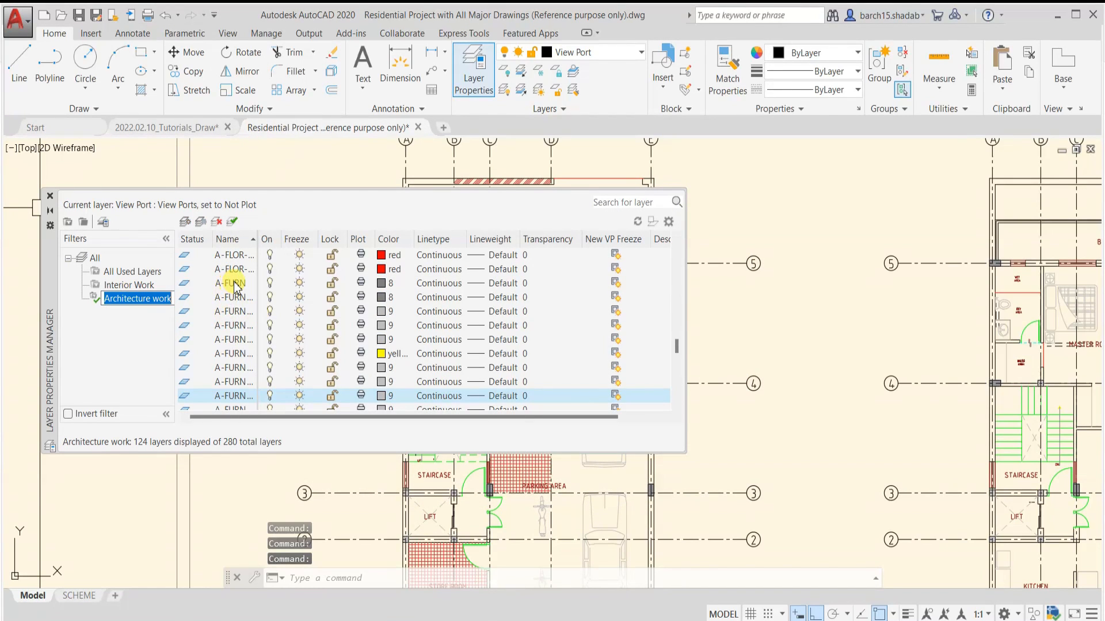
scroll(233, 322, down, 10)
scroll(226, 356, up, 8)
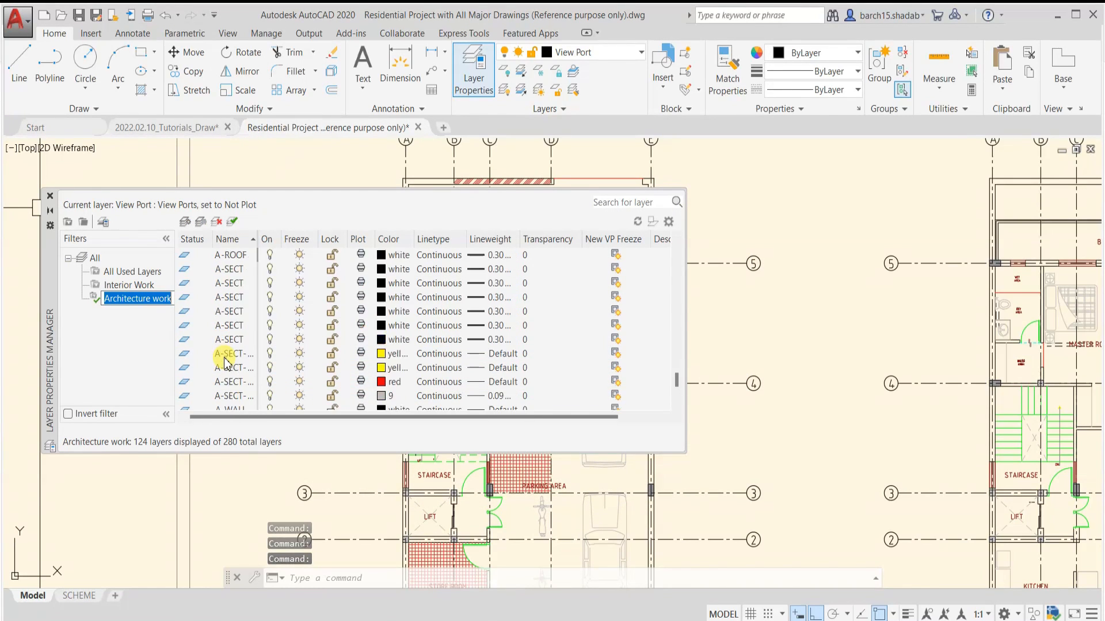
click(136, 323)
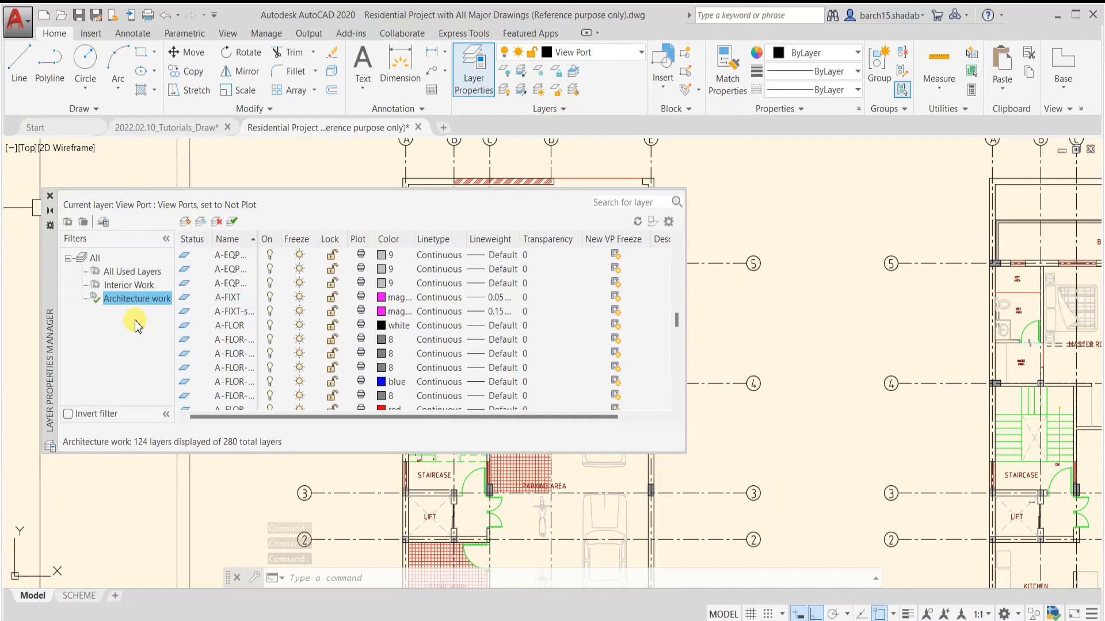
scroll(239, 339, up, 5)
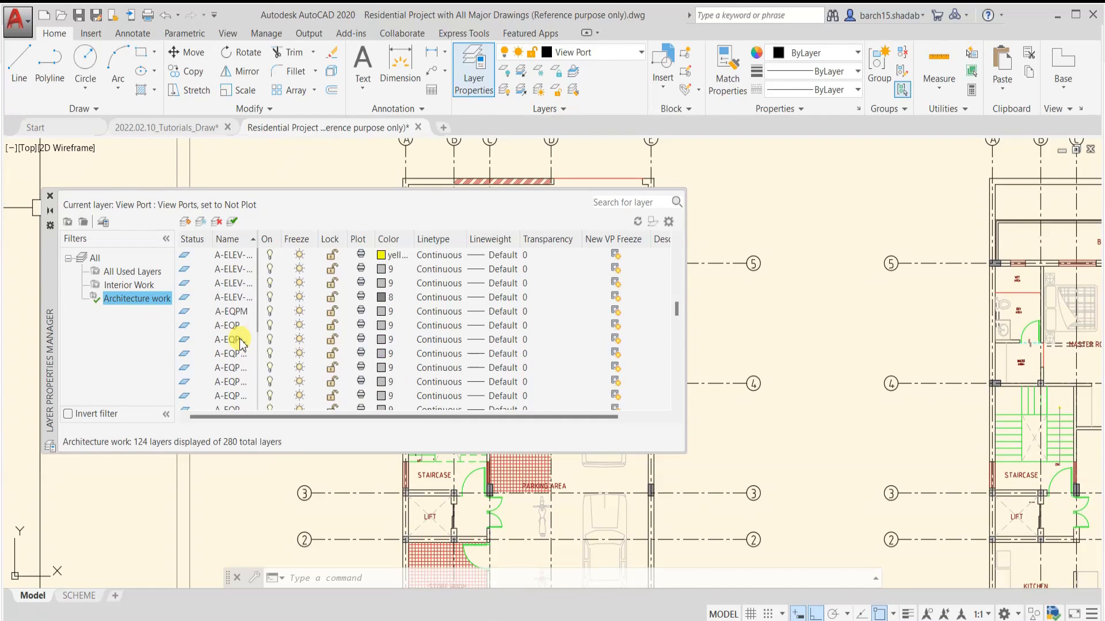
Start a new layer property filter and name it Hide + No plotter
click(68, 223)
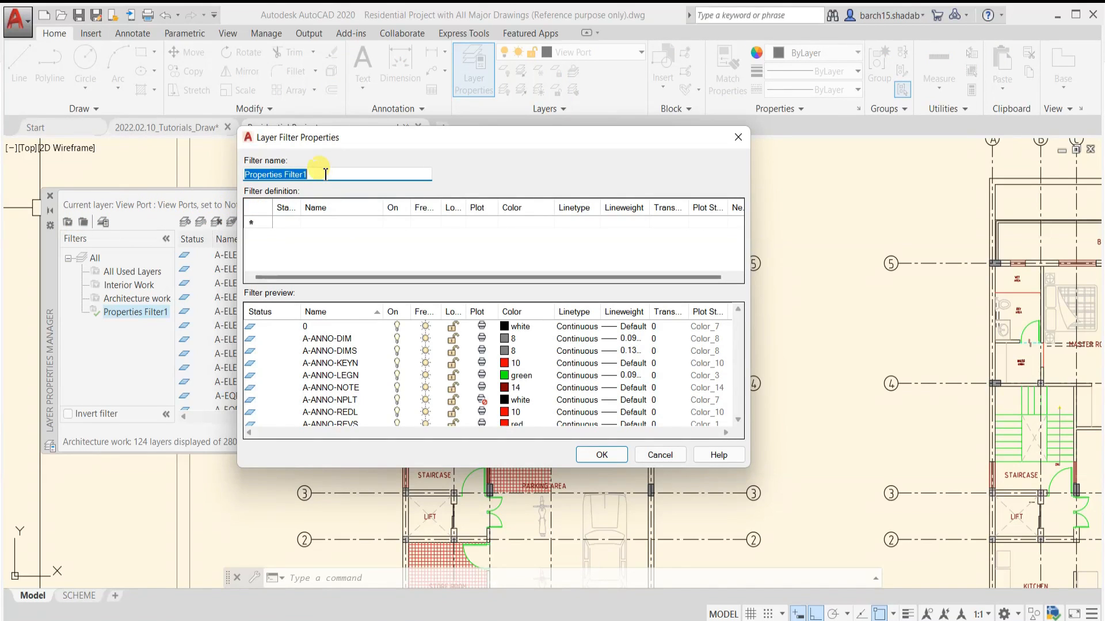
text(Un)
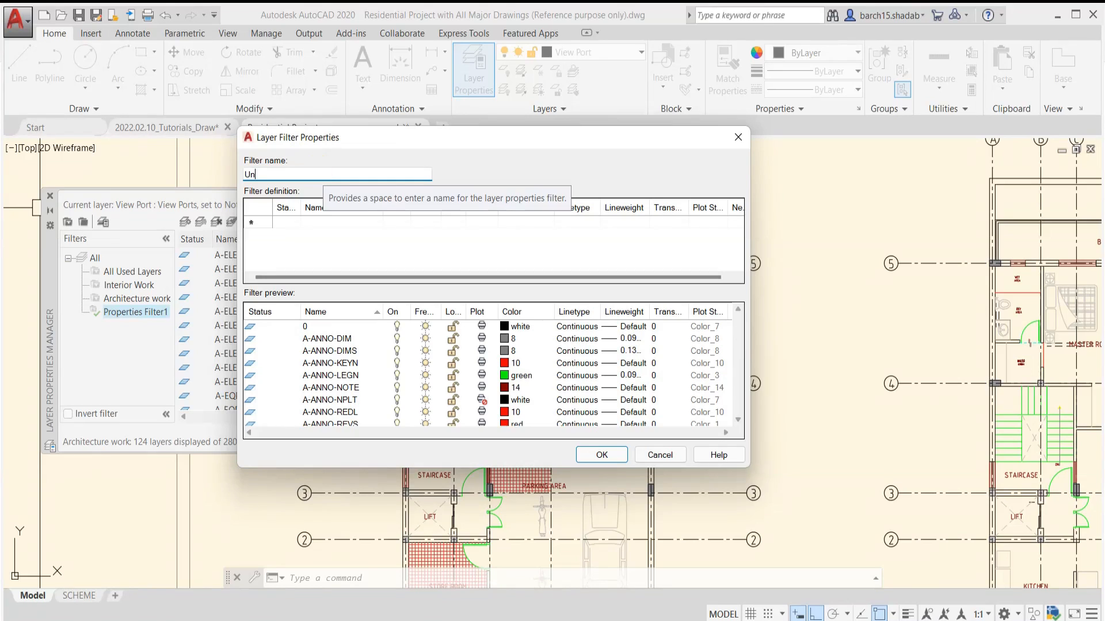
text(hine + P)
click(268, 175)
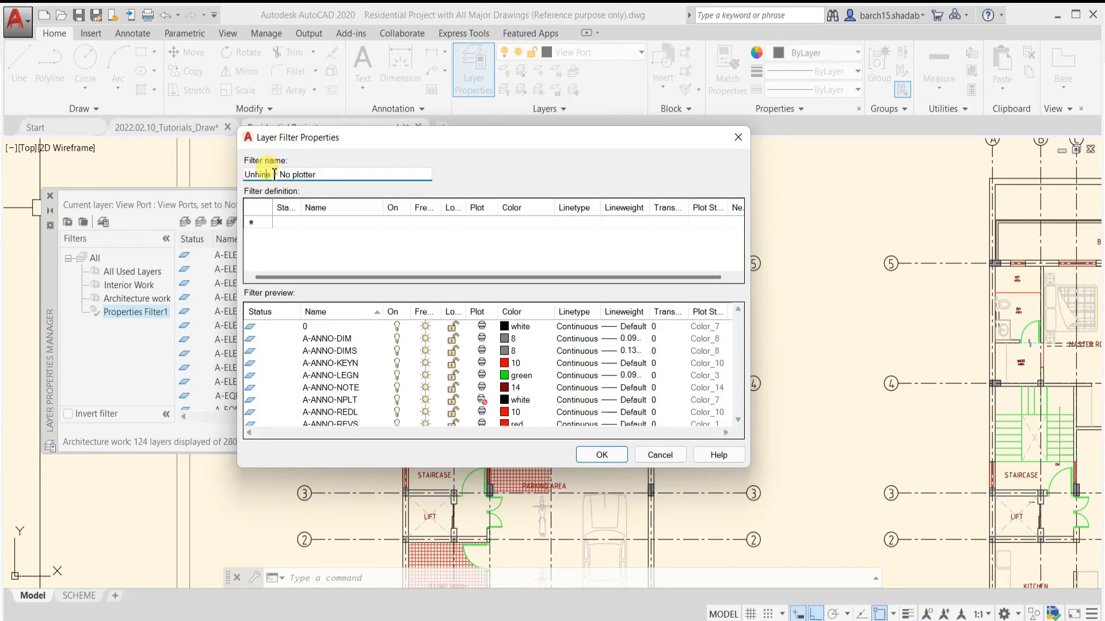
double_click(275, 173)
text(Hide)
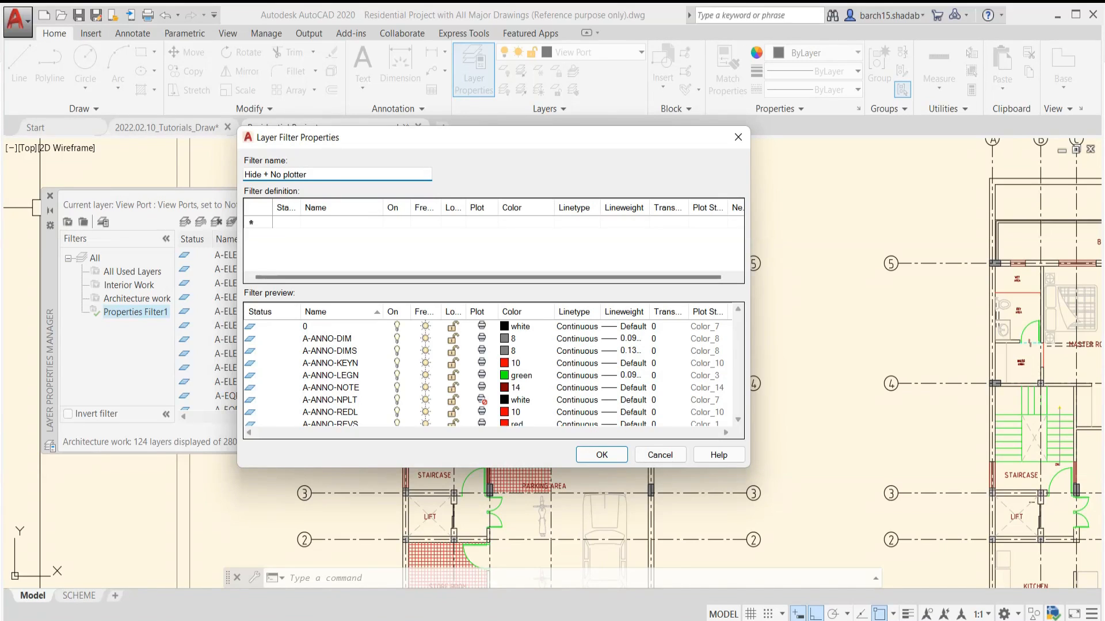
click(316, 174)
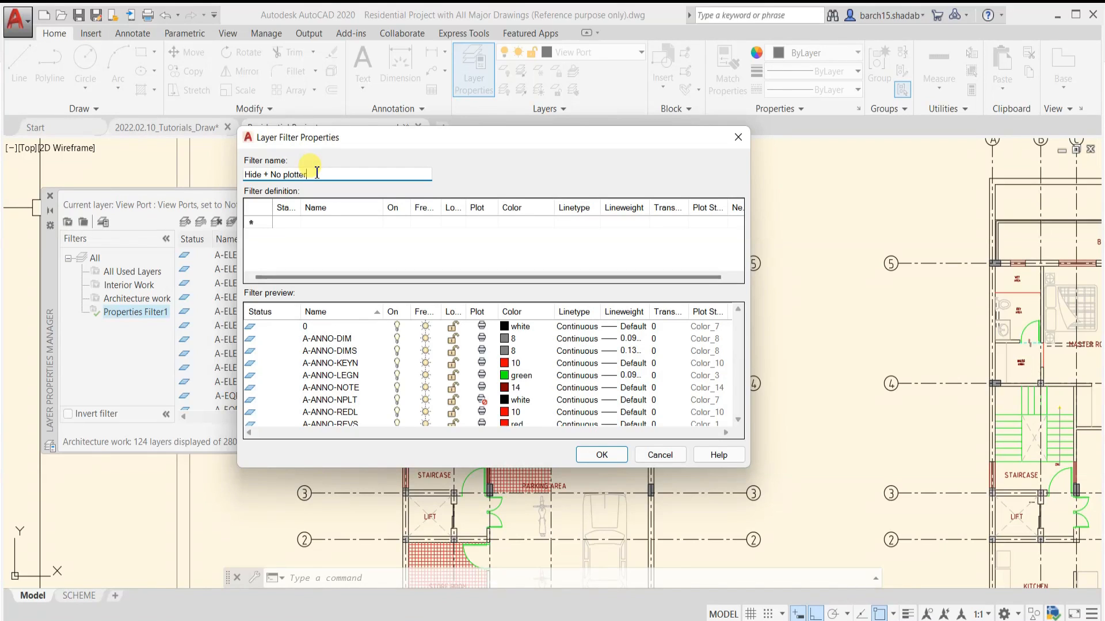
Set the Hide + No plotter filter's first criterion to layers that are turned off
click(294, 223)
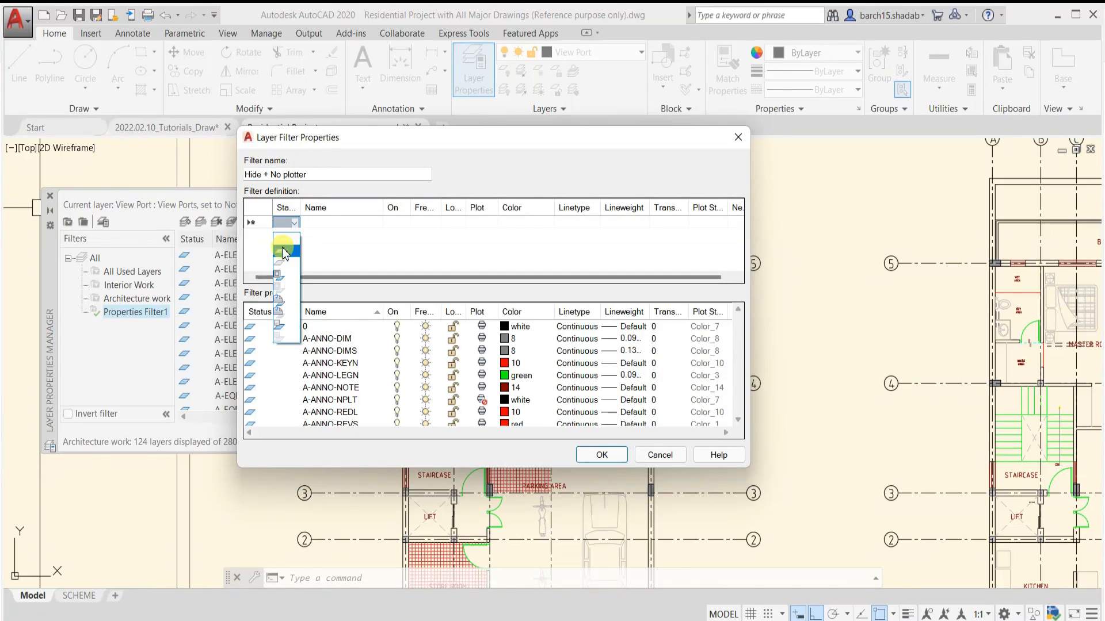
click(287, 224)
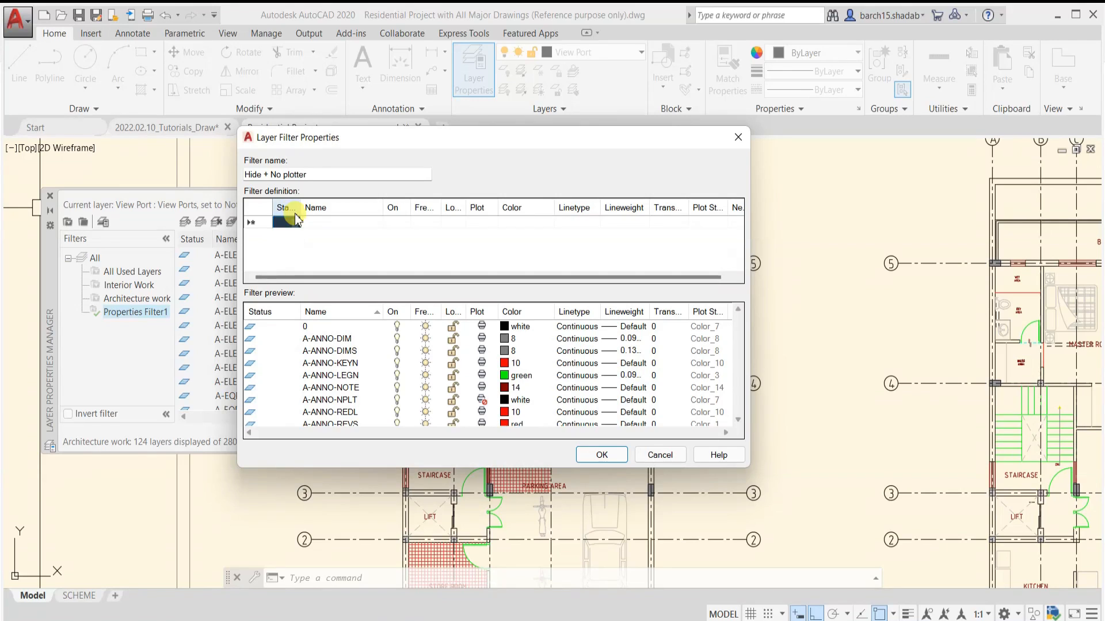
click(395, 224)
click(396, 224)
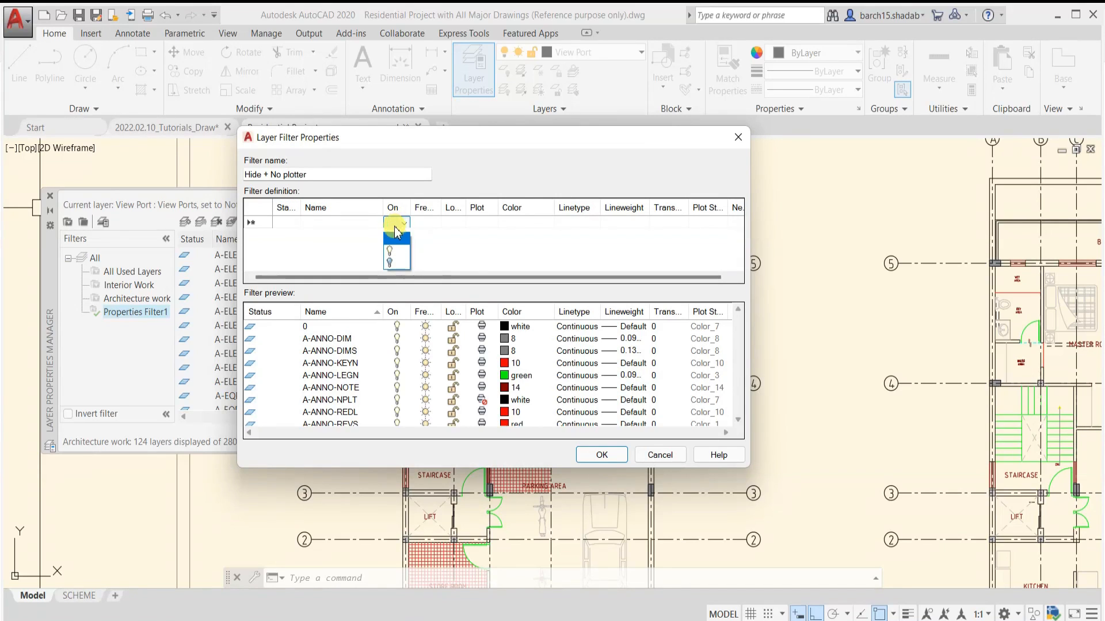
click(395, 265)
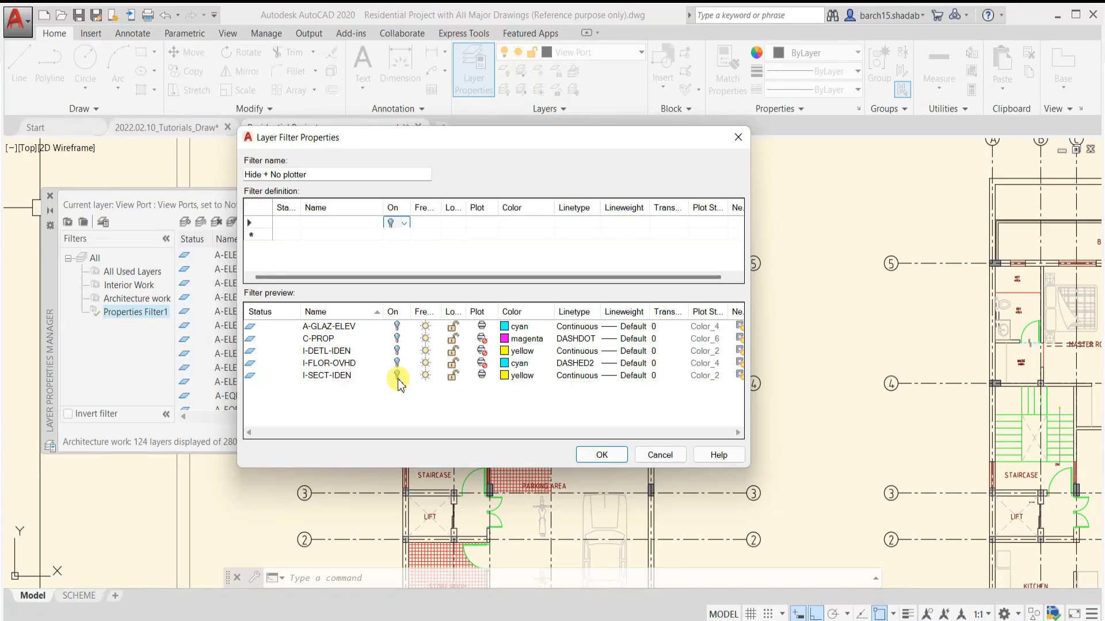
Add the non-plotting condition to the same criteria row of the Hide + No plotter filter and save it
double_click(308, 175)
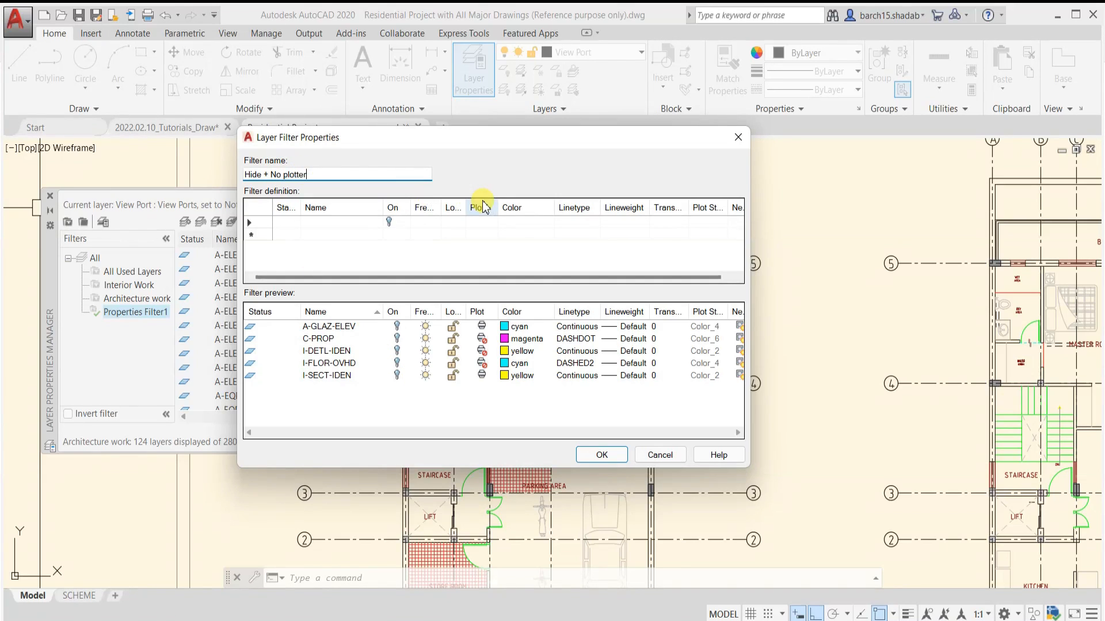
click(484, 222)
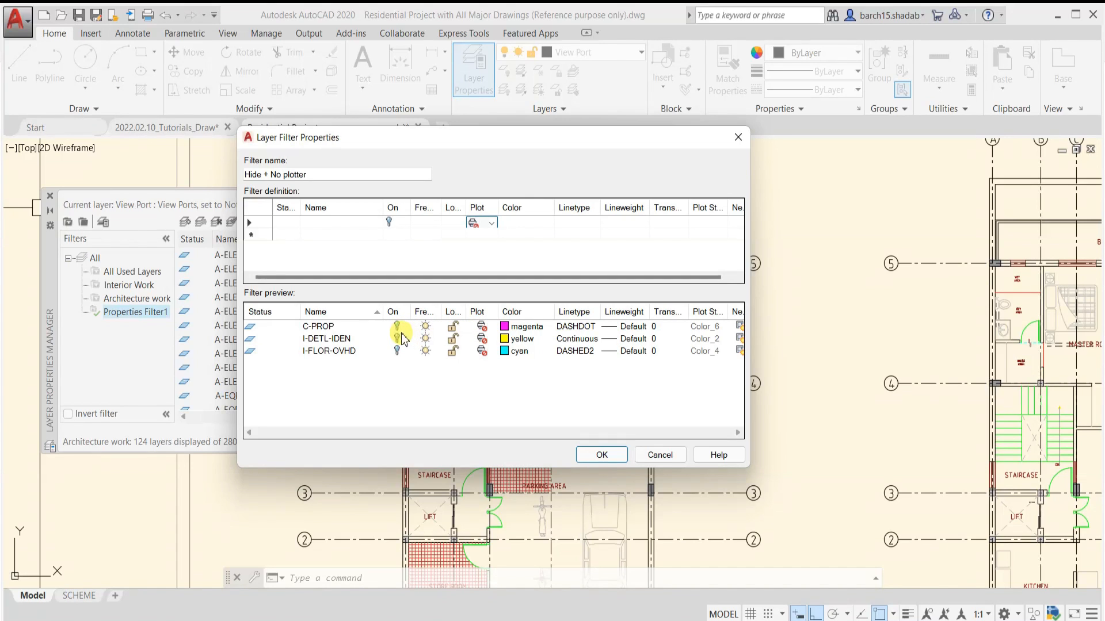
click(616, 454)
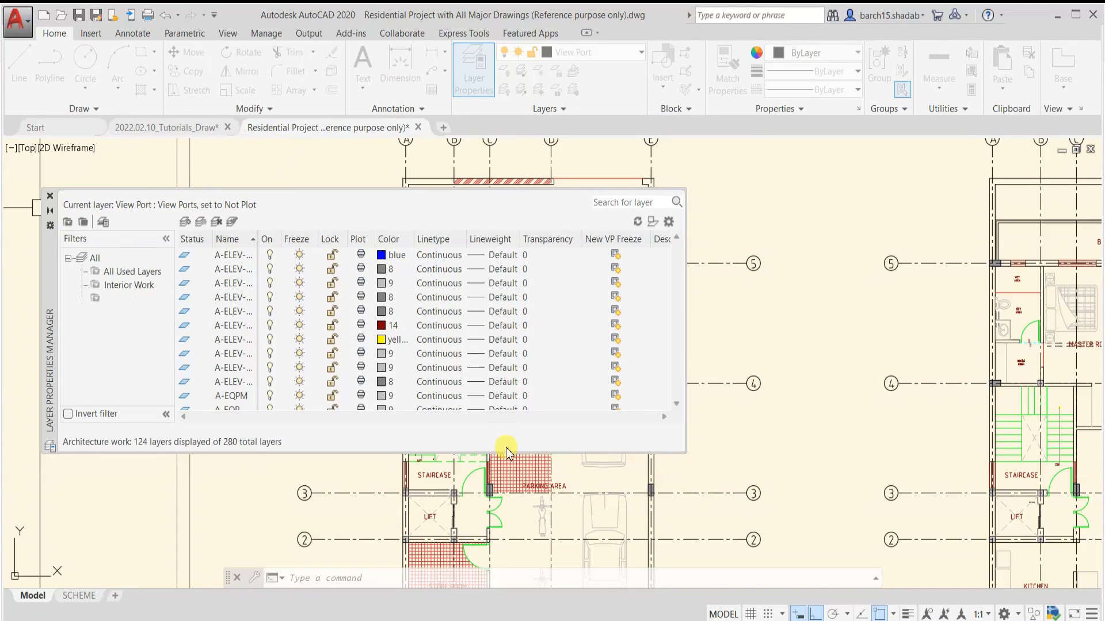
Look through All Used Layers, then show only the layers in the Hide + No plotter filter
click(124, 272)
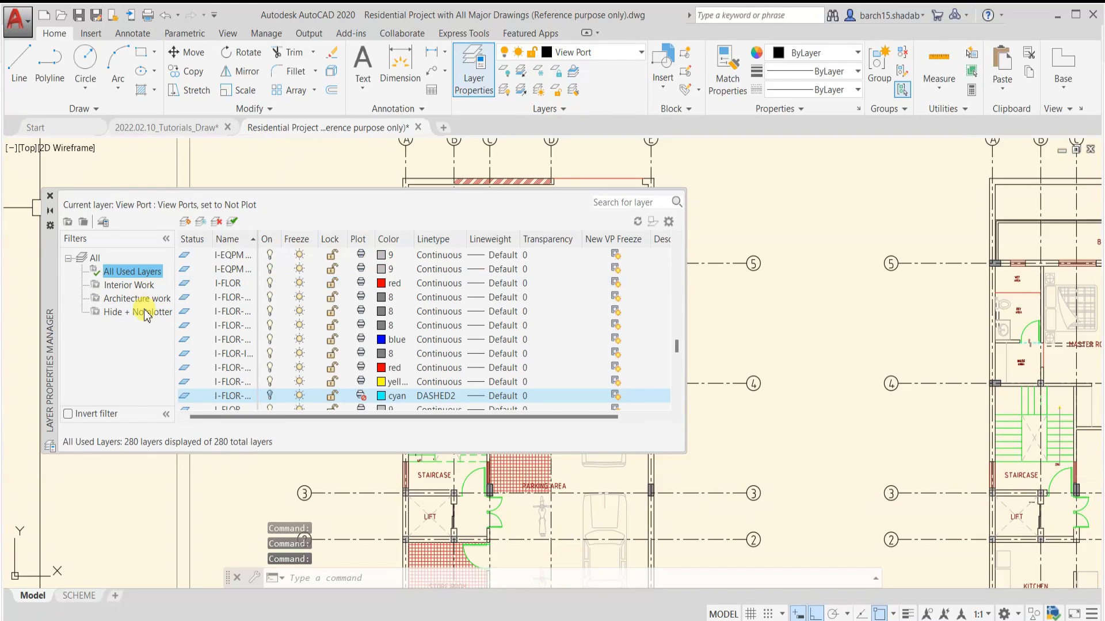
click(190, 282)
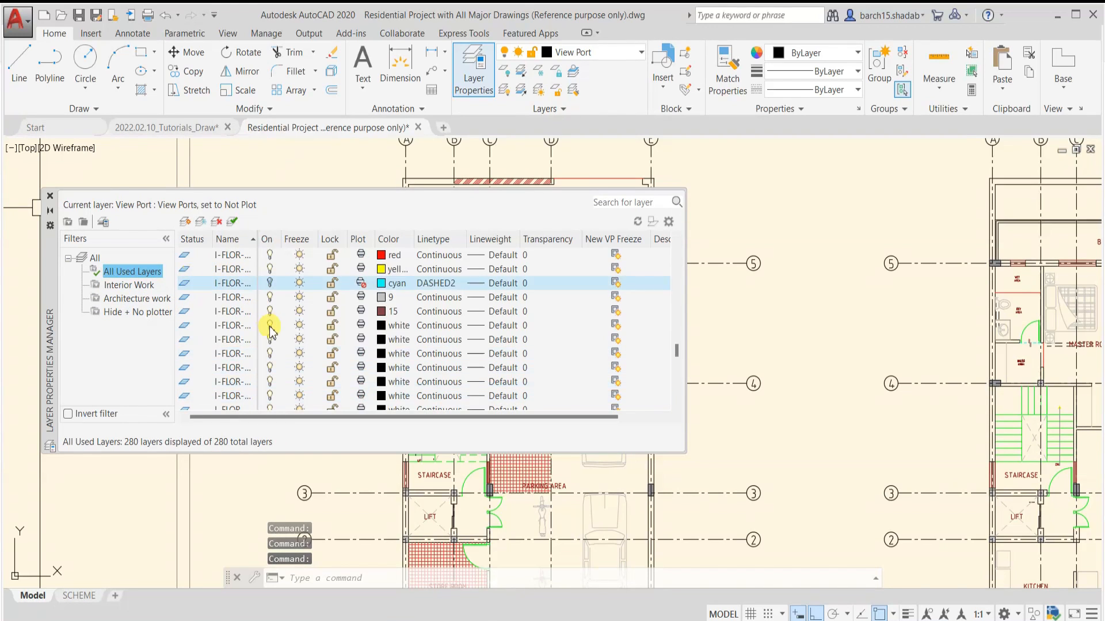
scroll(270, 323, up, 5)
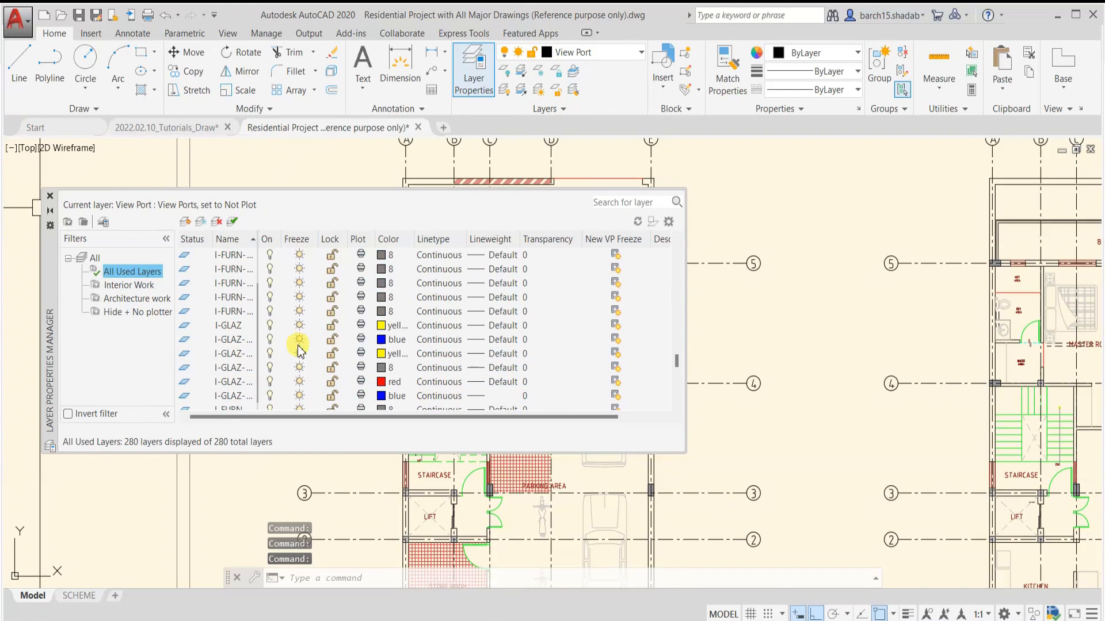
click(131, 318)
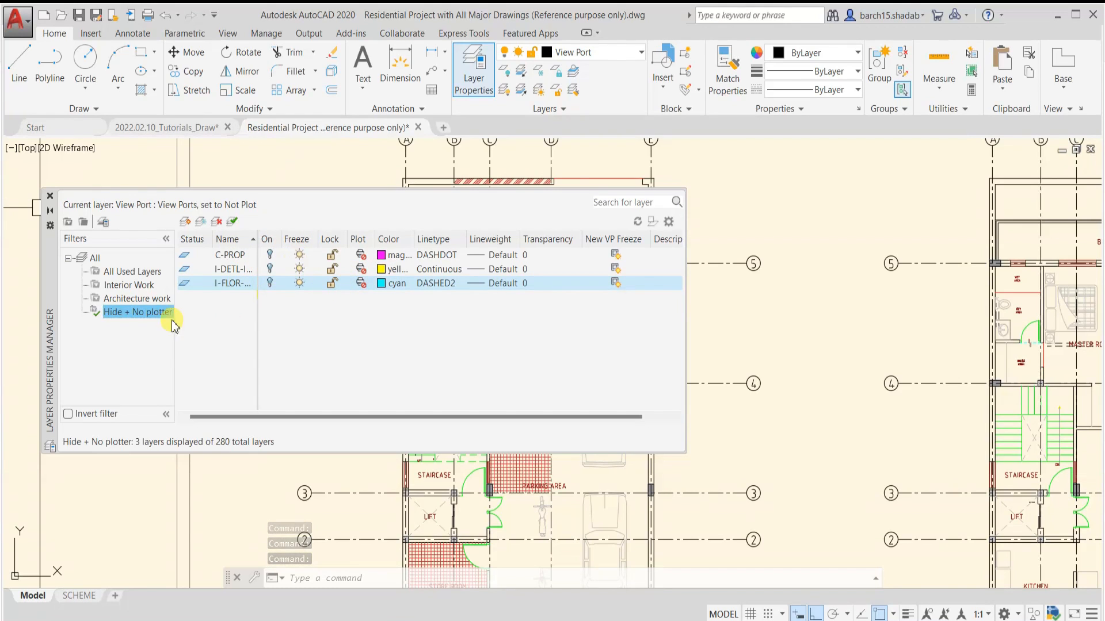
click(68, 222)
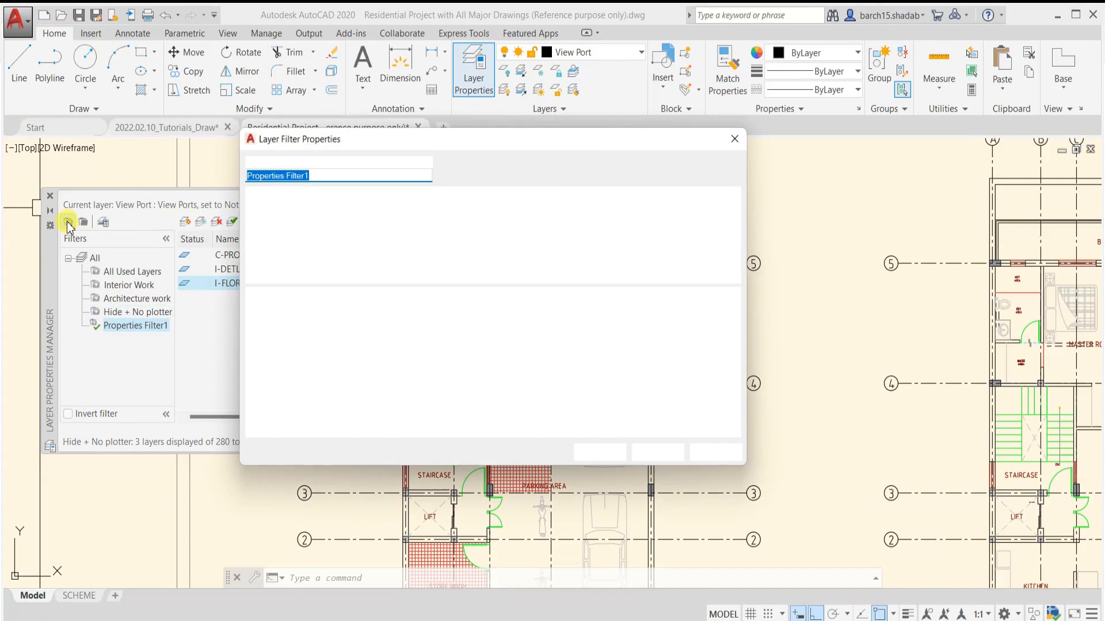
click(580, 222)
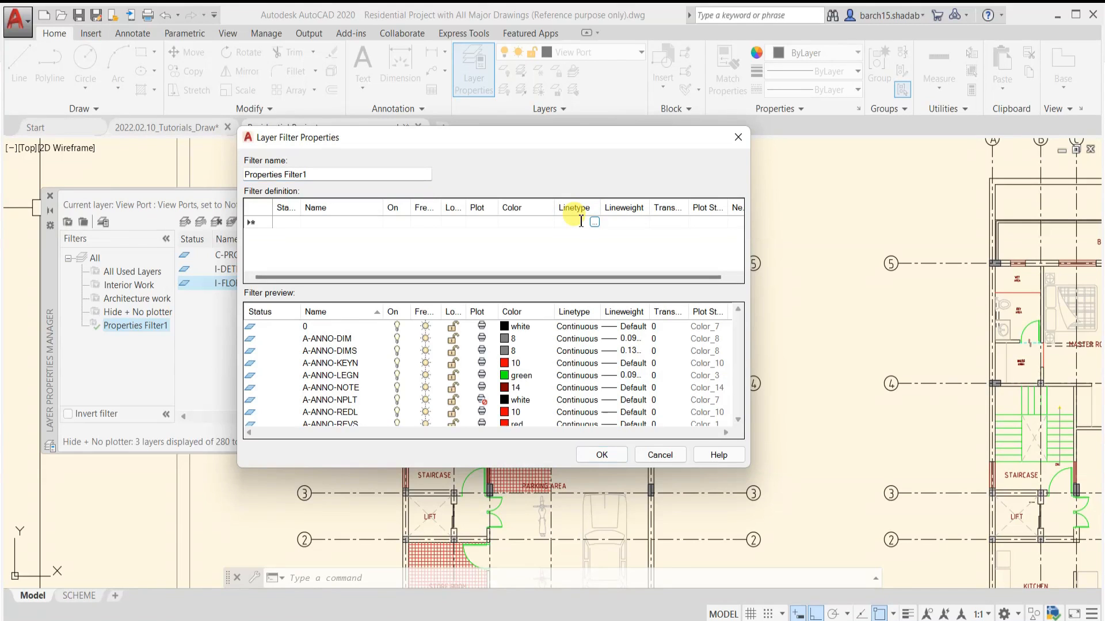
click(593, 223)
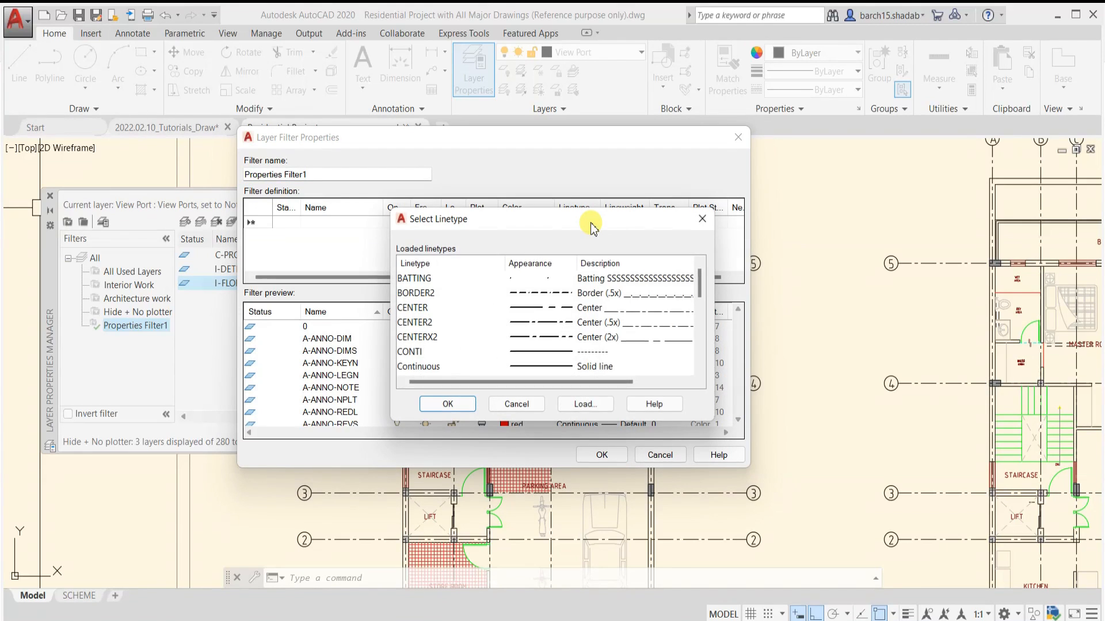
click(534, 293)
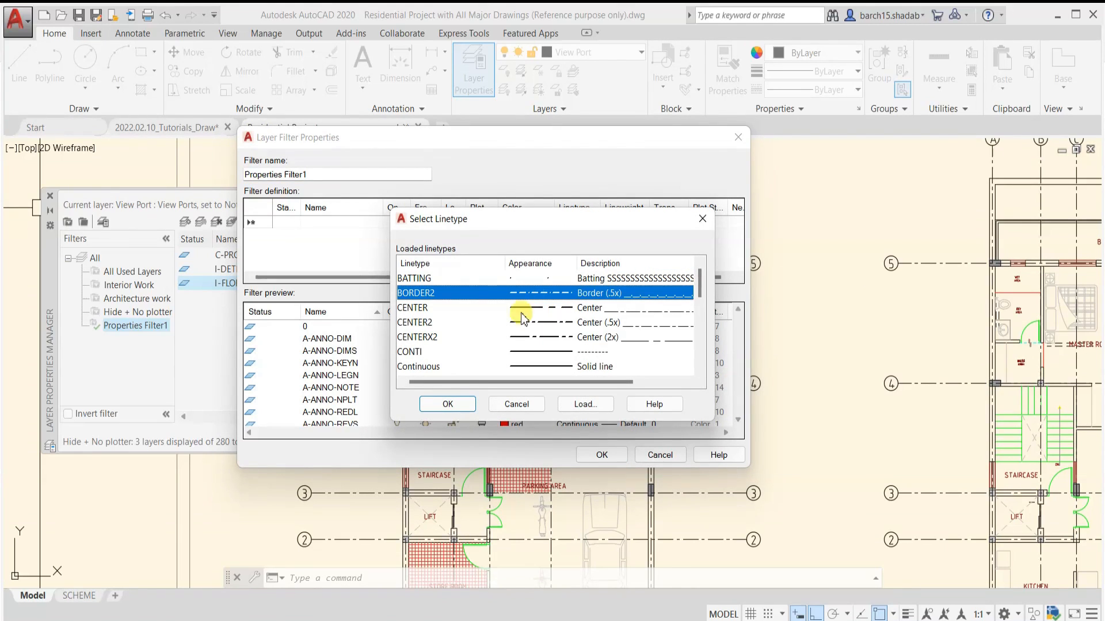
click(448, 404)
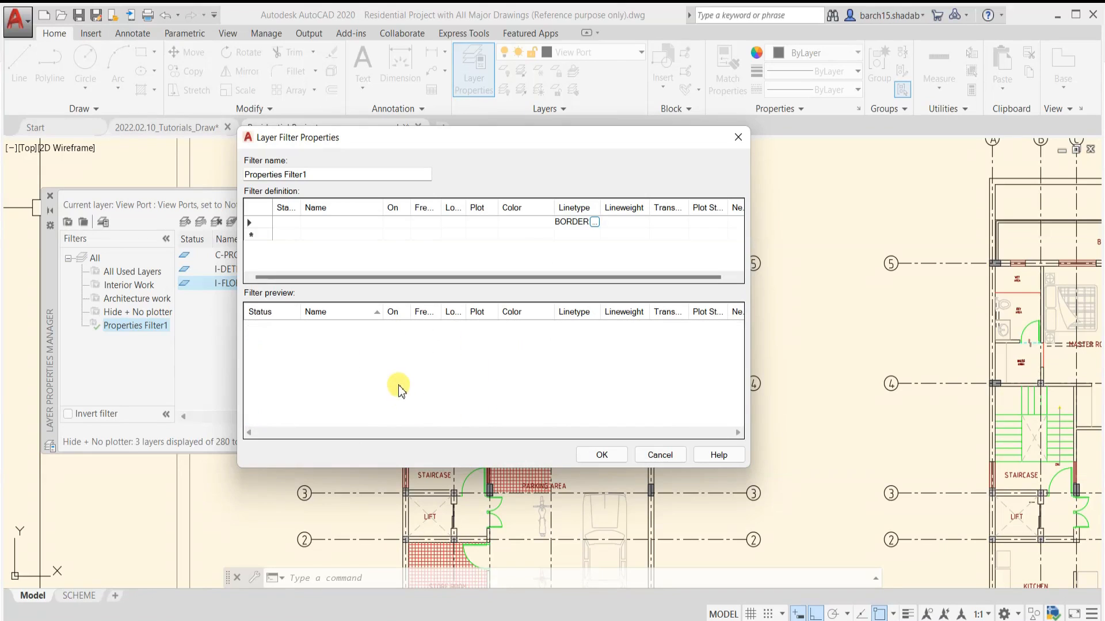
click(594, 222)
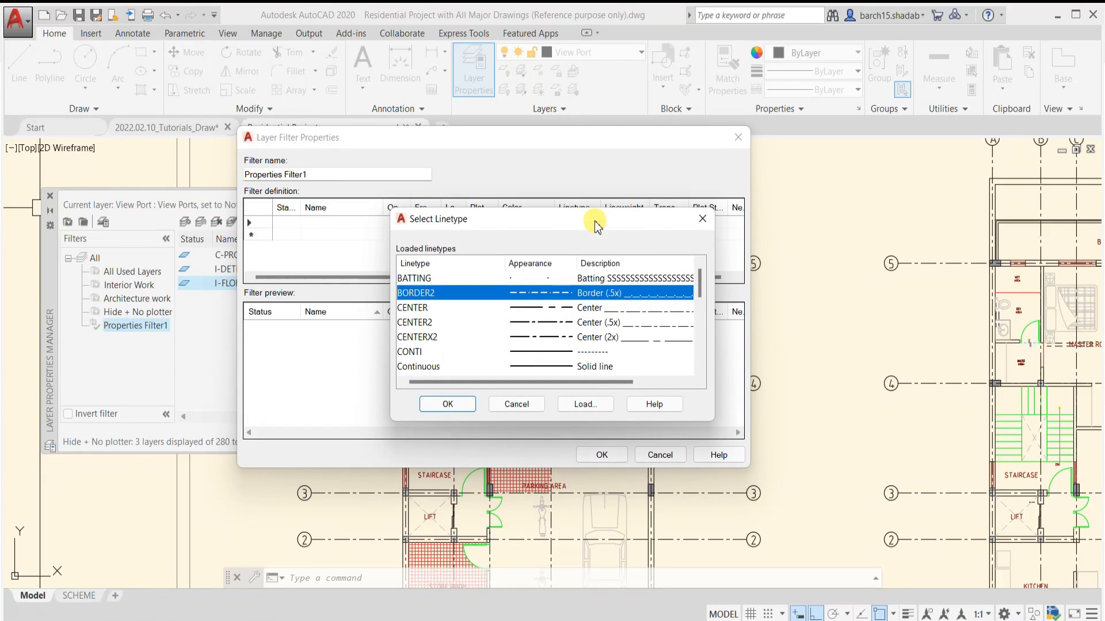
click(516, 404)
click(595, 222)
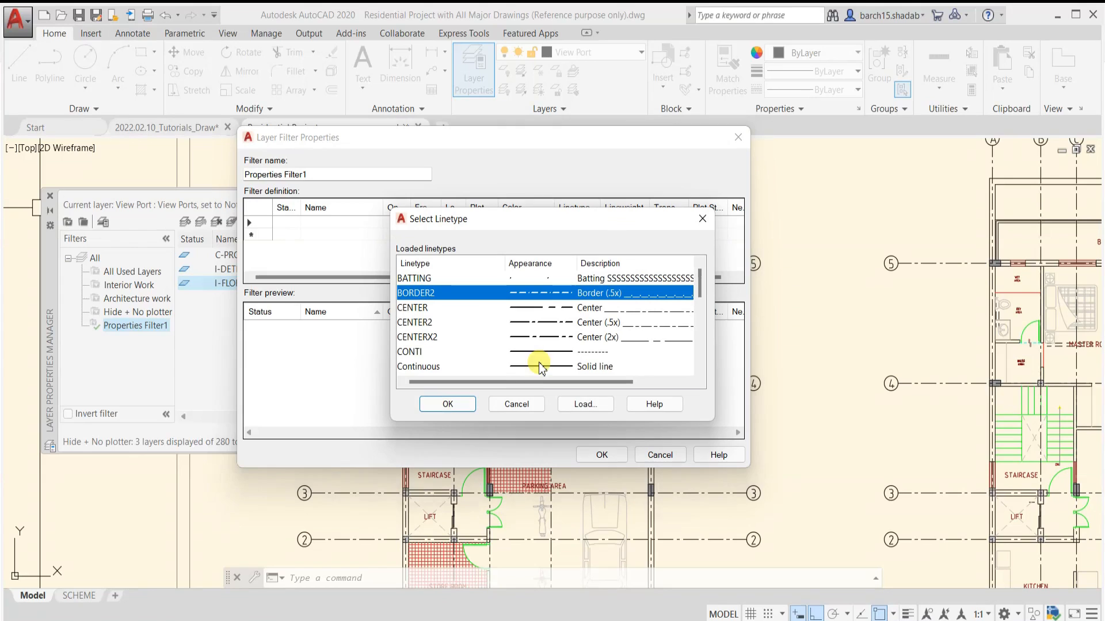
click(516, 404)
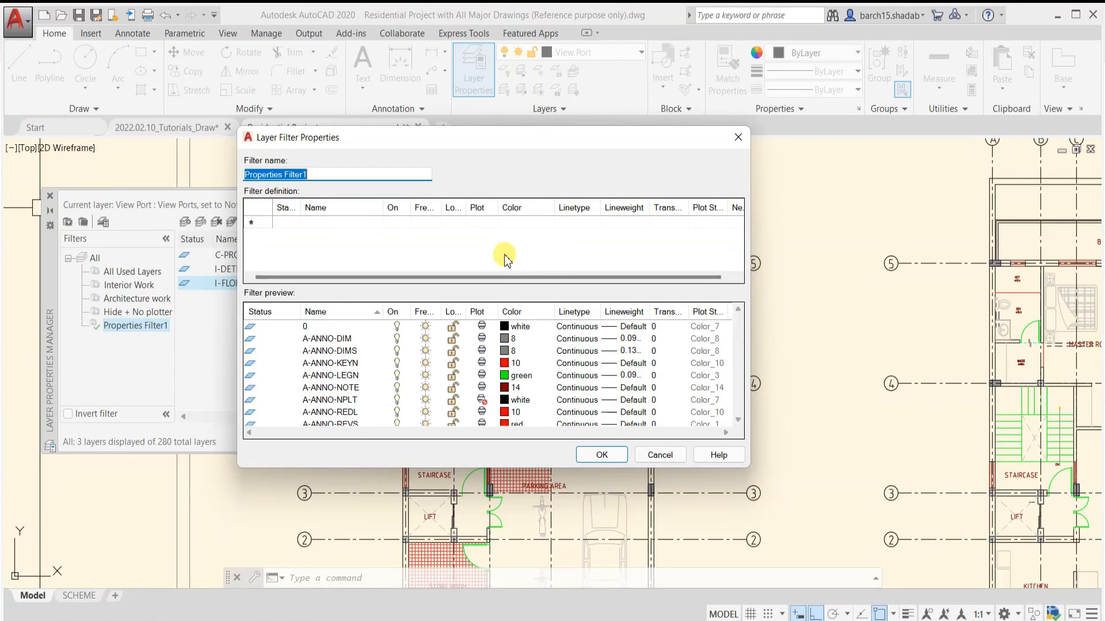
Name the new layer property filter Line wieght 00mm, set its lineweight criterion to 0.00 mm and save it
text(L)
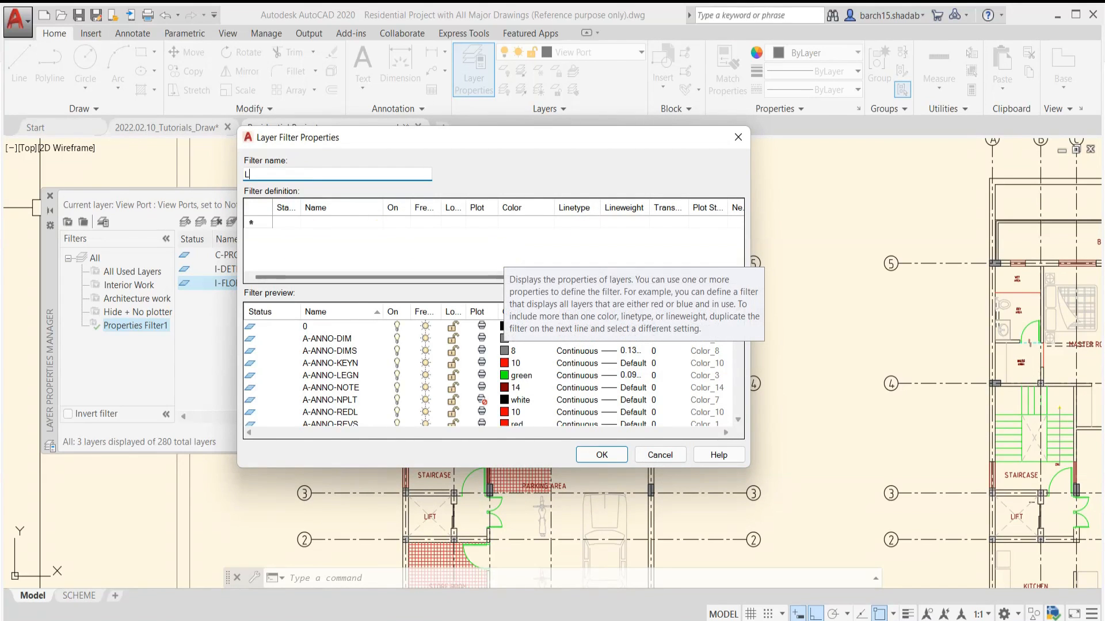
text(ine wieght)
click(636, 223)
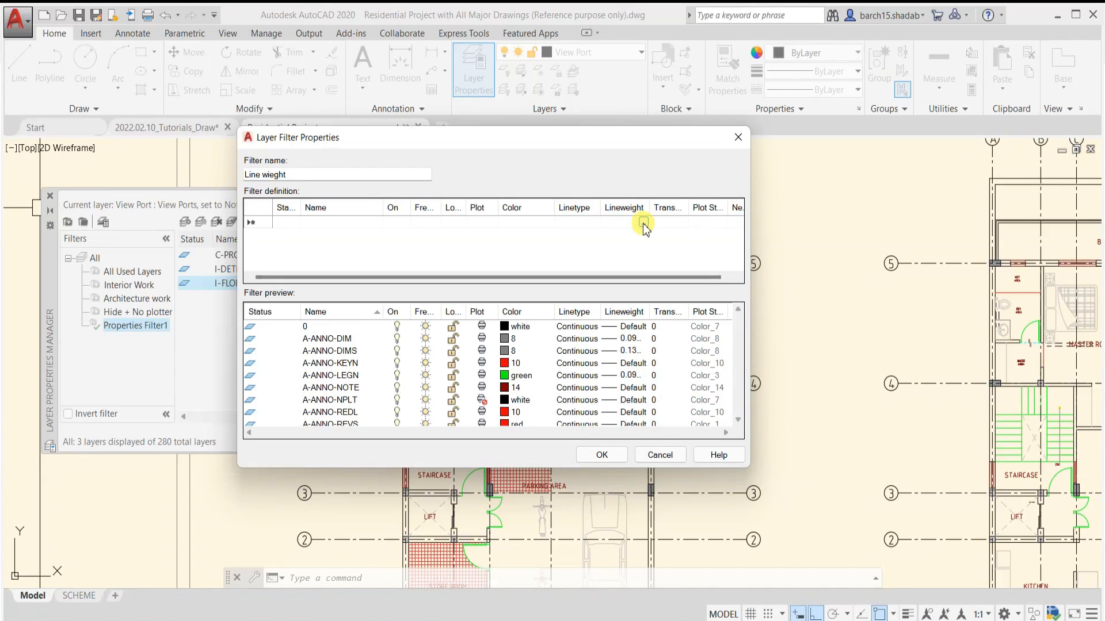
click(642, 223)
click(514, 251)
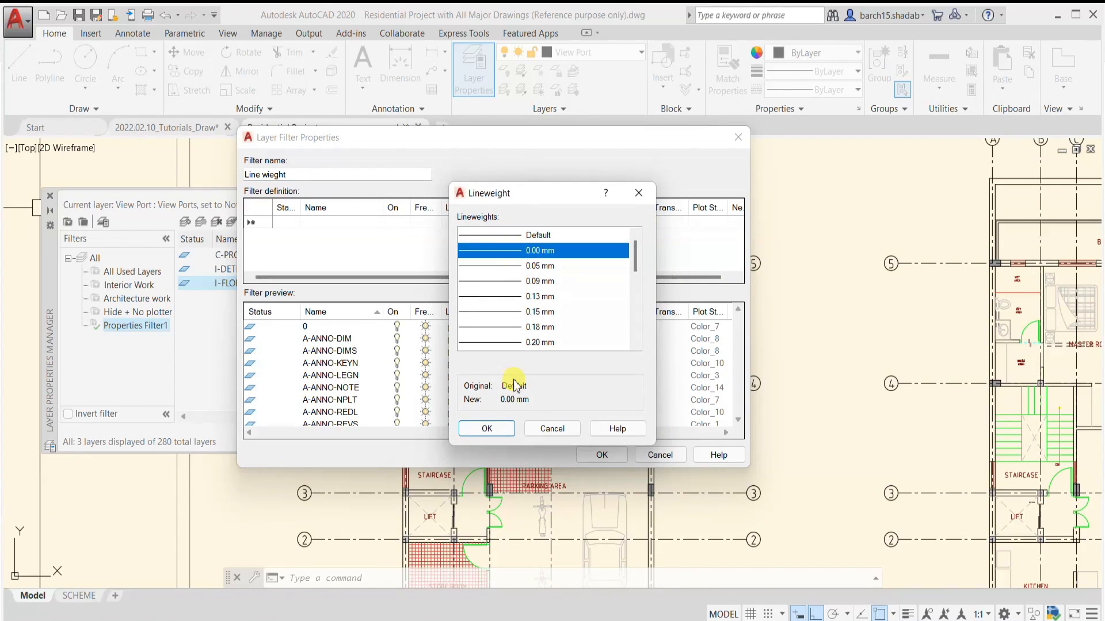
click(487, 429)
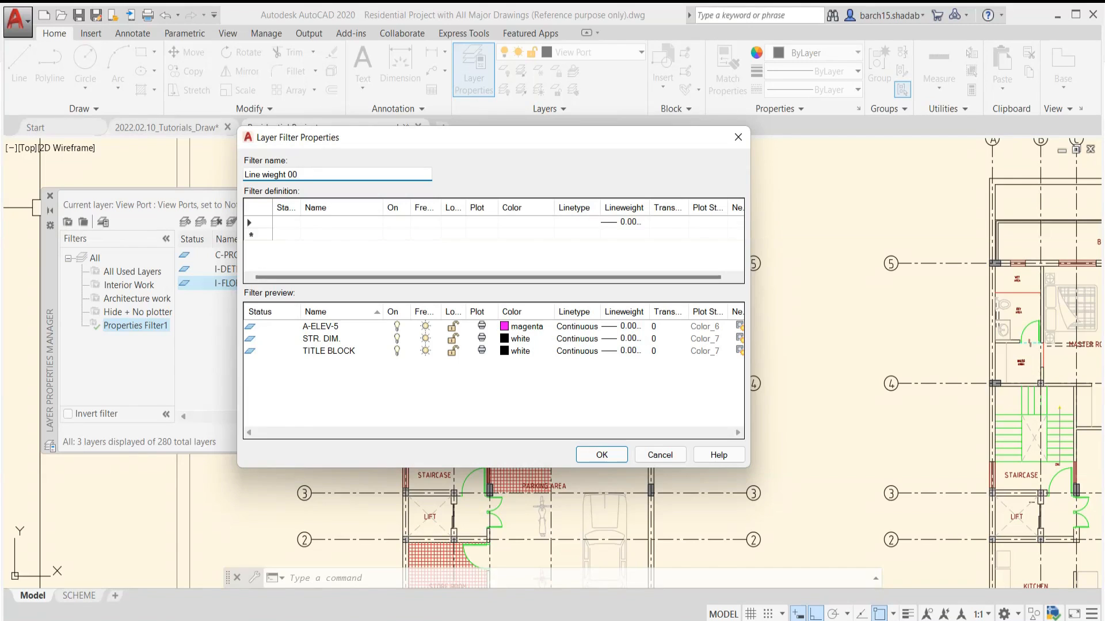
click(598, 455)
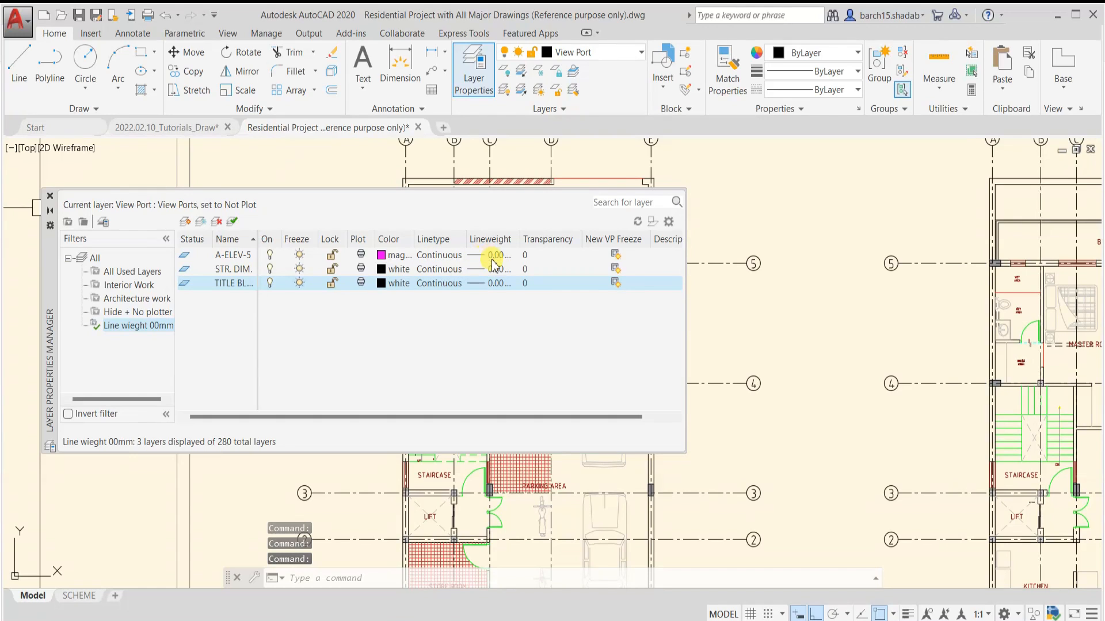
Look through the Hide + No plotter, Architecture work and Interior Work filters, keep Interior Work active and close the layer manager
click(137, 311)
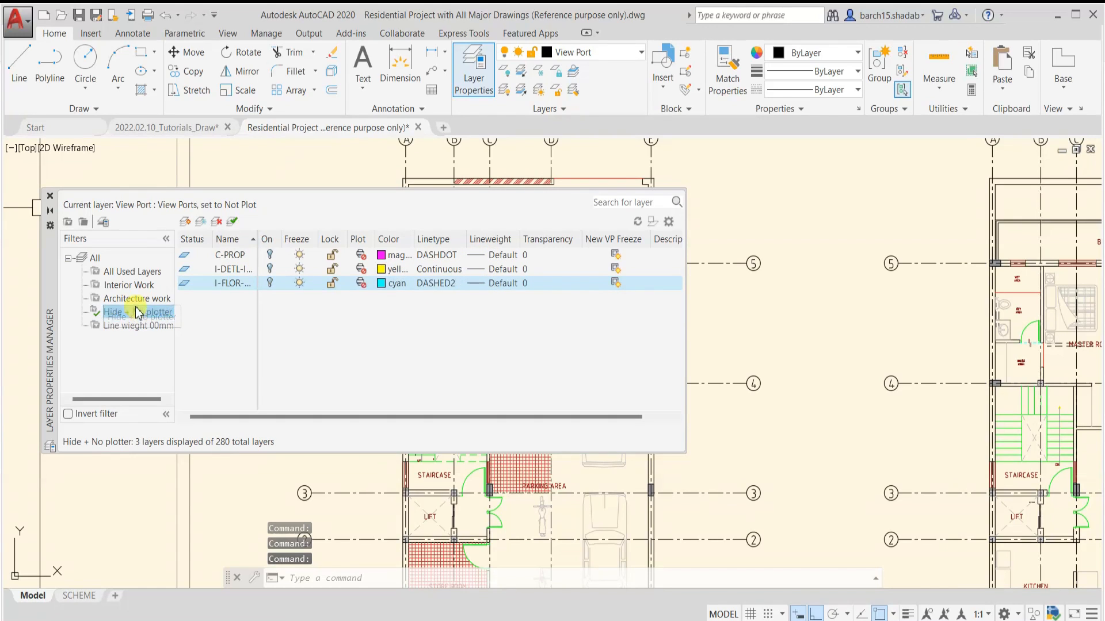
click(137, 298)
click(130, 285)
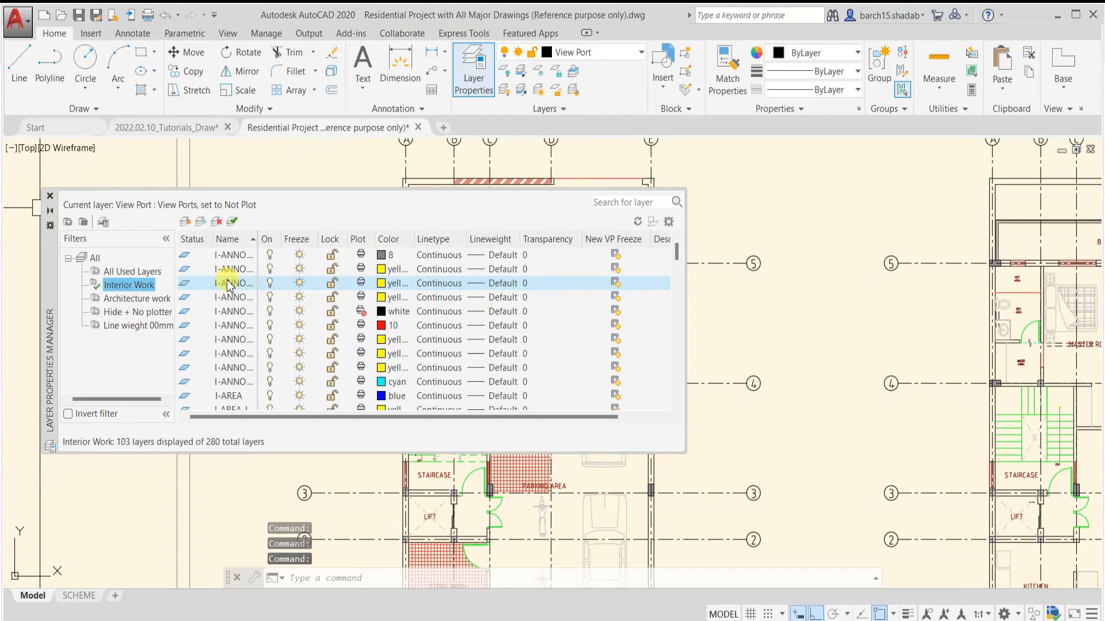
scroll(235, 322, down, 5)
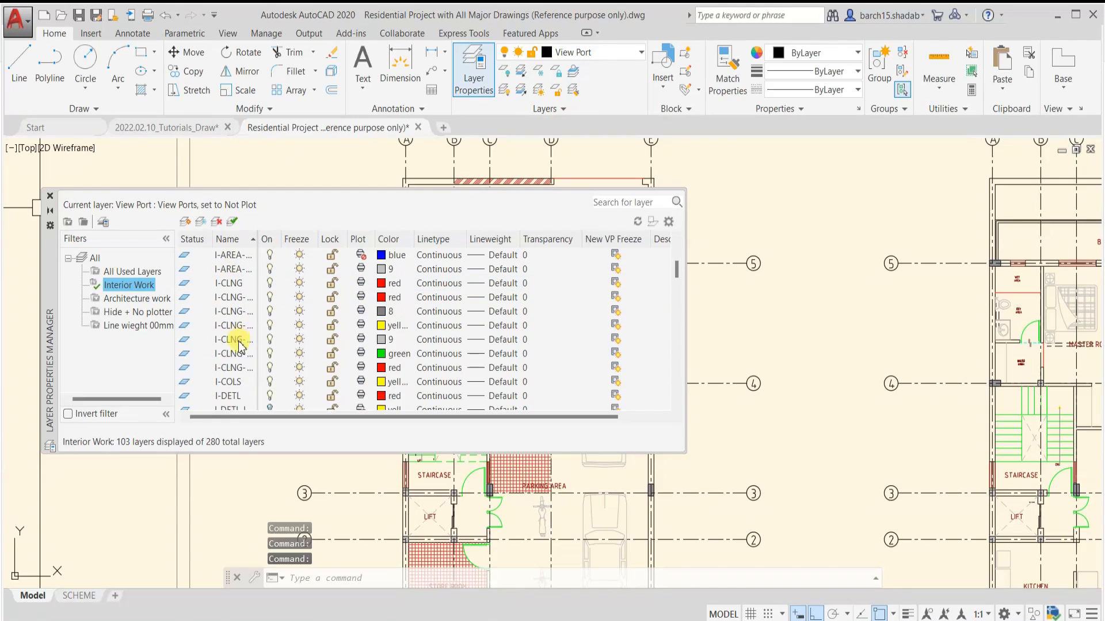
click(137, 299)
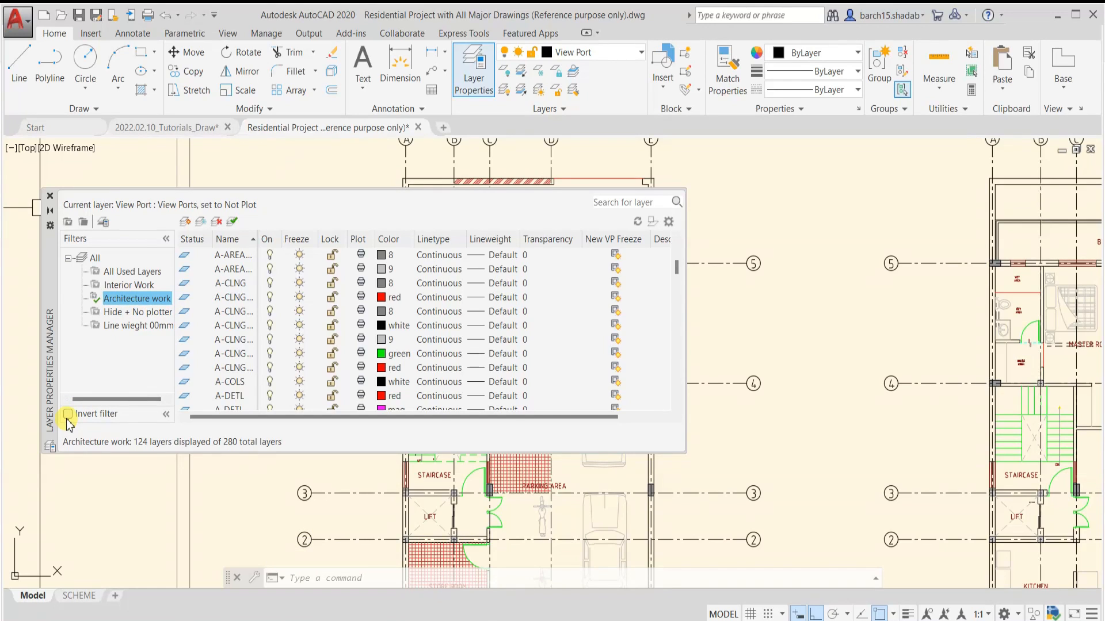
click(128, 285)
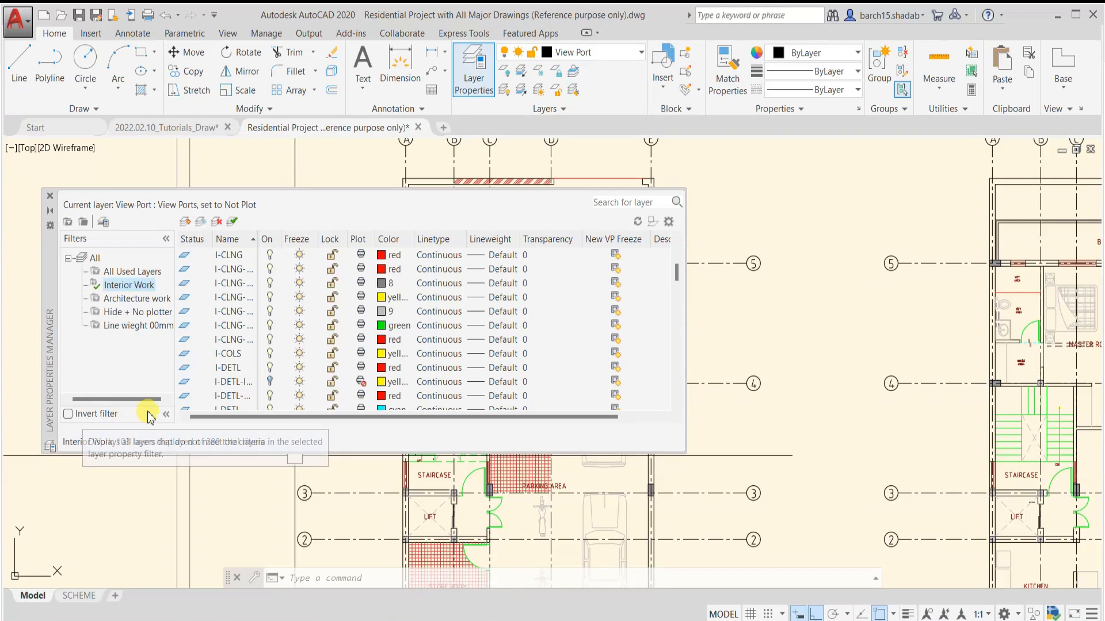
click(51, 212)
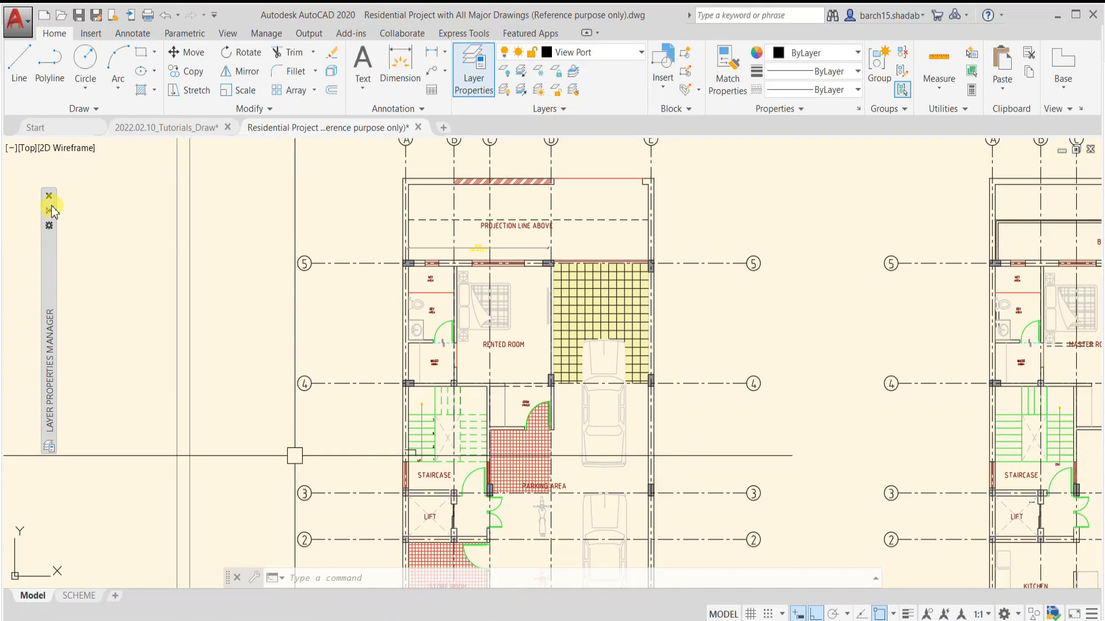
click(50, 196)
scroll(396, 374, down, 4)
middle_drag(477, 378, 400, 338)
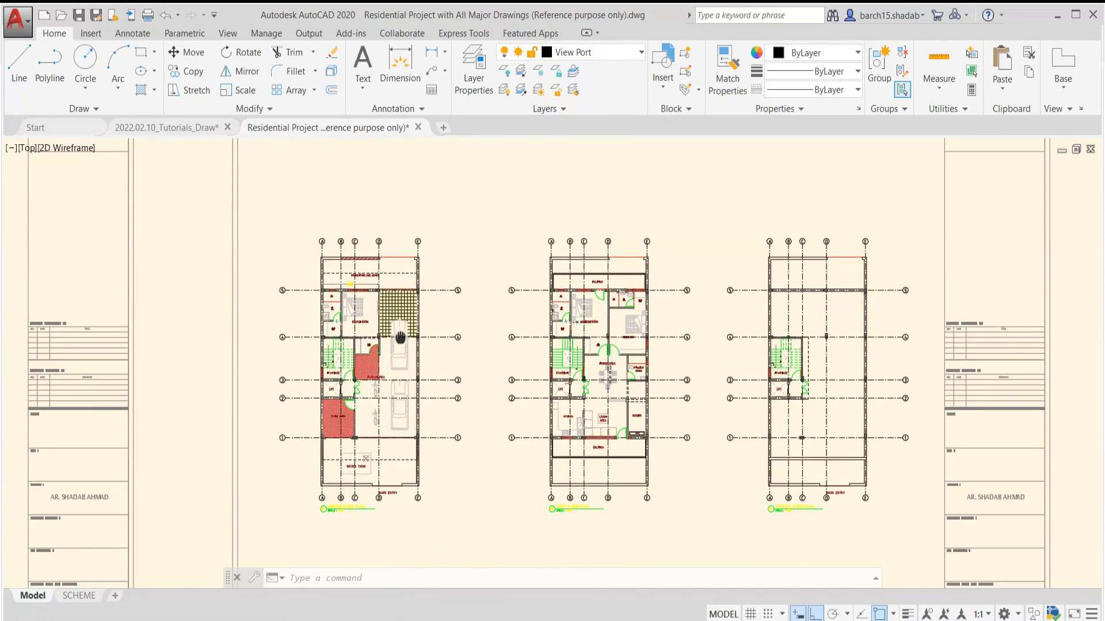
scroll(400, 338, down, 2)
middle_drag(530, 335, 440, 313)
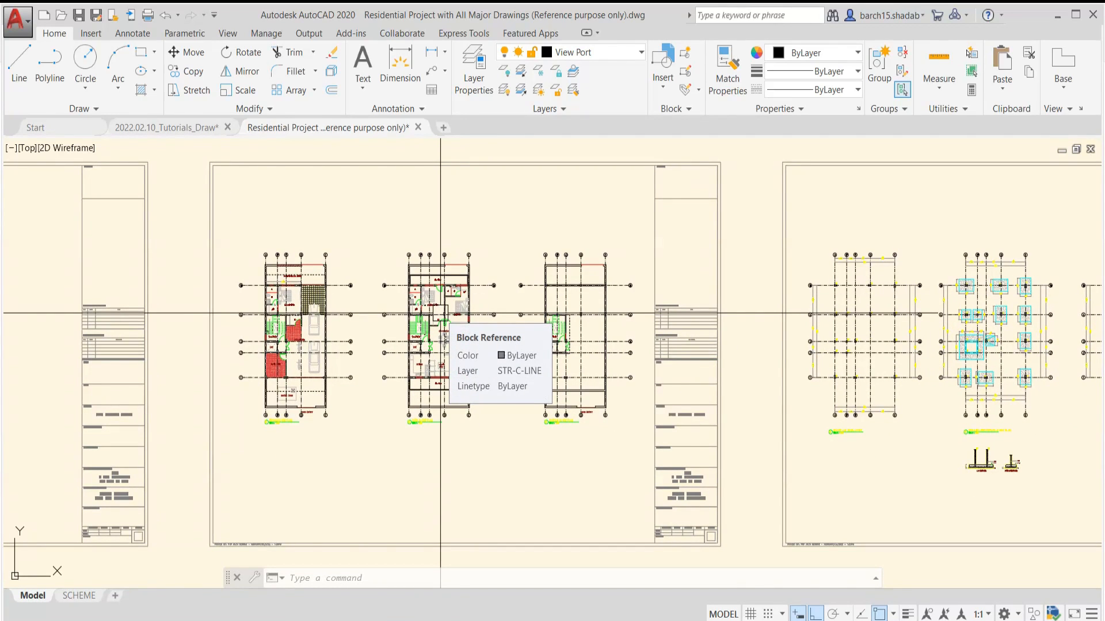
key(Escape)
key(Escape)
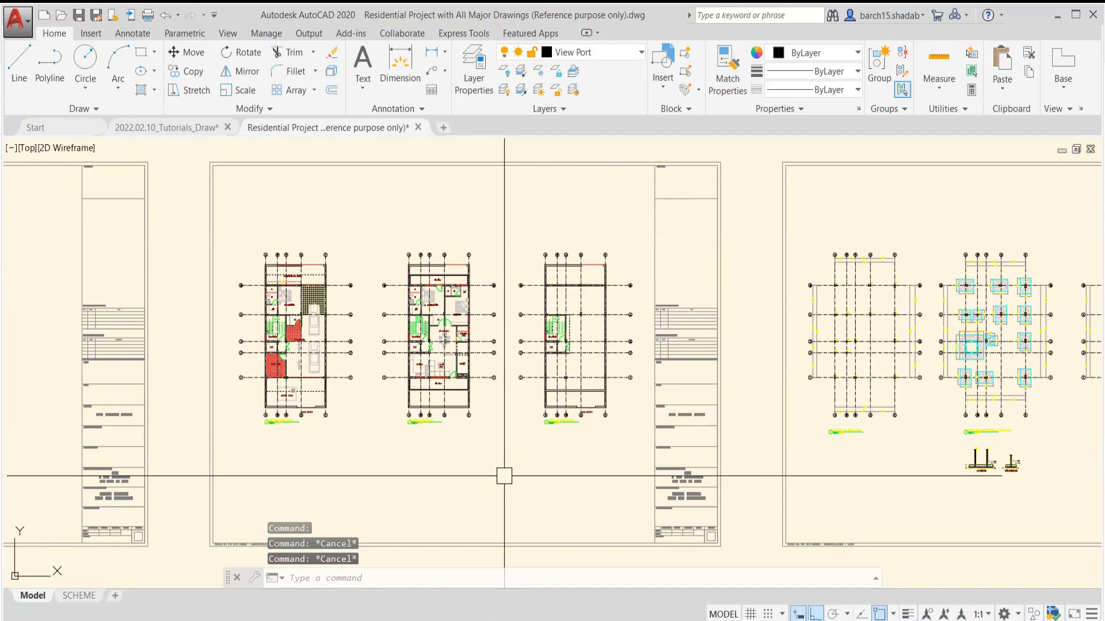
middle_drag(501, 477, 523, 487)
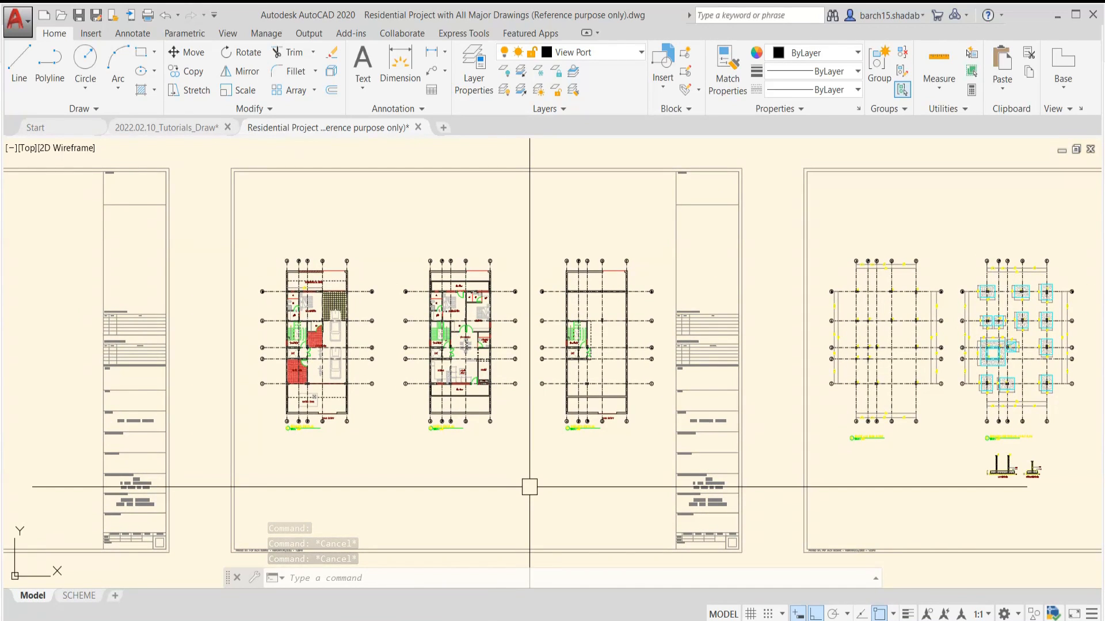
scroll(532, 489, down, 2)
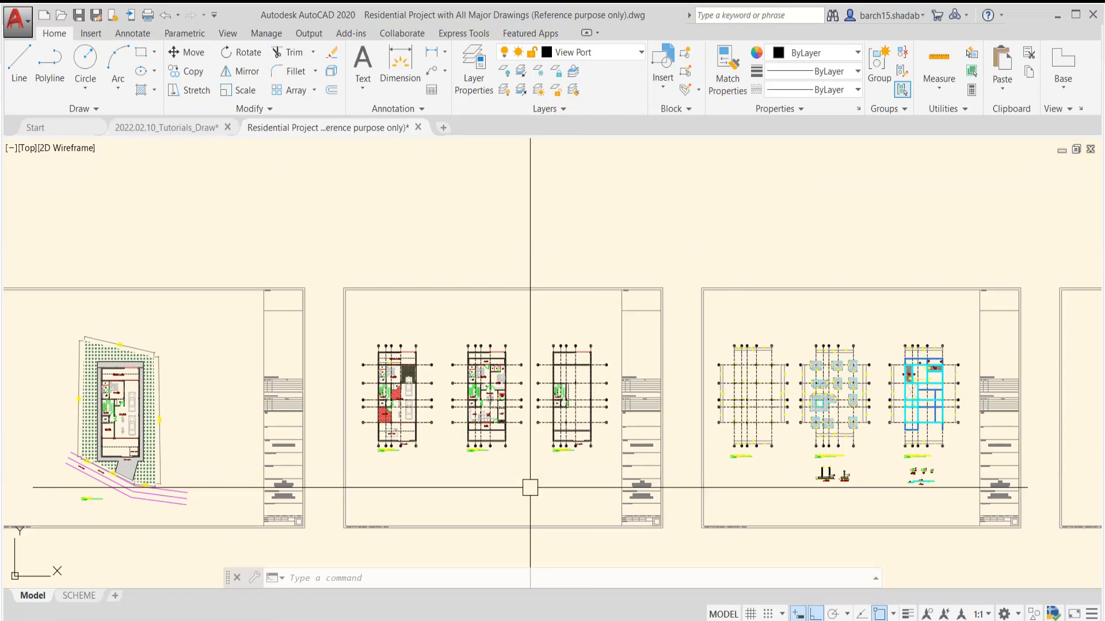
Examine which layers the current-layer list offers with the Interior Work filter active, leaving the current layer as it is
click(616, 53)
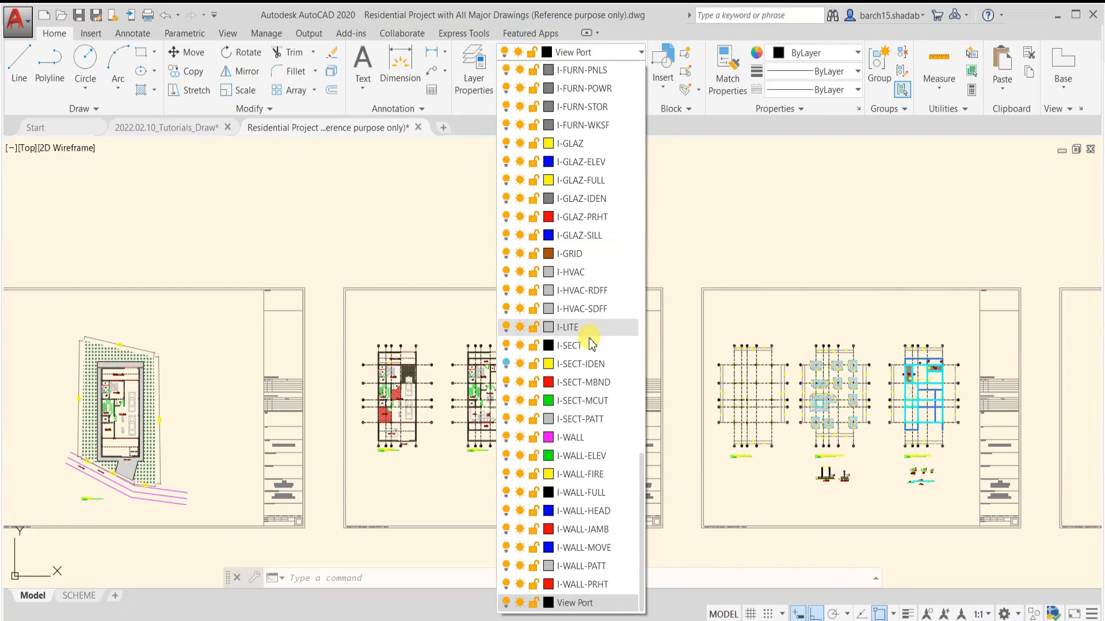
scroll(591, 344, up, 15)
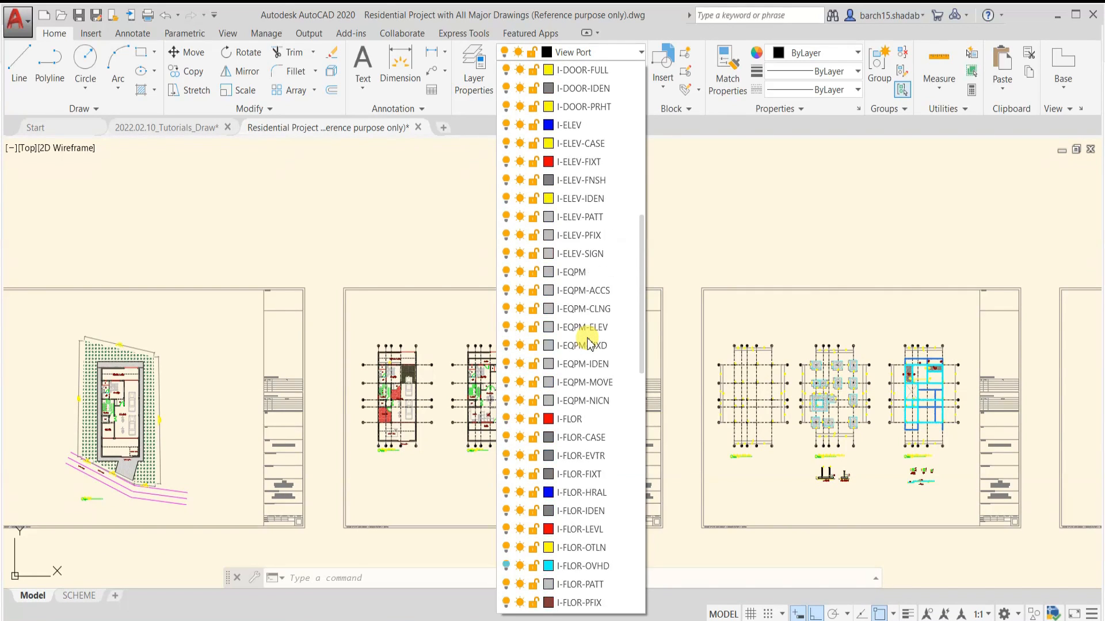
key(Escape)
key(Escape)
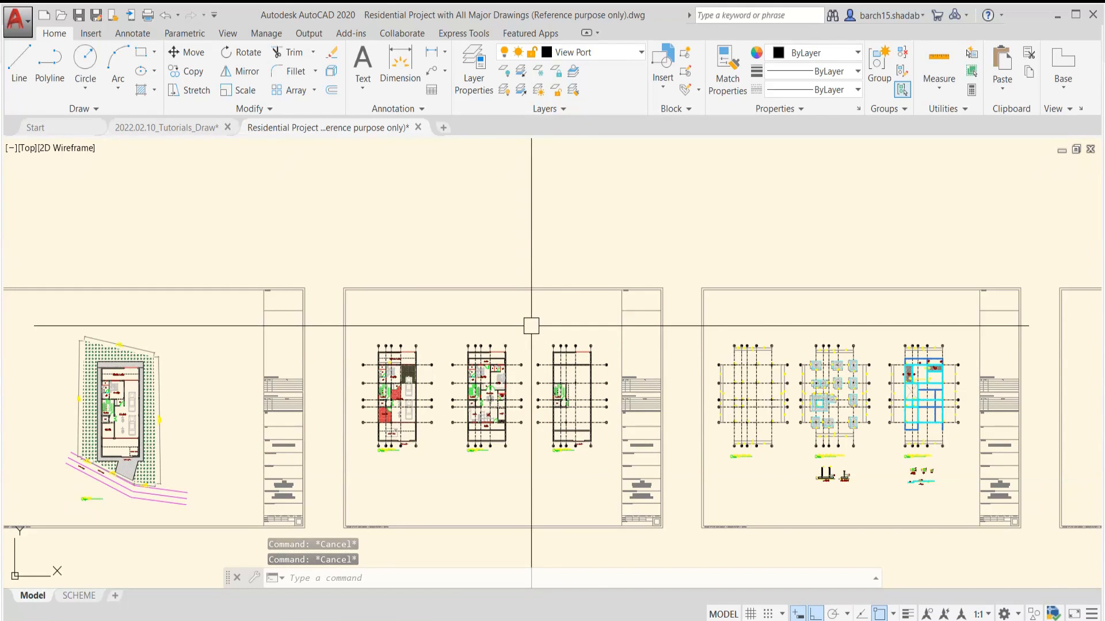
scroll(532, 326, down, 2)
scroll(532, 326, up, 5)
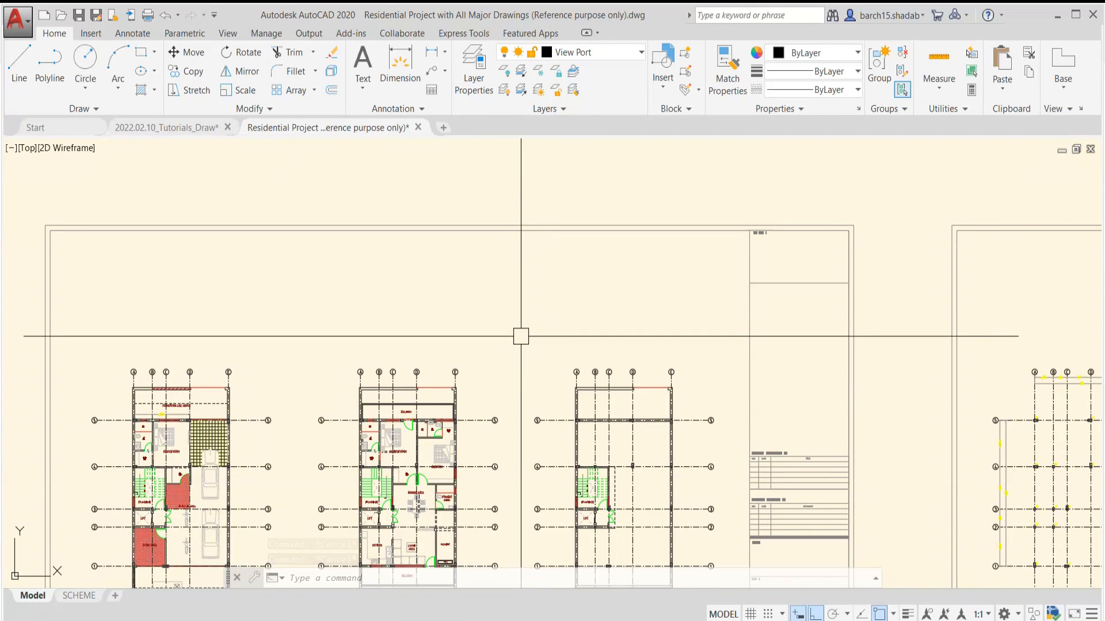
scroll(523, 331, down, 4)
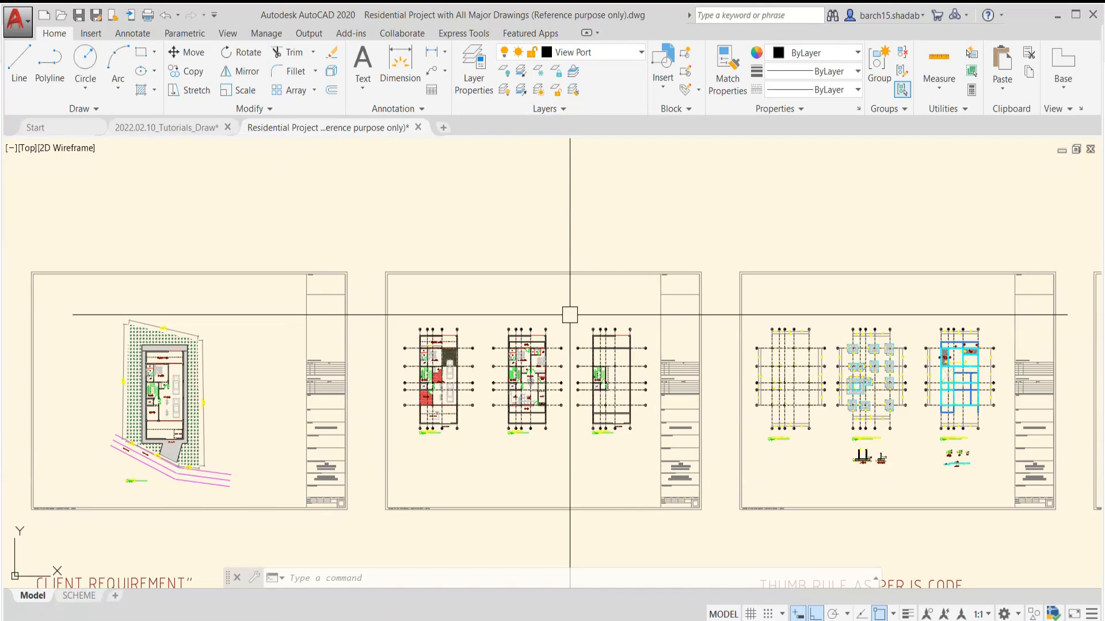
scroll(502, 396, up, 2)
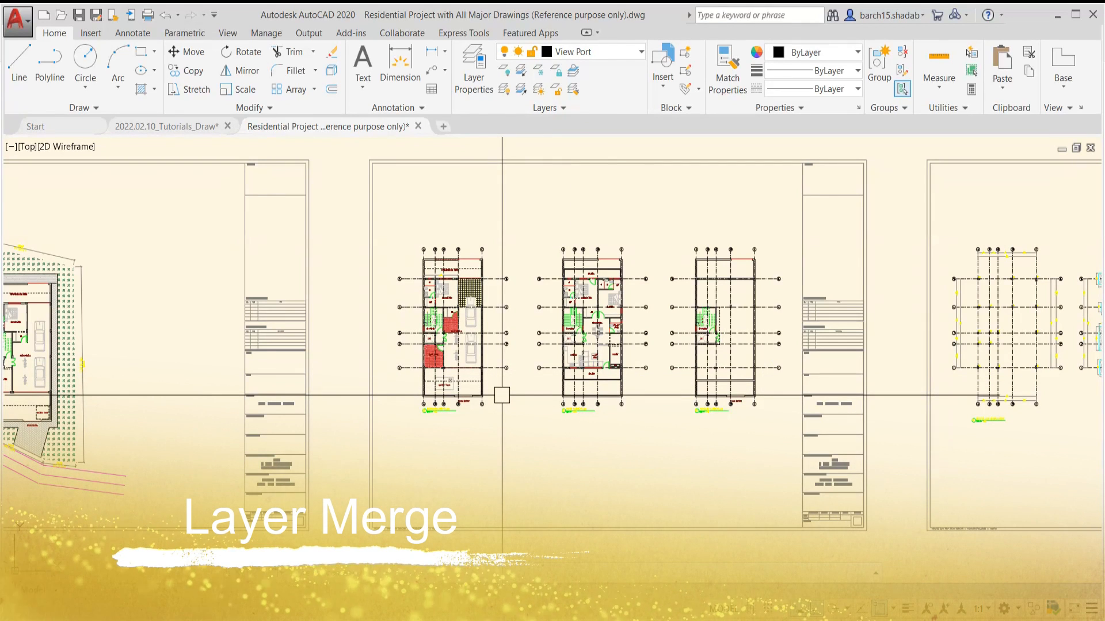
scroll(495, 396, up, 5)
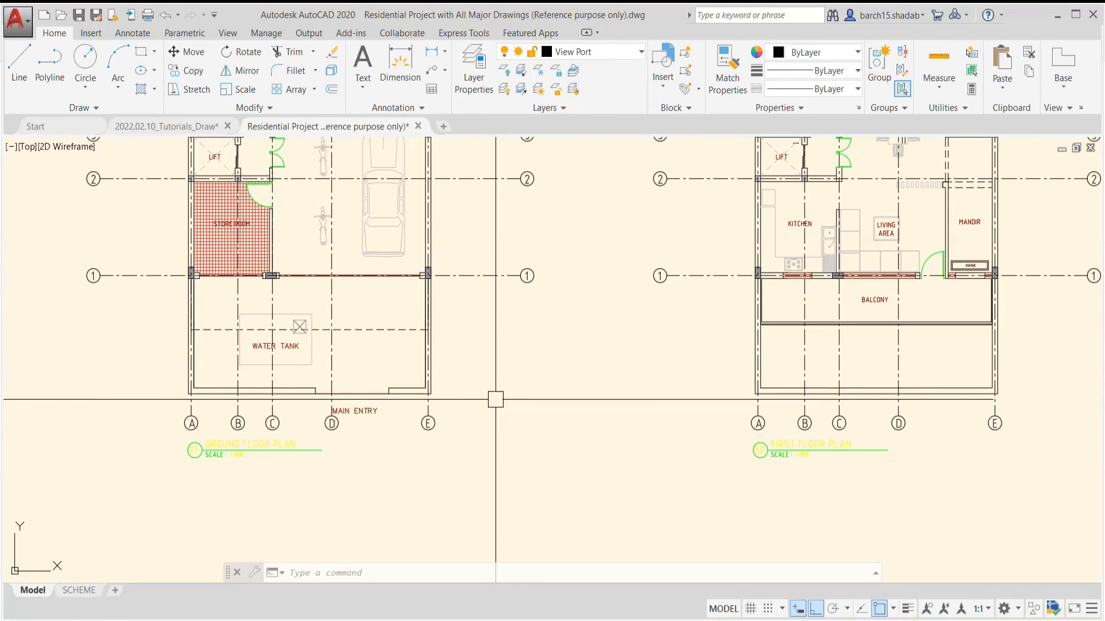
scroll(468, 374, up, 2)
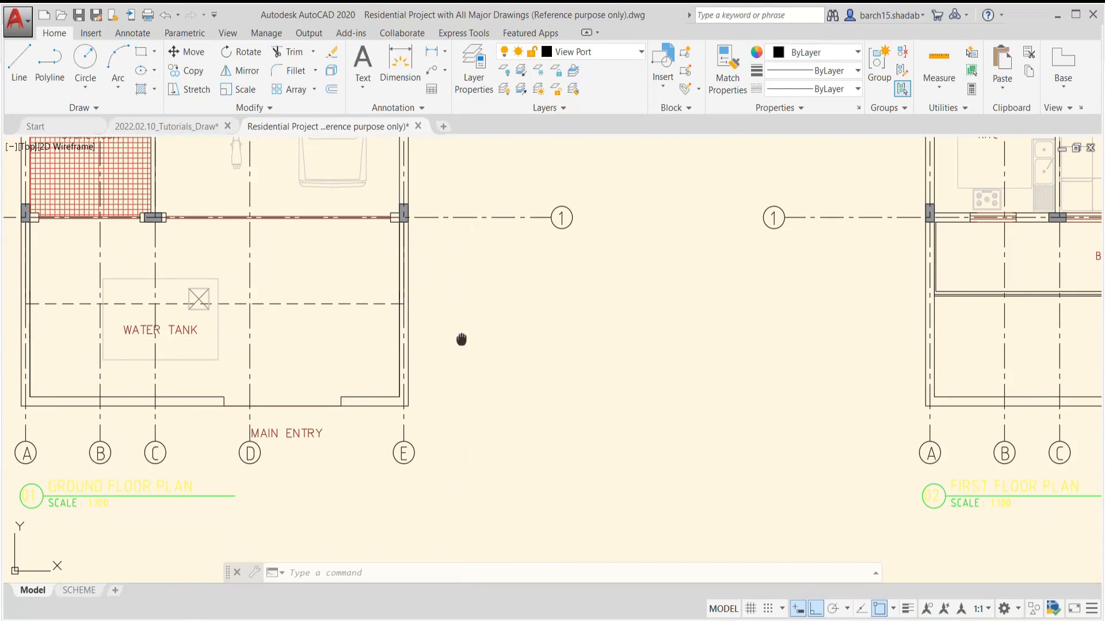
middle_drag(461, 340, 510, 389)
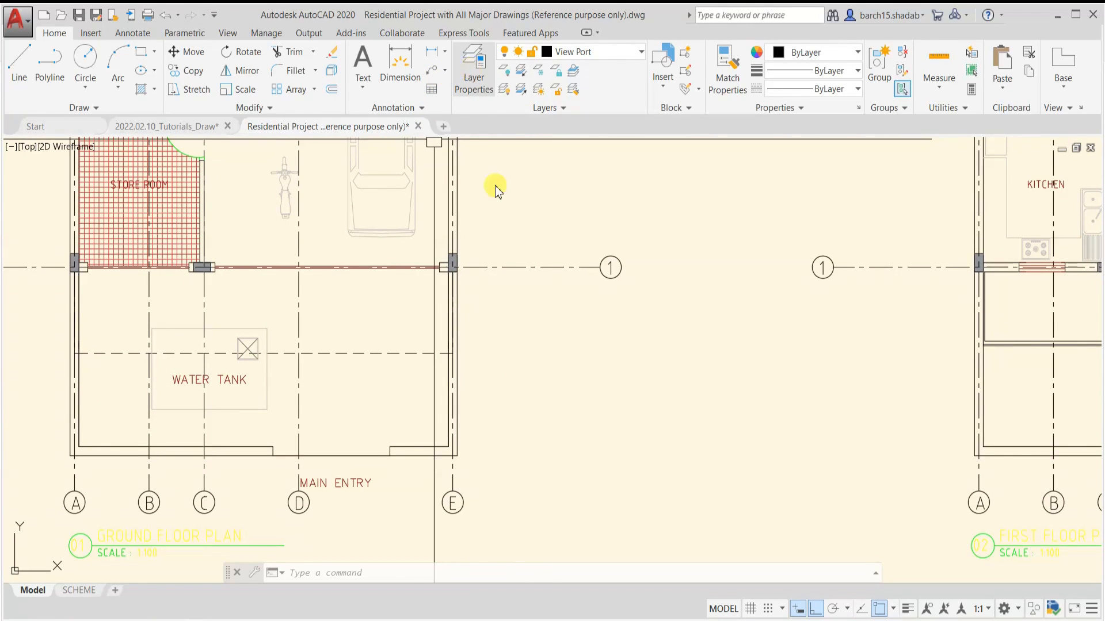
Reopen the layer manager and switch its list to the All Used Layers filter
key(Return)
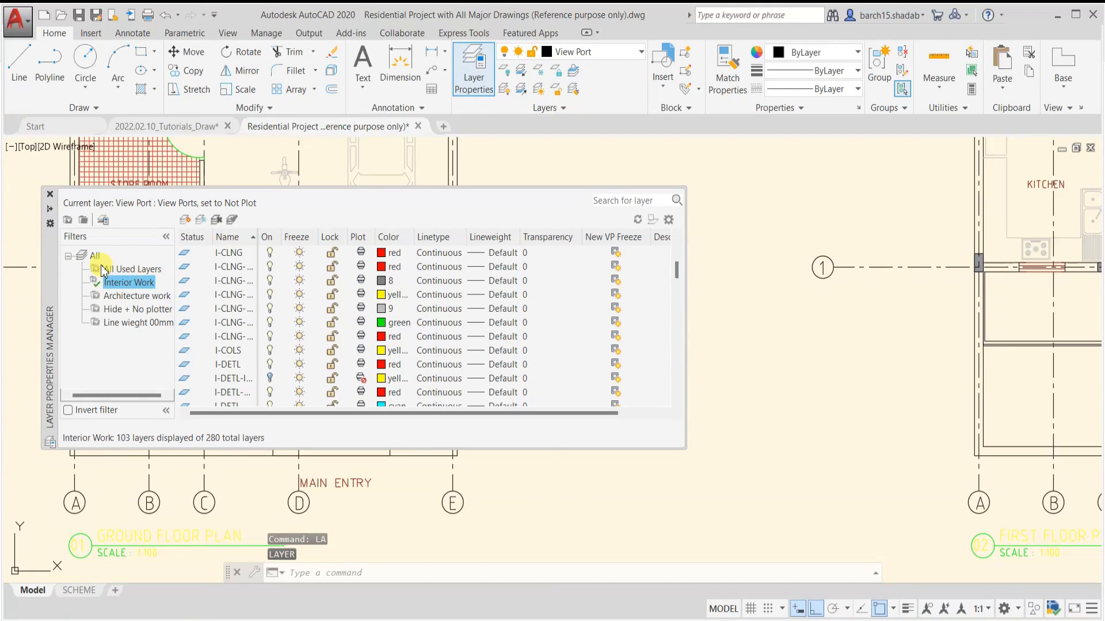
click(103, 269)
scroll(230, 285, up, 10)
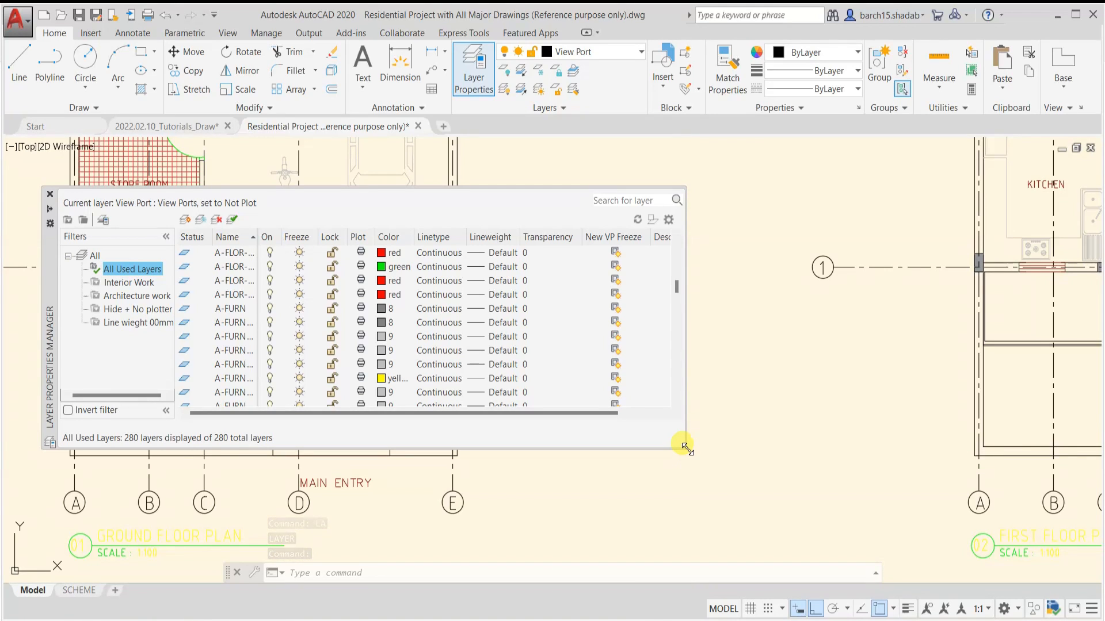
Enlarge the layer manager, look up the merge option for the two layers listed directly below layer 0, and close the manager
drag(685, 446, 750, 554)
scroll(230, 282, up, 7)
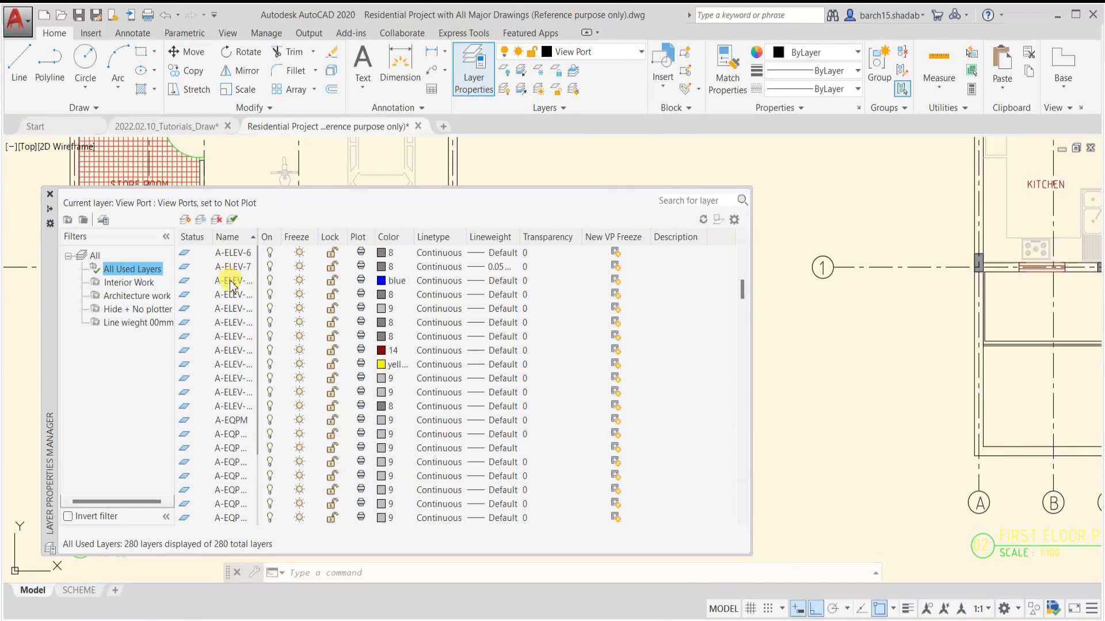
scroll(230, 285, up, 8)
click(225, 267)
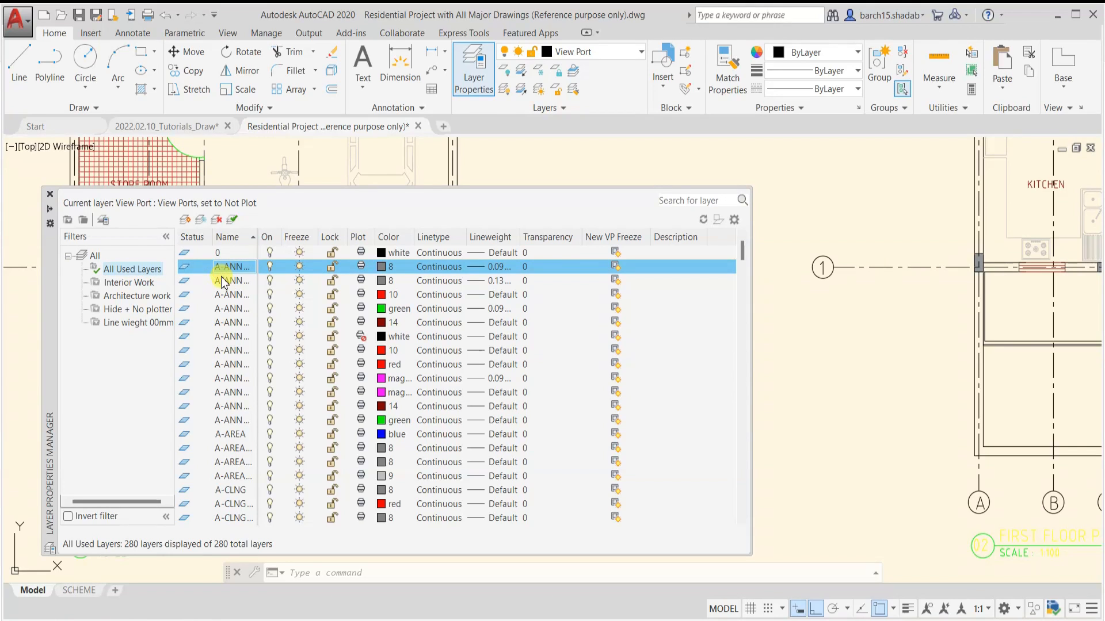
shift+click(226, 282)
right_click(229, 272)
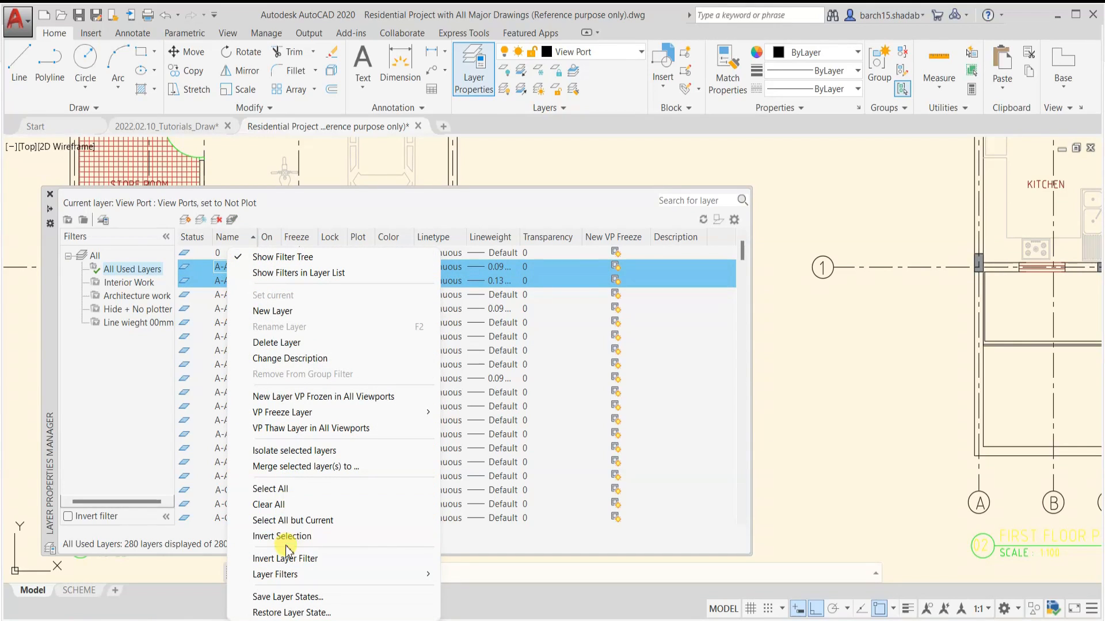
click(288, 467)
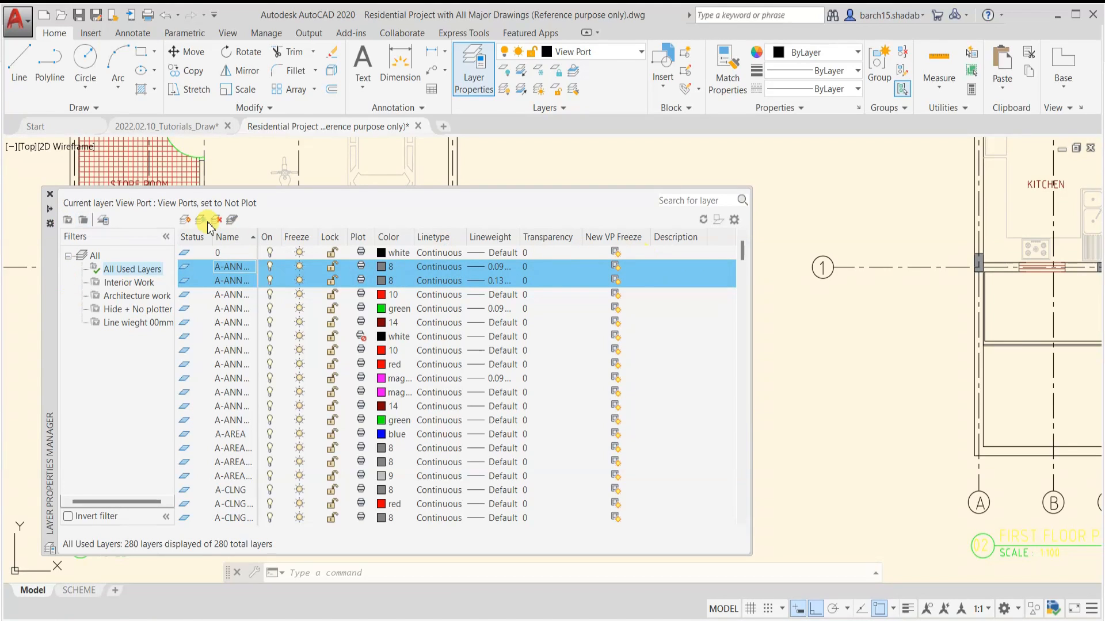
click(49, 194)
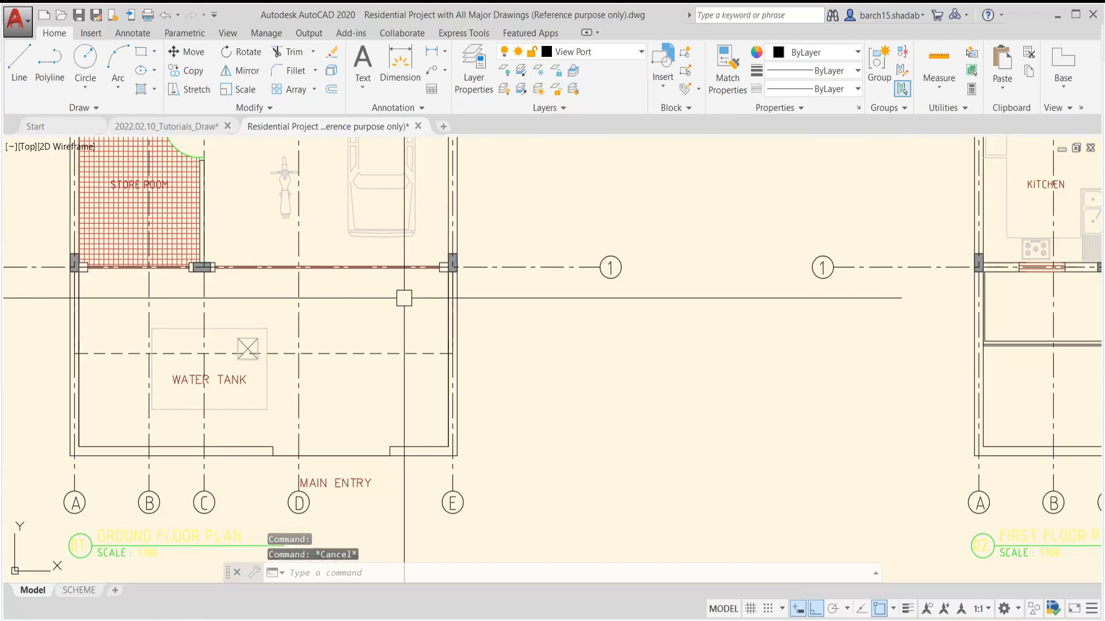
key(Escape)
Check which layers the outer wall line at the entrance and the MAIN ENTRY text are on, leaving both unselected
scroll(404, 298, down, 5)
scroll(357, 432, up, 10)
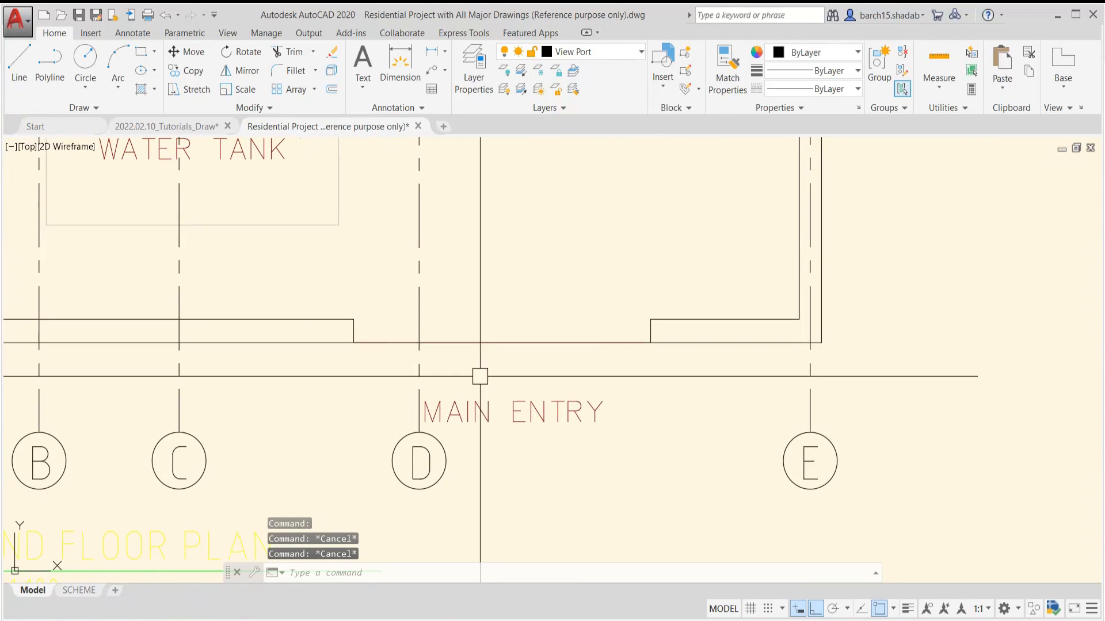
click(496, 342)
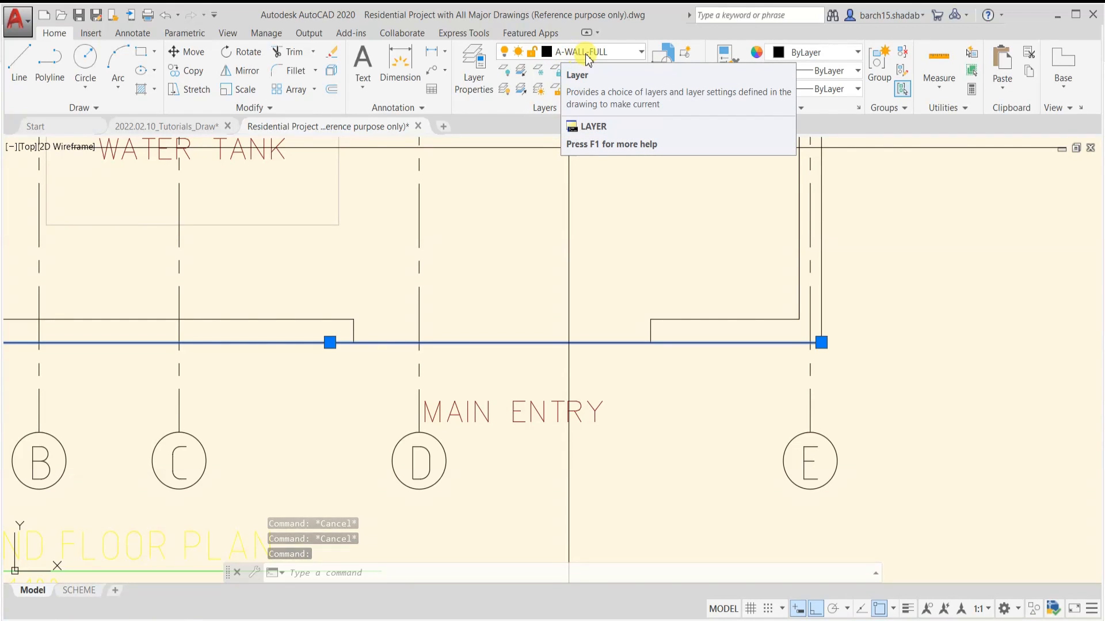
key(Escape)
click(530, 408)
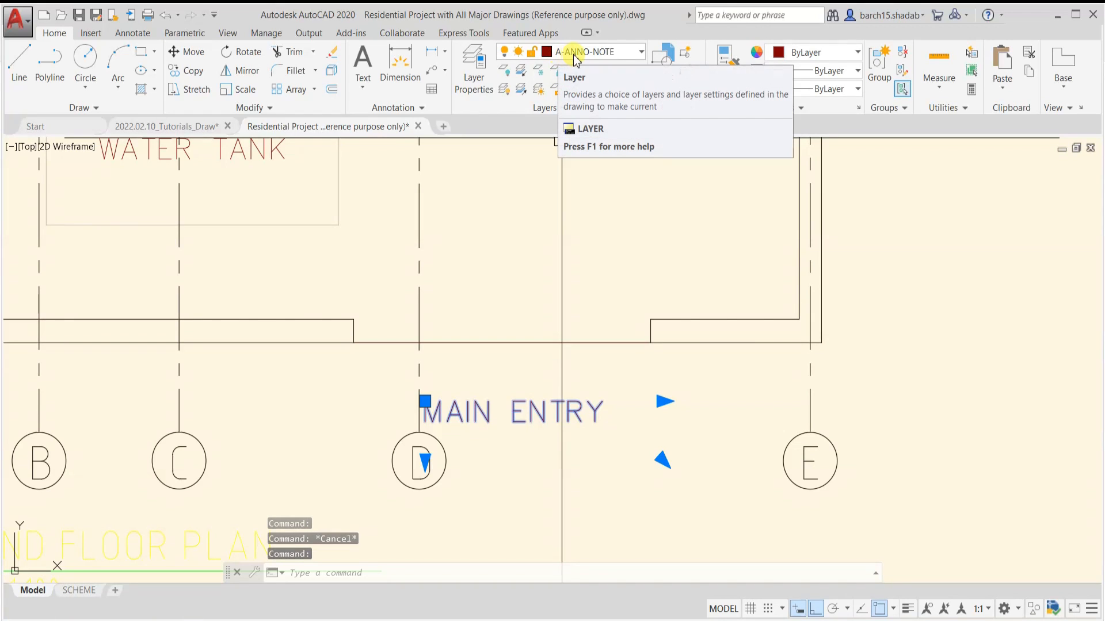
key(Escape)
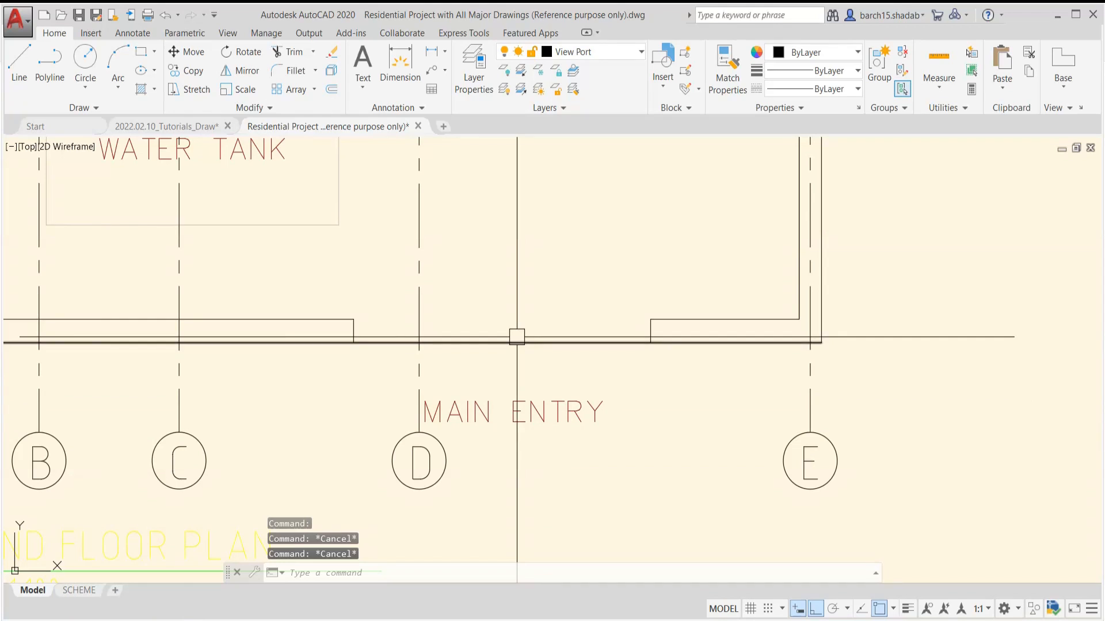
Start Layer Merge (LAYMRG) and pick the MAIN ENTRY text to choose A-ANNO-NOTE as the layer to merge
text(LAYM)
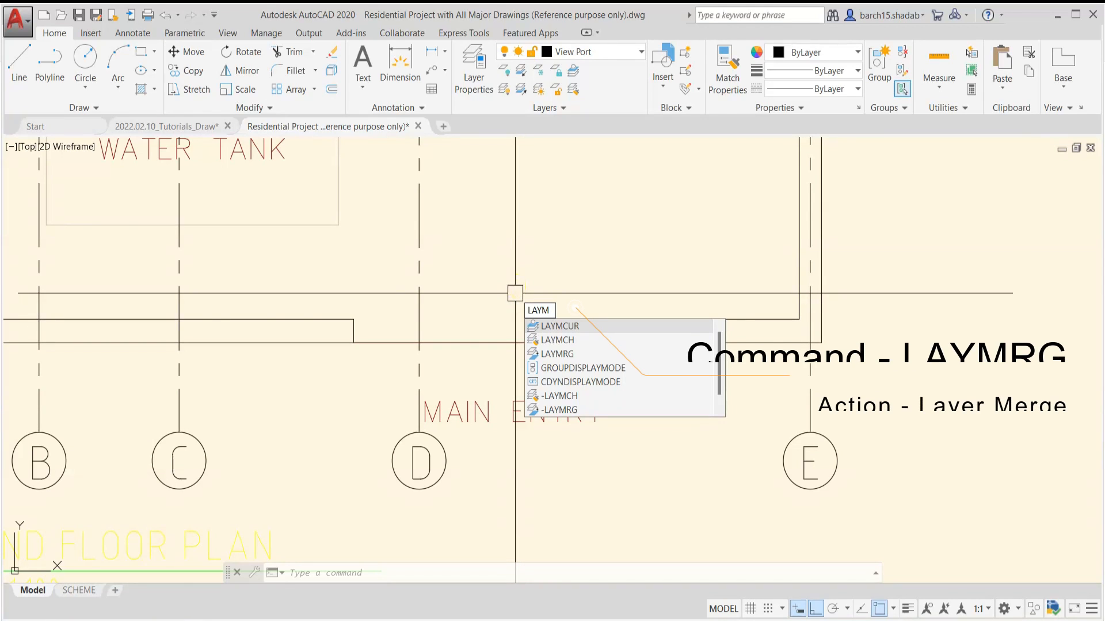
text(Rg)
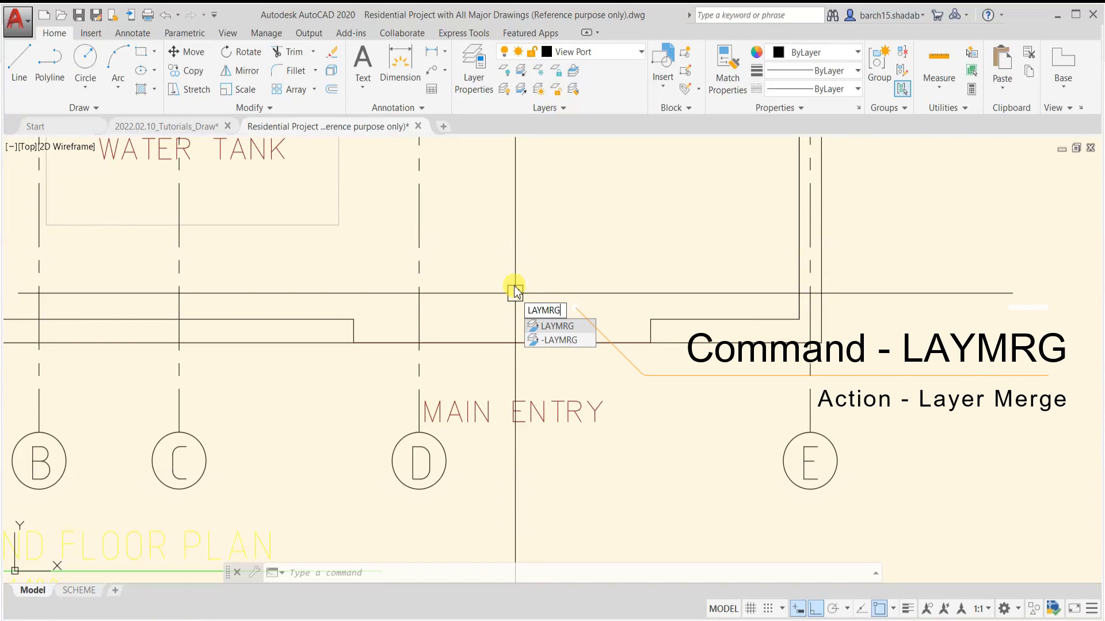
key(Return)
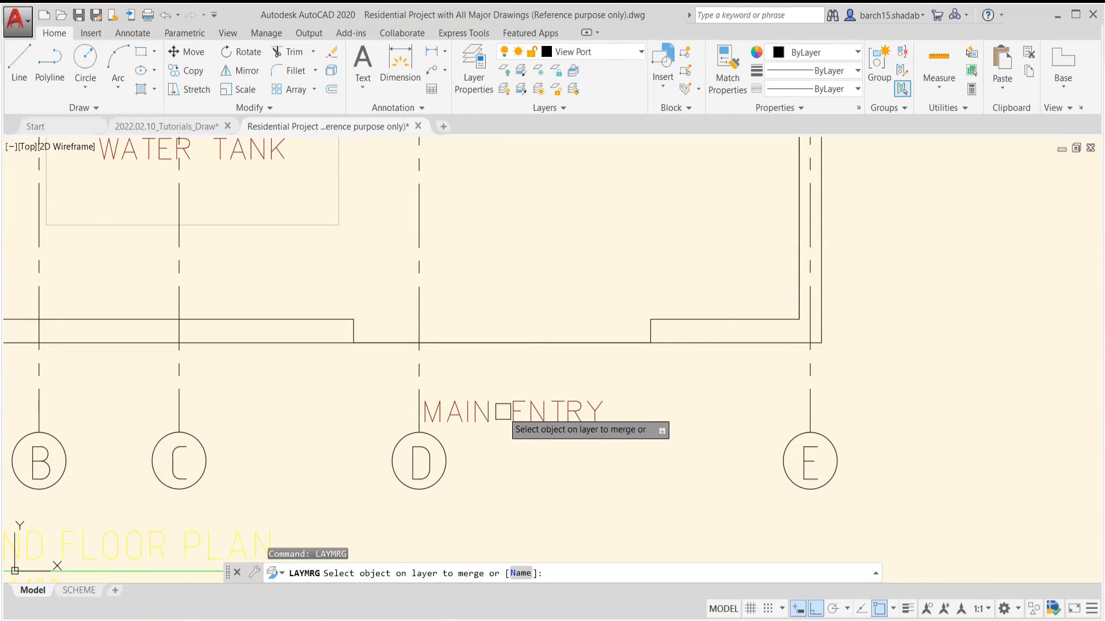
click(523, 410)
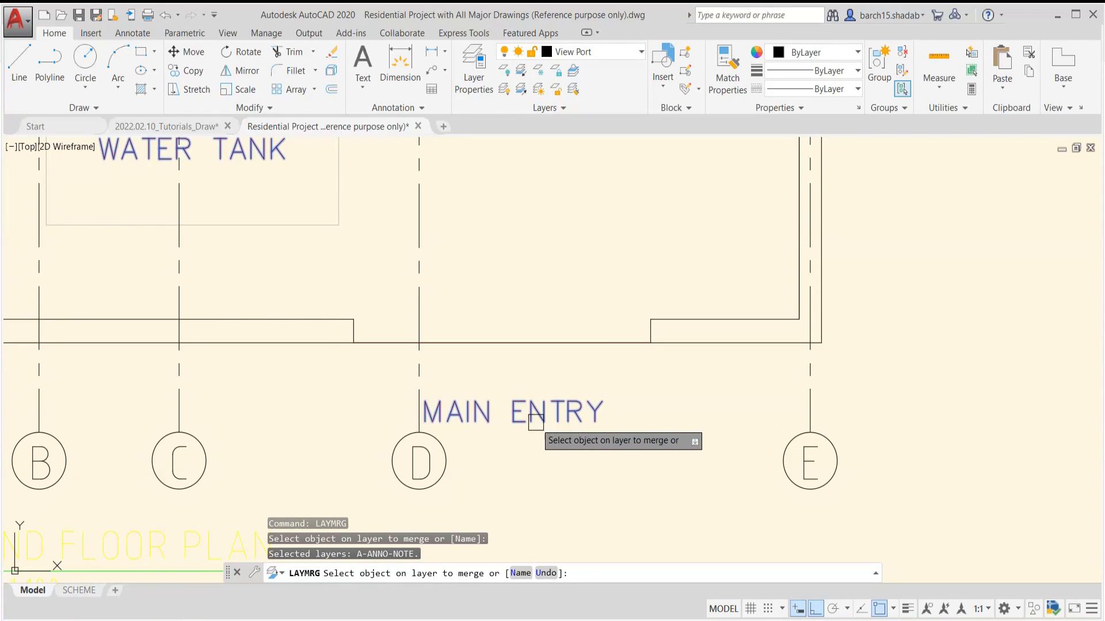
Examine all three floor plans for the texts highlighted as belonging to the layer chosen for merging
scroll(622, 391, down, 6)
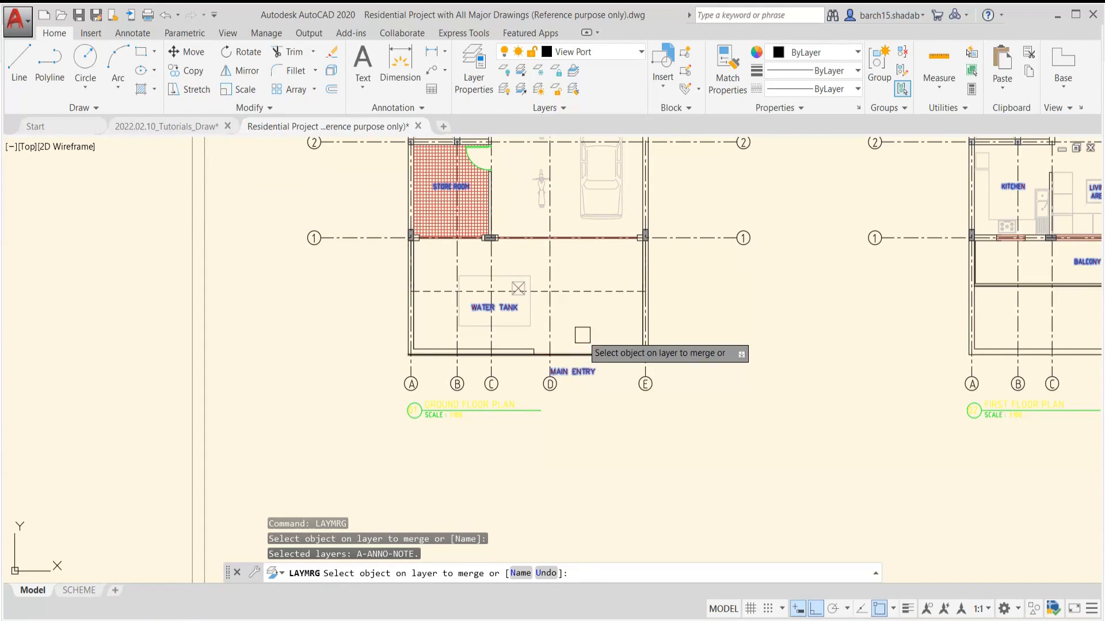
scroll(573, 328, down, 5)
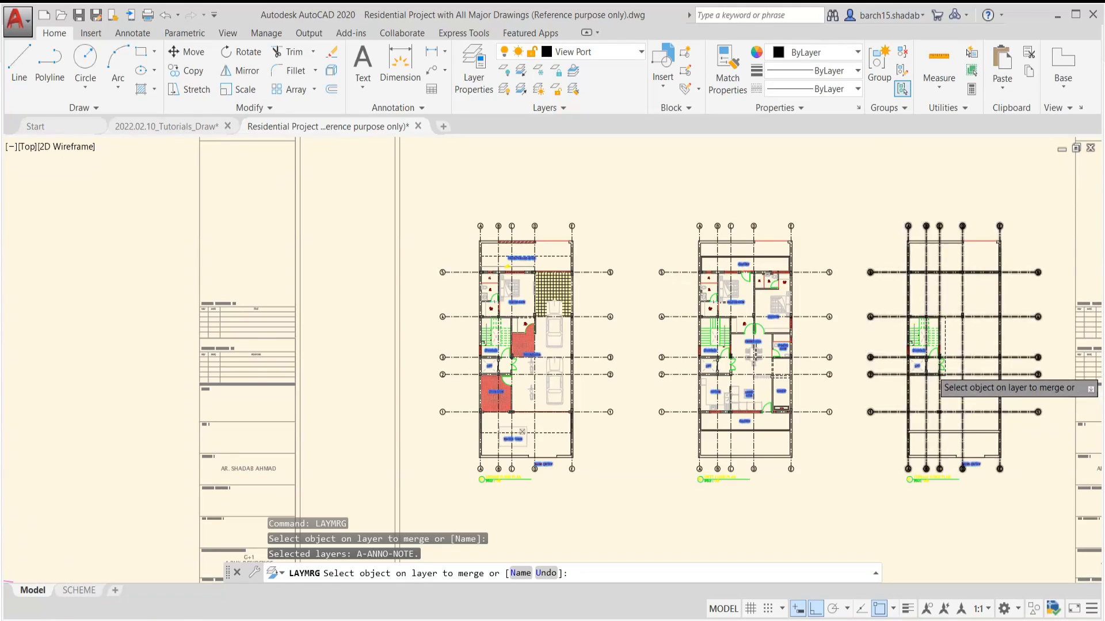
scroll(929, 386, up, 3)
middle_drag(326, 246, 280, 340)
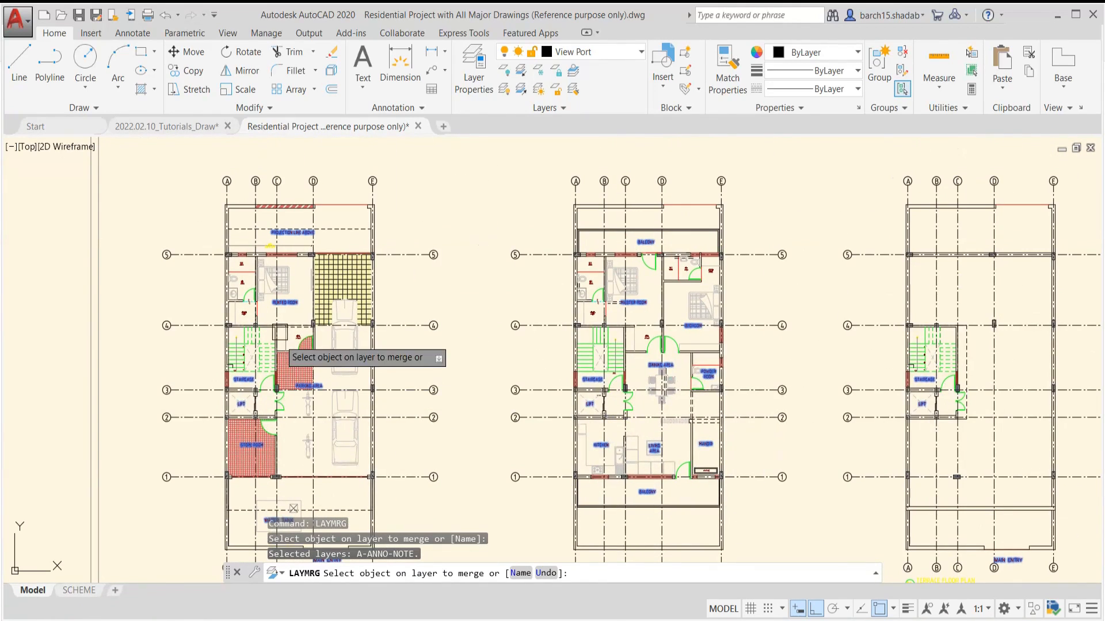
scroll(547, 345, down, 2)
mouse_move(485, 400)
middle_down()
mouse_move(508, 416)
mouse_move(566, 367)
middle_up()
scroll(472, 458, up, 2)
scroll(467, 465, up, 6)
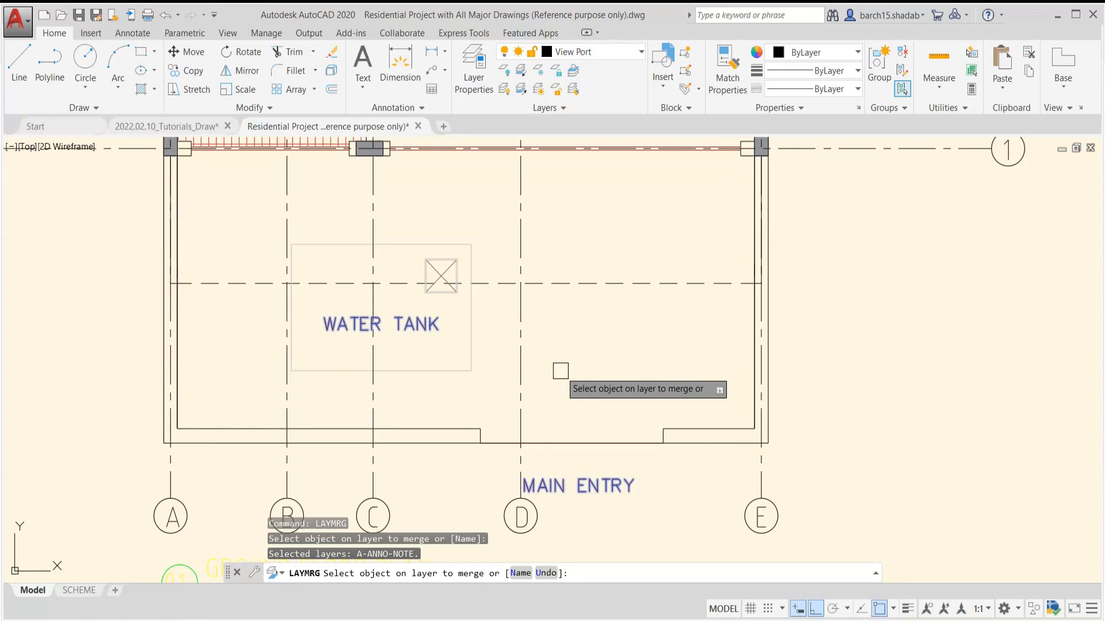
Merge A-ANNO-NOTE into A-WALL-FULL by picking the wall line above MAIN ENTRY as the target and accepting the merge
key(Return)
middle_drag(565, 382, 582, 335)
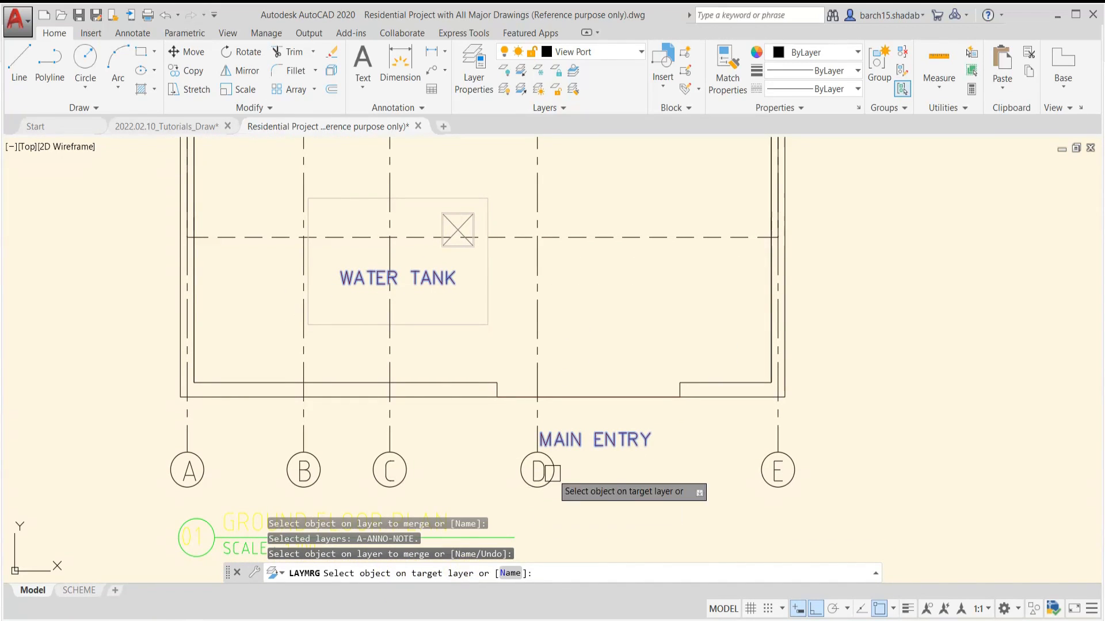
scroll(577, 439, up, 2)
scroll(578, 400, up, 2)
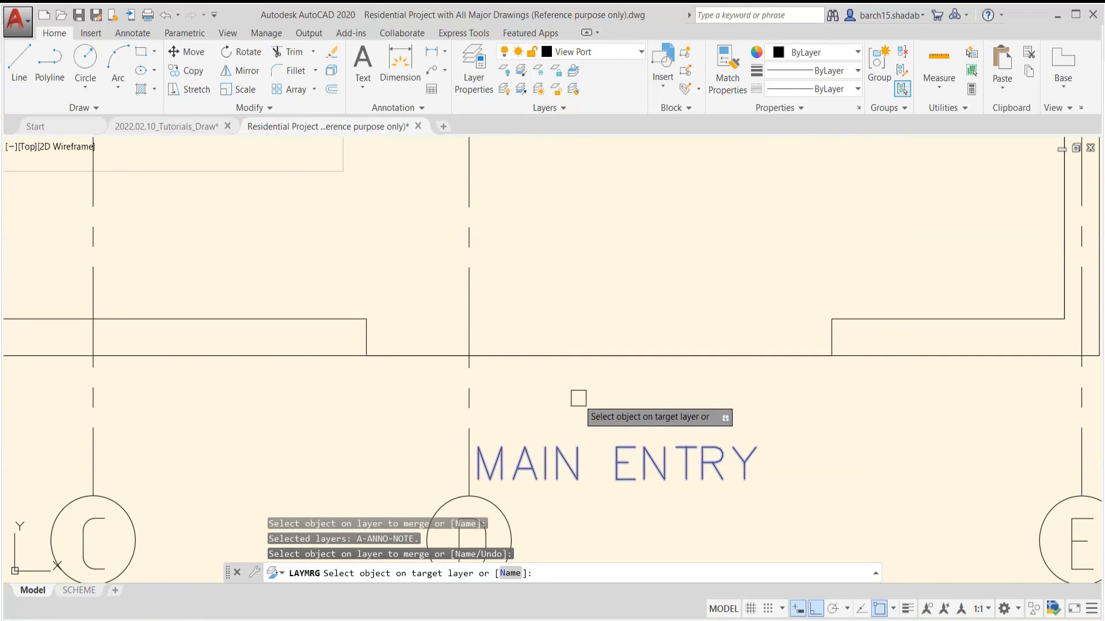
click(574, 354)
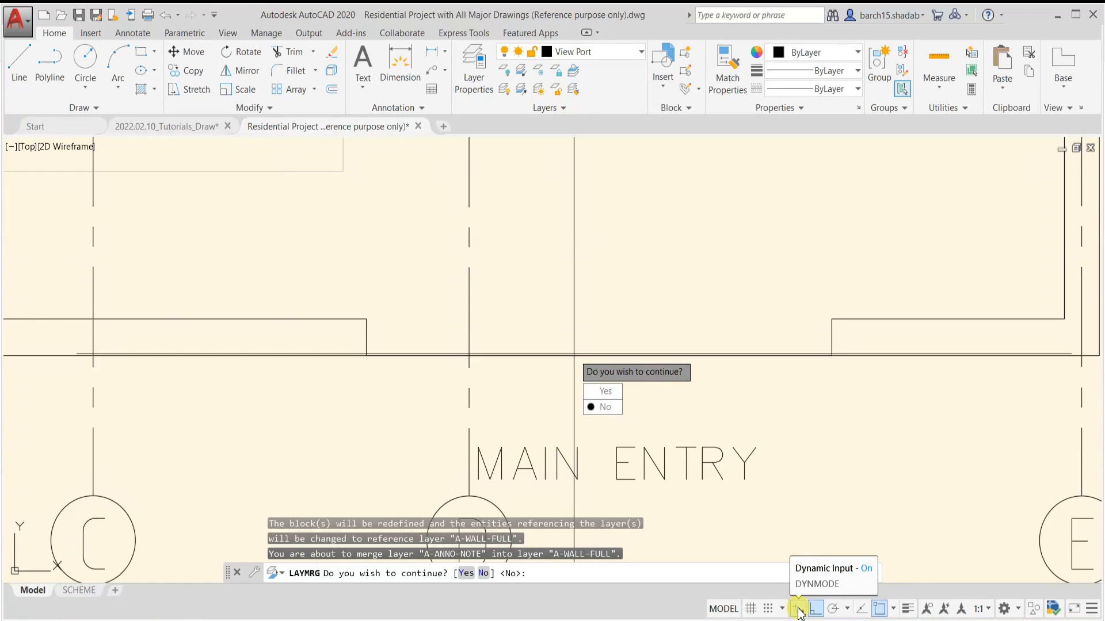
click(604, 392)
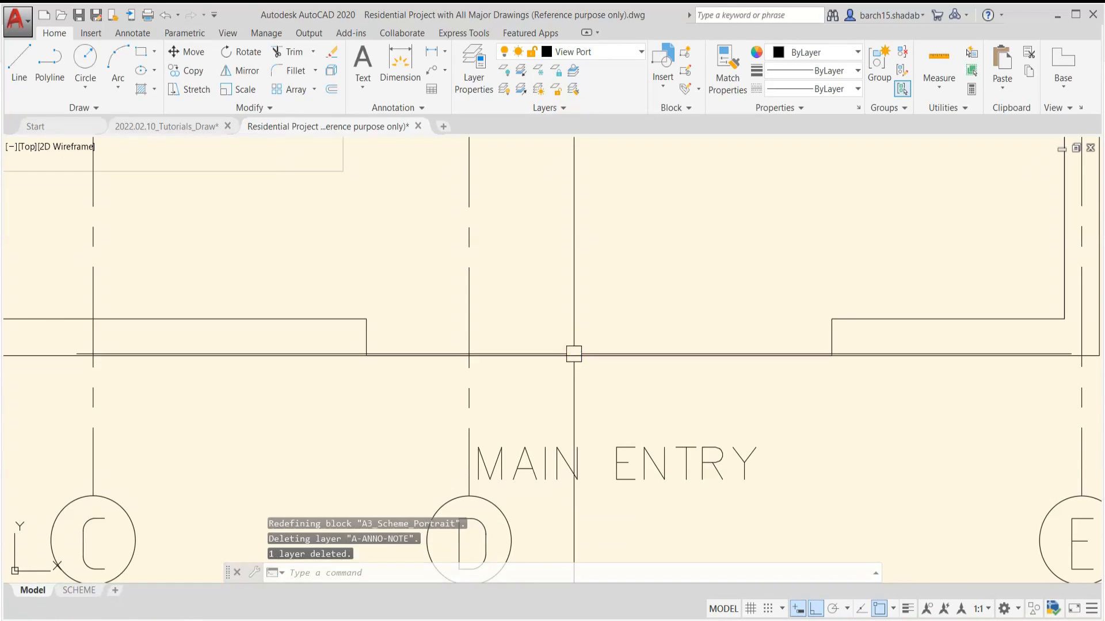
scroll(574, 355, down, 2)
key(Escape)
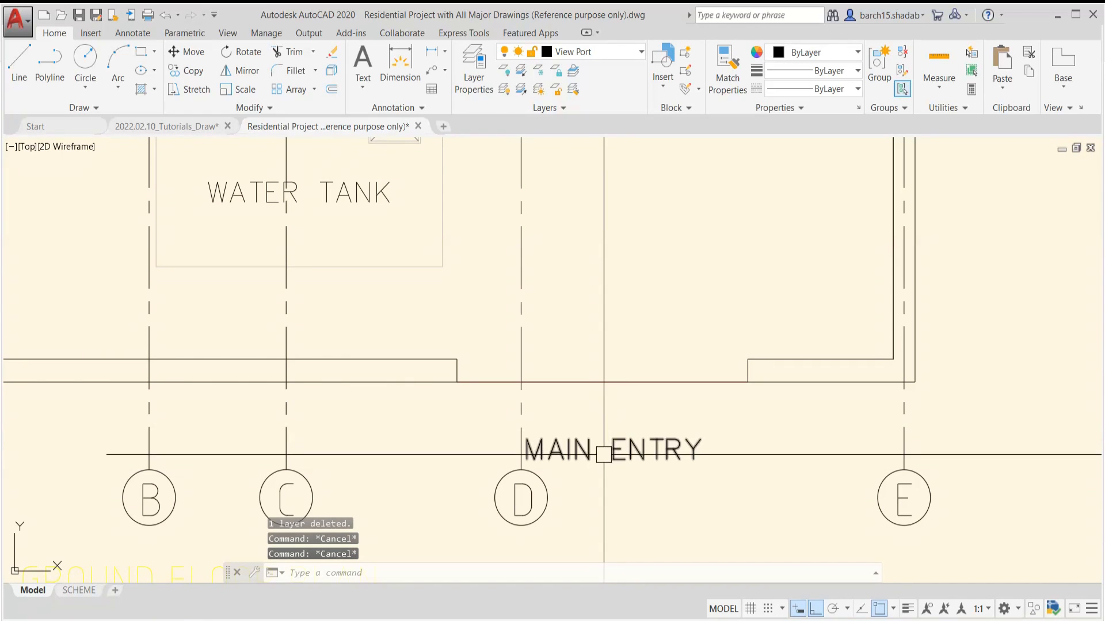
Compare the layers of the MAIN ENTRY text and the entrance wall line by selecting each in turn
click(625, 452)
scroll(622, 455, down, 2)
scroll(621, 455, up, 2)
key(Escape)
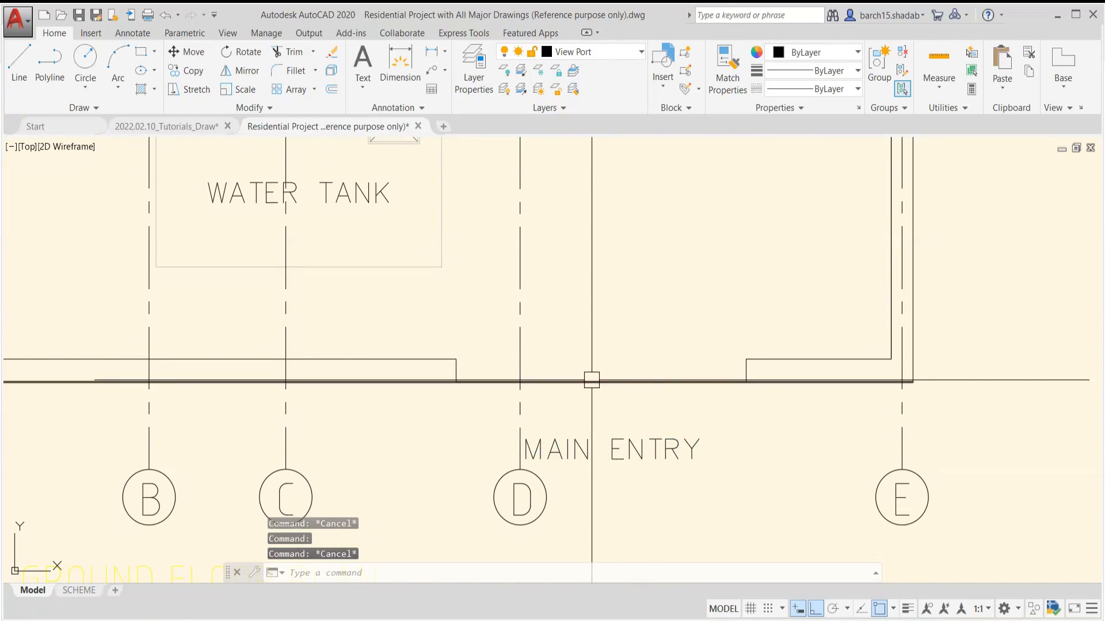
click(592, 381)
key(Escape)
scroll(620, 452, up, 2)
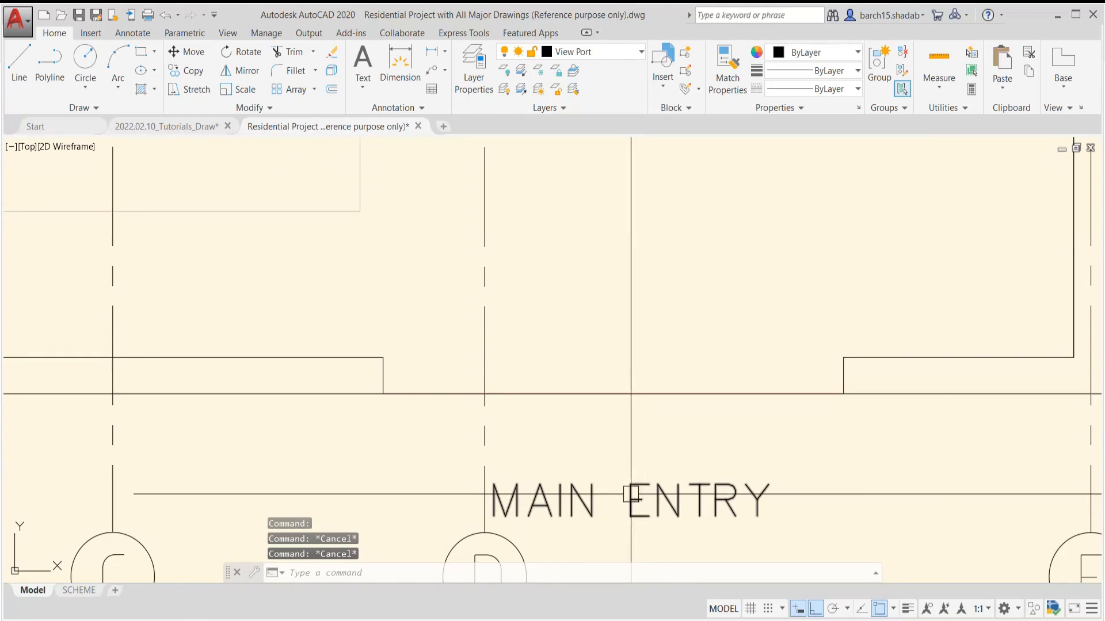
click(630, 496)
key(Escape)
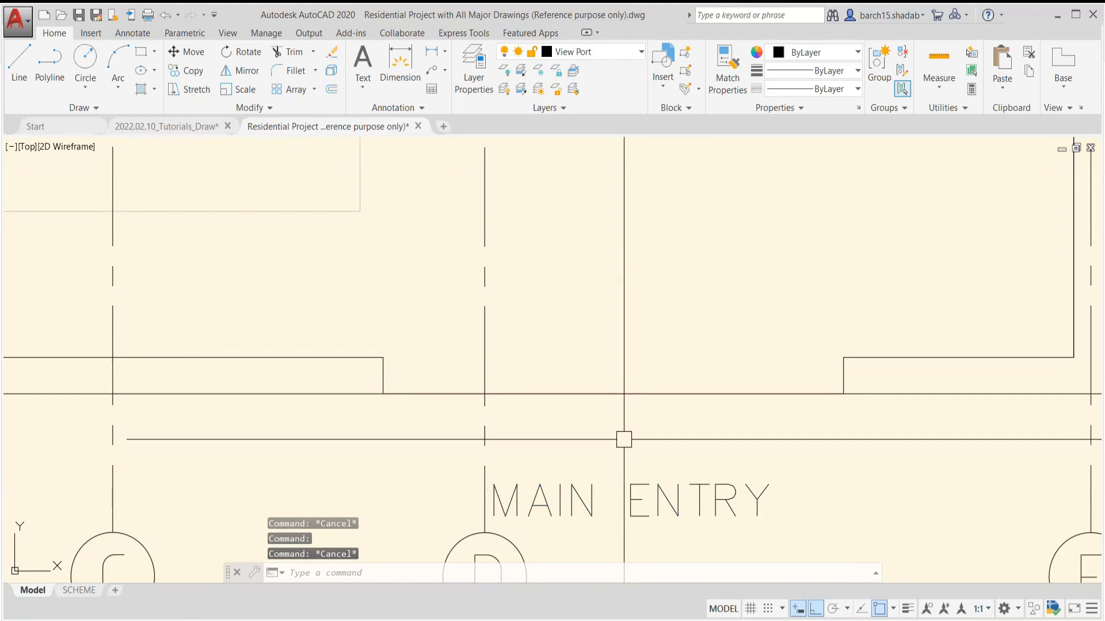
click(614, 395)
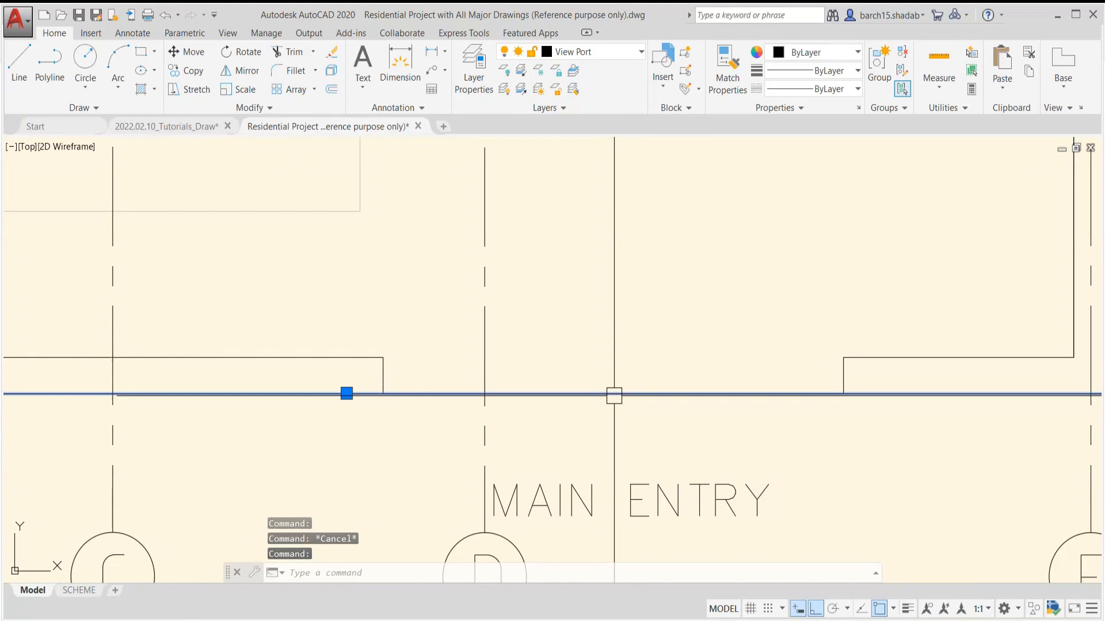
scroll(572, 402, down, 2)
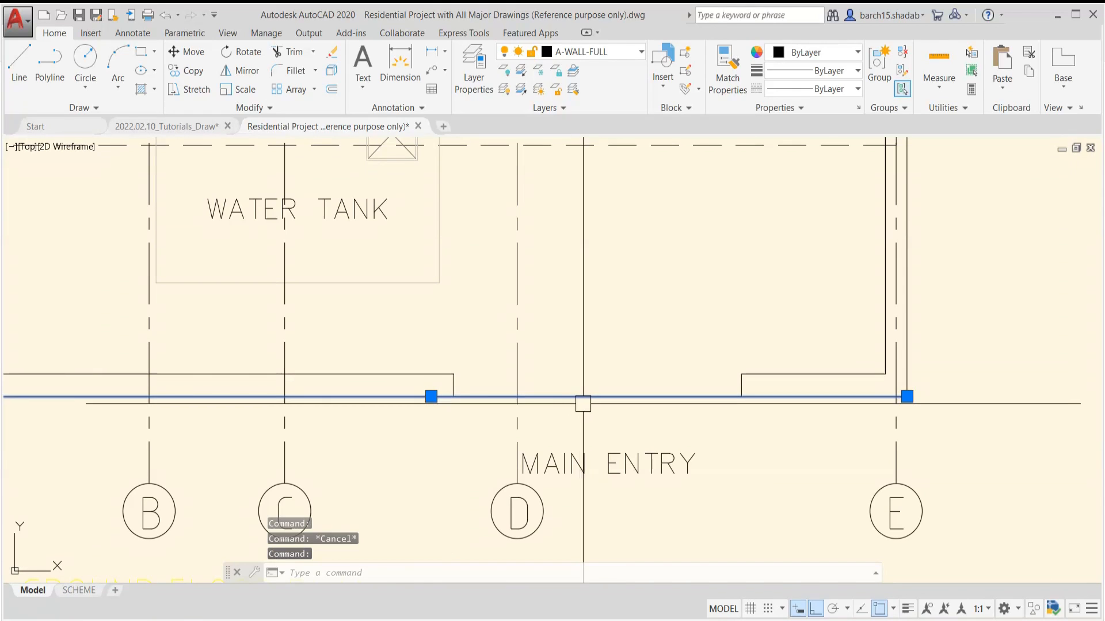
key(Escape)
Check the layer of the MAIN ENTRY, WATER TANK, STORE ROOM, STAIRCASE and PARKING AREA texts, and clear the selection
click(614, 465)
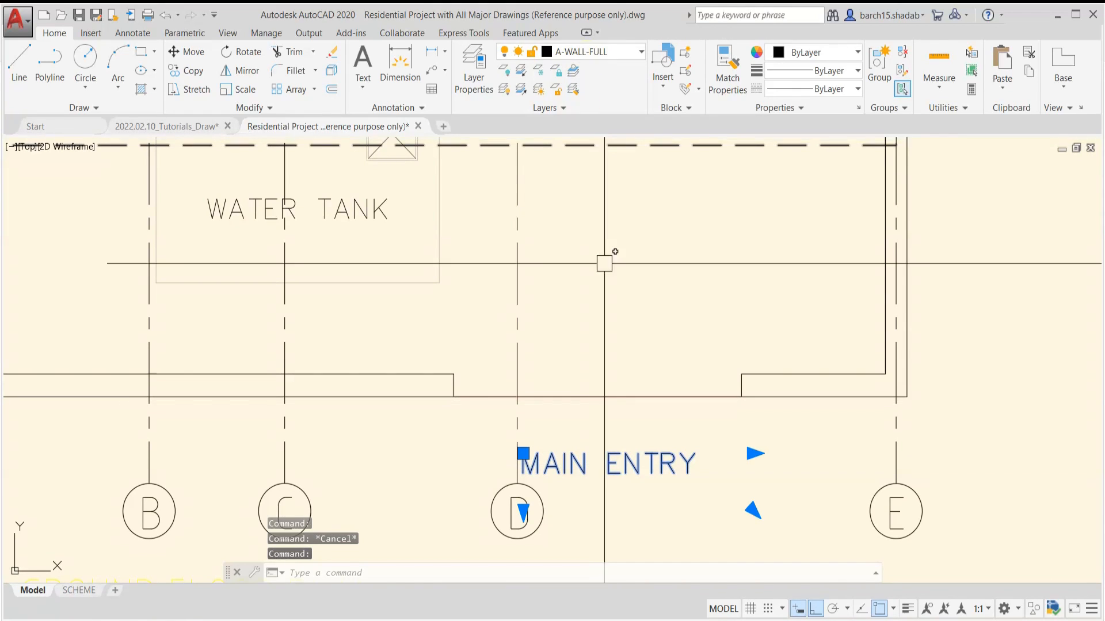
scroll(610, 354, down, 5)
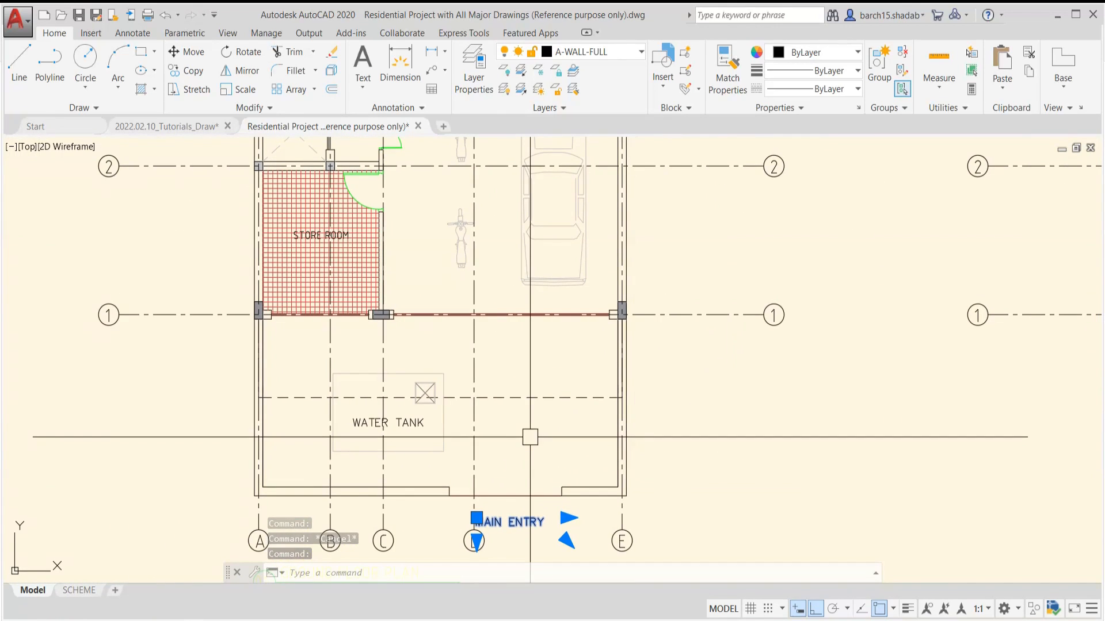
scroll(399, 426, up, 2)
click(398, 422)
scroll(400, 408, down, 2)
middle_drag(393, 355, 403, 477)
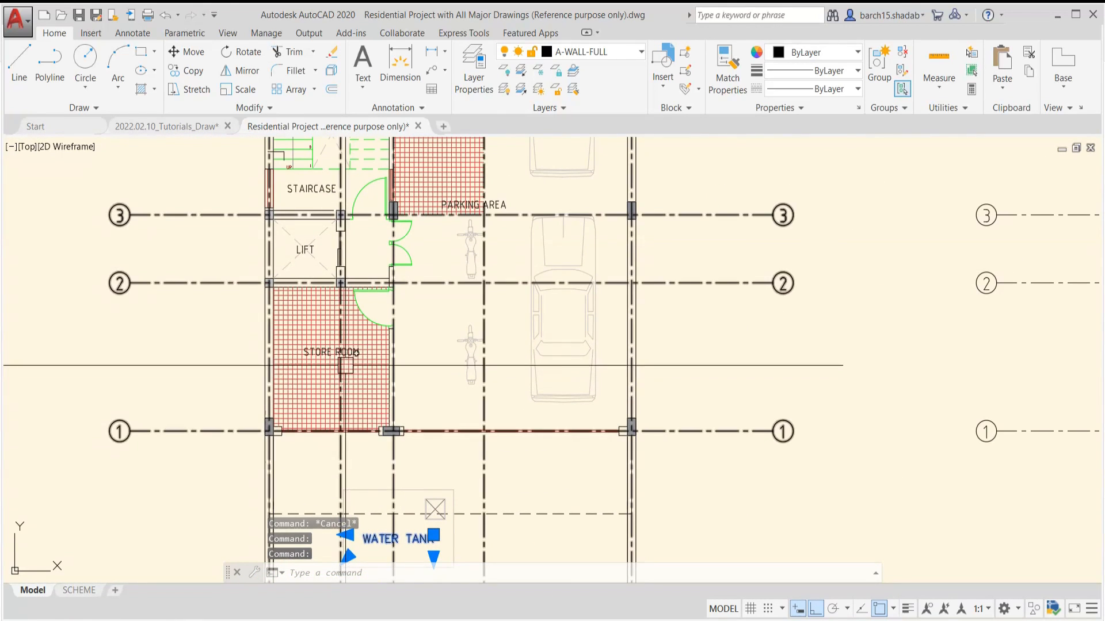
click(331, 352)
middle_drag(383, 290, 390, 421)
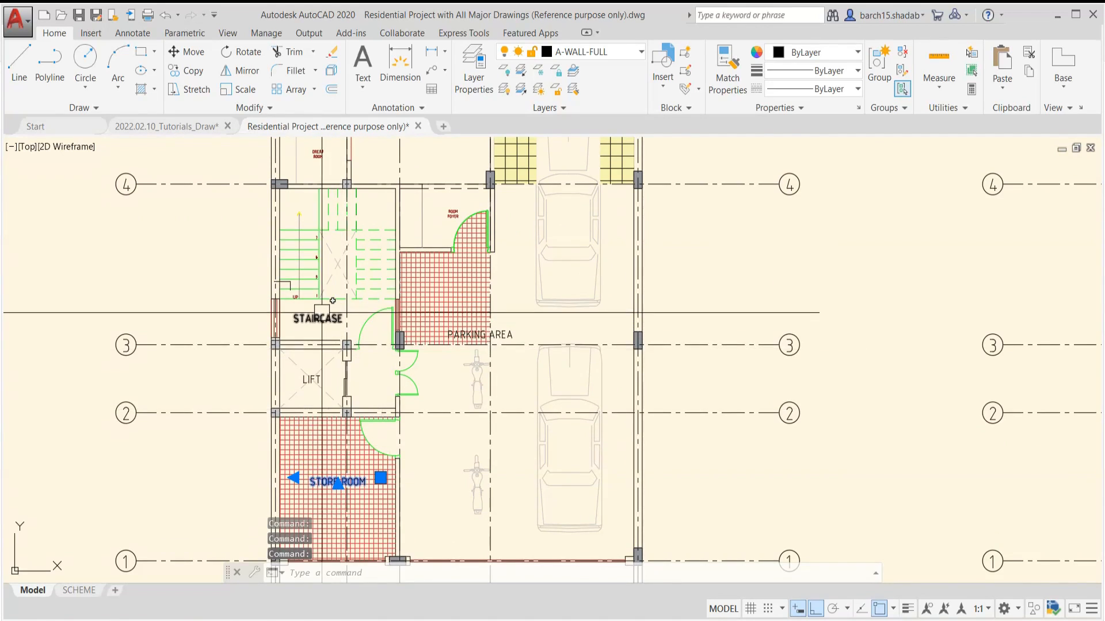
scroll(321, 314, up, 3)
click(315, 325)
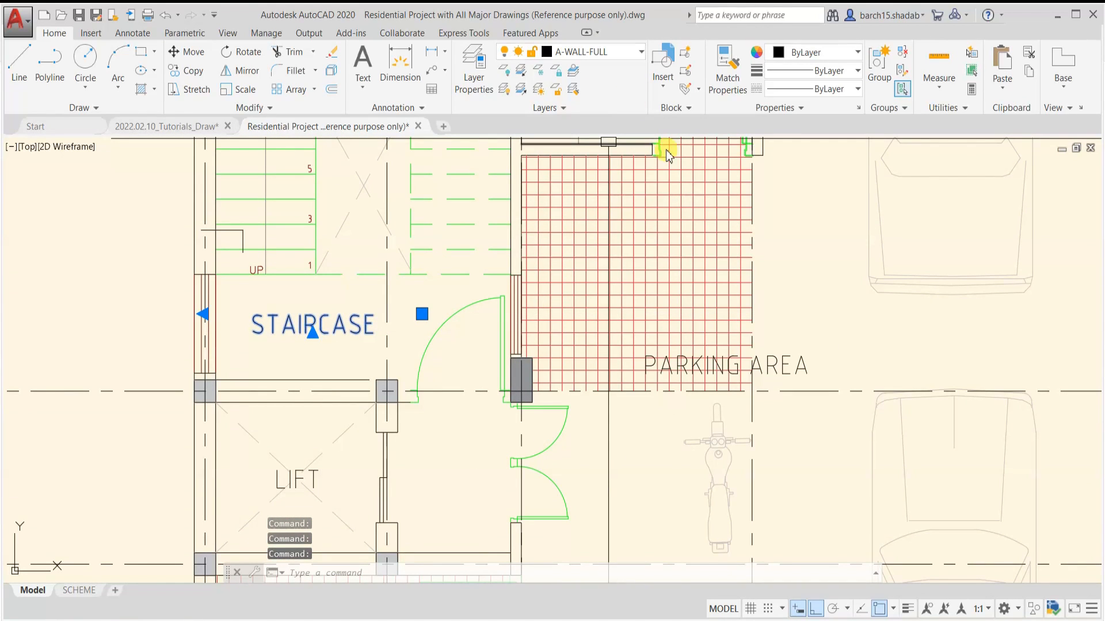
click(725, 366)
scroll(805, 311, down, 6)
middle_drag(806, 311, 521, 348)
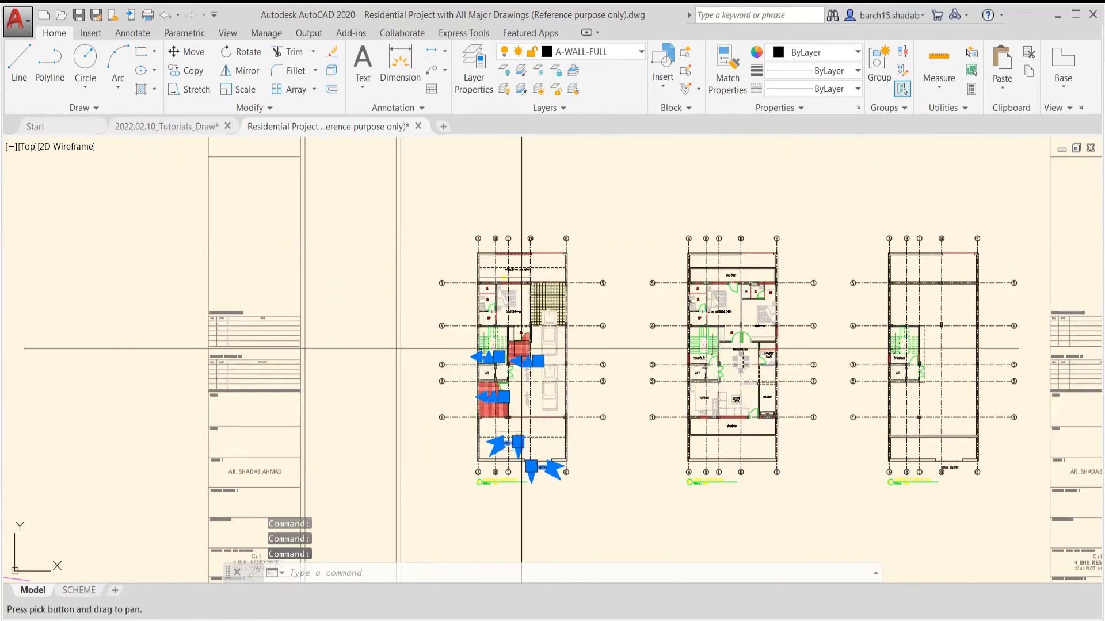
scroll(521, 348, up, 2)
key(Escape)
key(Escape)
middle_drag(696, 387, 624, 308)
scroll(486, 454, up, 6)
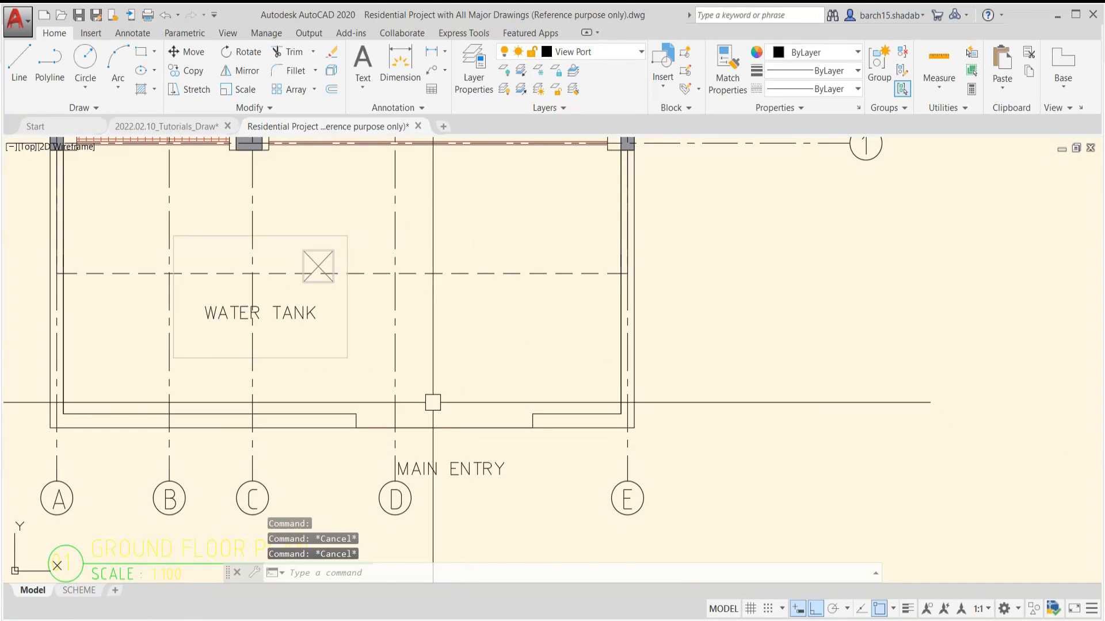
scroll(433, 402, down, 8)
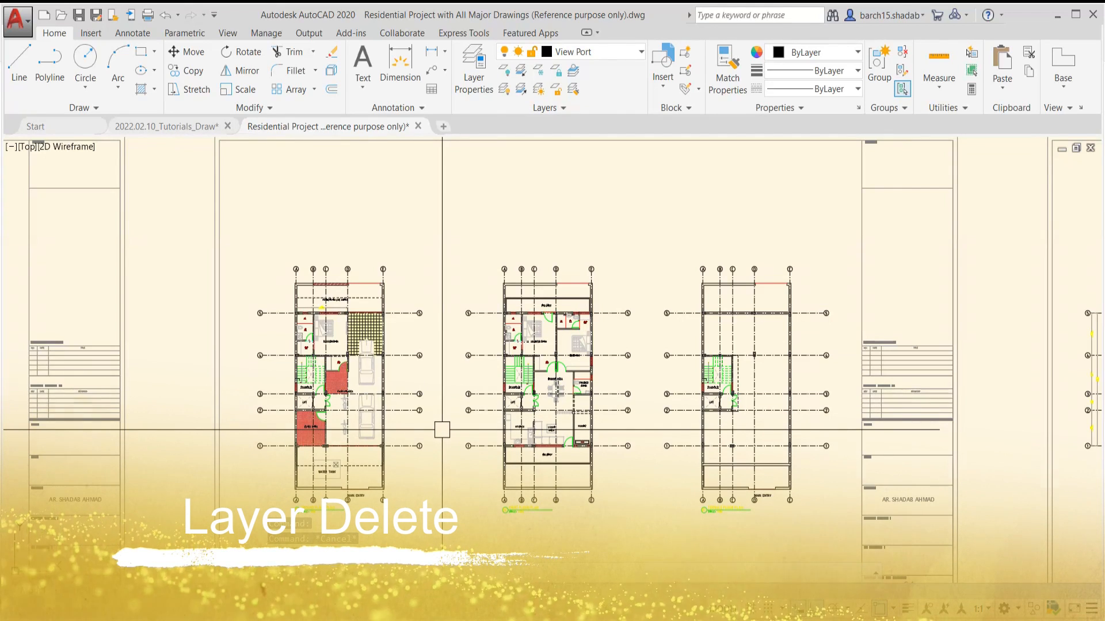
Show the A-WALL layers in the Layer Properties Manager and widen the Name column to reveal their full names
text(LA)
key(Return)
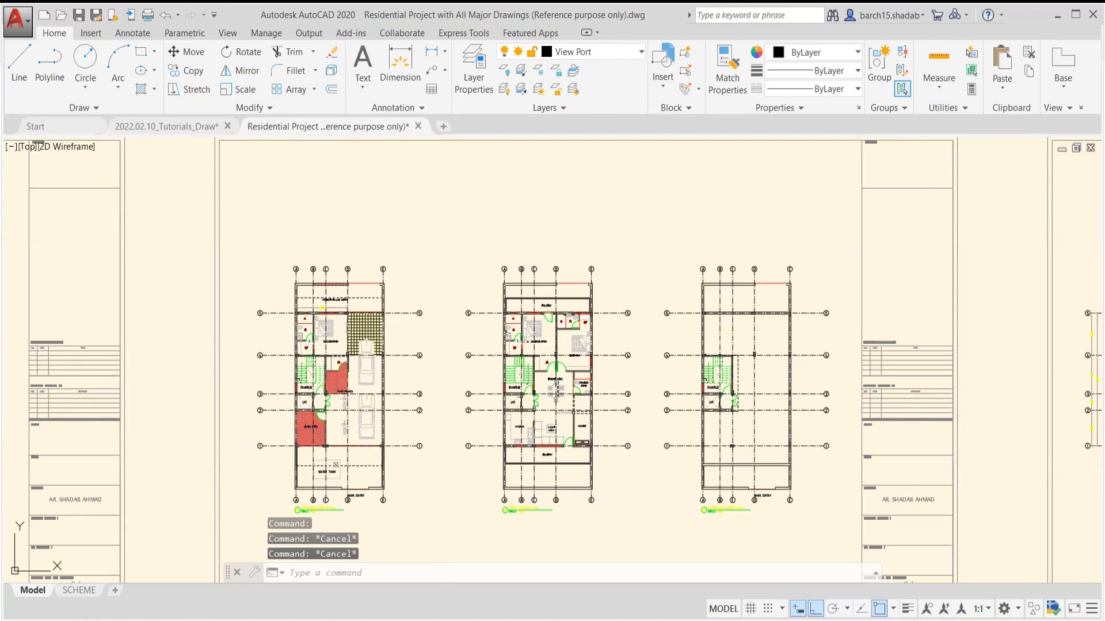
scroll(240, 429, up, 20)
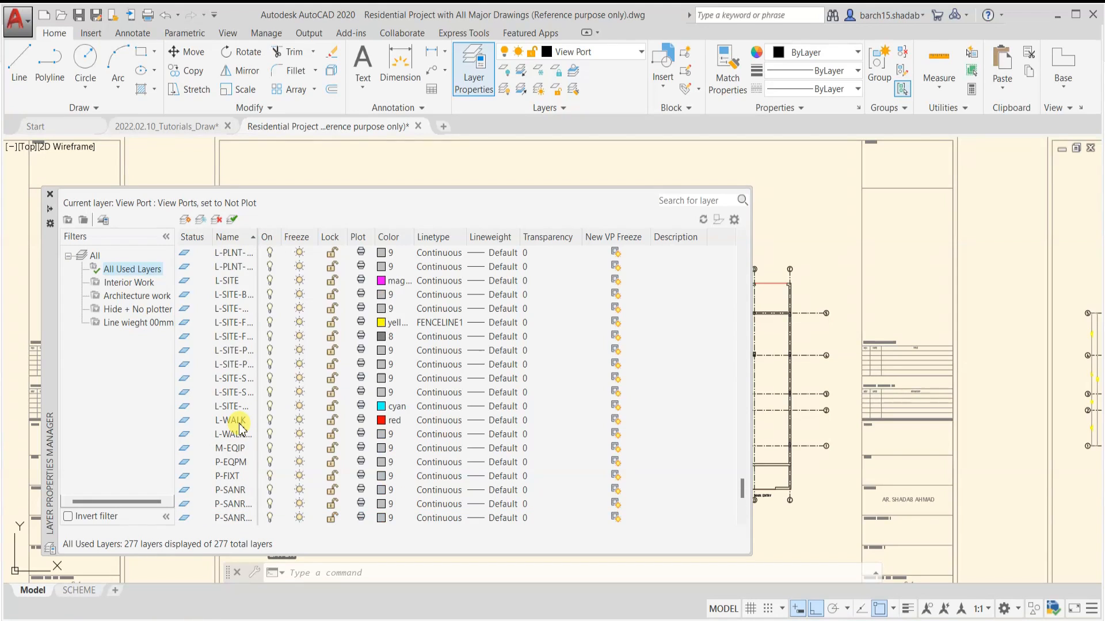
scroll(240, 429, up, 5)
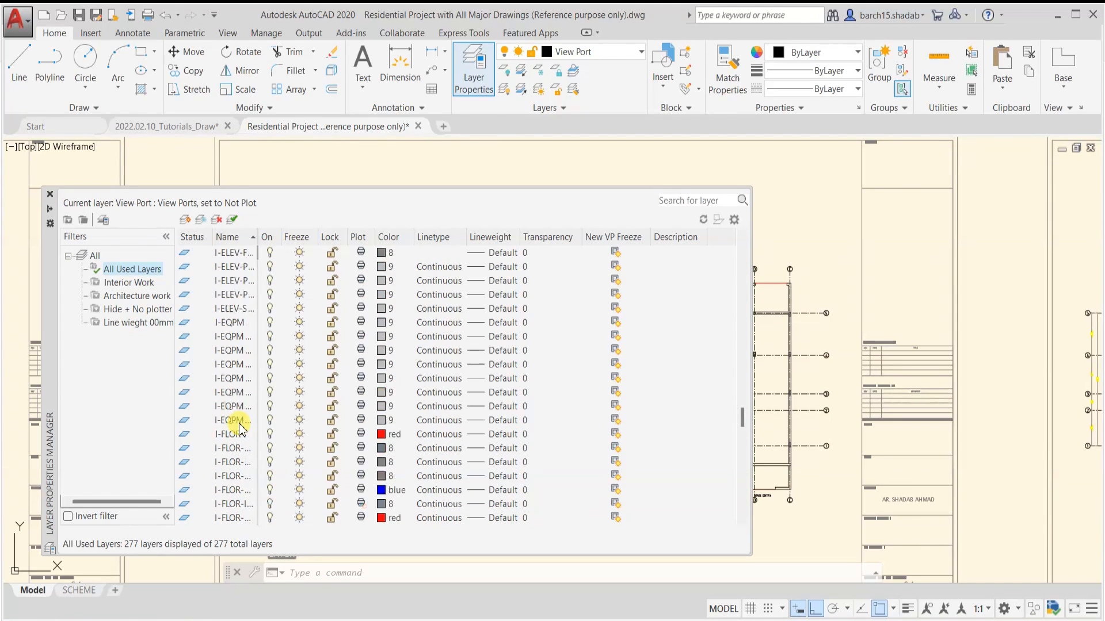
scroll(240, 429, up, 18)
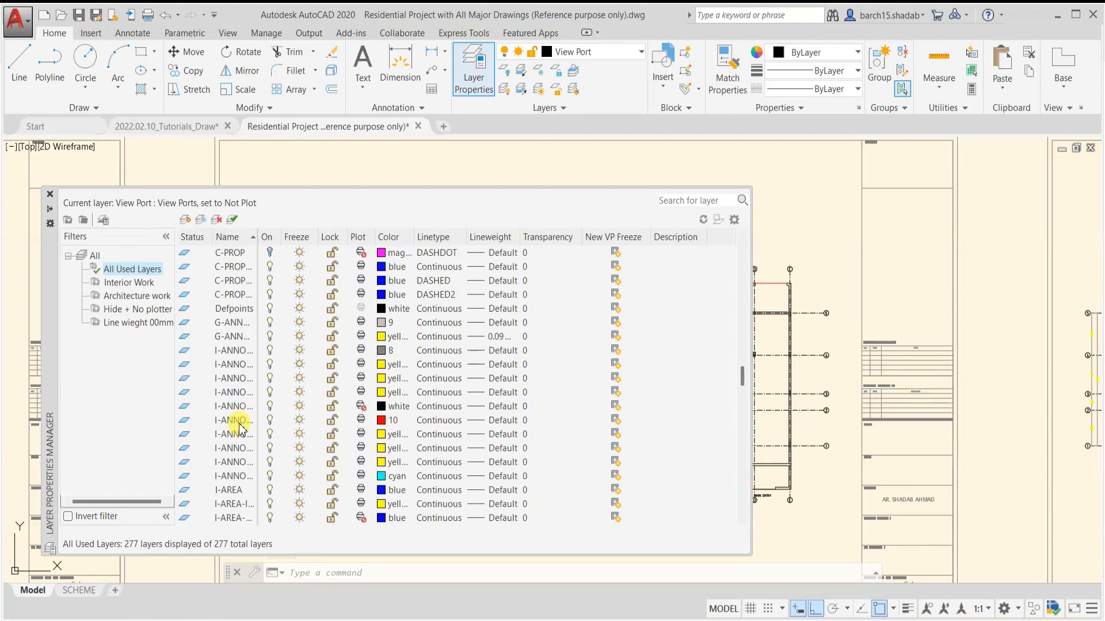
scroll(240, 429, up, 1)
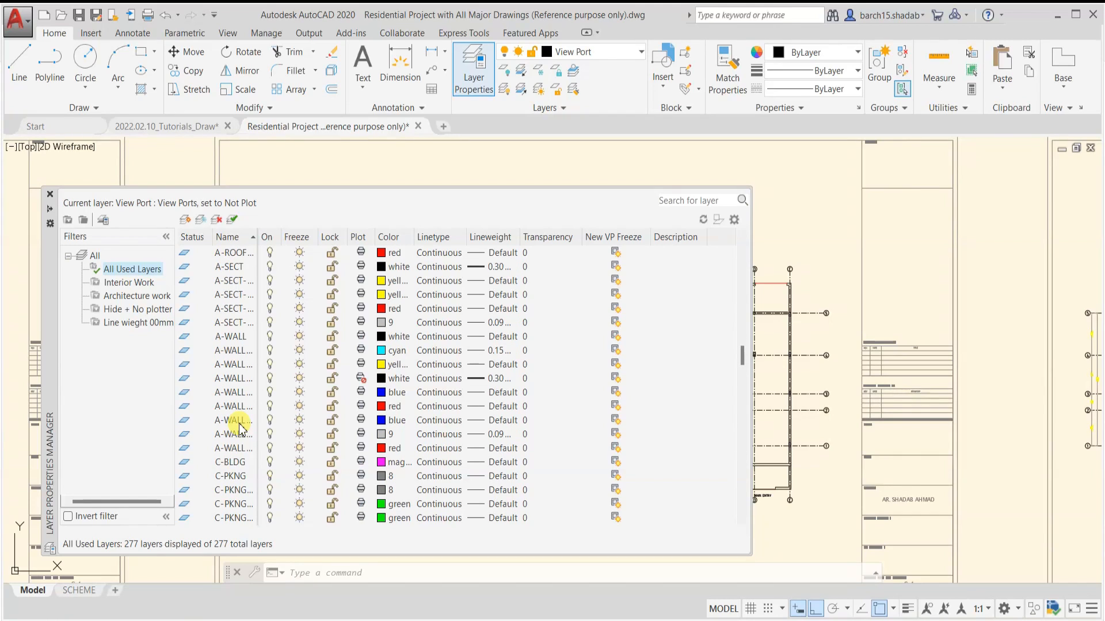
click(229, 448)
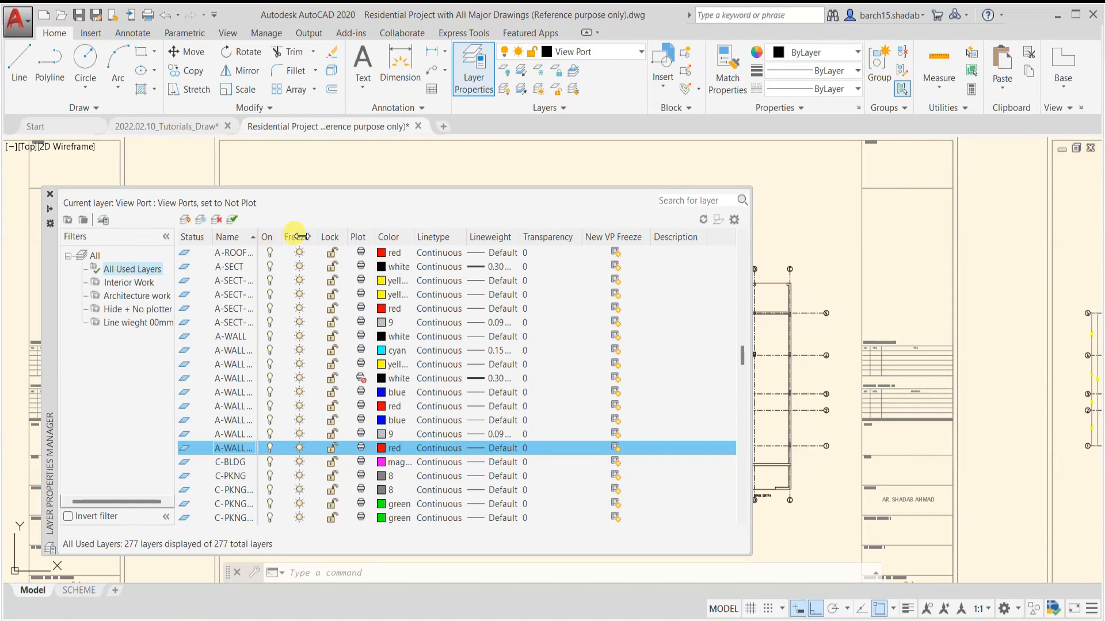
drag(298, 237, 311, 236)
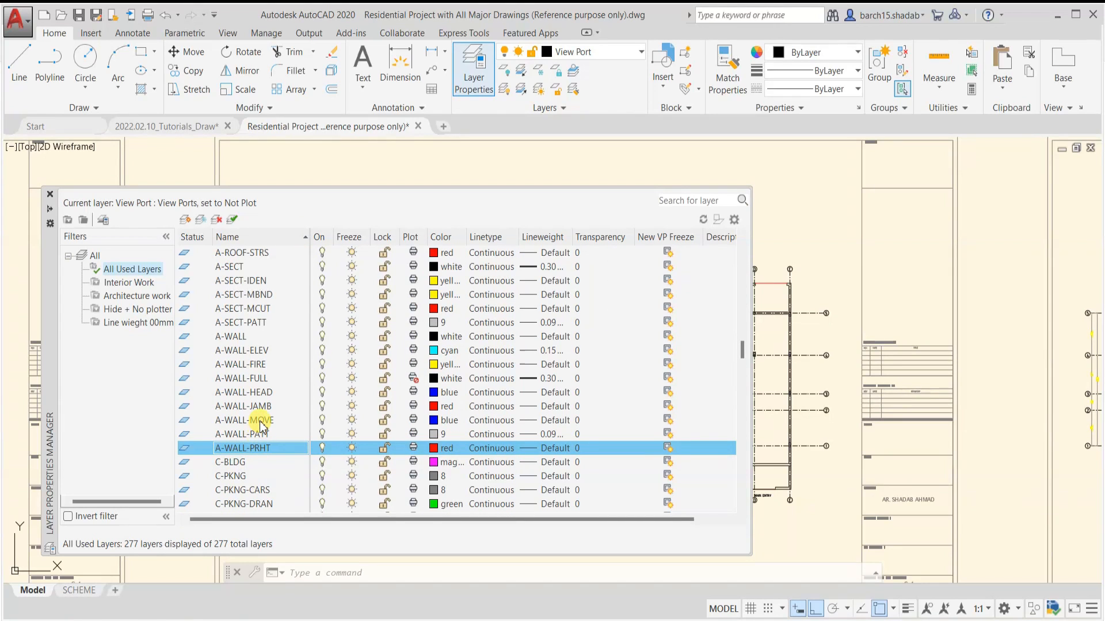
Try to delete the layer A-WALL-FULL in the Layer Properties Manager, and close the manager
click(266, 380)
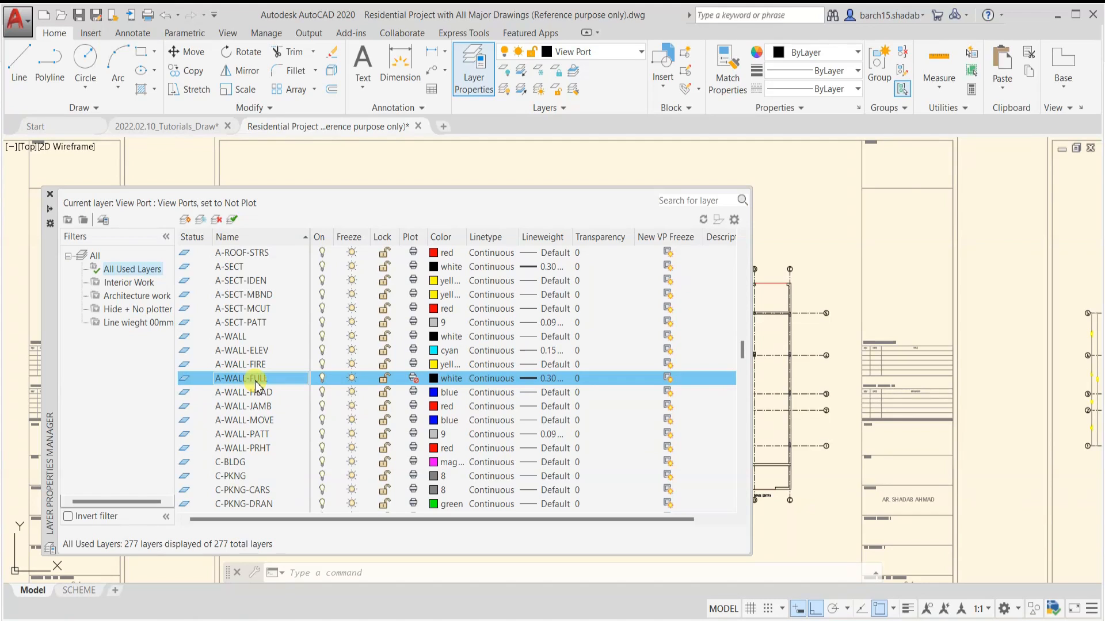
click(218, 221)
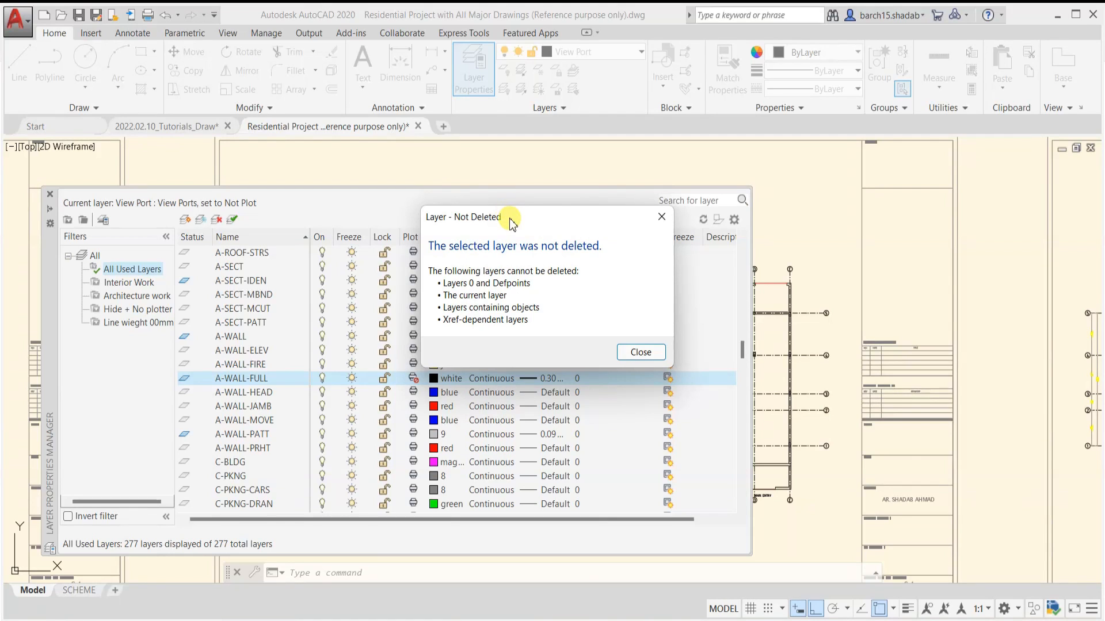
drag(512, 223, 380, 227)
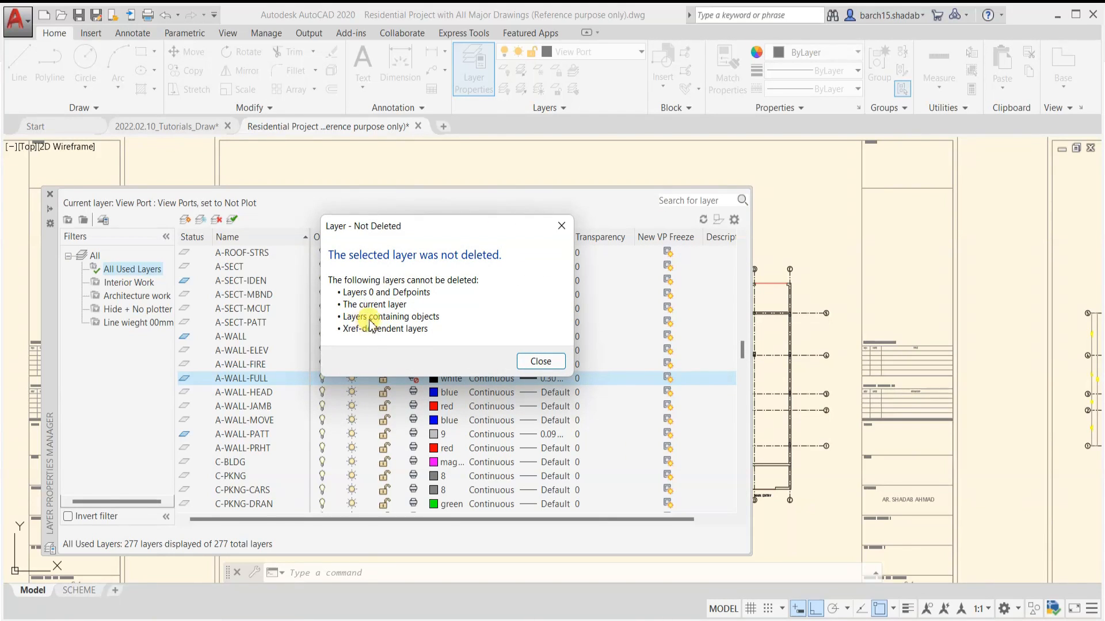
click(543, 364)
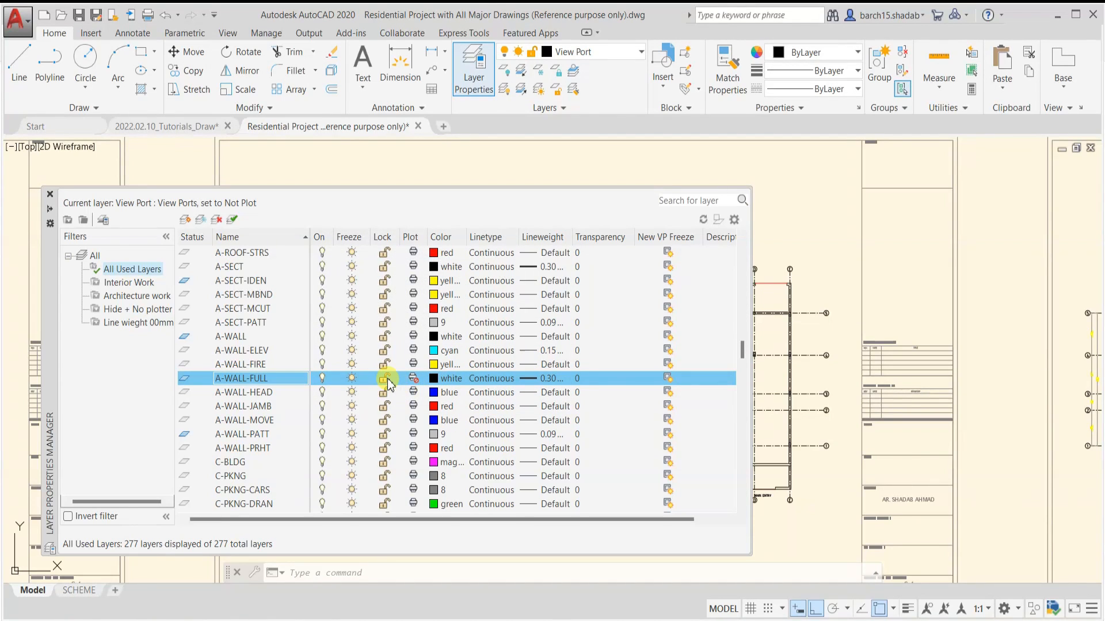
click(50, 199)
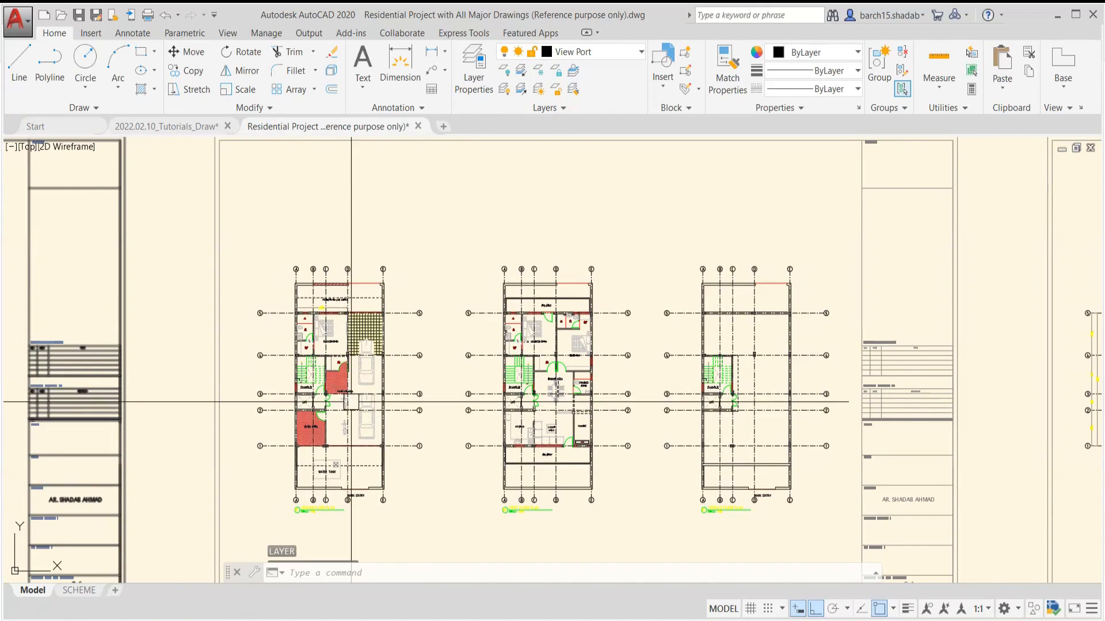
Start LAYDEL and pick the wall line above the ground floor MAIN ENTRY text as the object on the layer to delete
scroll(351, 300, up, 2)
scroll(371, 483, up, 4)
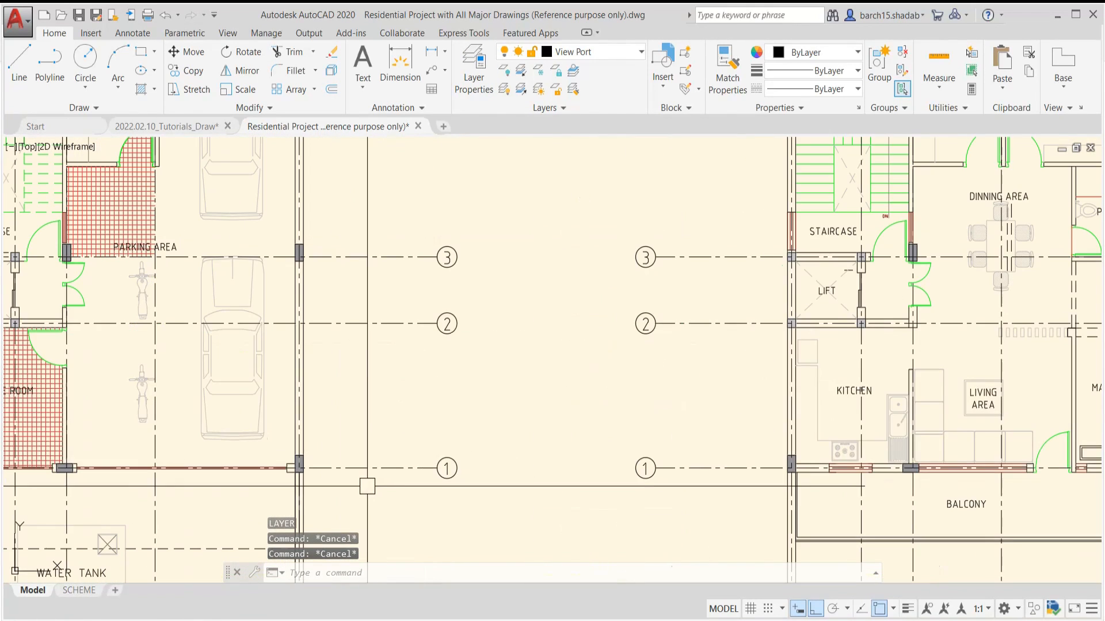
text(LAYDEL)
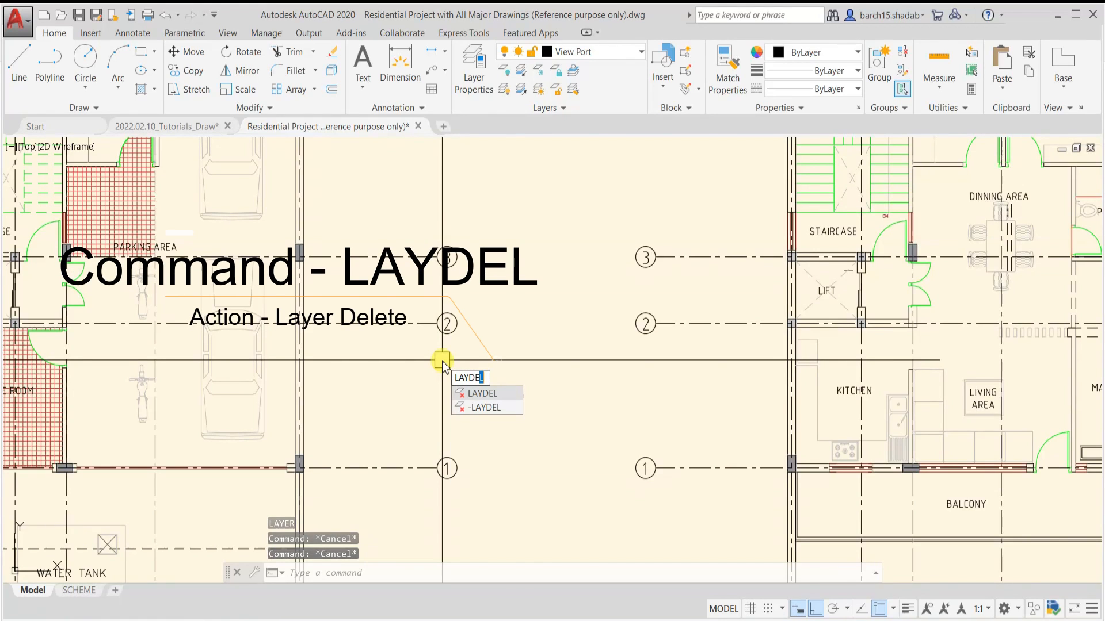
key(Return)
middle_drag(413, 375, 453, 334)
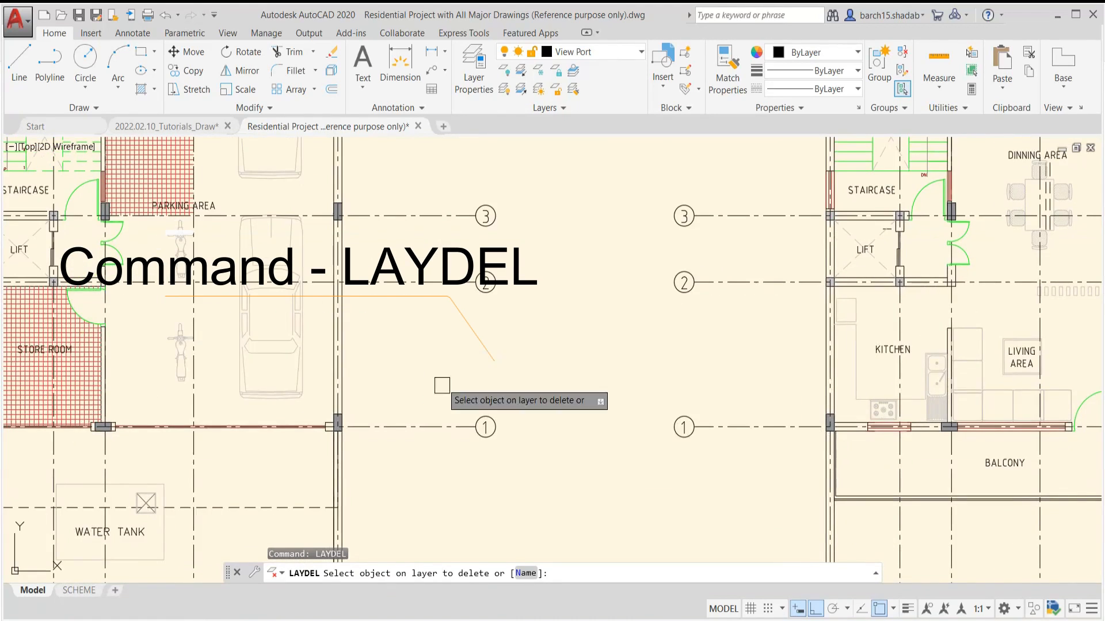
mouse_move(395, 463)
middle_down()
mouse_move(562, 468)
mouse_move(559, 457)
middle_up()
scroll(481, 479, up, 4)
scroll(495, 264, down, 5)
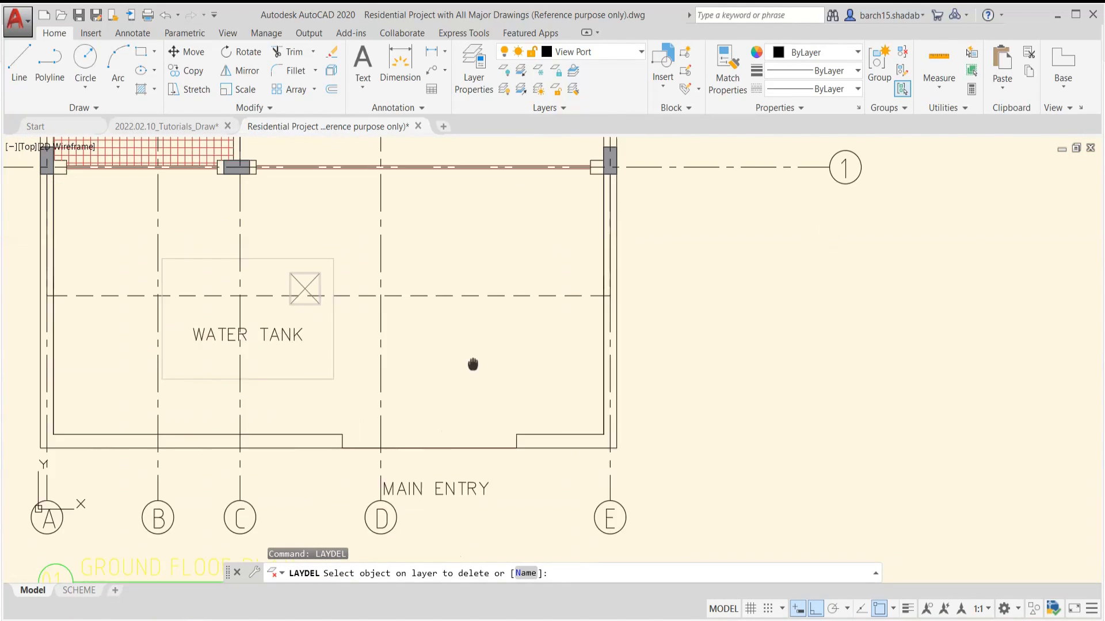
scroll(421, 361, up, 4)
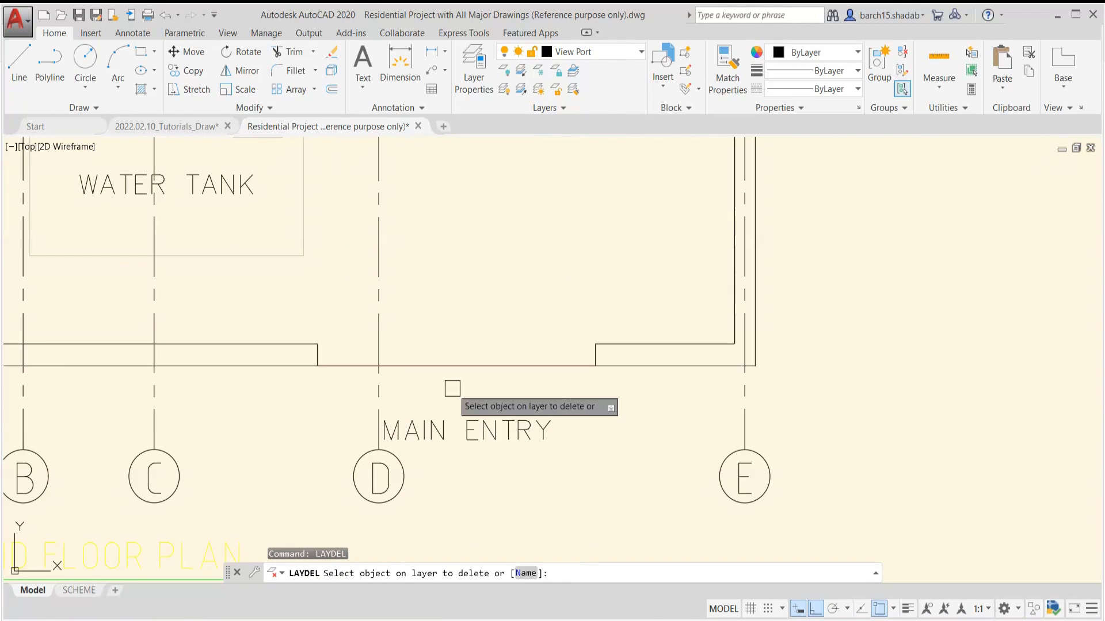
click(537, 366)
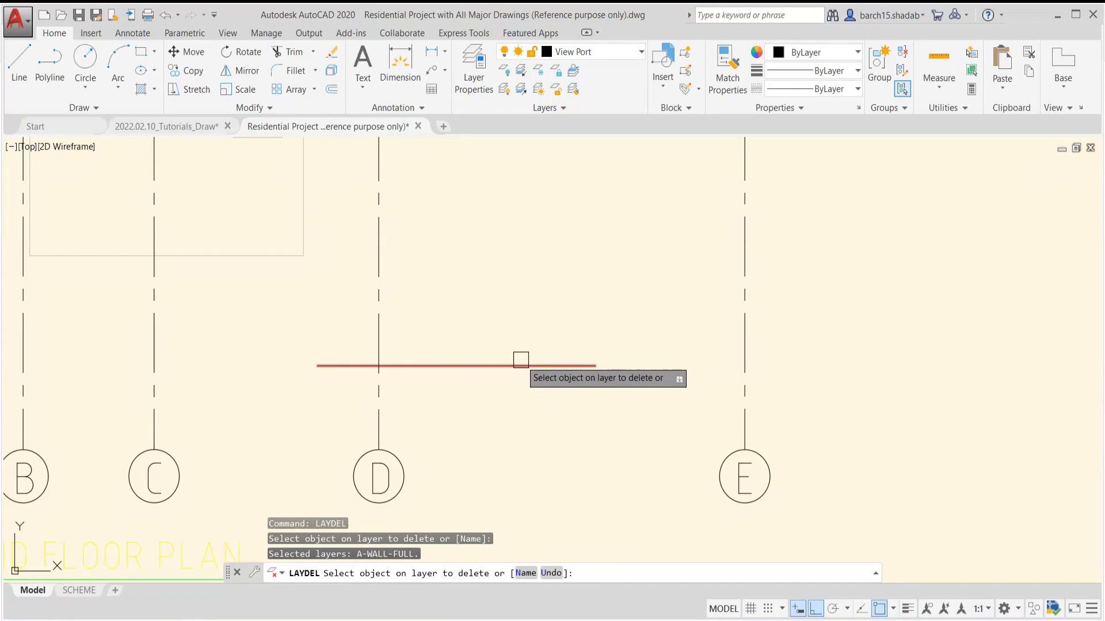
Review the floor plans without the picked layer and confirm deleting A-WALL-FULL from the drawing
scroll(523, 273, down, 2)
scroll(523, 273, down, 3)
middle_drag(523, 274, 450, 344)
scroll(450, 344, down, 4)
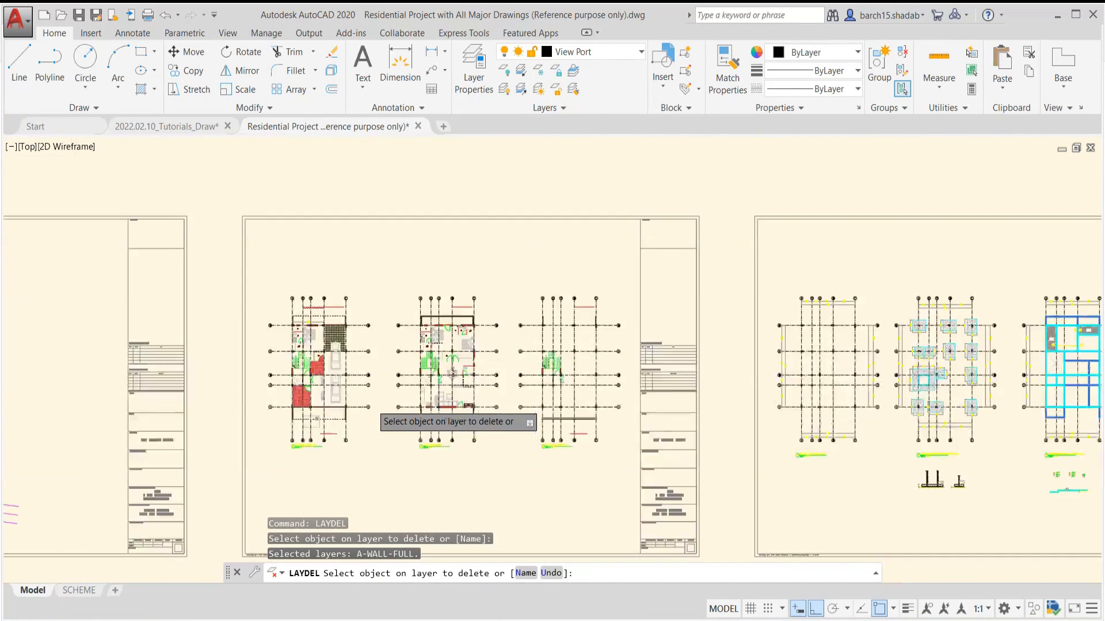
scroll(382, 427, up, 4)
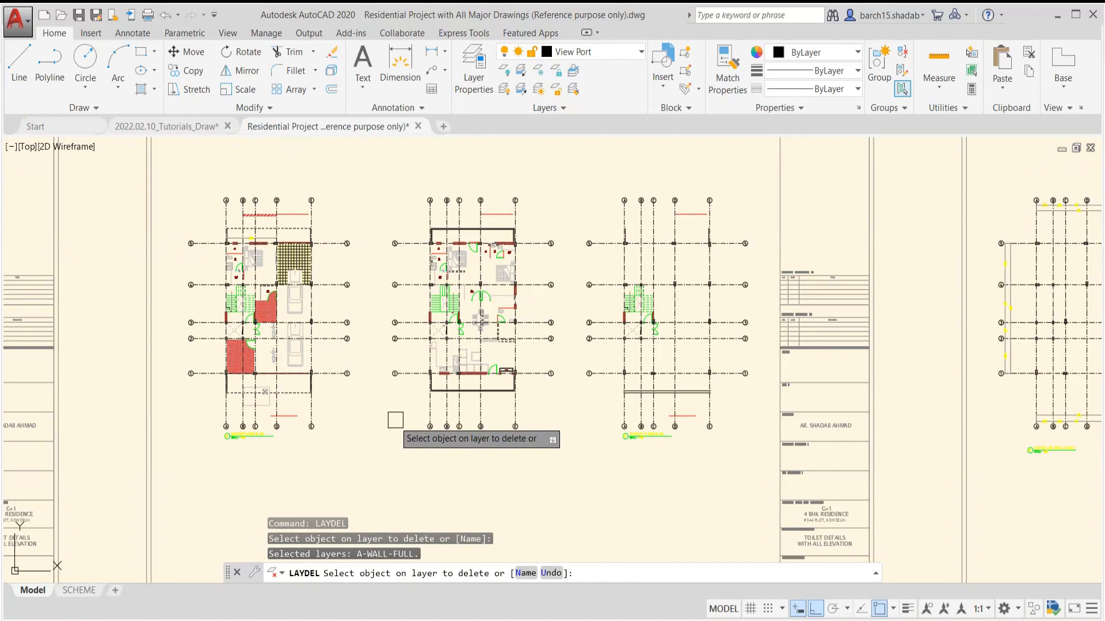
key(Return)
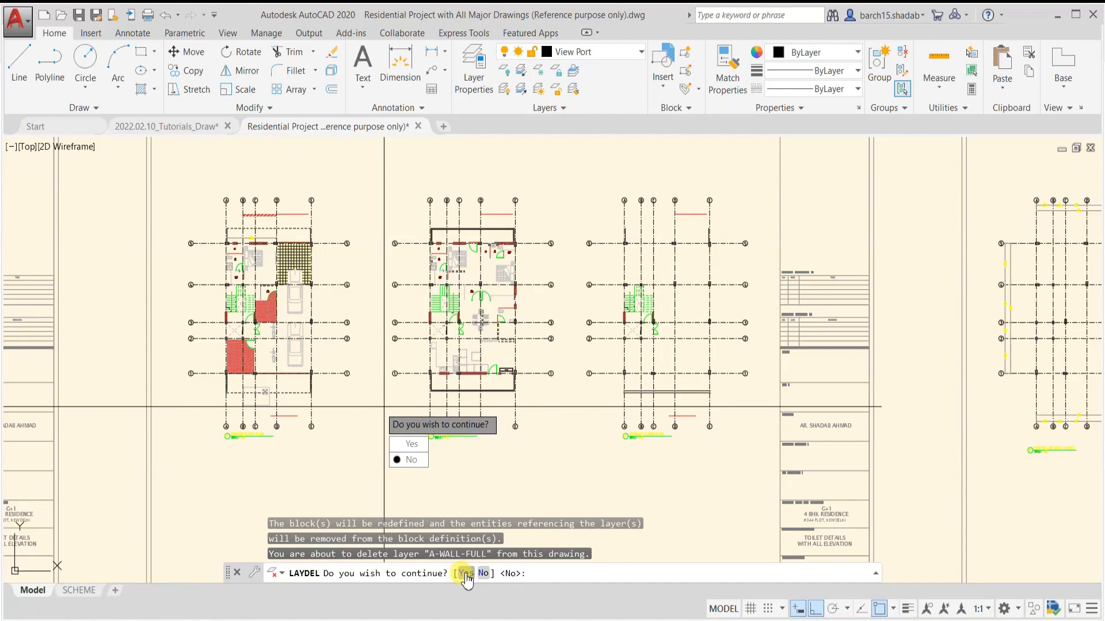
click(465, 574)
key(Escape)
Examine the ground, first and terrace floor plans for the walls and texts removed by the layer deletion
scroll(283, 411, up, 4)
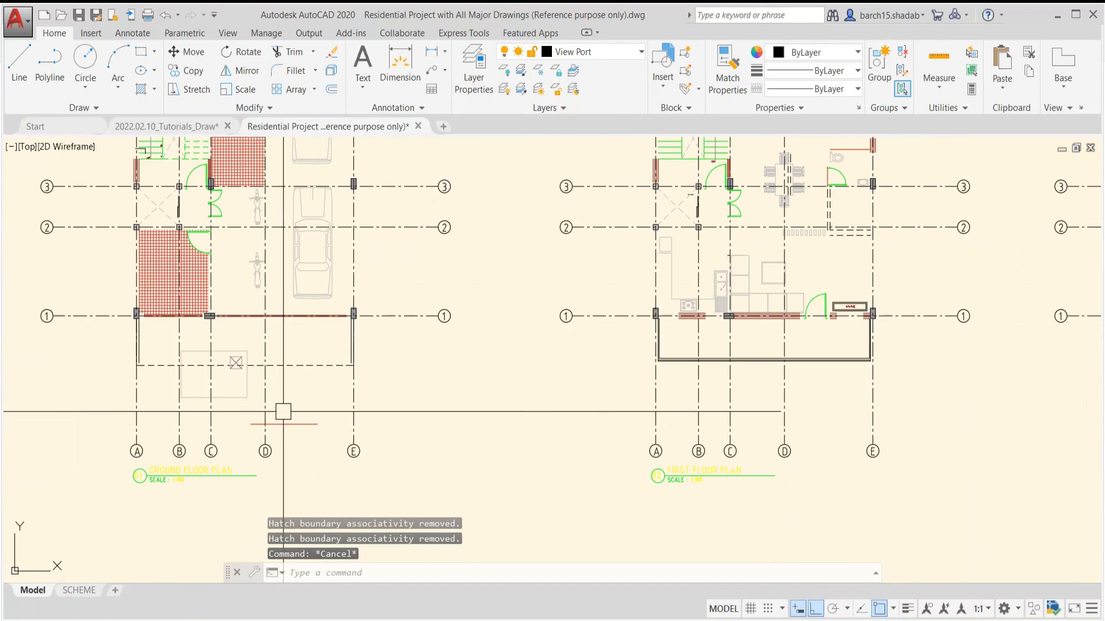
scroll(283, 411, down, 5)
scroll(358, 414, up, 1)
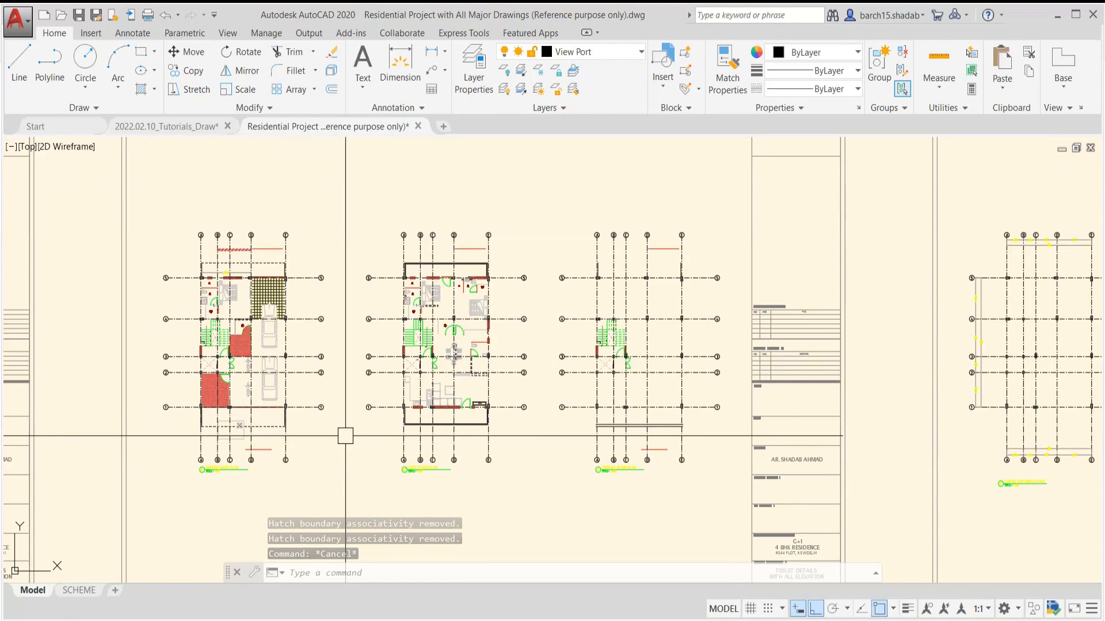
scroll(346, 436, down, 2)
scroll(345, 435, down, 1)
scroll(346, 435, up, 1)
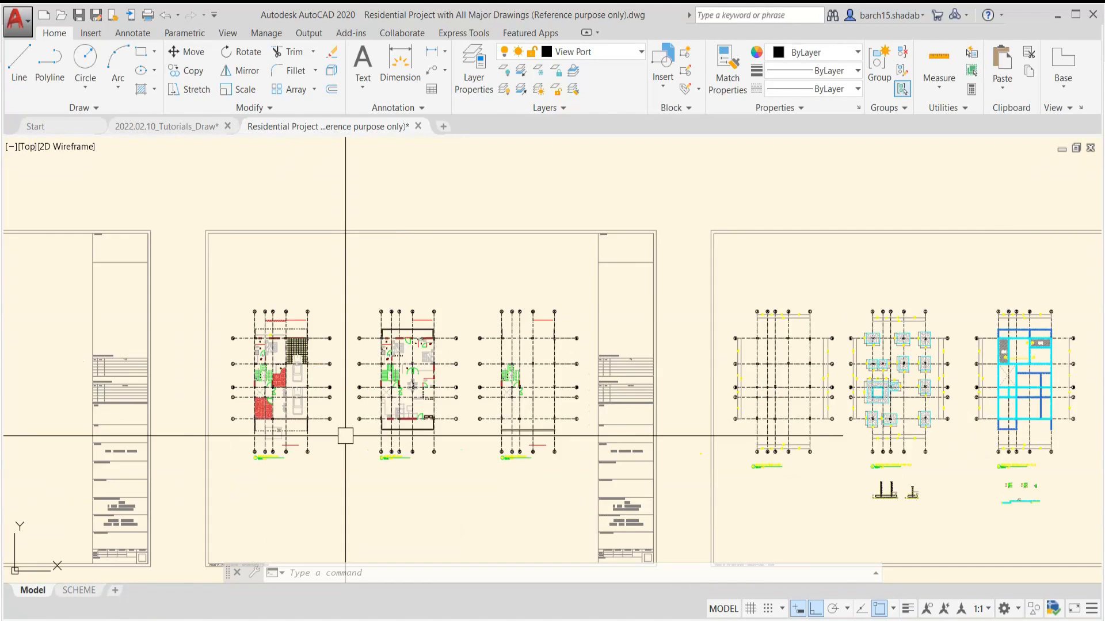
key(ctrl+z)
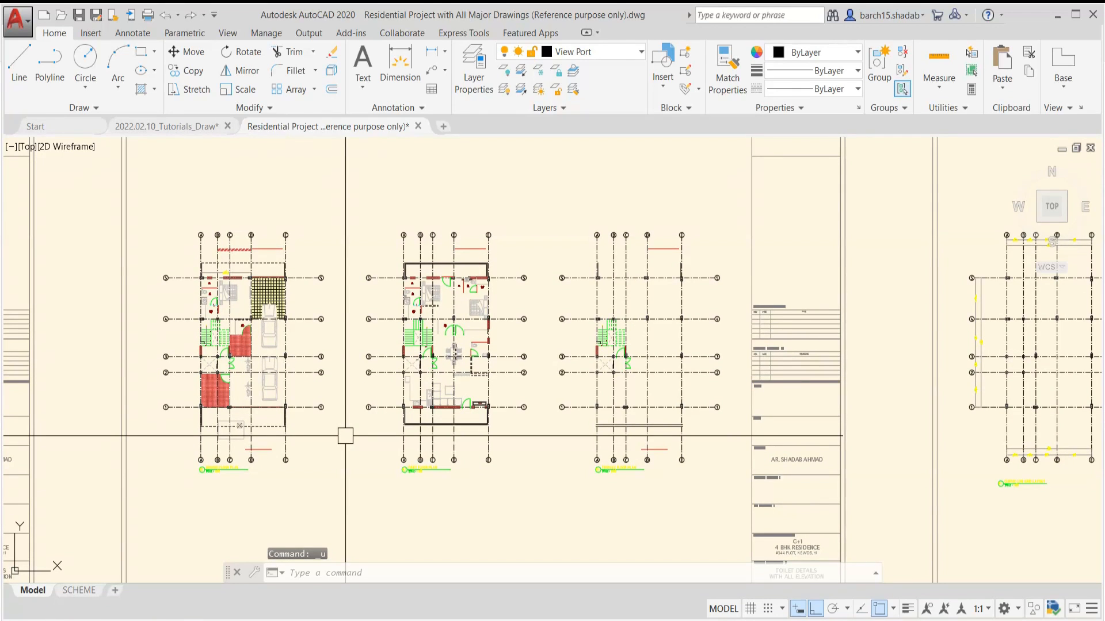
scroll(299, 439, up, 4)
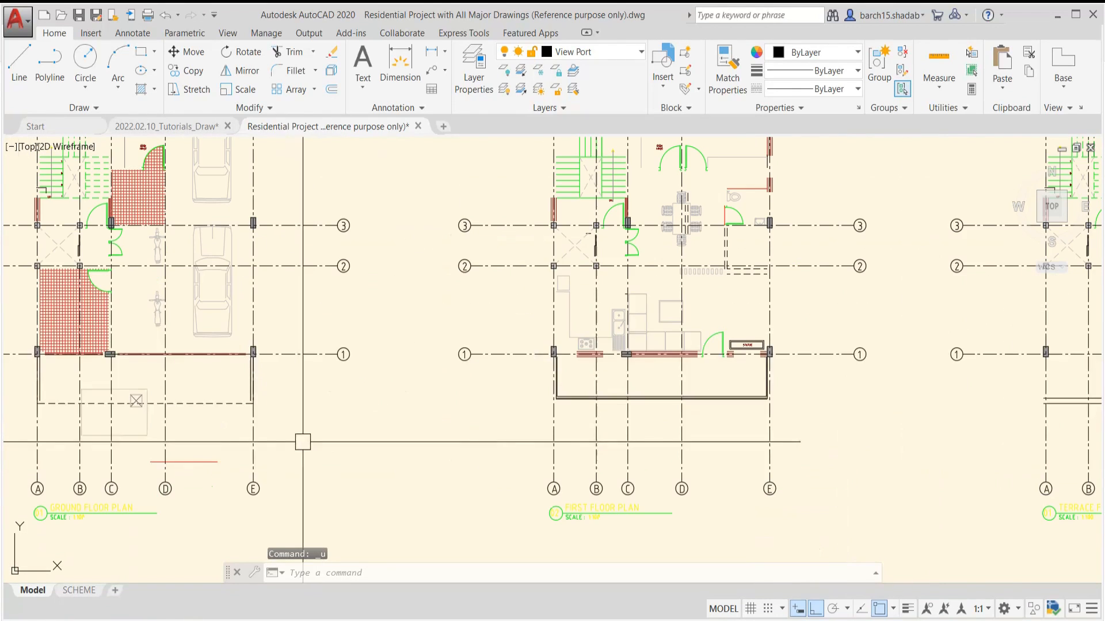
middle_drag(299, 439, 423, 447)
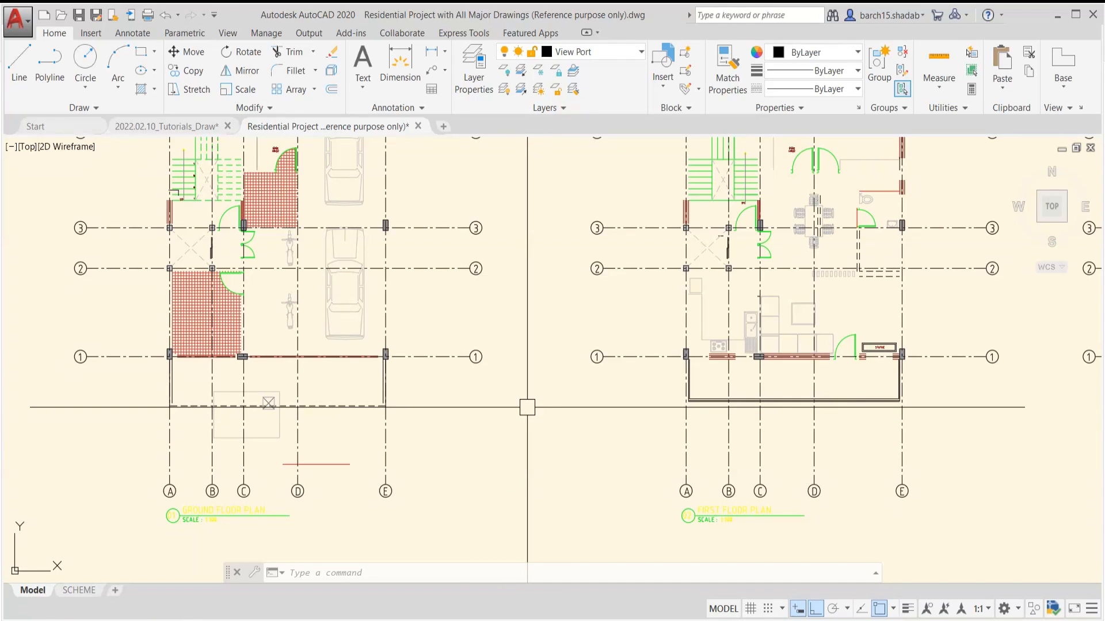
Undo the LAYDEL deletion of the A-WALL-FULL layer and check the floor plans
key(ctrl+z)
key(ctrl+z)
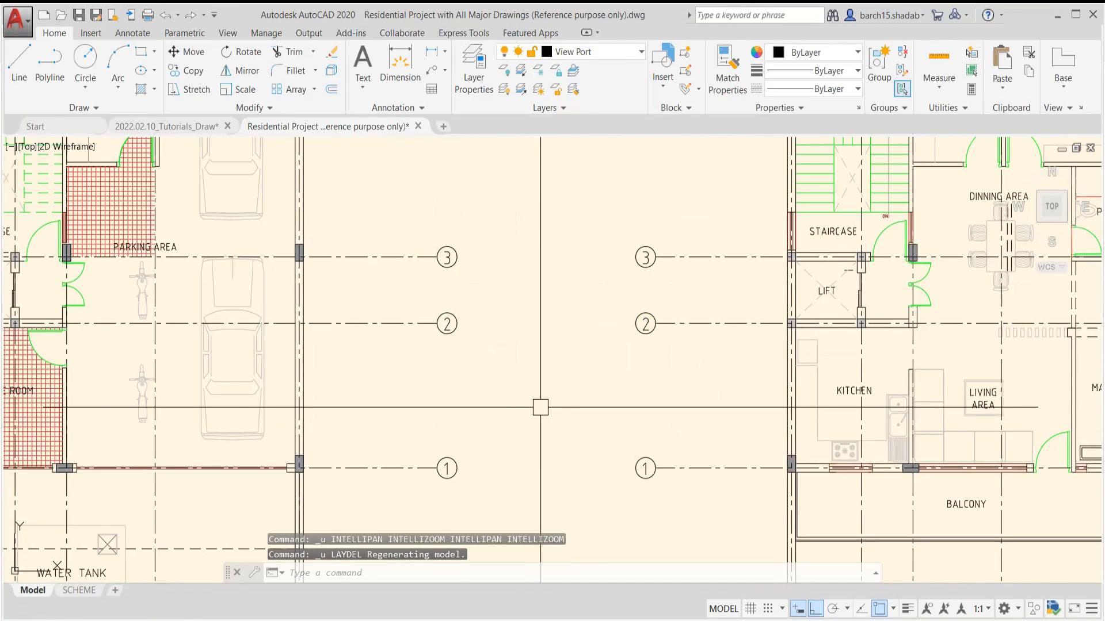
key(ctrl+z)
scroll(372, 430, down, 2)
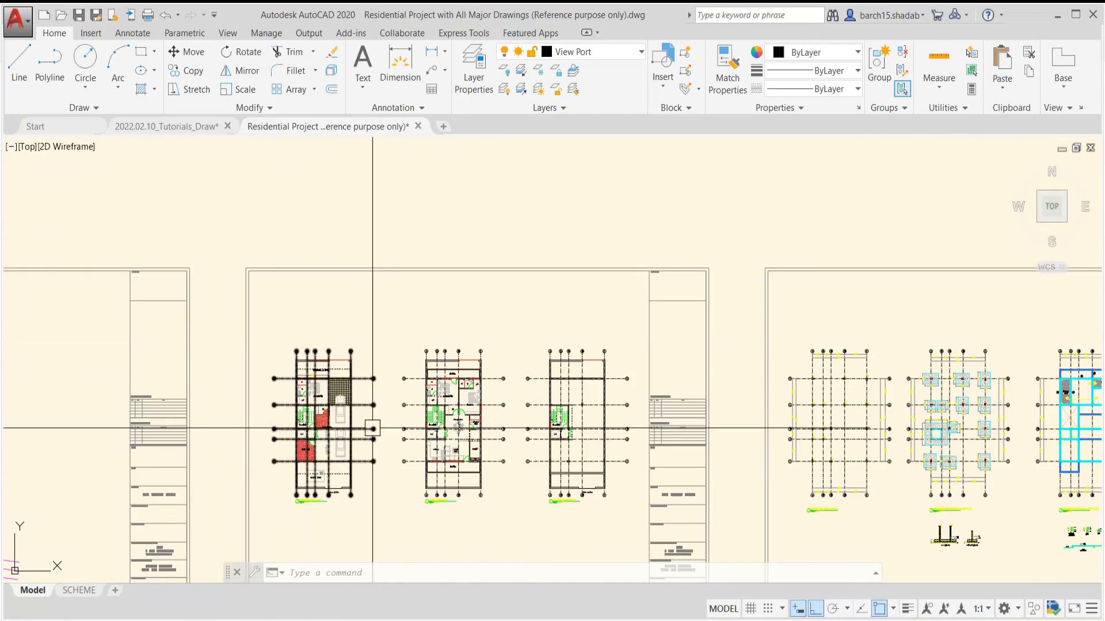
scroll(380, 445, up, 2)
scroll(380, 446, down, 2)
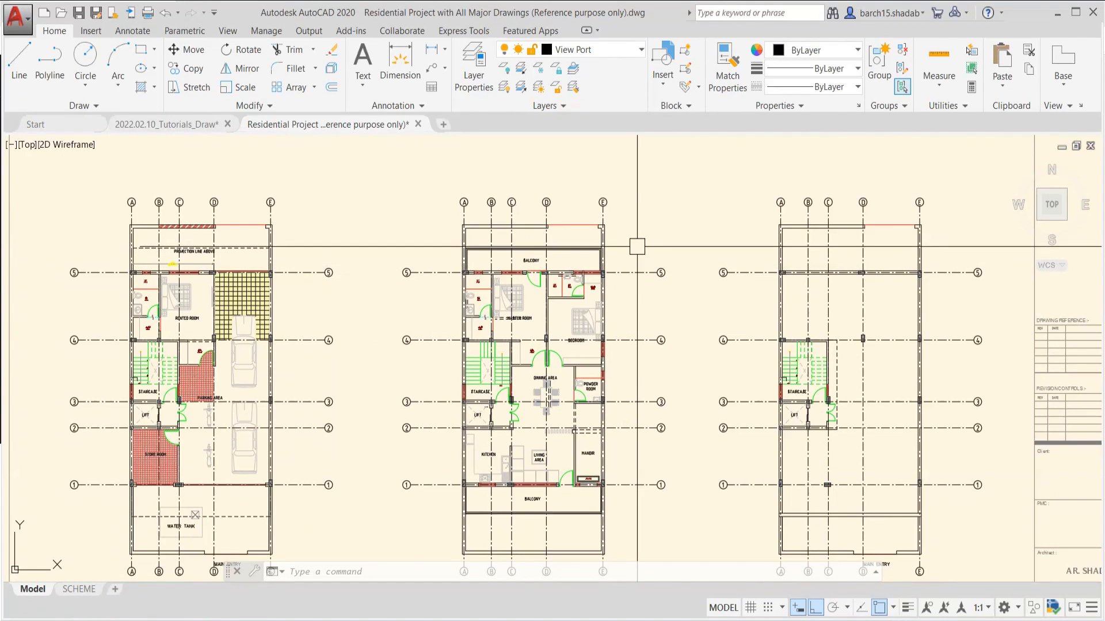
middle_drag(642, 243, 634, 253)
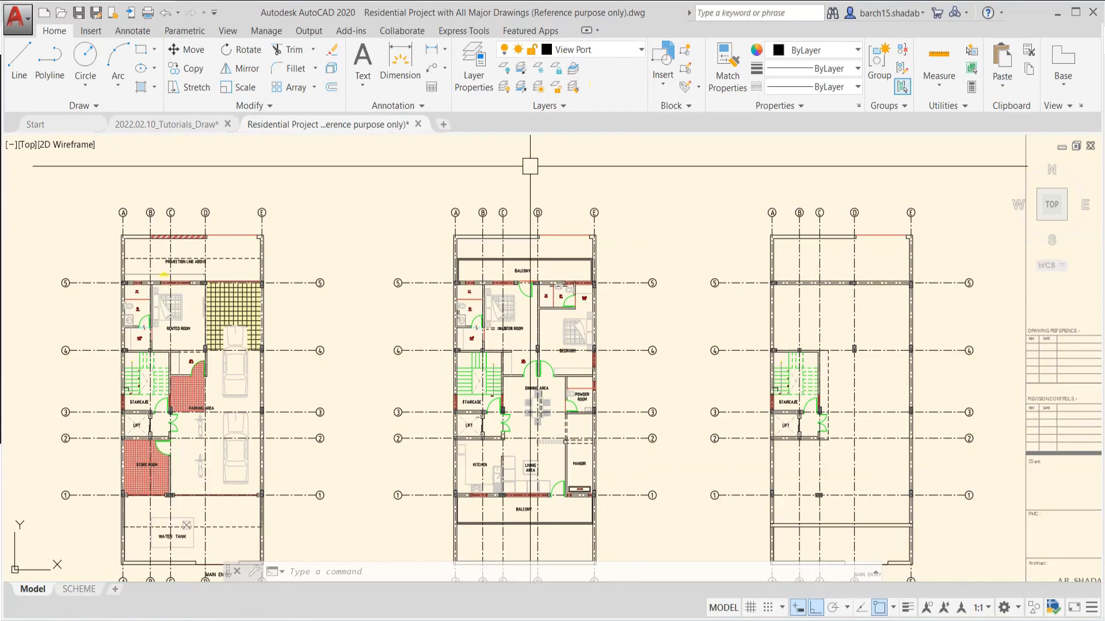
middle_drag(415, 199, 426, 224)
text(LA)
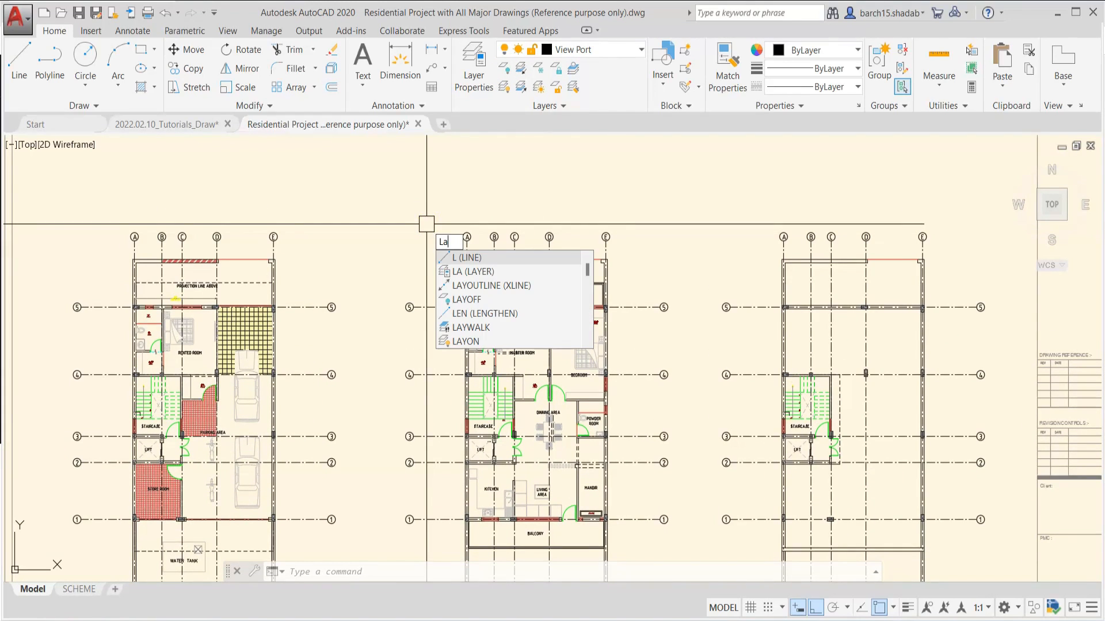
text(yON)
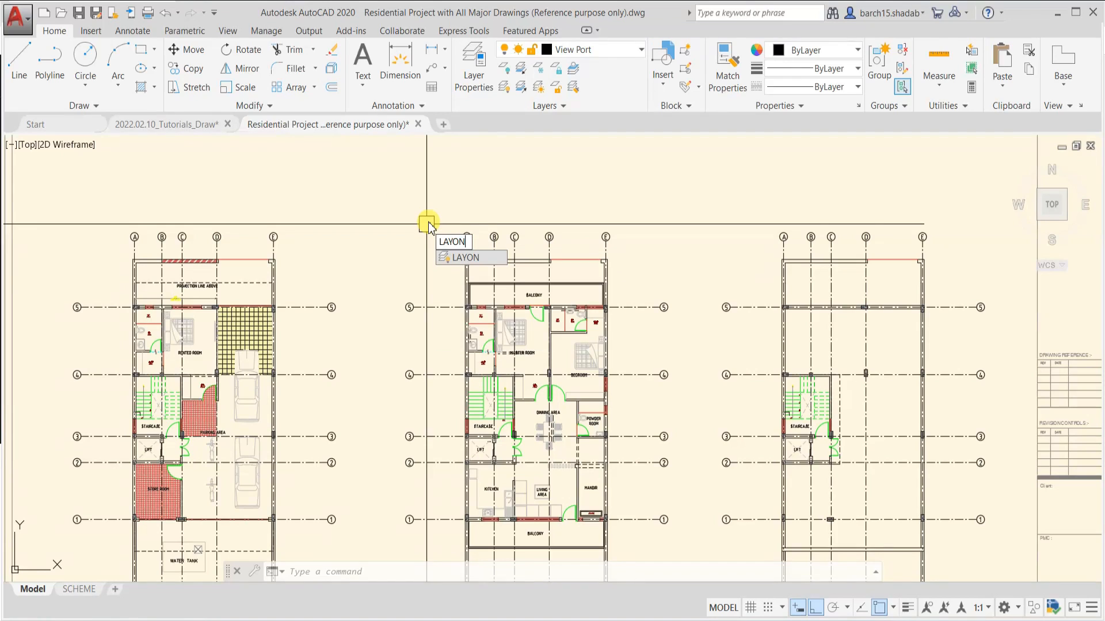
key(Escape)
text(lay)
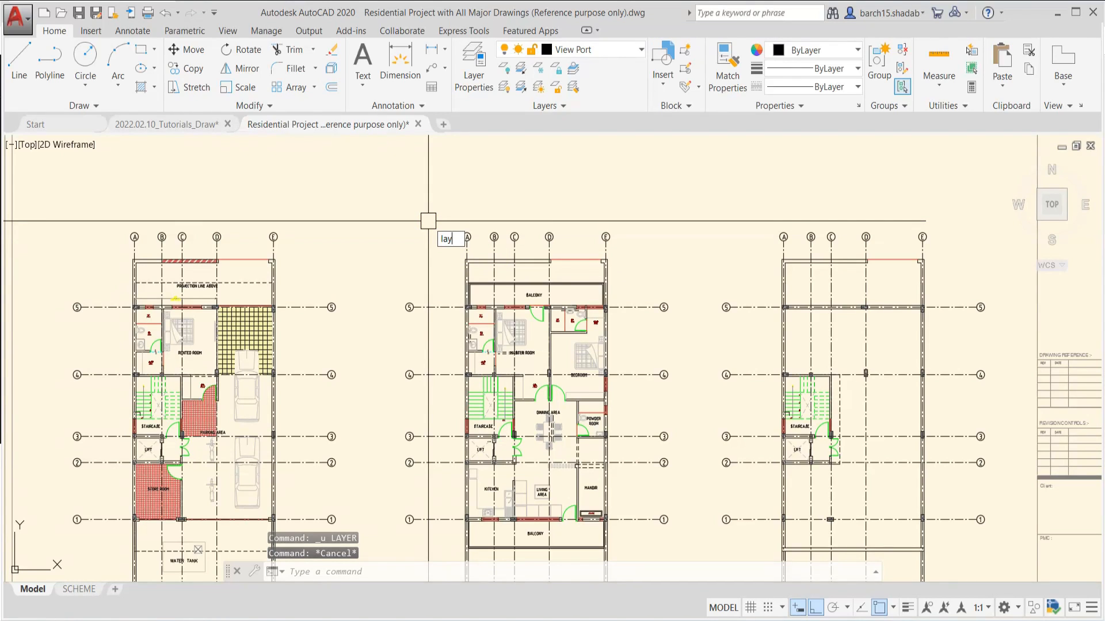
text(of)
key(Escape)
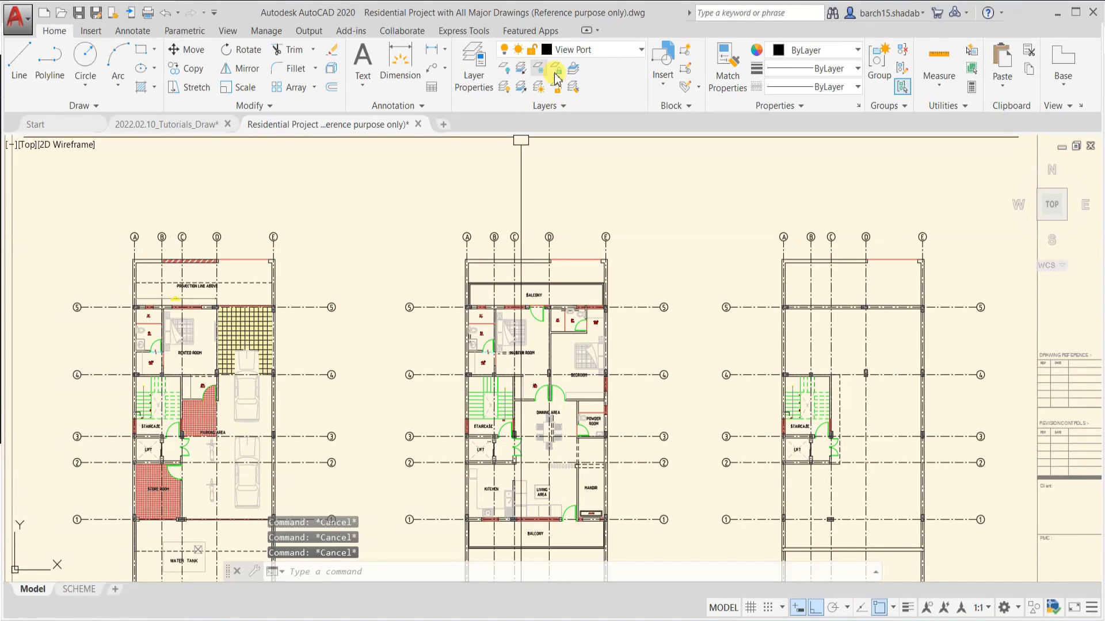
Review the used layers in the Layer Properties Manager and close it
text(la)
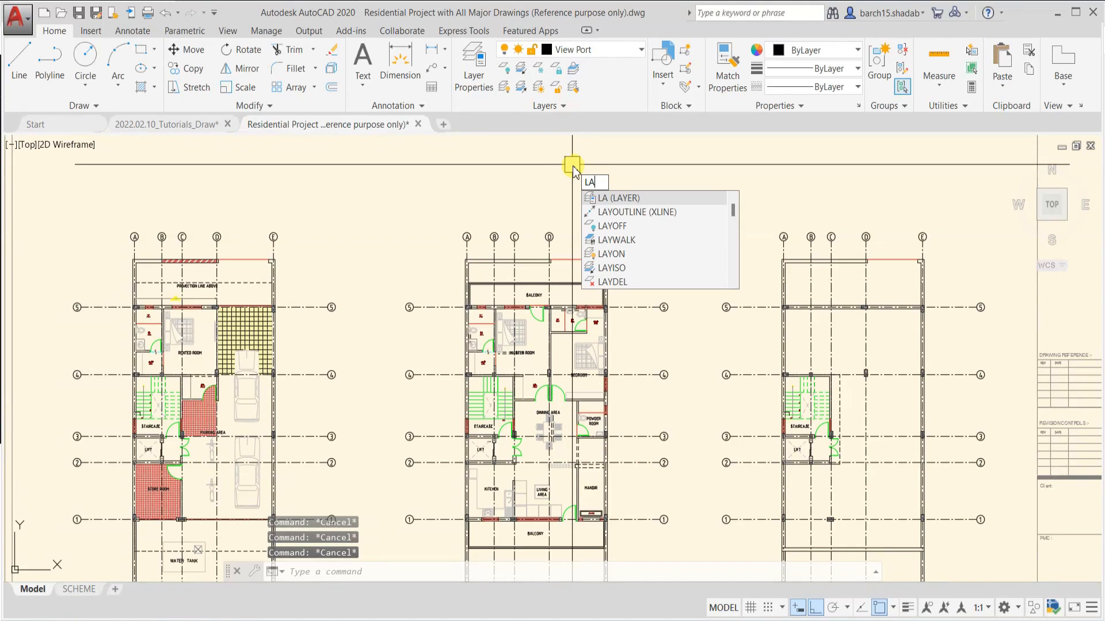
key(Return)
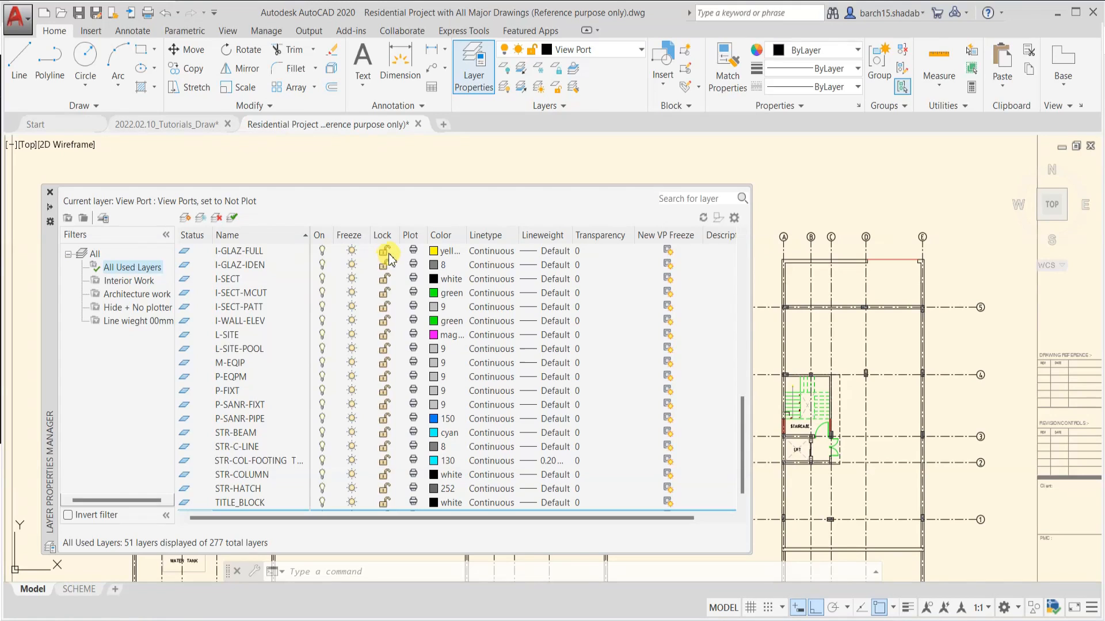
click(50, 193)
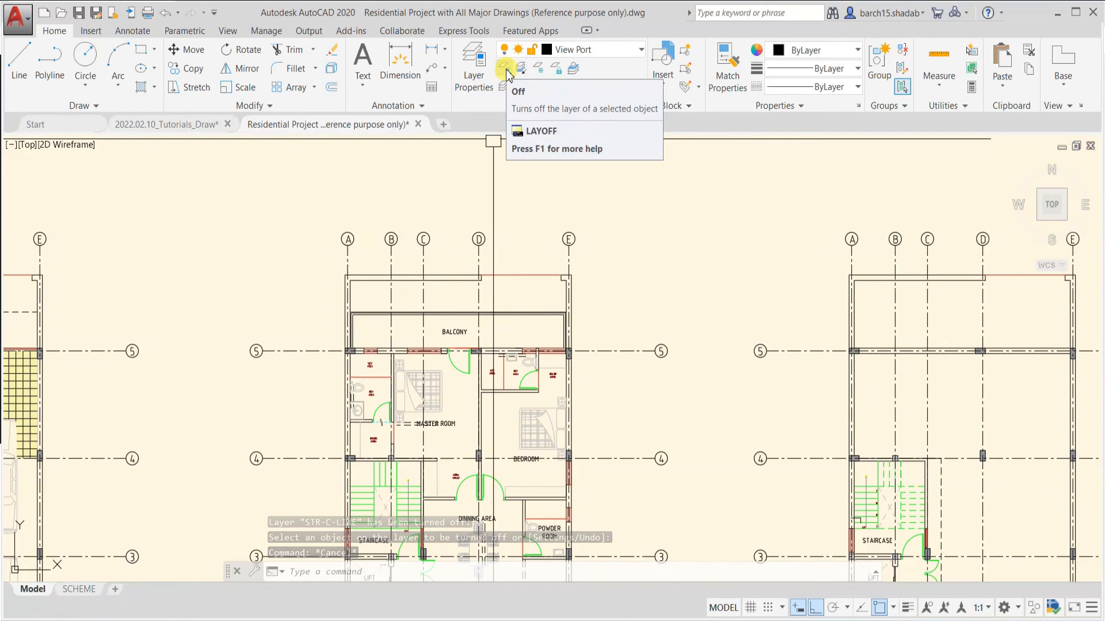
Turn off the layer of the red line above the first floor BALCONY by picking that line with LAYOFF
click(506, 71)
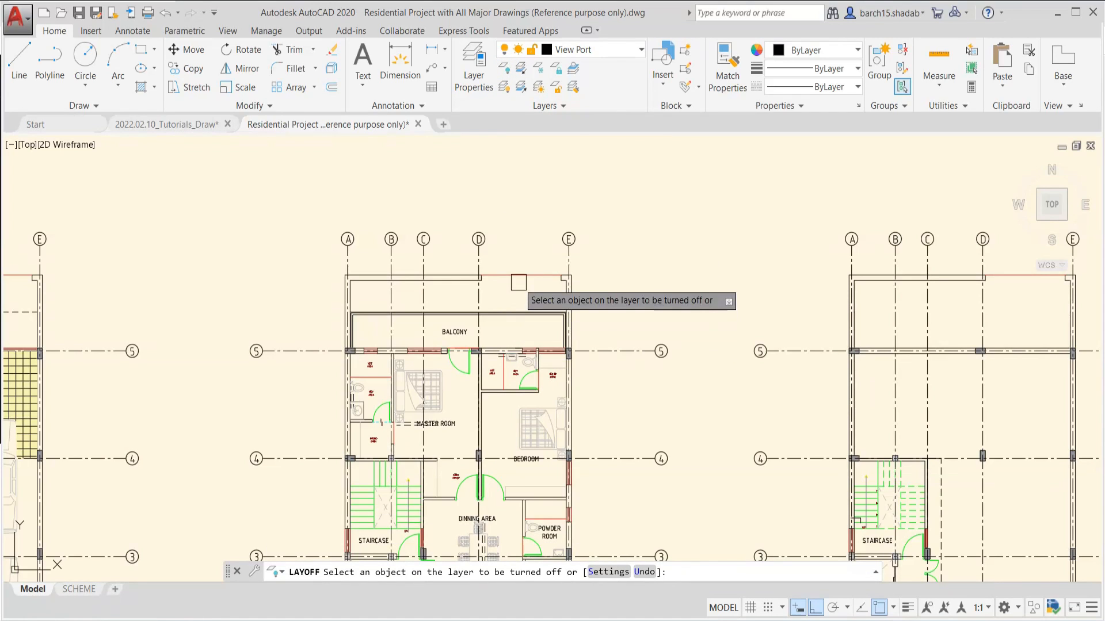
scroll(521, 288, up, 2)
scroll(489, 351, up, 2)
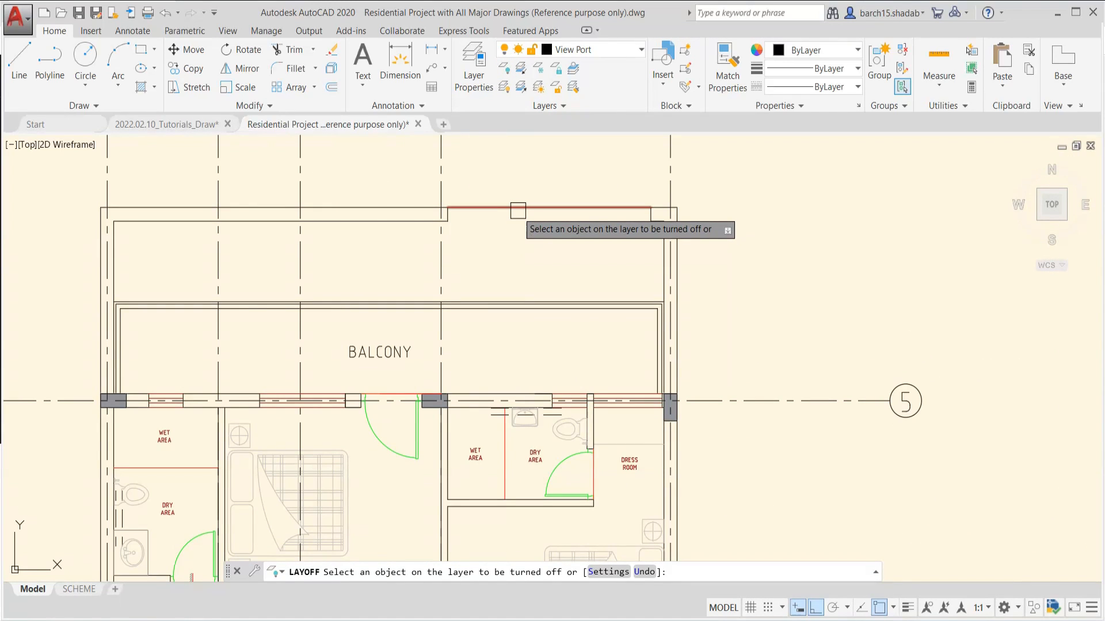
click(518, 208)
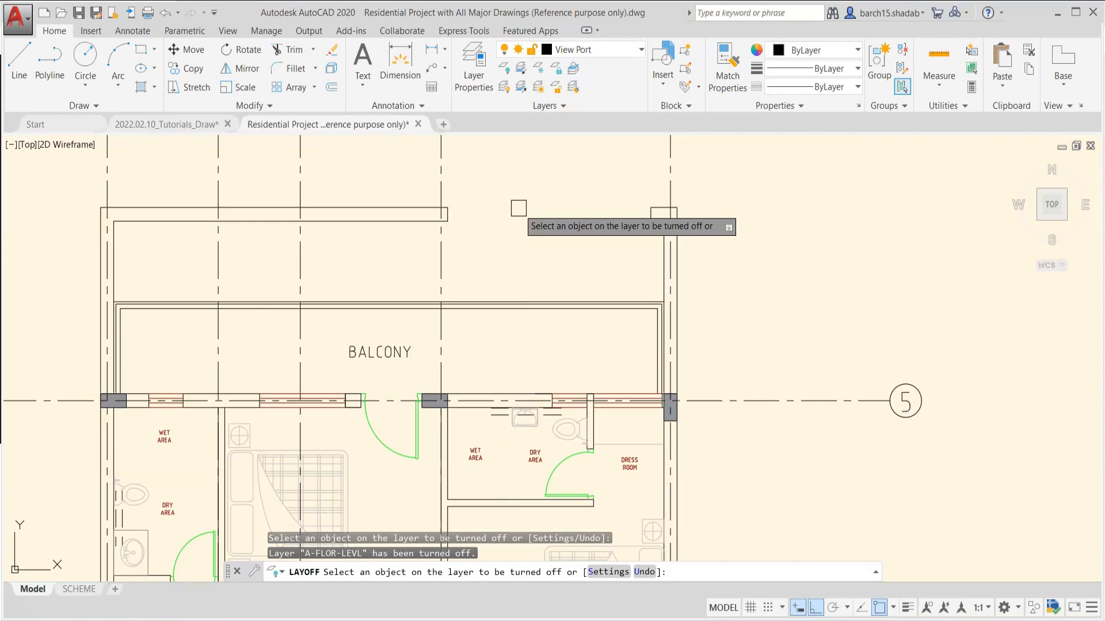
scroll(521, 270, down, 5)
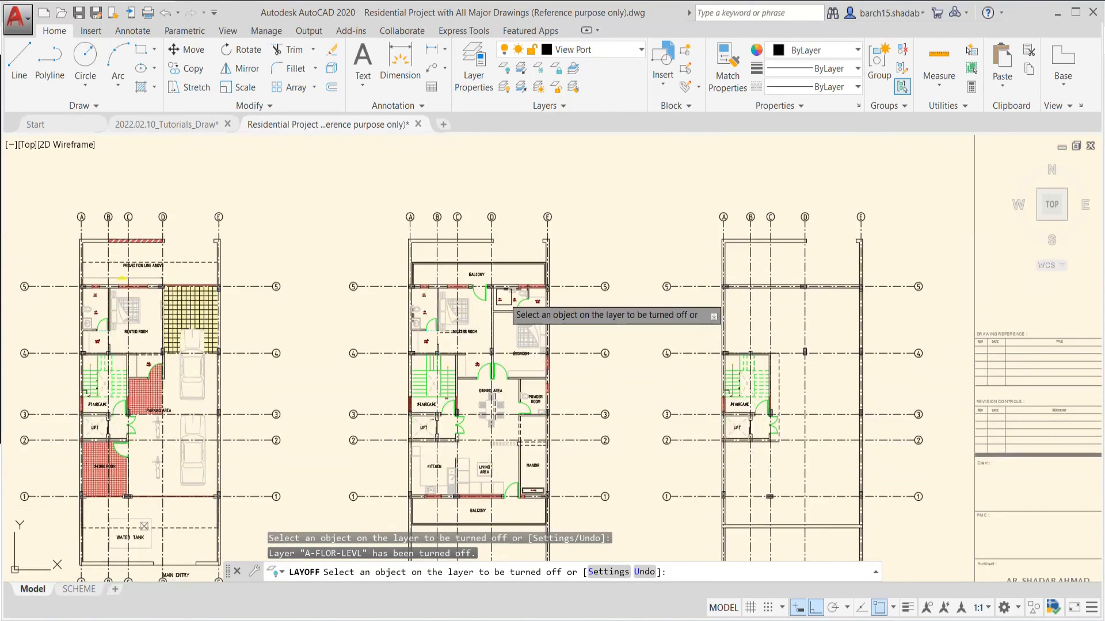
Turn off the layer of the green door between MASTER ROOM and BALCONY, and end the LAYOFF command
scroll(503, 295, up, 4)
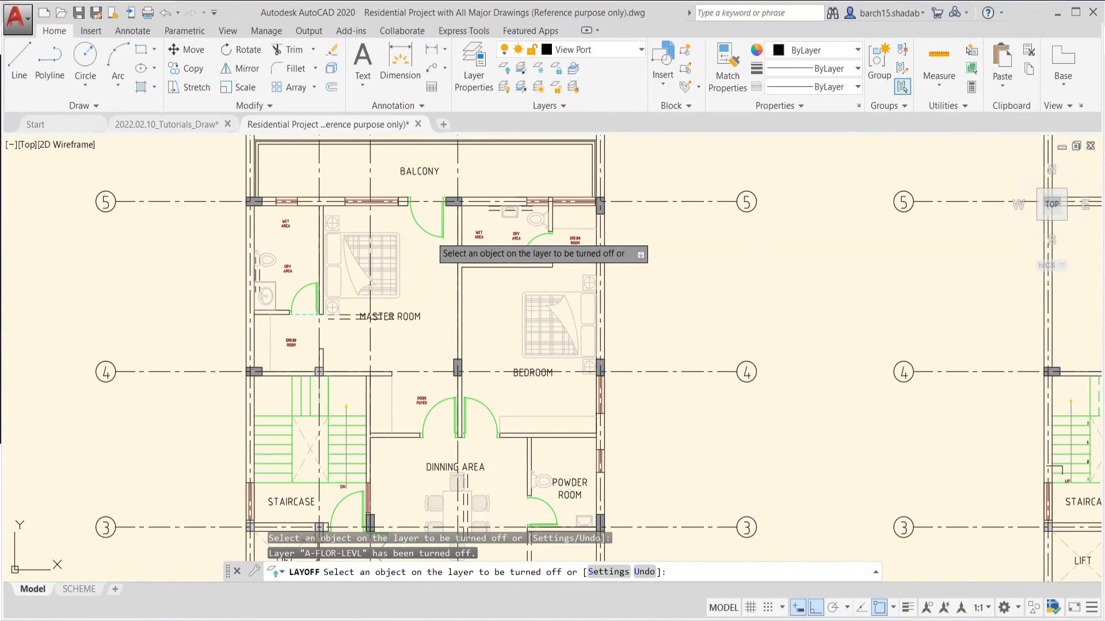
click(430, 235)
scroll(600, 252, down, 4)
key(Escape)
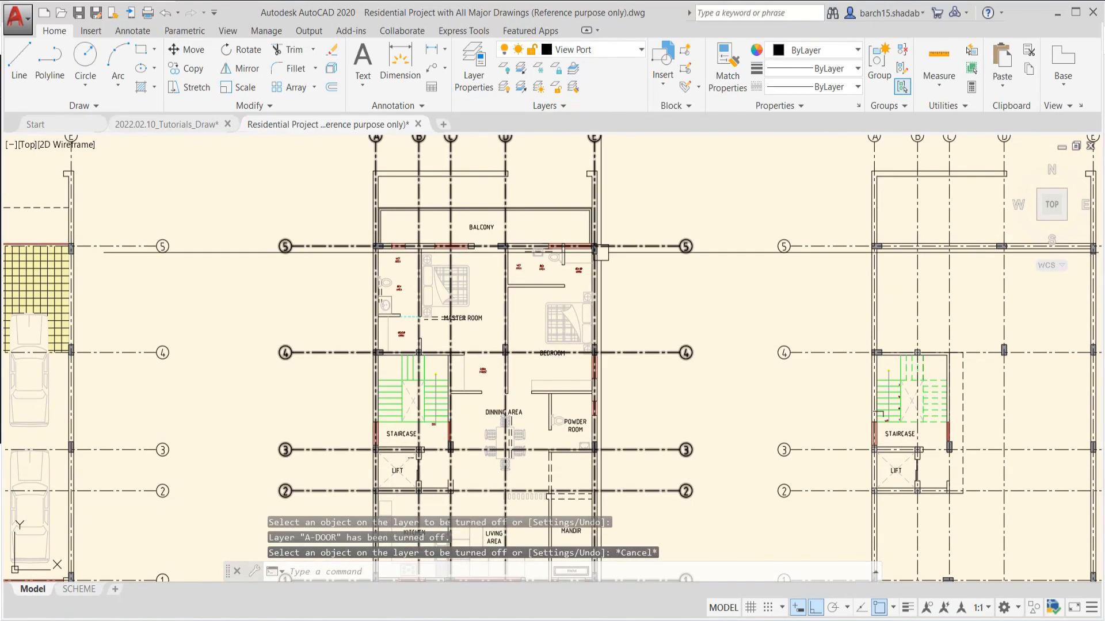
key(Escape)
key(Escape)
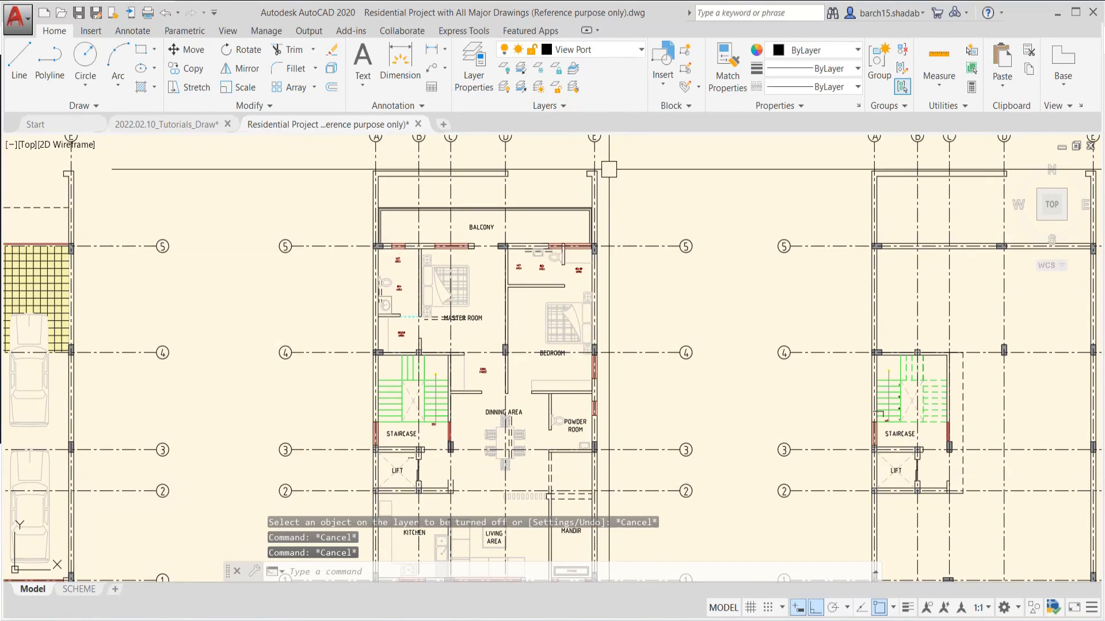
Turn all layers of the drawing back on with LAYON and check the floor plans
click(504, 88)
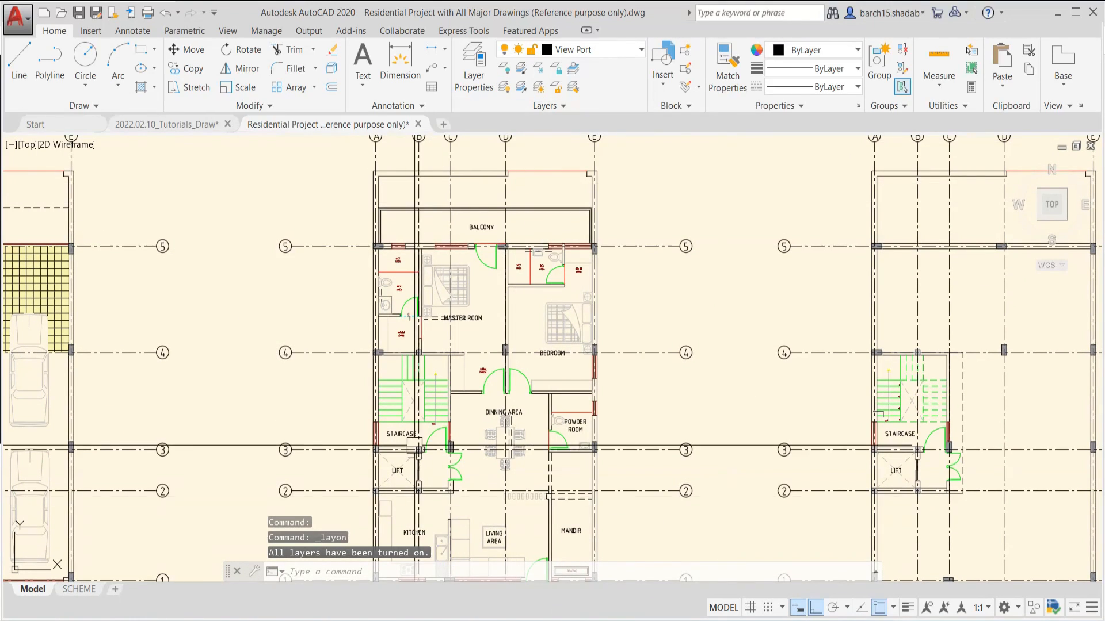
scroll(414, 446, down, 4)
scroll(545, 370, down, 2)
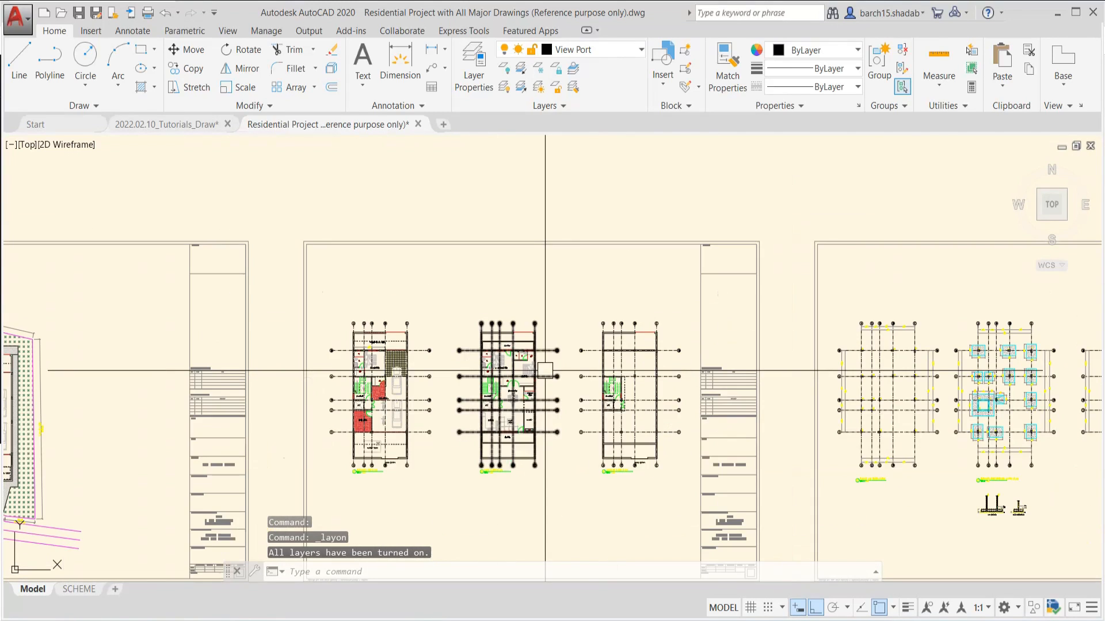
scroll(545, 370, up, 6)
middle_drag(546, 218, 545, 259)
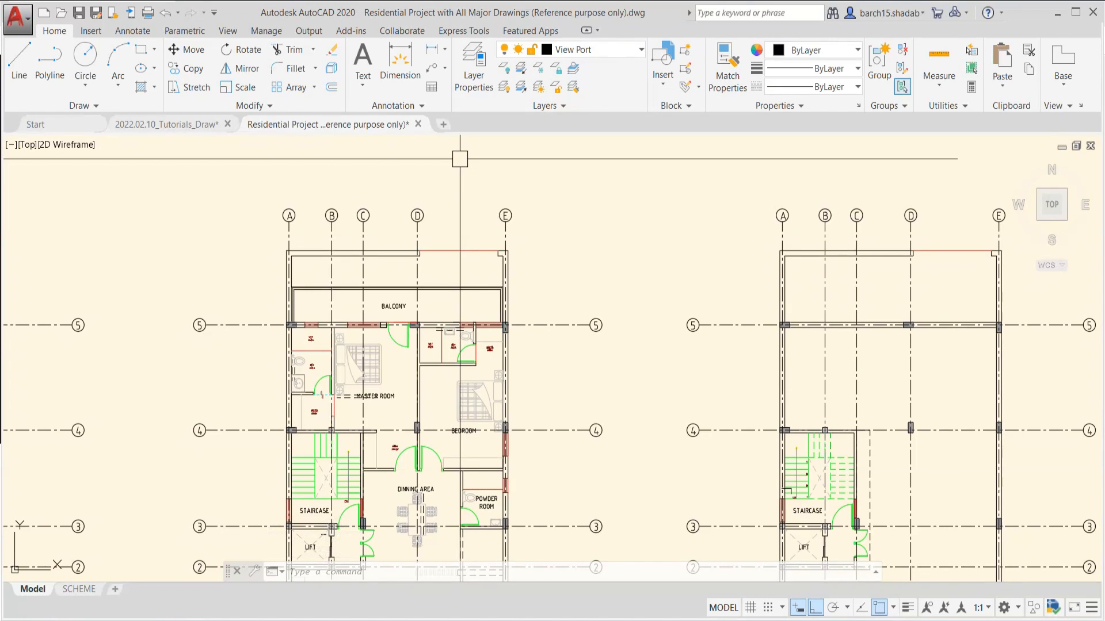
text(LAYISO)
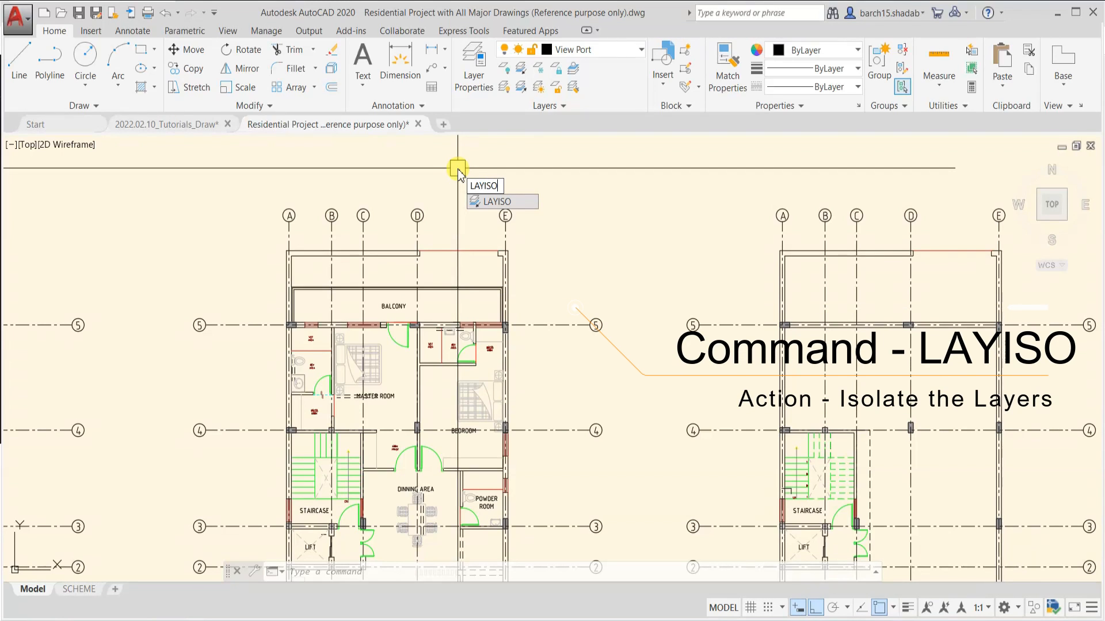
key(Escape)
key(Escape)
key(Escape)
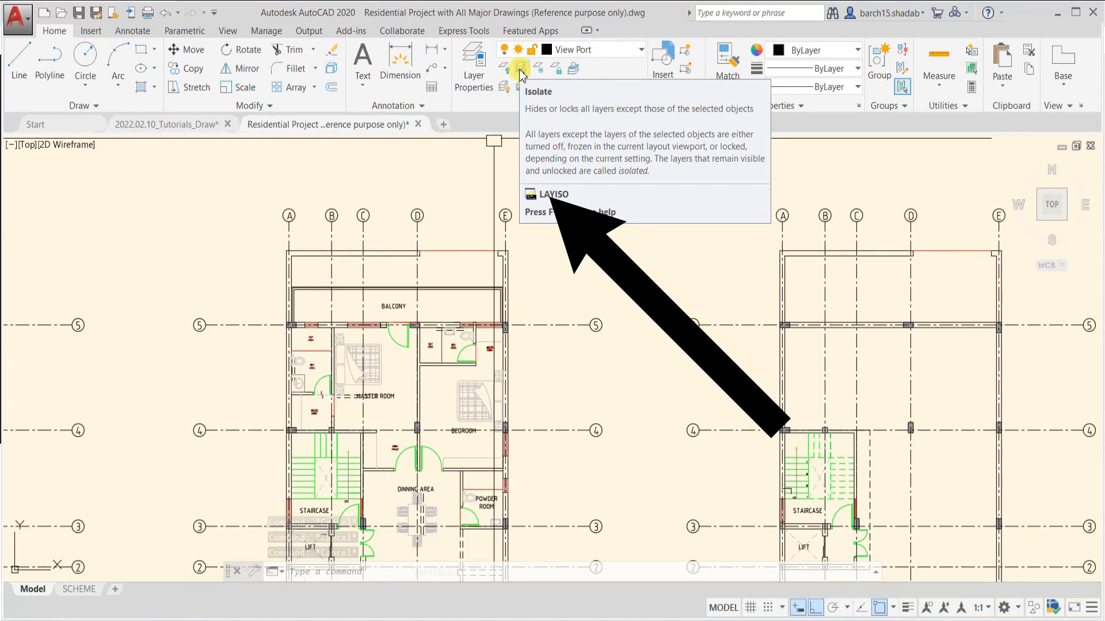
key(Escape)
key(Escape)
key(Escape)
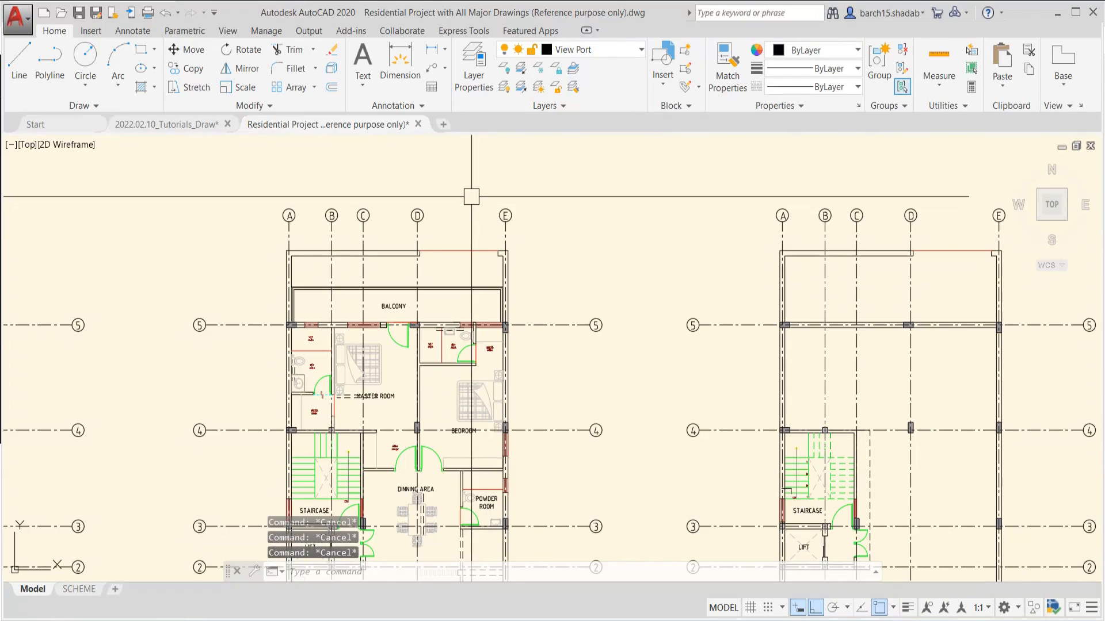
Isolate the layer of the green door between MASTER ROOM and BALCONY with LAYISO and check the remaining objects
text(LAyIS)
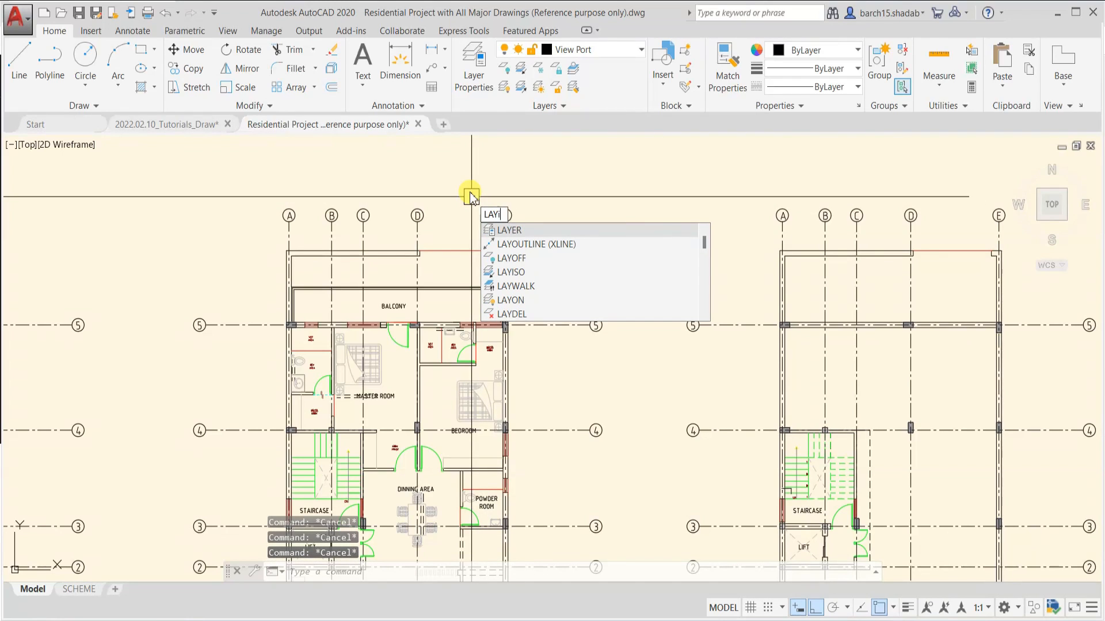
text(O)
key(Return)
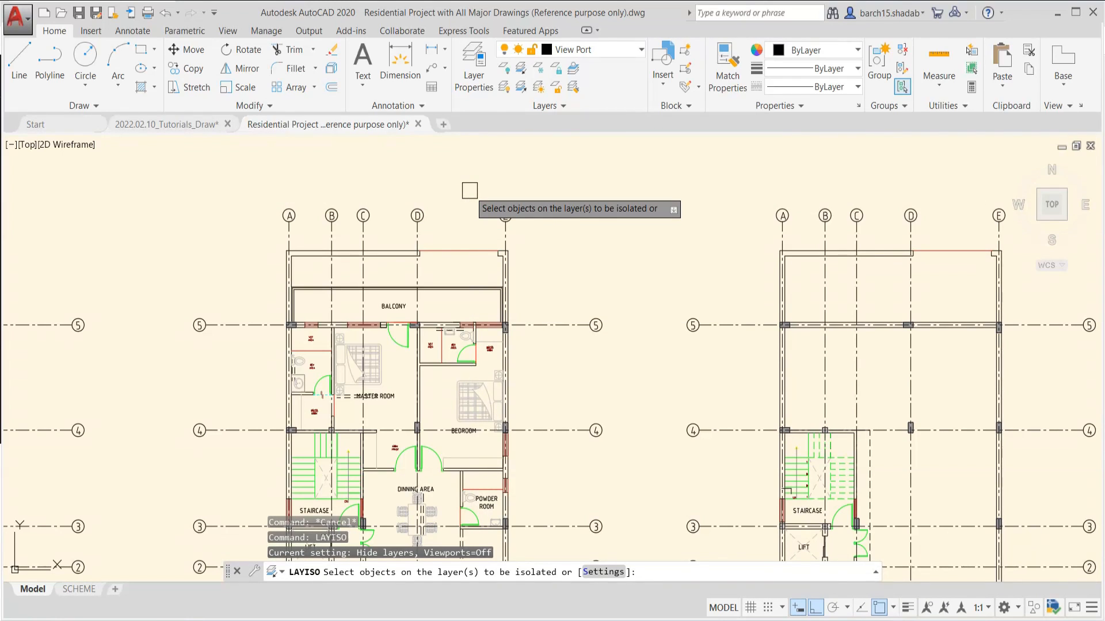
click(332, 590)
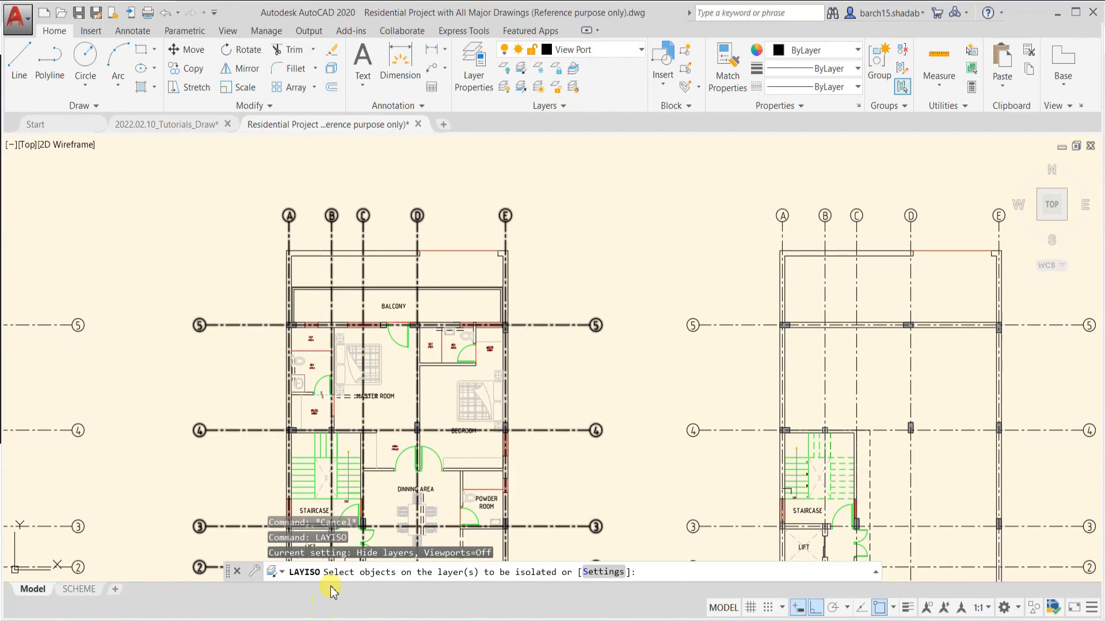
scroll(395, 354, up, 4)
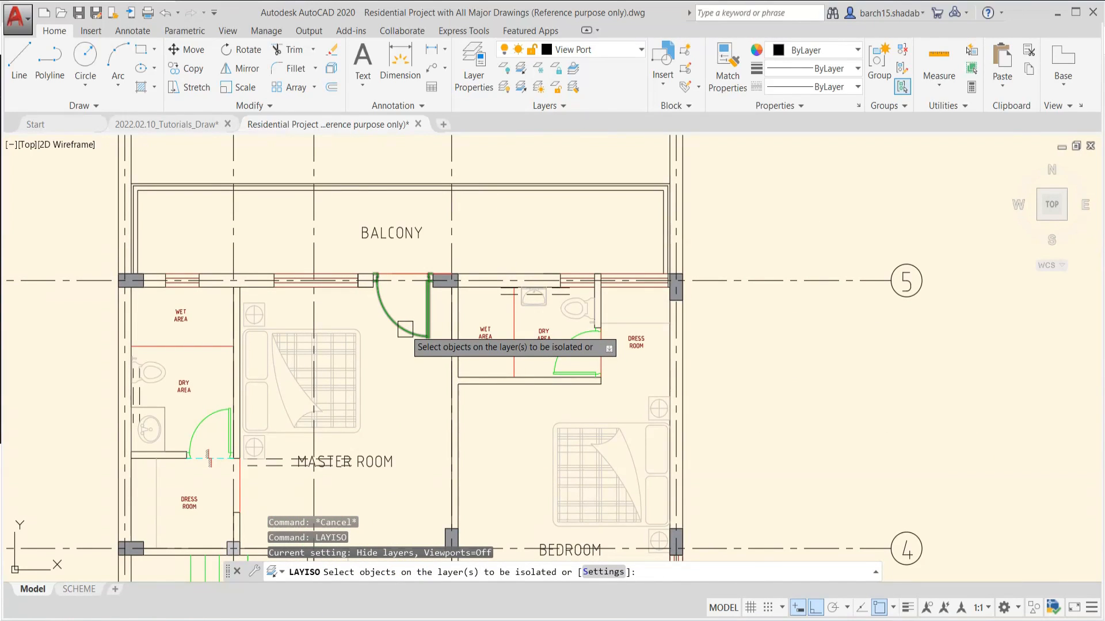
click(406, 329)
key(Return)
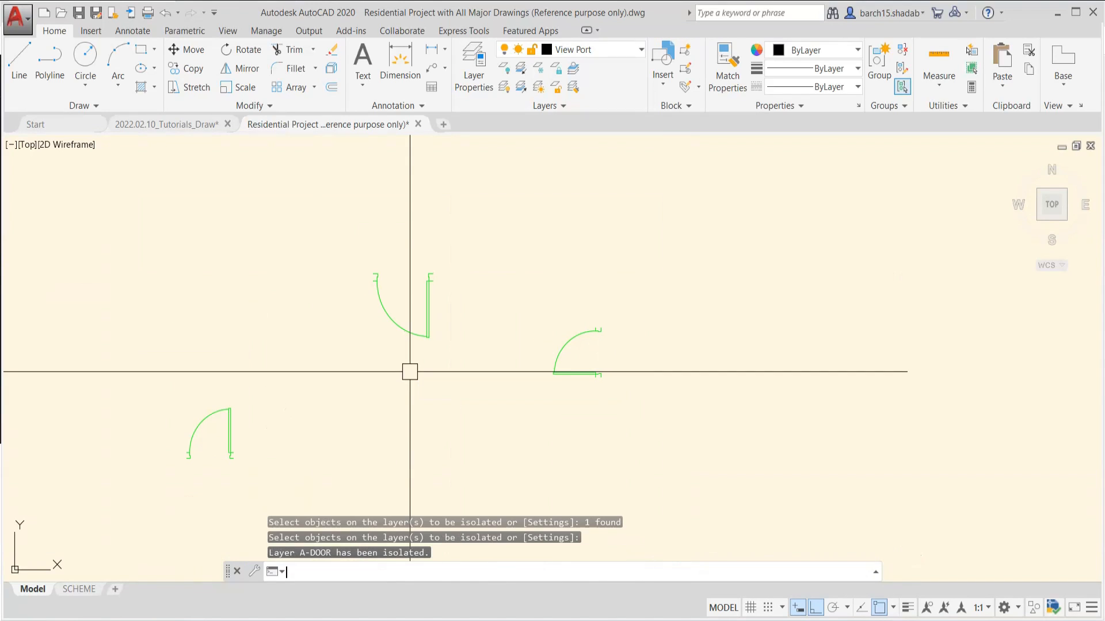
scroll(377, 291, down, 3)
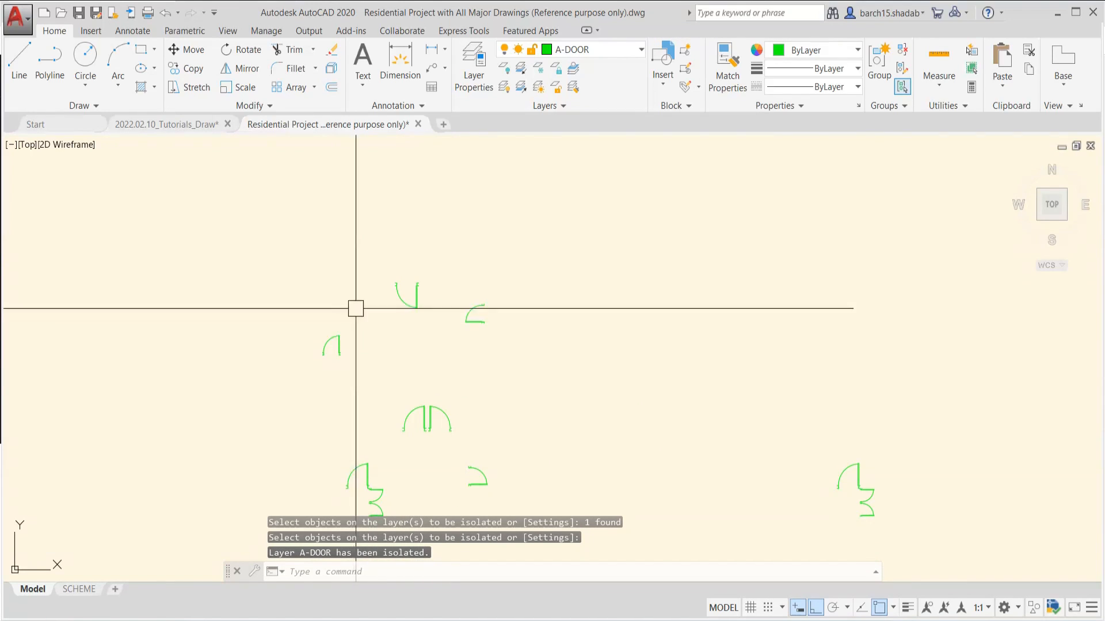
scroll(356, 308, down, 6)
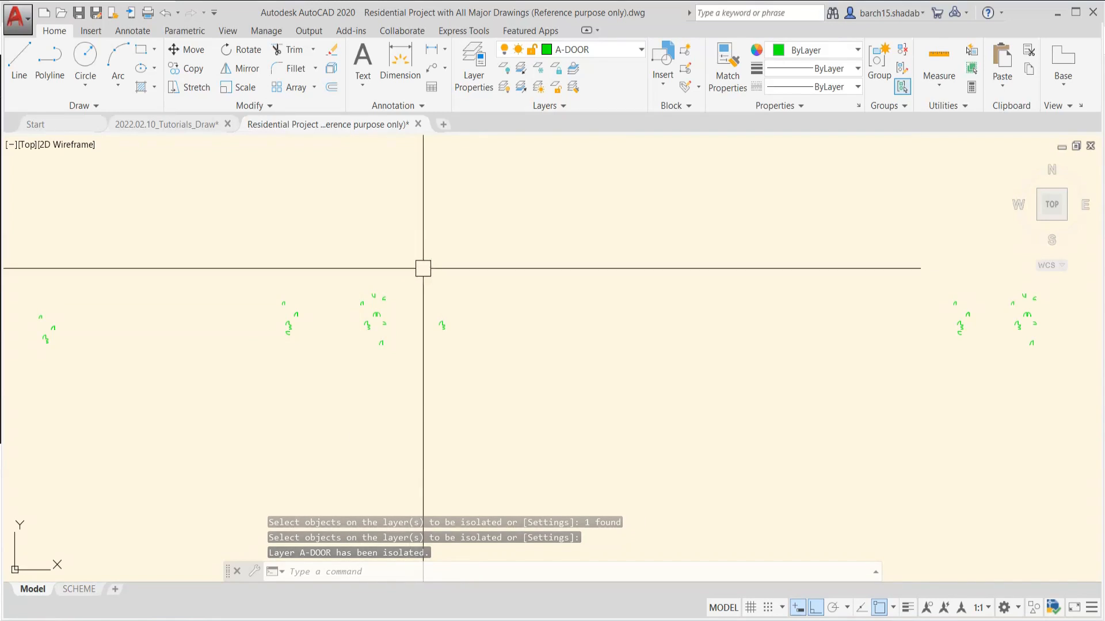
scroll(423, 268, up, 8)
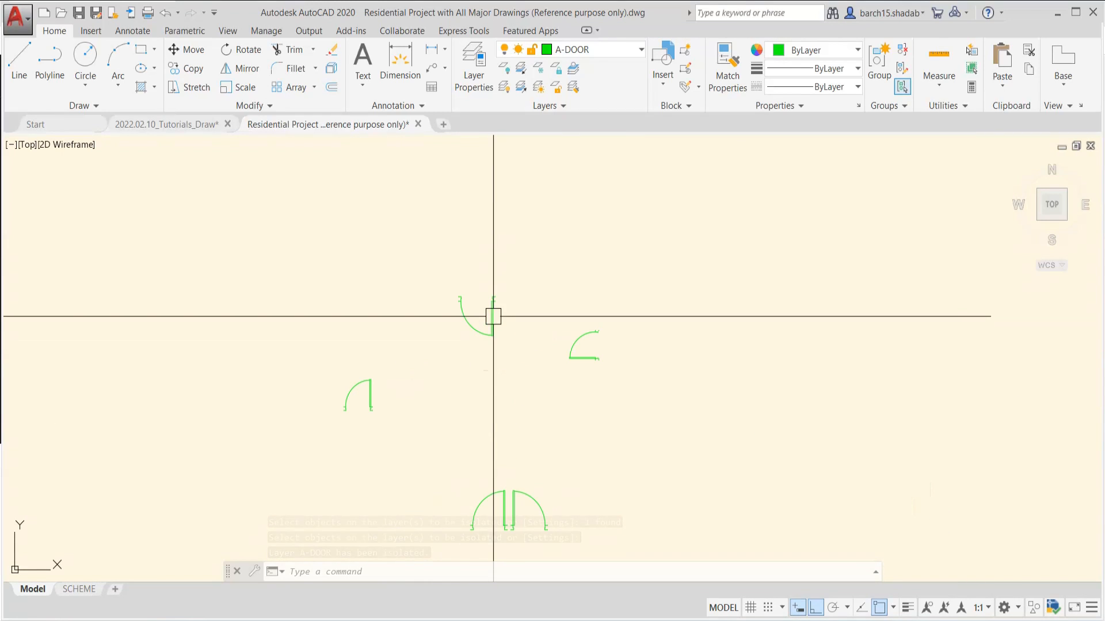
Undo the door layer isolation and the view changes made around it
key(ctrl+z)
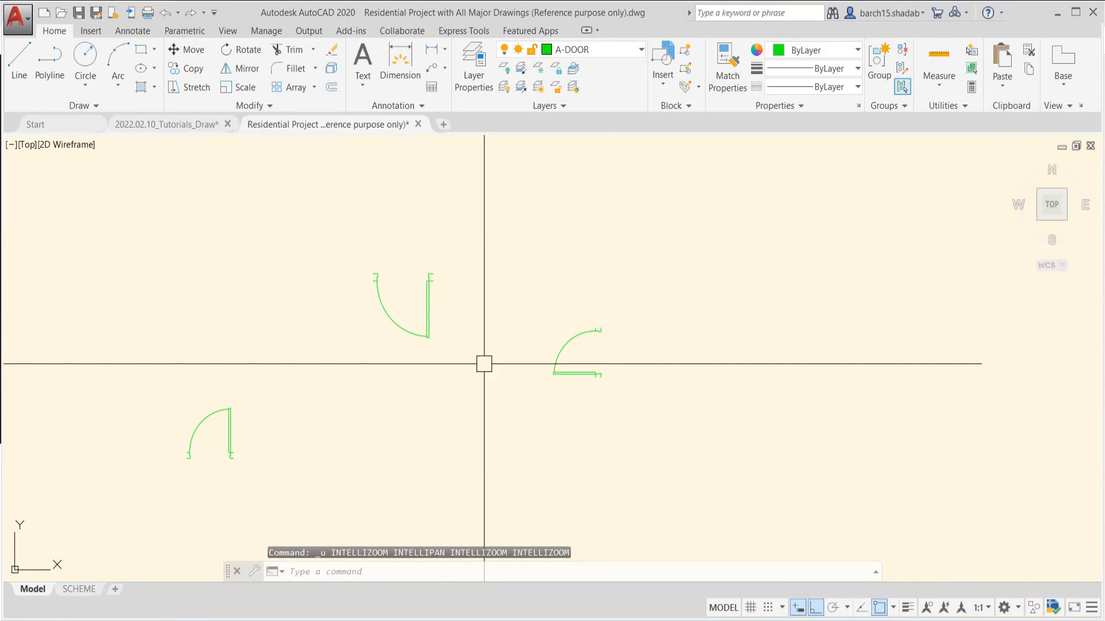
key(ctrl+z)
key(Escape)
key(Escape)
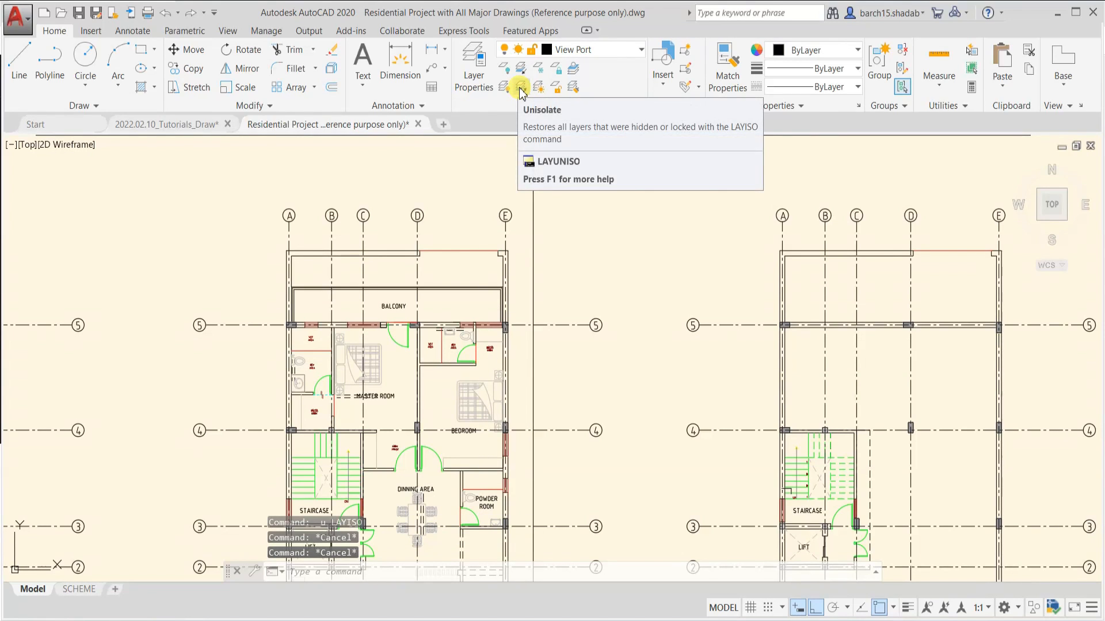
key(ctrl+z)
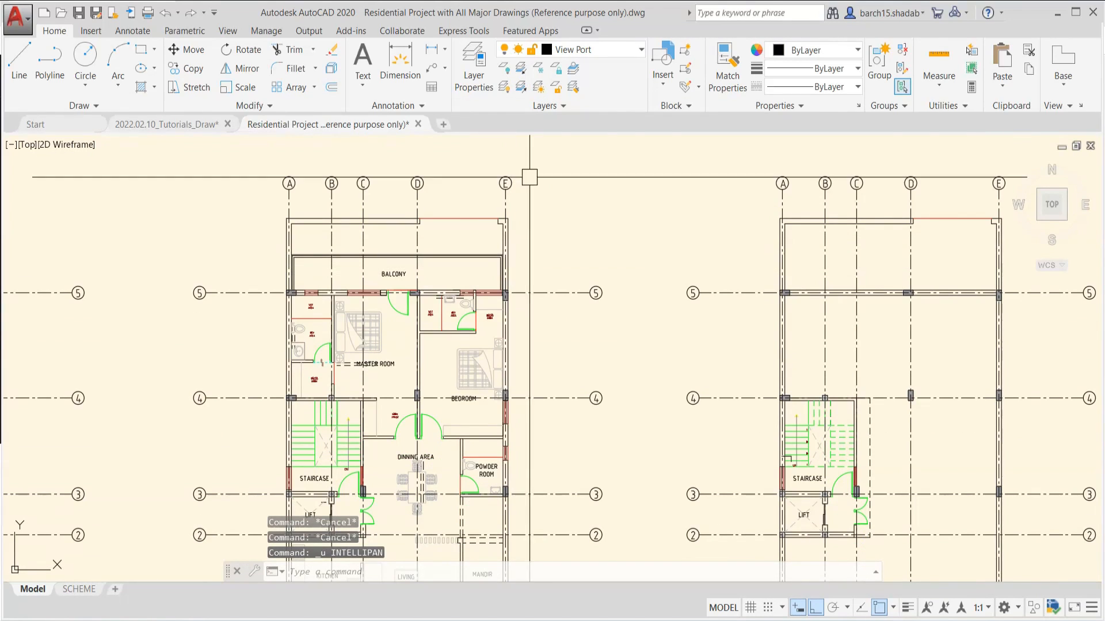
Isolate the layer of the wall line between MASTER ROOM and BEDROOM and check the floor plans
click(519, 72)
scroll(390, 363, up, 6)
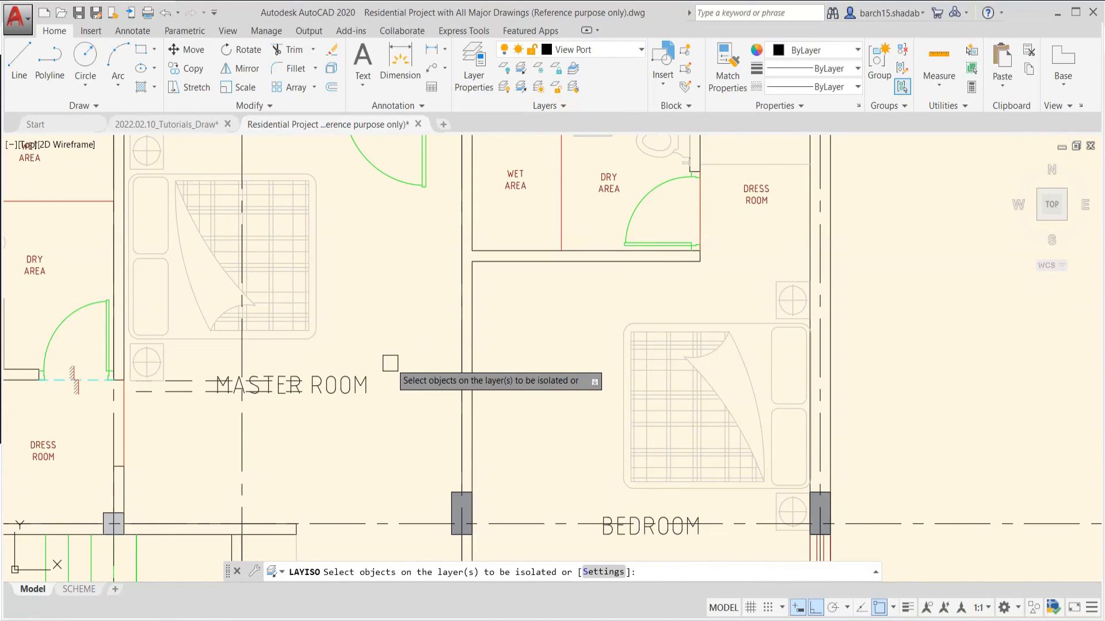
scroll(390, 363, down, 4)
scroll(444, 299, up, 10)
click(452, 319)
scroll(455, 319, down, 3)
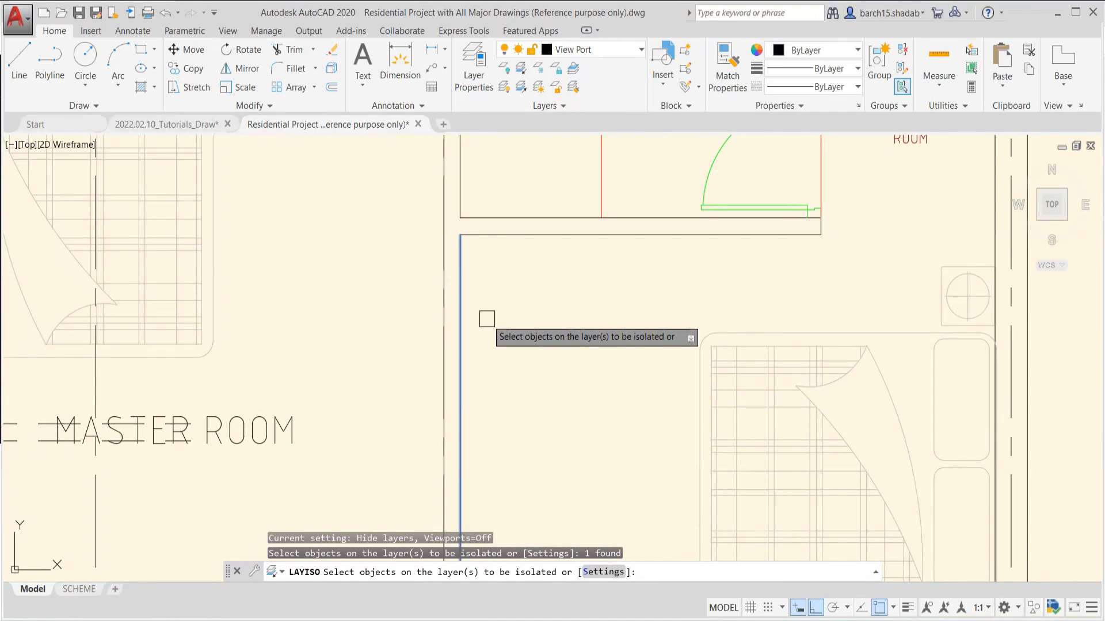
key(Return)
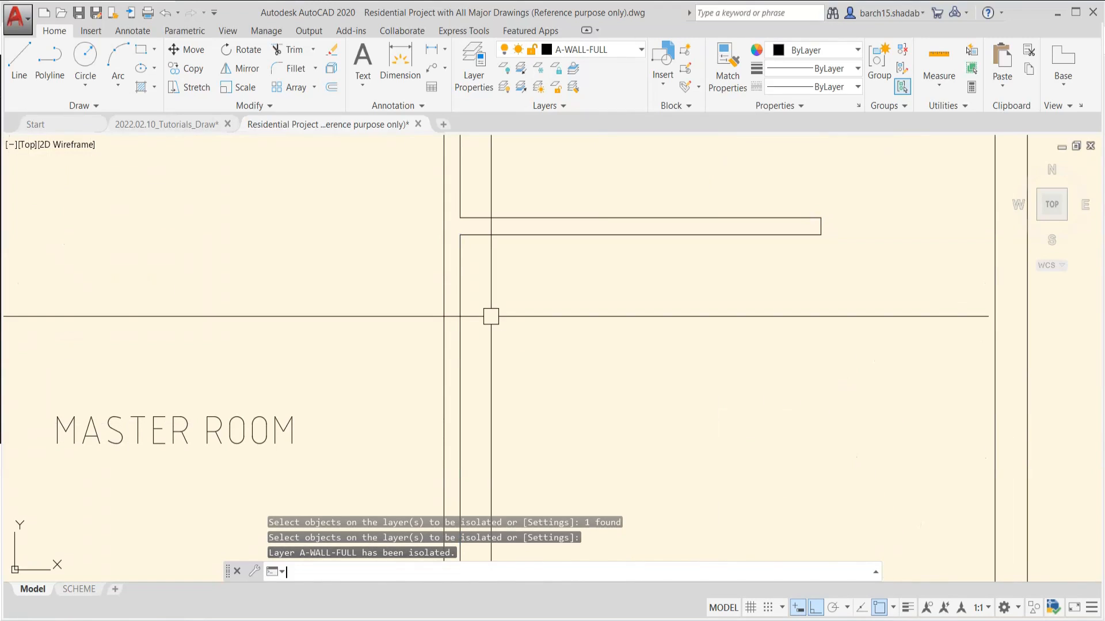
scroll(490, 316, down, 8)
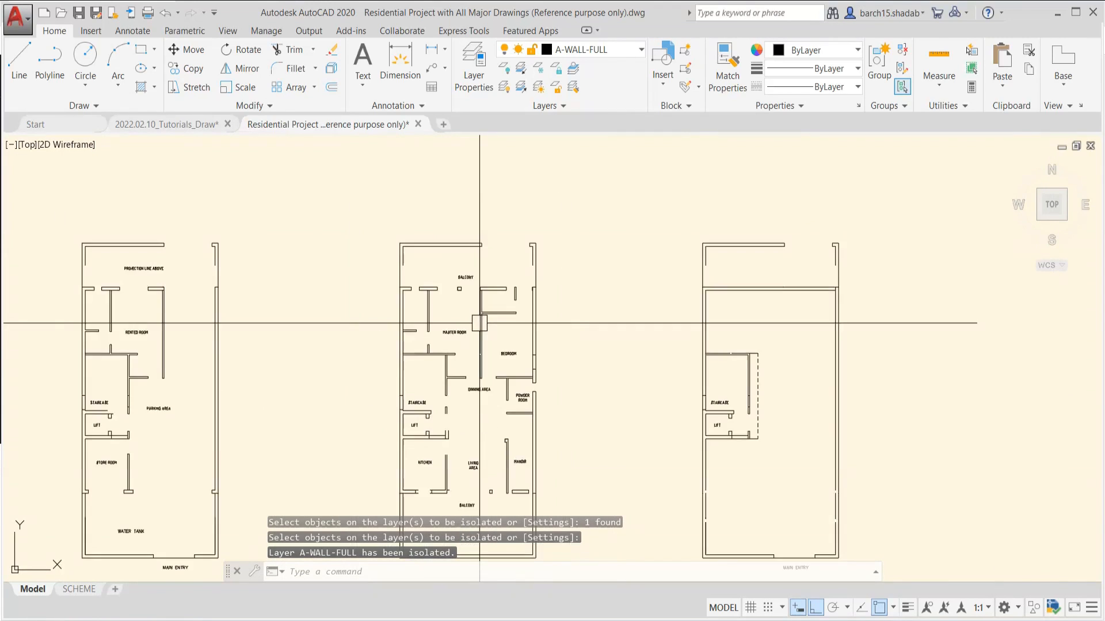
scroll(478, 343, up, 4)
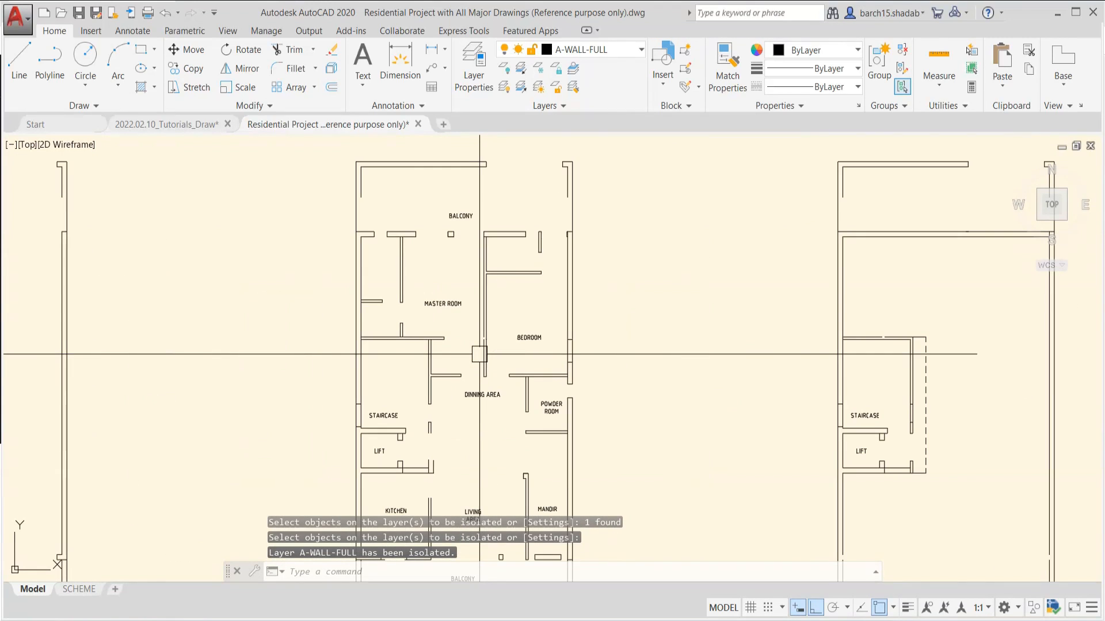
Restore the layers hidden by the isolation with LAYUNISO and check the drawing sheets
click(521, 87)
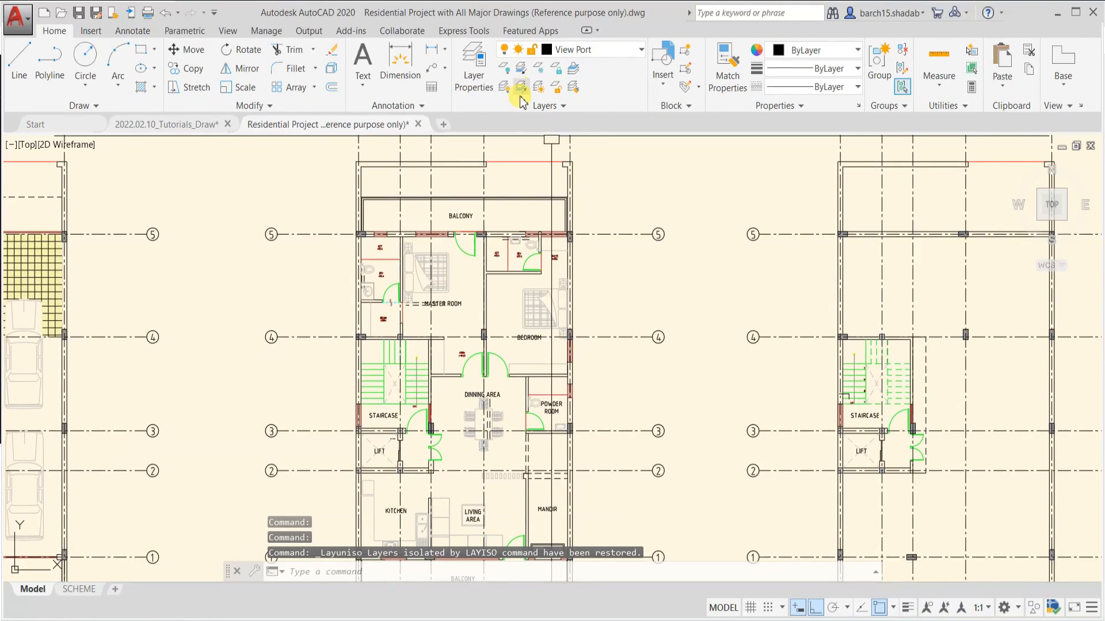
scroll(575, 316, down, 5)
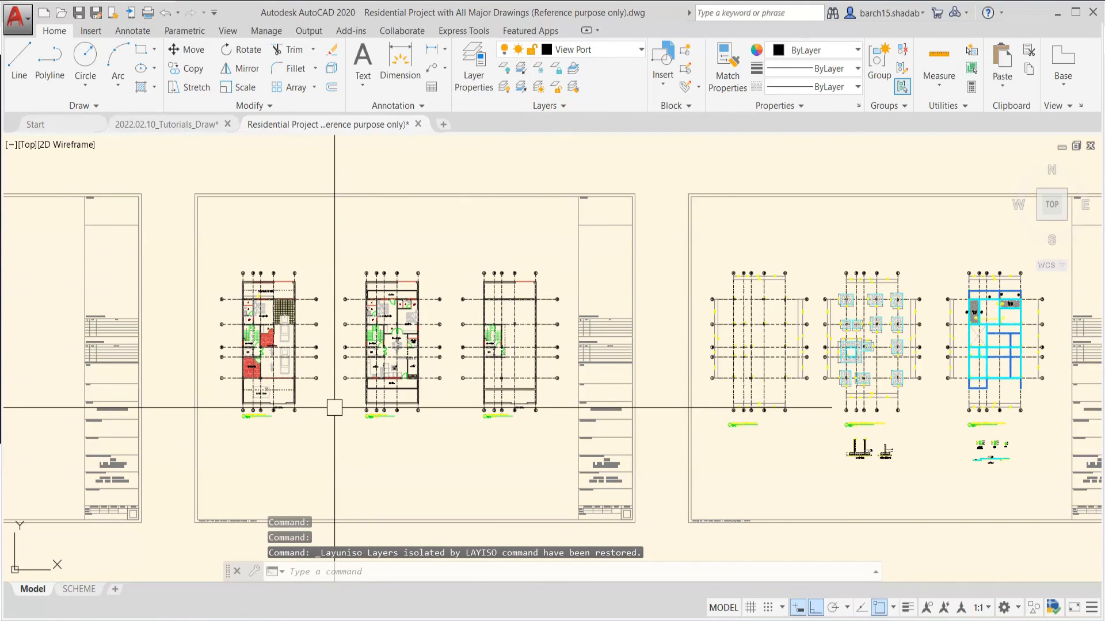
key(Escape)
key(Escape)
key(Escape)
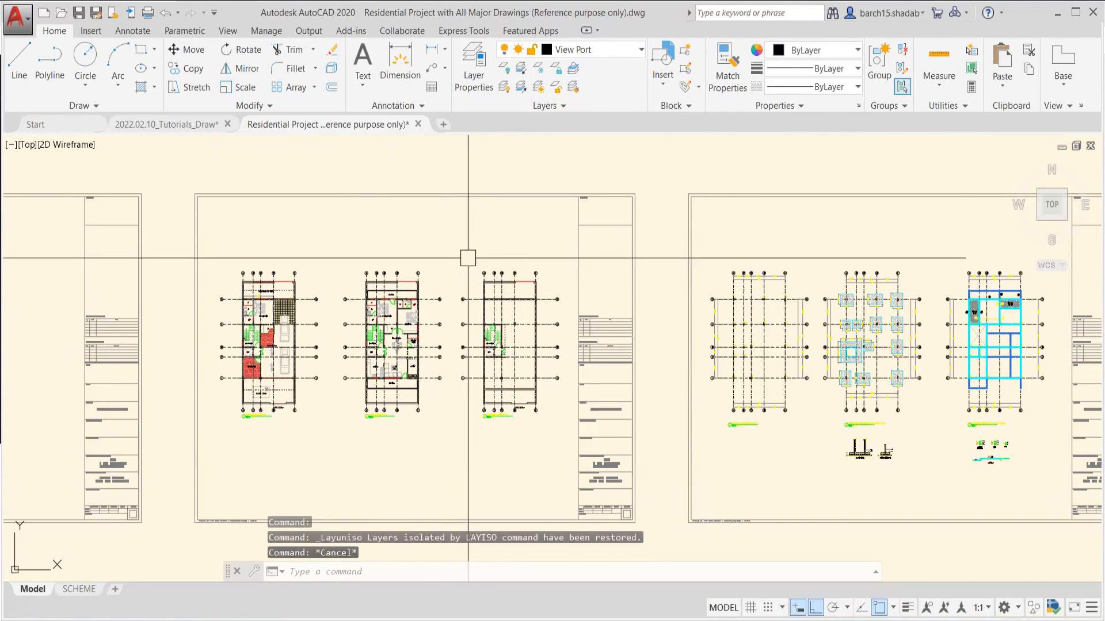
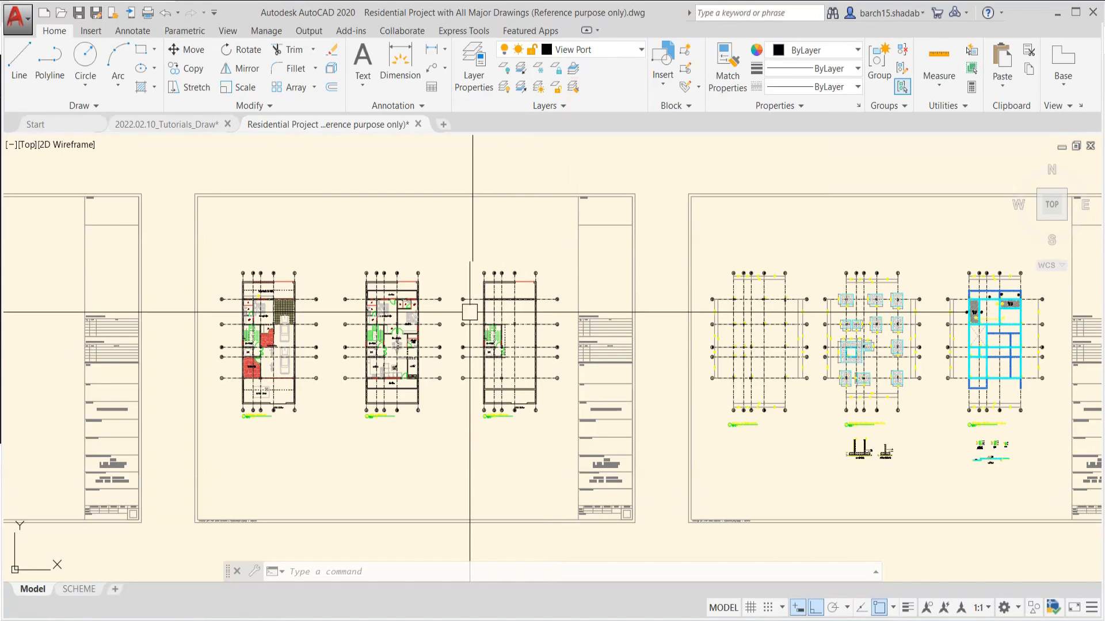
scroll(479, 239, up, 2)
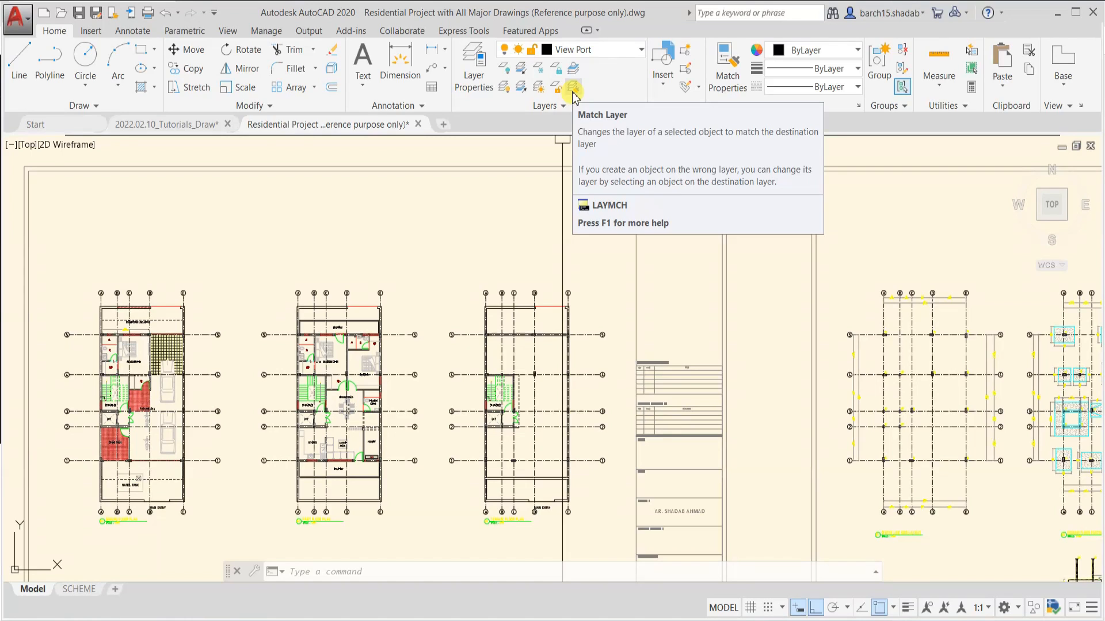
click(574, 89)
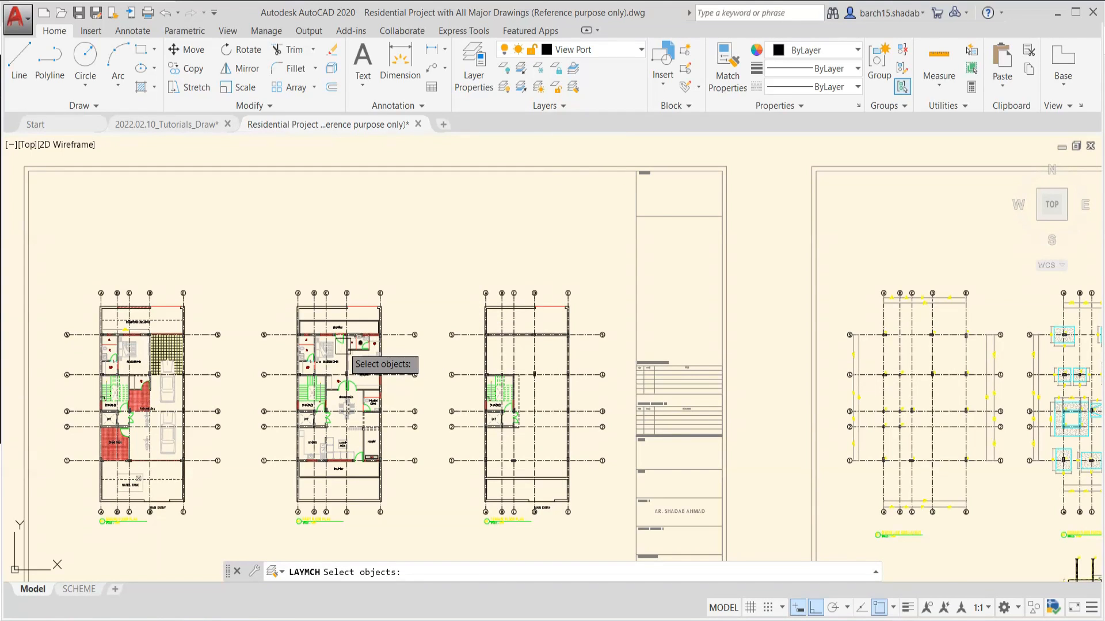
scroll(342, 347, up, 4)
scroll(410, 203, up, 2)
middle_drag(411, 203, 509, 284)
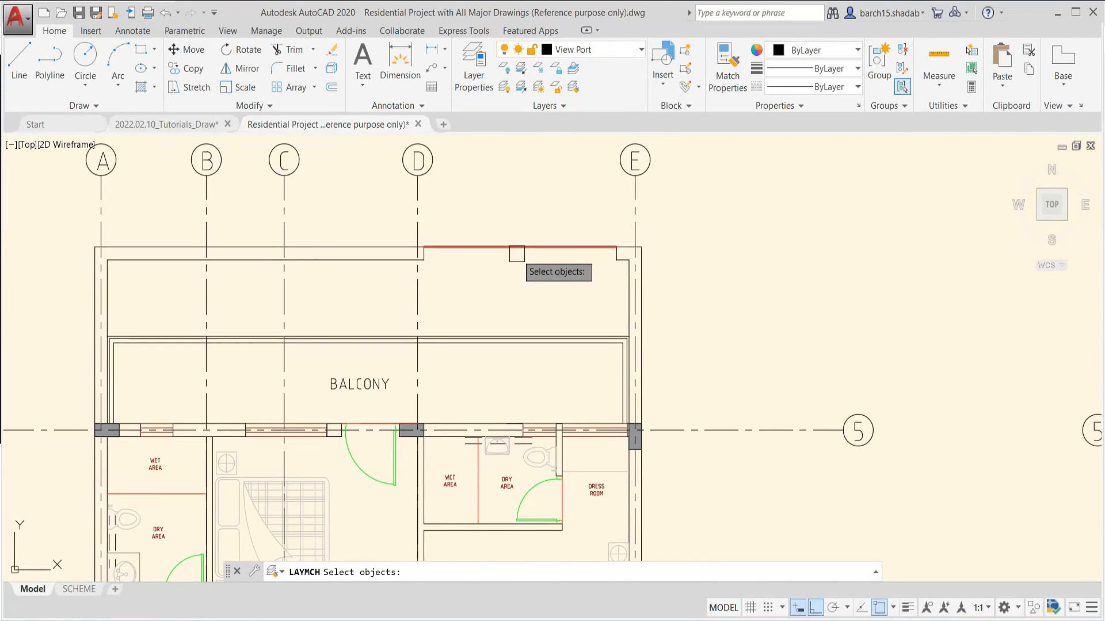
key(Escape)
key(Escape)
Check the layers of the red line above BALCONY between grids D and E and of the adjacent wall line
click(517, 246)
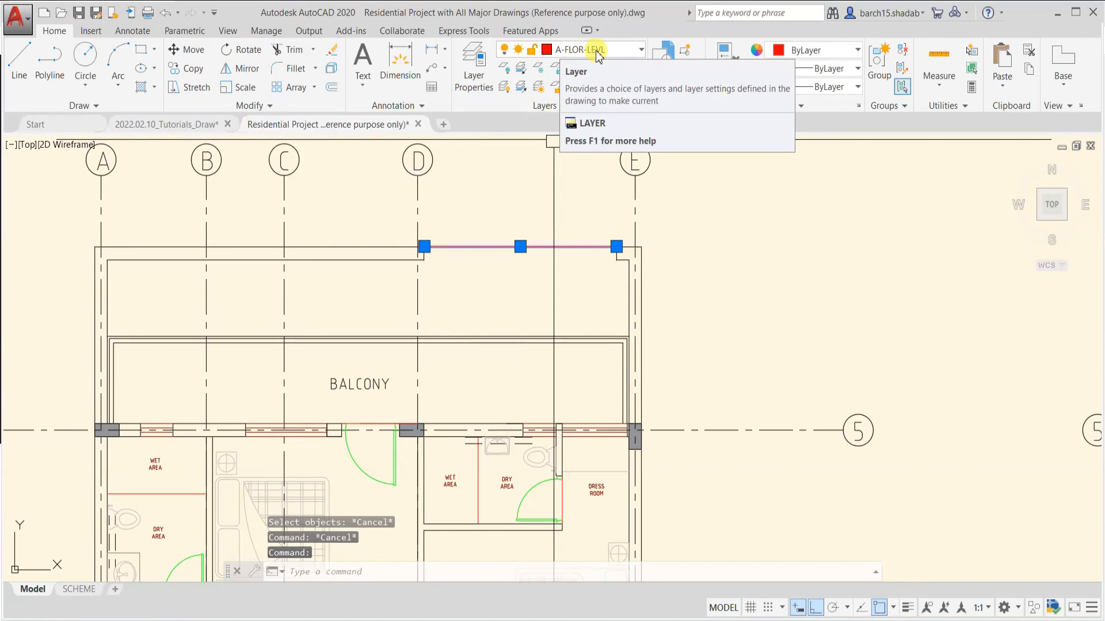
key(Escape)
click(371, 260)
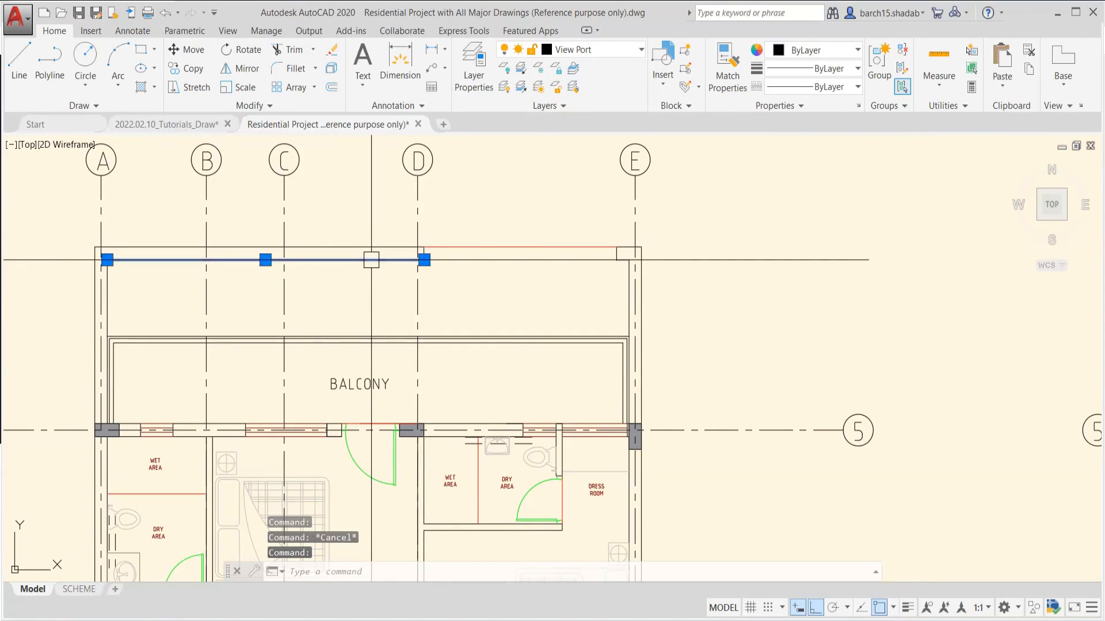
key(Escape)
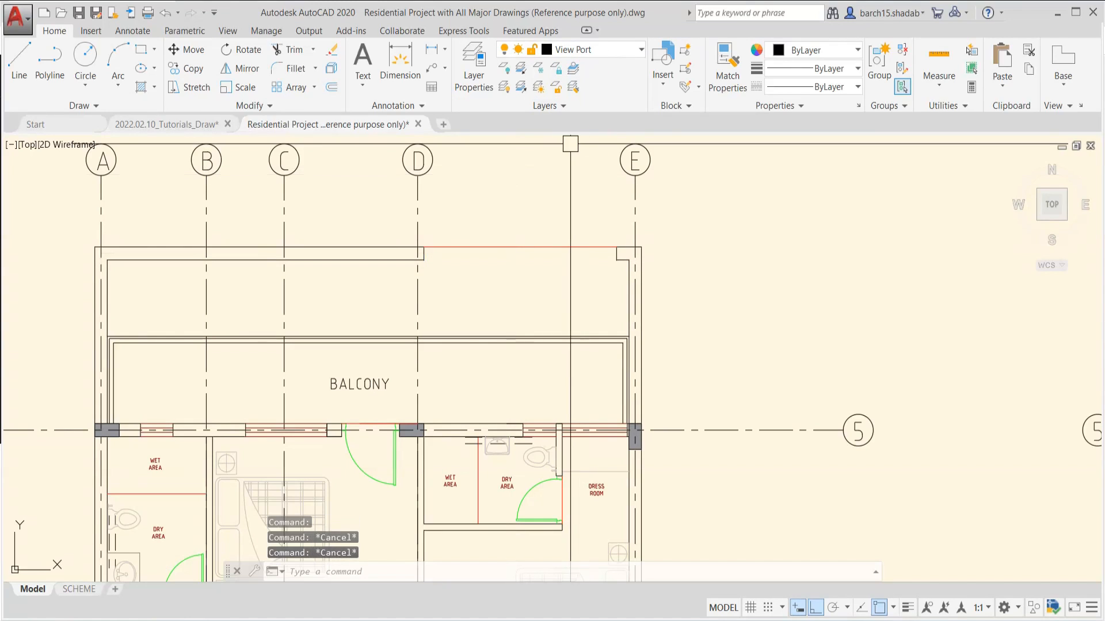
Match the red line between grids D and E to the adjacent wall line's layer with LAYMCH
click(573, 86)
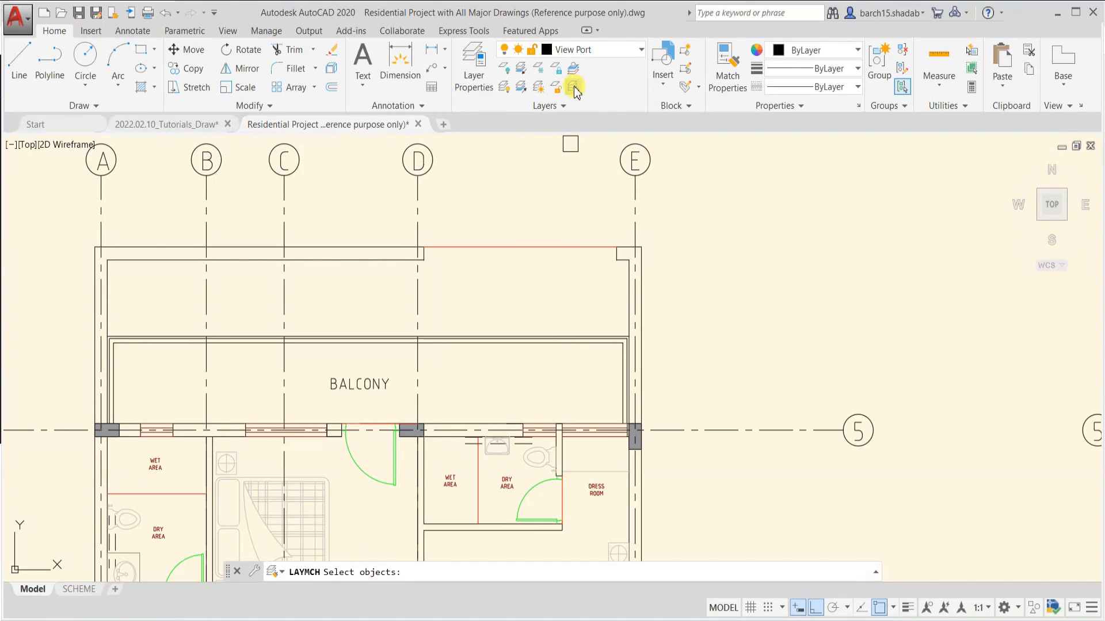
click(509, 246)
key(Return)
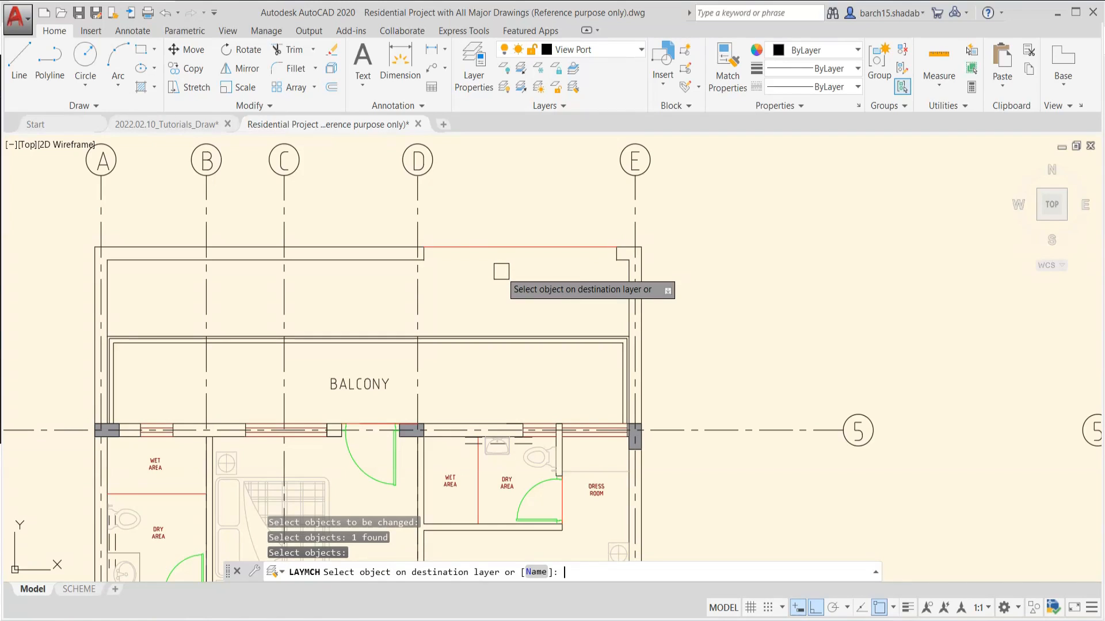
click(368, 260)
key(Return)
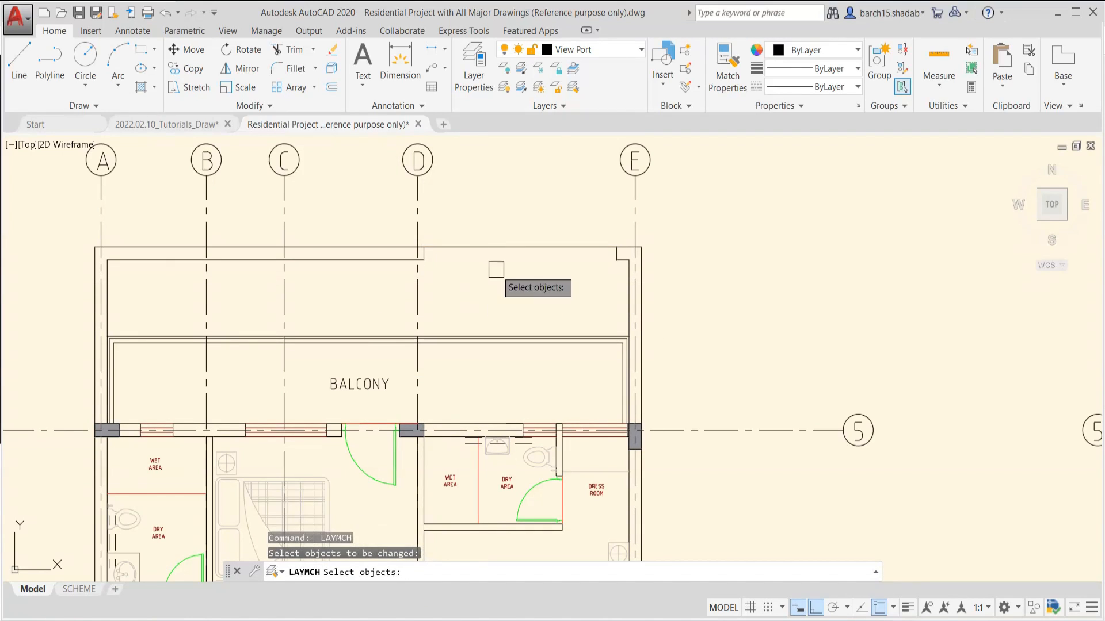
key(Escape)
Compare the layer of the matched line between grids D and E with that of the adjacent wall line
click(509, 247)
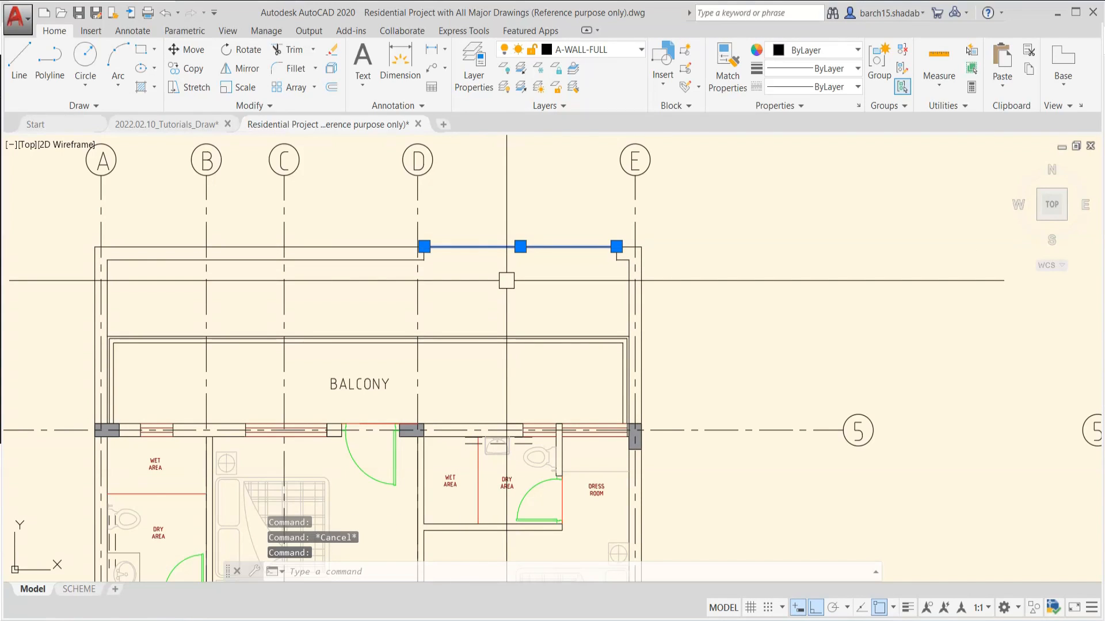
key(Escape)
click(374, 262)
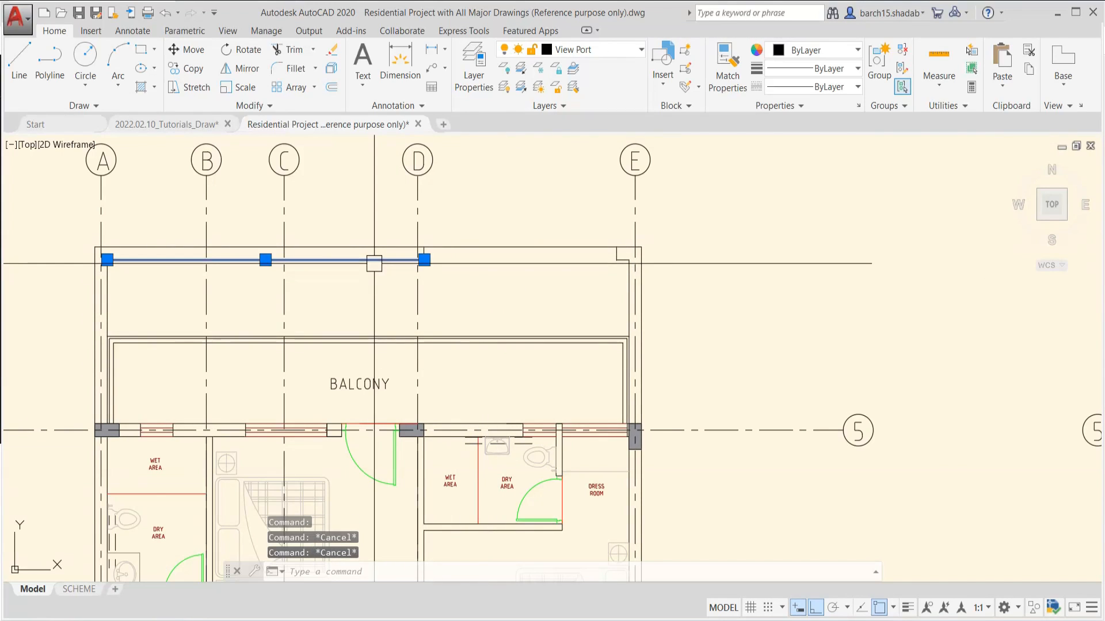
key(Escape)
click(512, 247)
scroll(507, 289, down, 2)
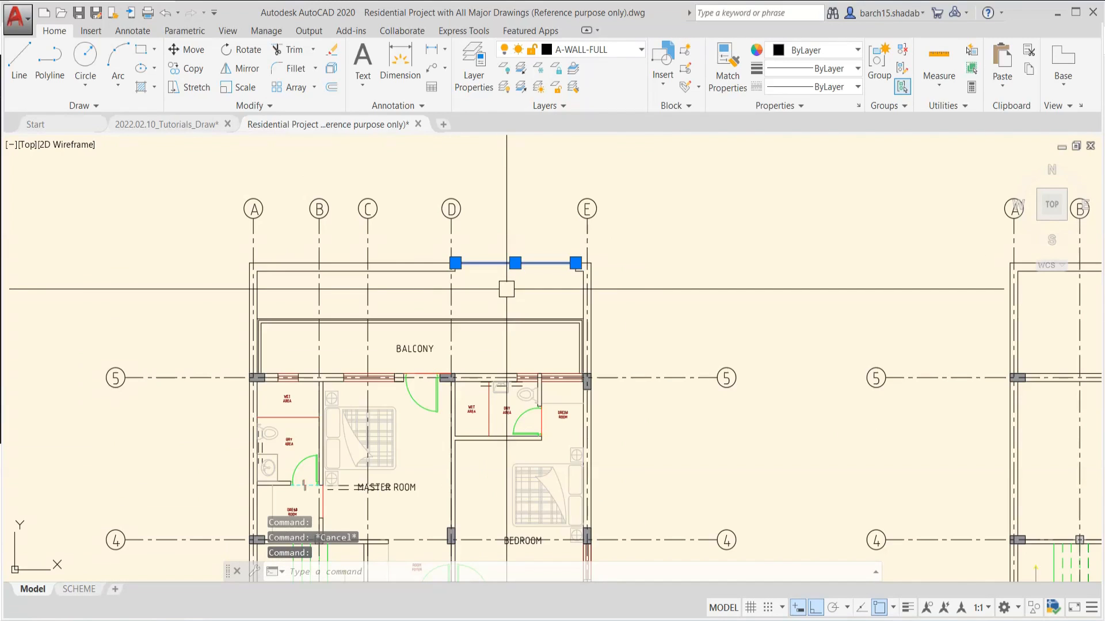
key(Escape)
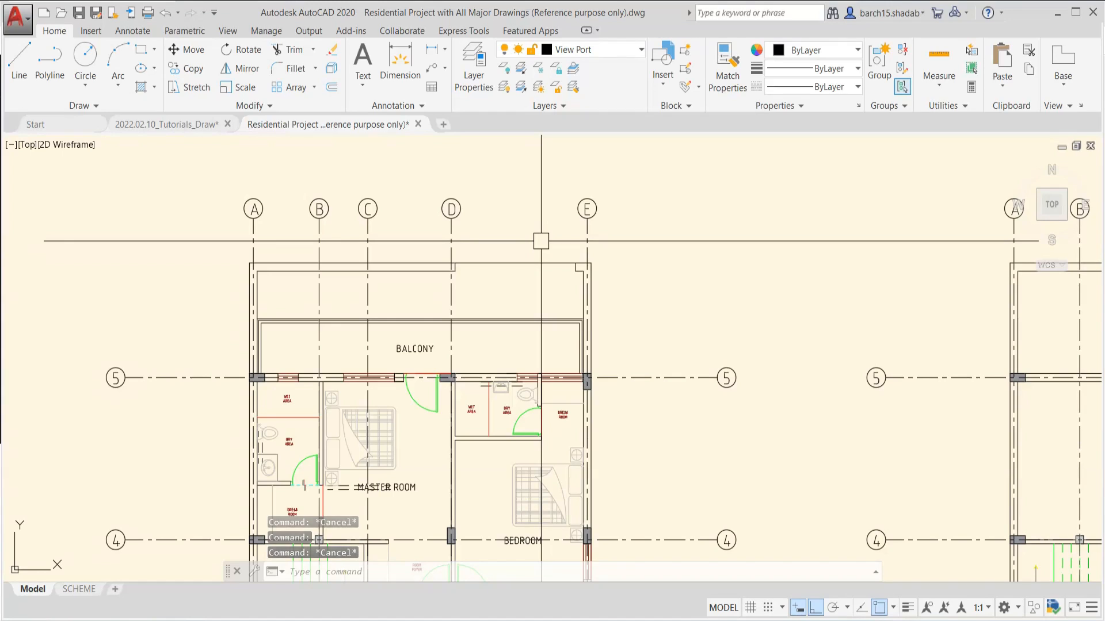
key(Escape)
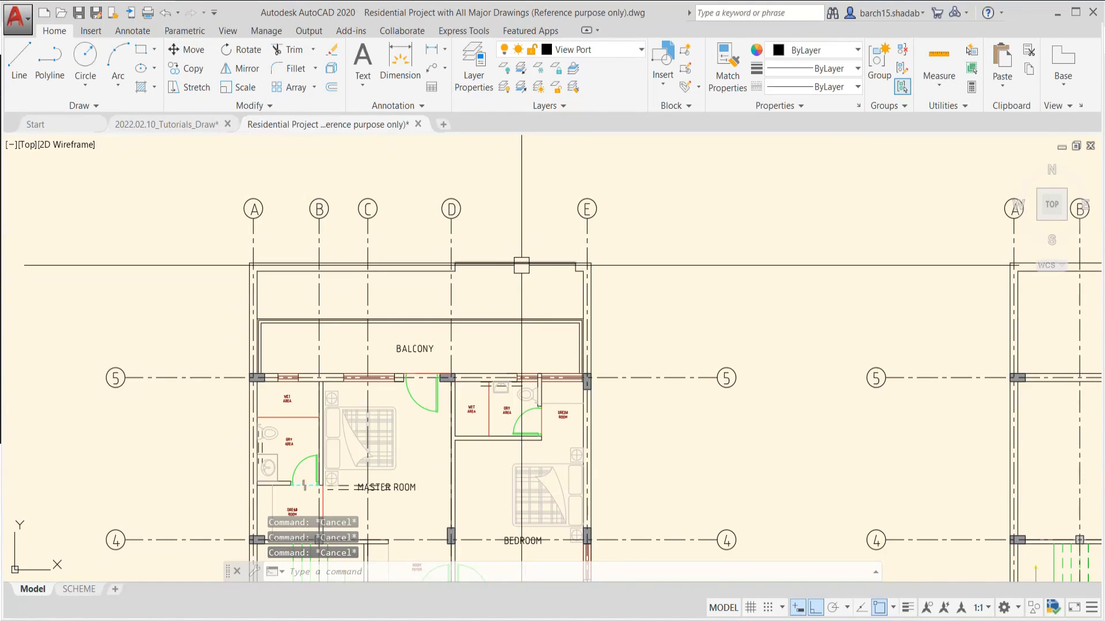
Recheck the line between grids D and E and undo its layer match
scroll(492, 259, up, 2)
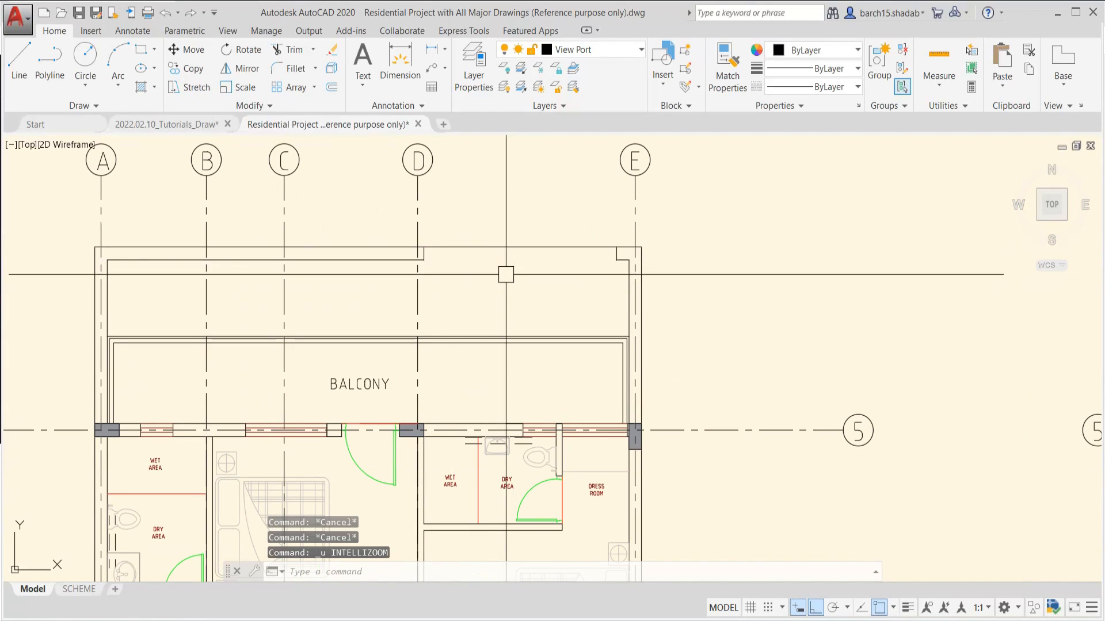
key(Escape)
click(533, 251)
key(Escape)
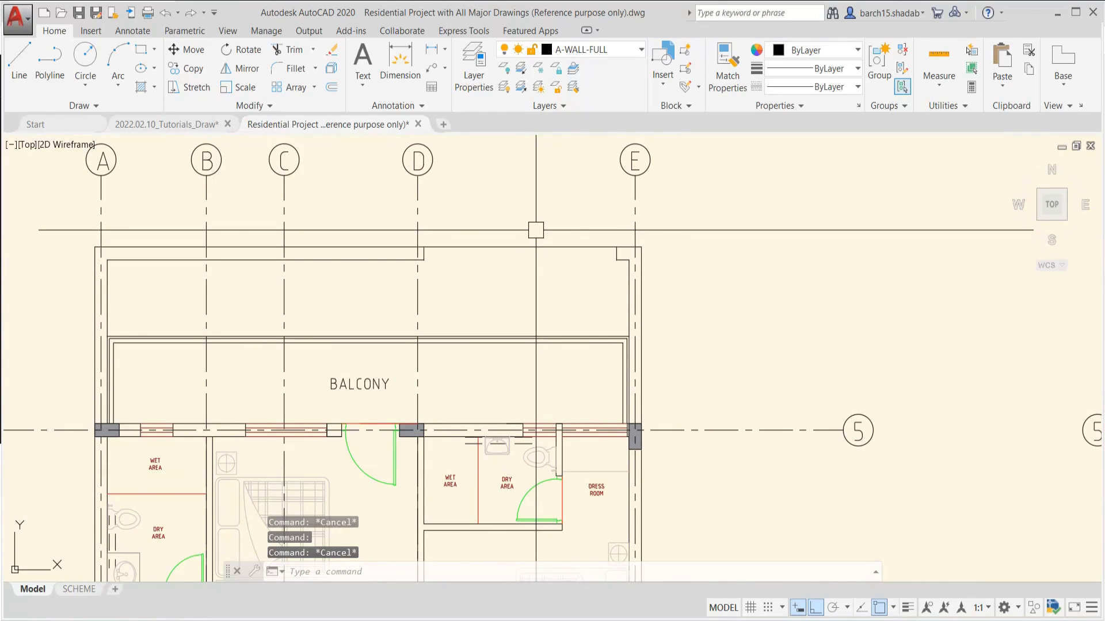
key(ctrl+z)
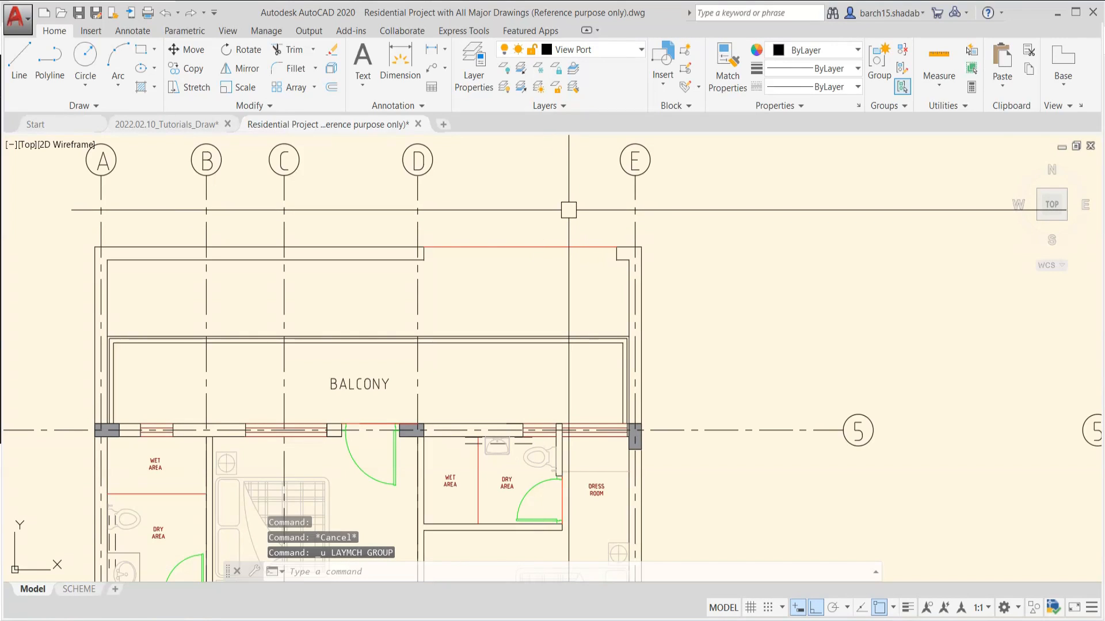
key(Escape)
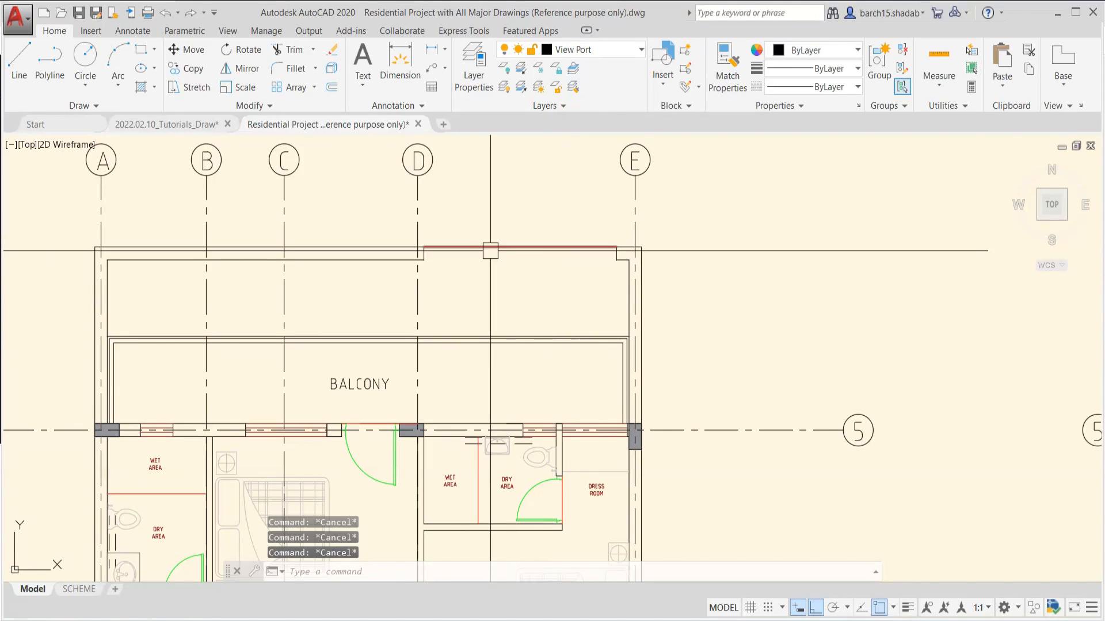
scroll(553, 270, down, 4)
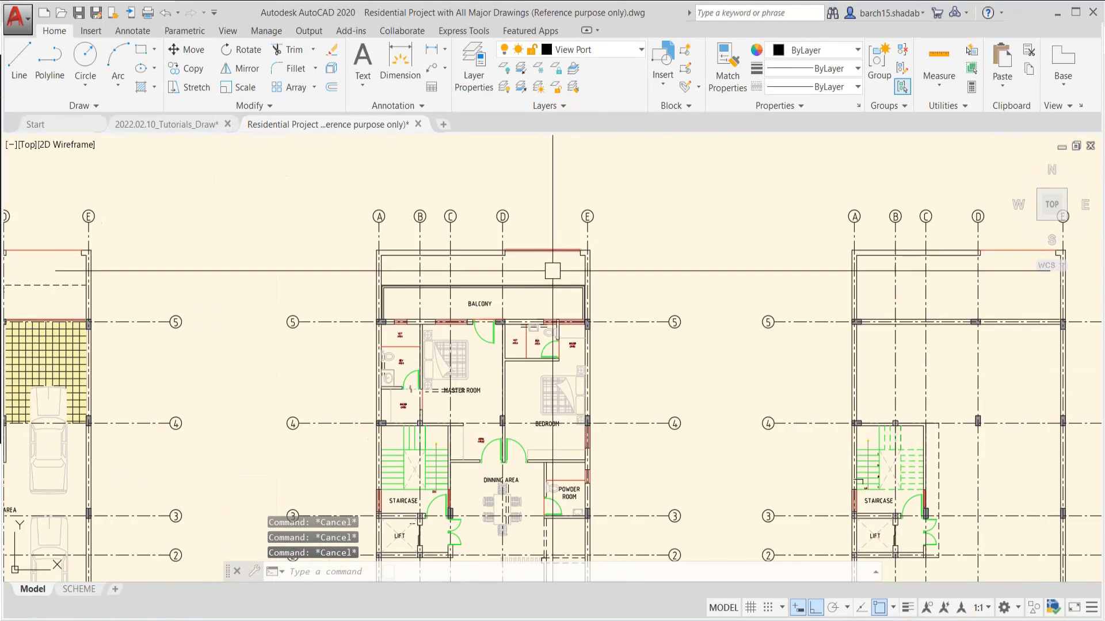
scroll(552, 271, down, 4)
scroll(504, 245, up, 2)
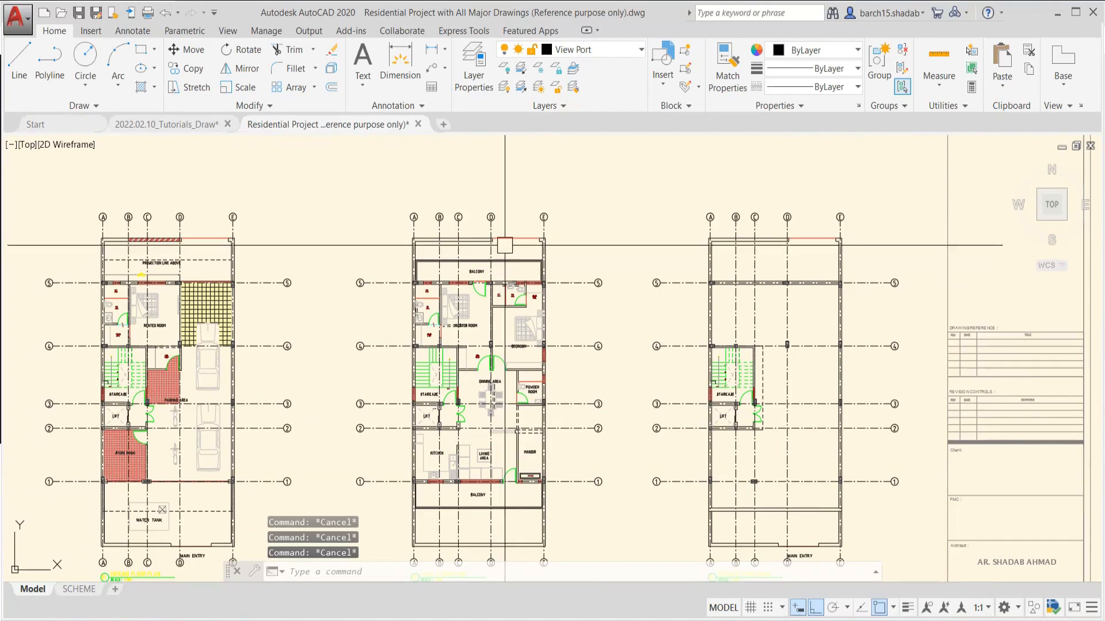
middle_drag(528, 188, 519, 223)
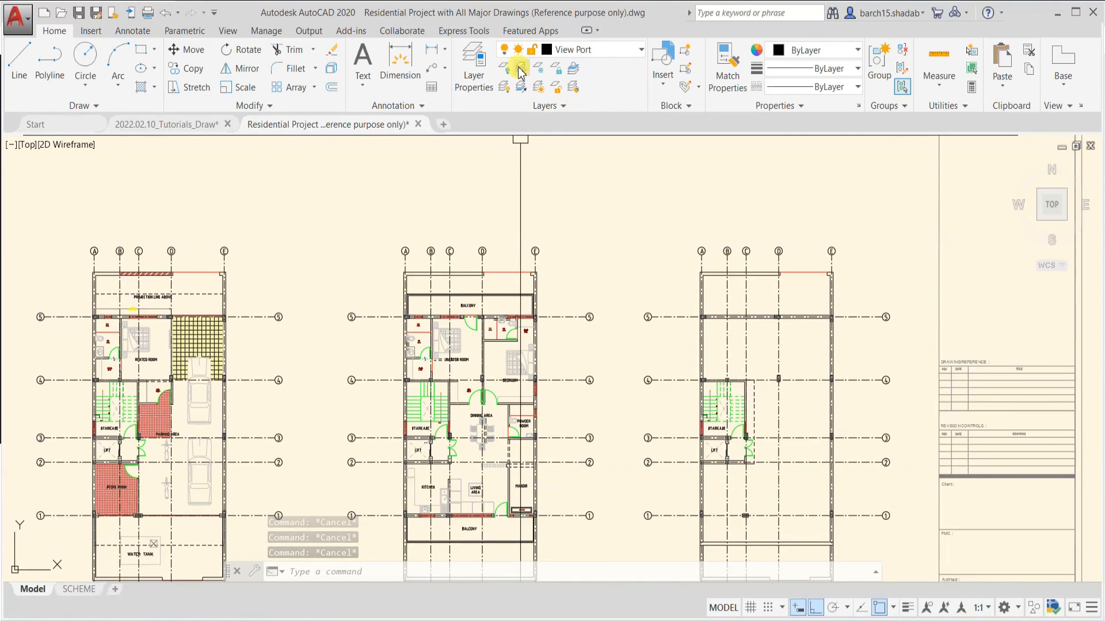
middle_drag(461, 367, 495, 300)
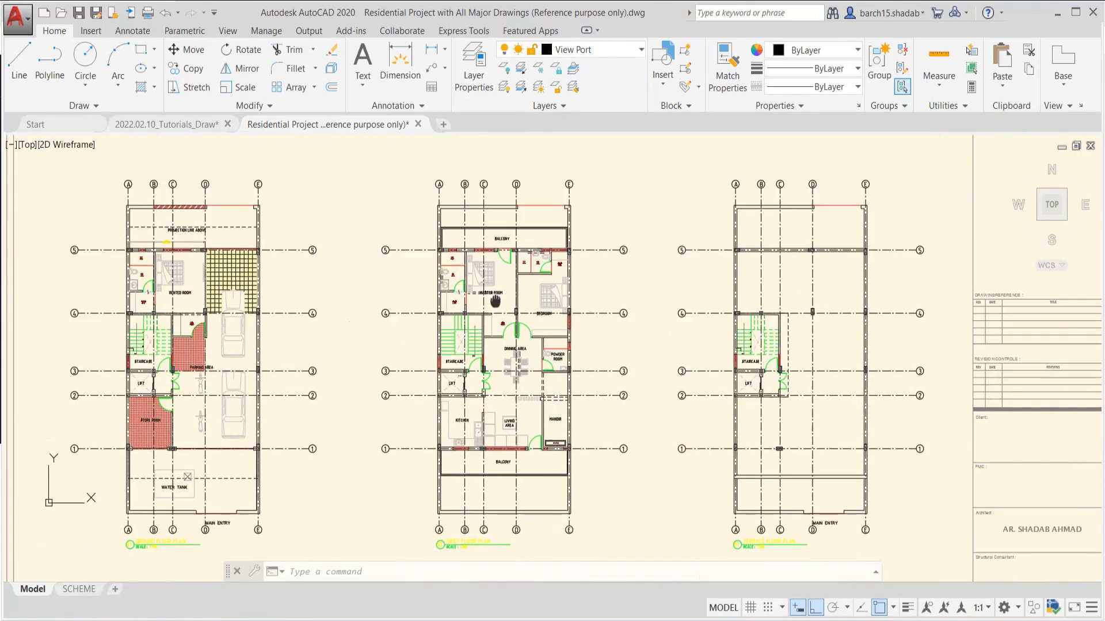
scroll(495, 301, down, 7)
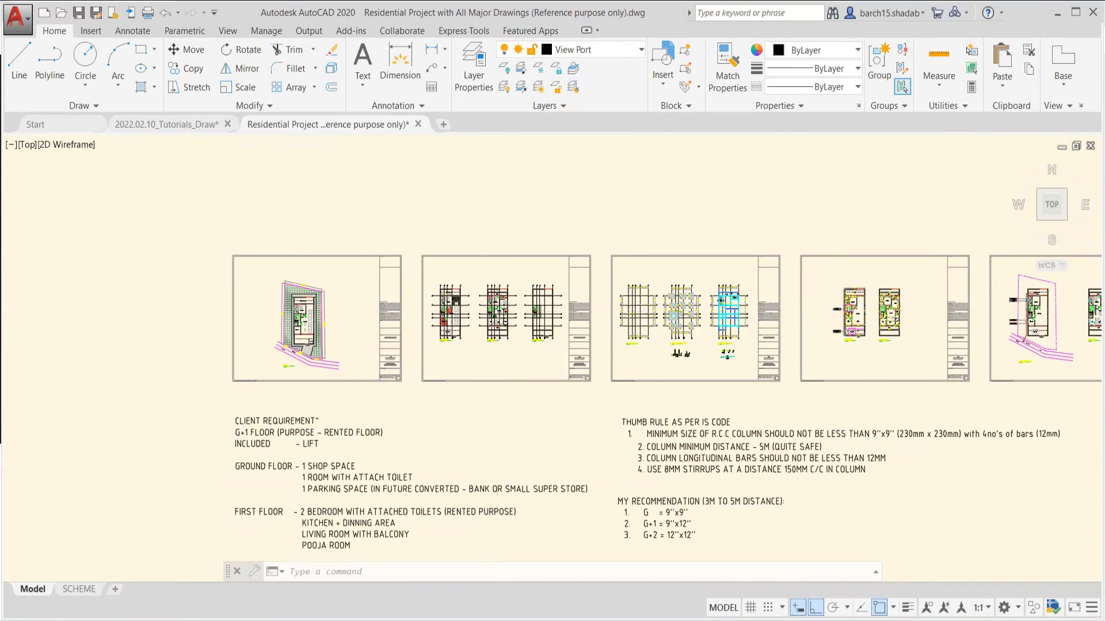
scroll(473, 336, up, 10)
Isolate the layer of the wall line between MASTER ROOM and BEDROOM with LAYISO and review the floor plans
key(Escape)
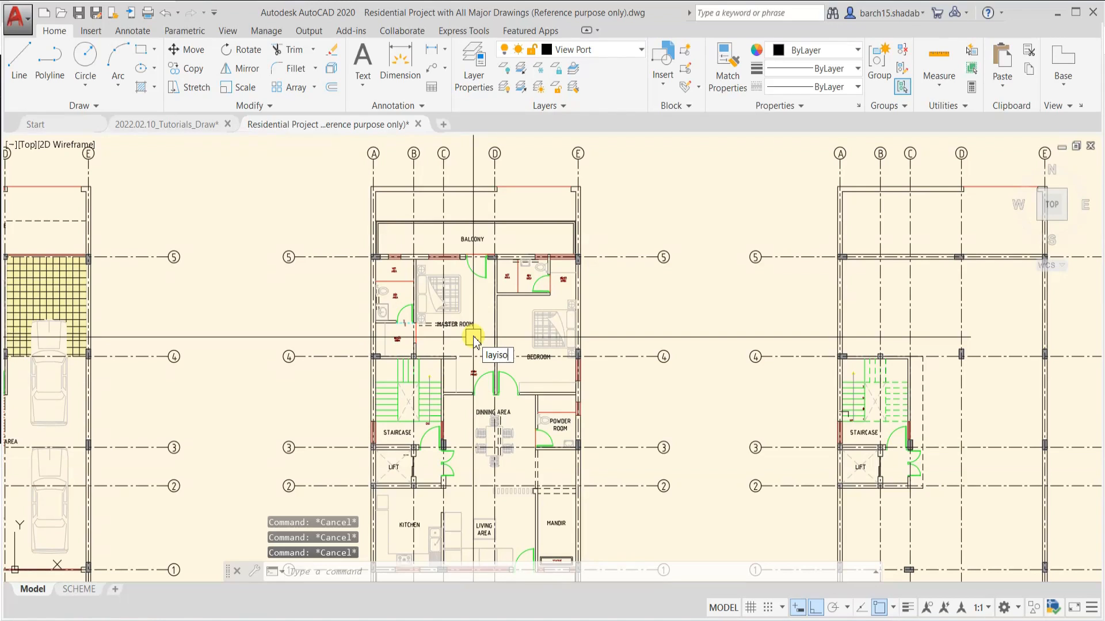
key(Return)
scroll(498, 253, up, 3)
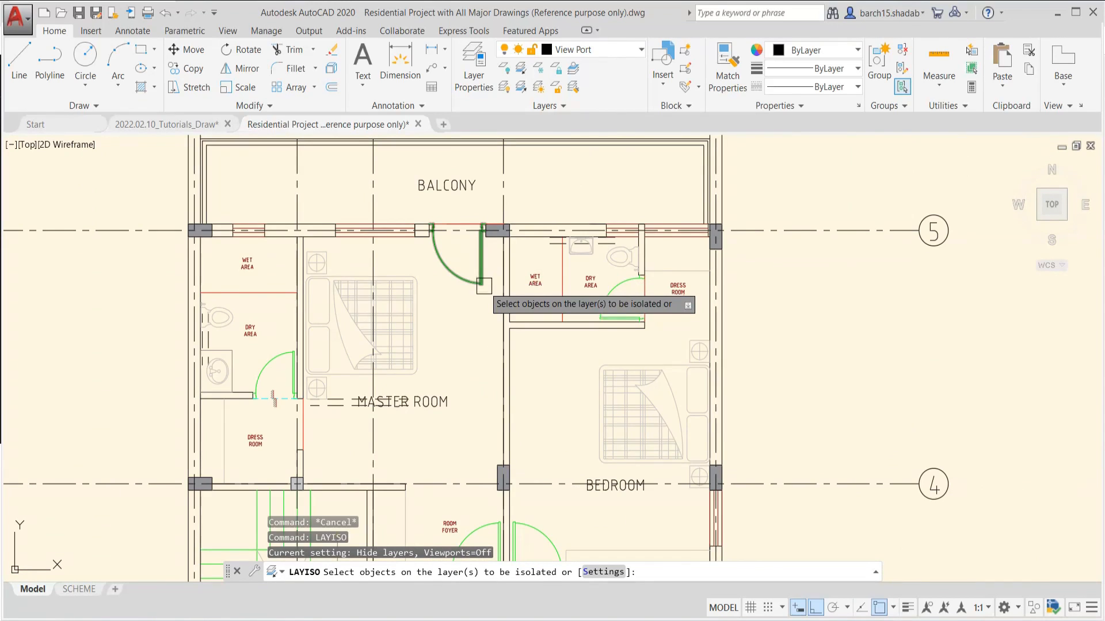
scroll(548, 202, up, 4)
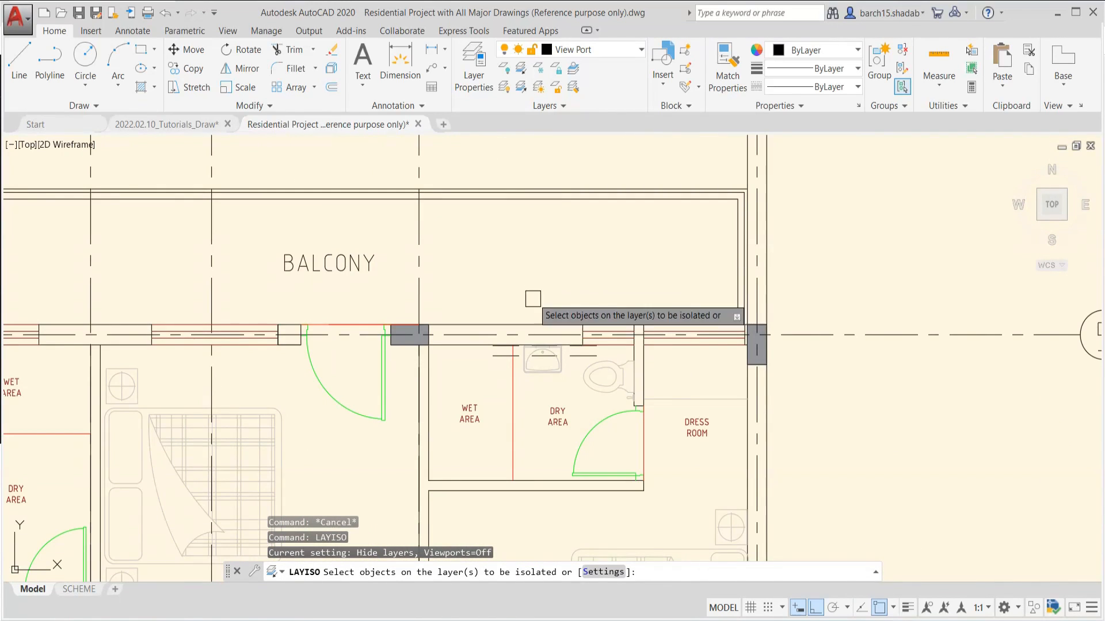
middle_drag(533, 295, 541, 223)
middle_drag(469, 434, 516, 314)
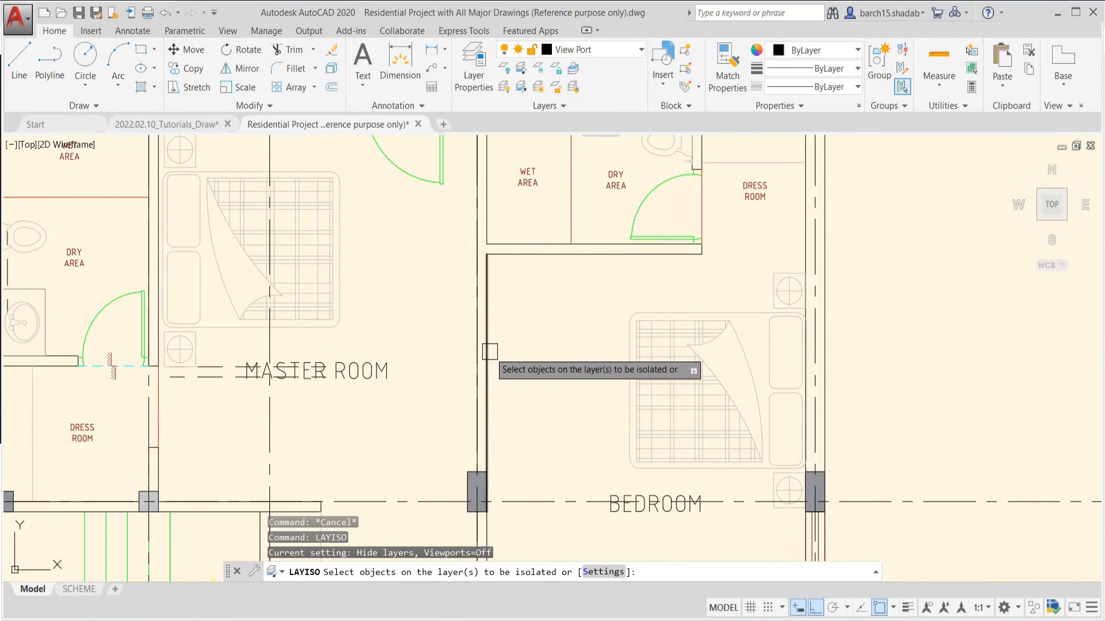
click(489, 350)
key(Return)
scroll(535, 334, down, 4)
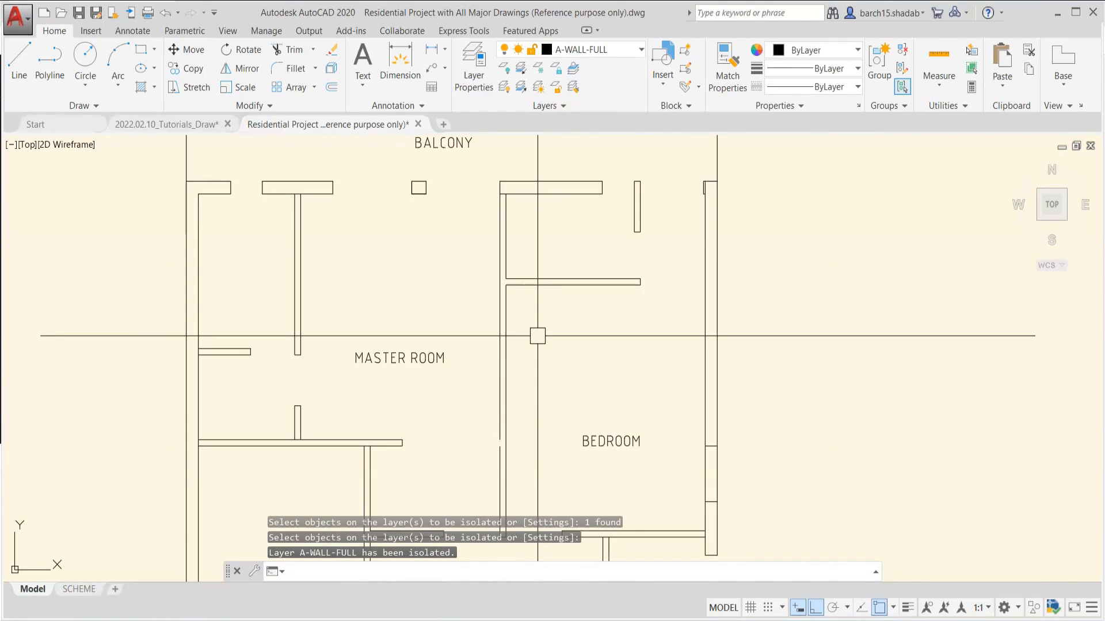
scroll(568, 229, down, 4)
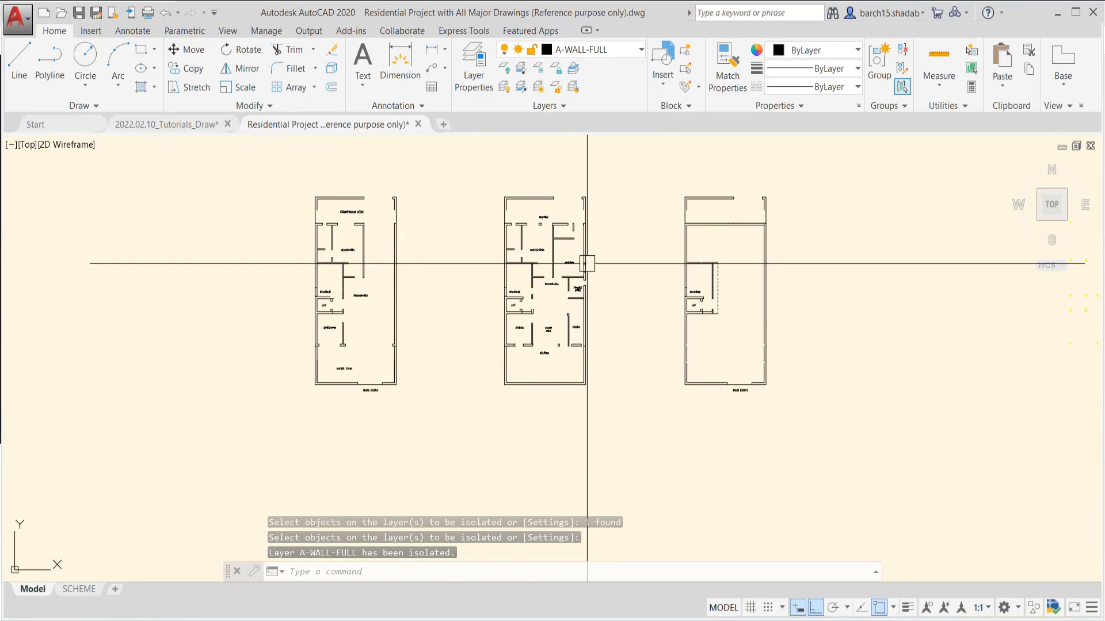
Restore the layers hidden by the wall layer isolation with LAYUNISO and return to the MASTER ROOM and BEDROOM area
click(521, 87)
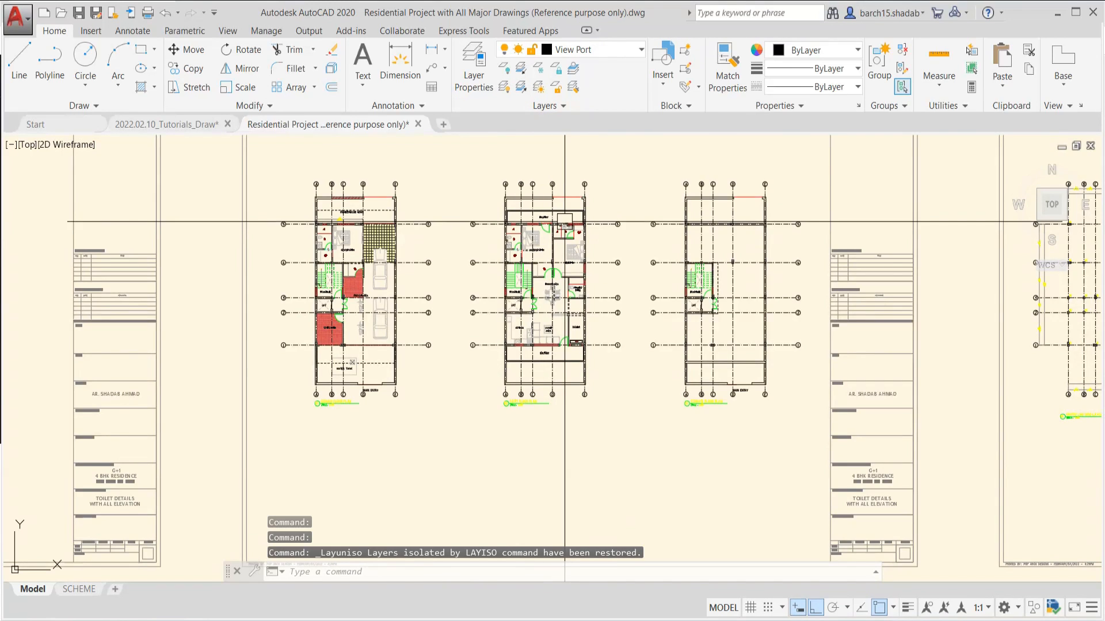
scroll(556, 231, up, 6)
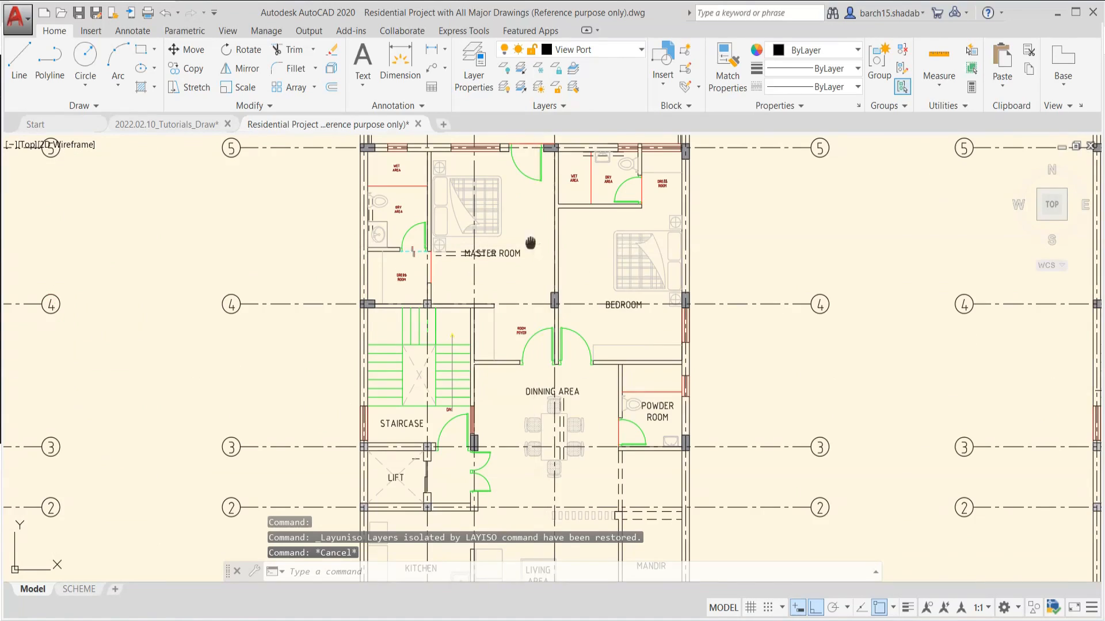
middle_drag(507, 305, 496, 346)
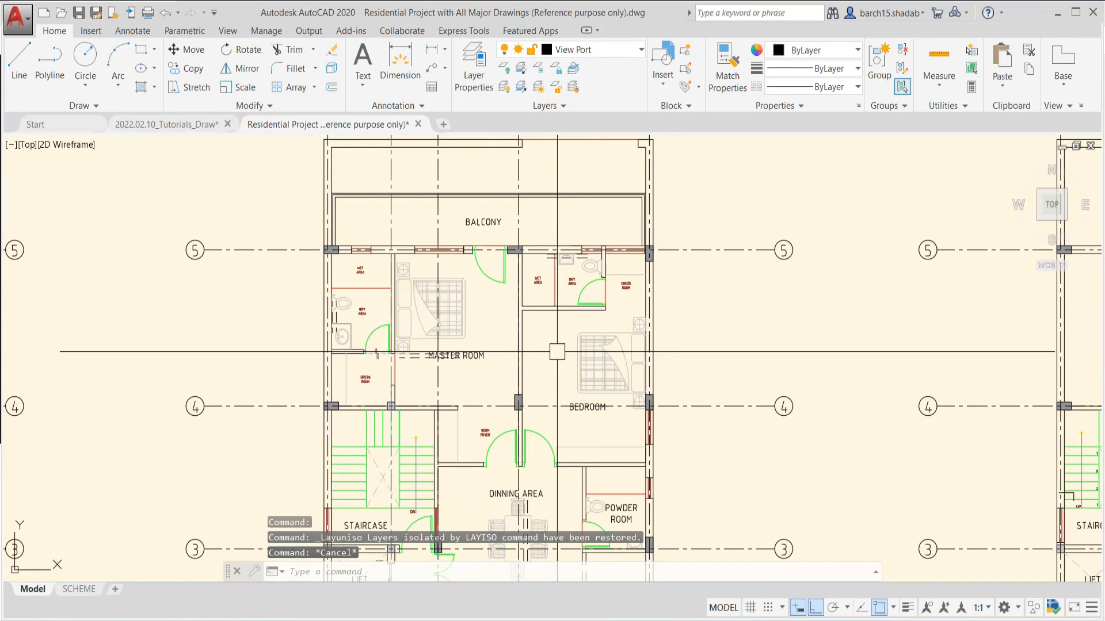
Set LAYISO to lock and fade the layers not isolated, with a fade value of 60
text(LAYI)
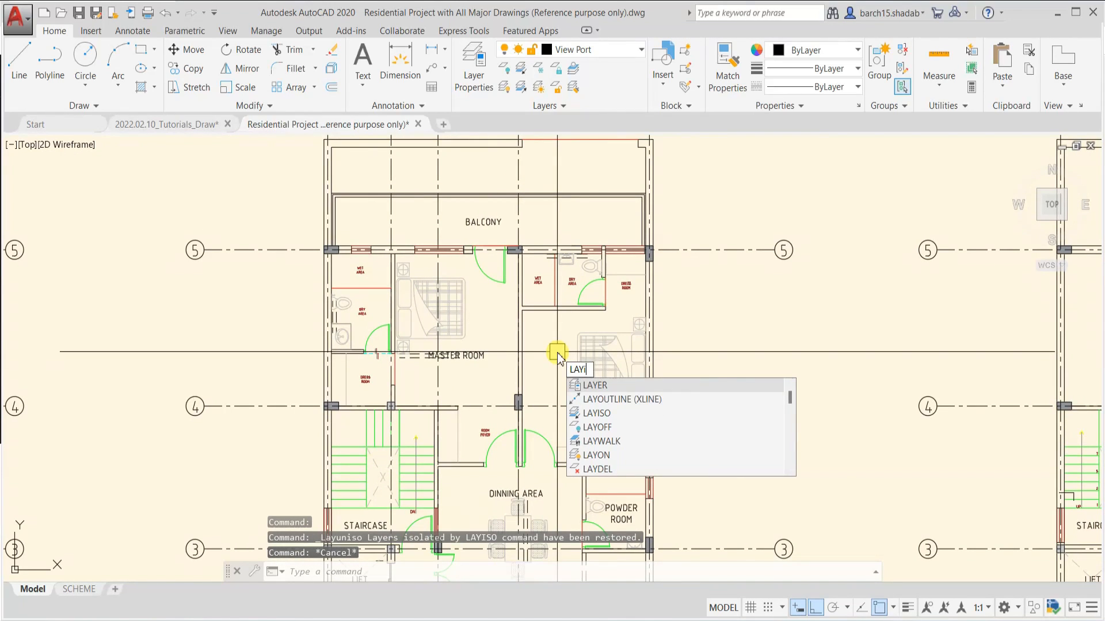
text(SO)
key(Return)
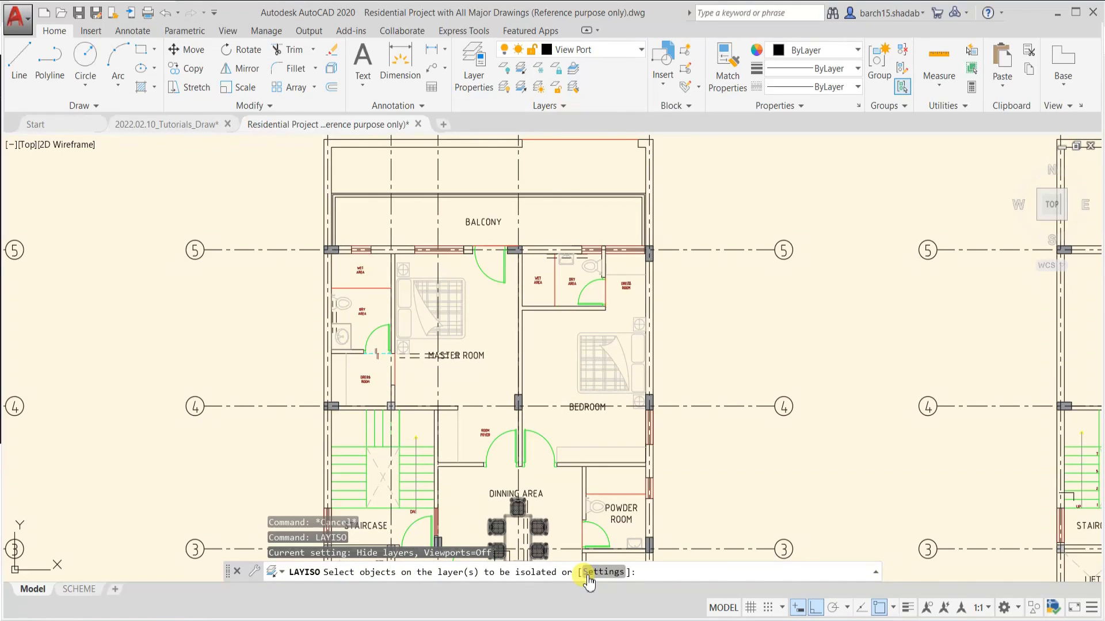
text(s)
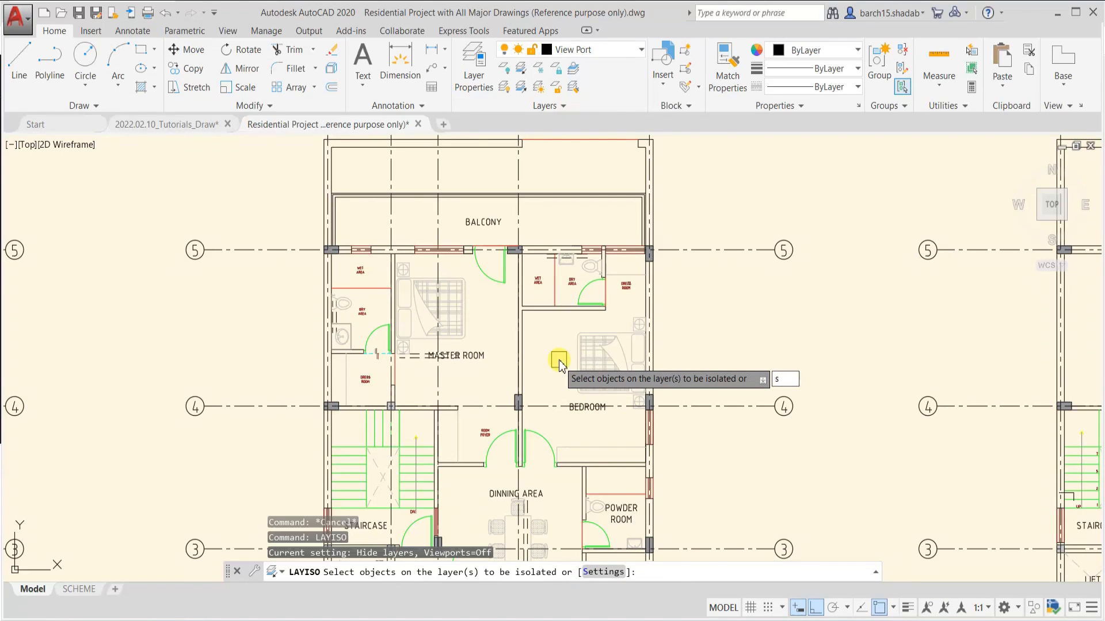
key(Return)
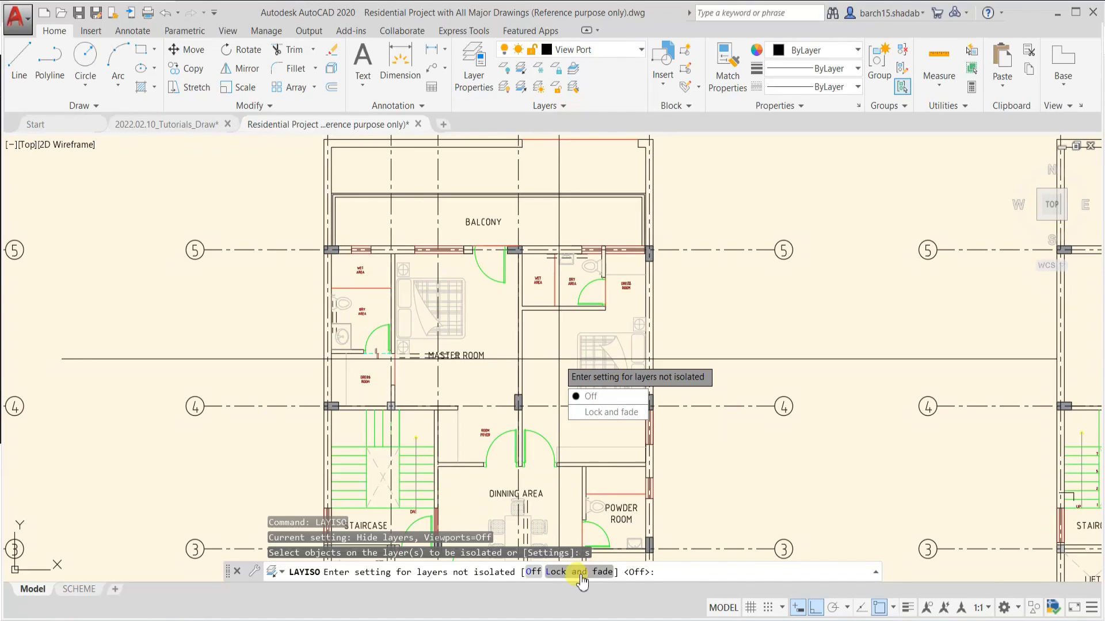
text(l)
key(Return)
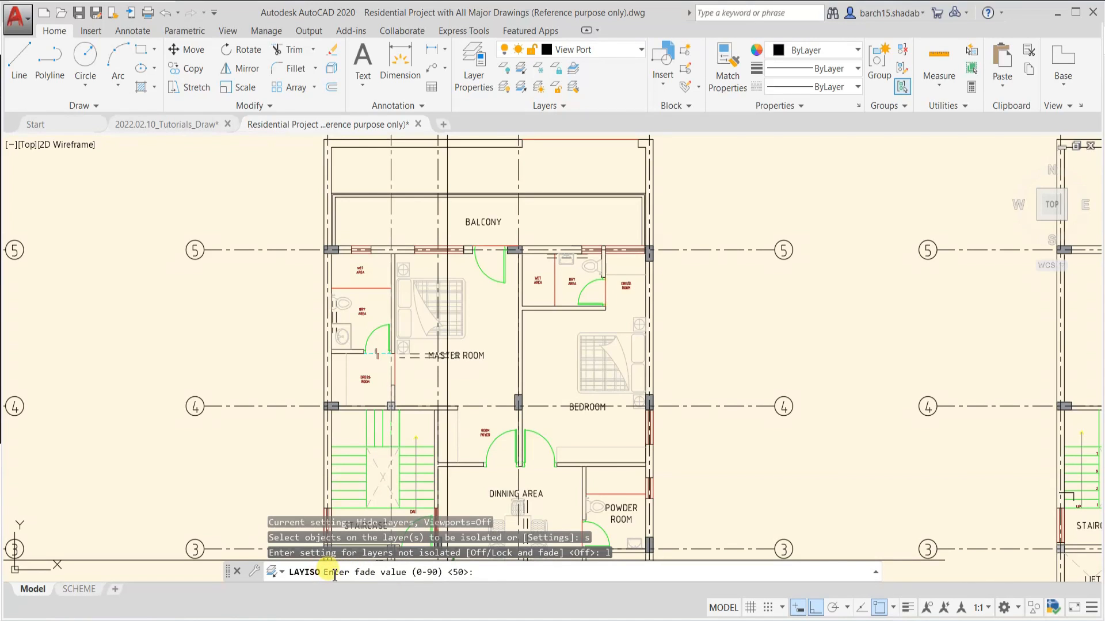
scroll(471, 403, up, 2)
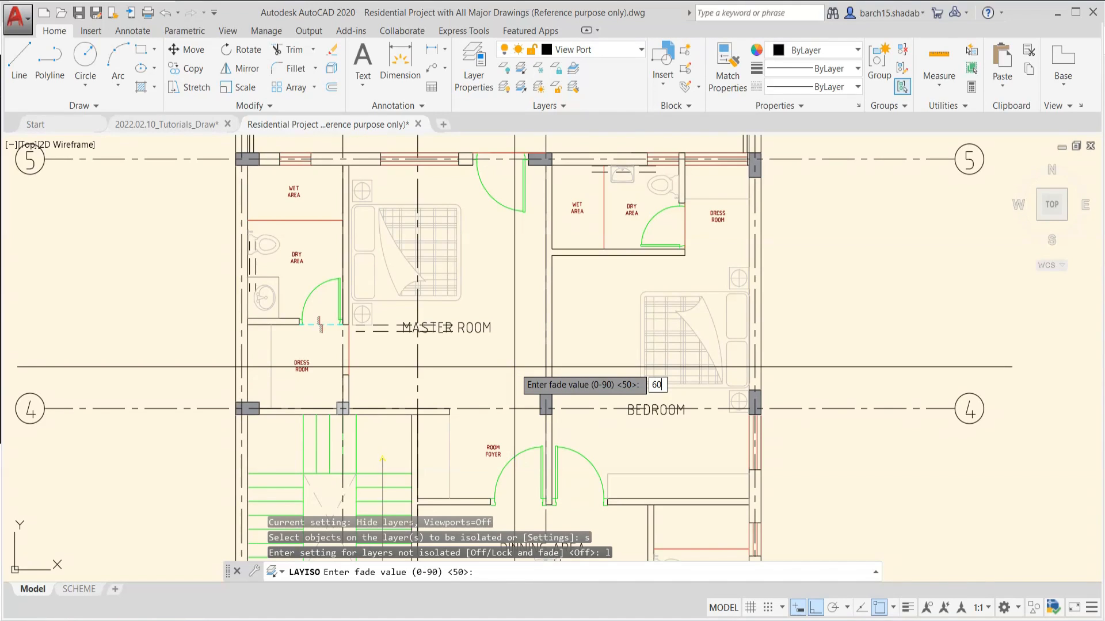
key(Return)
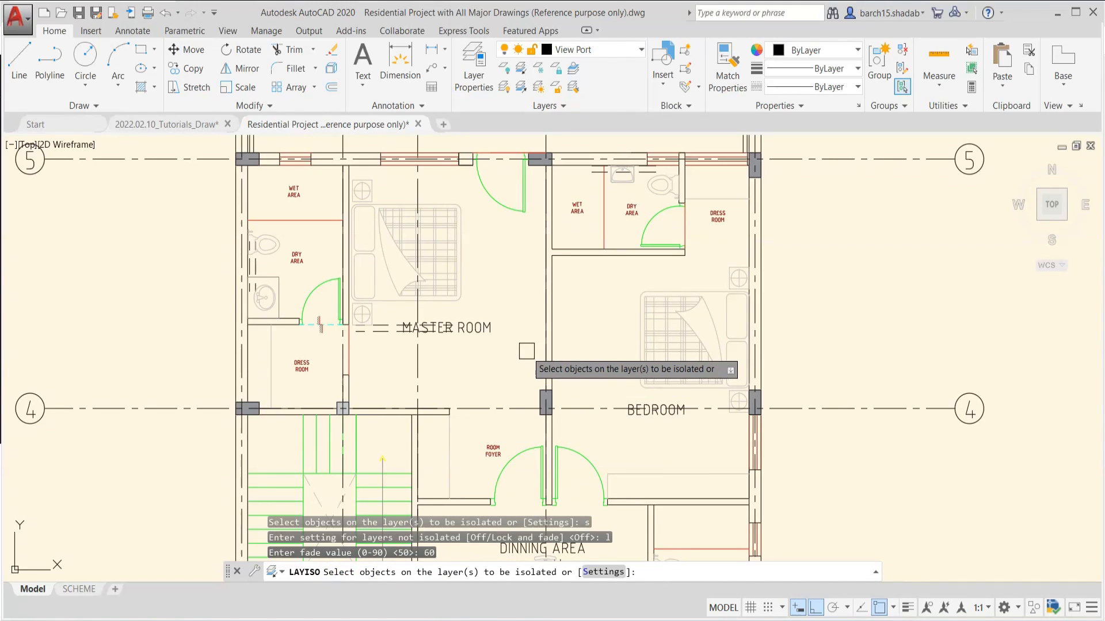
Isolate the door layer using the door between MASTER ROOM and BALCONY, and view the faded floor plans
scroll(526, 351, up, 2)
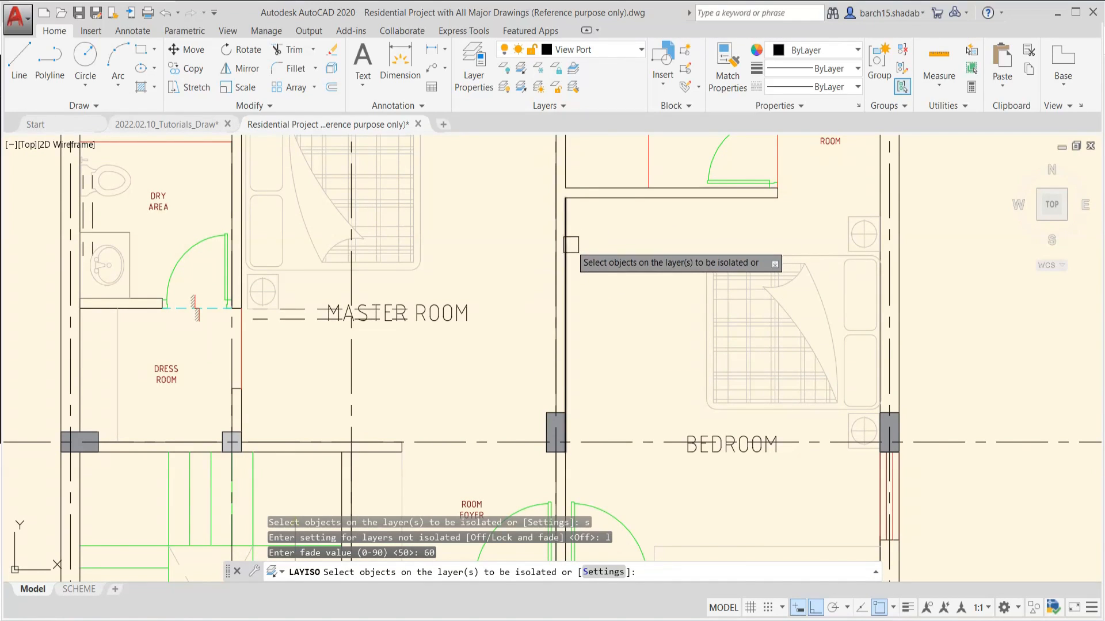
scroll(545, 222, down, 4)
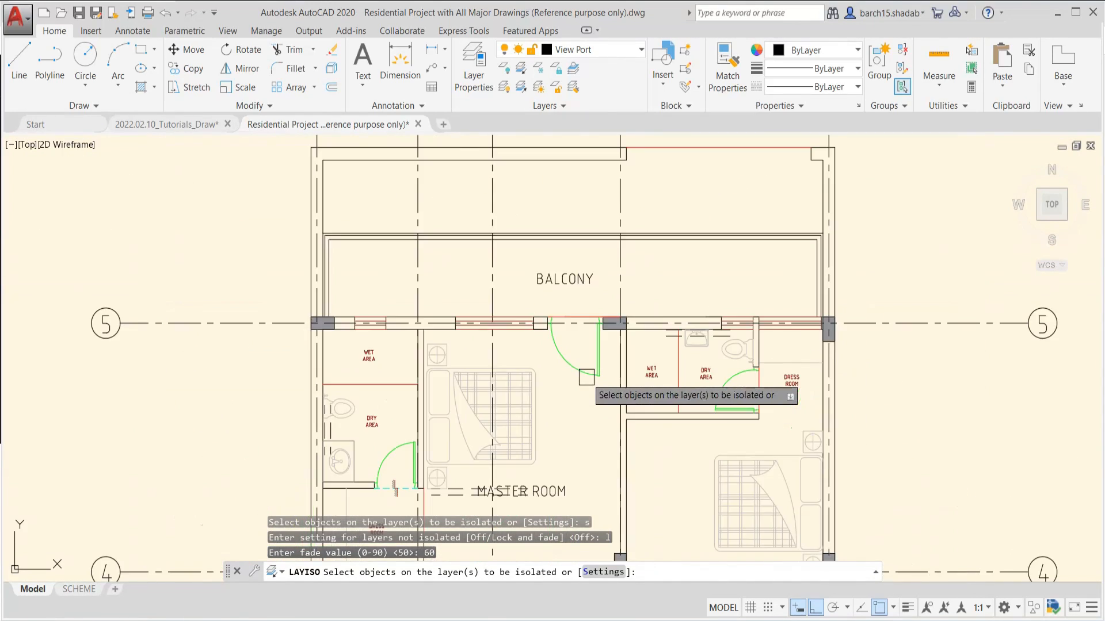
scroll(606, 293, up, 2)
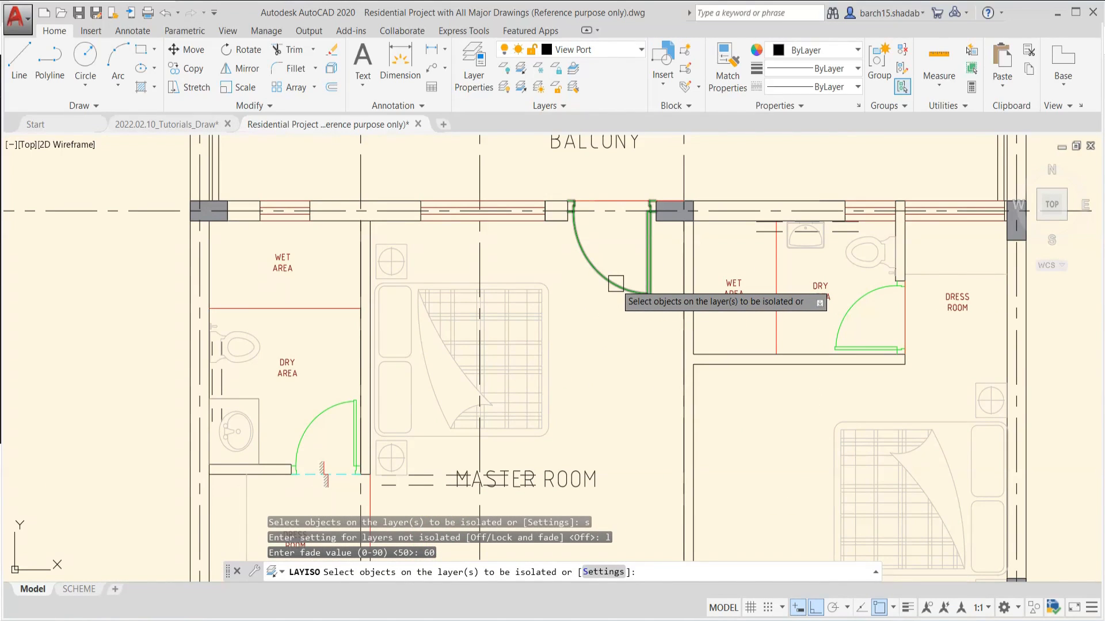
click(616, 283)
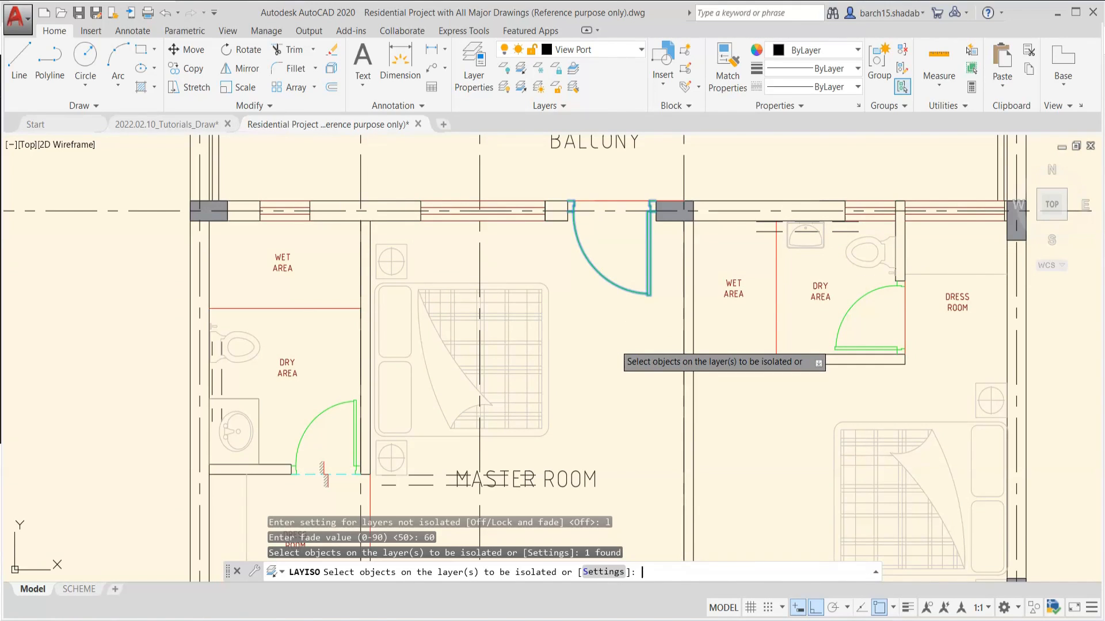
key(Return)
scroll(614, 343, down, 6)
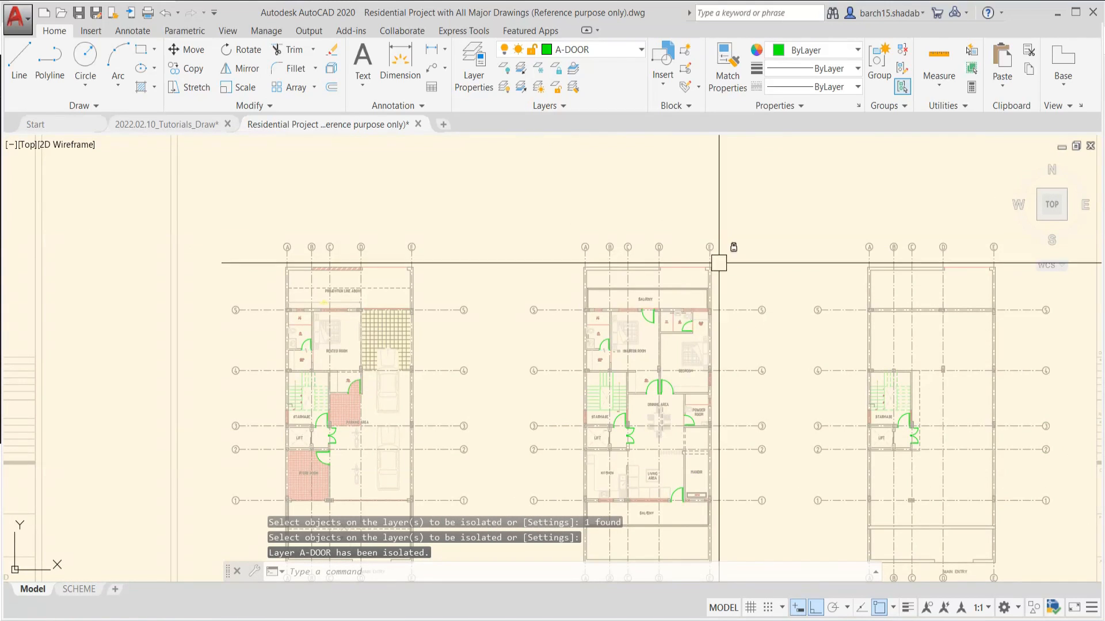
scroll(719, 263, down, 1)
scroll(654, 370, up, 4)
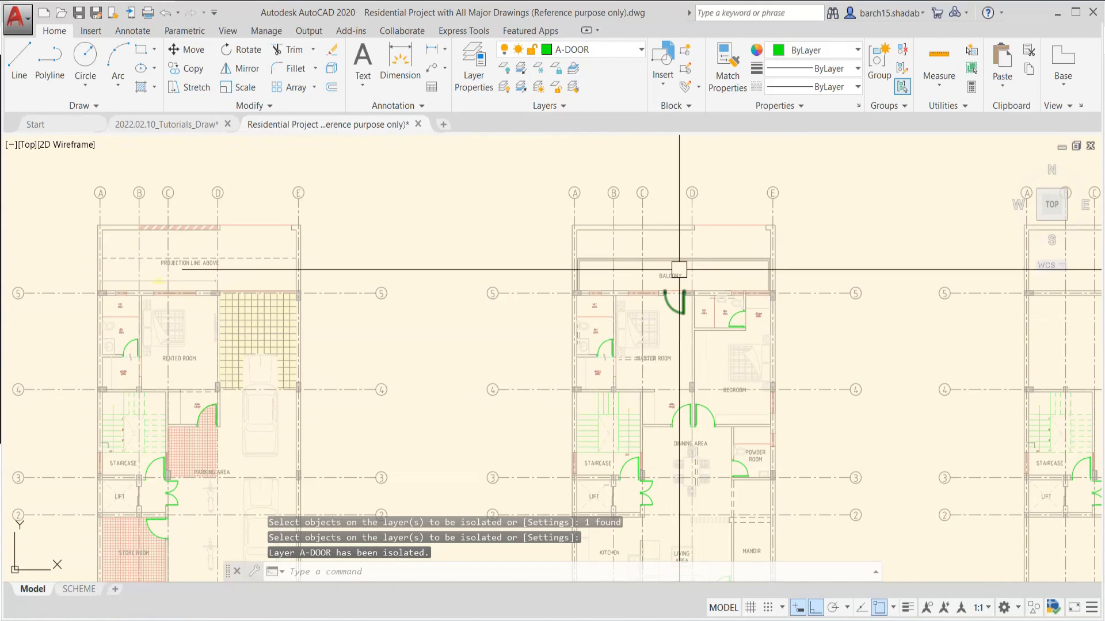
Try to move the locked grid lines and walls around the balcony of the middle floor plan
middle_drag(679, 269, 651, 311)
key(Escape)
click(761, 236)
click(490, 299)
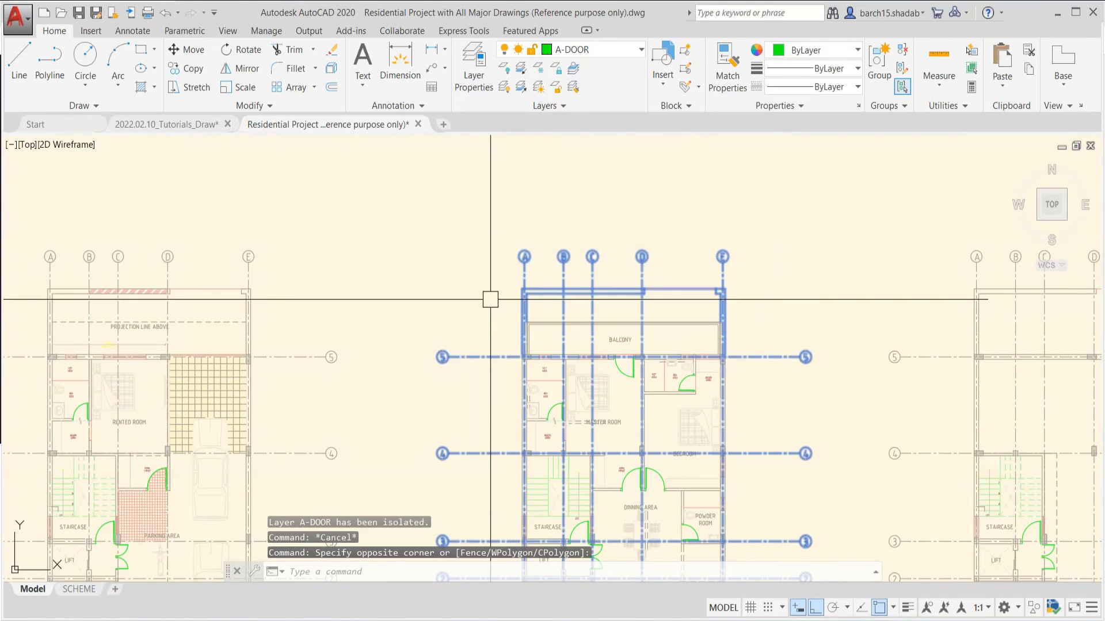
scroll(531, 299, up, 5)
text(m)
key(Return)
click(527, 275)
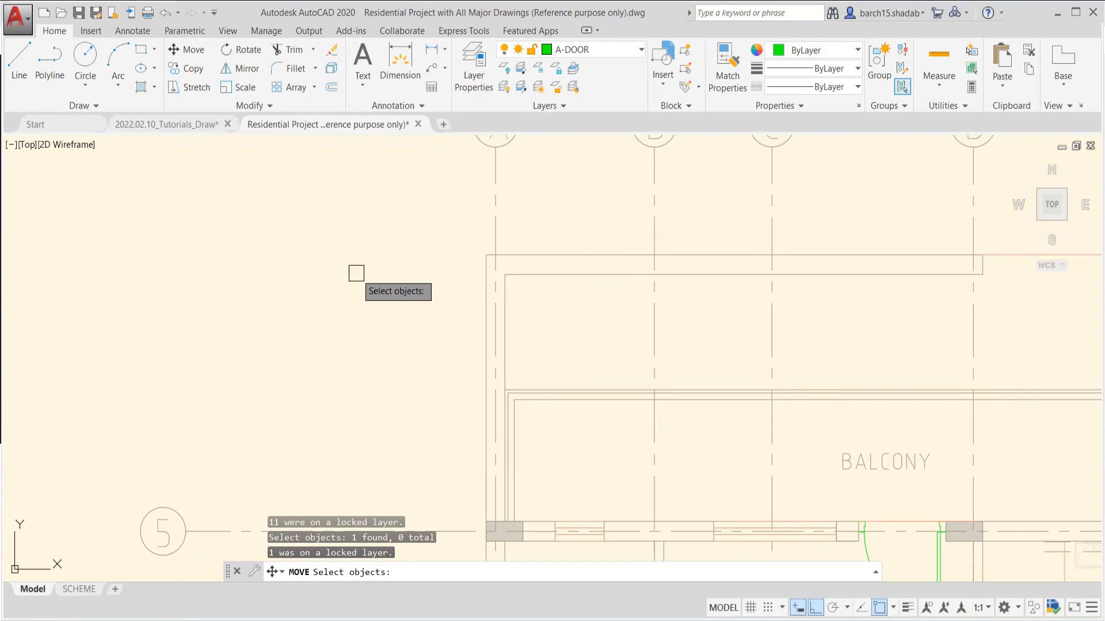
key(Escape)
key(Escape)
click(496, 269)
scroll(507, 294, down, 5)
key(Escape)
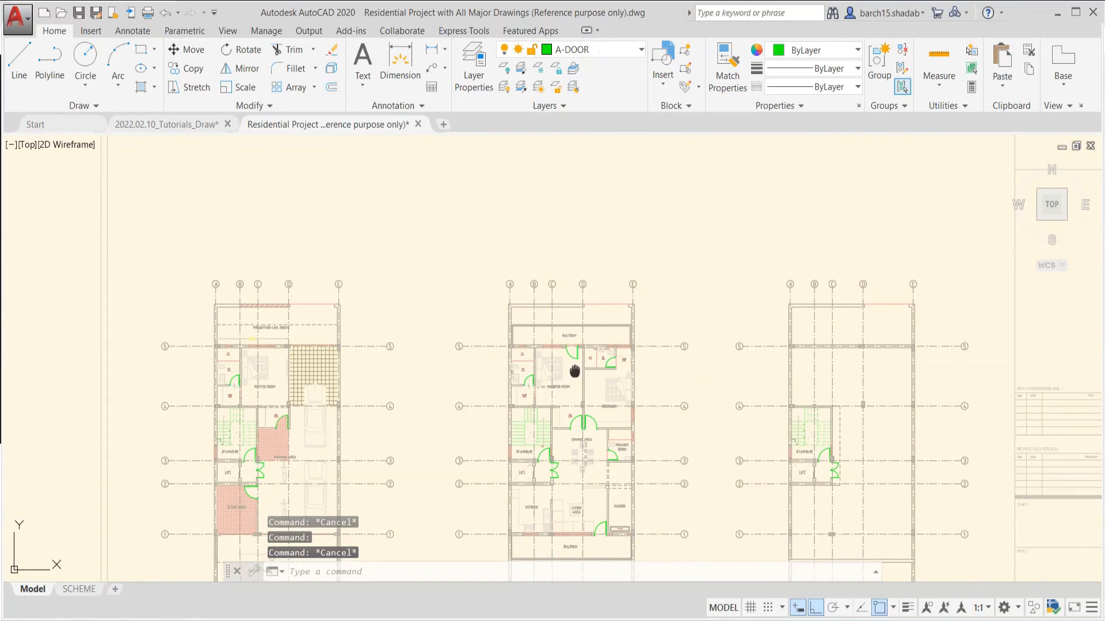
Check that the balcony door and the DRY AREA door on the isolated layer can be selected
scroll(542, 291, up, 1)
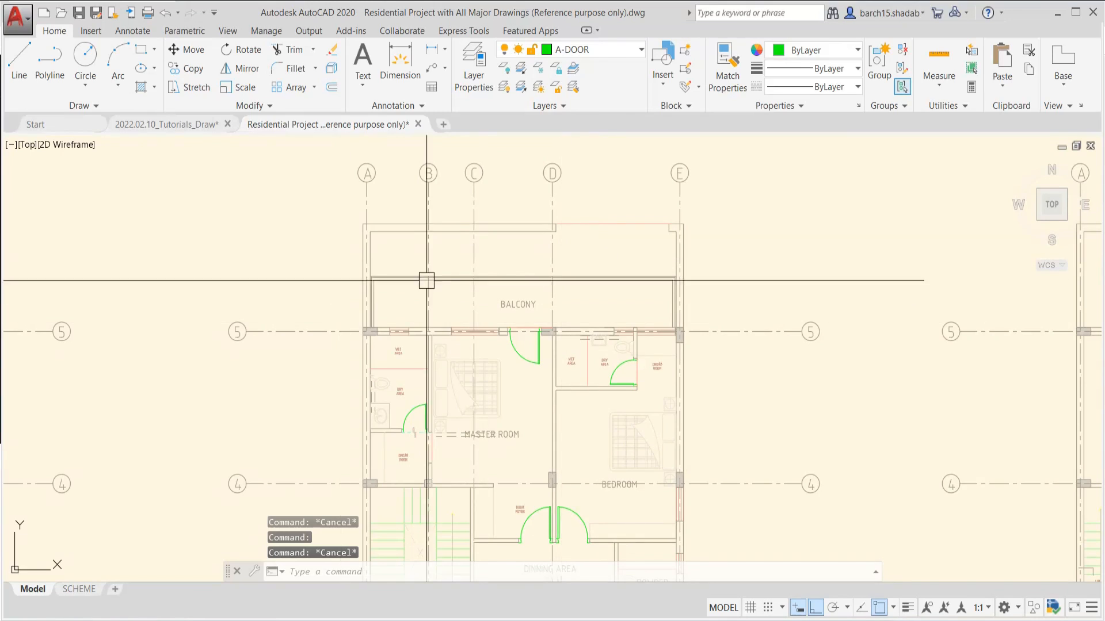
scroll(500, 366, up, 3)
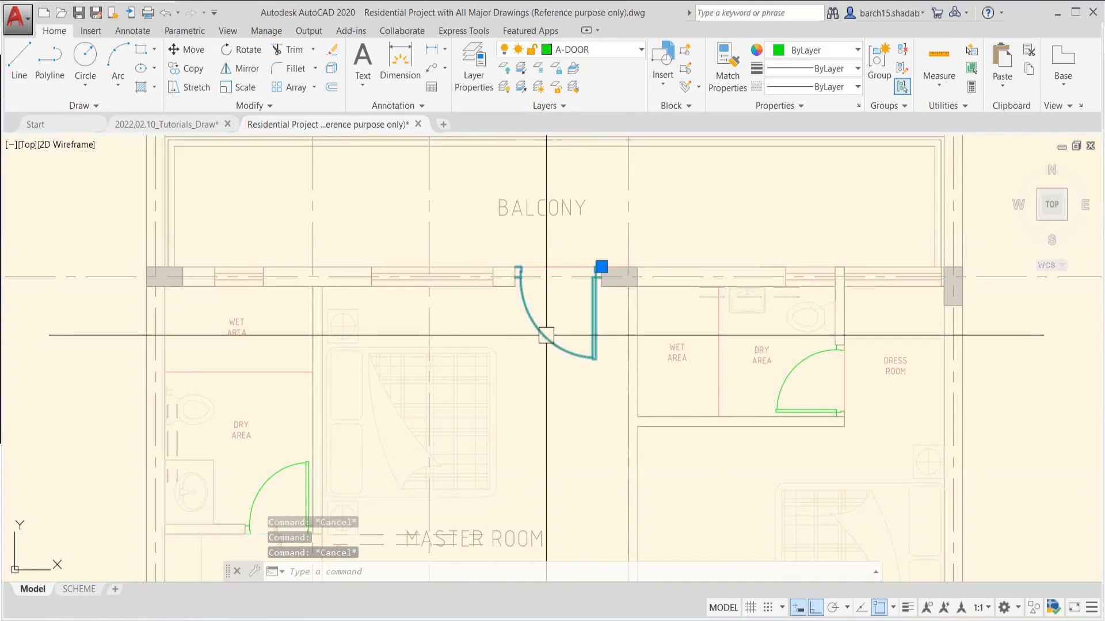
scroll(555, 365, down, 3)
scroll(439, 380, up, 1)
scroll(426, 377, up, 3)
click(370, 338)
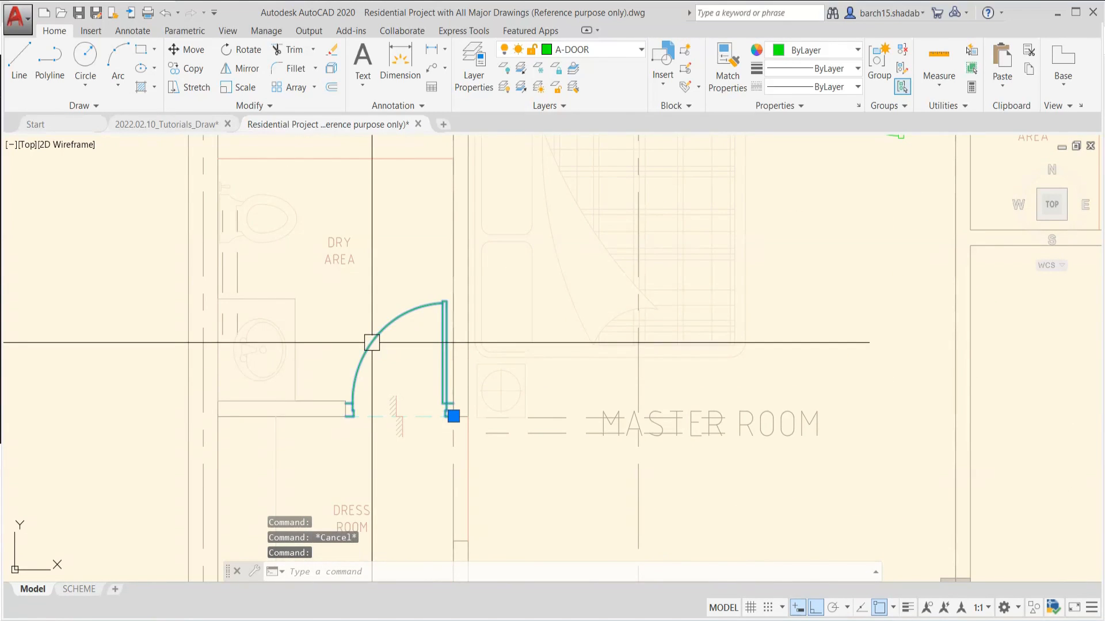
scroll(346, 368, up, 4)
scroll(329, 398, down, 6)
key(Escape)
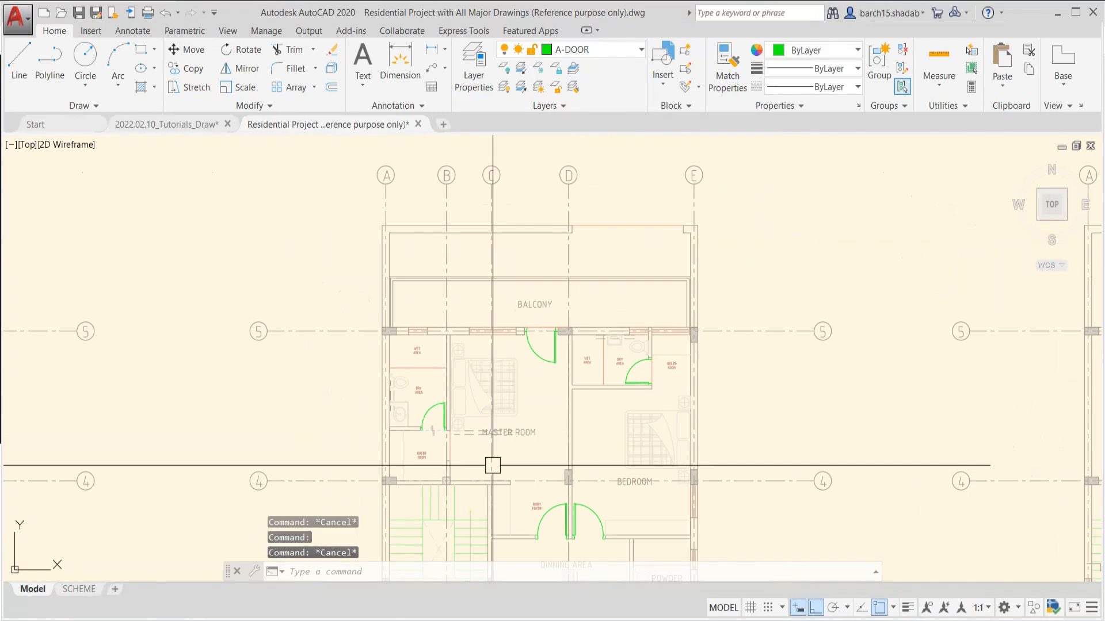
Examine the isolated doors against the faded, locked layers across the three floor plans
scroll(468, 342, up, 2)
scroll(480, 363, down, 5)
scroll(402, 310, down, 1)
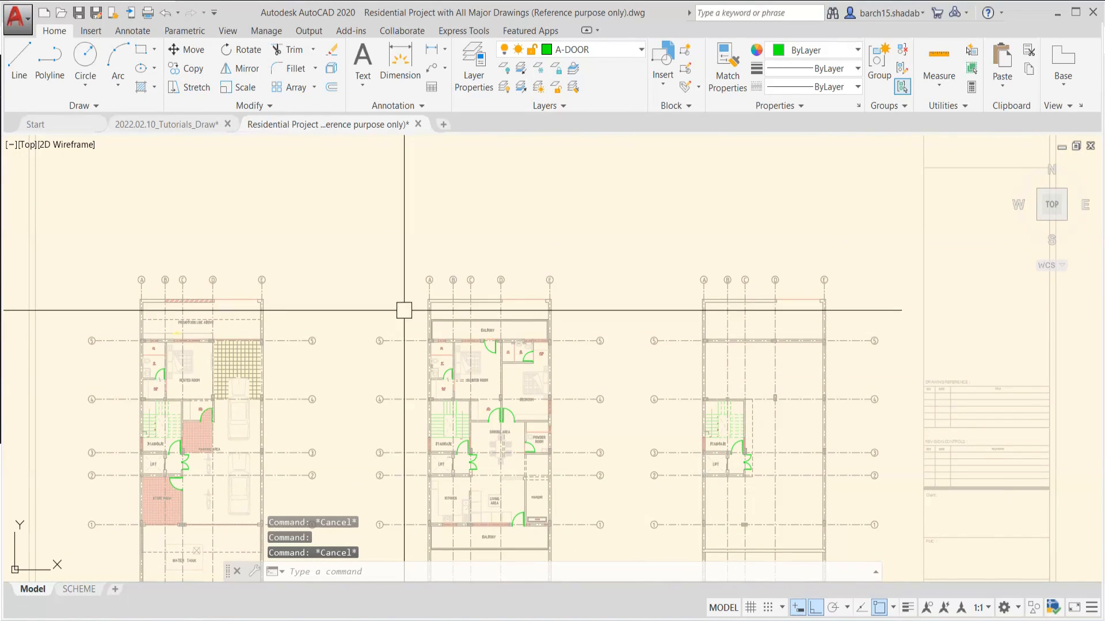
scroll(596, 435, down, 2)
scroll(609, 374, up, 1)
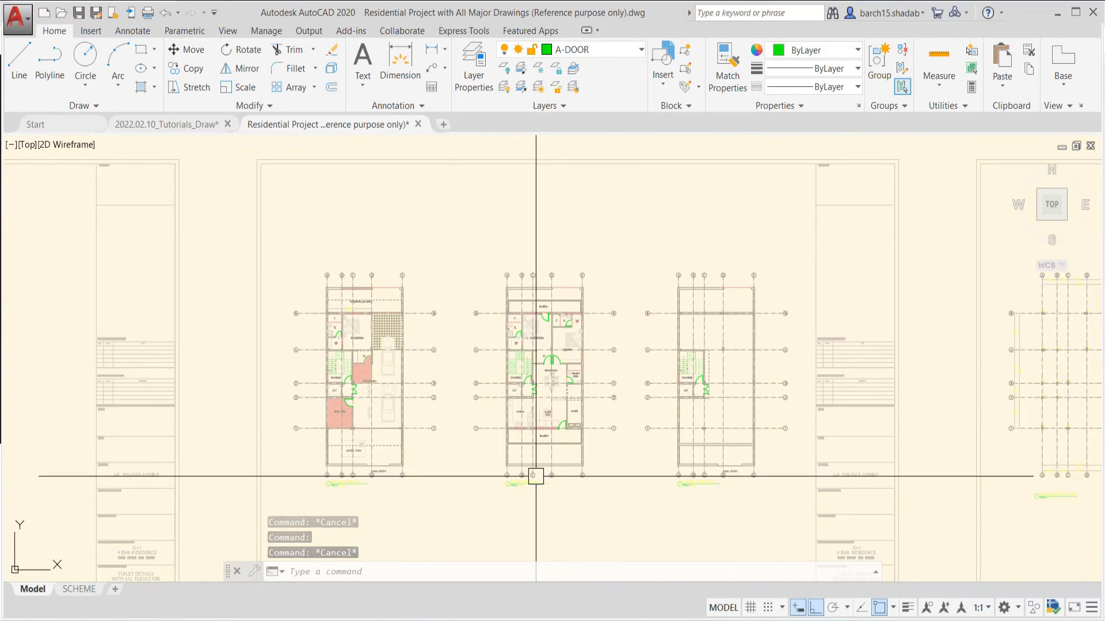
scroll(530, 476, up, 4)
scroll(535, 397, down, 1)
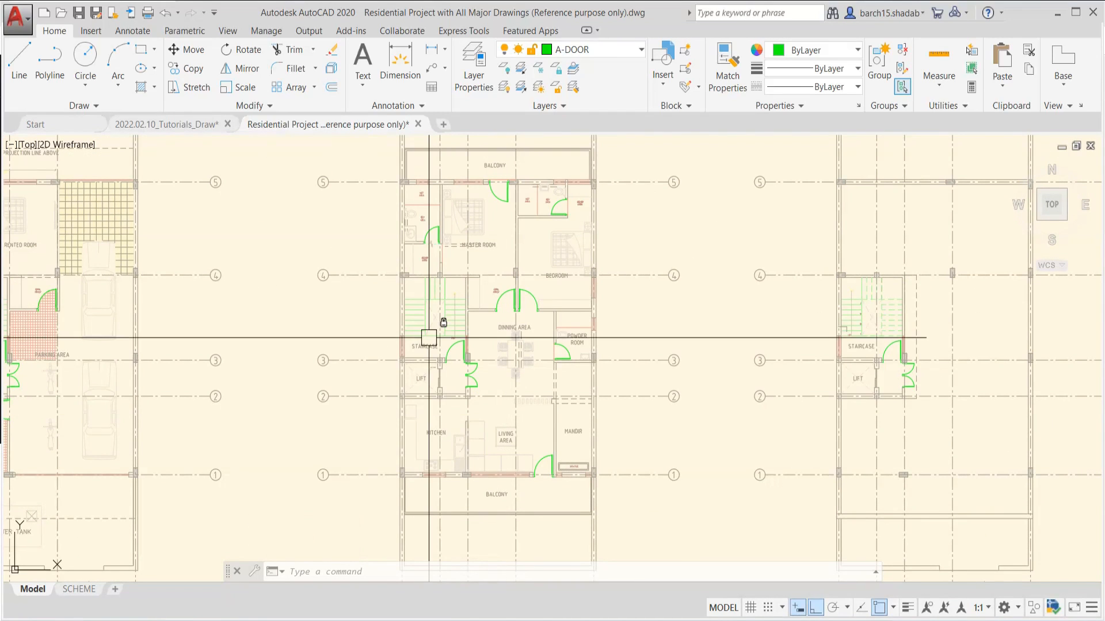
scroll(489, 299, down, 2)
middle_drag(714, 203, 653, 271)
scroll(675, 308, up, 2)
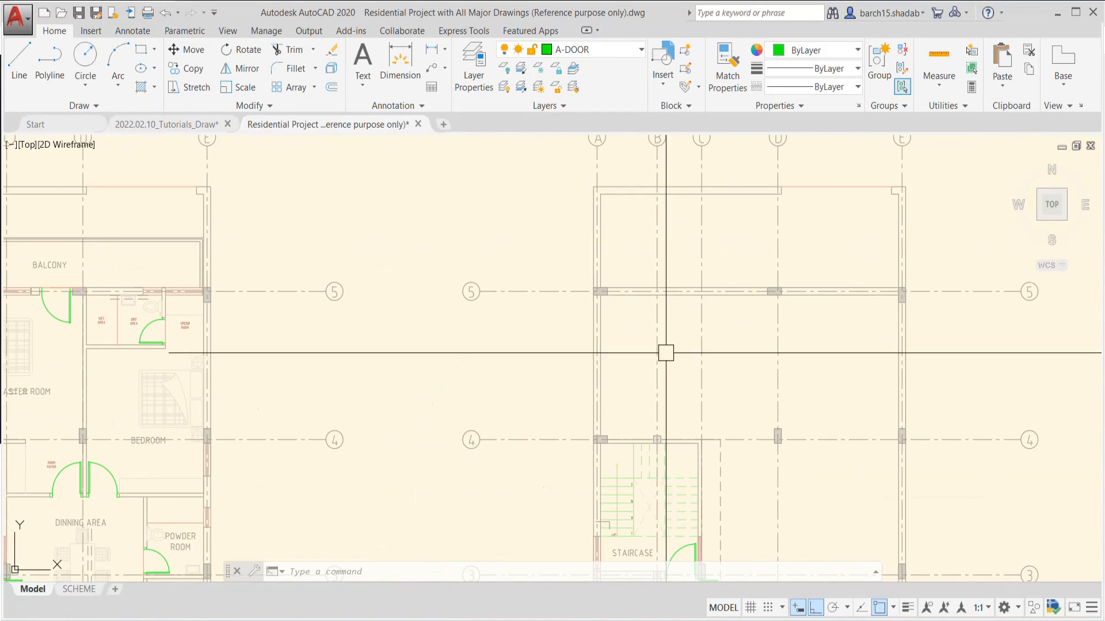
middle_drag(663, 351, 546, 262)
scroll(541, 261, down, 2)
scroll(570, 328, up, 2)
key(Escape)
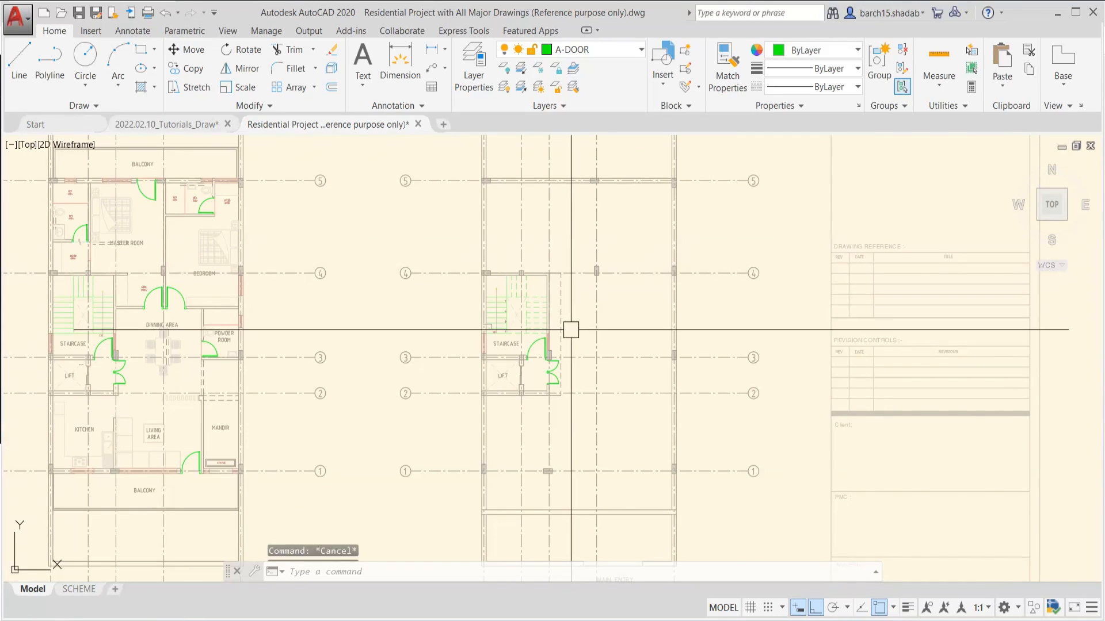
Draw a rectangle over the third floor plan from the outer wall corner at grid A-5 to the grid E corner beside MAIN ENTRY
key(Escape)
key(Escape)
text(rec)
key(Return)
scroll(463, 176, up, 3)
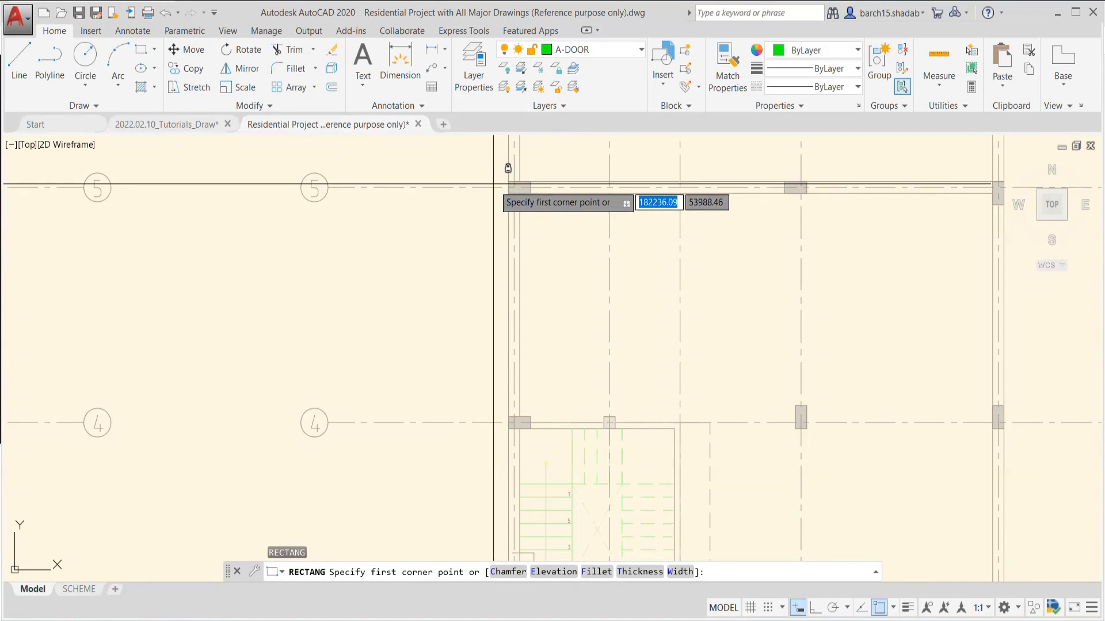
click(508, 181)
scroll(575, 286, down, 4)
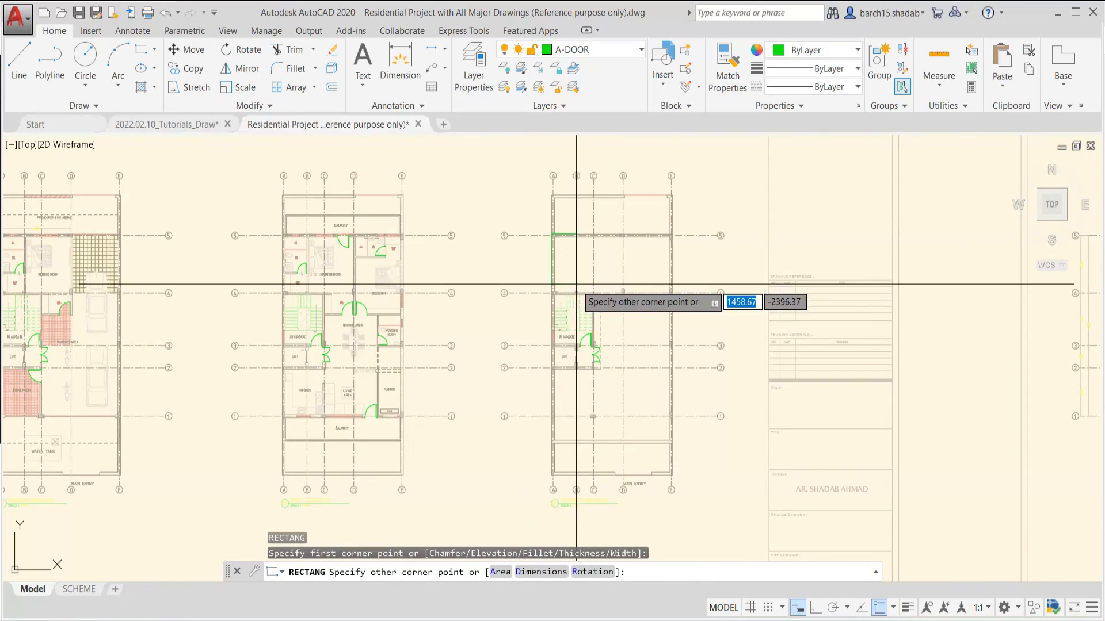
scroll(603, 316, up, 4)
click(665, 446)
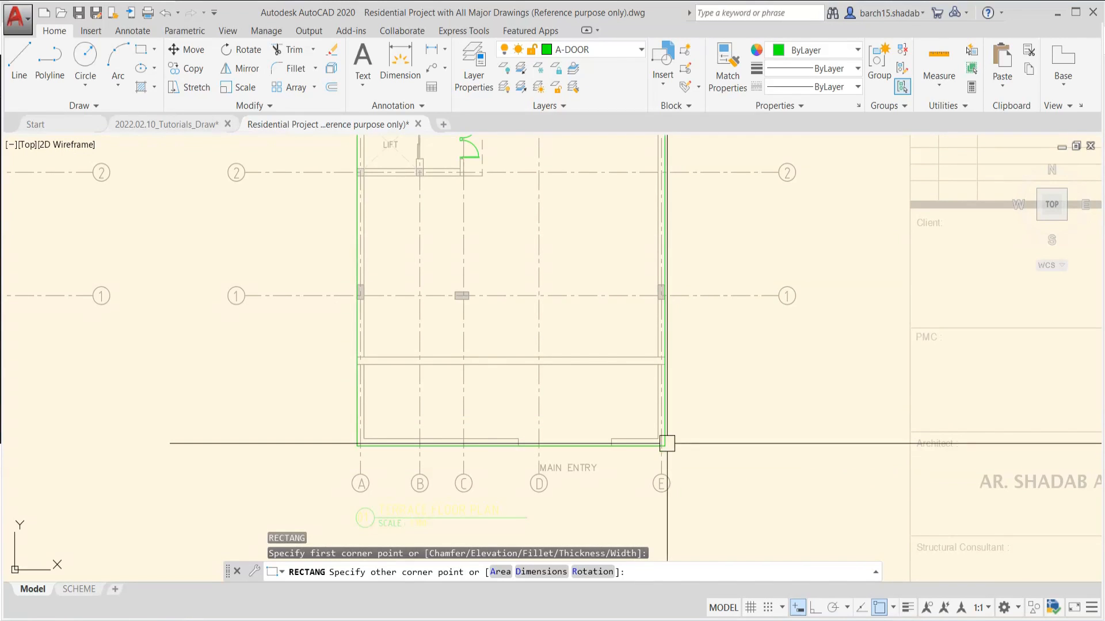
key(Escape)
key(Escape)
scroll(533, 461, down, 3)
middle_drag(535, 417, 535, 545)
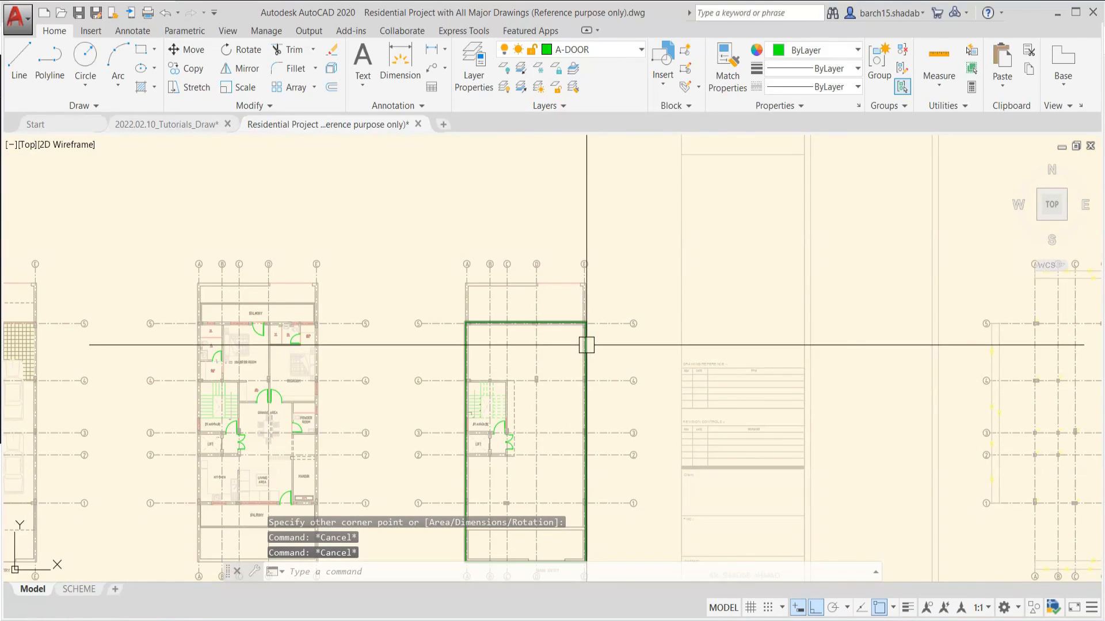
Move the rectangle horizontally off the third floor plan onto the sheet's title block area
click(585, 345)
text(m)
key(Return)
click(605, 380)
middle_drag(759, 369, 560, 370)
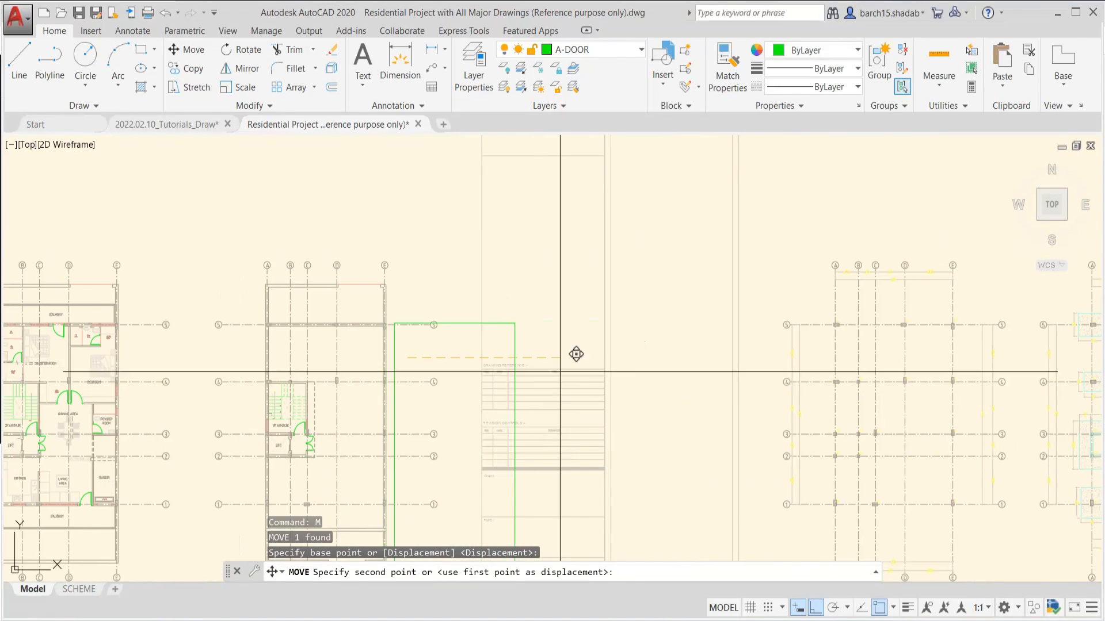
click(720, 390)
key(Escape)
Erase the moved rectangle and return to the overview of the three floor plans
click(661, 323)
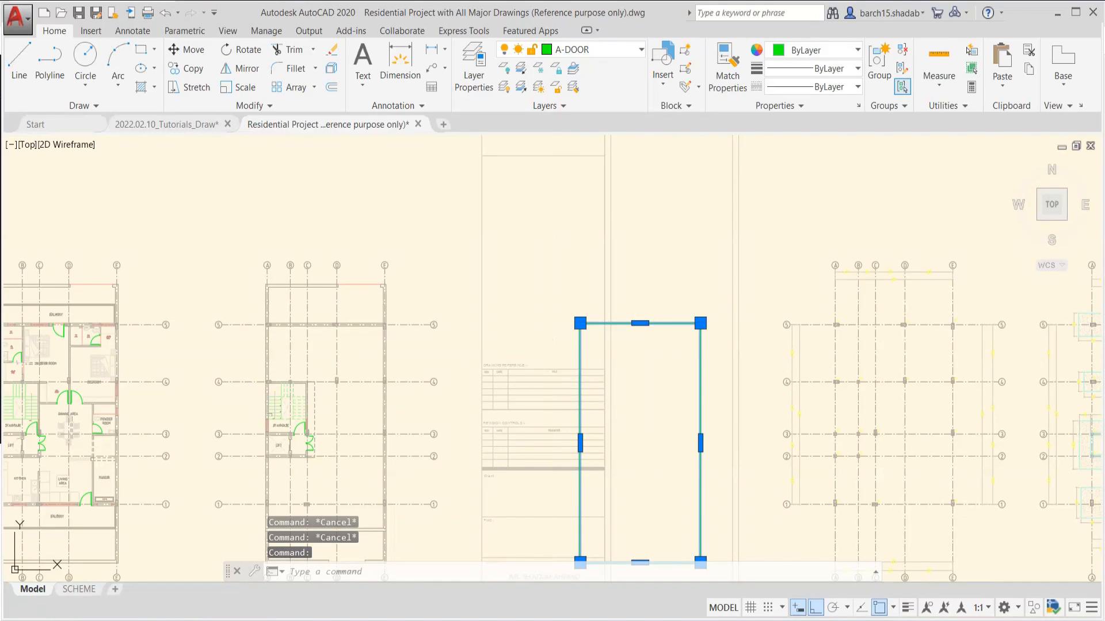
text(e)
key(Return)
key(Escape)
scroll(395, 323, down, 4)
scroll(538, 344, up, 2)
key(Escape)
key(Escape)
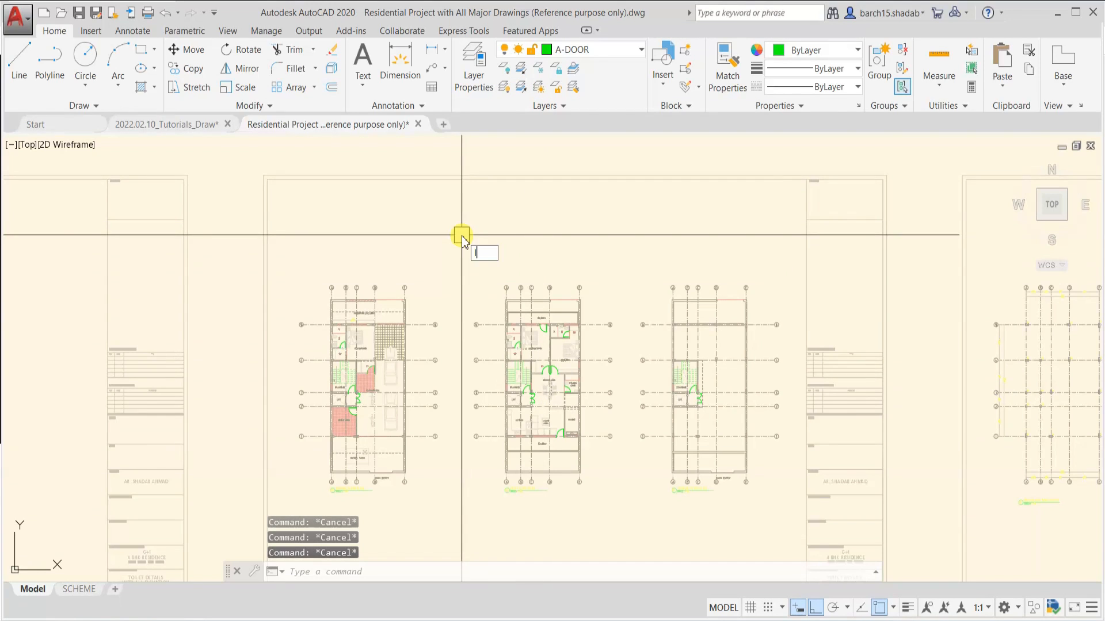
Restore the locked and faded layers with LAYUNISO and return to the MASTER ROOM and BALCONY area
text(yun)
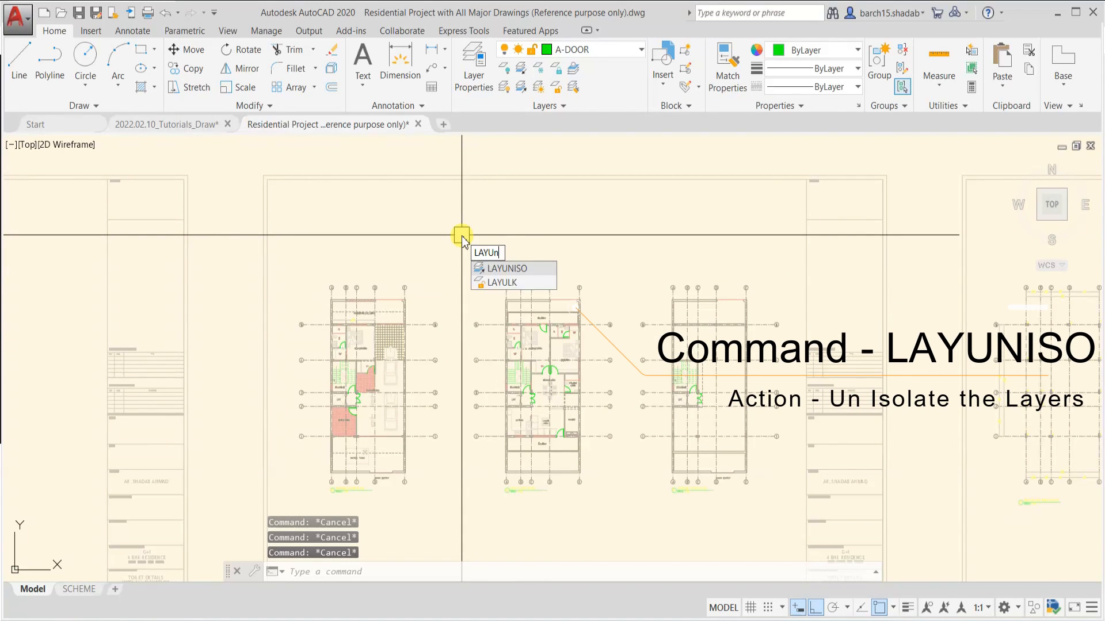
text(iso)
key(Return)
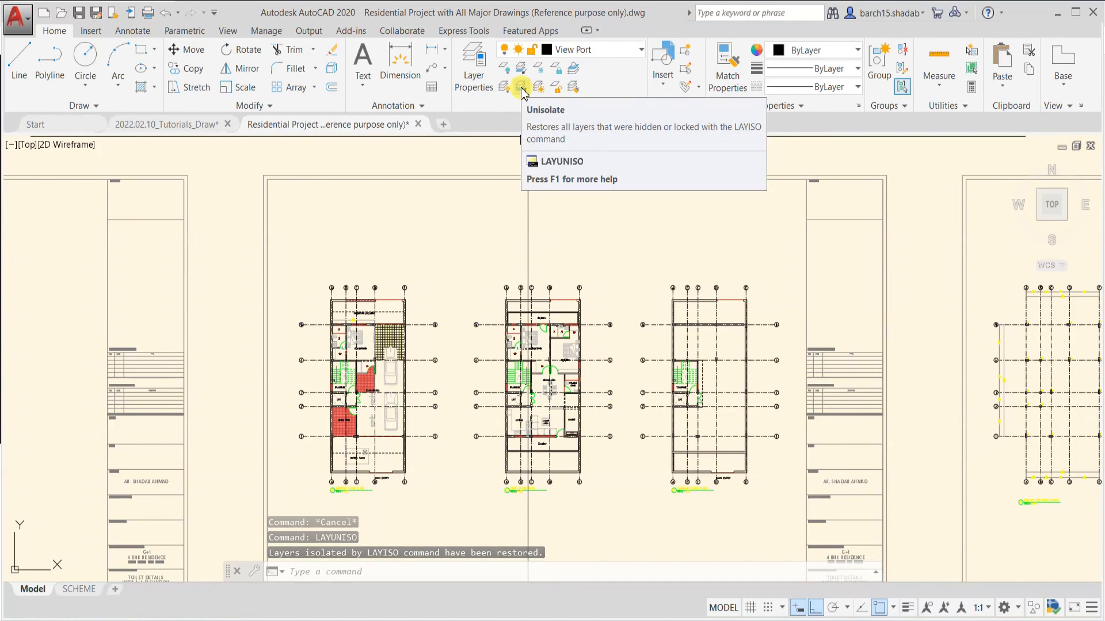
key(Escape)
key(Escape)
key(Escape)
scroll(545, 328, up, 8)
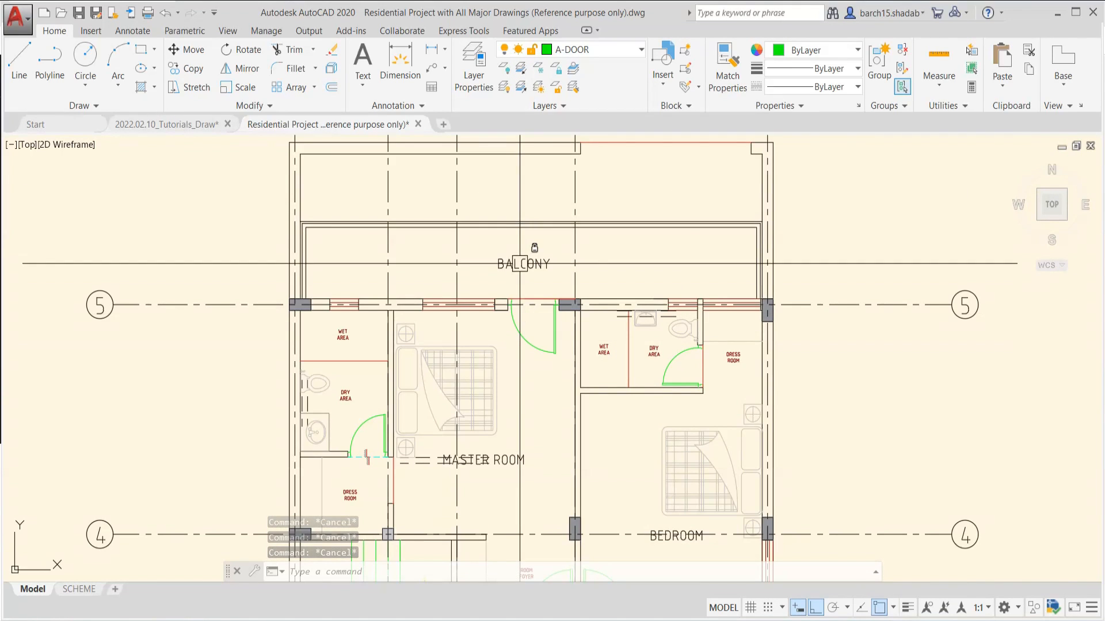
Start LAYISO and set non-isolated layers to Off, using Off in paper space viewports as well
scroll(530, 292, up, 2)
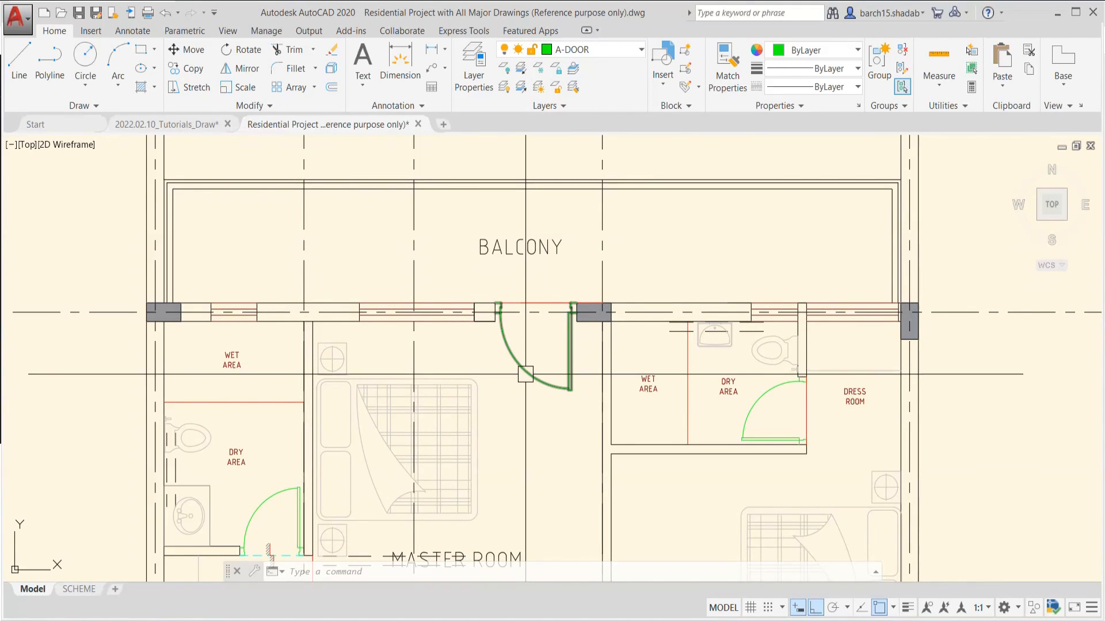
scroll(540, 354, down, 3)
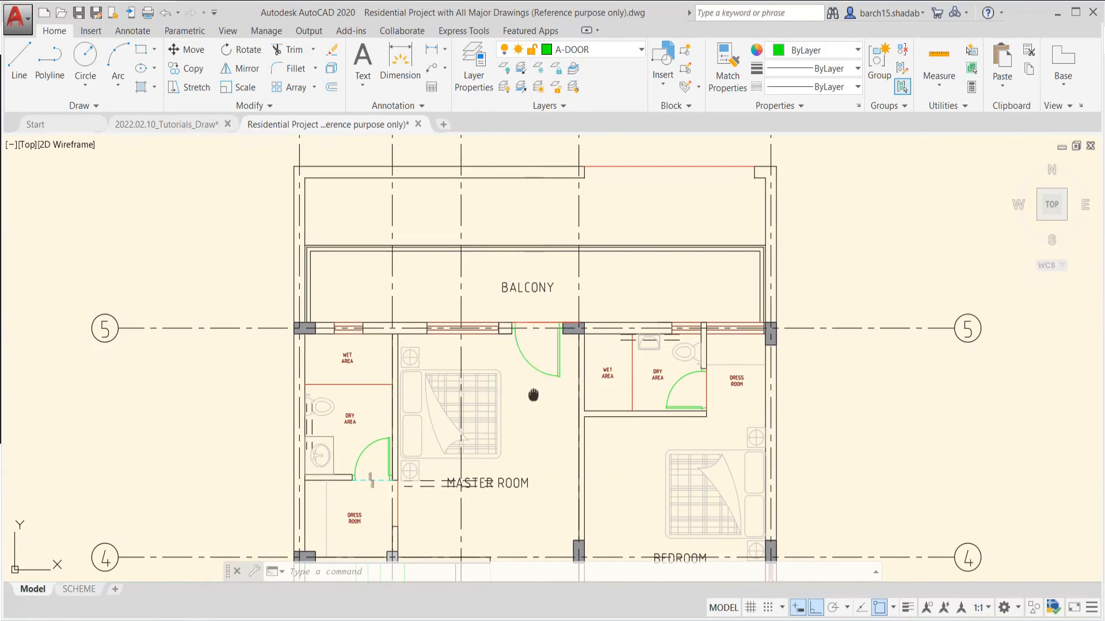
text(Layiso)
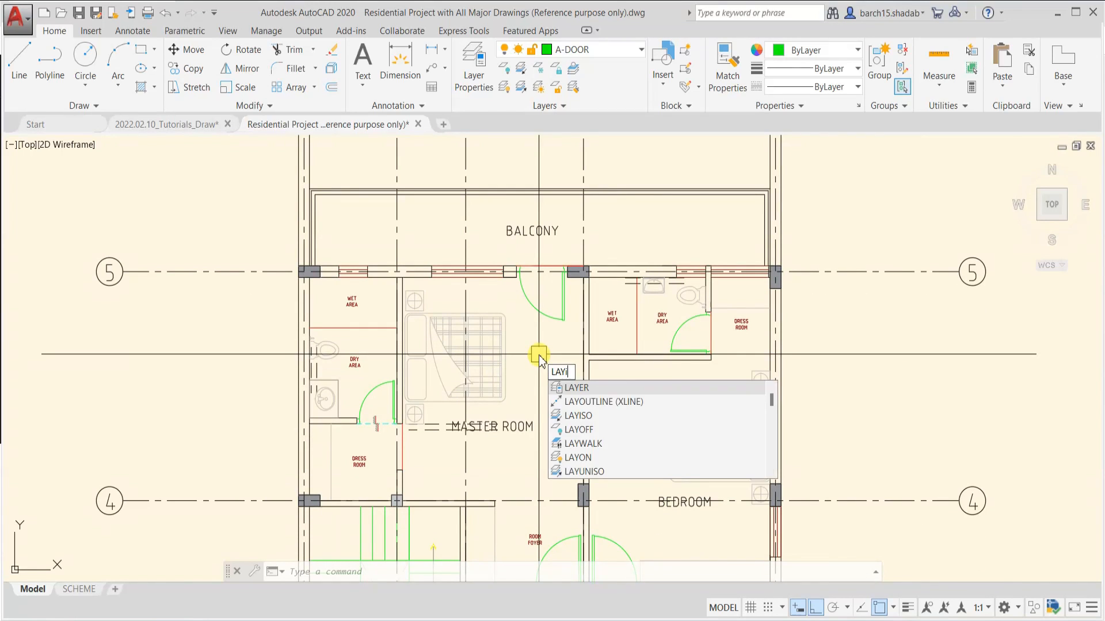
key(Return)
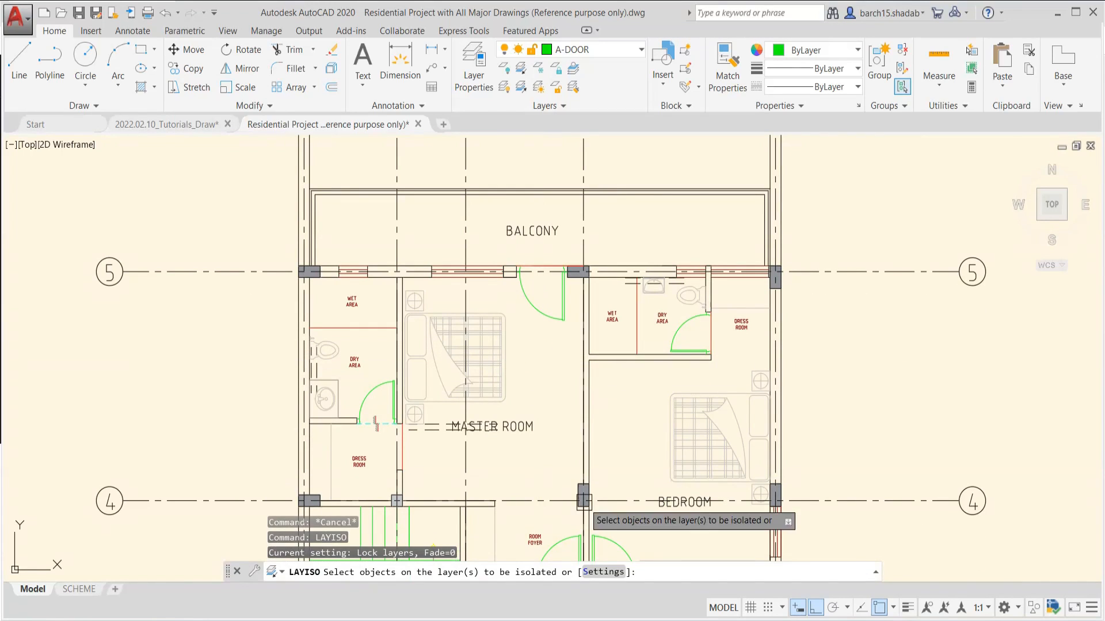
click(600, 573)
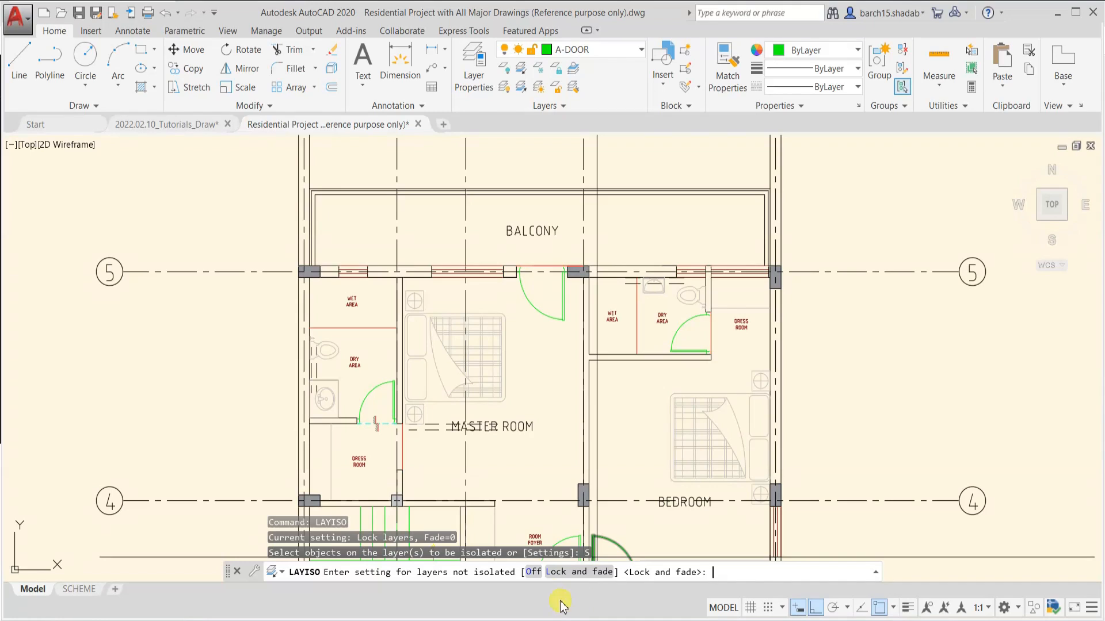
click(533, 573)
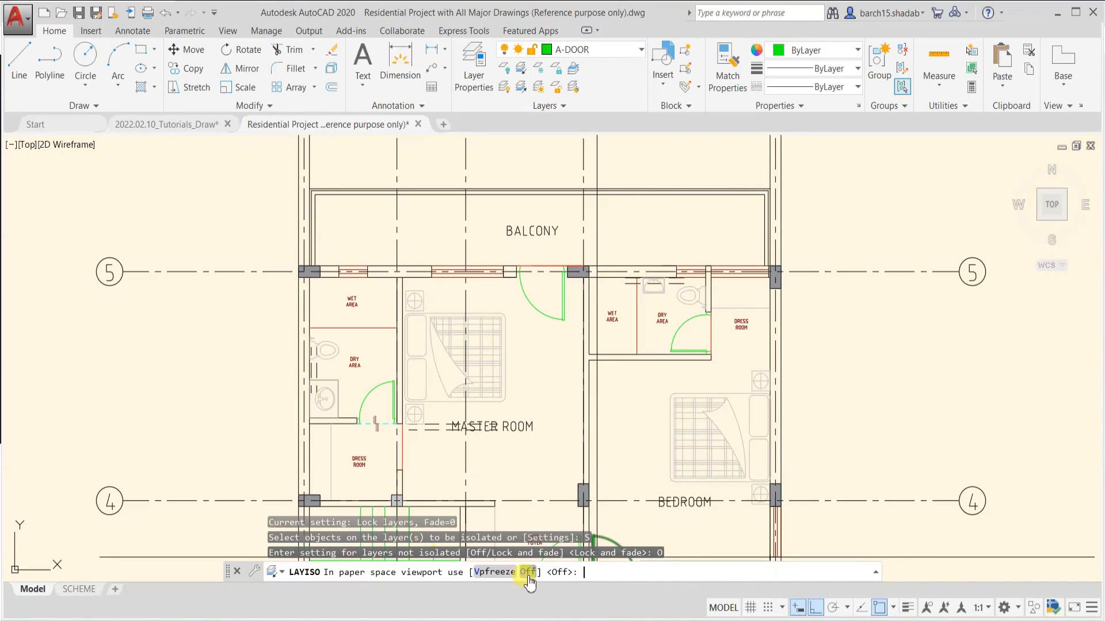
click(529, 572)
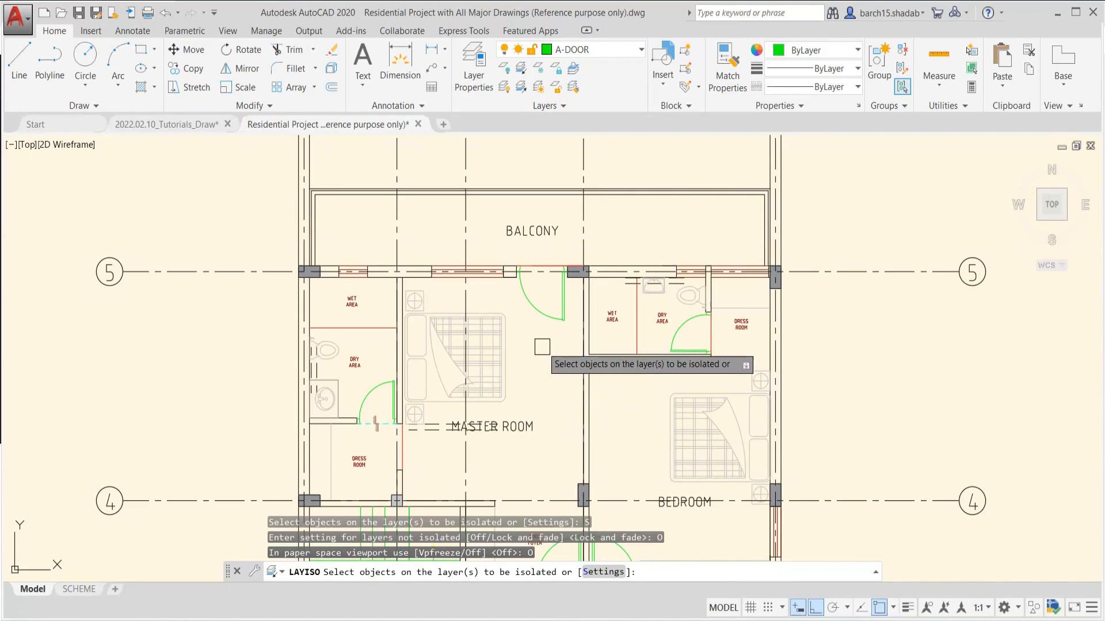
Isolate the door layer by selecting the master room's balcony door and check the remaining doors across the plans
scroll(543, 324, up, 2)
click(542, 305)
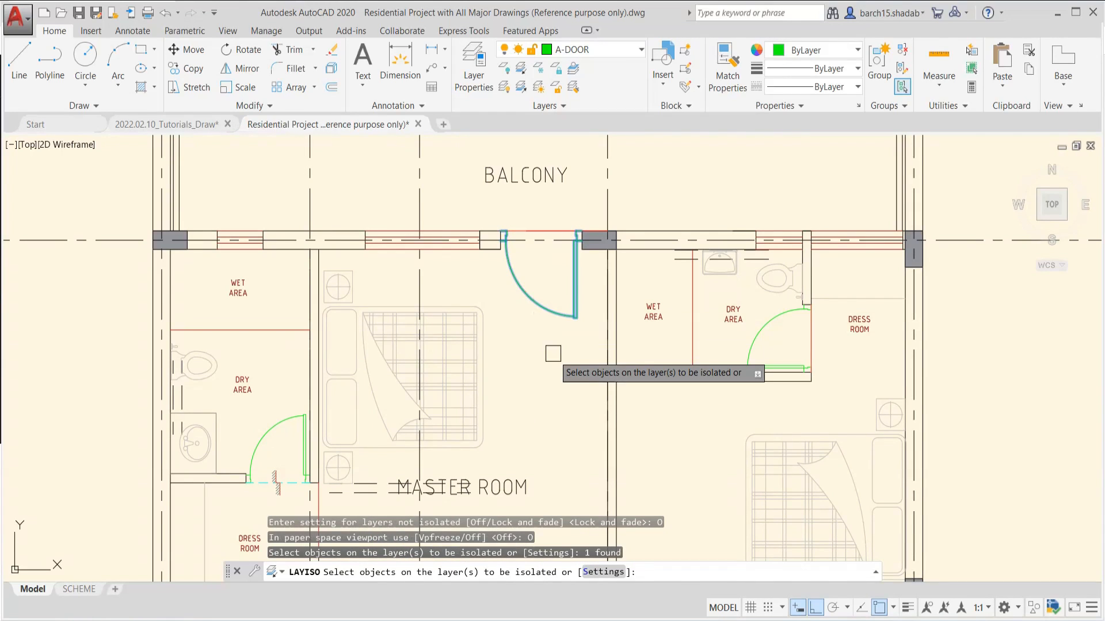
key(Return)
scroll(552, 355, down, 6)
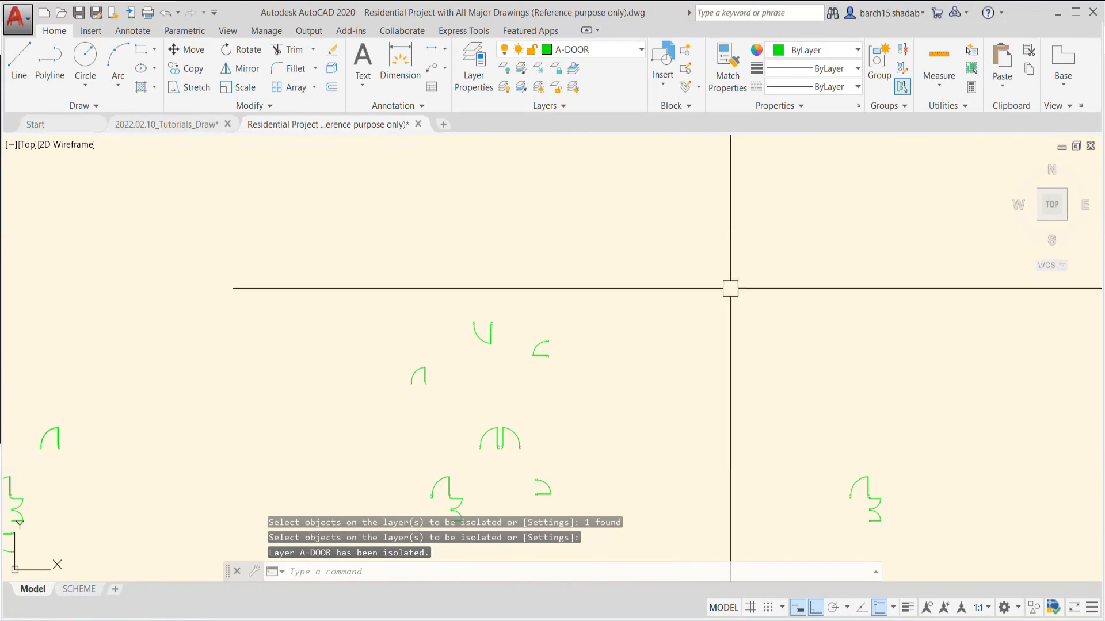
scroll(546, 429, down, 2)
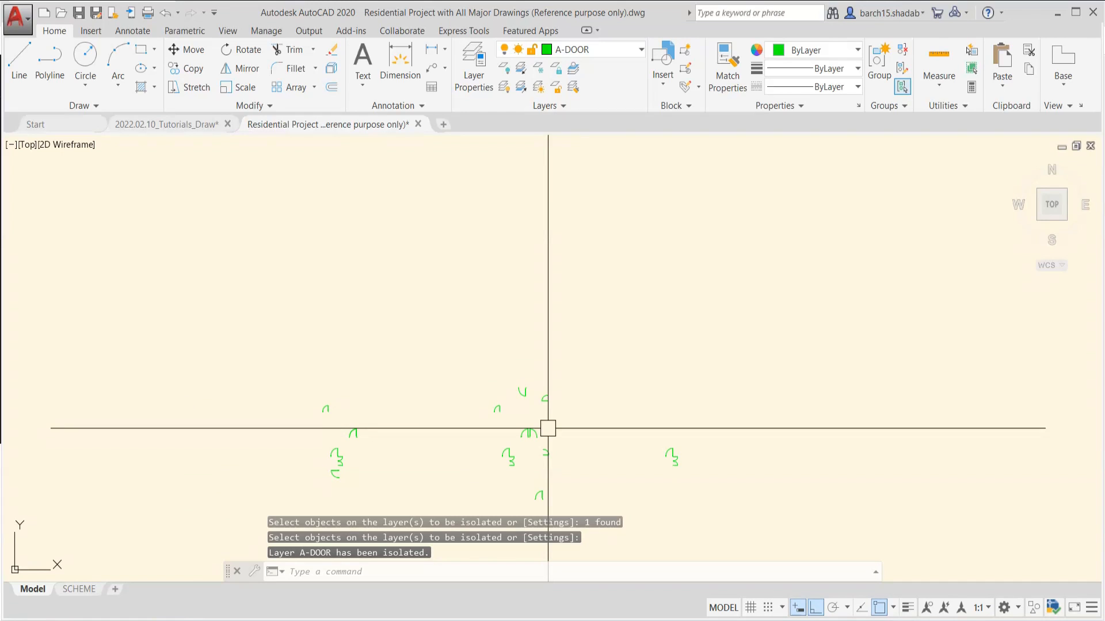
key(Escape)
key(Escape)
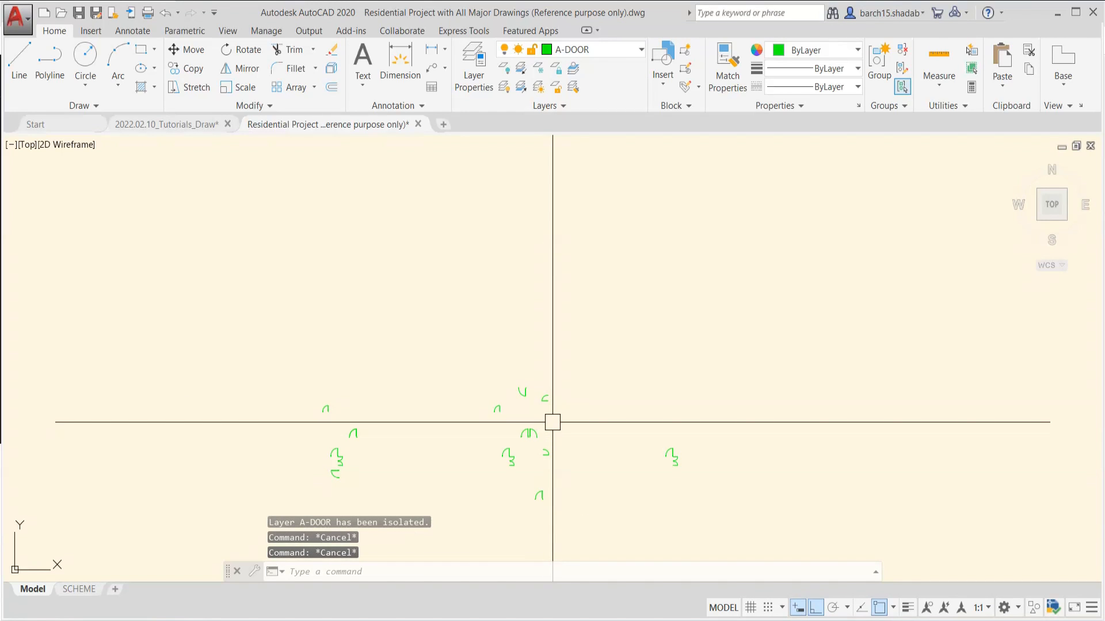
Undo the layer isolation and return to the overview of the three floor plans
key(ctrl+z)
key(ctrl+z)
scroll(547, 410, down, 2)
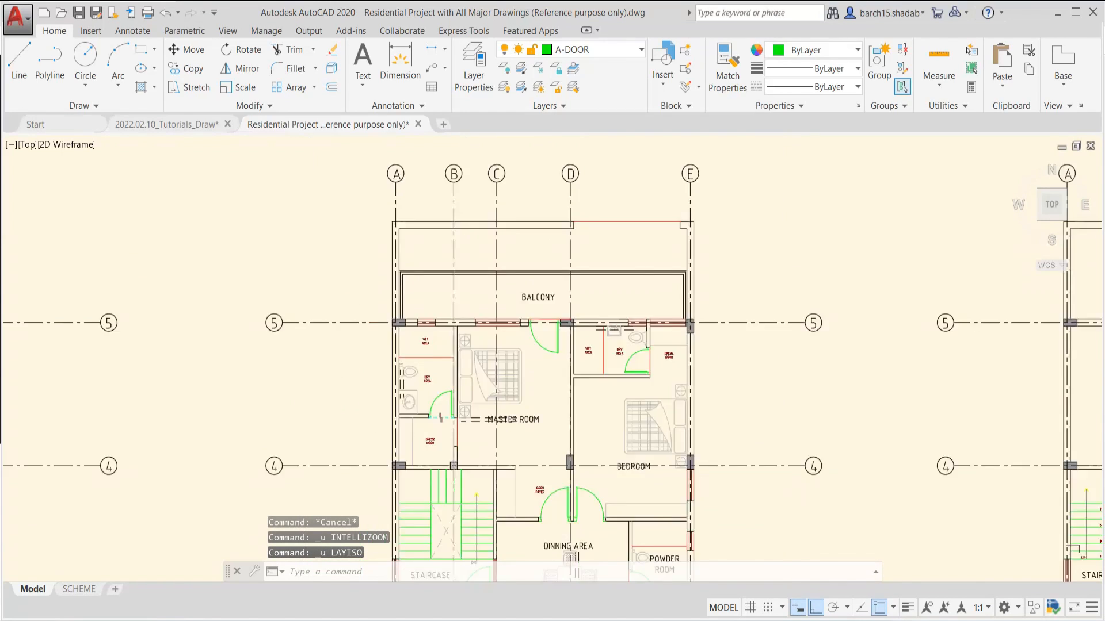
scroll(561, 166, down, 5)
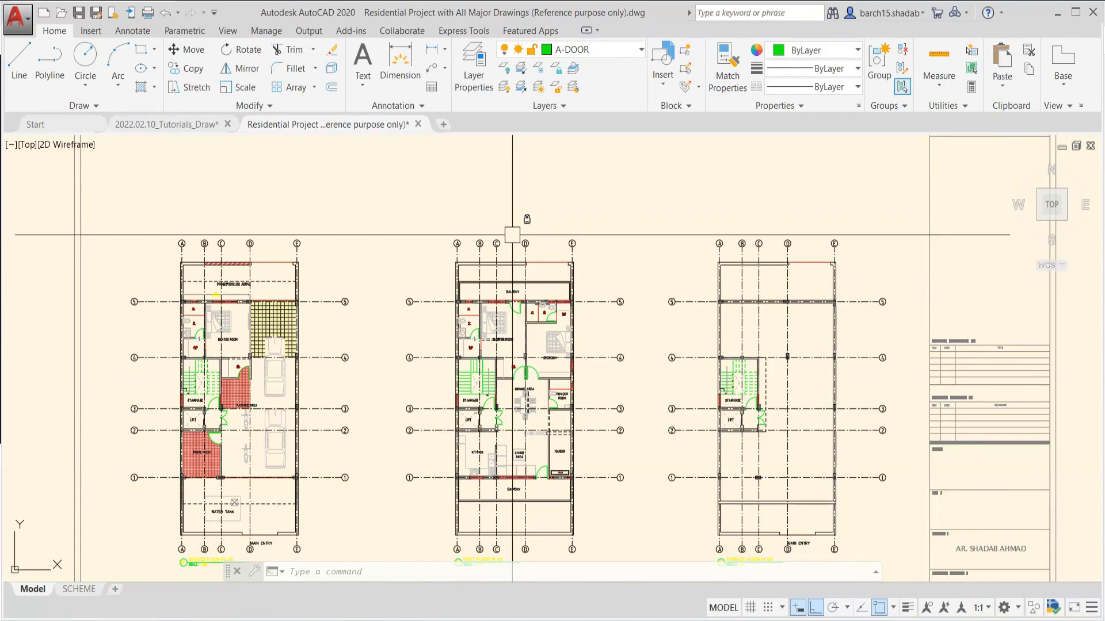
Examine the list of saved layer states and close it without choosing one
click(562, 108)
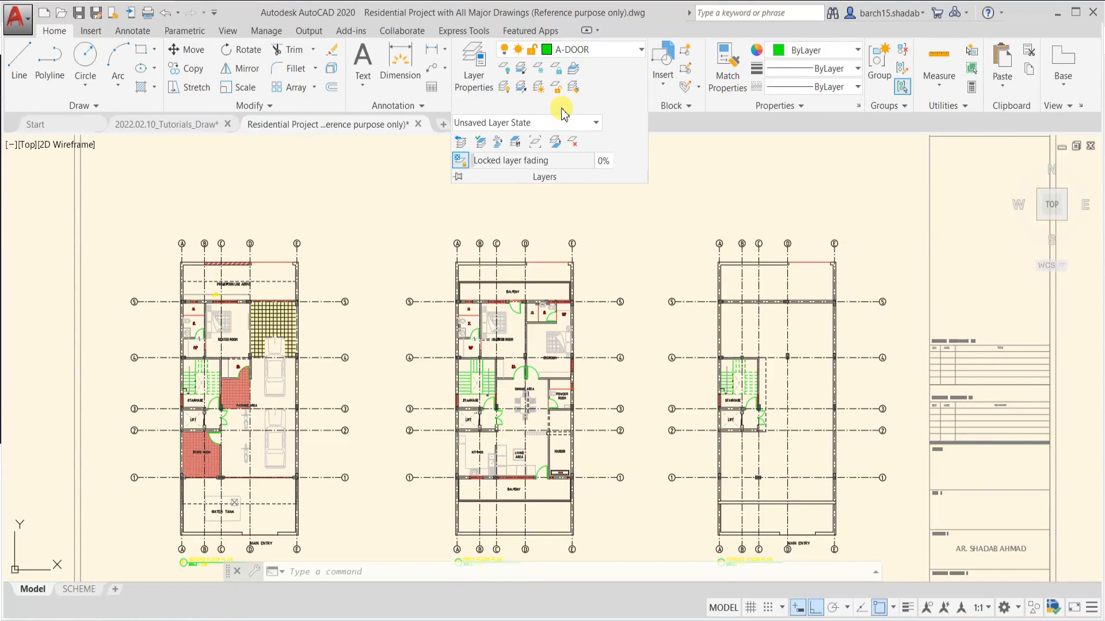
click(498, 124)
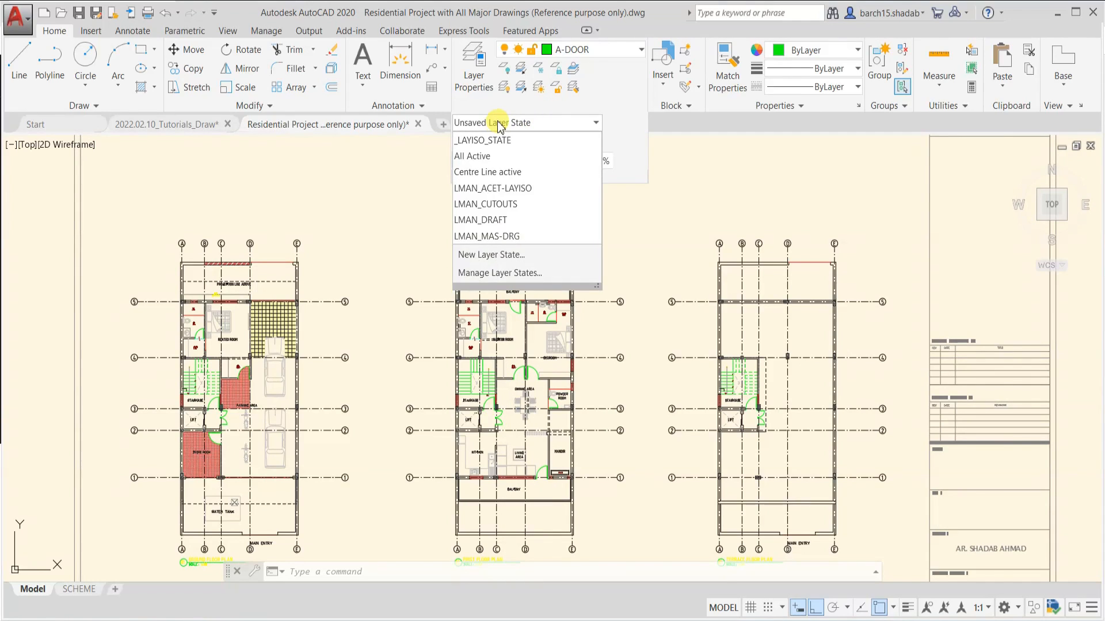
click(499, 124)
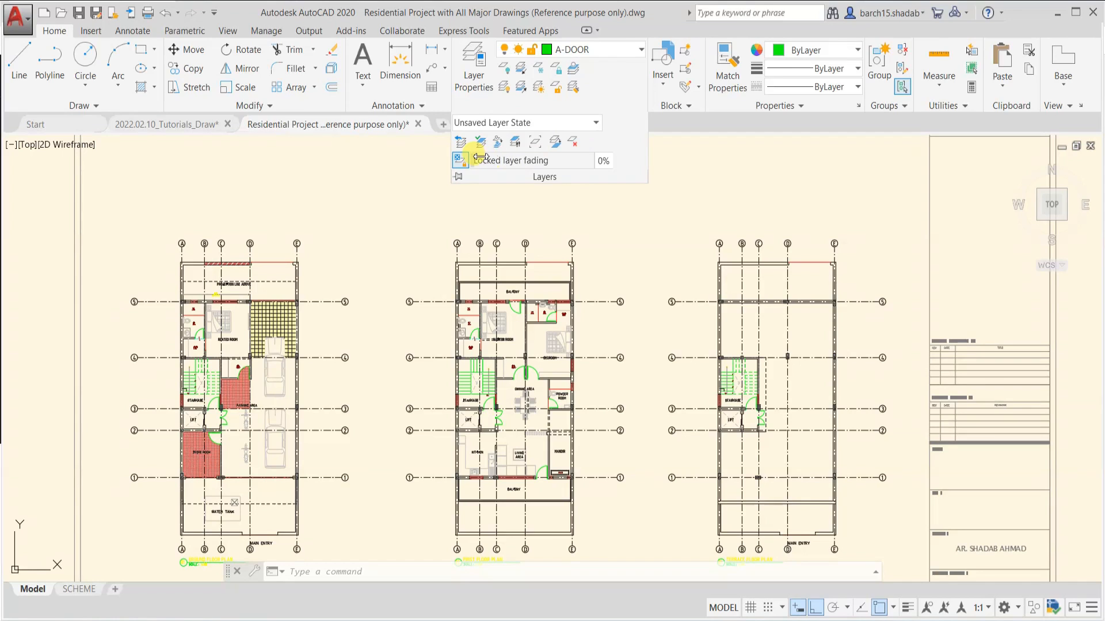
click(671, 150)
key(Escape)
key(Escape)
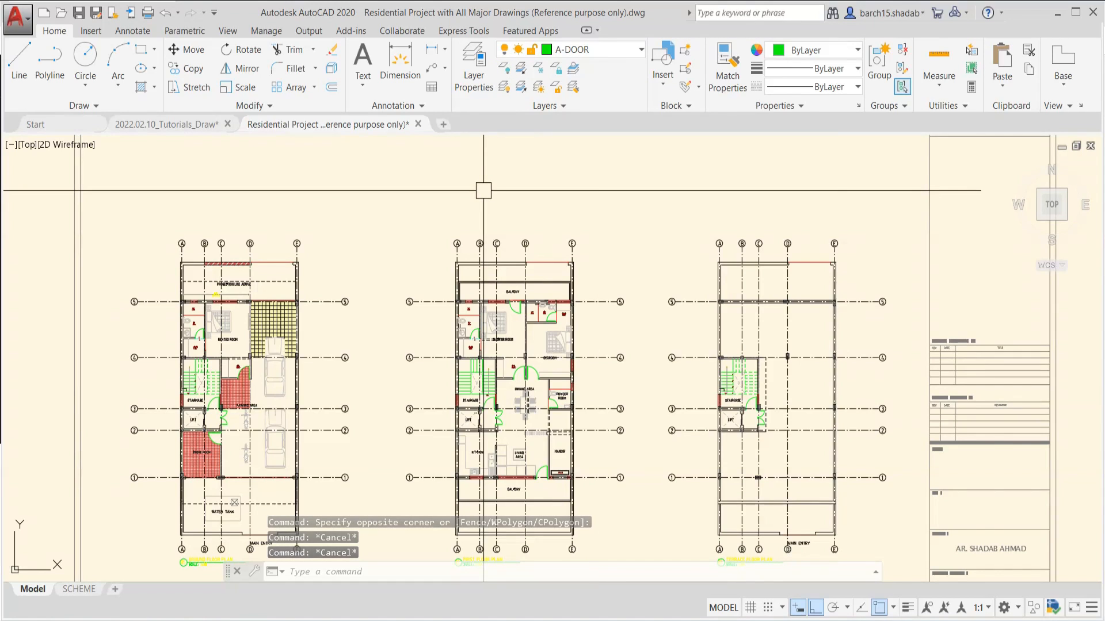
scroll(483, 191, down, 3)
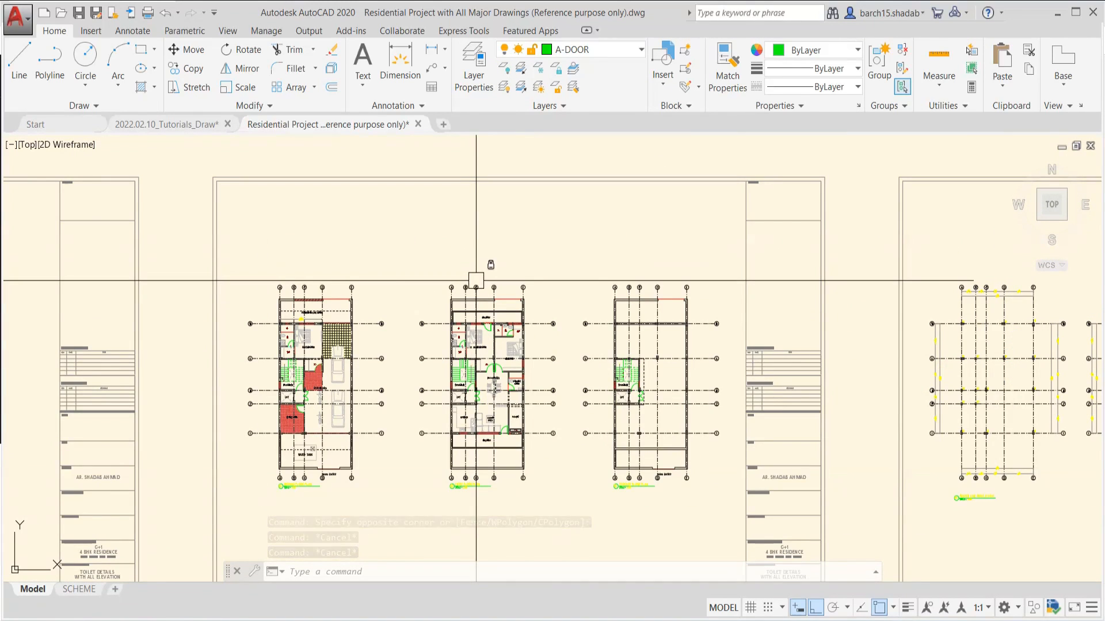
middle_drag(476, 283, 475, 258)
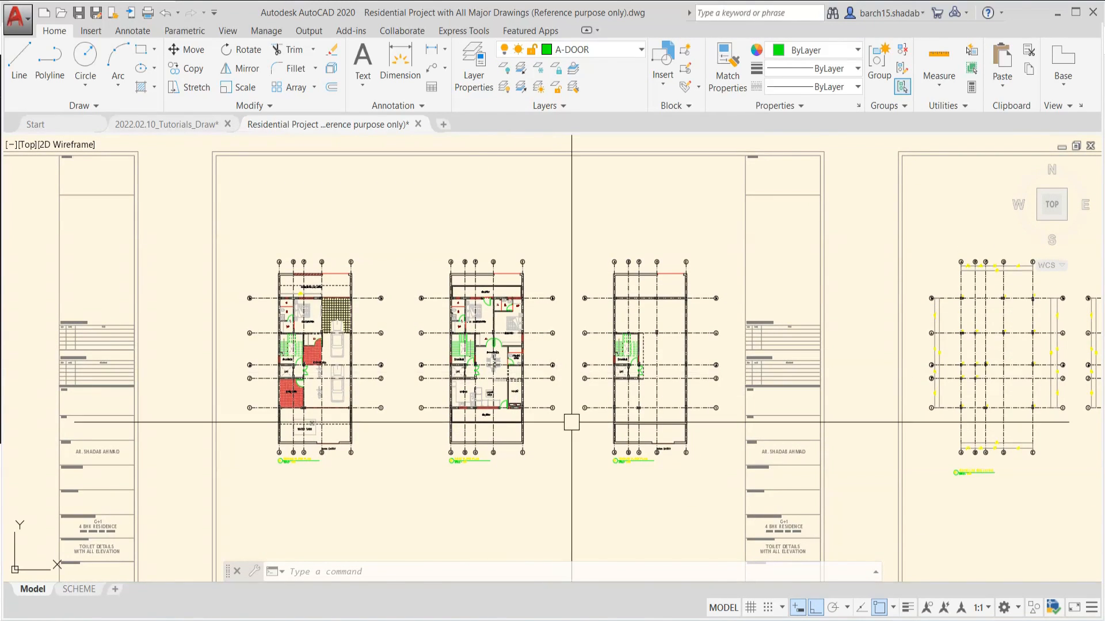